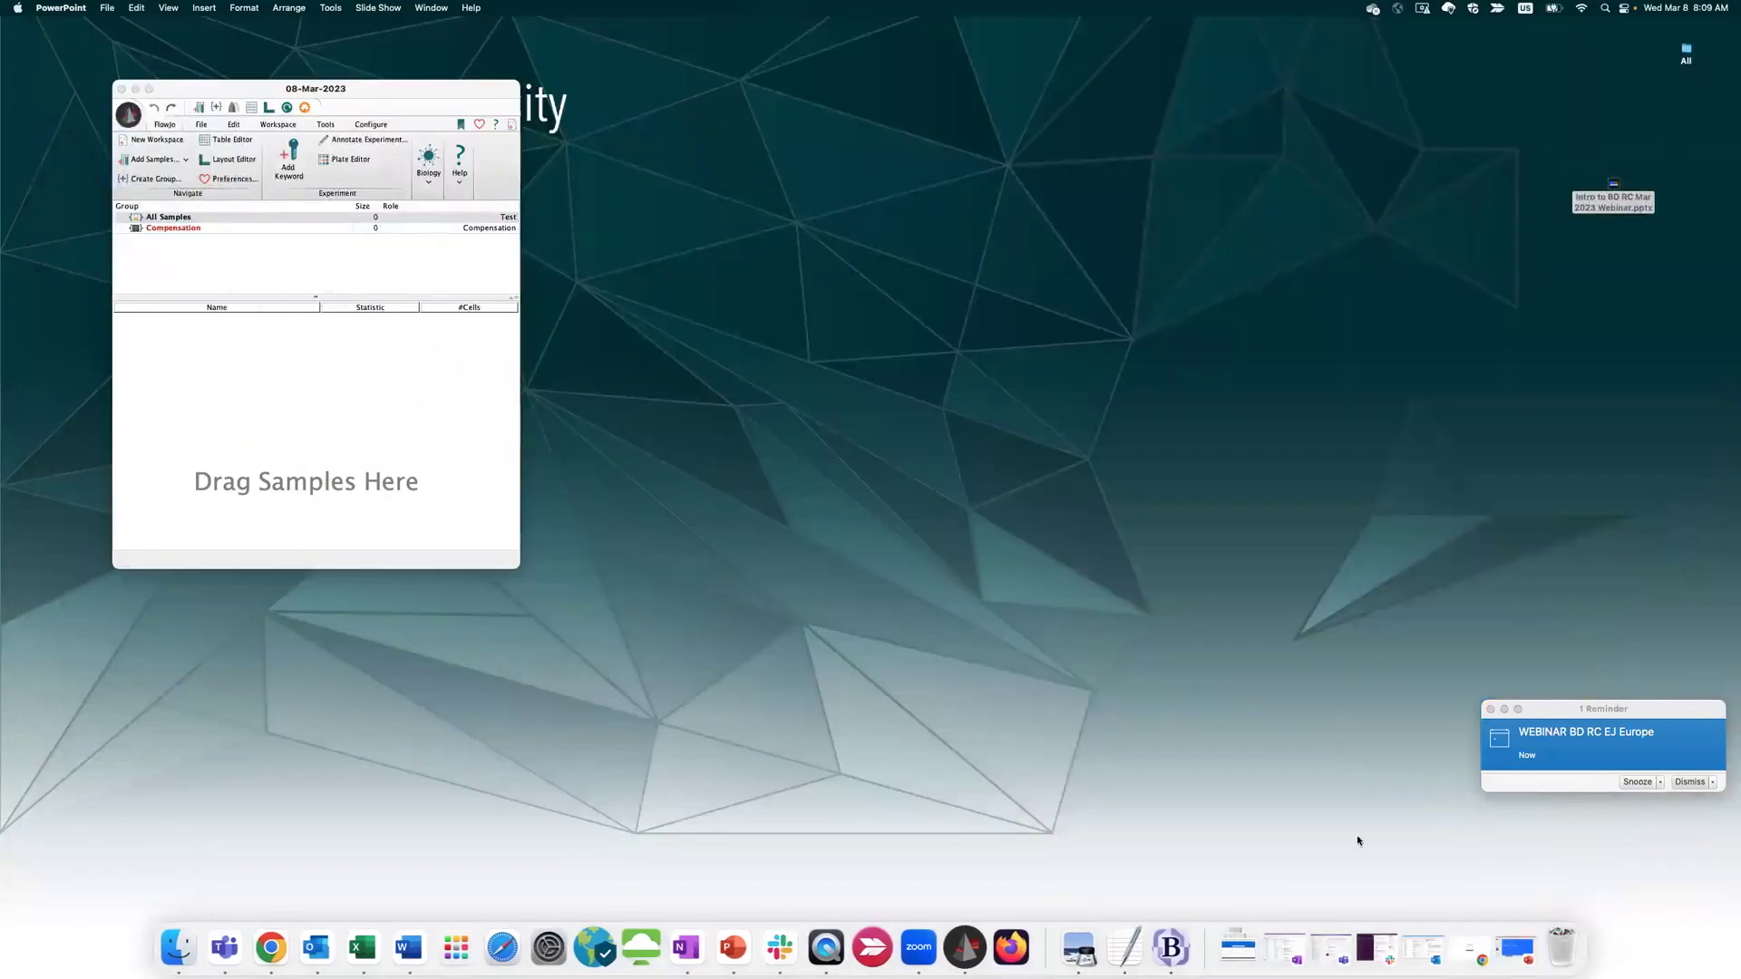
# Restore the BD Research Cloud browser window, dismiss the webinar reminder and enlarge the window
pyautogui.click(1473, 950)
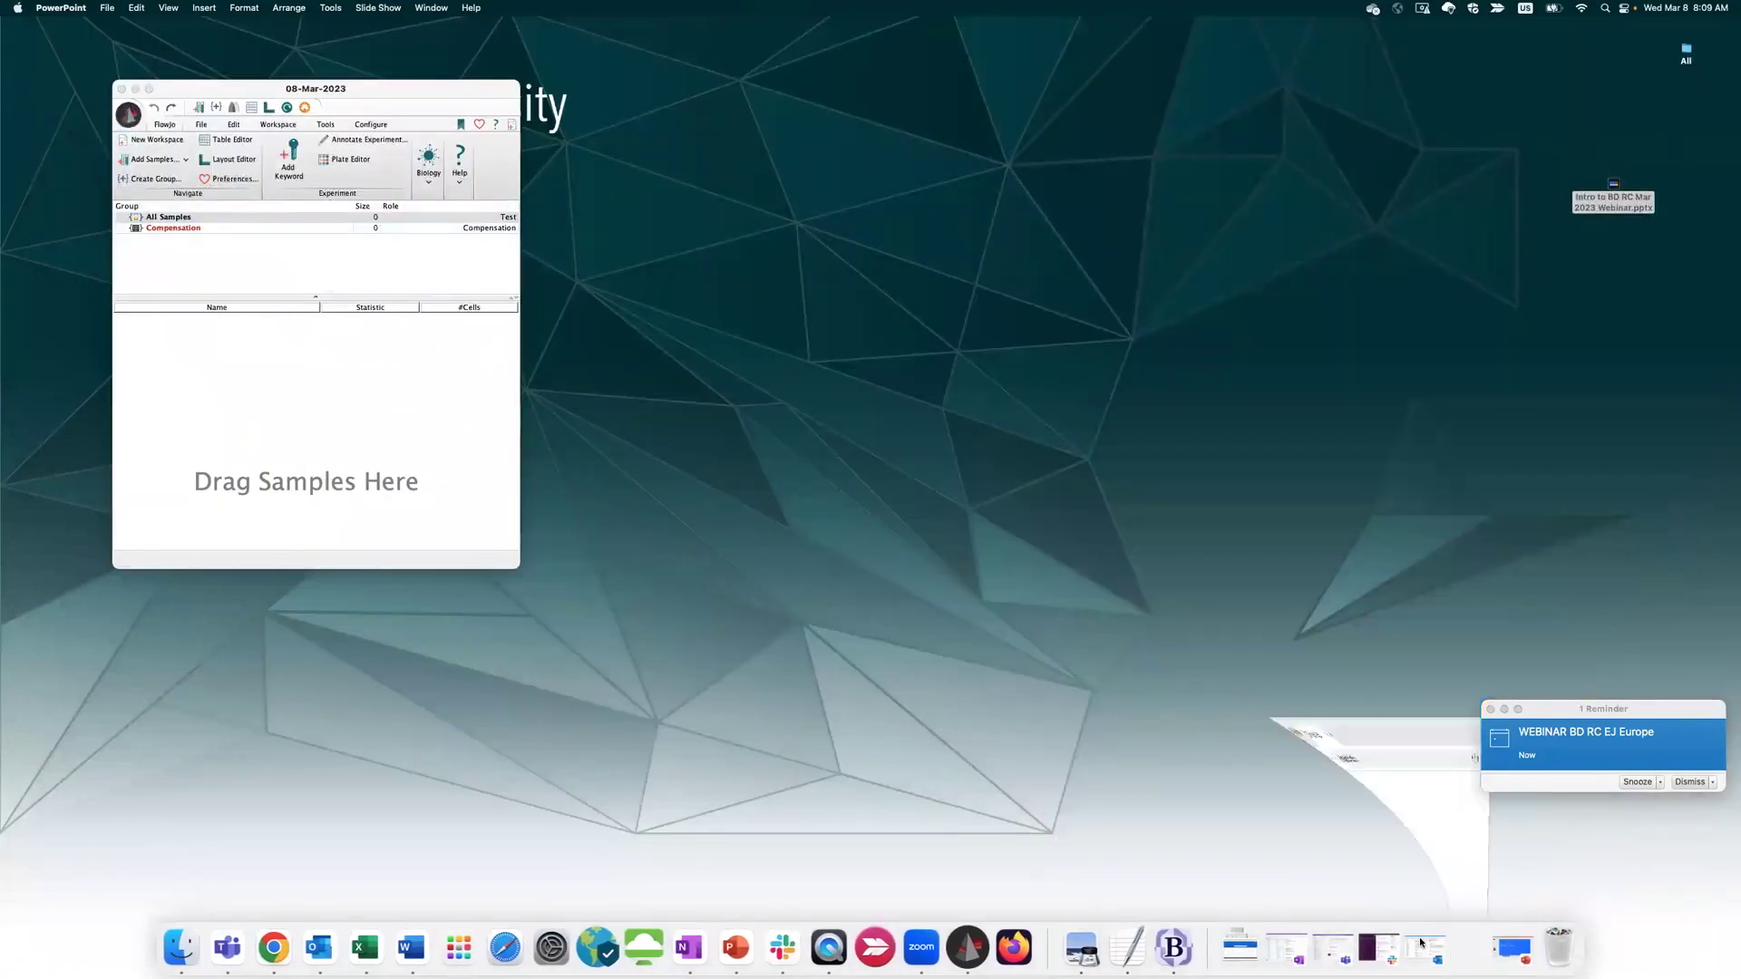
pyautogui.click(1685, 783)
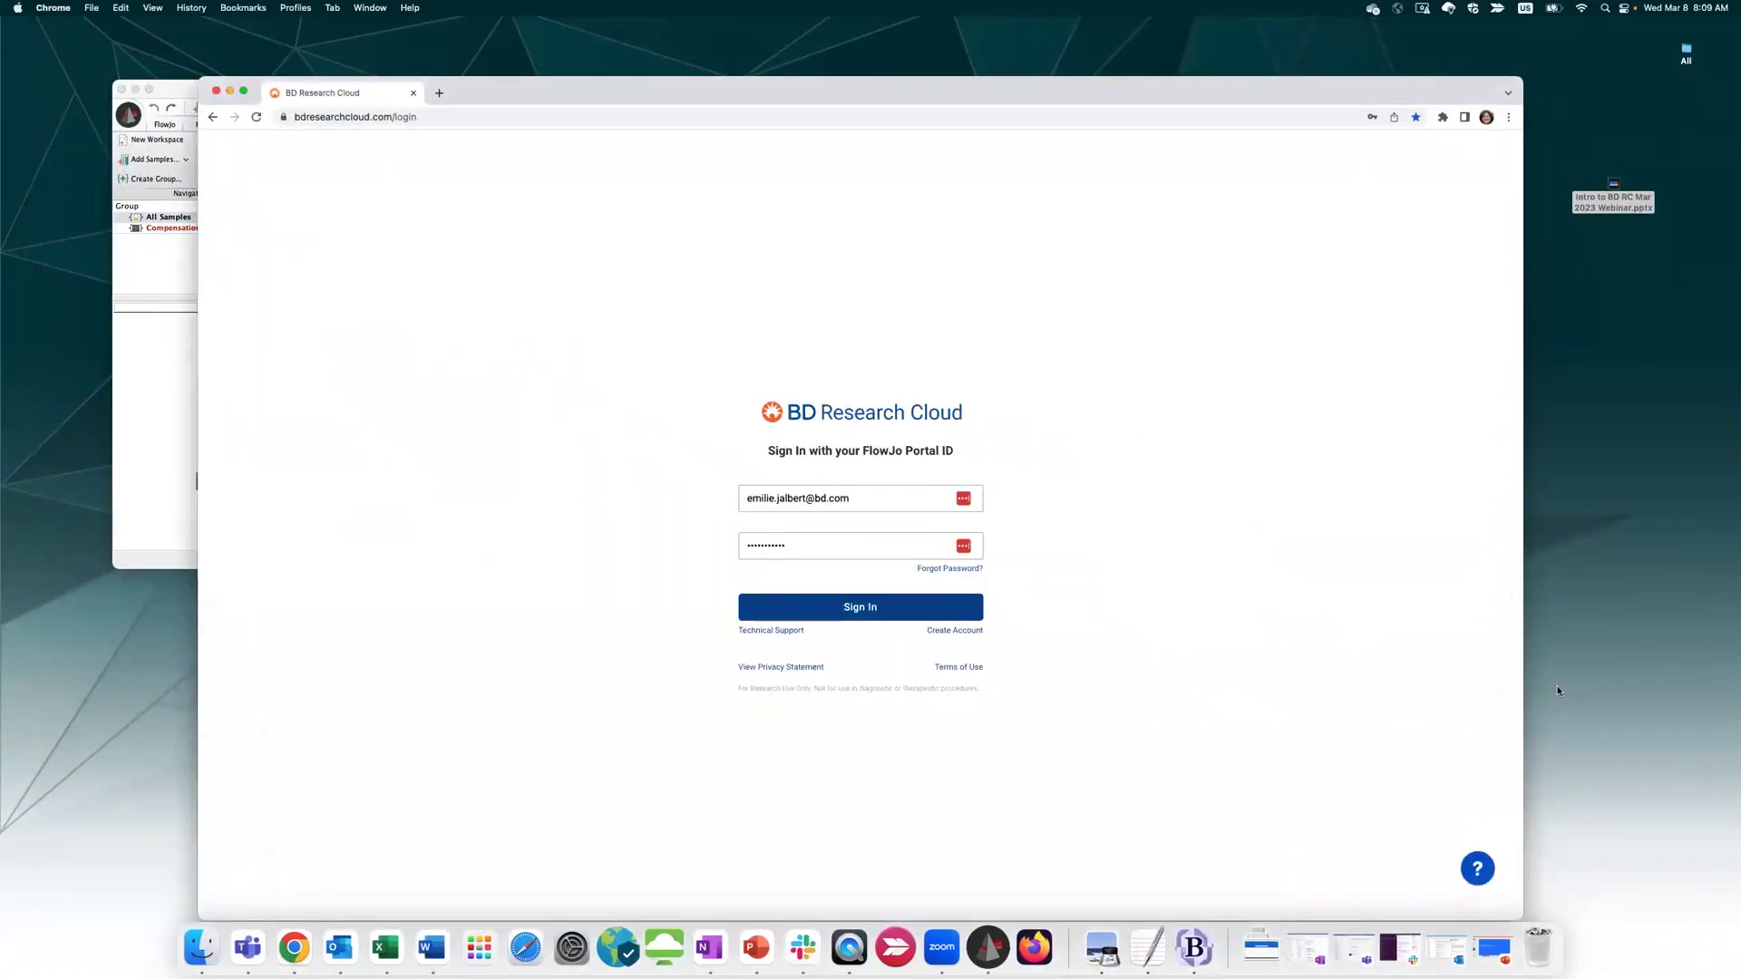
pyautogui.moveTo(1055, 91); pyautogui.dragTo(990, 31)
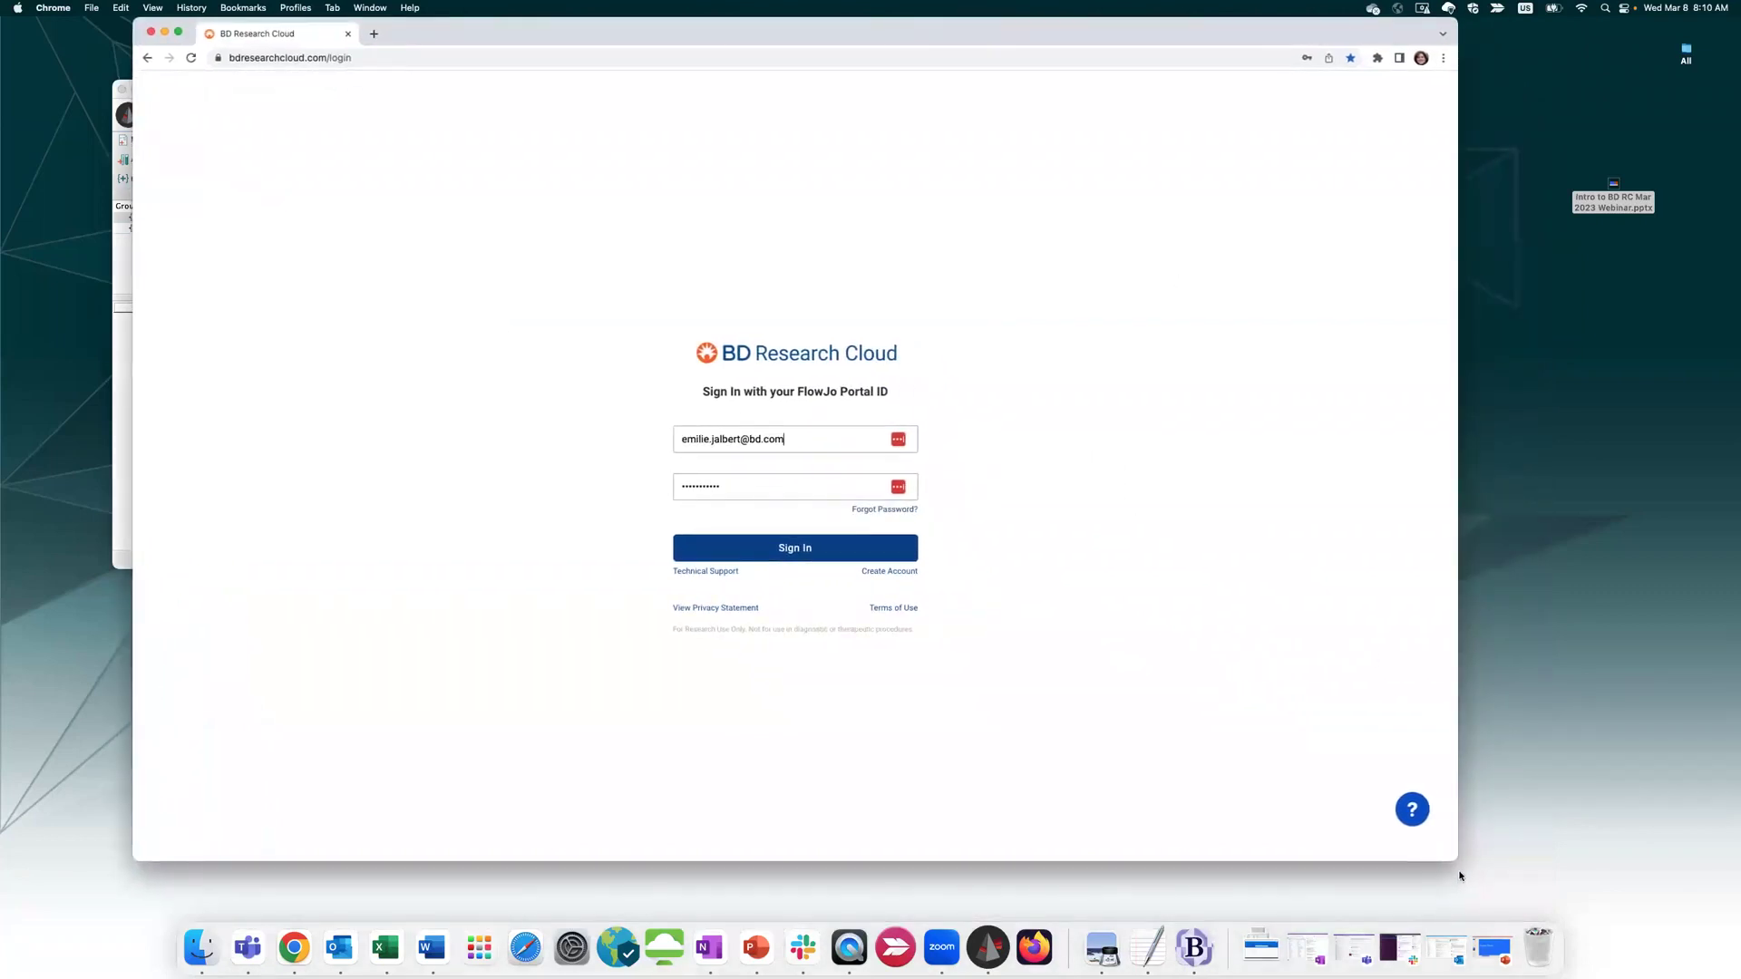
pyautogui.moveTo(1454, 858); pyautogui.dragTo(1640, 918)
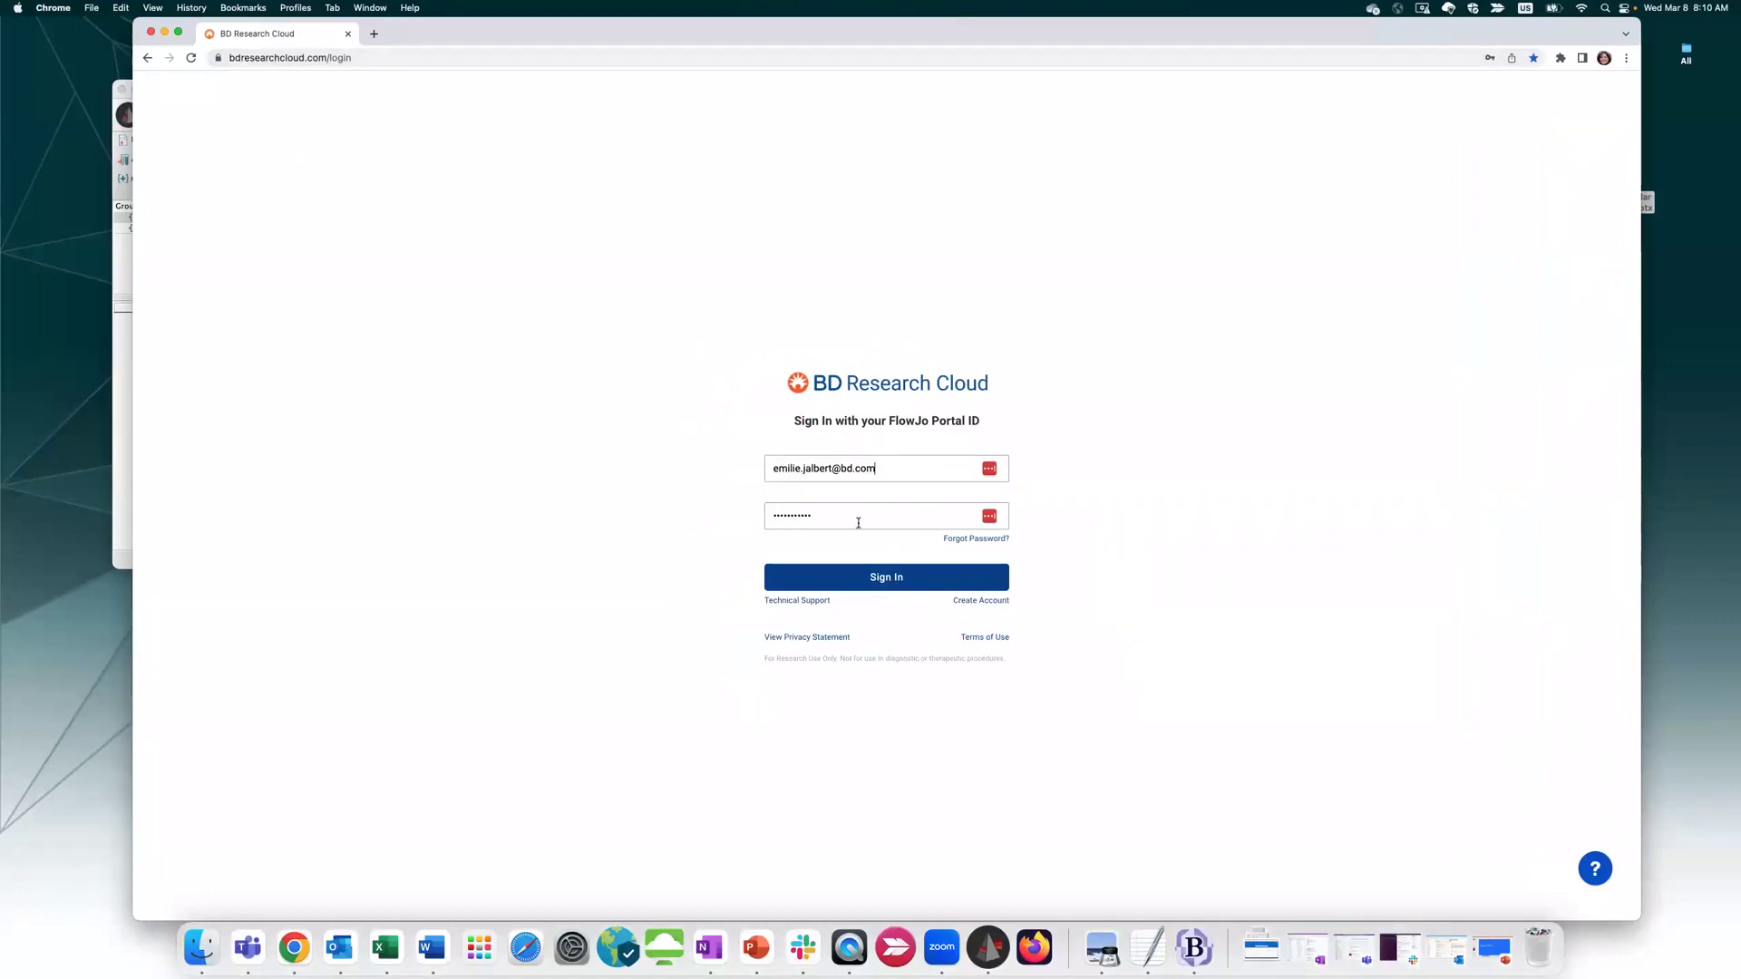
# Sign in to BD Research Cloud from the login page
pyautogui.click(976, 600)
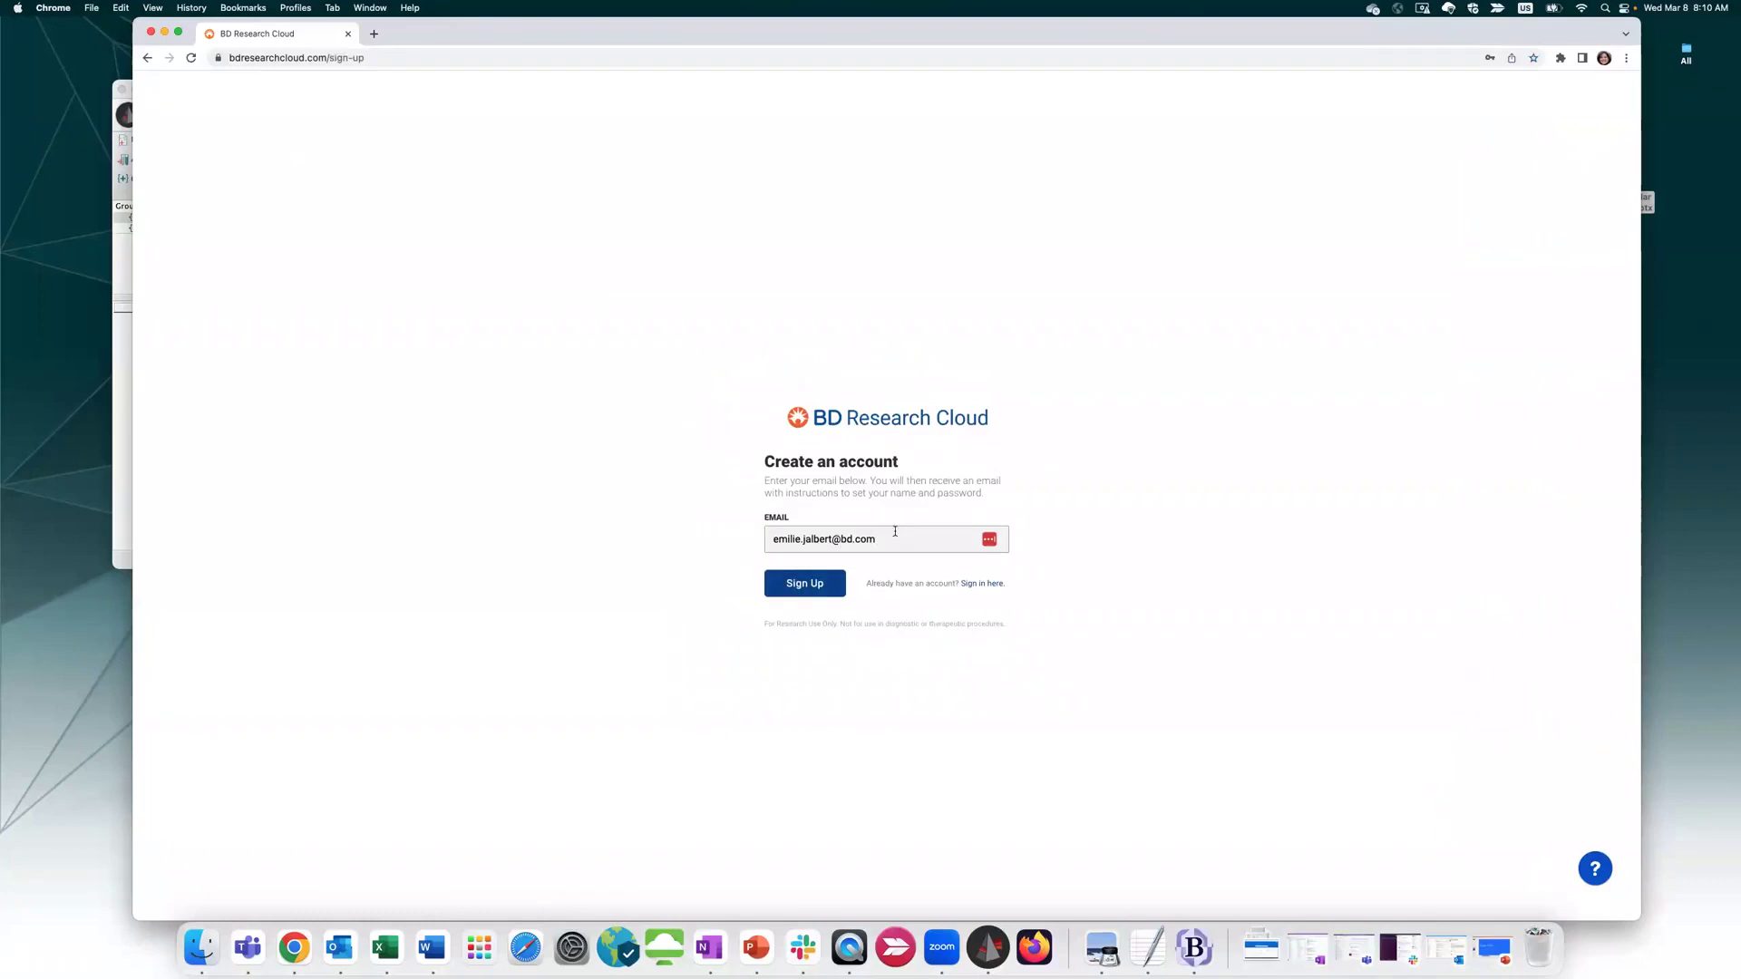
pyautogui.click(985, 585)
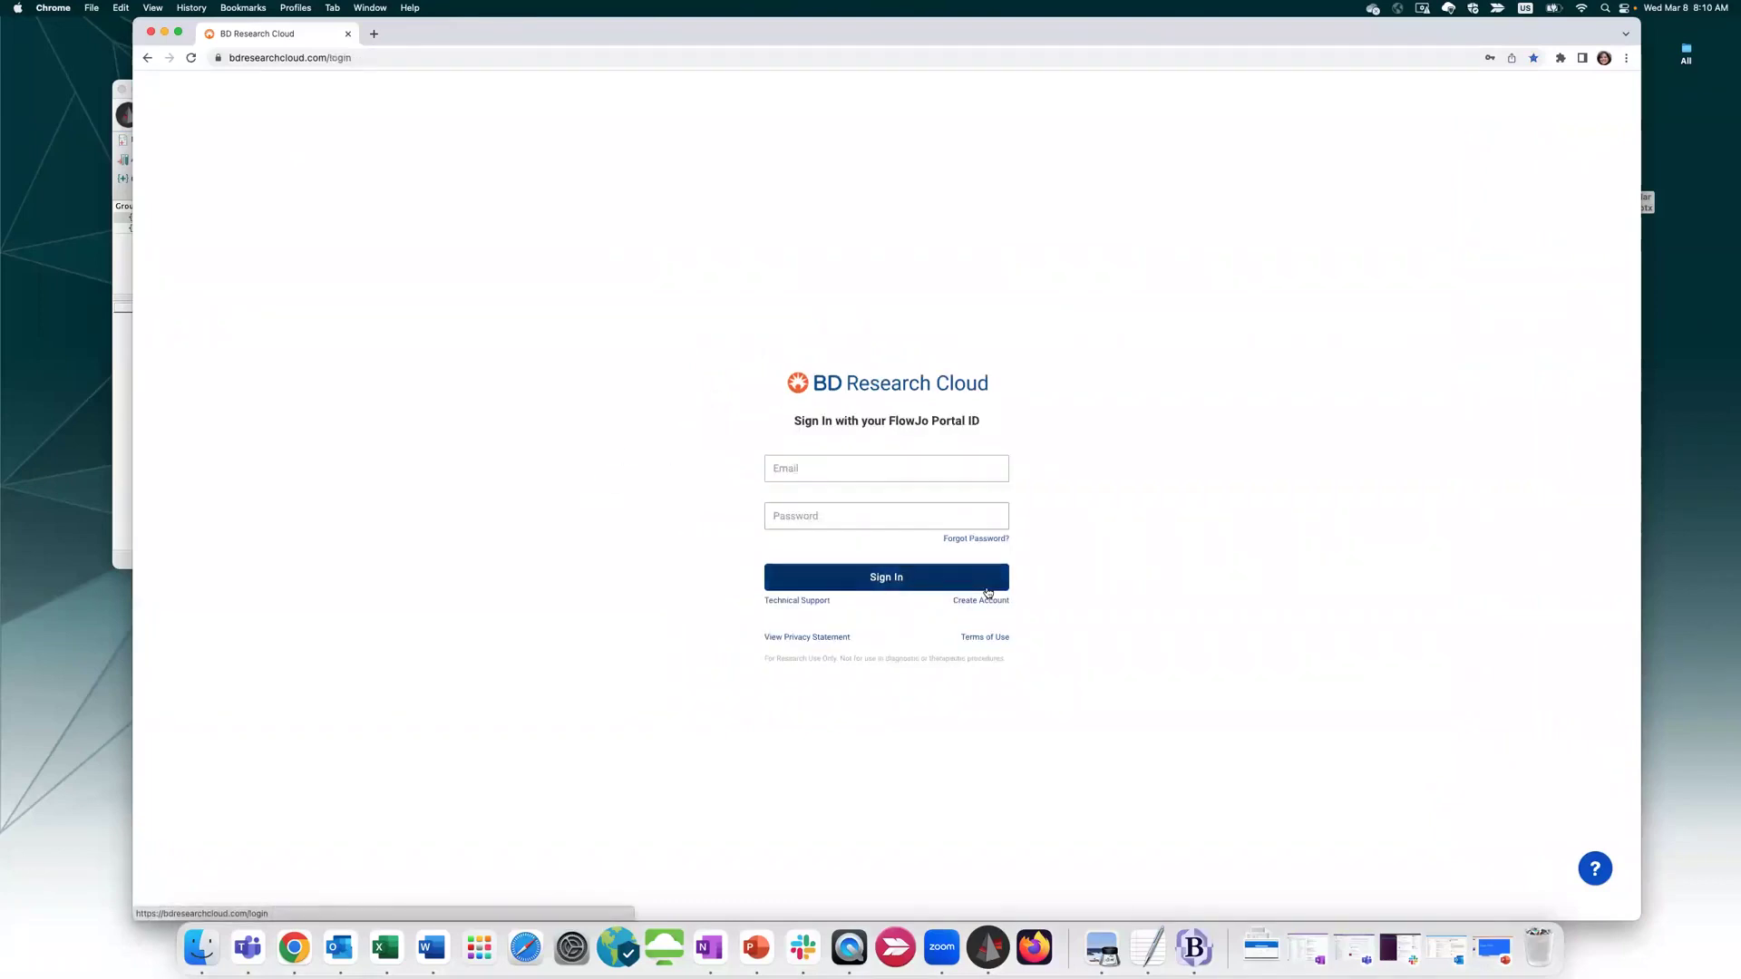
pyautogui.click(877, 581)
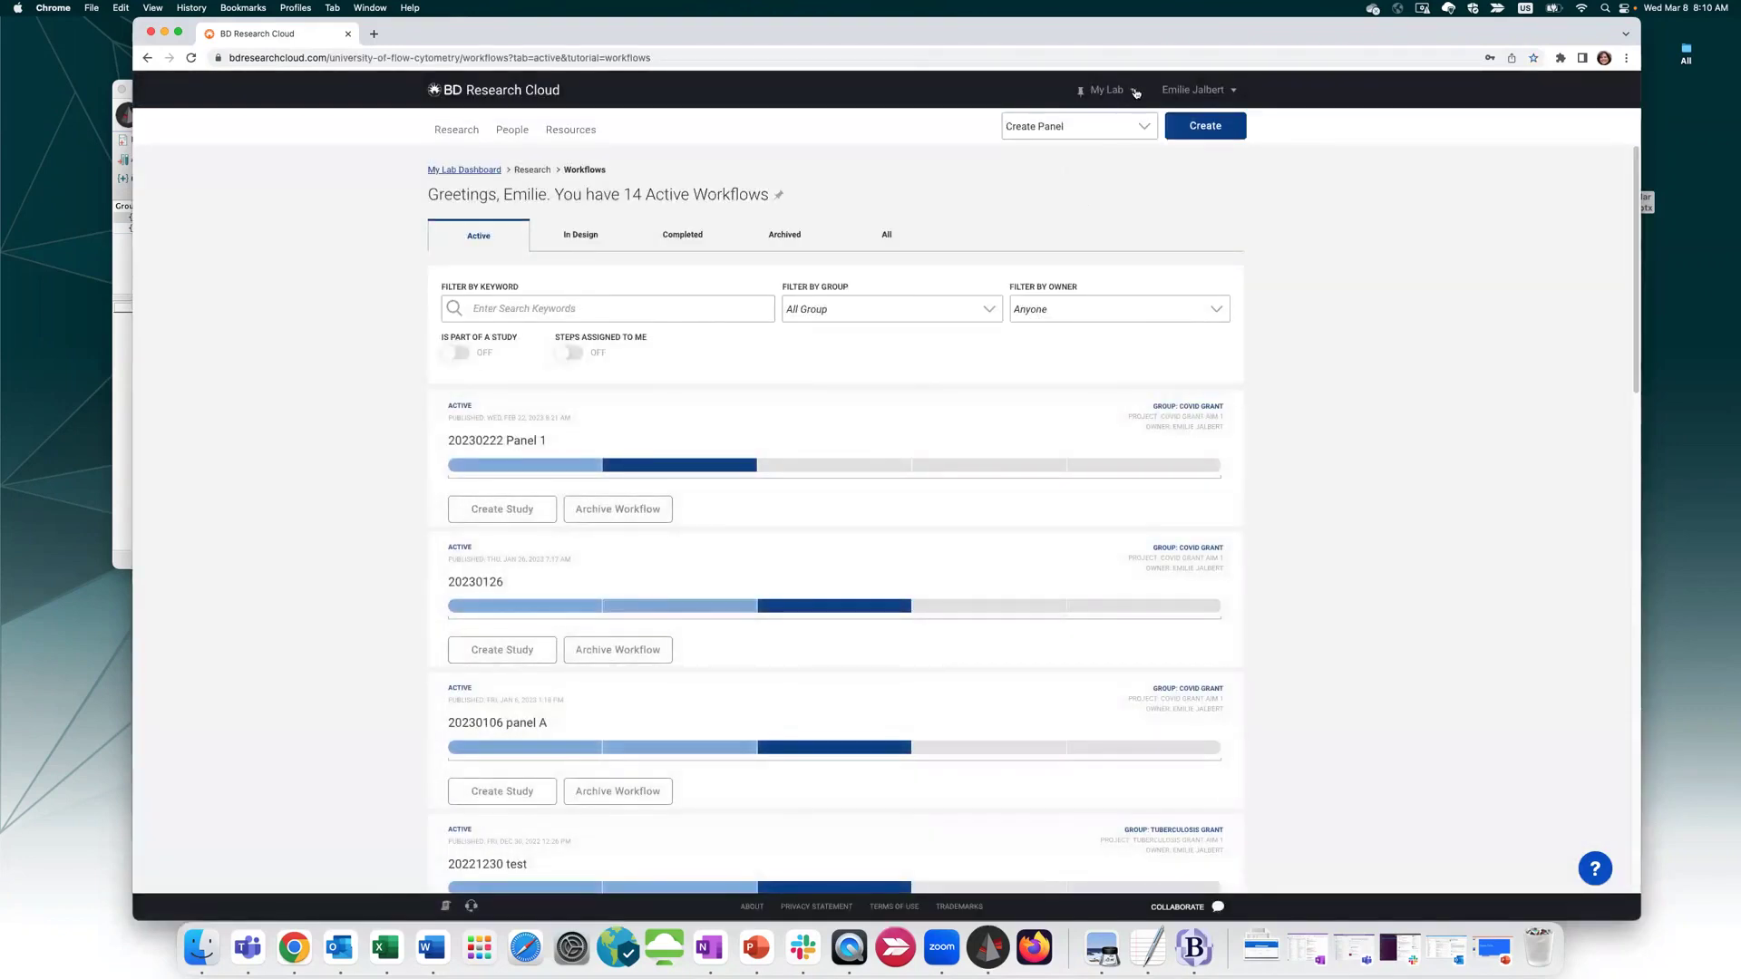
# Switch from My Lab to the individual organisation in the organisation dropdown
pyautogui.click(1133, 98)
pyautogui.click(1135, 94)
pyautogui.scroll(-5, 1174, 258)
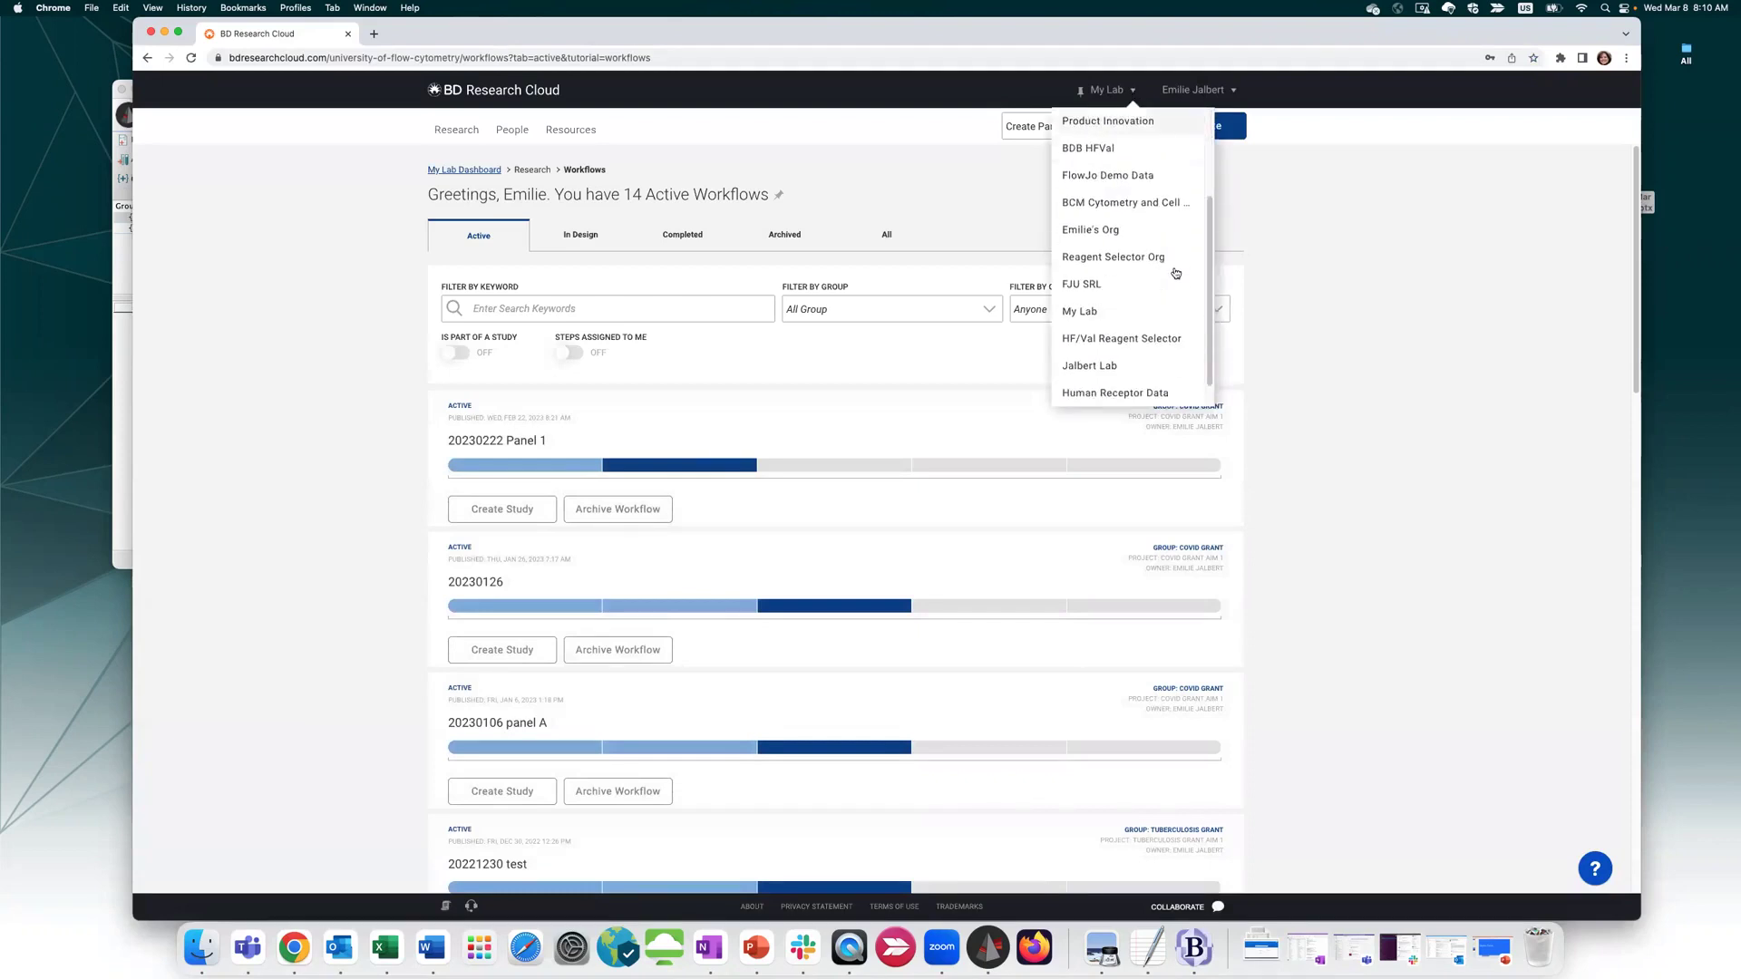
pyautogui.click(1145, 393)
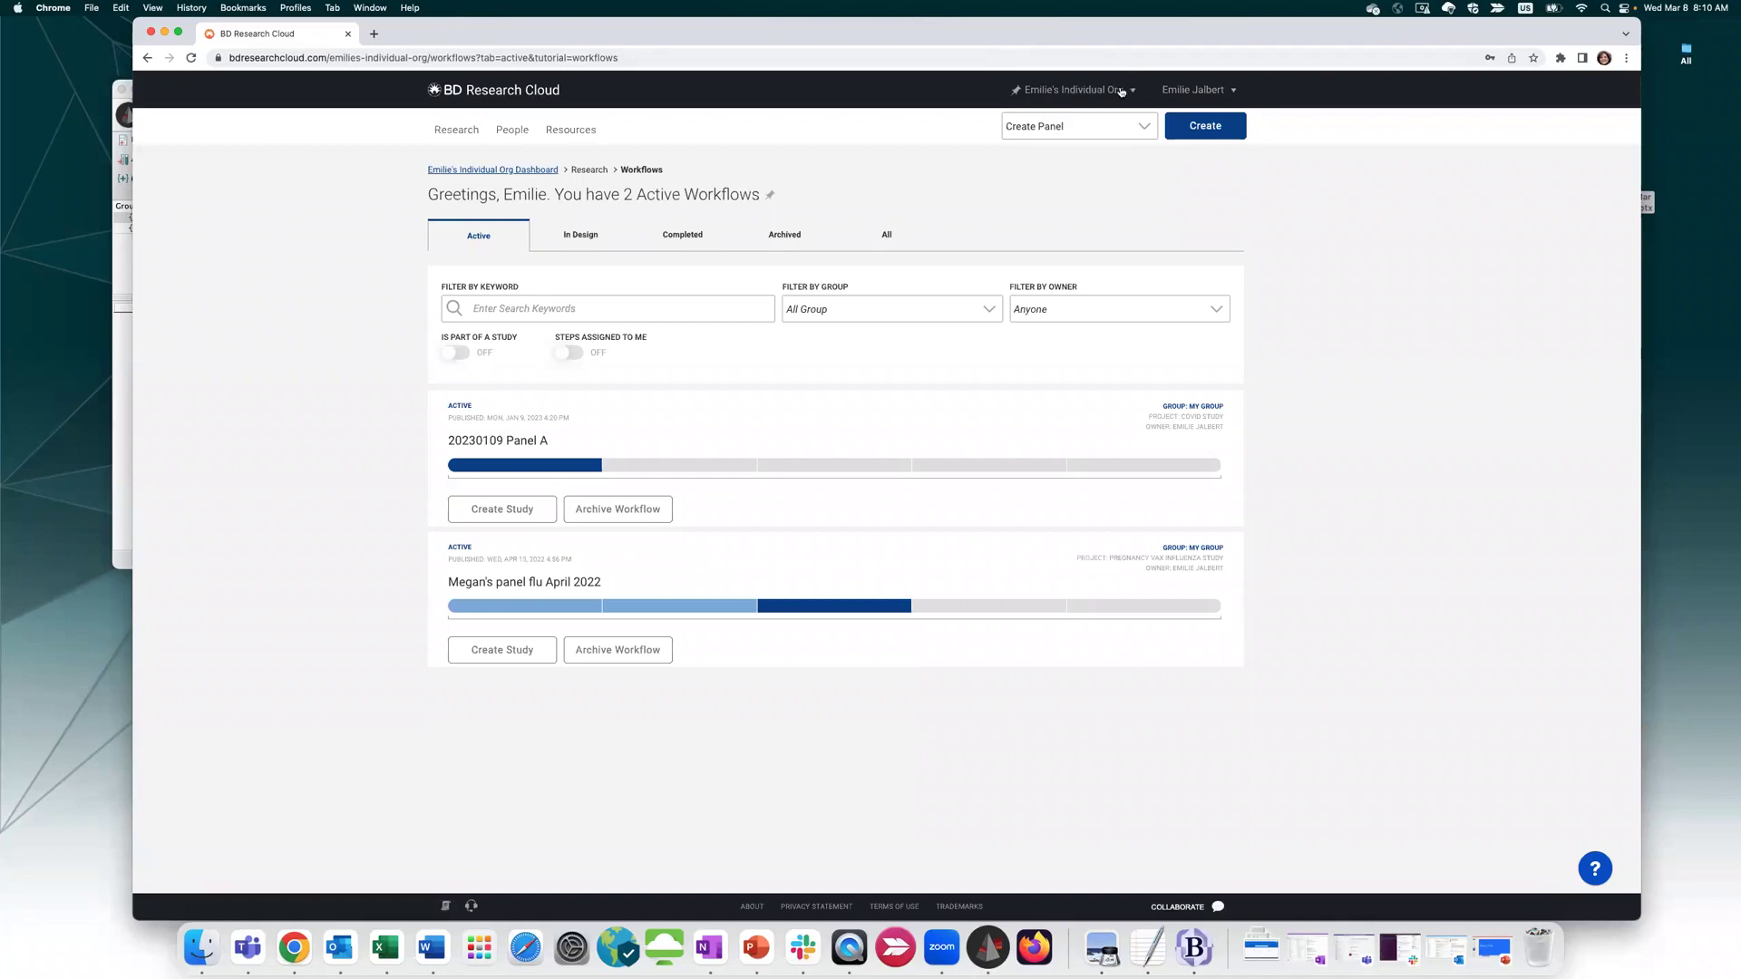
# Bring up the user account options menu
pyautogui.click(1205, 90)
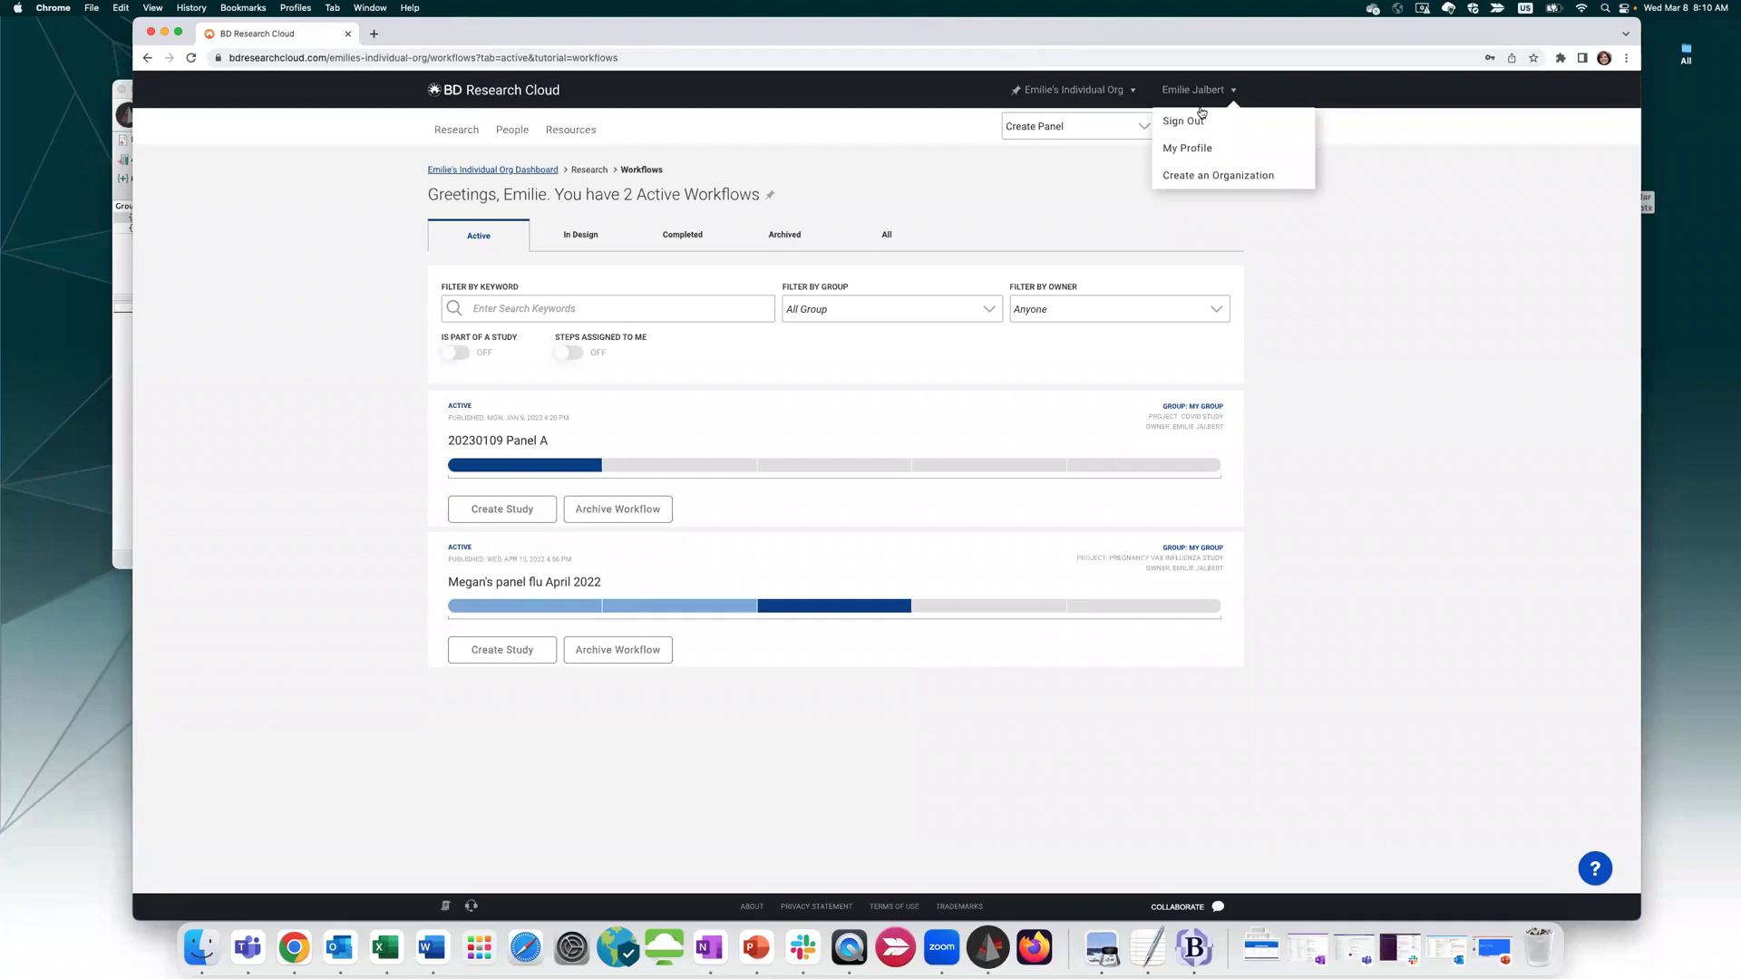
pyautogui.click(1190, 96)
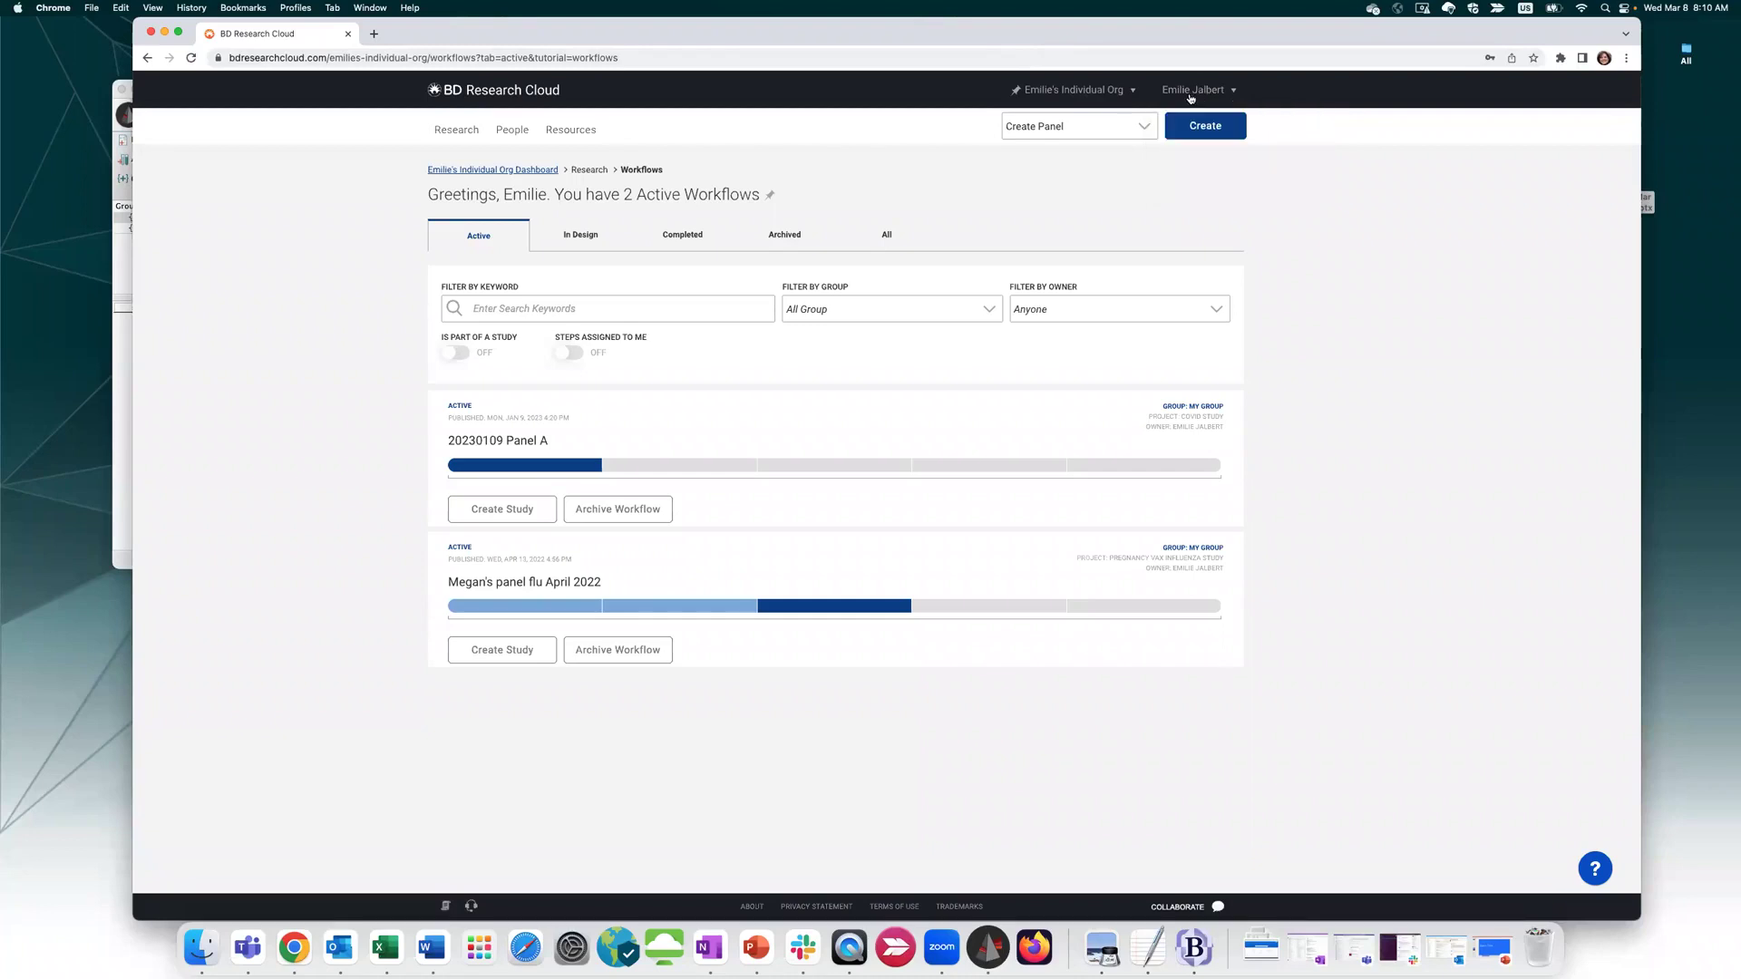
pyautogui.click(1216, 93)
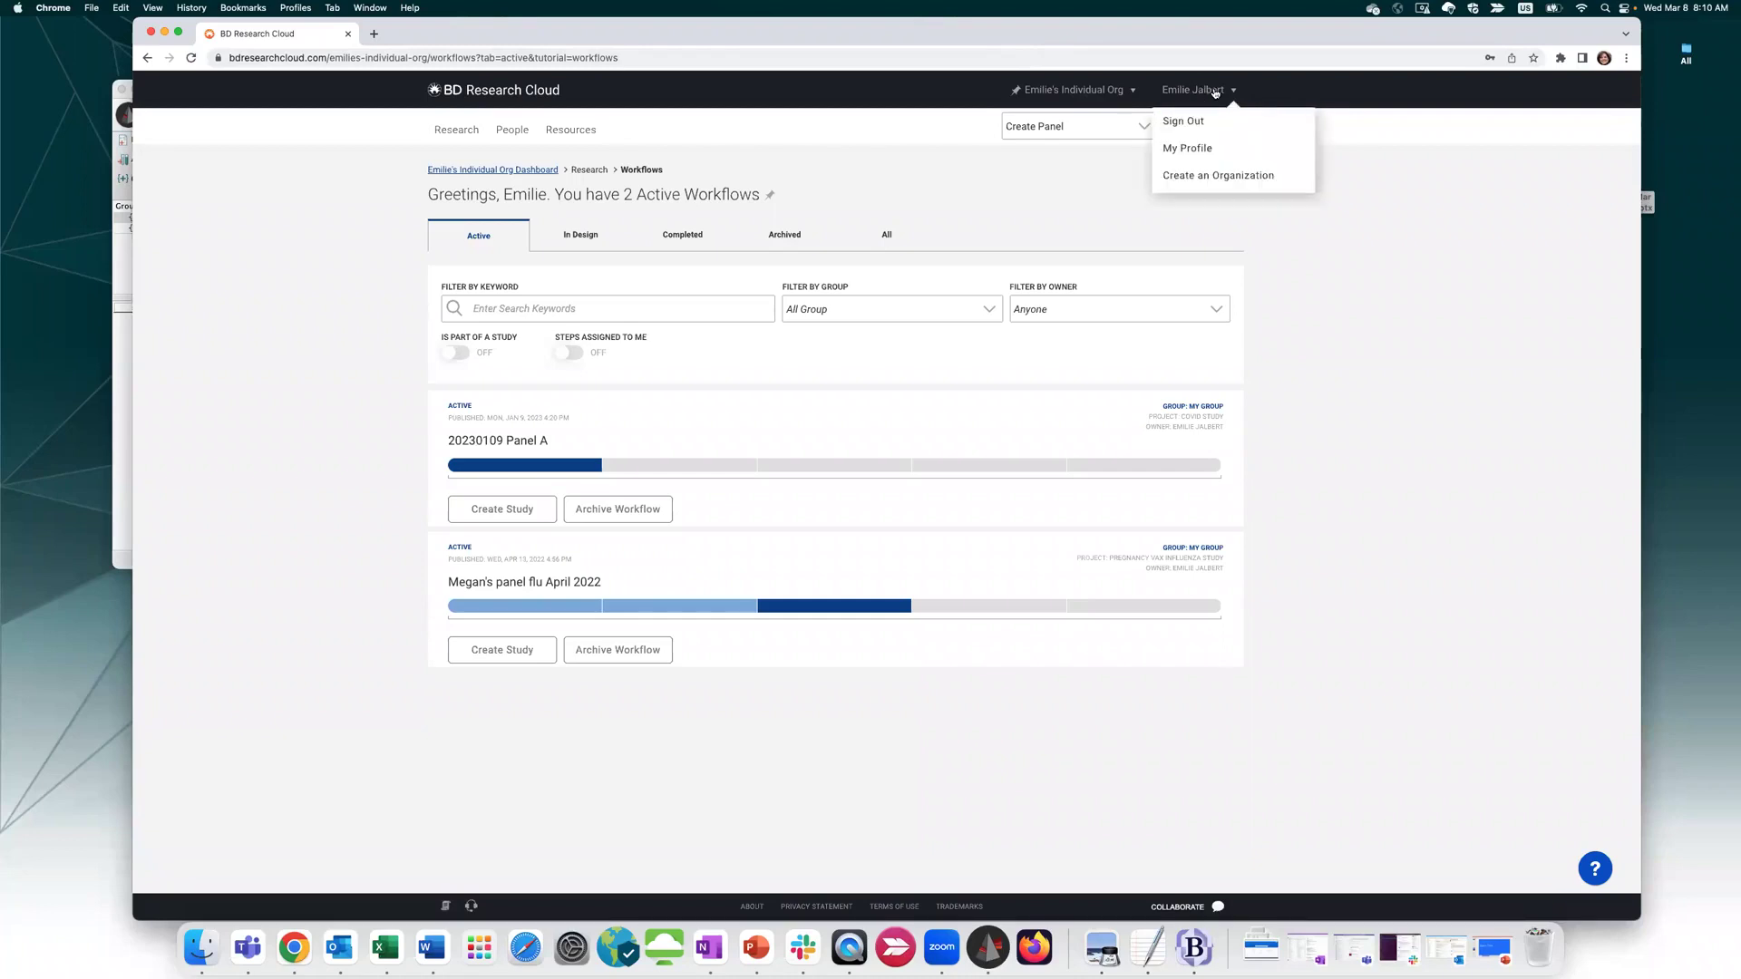
pyautogui.click(1205, 176)
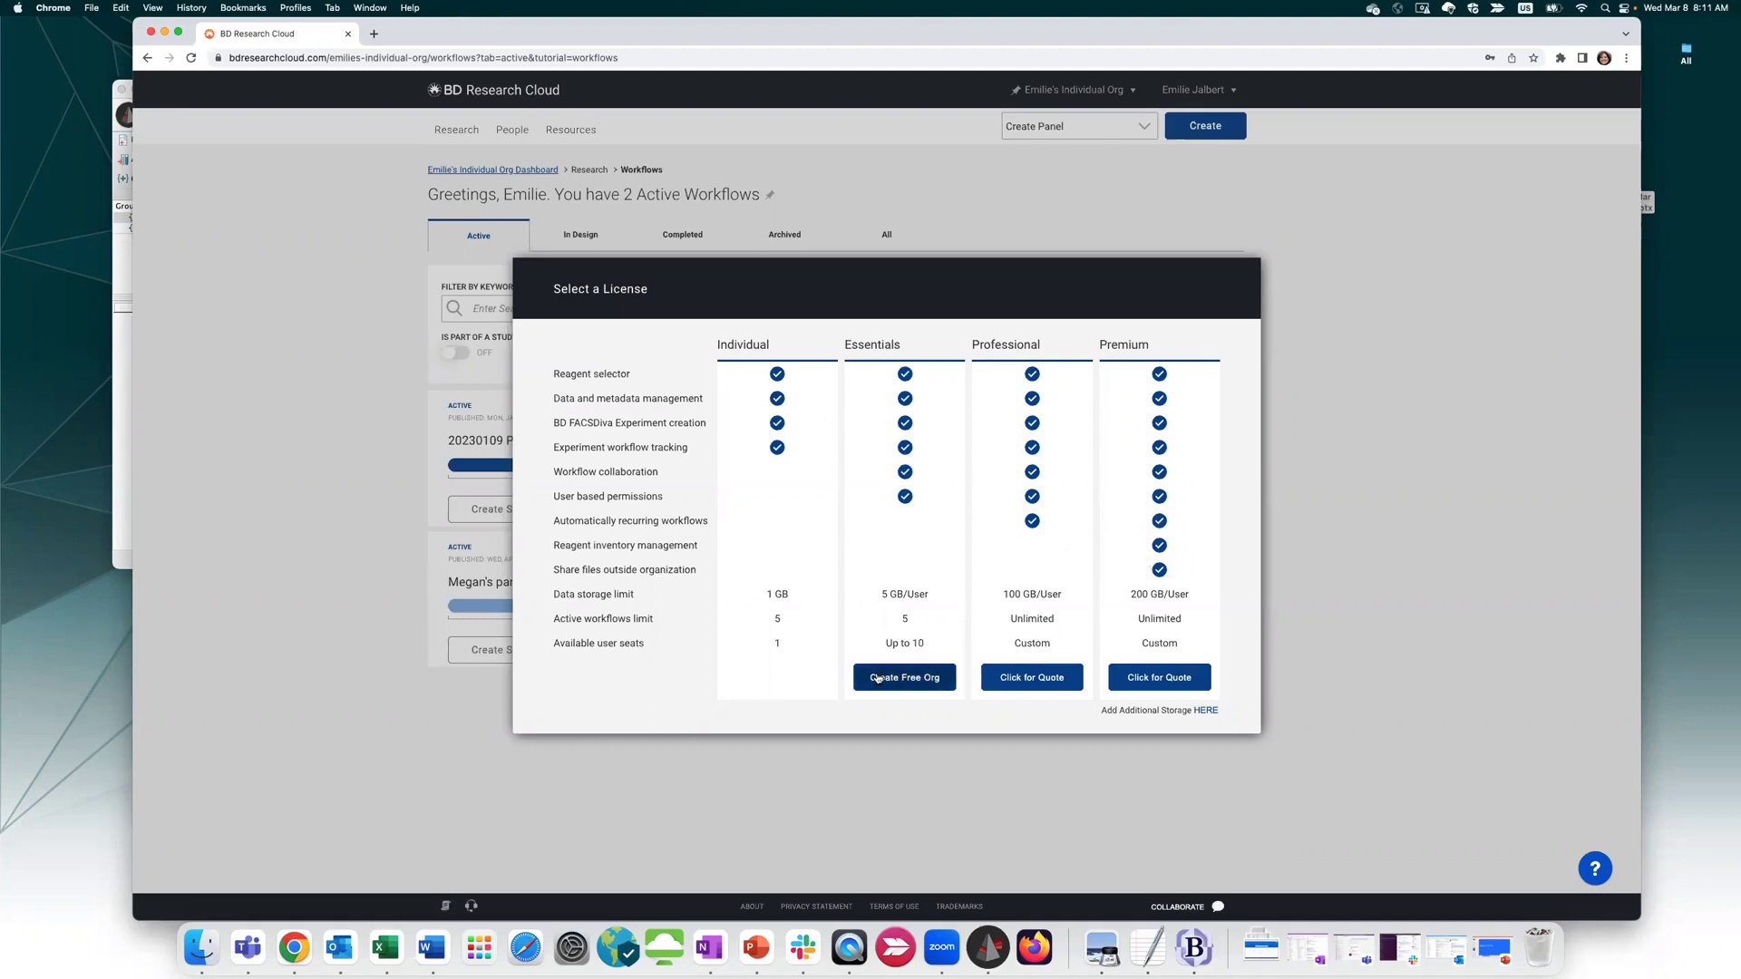
pyautogui.click(904, 682)
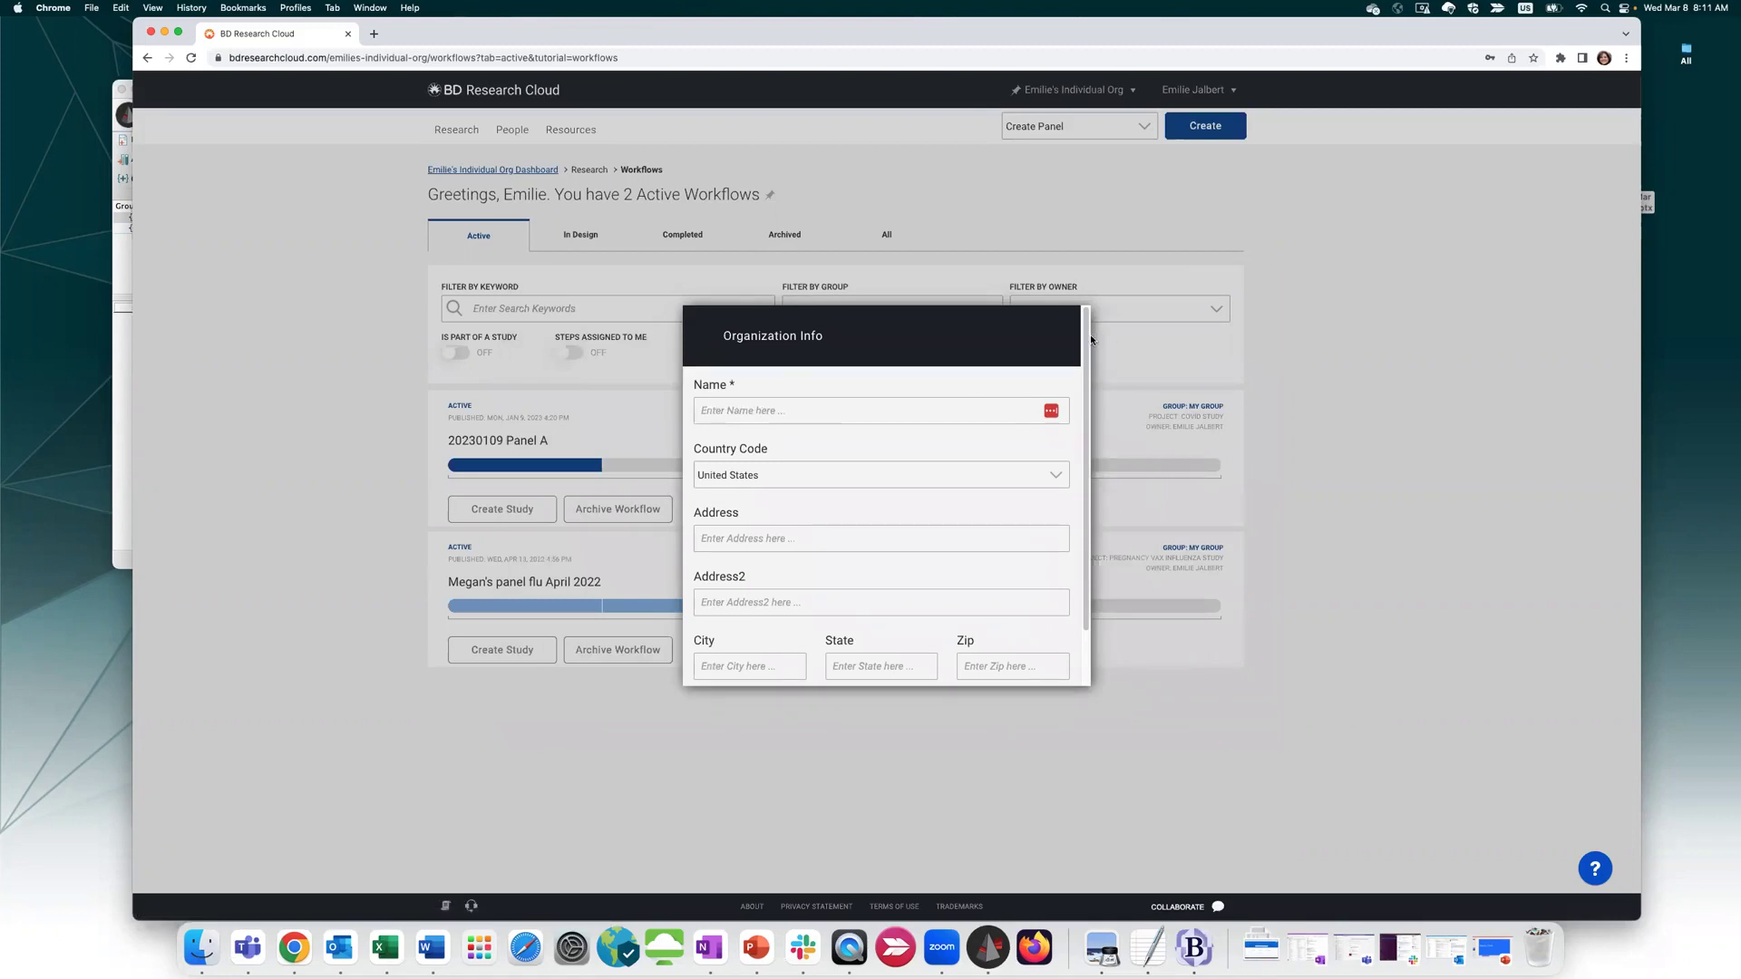
pyautogui.moveTo(1086, 328); pyautogui.dragTo(1080, 518)
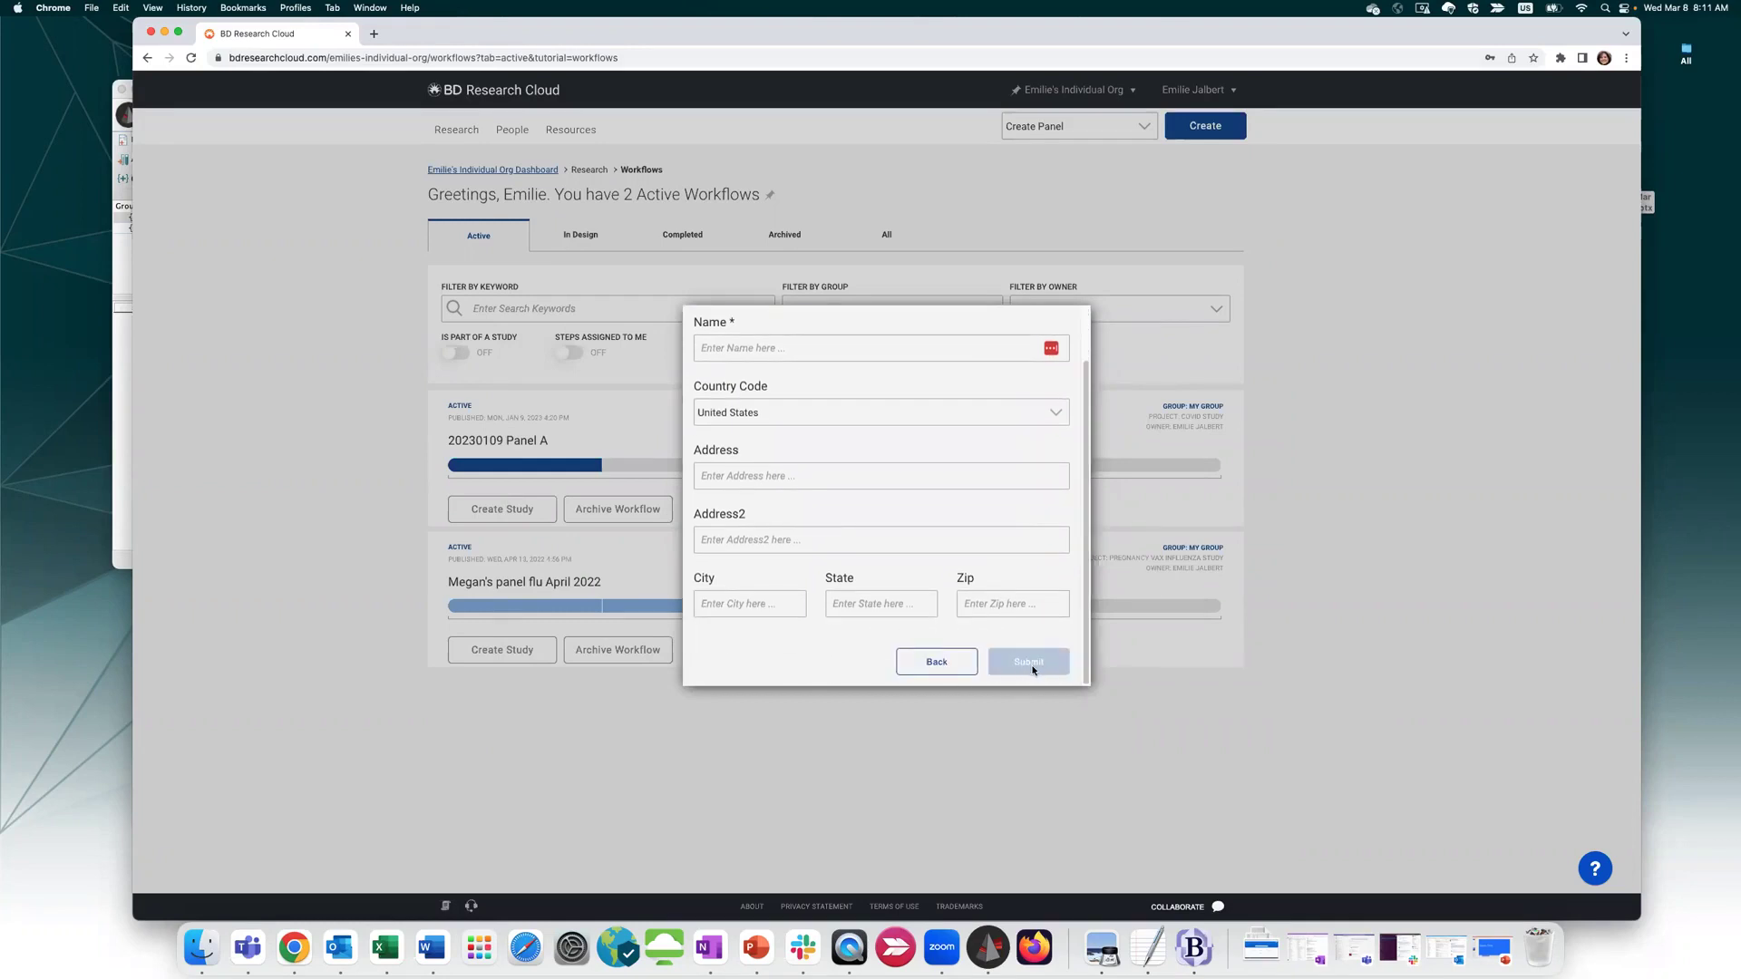
pyautogui.click(1399, 535)
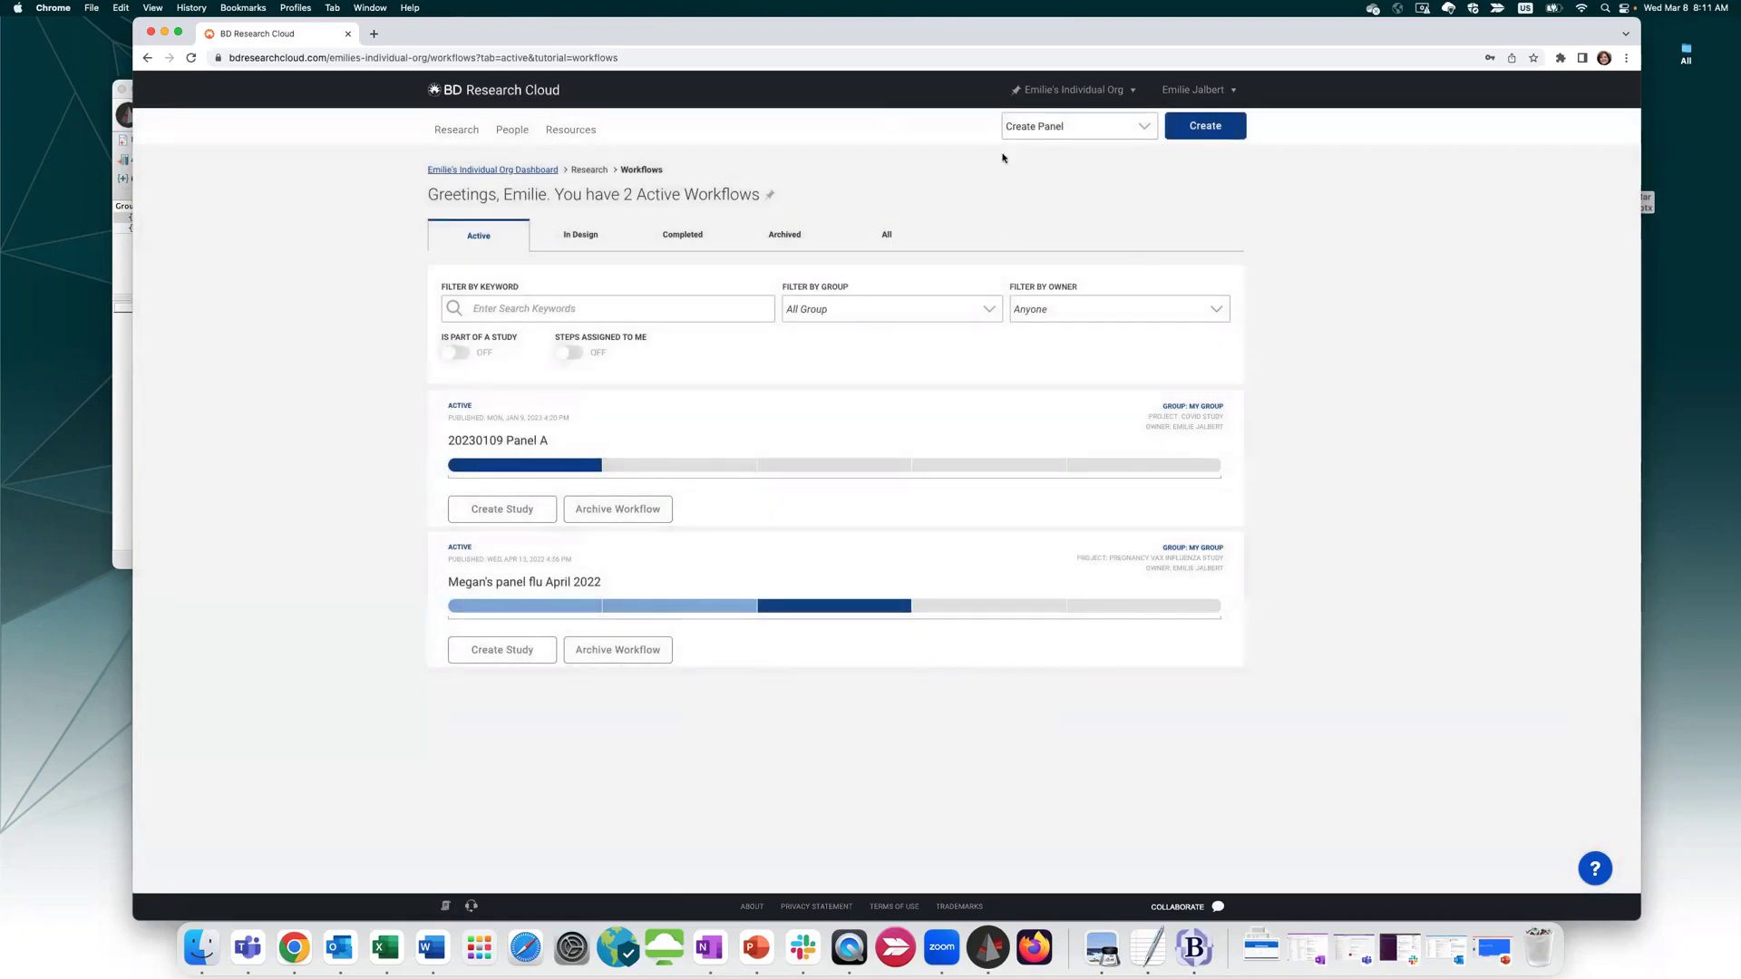
# Select My Lab in the organisation switcher to return to its 14 workflows
pyautogui.click(1134, 92)
pyautogui.scroll(-5, 1214, 182)
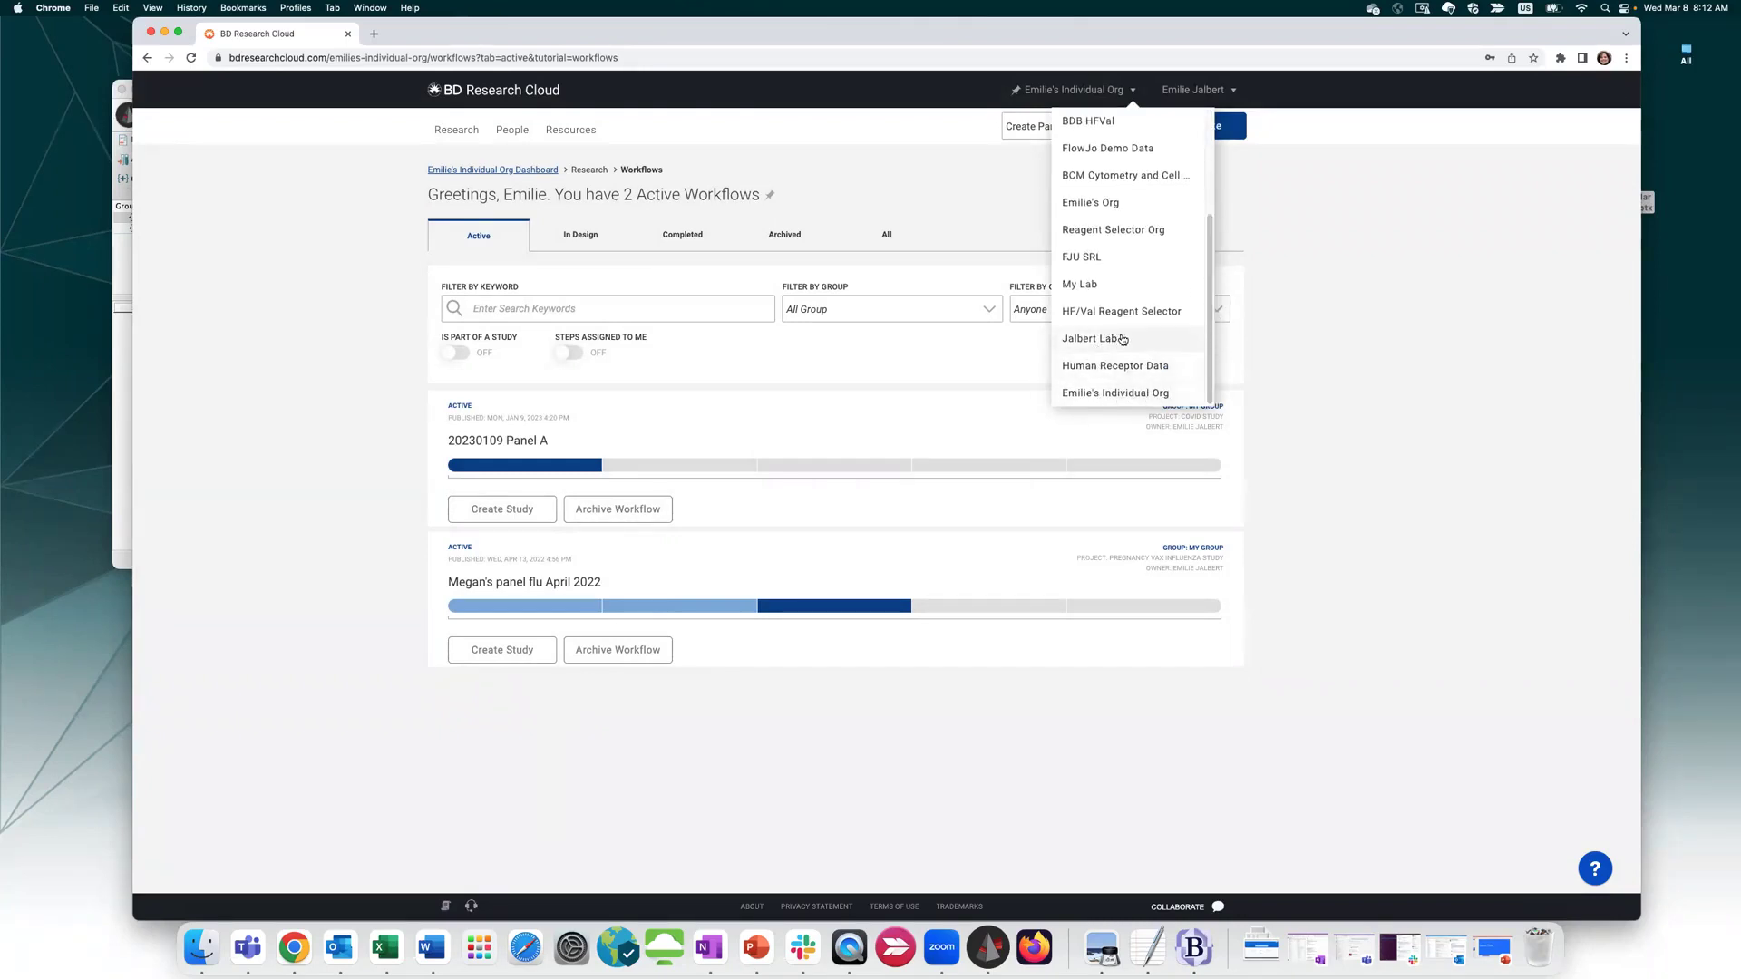
pyautogui.click(1130, 283)
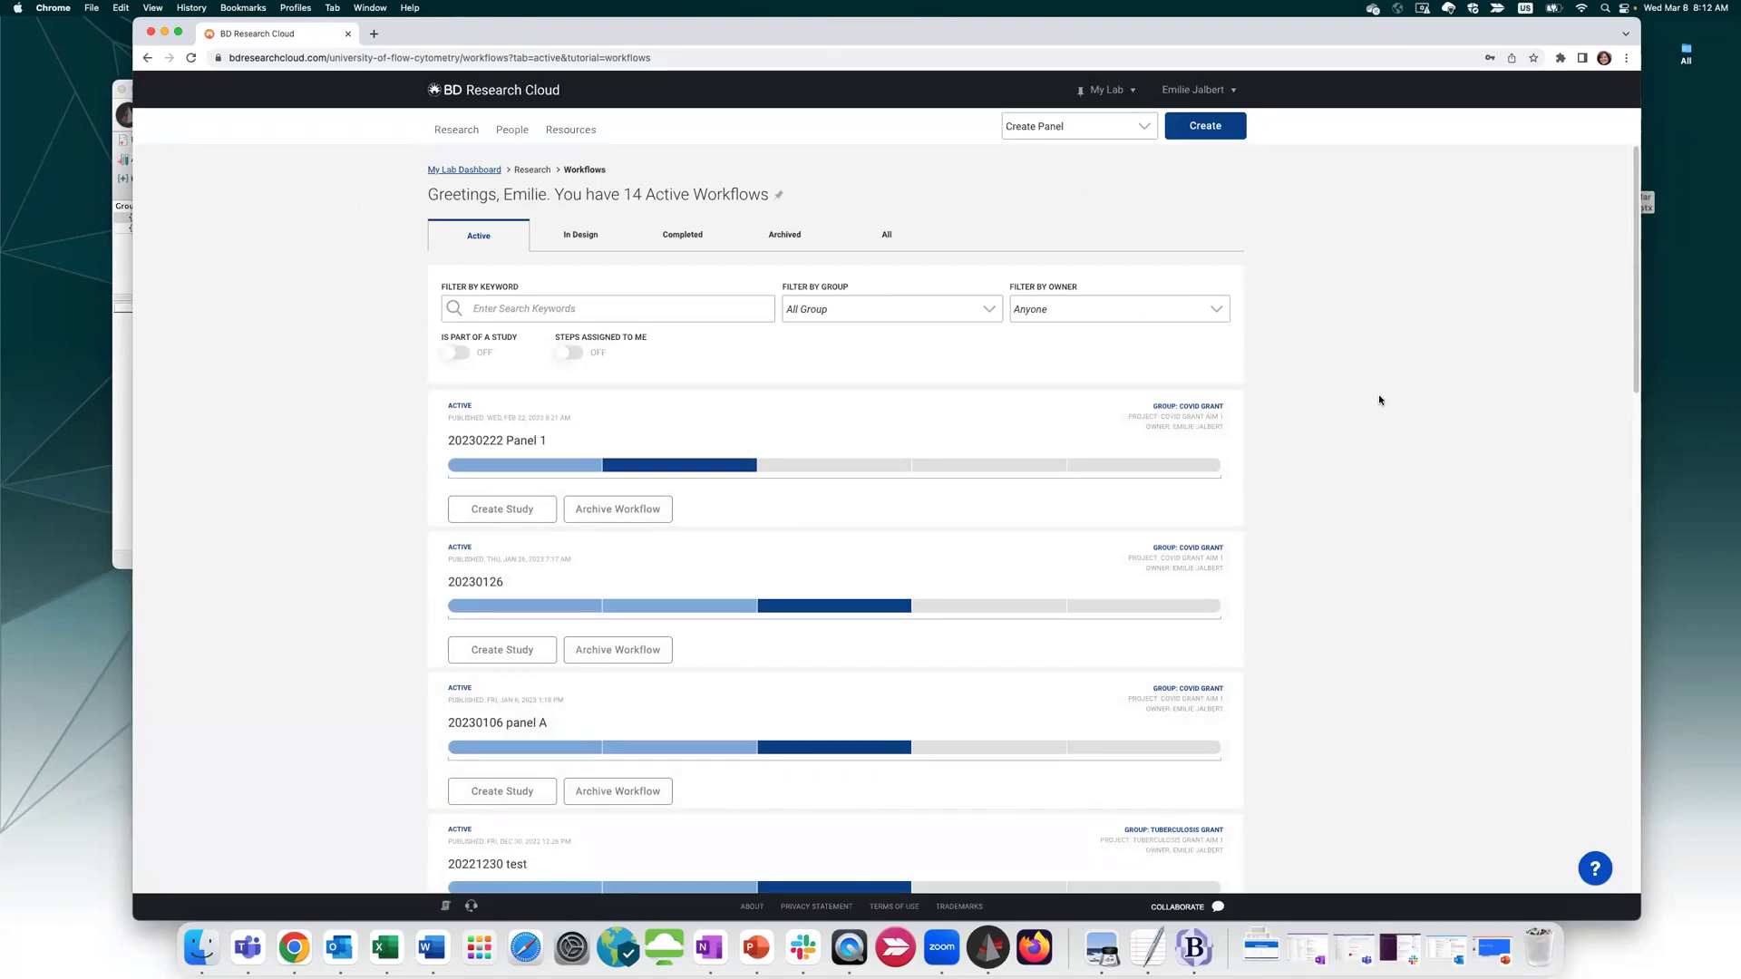
pyautogui.moveTo(517, 136)
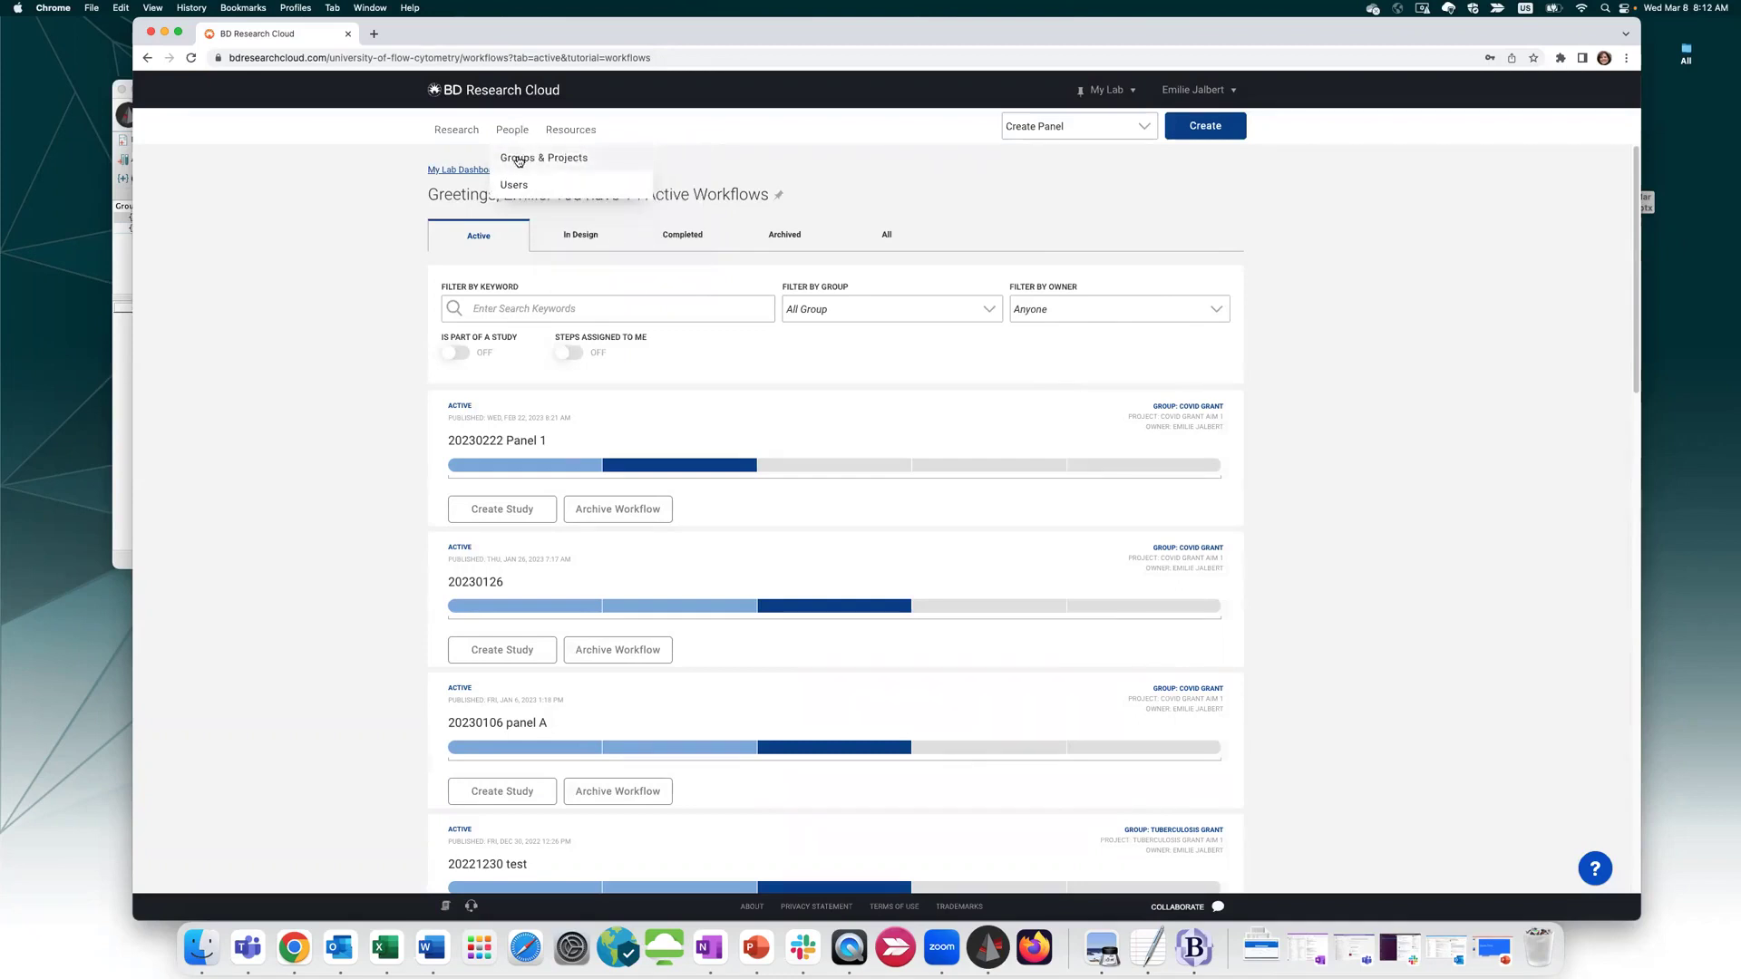
# Go to People > Groups & Projects and check the group/project creation options
pyautogui.click(517, 158)
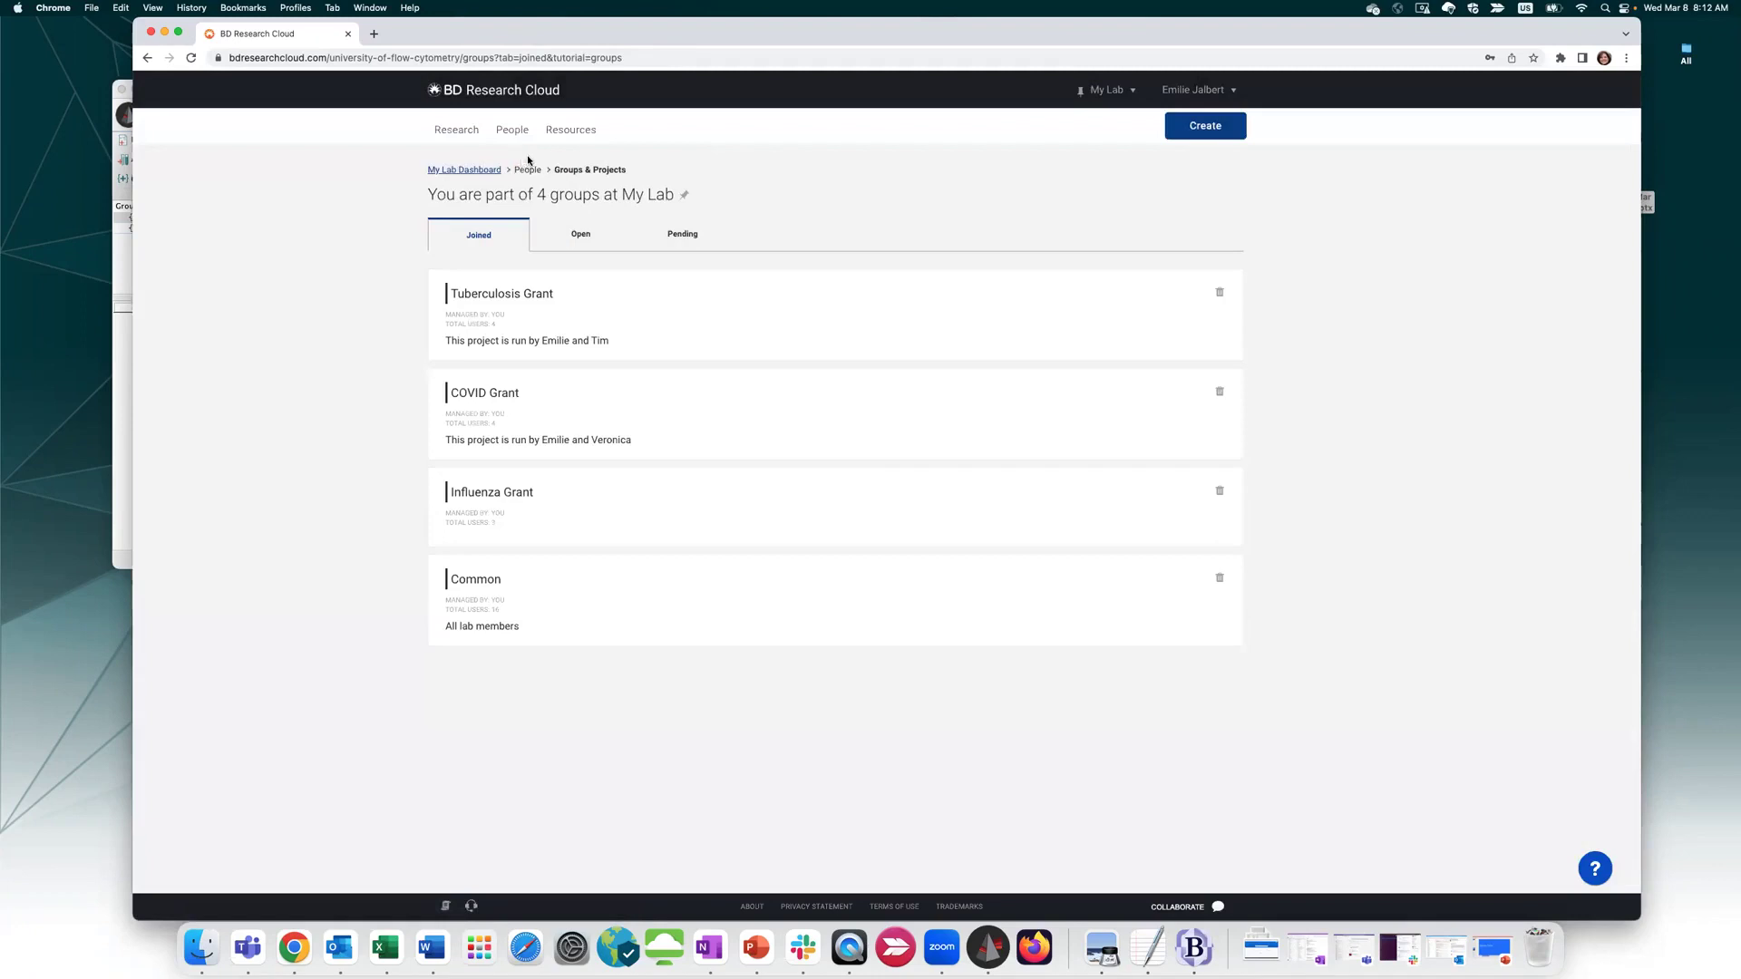
pyautogui.moveTo(519, 125)
pyautogui.click(1206, 126)
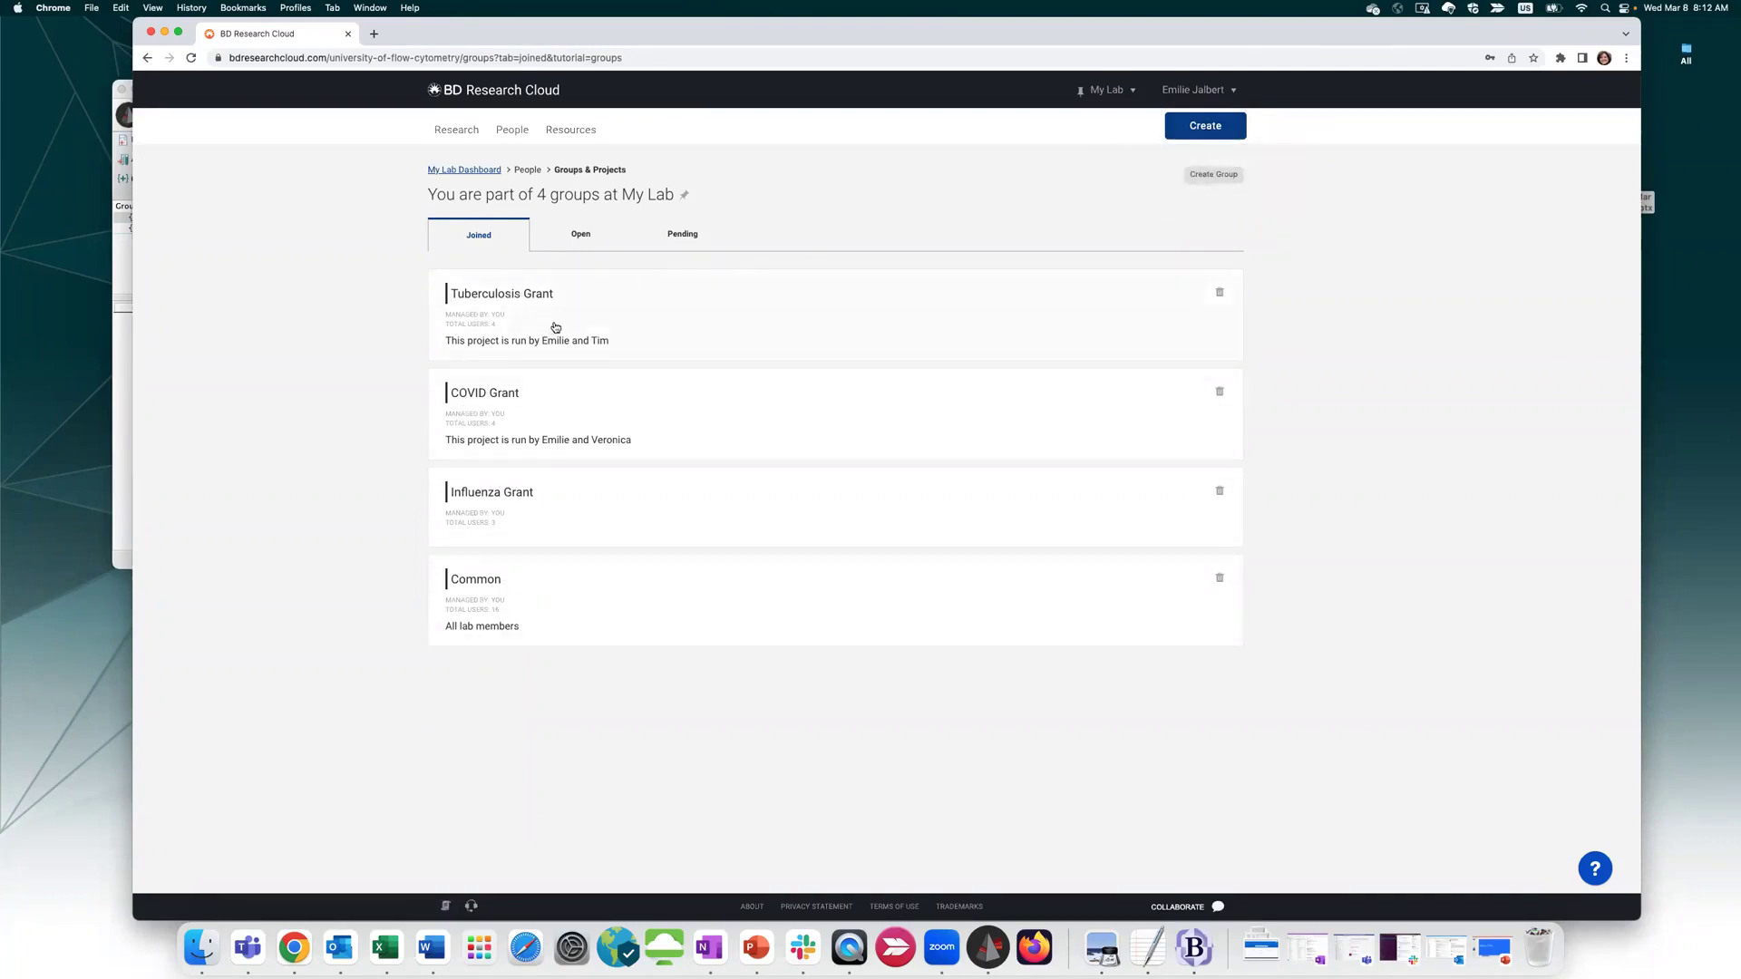
# Review the Tuberculosis Grant group's projects, then go to the lab users list
pyautogui.click(626, 312)
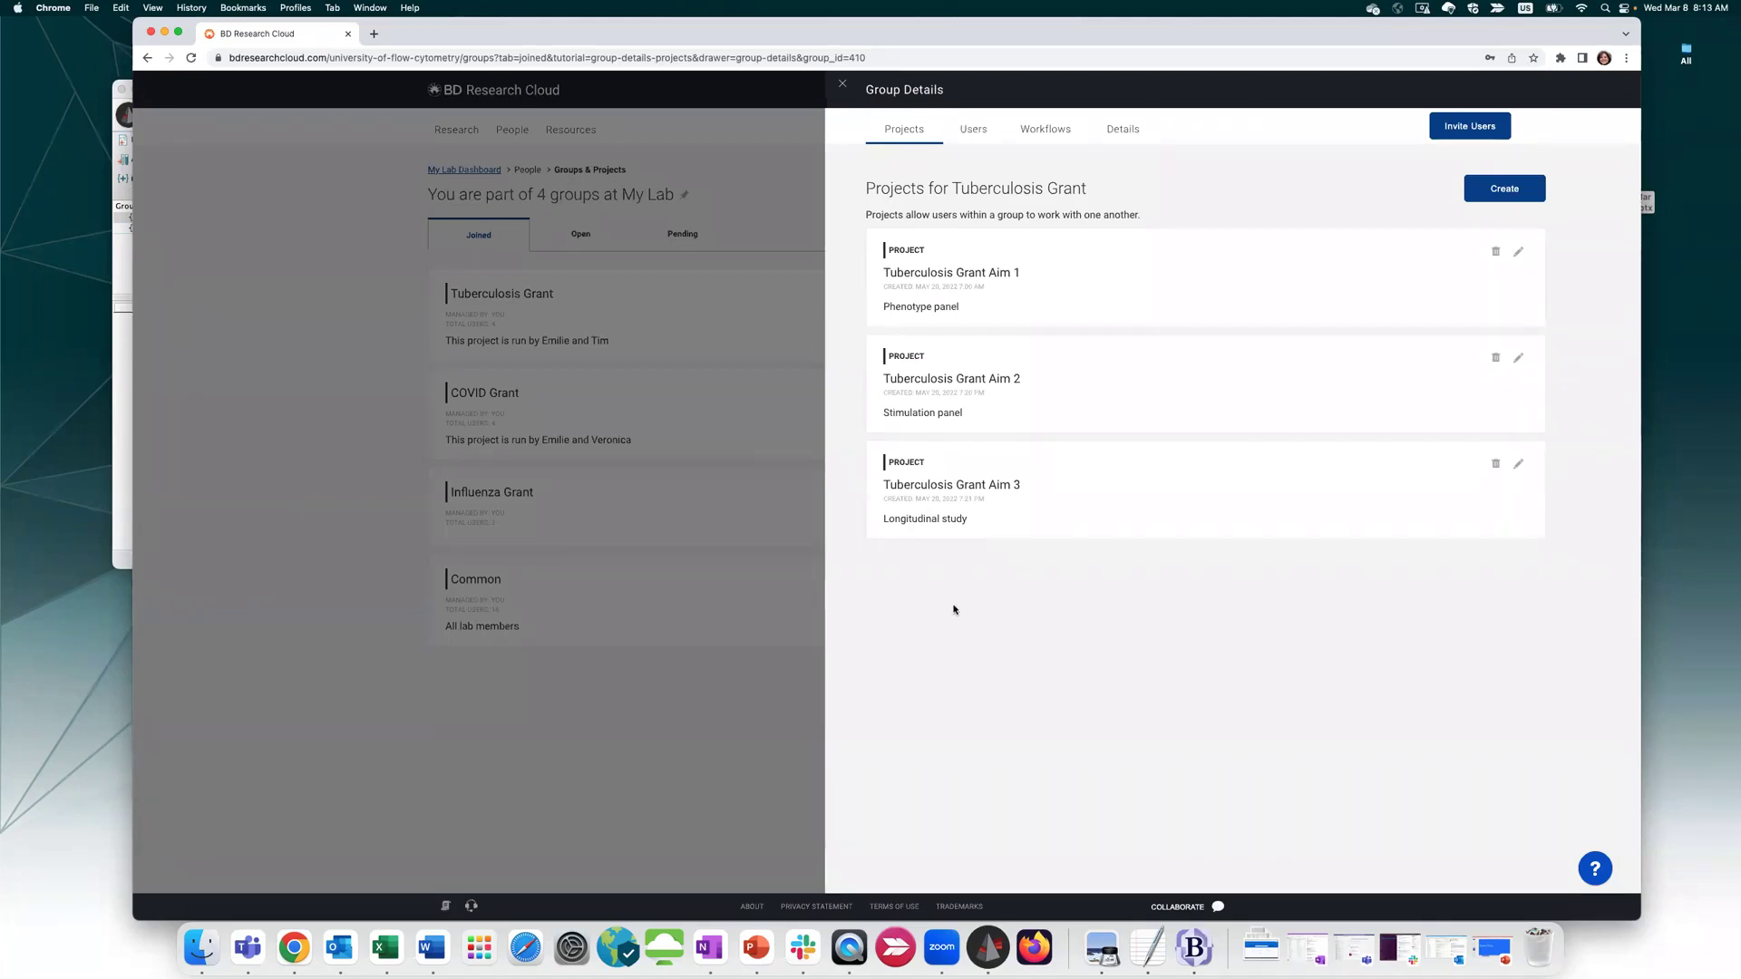
pyautogui.click(843, 88)
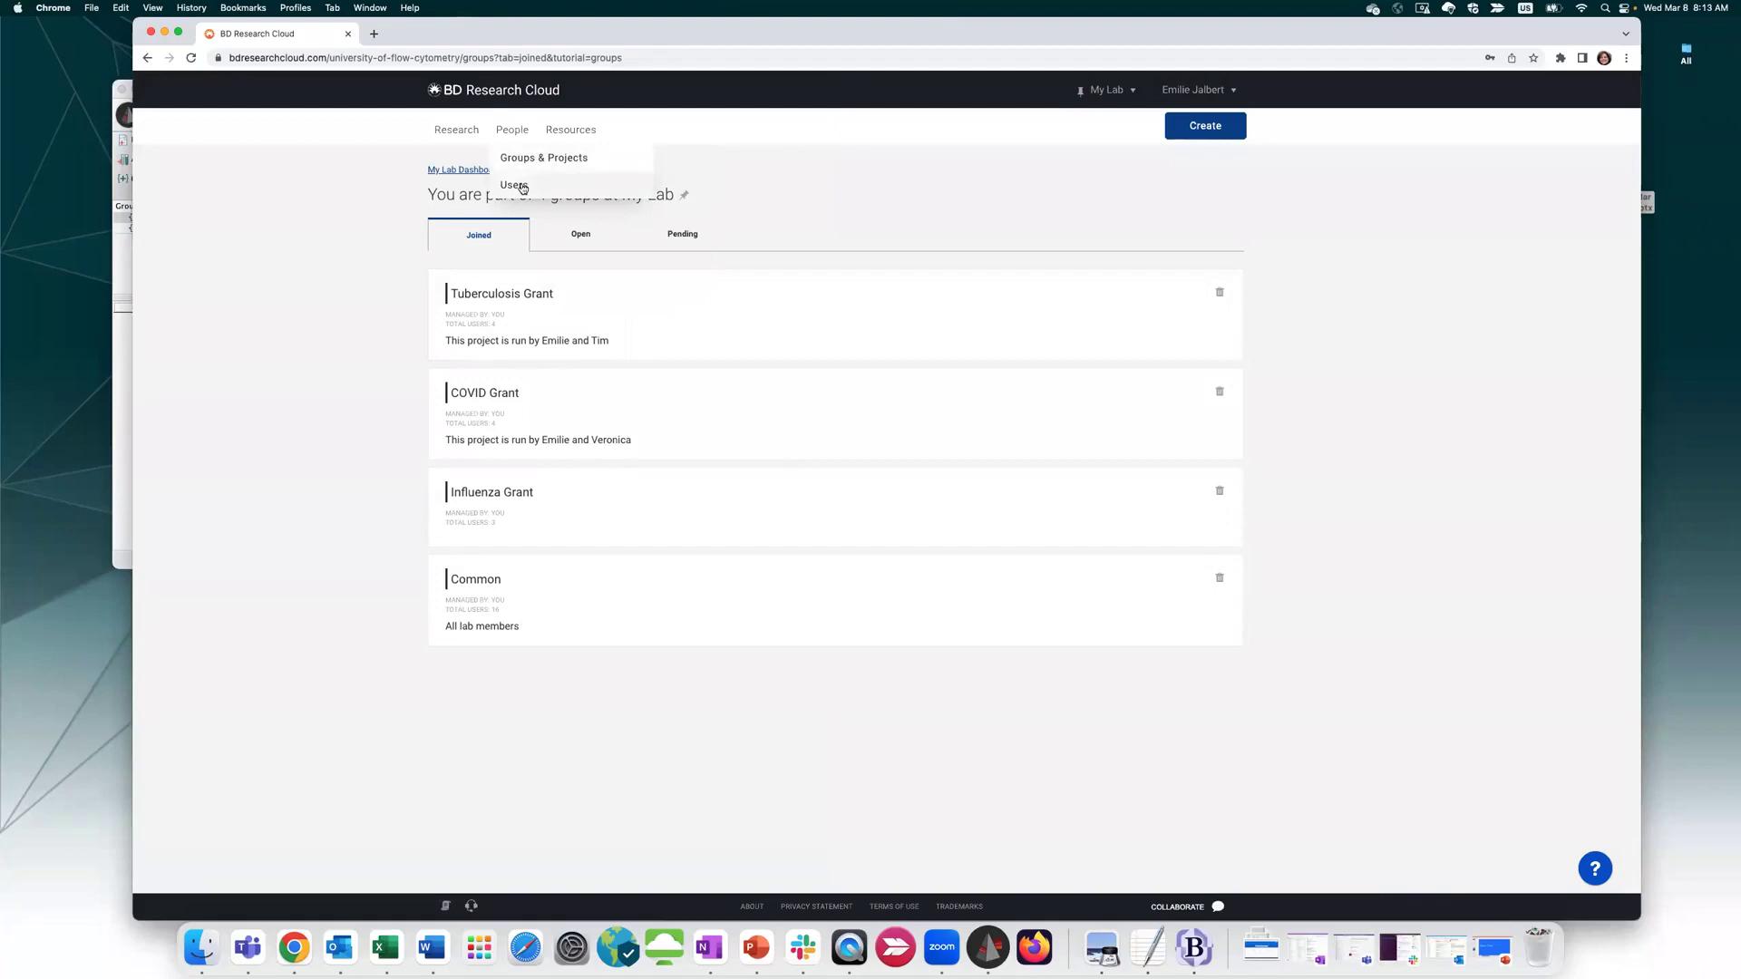
pyautogui.click(523, 186)
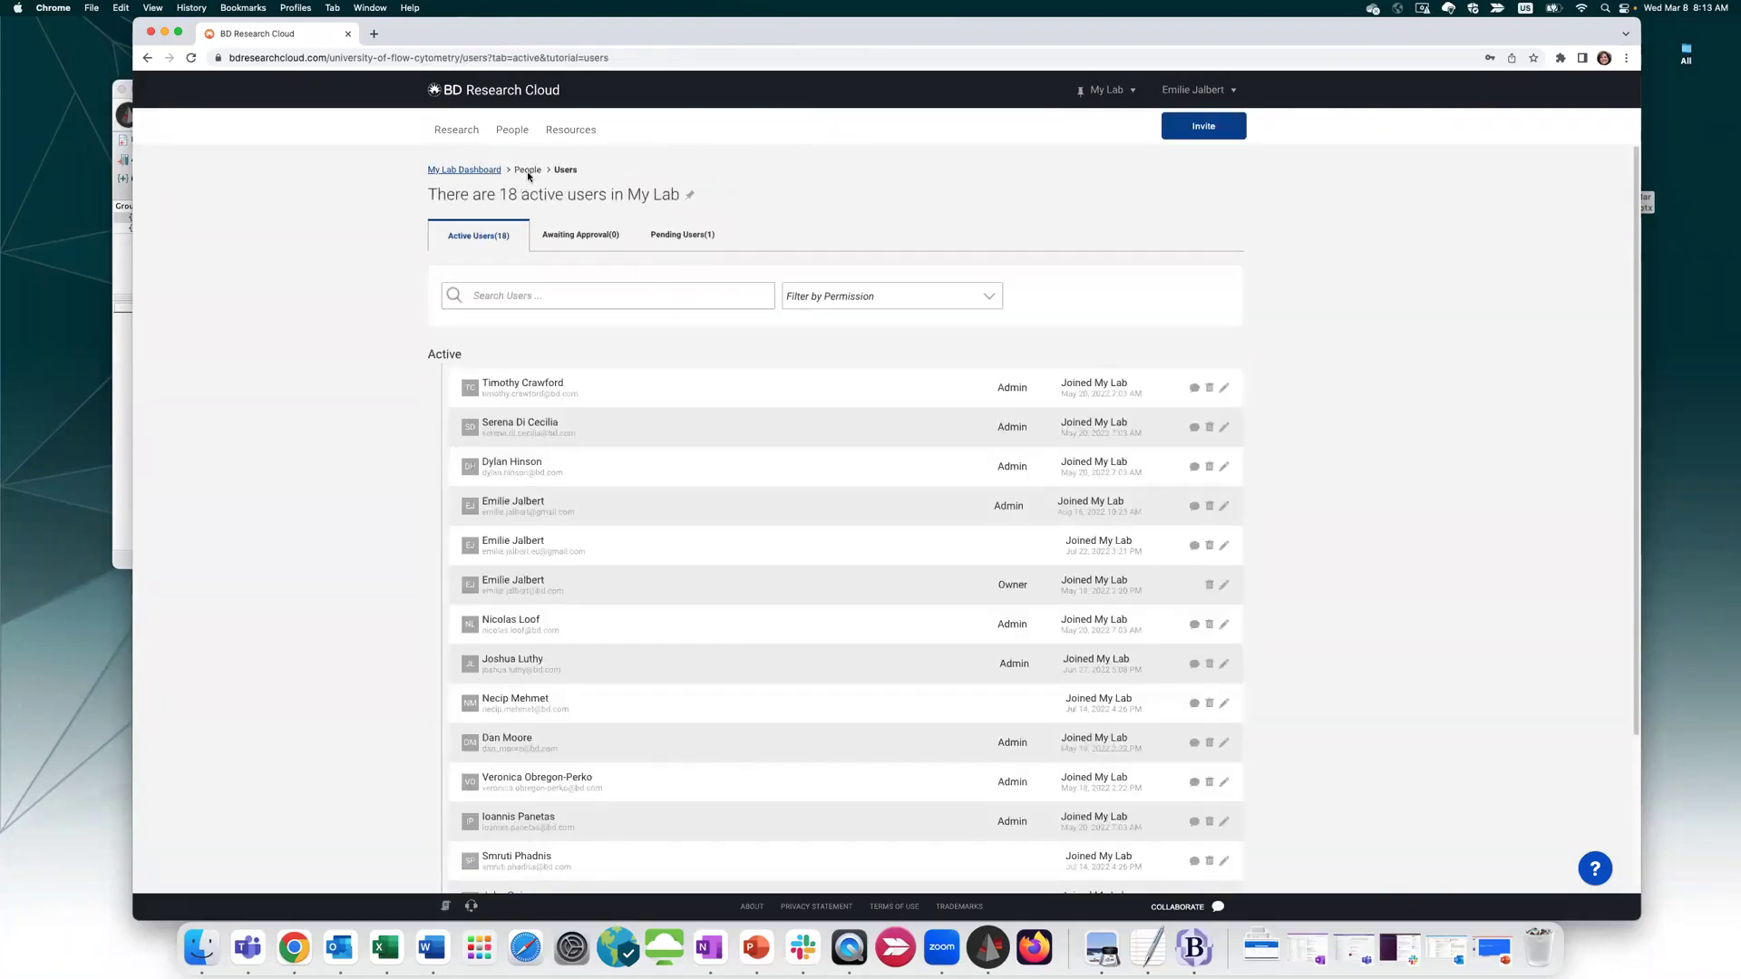
# Start a new user invitation and add the invitee's e-mail address
pyautogui.moveTo(526, 133)
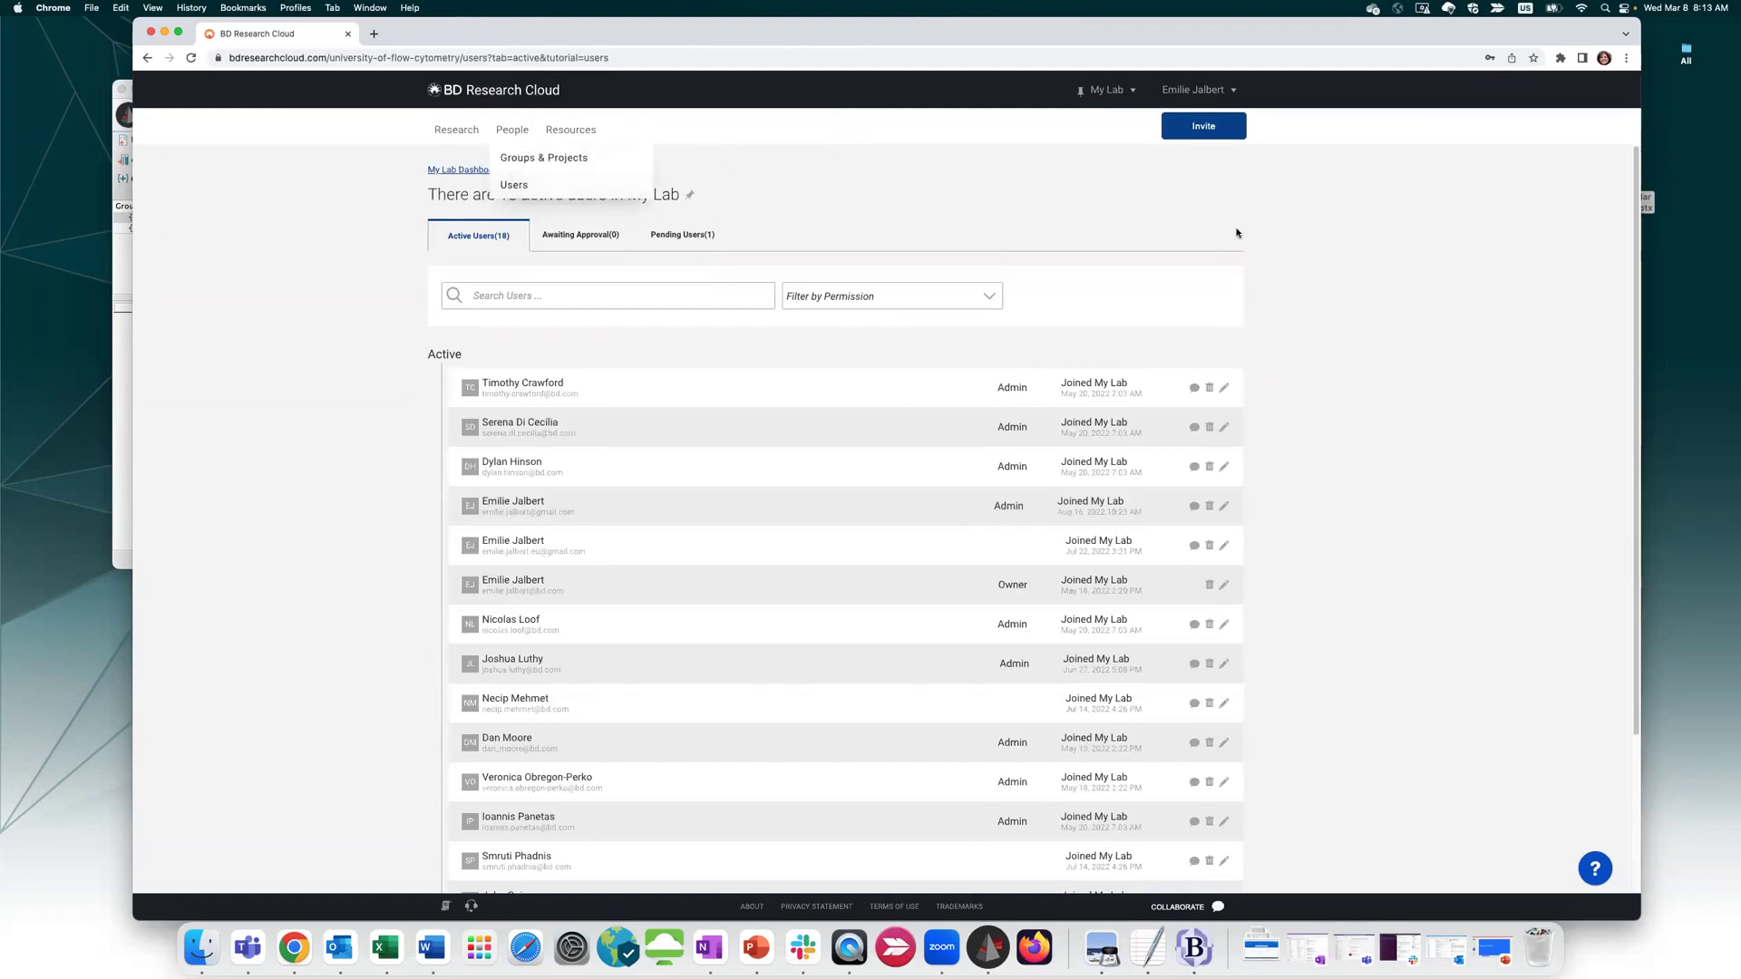
pyautogui.click(1216, 128)
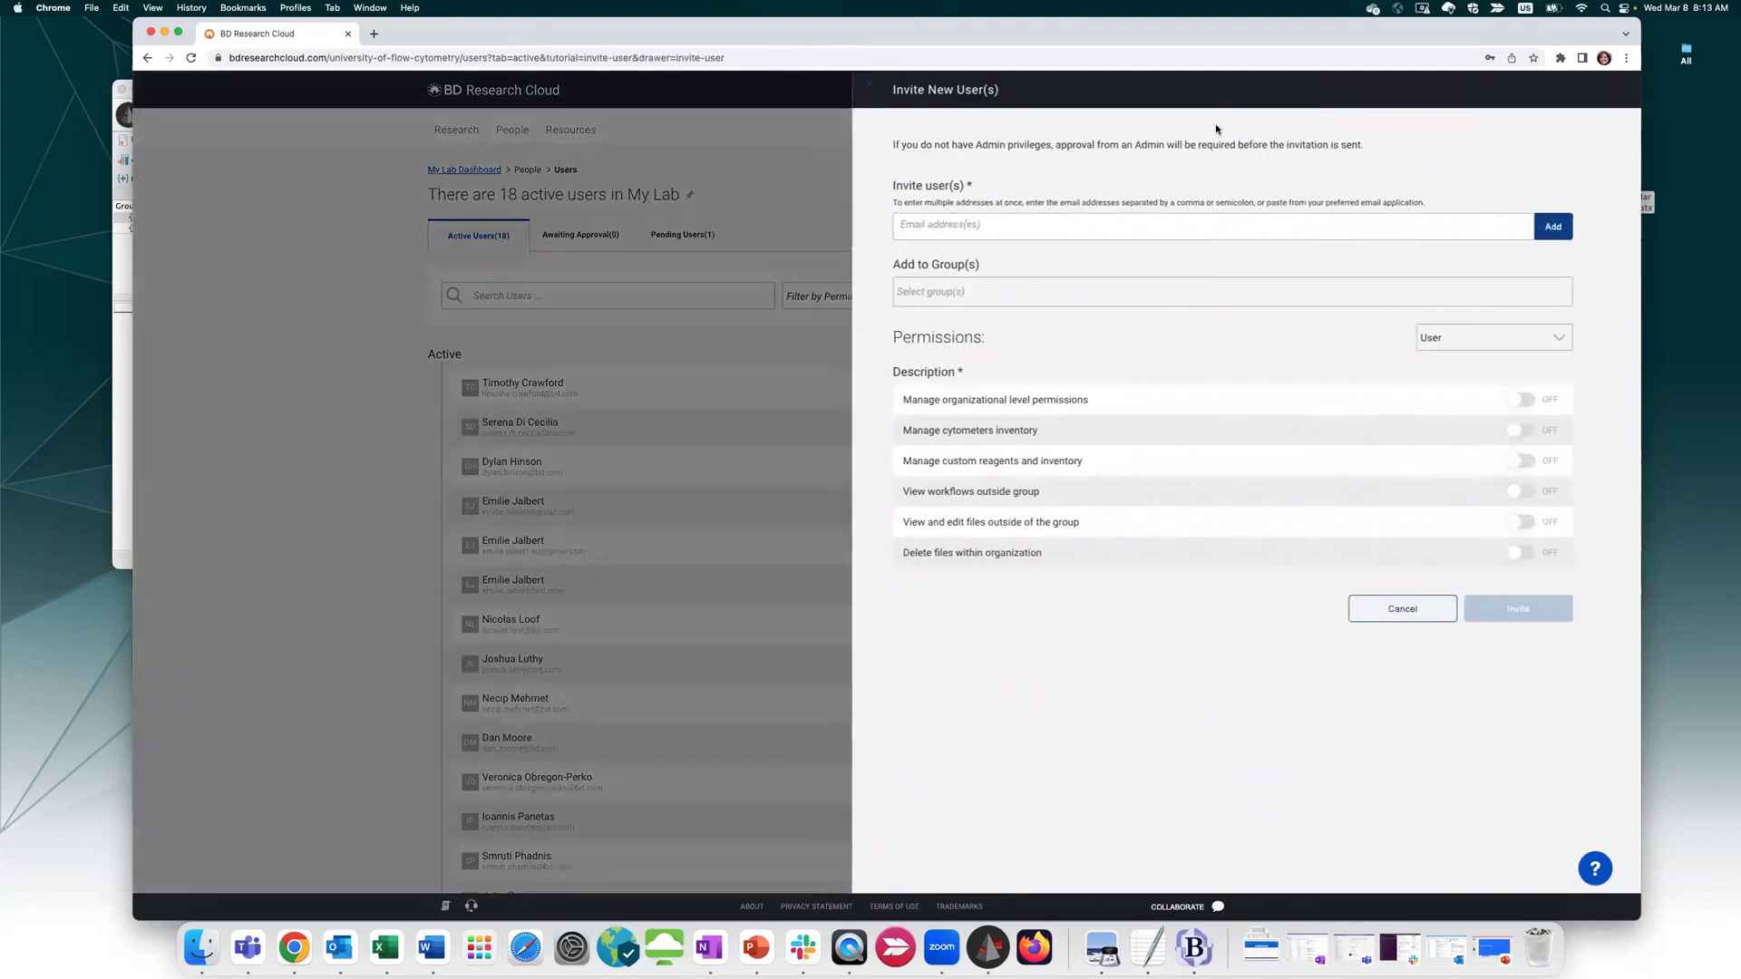
pyautogui.click(967, 223)
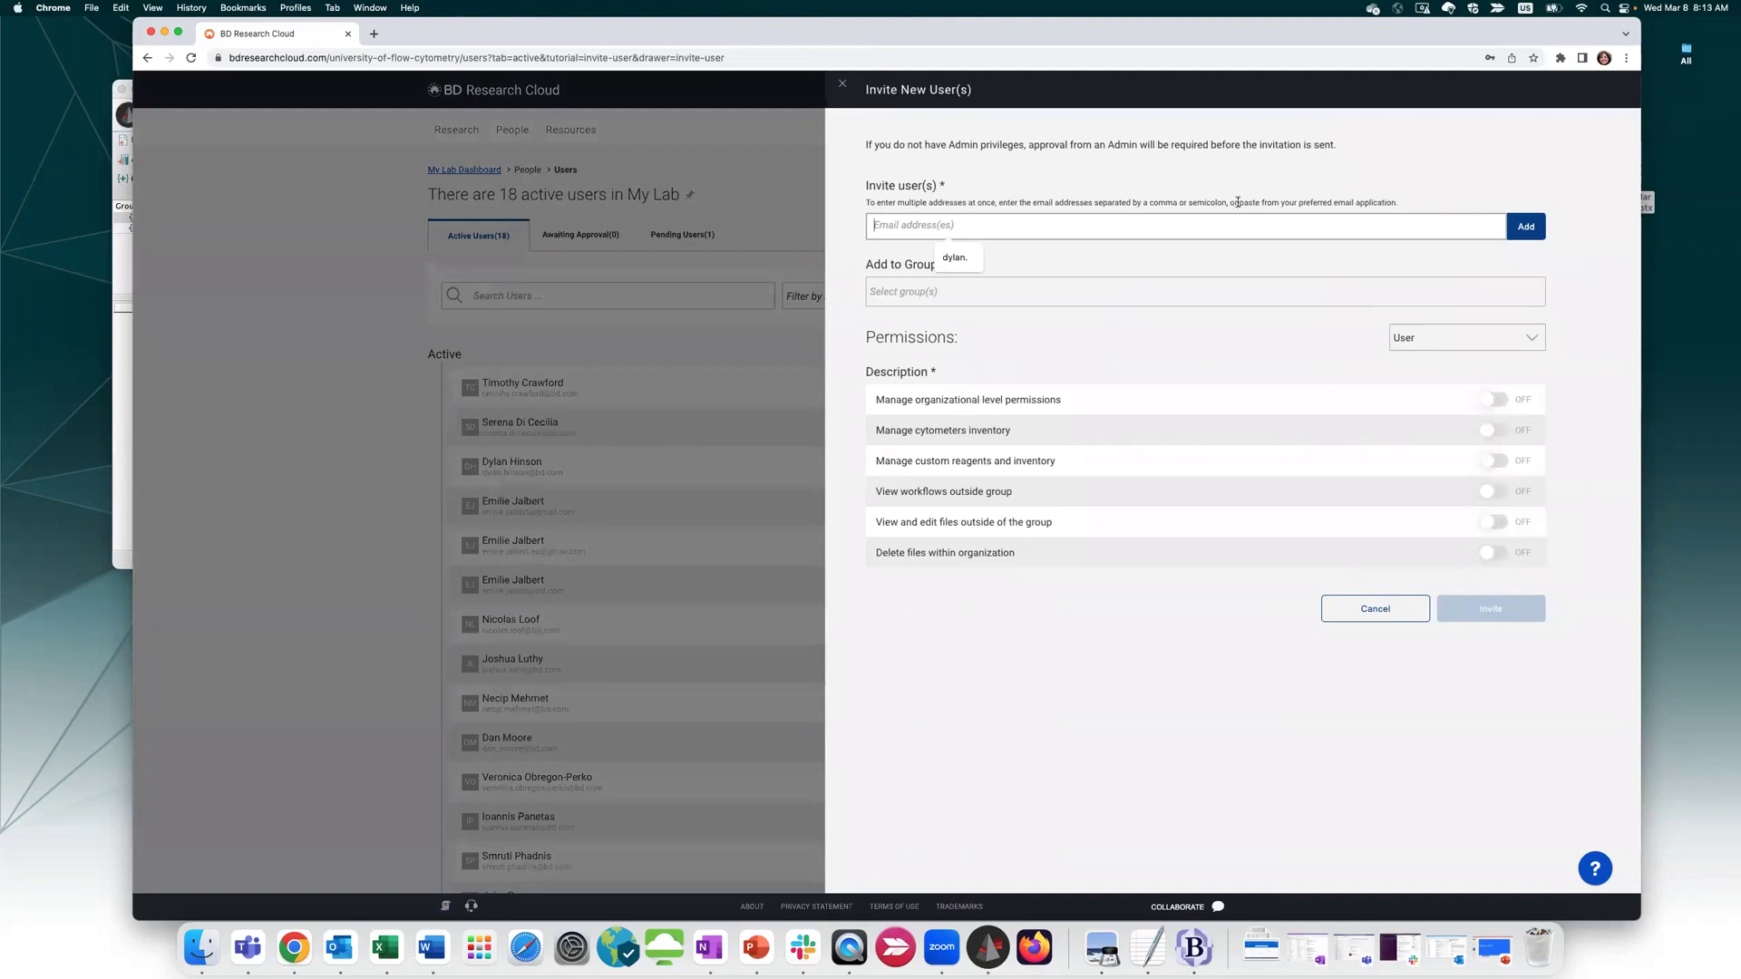
pyautogui.write('tim')
pyautogui.press('BackSpace')
pyautogui.click(1526, 227)
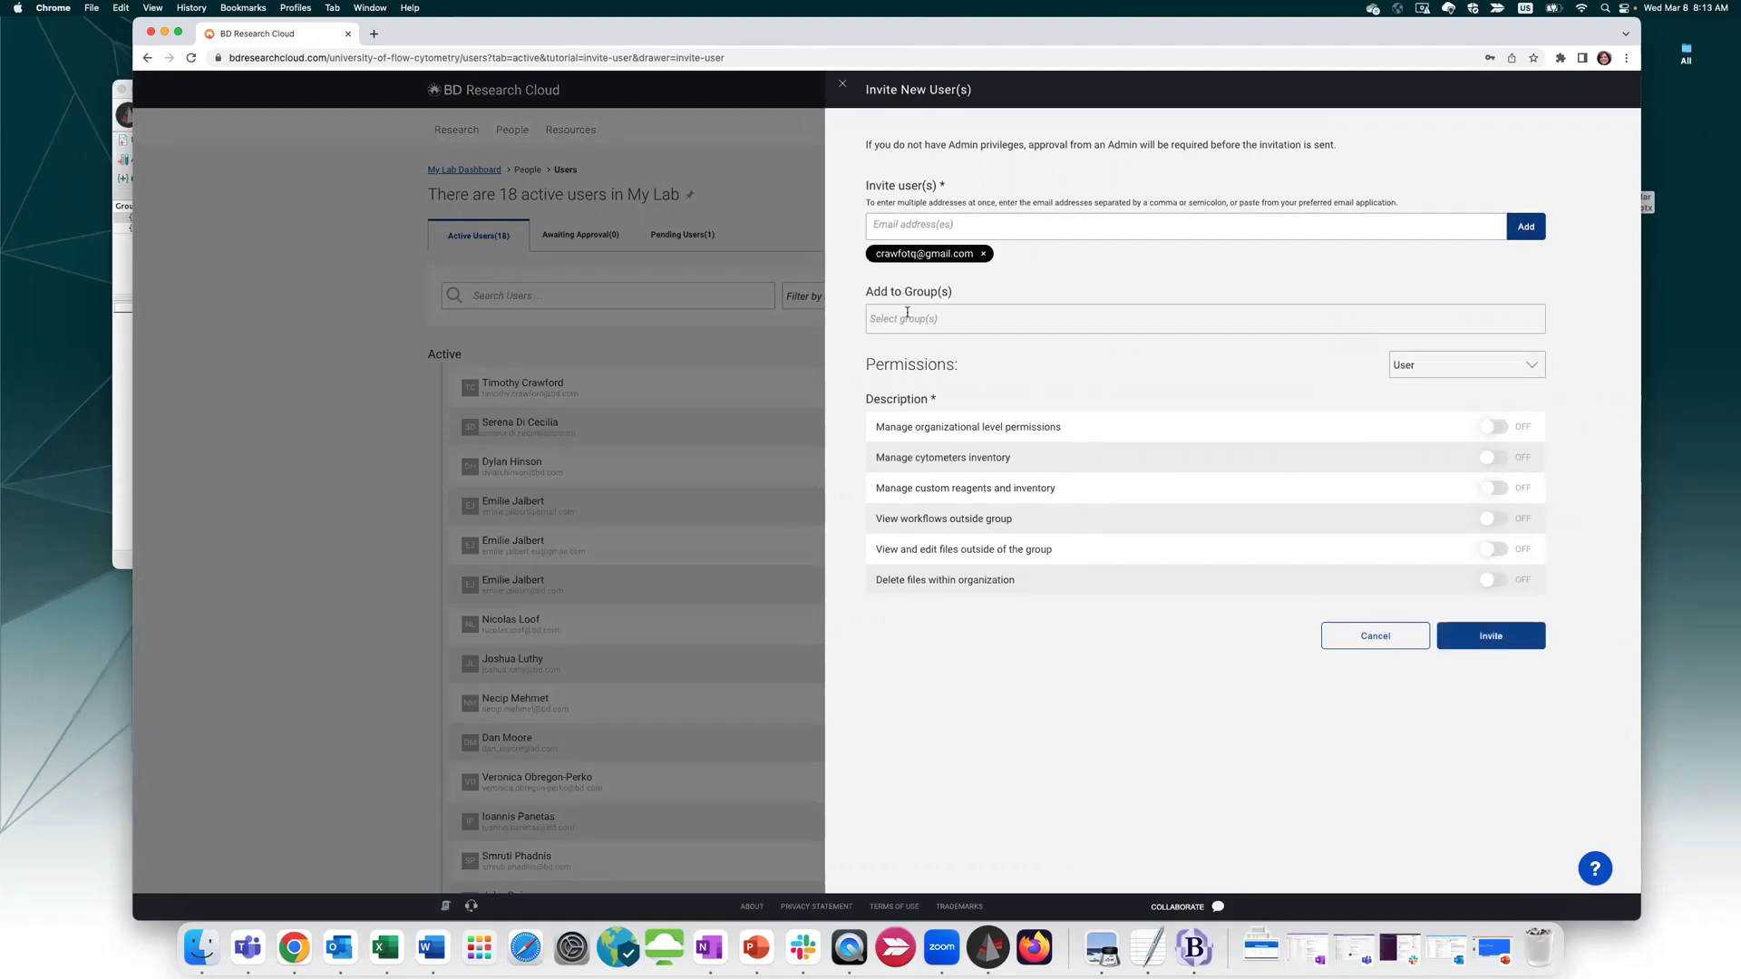
# Assign the invitee to Tuberculosis Grant only, then cancel the invitation unsent
pyautogui.click(934, 319)
pyautogui.press('Down')
pyautogui.press('Down')
pyautogui.press('Down')
pyautogui.press('Down')
pyautogui.press('Down')
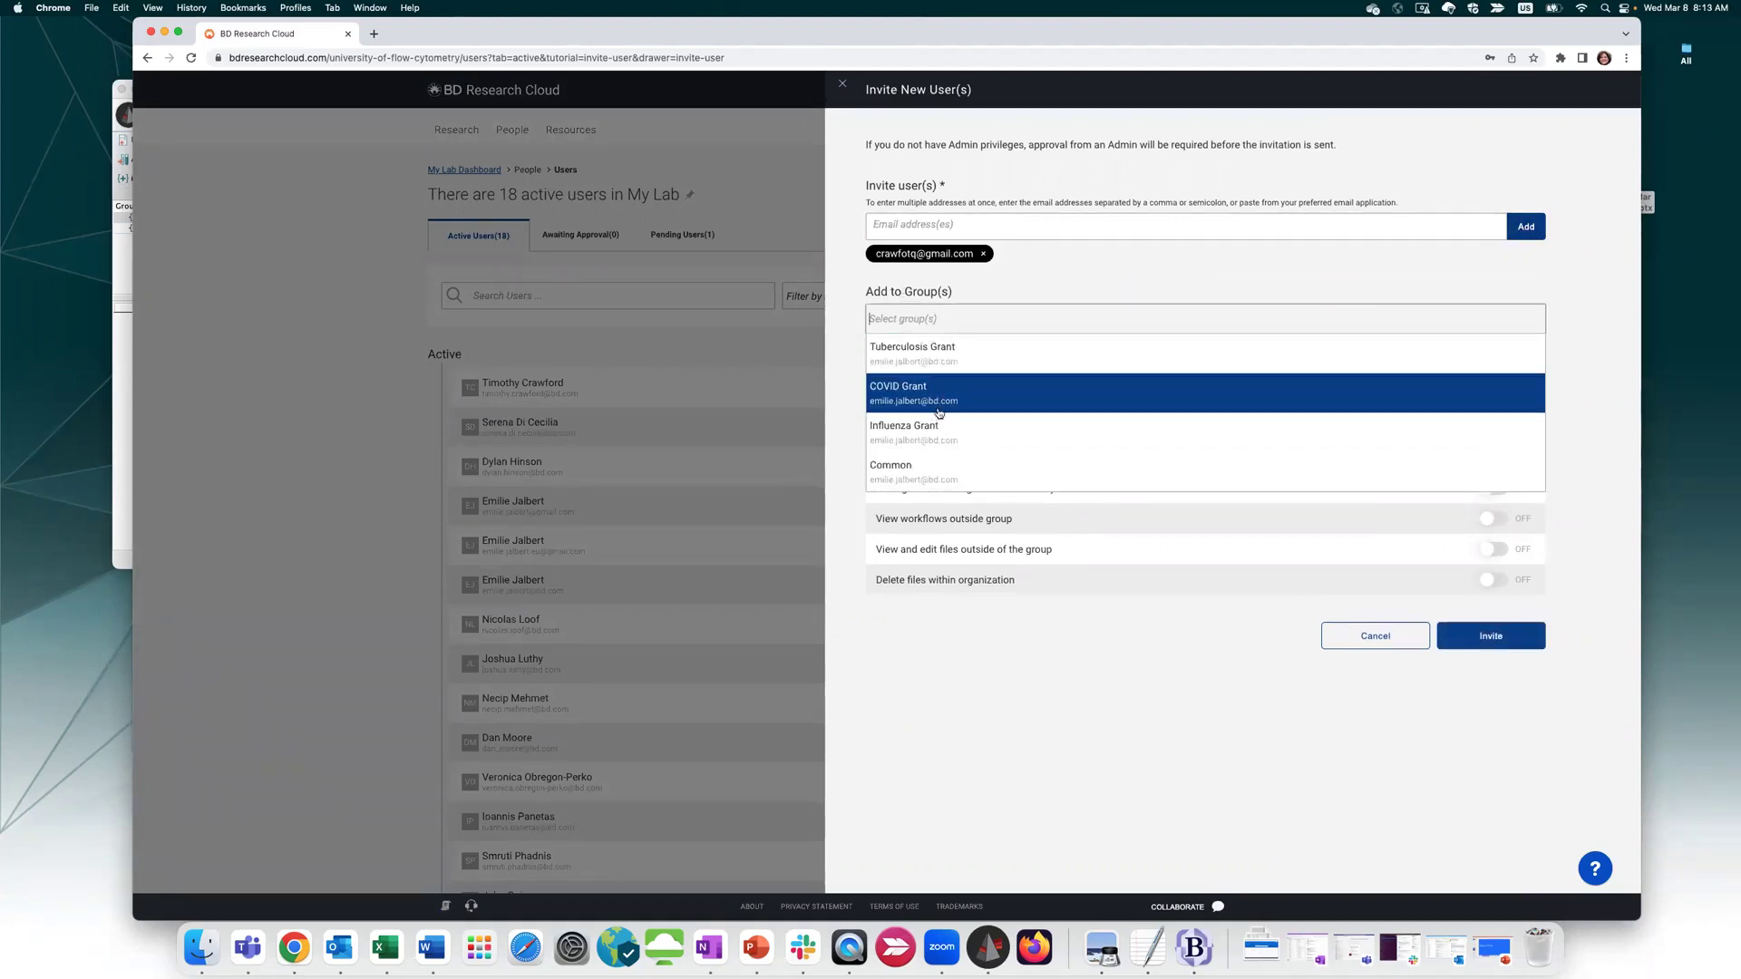
pyautogui.click(944, 350)
pyautogui.click(1004, 318)
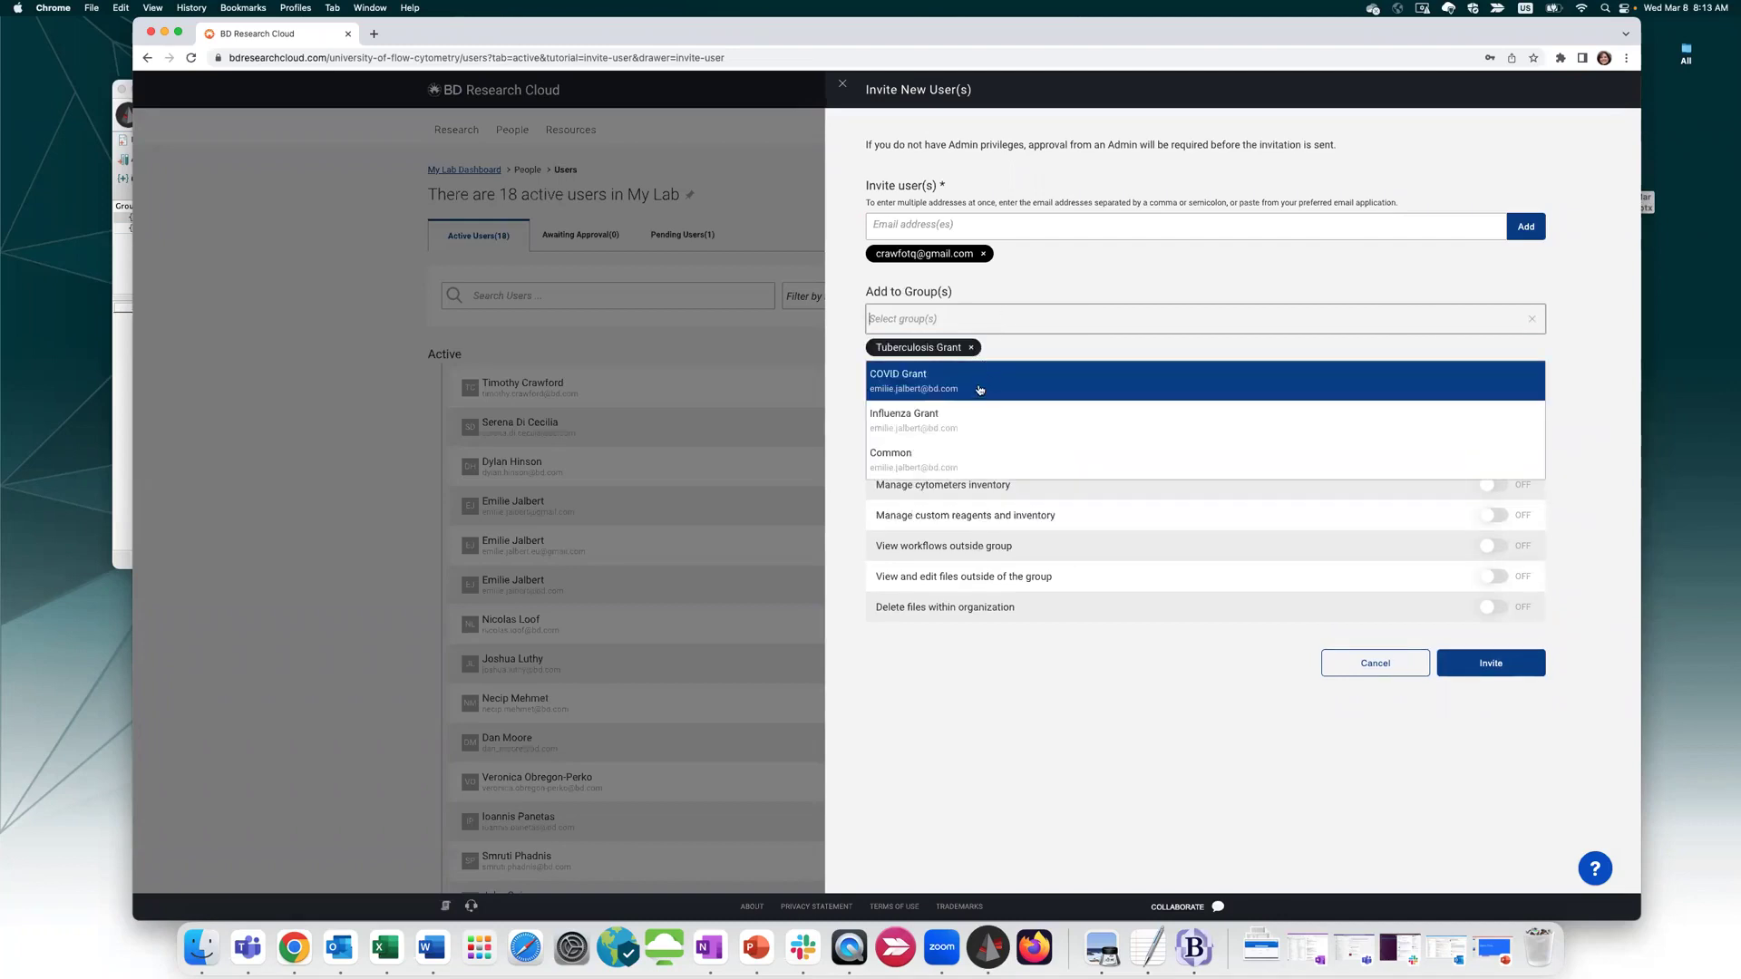
pyautogui.click(903, 375)
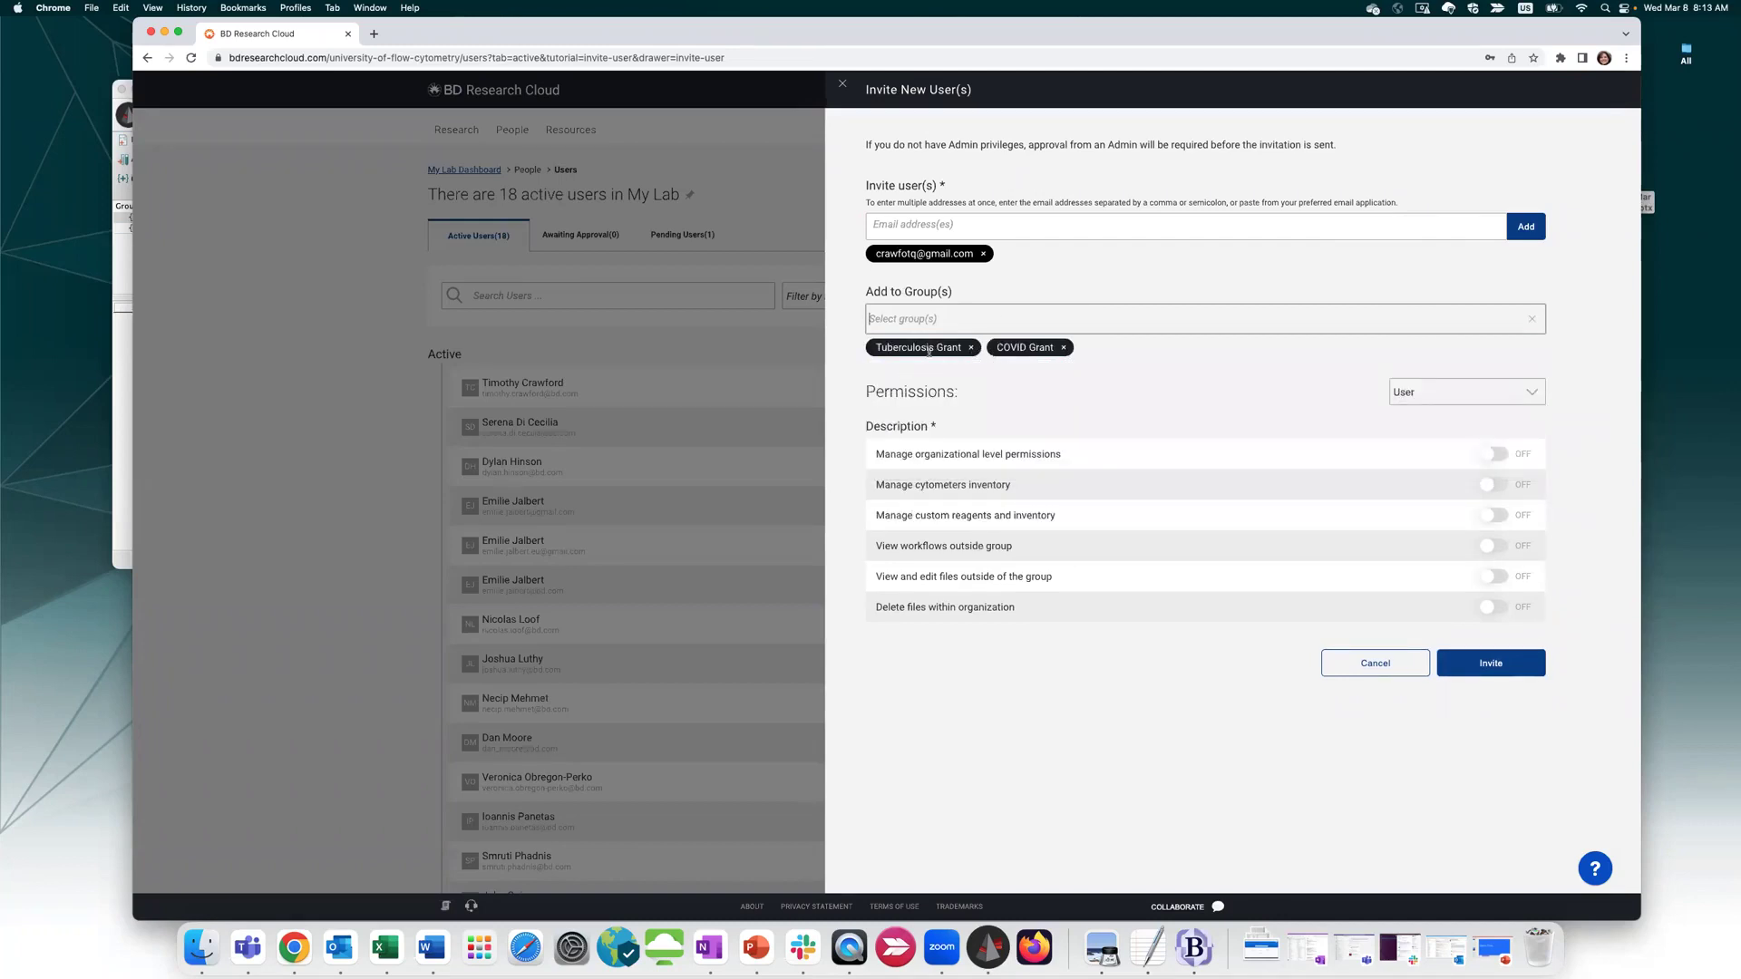
pyautogui.click(1064, 347)
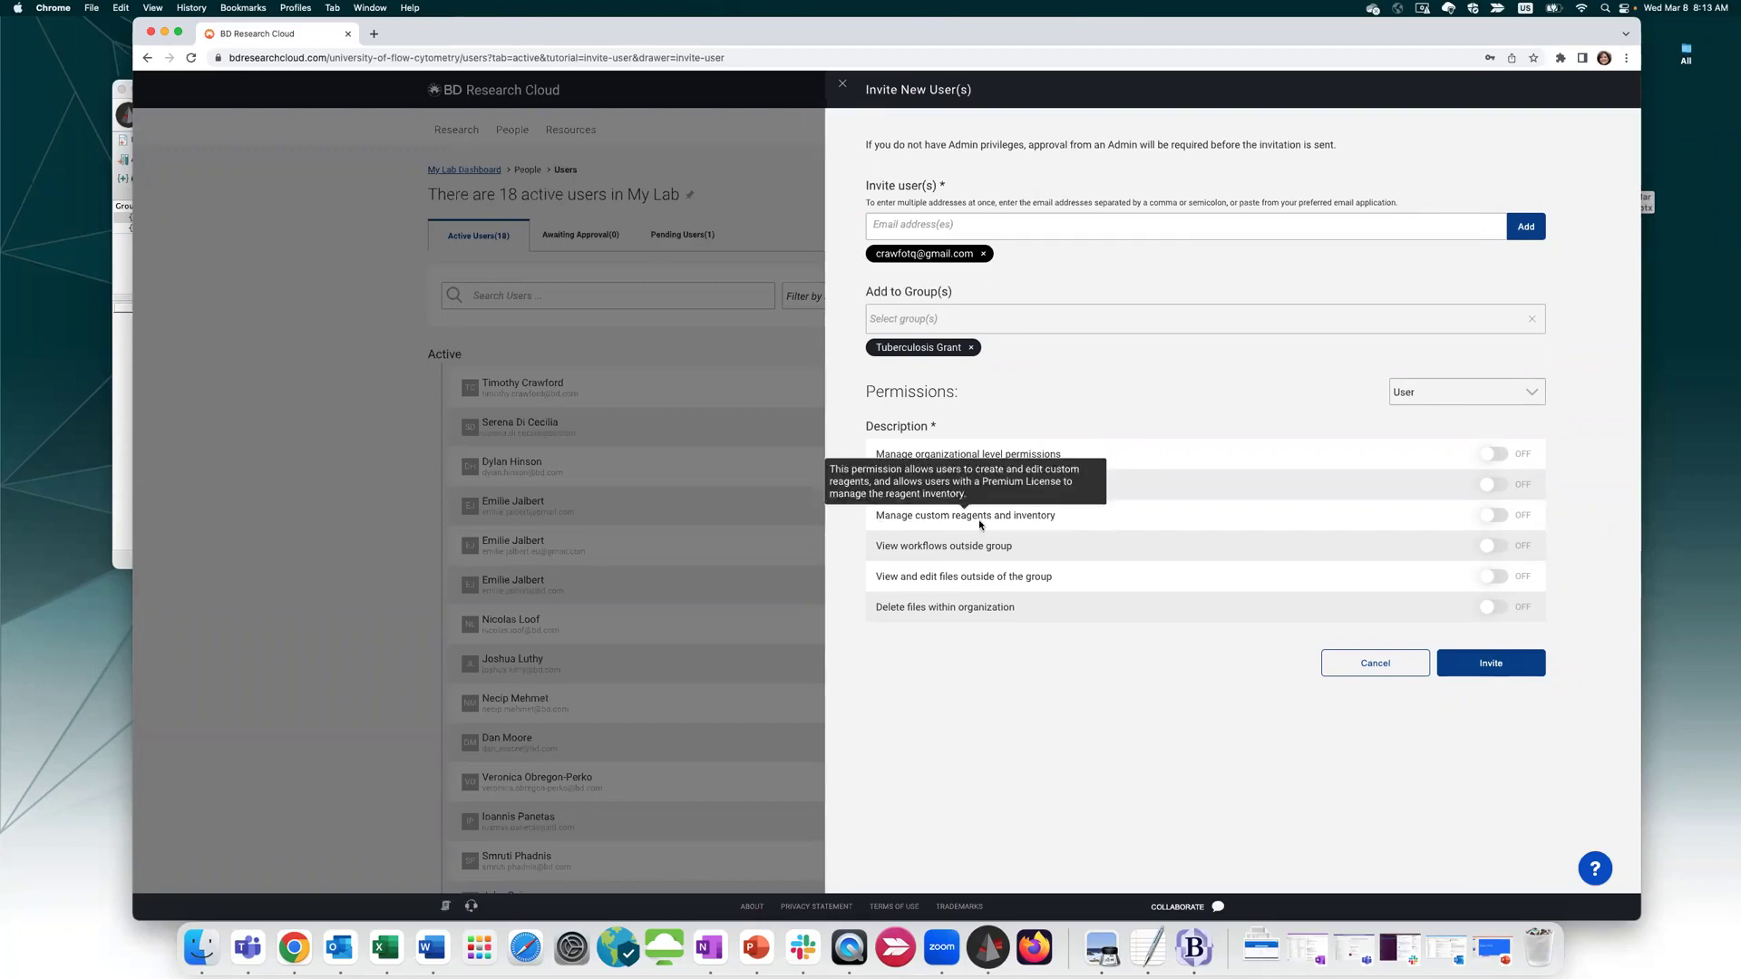
pyautogui.moveTo(972, 524)
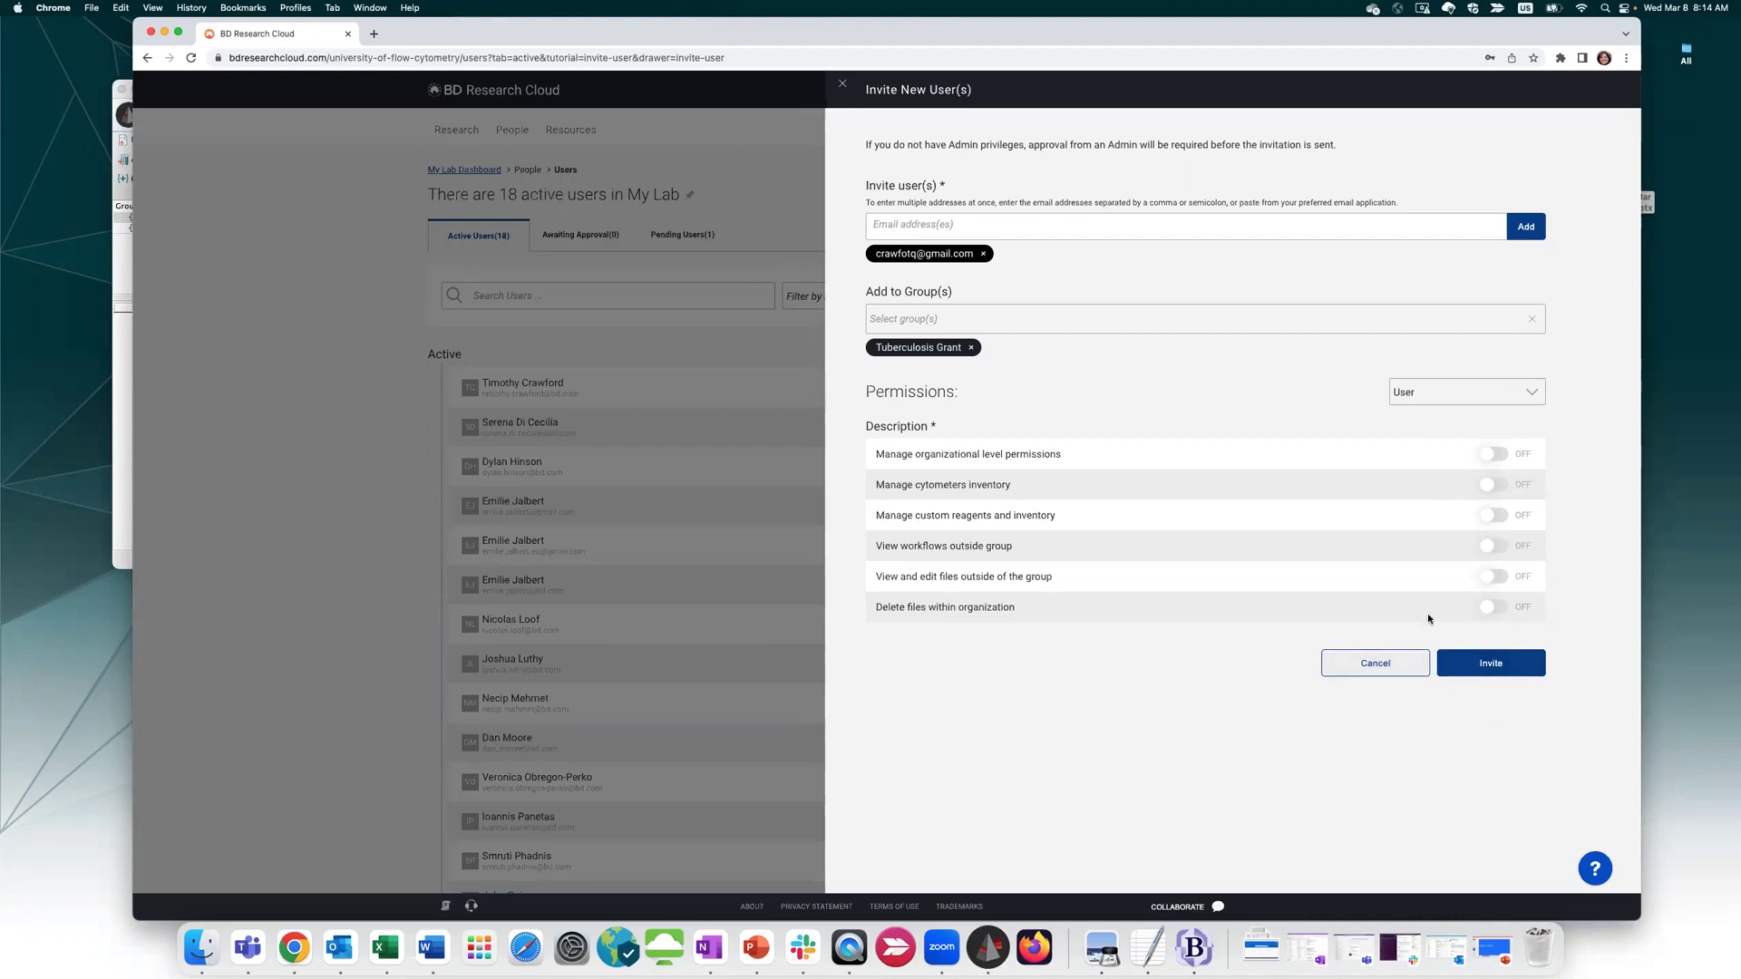
pyautogui.click(1348, 667)
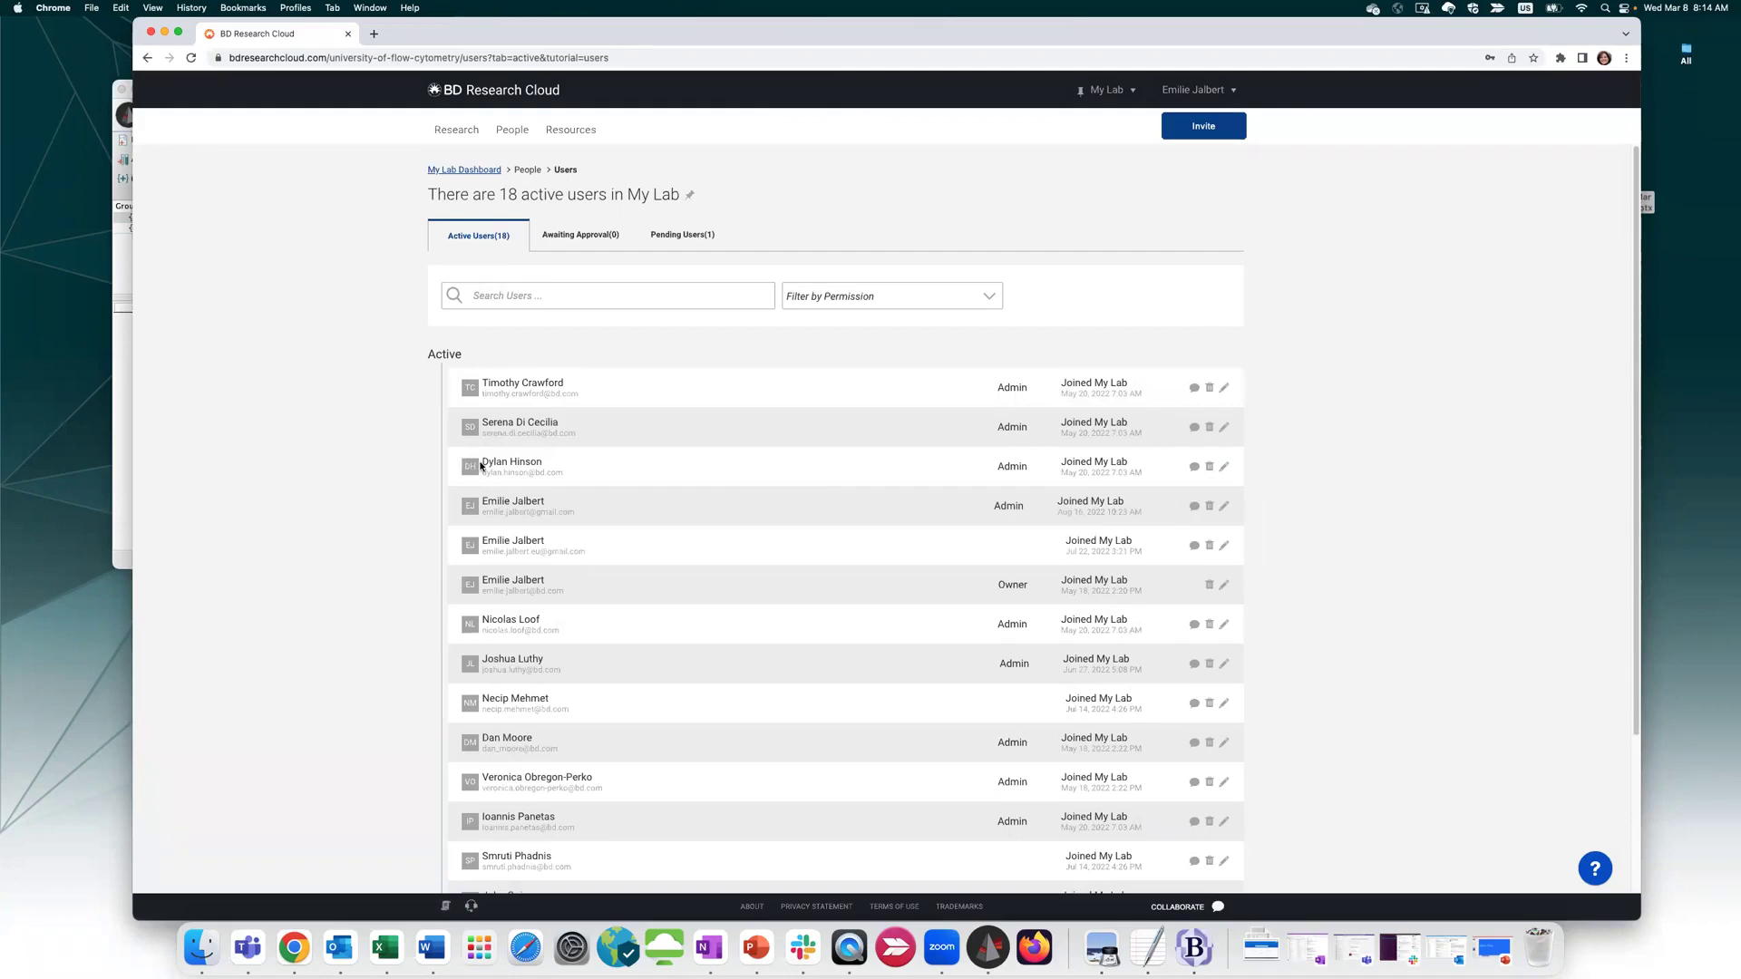
pyautogui.click(1225, 466)
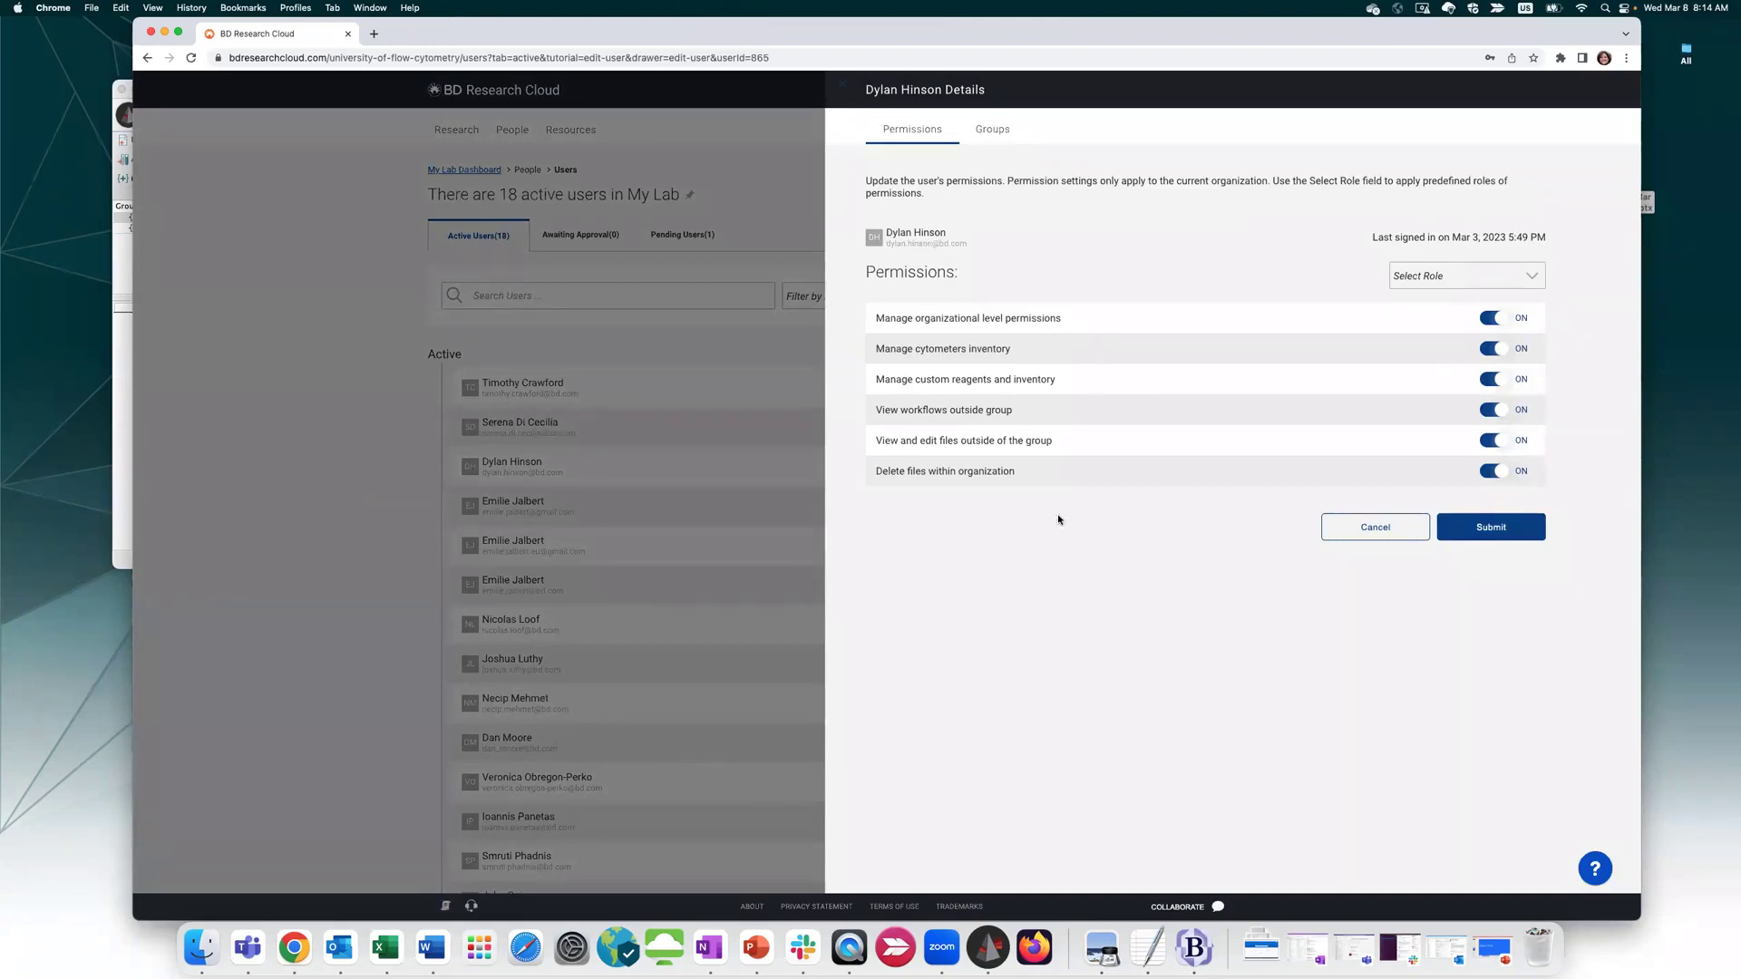
pyautogui.click(998, 136)
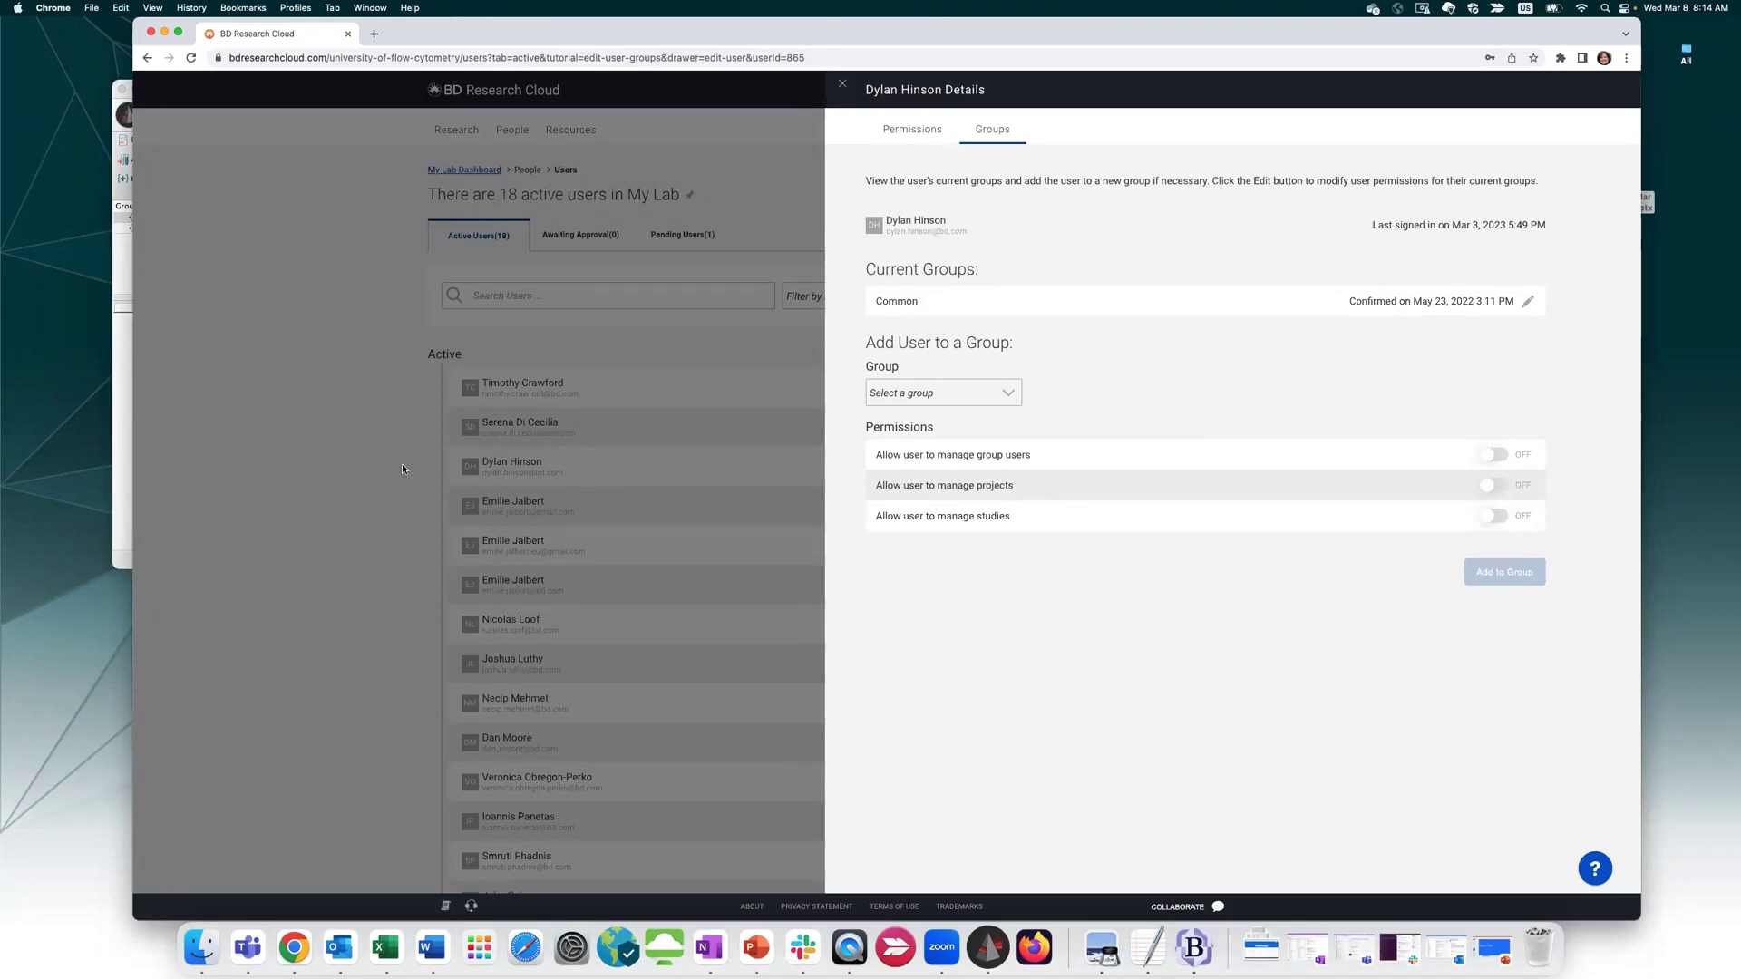
pyautogui.click(843, 84)
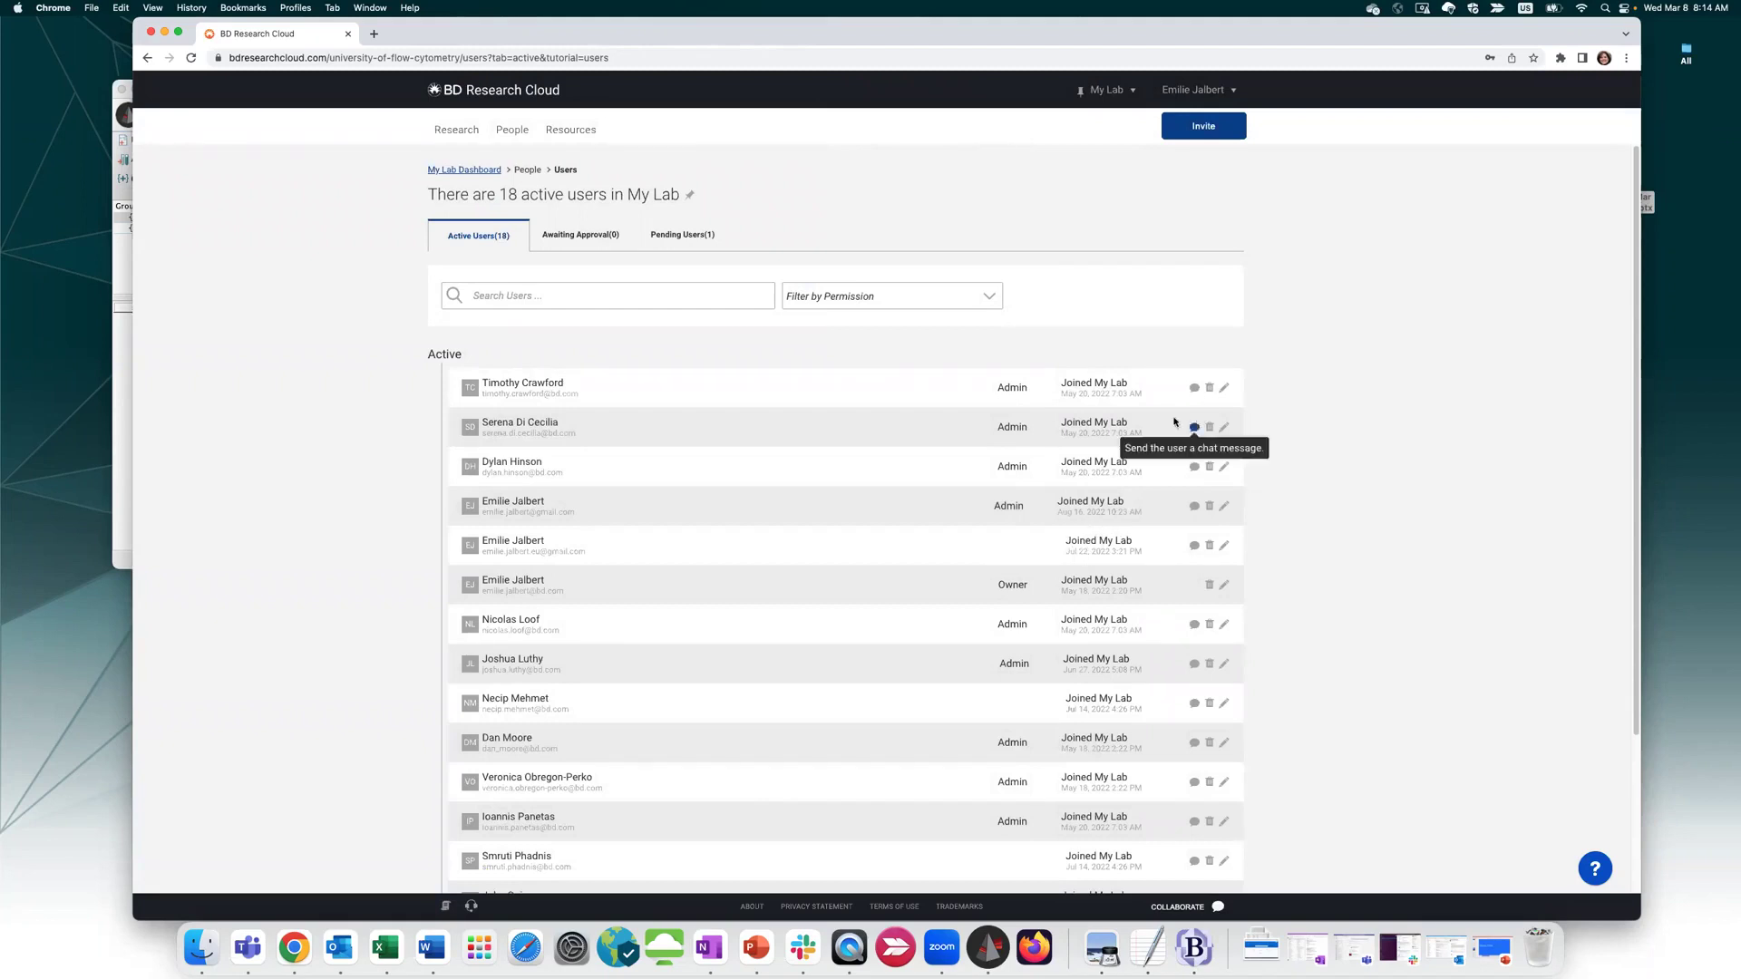
# Go to Resources > Cytometers to see the lab's 9 active cytometers
pyautogui.click(568, 133)
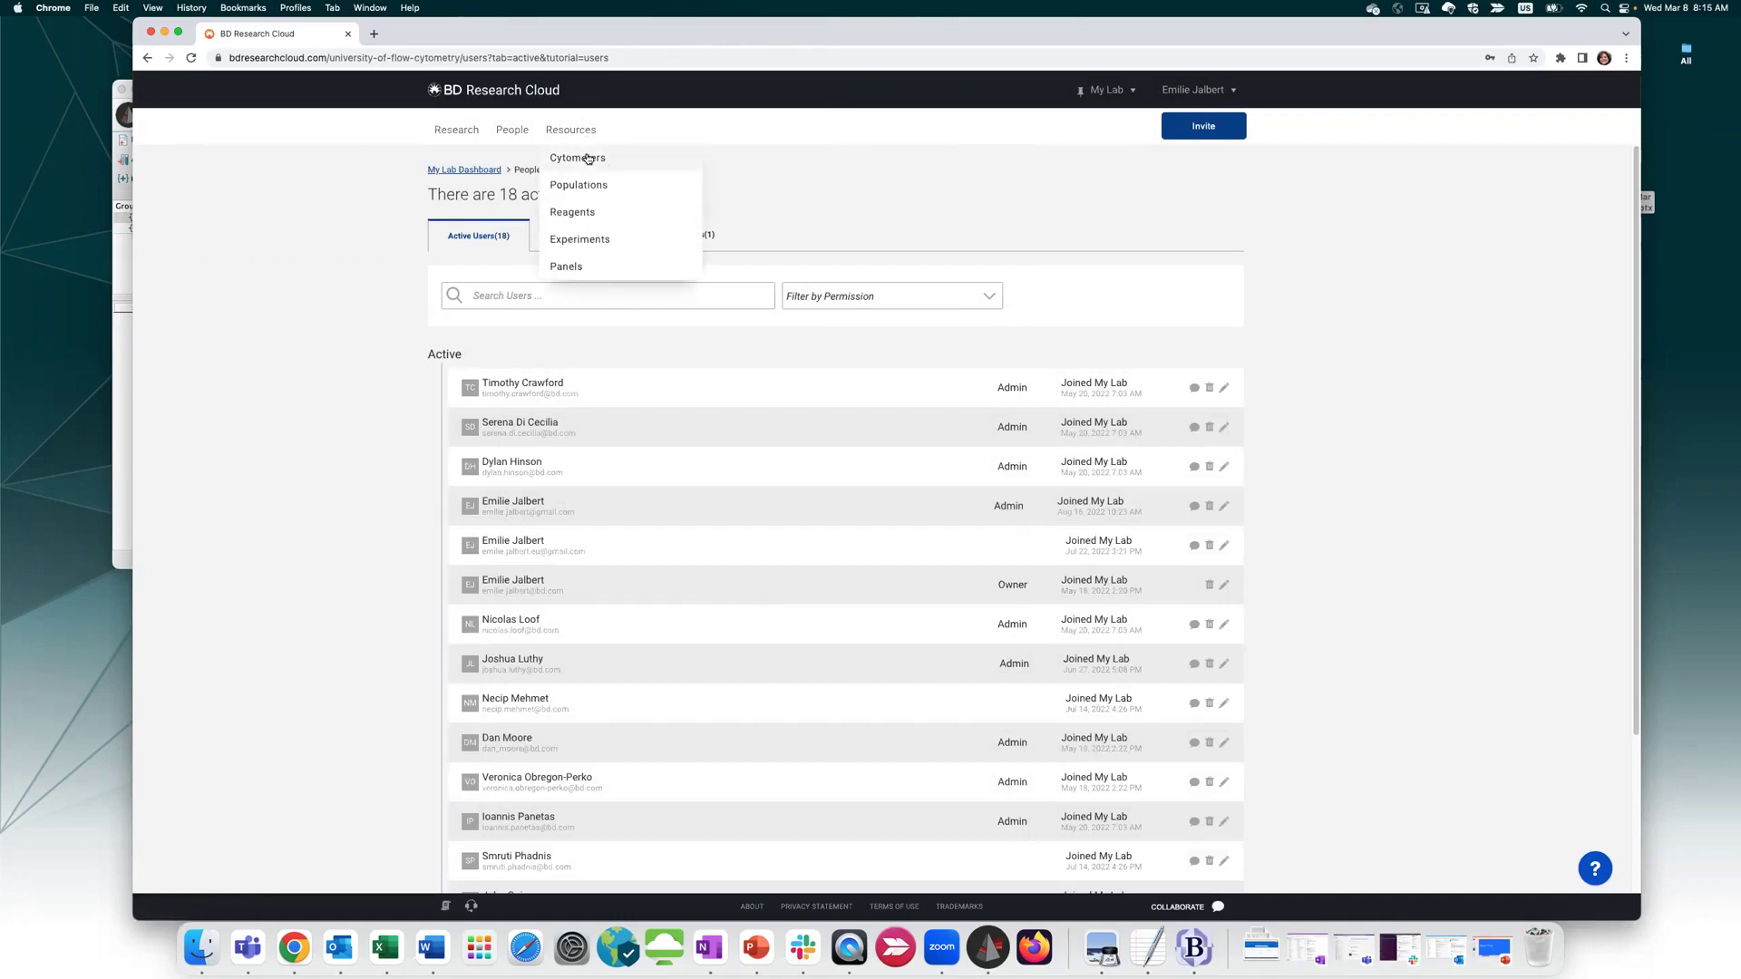
pyautogui.click(588, 159)
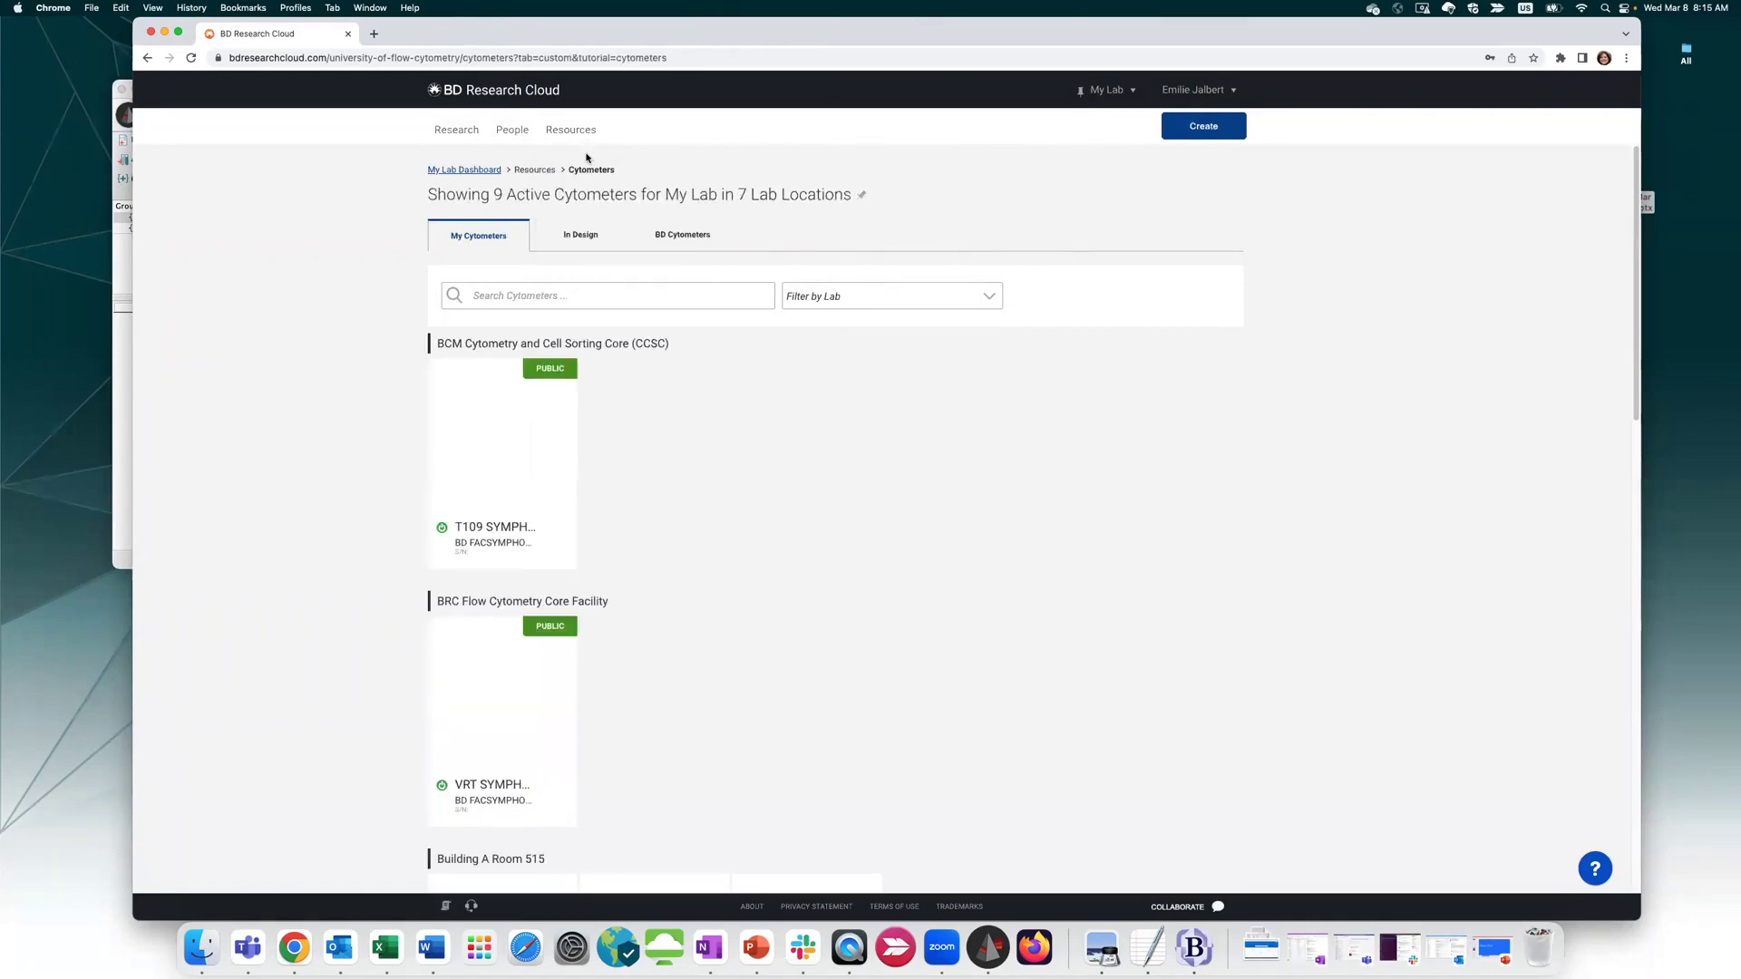
pyautogui.scroll(-6, 669, 692)
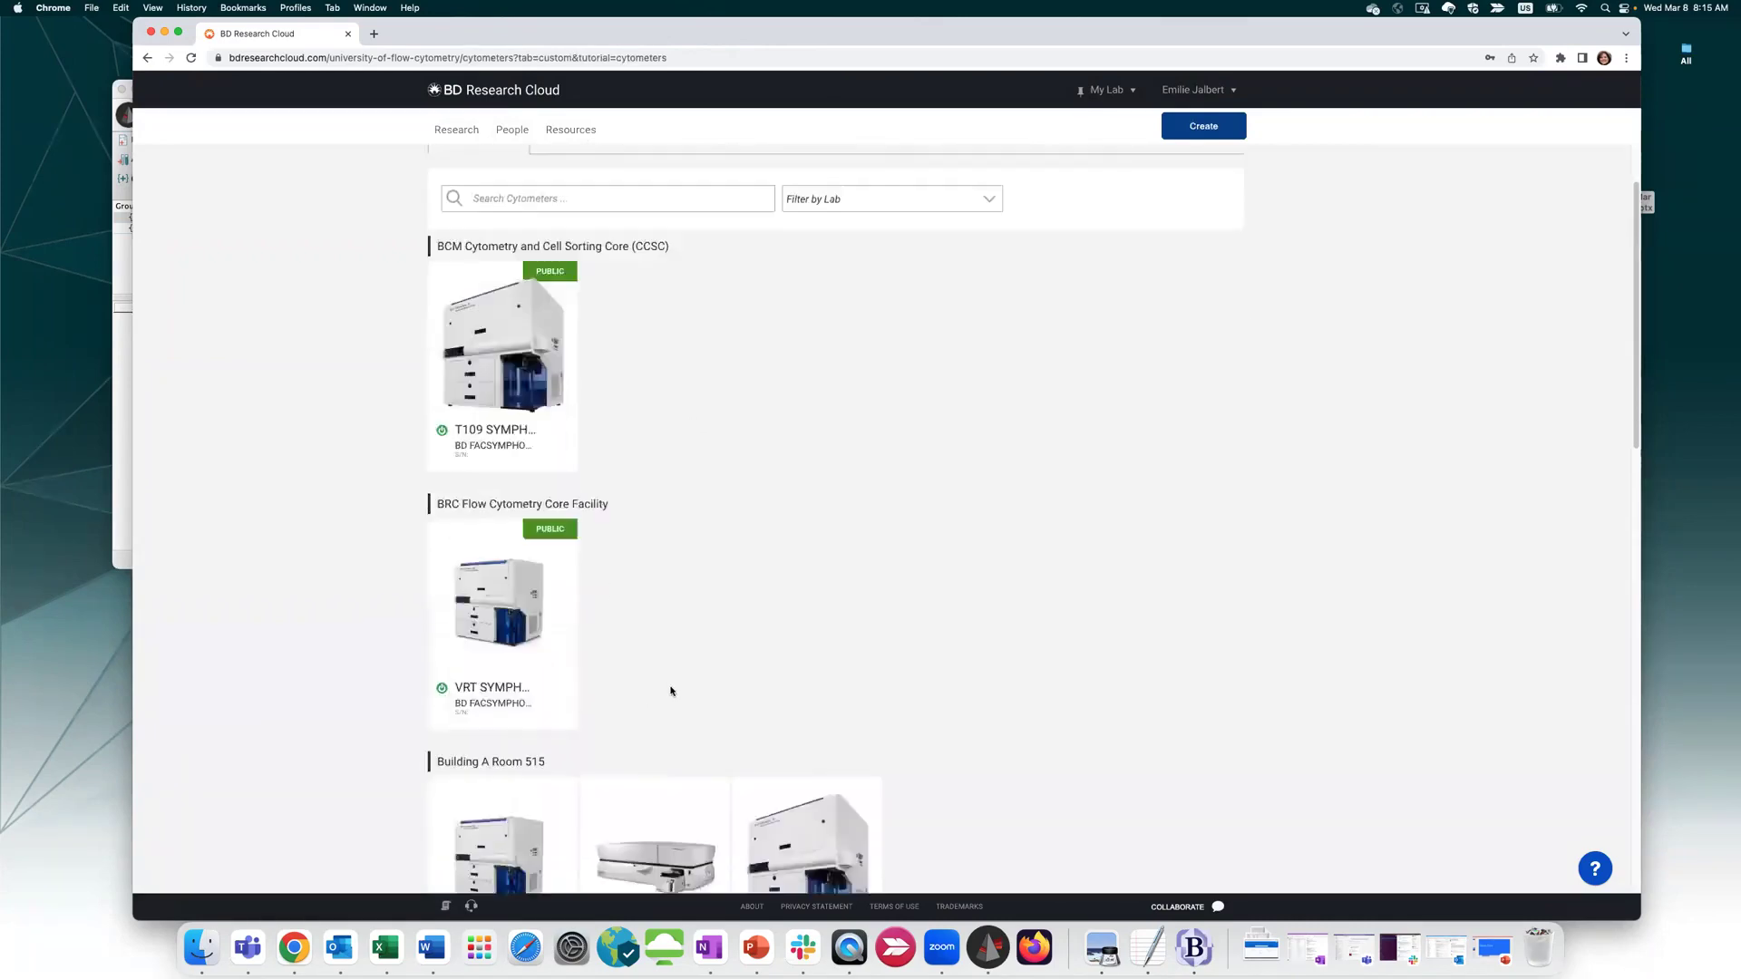
pyautogui.scroll(6, 673, 694)
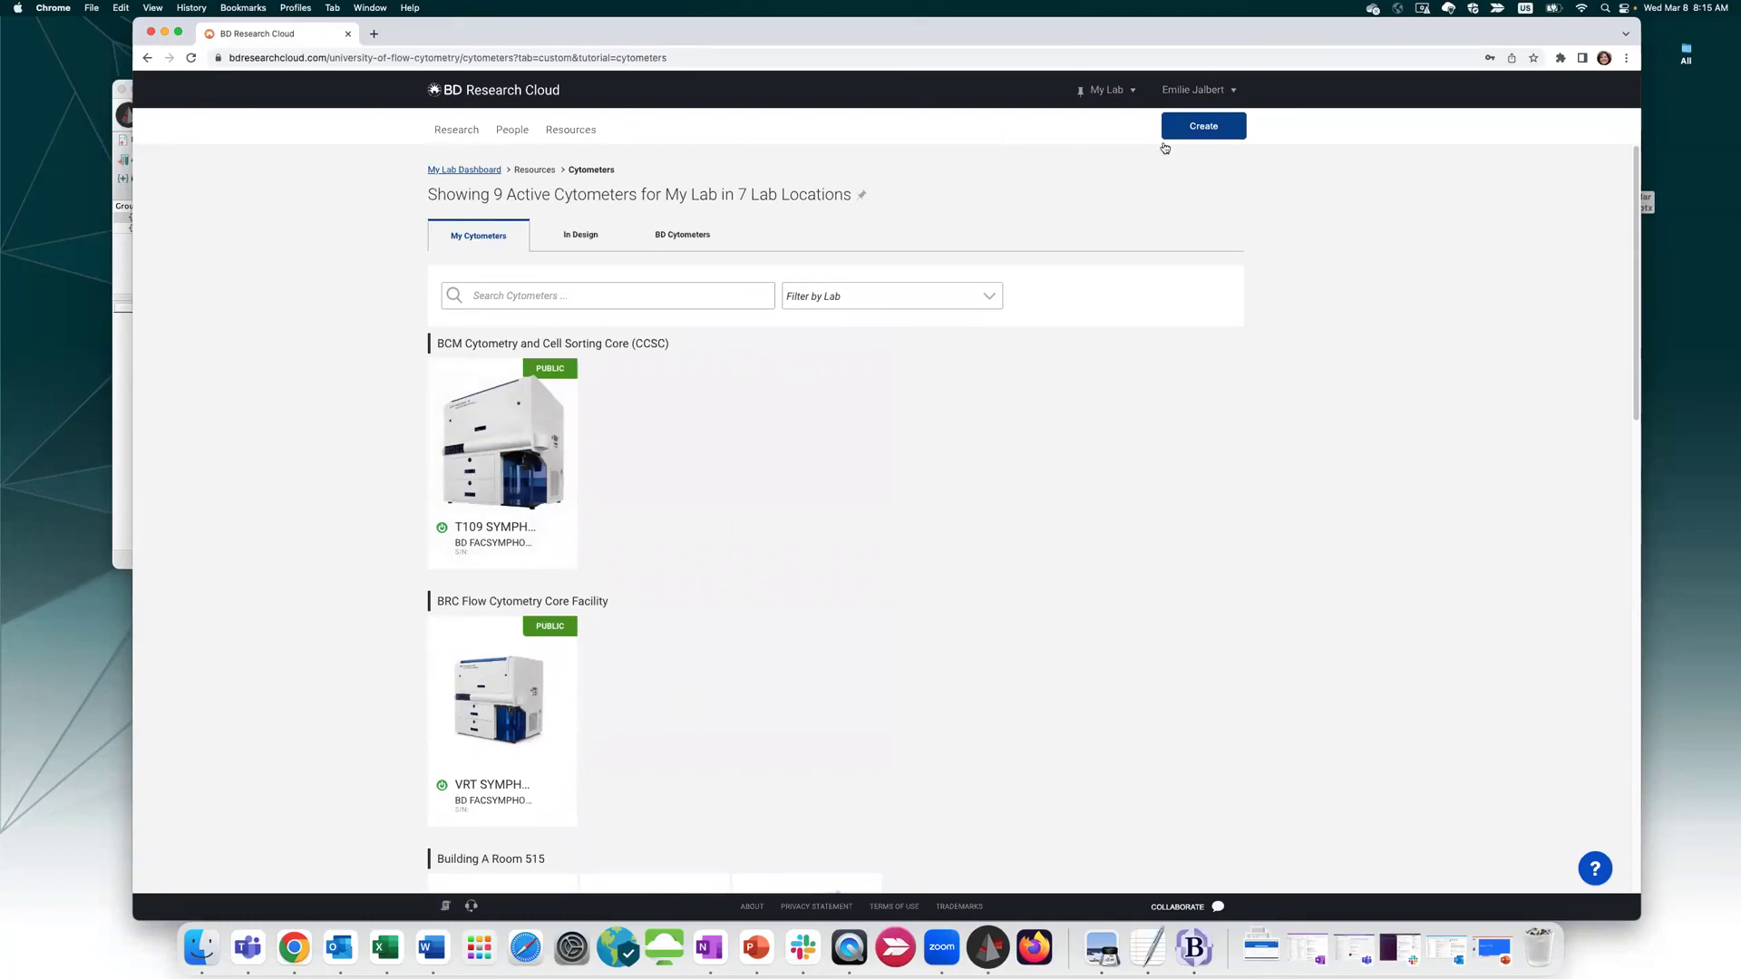
# Open the Add a New Cytometer form and switch to adding a public cytometer
pyautogui.click(1215, 136)
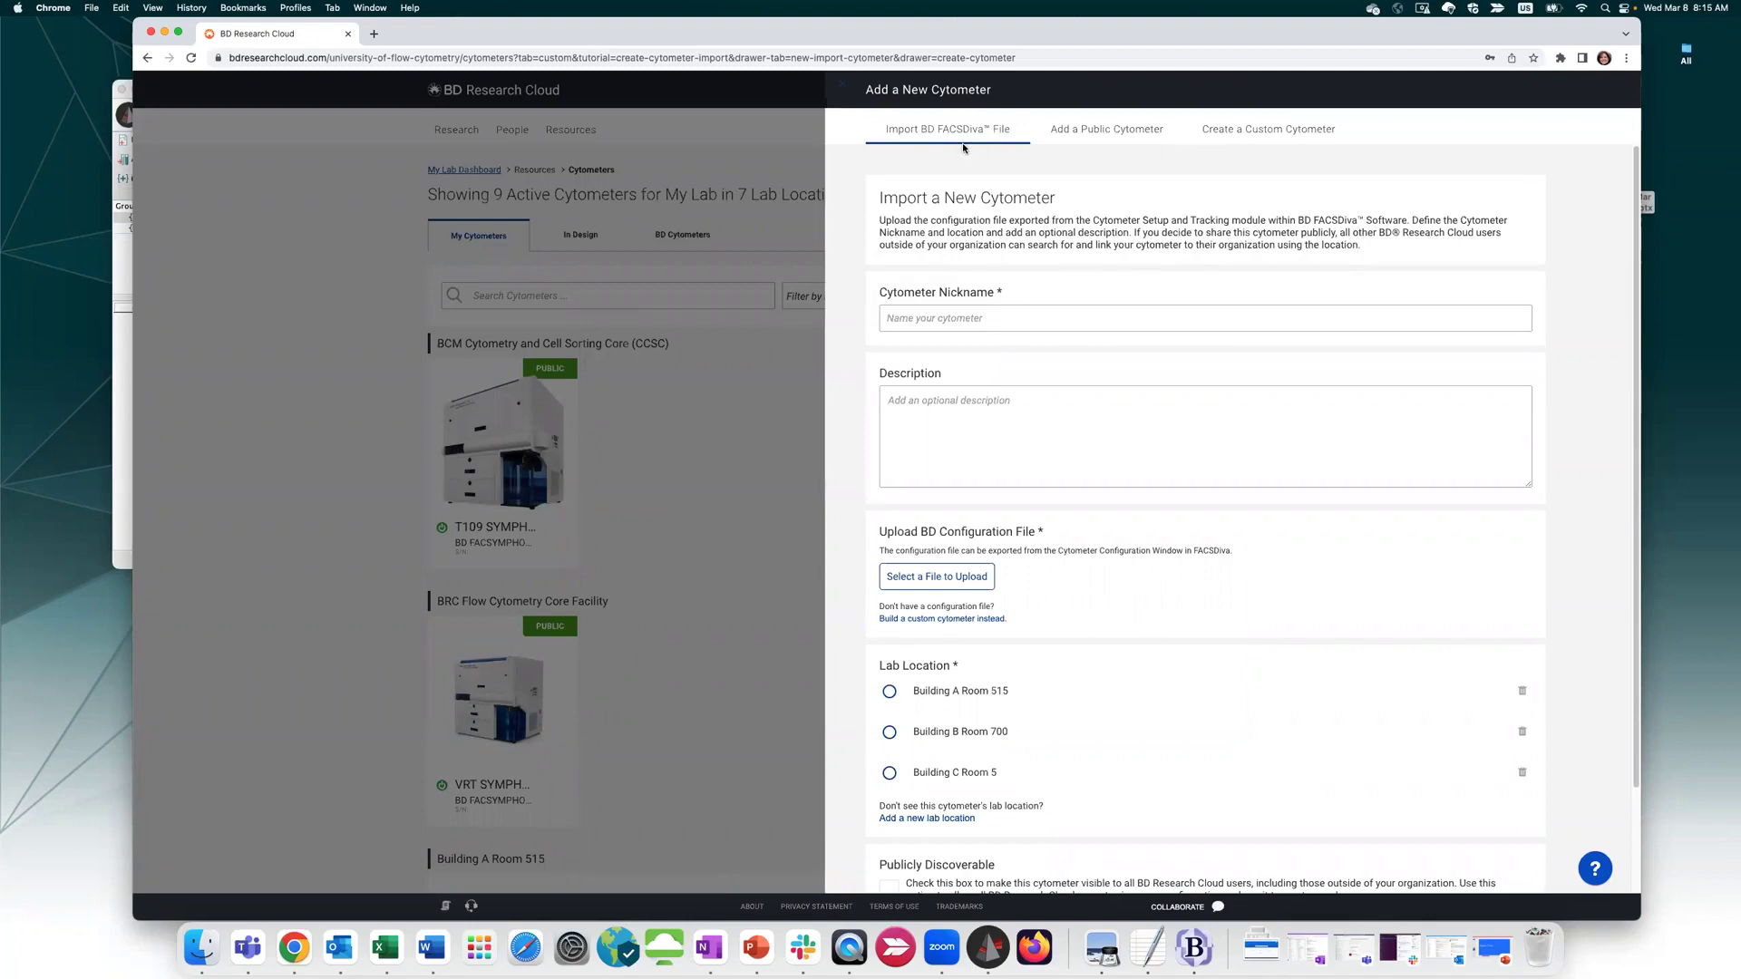
pyautogui.scroll(-3, 965, 345)
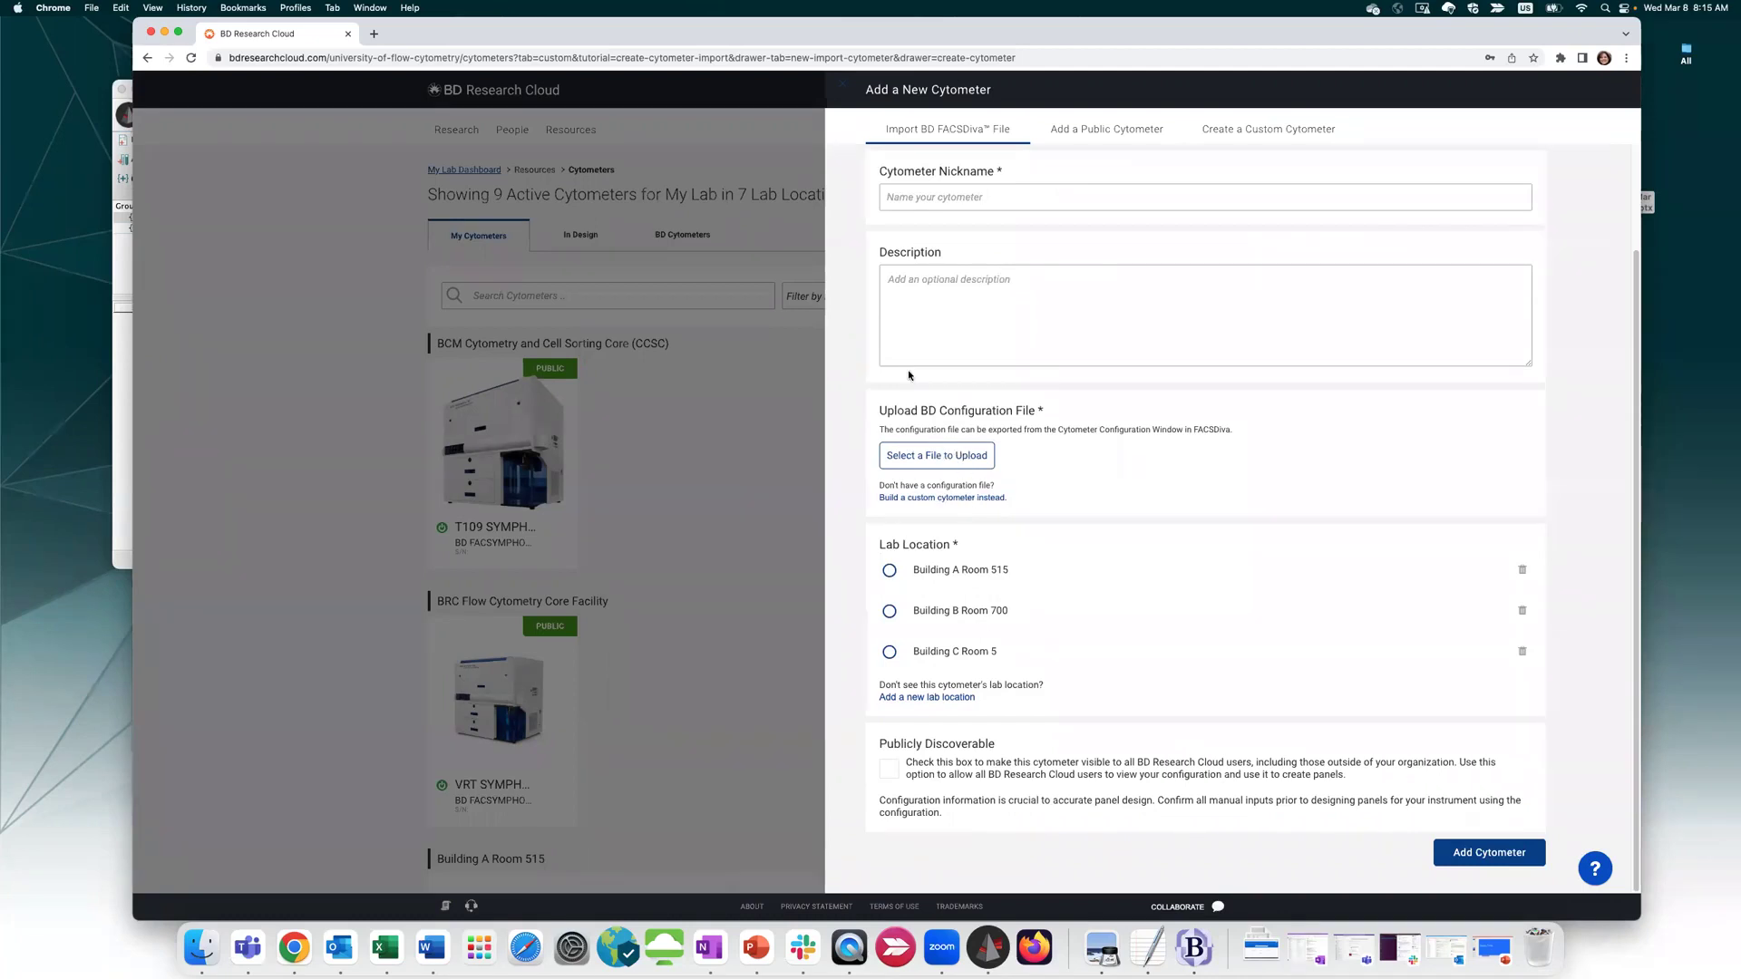
pyautogui.scroll(3, 925, 482)
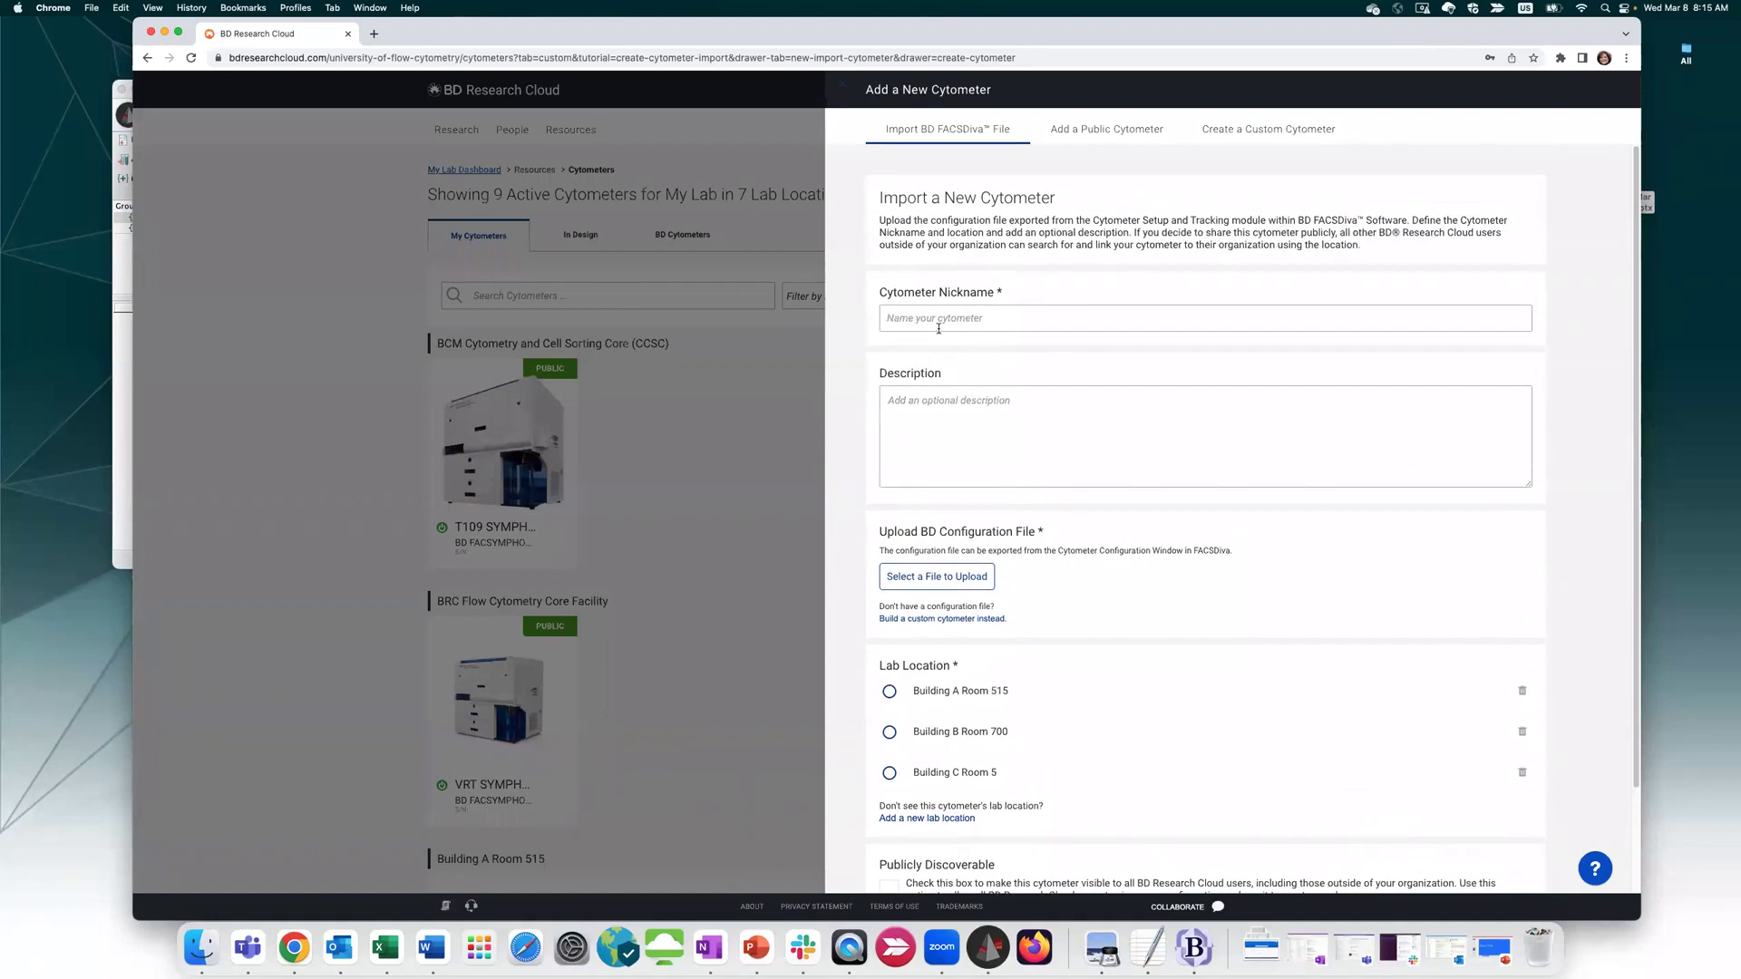
pyautogui.scroll(-3, 956, 339)
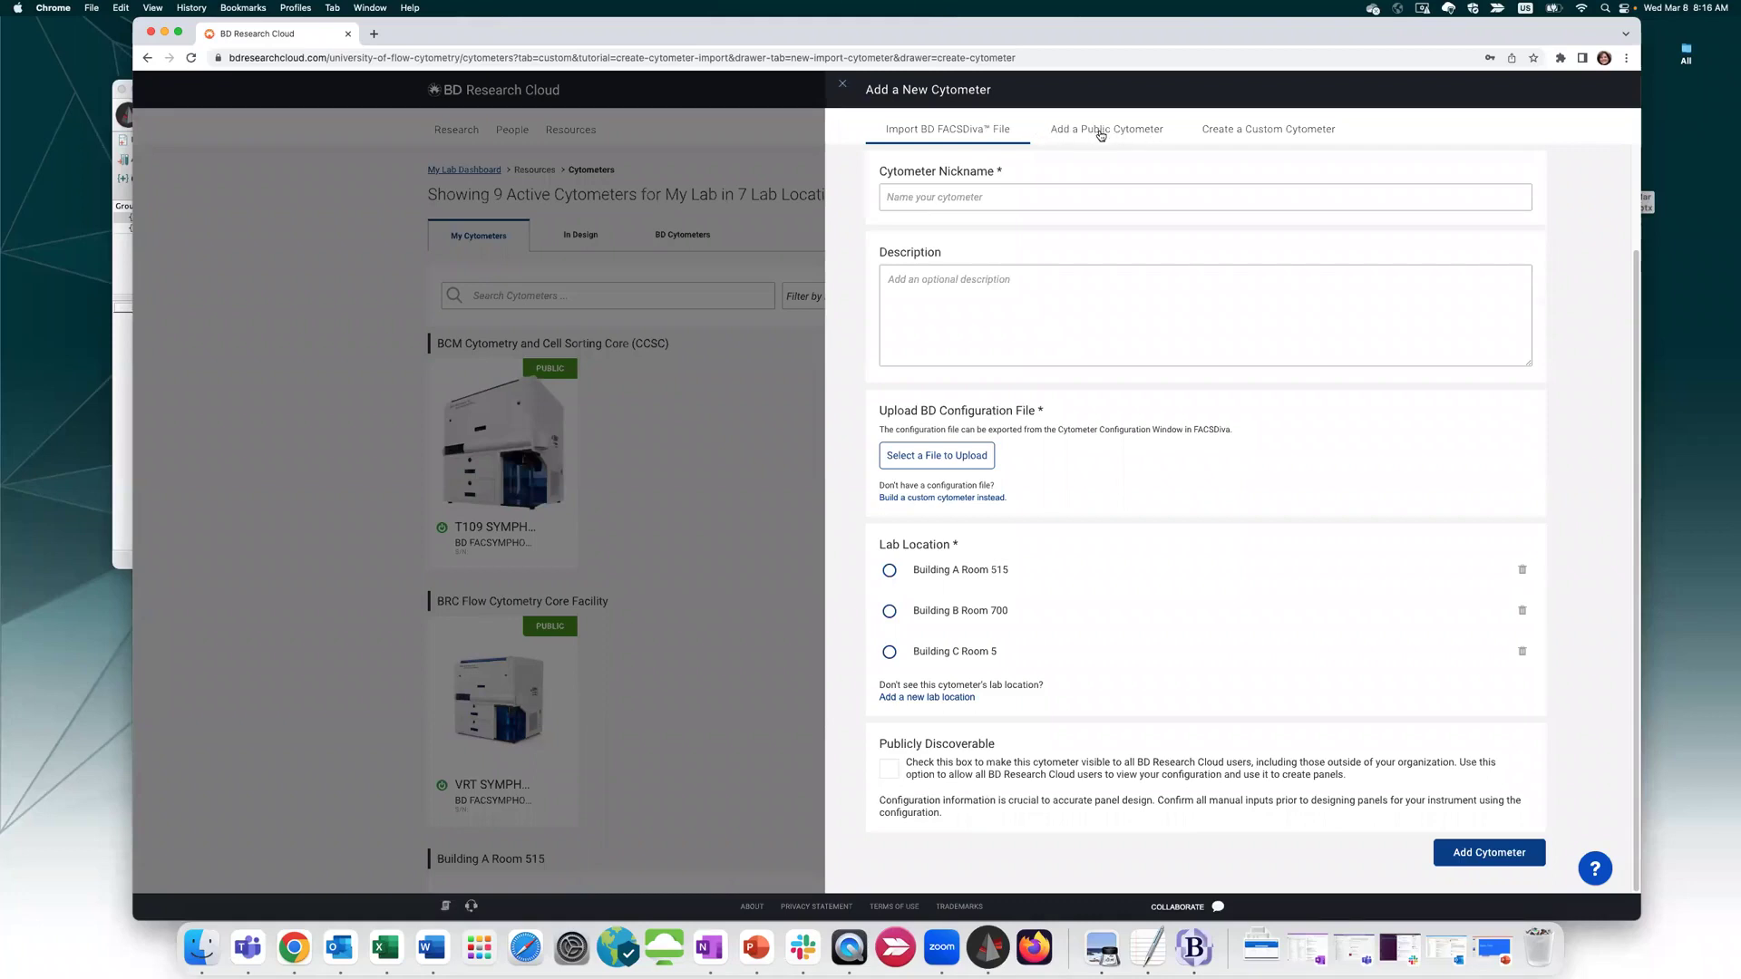
pyautogui.click(1101, 135)
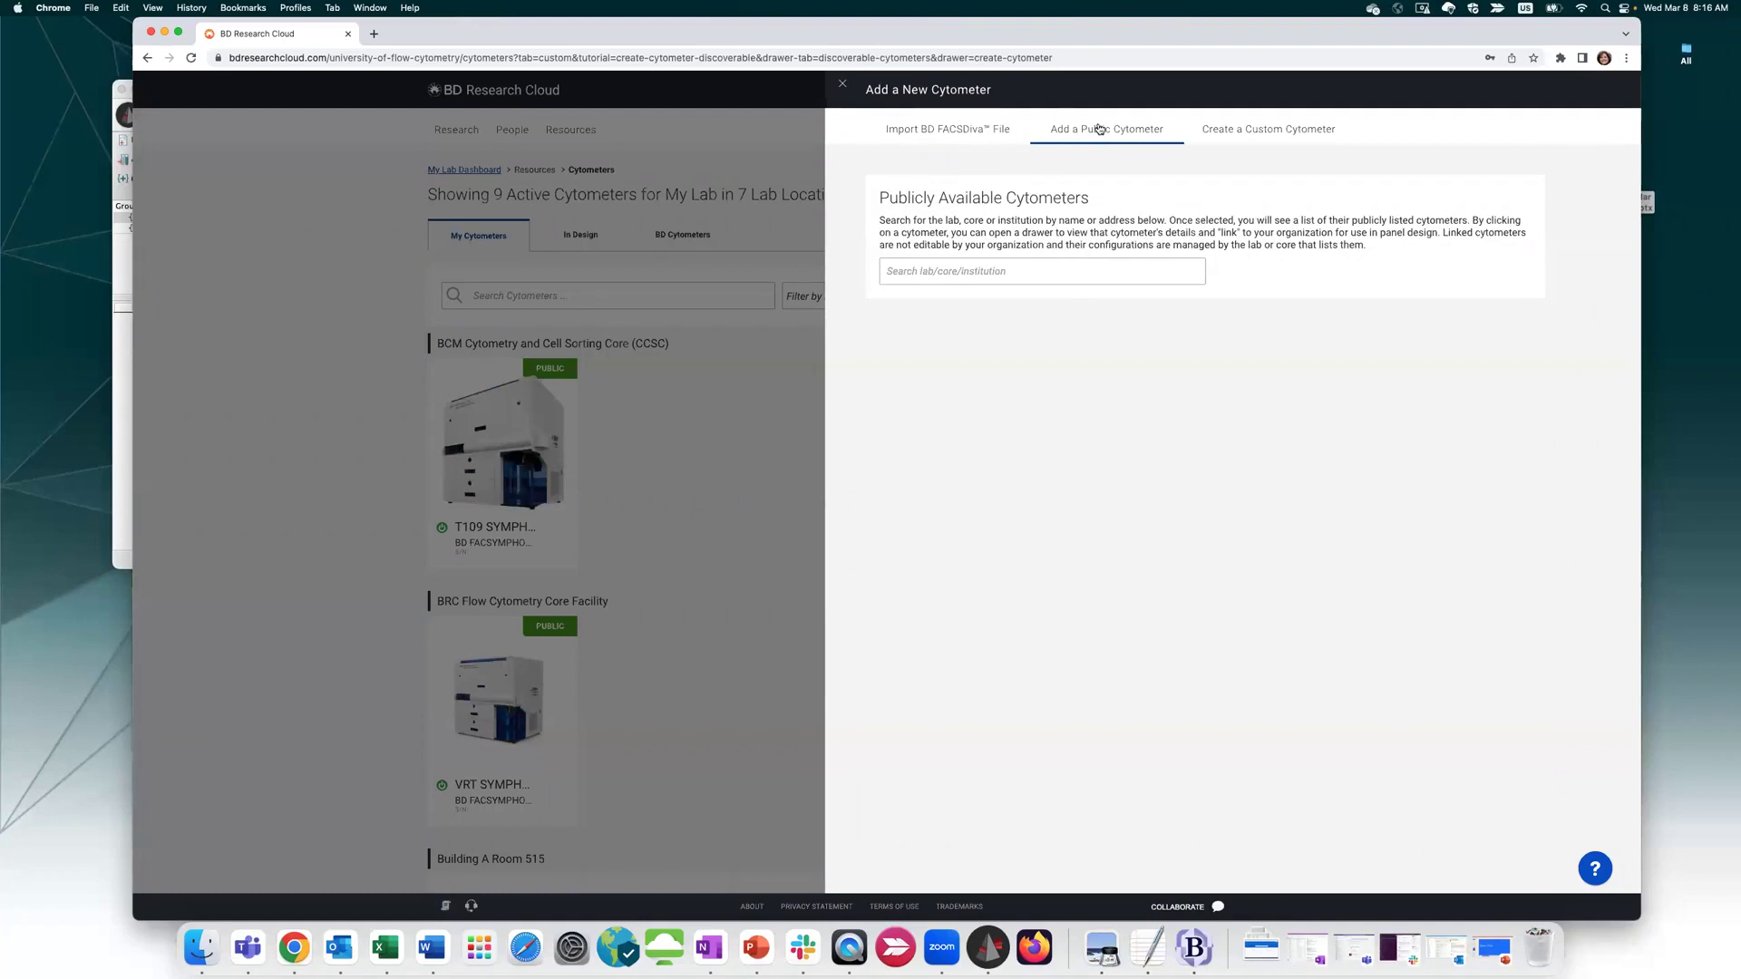
# Pick Fred Hutch Thomas Bld and check its Symphony 5 cytometer's details
pyautogui.click(1020, 271)
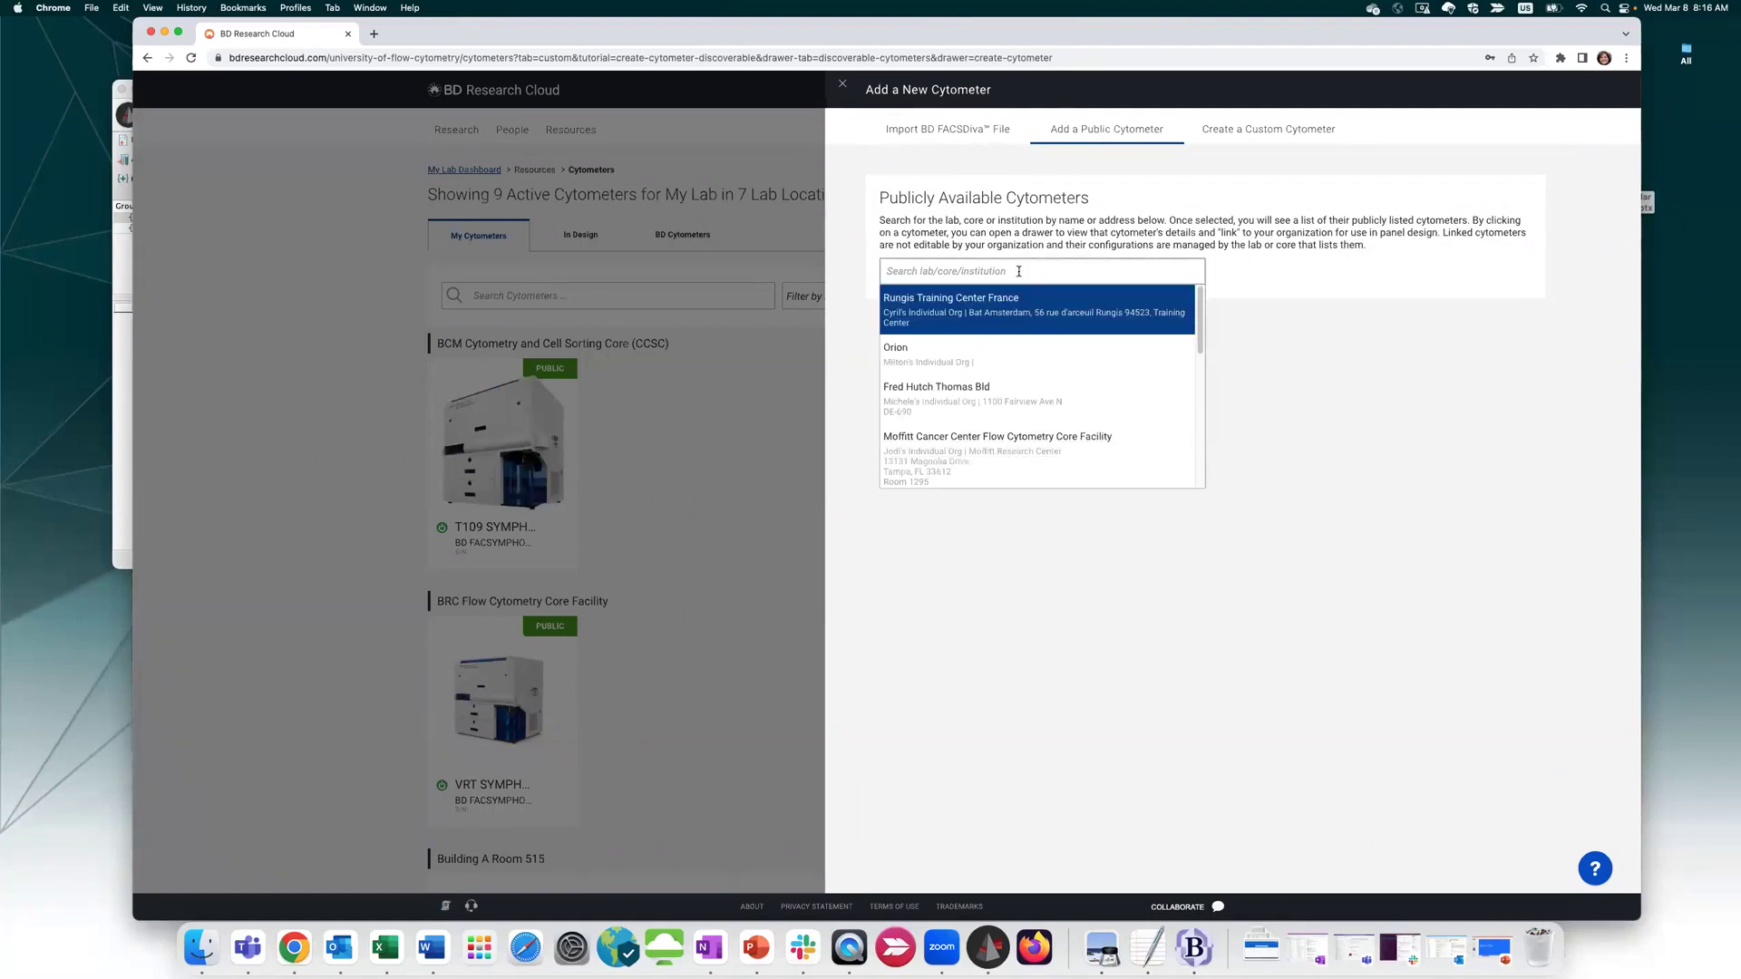
pyautogui.click(915, 394)
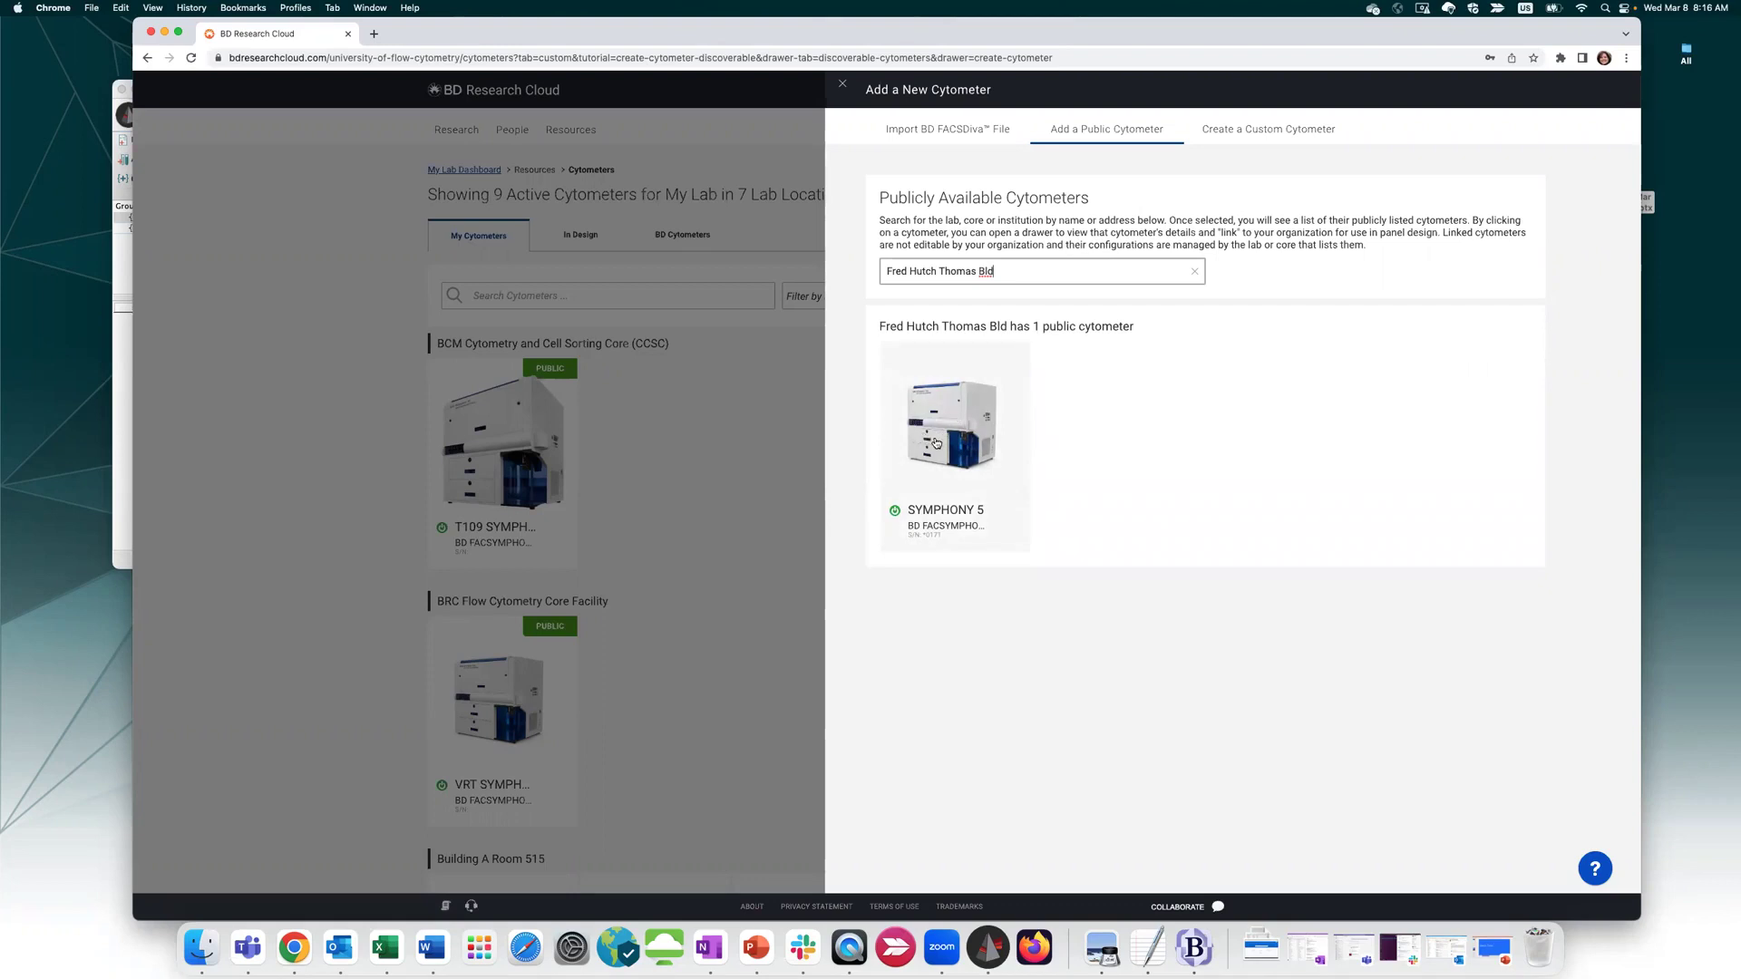
pyautogui.click(937, 444)
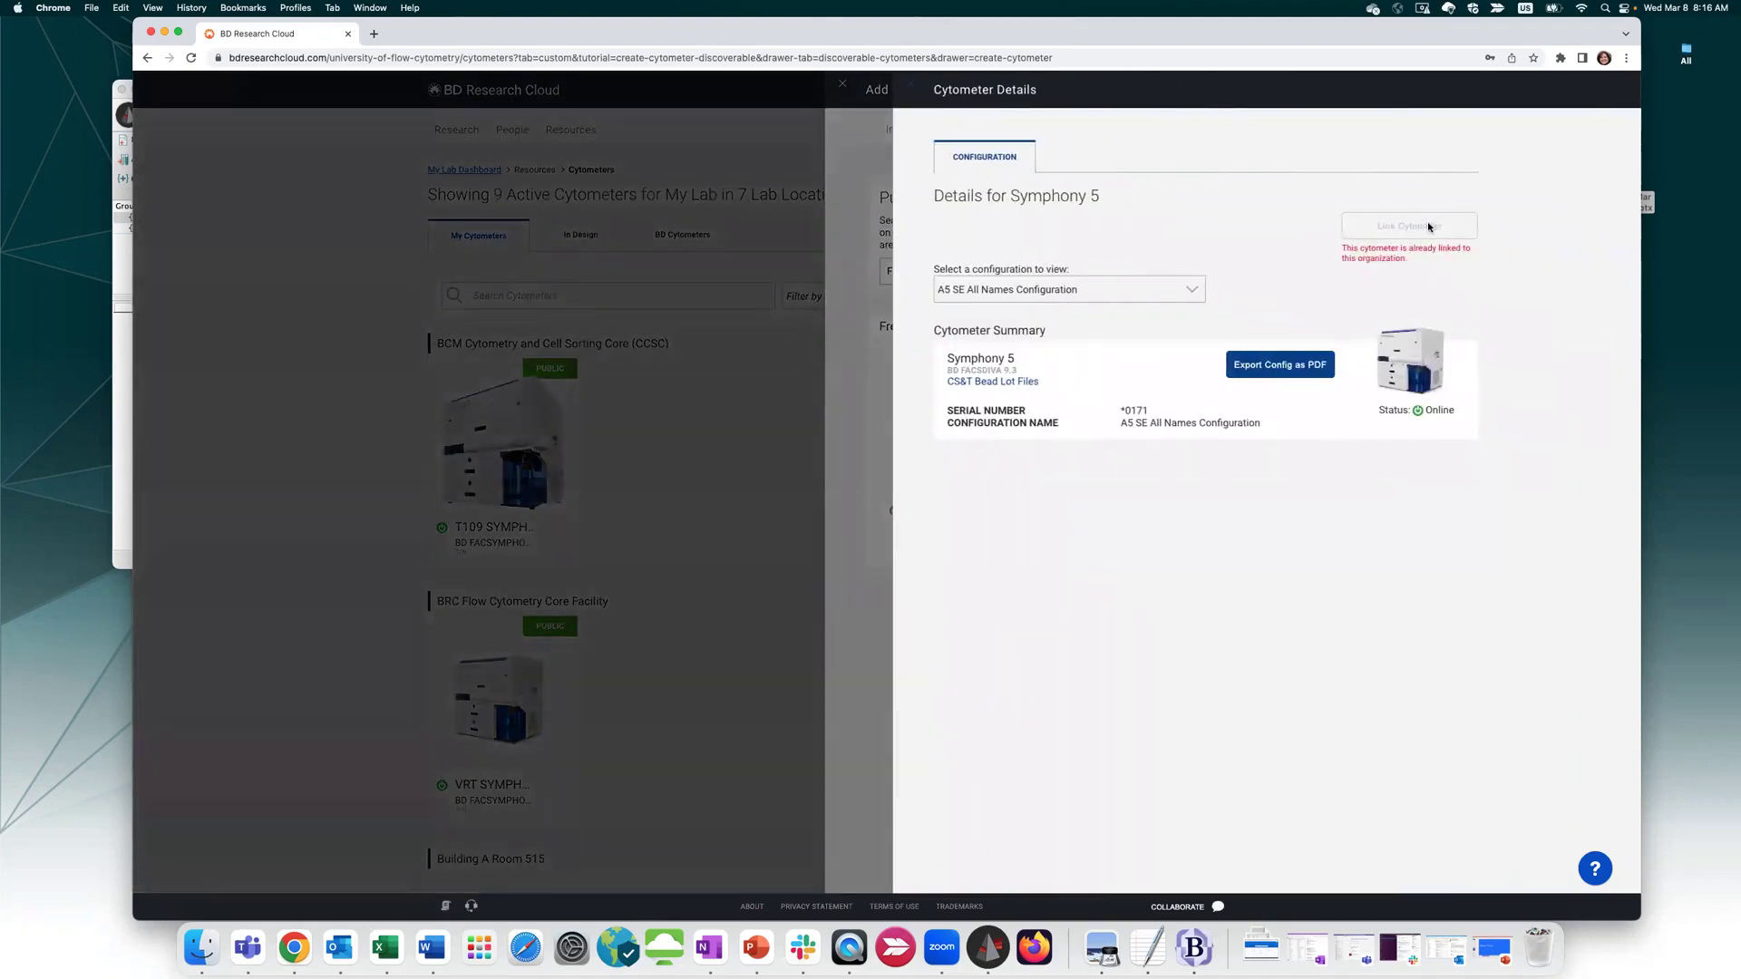
pyautogui.click(911, 84)
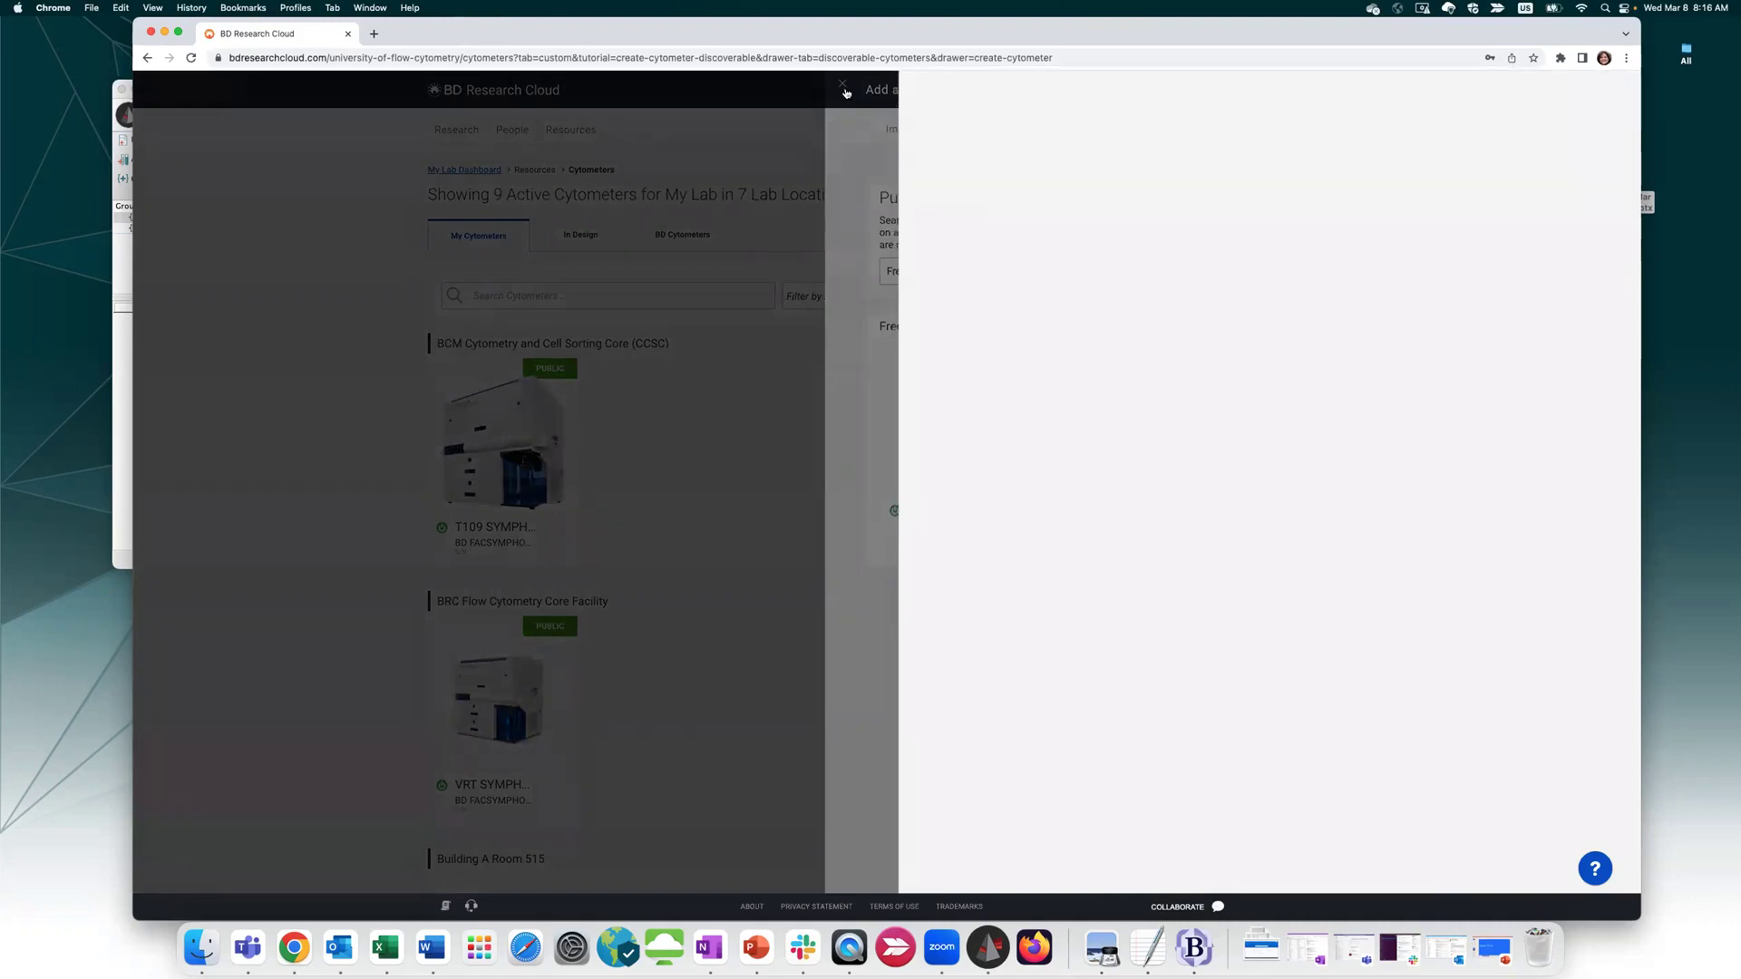
pyautogui.click(843, 85)
pyautogui.scroll(-1, 892, 428)
pyautogui.scroll(-10, 893, 428)
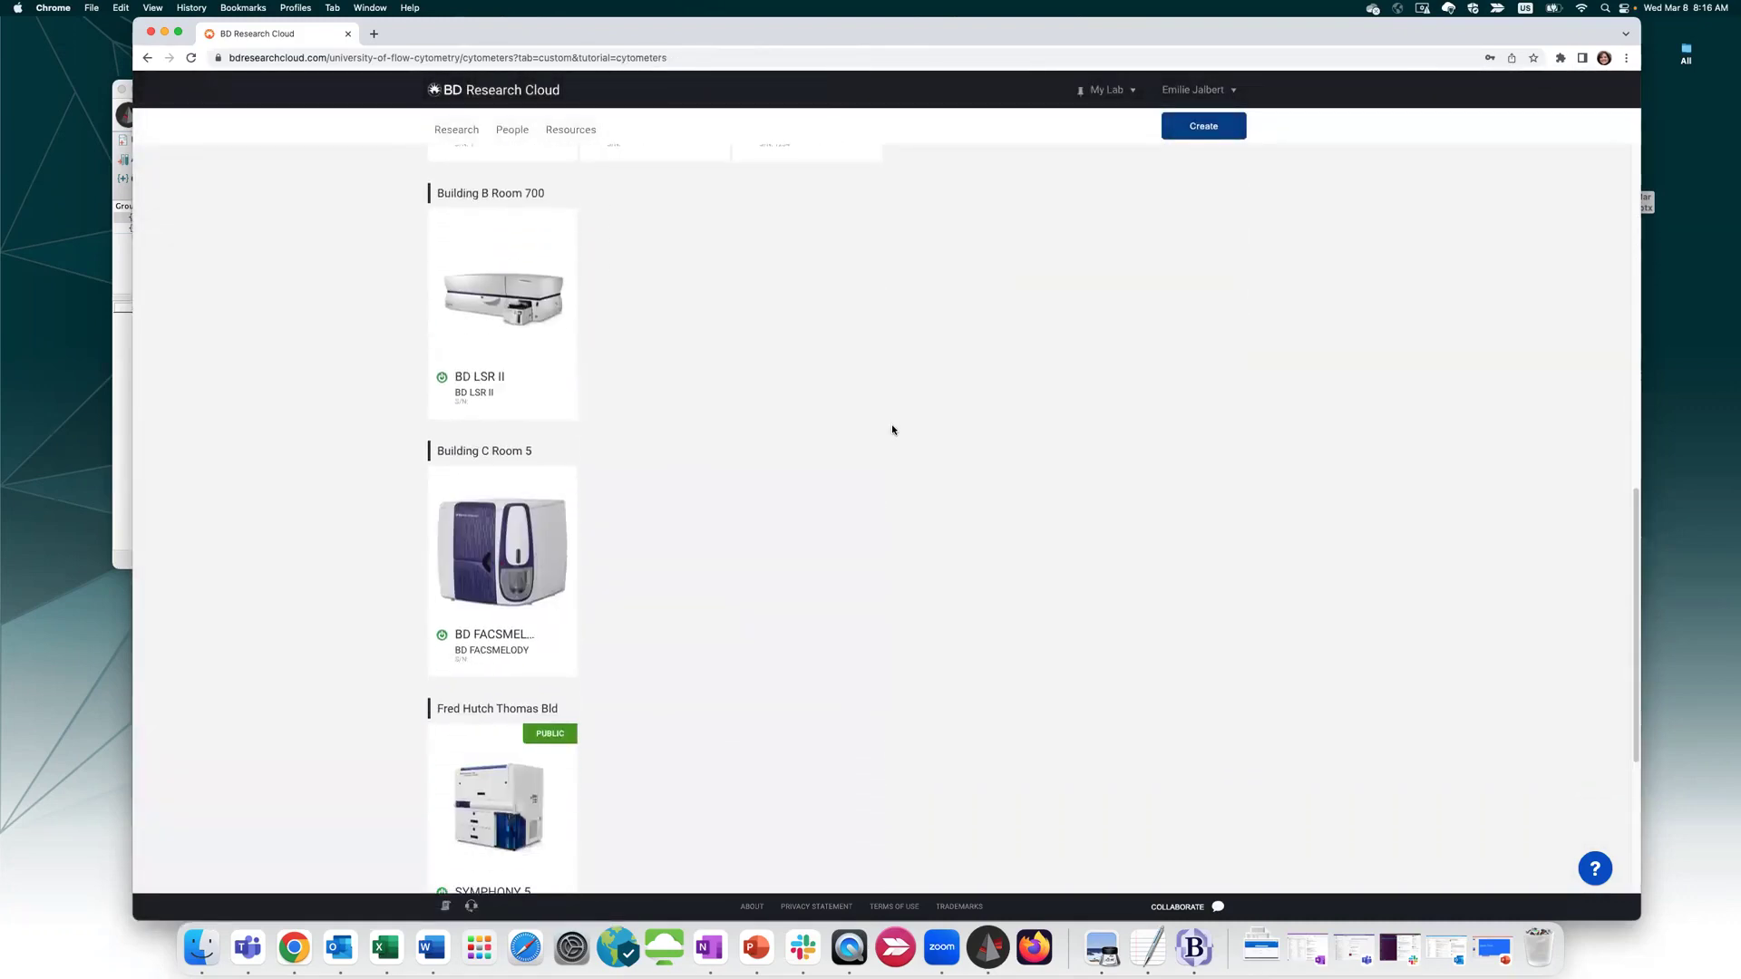
pyautogui.scroll(-3, 753, 429)
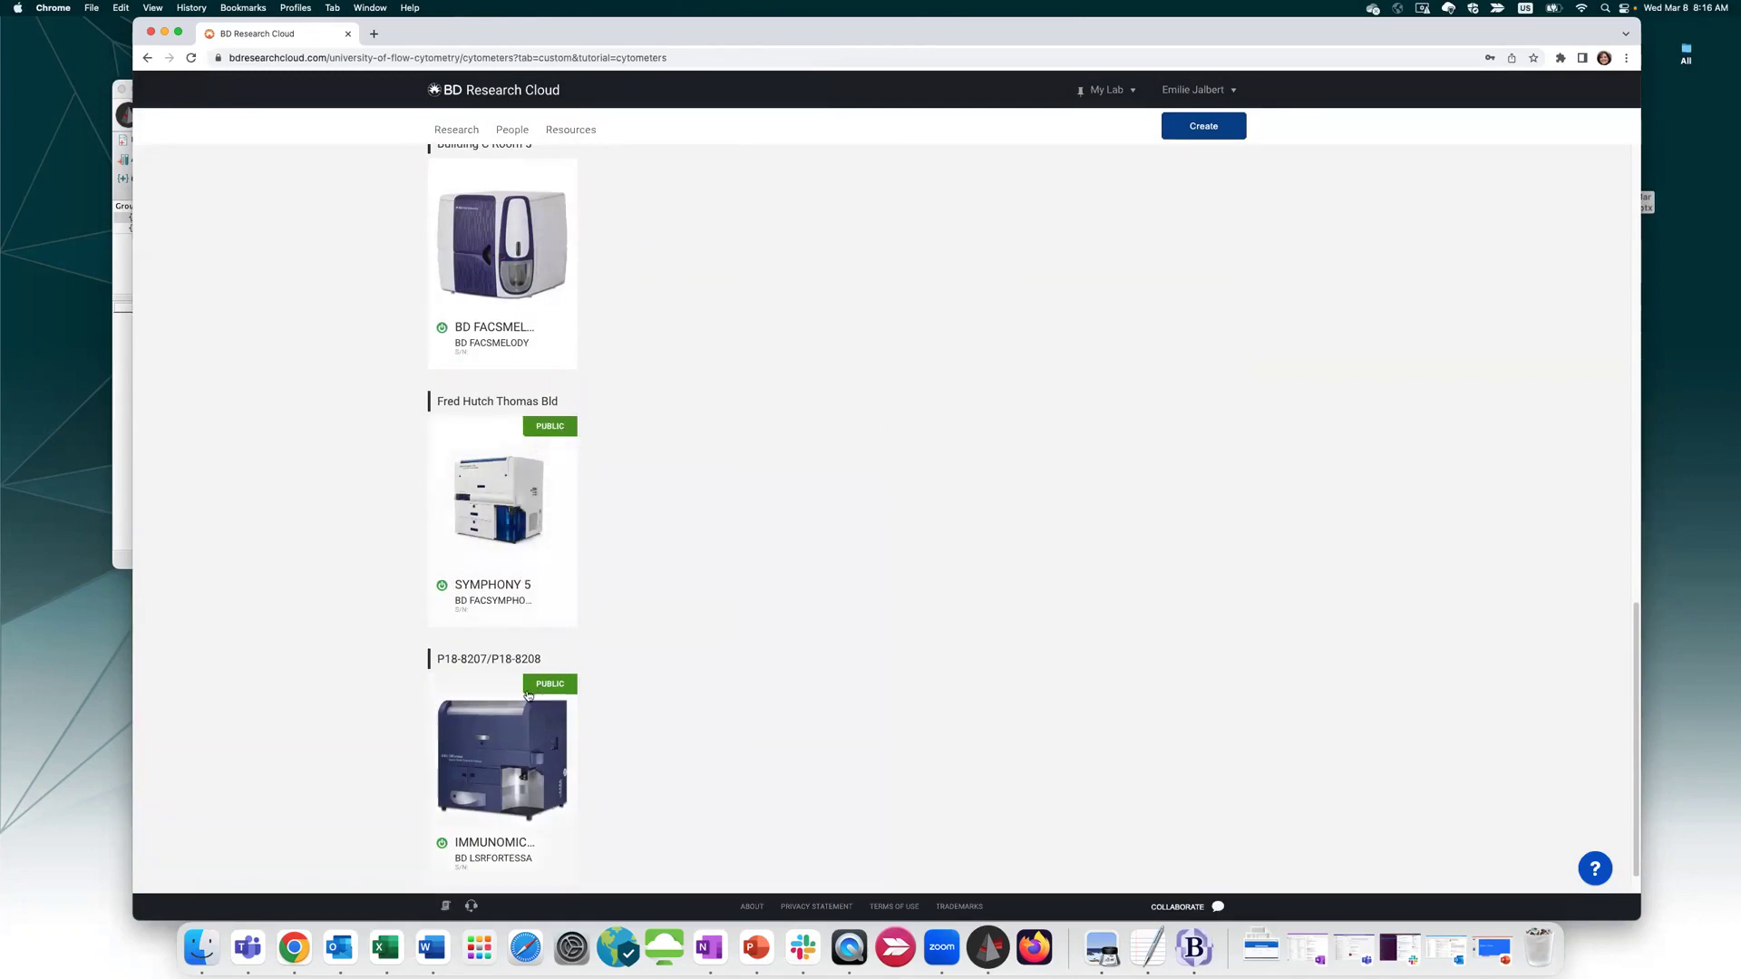
pyautogui.scroll(3, 561, 485)
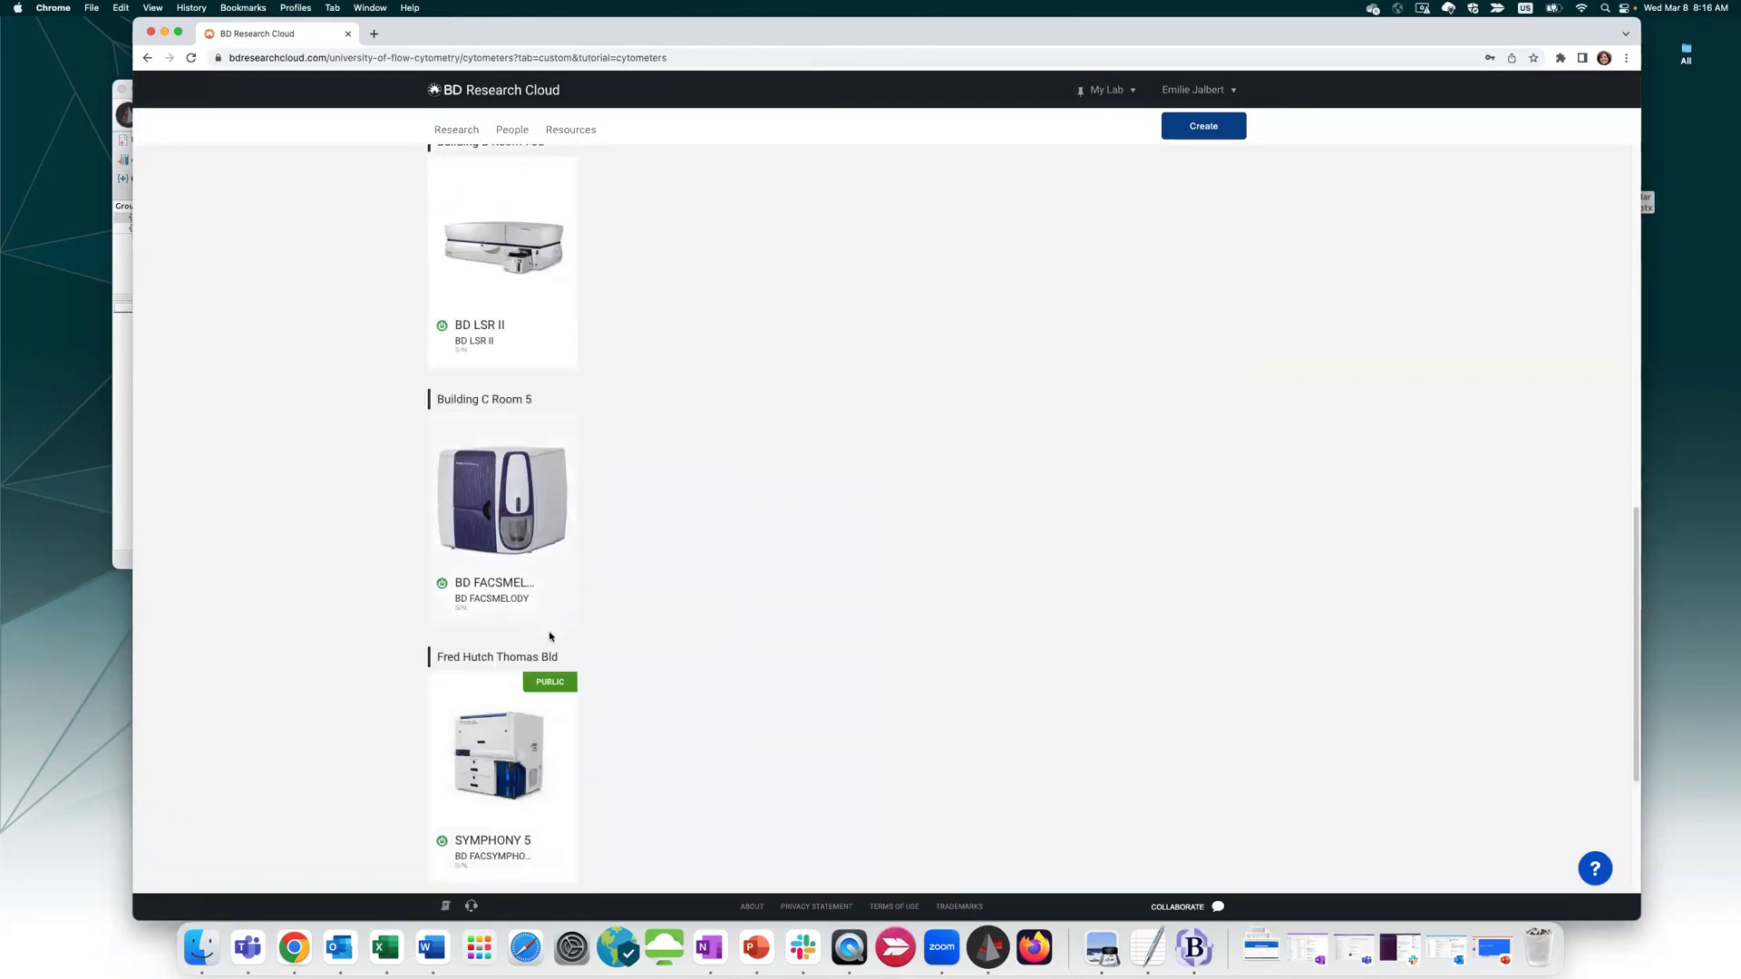
pyautogui.scroll(4, 505, 333)
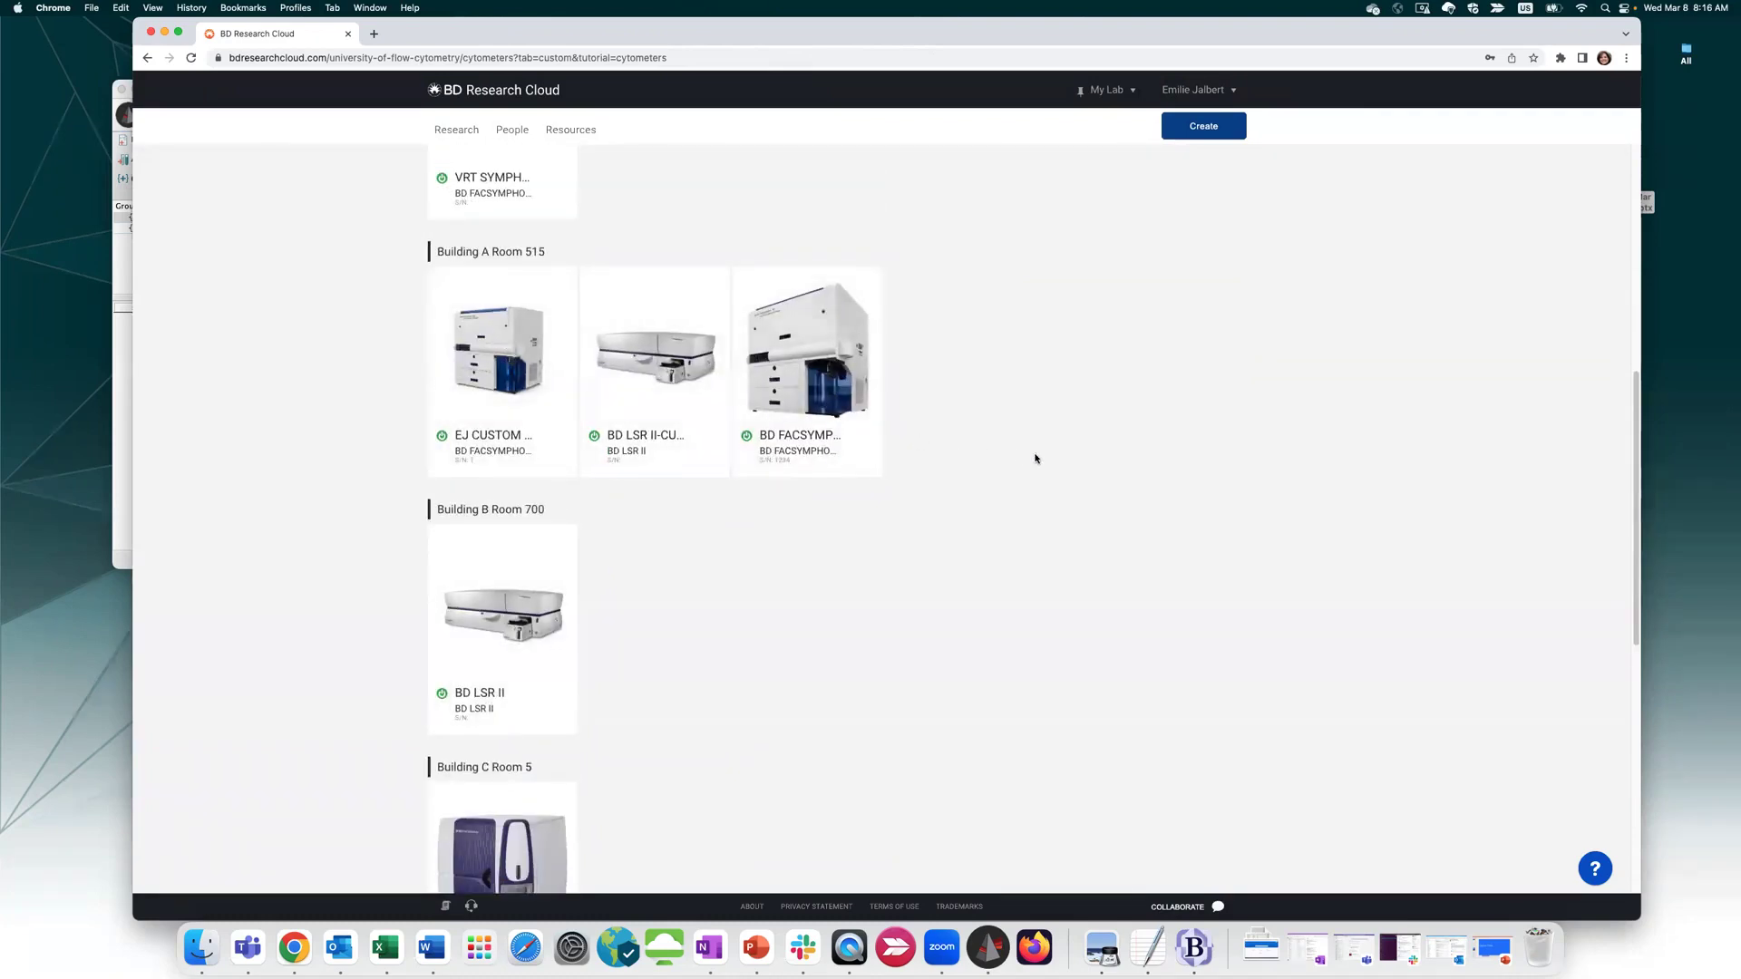
pyautogui.scroll(7, 1011, 533)
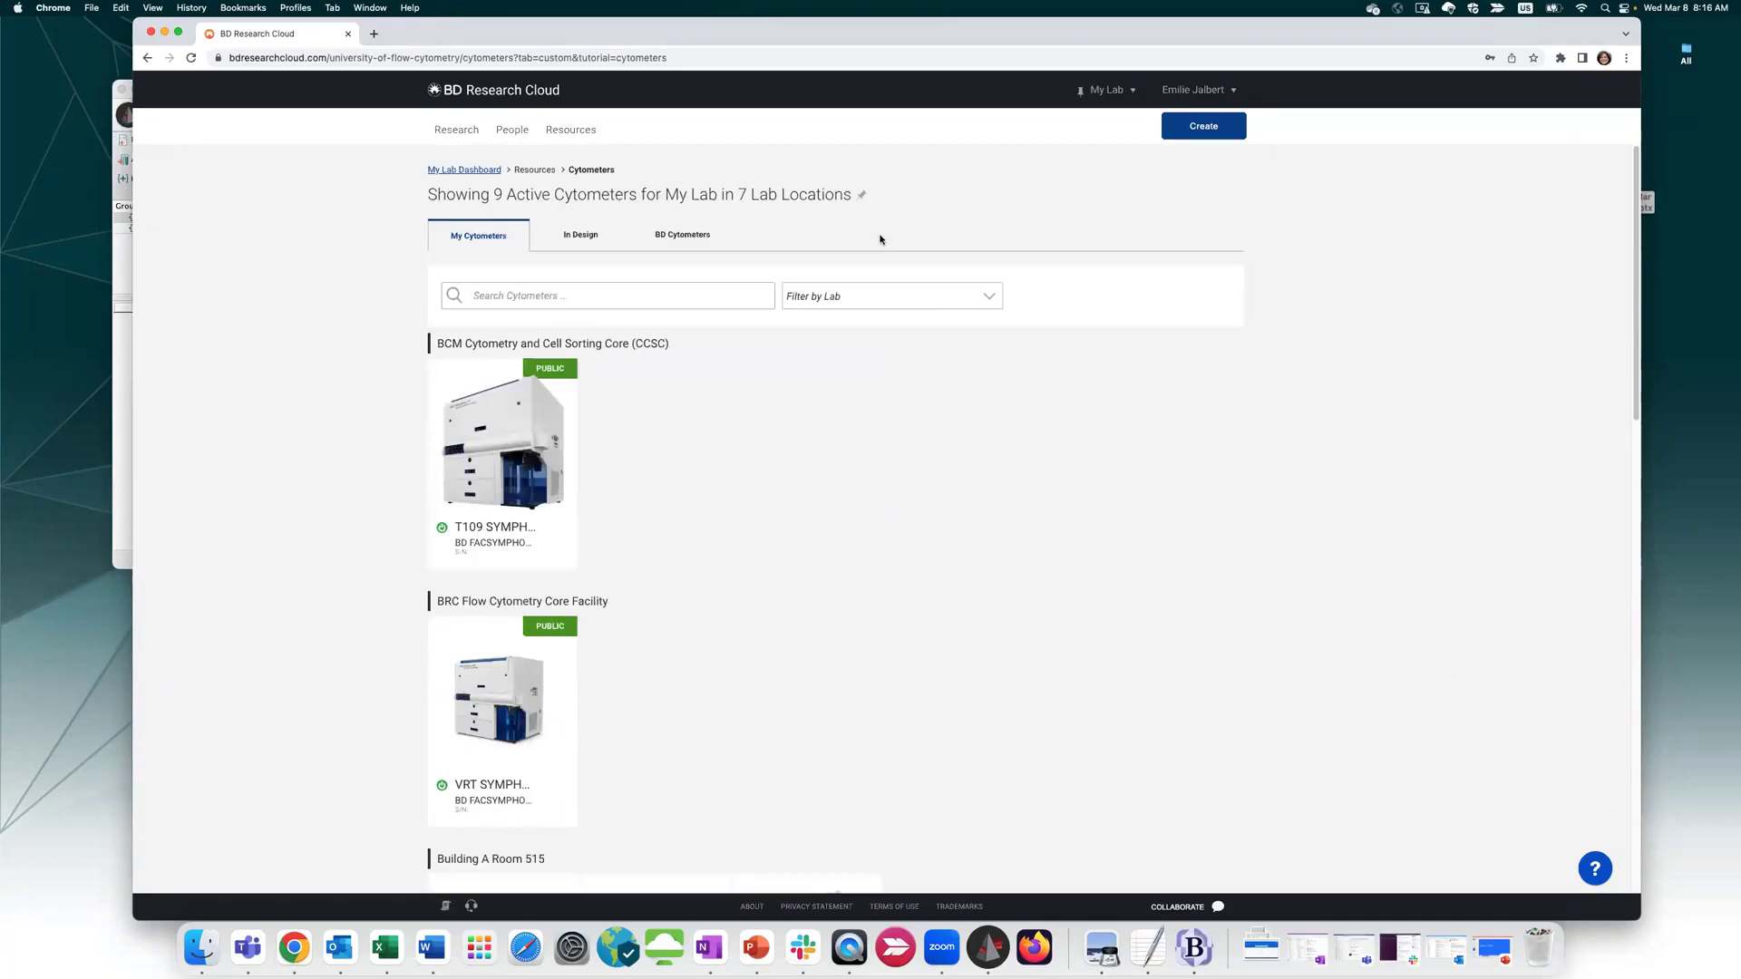
pyautogui.click(1203, 126)
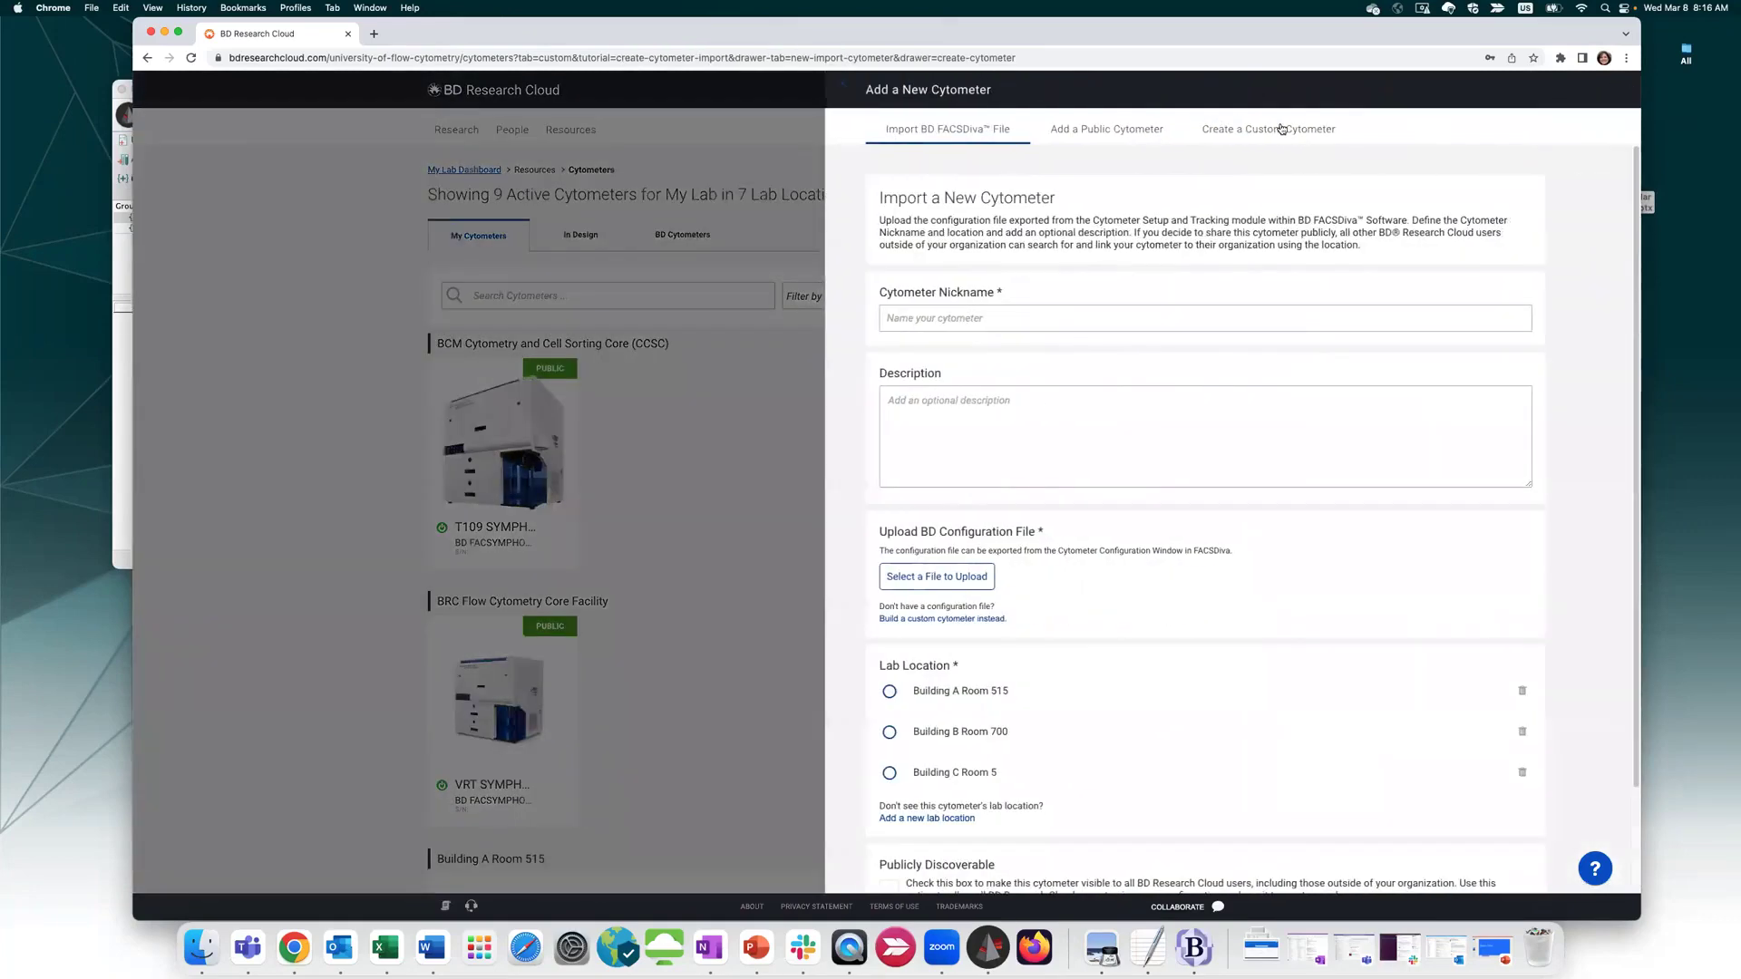
pyautogui.click(1276, 132)
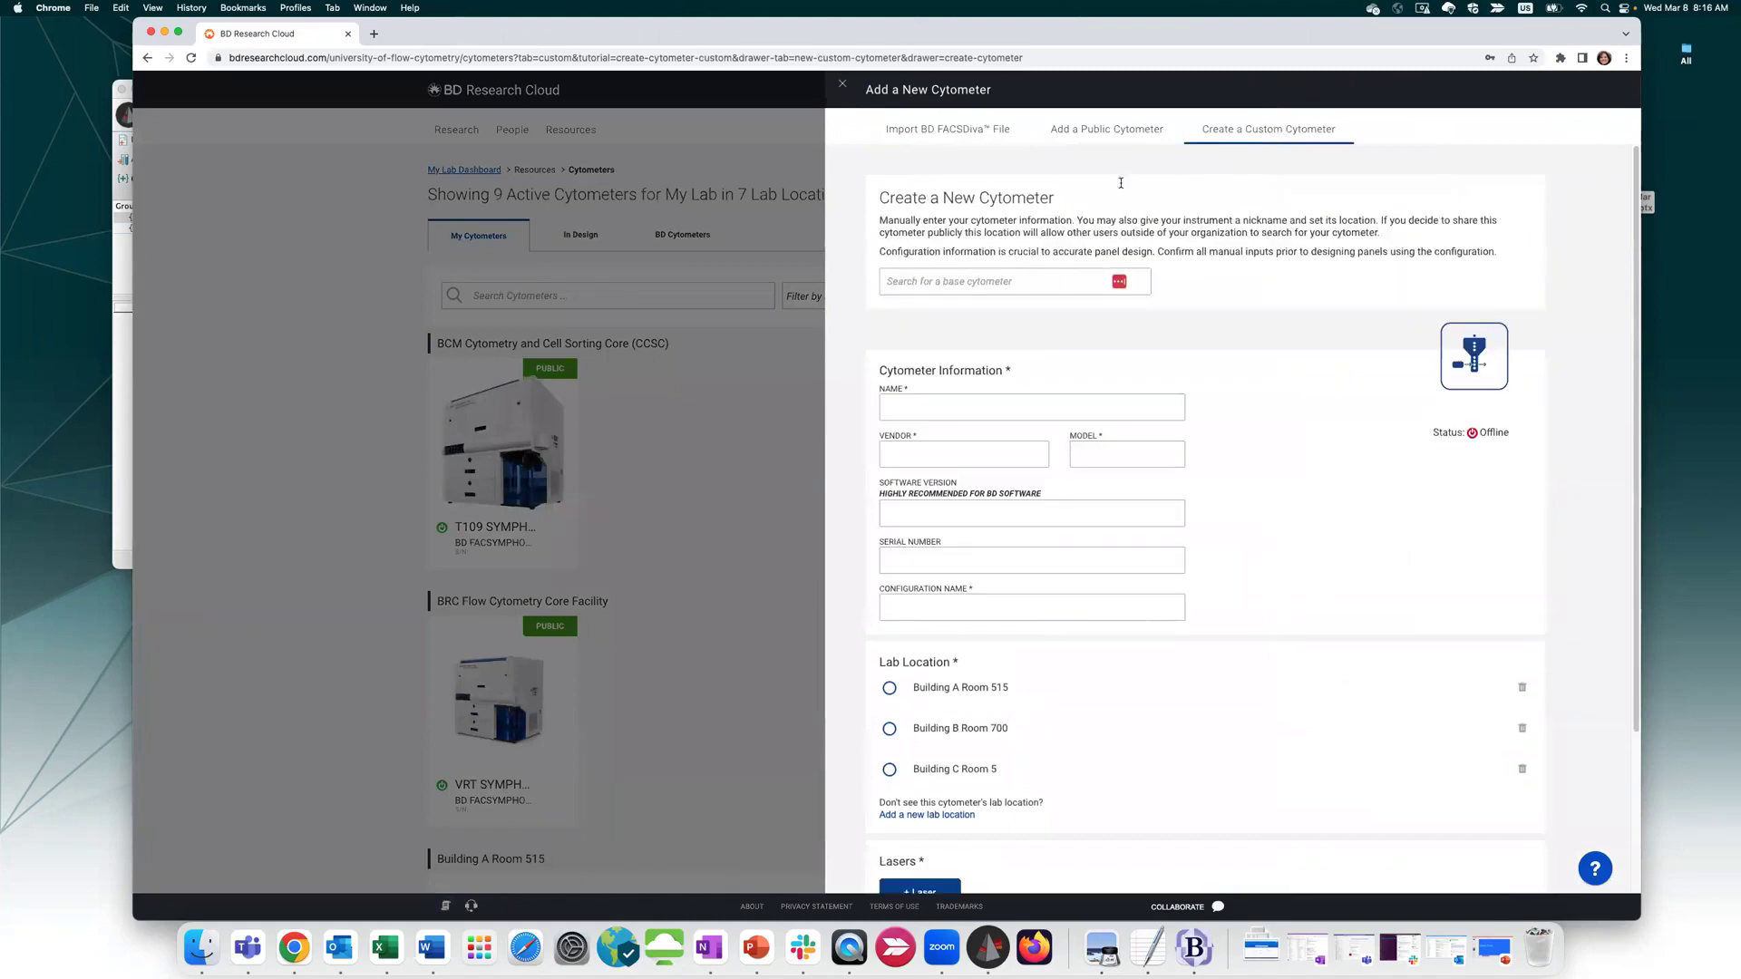
pyautogui.click(923, 283)
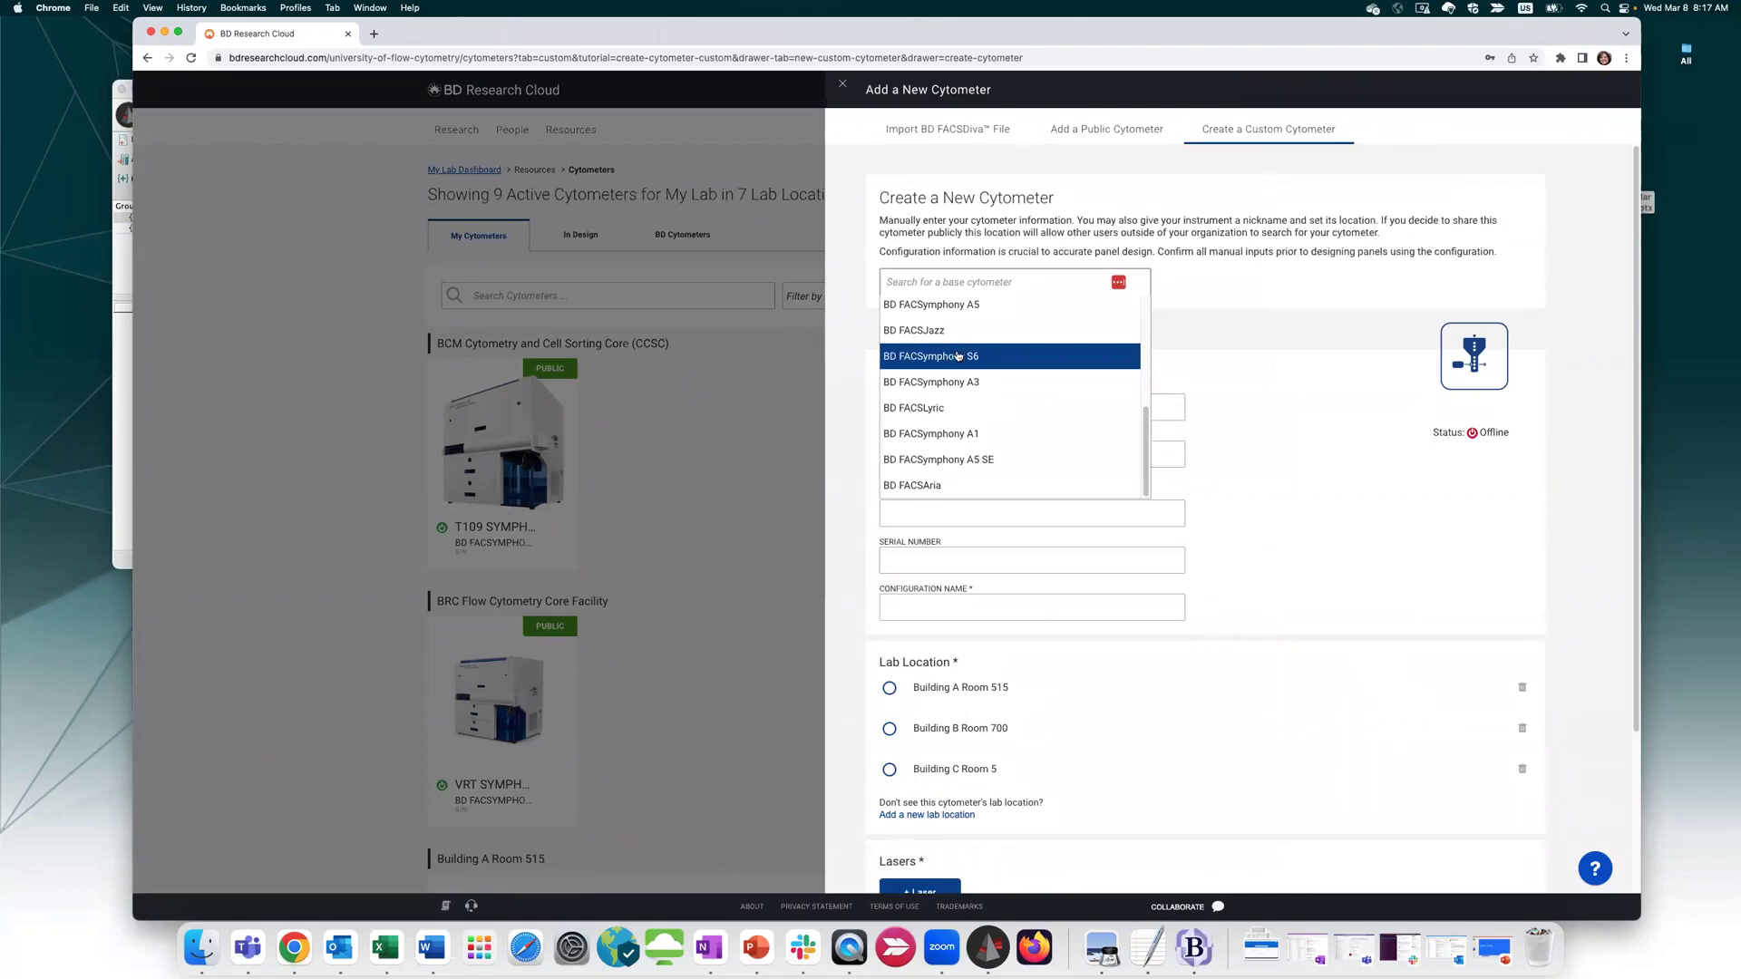
pyautogui.click(943, 382)
pyautogui.click(953, 318)
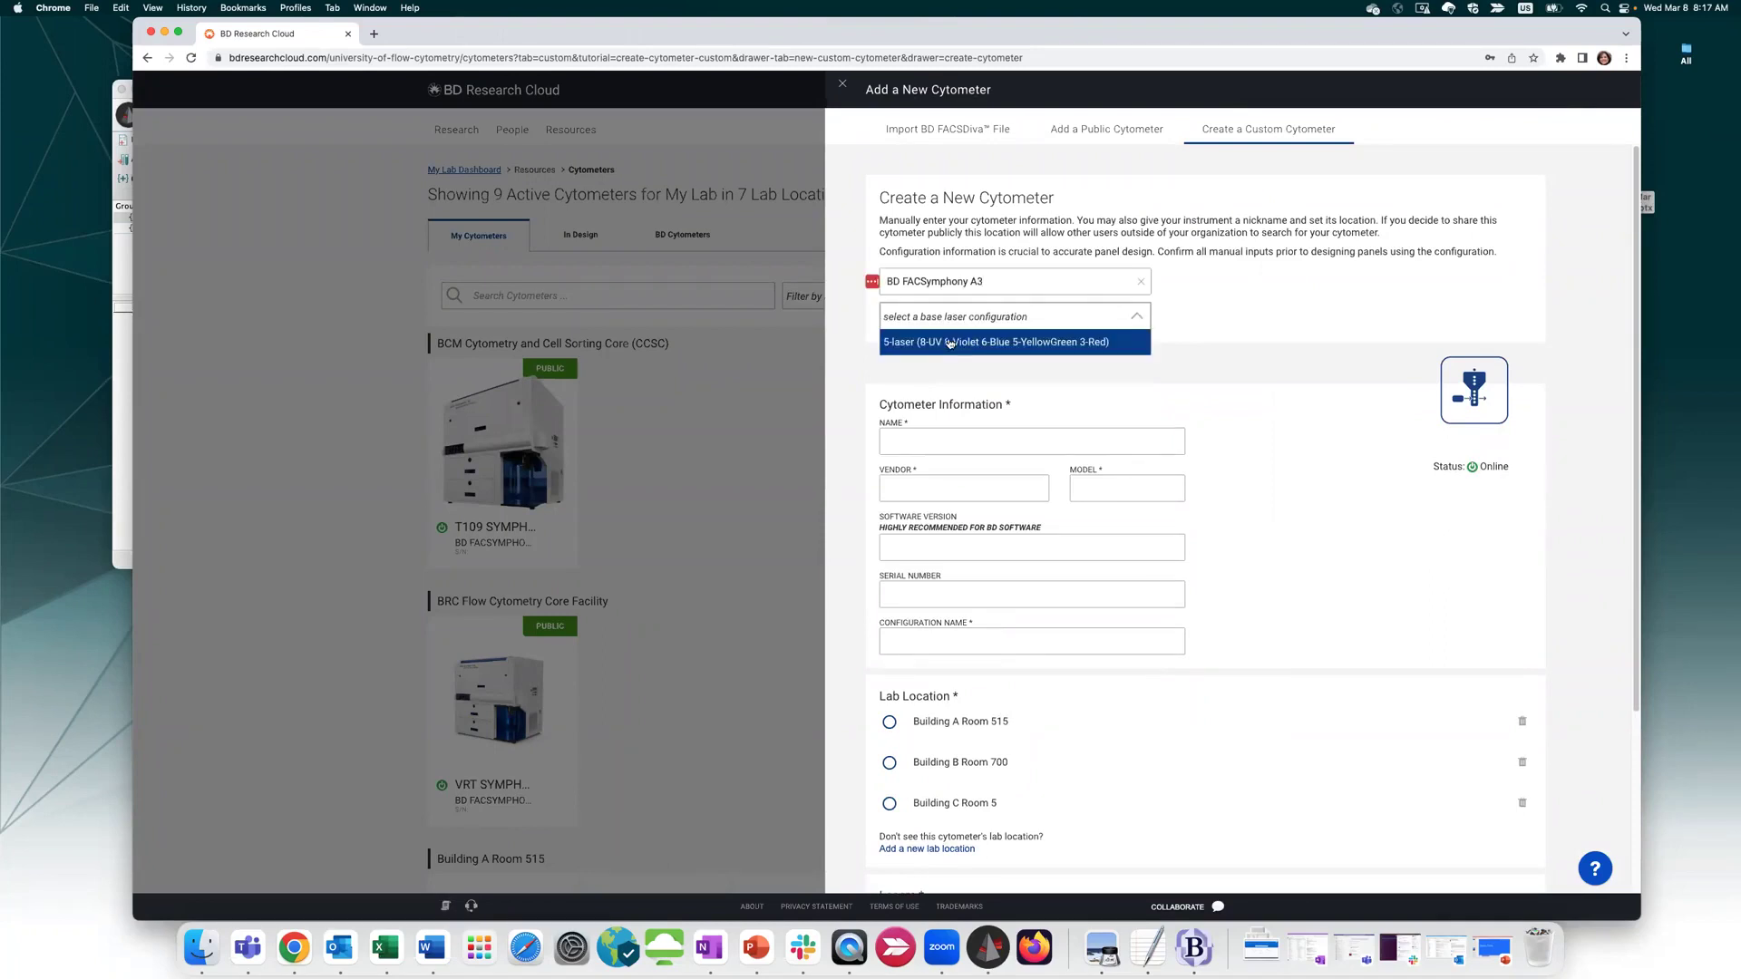
pyautogui.click(949, 343)
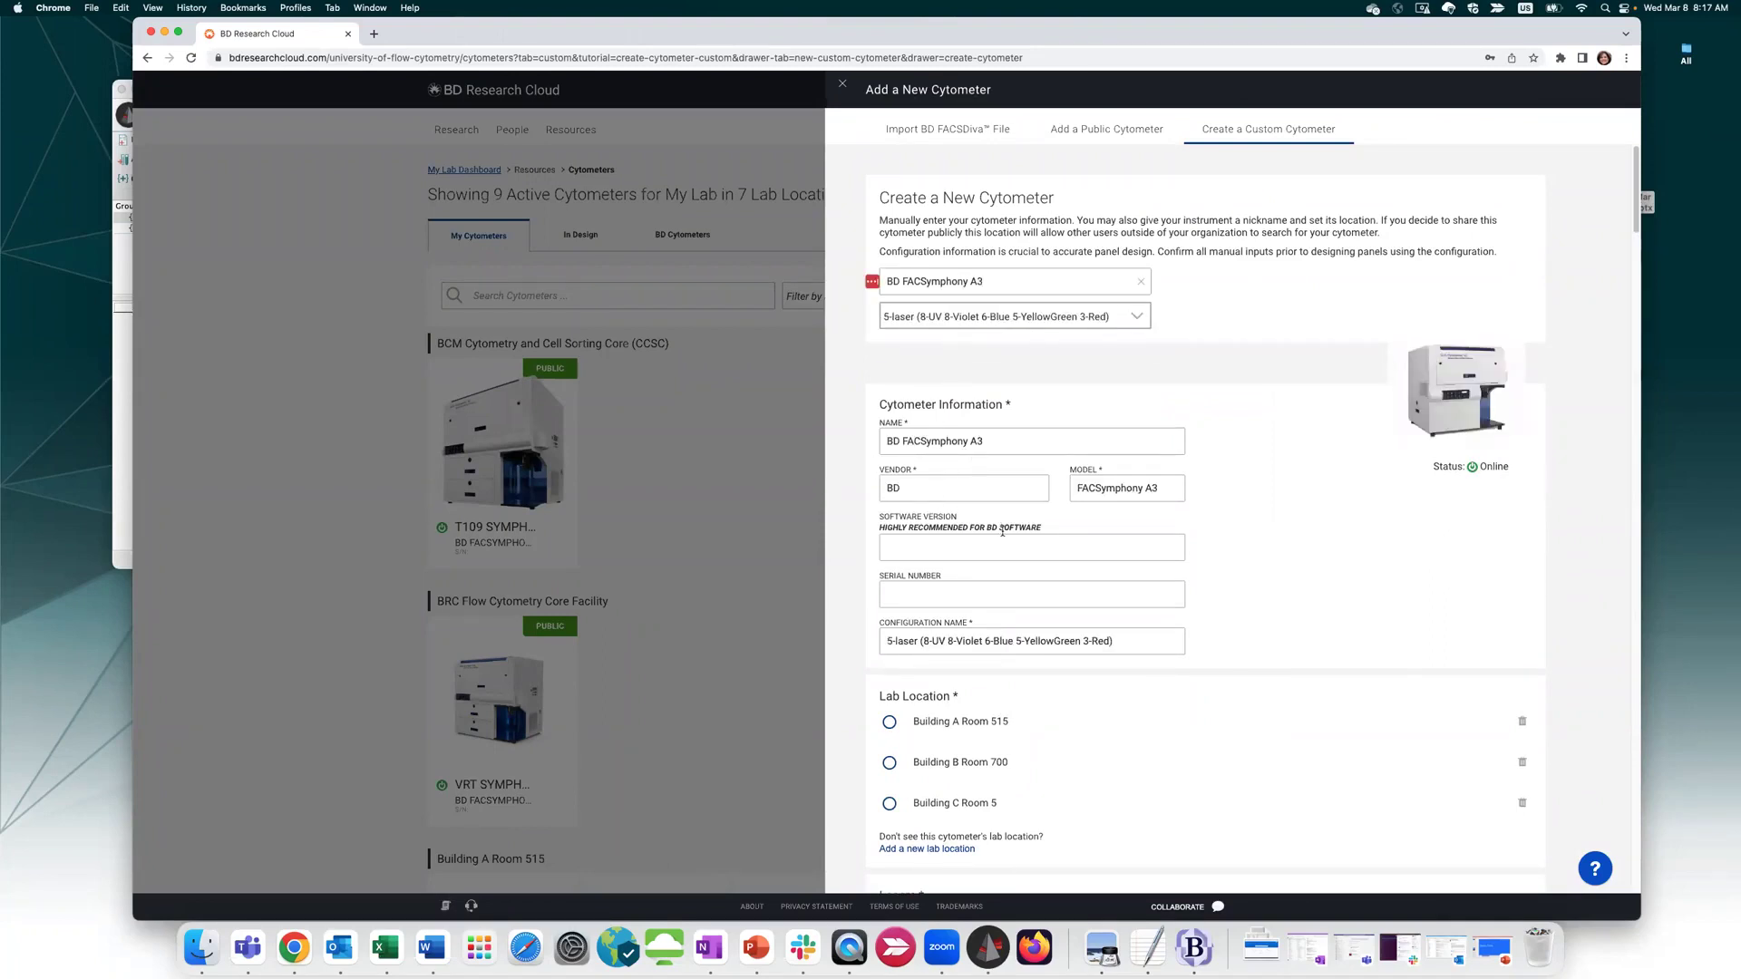
pyautogui.scroll(-4, 1015, 594)
pyautogui.scroll(-3, 1015, 593)
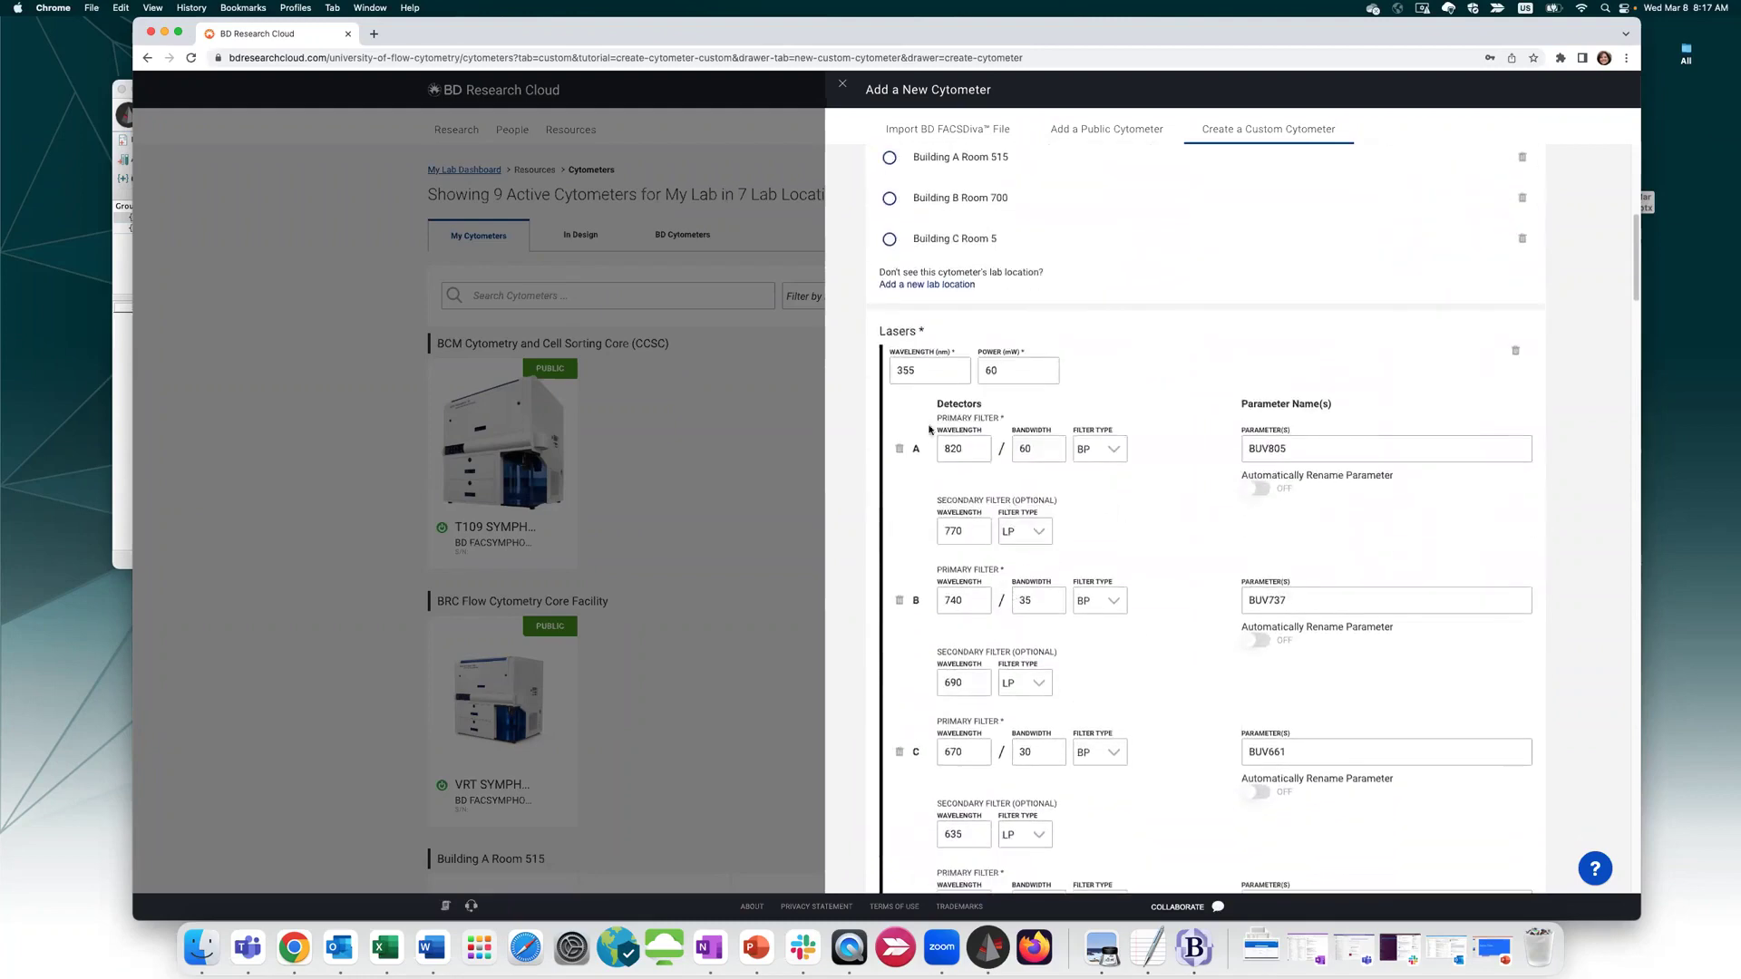
pyautogui.scroll(-5, 929, 410)
pyautogui.scroll(-8, 928, 410)
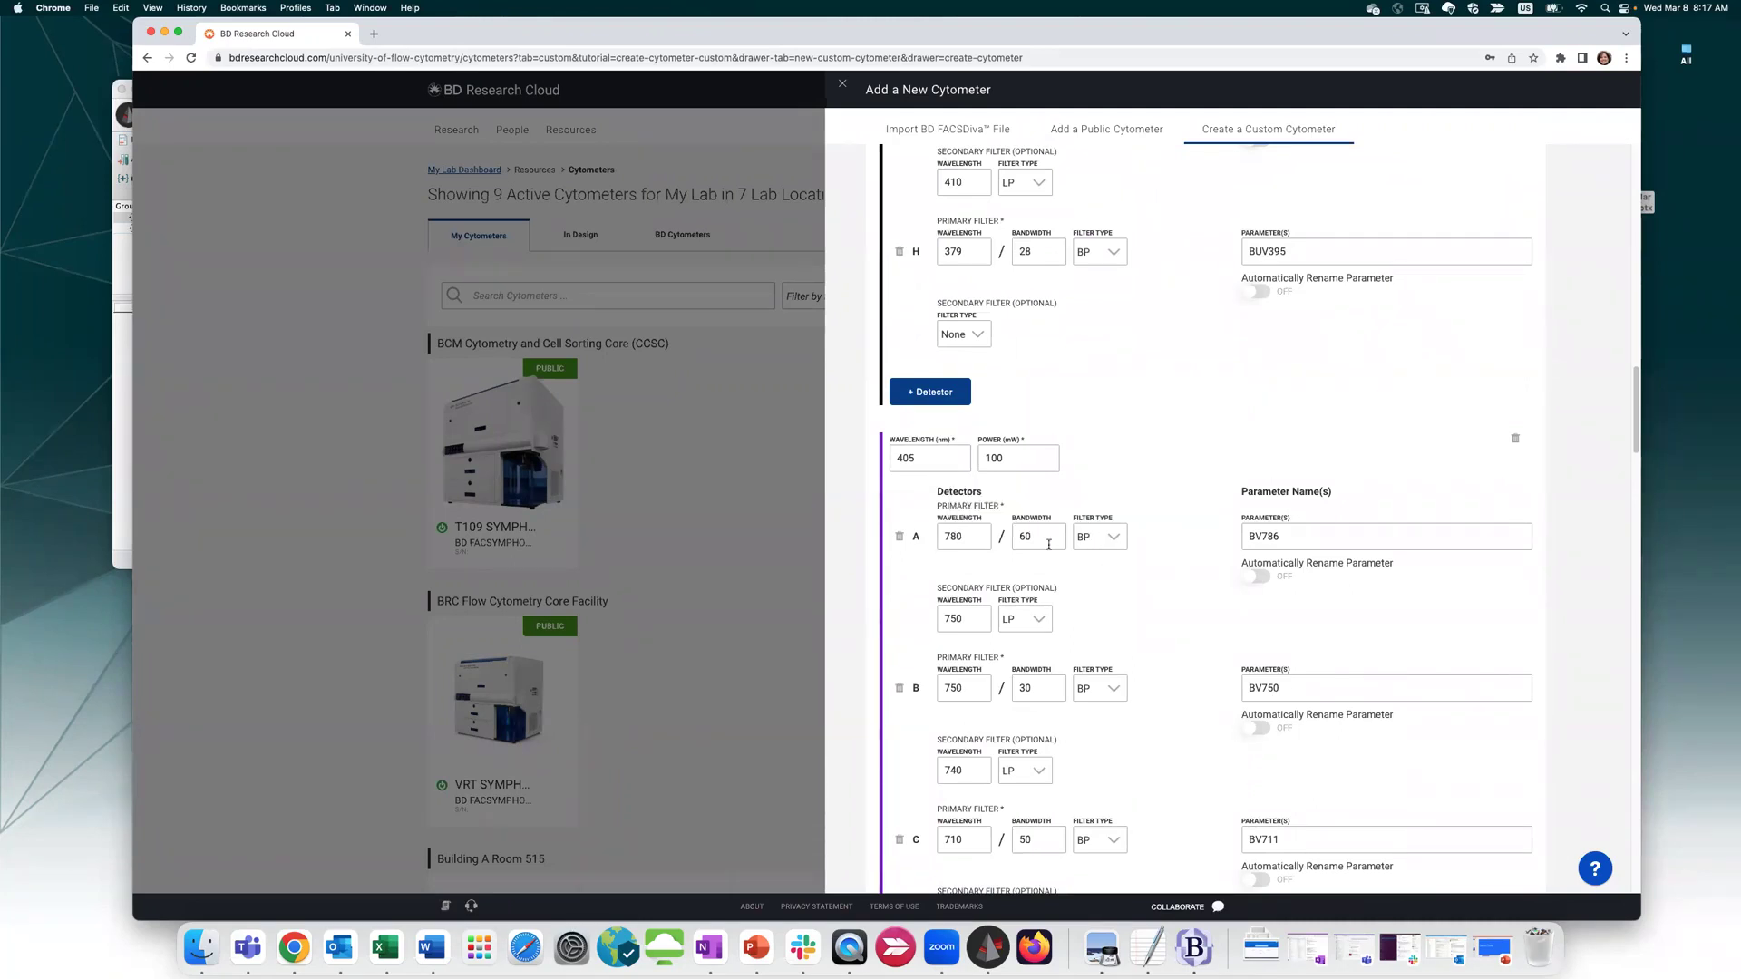
pyautogui.moveTo(1050, 543); pyautogui.dragTo(949, 535)
pyautogui.scroll(15, 989, 538)
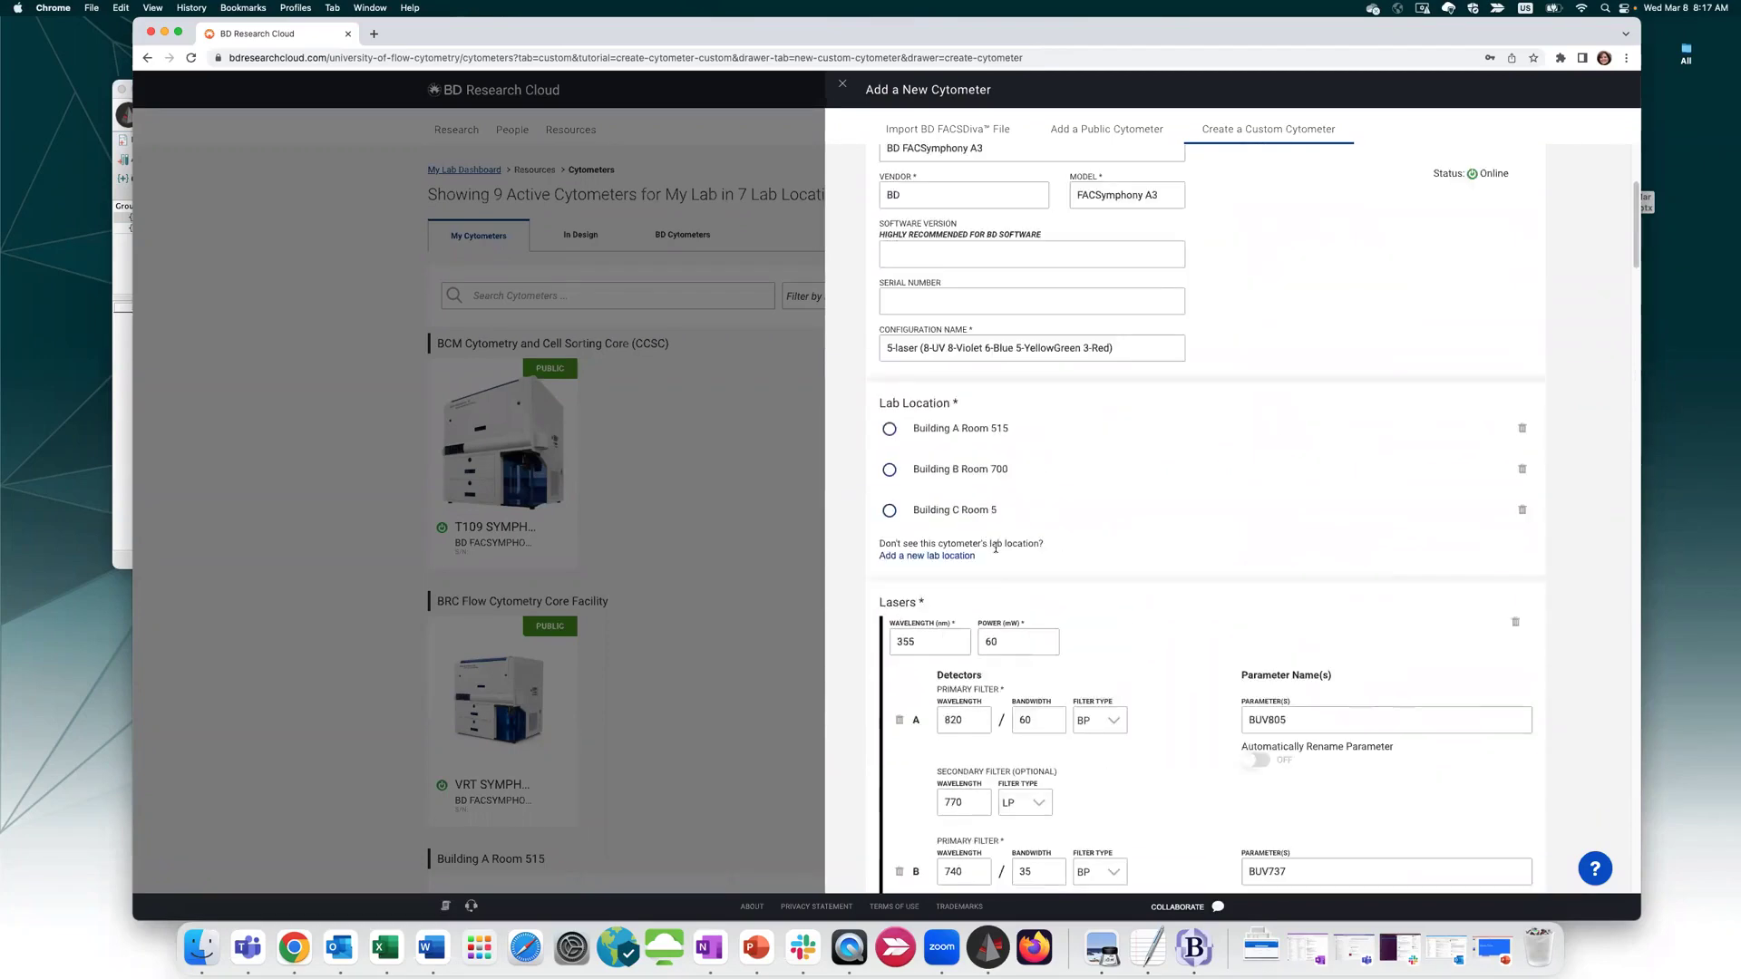
pyautogui.scroll(5, 995, 548)
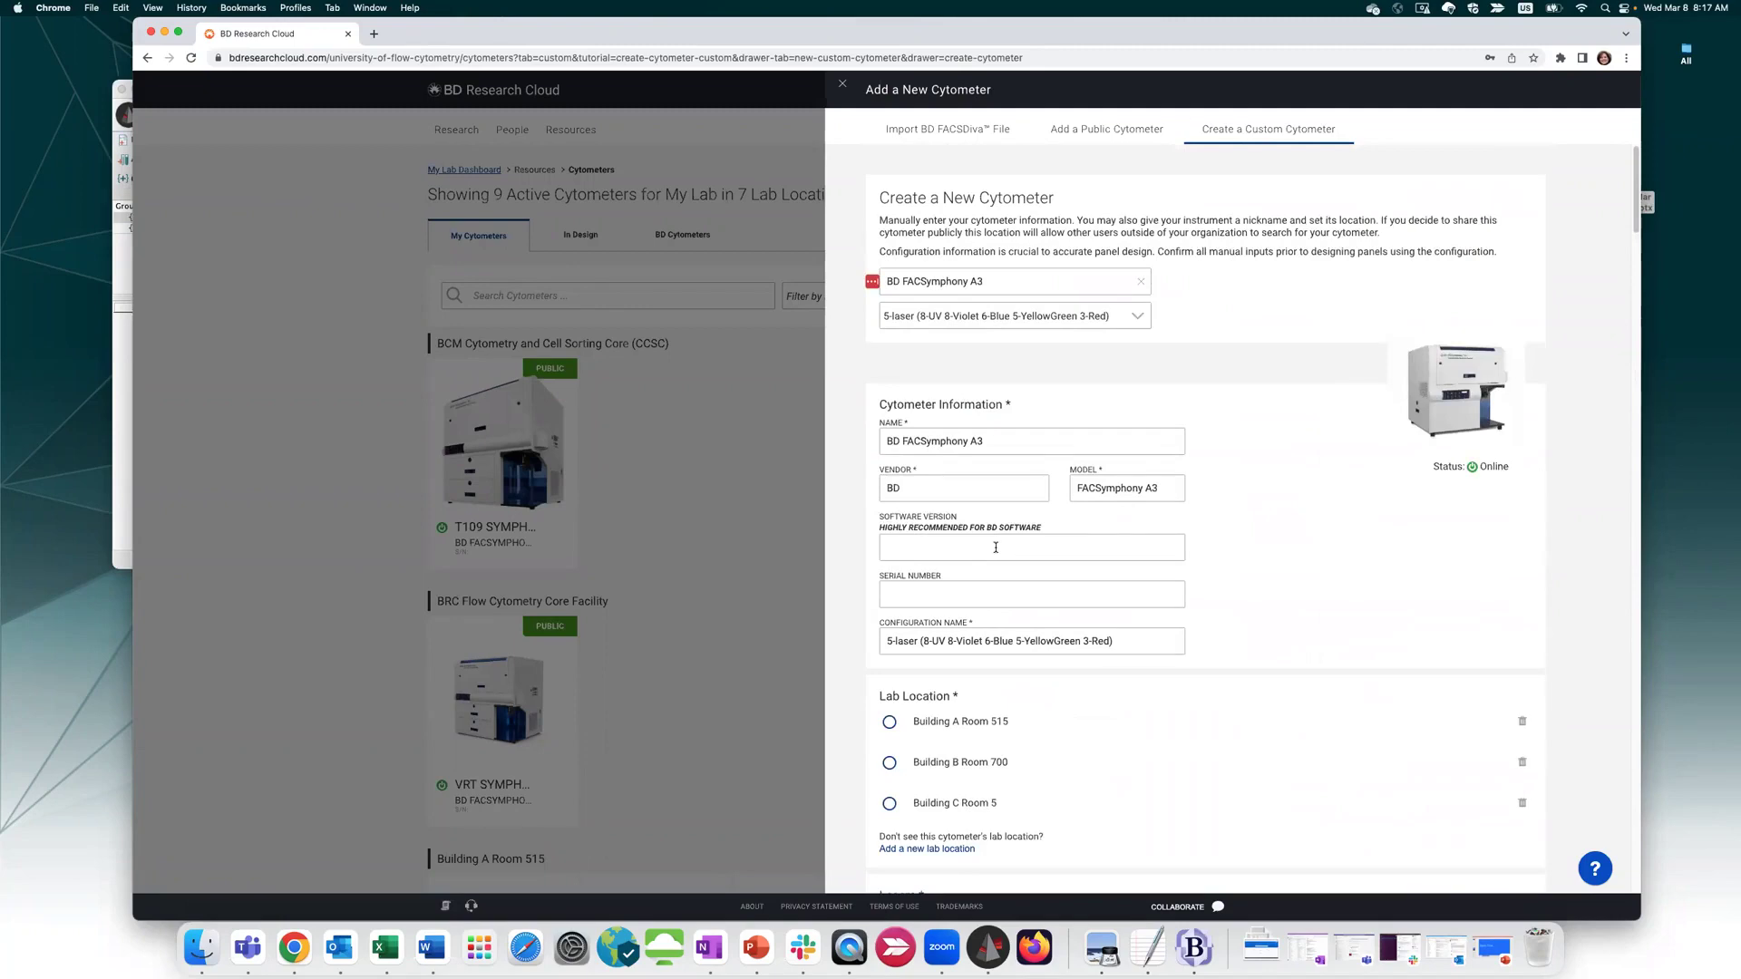
pyautogui.scroll(-5, 1034, 711)
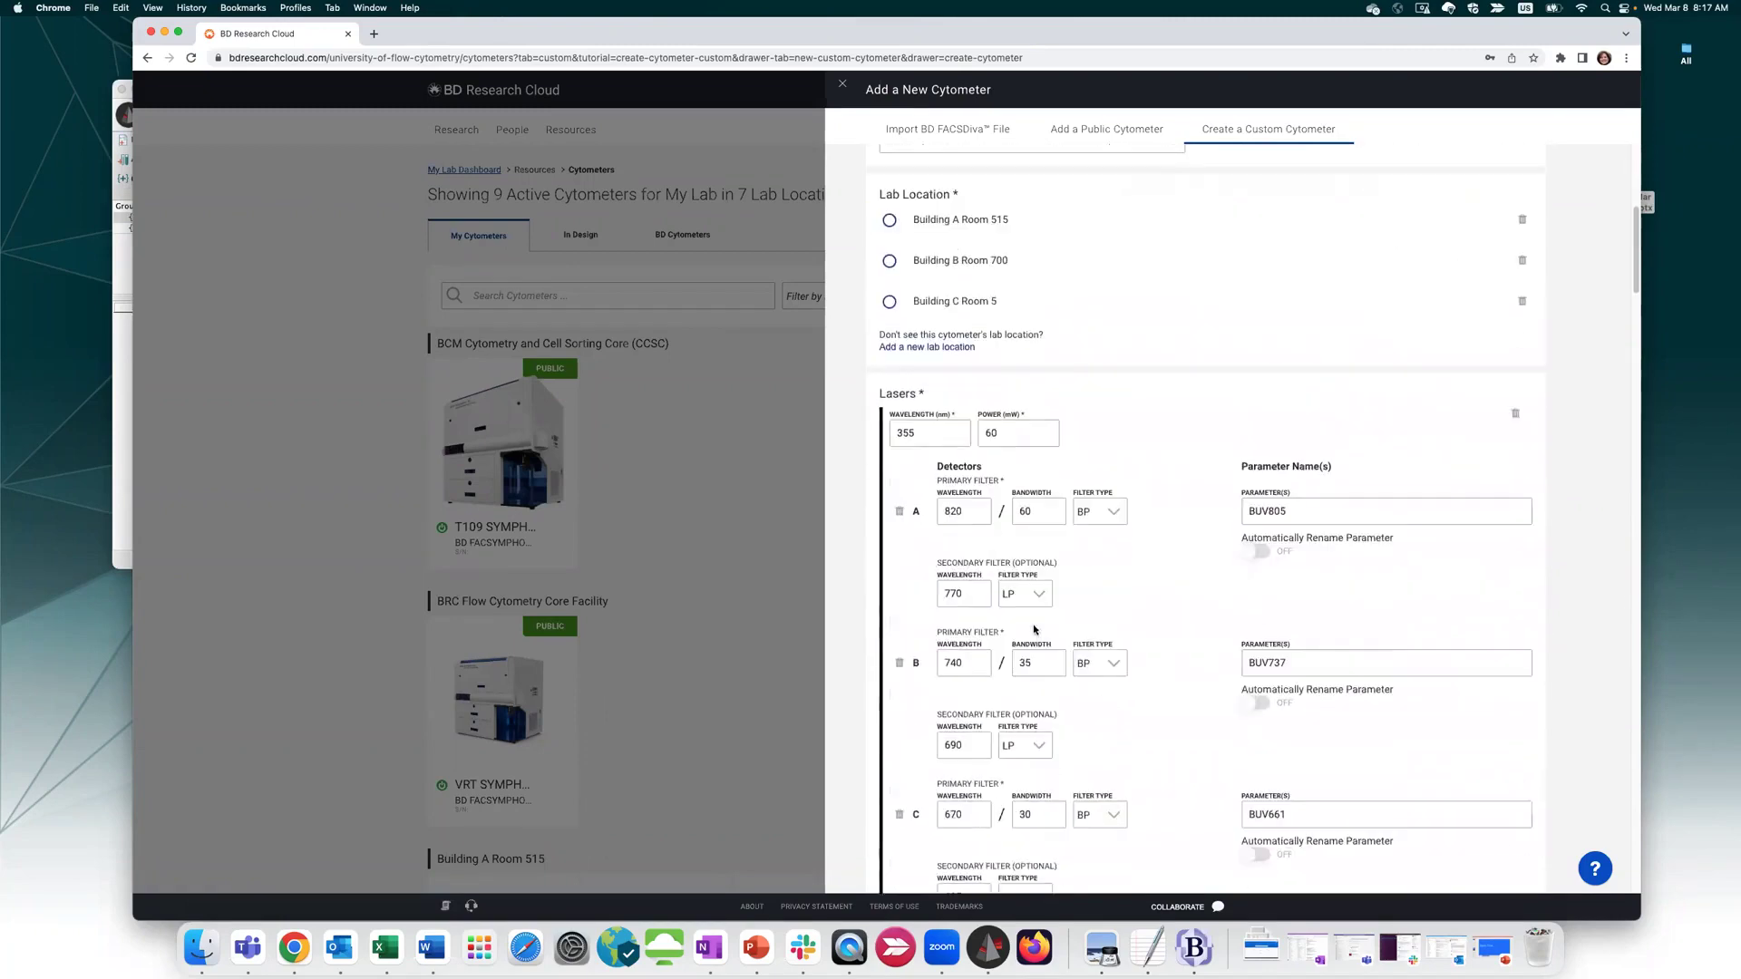
pyautogui.scroll(2, 882, 537)
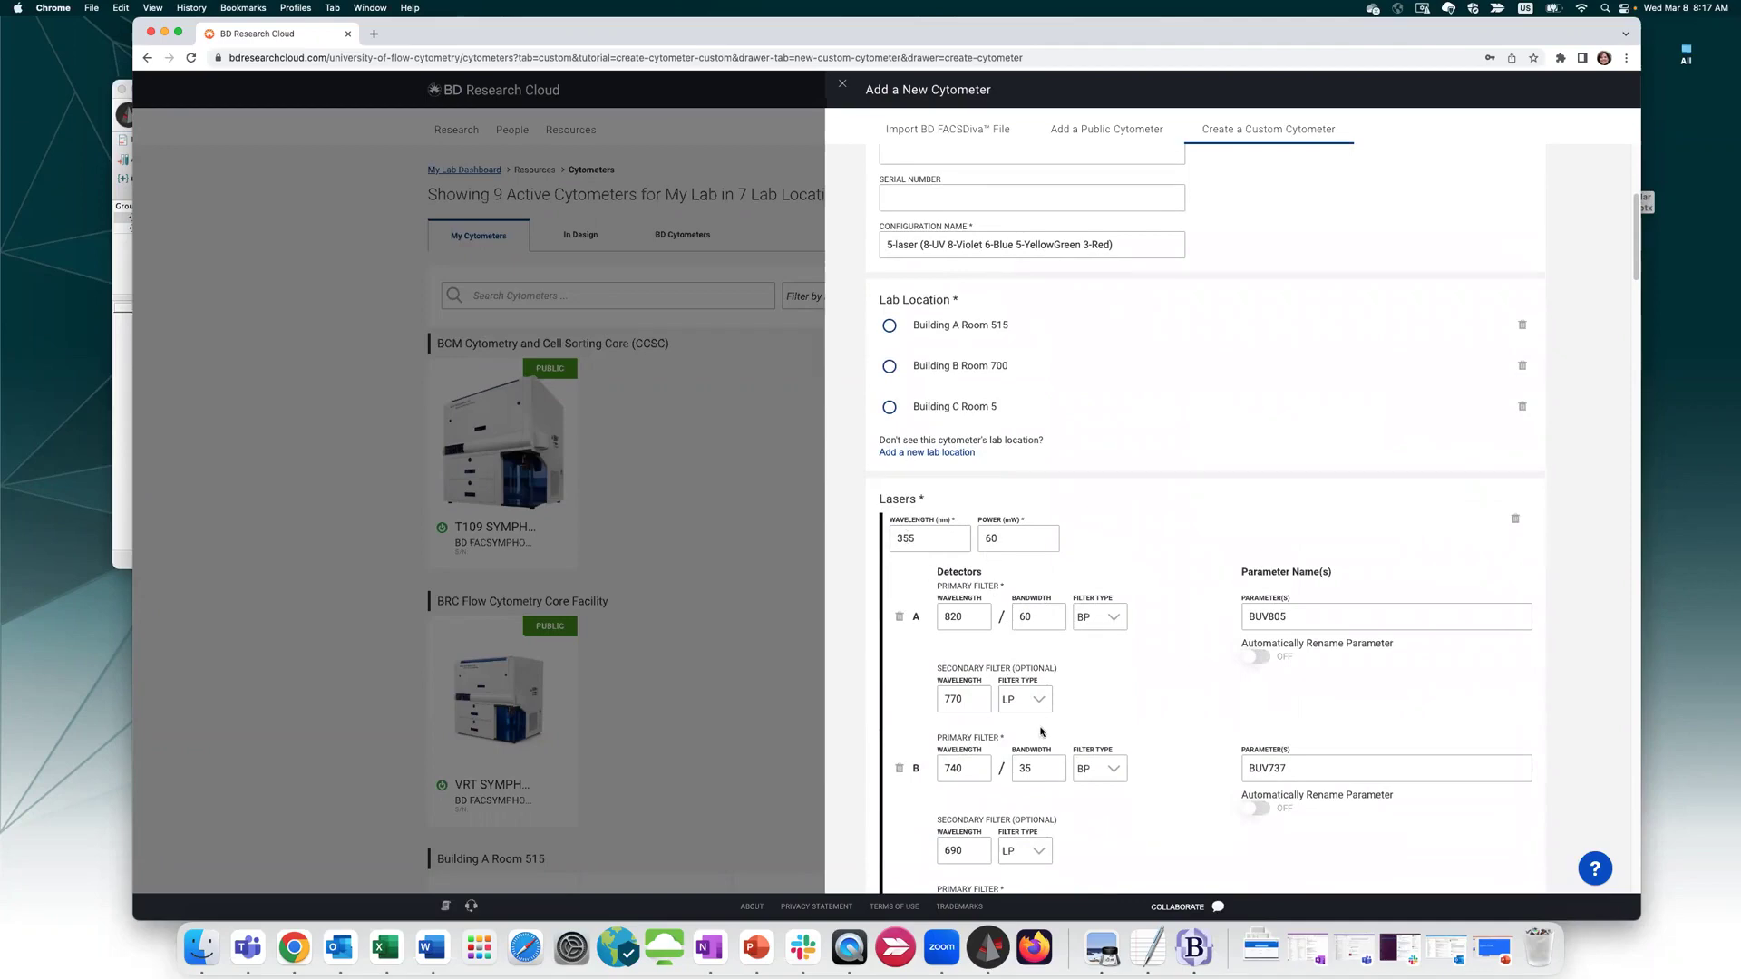
pyautogui.scroll(-14, 1042, 726)
pyautogui.scroll(-1, 1052, 718)
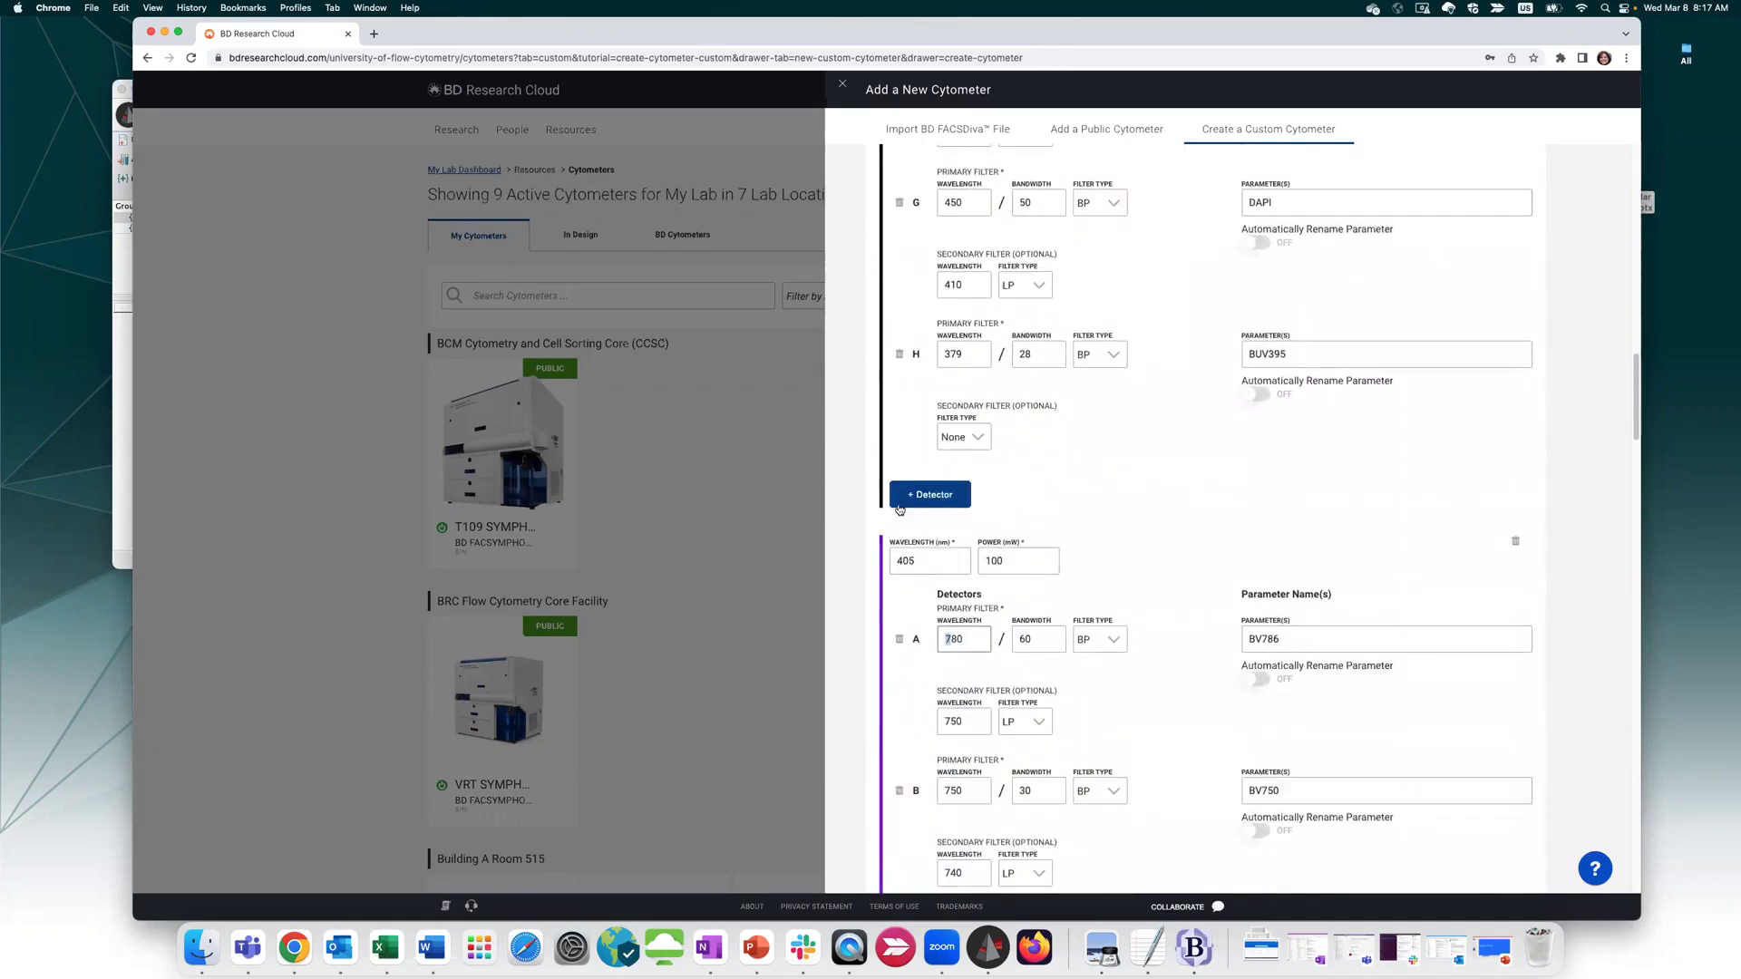
pyautogui.scroll(-10, 1027, 504)
pyautogui.scroll(-15, 1027, 504)
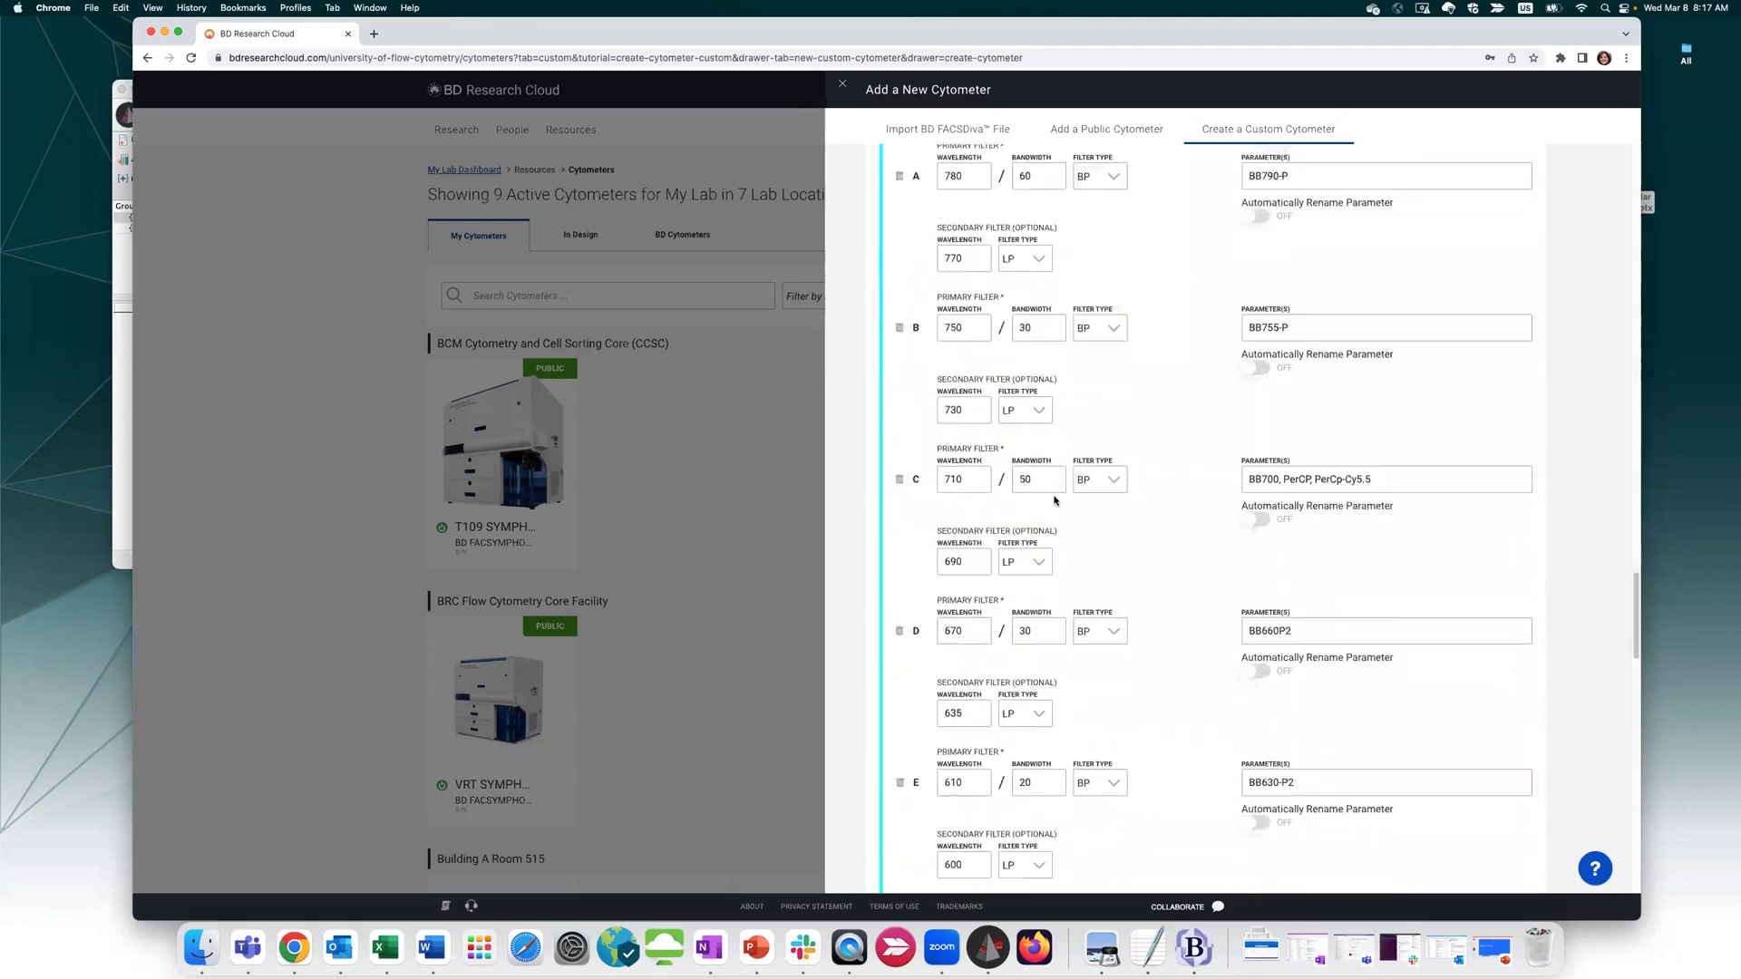
pyautogui.scroll(-8, 1162, 525)
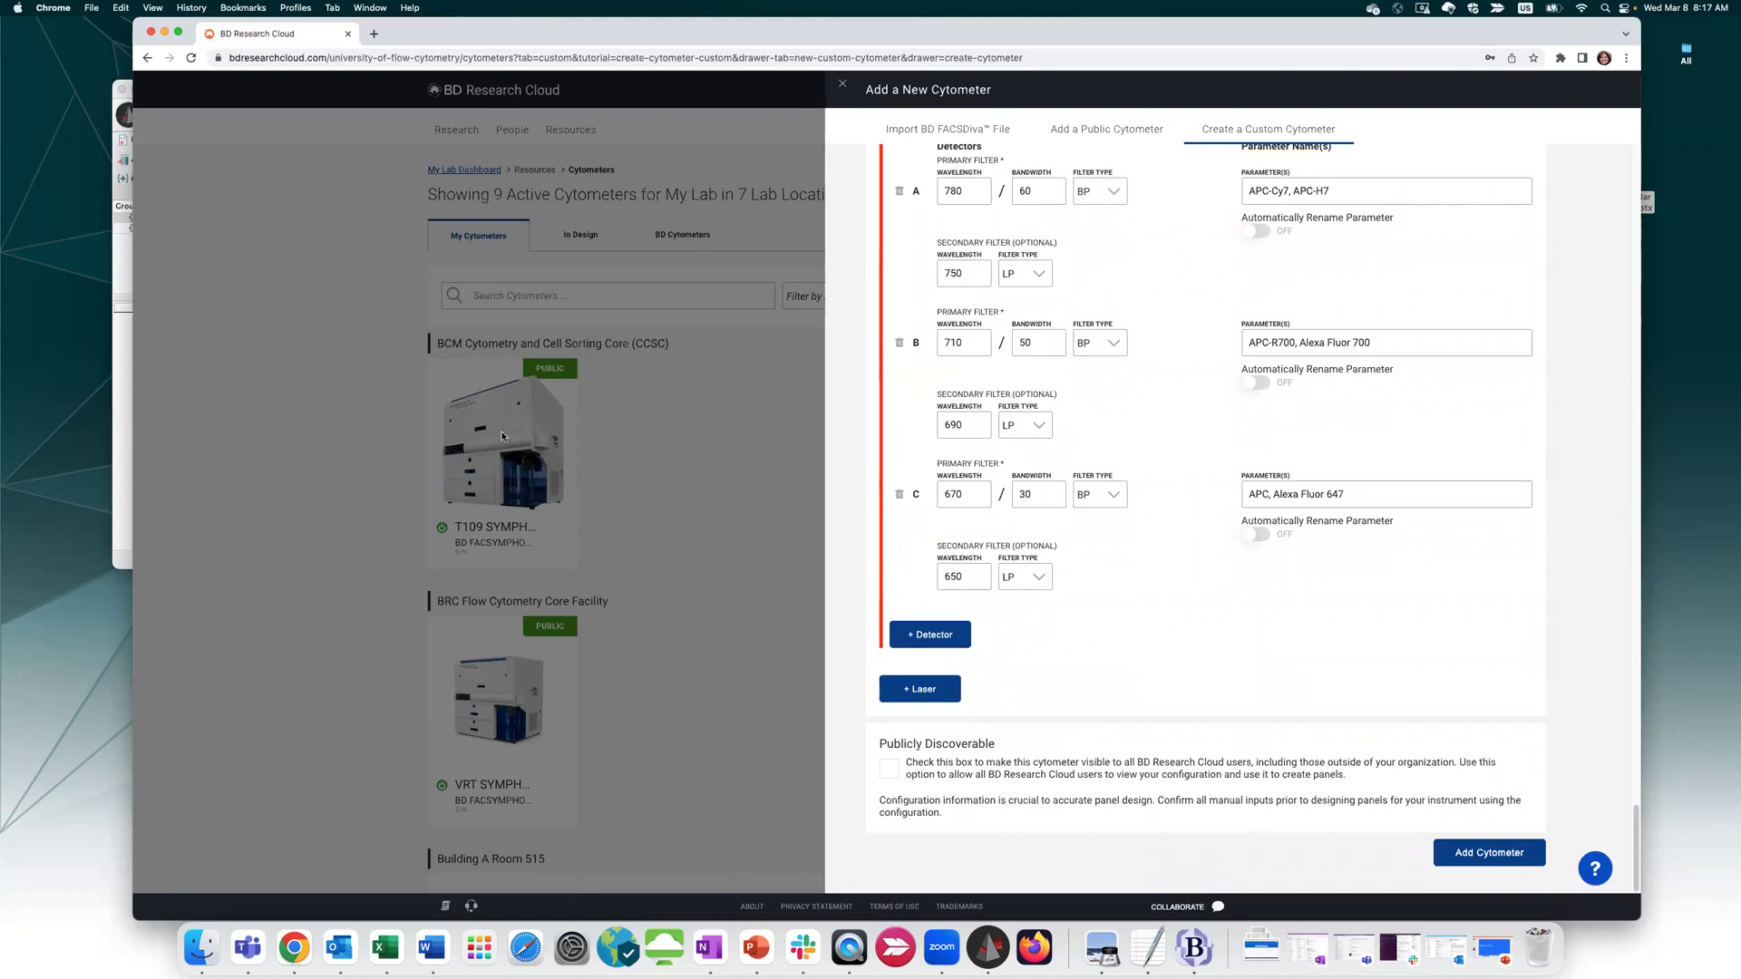
# Close the cytometer form, go to Resources > Populations and expand B cells CD19+ (CD3, CD19)
pyautogui.click(842, 88)
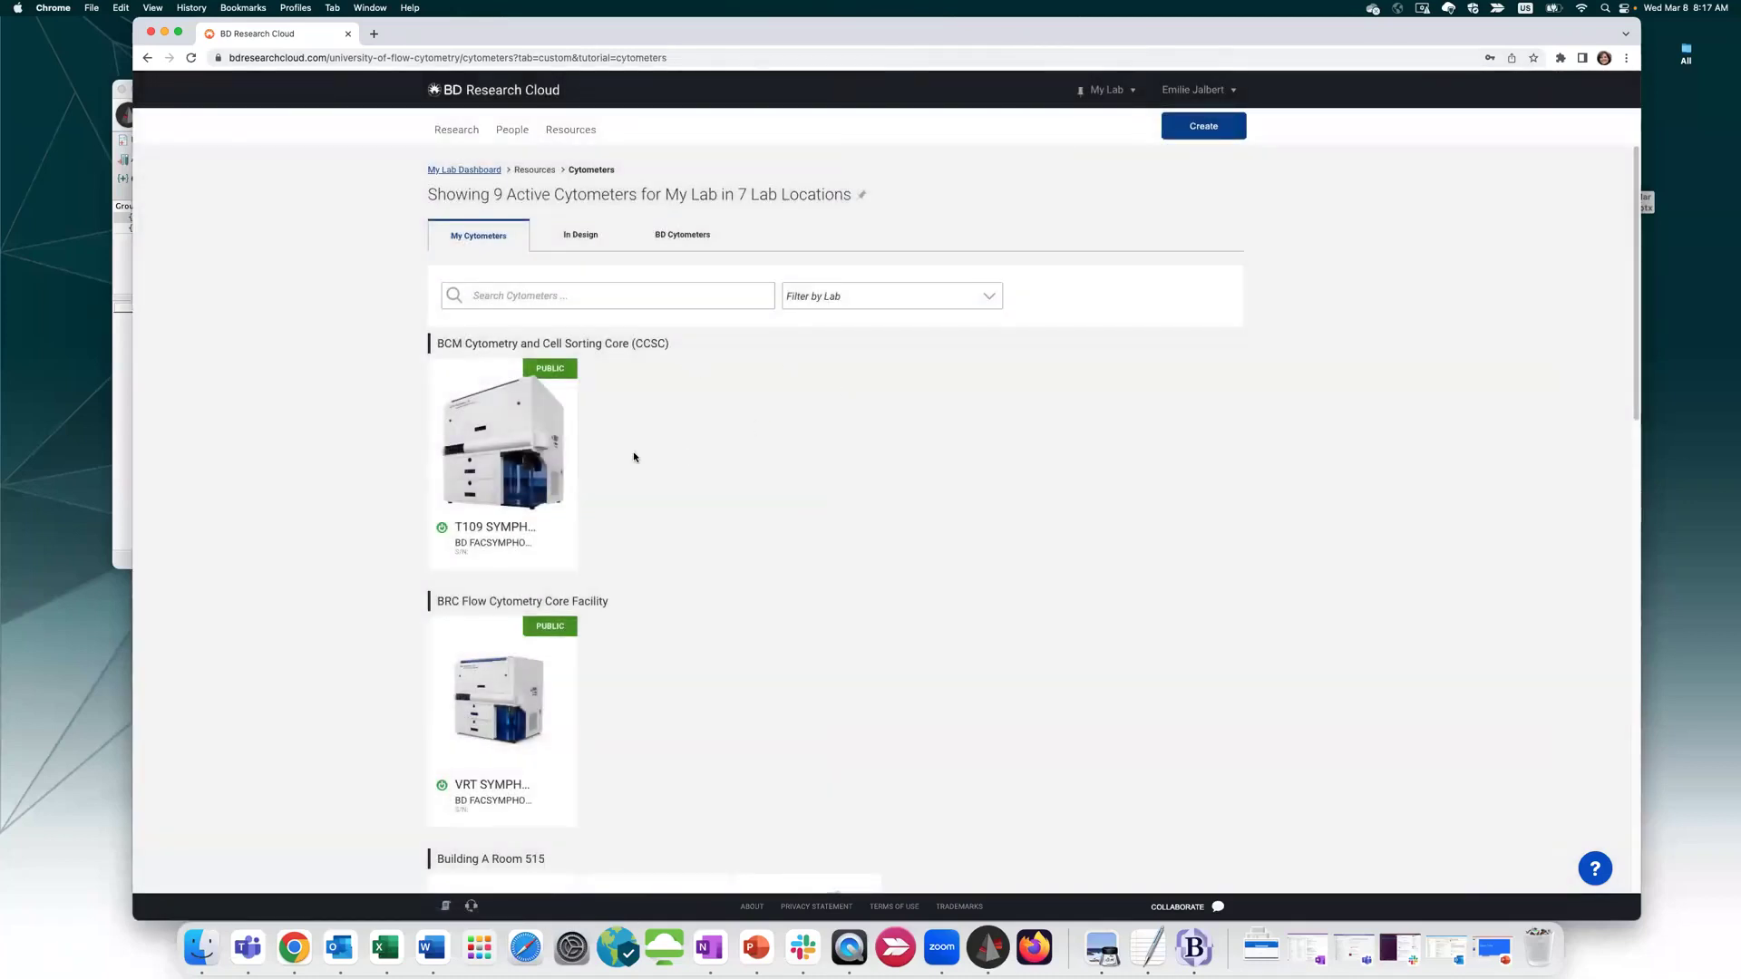
pyautogui.click(572, 136)
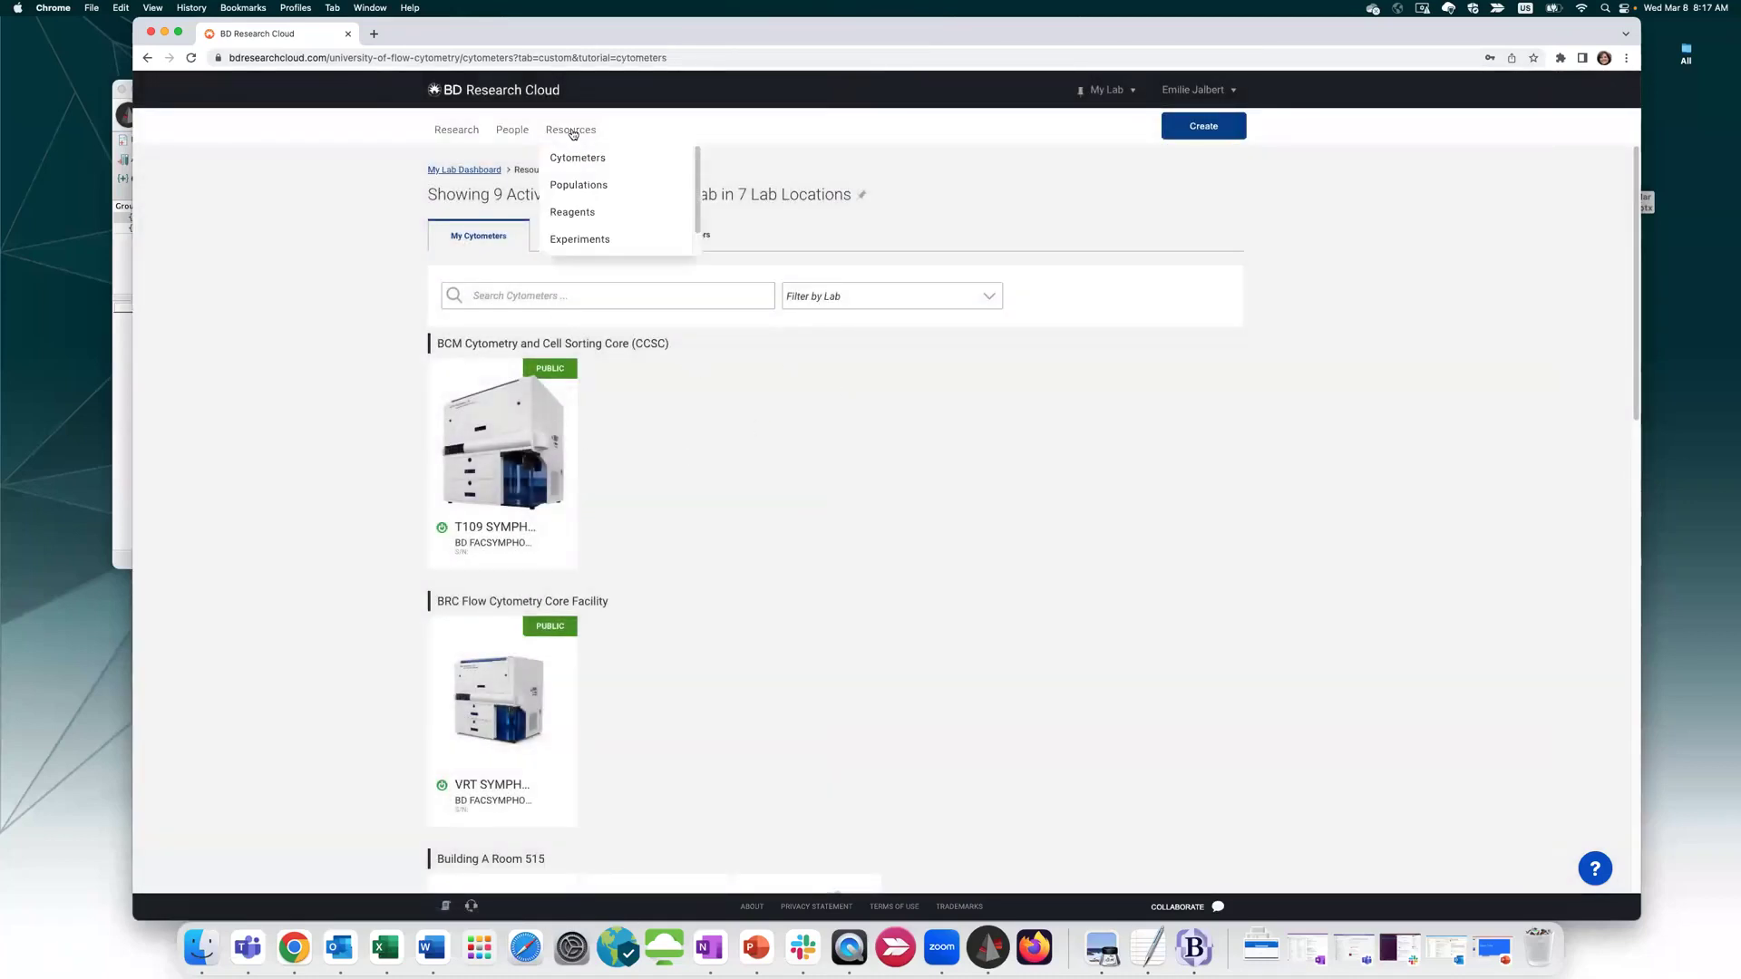
pyautogui.click(579, 186)
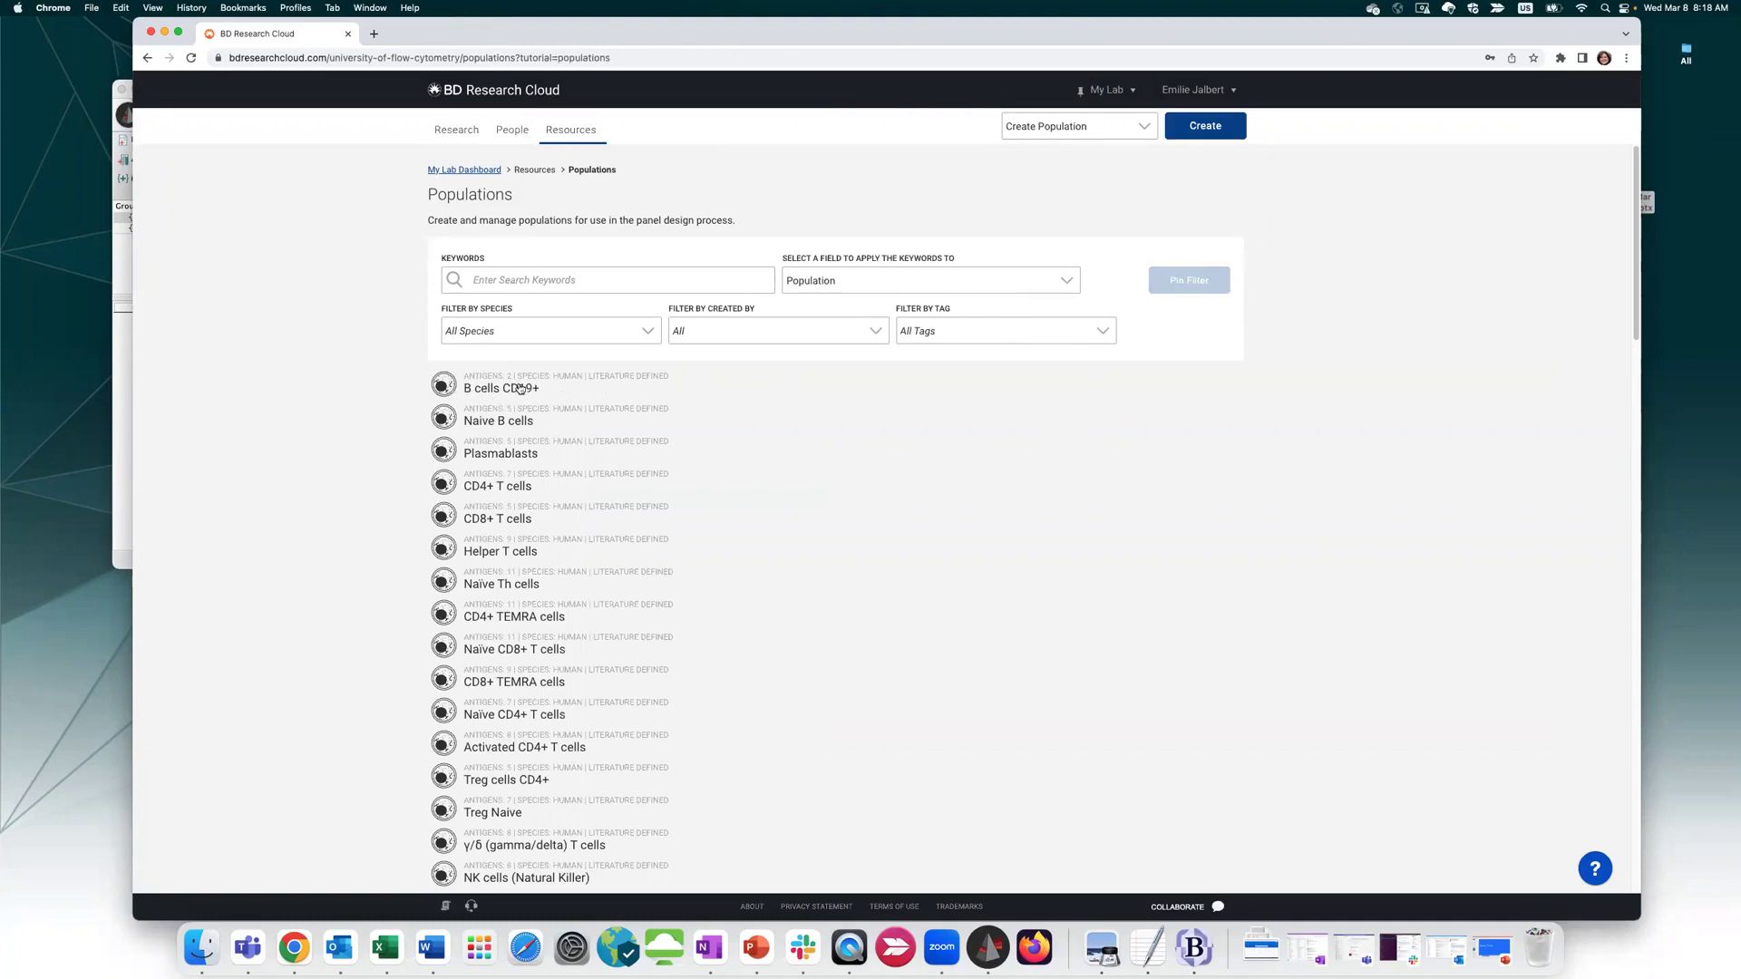
pyautogui.click(445, 384)
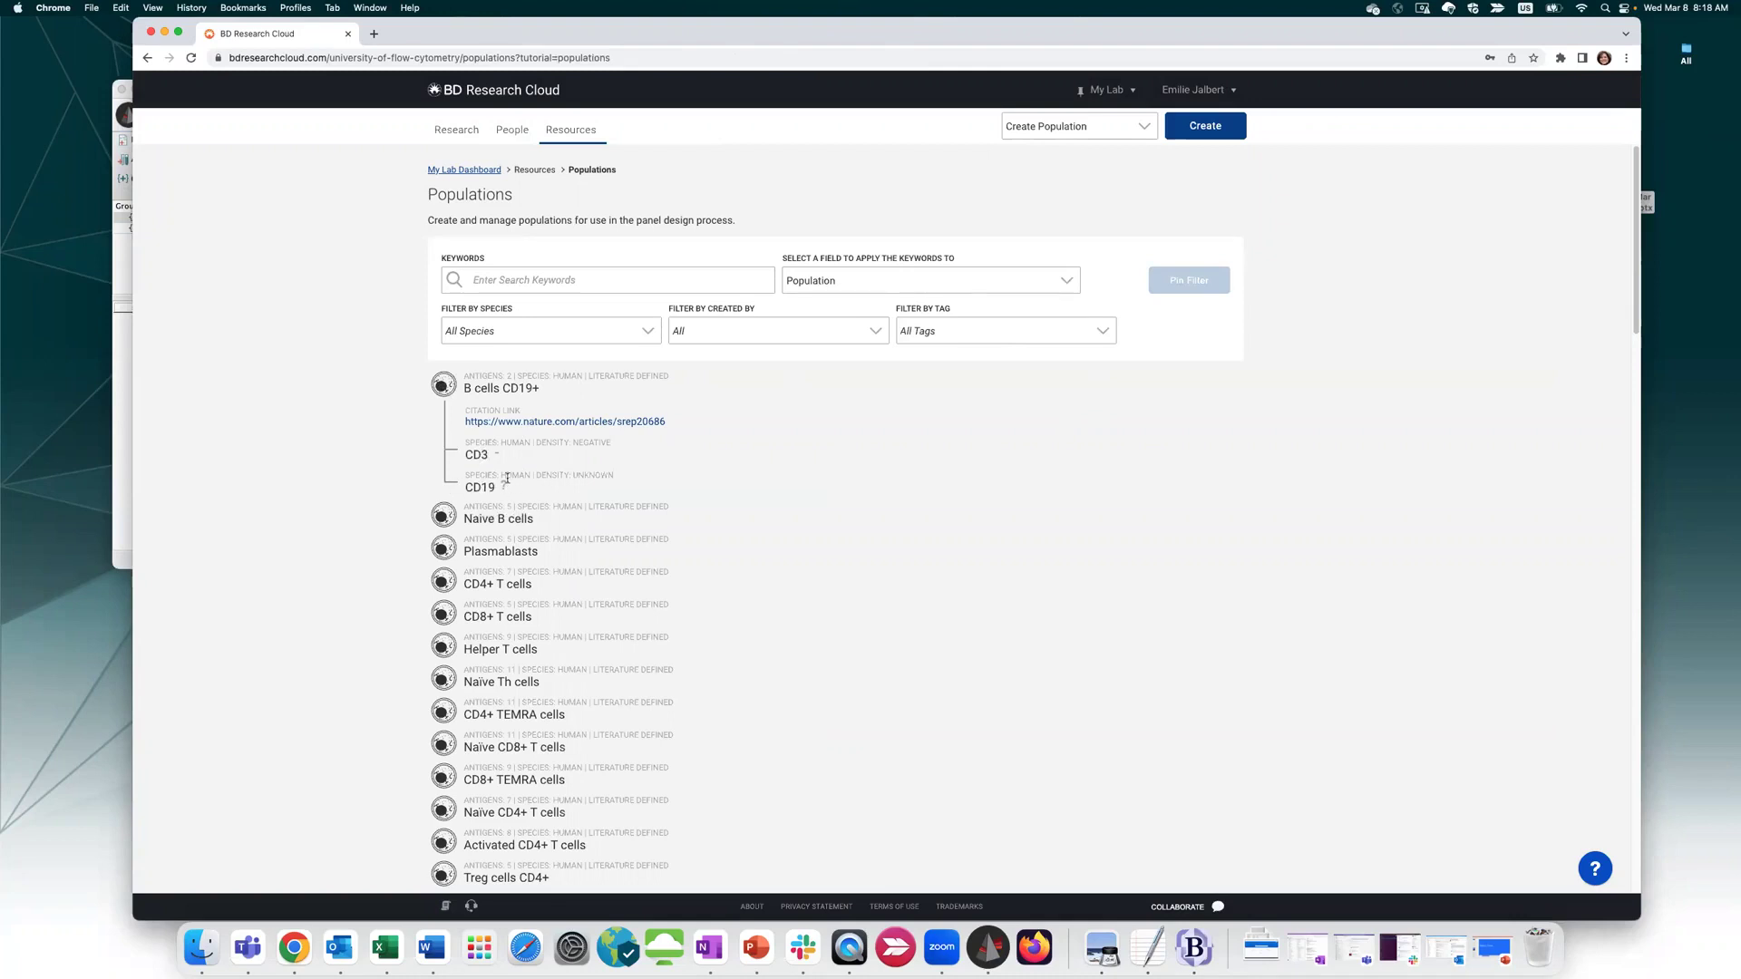
pyautogui.moveTo(505, 486)
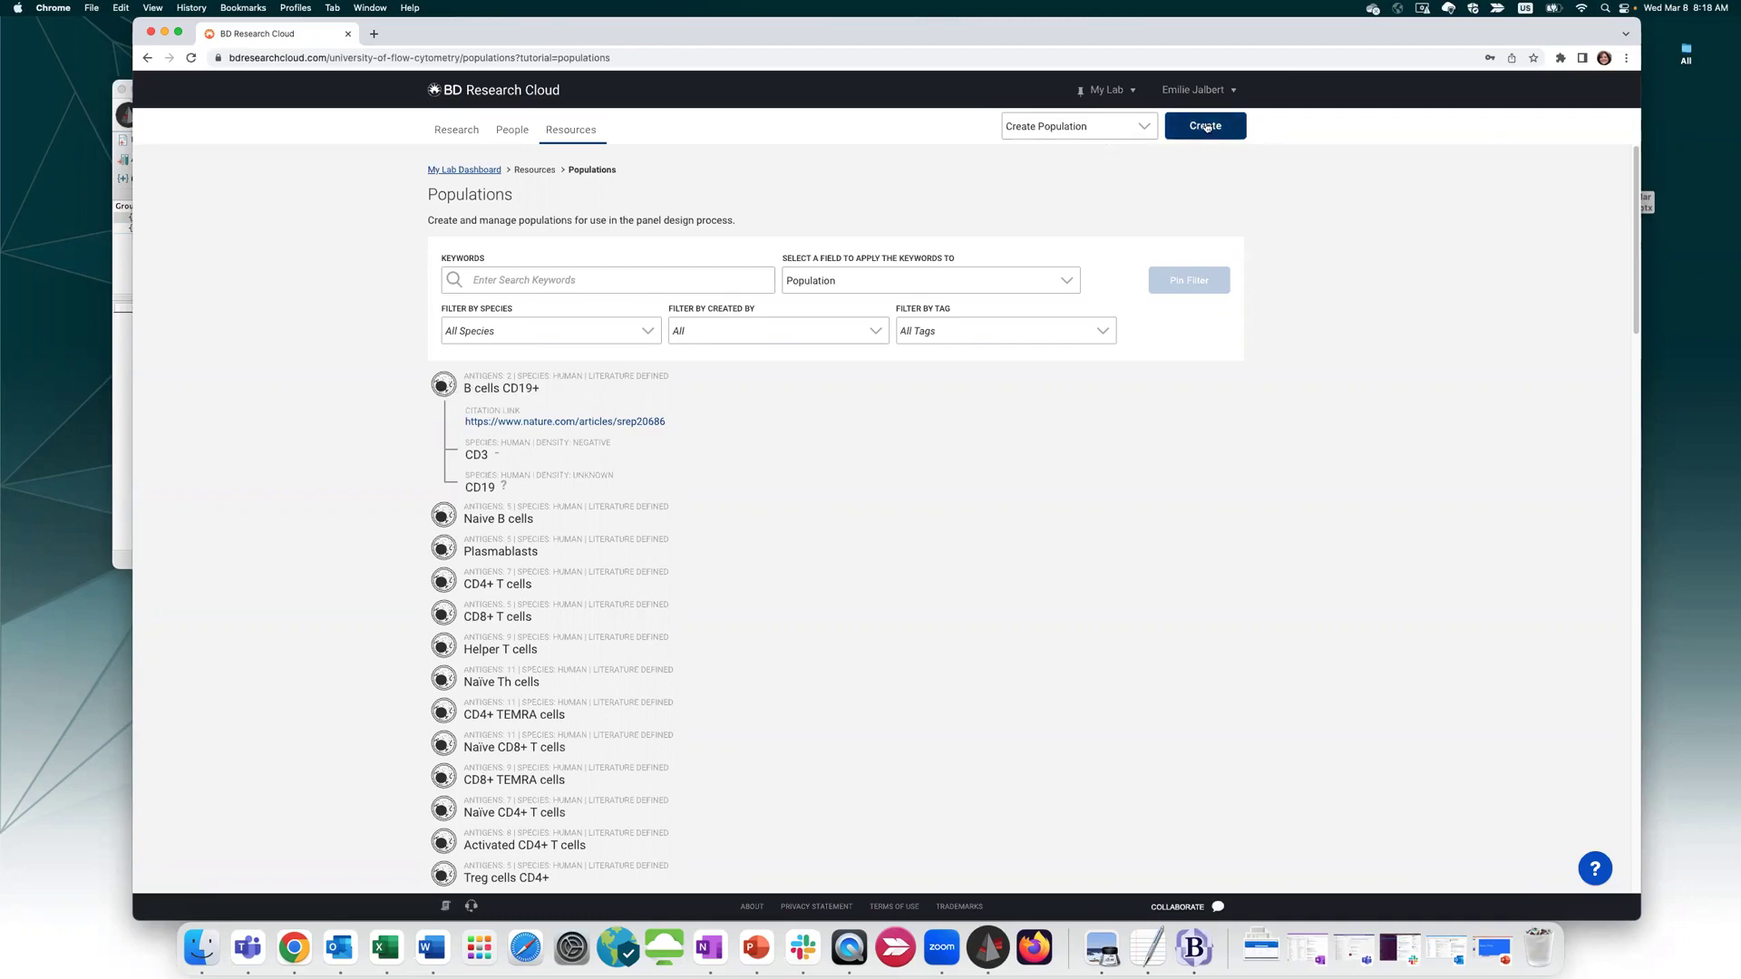
# Start a new population form, then discard it unsaved
pyautogui.click(1206, 127)
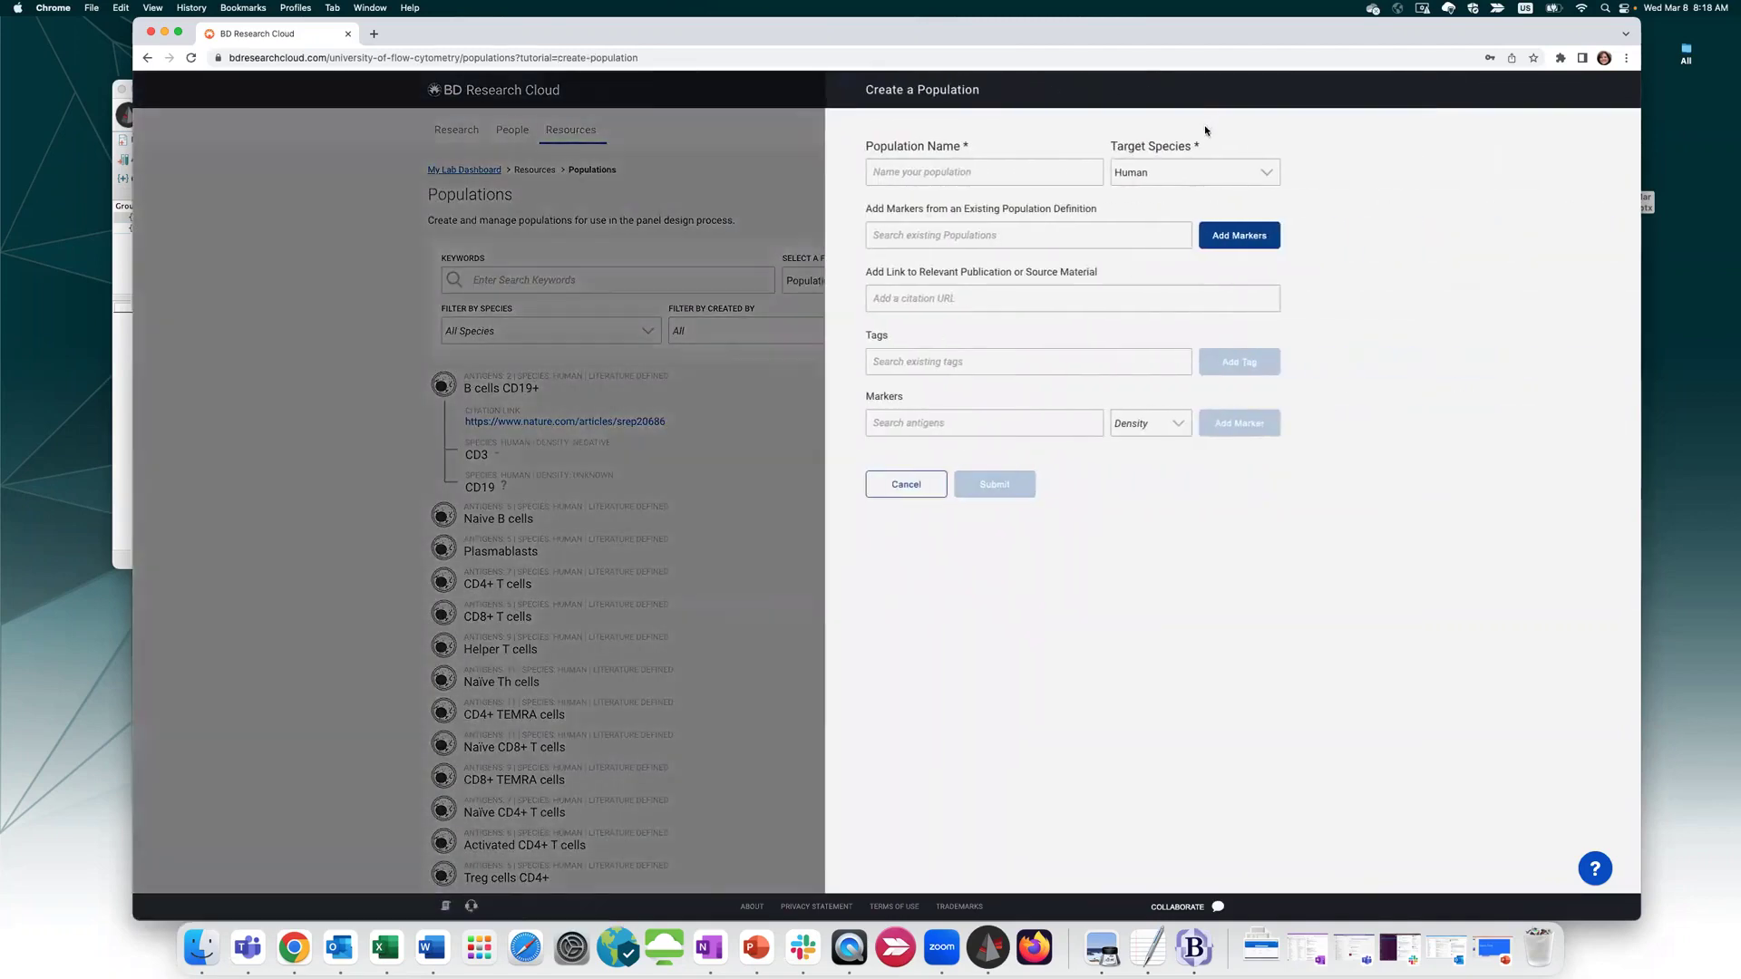
pyautogui.click(961, 177)
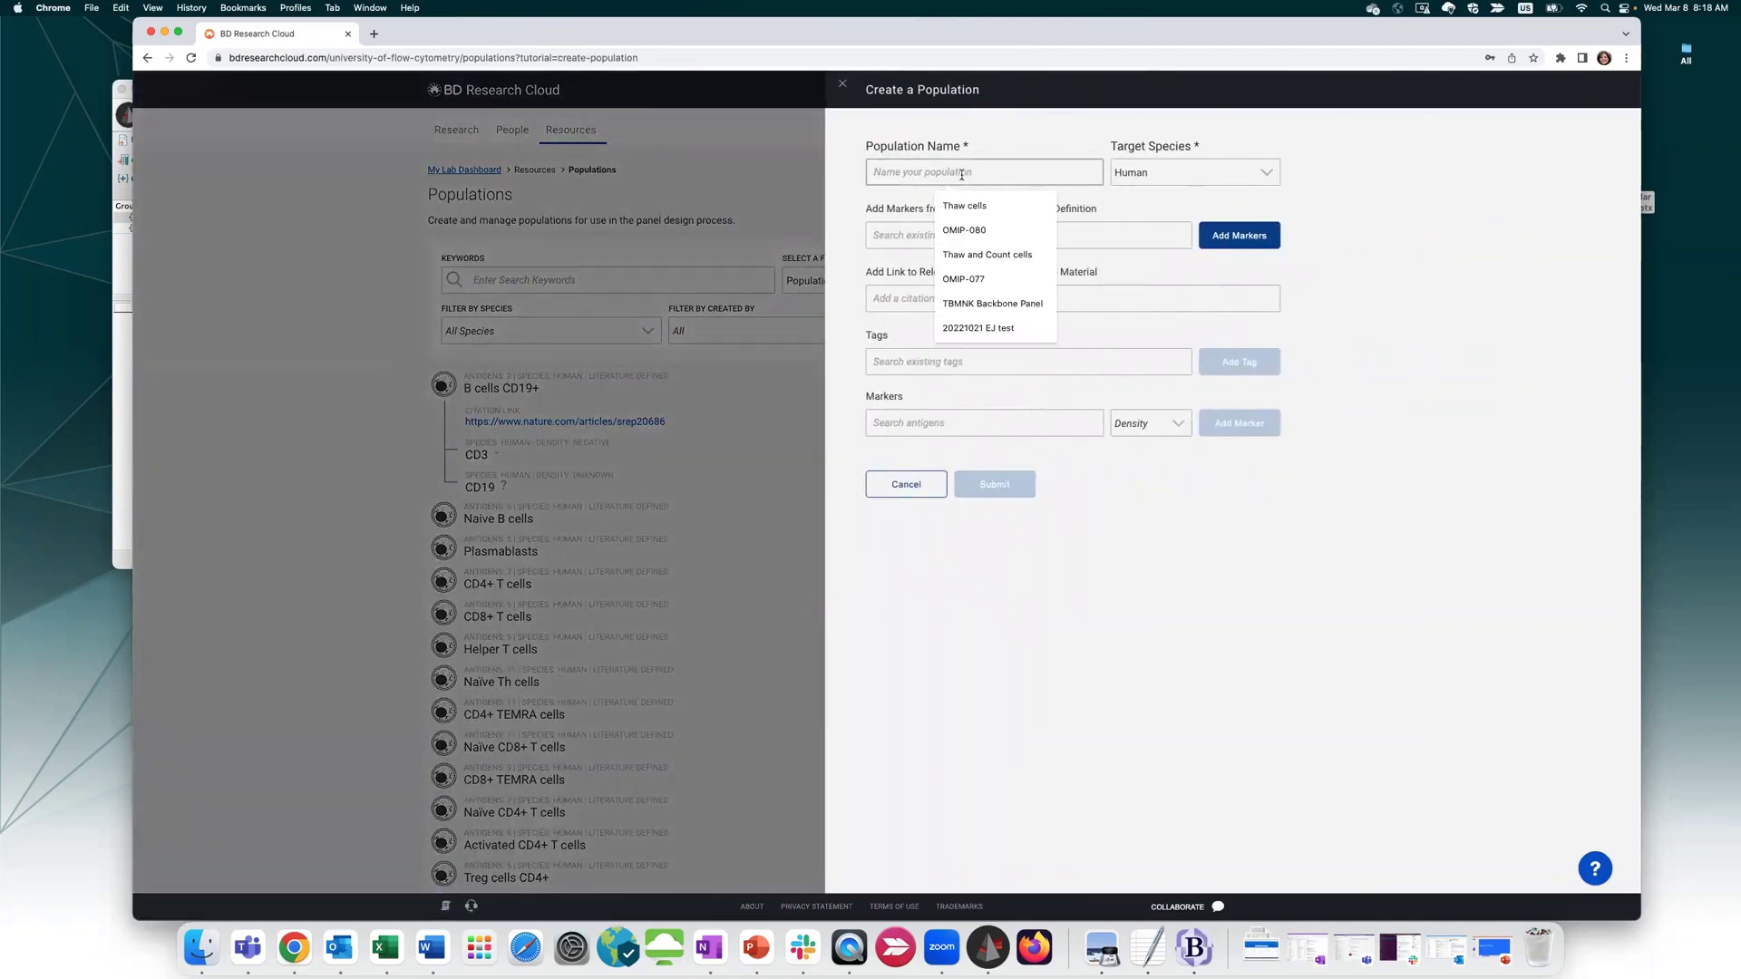
pyautogui.click(847, 92)
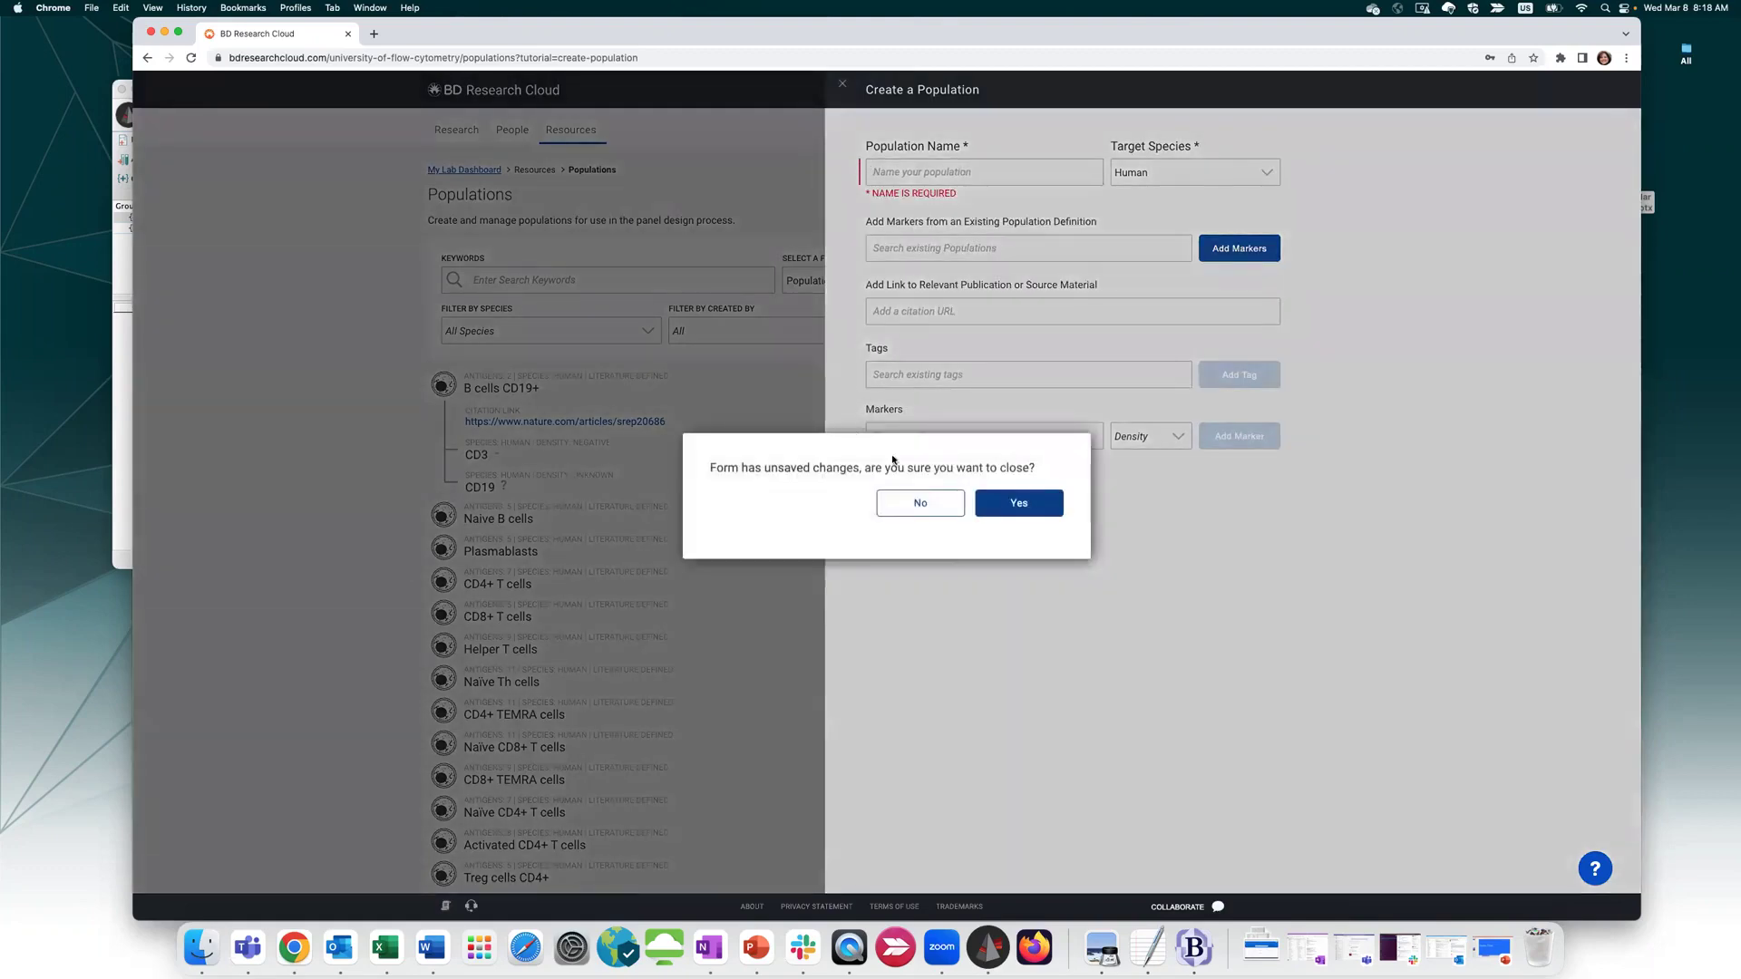
pyautogui.click(1017, 494)
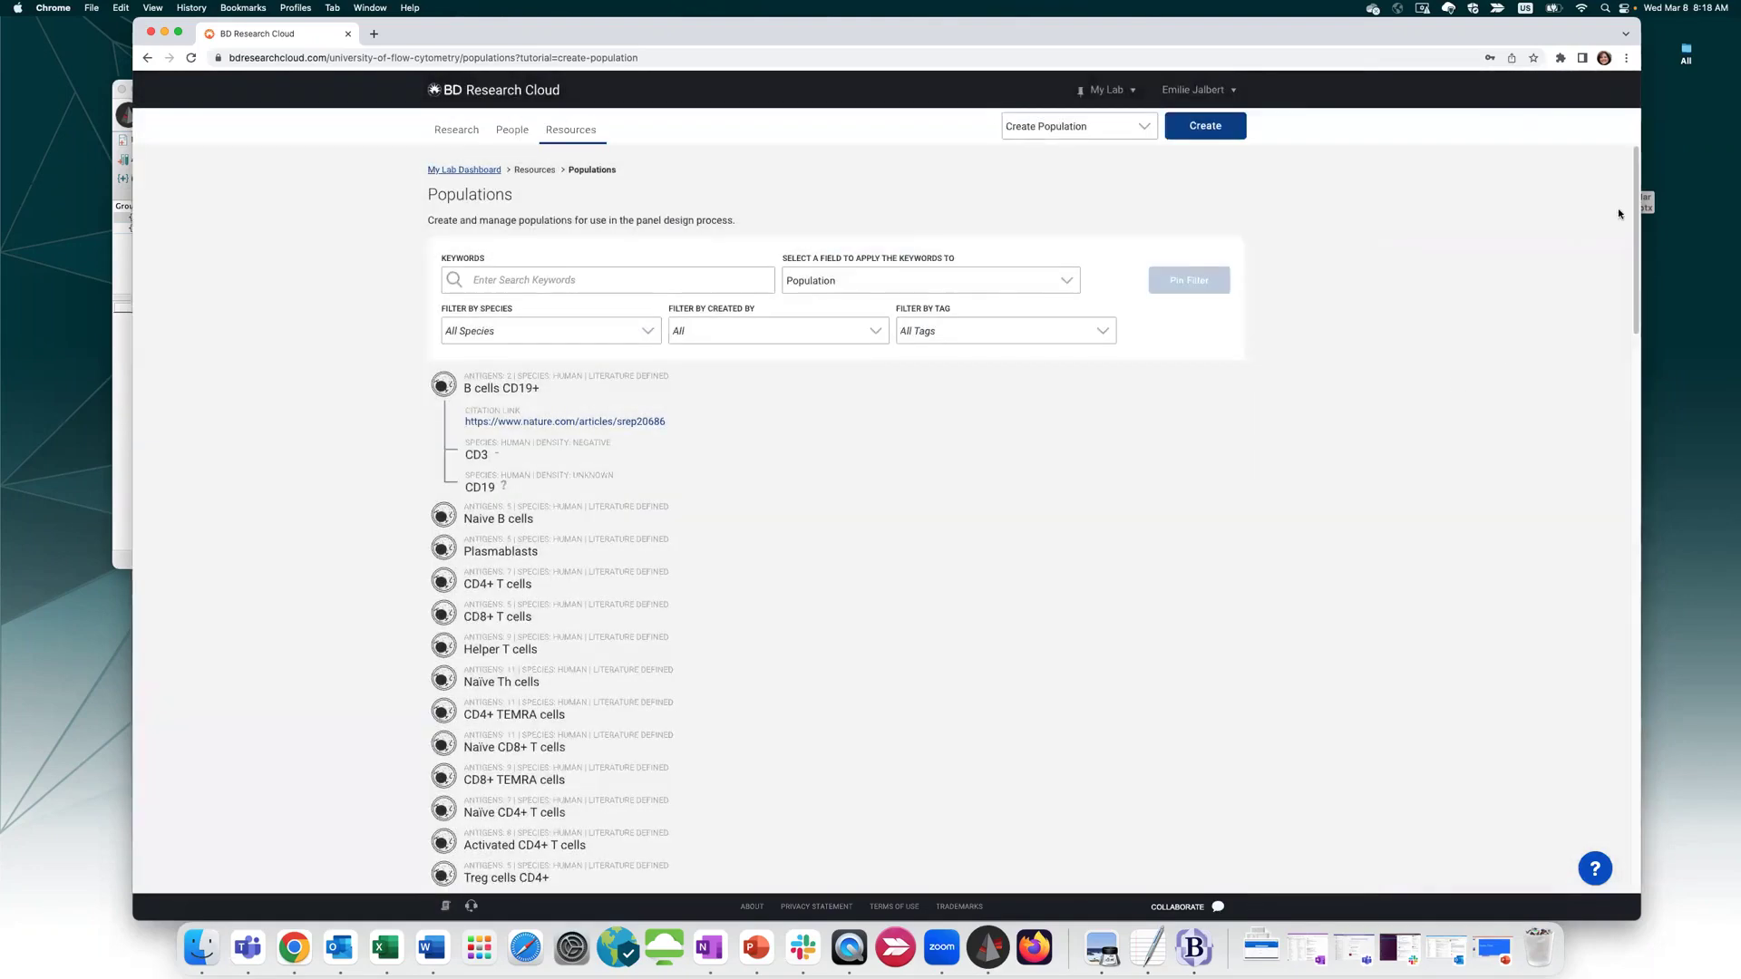
pyautogui.moveTo(1636, 214); pyautogui.dragTo(1692, 905)
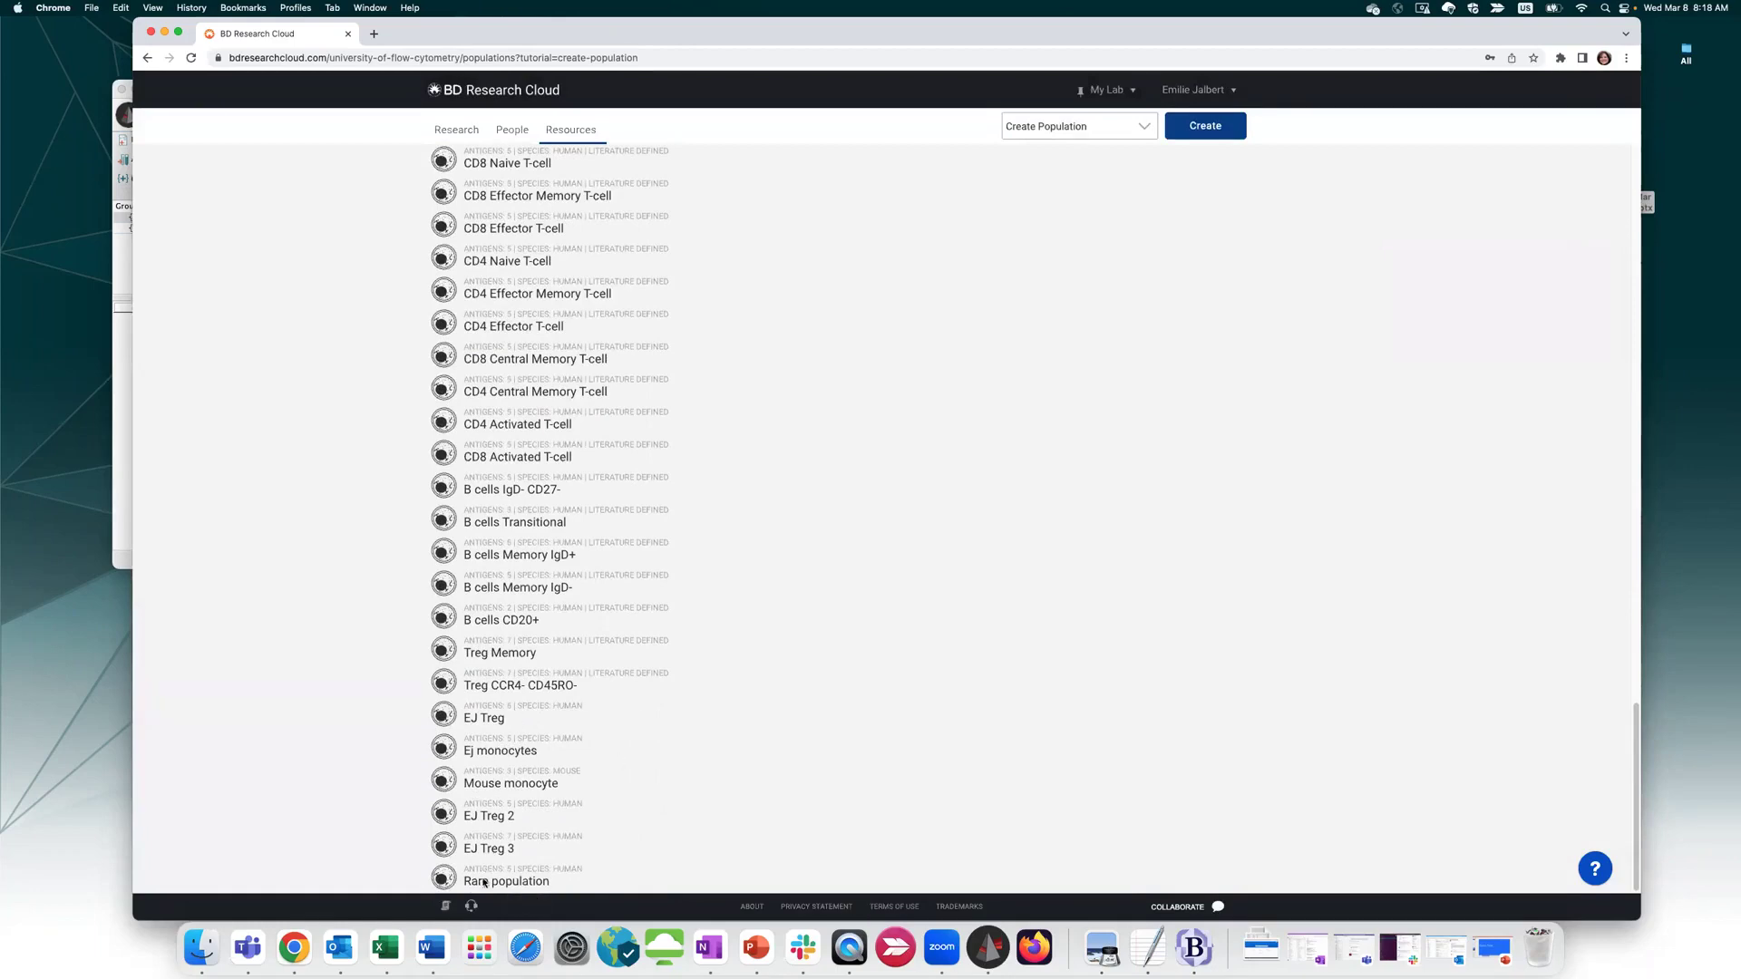
pyautogui.scroll(6, 689, 707)
# Create a new population named 'EJ Treg 4' with Human as target species
pyautogui.click(1206, 126)
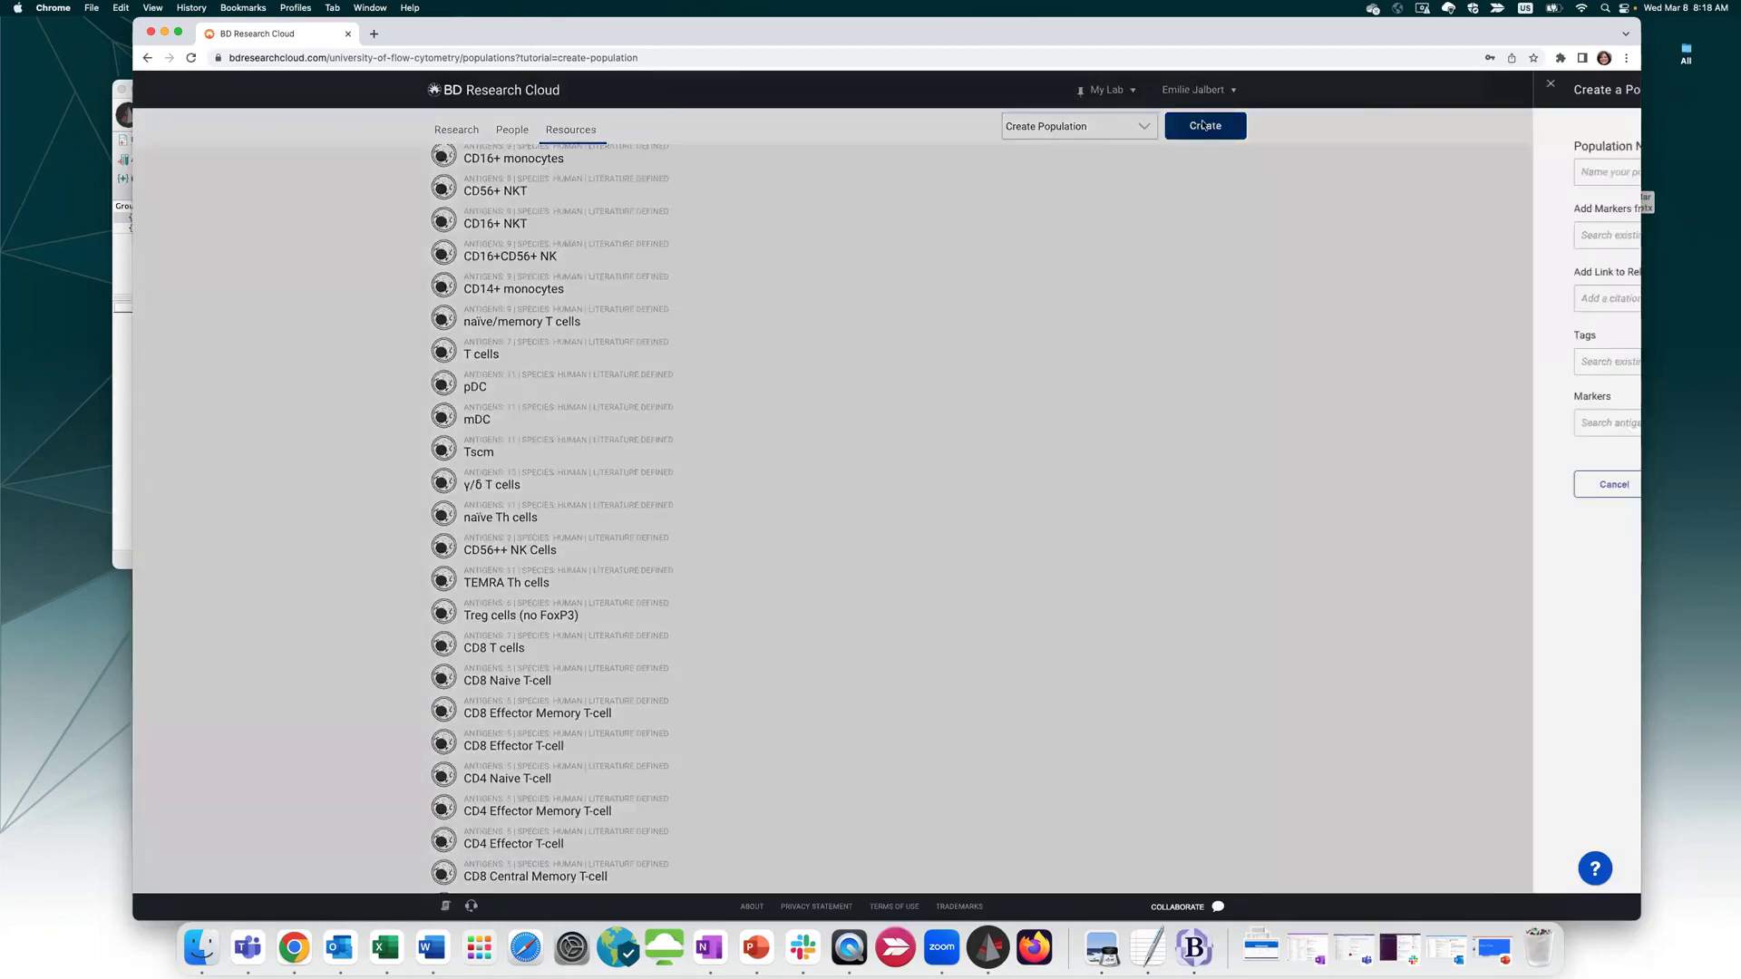
pyautogui.click(938, 173)
pyautogui.write('EJ')
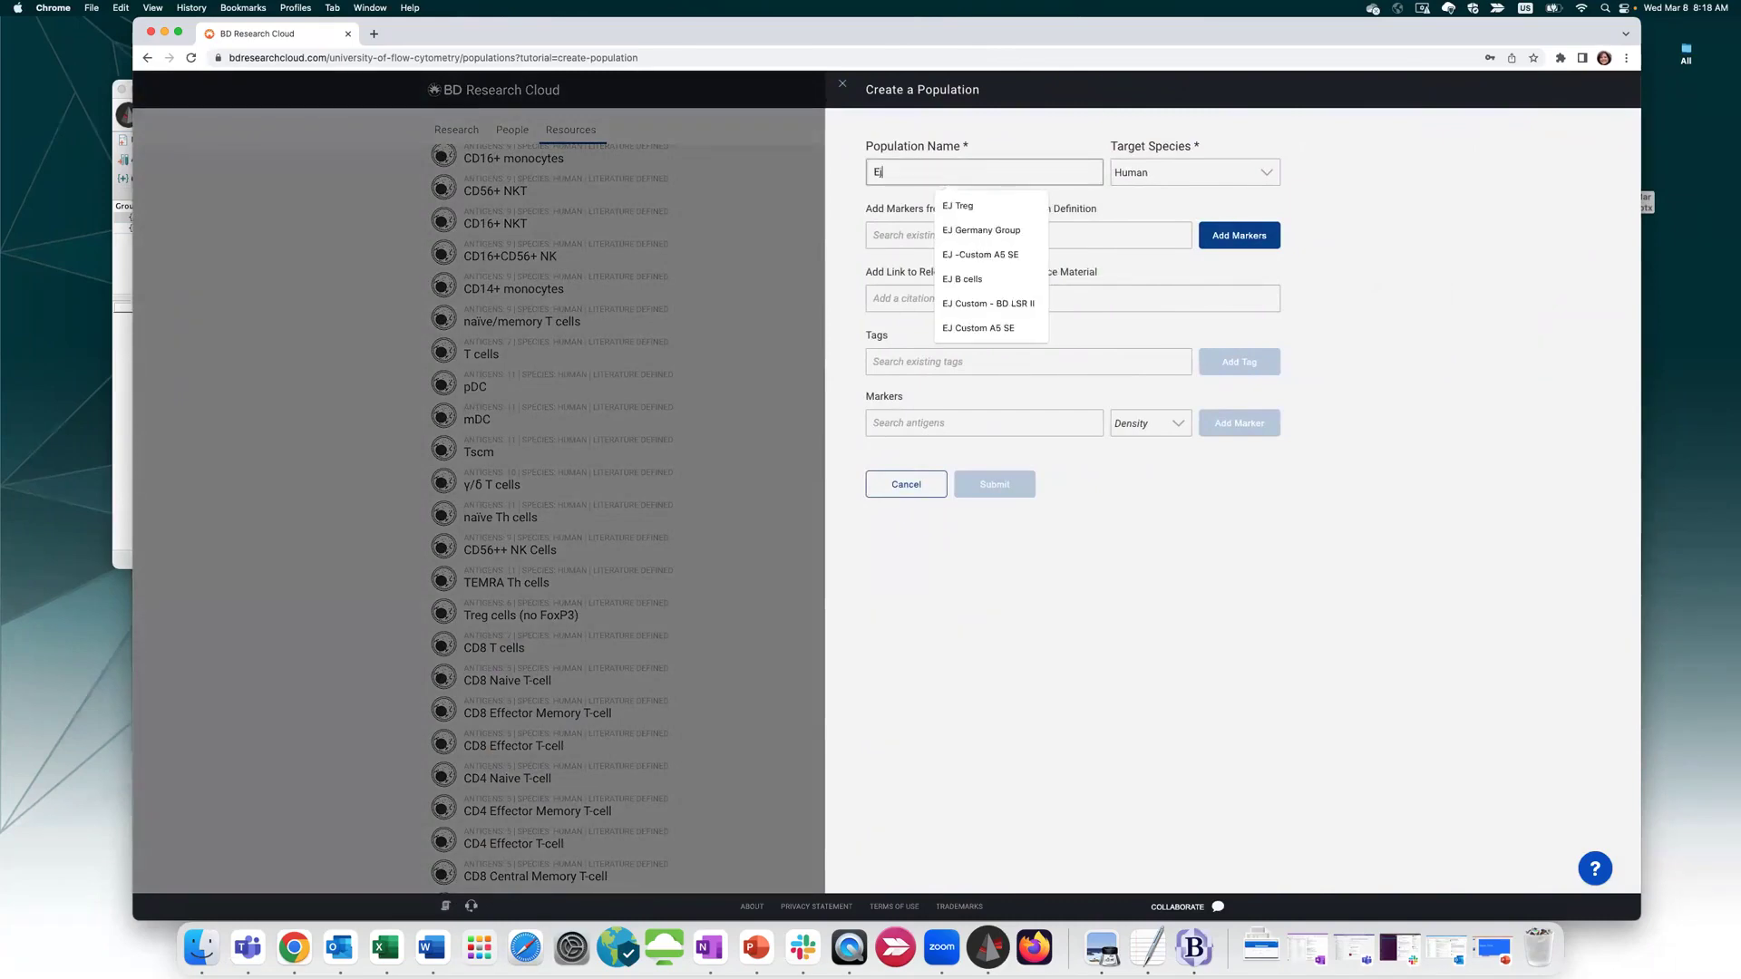
pyautogui.write(' Treg 4')
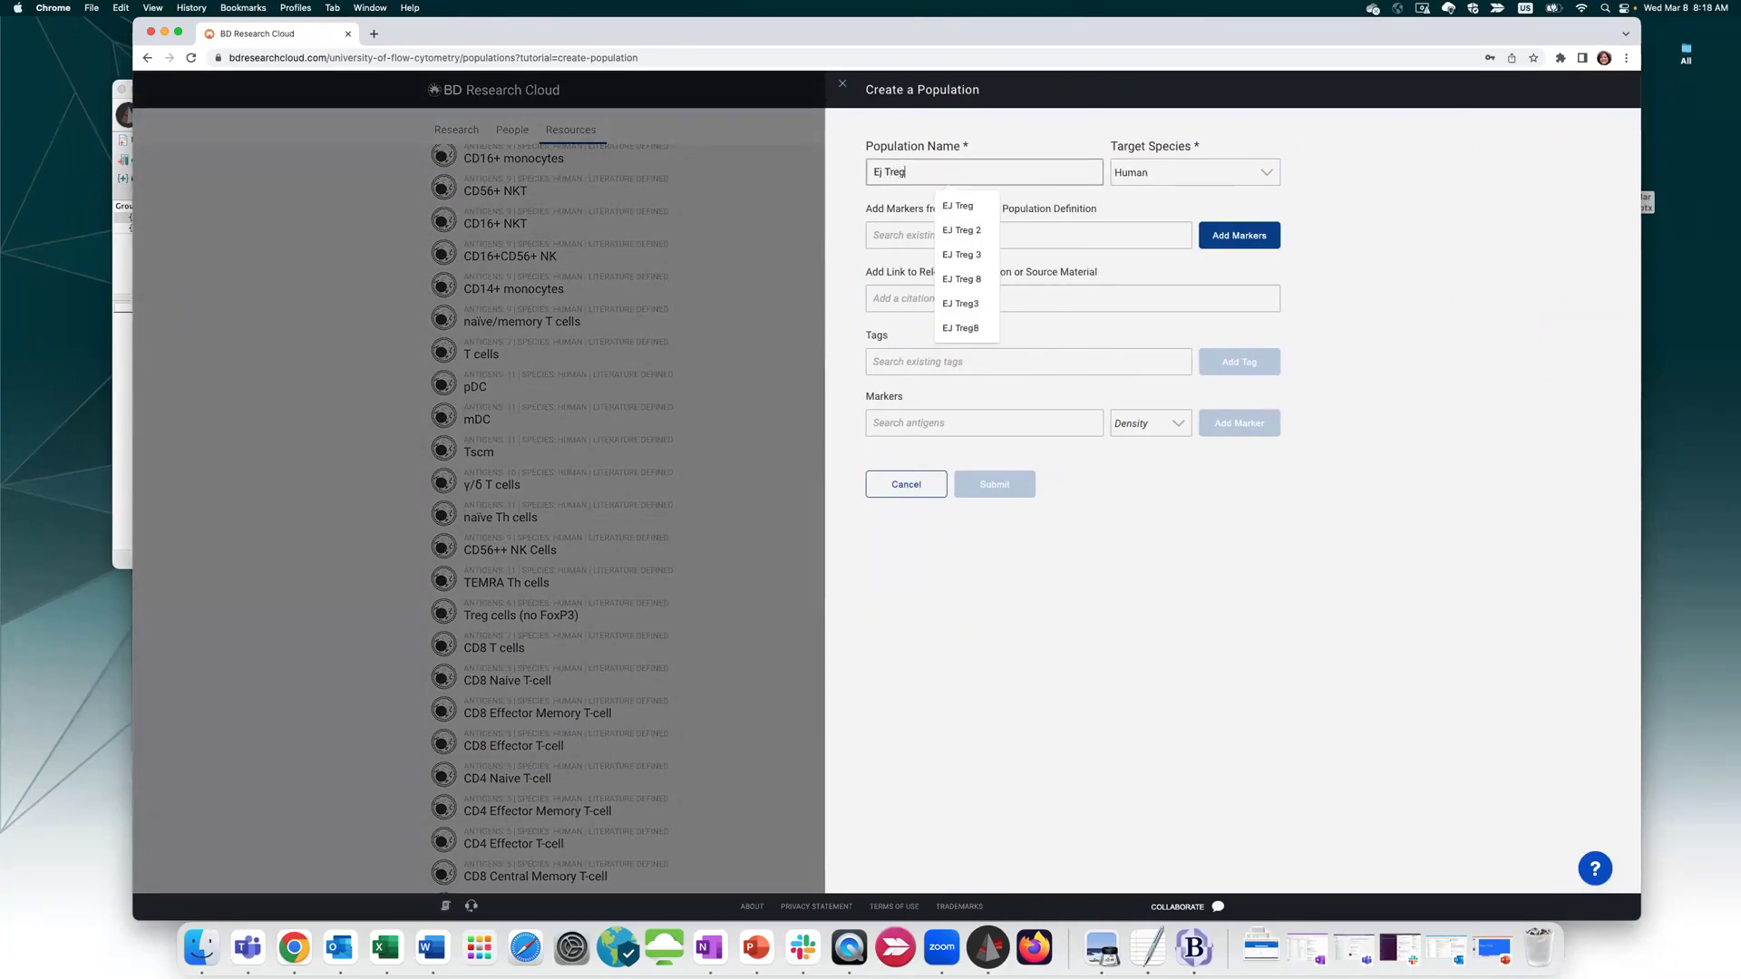
pyautogui.click(879, 173)
pyautogui.press('BackSpace')
pyautogui.write('J')
pyautogui.click(1143, 172)
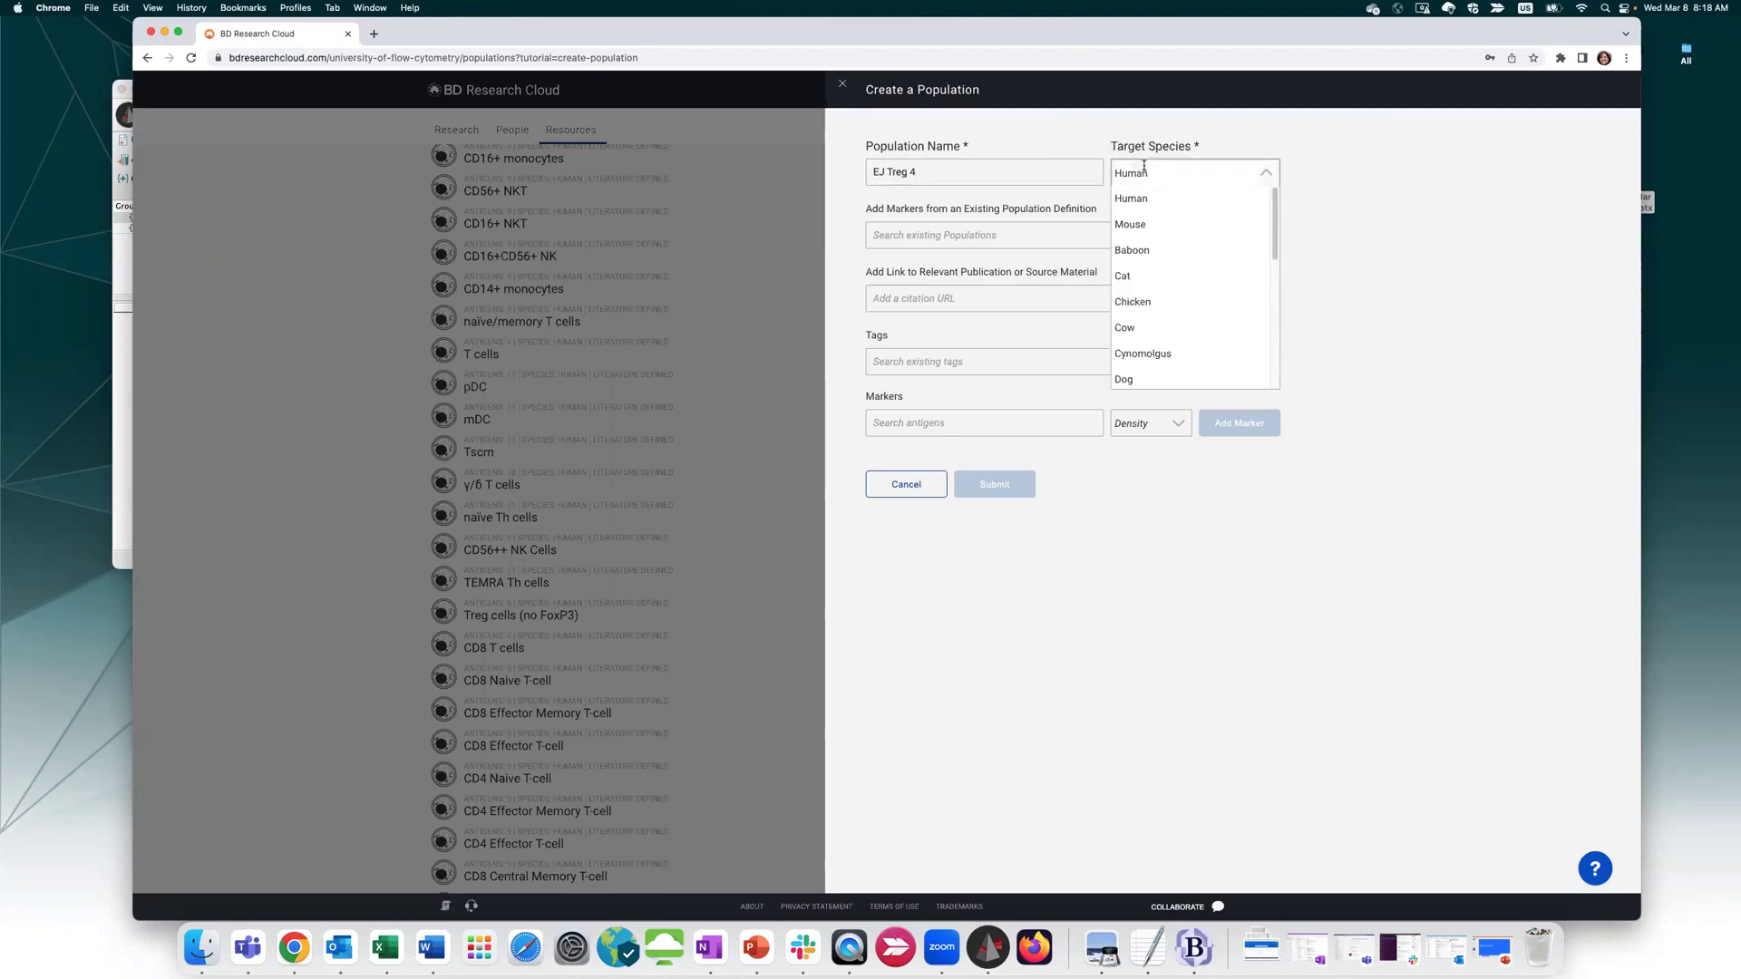
pyautogui.click(1147, 203)
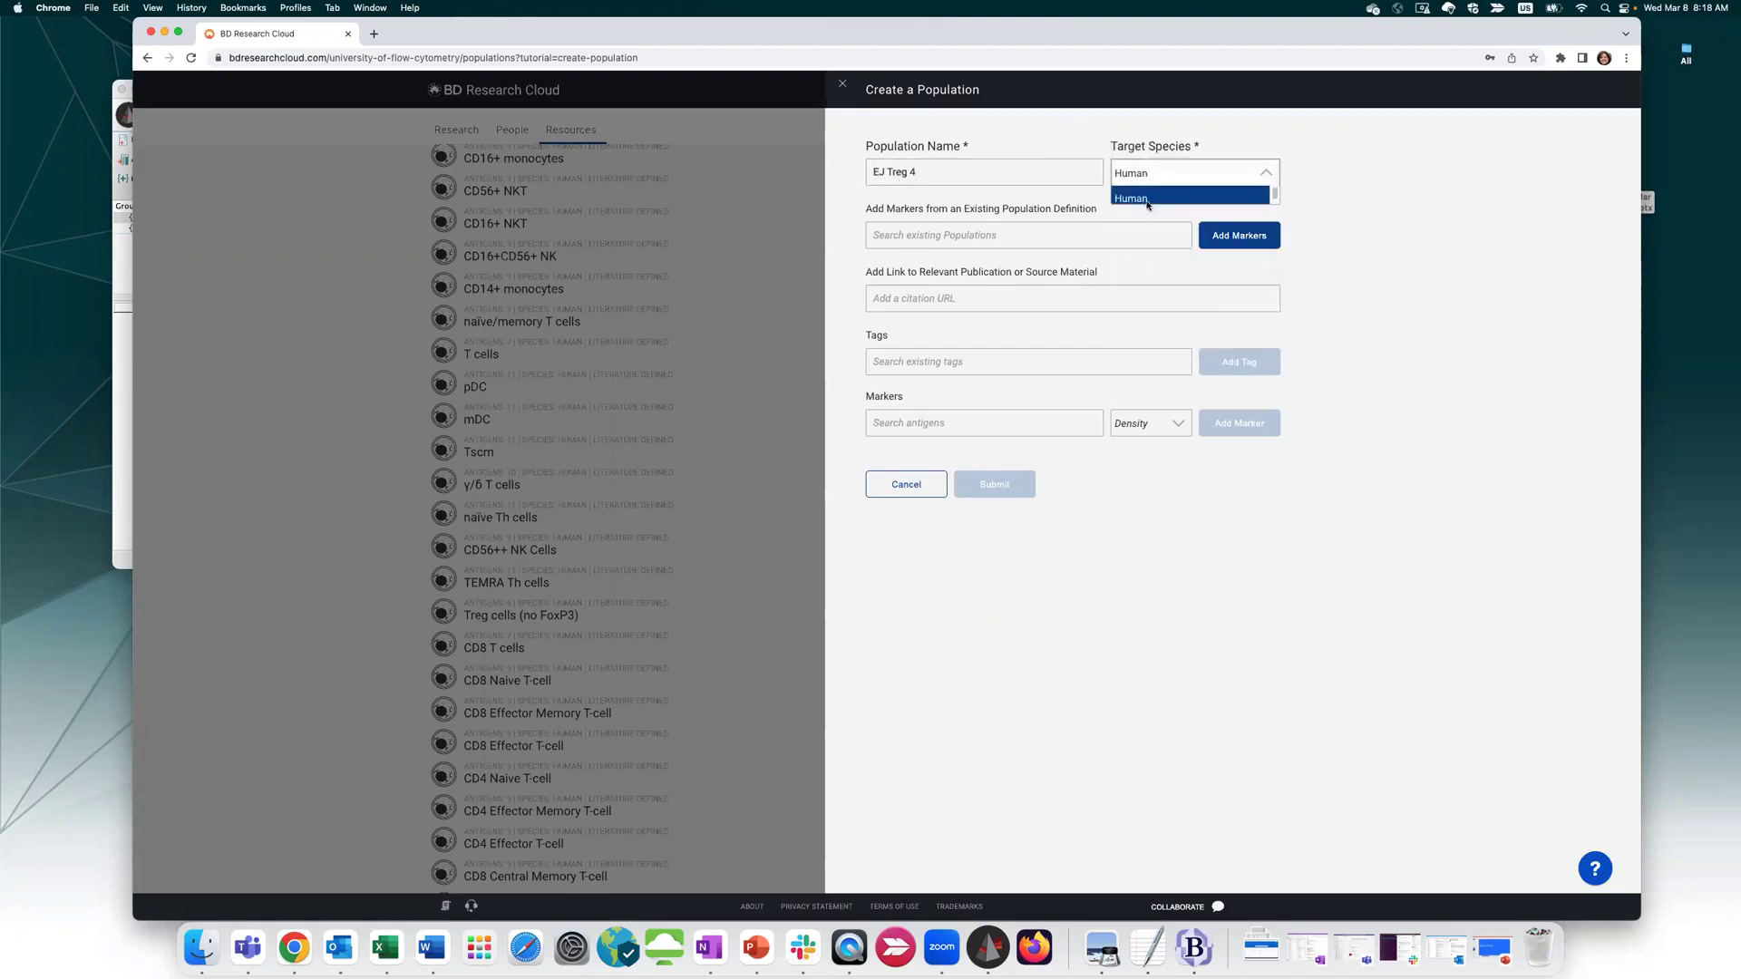
# Search 'tre' and choose Treg cells CD4+ as the marker source
pyautogui.click(906, 239)
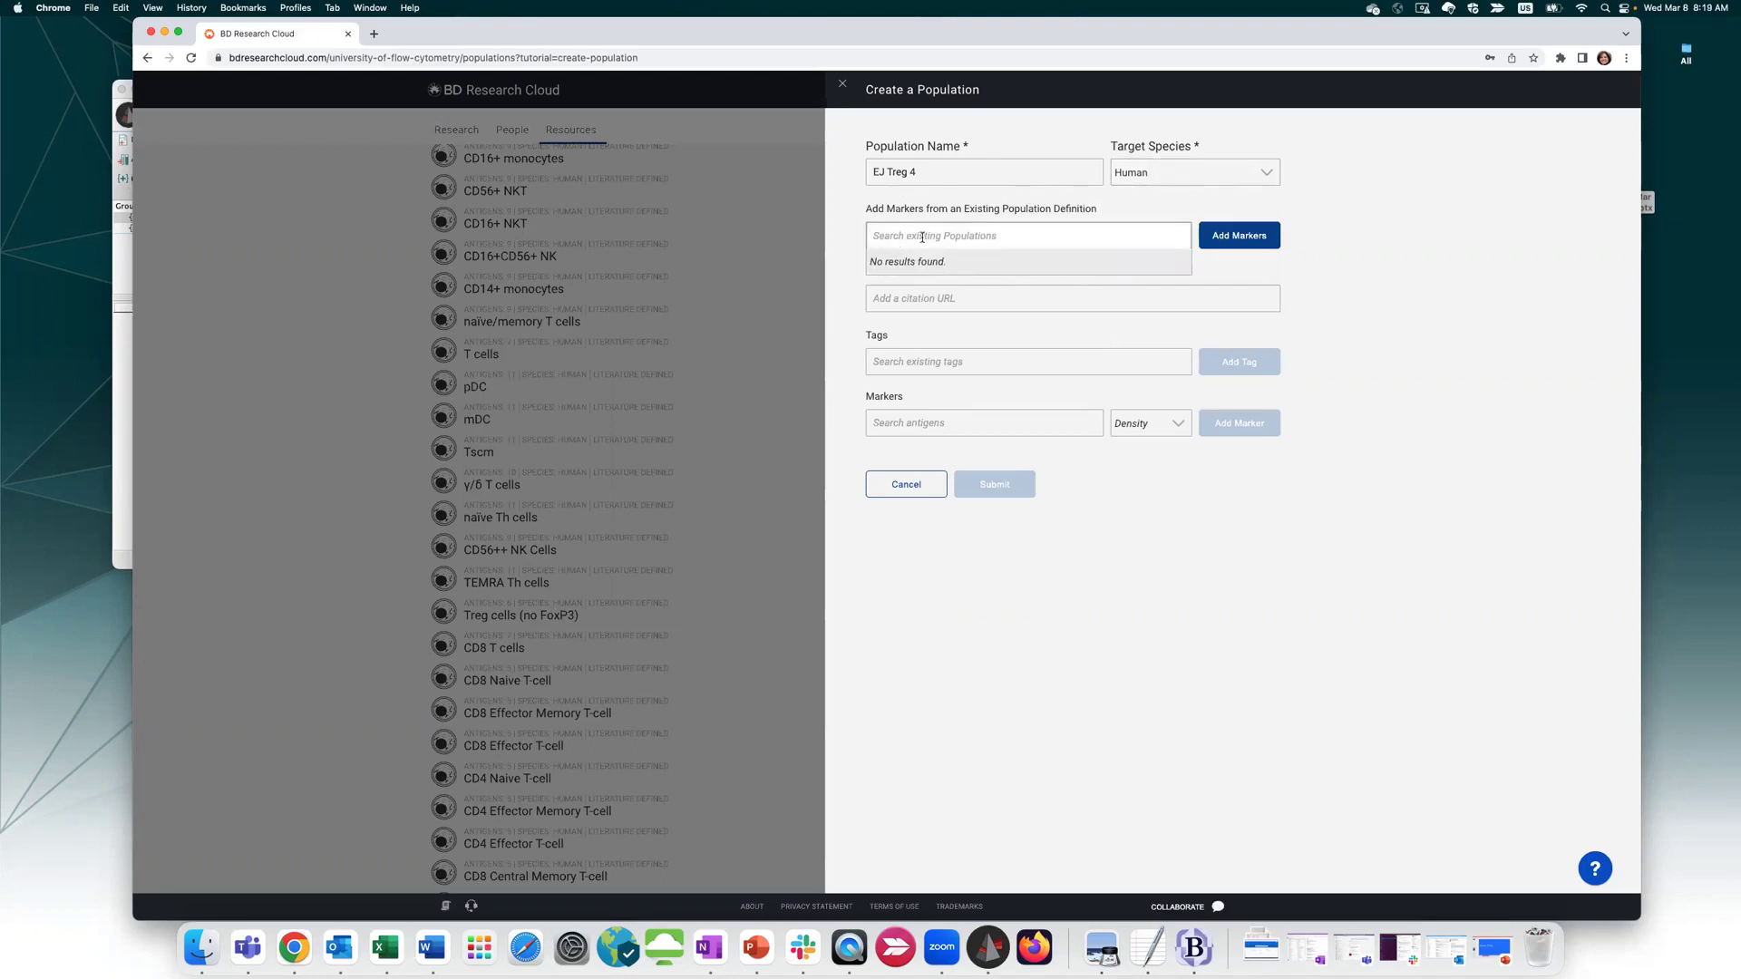
pyautogui.write('t')
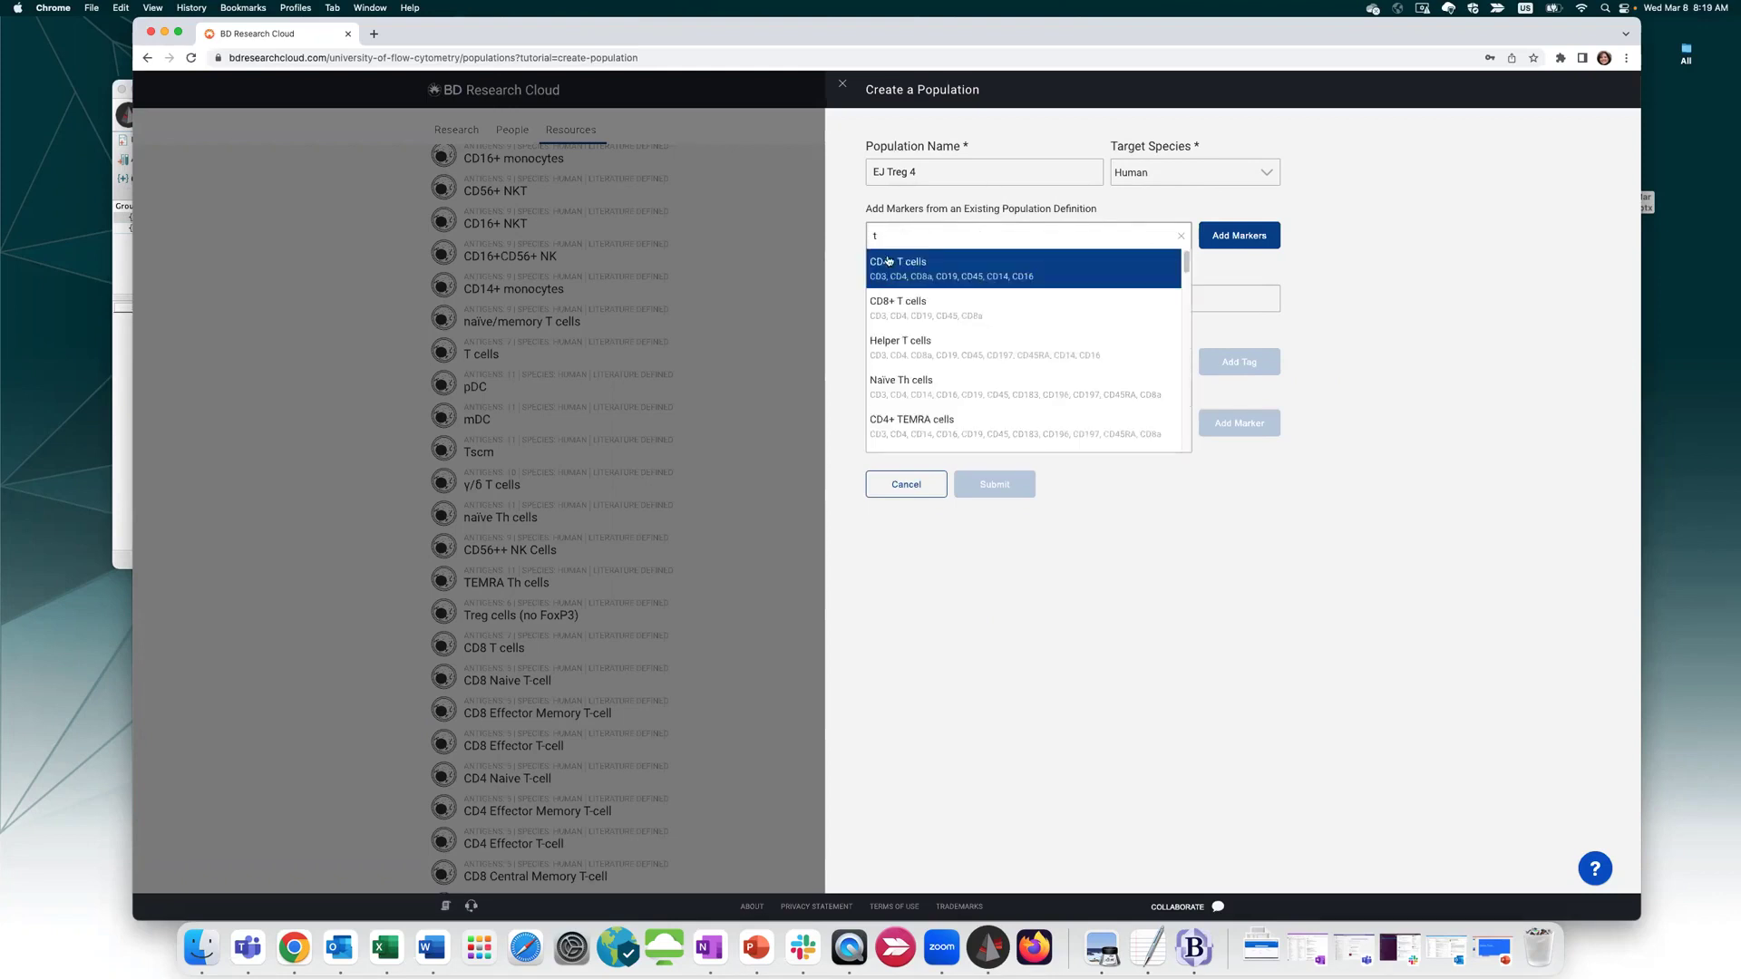
pyautogui.write('r')
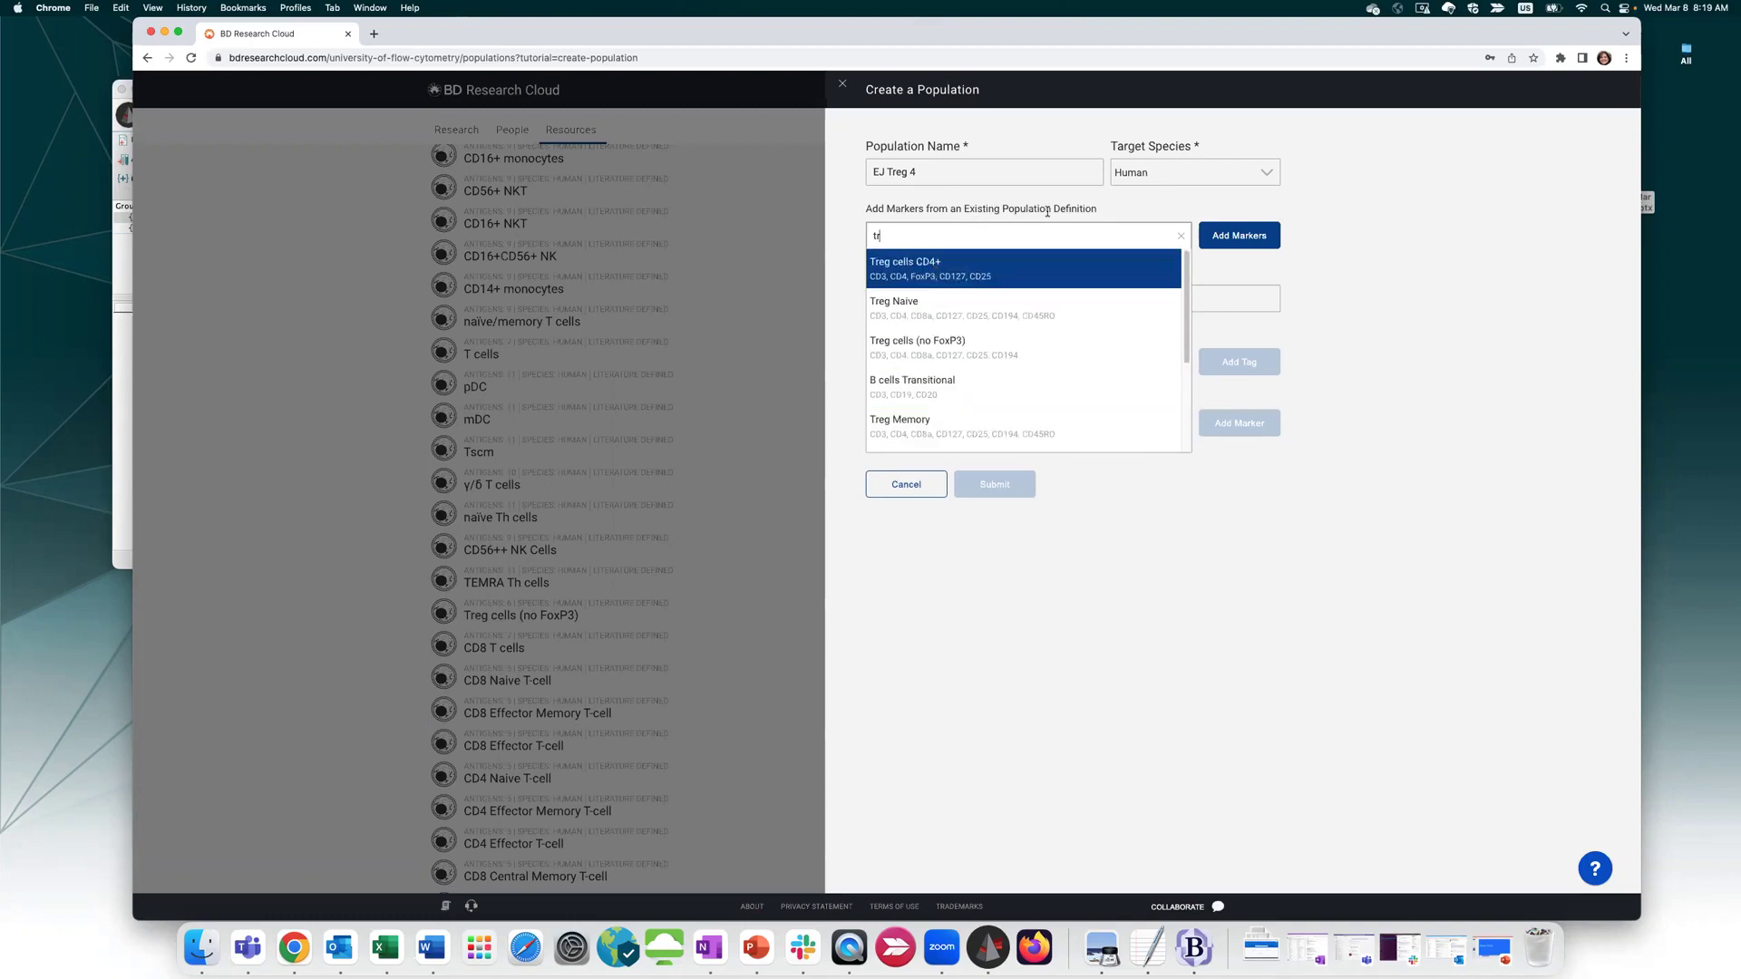
pyautogui.press('BackSpace')
pyautogui.press('BackSpace')
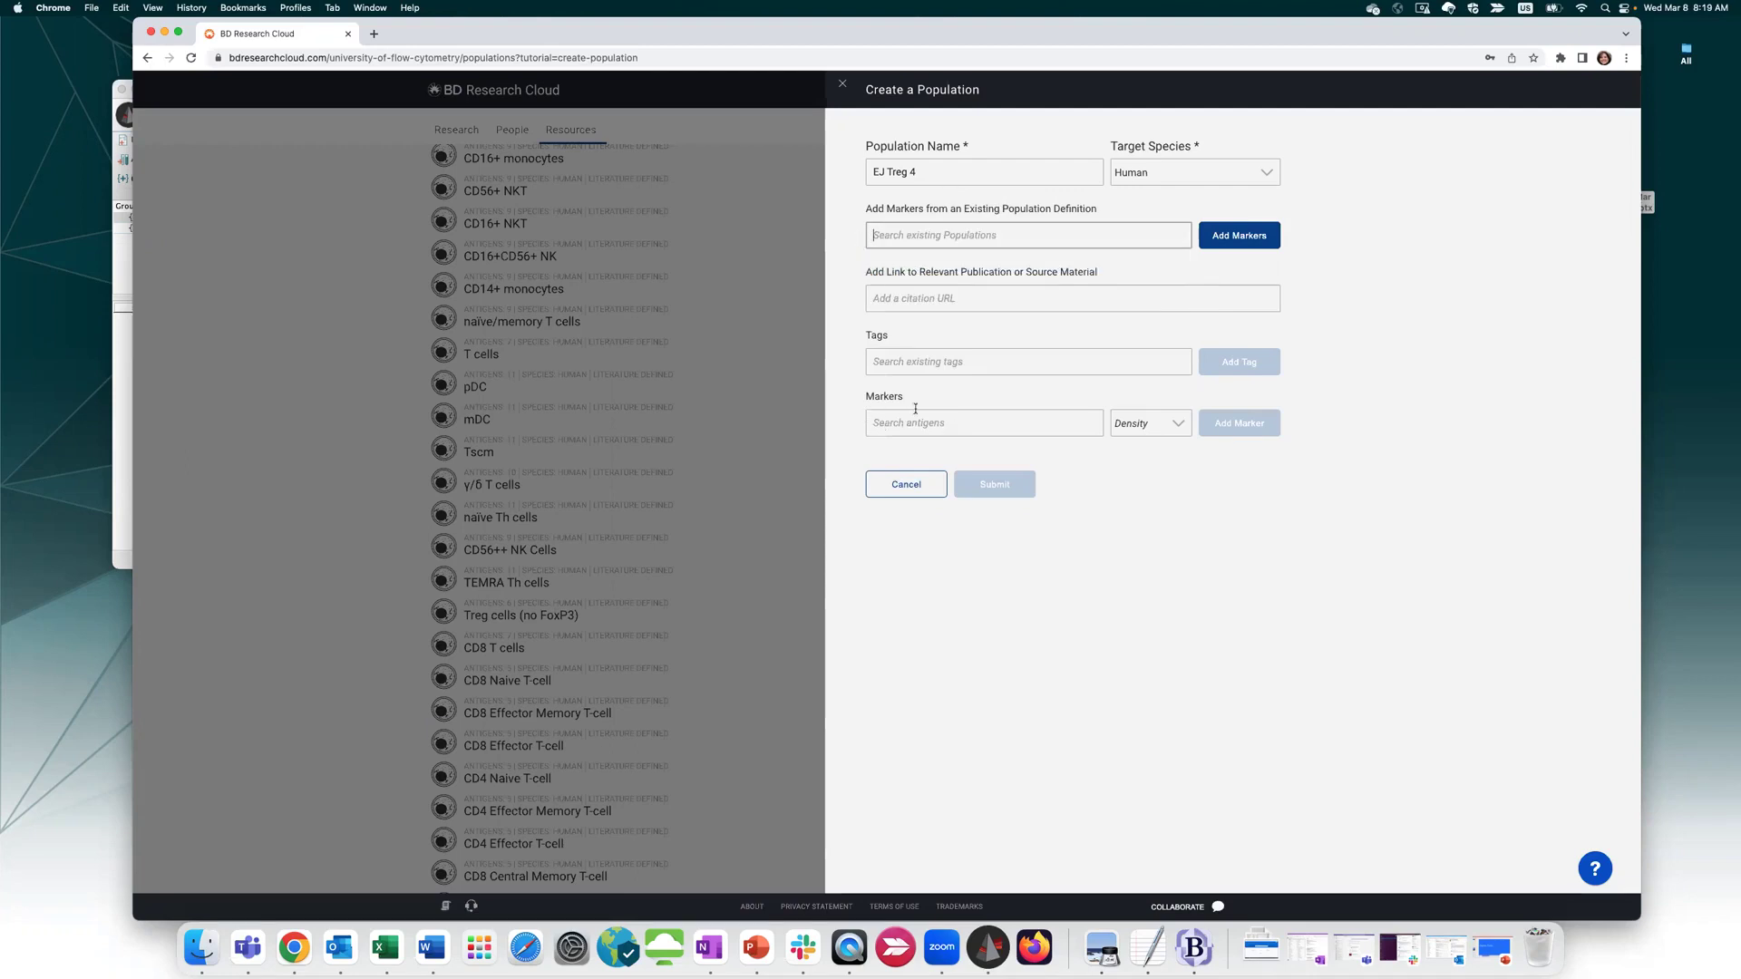
pyautogui.write('treg')
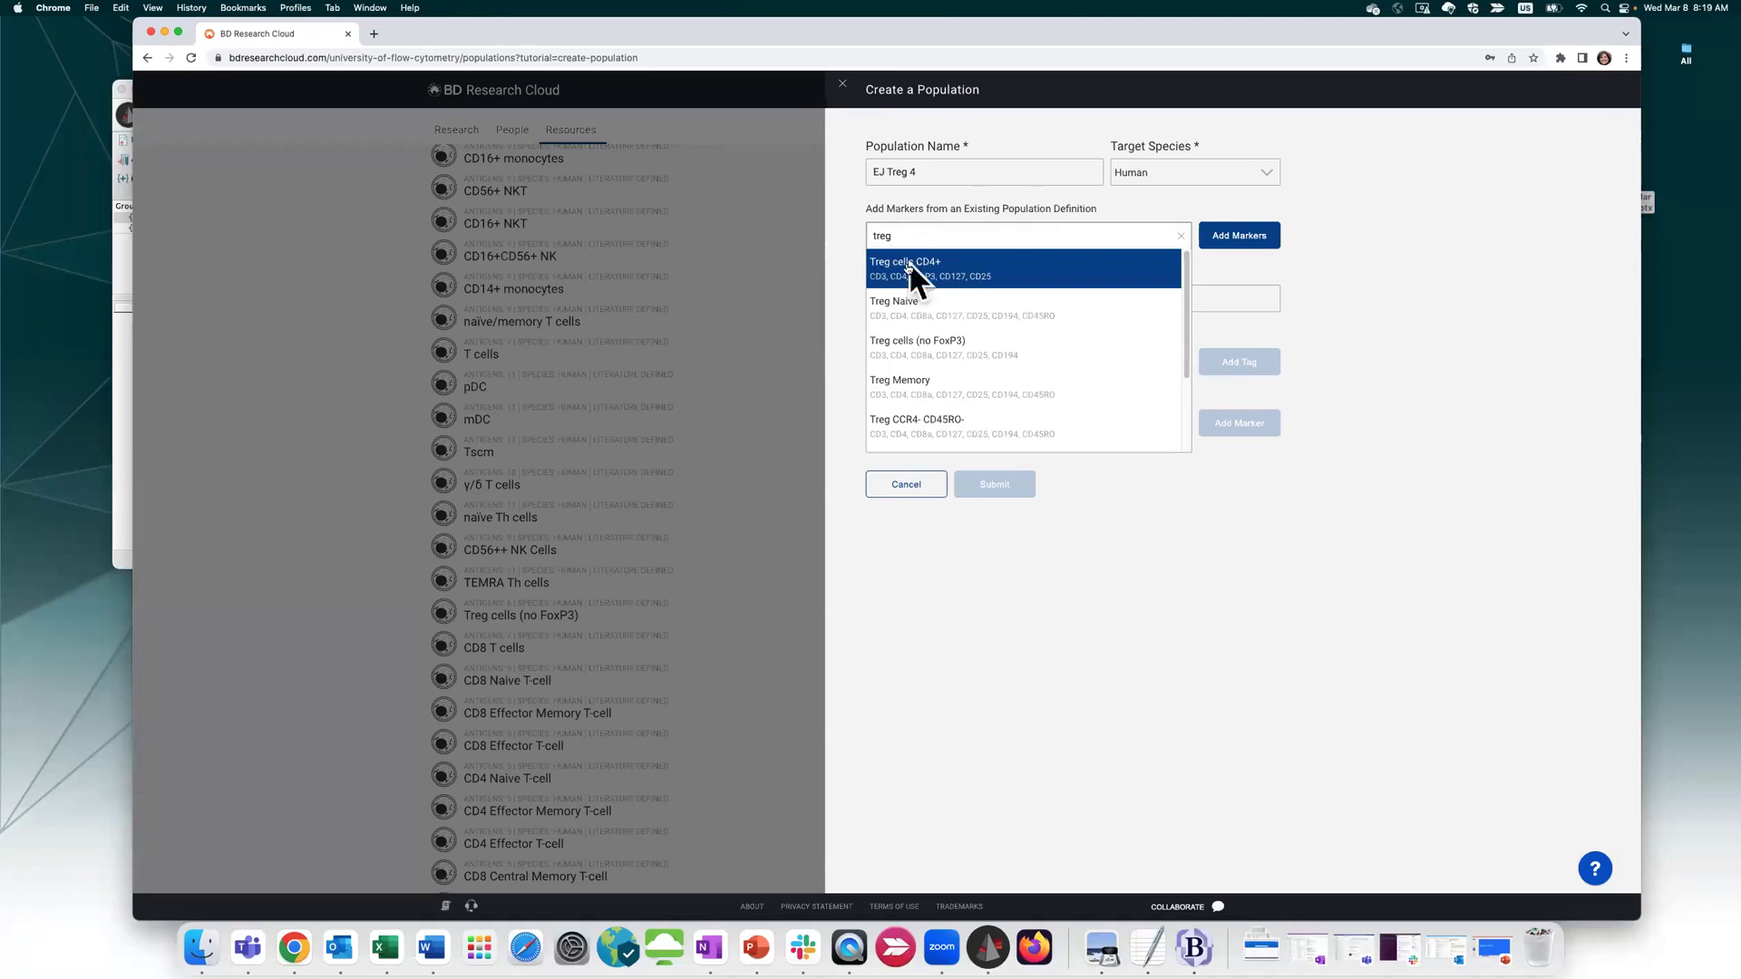
pyautogui.click(902, 269)
# Copy the Treg cells CD4+ markers, then add CD8a with Negative density
pyautogui.click(1240, 234)
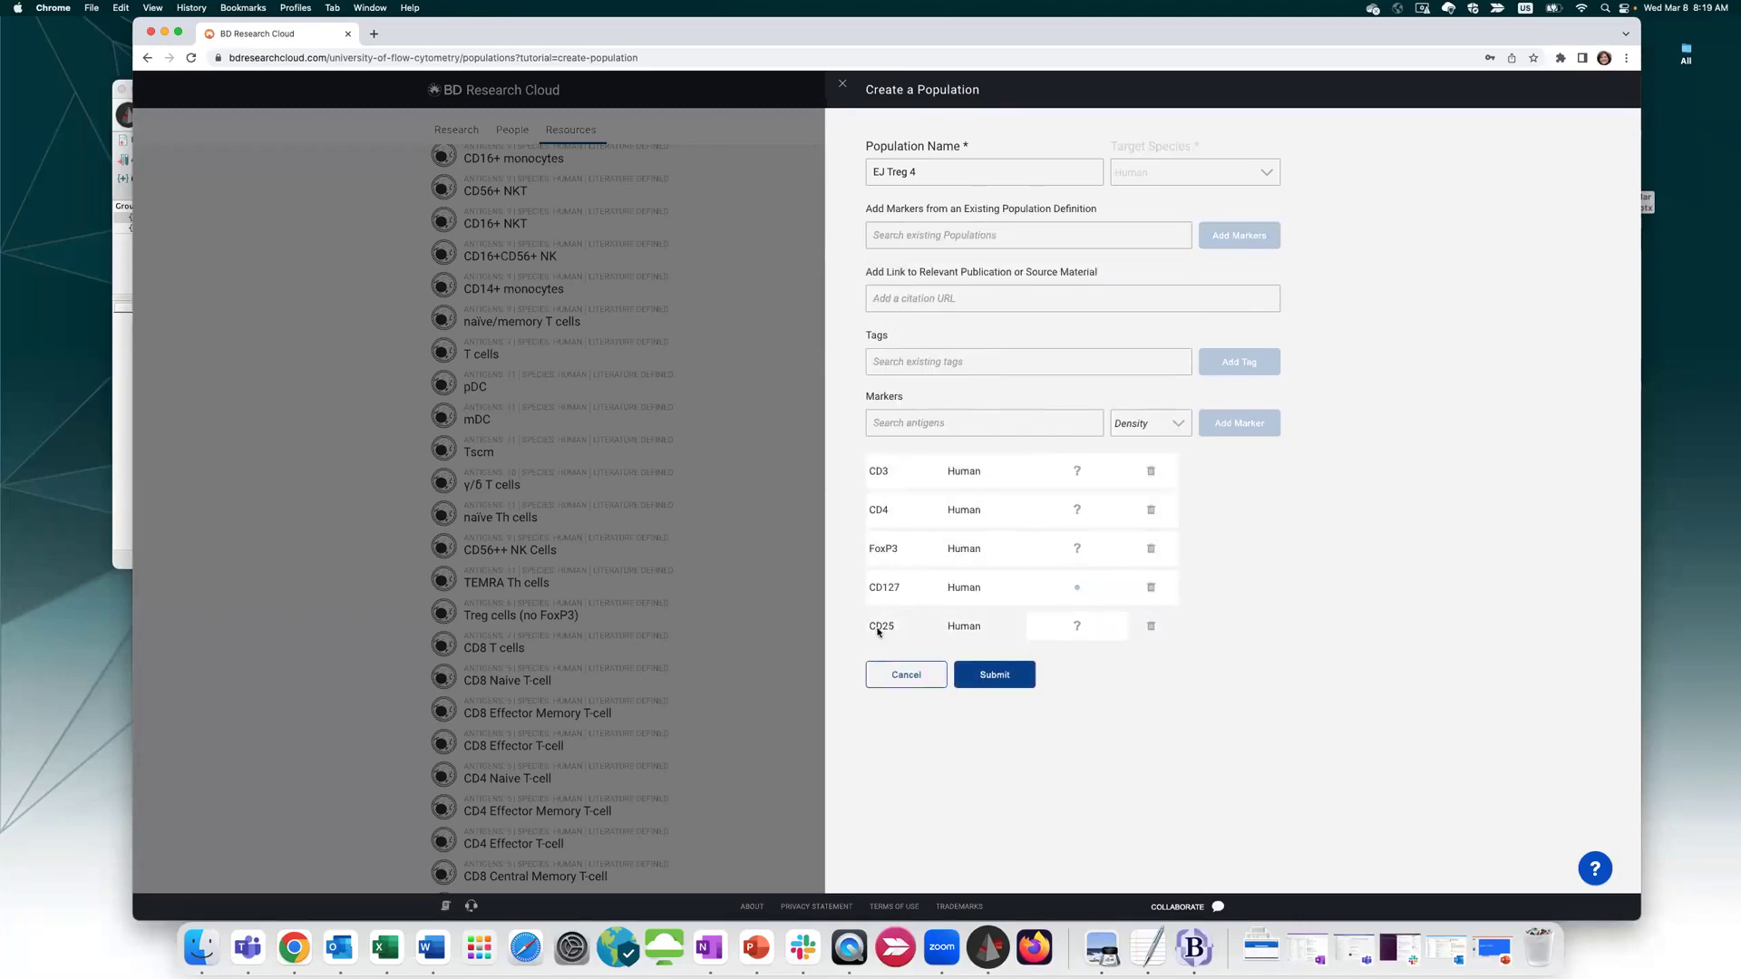
pyautogui.click(938, 419)
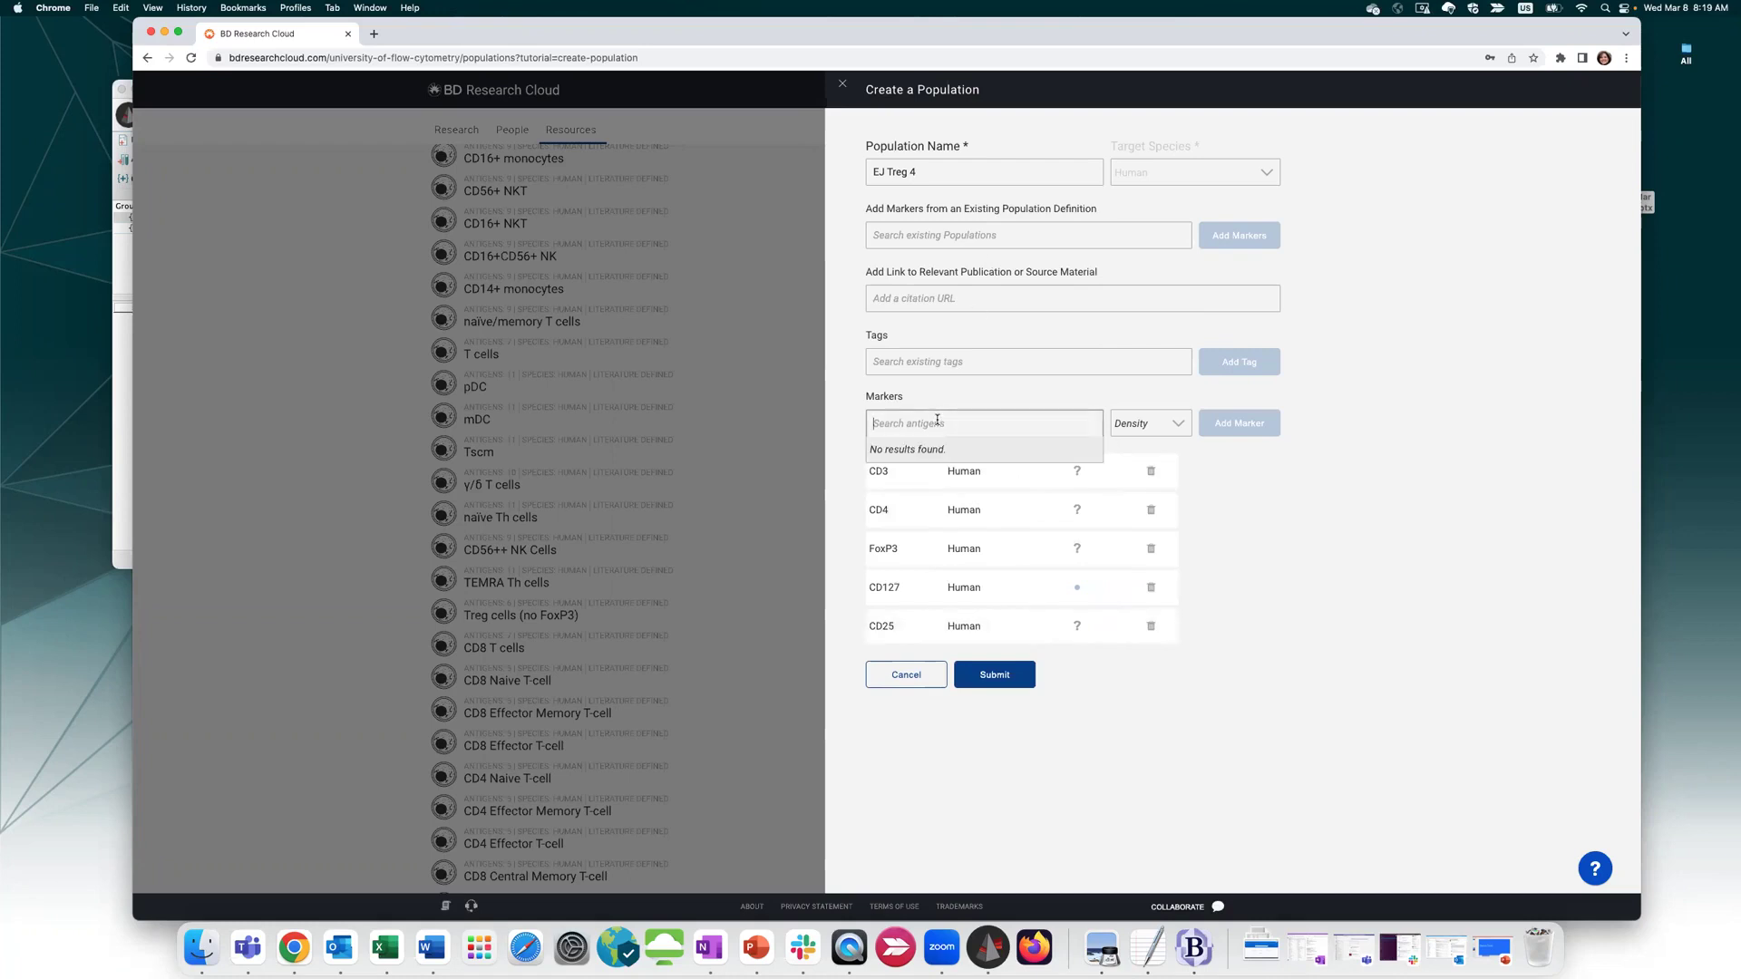
pyautogui.write('CD8')
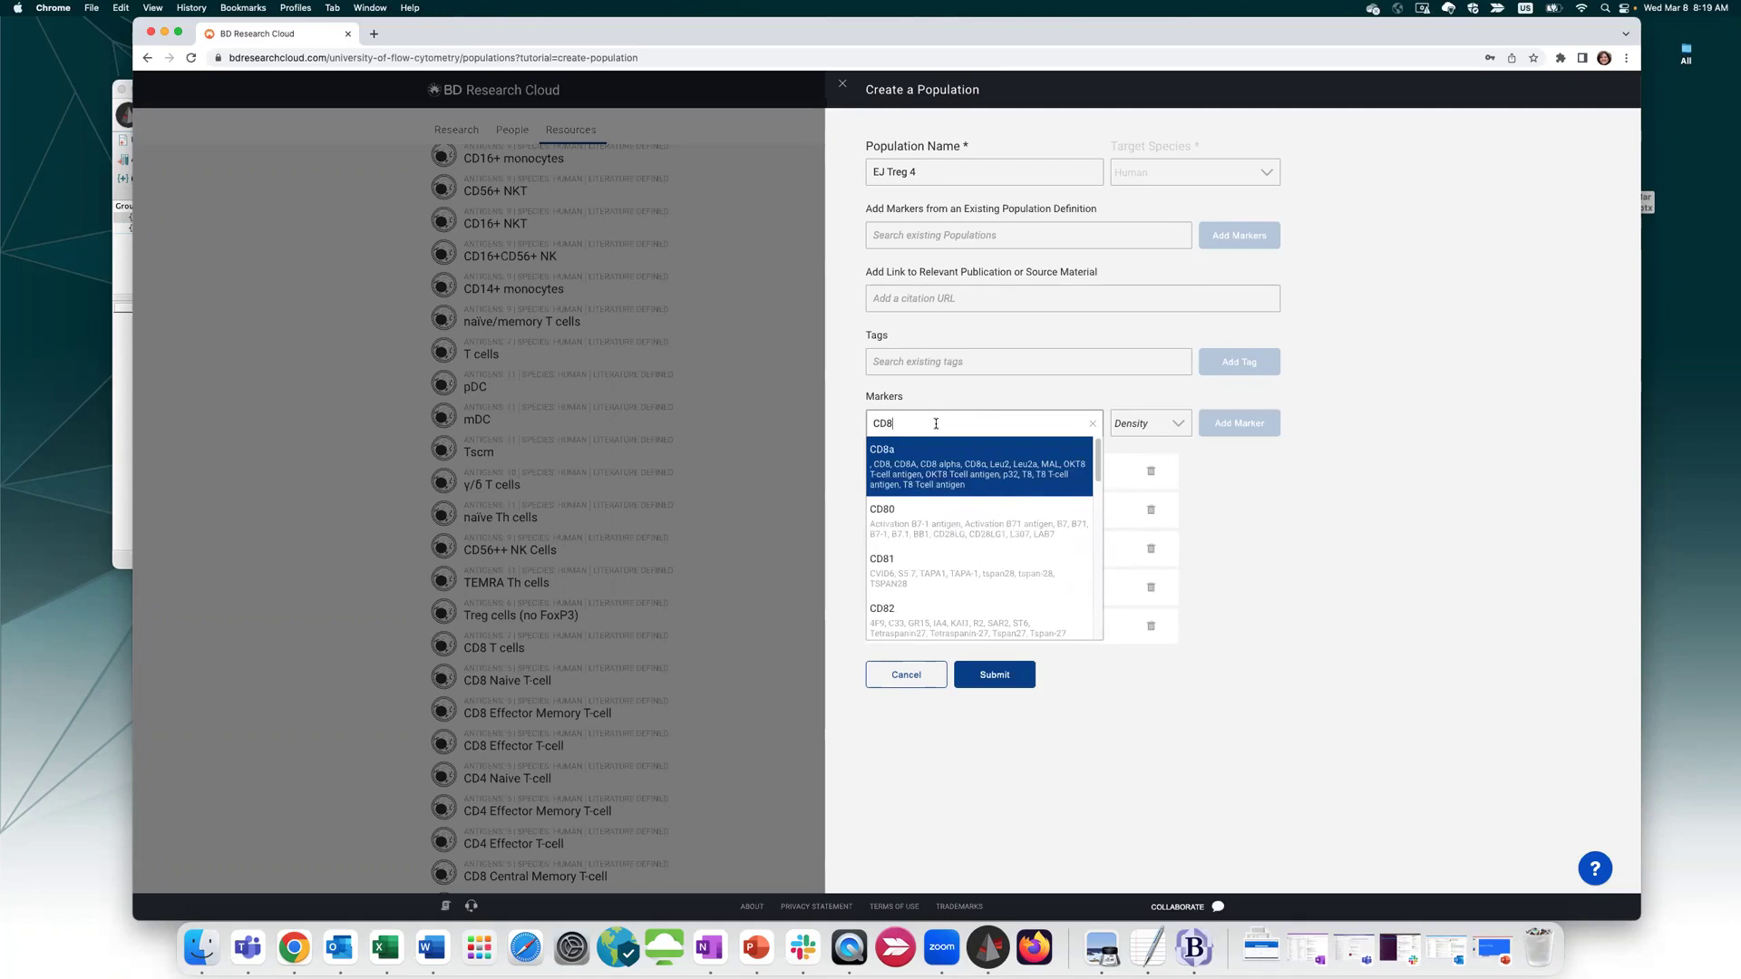
pyautogui.click(906, 472)
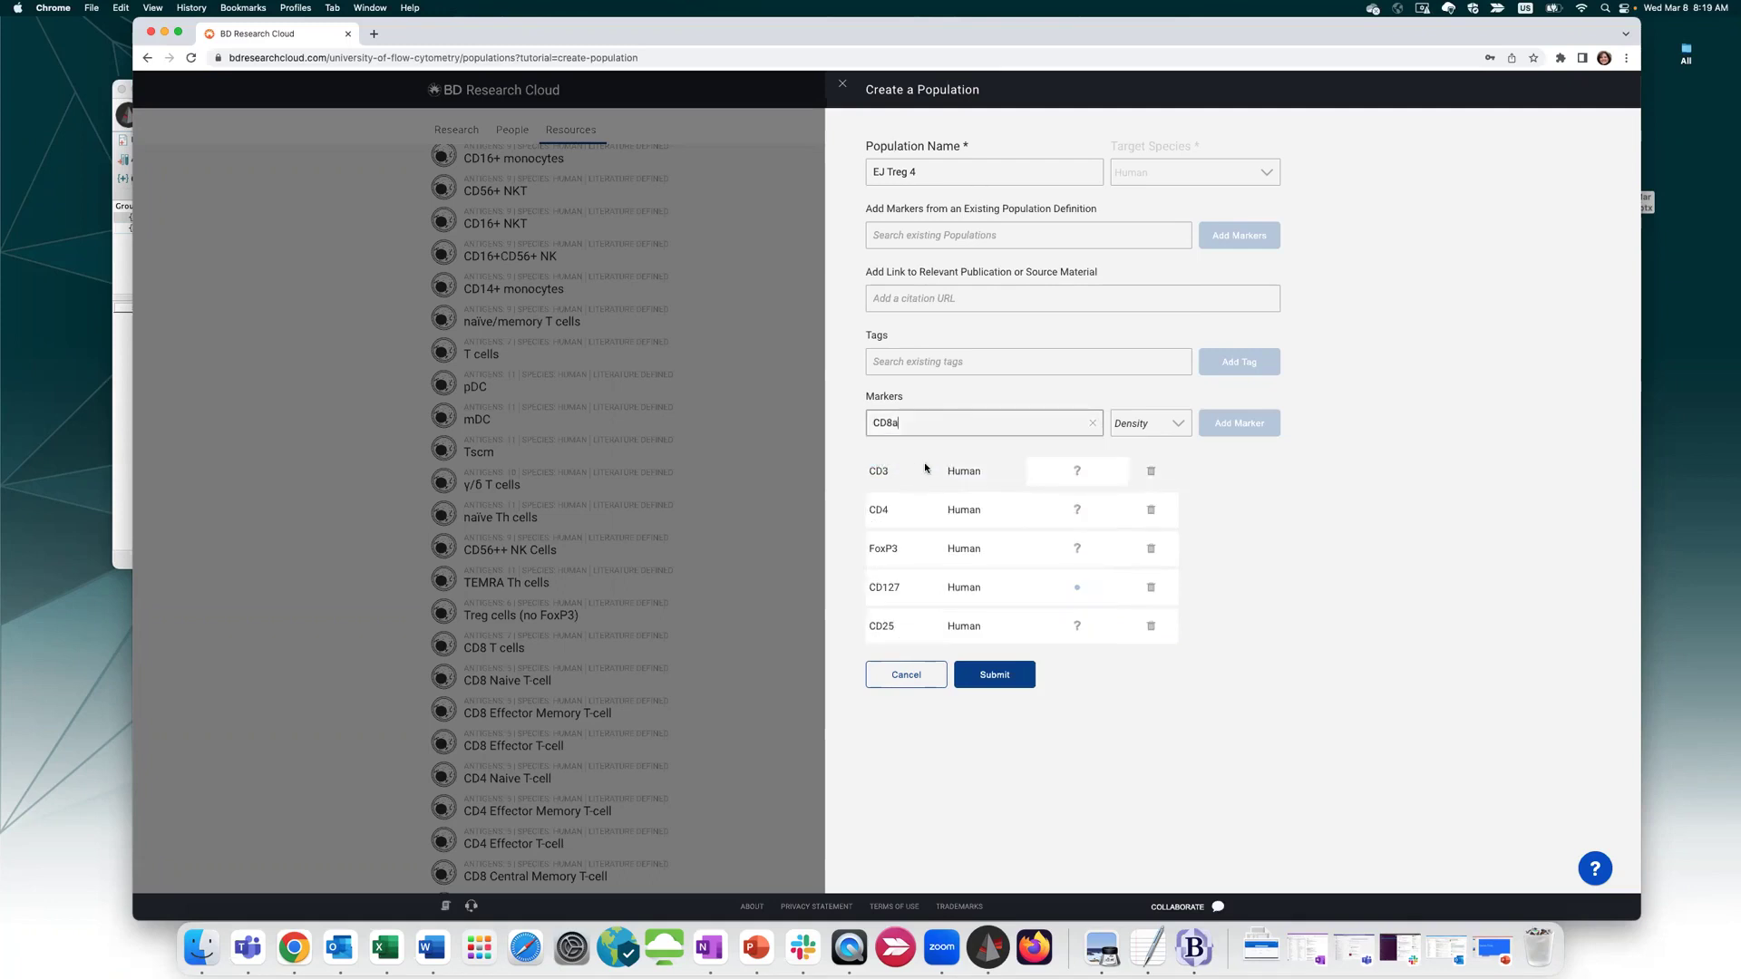
pyautogui.click(1132, 421)
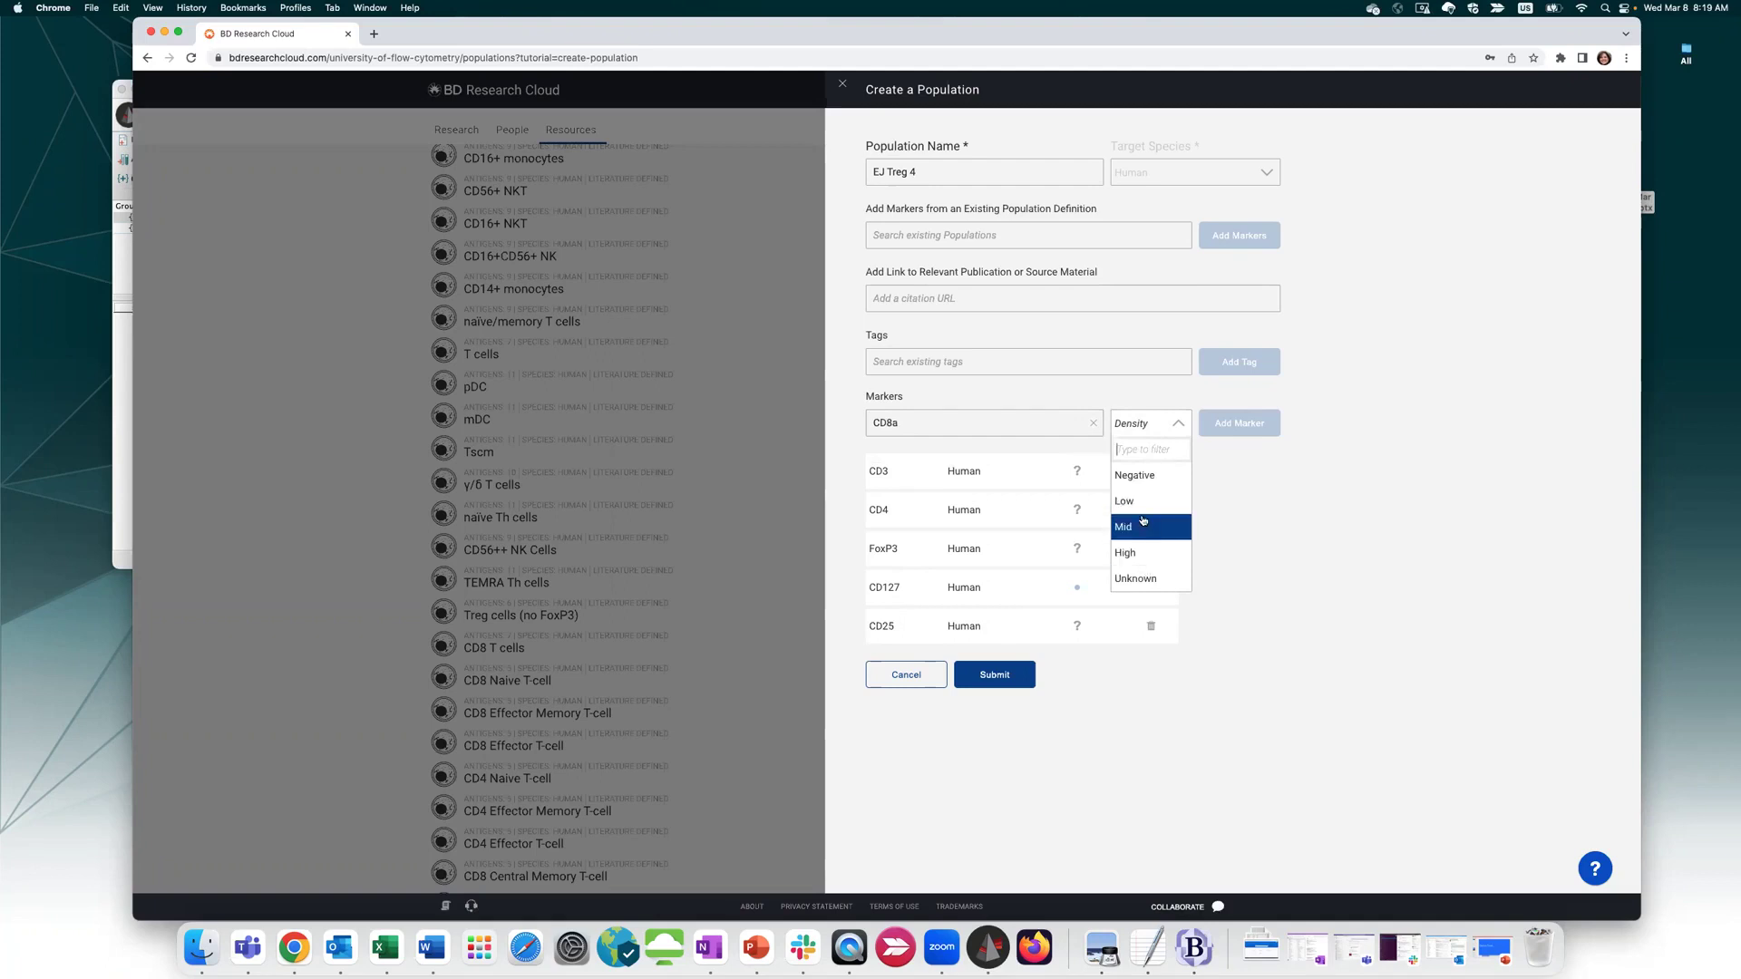
pyautogui.click(1134, 475)
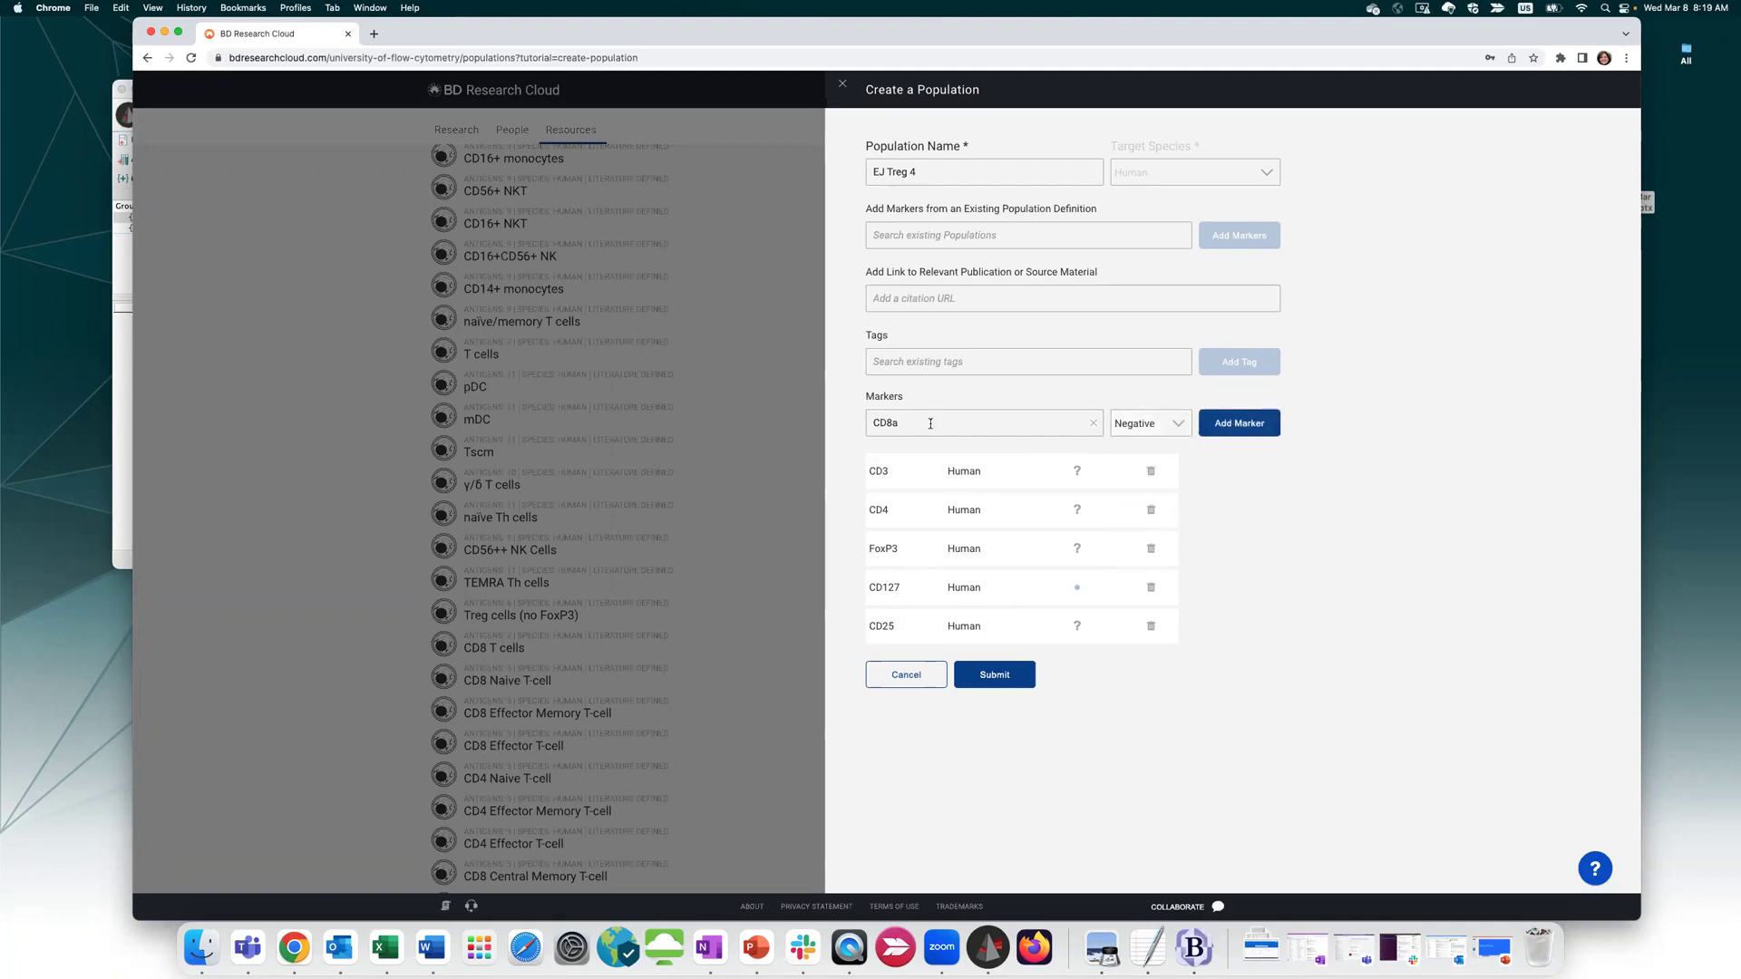
pyautogui.click(1241, 424)
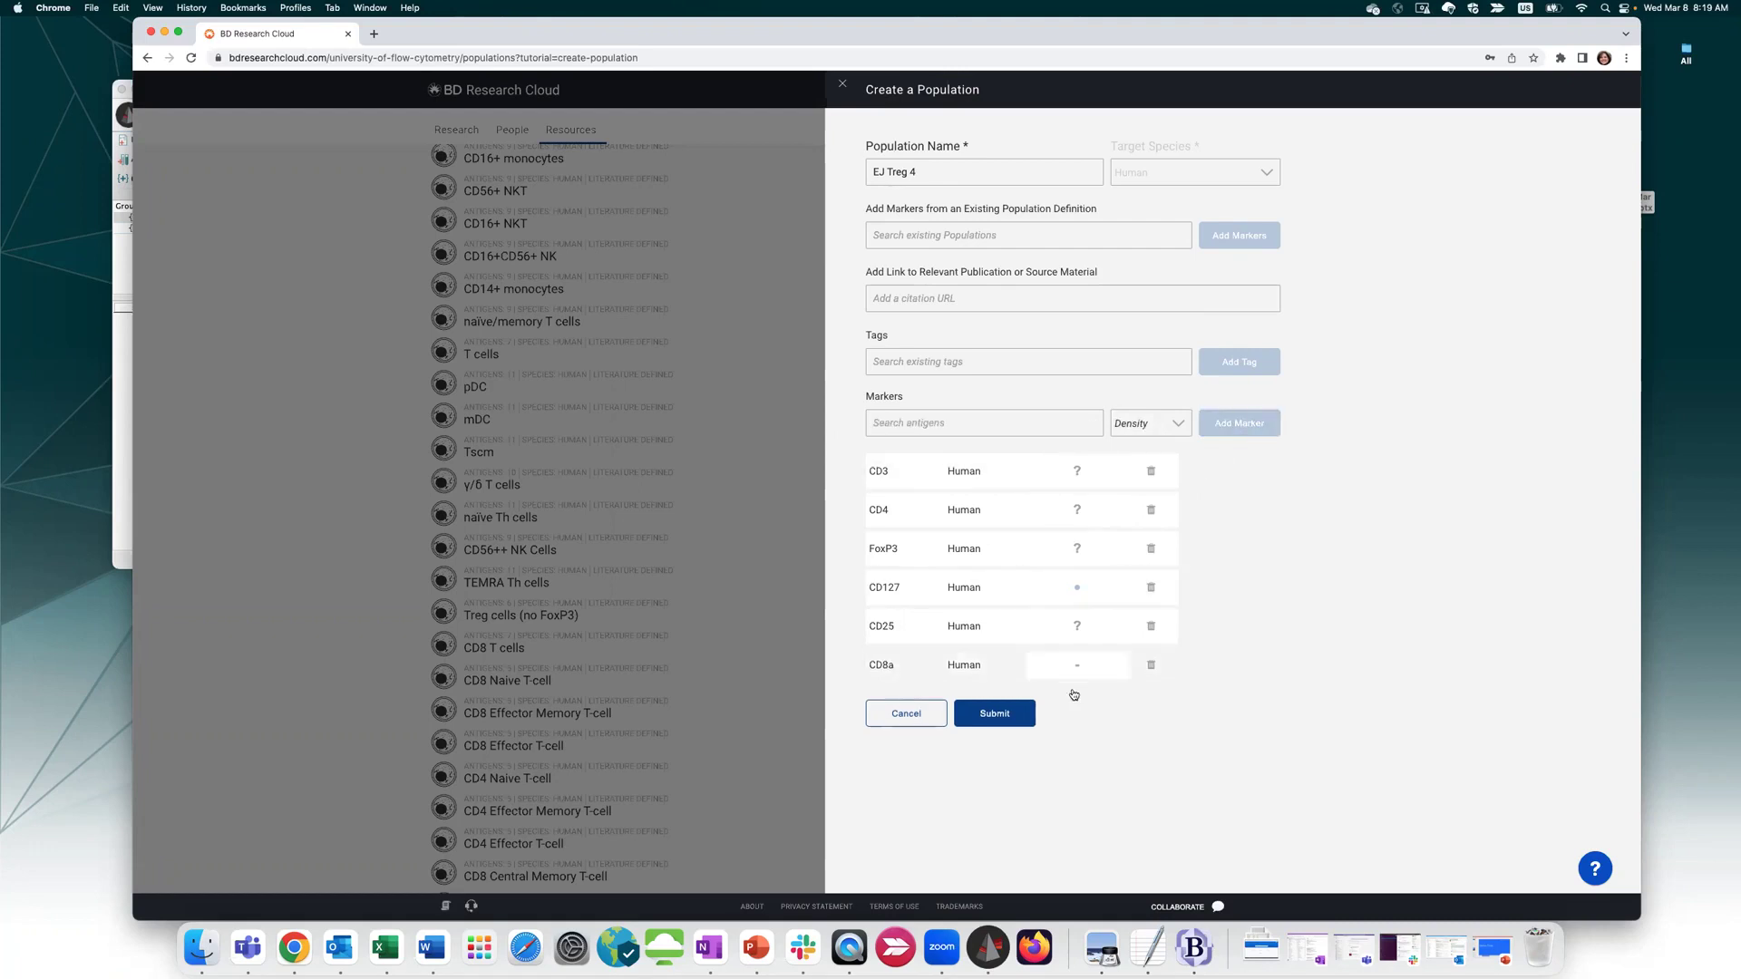
pyautogui.click(1076, 471)
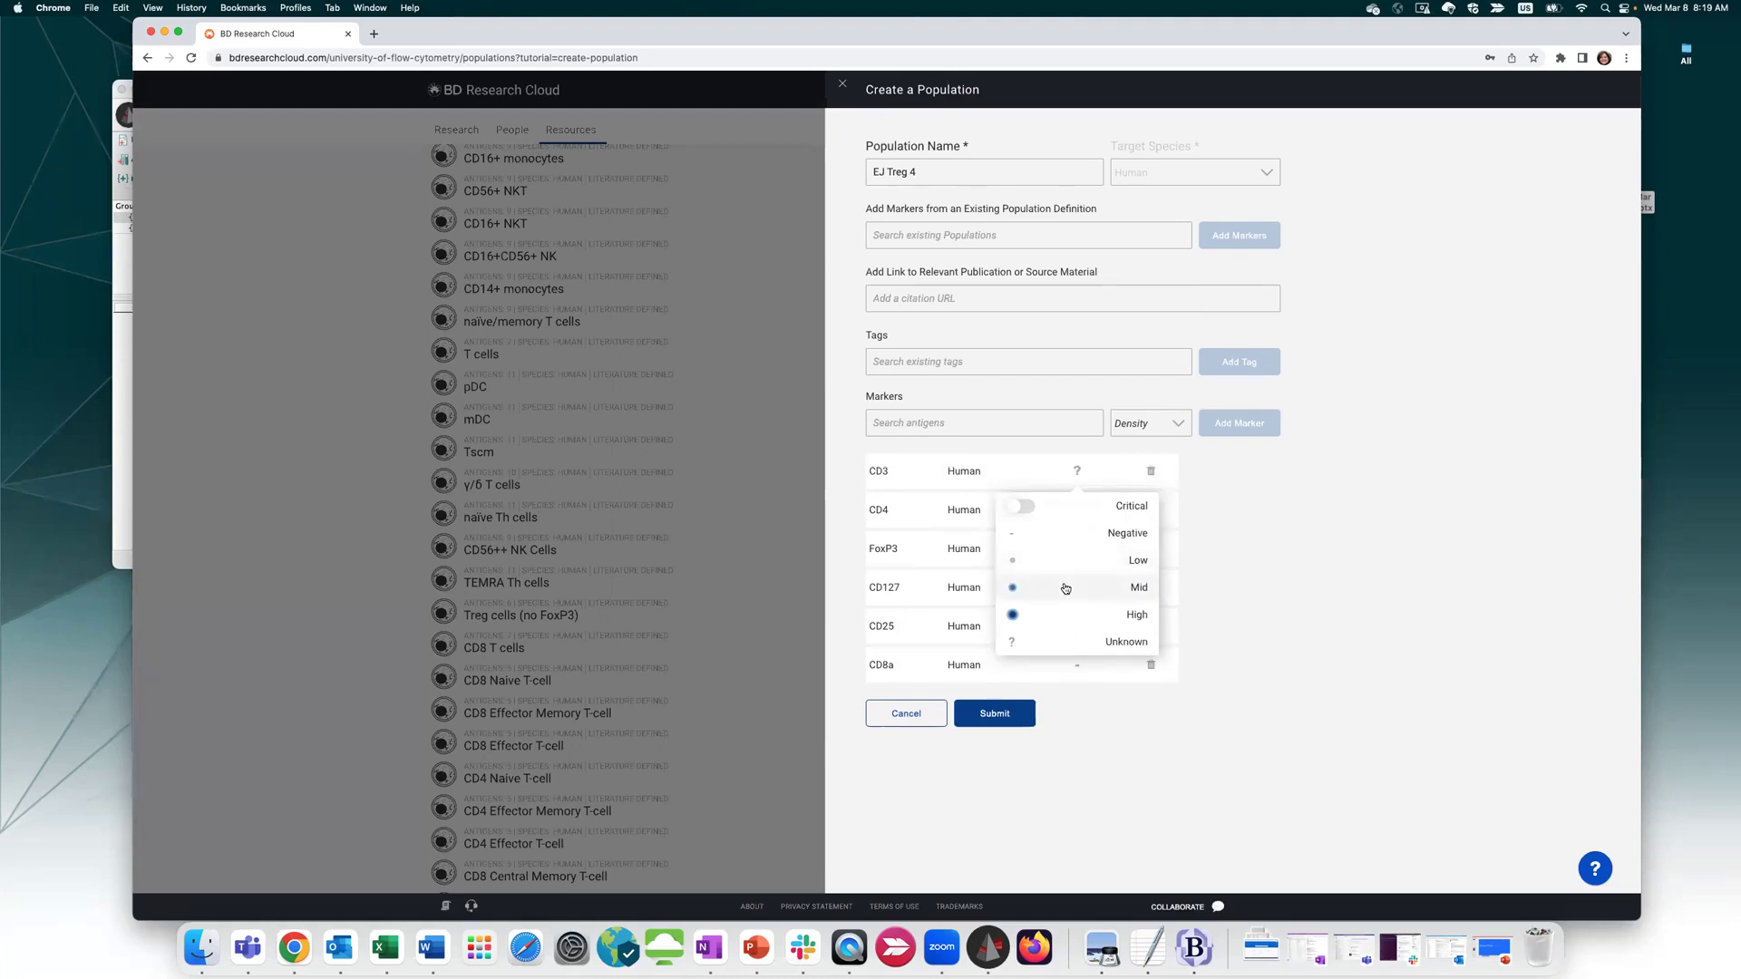
# Mark CD3, CD4 and CD25 as High density and FoxP3 as Mid density
pyautogui.click(1071, 615)
pyautogui.click(1077, 511)
pyautogui.click(1091, 648)
pyautogui.click(1079, 551)
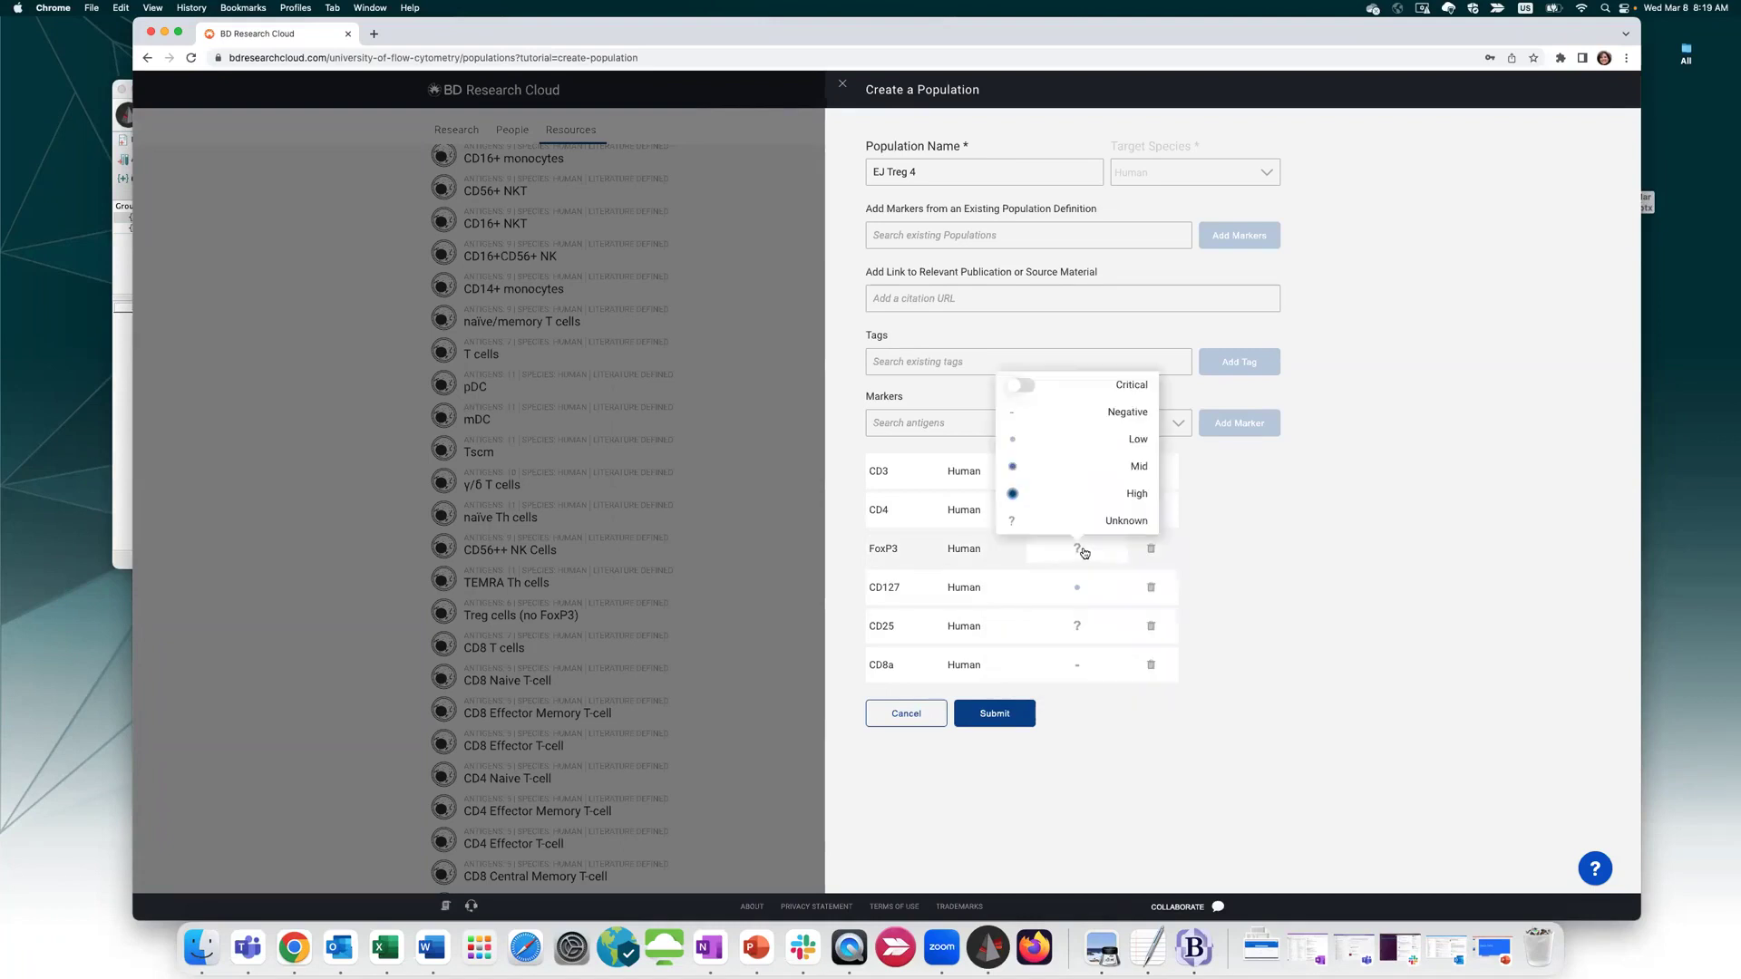
pyautogui.click(1101, 467)
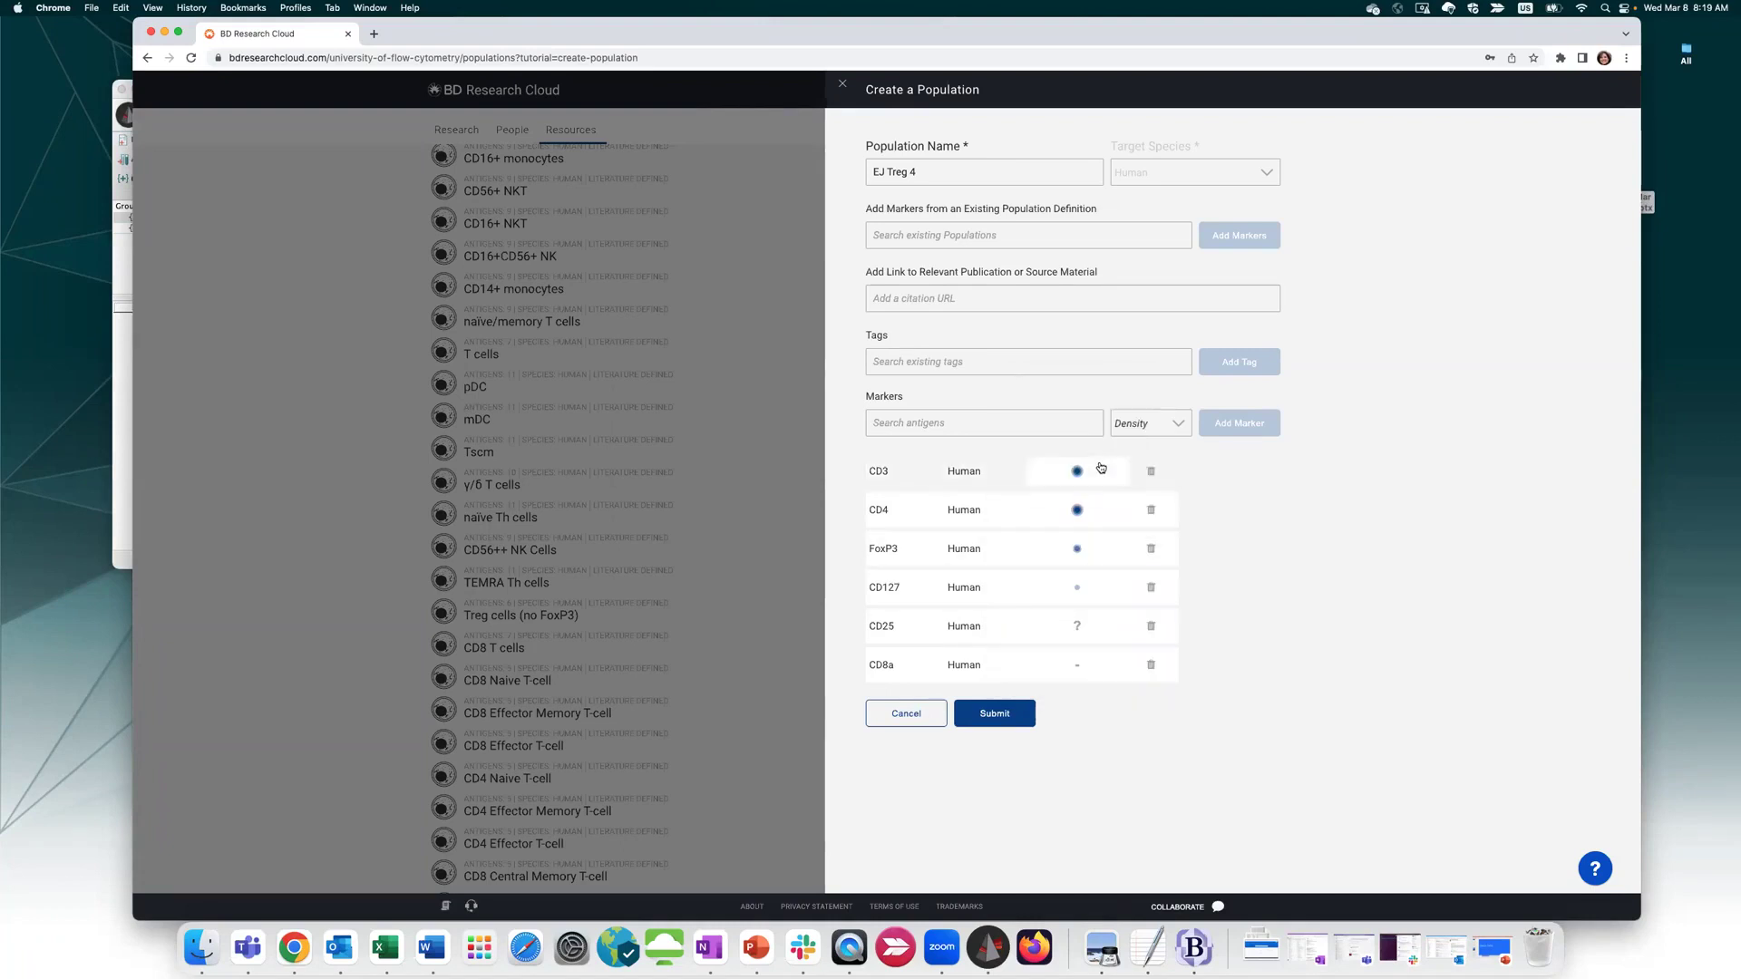
pyautogui.click(1078, 625)
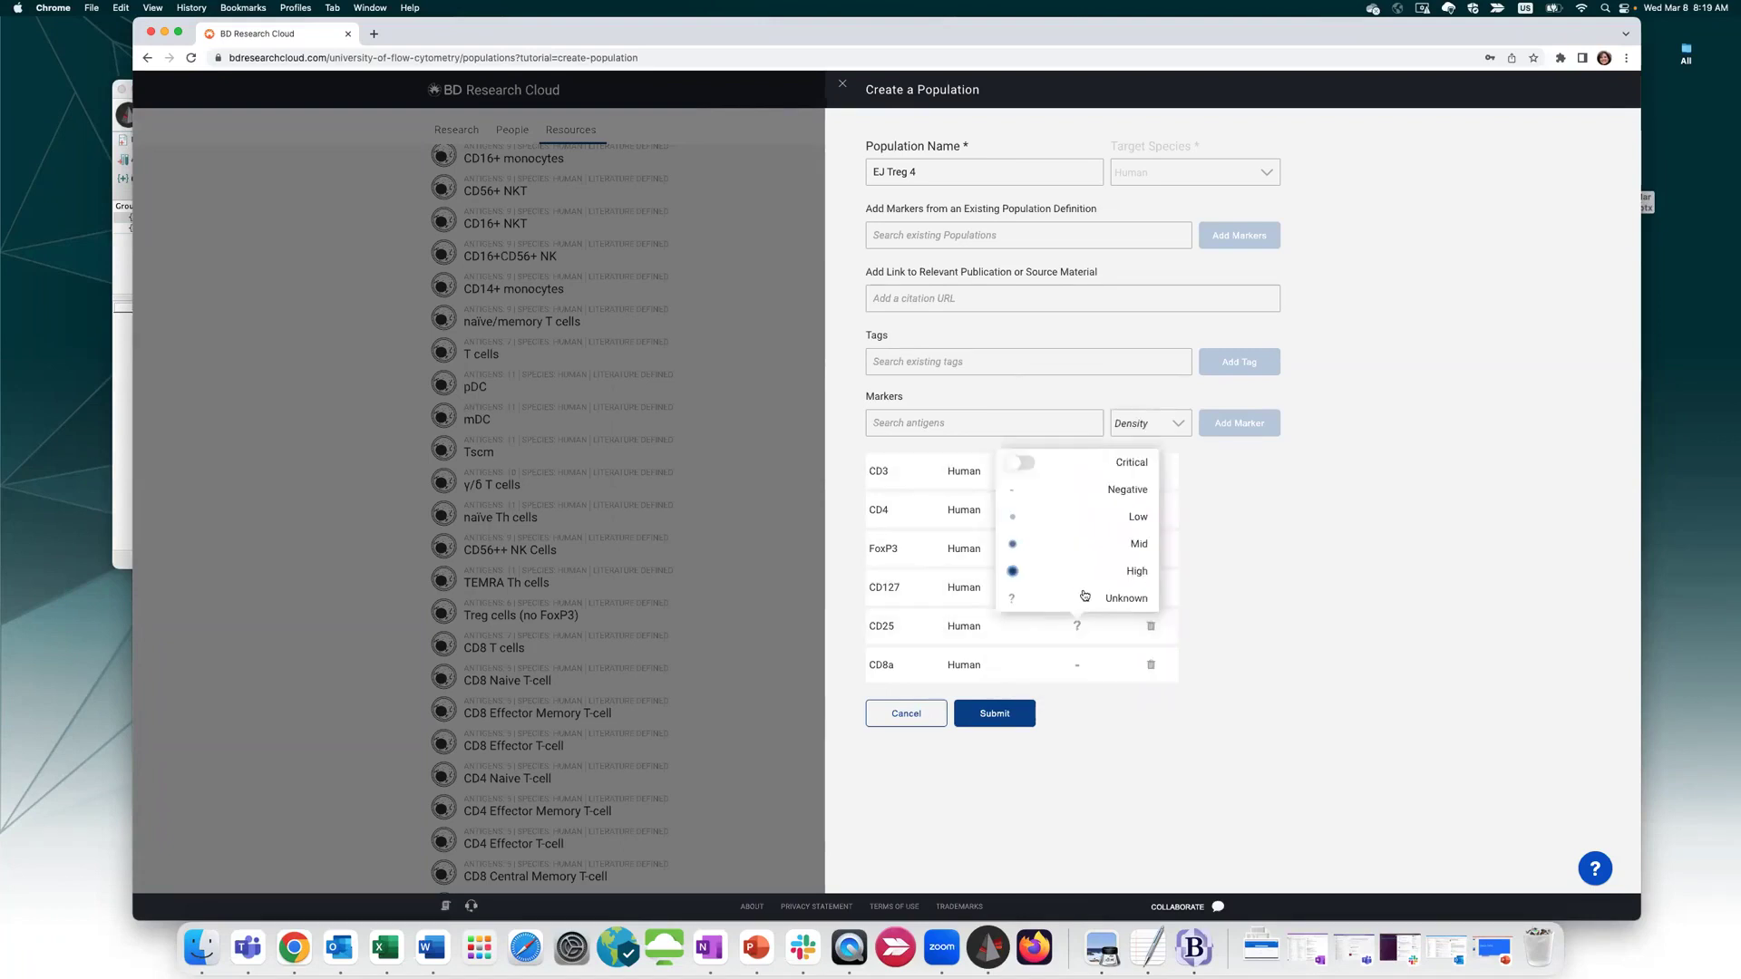
pyautogui.click(1086, 575)
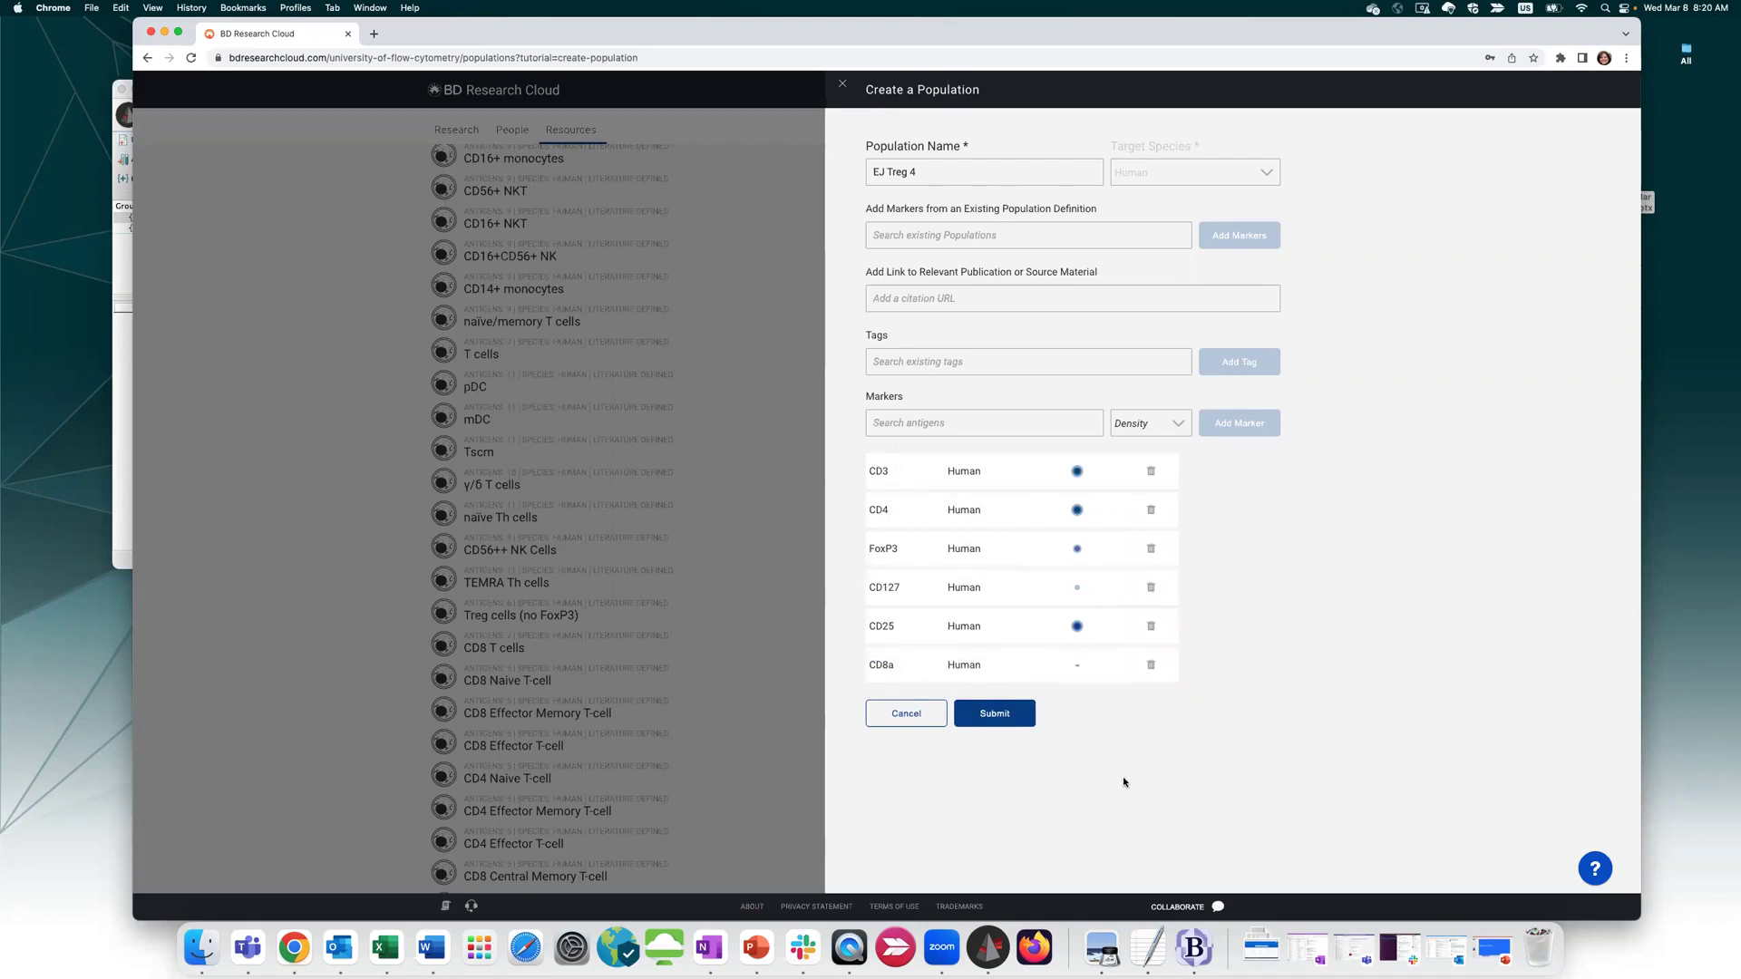
# Submit EJ Treg 4 and expand it in the Populations list to review its six markers
pyautogui.click(1016, 720)
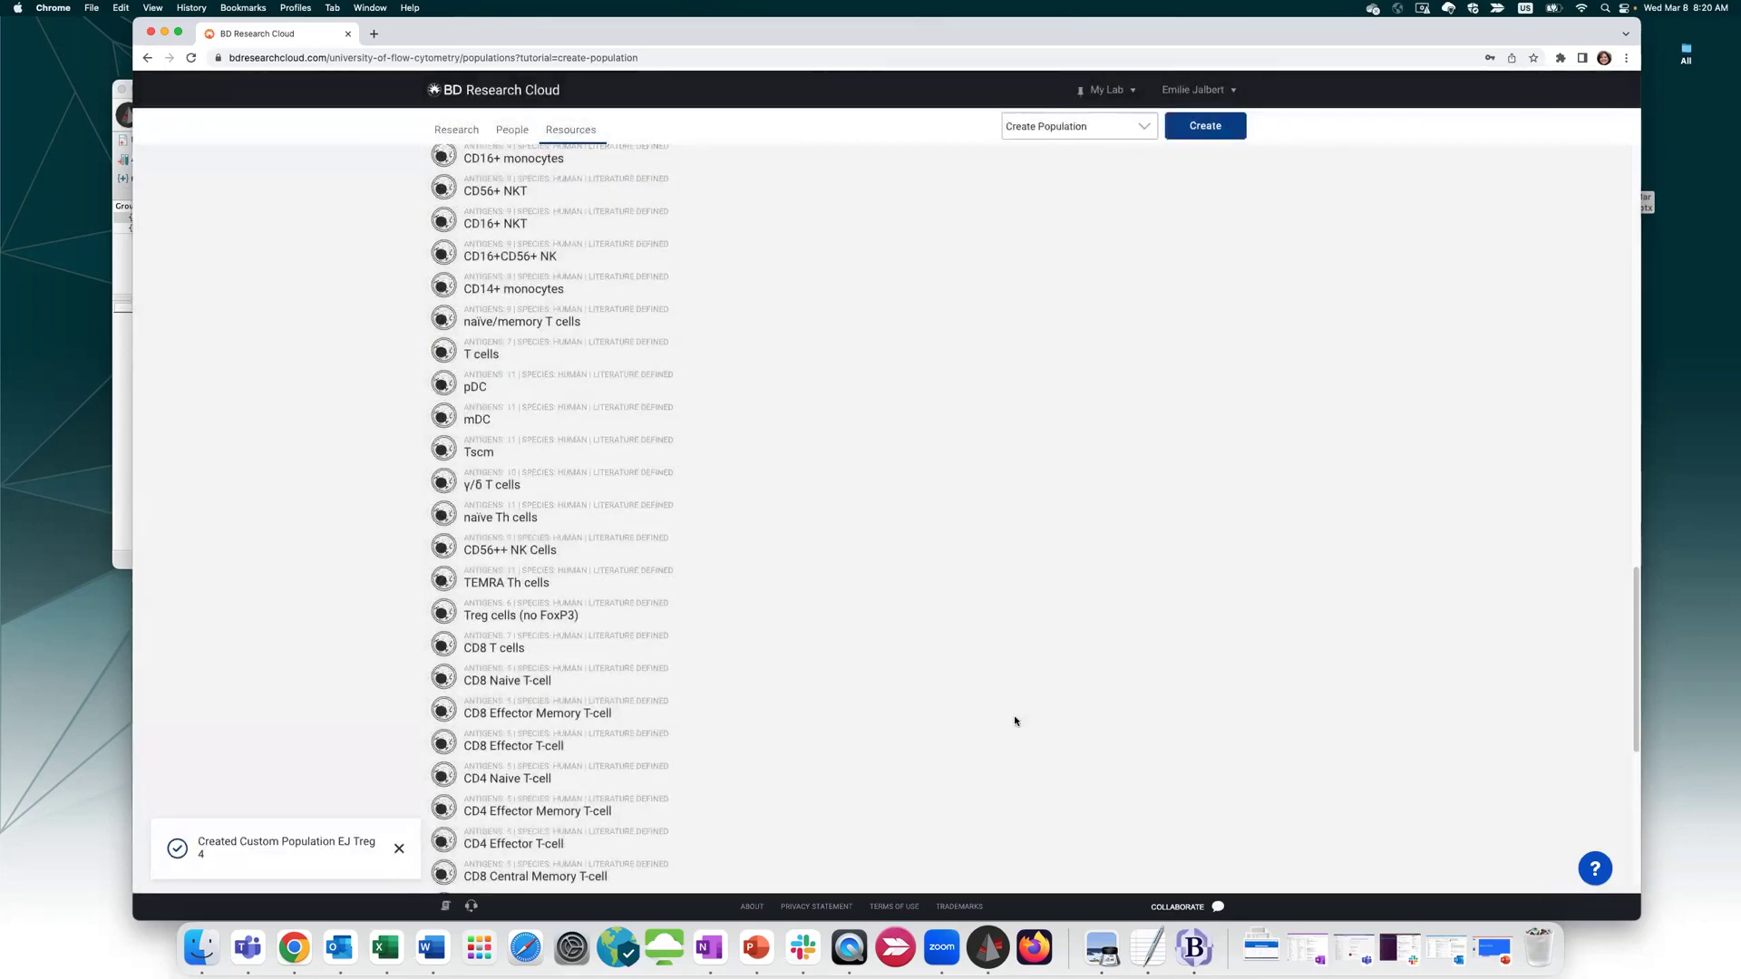
pyautogui.scroll(-6, 345, 743)
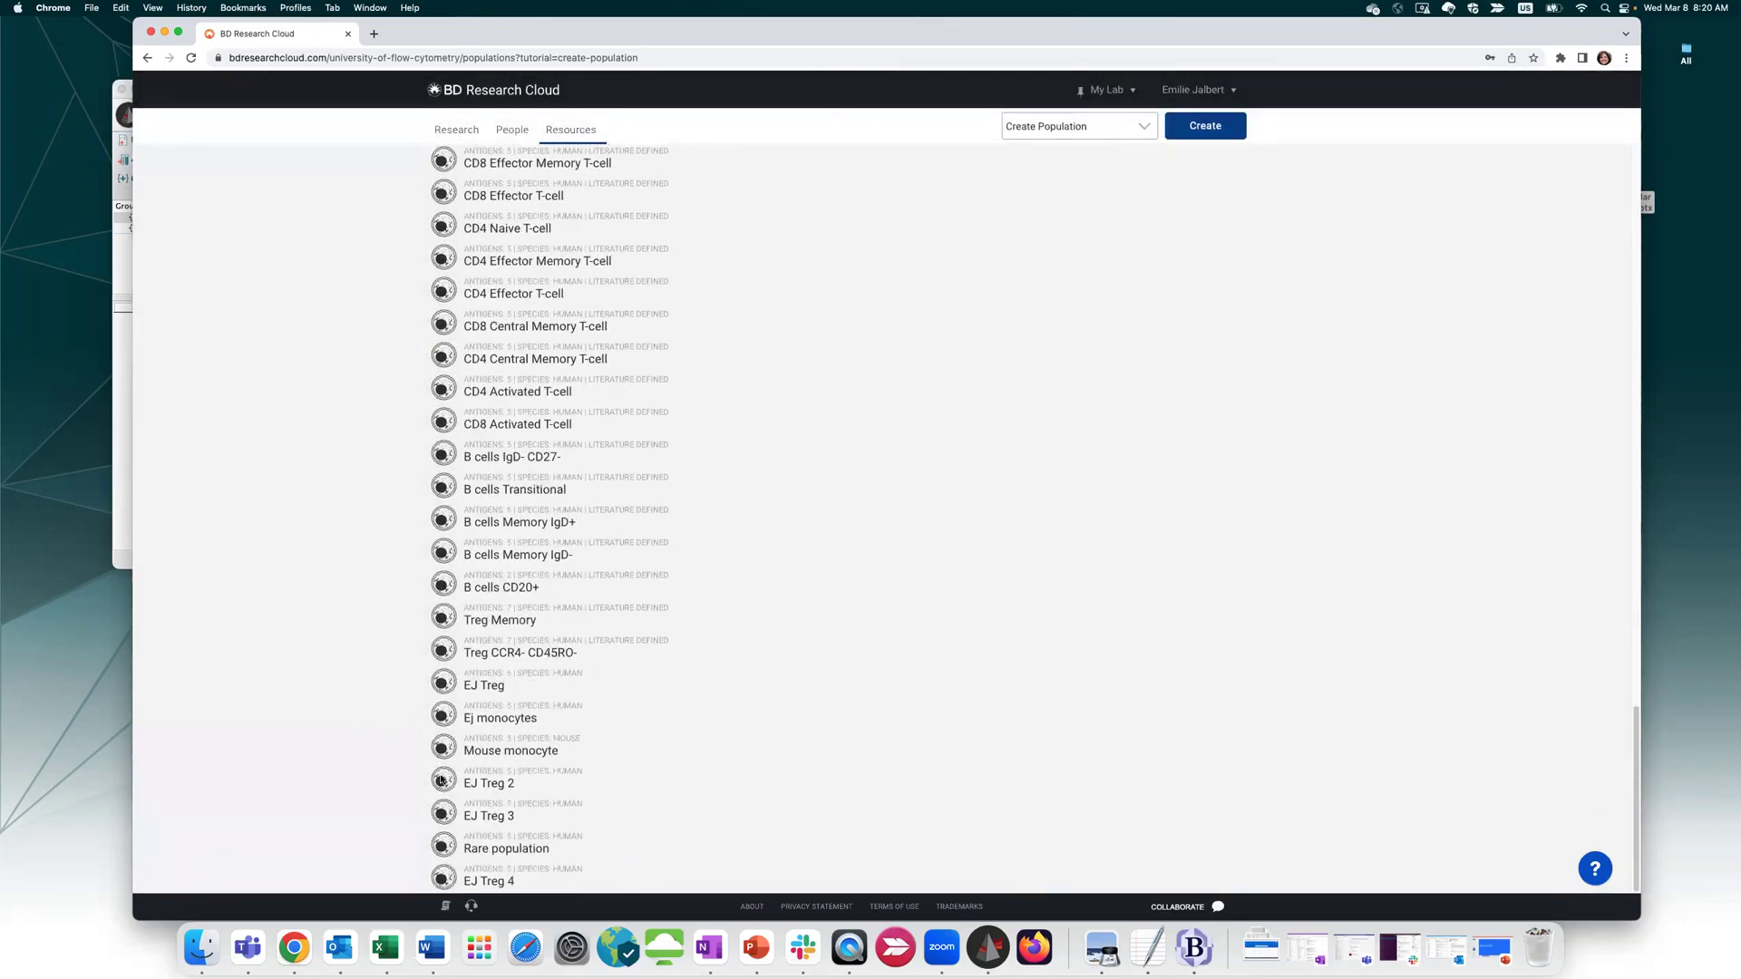
pyautogui.click(474, 878)
pyautogui.scroll(-3, 599, 762)
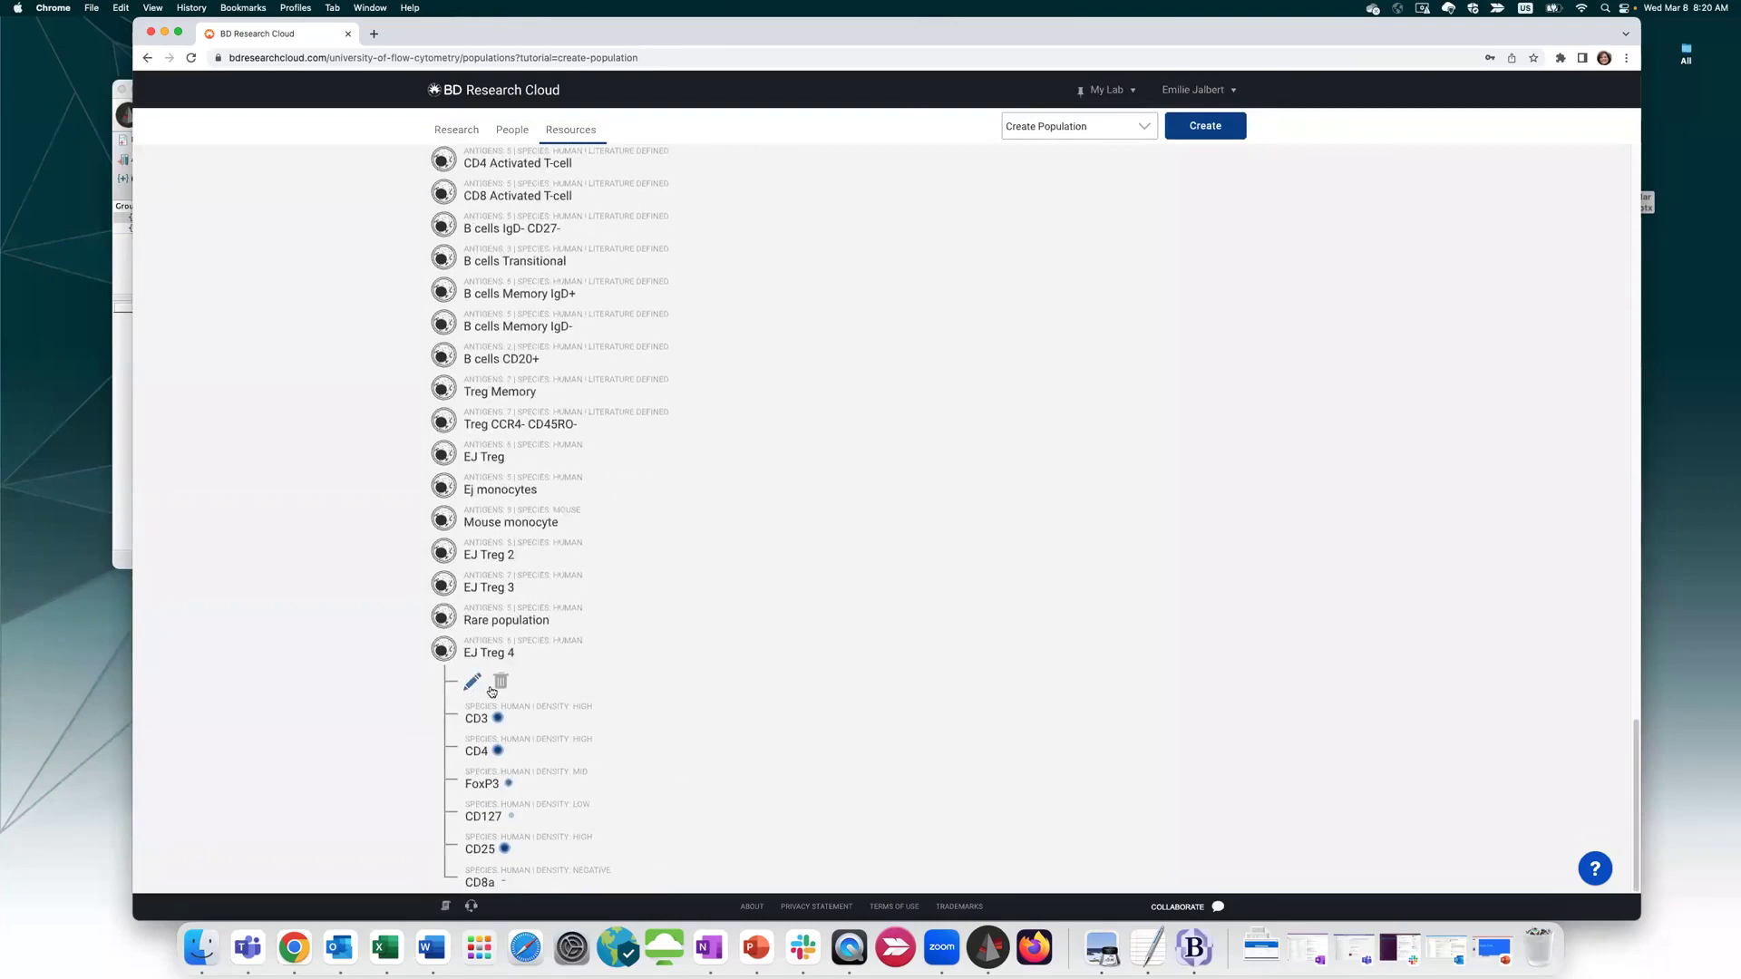
pyautogui.scroll(15, 835, 478)
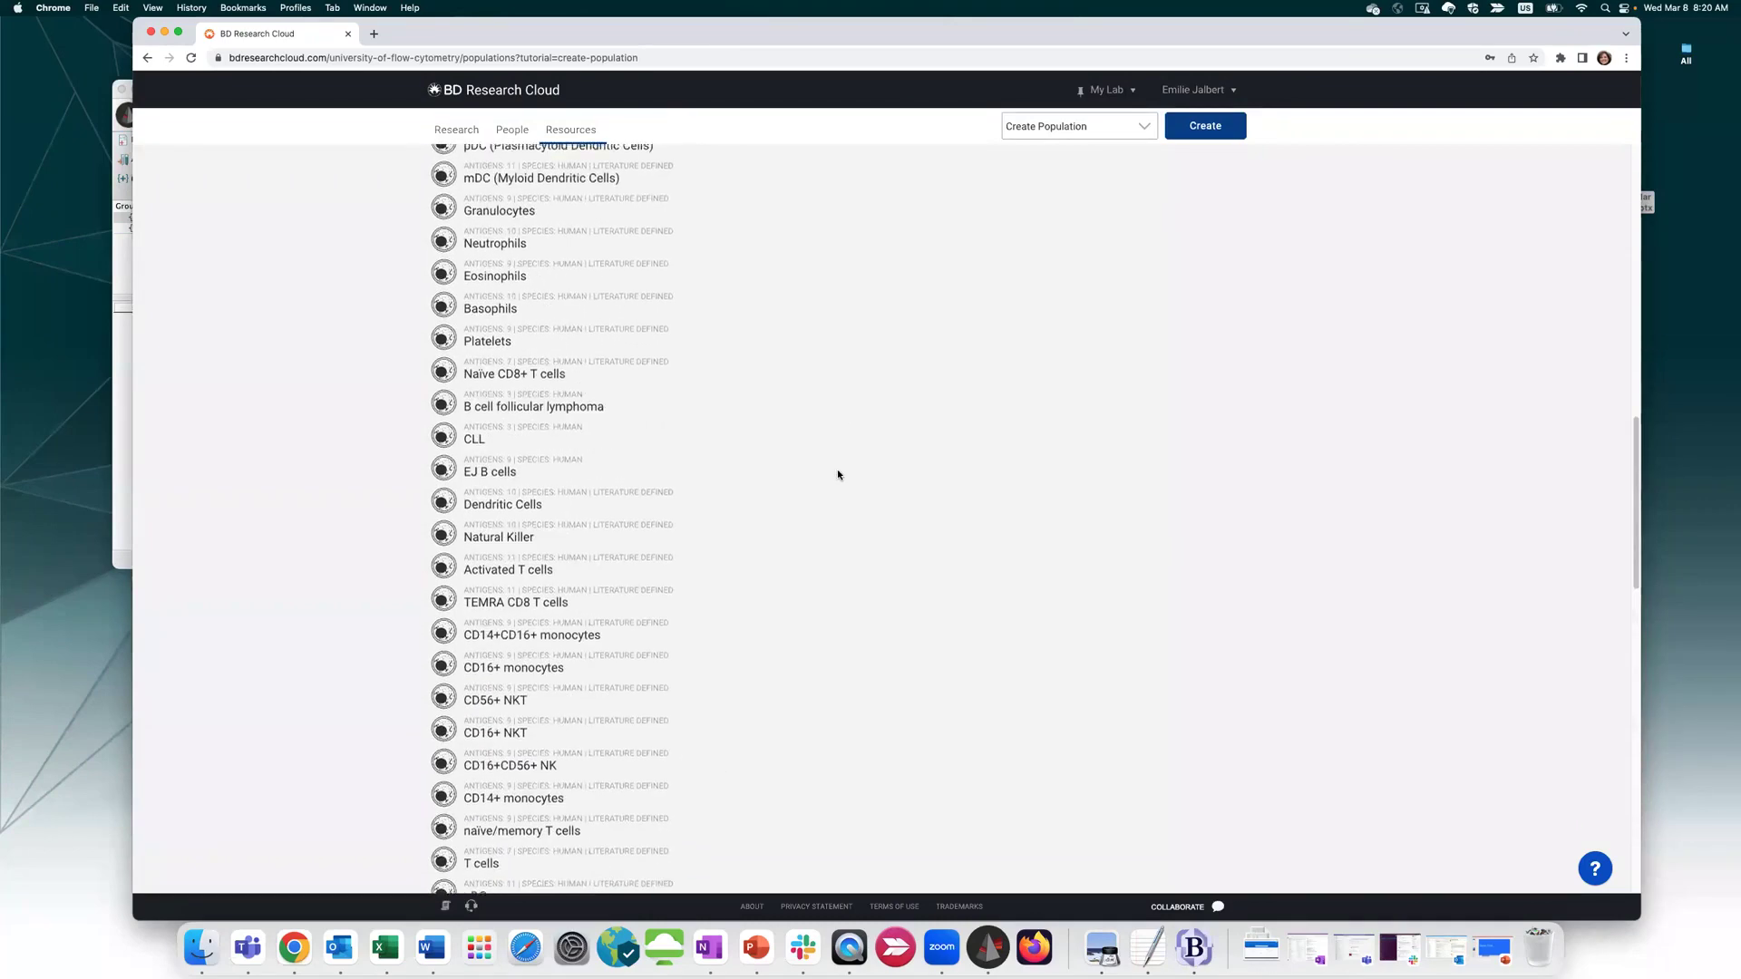
pyautogui.click(594, 136)
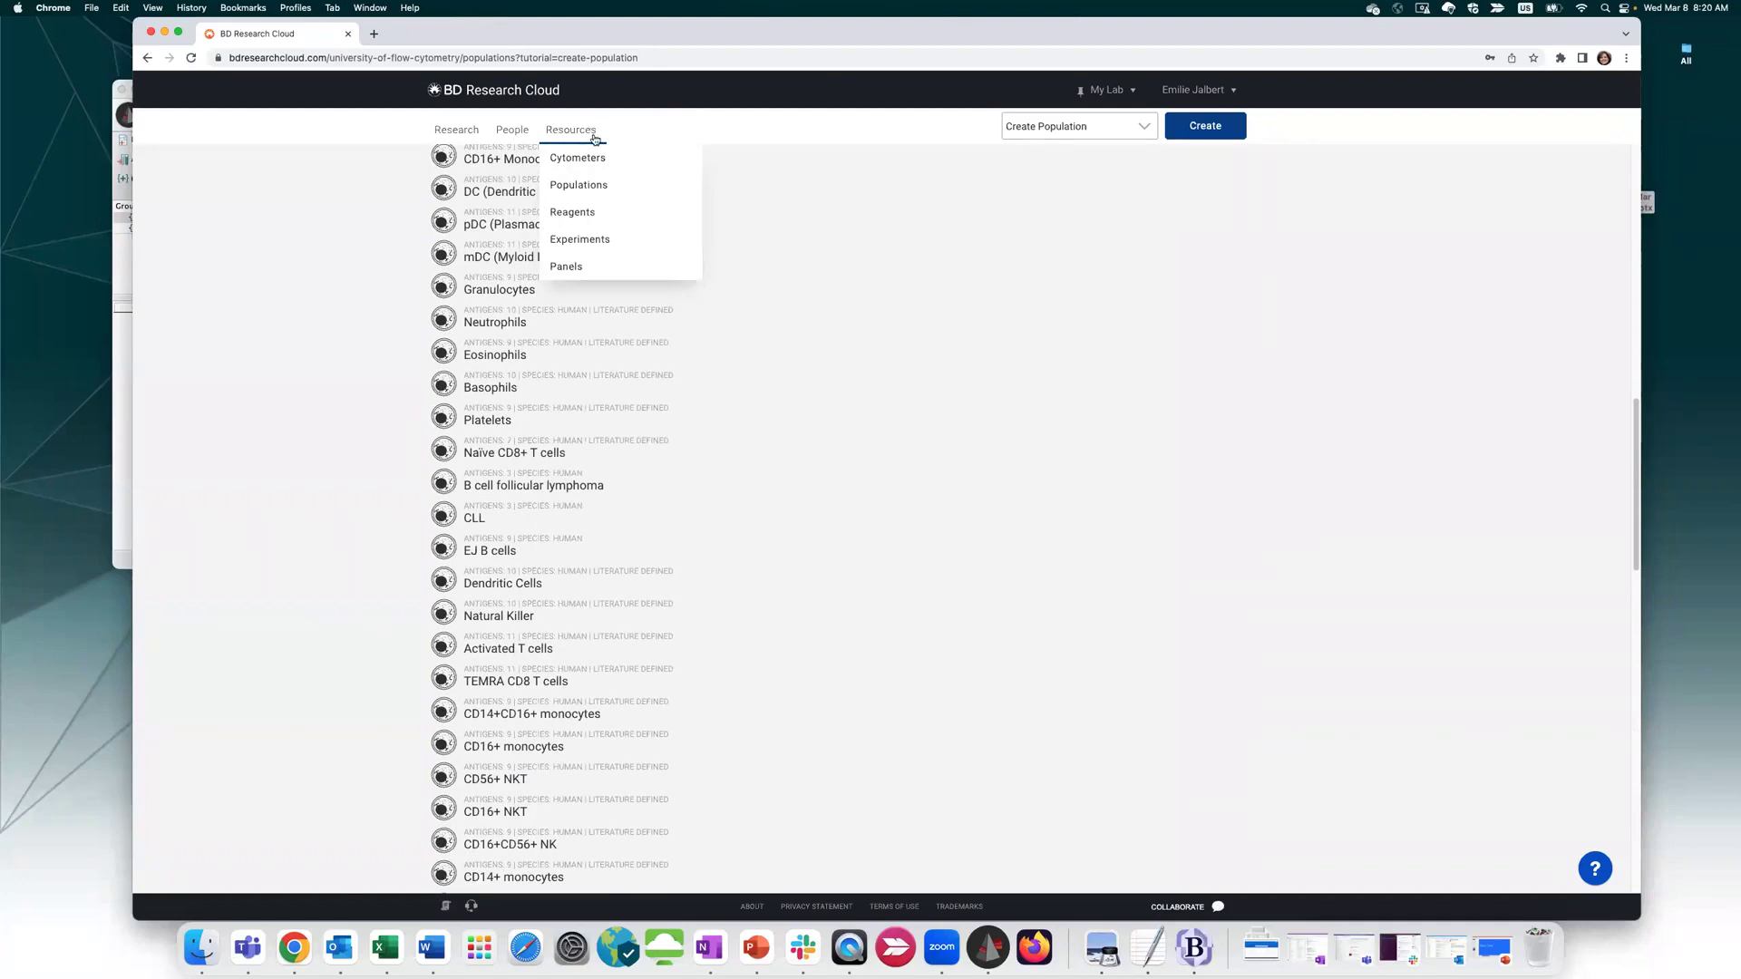
# Browse the BD Catalog reagents, then switch to the Custom Reagents tab listing 9 reagents
pyautogui.click(630, 216)
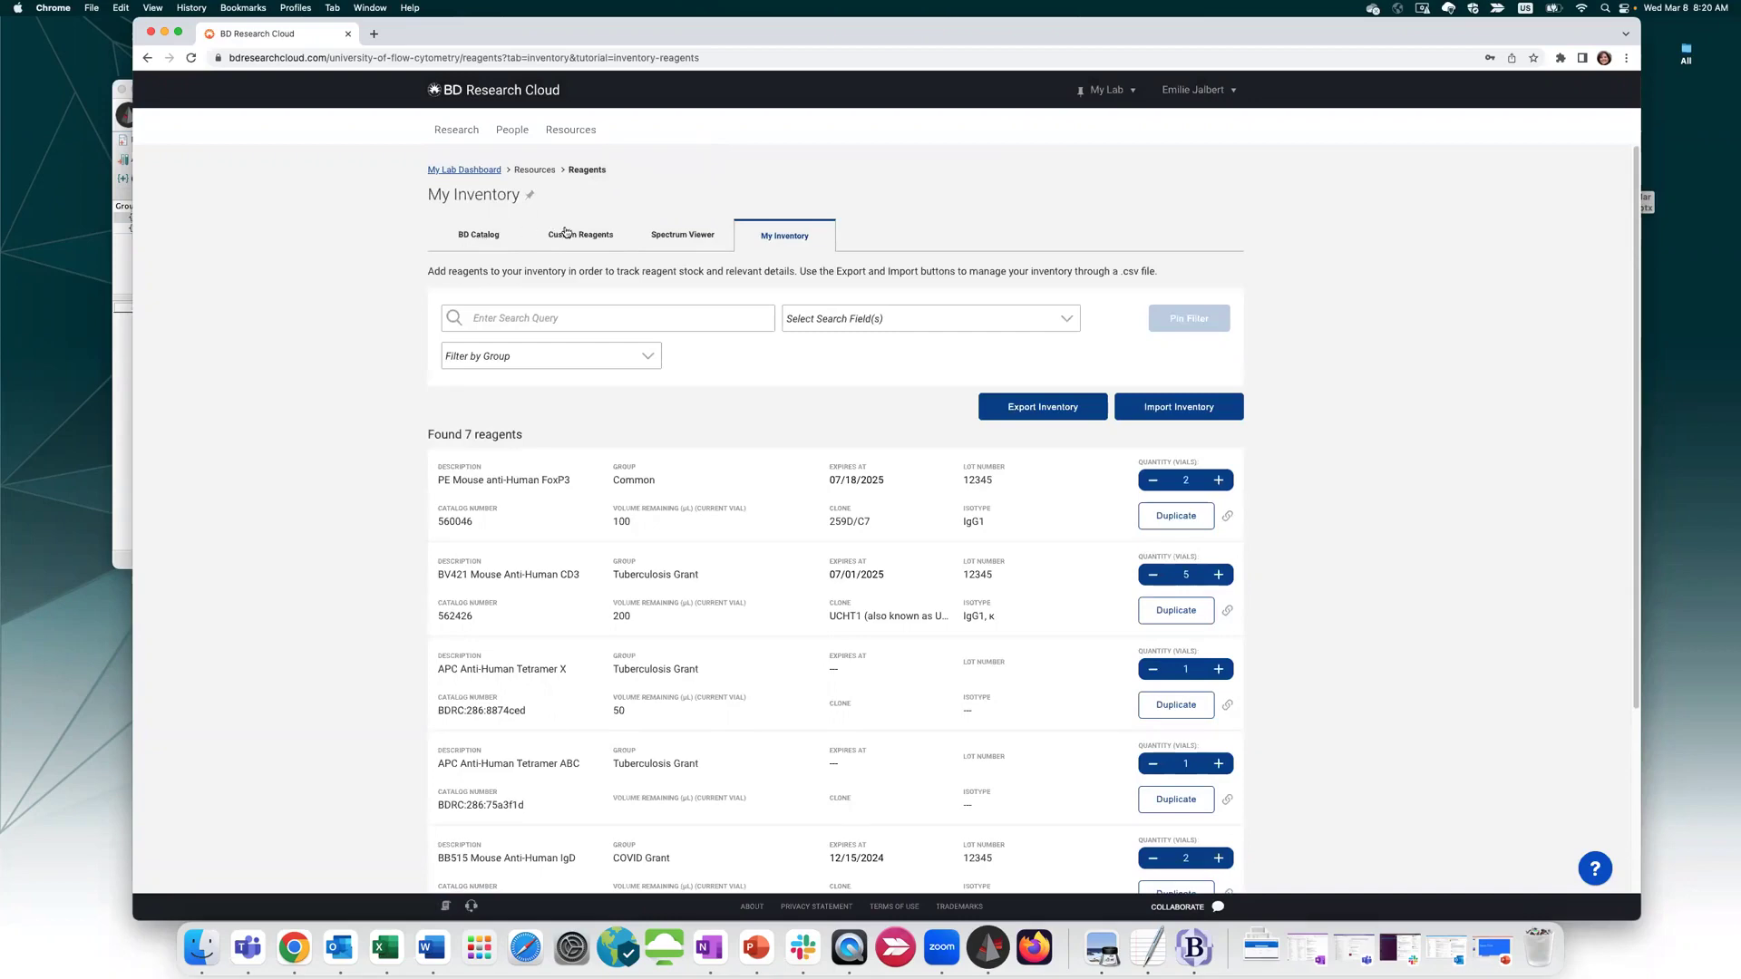
pyautogui.click(476, 232)
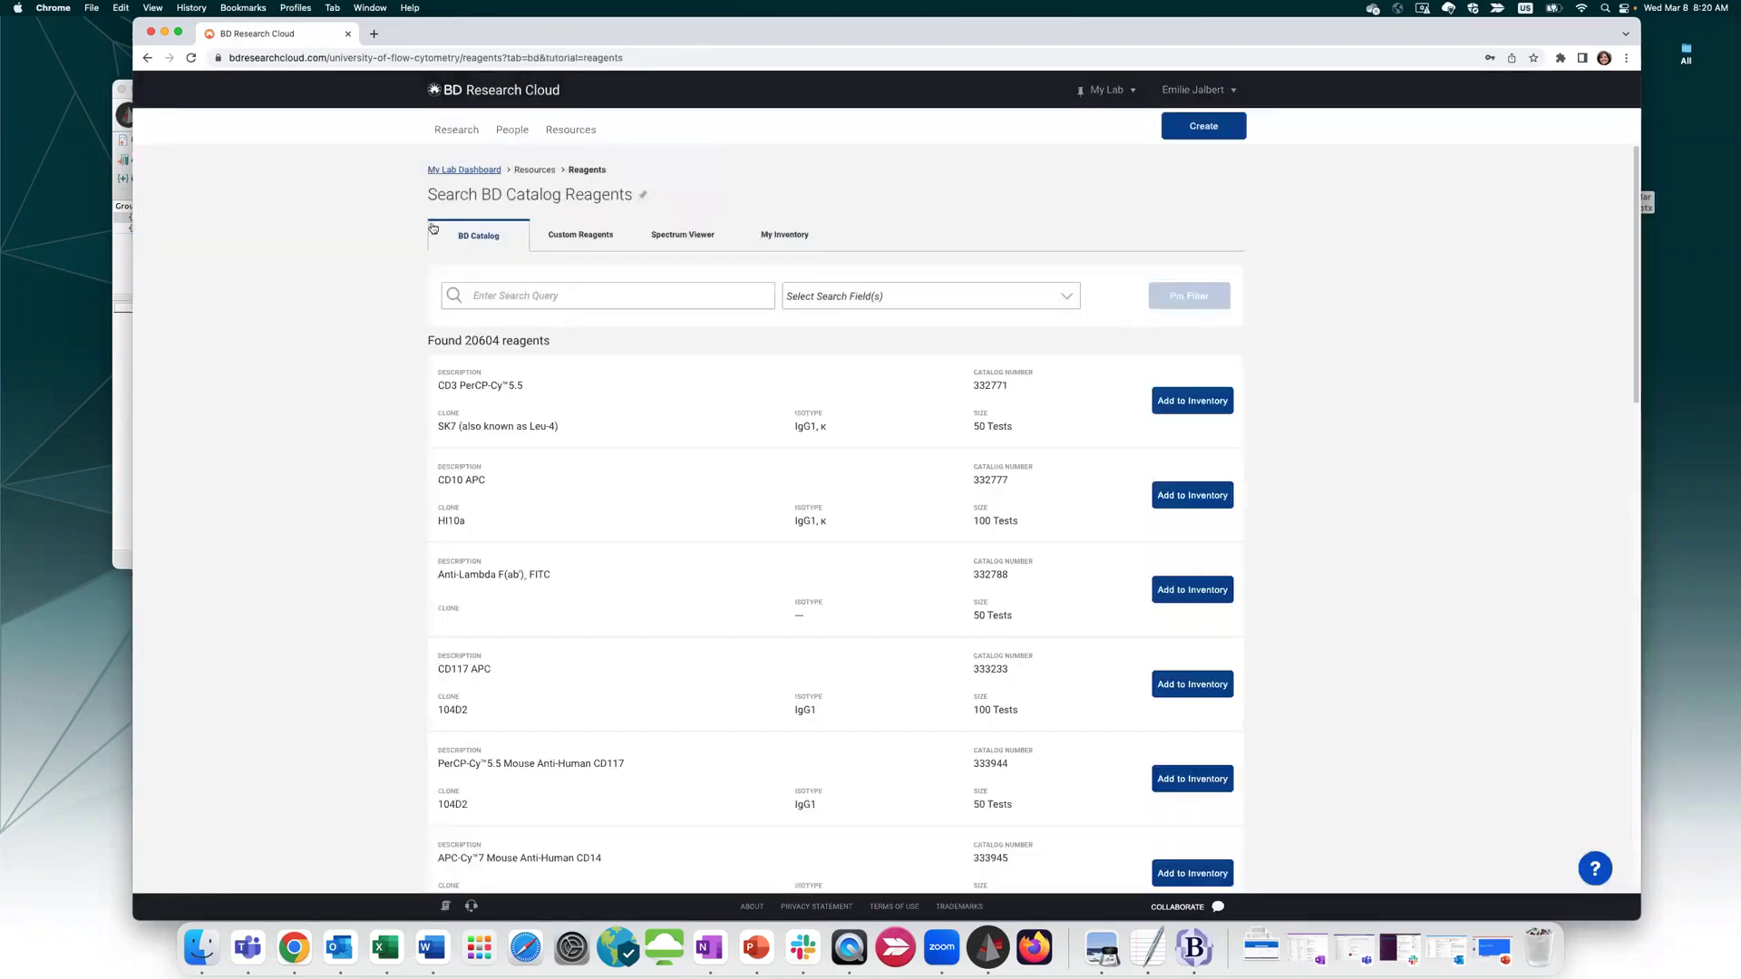
pyautogui.scroll(-15, 542, 500)
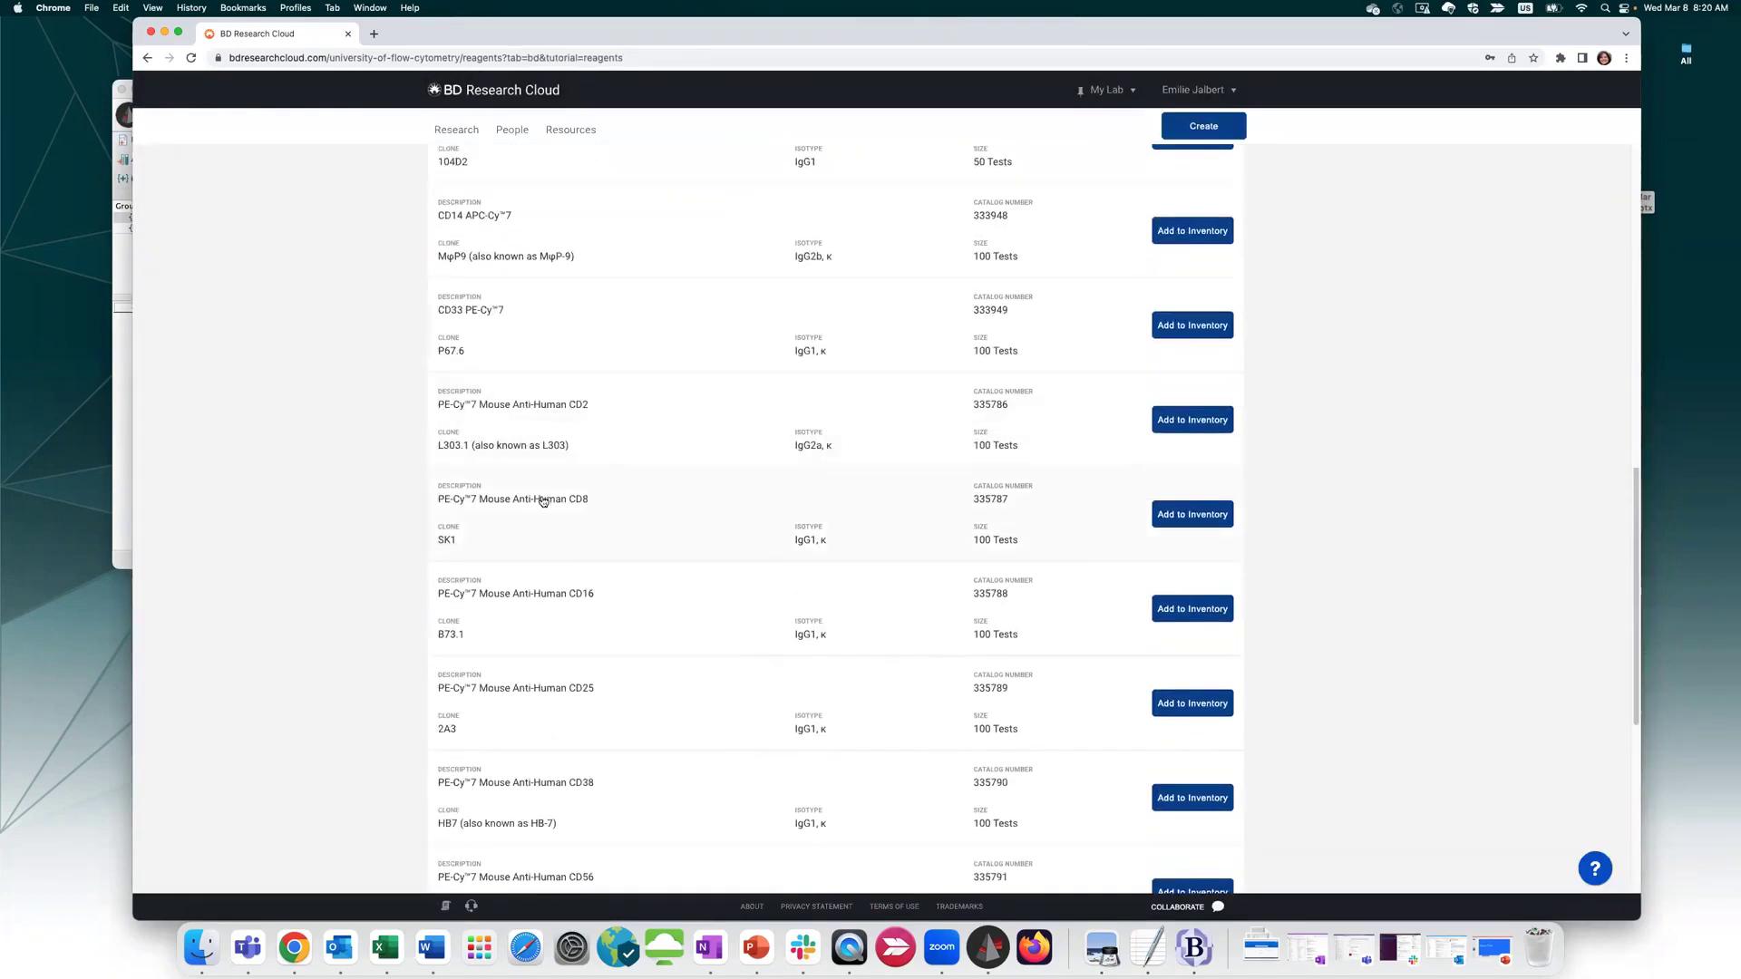
pyautogui.scroll(13, 542, 501)
pyautogui.scroll(2, 542, 502)
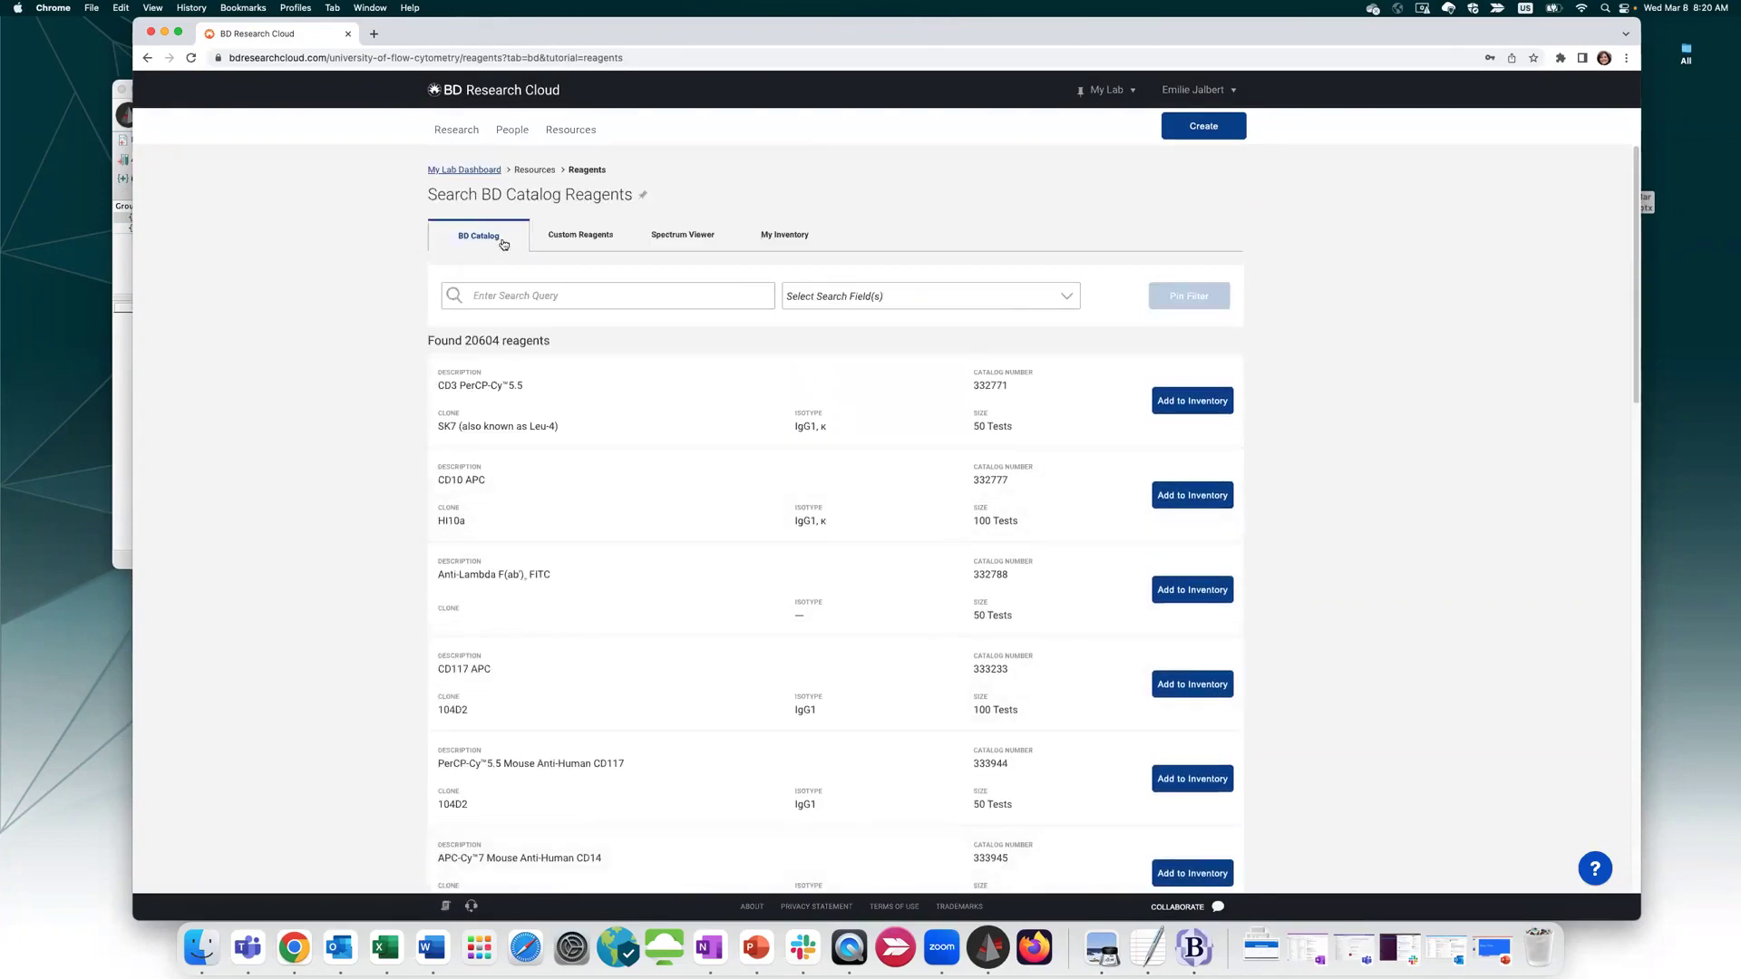
pyautogui.click(569, 238)
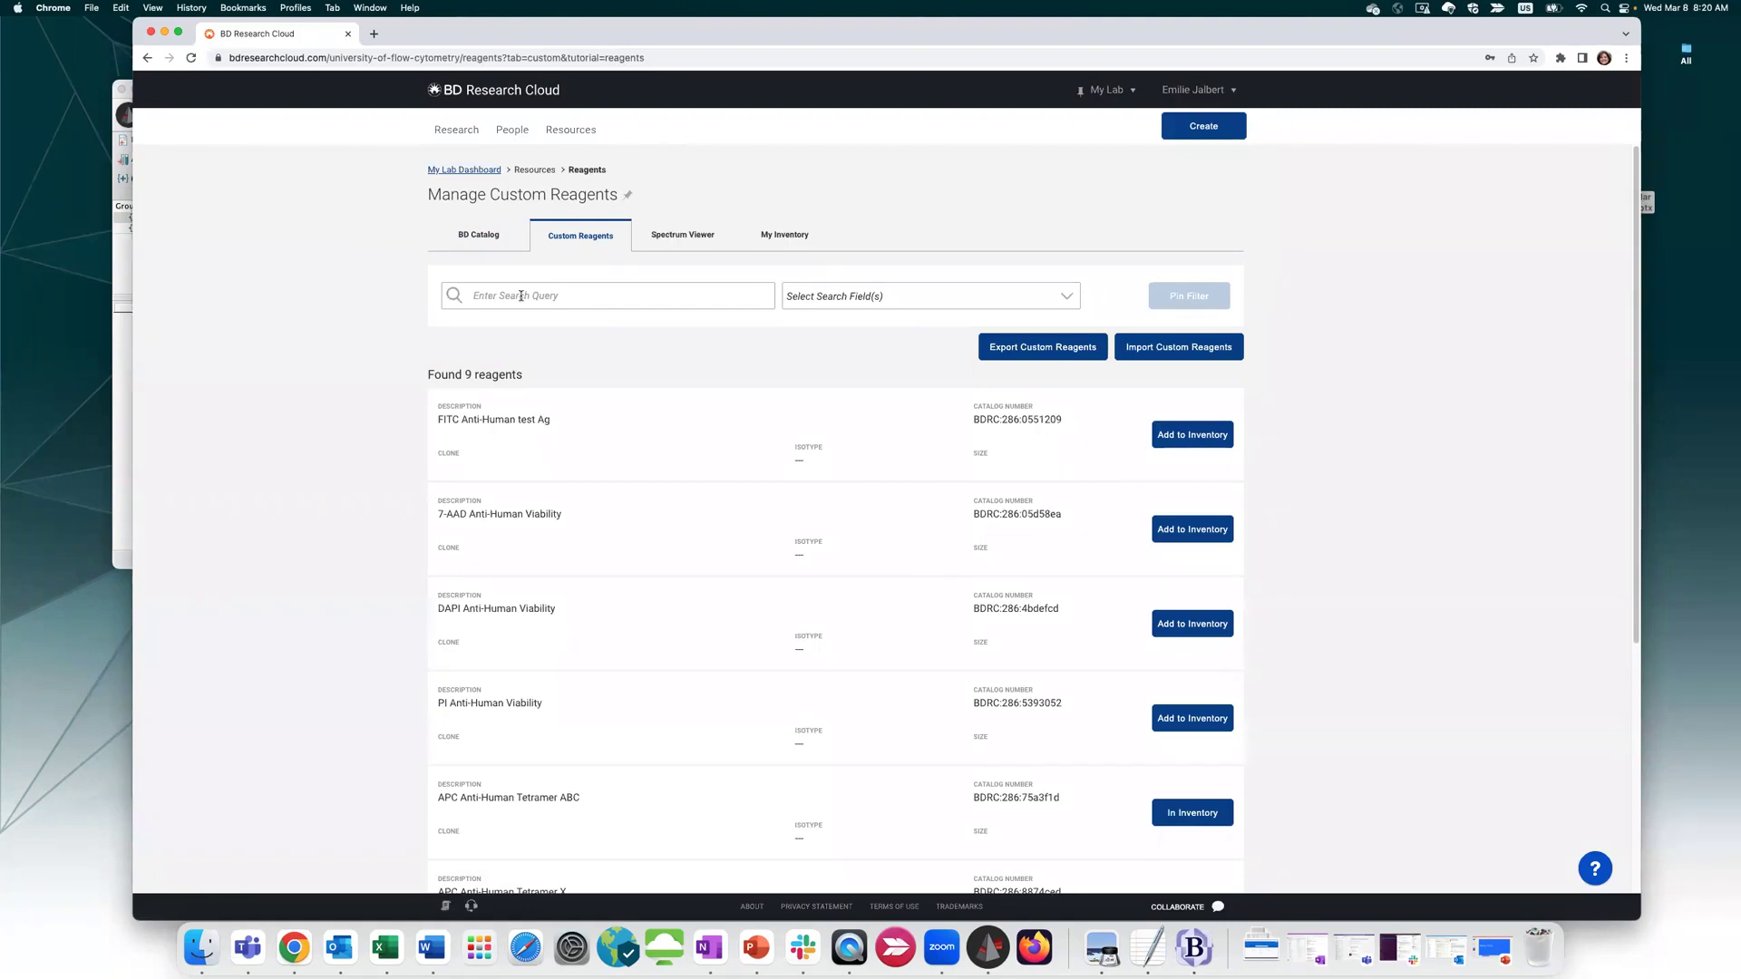
# Start a custom reagent with antigen CD3, target species Human and new brand In-house
pyautogui.click(1171, 136)
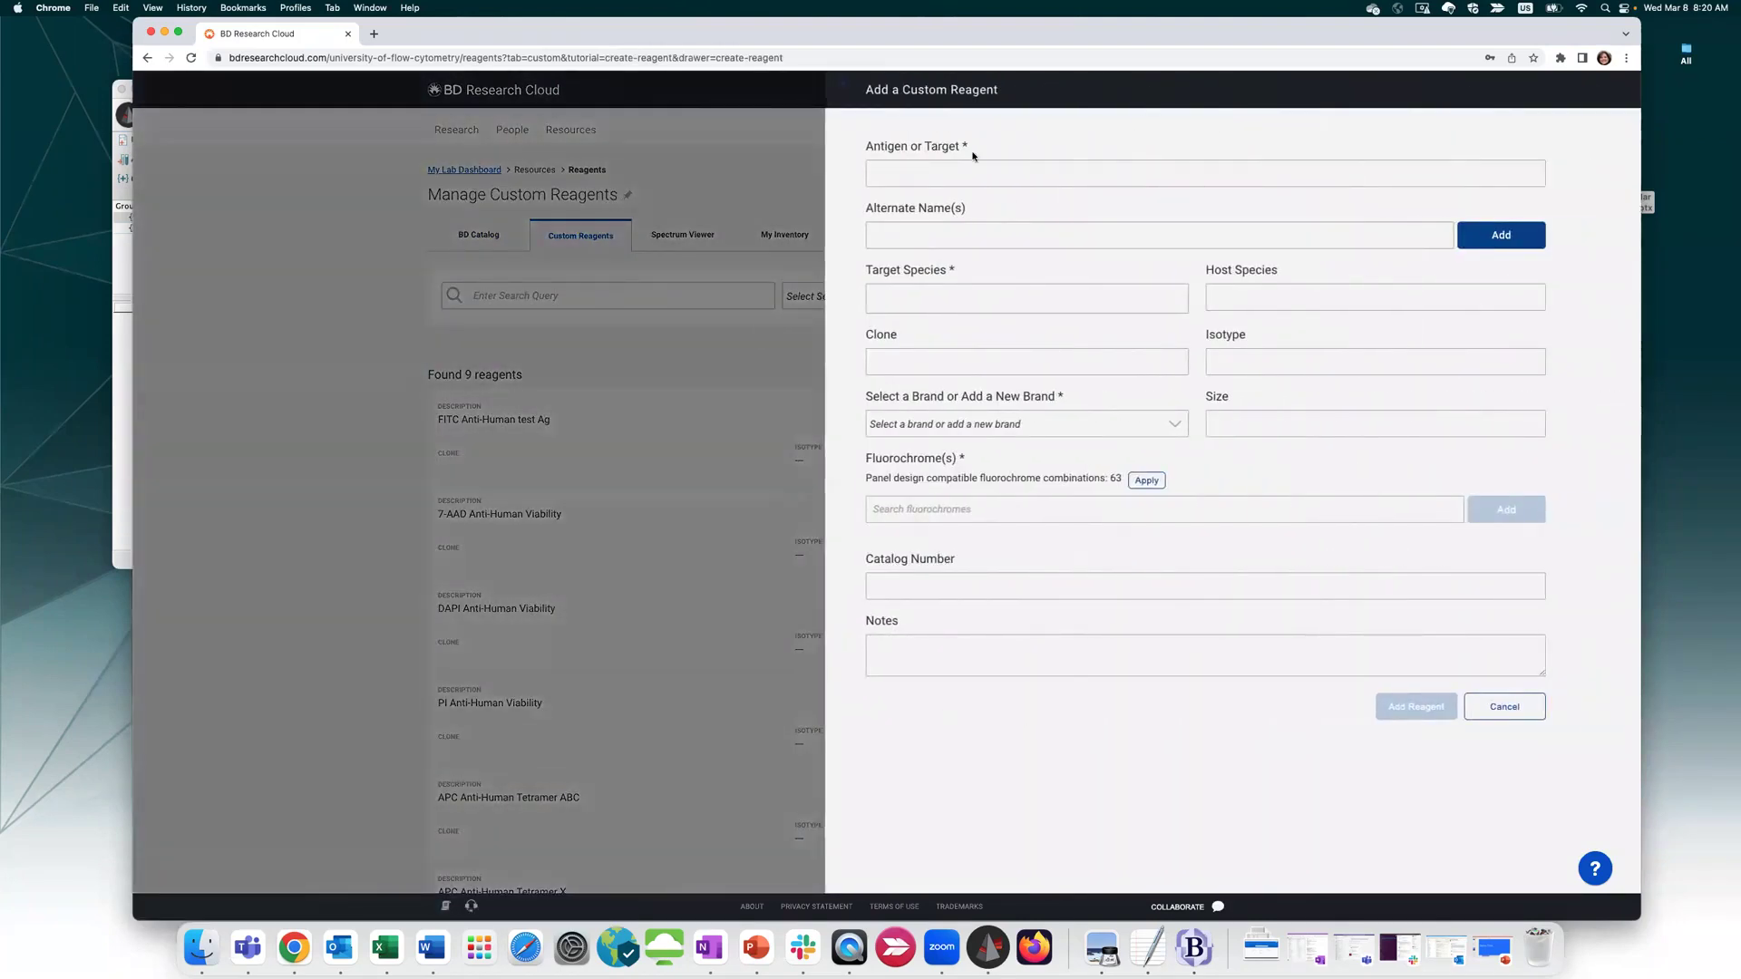
pyautogui.click(880, 179)
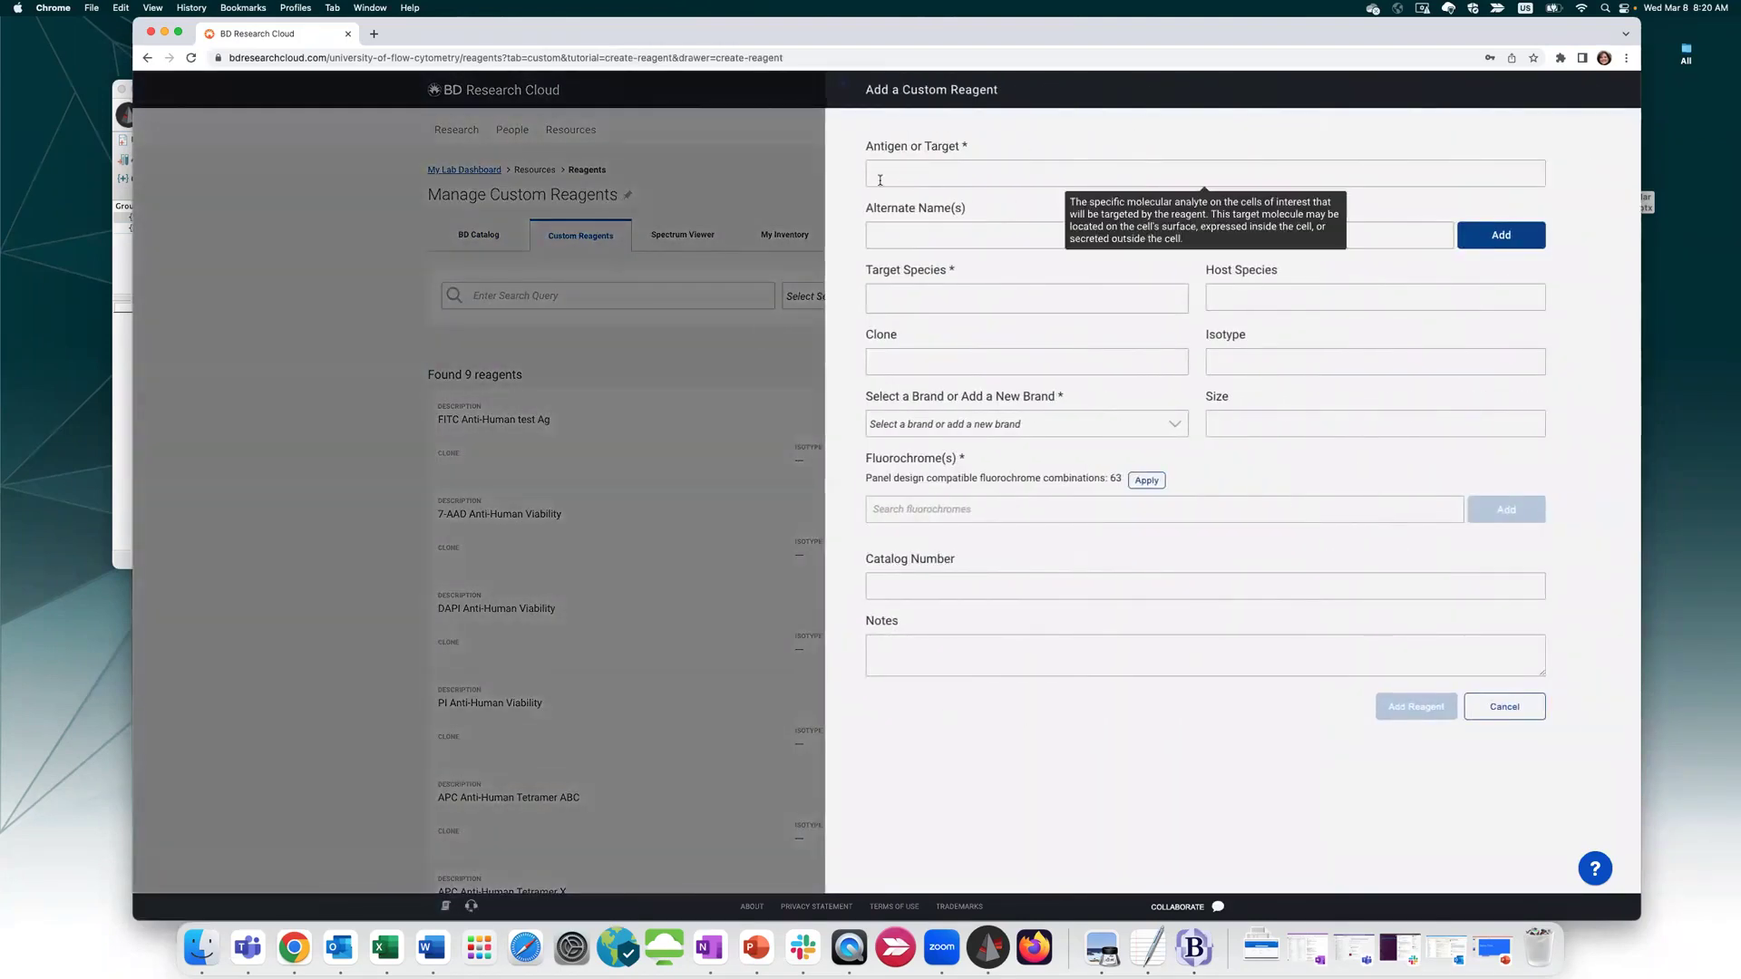
pyautogui.write('CD3')
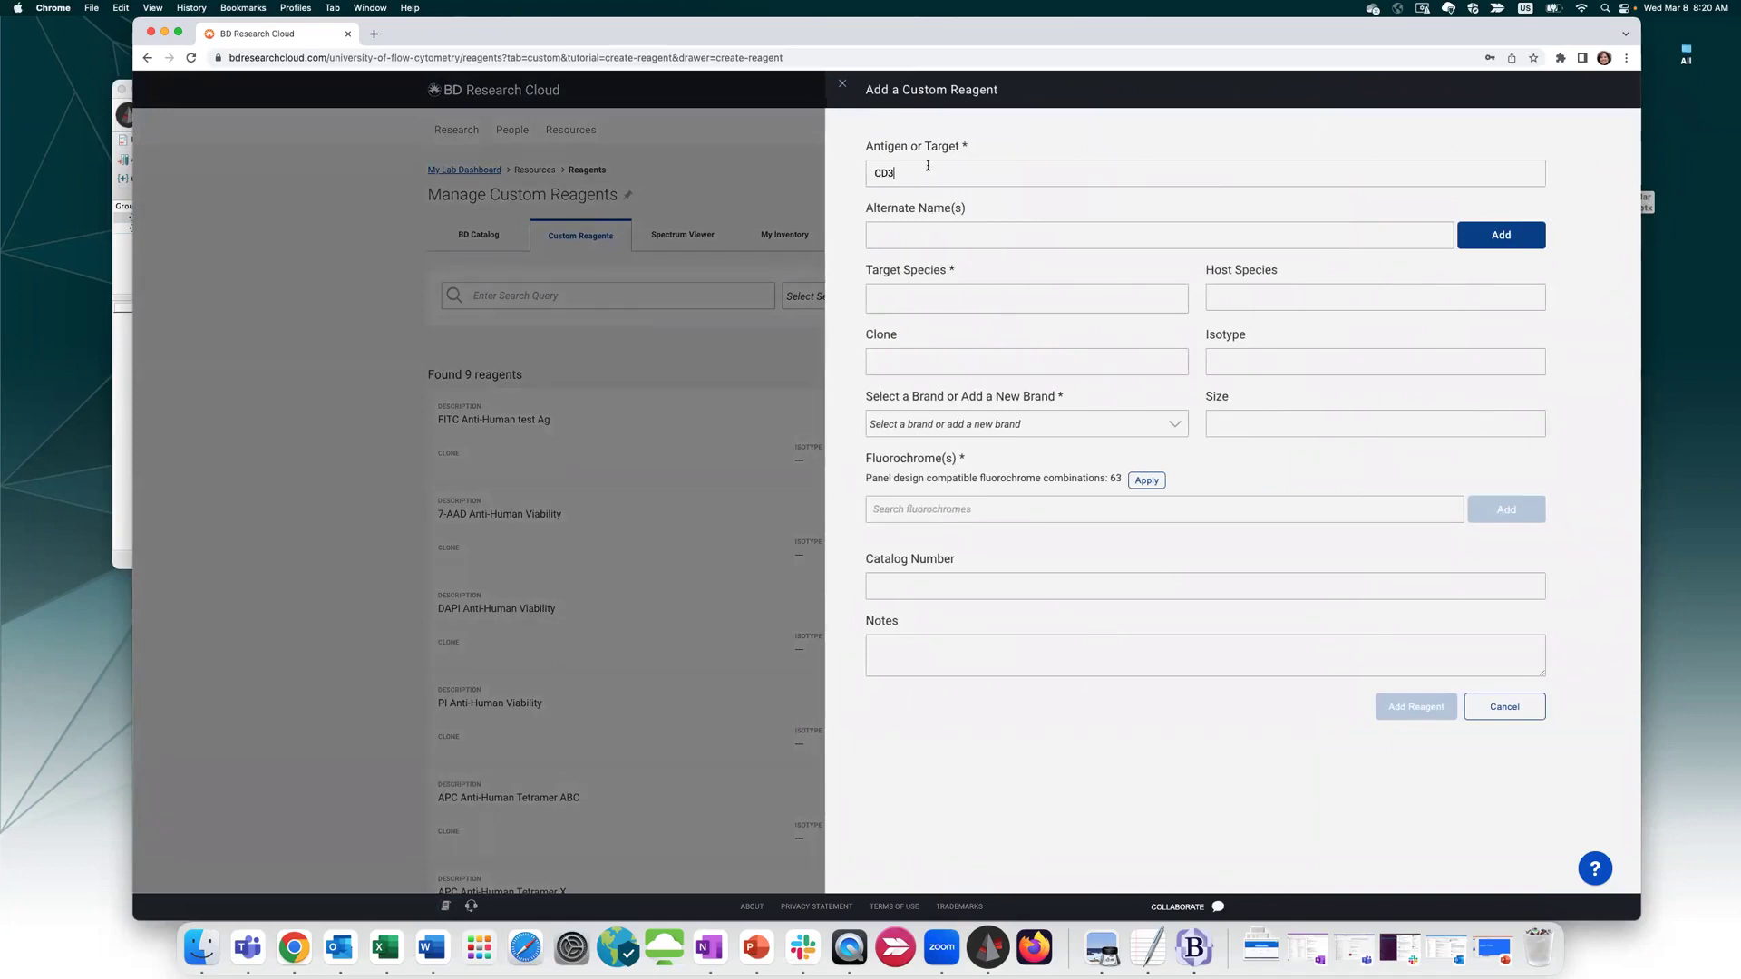
pyautogui.click(952, 299)
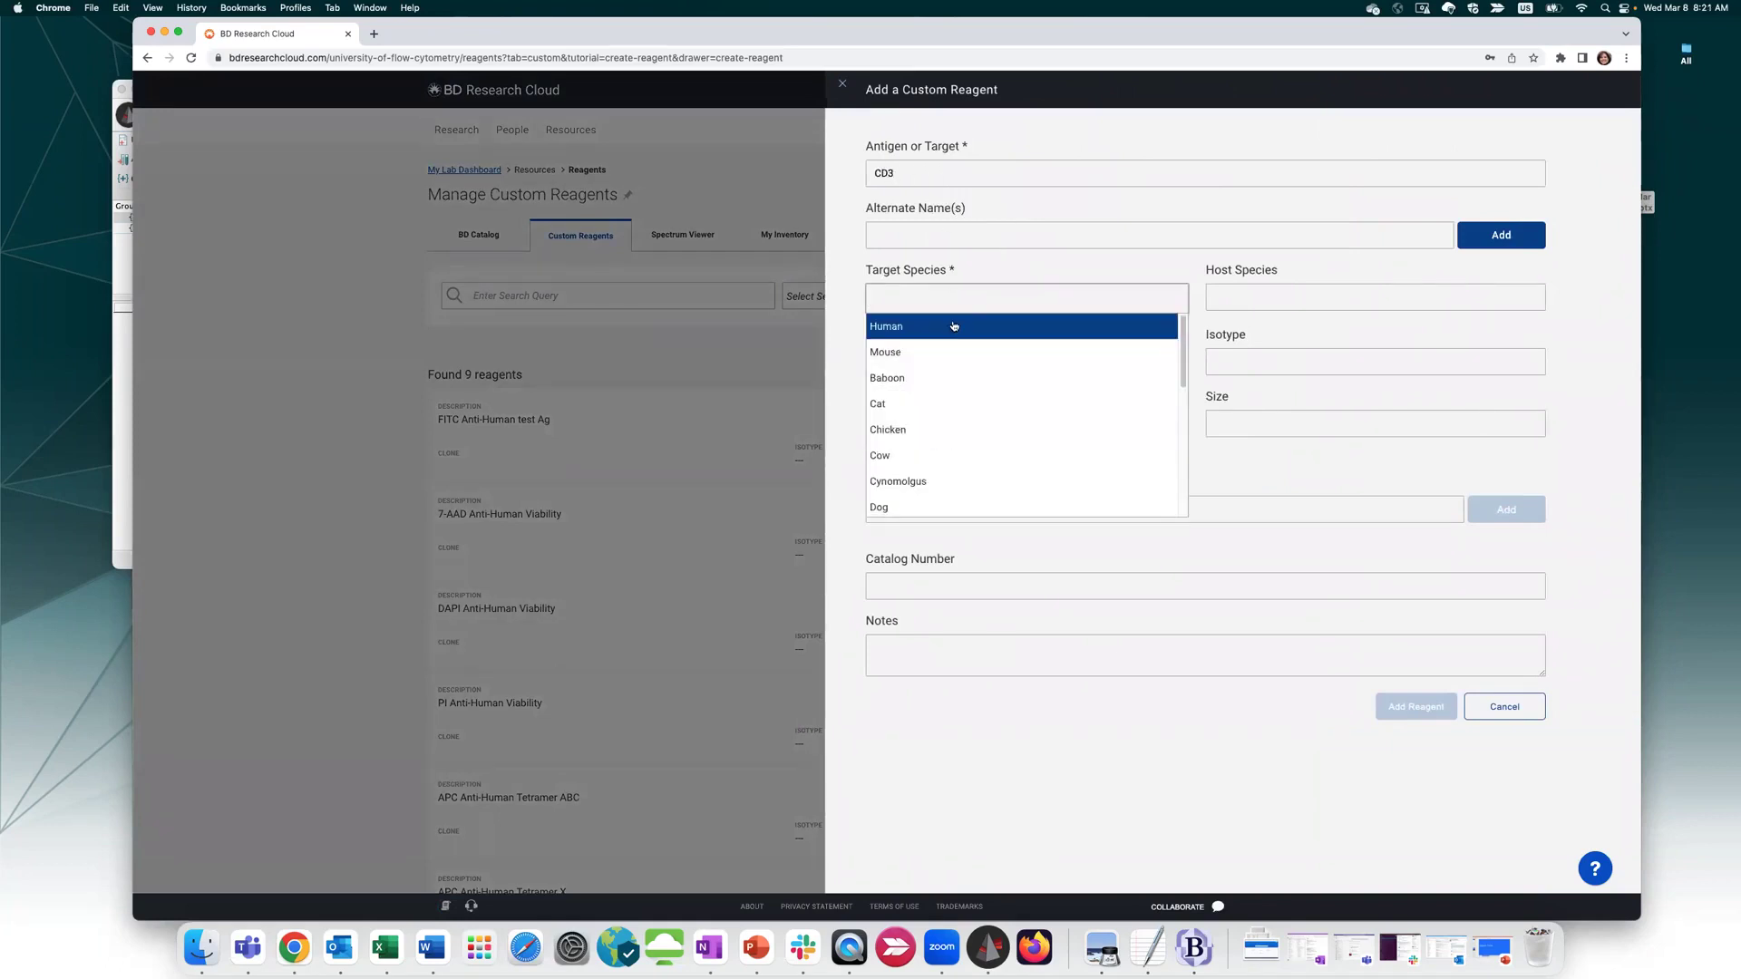
pyautogui.click(952, 326)
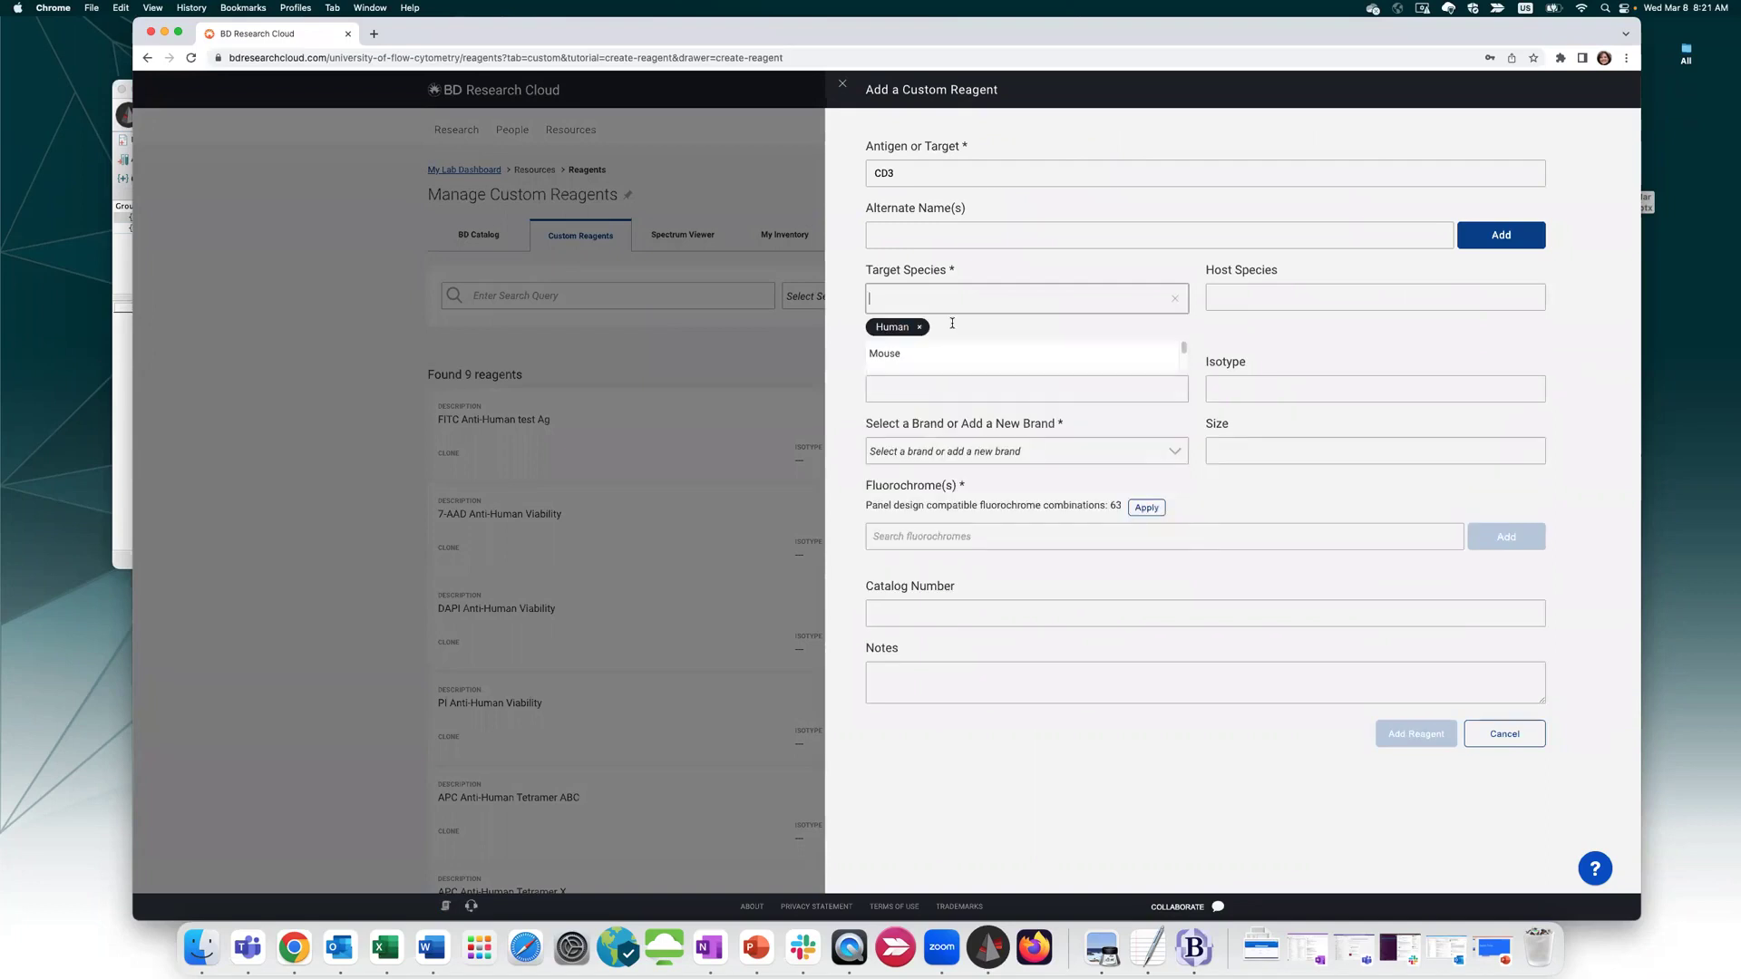
pyautogui.click(1016, 453)
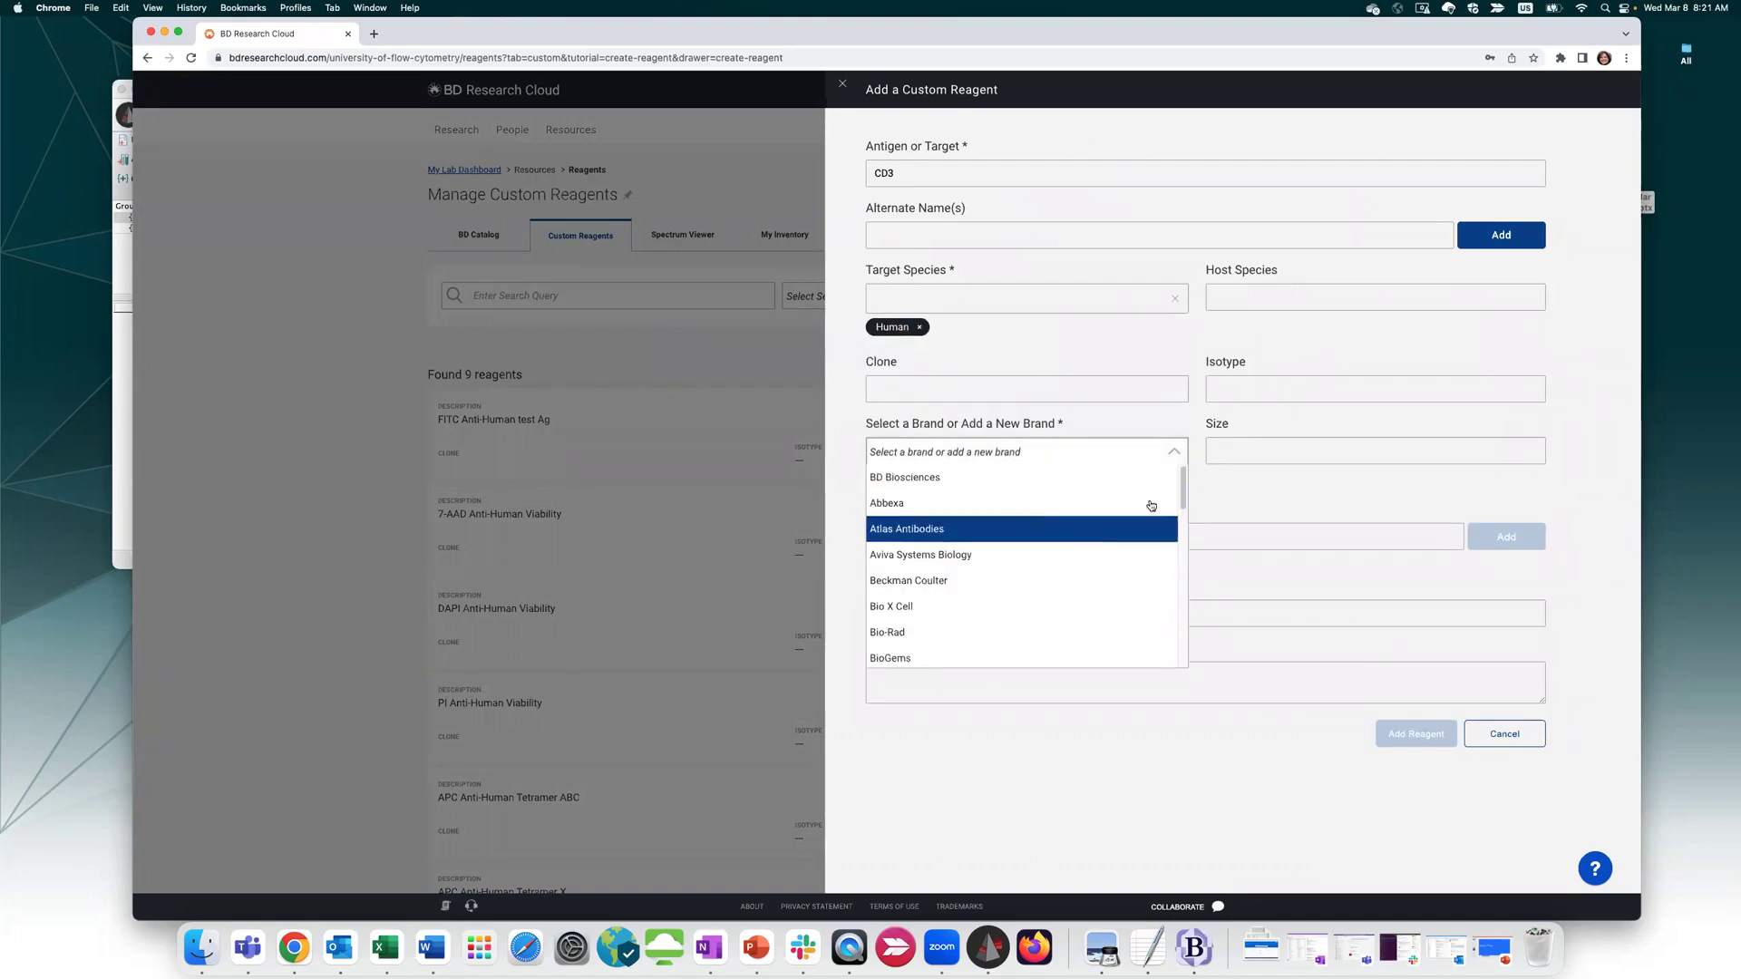
pyautogui.moveTo(1179, 479); pyautogui.dragTo(1107, 668)
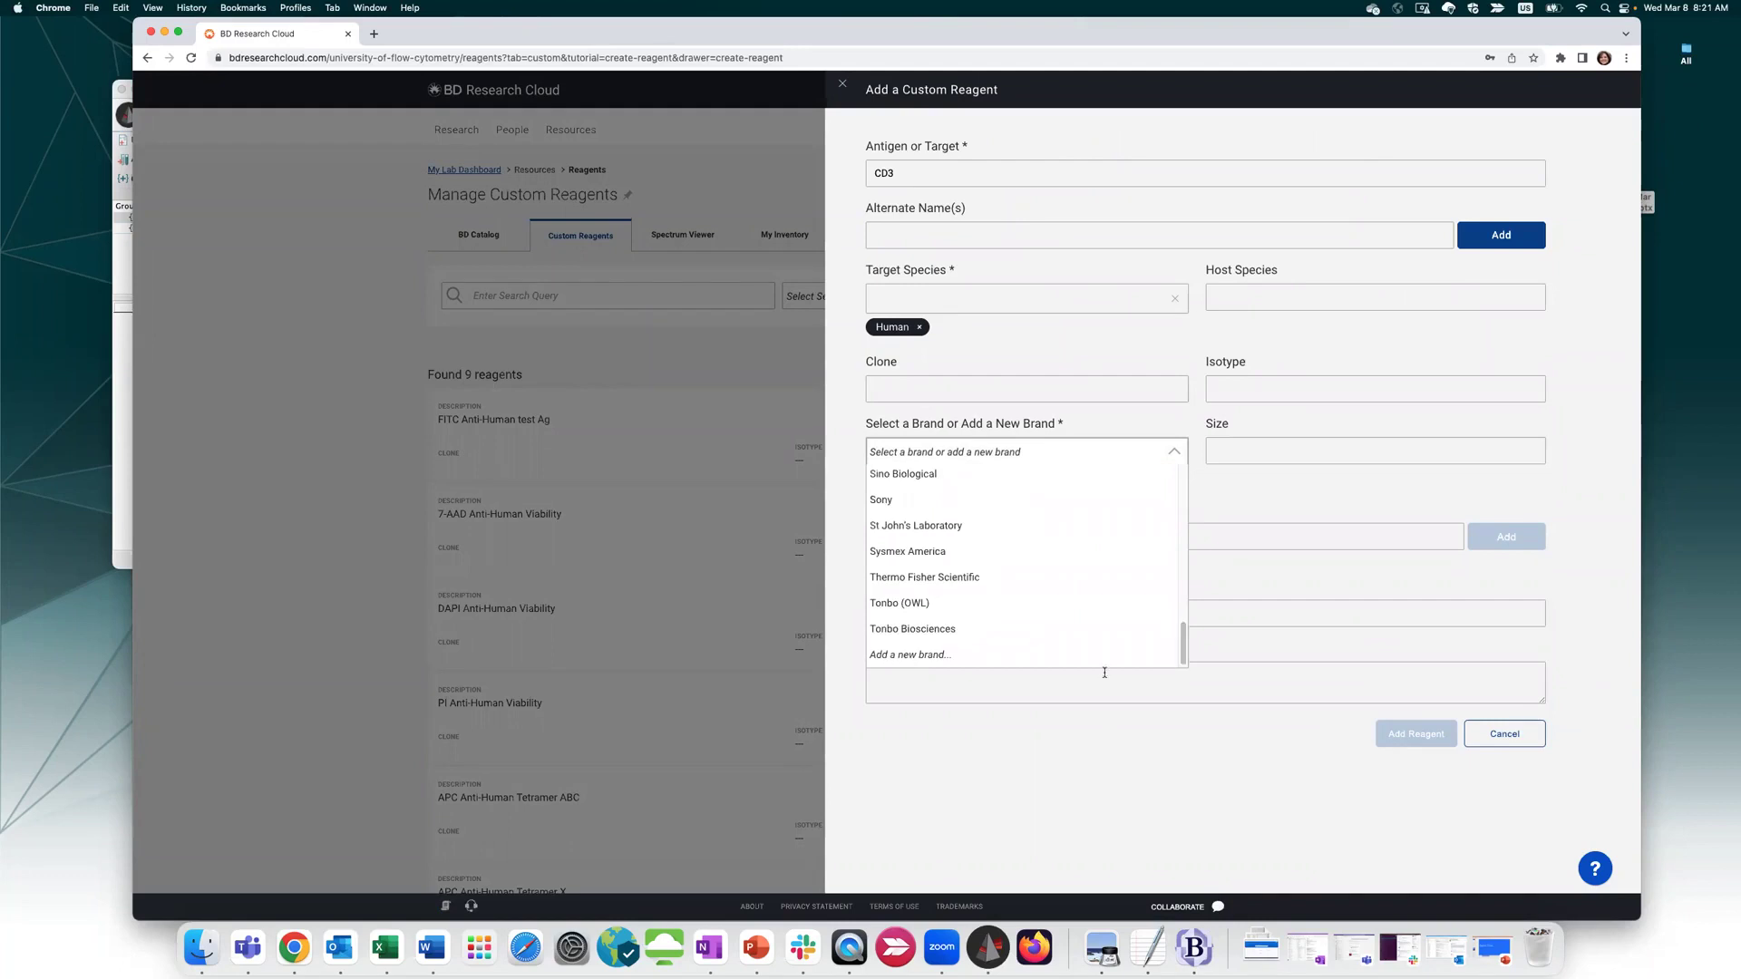
pyautogui.click(912, 656)
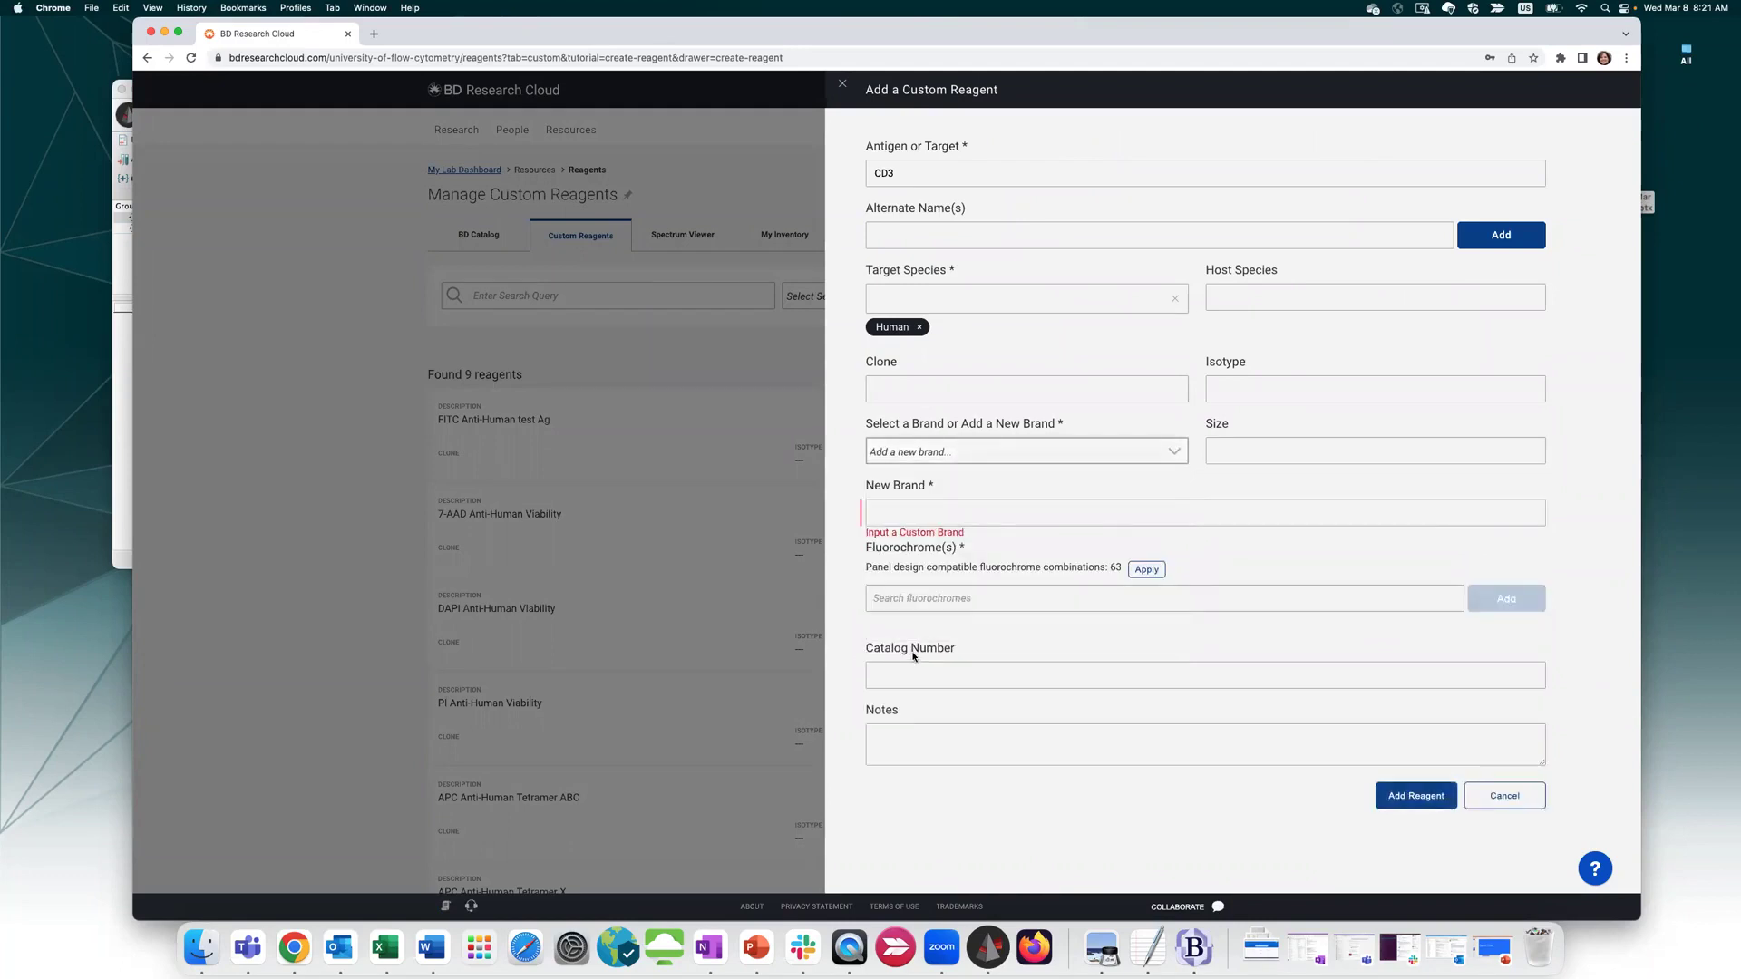
pyautogui.click(888, 514)
pyautogui.click(966, 549)
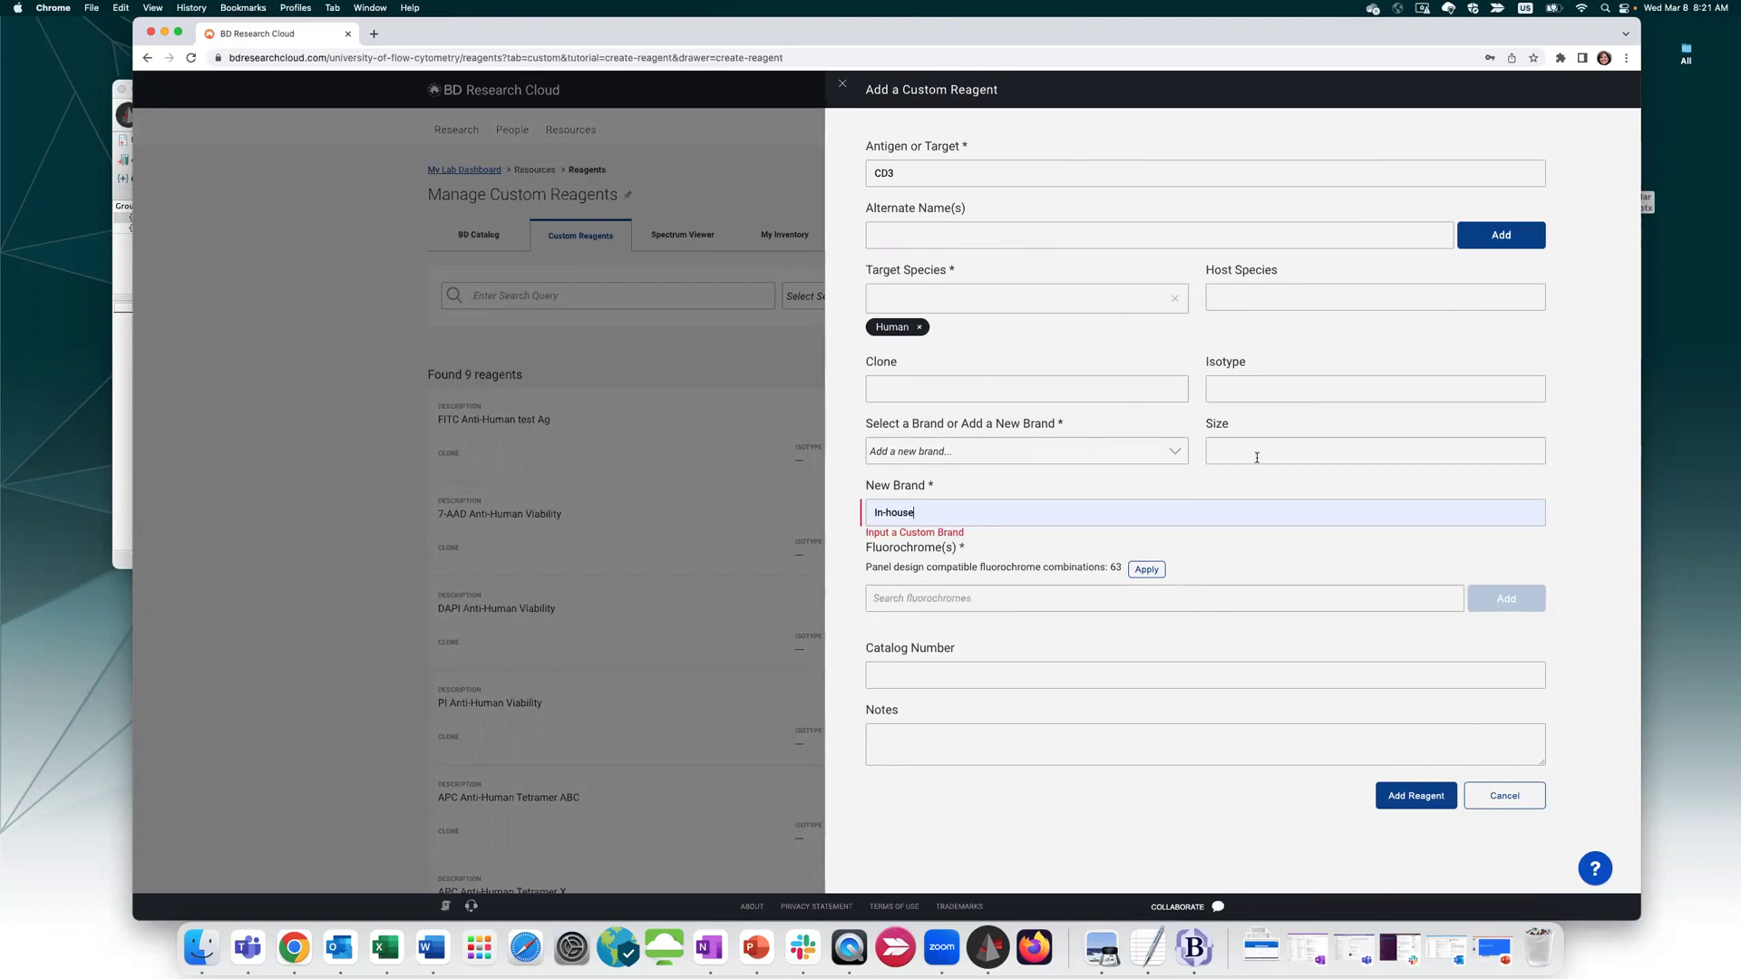
# Search the Fluorochrome(s) field for 'spark', find no results, and clear the search
pyautogui.click(930, 598)
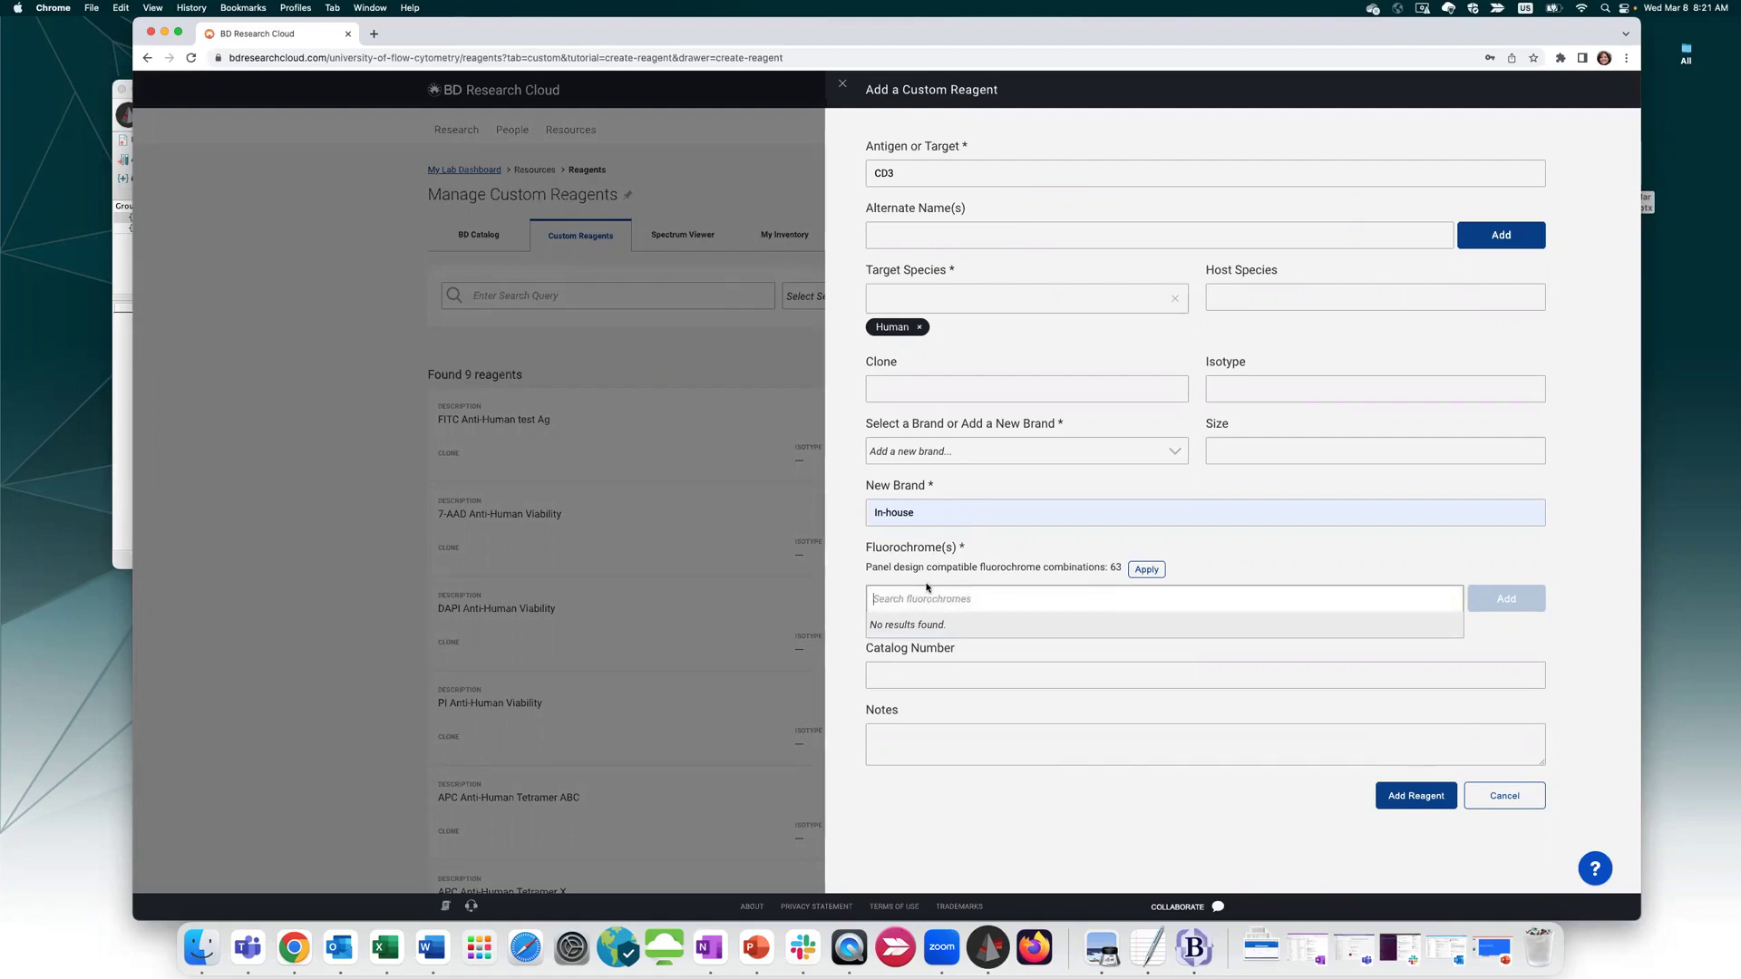
pyautogui.write('fi')
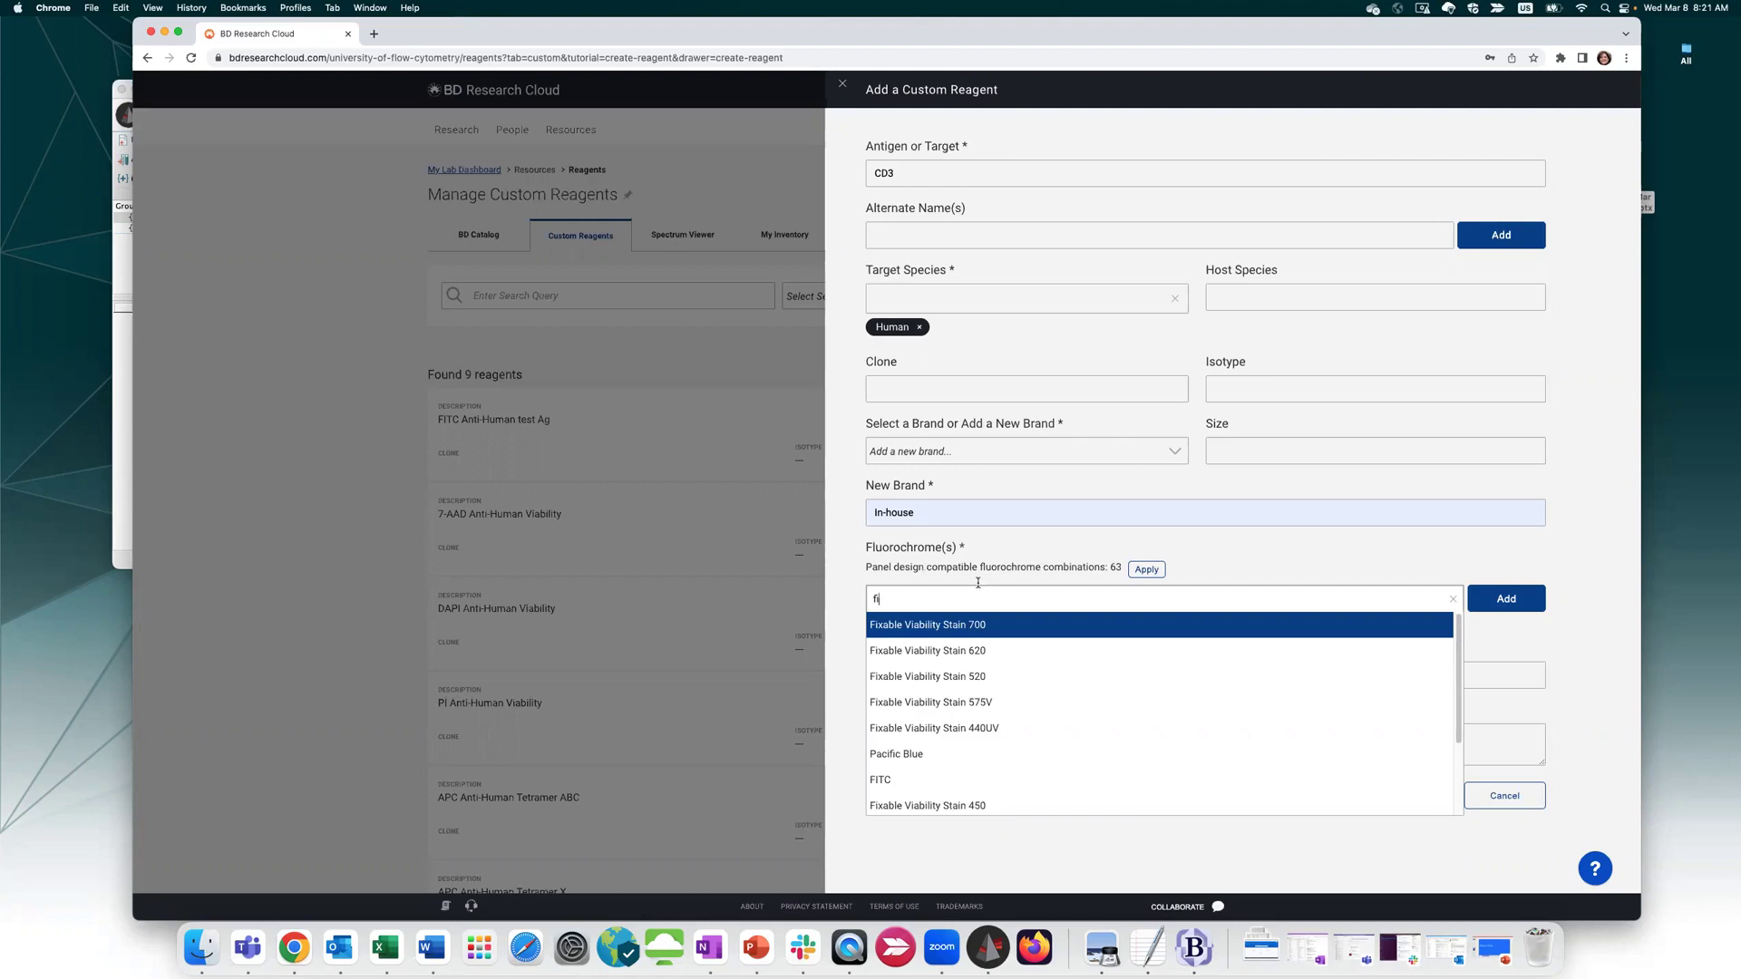
pyautogui.scroll(-2, 993, 657)
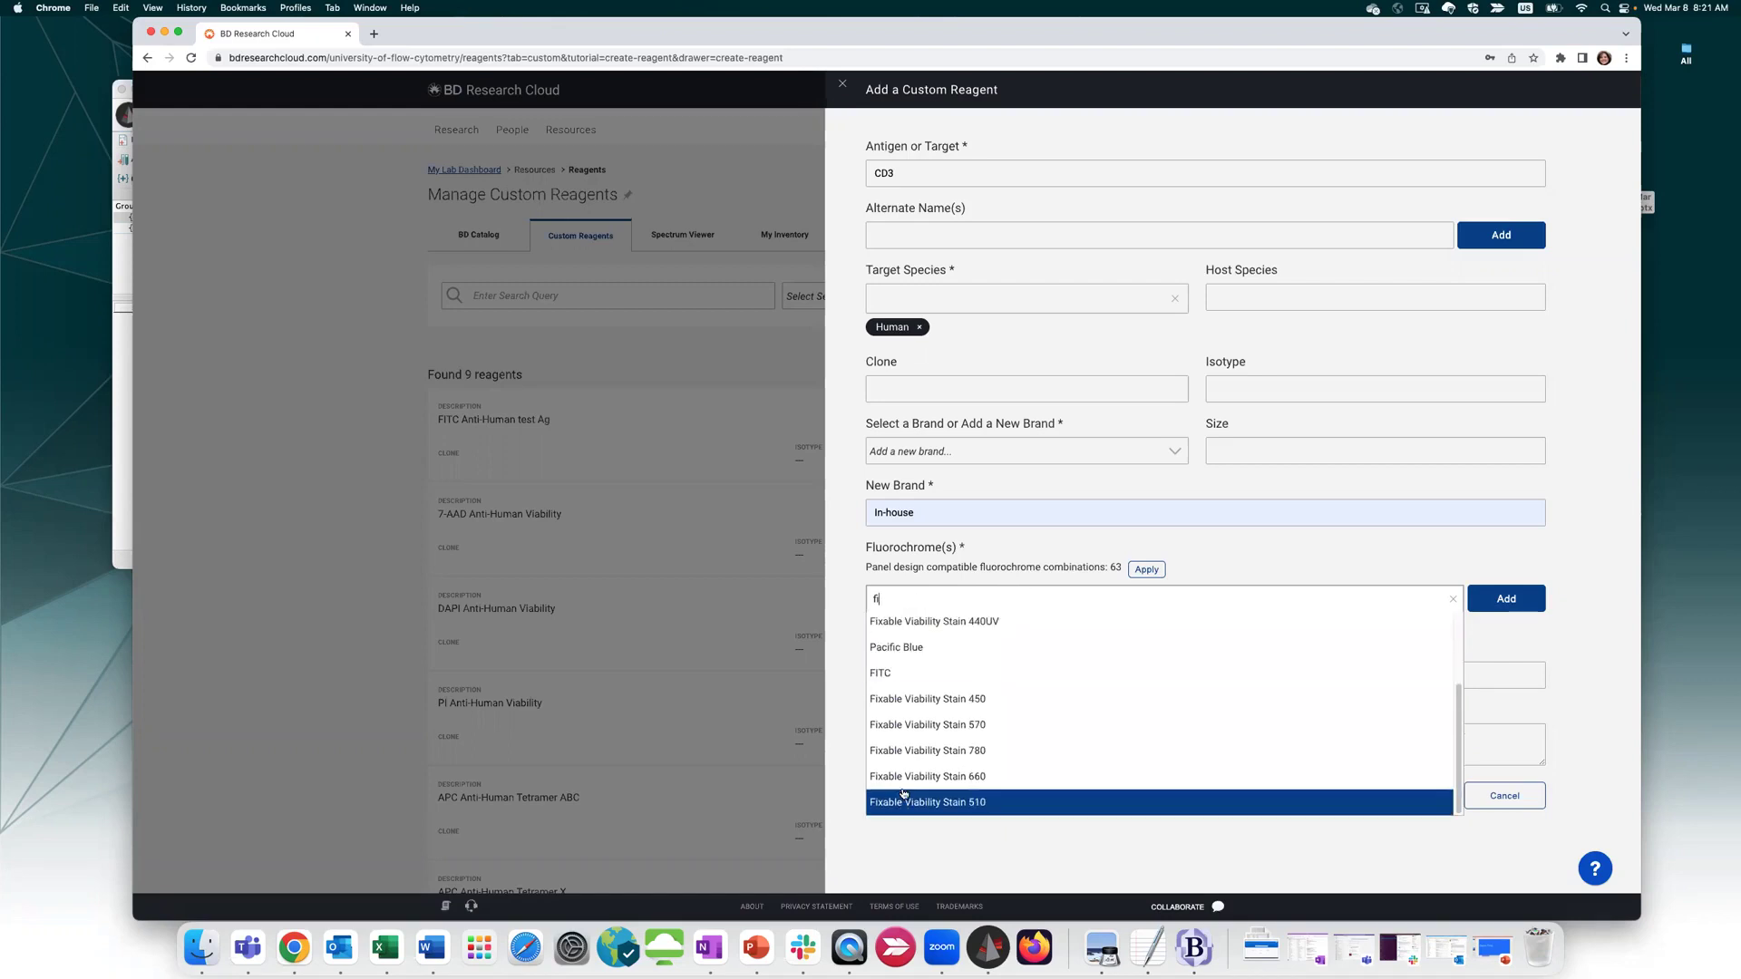
pyautogui.scroll(2, 904, 672)
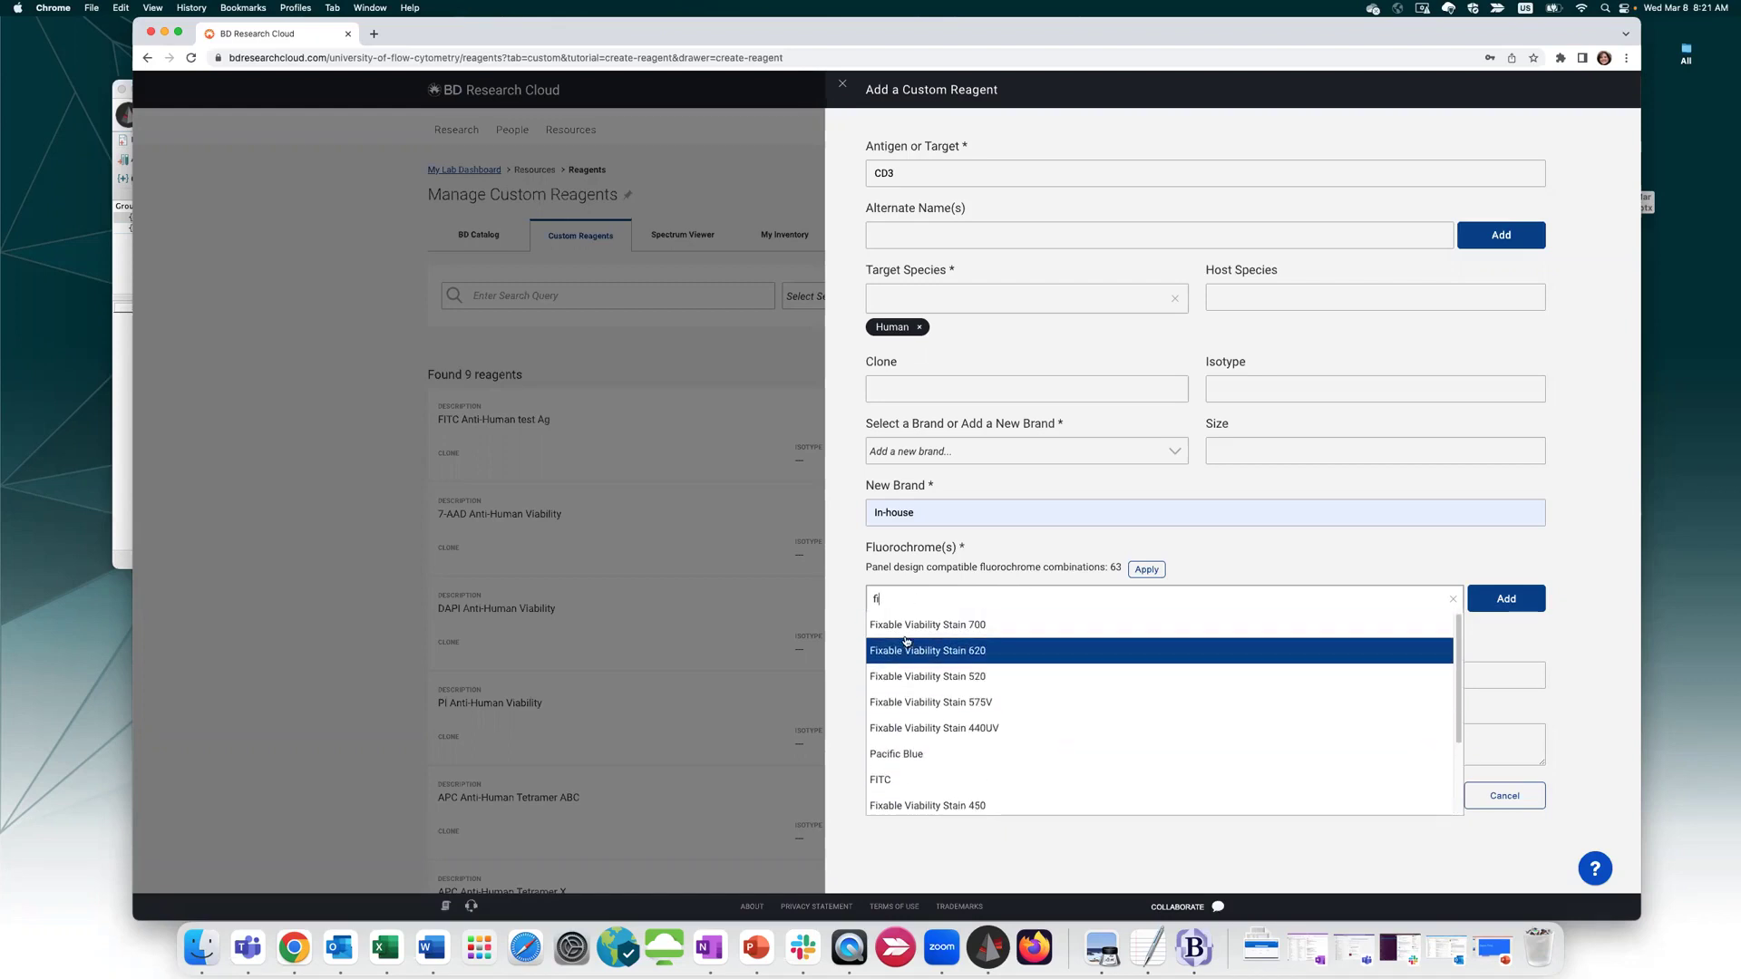
pyautogui.press('BackSpace')
pyautogui.press('BackSpace')
pyautogui.write('spark')
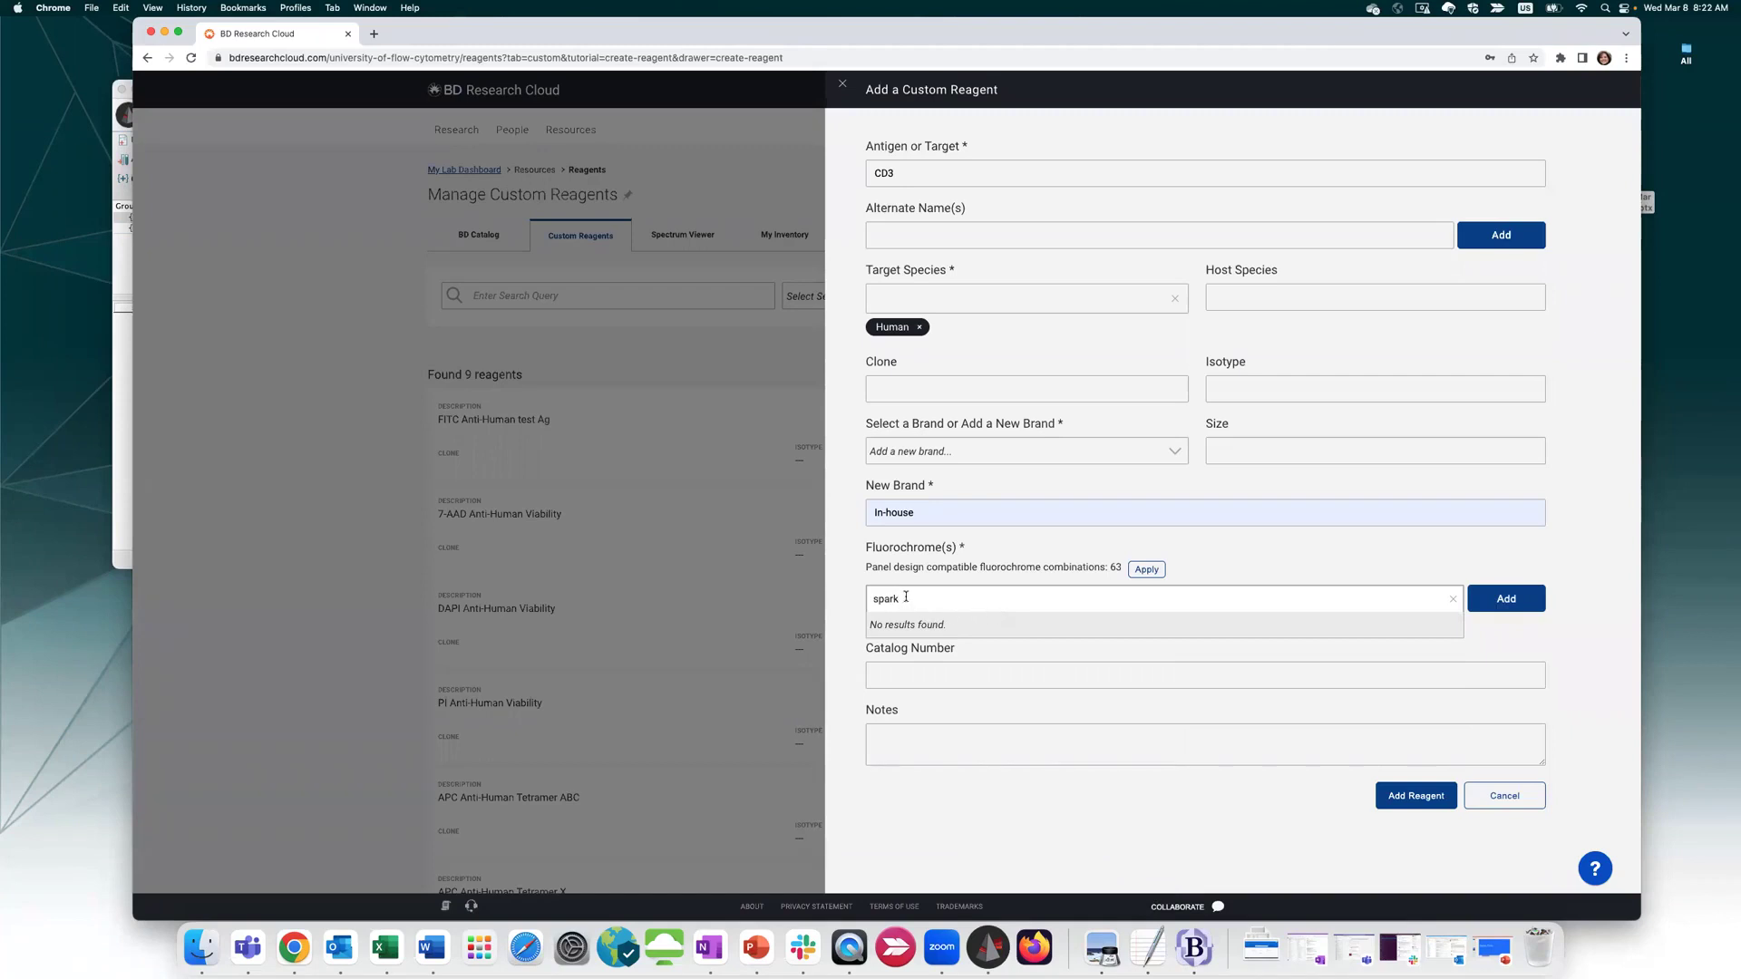
pyautogui.press('BackSpace')
pyautogui.press('BackSpace')
pyautogui.press('BackSpace')
pyautogui.press('BackSpace')
pyautogui.press('BackSpace')
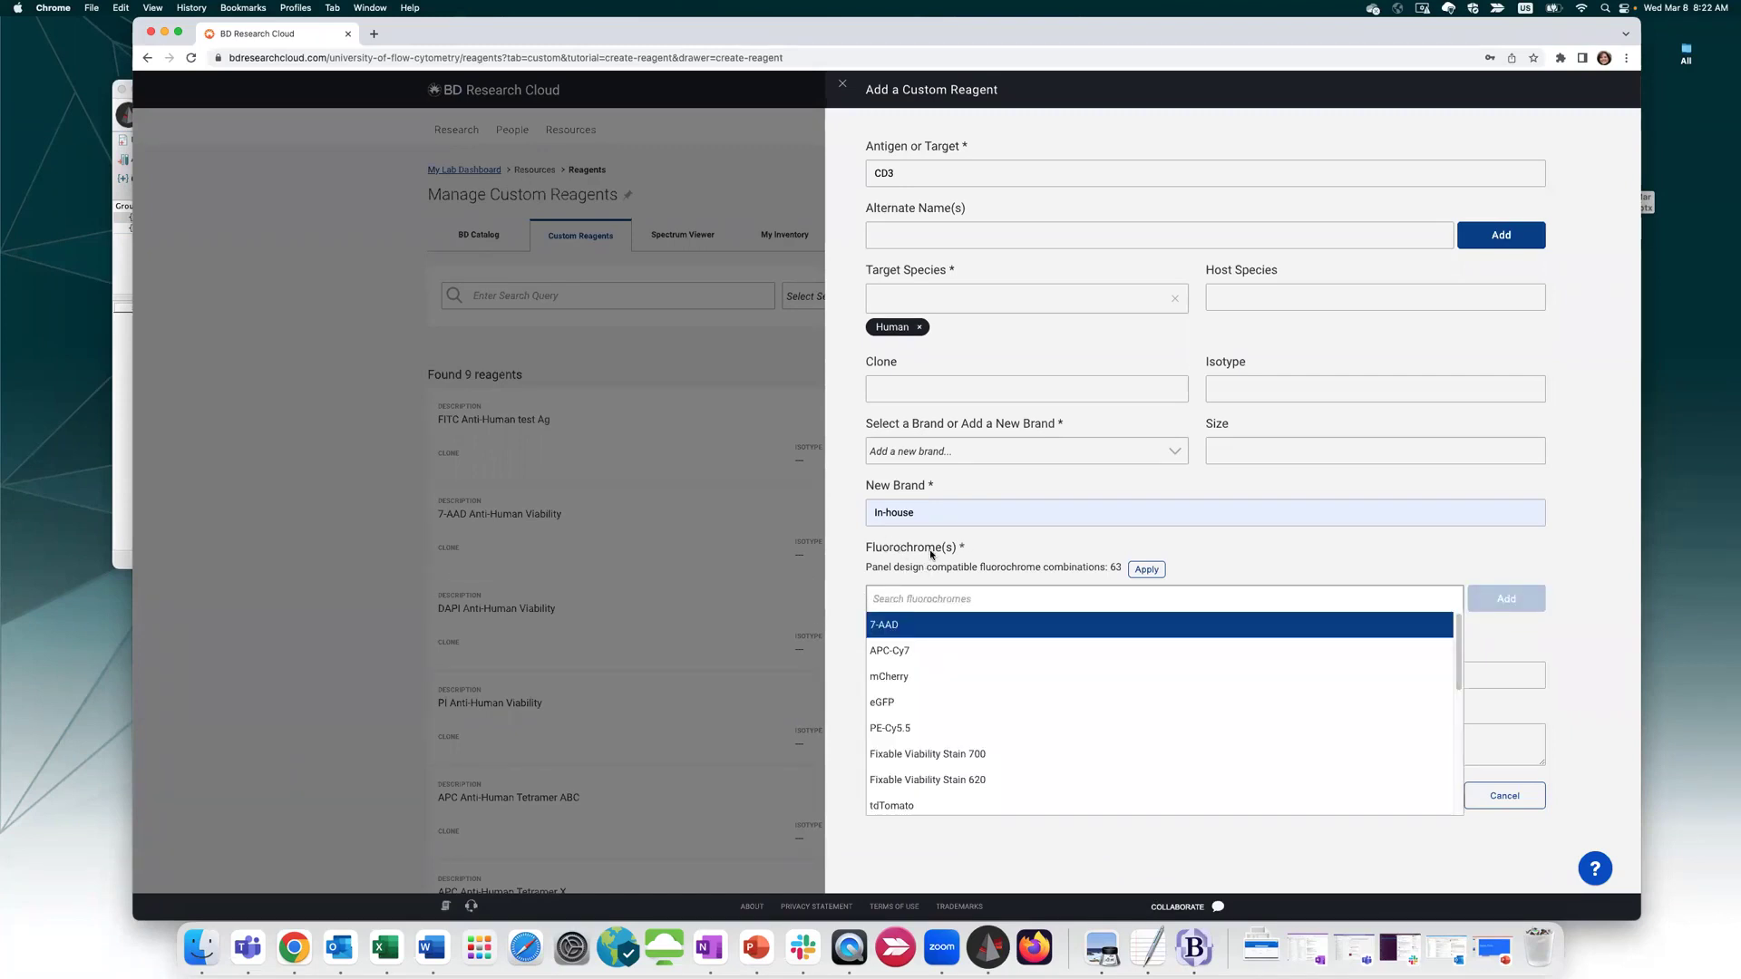
pyautogui.click(836, 584)
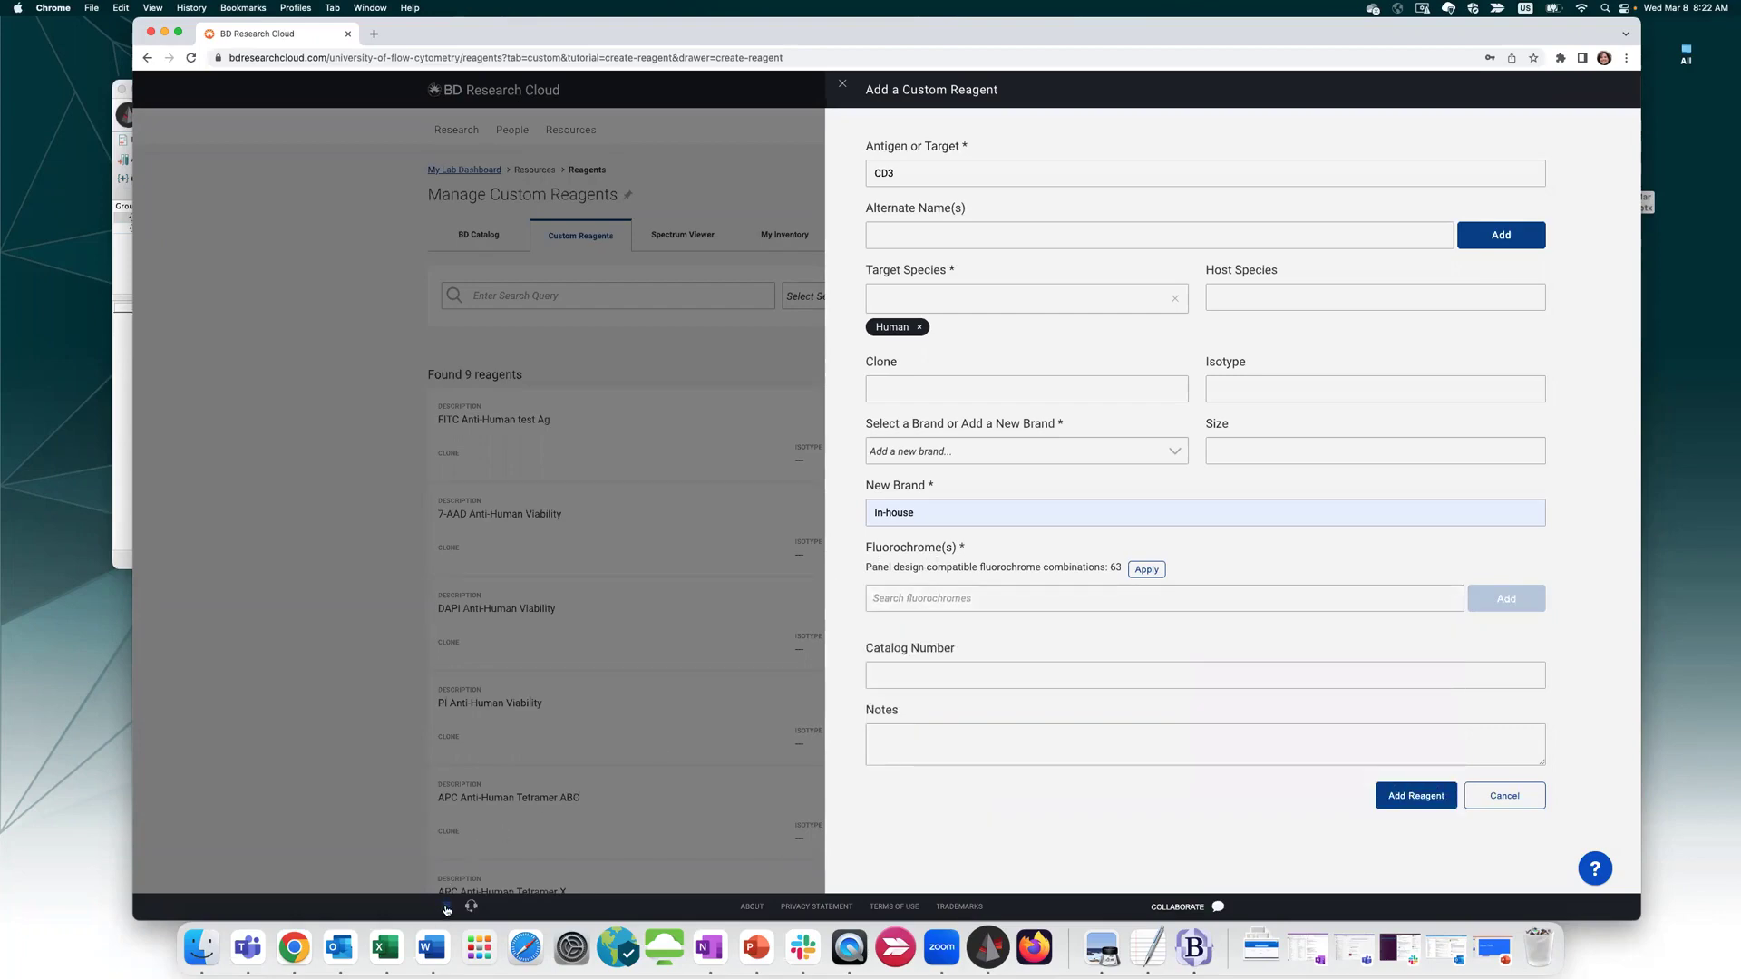
pyautogui.click(446, 908)
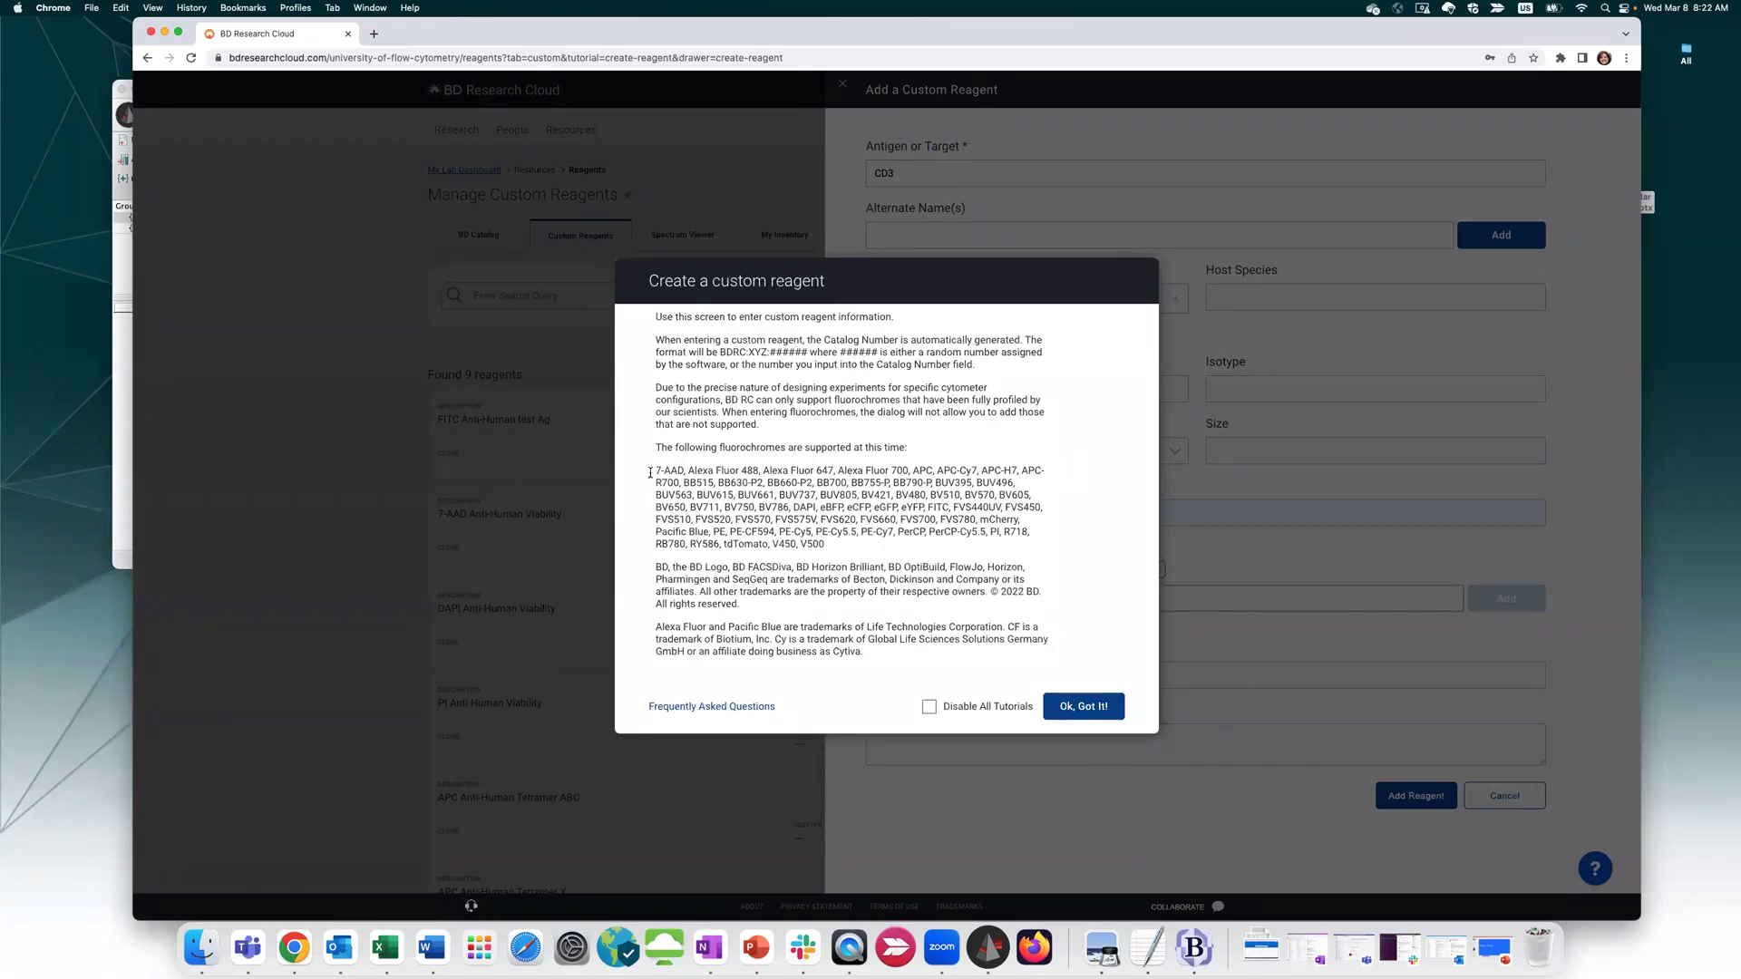
pyautogui.moveTo(658, 469); pyautogui.dragTo(884, 551)
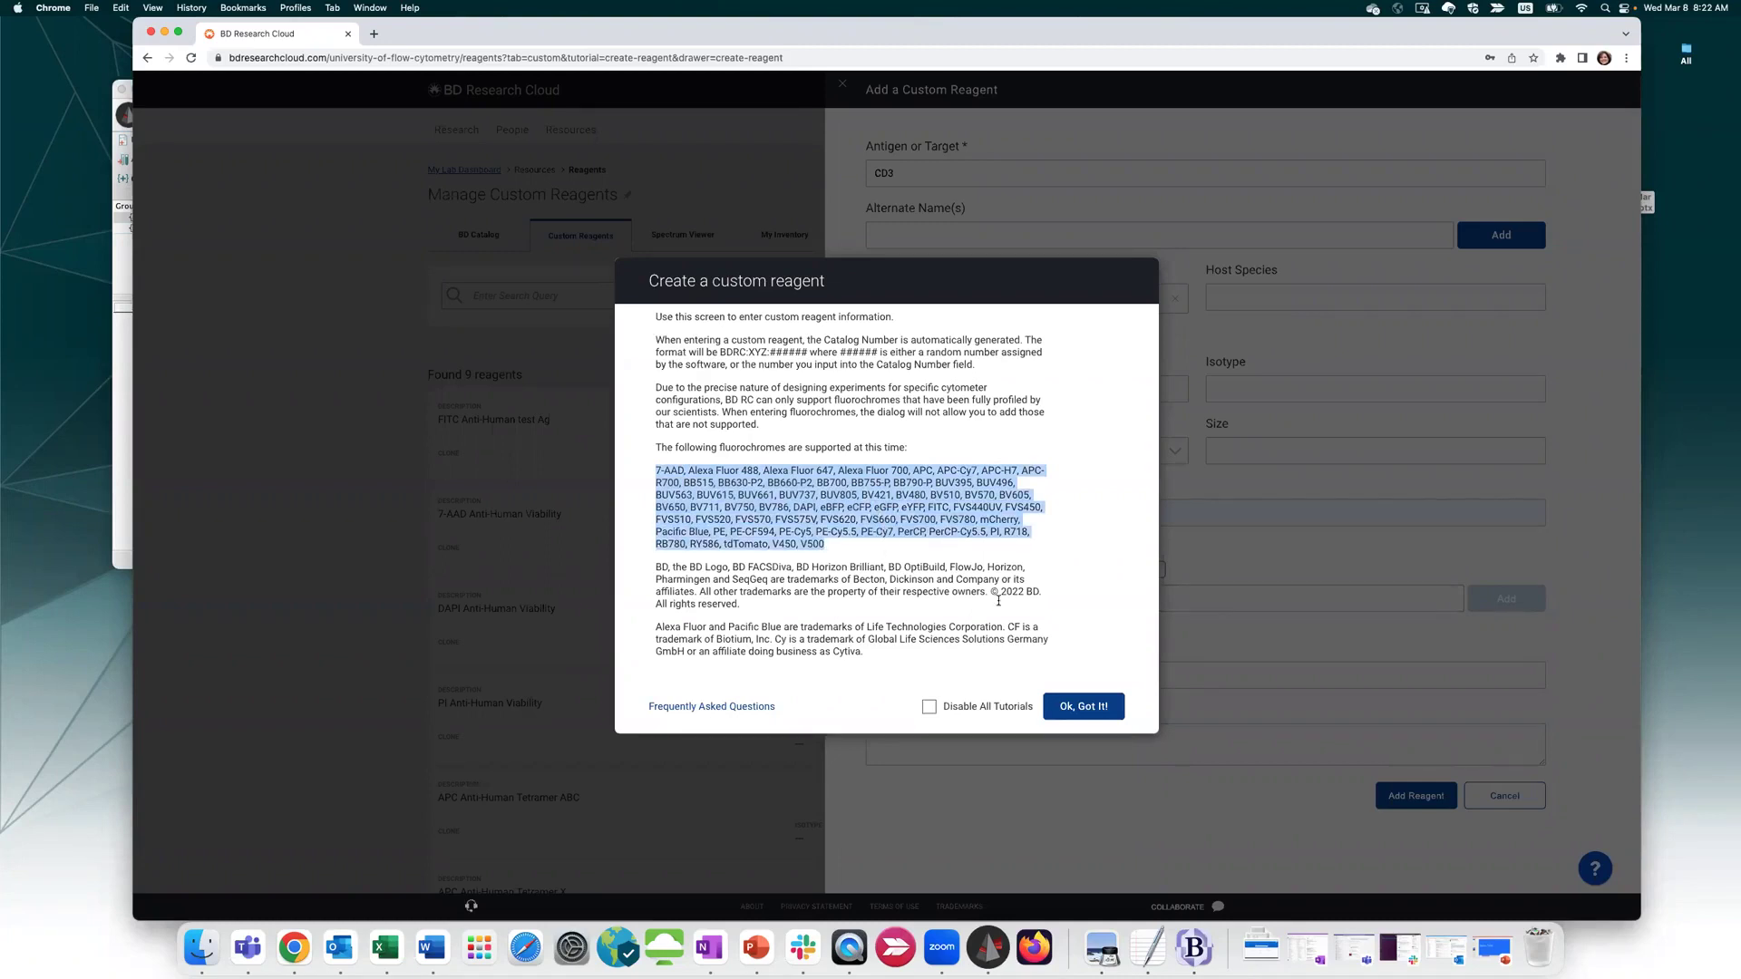
pyautogui.click(1093, 707)
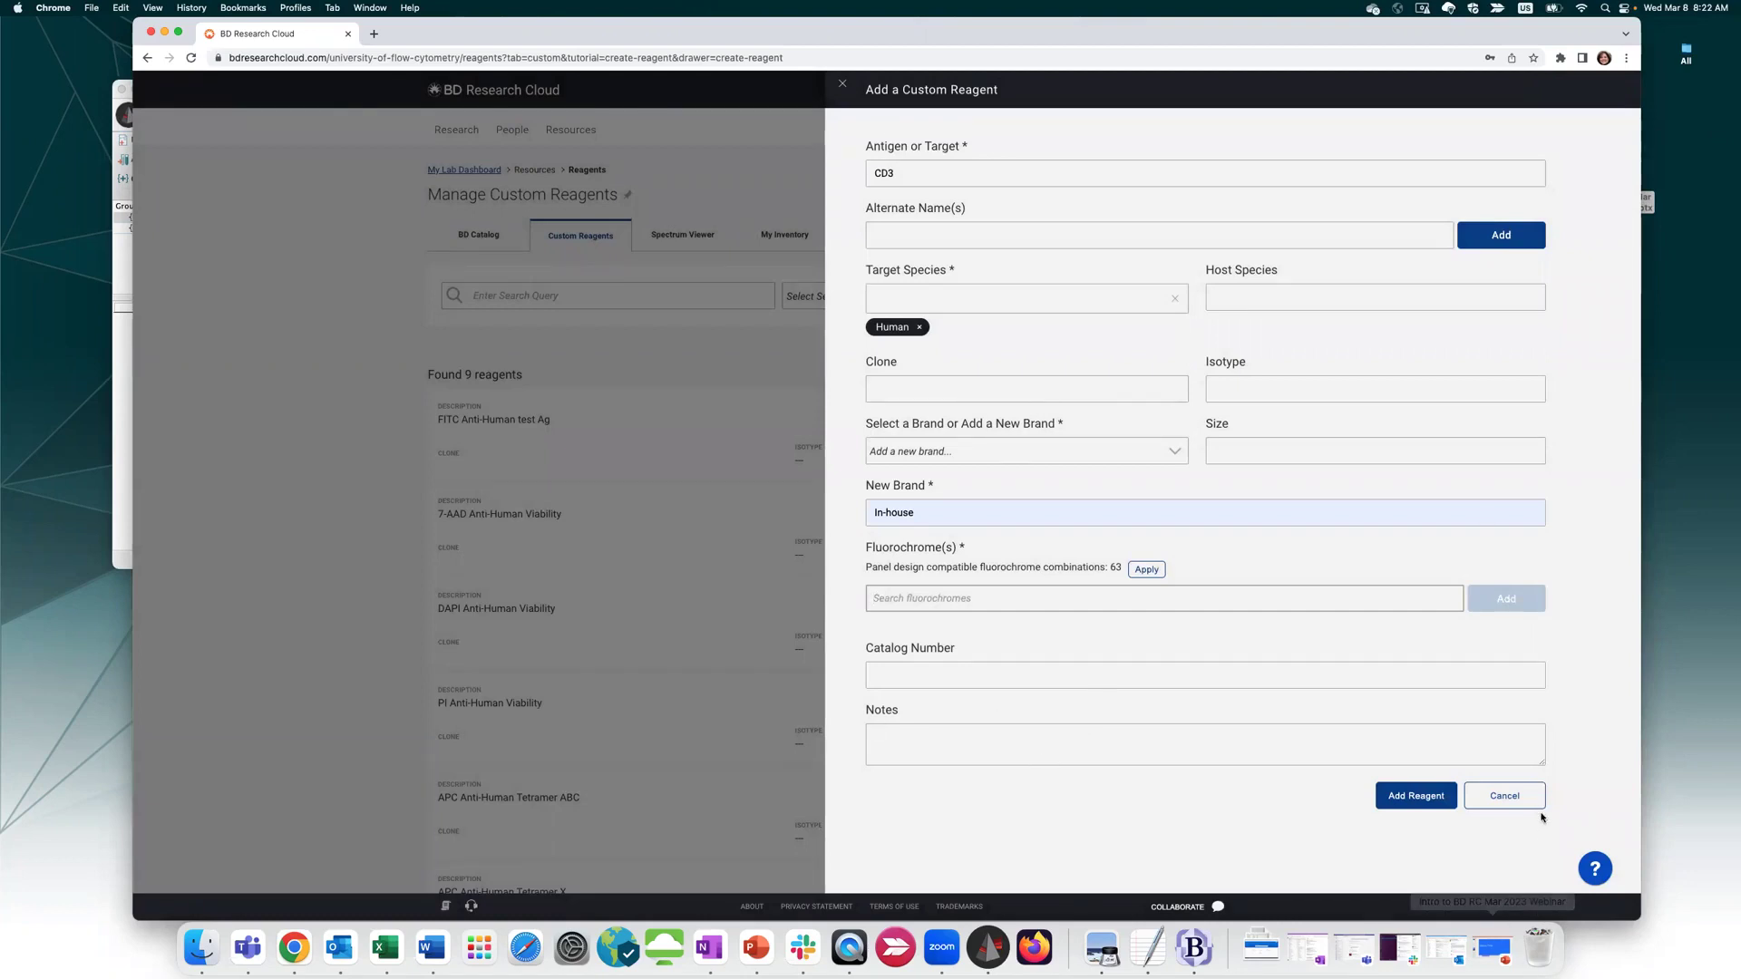
# Cancel the unfinished CD3 custom reagent and scroll through the nine custom reagents
pyautogui.click(1498, 795)
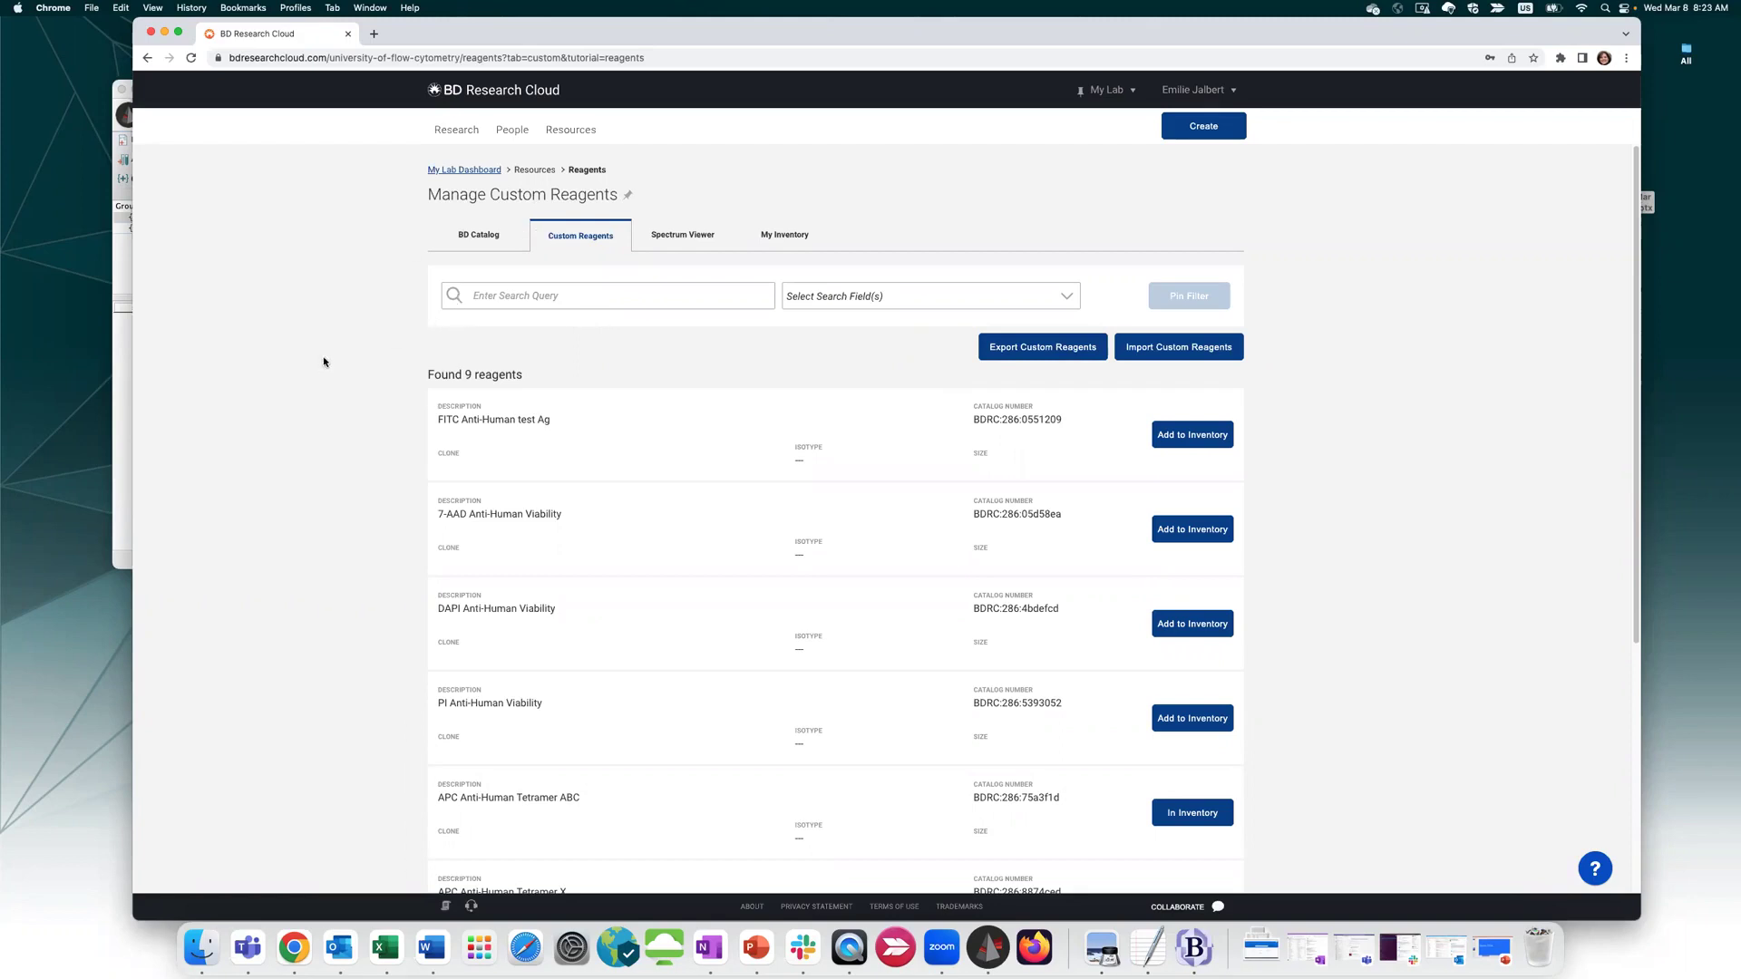
pyautogui.scroll(-5, 346, 360)
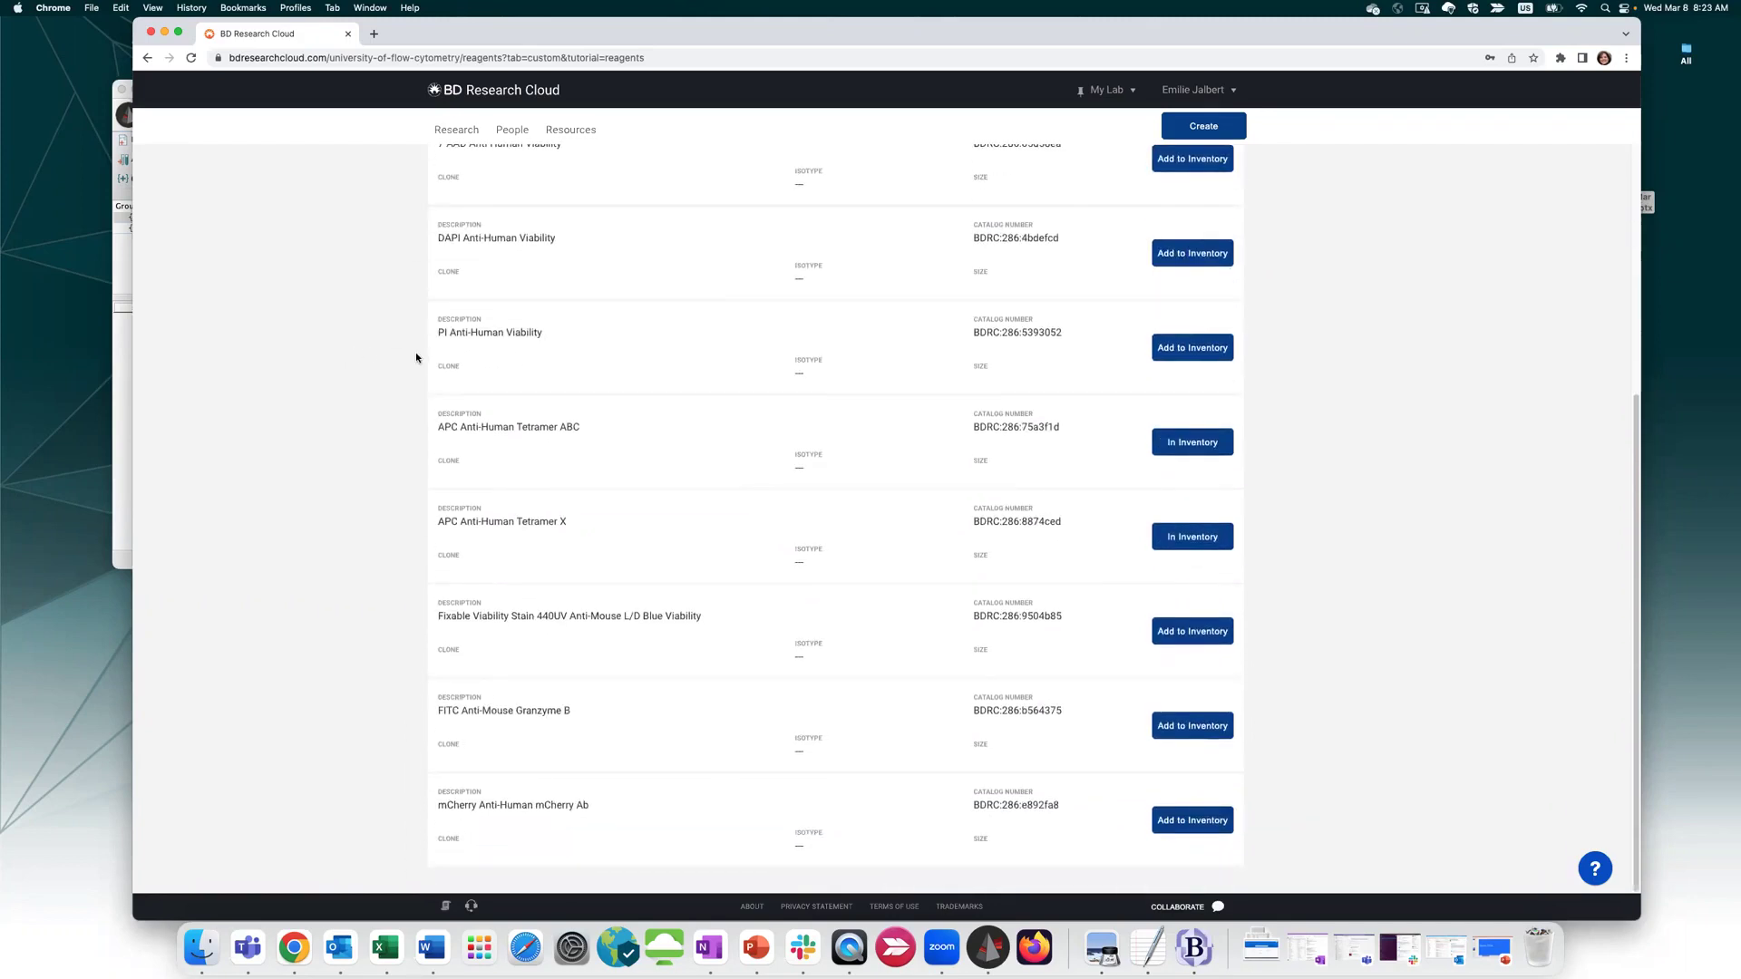
pyautogui.scroll(5, 421, 352)
pyautogui.scroll(-1, 595, 529)
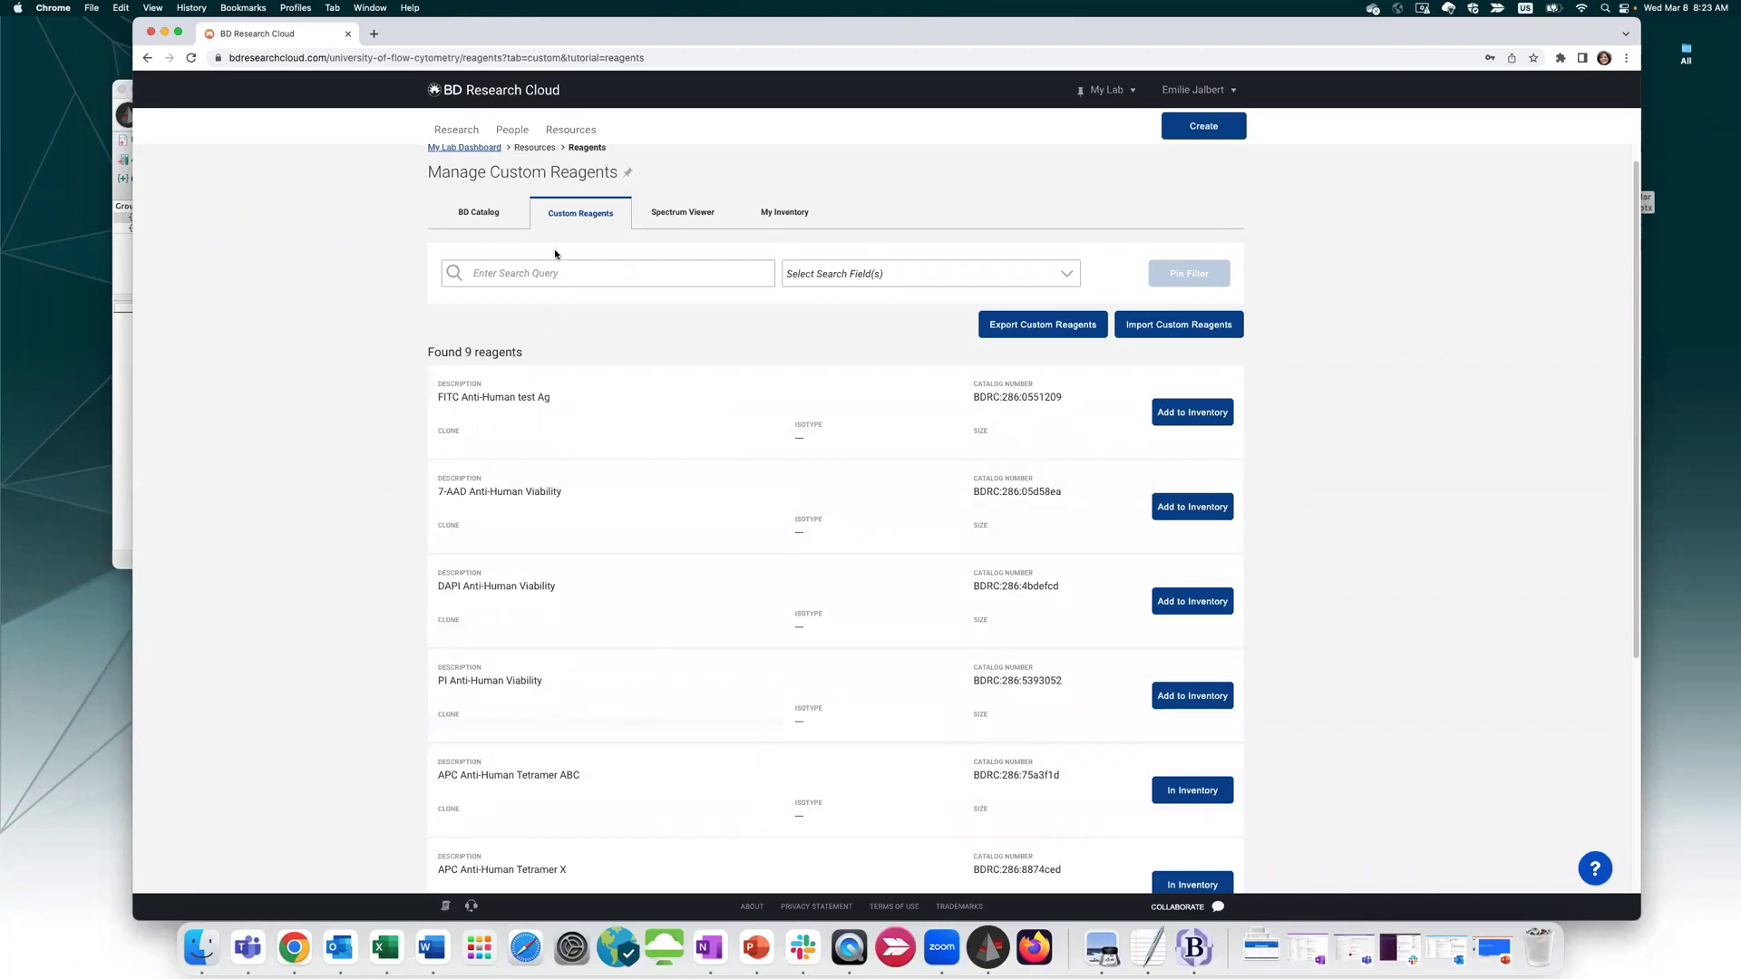
pyautogui.click(684, 219)
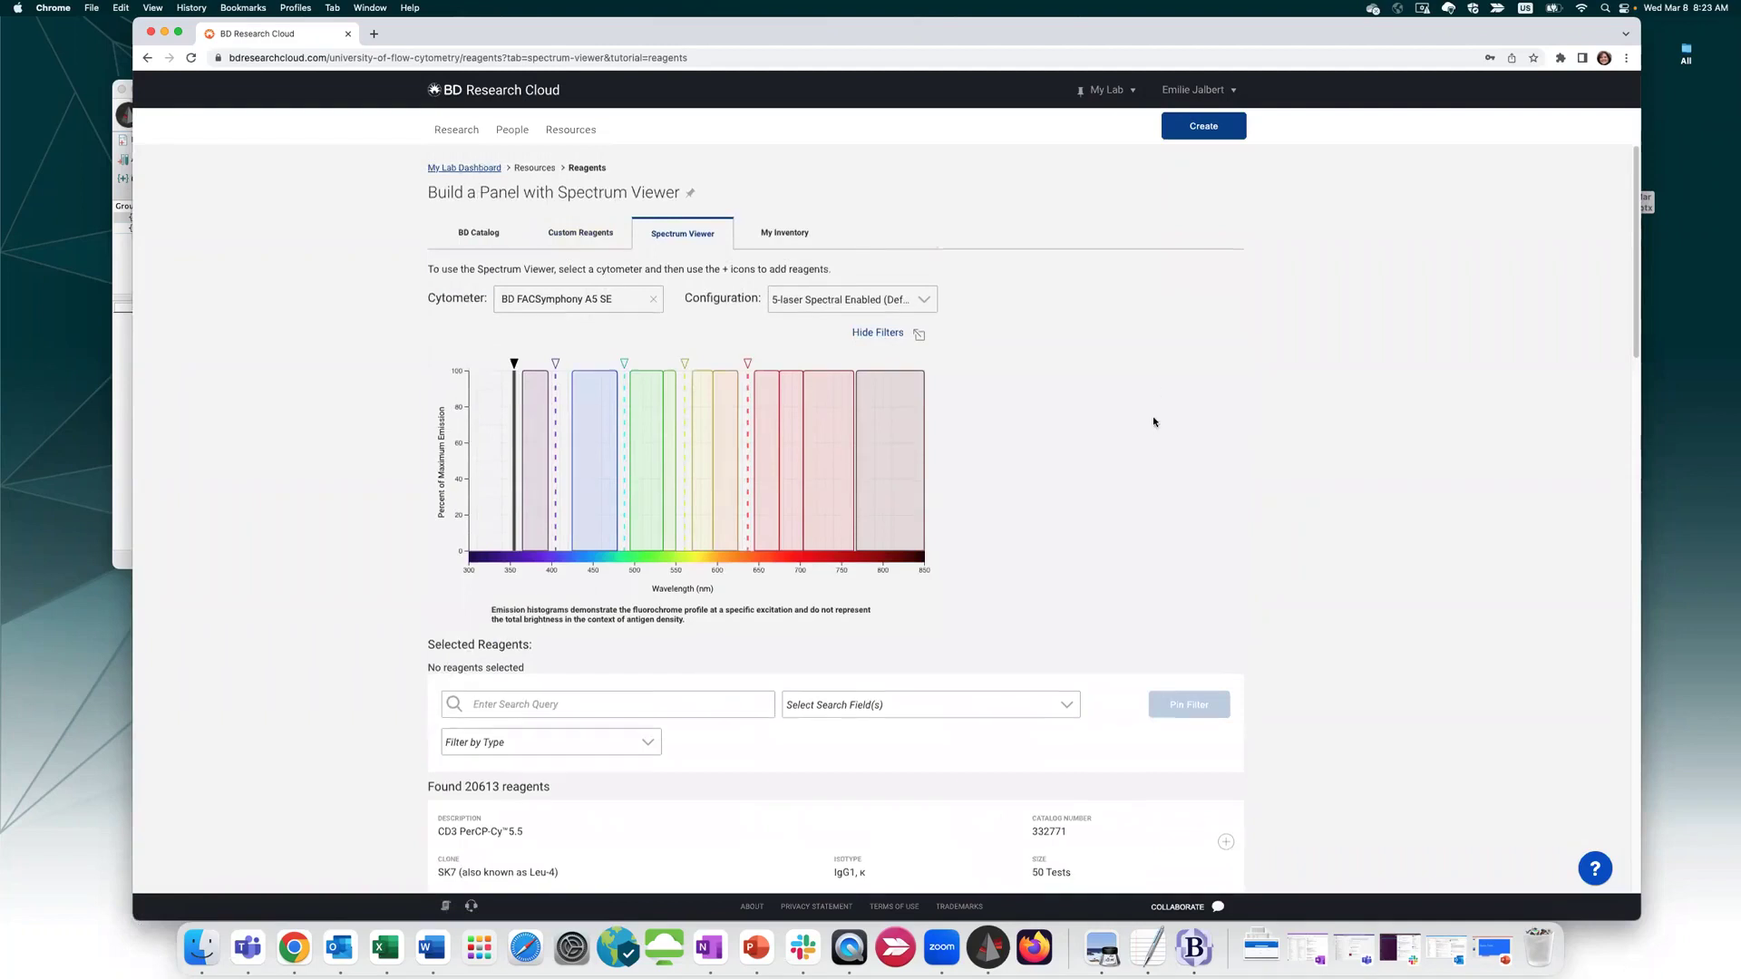
# Add CD3 PerCP-Cy5.5 to the selected reagents in the Spectrum Viewer
pyautogui.scroll(-4, 1153, 422)
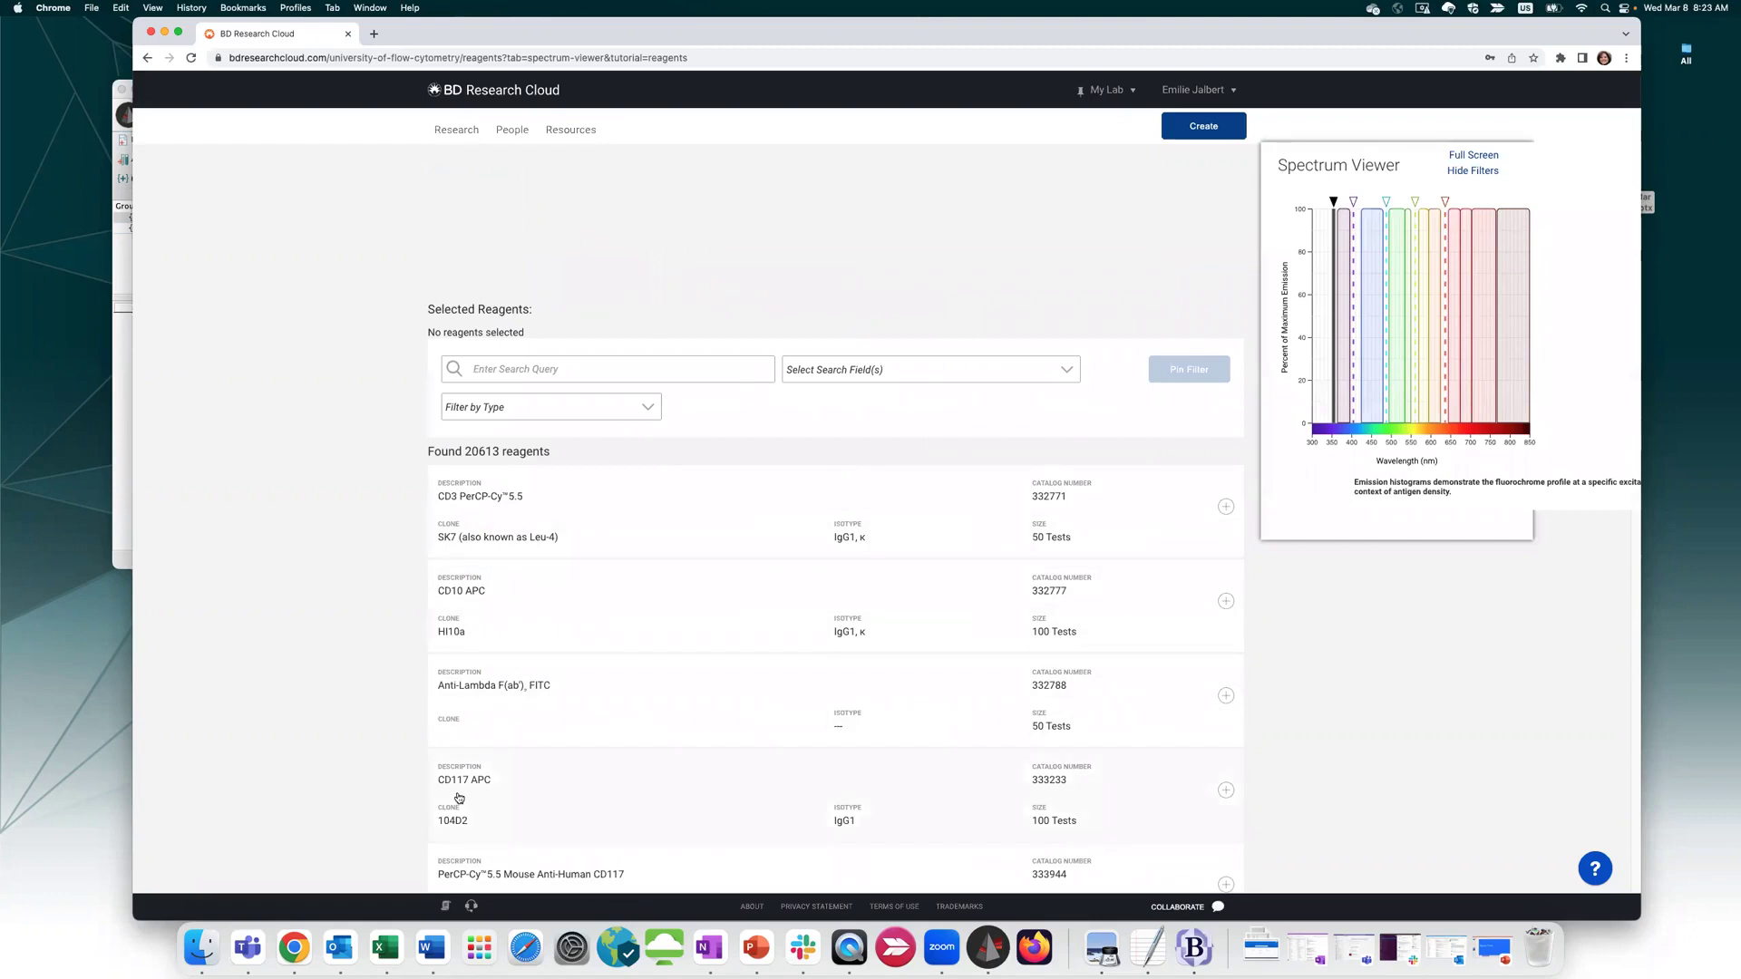
pyautogui.scroll(1, 707, 435)
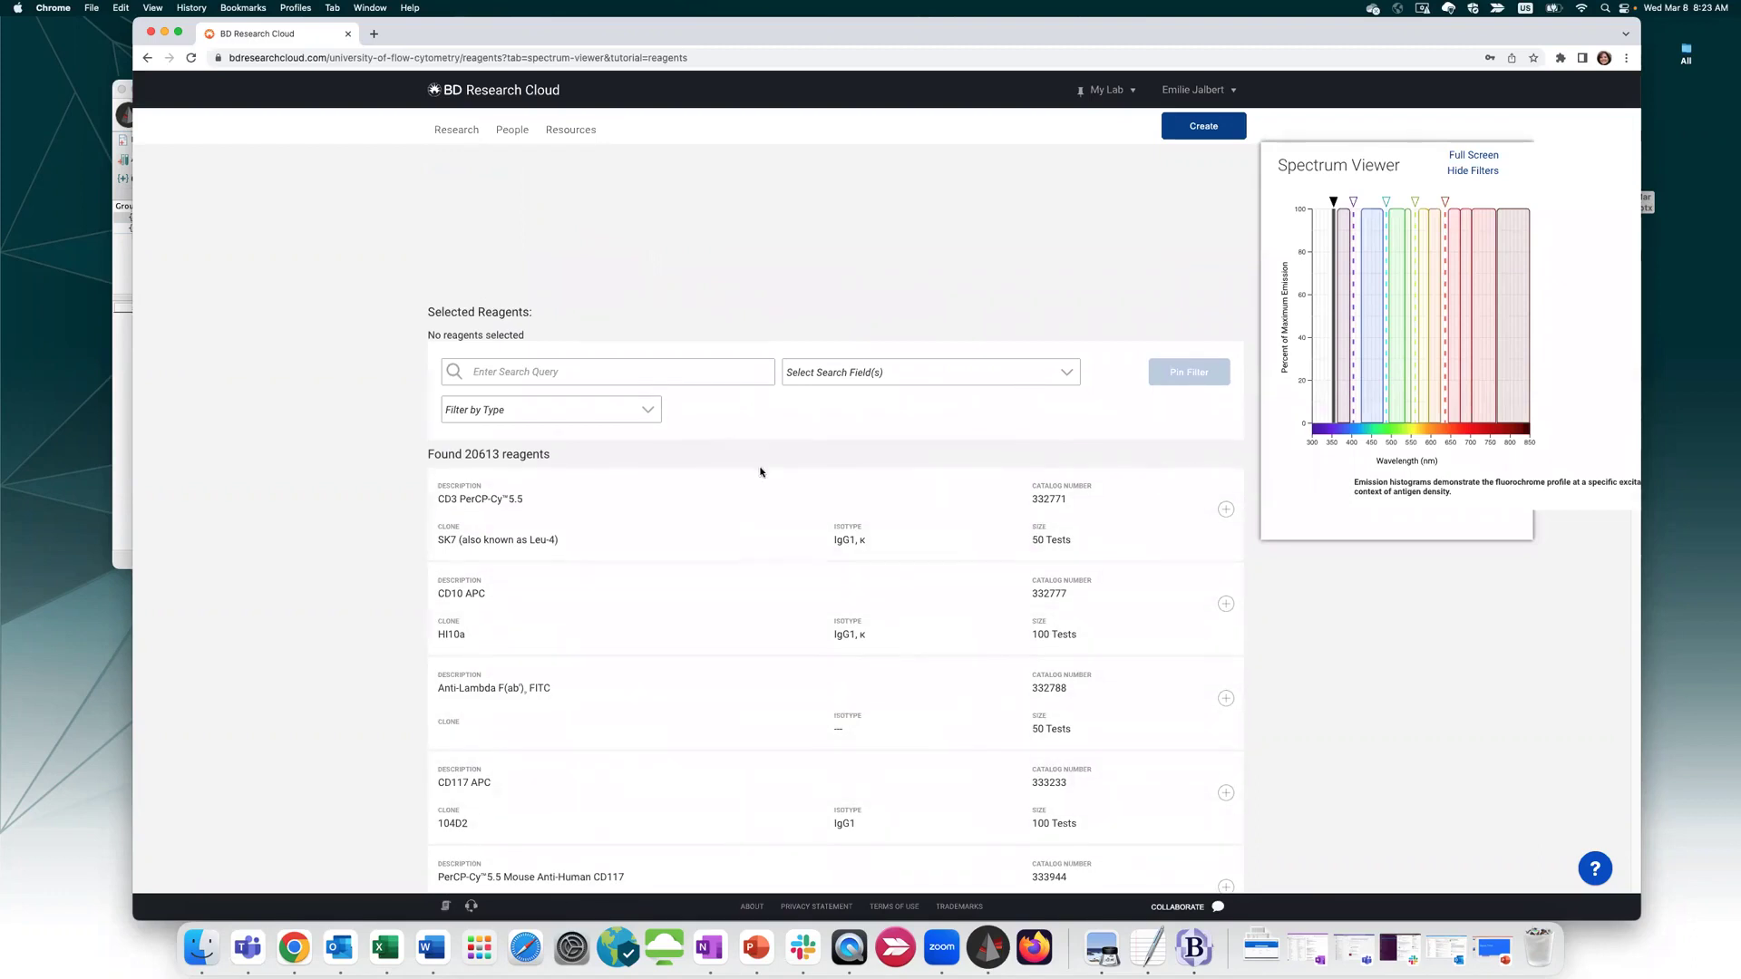
pyautogui.click(1225, 510)
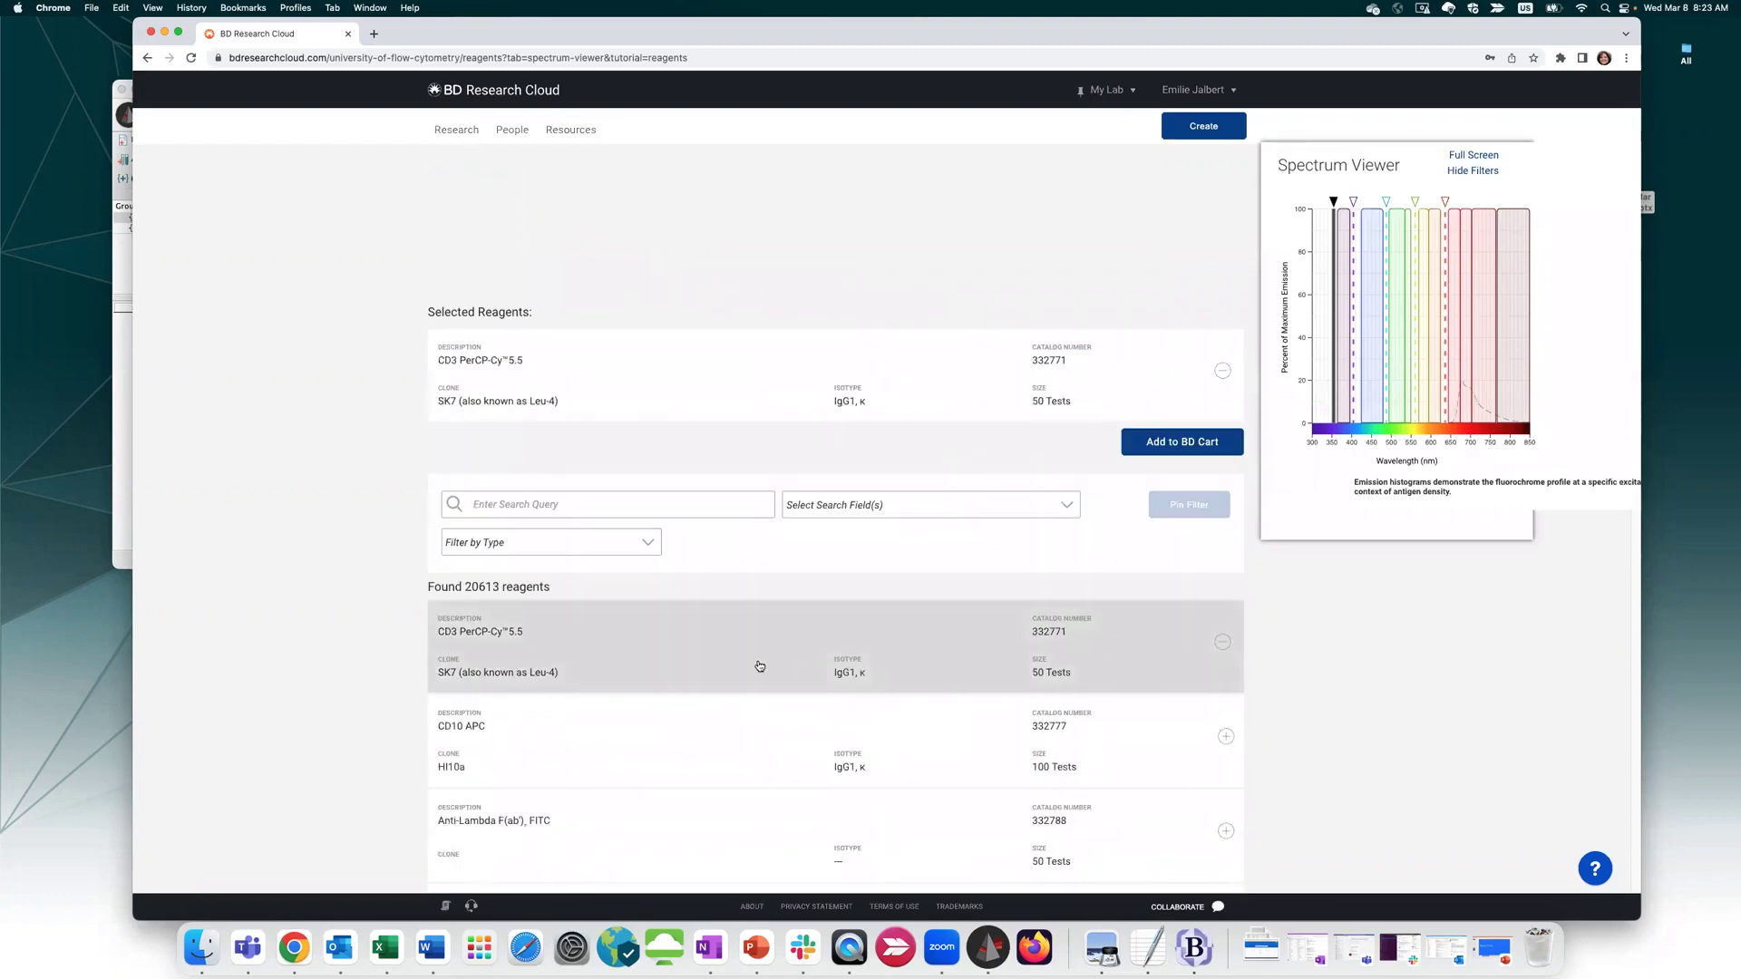
# Set the cytometer to BD FACSymphony A5 SE, pin the 405 nm laser, keep the 5-laser configuration
pyautogui.scroll(5, 1010, 381)
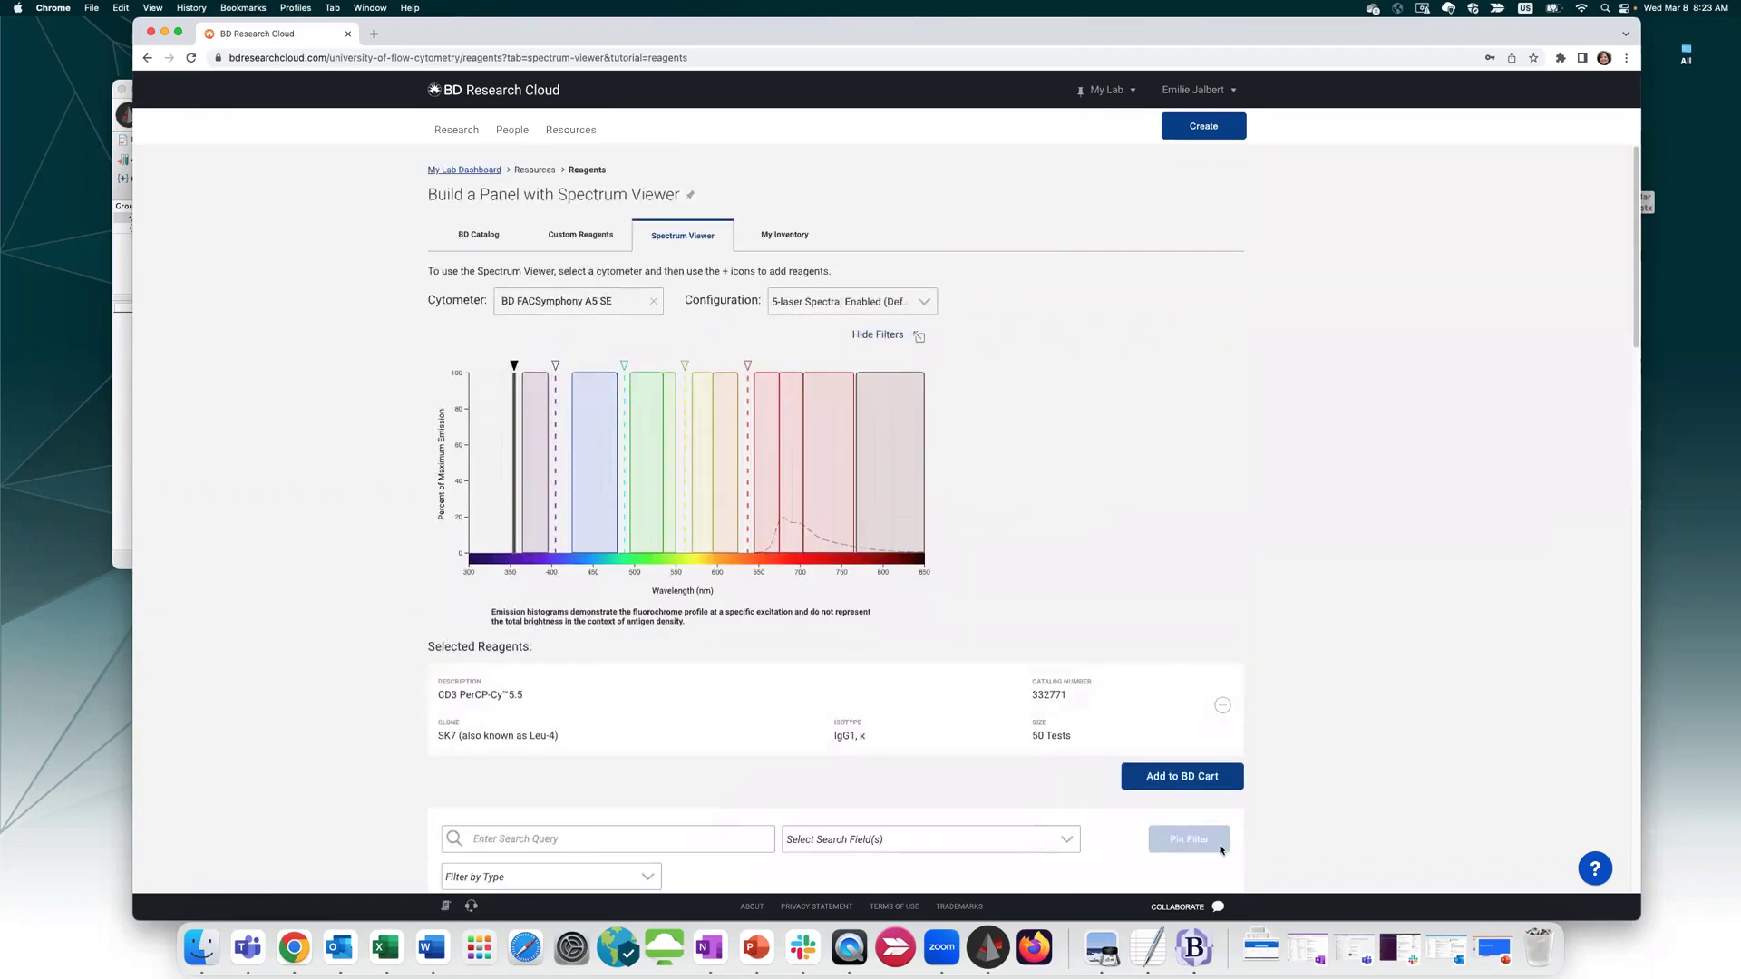
pyautogui.moveTo(558, 482)
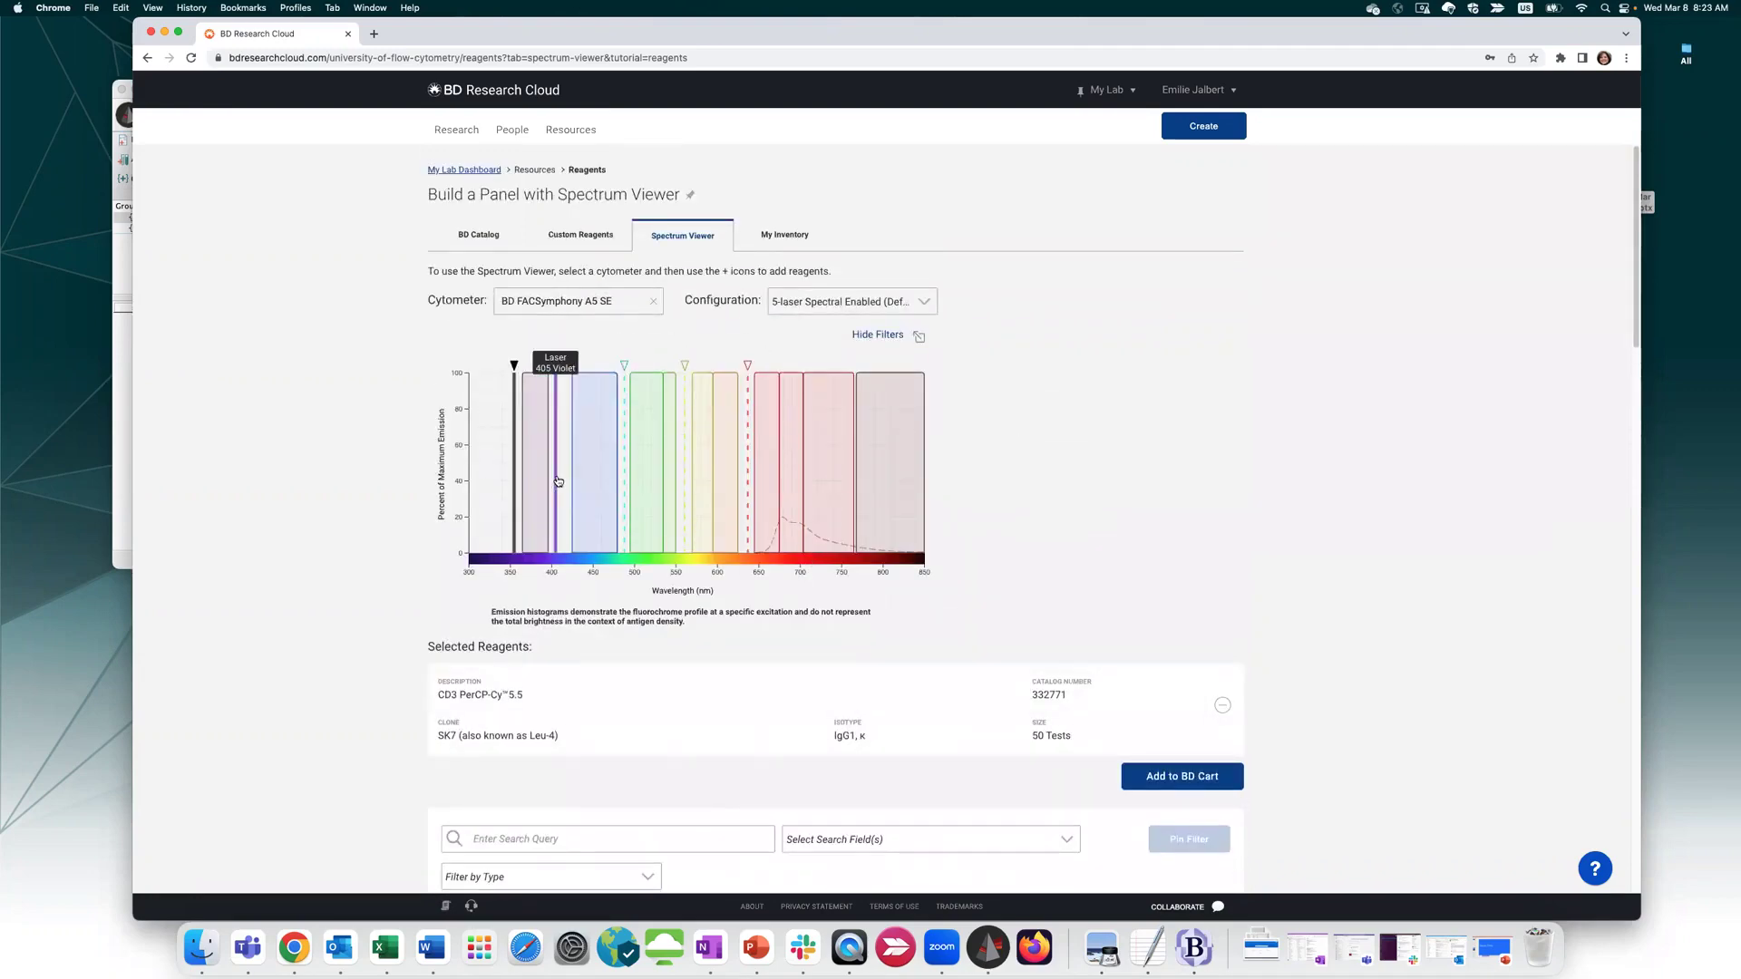
pyautogui.moveTo(747, 471)
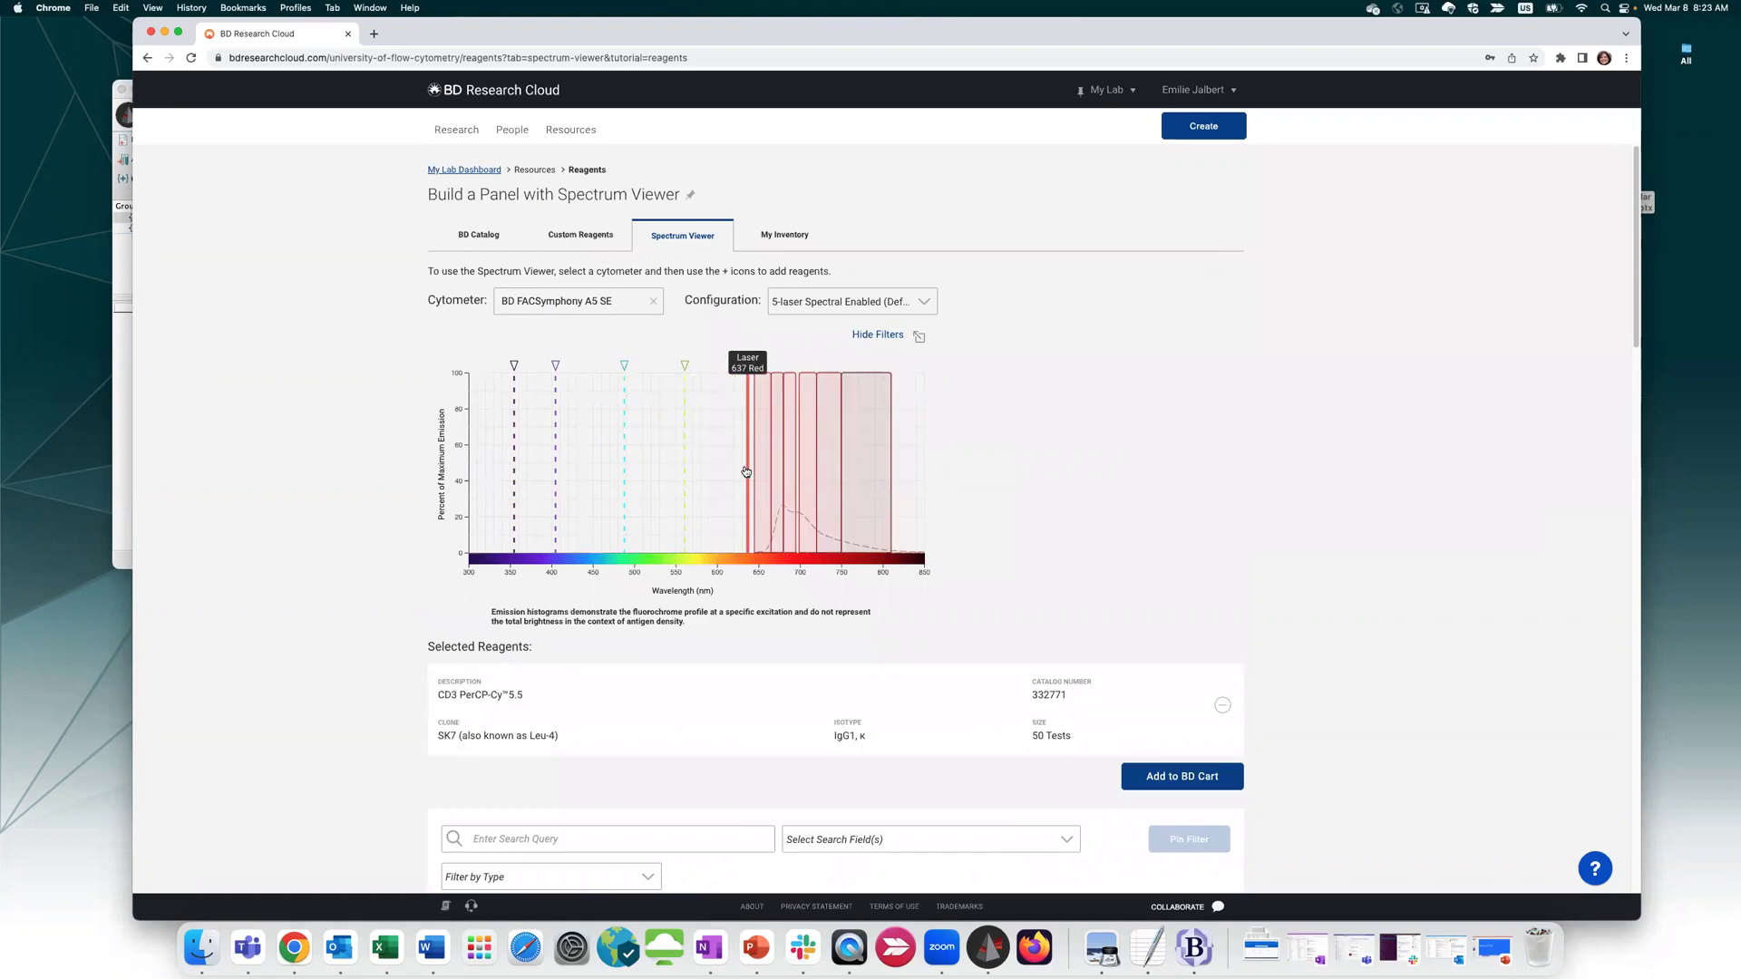
pyautogui.click(613, 302)
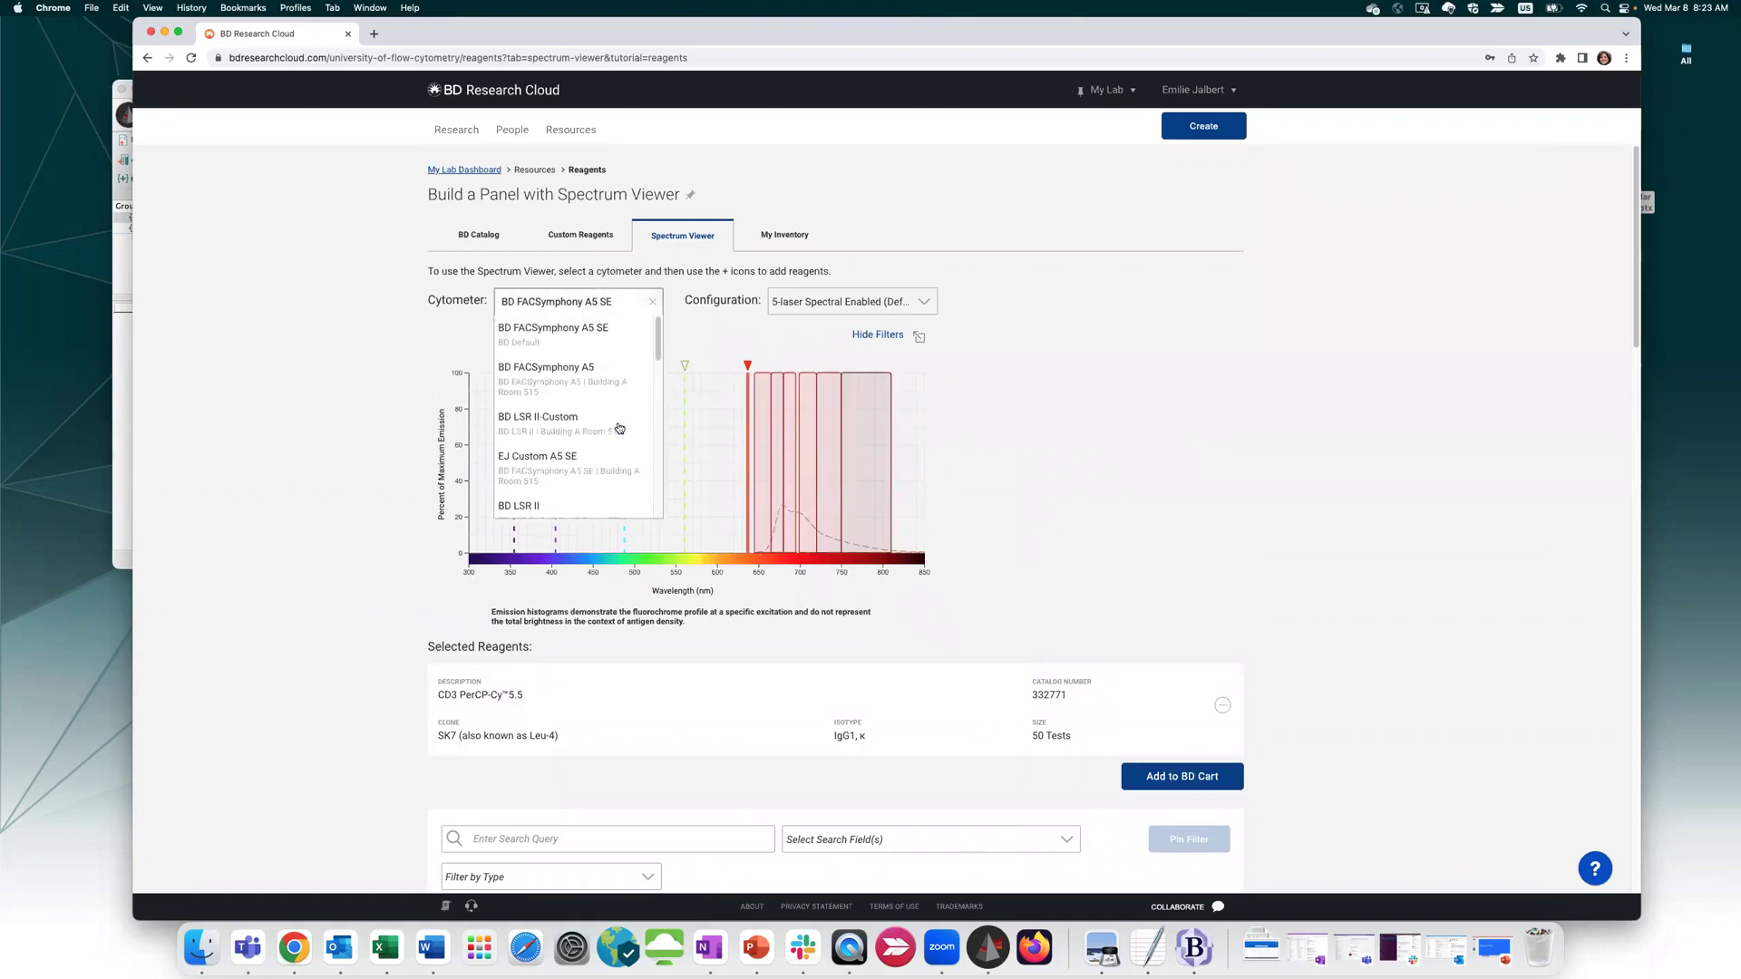
pyautogui.click(571, 335)
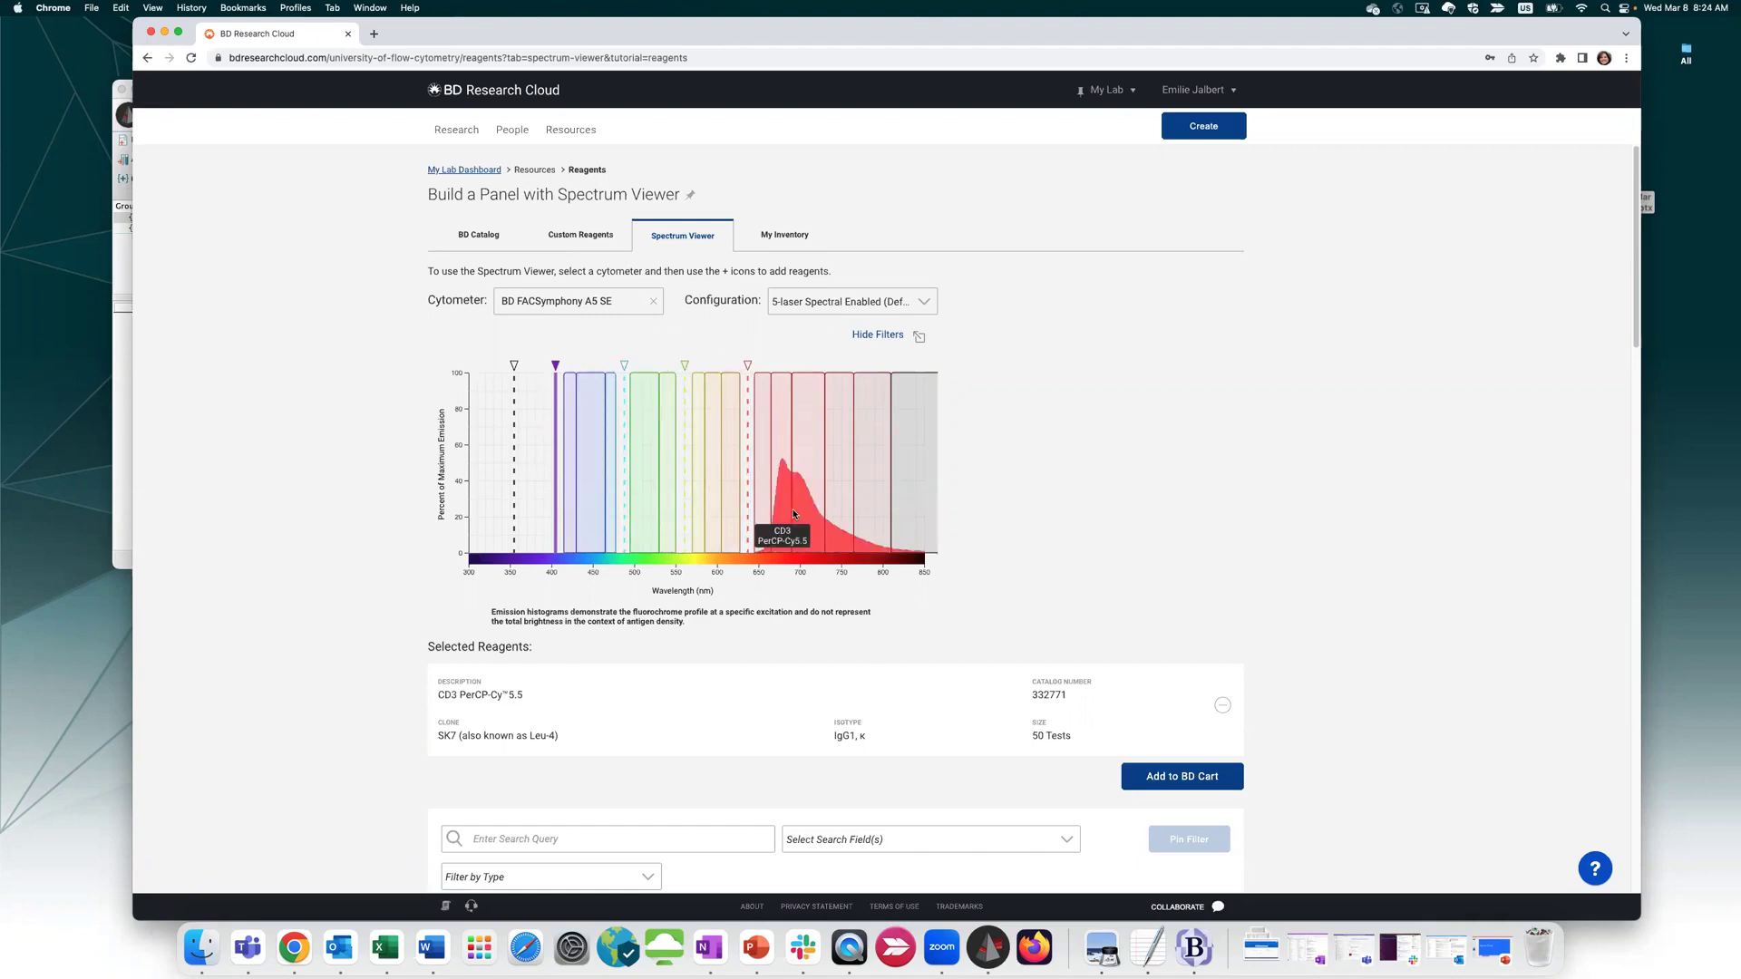
pyautogui.click(551, 479)
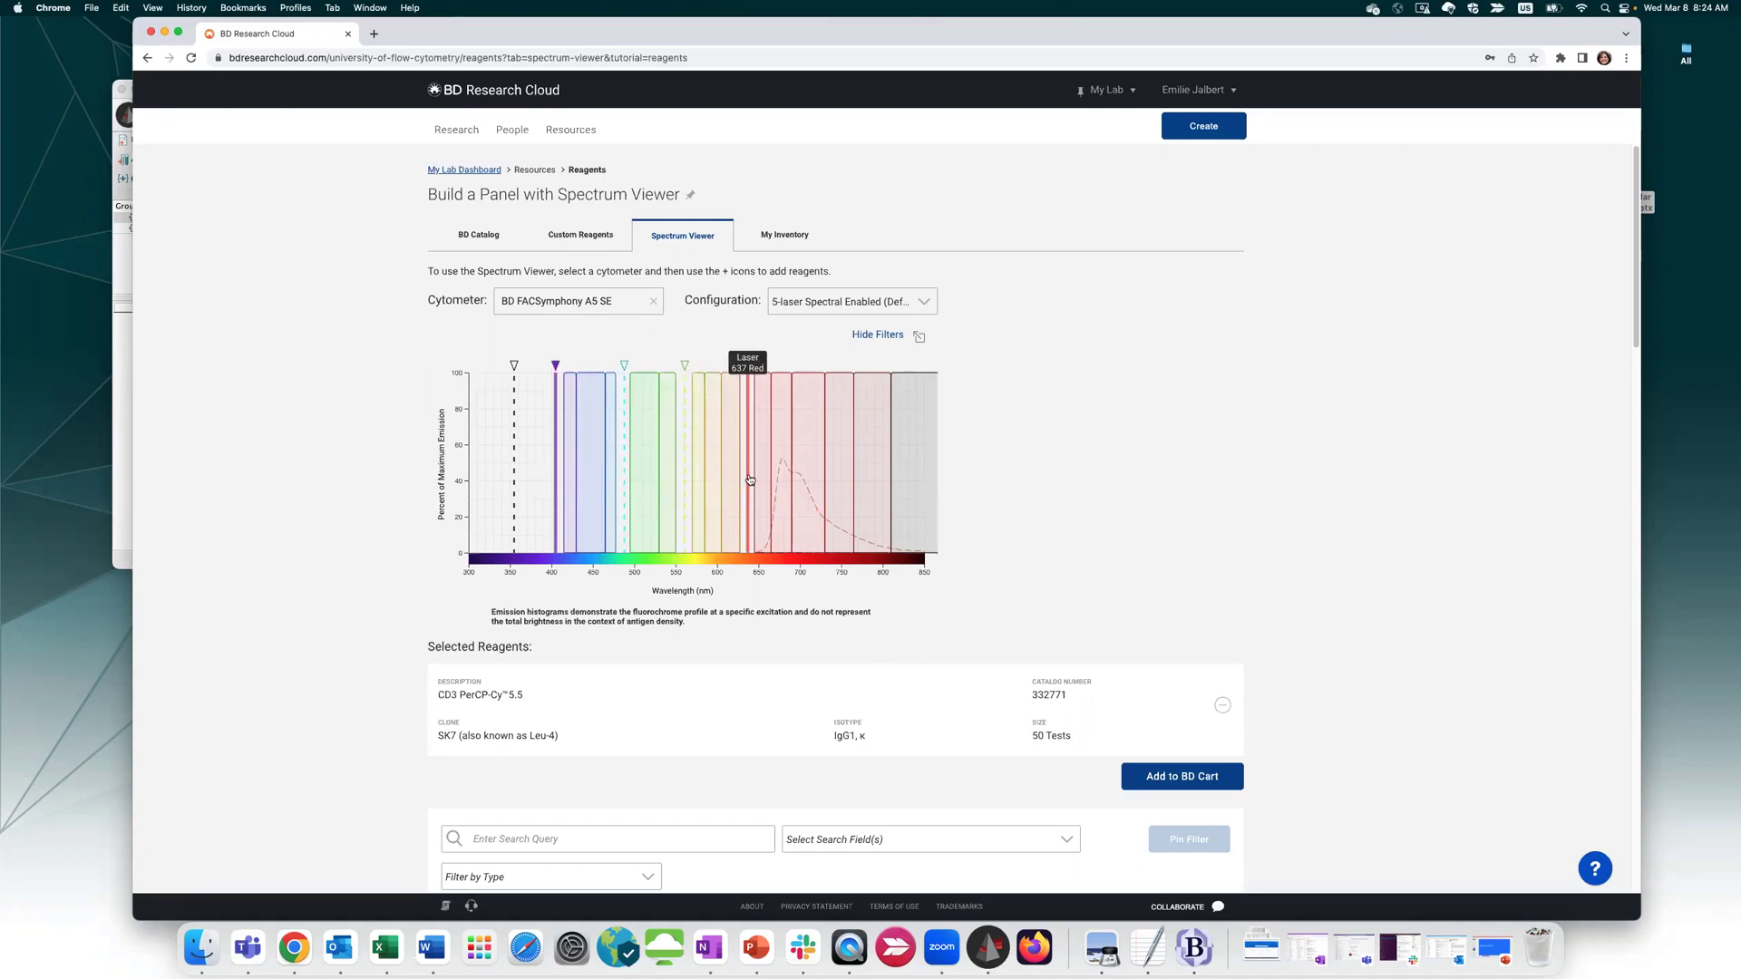
pyautogui.click(838, 299)
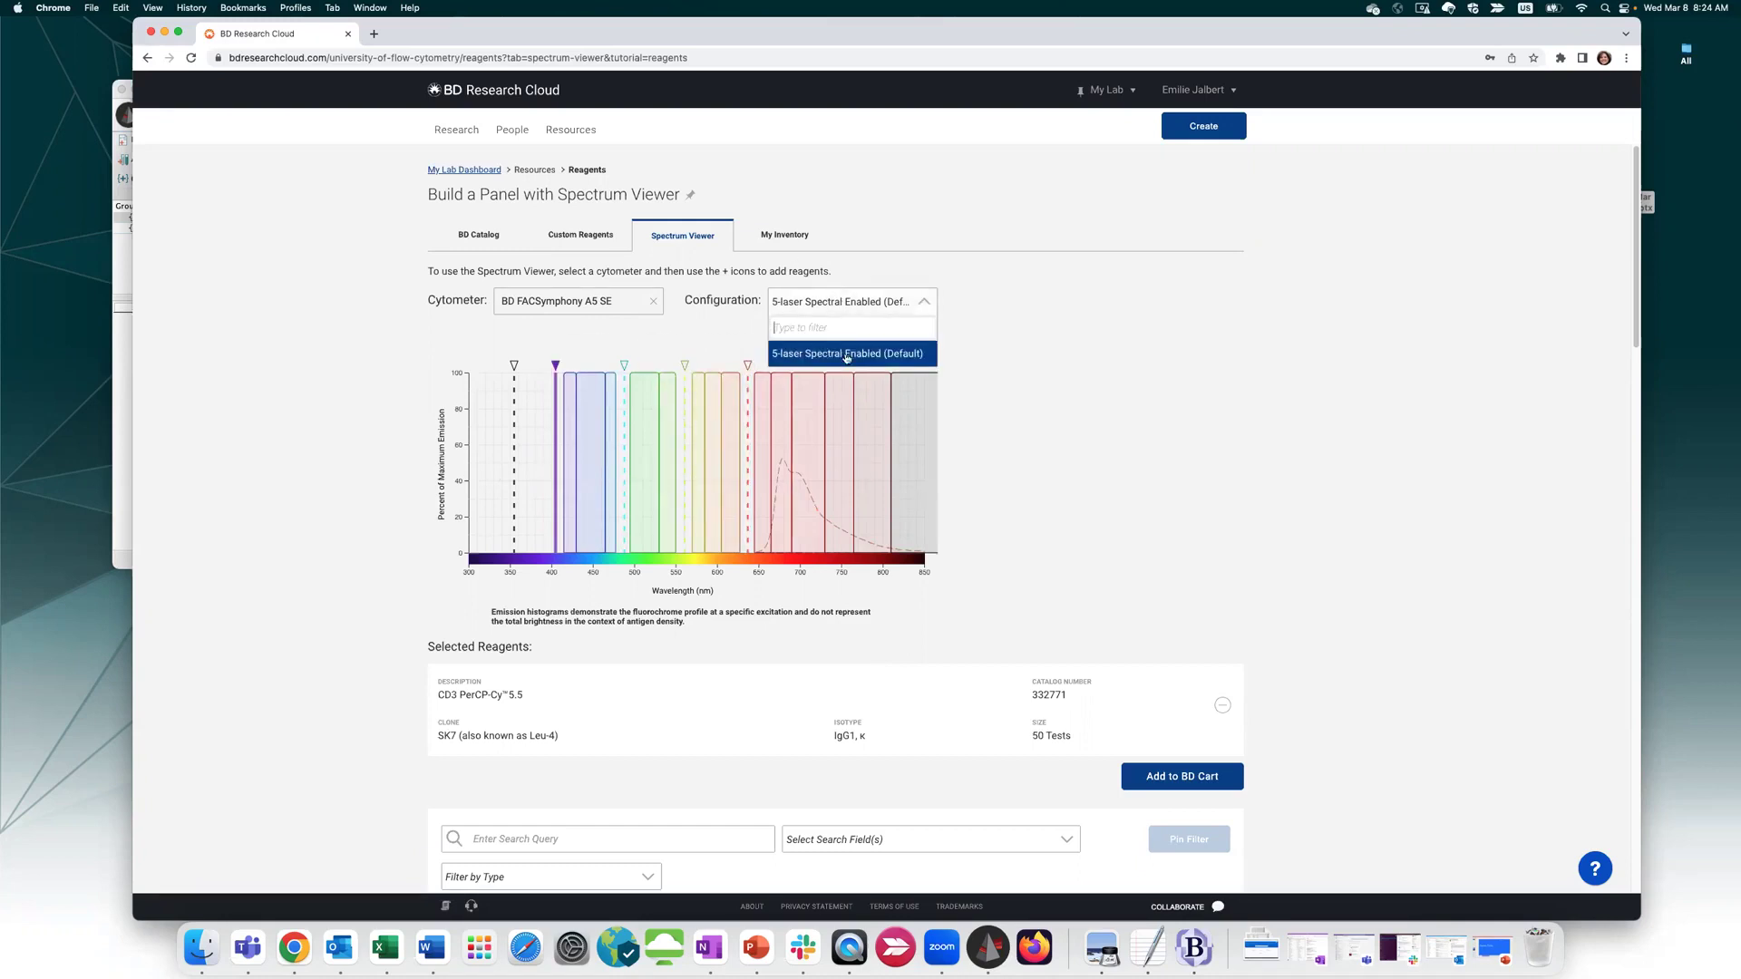
pyautogui.click(1117, 336)
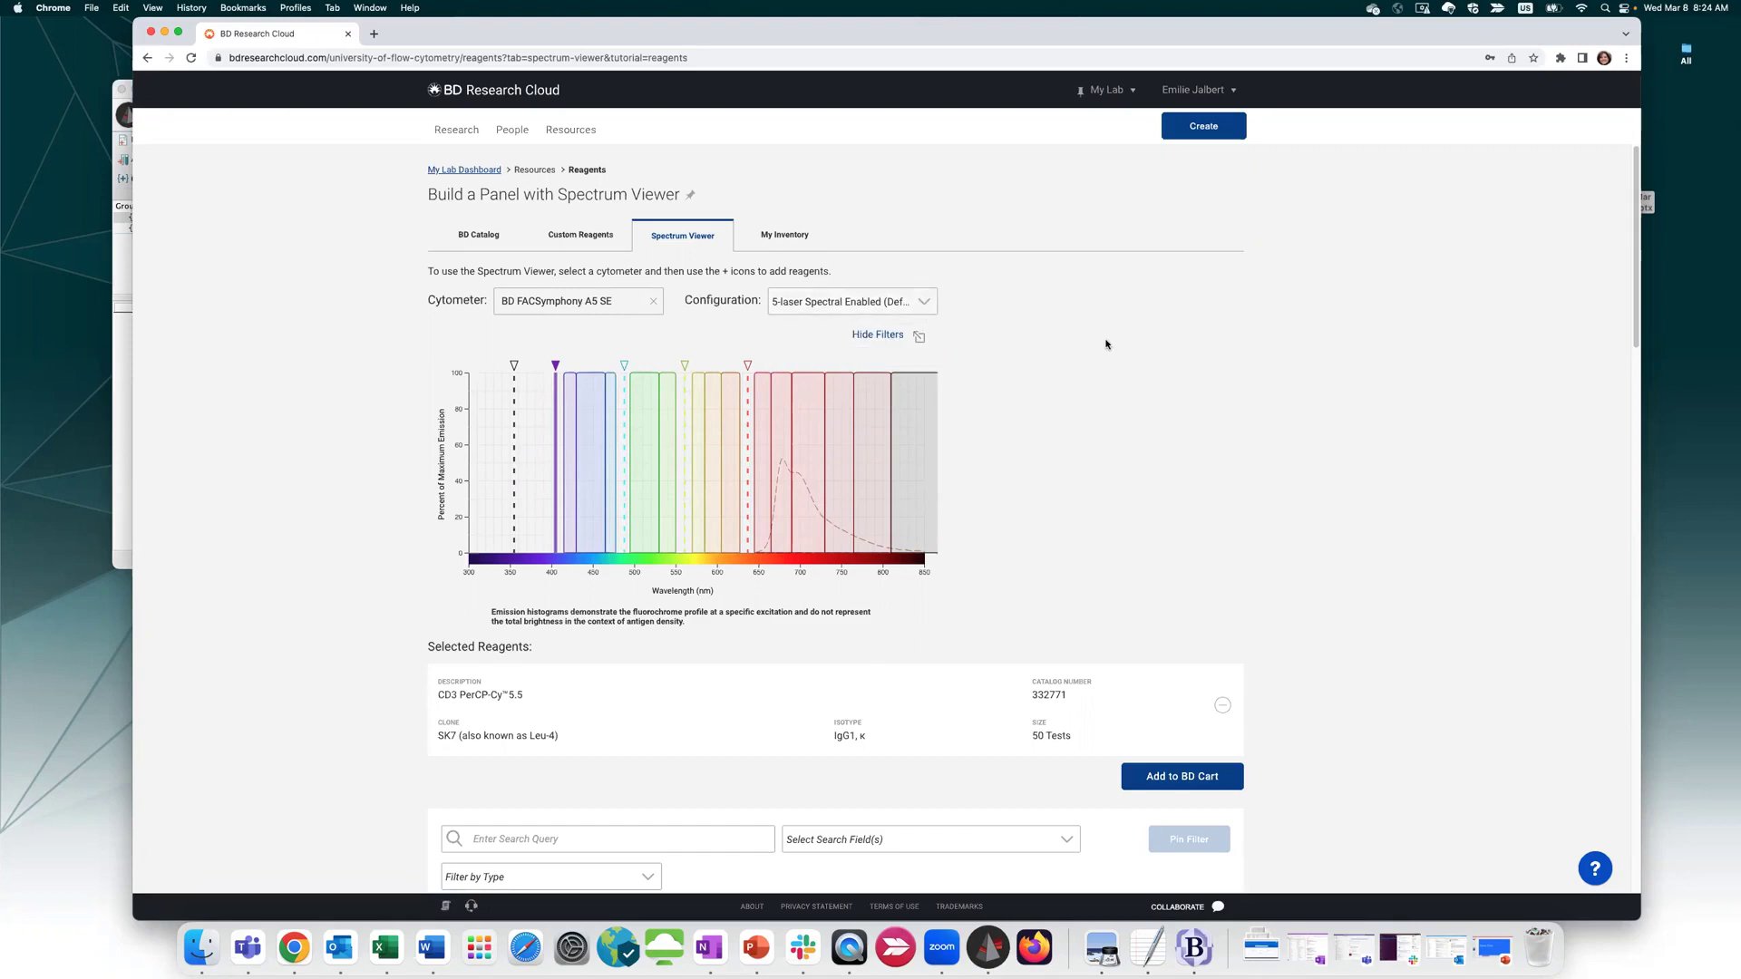
pyautogui.click(802, 239)
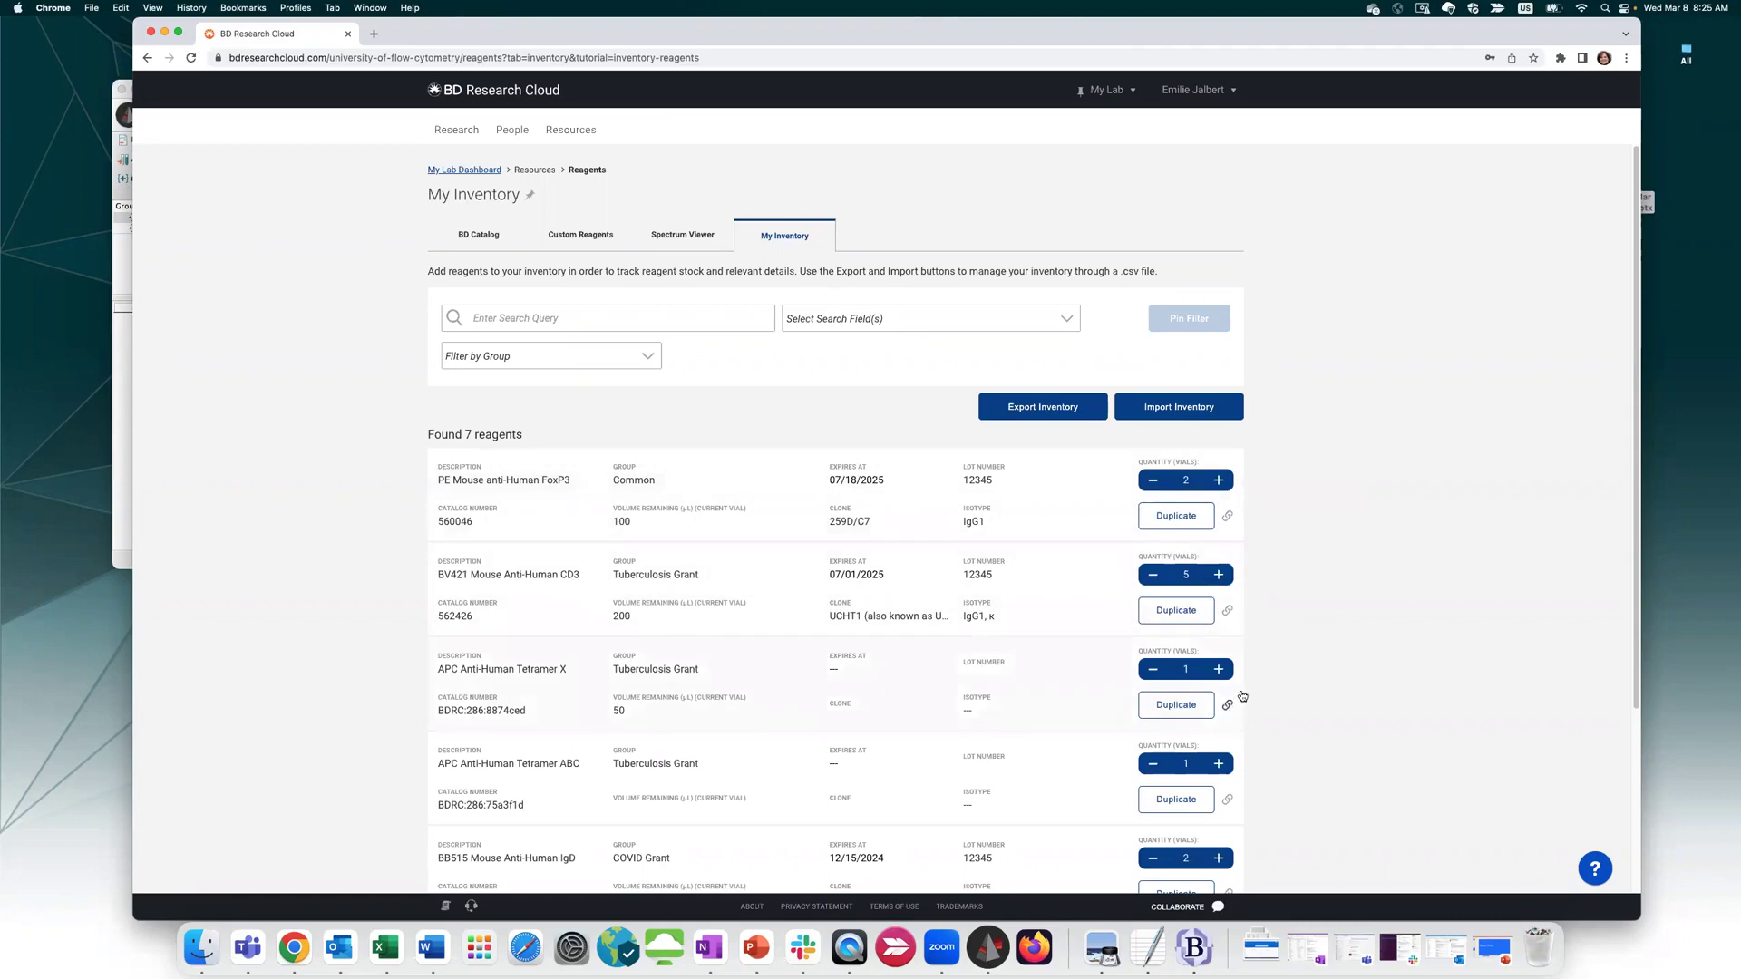
# Open the BUV395 CD11c reagent's linked file 20170706 CD11c+CD141.pdf from My Inventory
pyautogui.scroll(-3, 1233, 698)
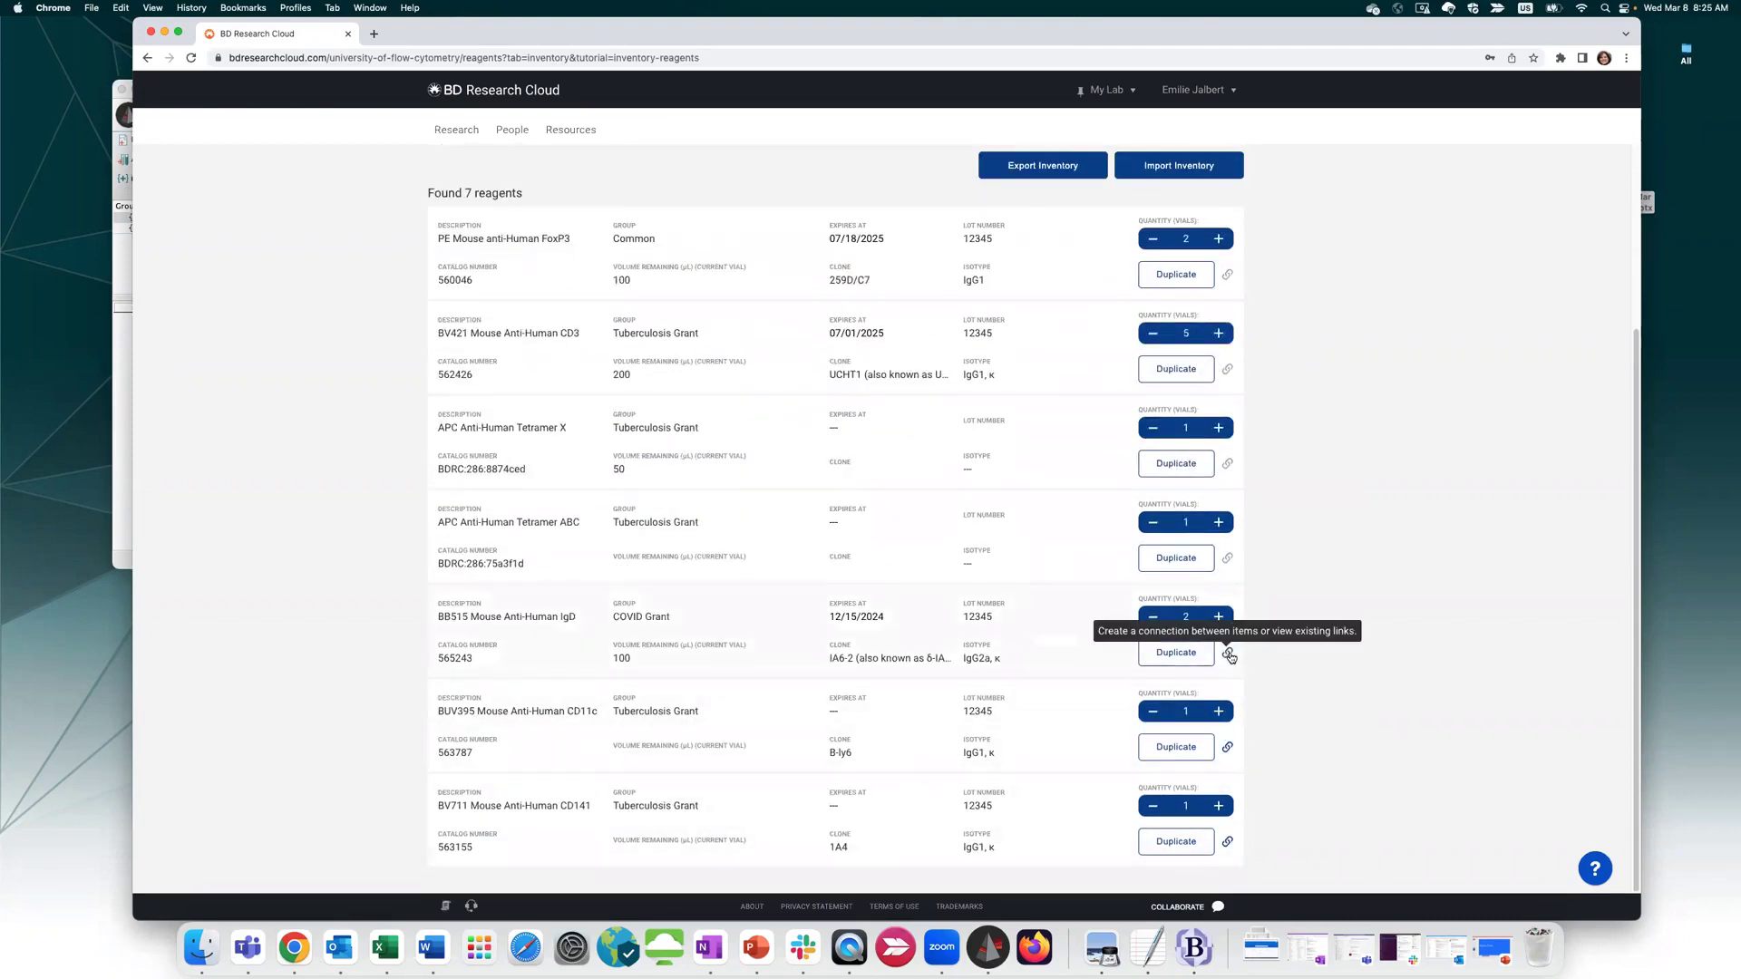
pyautogui.click(1227, 748)
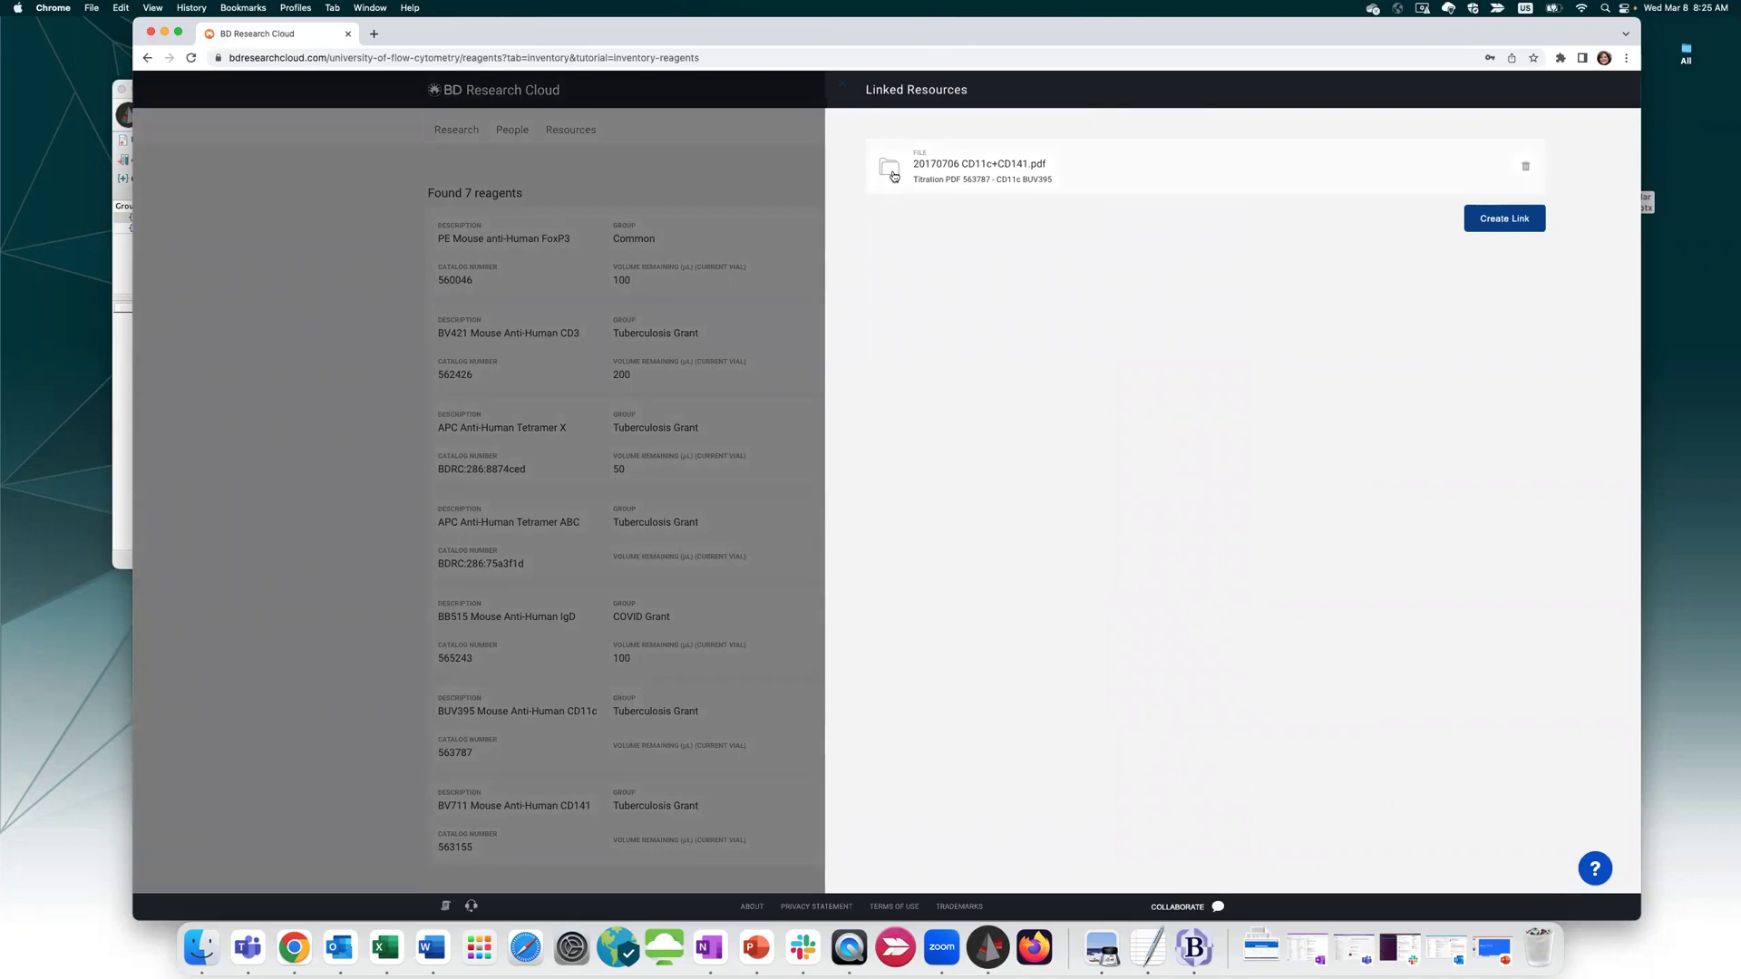
pyautogui.click(999, 178)
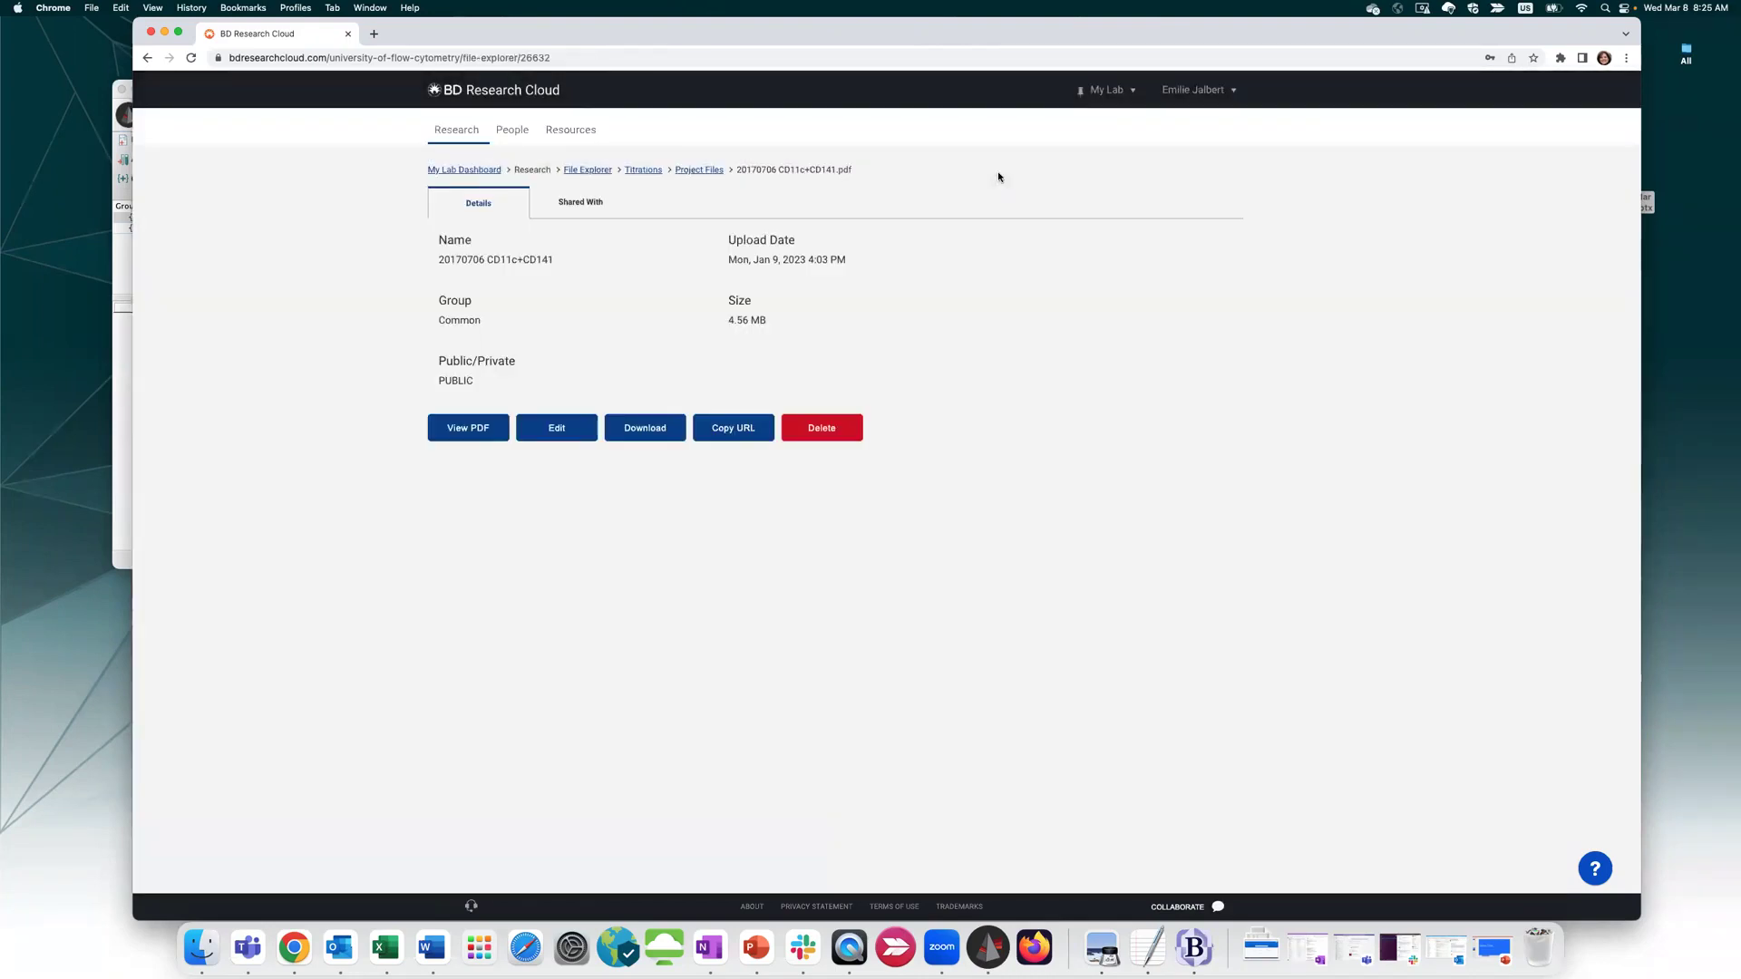
# View the 20170706 CD11c+CD141 PDF, close it, and return to the My Inventory reagent list
pyautogui.click(461, 433)
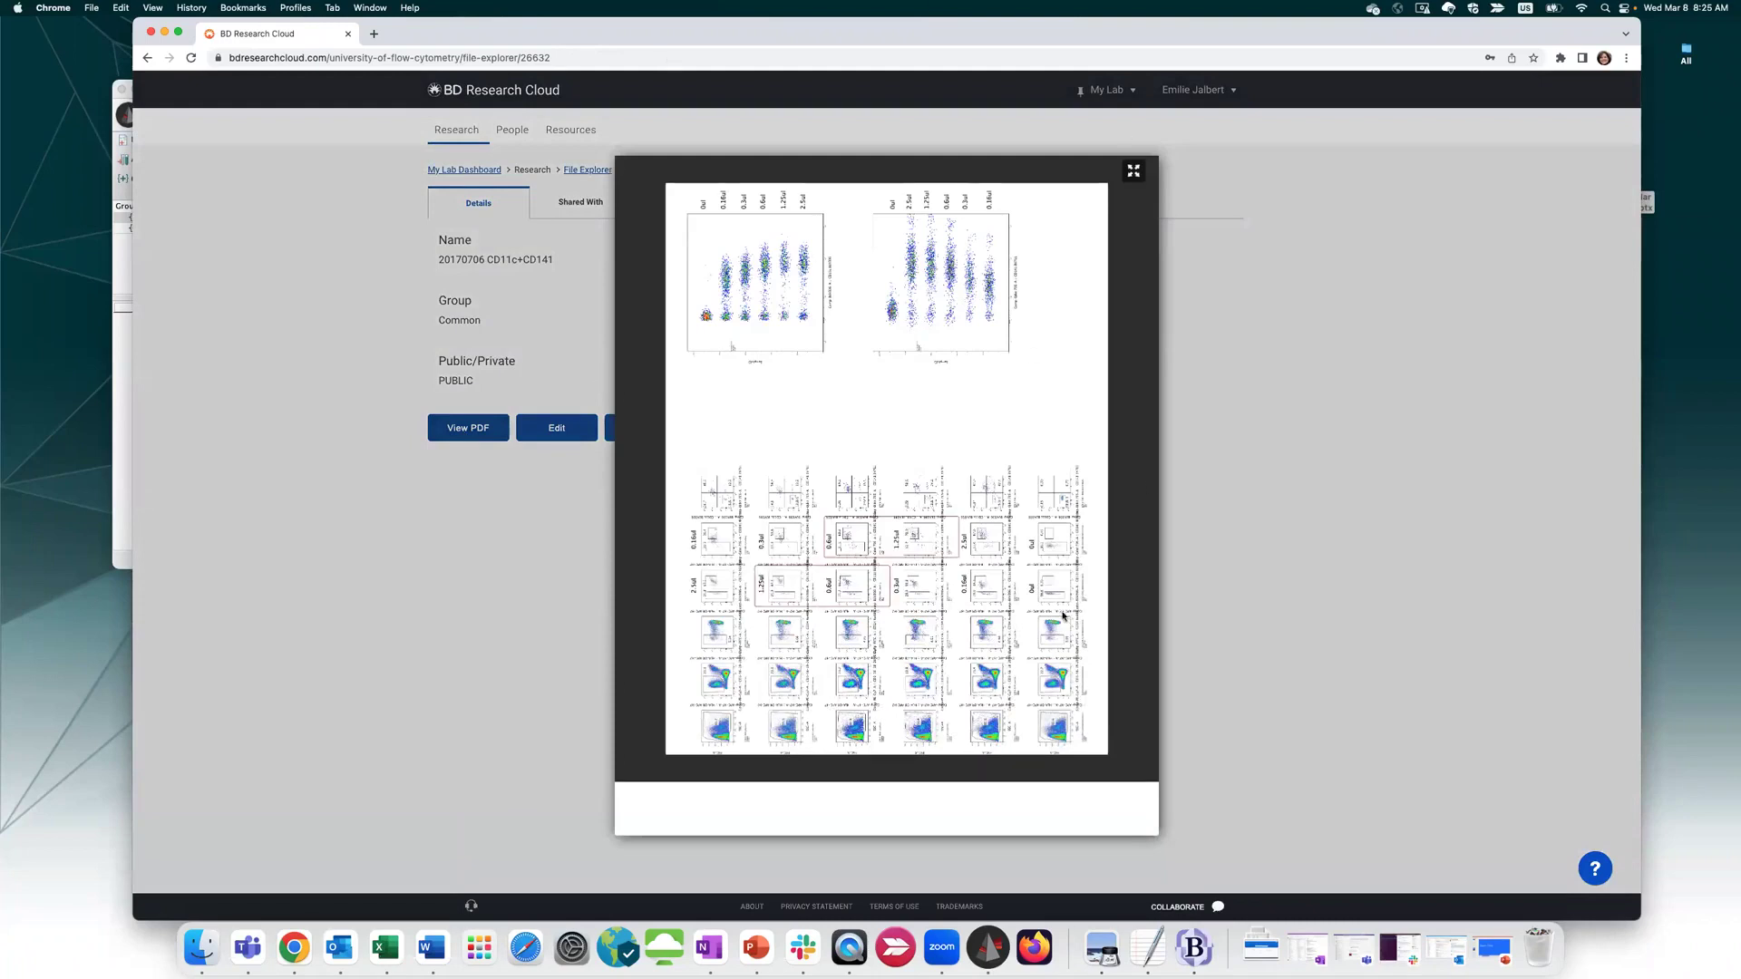
pyautogui.click(1461, 358)
pyautogui.moveTo(570, 129)
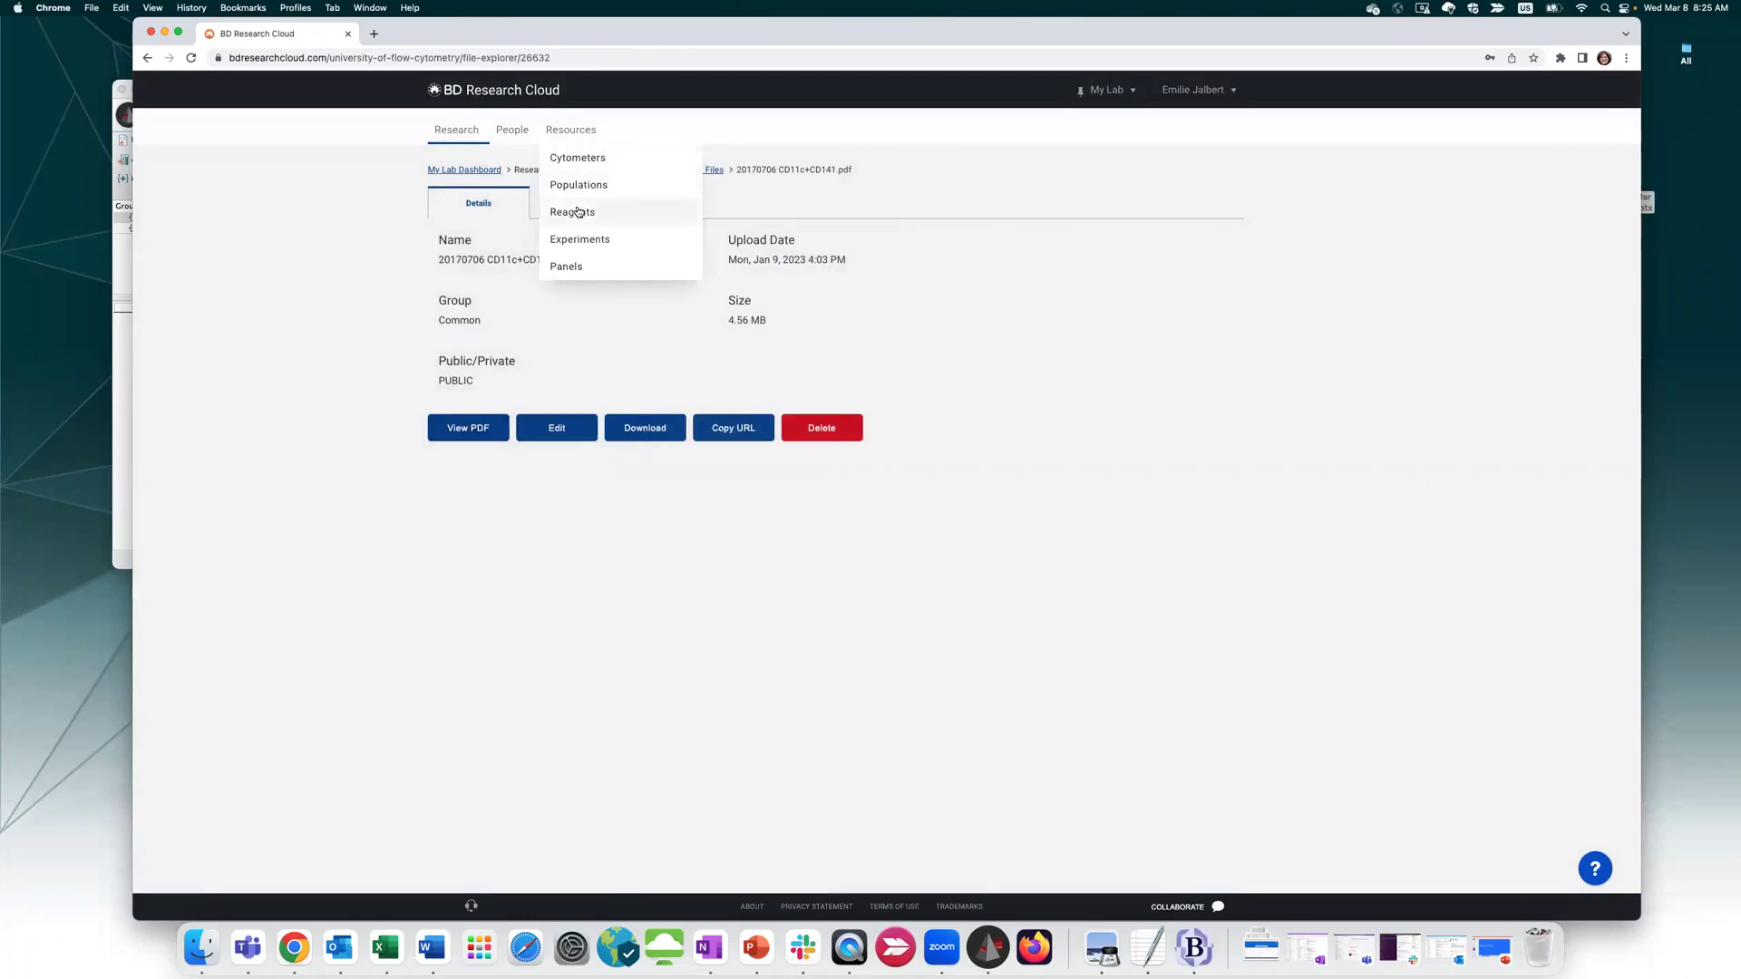
pyautogui.click(579, 212)
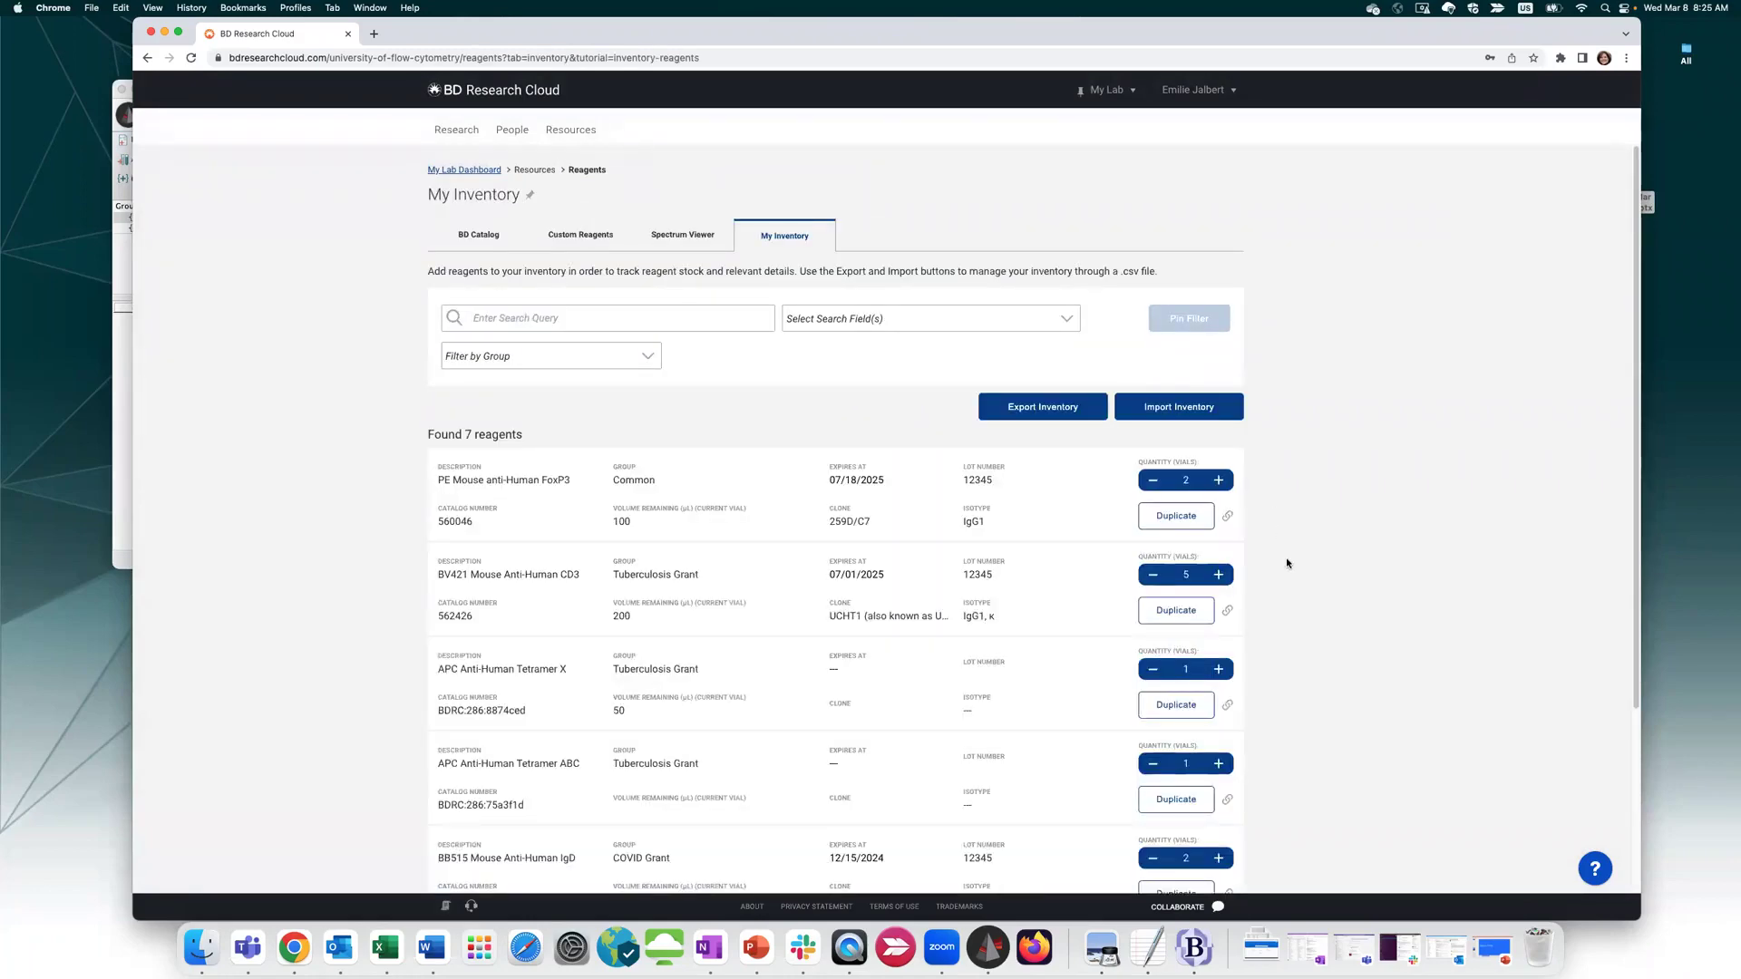
pyautogui.scroll(-3, 1290, 559)
pyautogui.scroll(3, 1298, 563)
pyautogui.click(580, 131)
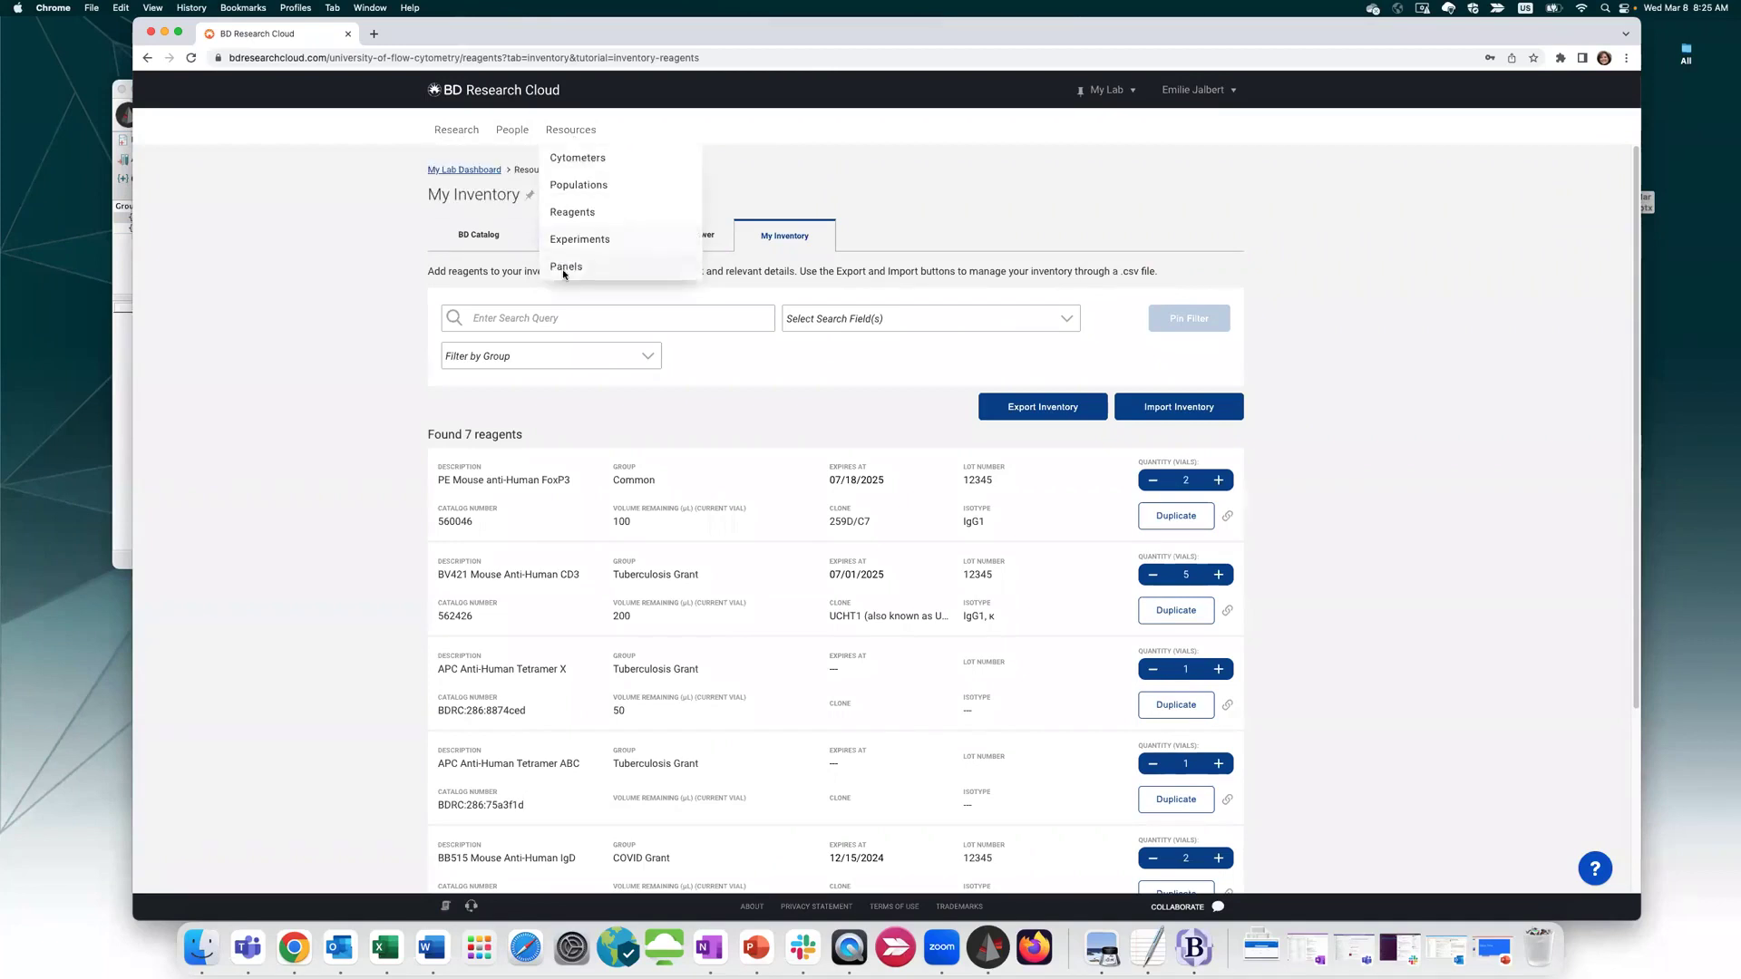
pyautogui.click(564, 272)
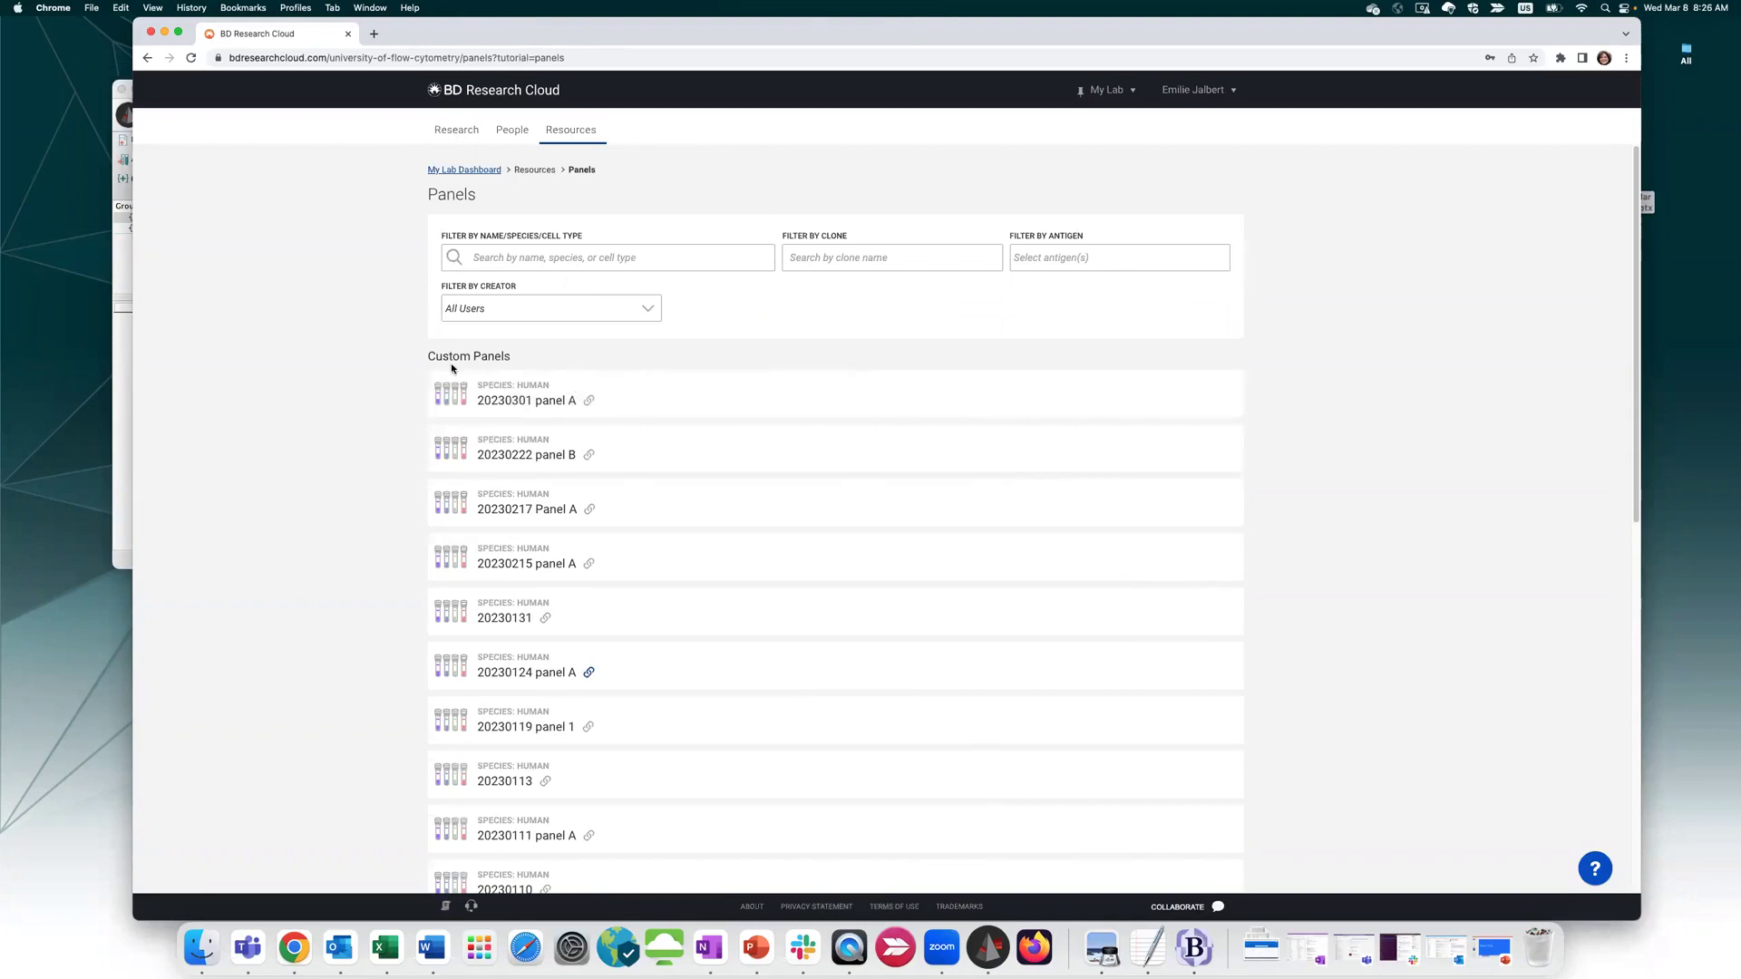
# Open the 3-Laser B cell subset panel's details and its Order Reagents list
pyautogui.scroll(-10, 1286, 356)
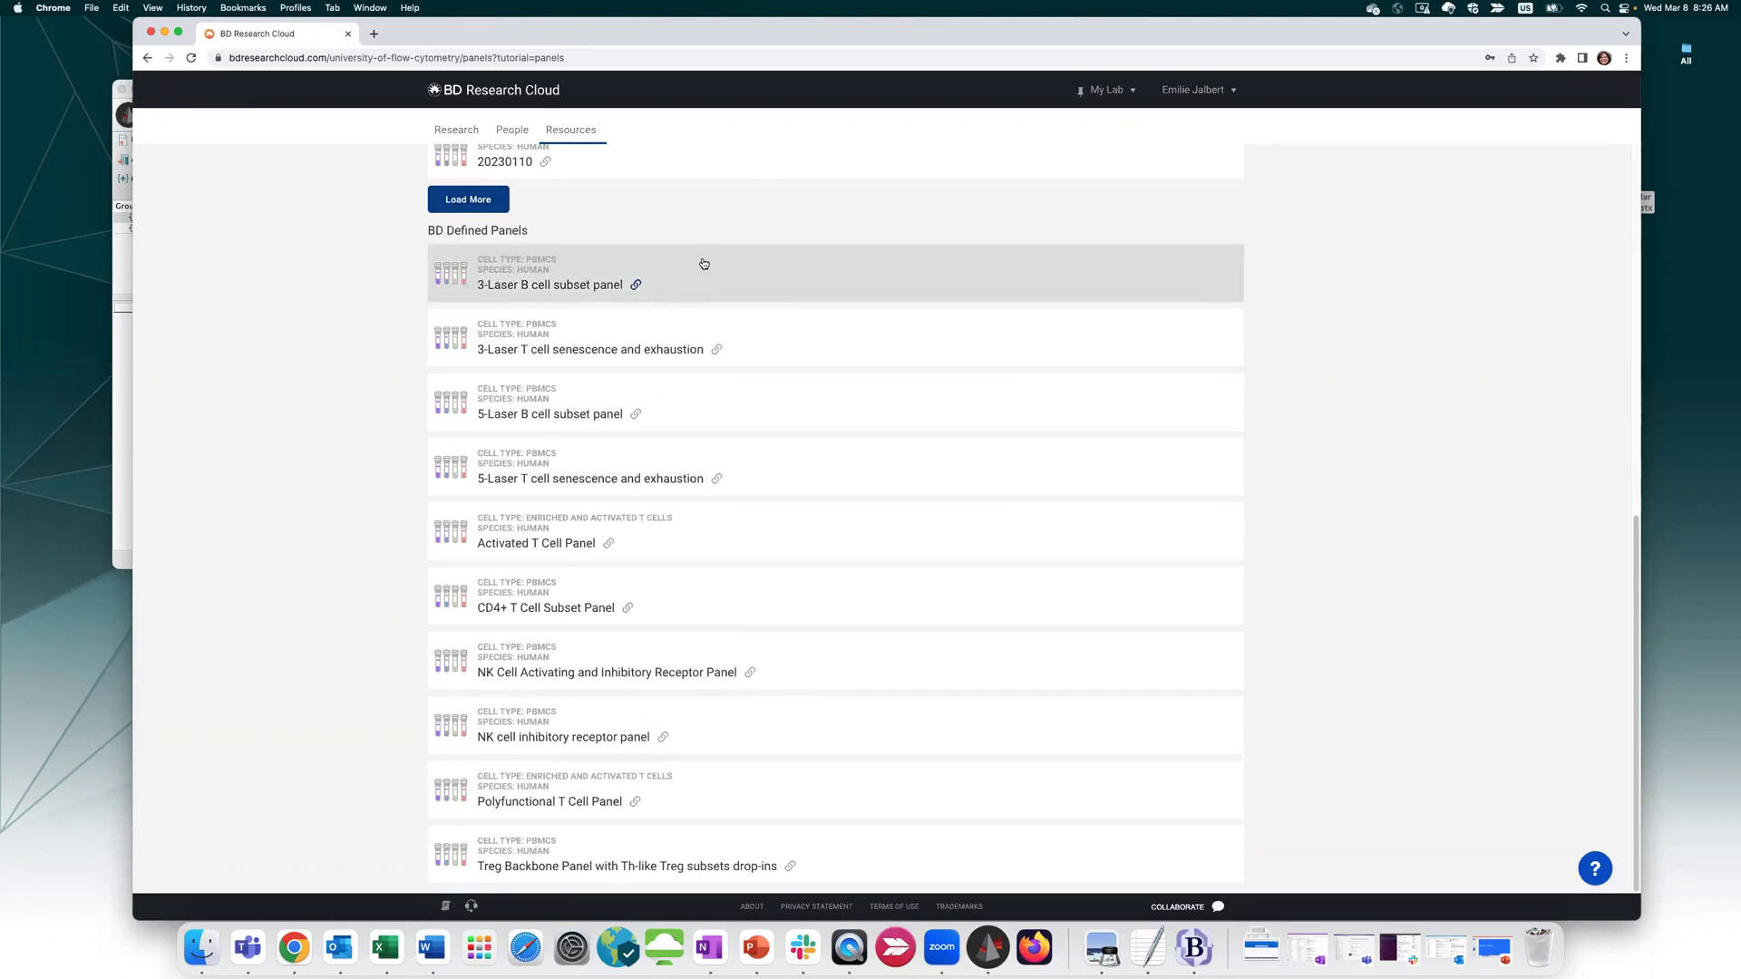
pyautogui.click(747, 283)
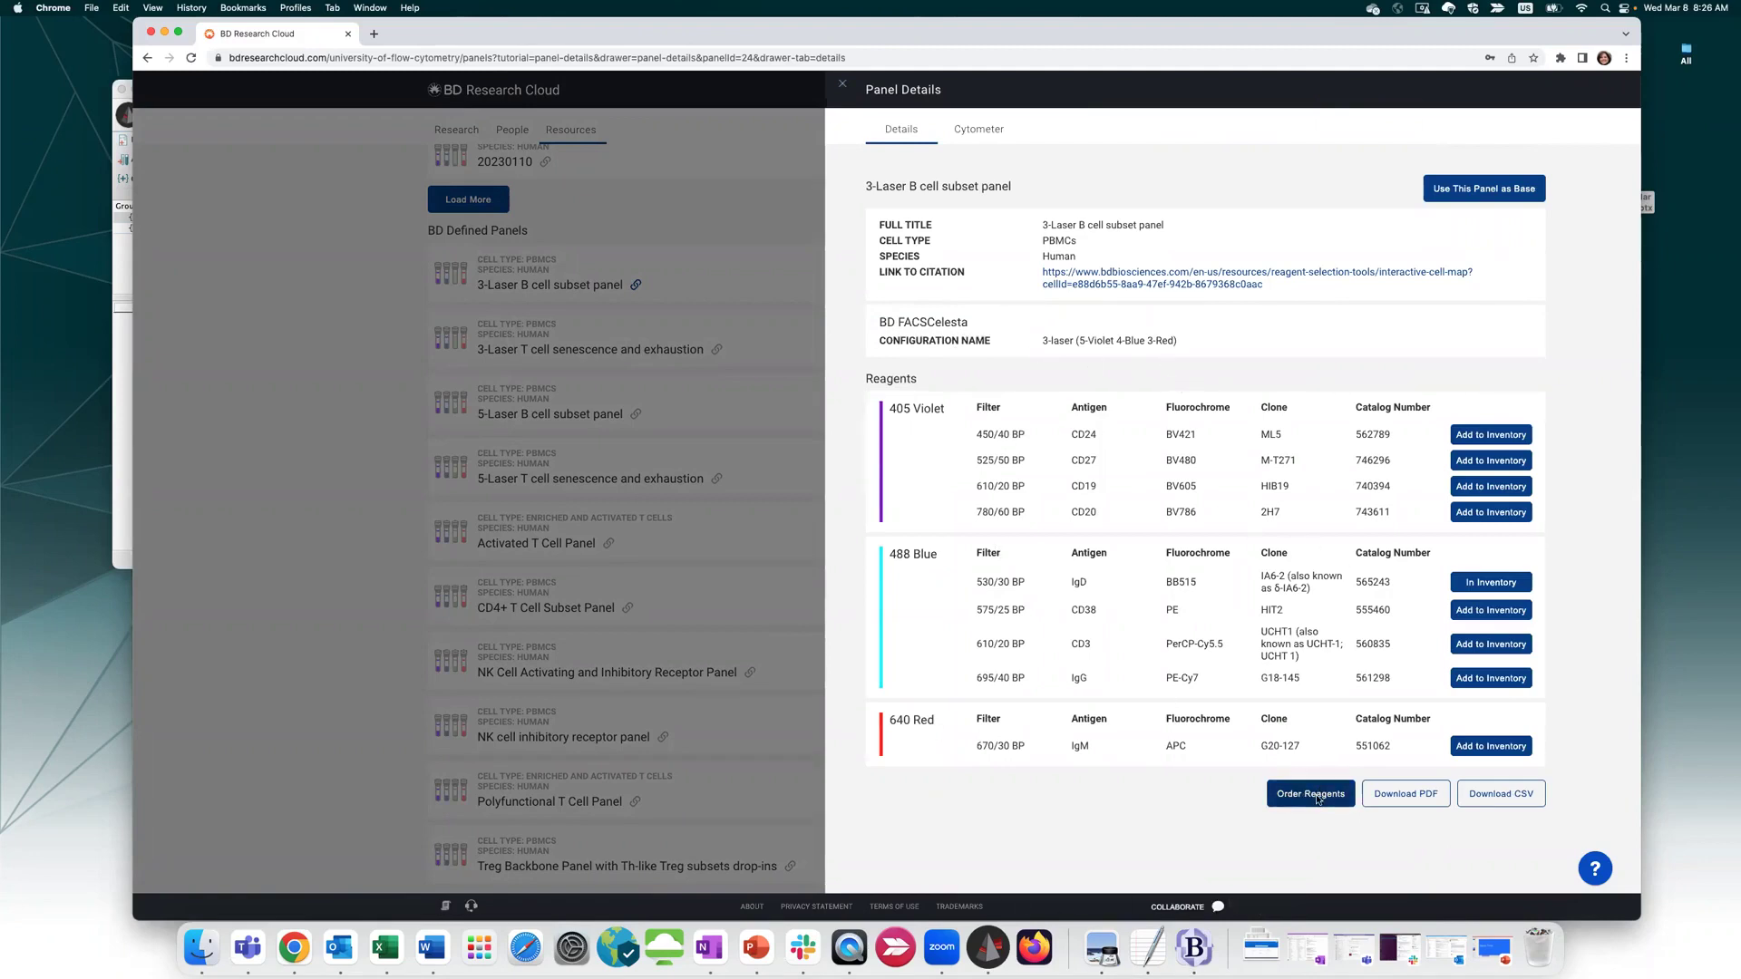
pyautogui.click(1317, 796)
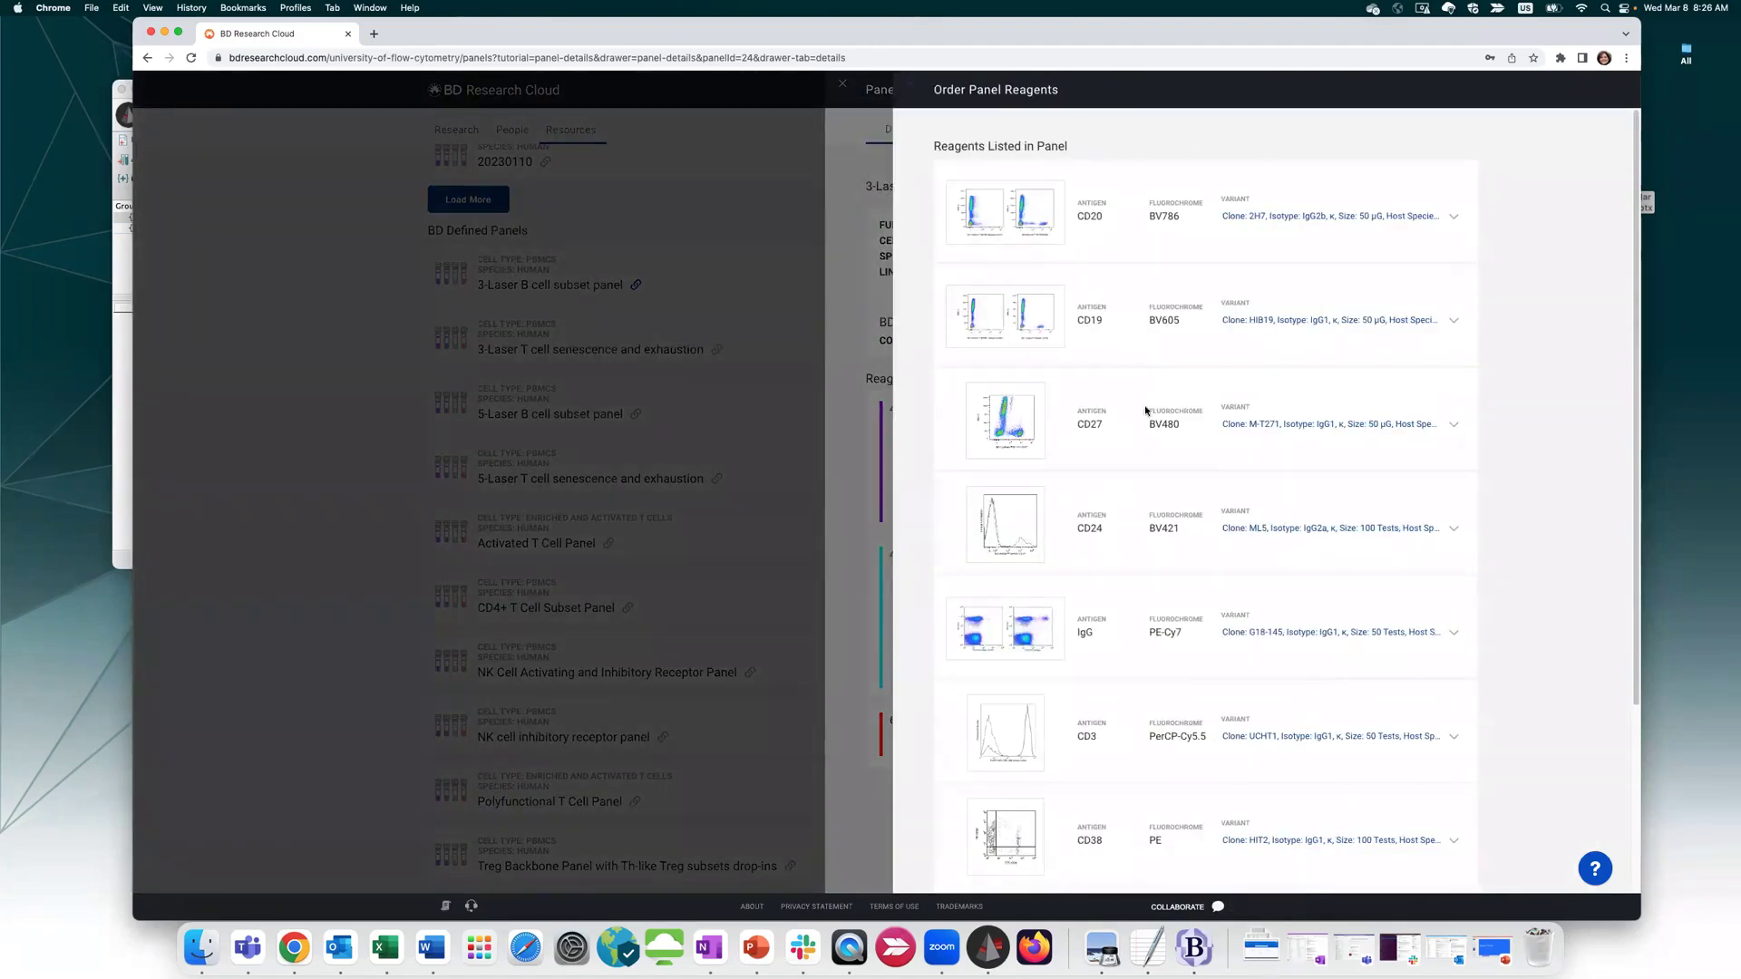
# Close the order list and use the 3-Laser B cell subset panel as a new workflow's base
pyautogui.click(908, 87)
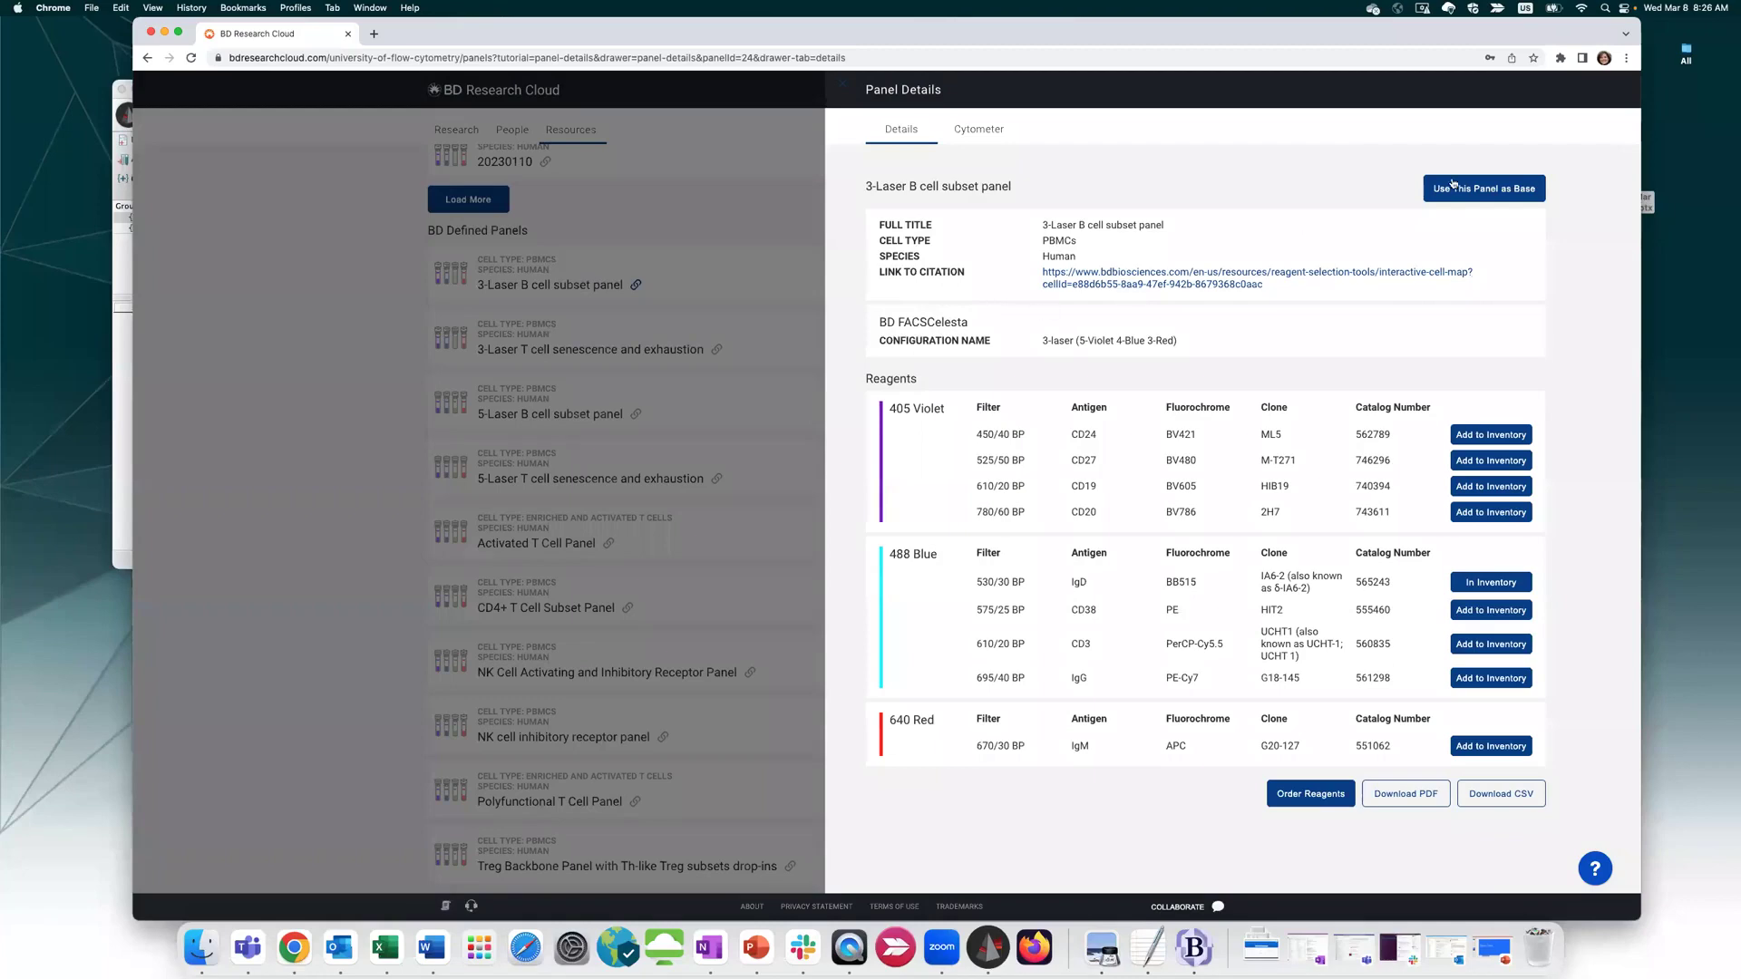
pyautogui.click(1478, 191)
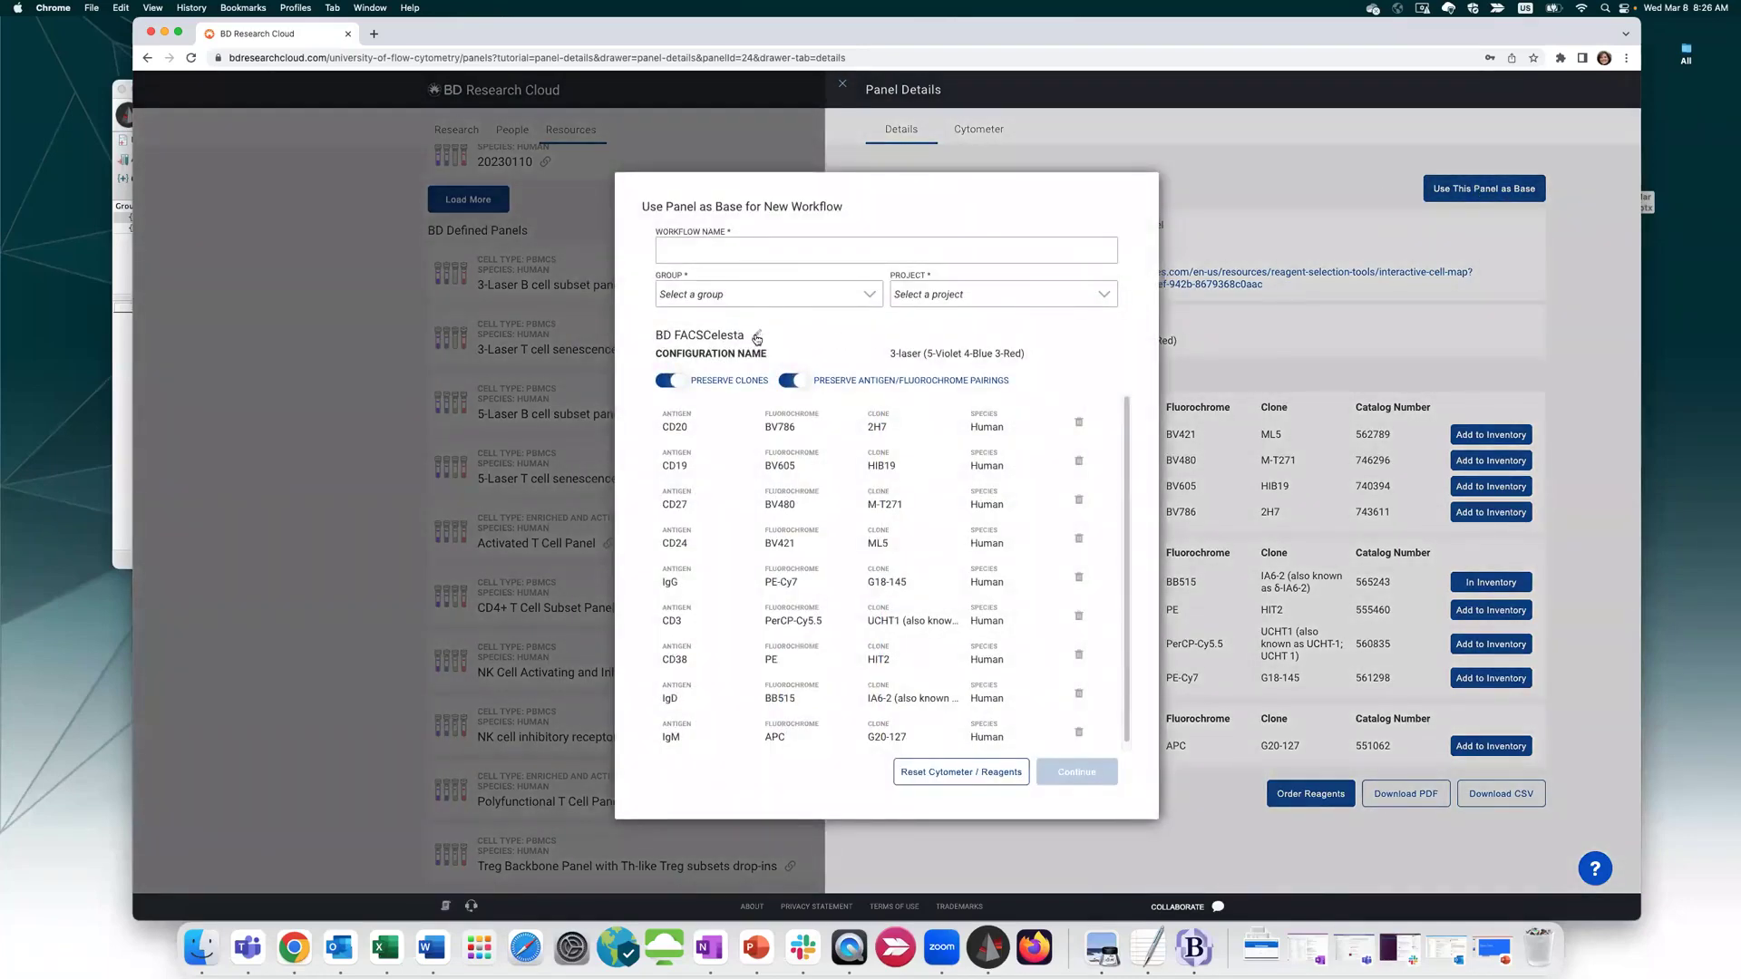
# Switch the cytometer to BD FACSymphony A5 with the 5-laser configuration
pyautogui.click(757, 335)
pyautogui.click(722, 342)
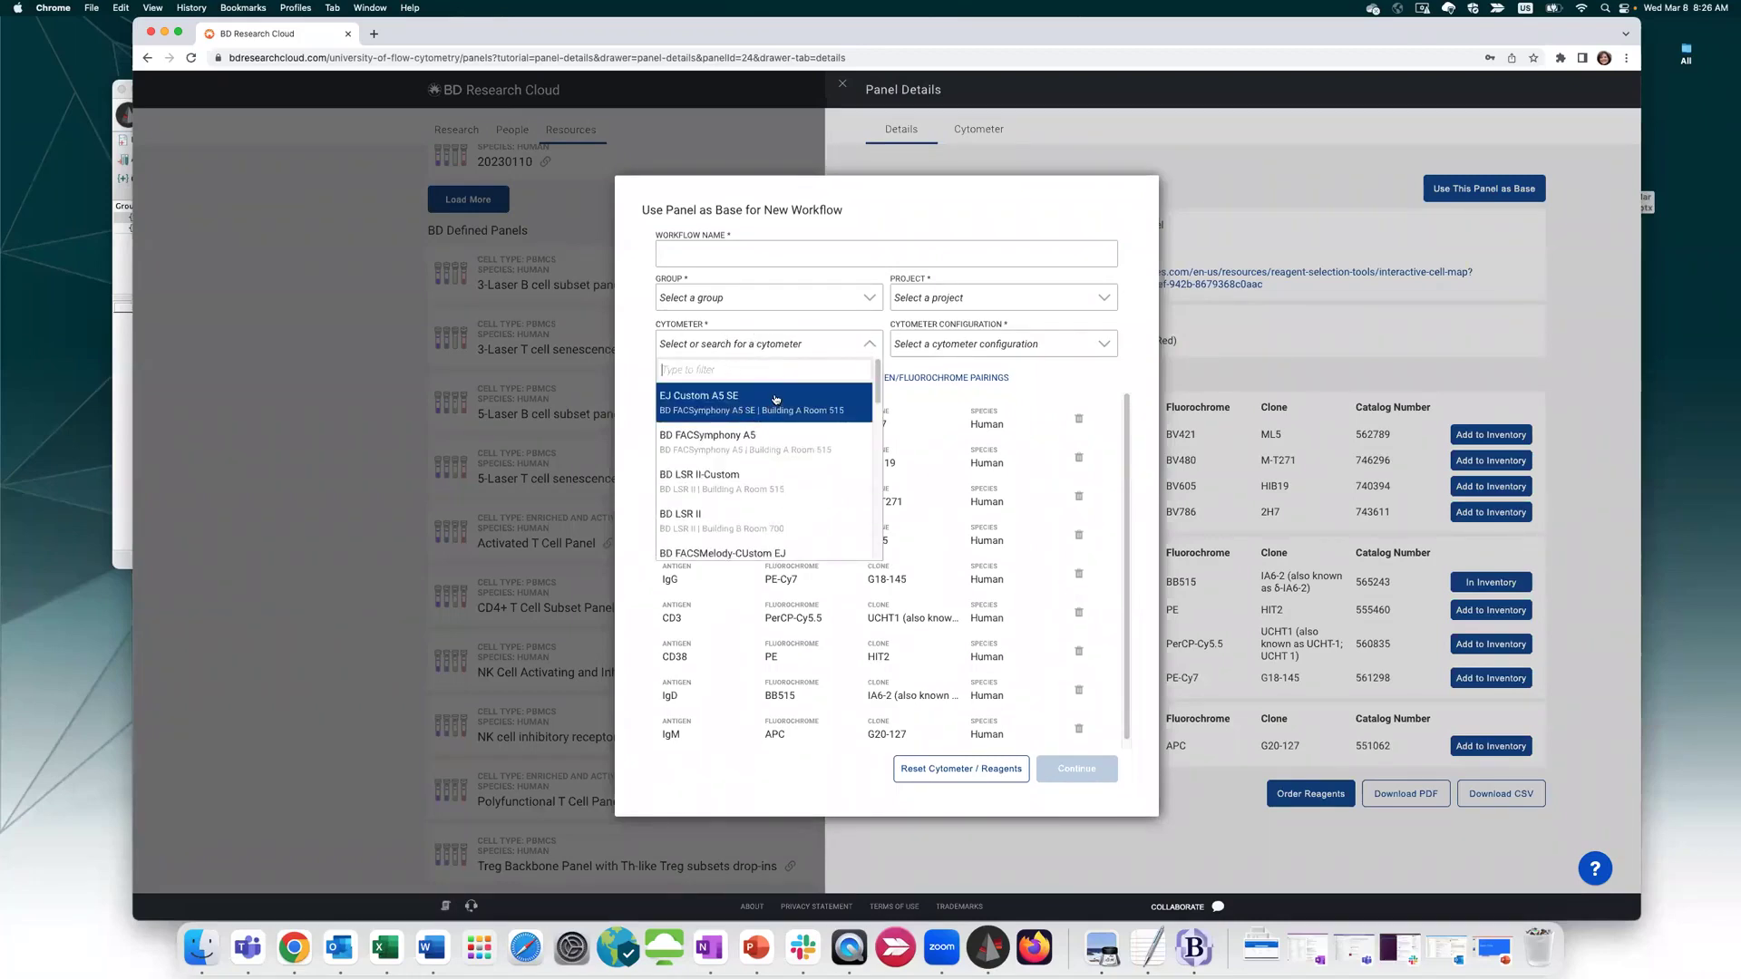
pyautogui.click(764, 445)
pyautogui.click(897, 345)
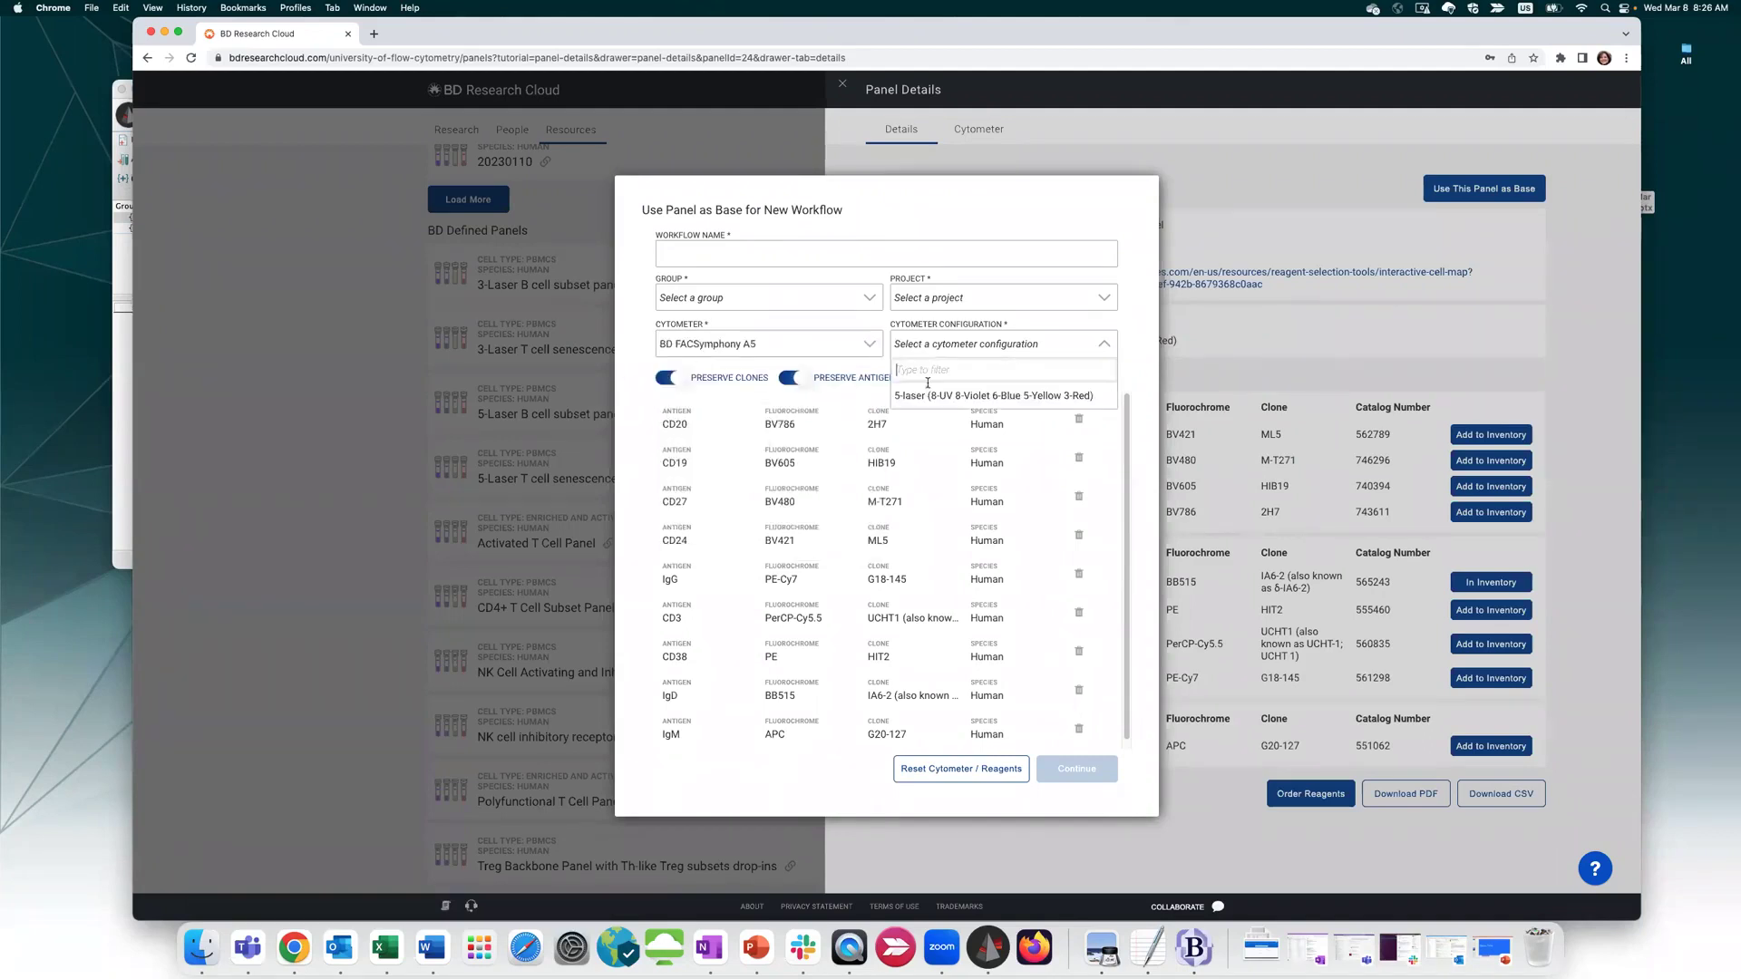
pyautogui.click(916, 392)
# Name the workflow '20230308 panel' and assign it to Tuberculosis Grant, Aim 2
pyautogui.click(765, 252)
pyautogui.write('20230308')
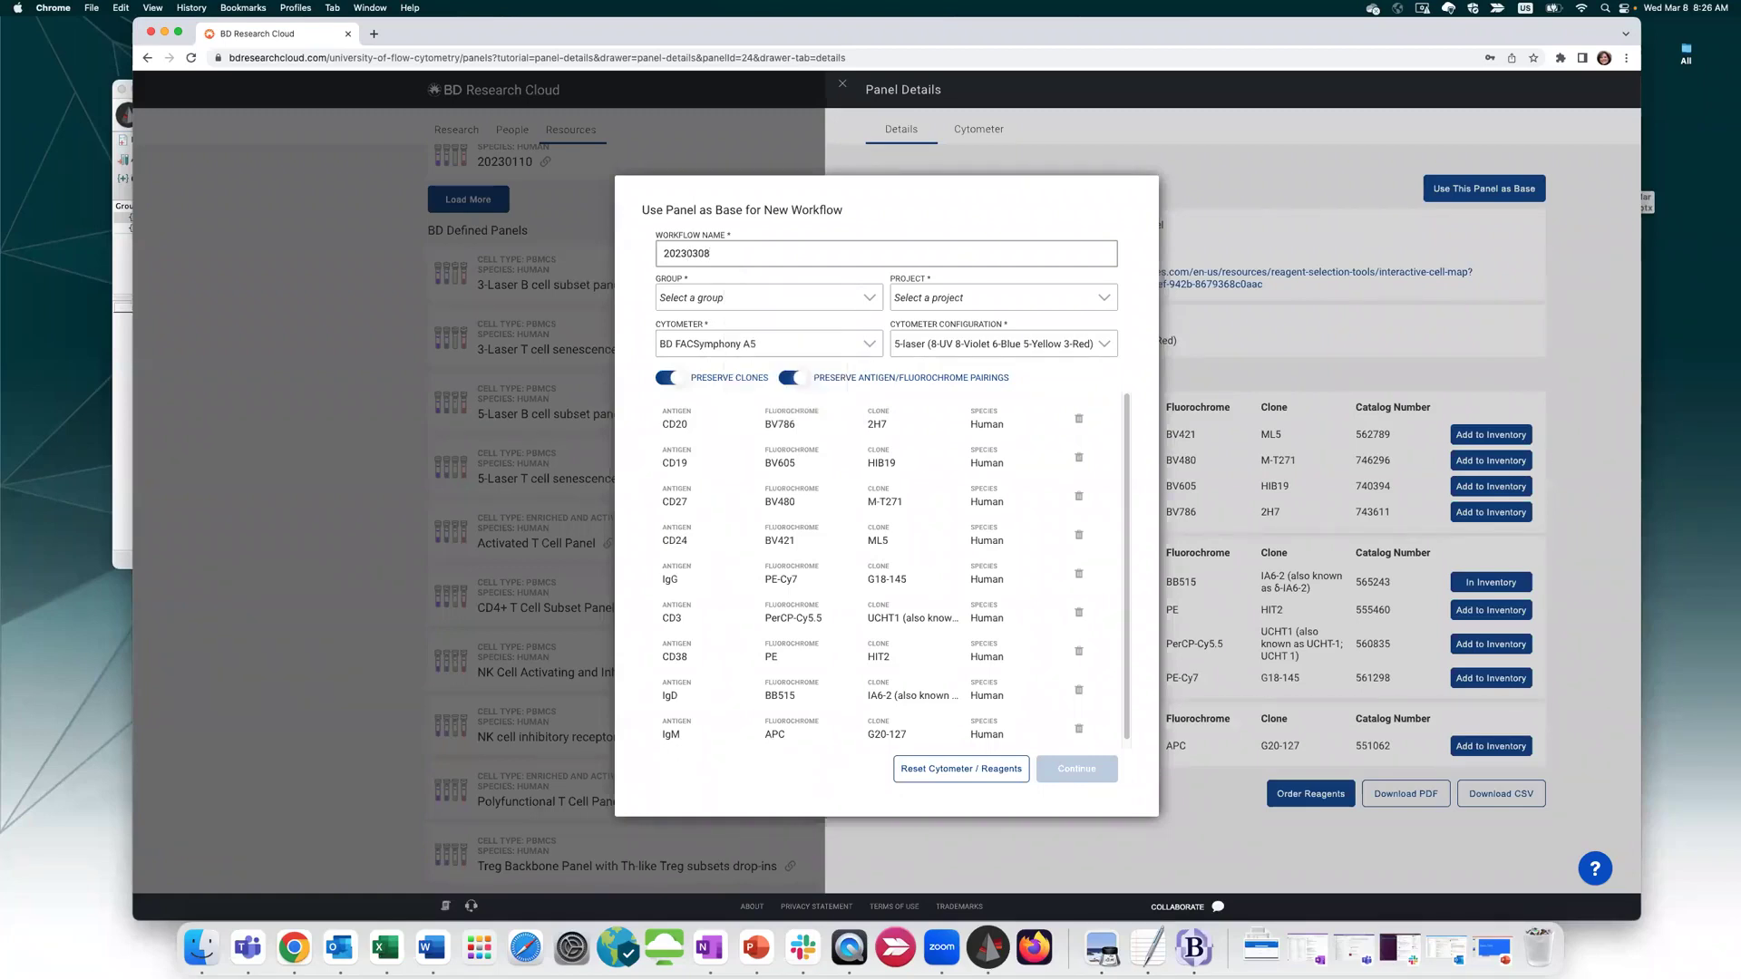
pyautogui.write(' panel')
pyautogui.click(808, 298)
pyautogui.click(808, 325)
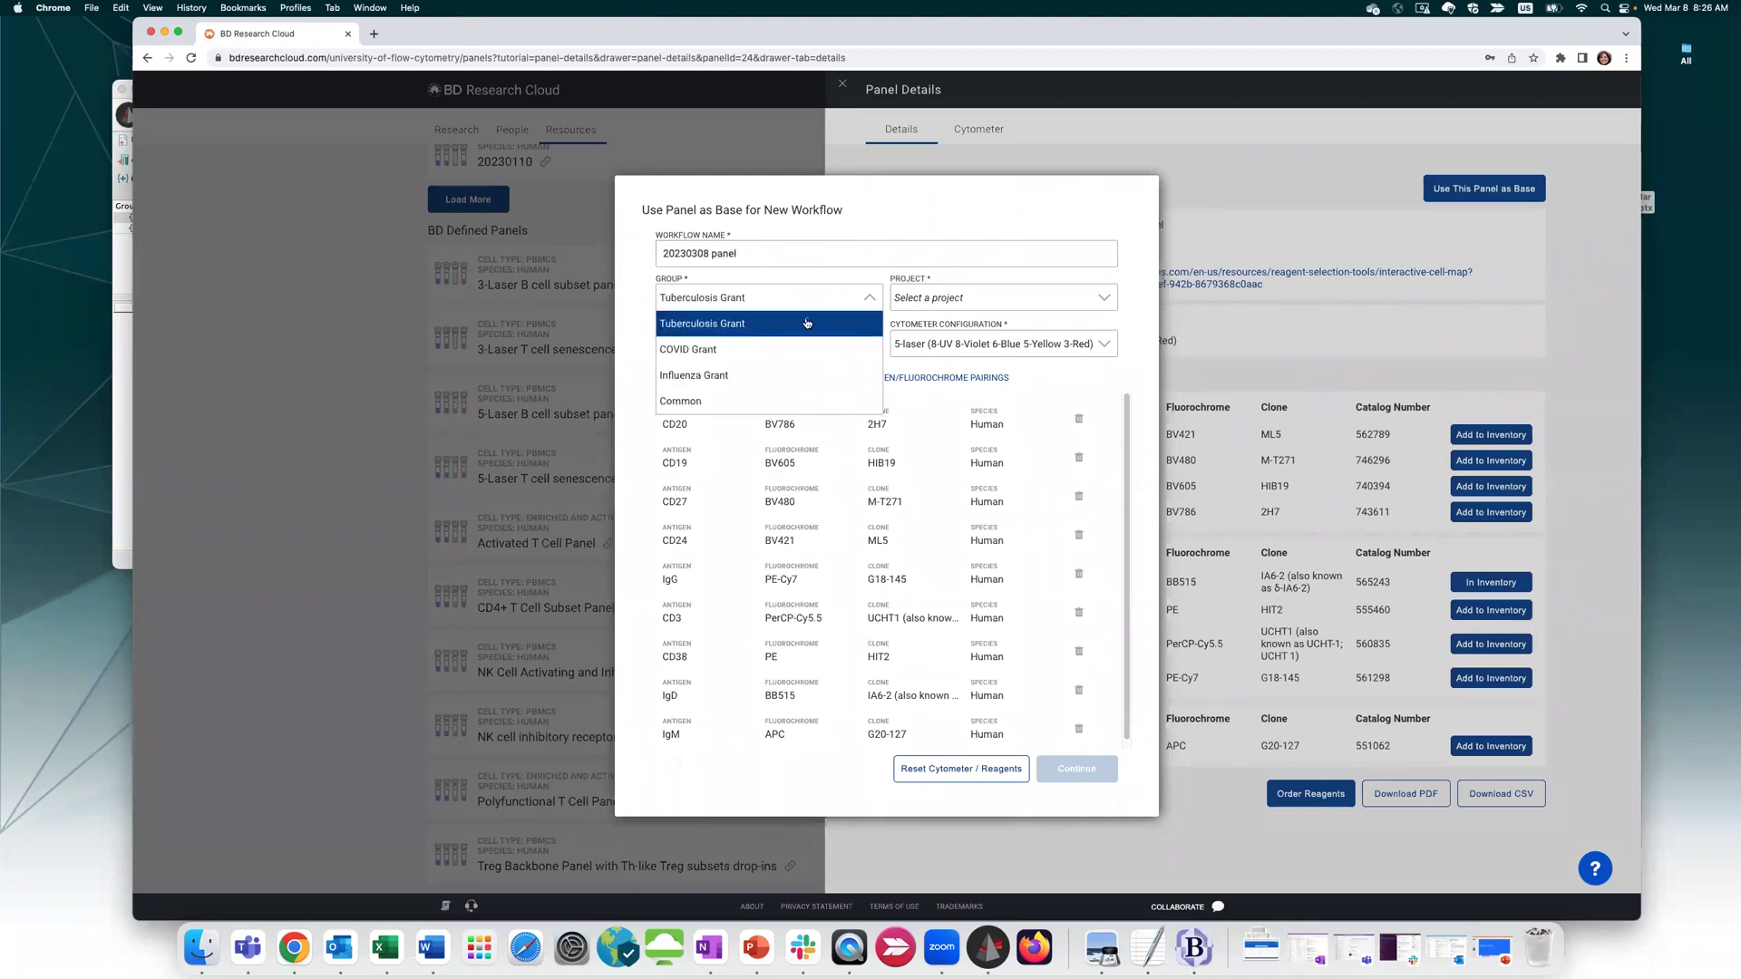
pyautogui.click(923, 300)
pyautogui.click(944, 363)
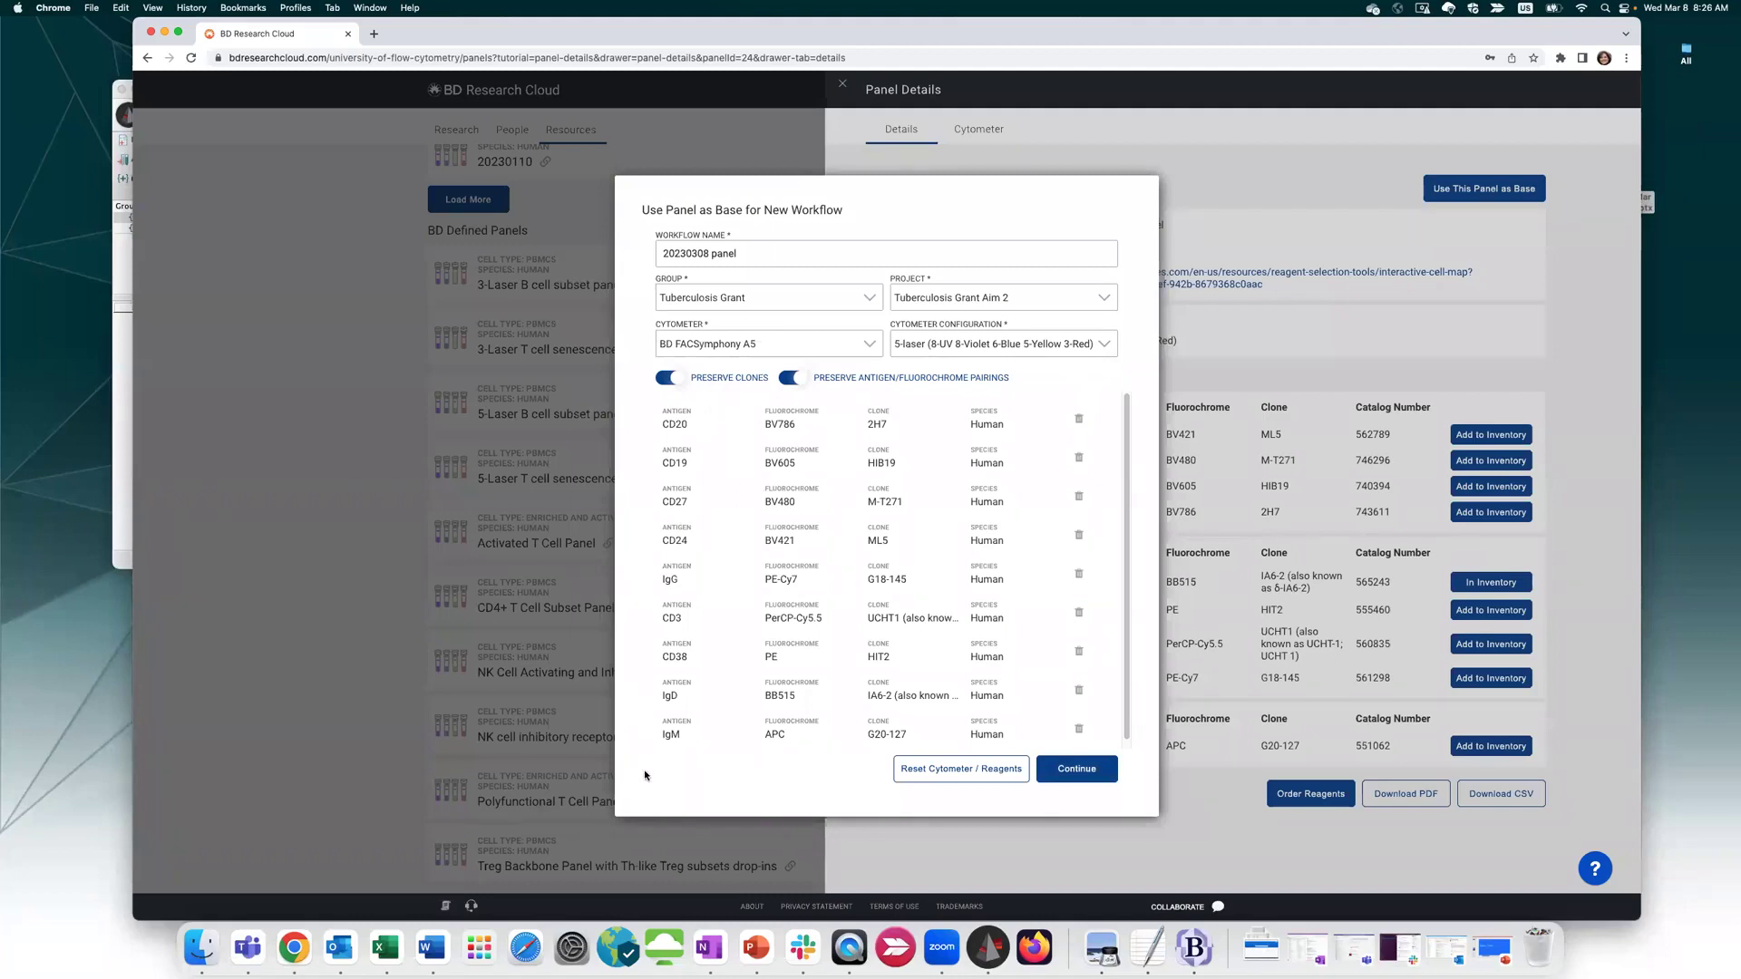
# Keep both clone and pairing preservation on and create the workflow
pyautogui.click(665, 380)
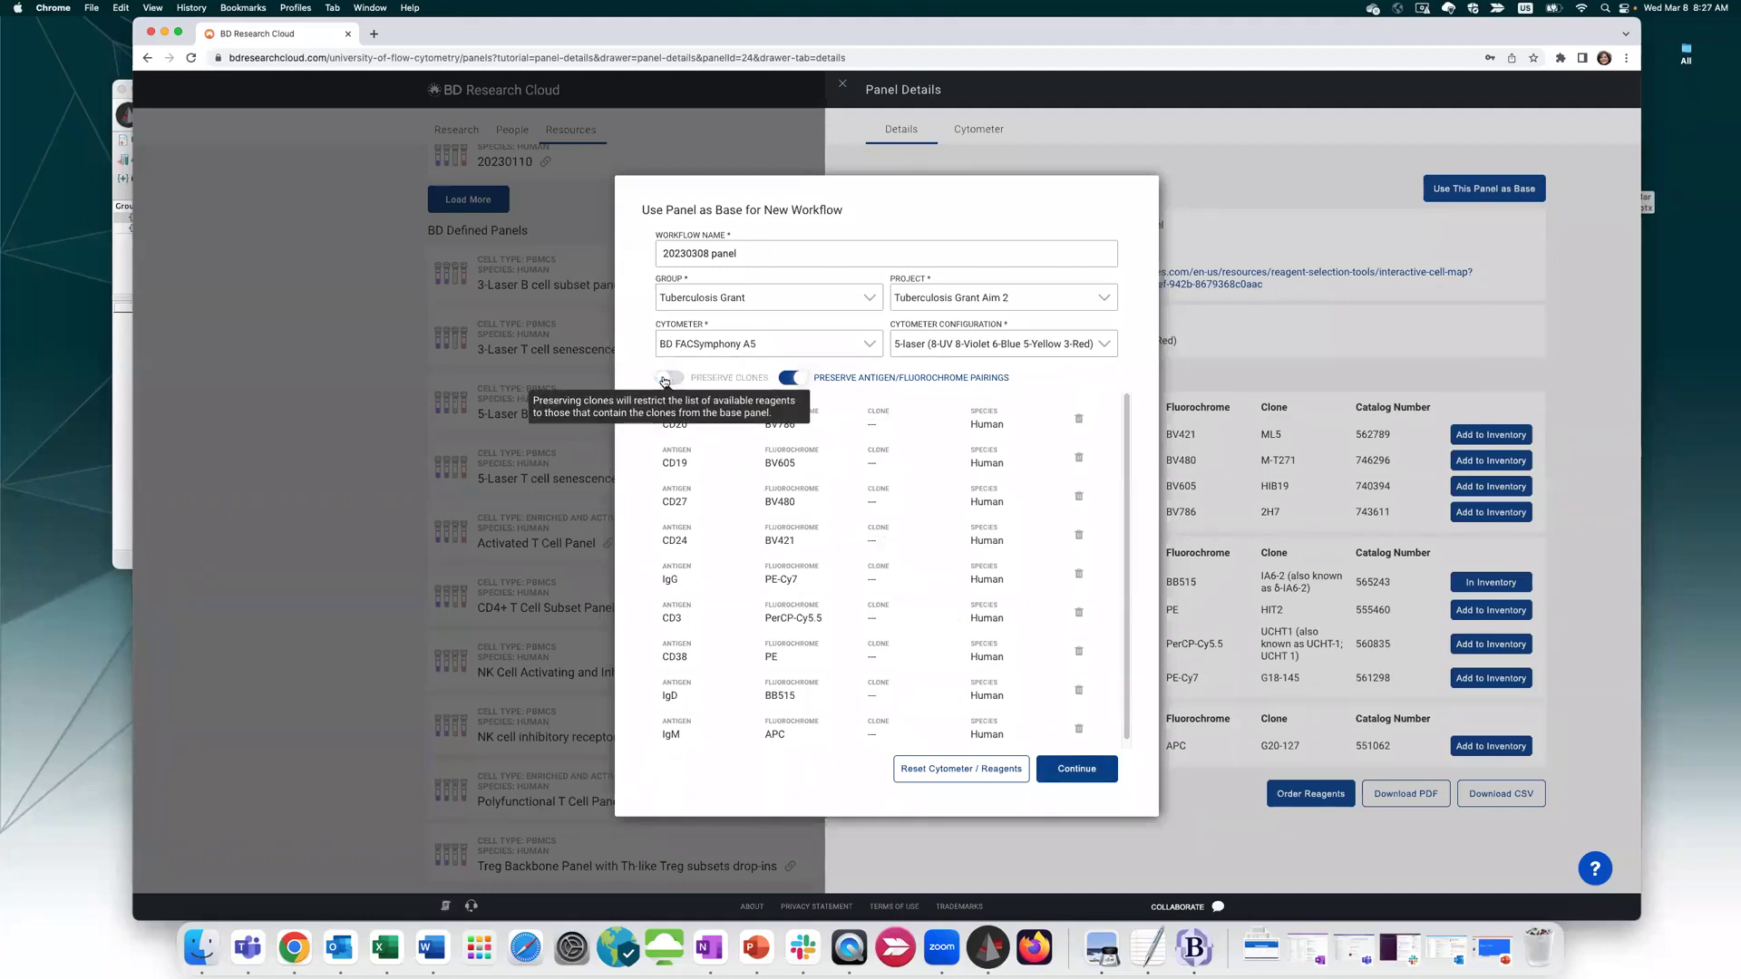
pyautogui.click(787, 377)
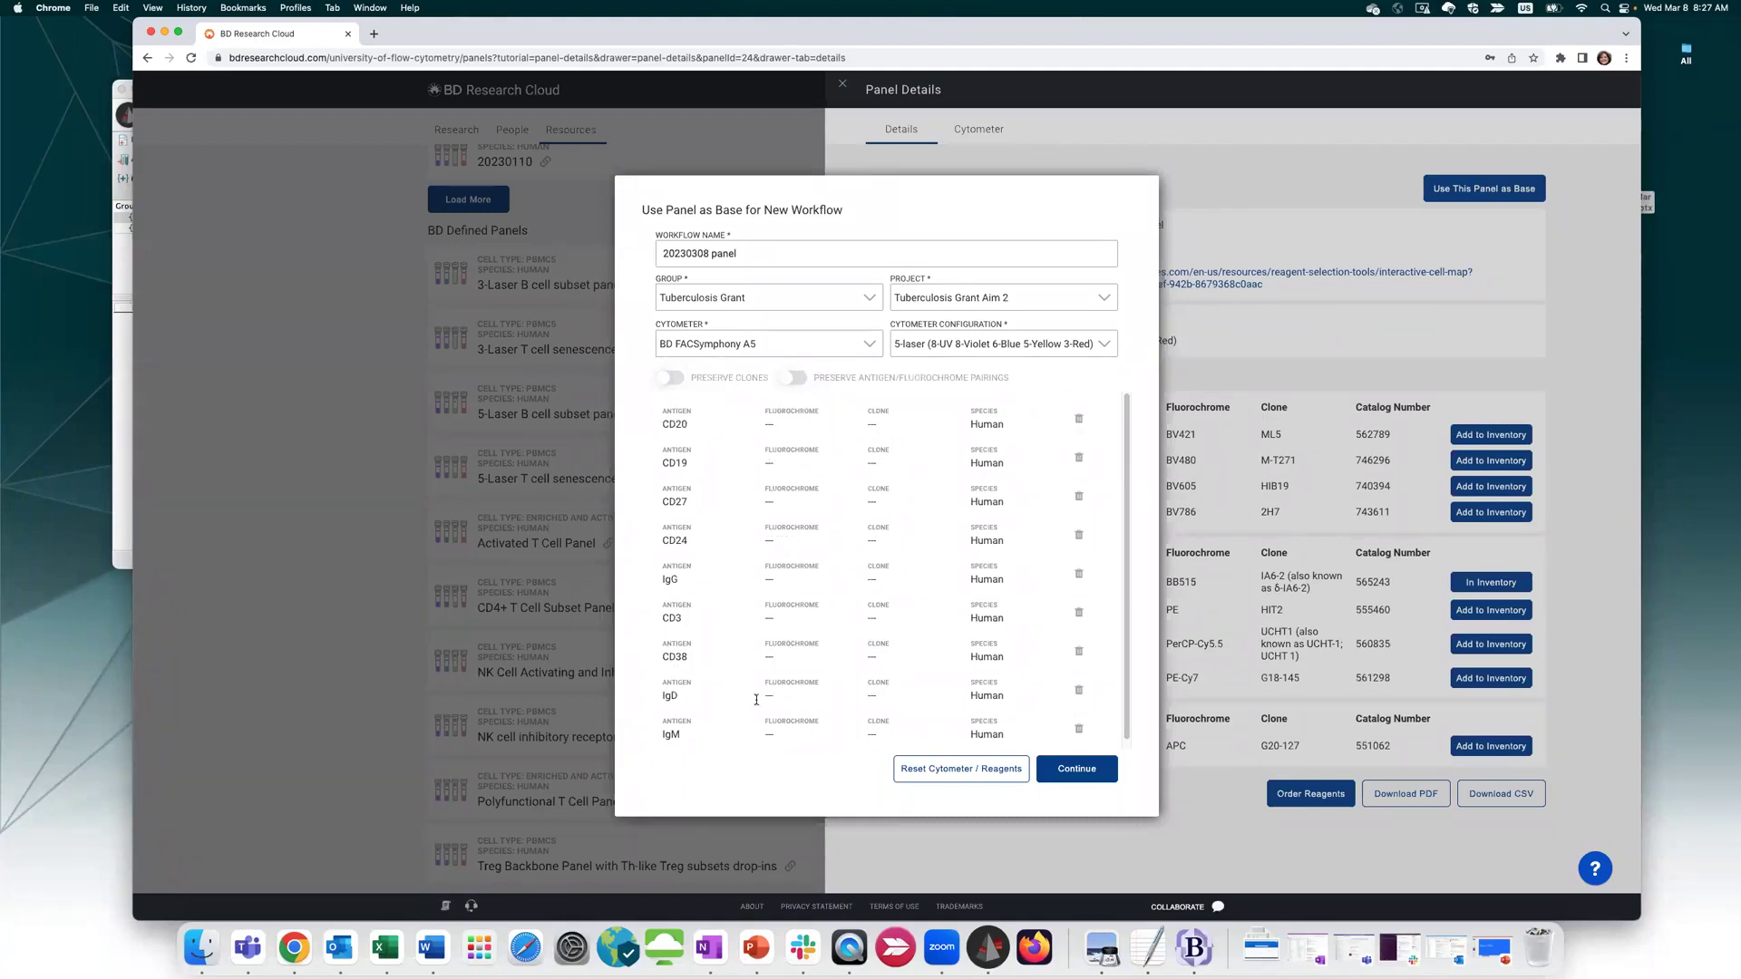
pyautogui.click(792, 378)
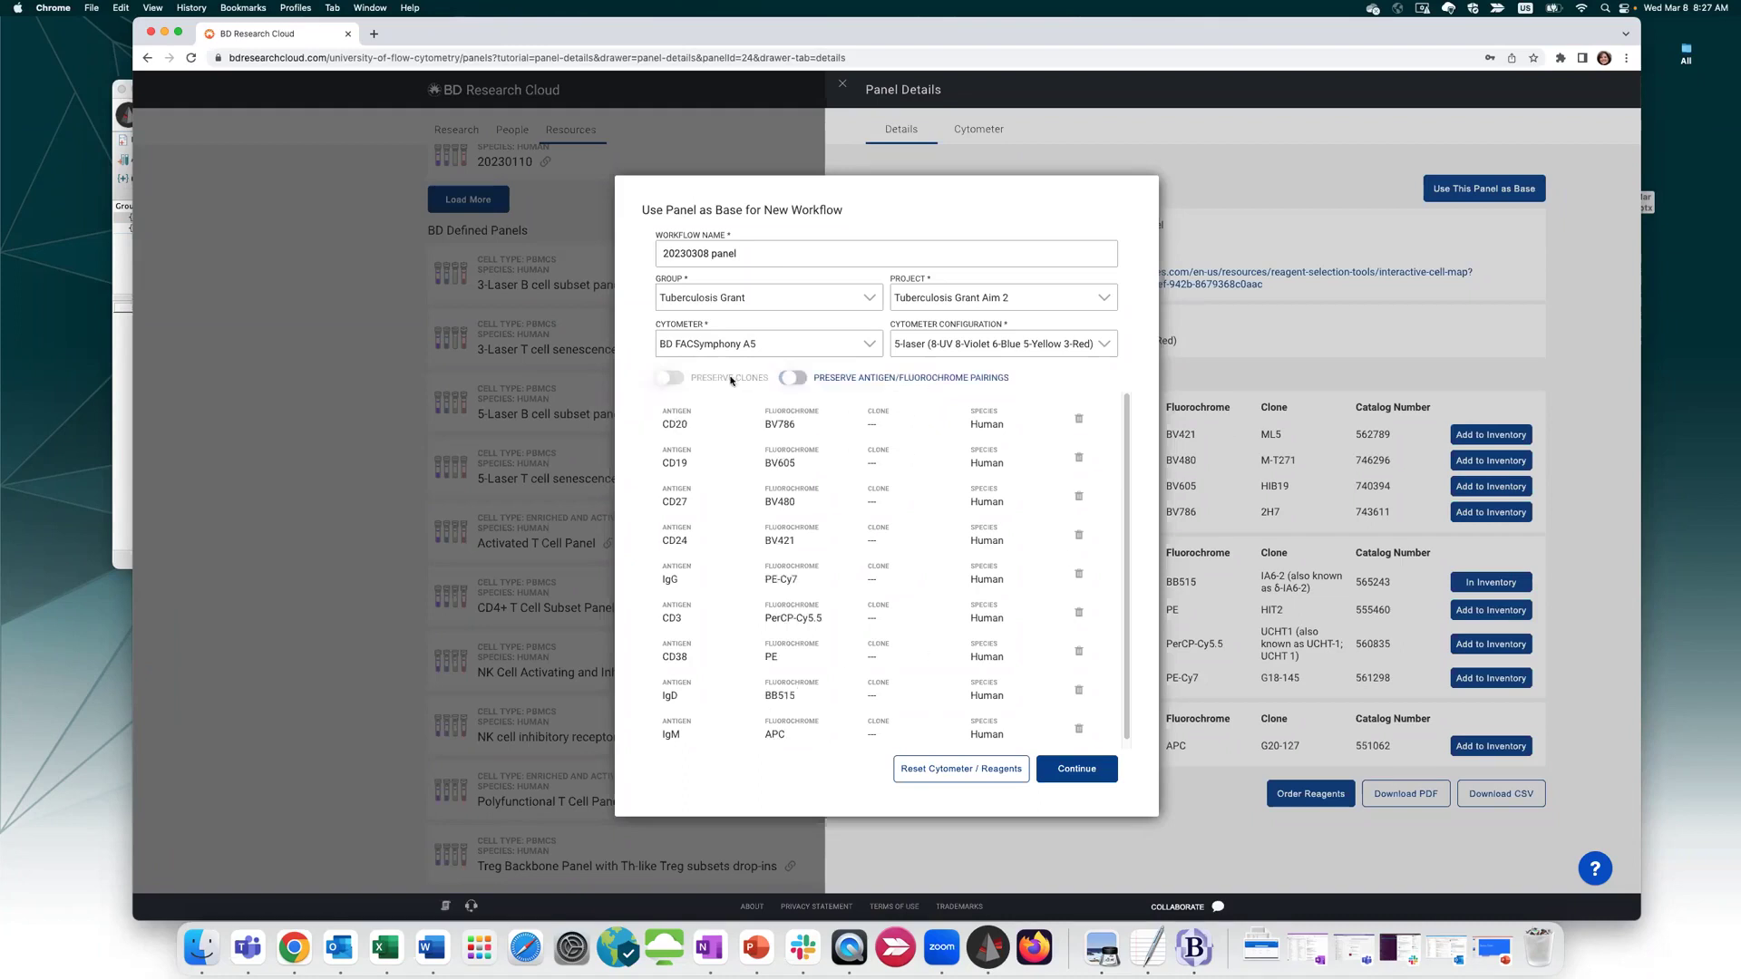
pyautogui.click(671, 379)
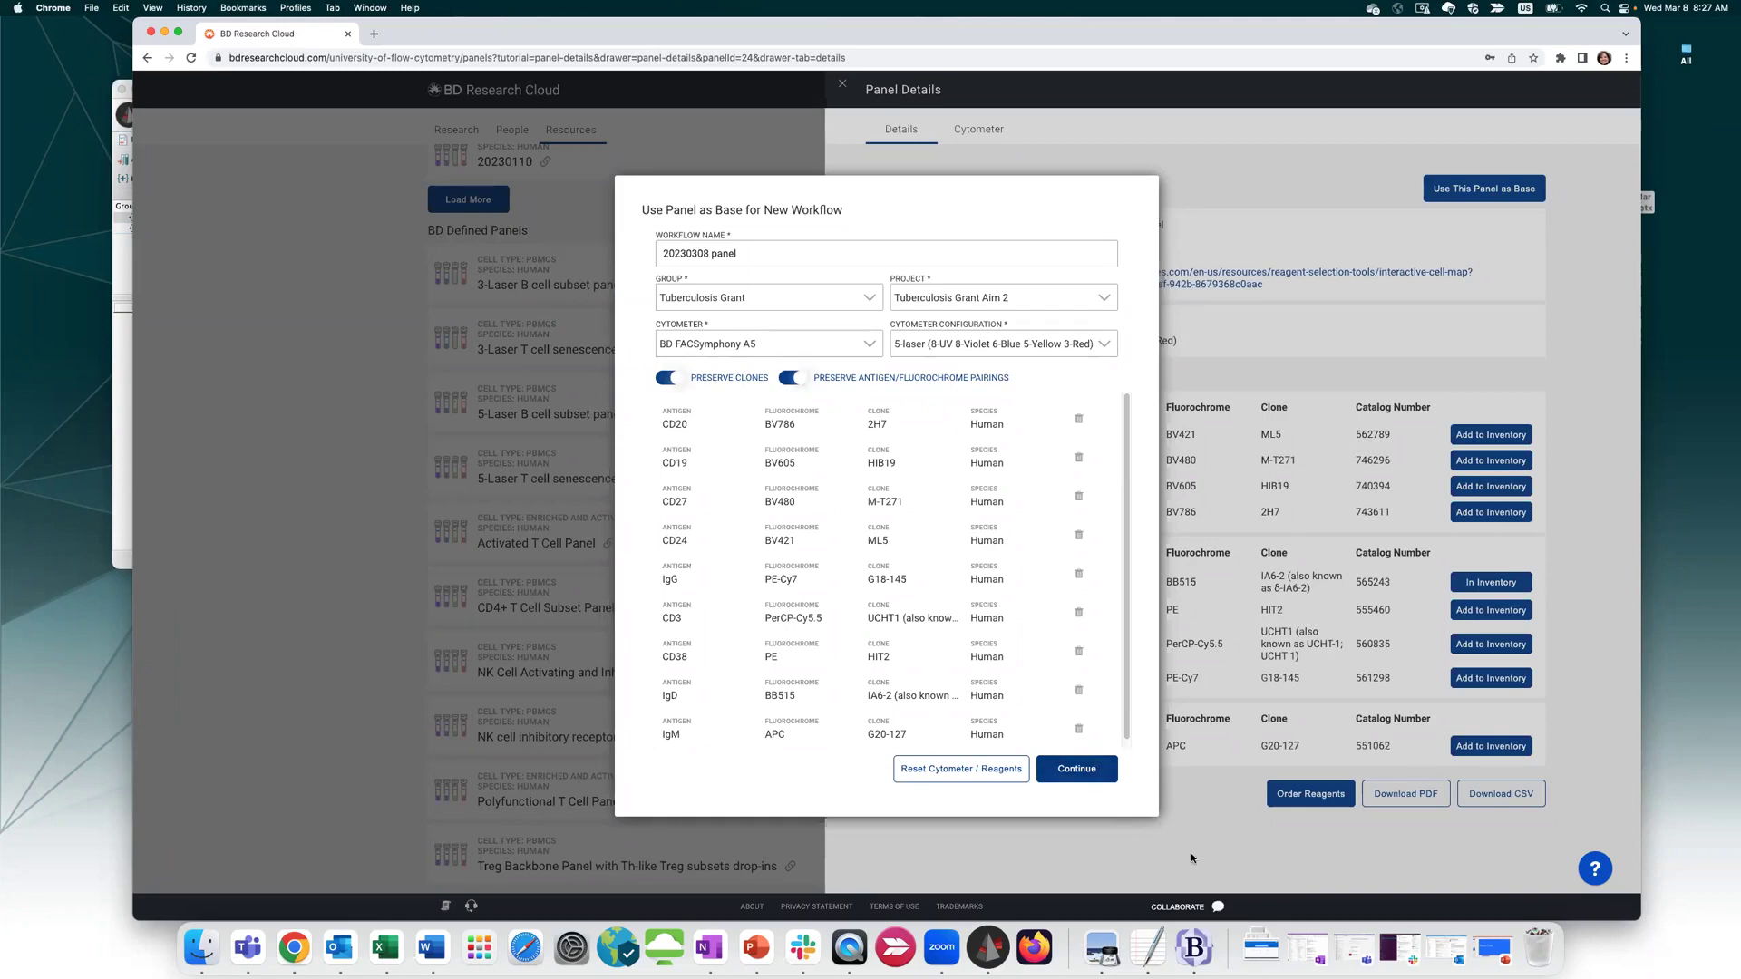
pyautogui.click(1109, 772)
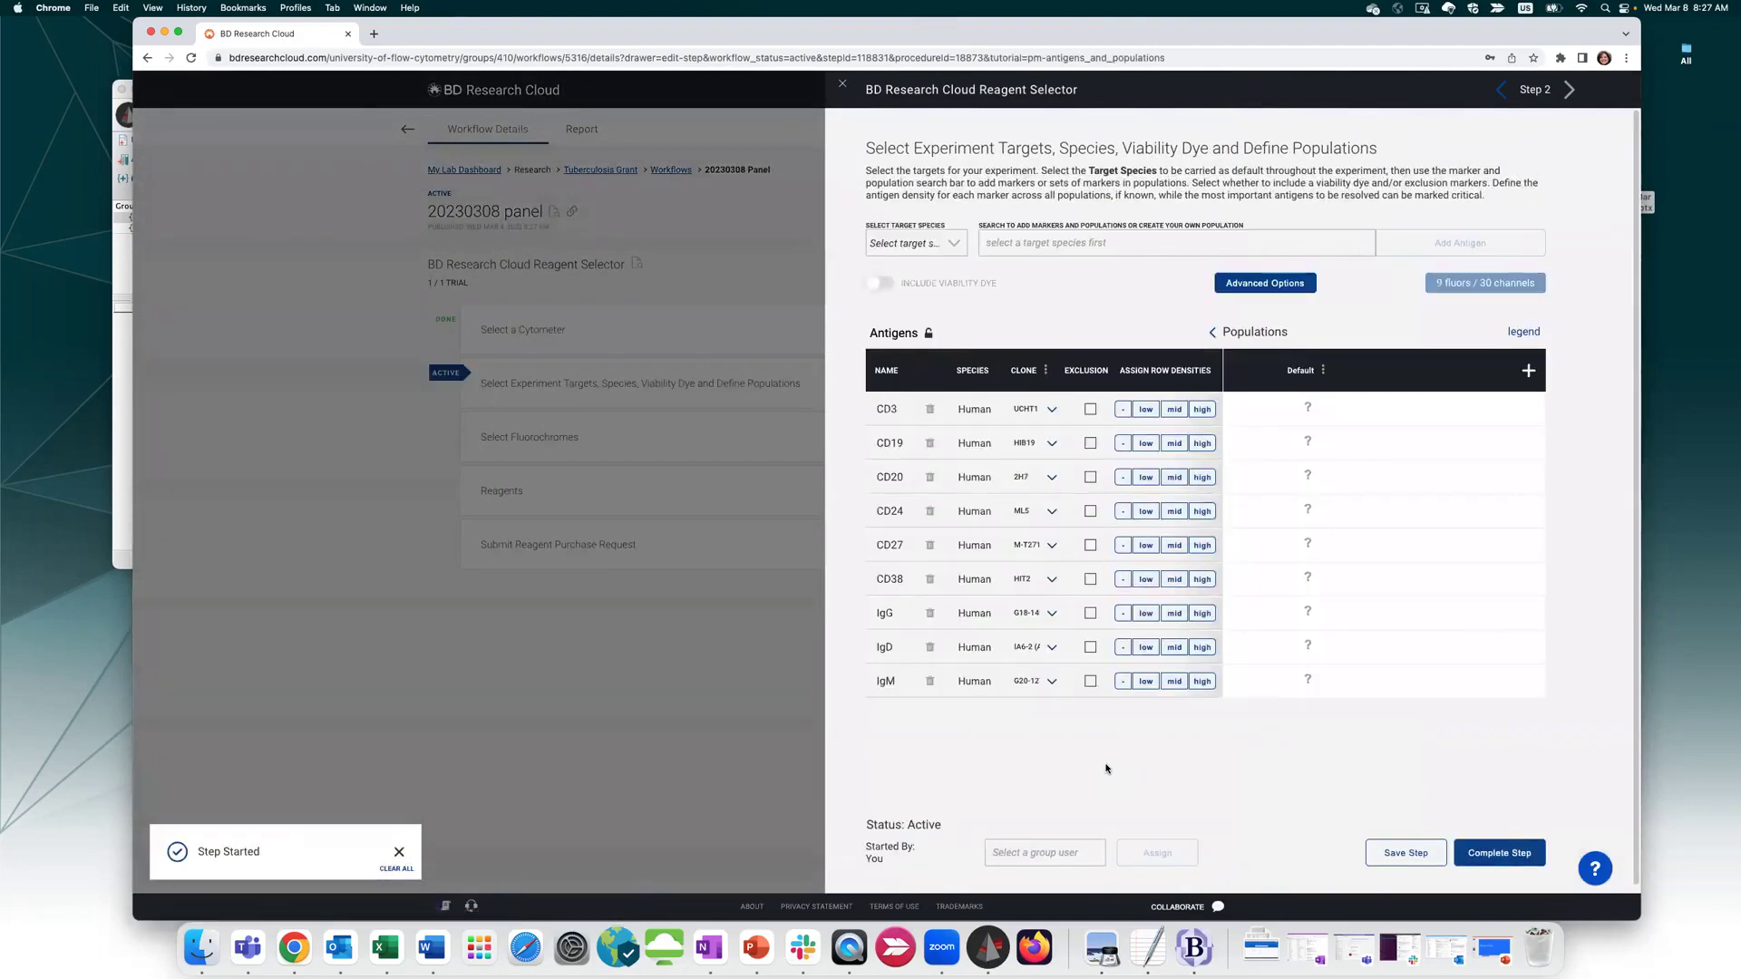
# Mark CD20 and CD19 as exclusion markers
pyautogui.click(399, 857)
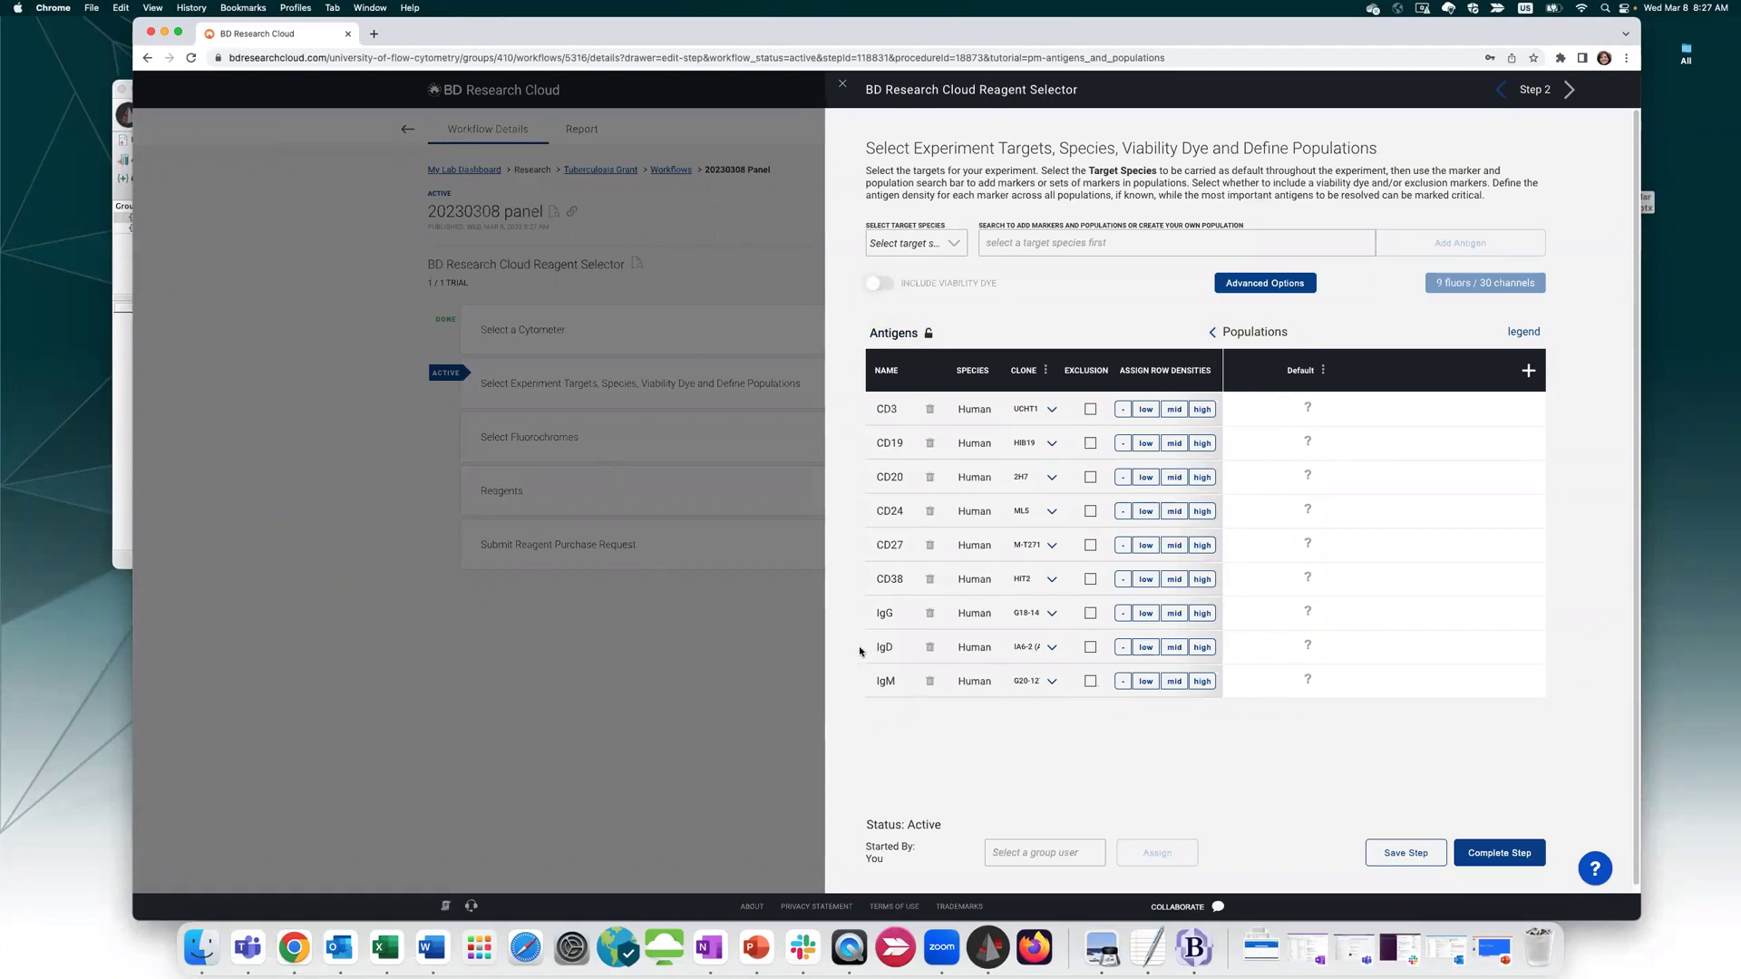
pyautogui.click(1091, 478)
pyautogui.click(1090, 443)
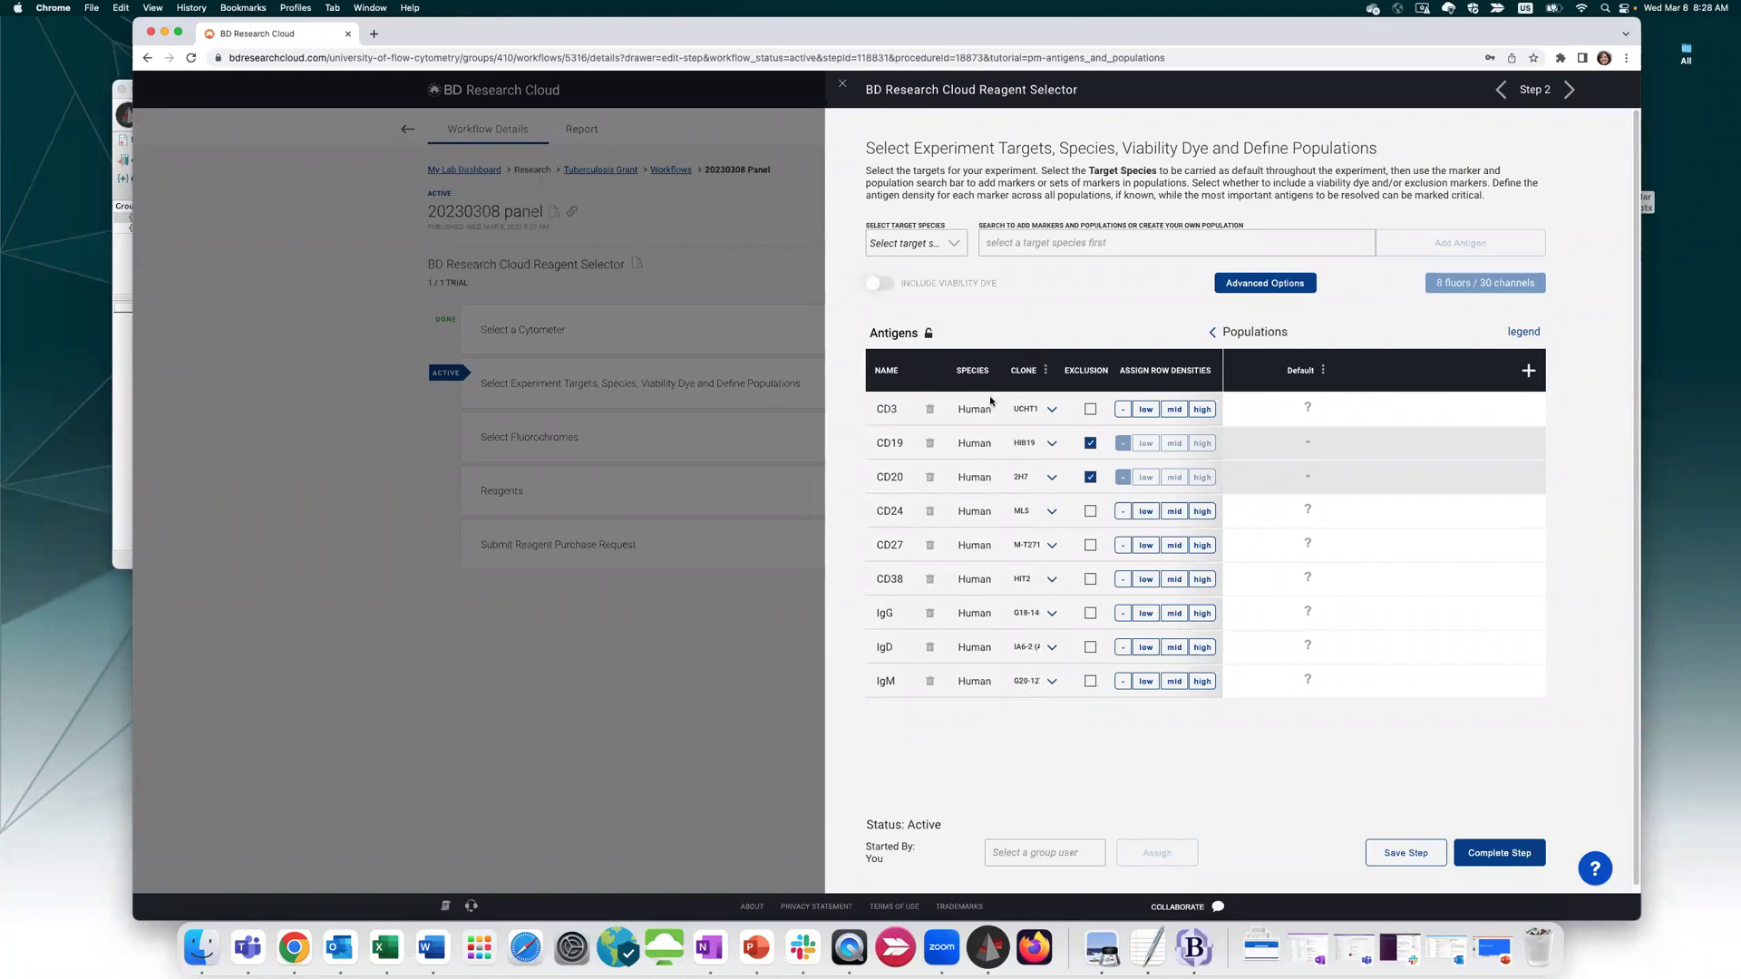
# Leave CD3's clone unspecified, include a viability dye, and show the reagent type filters
pyautogui.click(1050, 413)
pyautogui.scroll(-5, 1034, 544)
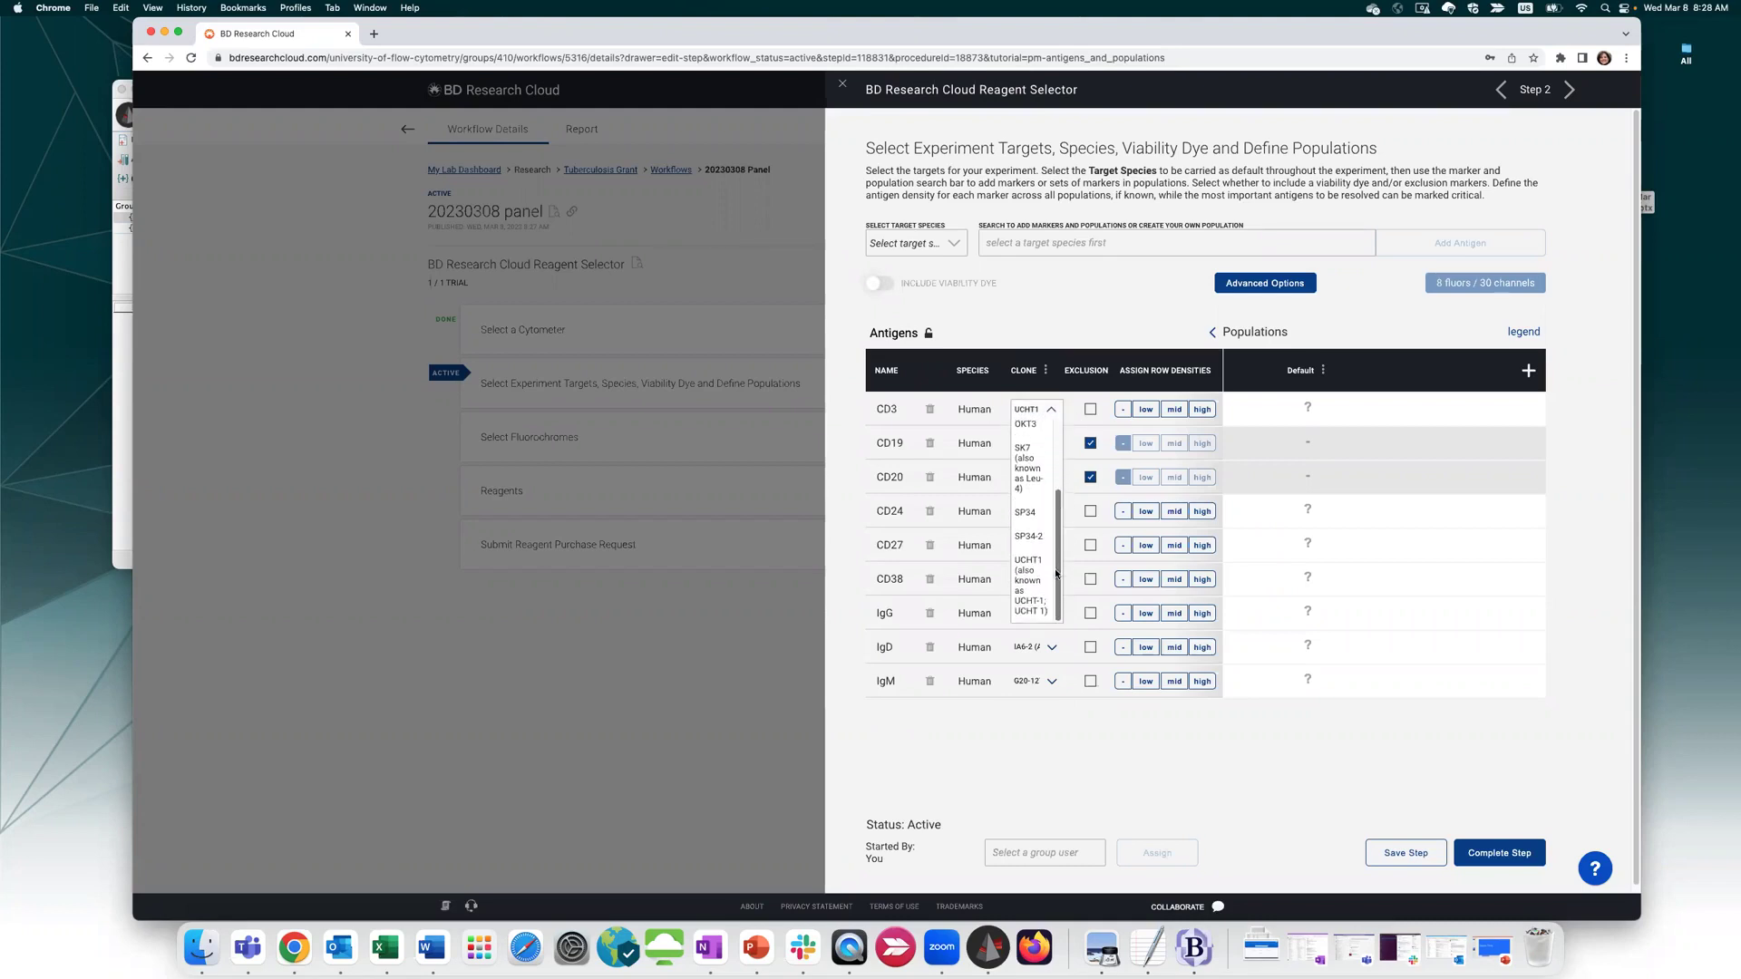
pyautogui.scroll(5, 1056, 522)
pyautogui.click(1032, 422)
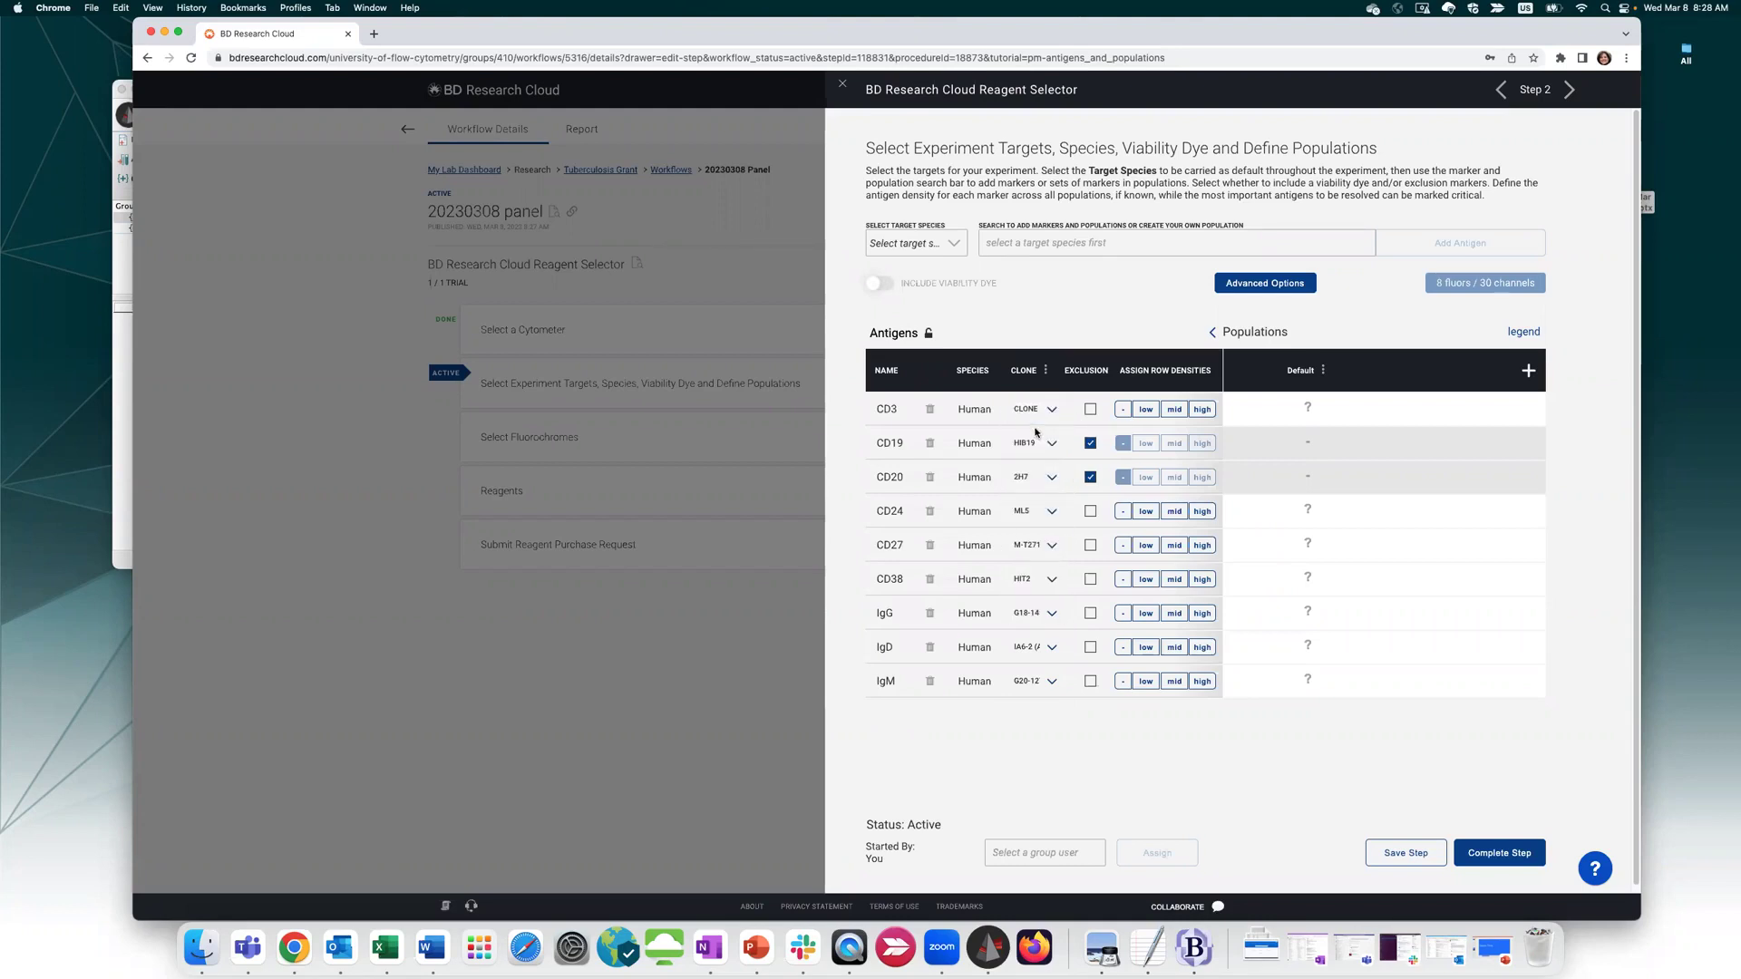
pyautogui.click(889, 286)
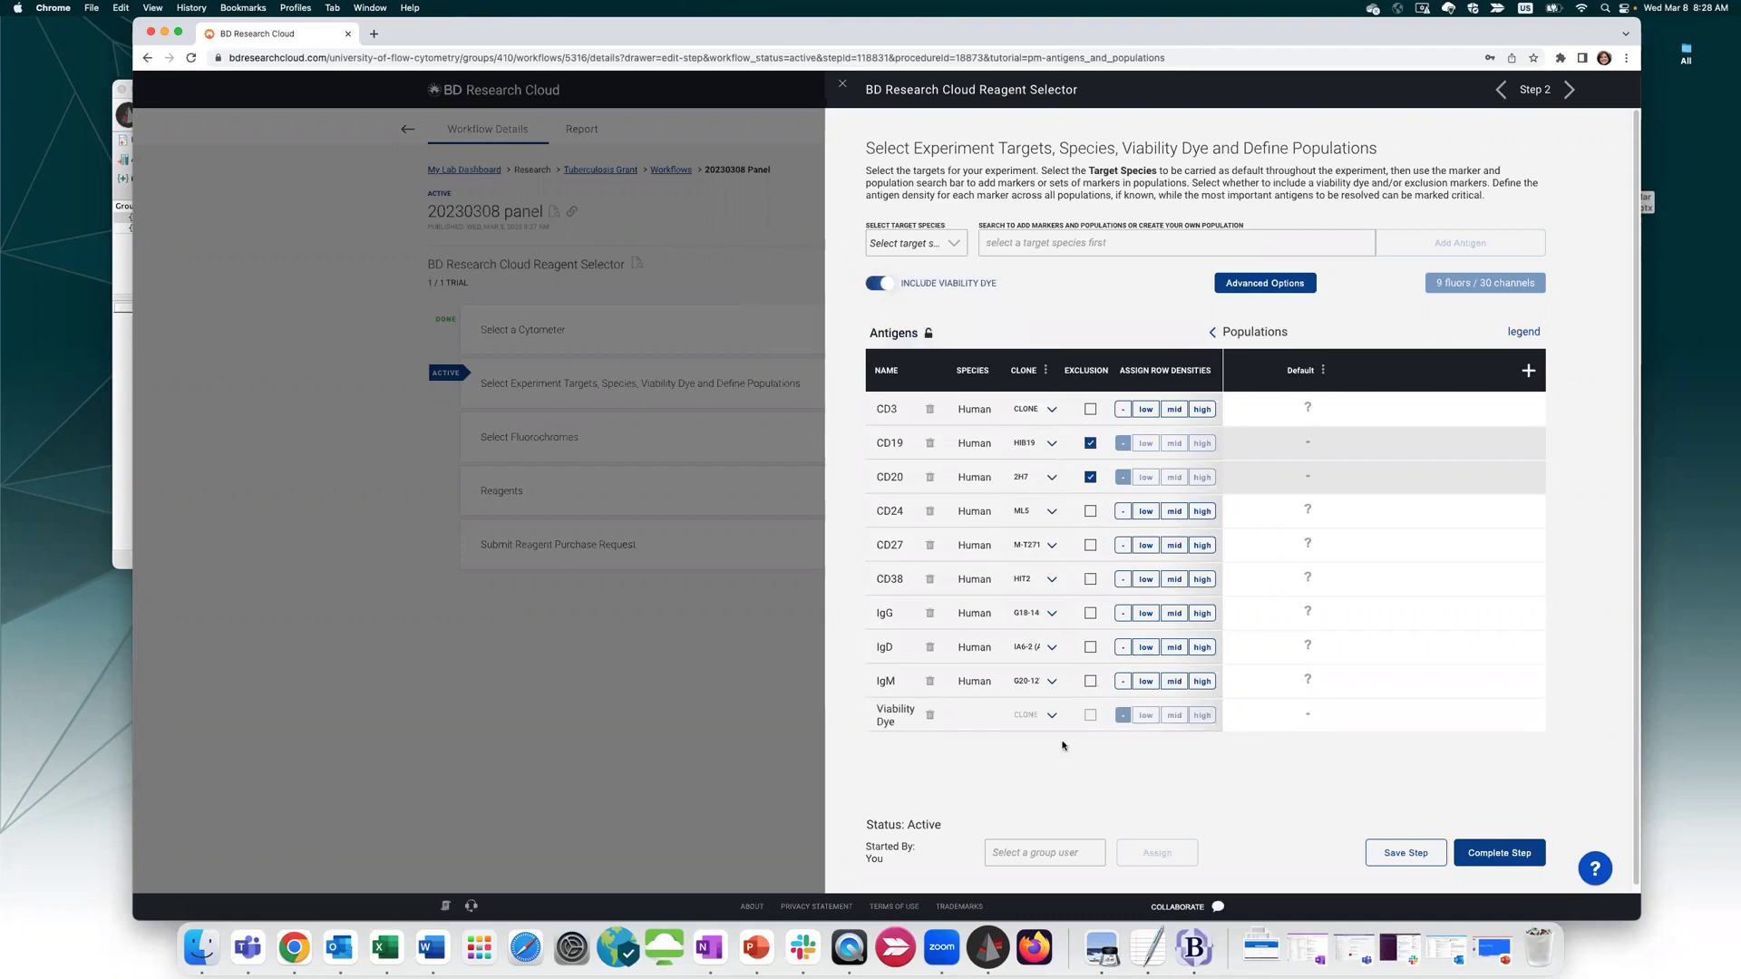
pyautogui.click(1295, 283)
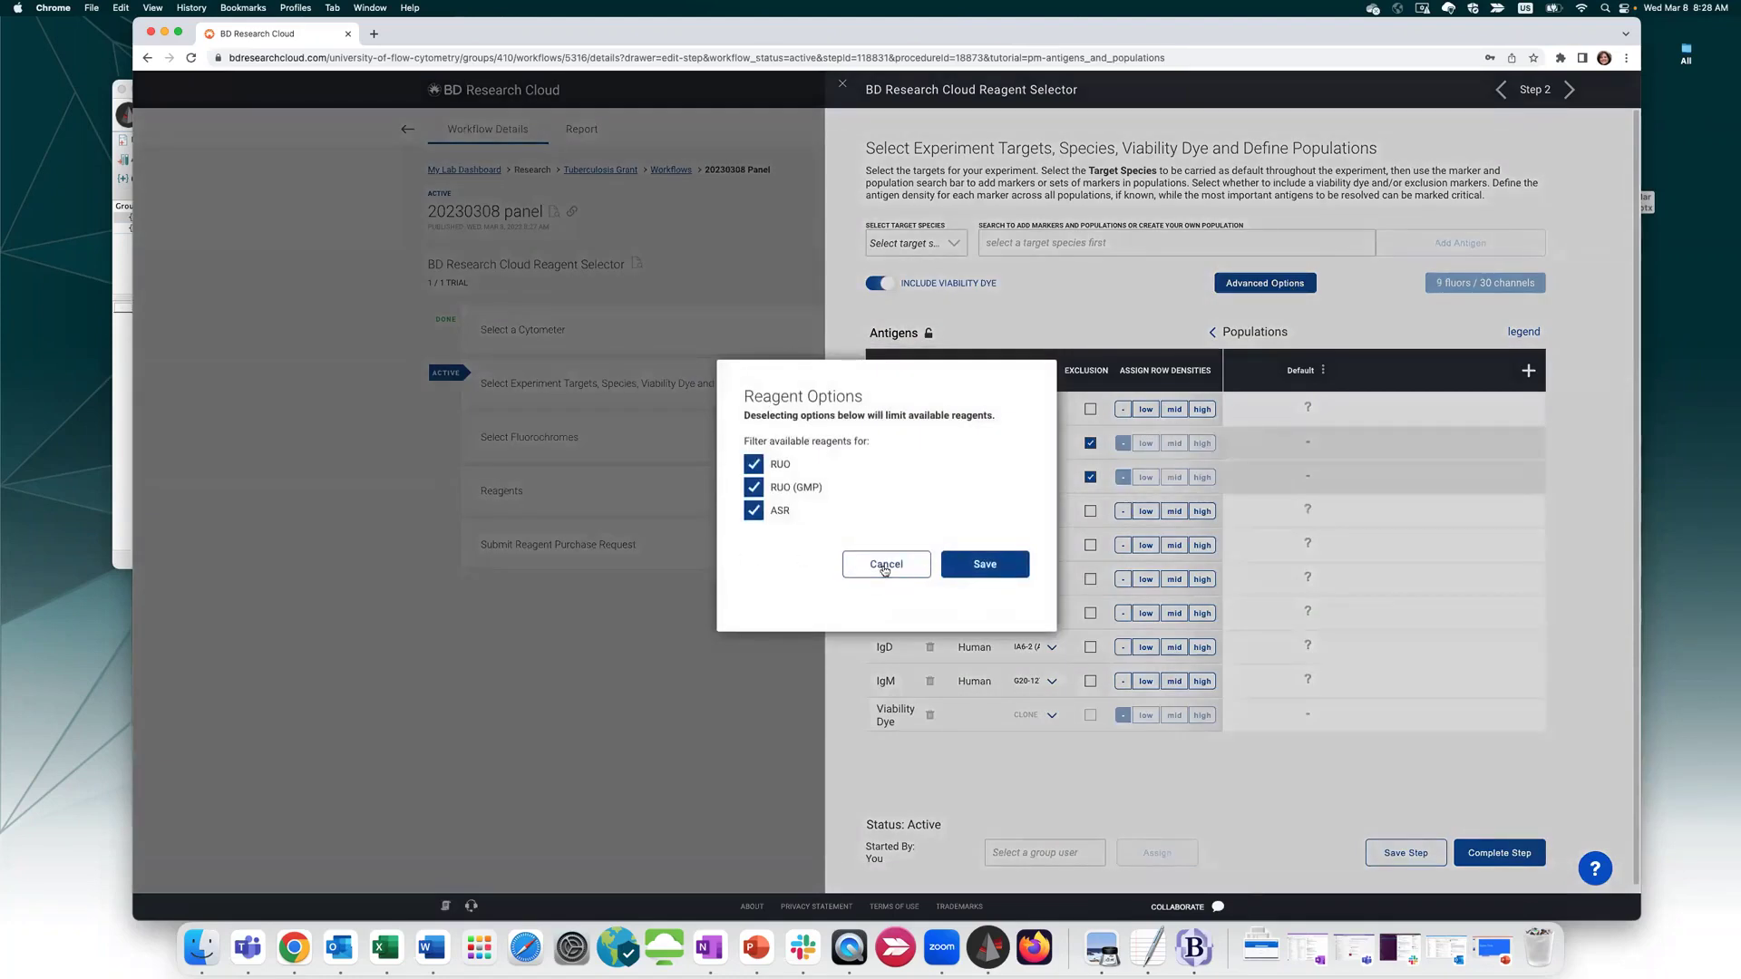
# Set the target species to Human and add CD8a to the antigen table
pyautogui.click(884, 565)
pyautogui.moveTo(1512, 287)
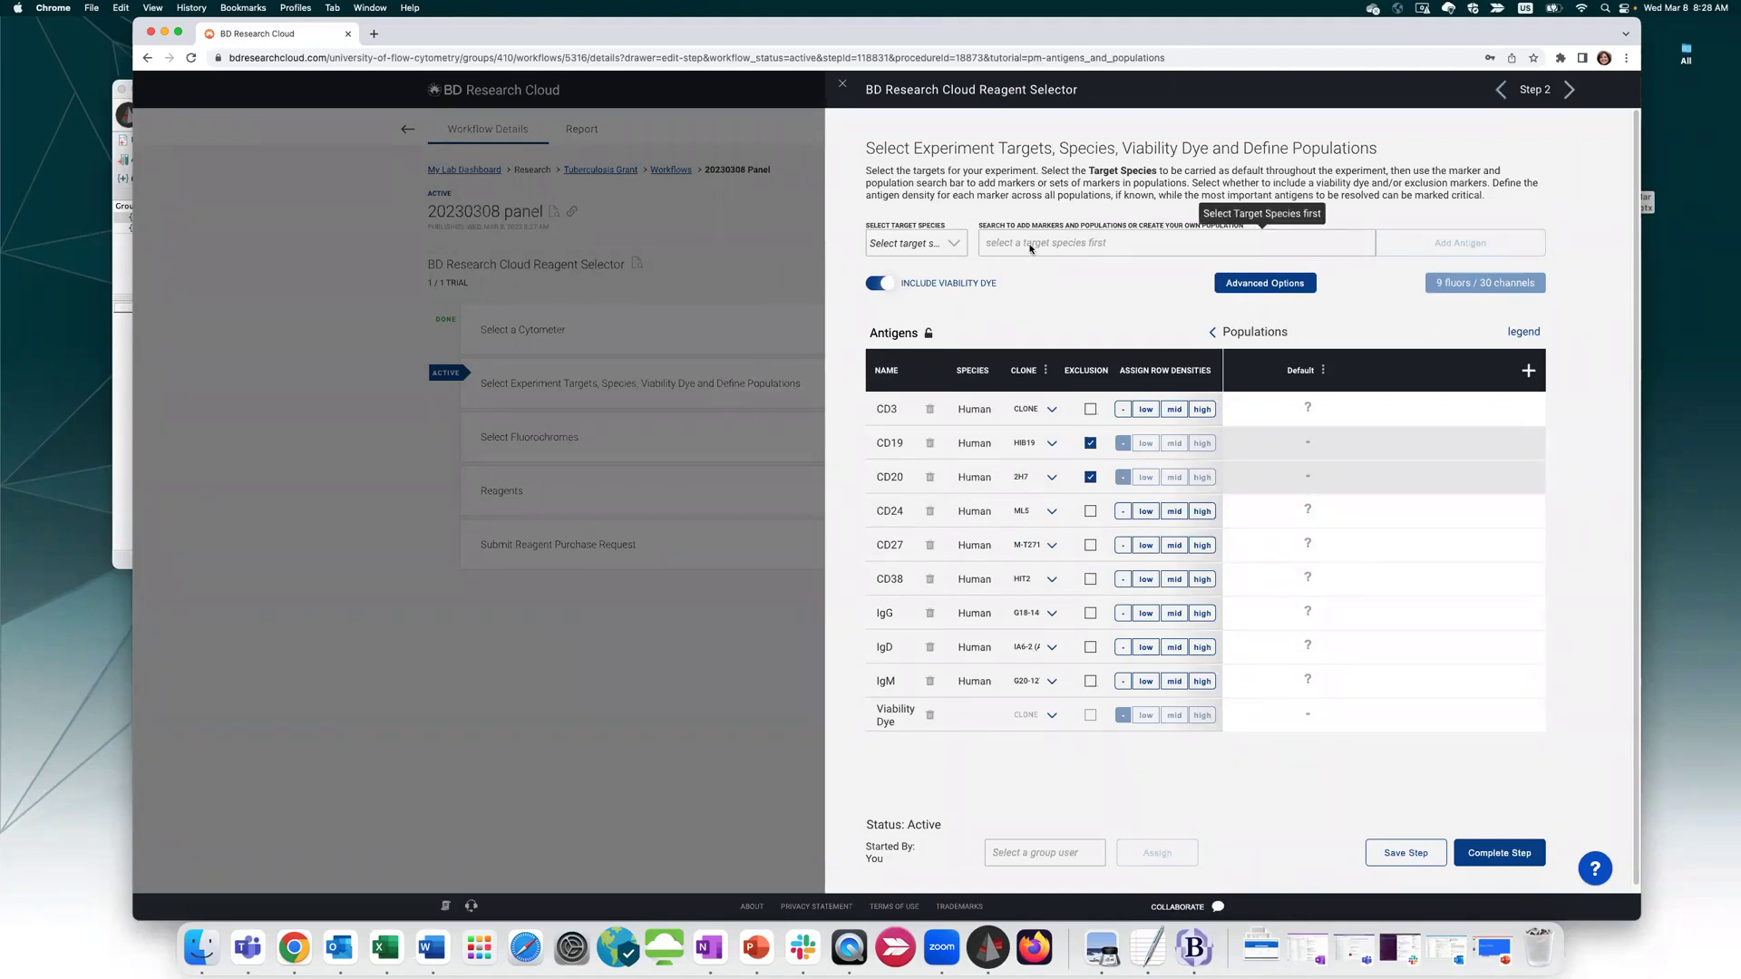
pyautogui.click(925, 243)
pyautogui.click(887, 295)
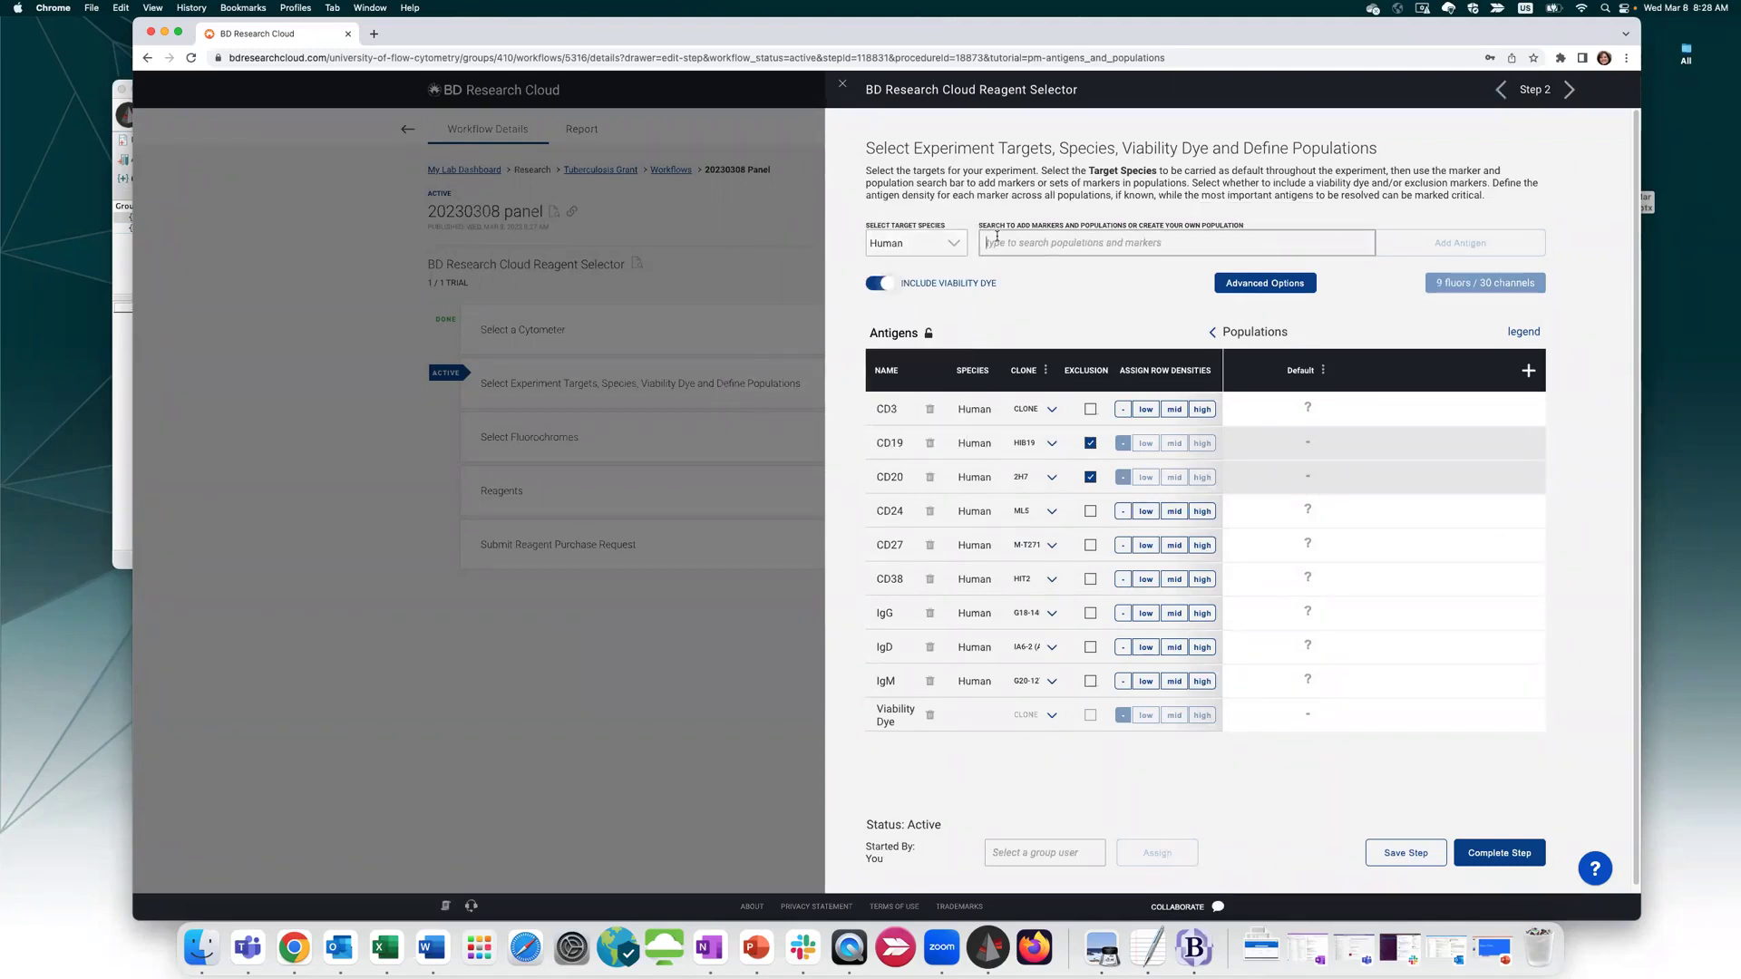
pyautogui.click(998, 239)
pyautogui.write('CD8')
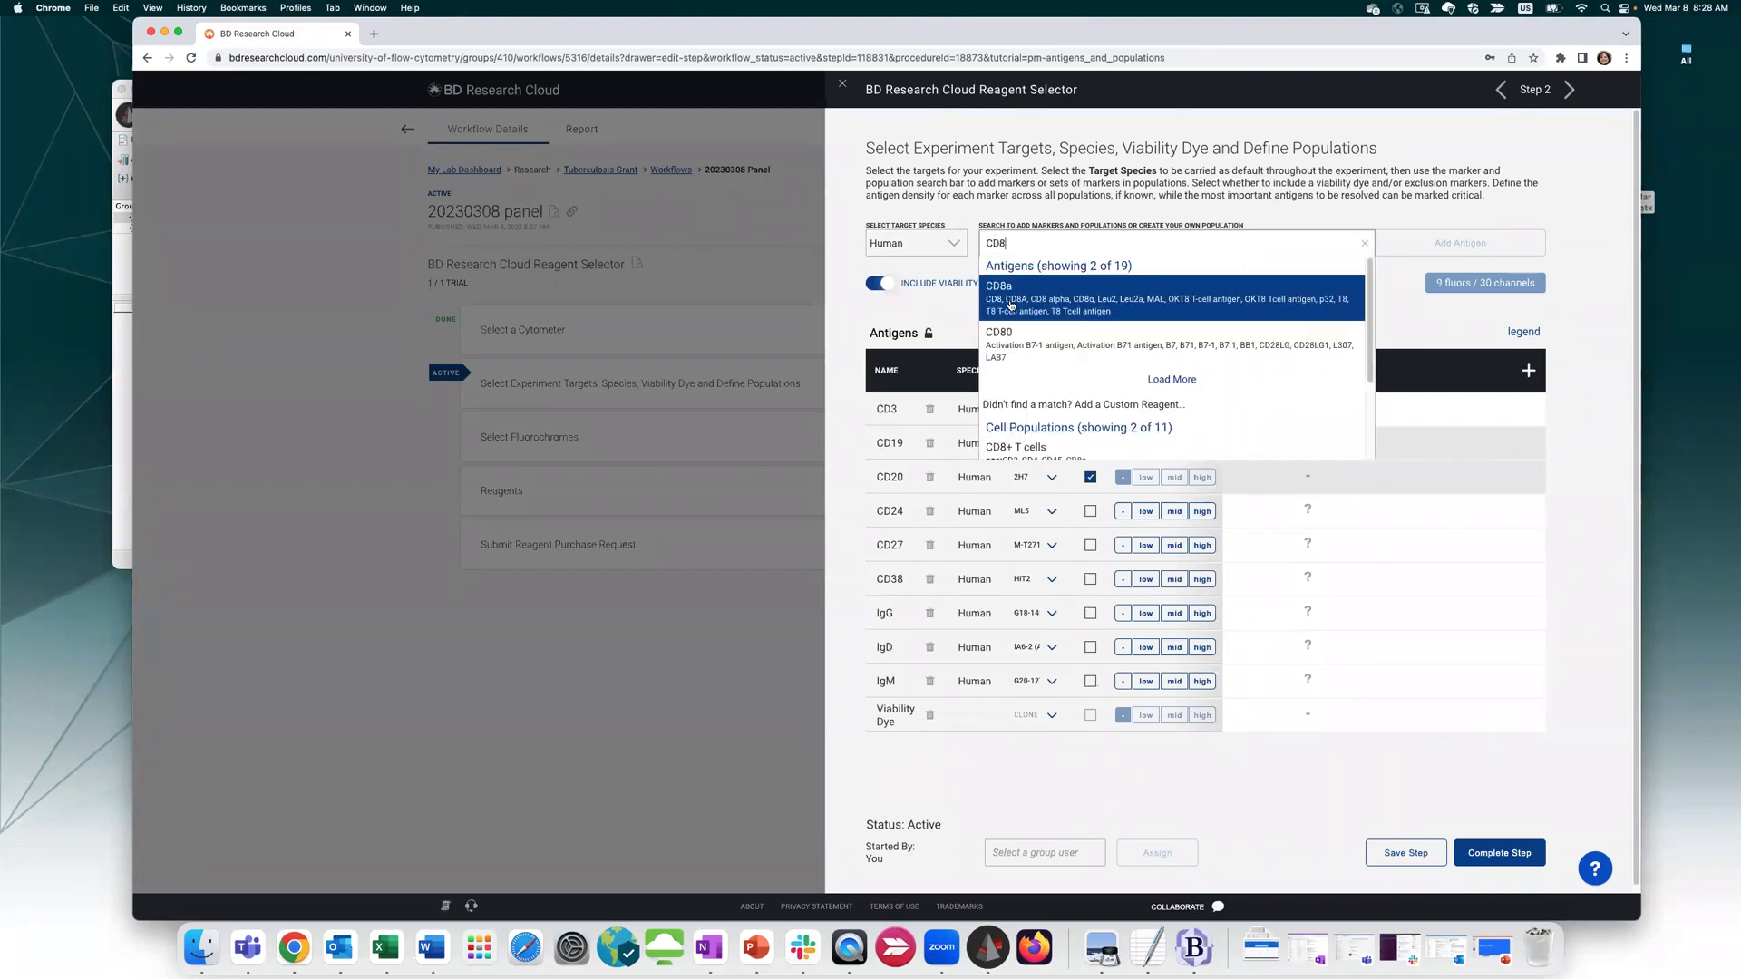
pyautogui.click(1011, 306)
pyautogui.click(1435, 249)
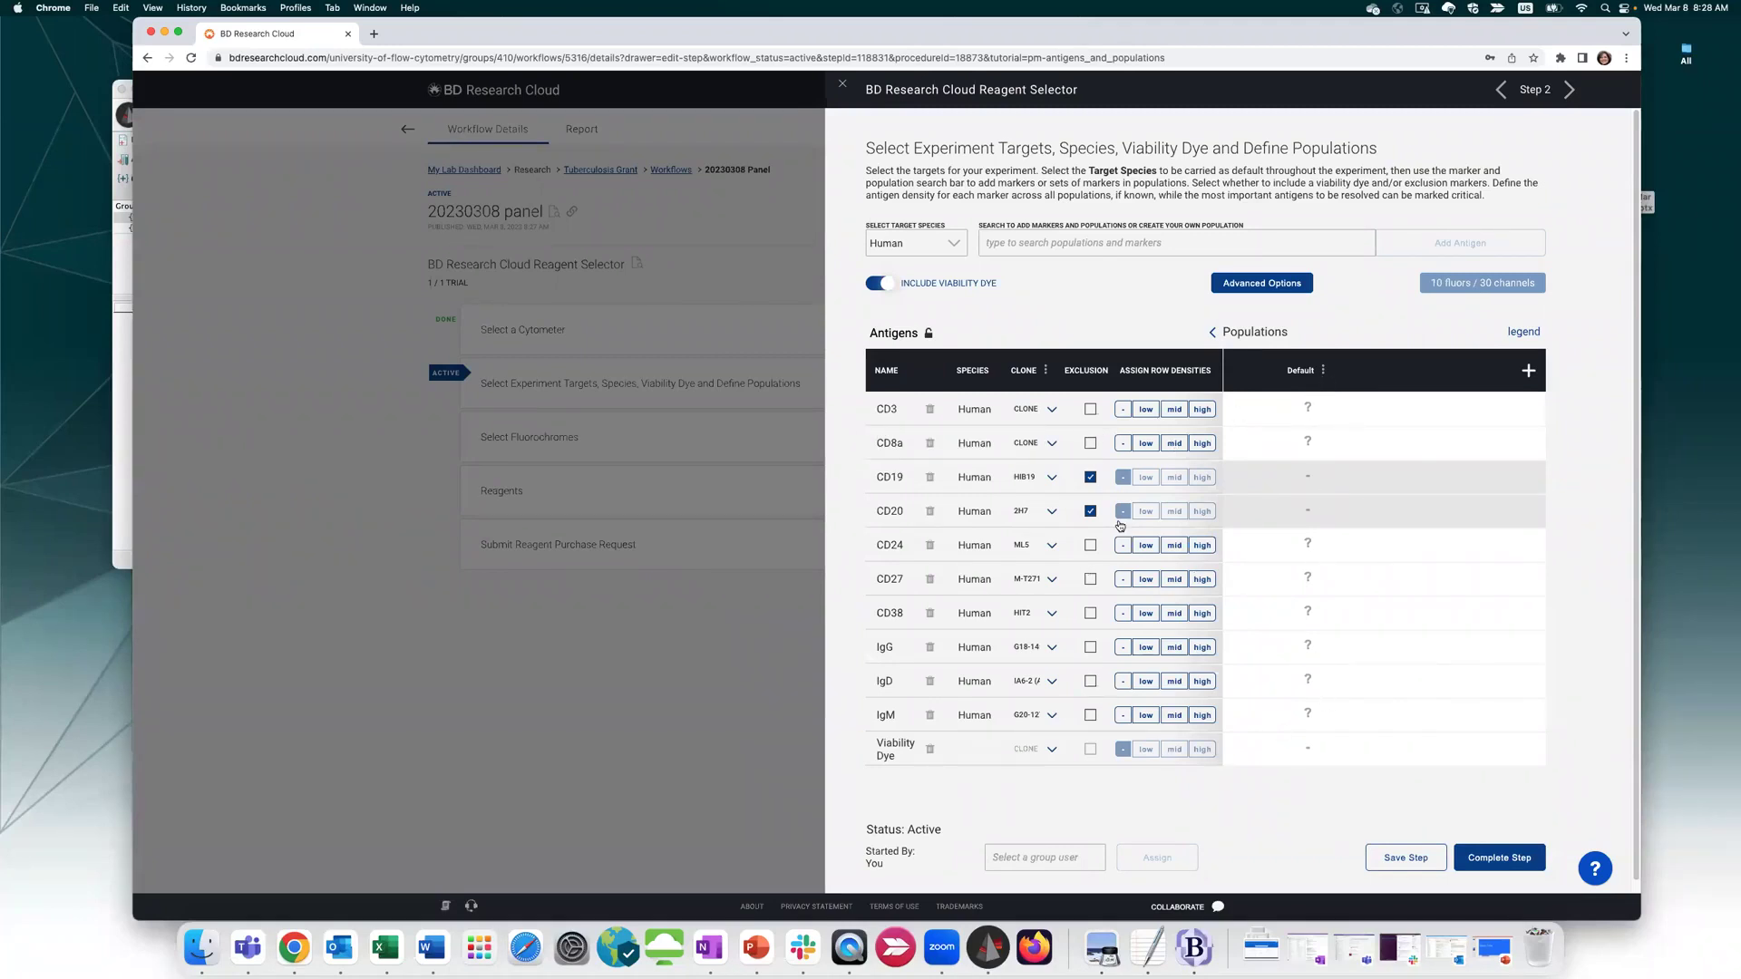
# Set CD3 antigen density to low and complete the targets step
pyautogui.click(1145, 409)
pyautogui.click(1176, 411)
pyautogui.click(1201, 409)
pyautogui.click(1123, 409)
pyautogui.click(1142, 410)
pyautogui.click(1498, 860)
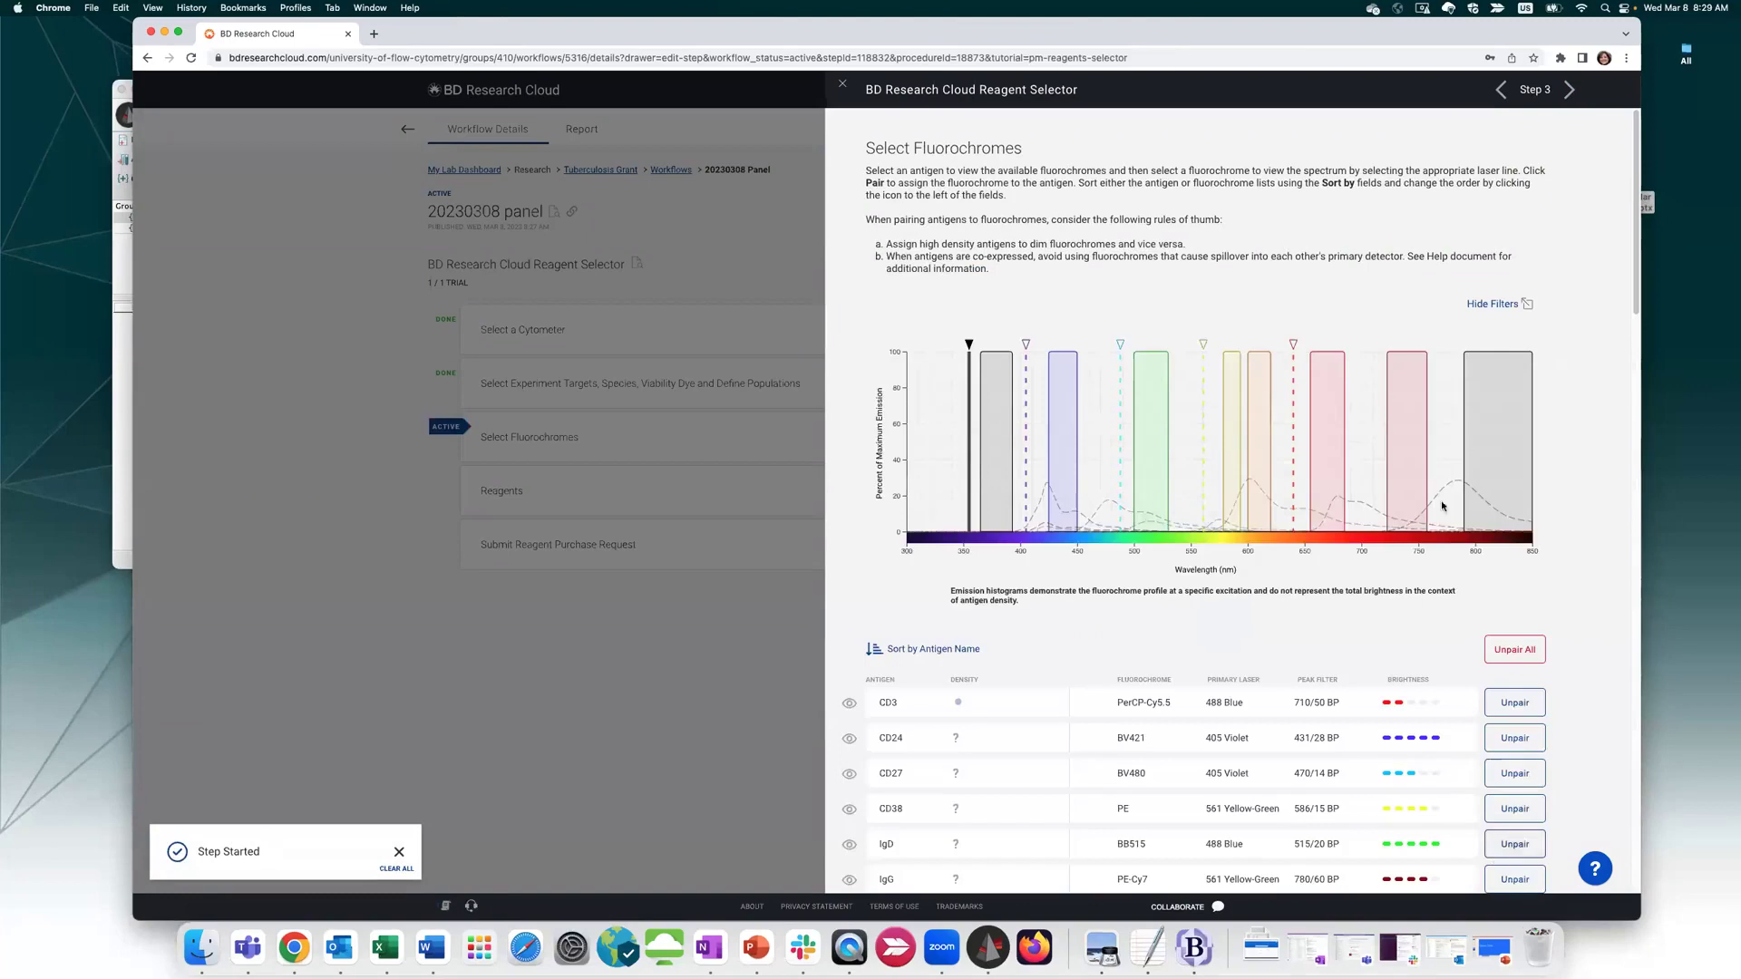
# Show the emission spectra for the 405, 488, 561 and 640 nm lasers
pyautogui.scroll(-1, 1599, 466)
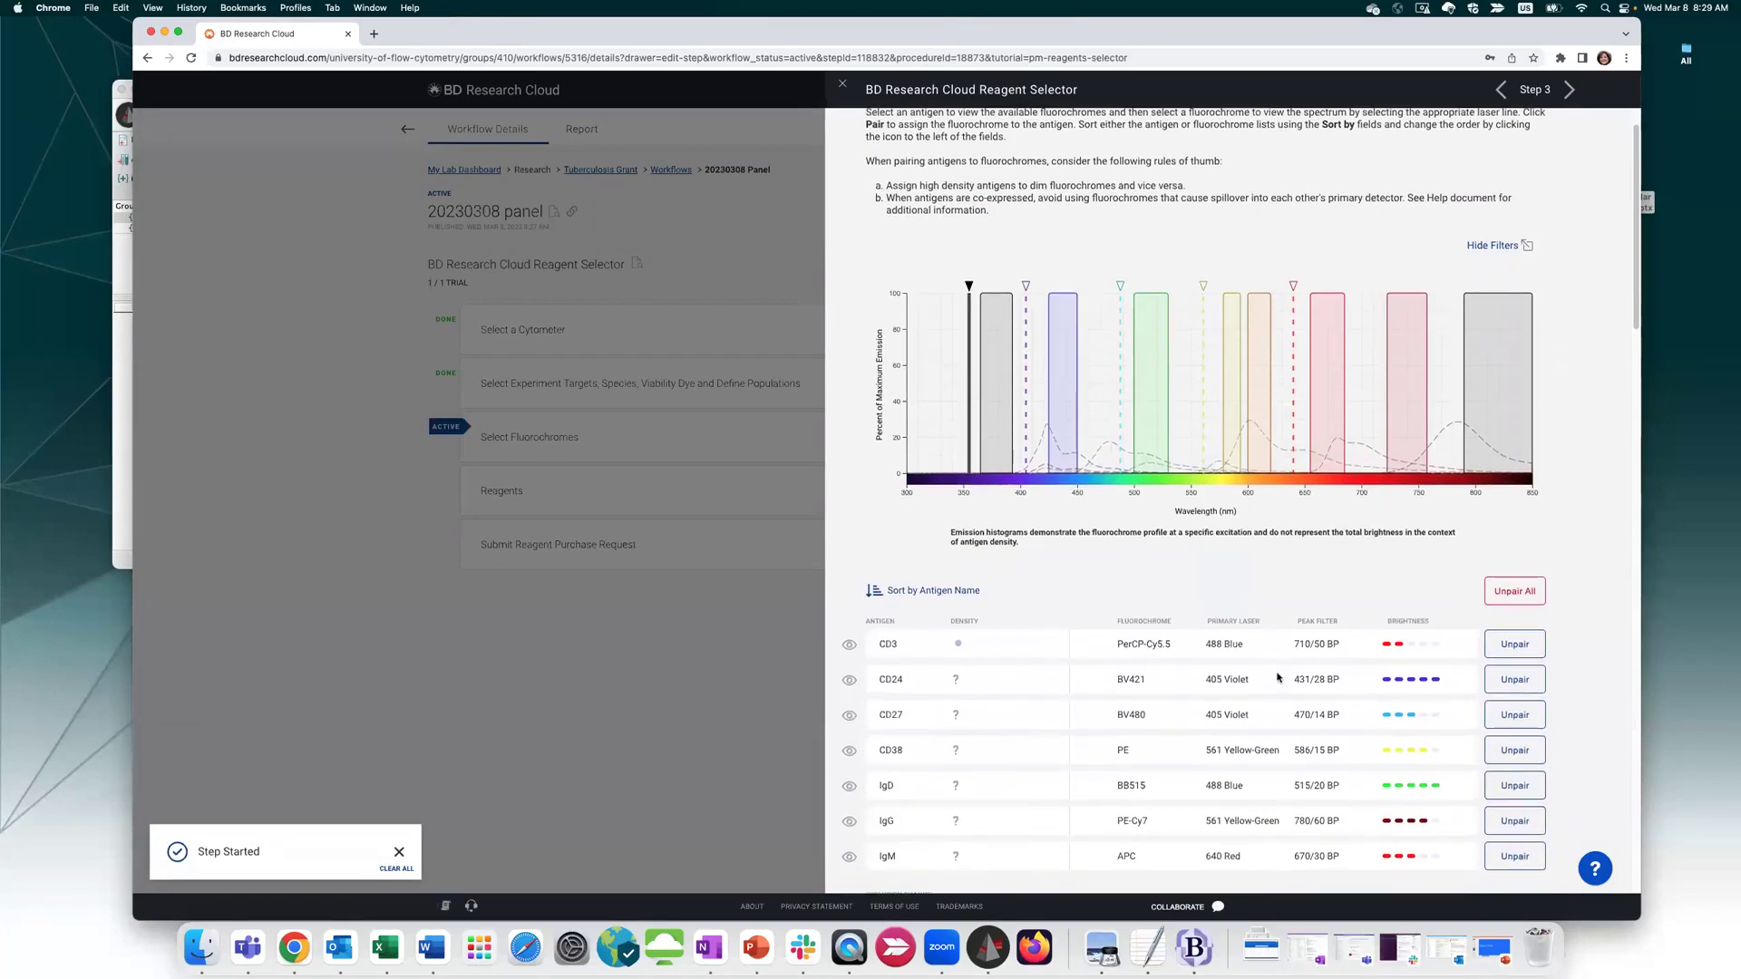
pyautogui.scroll(-3, 1240, 452)
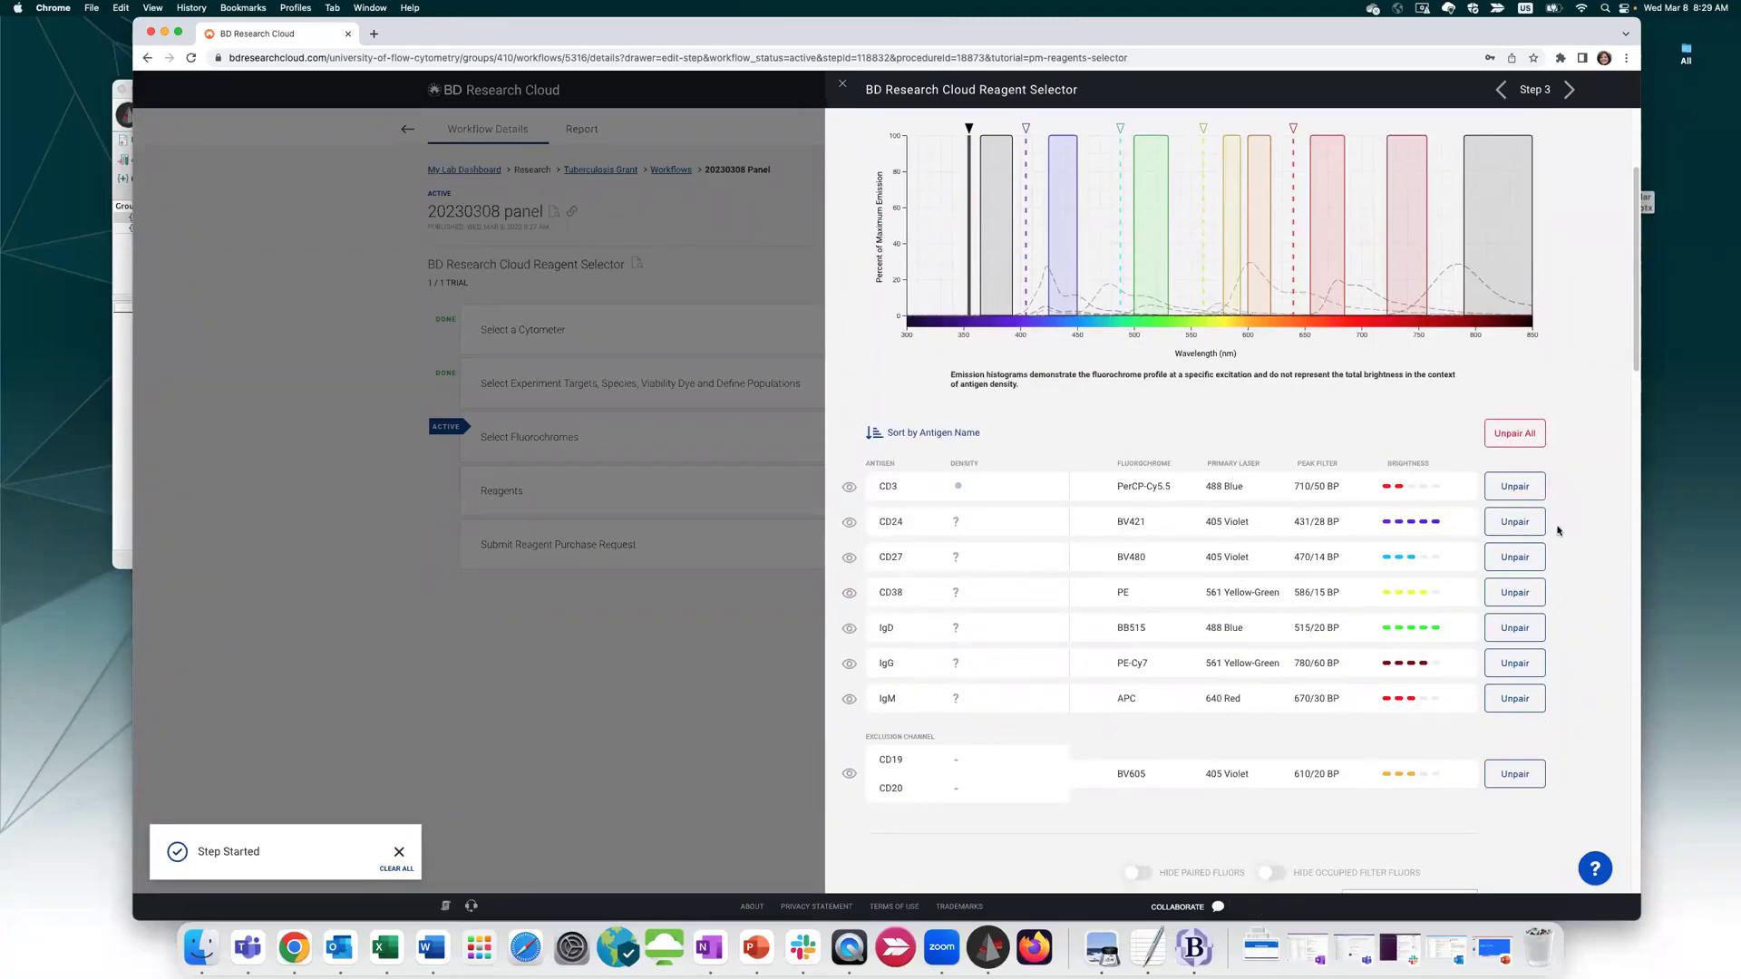
pyautogui.click(1026, 240)
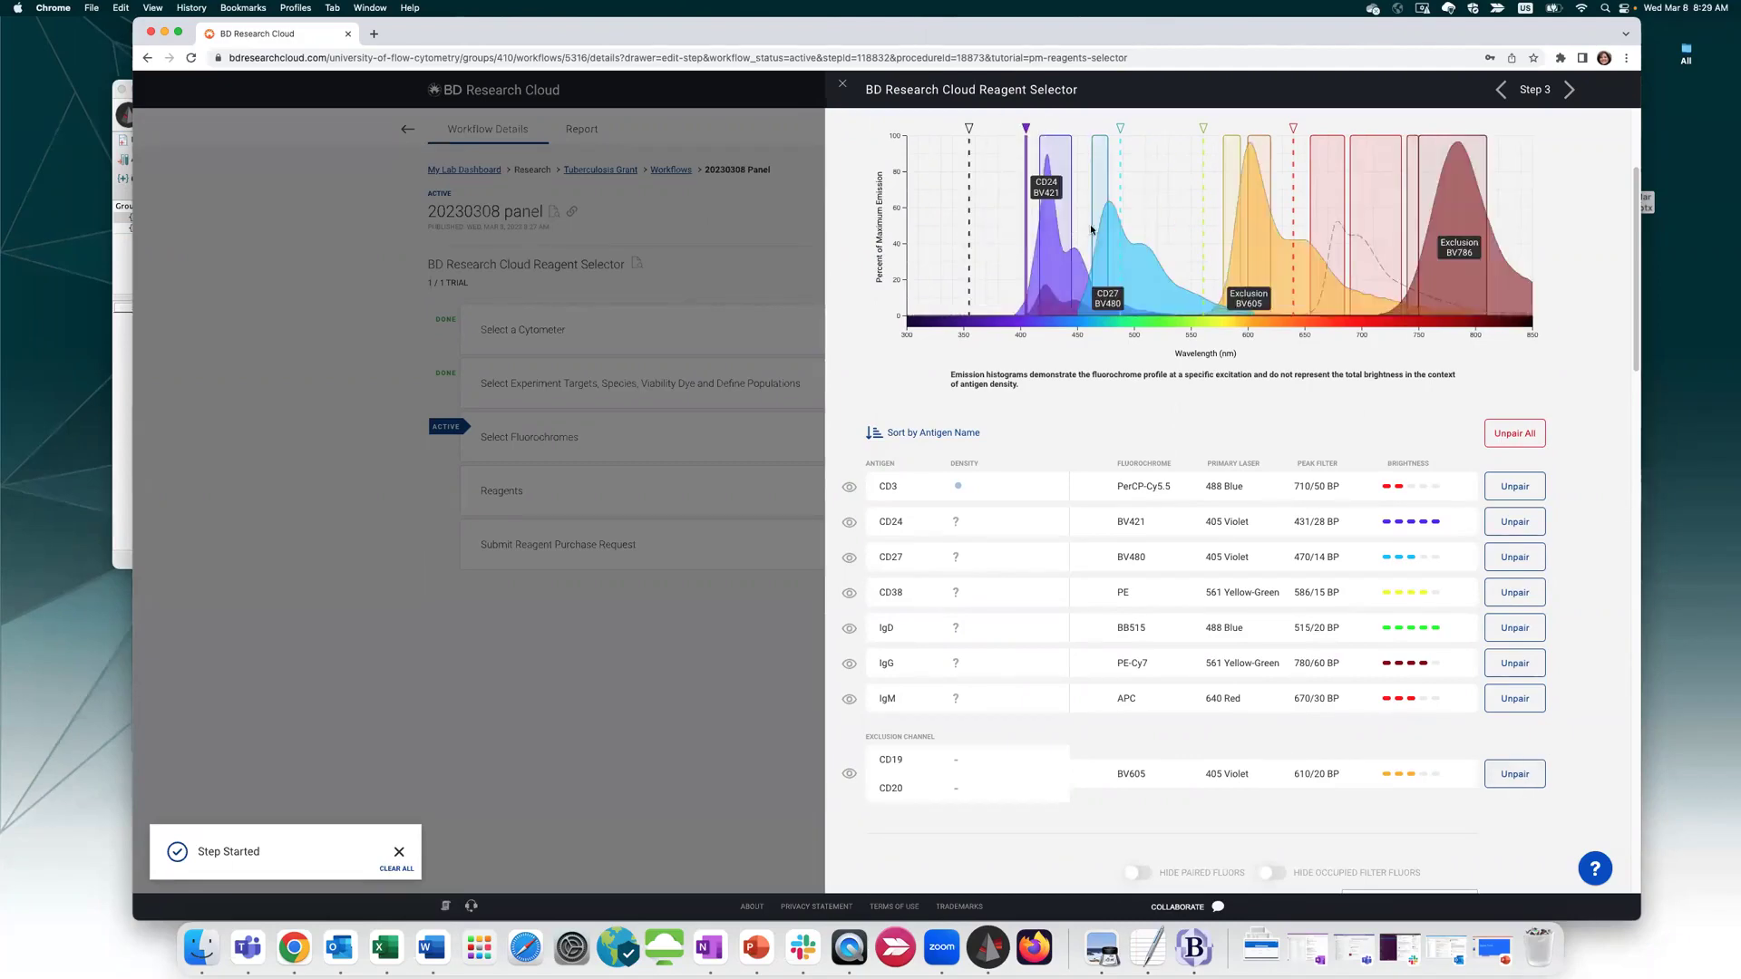
pyautogui.click(1121, 207)
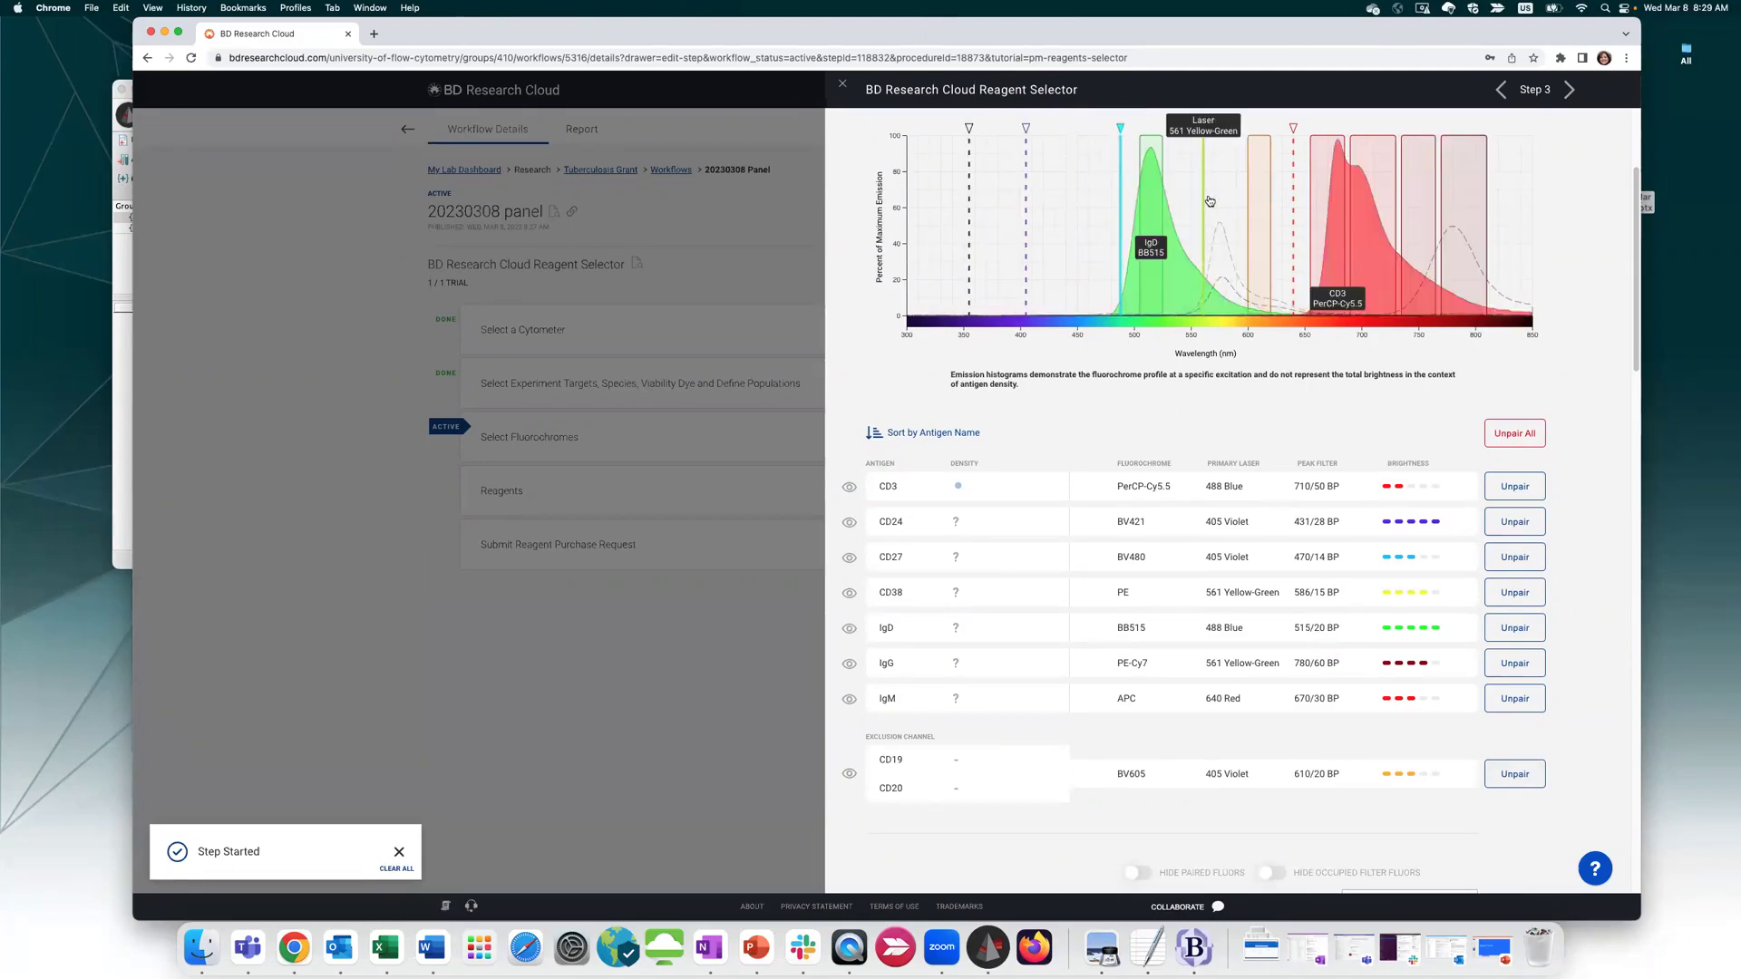
pyautogui.click(1207, 201)
pyautogui.click(1295, 196)
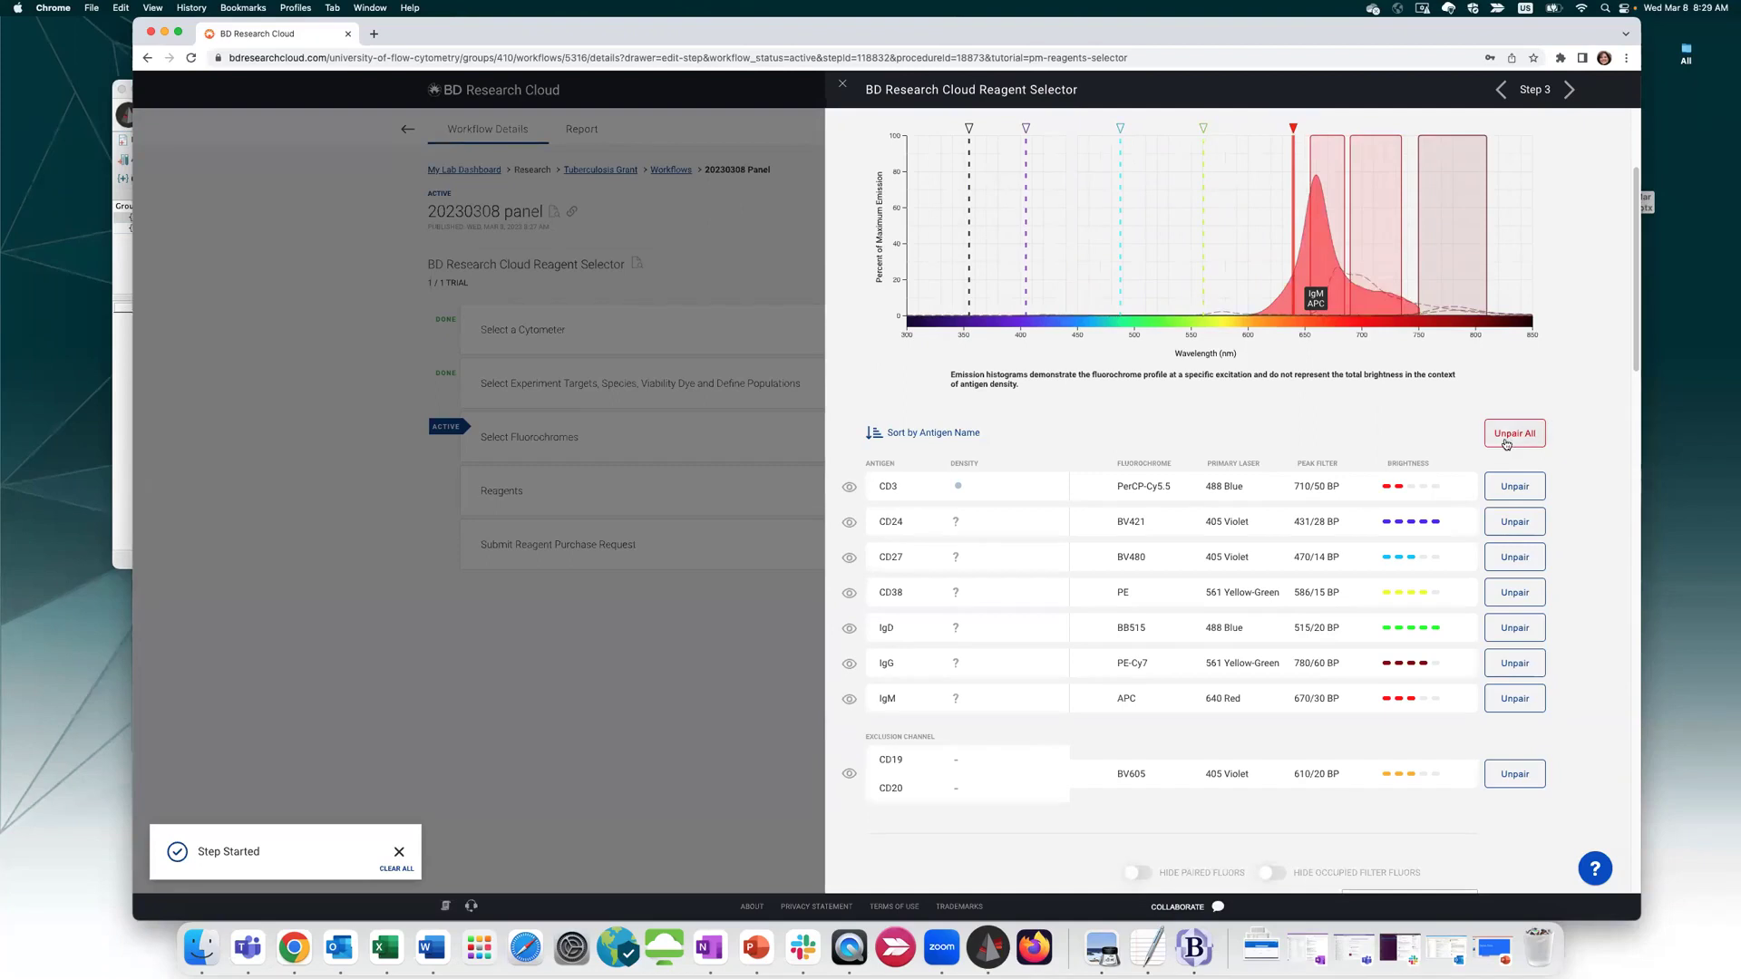
# Unpair all antigen–fluorochrome pairings and select CD3 to list its compatible fluorochromes
pyautogui.click(1517, 435)
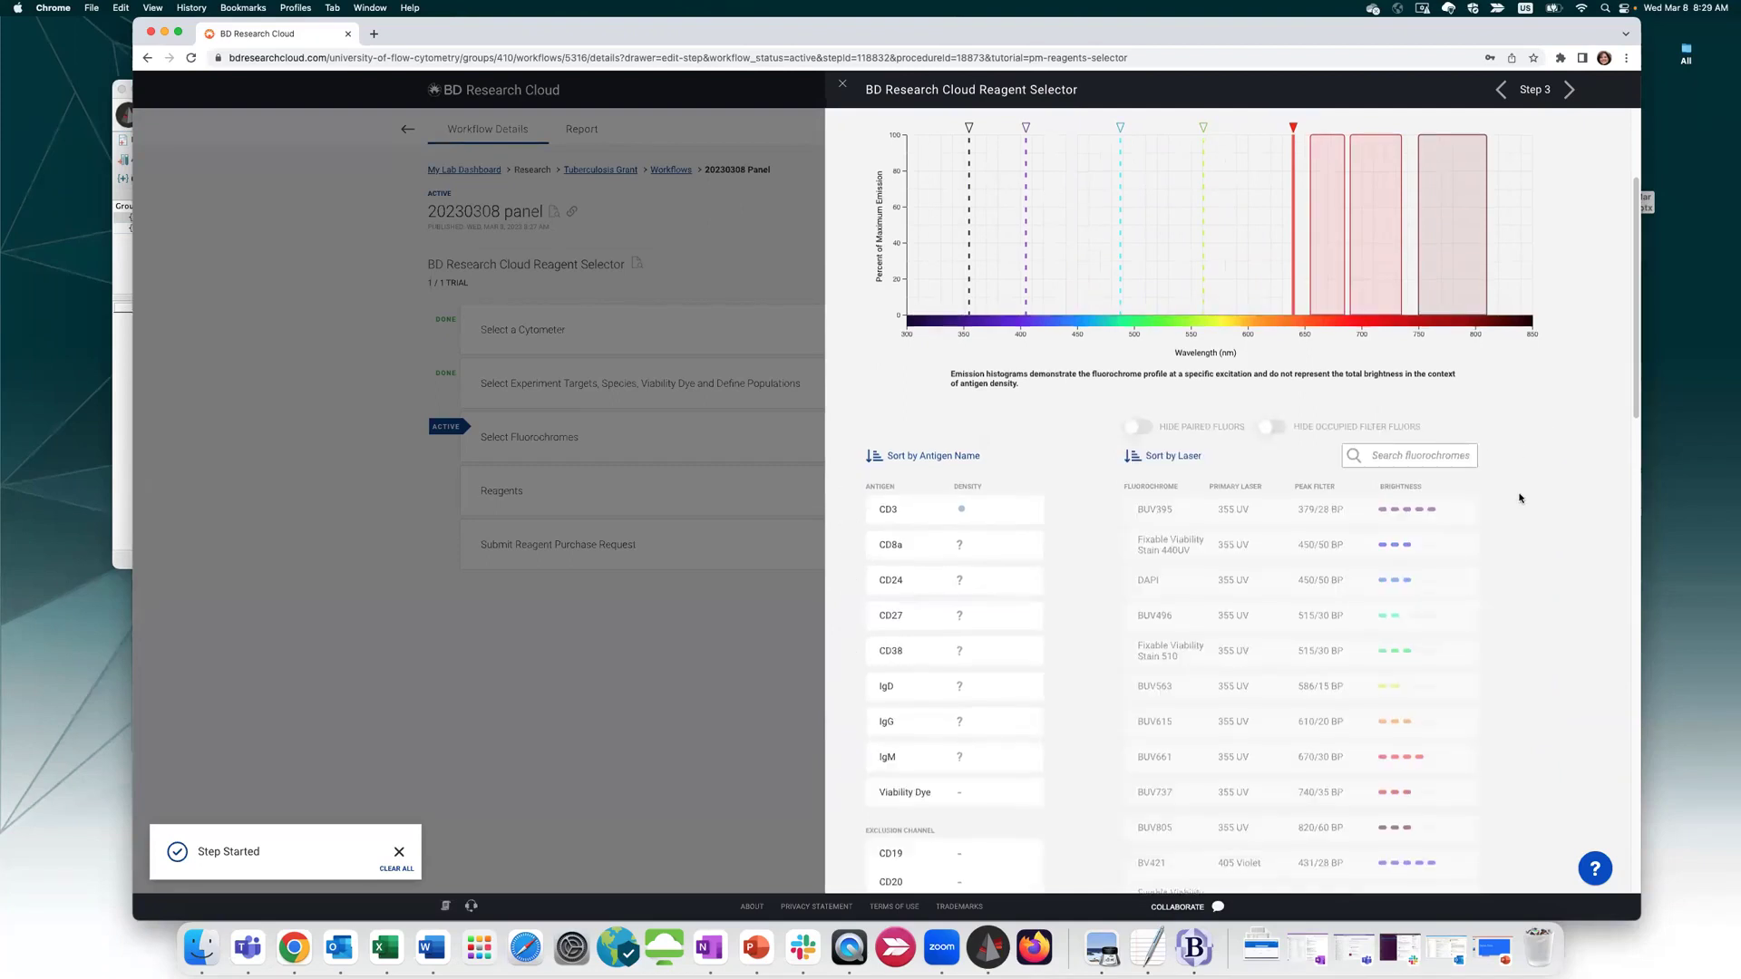
pyautogui.scroll(-1, 1088, 544)
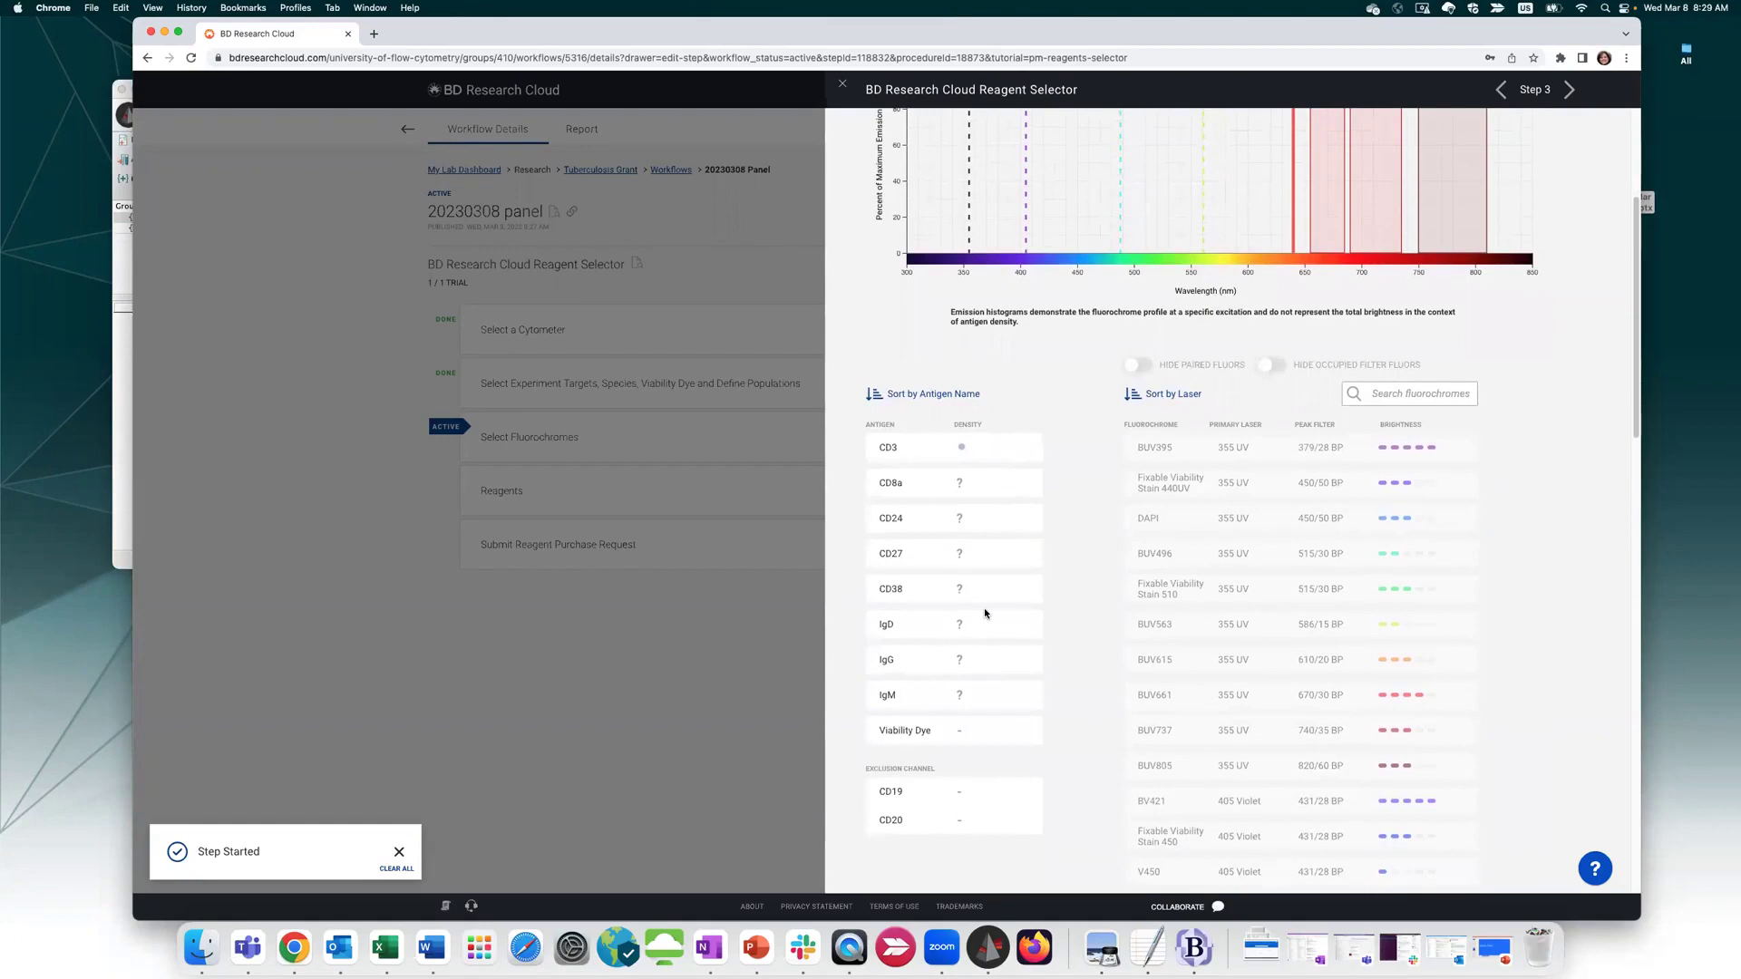
pyautogui.click(906, 450)
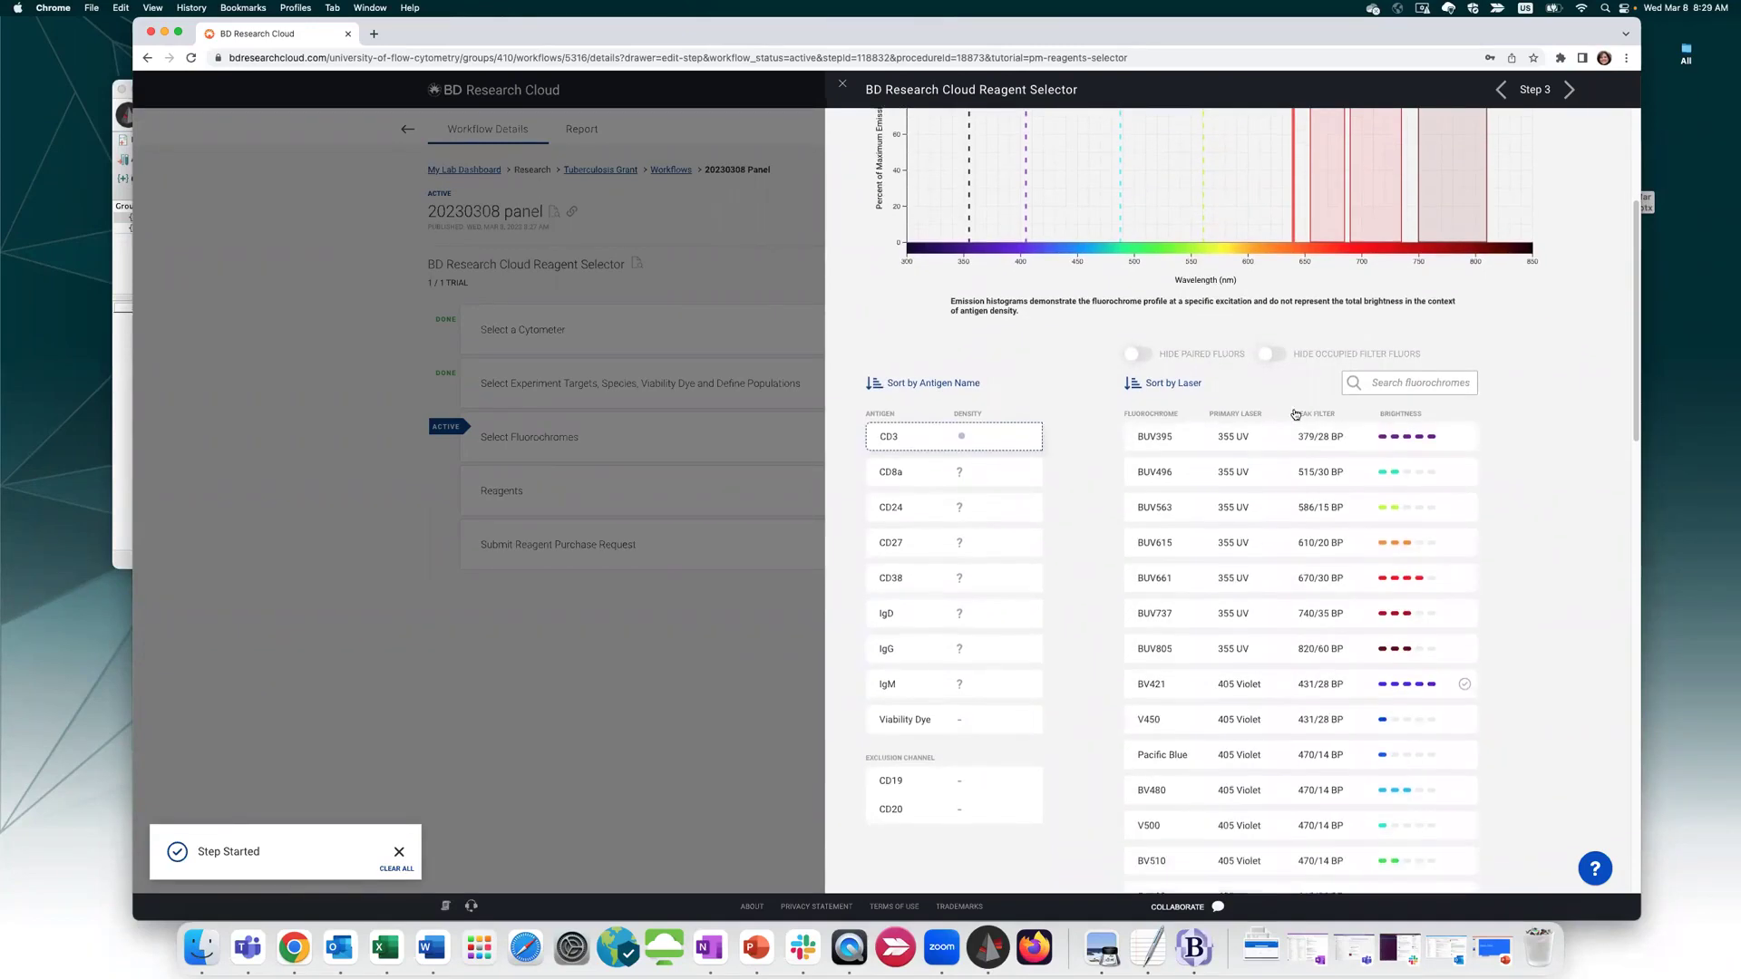
pyautogui.scroll(-3, 1190, 446)
pyautogui.moveTo(640, 297)
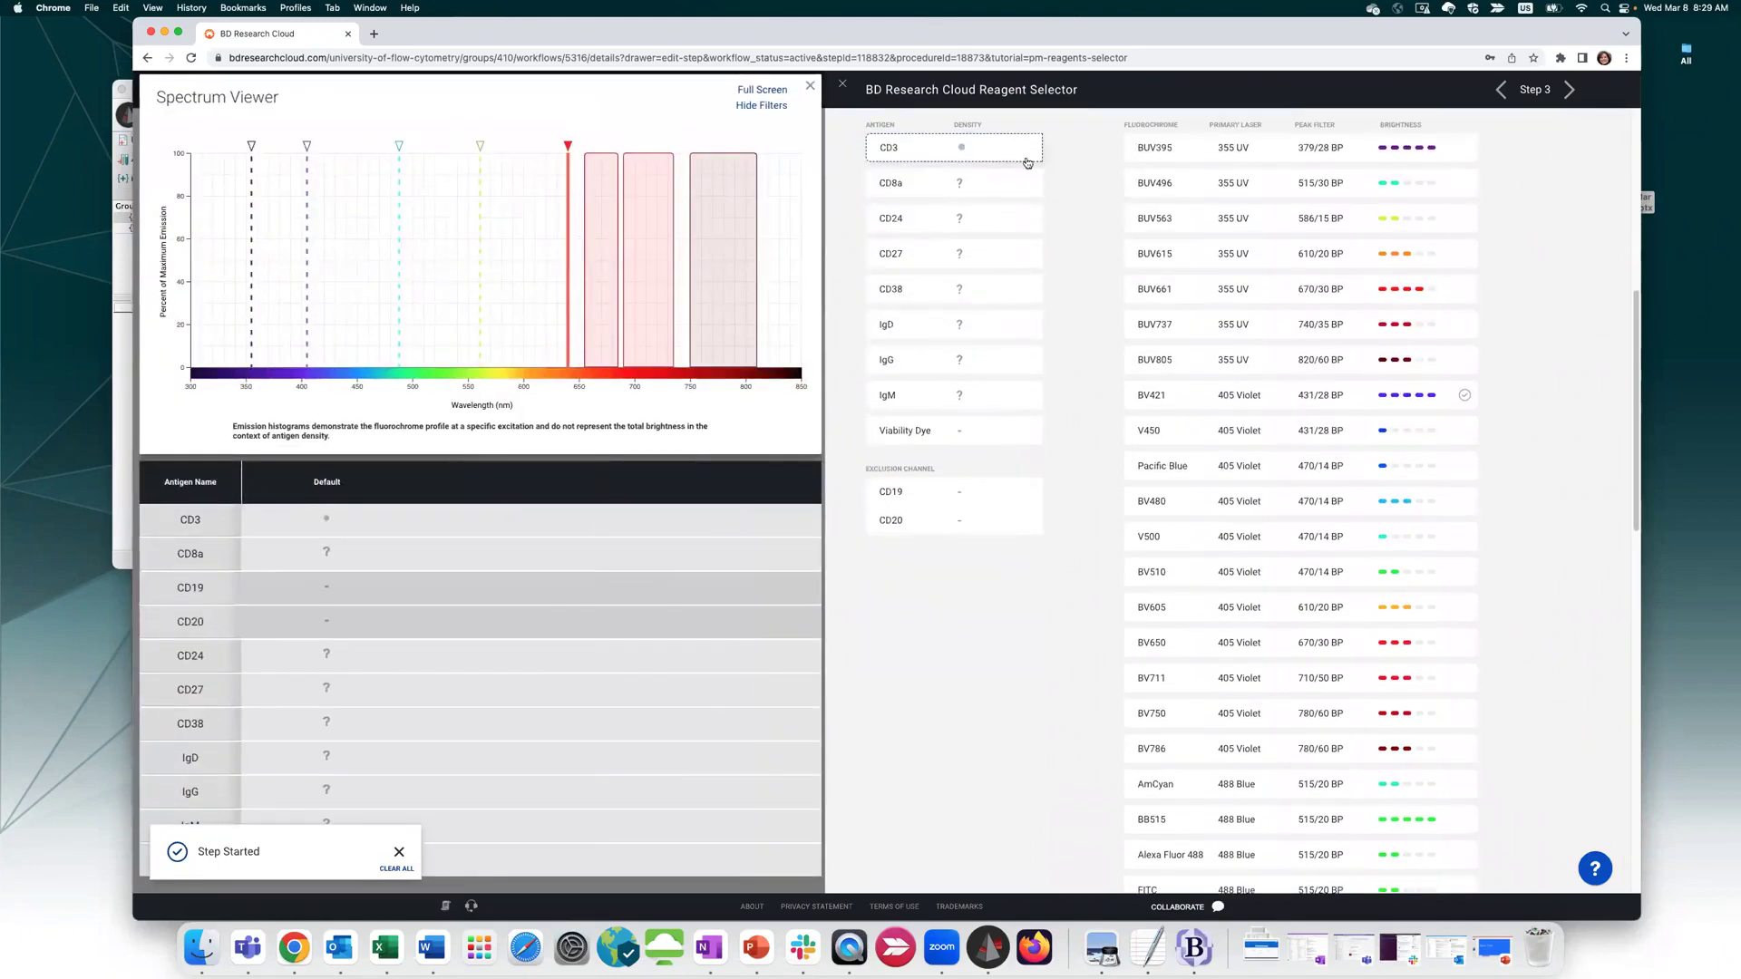
# Pair CD3 with BV711 and sort antigens by fluorochrome availability
pyautogui.click(910, 150)
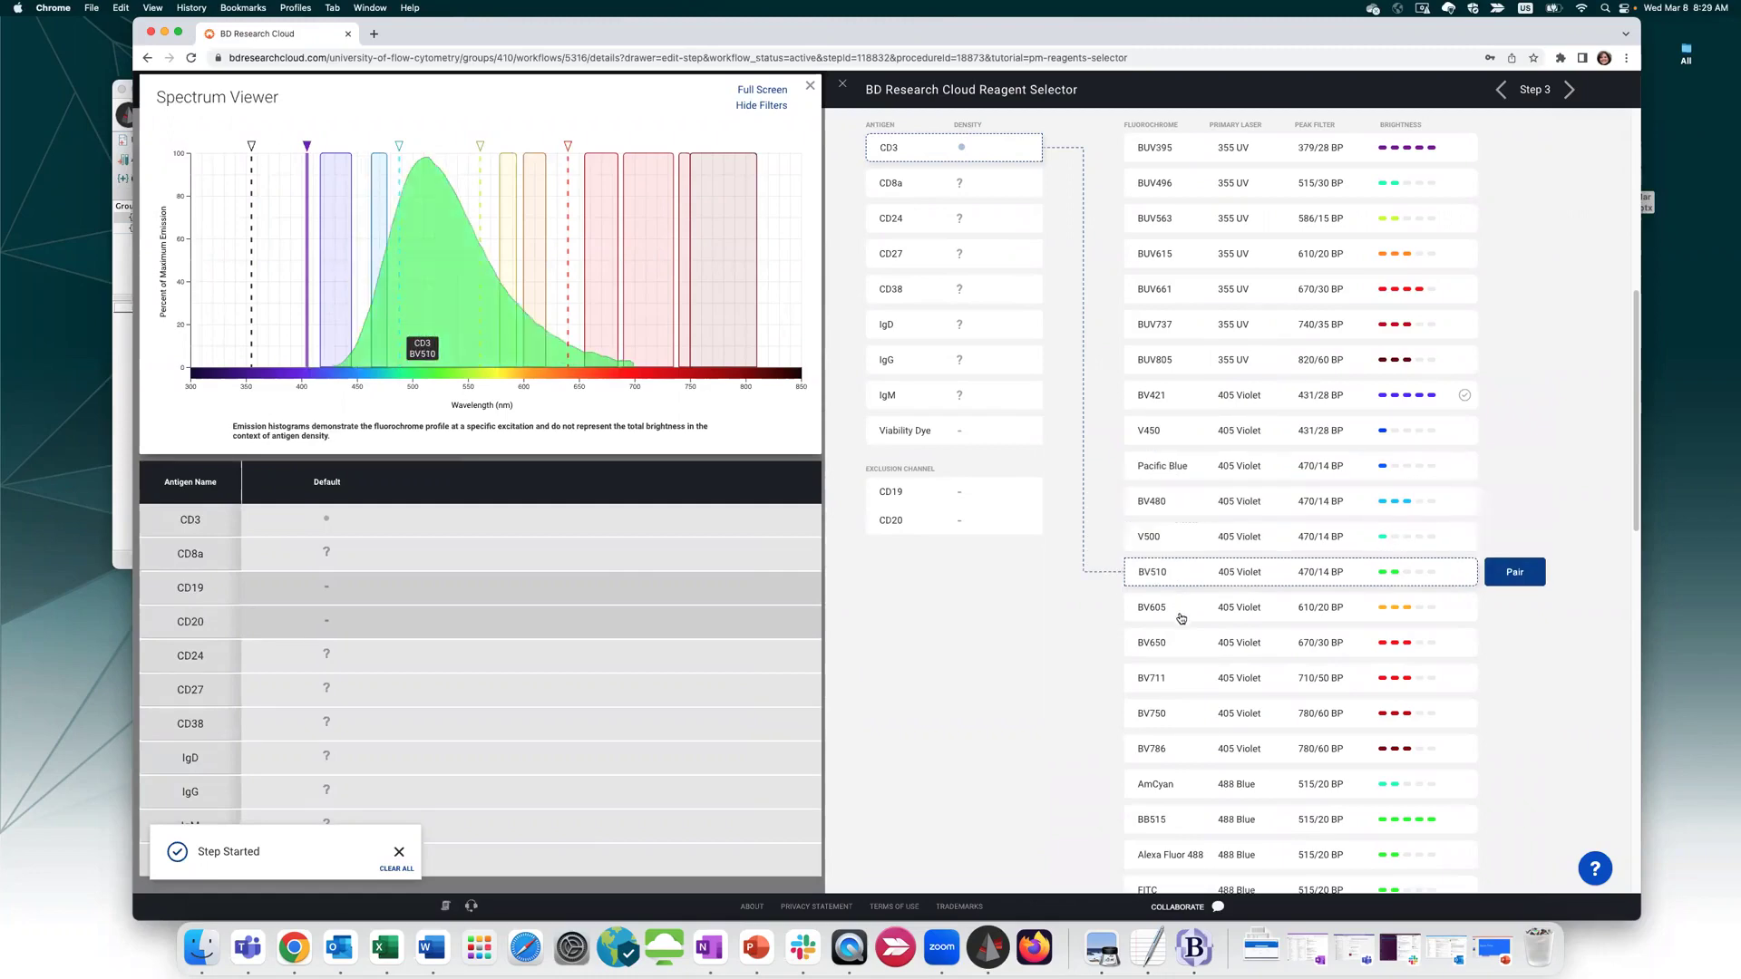
pyautogui.click(1188, 682)
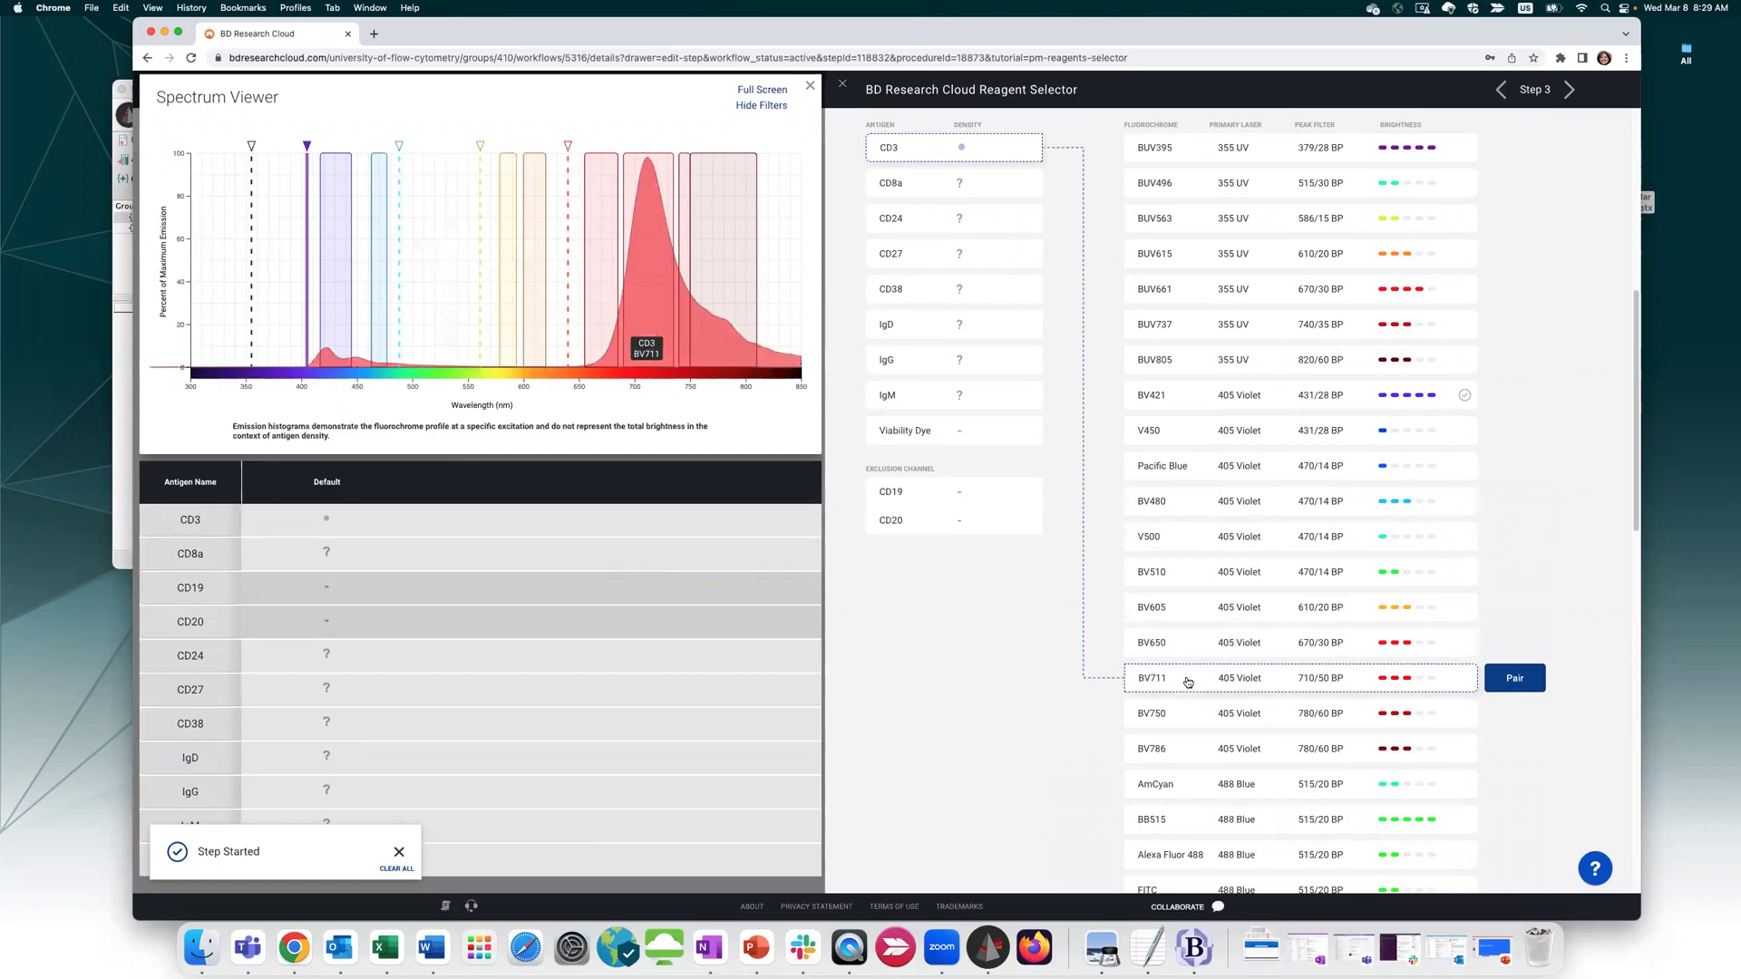
pyautogui.click(1515, 679)
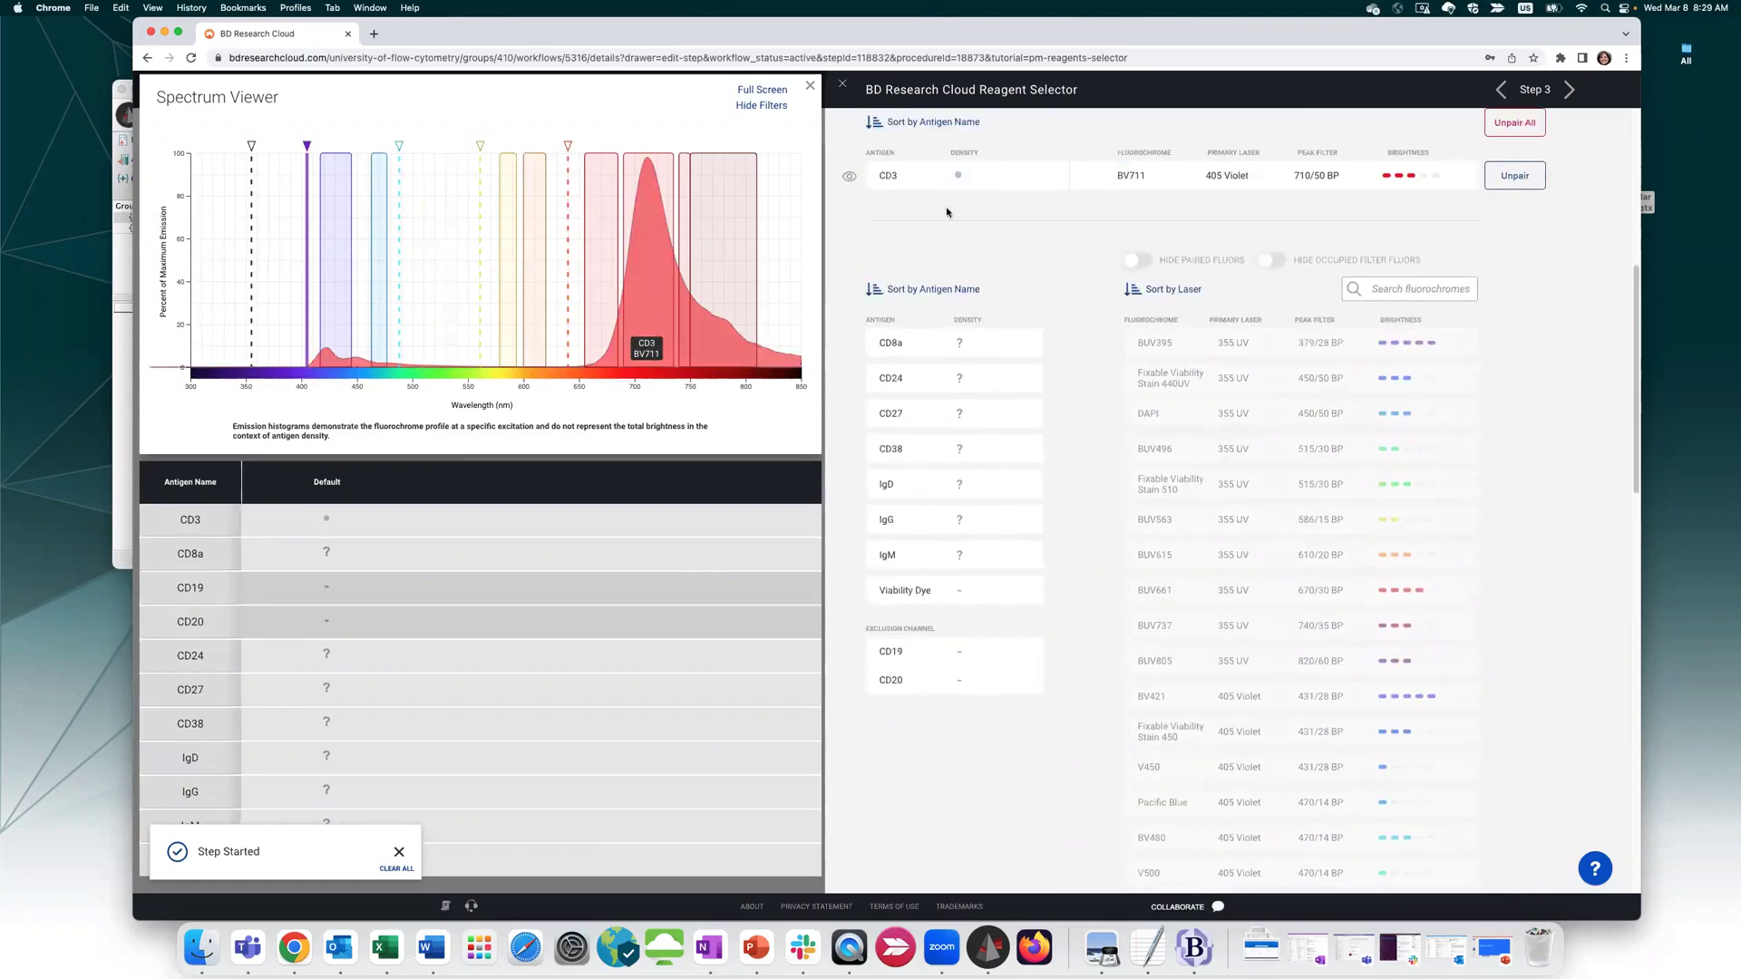
pyautogui.click(917, 290)
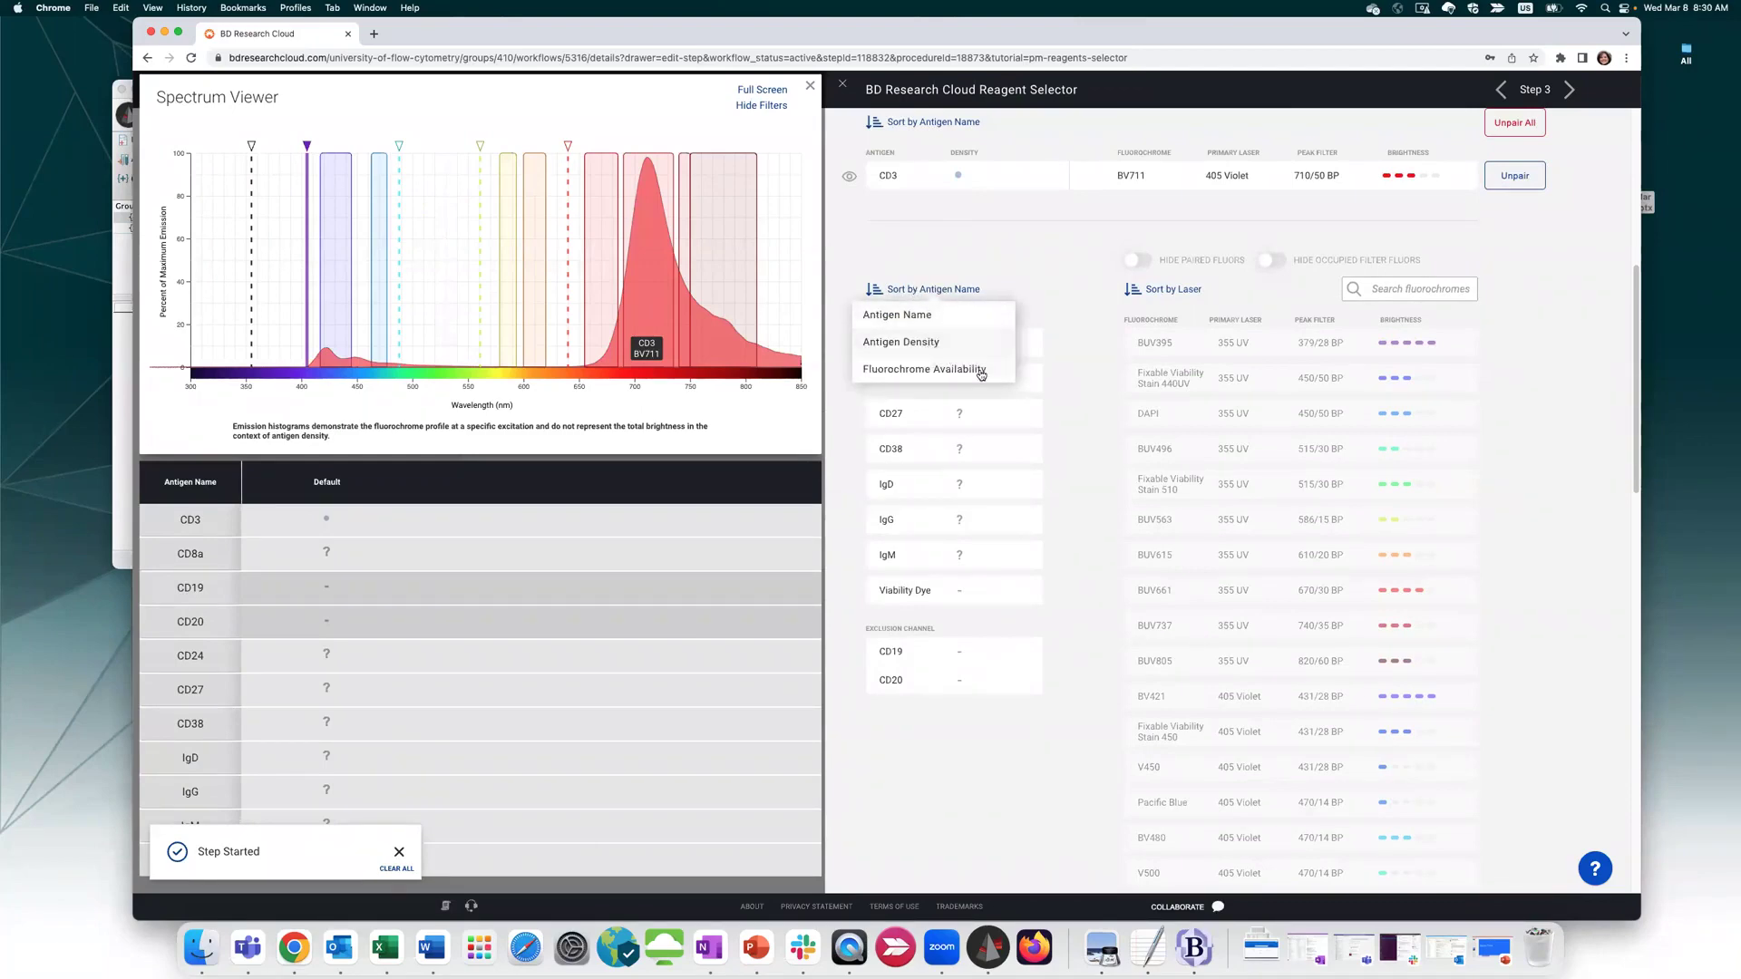
pyautogui.click(871, 375)
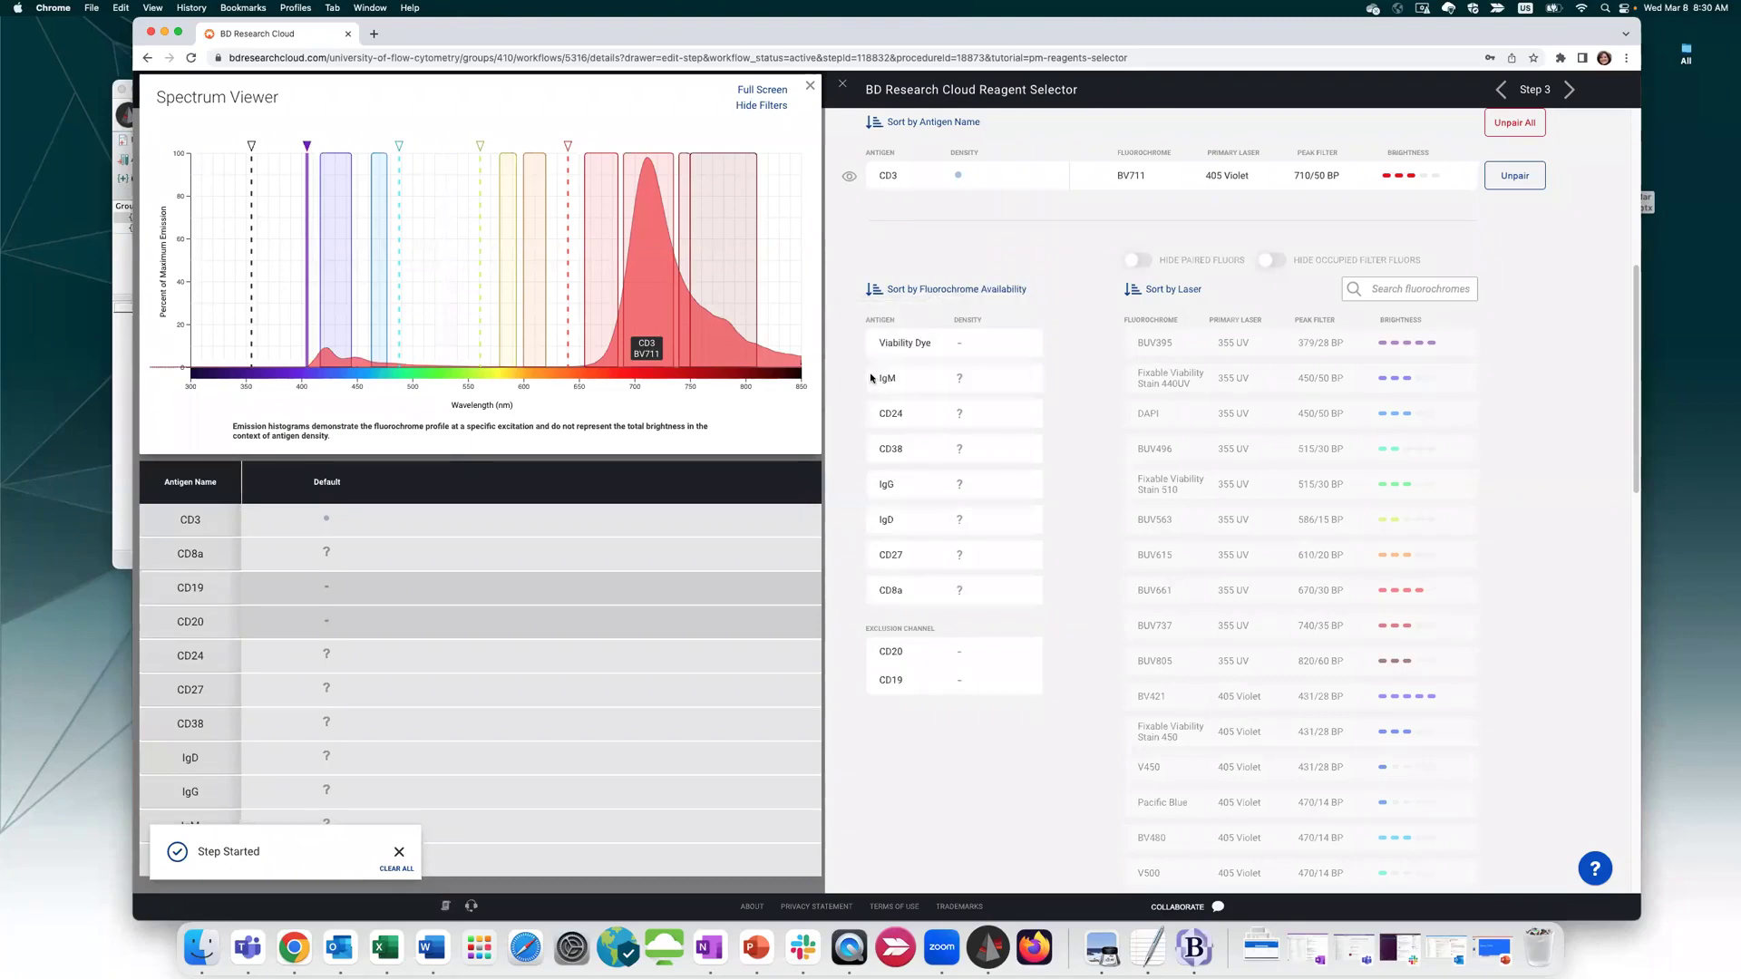
pyautogui.click(875, 291)
pyautogui.click(875, 290)
# Pair the Viability Dye with DAPI
pyautogui.click(912, 343)
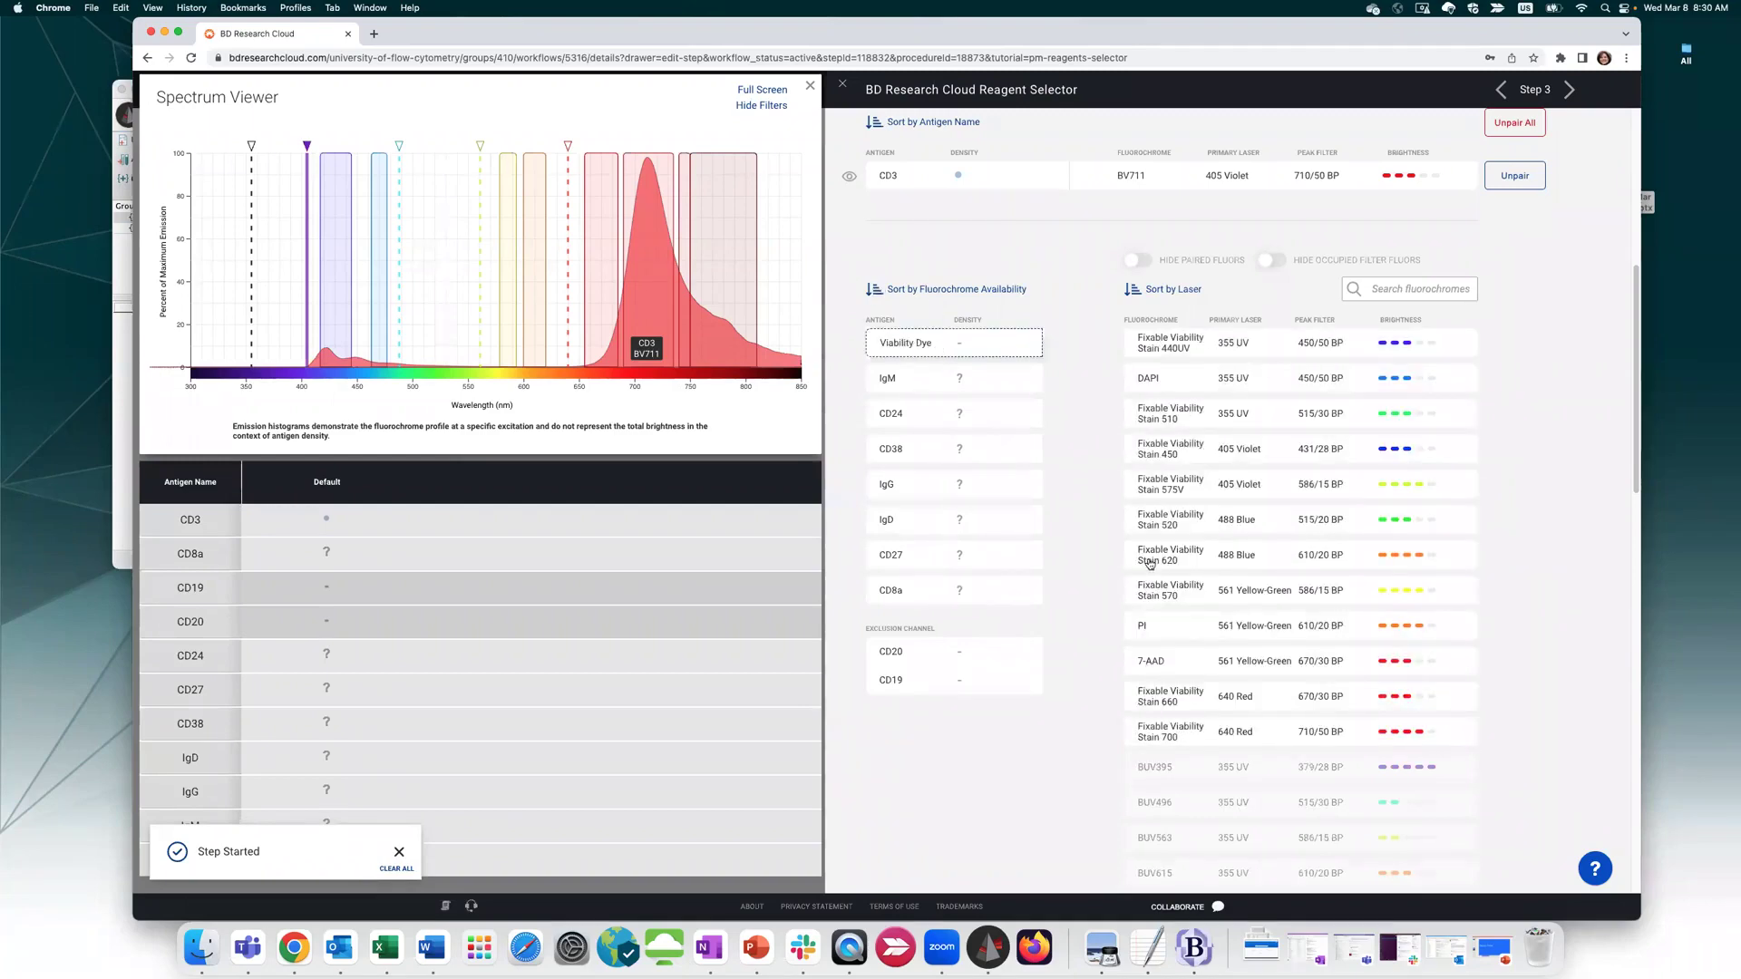
pyautogui.click(908, 600)
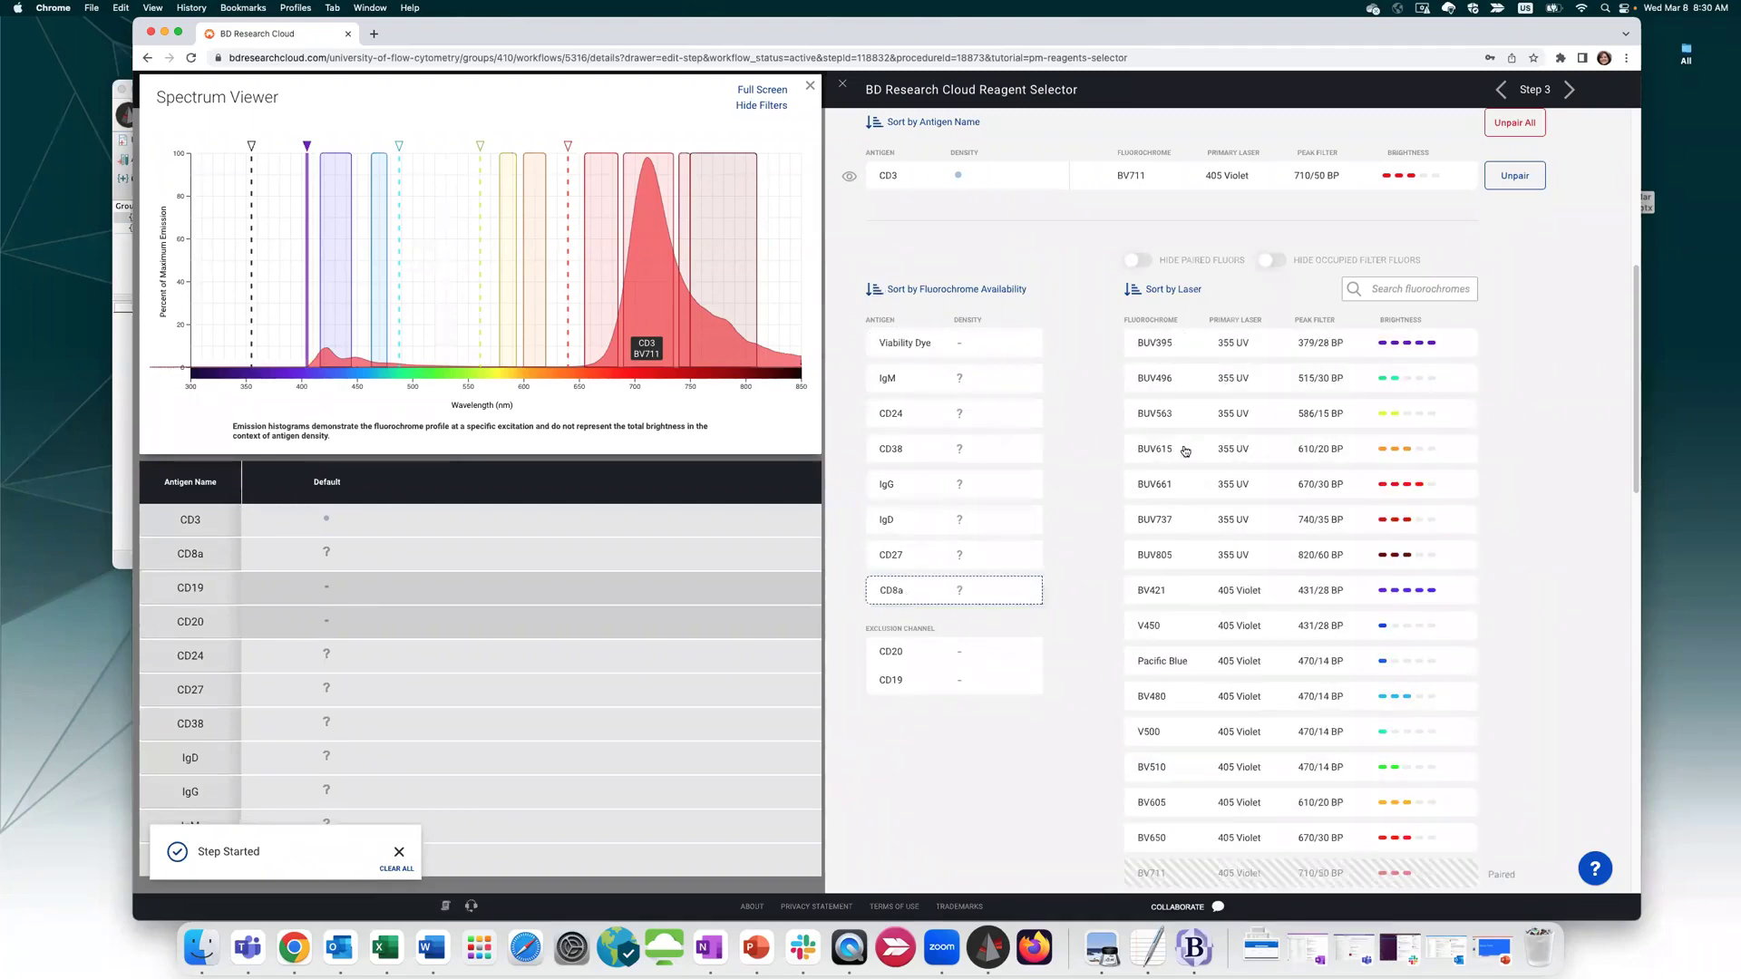
pyautogui.click(1007, 343)
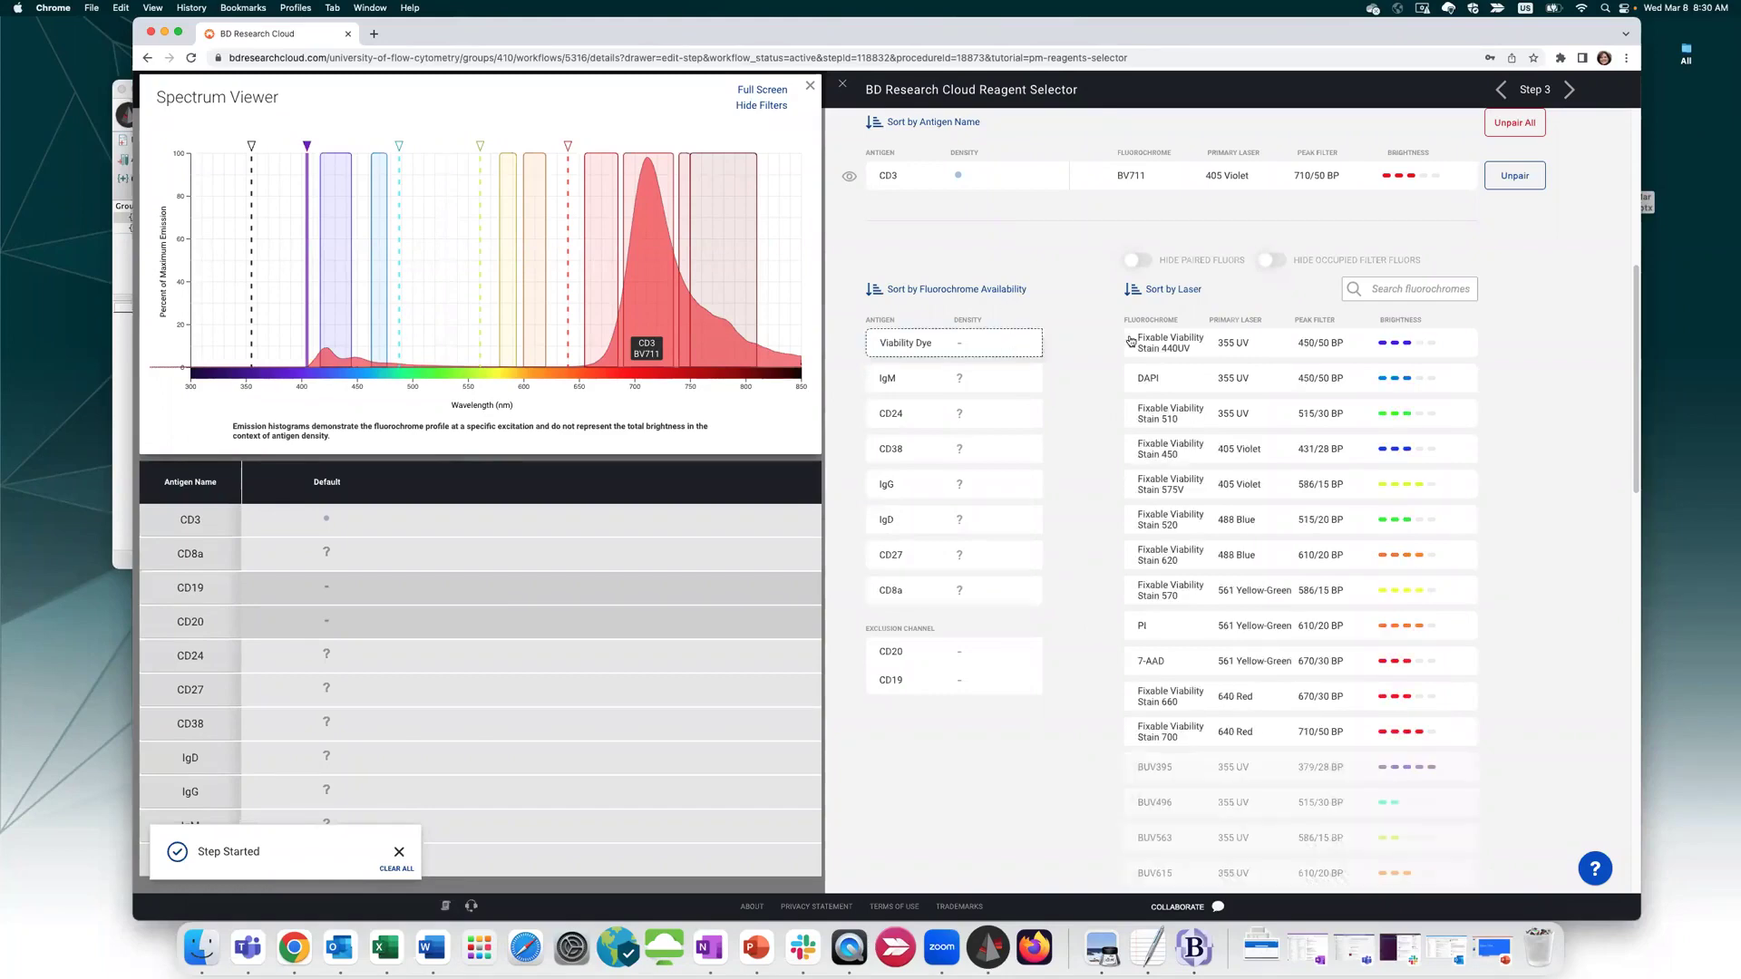
pyautogui.click(1172, 388)
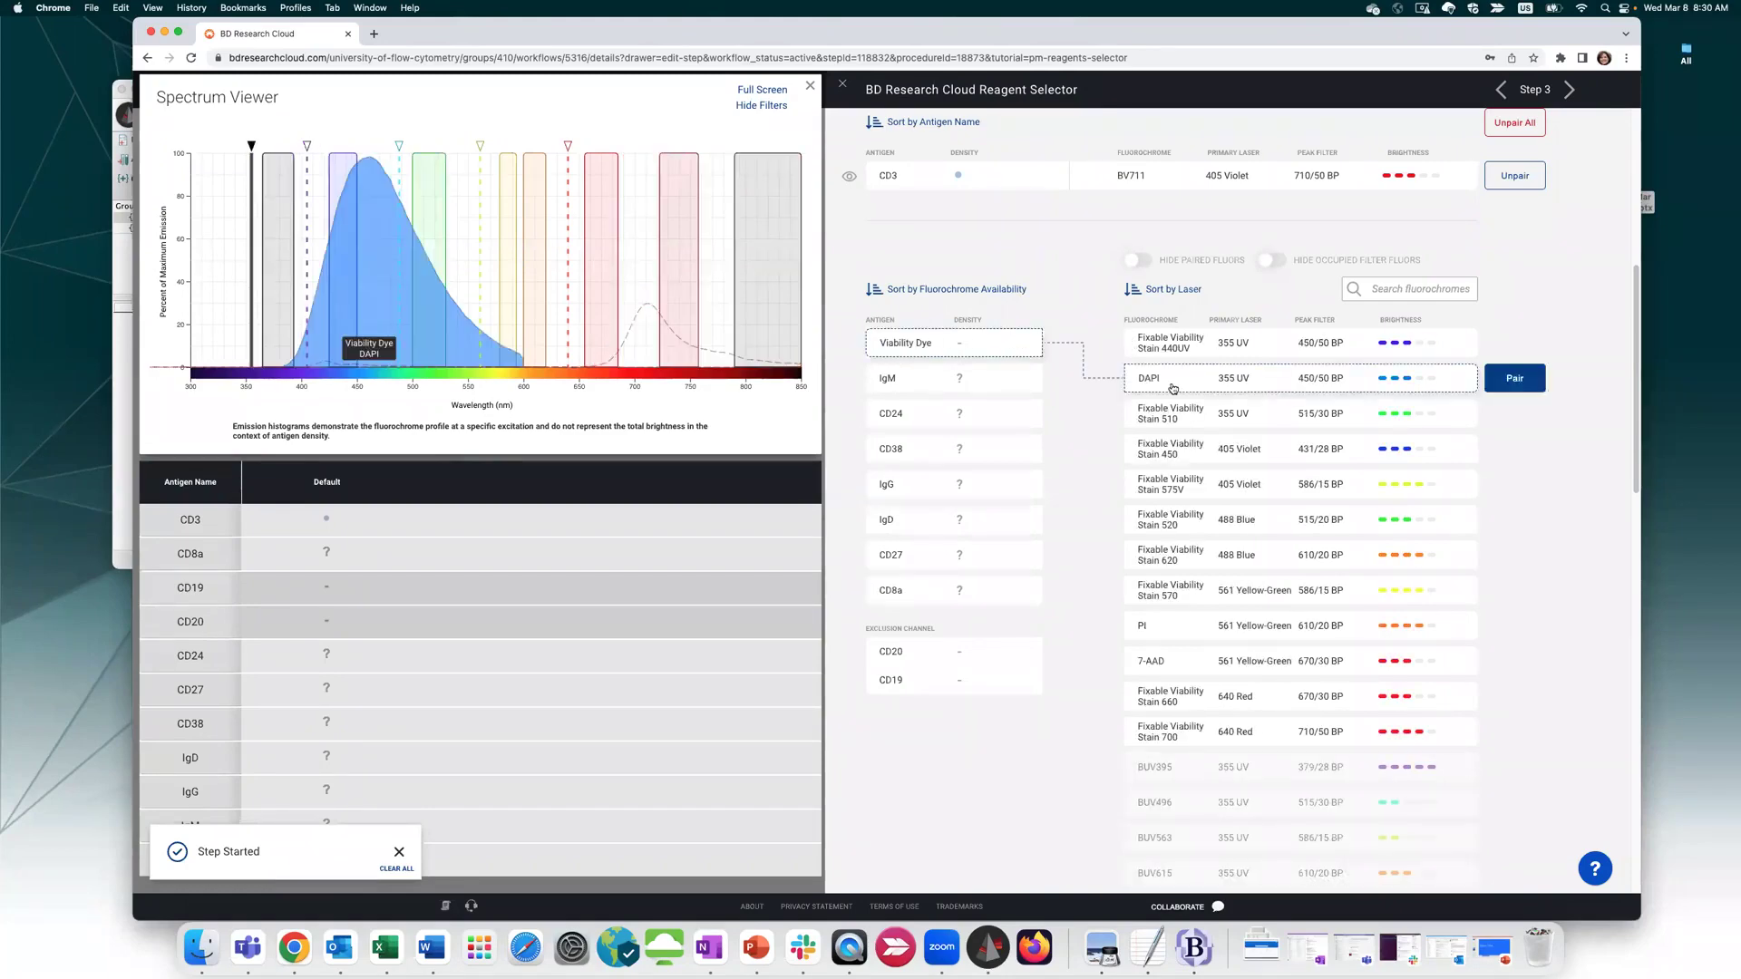
pyautogui.click(1505, 381)
# Preview BUV395, V450 and BV510 for IgM and toggle the CD3 and DAPI spectra
pyautogui.click(978, 374)
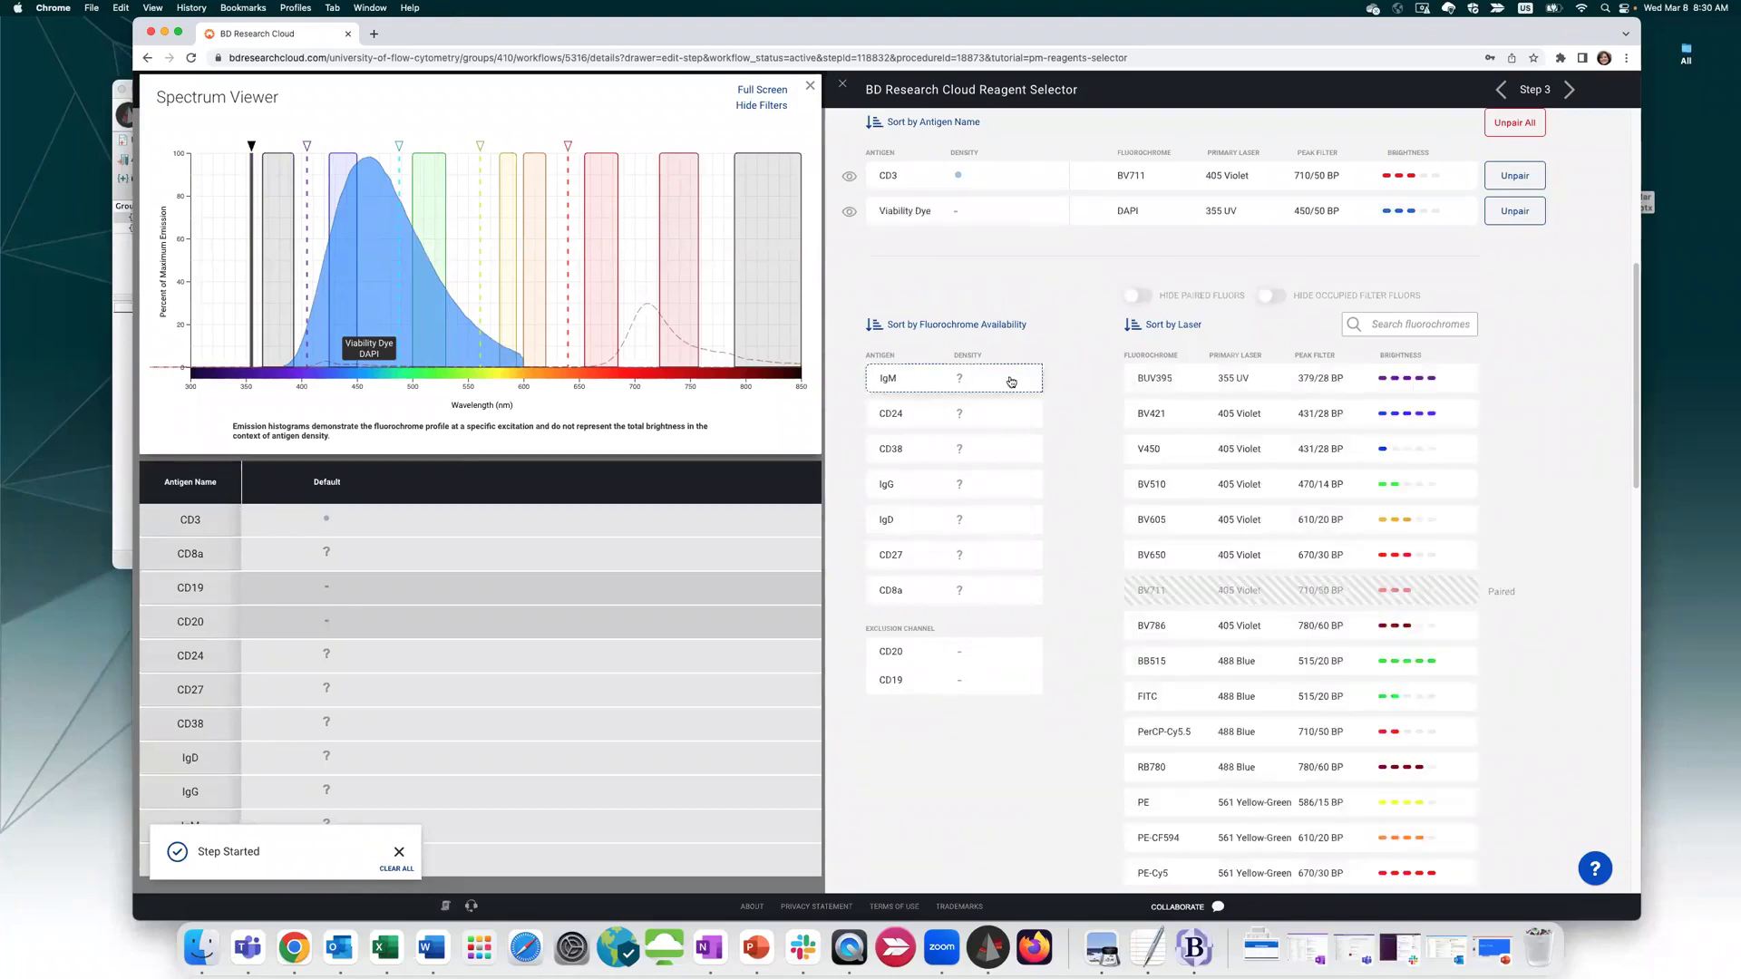
pyautogui.click(1141, 382)
pyautogui.click(1145, 445)
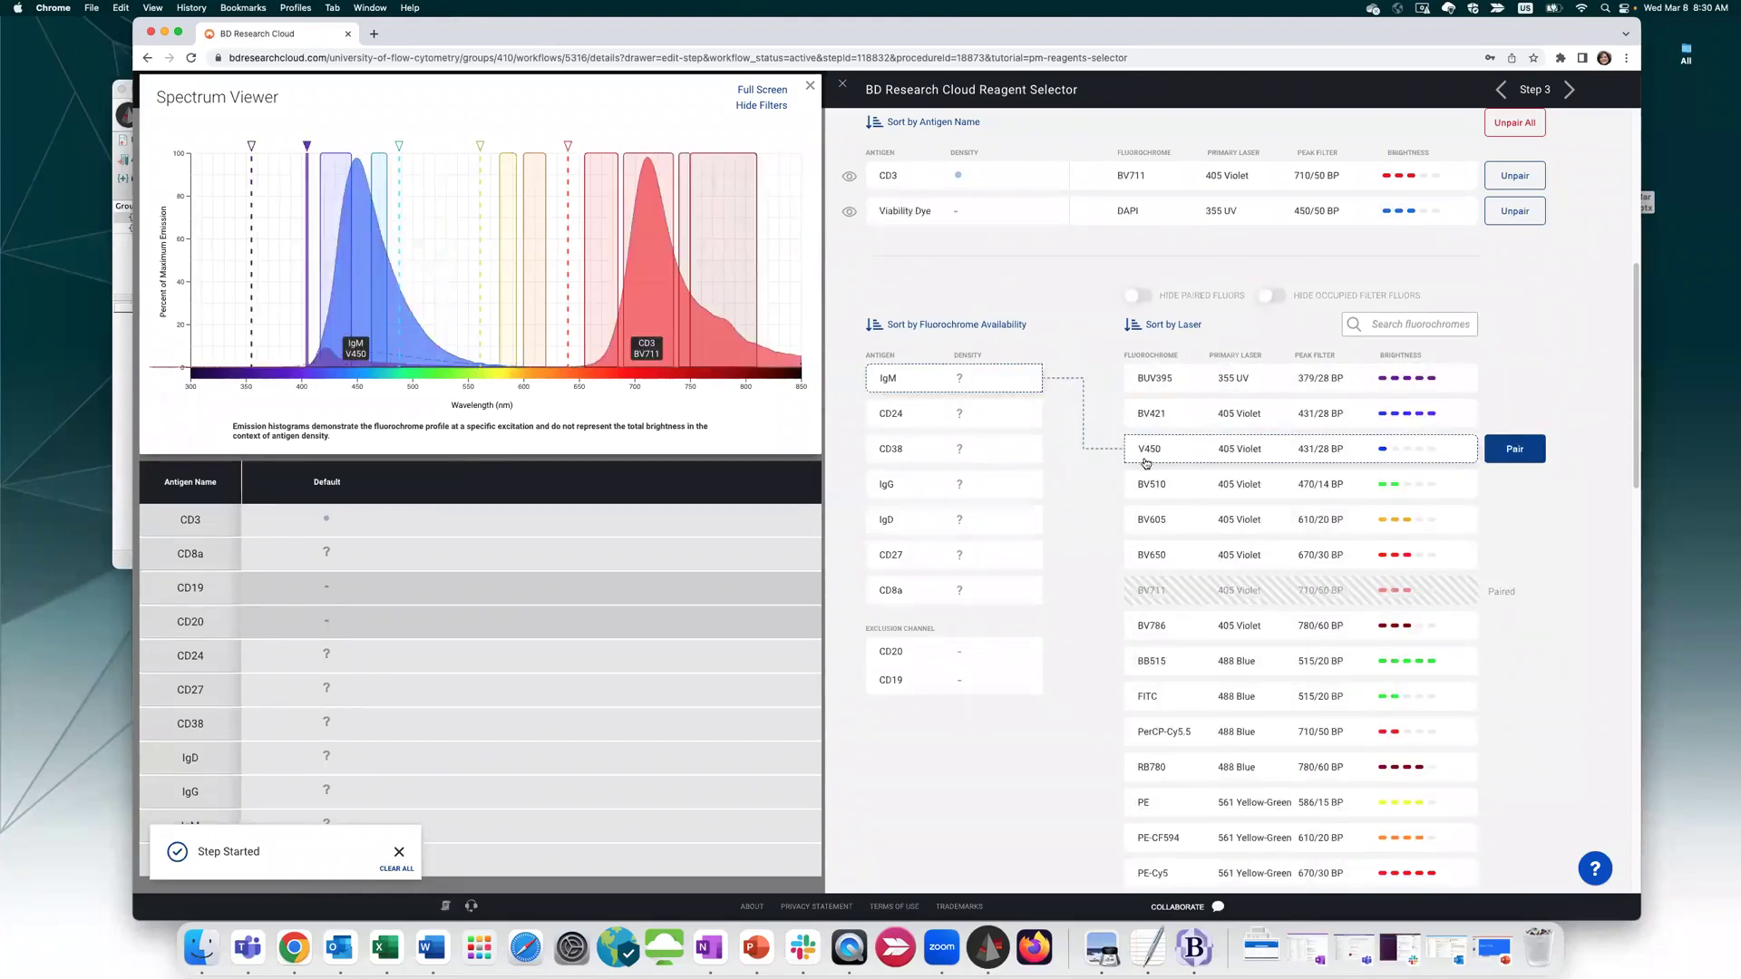
pyautogui.click(1148, 488)
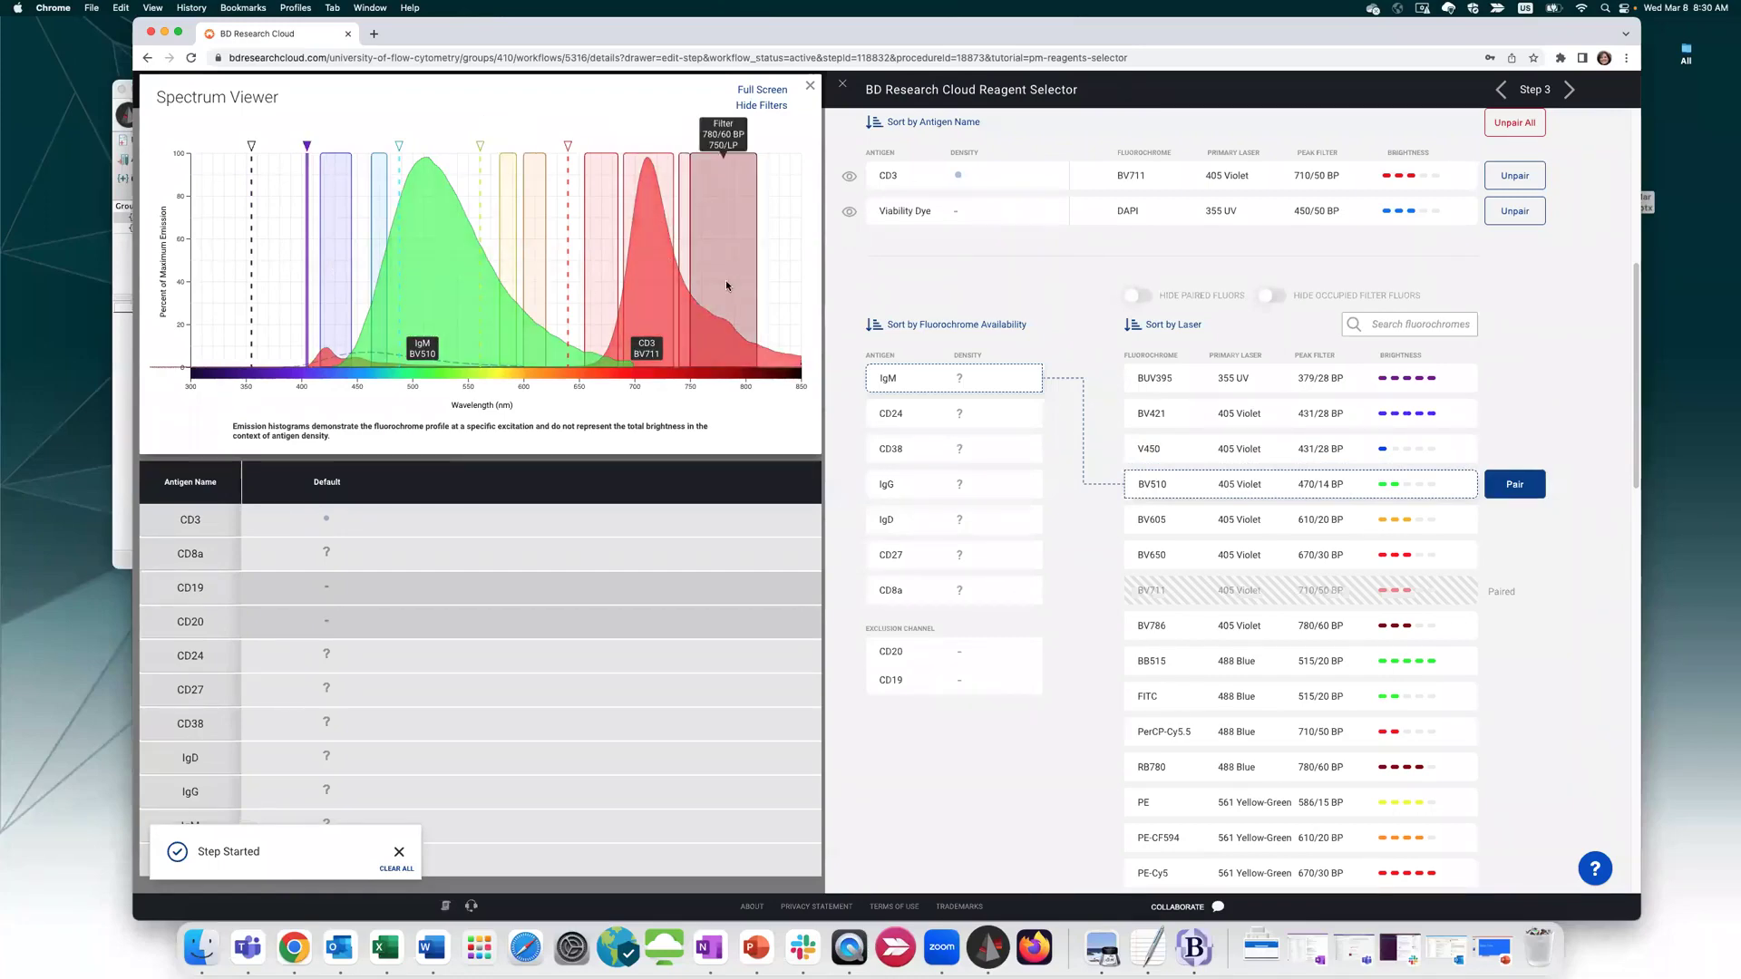
pyautogui.click(849, 176)
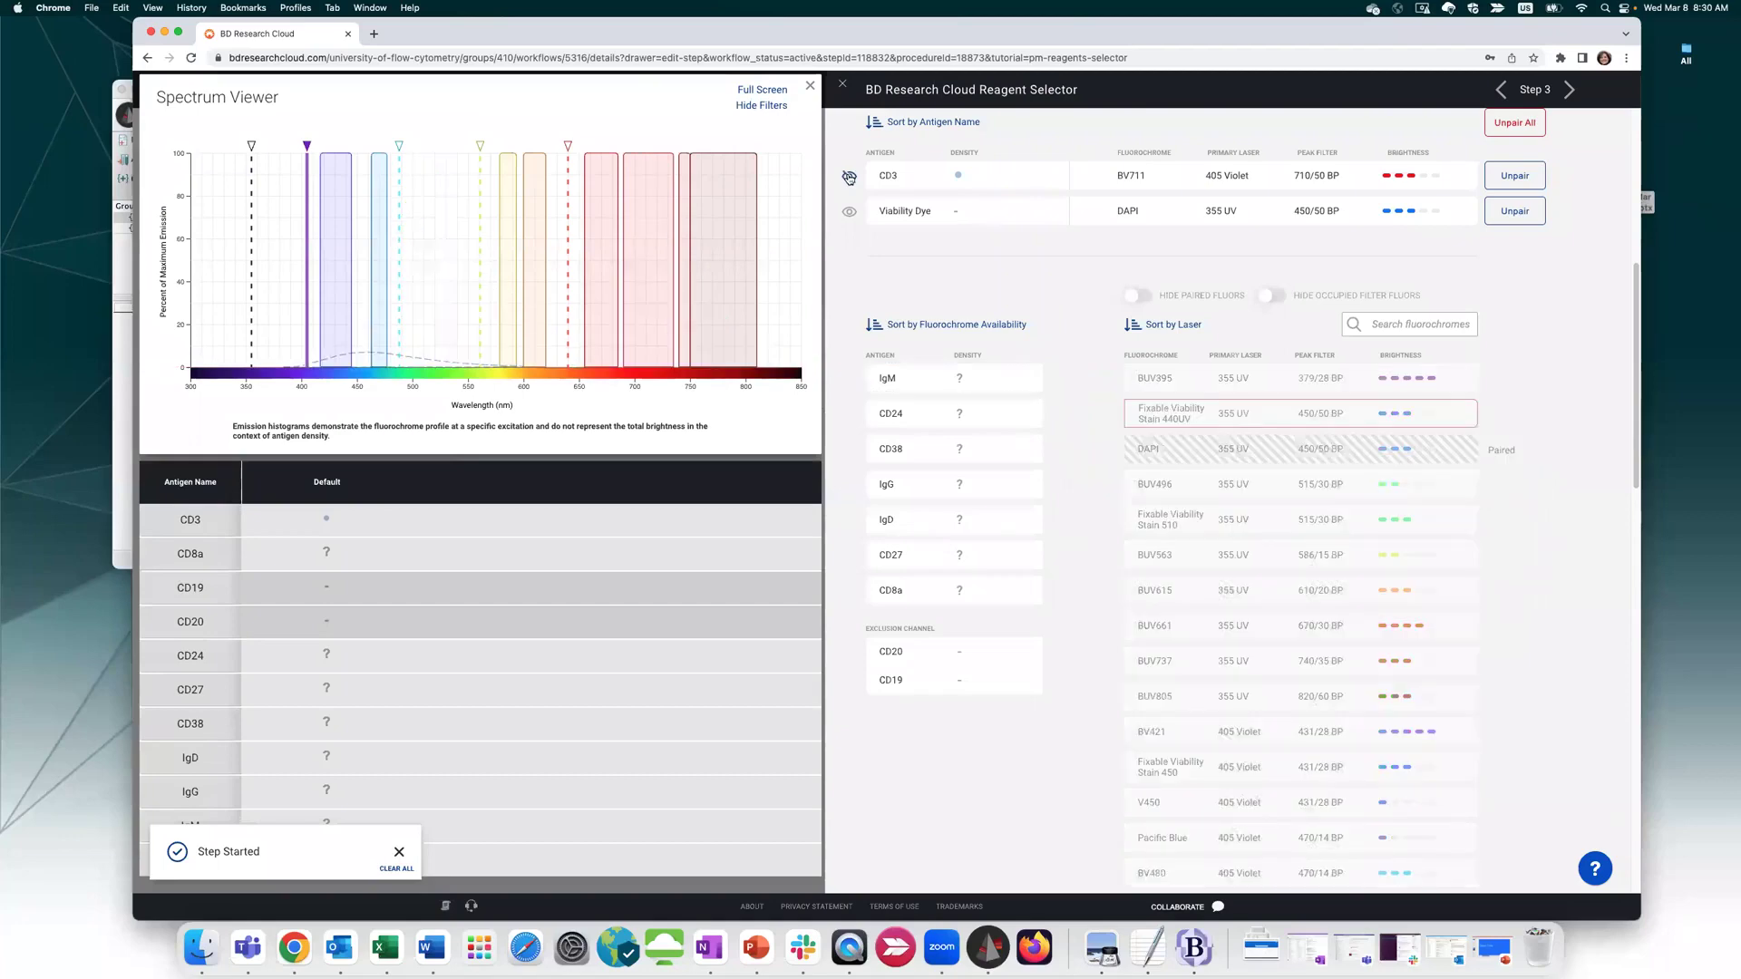
pyautogui.click(848, 177)
pyautogui.click(849, 177)
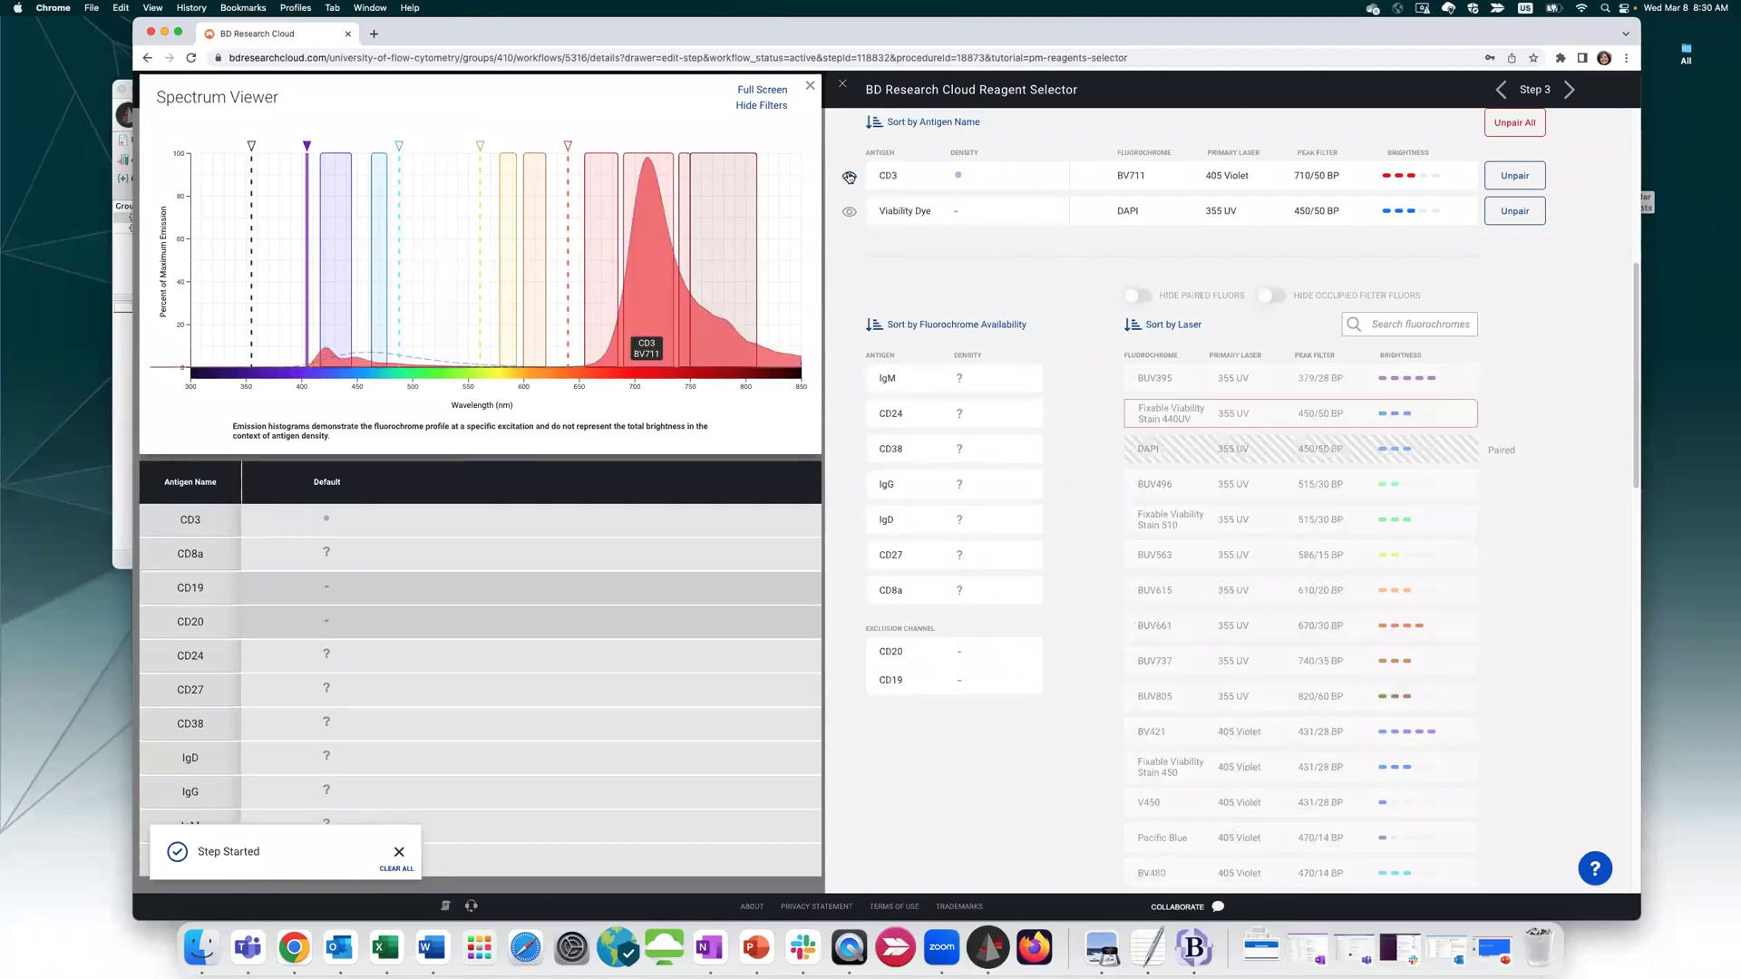
pyautogui.click(848, 214)
pyautogui.click(850, 212)
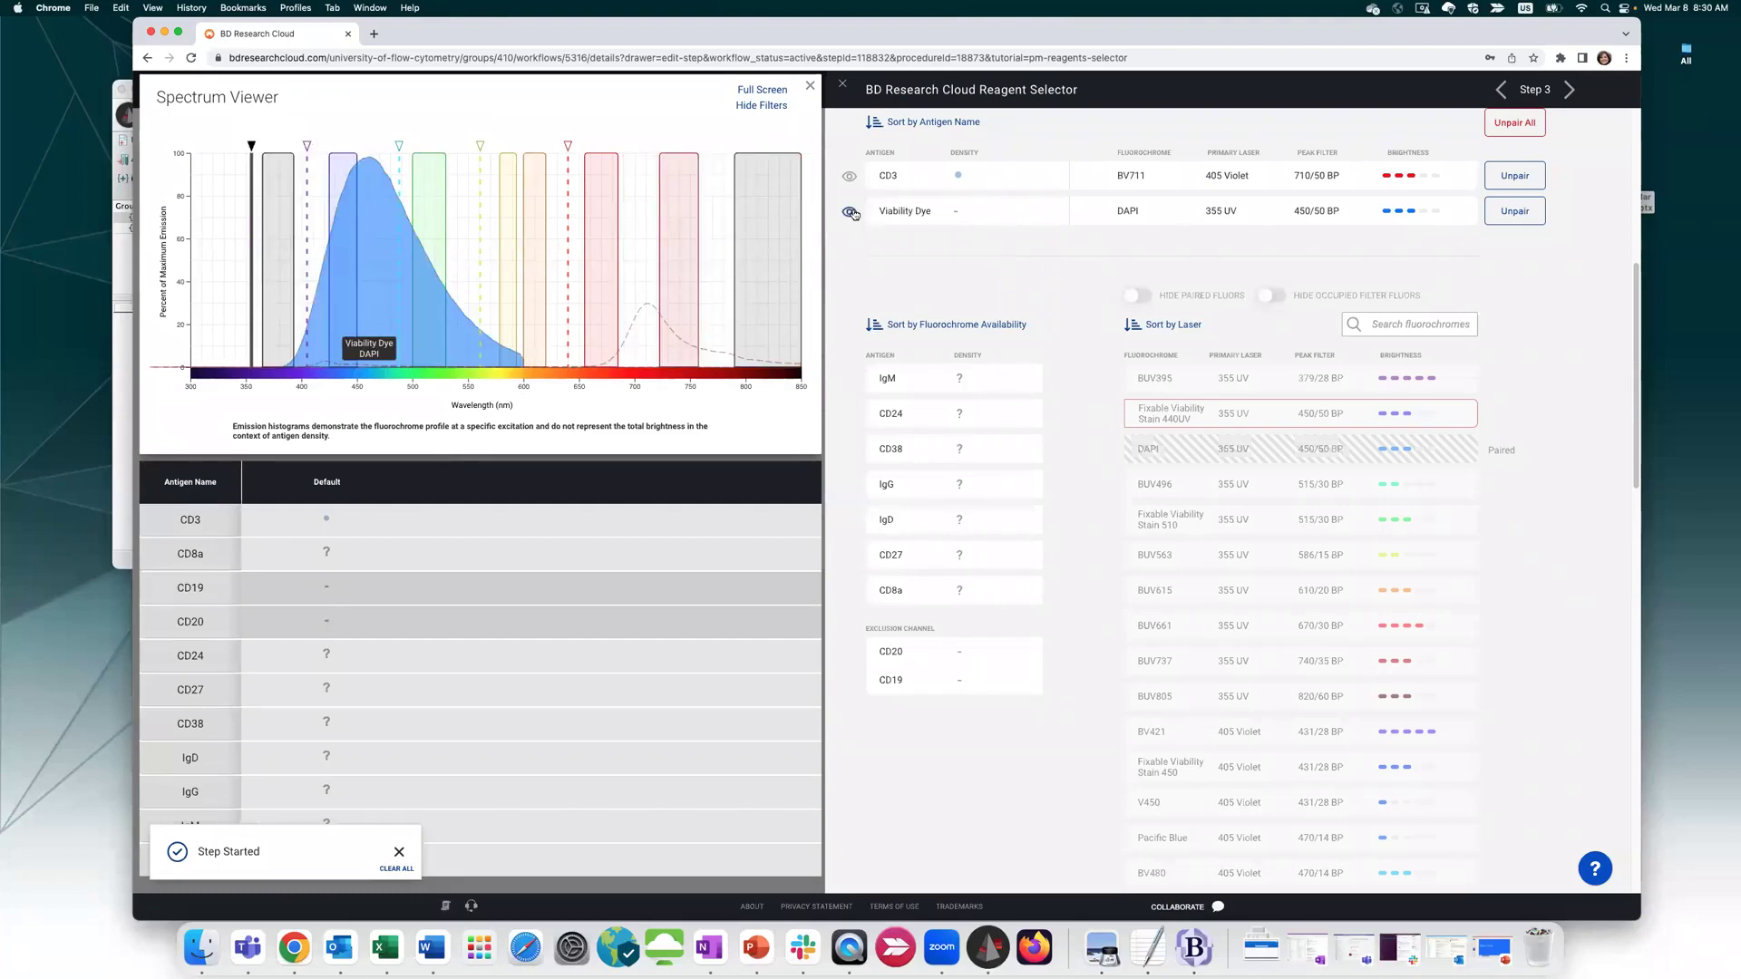
pyautogui.click(852, 213)
pyautogui.click(852, 213)
# Pair IgM with BV650 after comparing BUV395 through BV605
pyautogui.click(974, 388)
pyautogui.click(1147, 387)
pyautogui.click(1148, 410)
pyautogui.click(1148, 446)
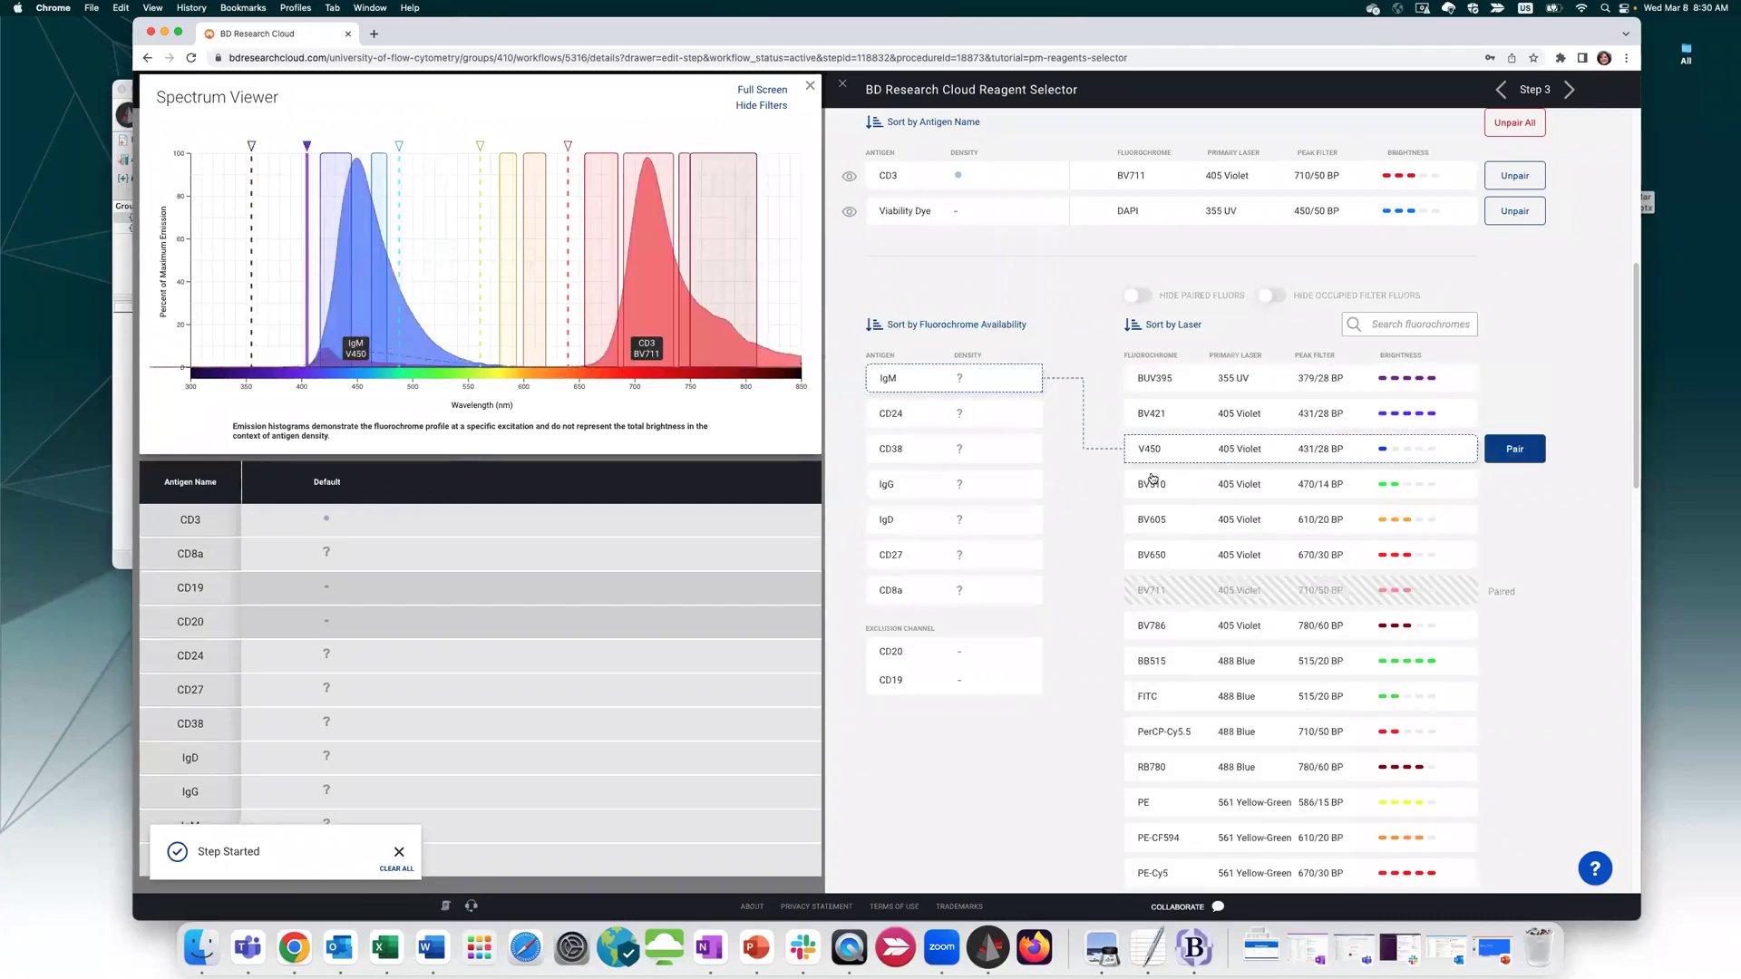
pyautogui.click(1153, 481)
pyautogui.click(1159, 519)
pyautogui.click(1156, 557)
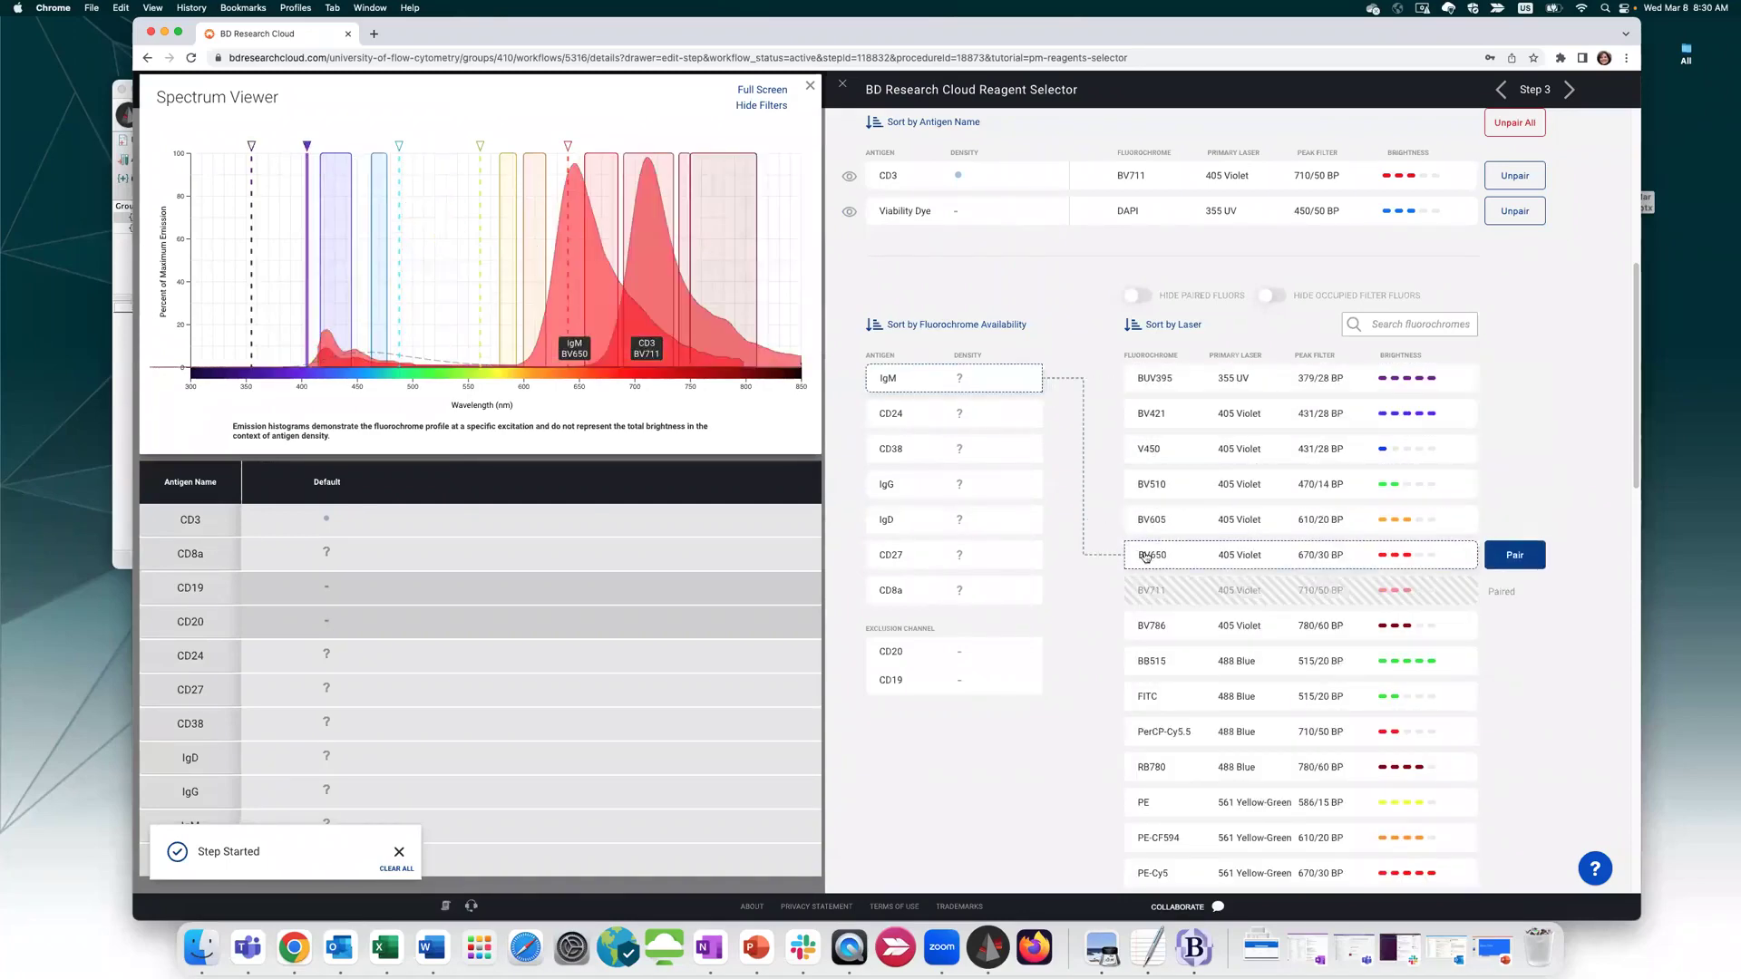
pyautogui.click(1526, 556)
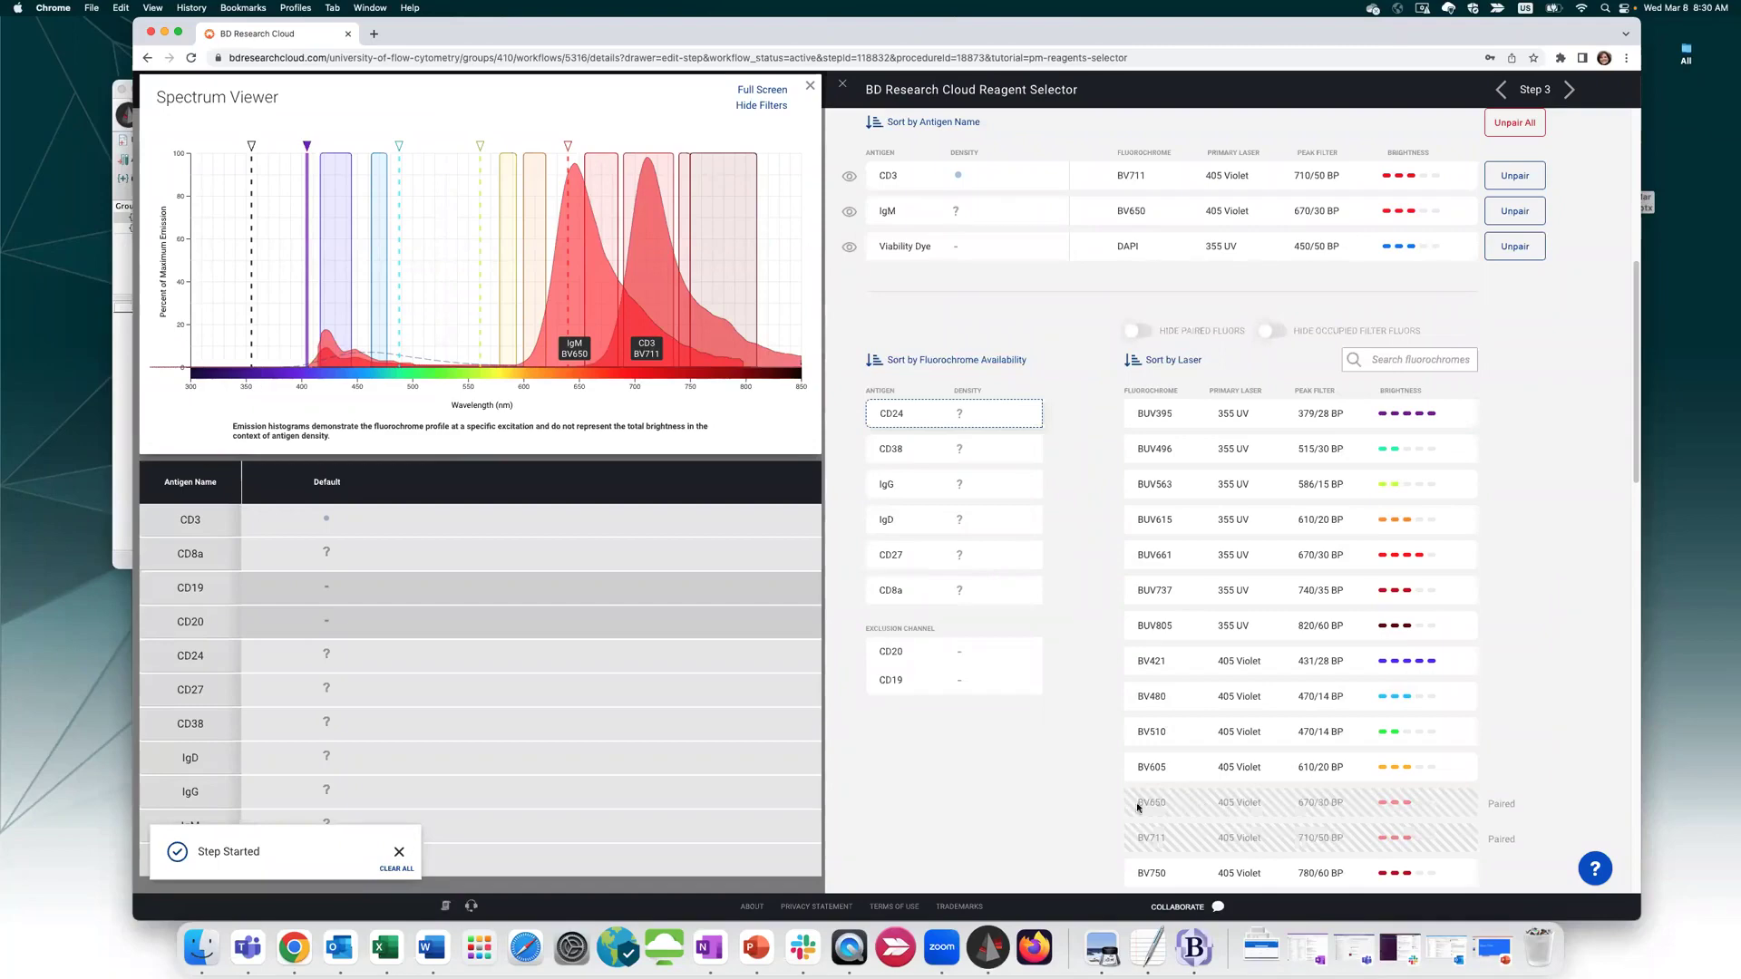
pyautogui.scroll(-15, 1365, 725)
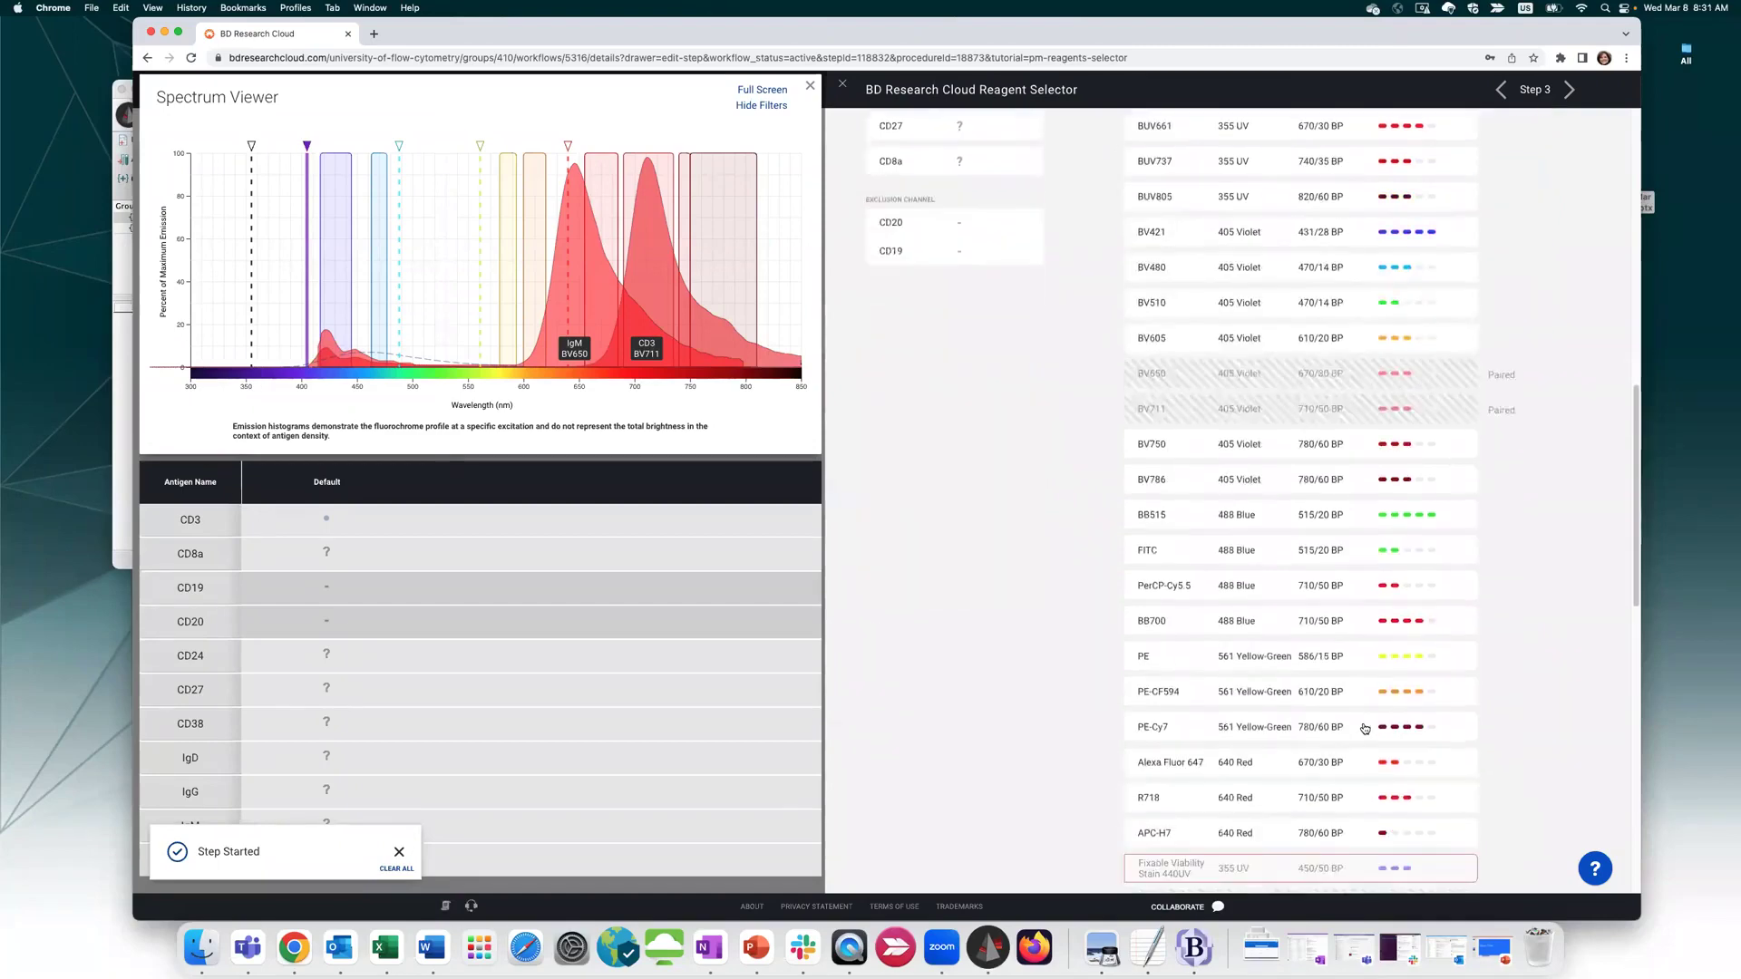
pyautogui.scroll(1, 1363, 723)
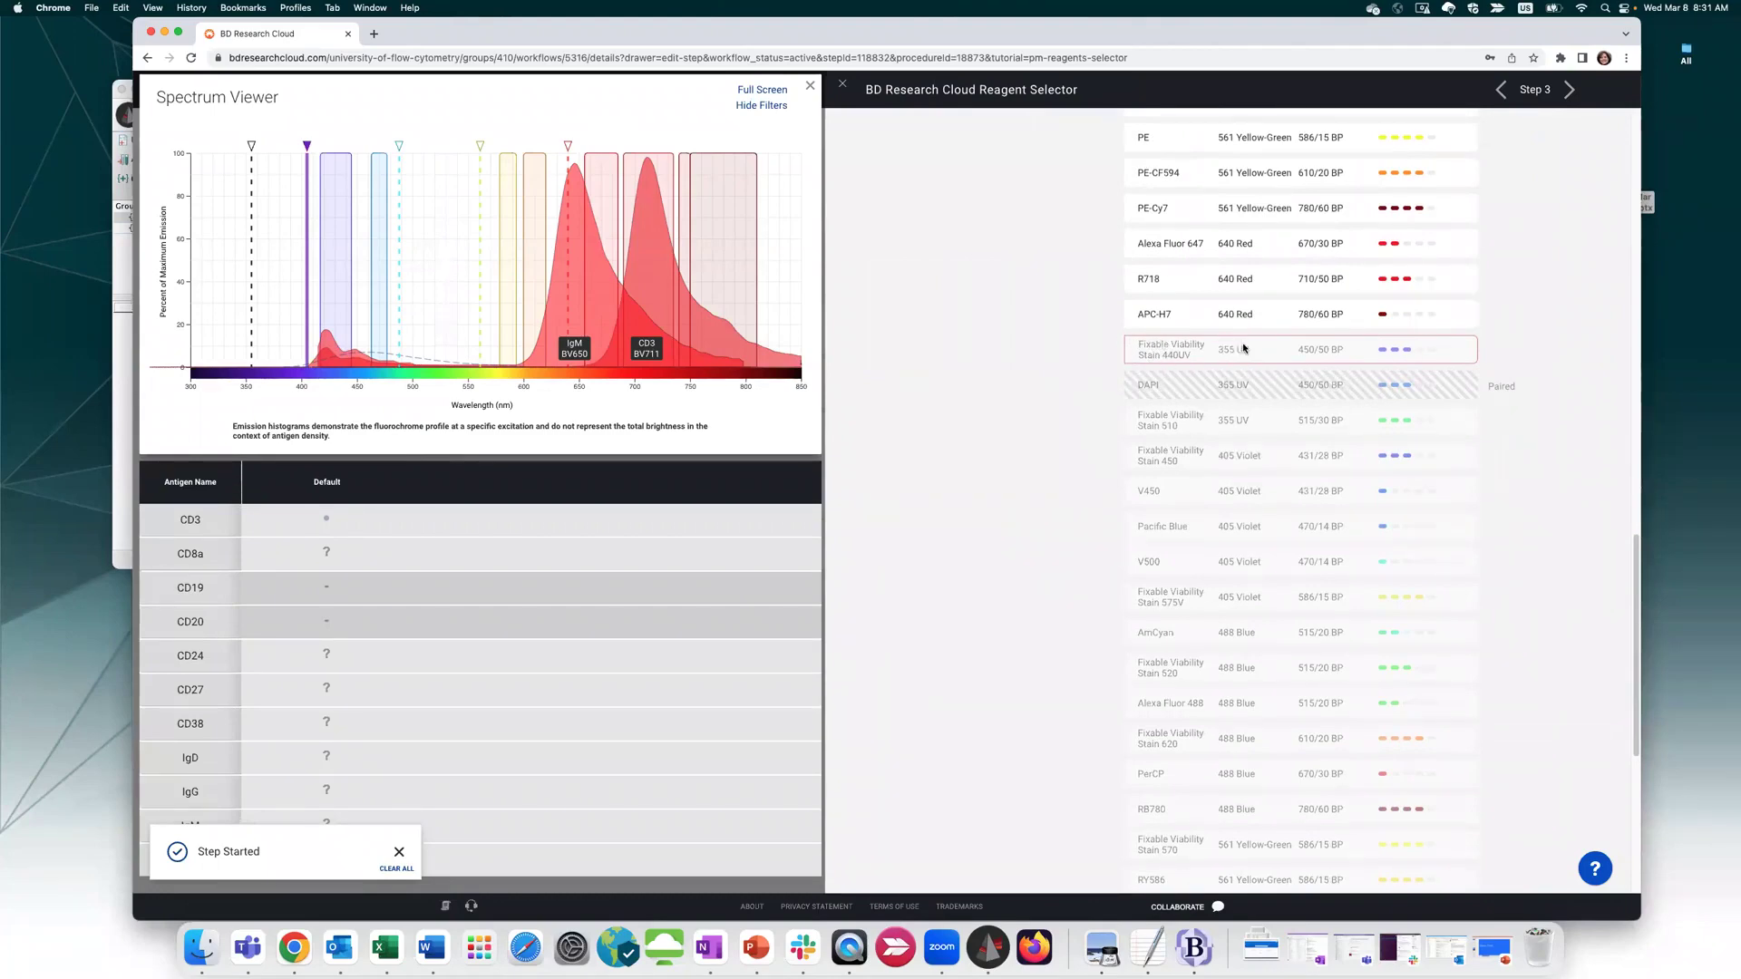
pyautogui.scroll(10, 1237, 346)
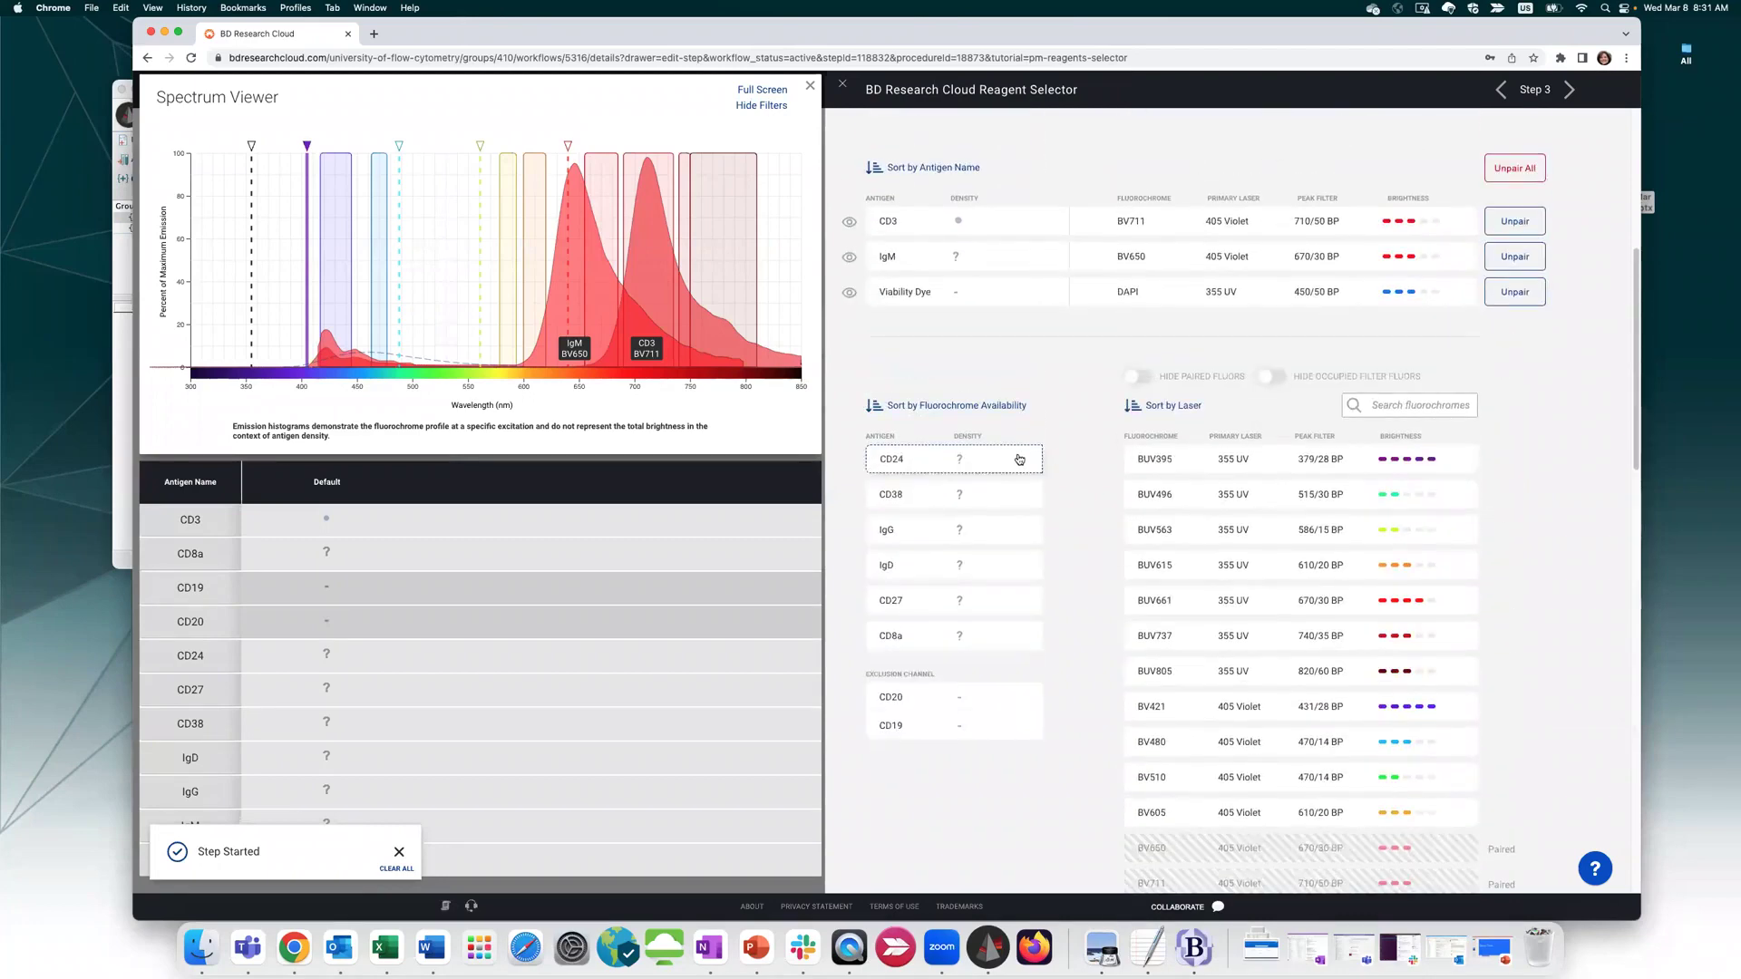
# Pair CD24–BUV496, CD38–BV421, IgG–BUV661 and IgD–BUV615
pyautogui.moveTo(1217, 495)
pyautogui.click(1512, 495)
pyautogui.moveTo(1208, 632)
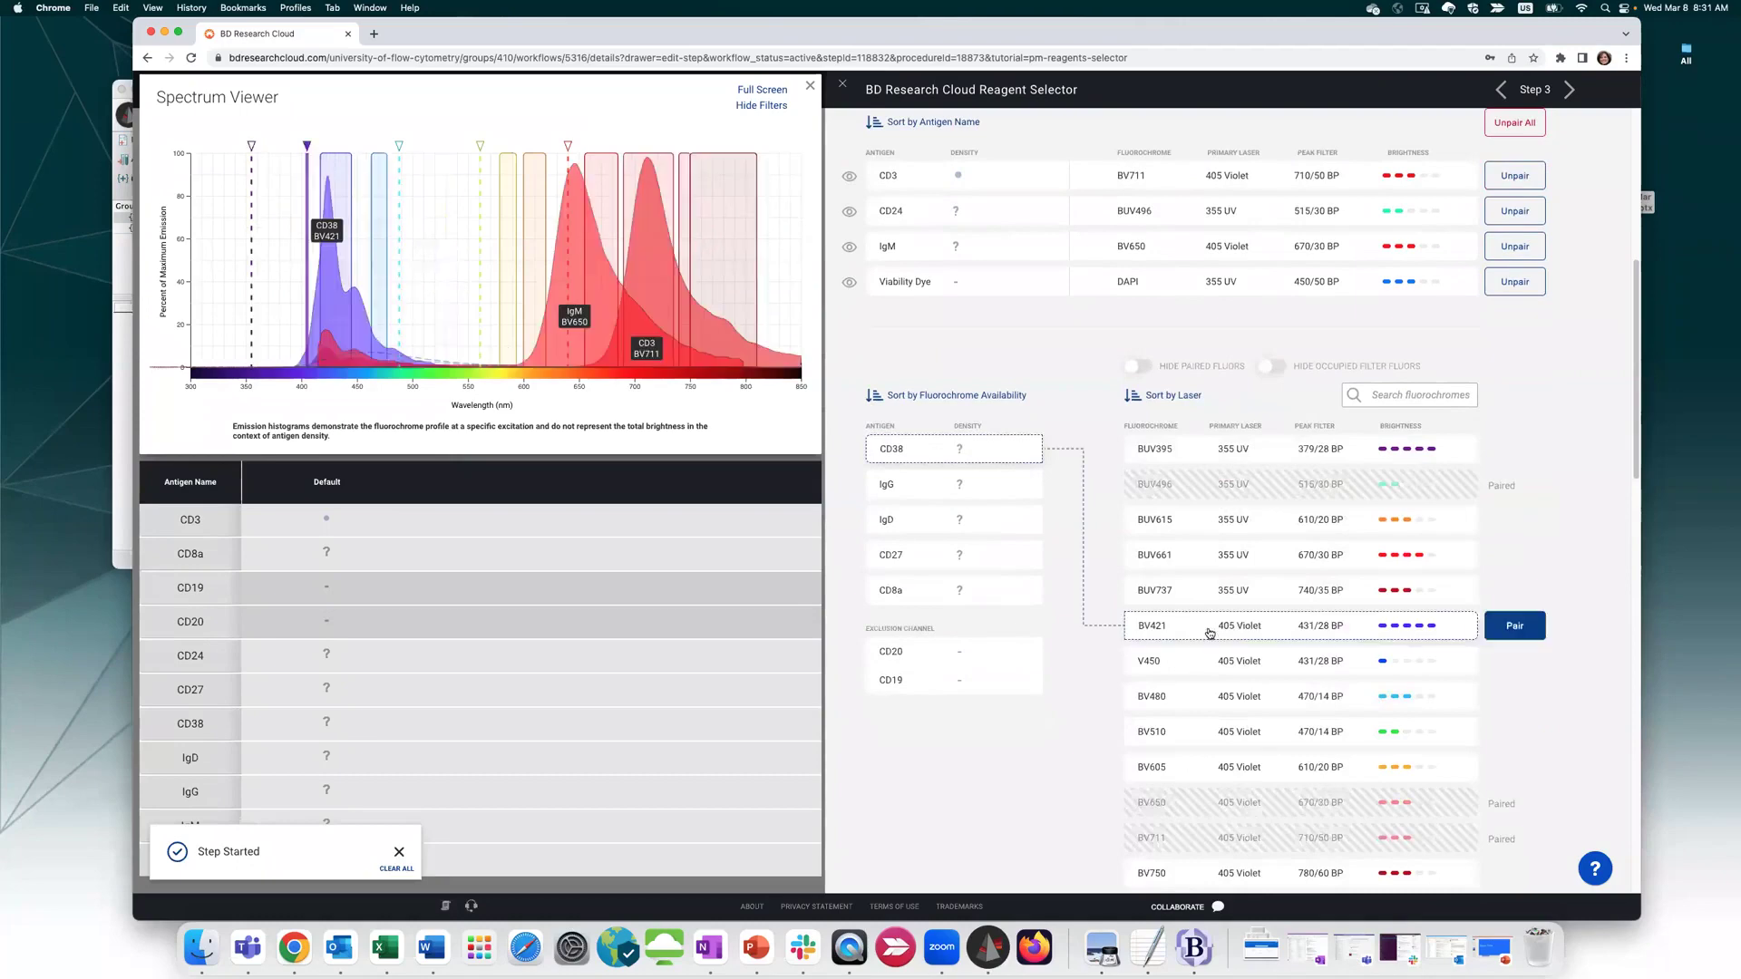
pyautogui.click(1511, 629)
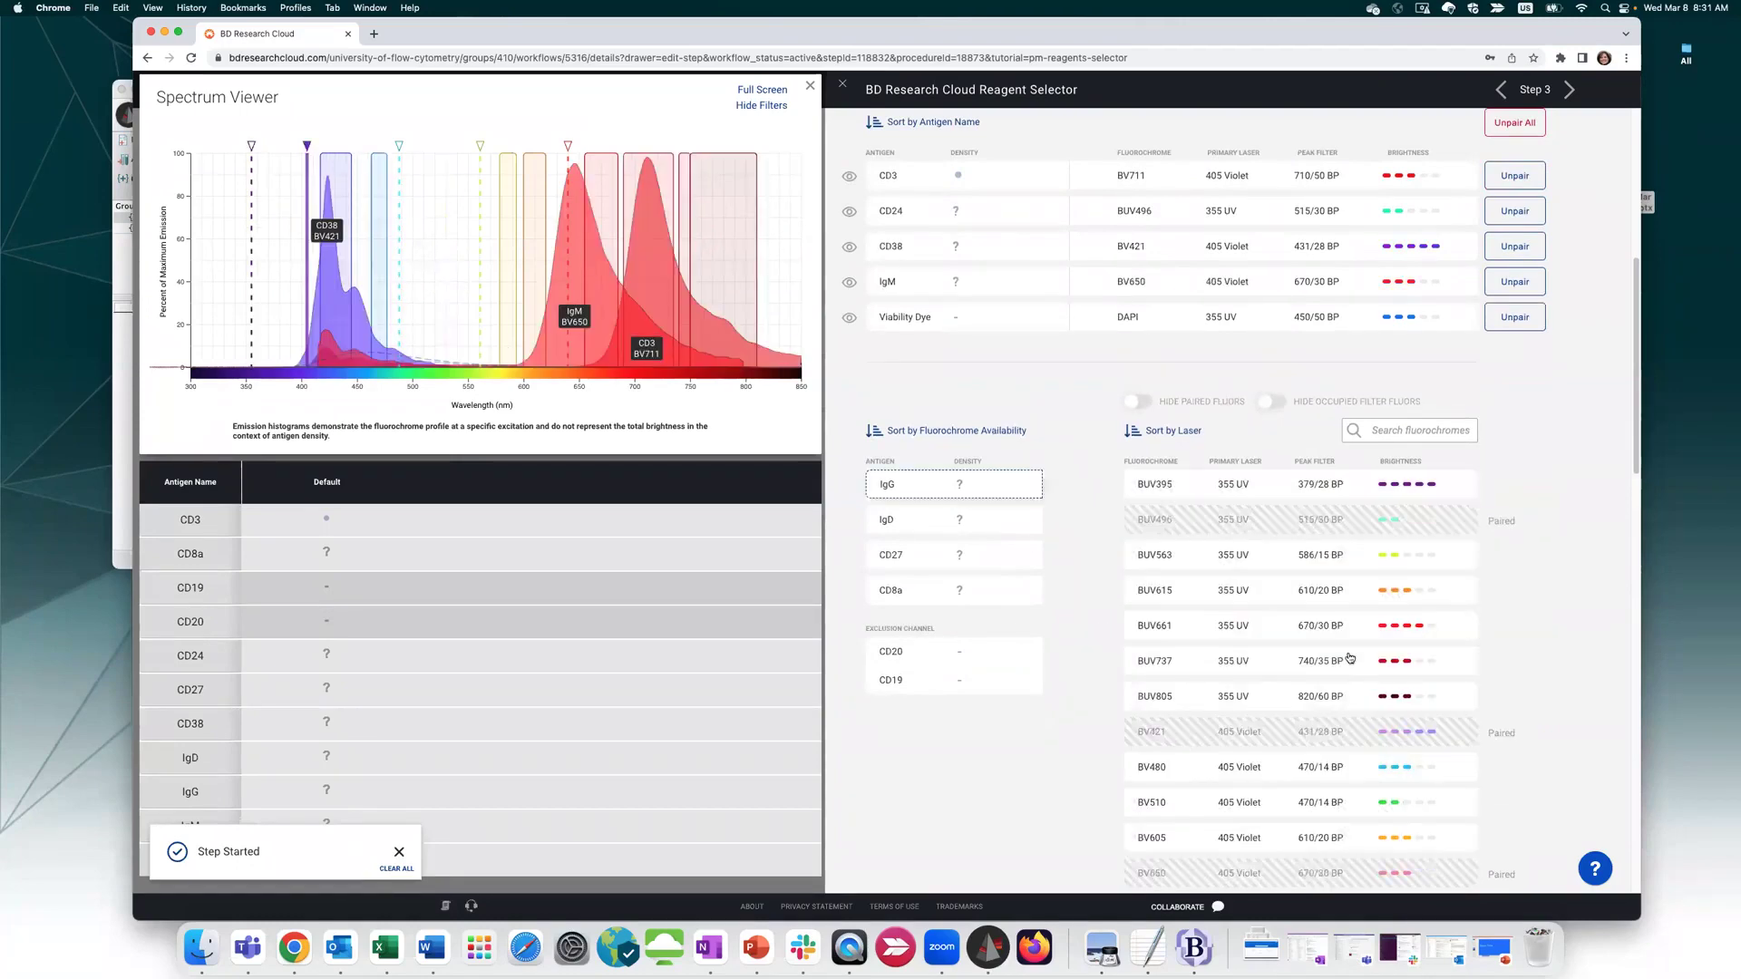
pyautogui.click(1515, 626)
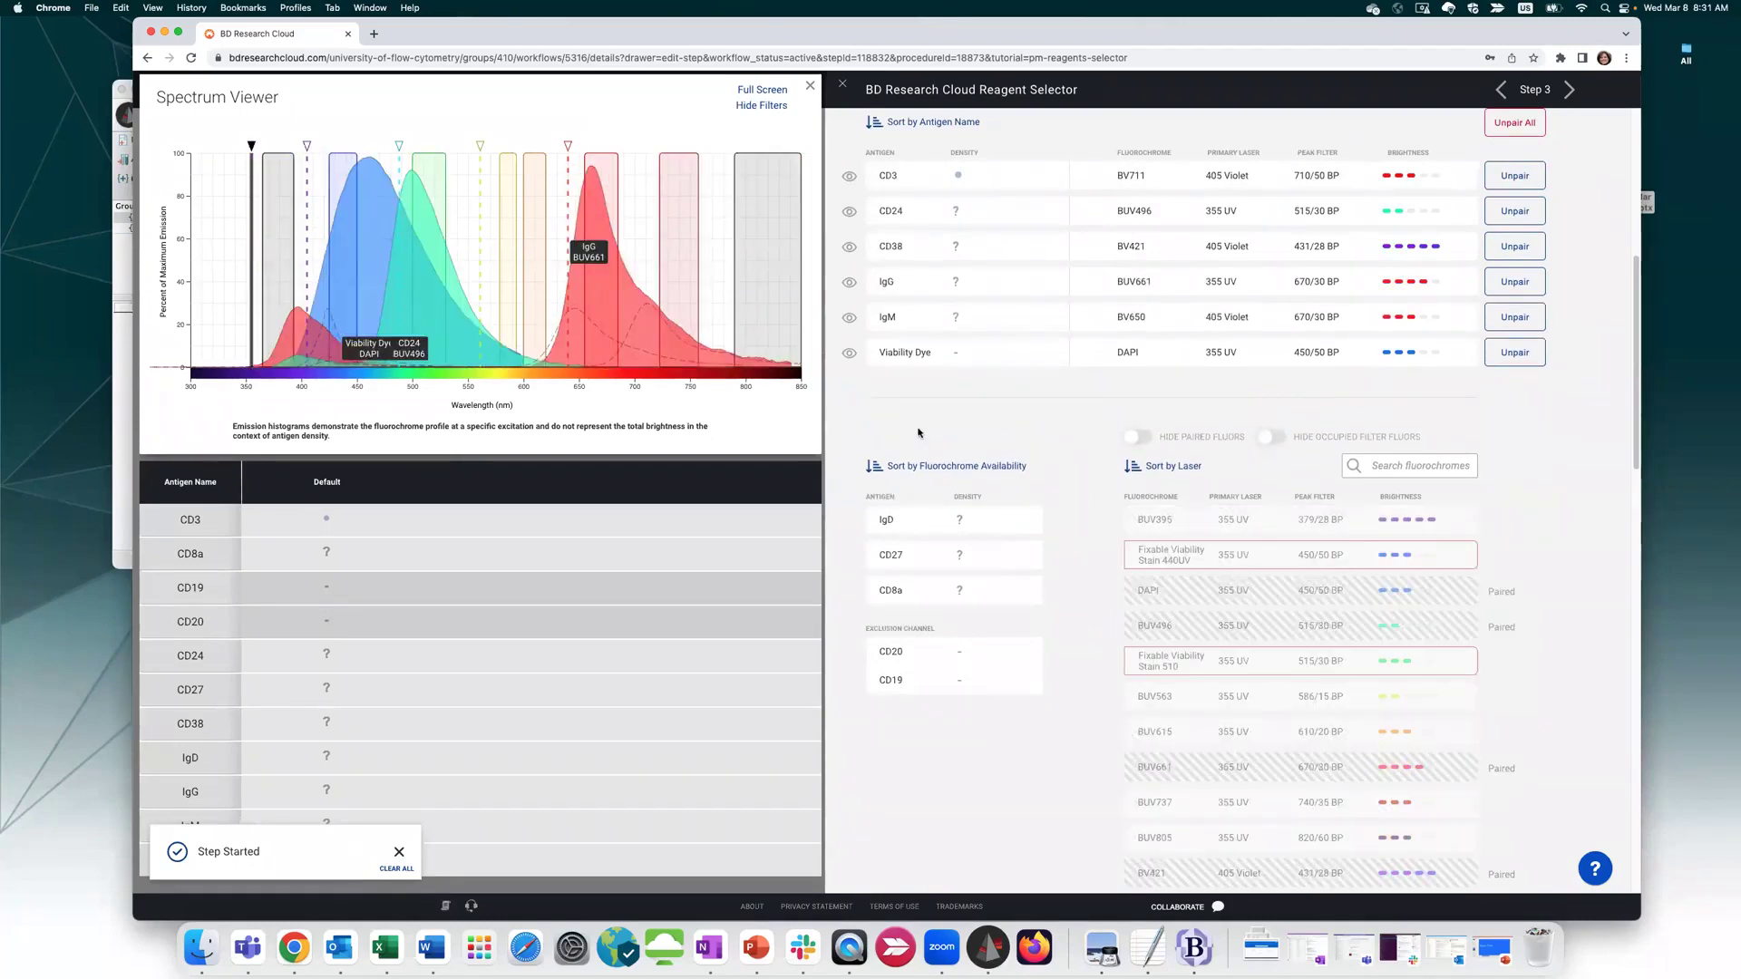
pyautogui.moveTo(1190, 622)
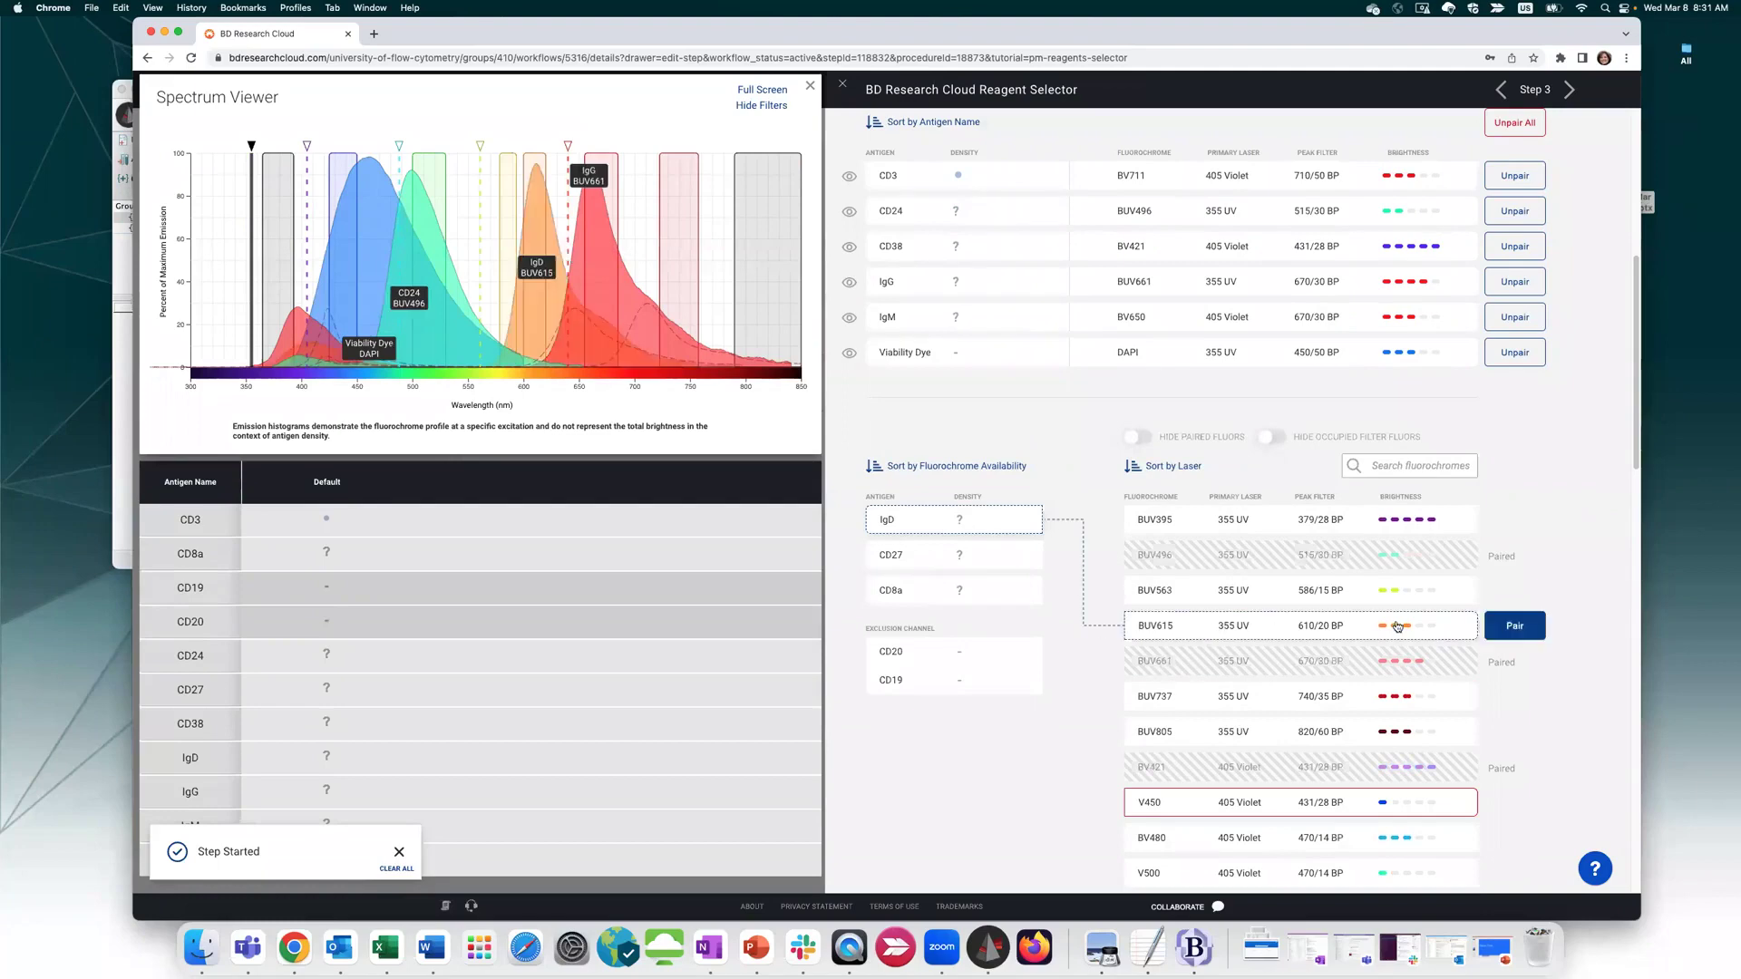
pyautogui.click(1519, 624)
# Keep fluorochromes sorted by laser and pair CD27 with BUV395
pyautogui.click(1191, 504)
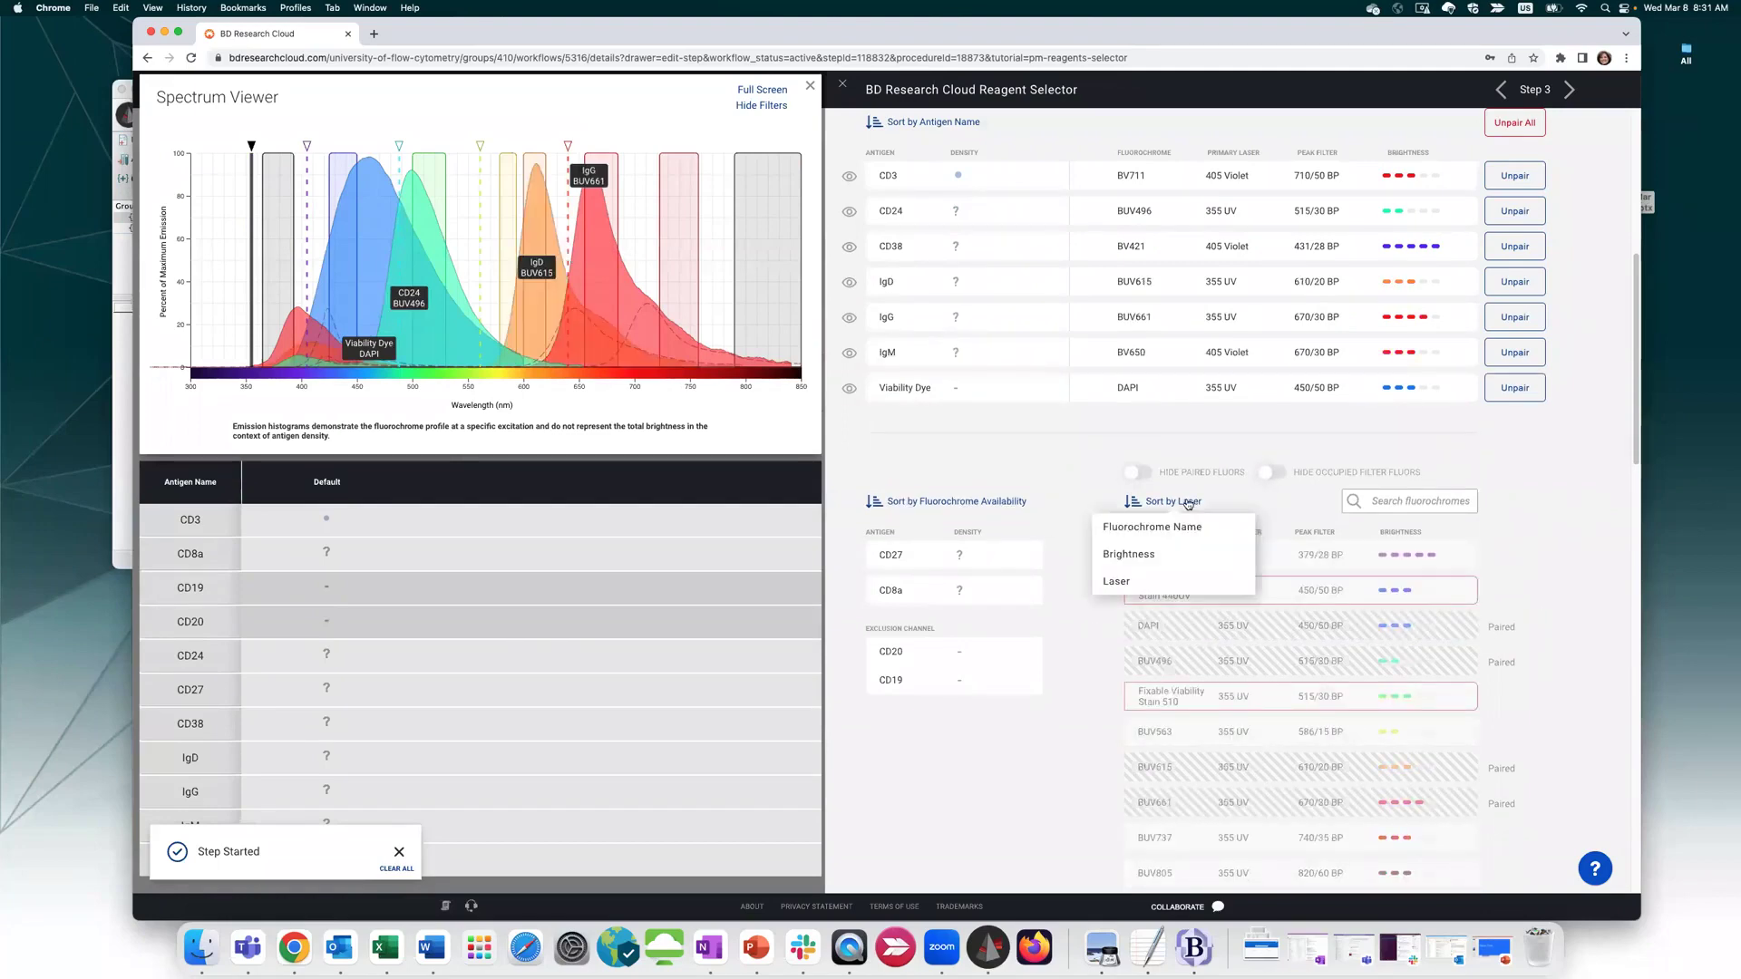
pyautogui.click(1156, 582)
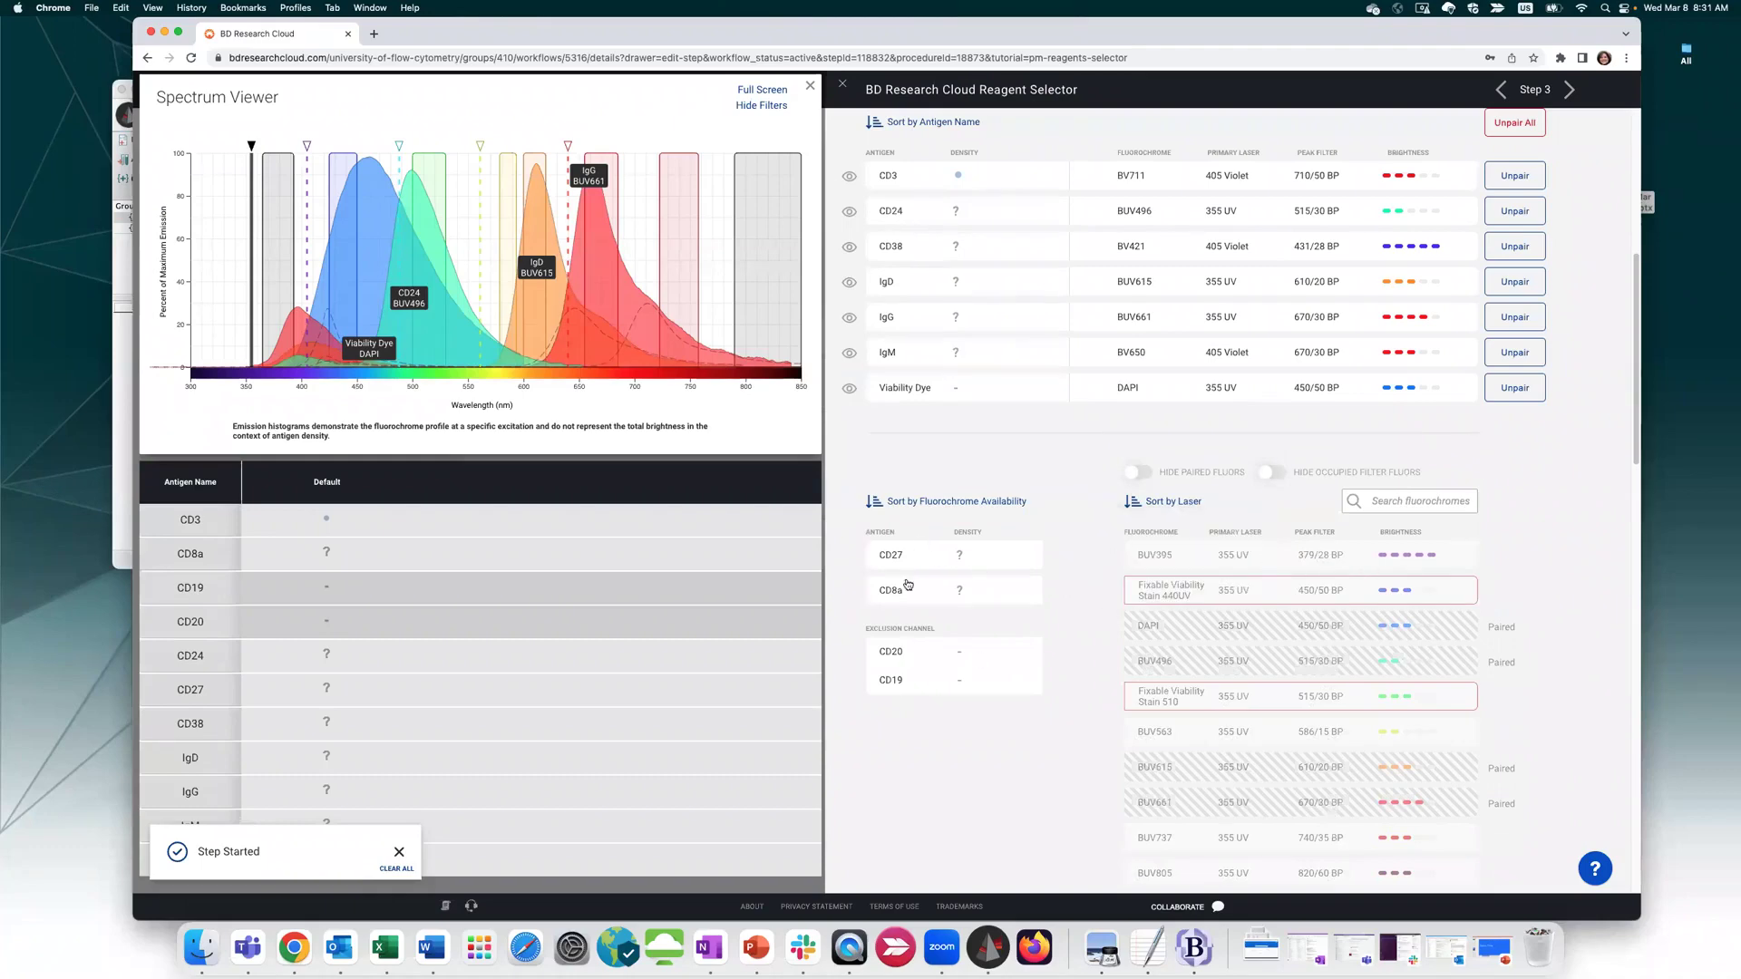
pyautogui.click(935, 557)
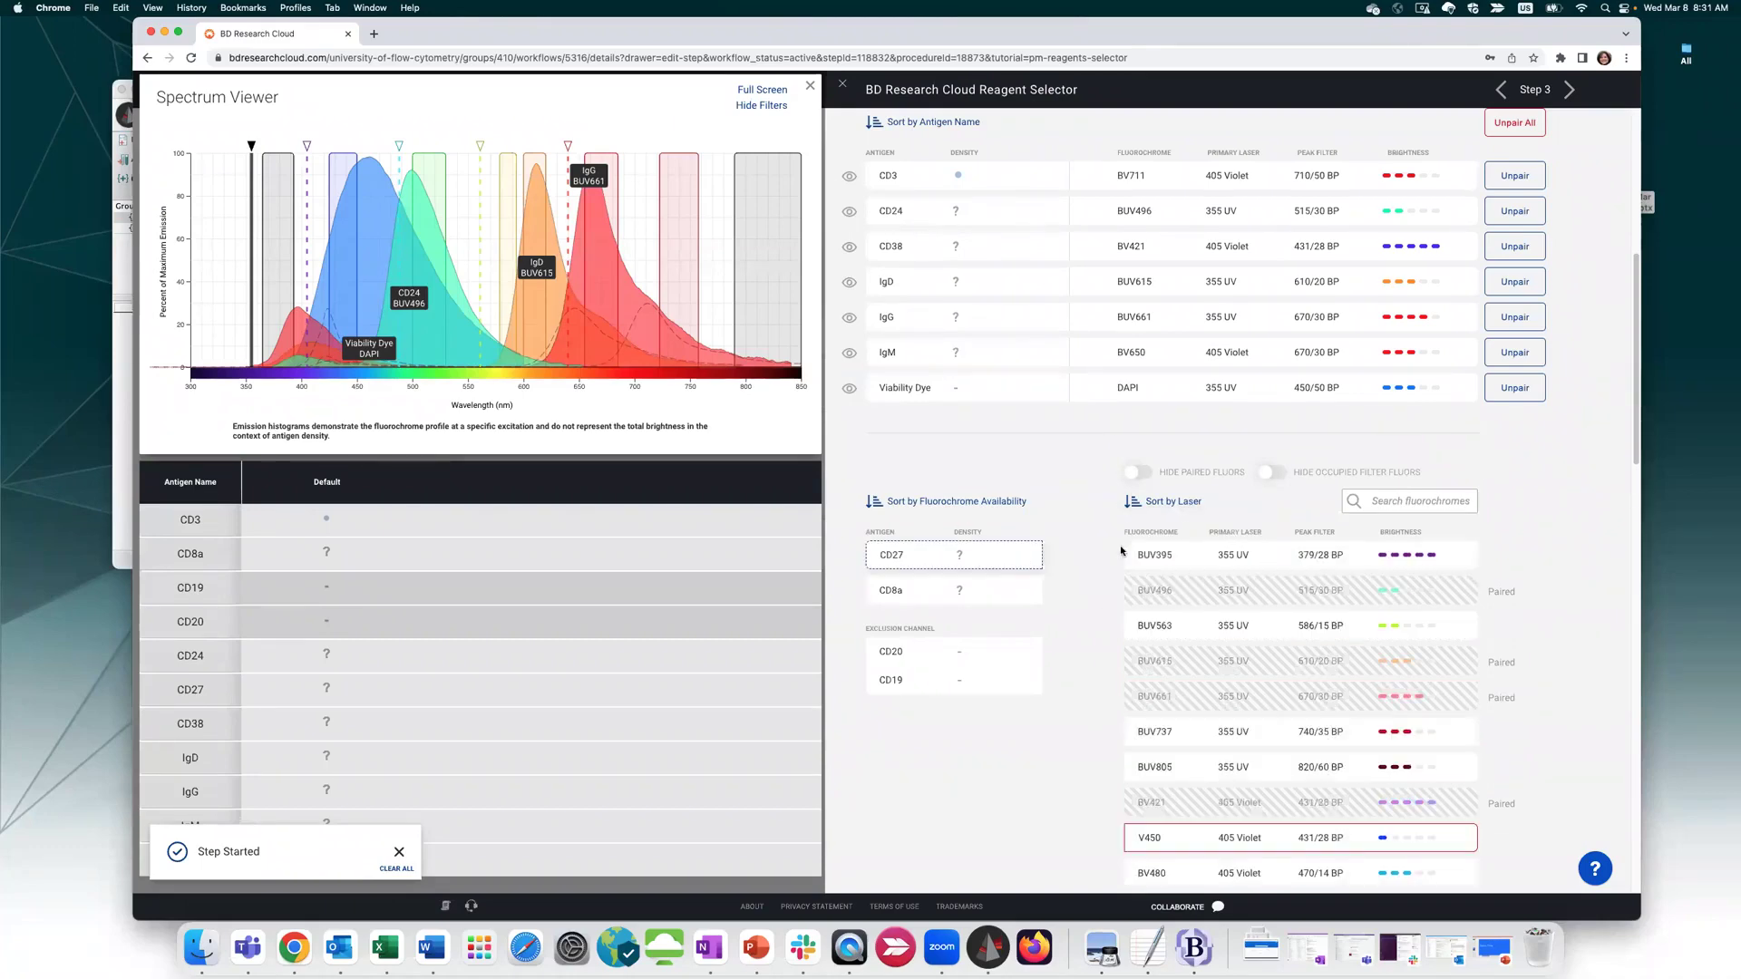
pyautogui.click(1311, 556)
pyautogui.click(1540, 555)
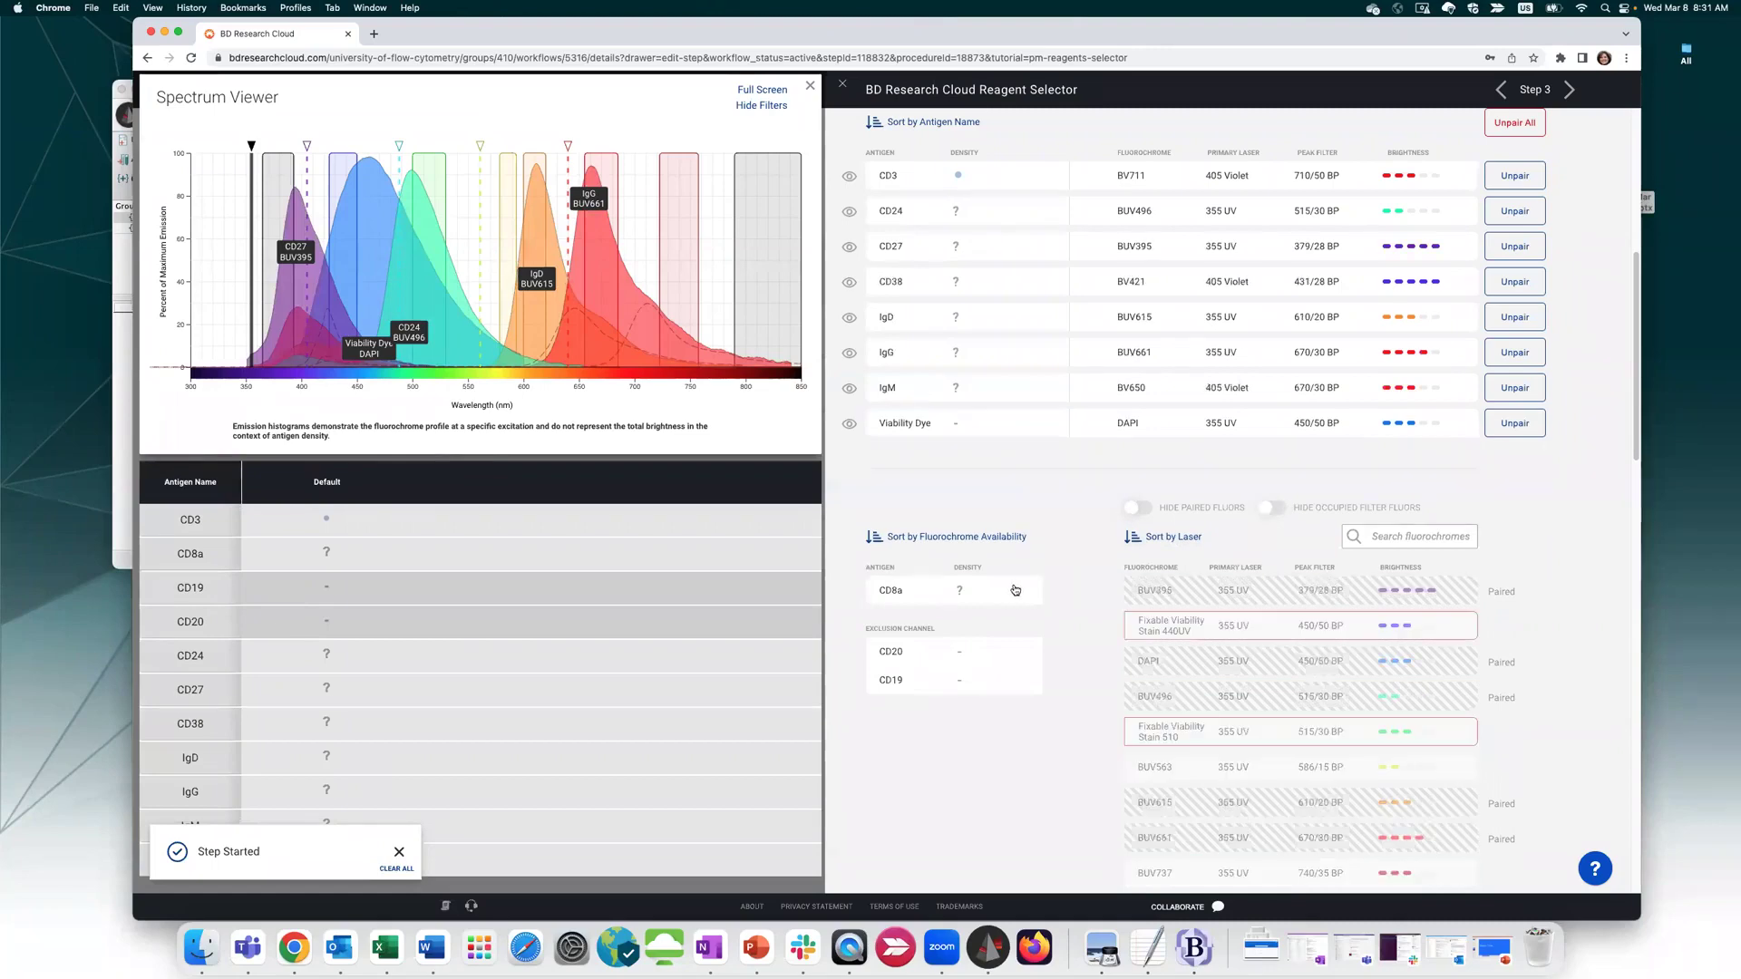
pyautogui.scroll(-3, 1155, 466)
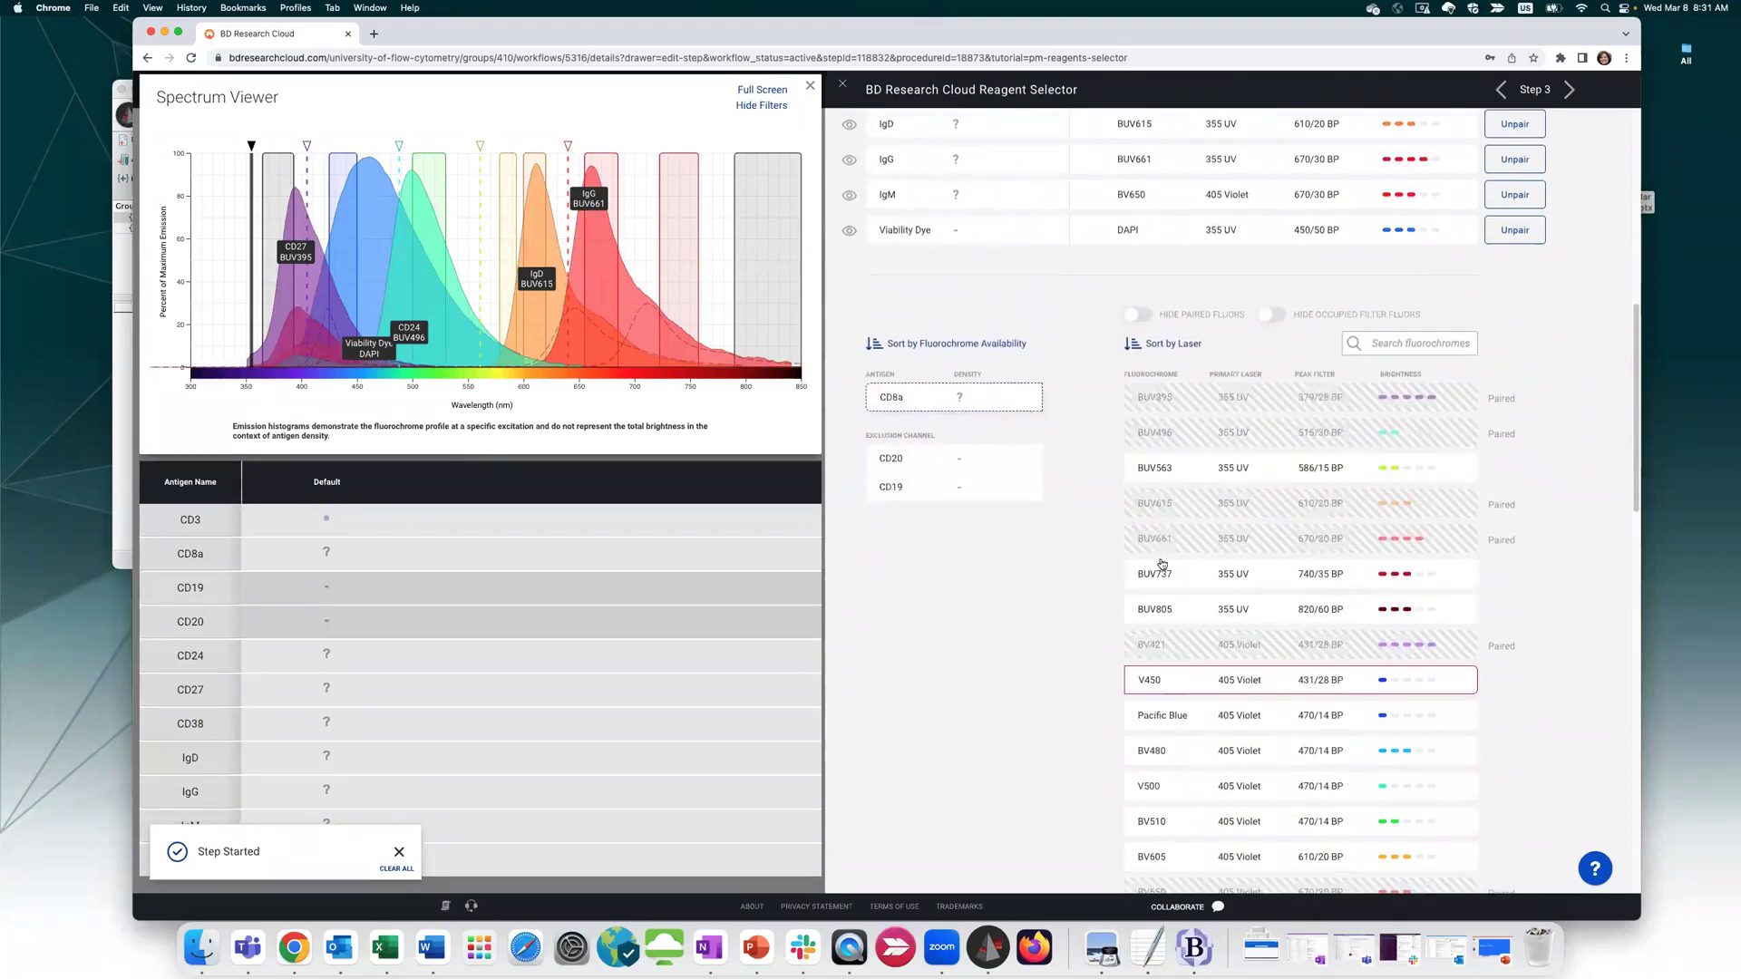
pyautogui.moveTo(1178, 675)
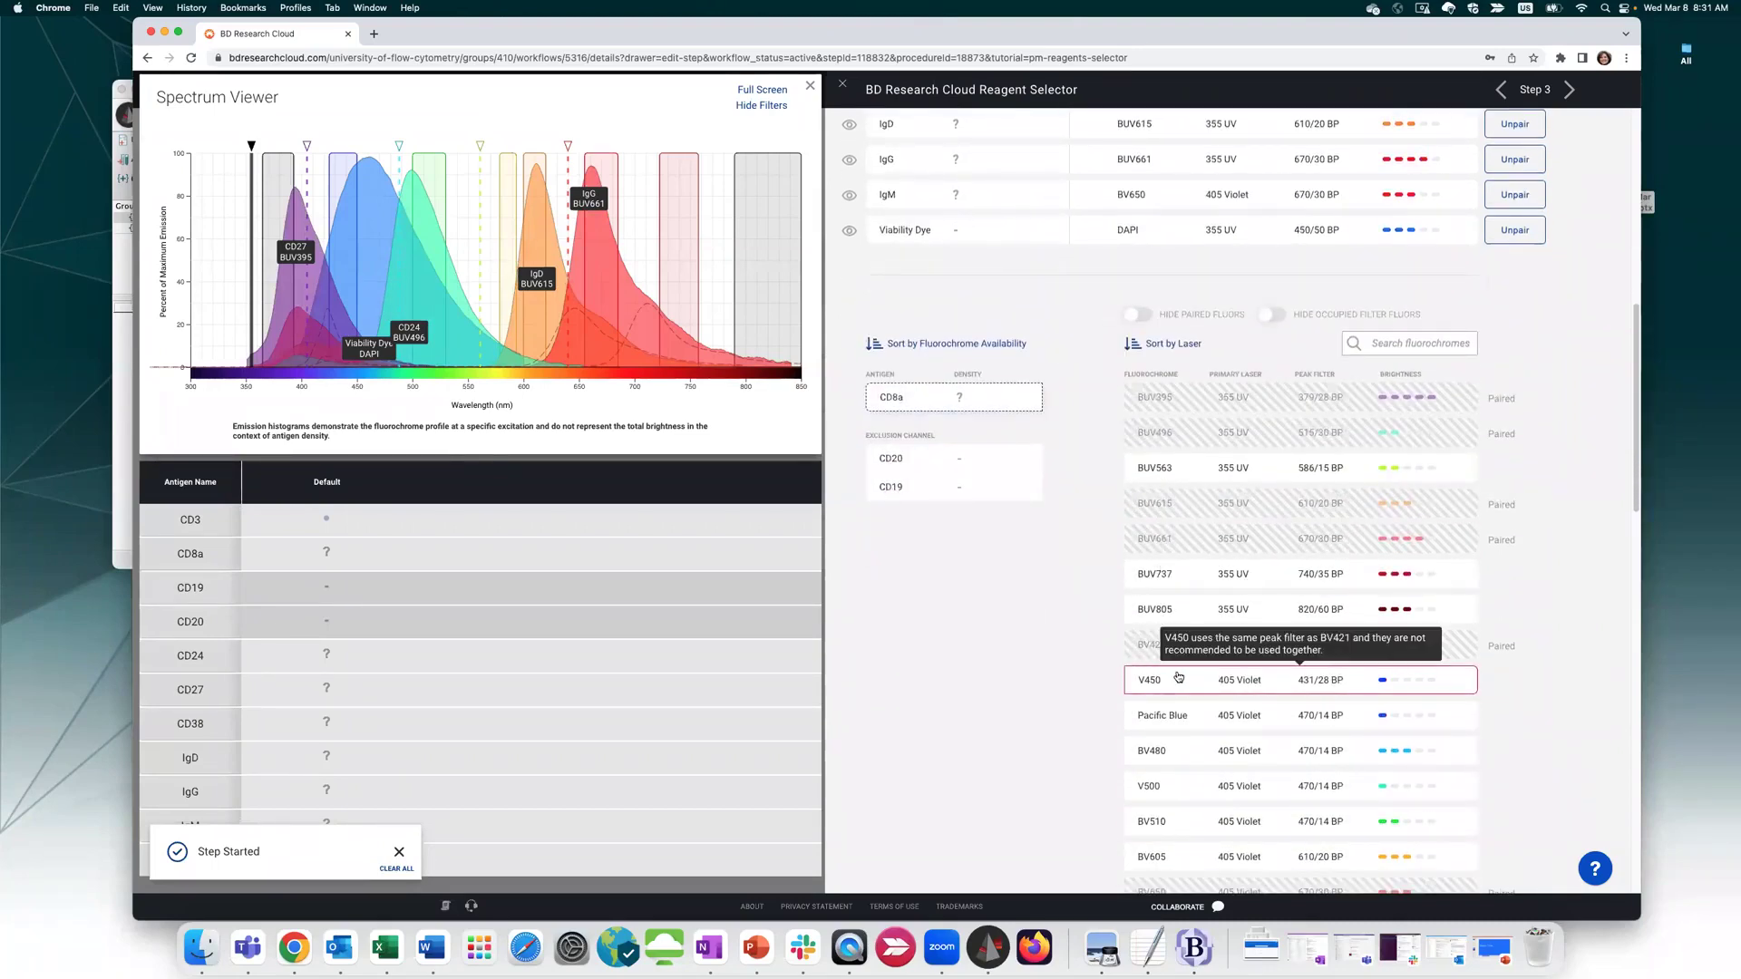
# Hide paired and occupied-filter fluors, then pair CD8a–BUV563 and the CD19/CD20 exclusion channel–BV605
pyautogui.click(1145, 318)
pyautogui.click(1273, 315)
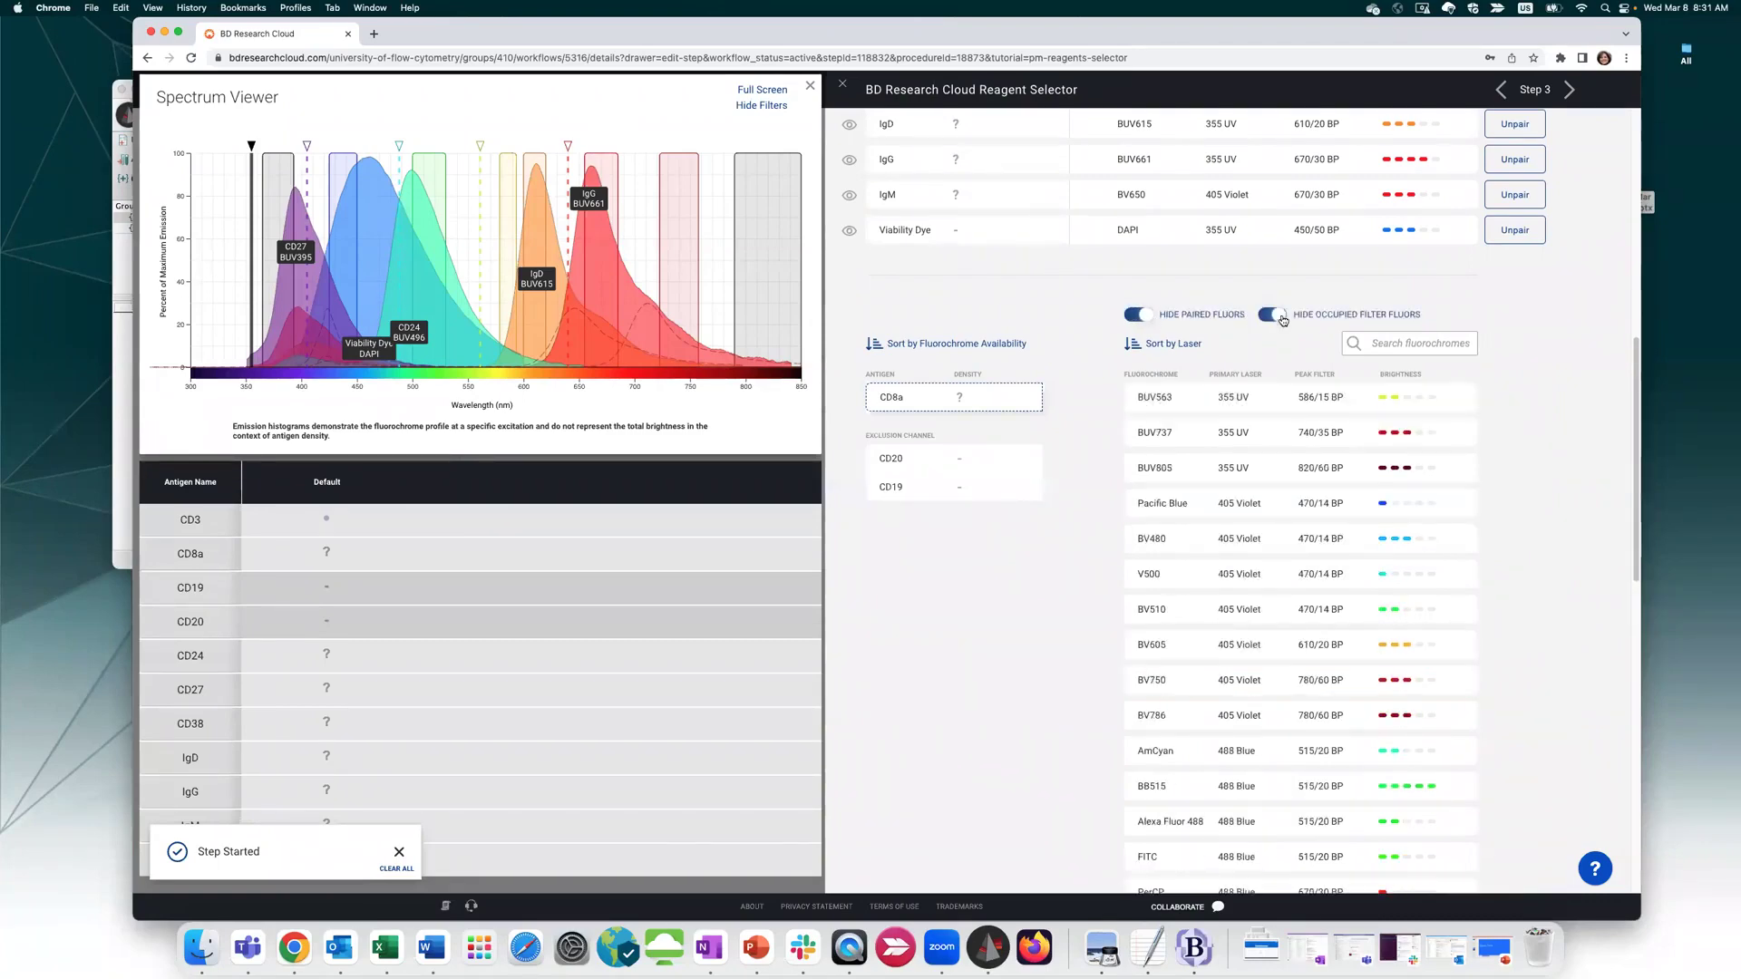
pyautogui.click(1179, 406)
pyautogui.scroll(2, 1088, 508)
pyautogui.click(1003, 682)
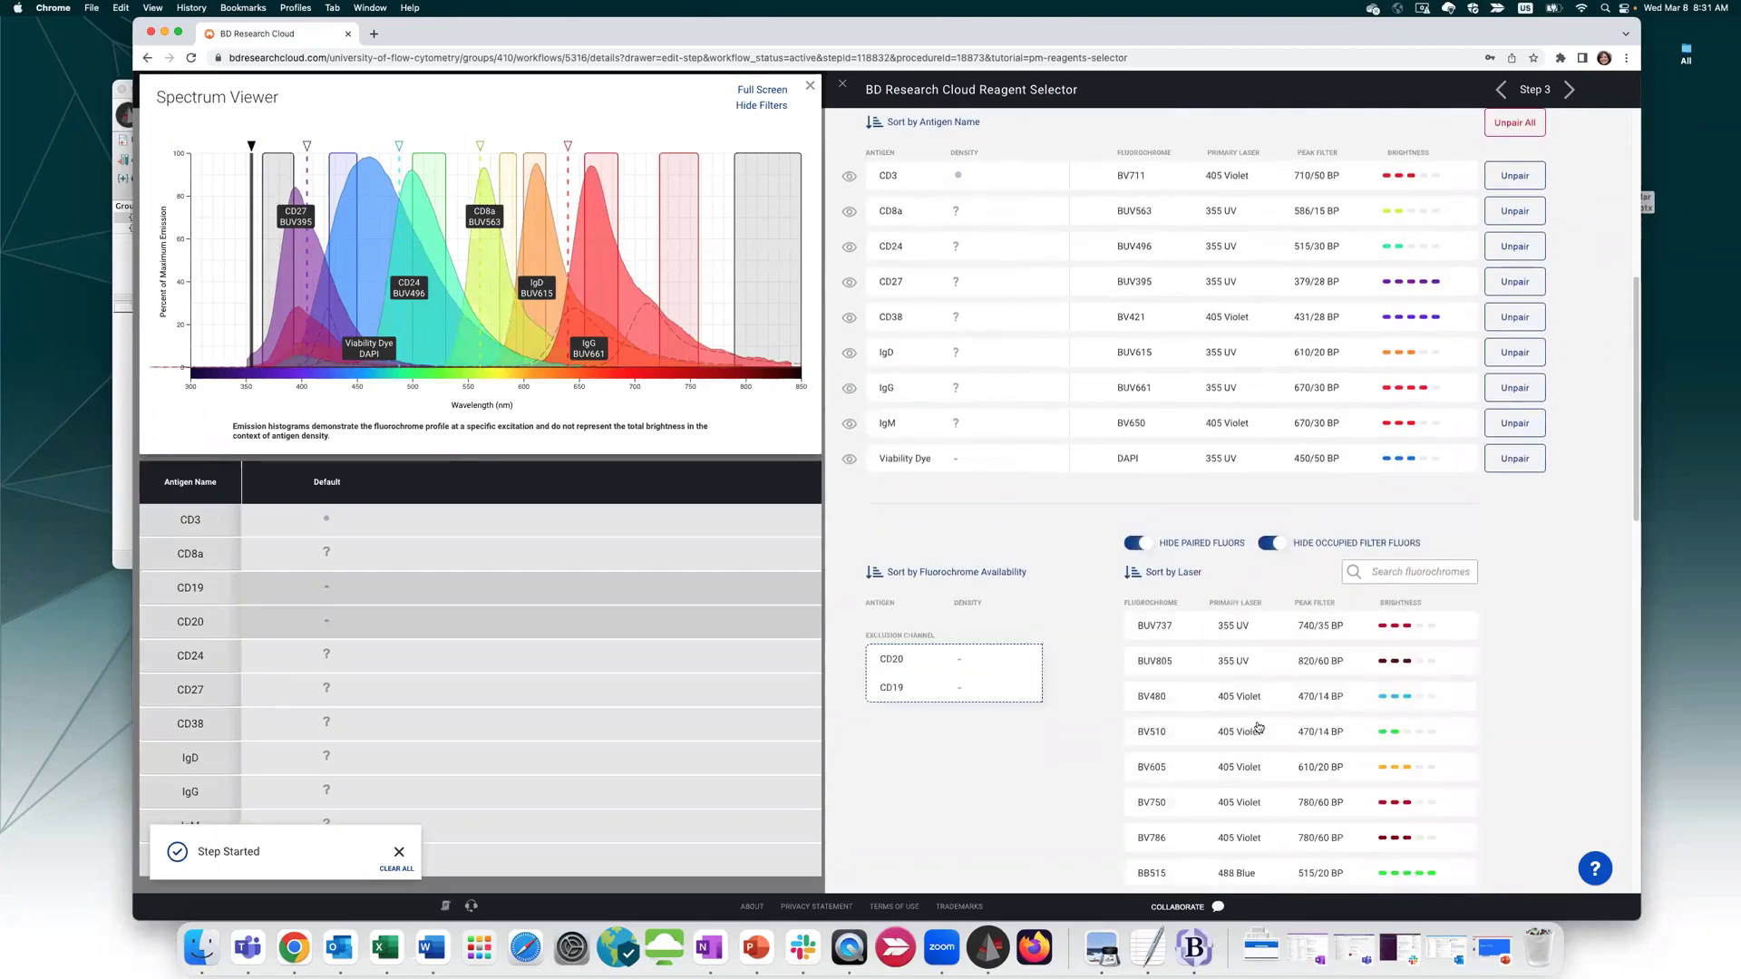
pyautogui.click(1251, 771)
pyautogui.click(1491, 773)
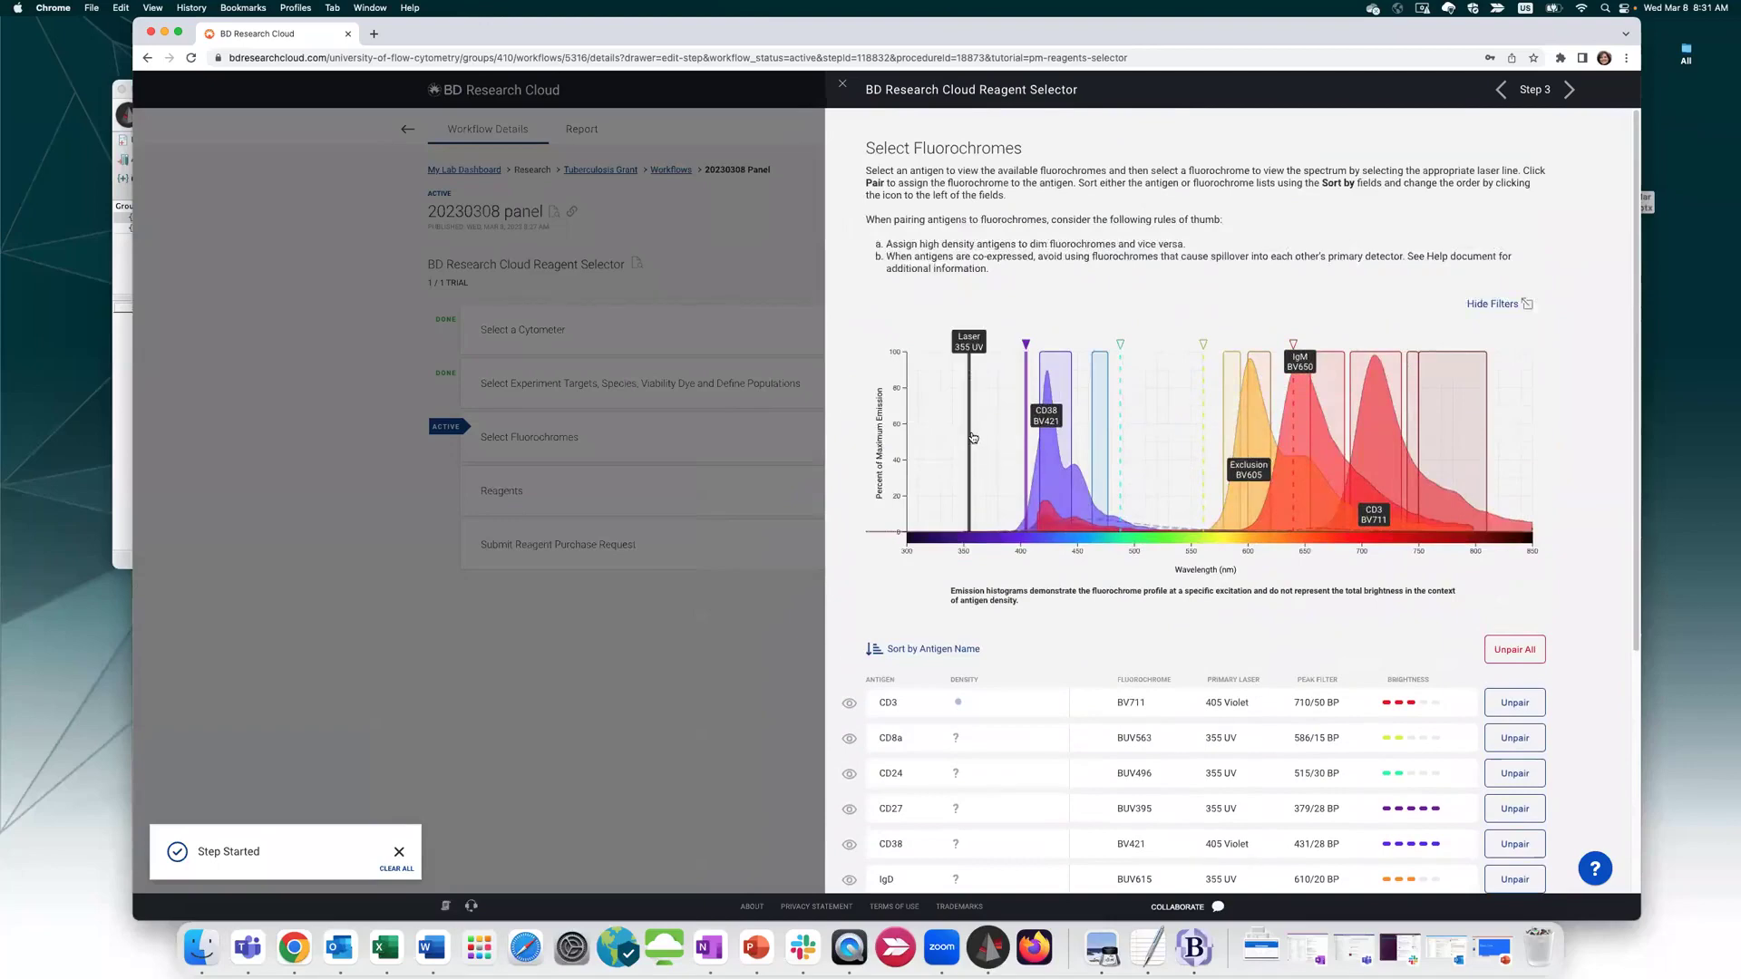
# Check the violet, yellow-green and 640 red laser spectra, then complete the fluorochrome step
pyautogui.click(1024, 389)
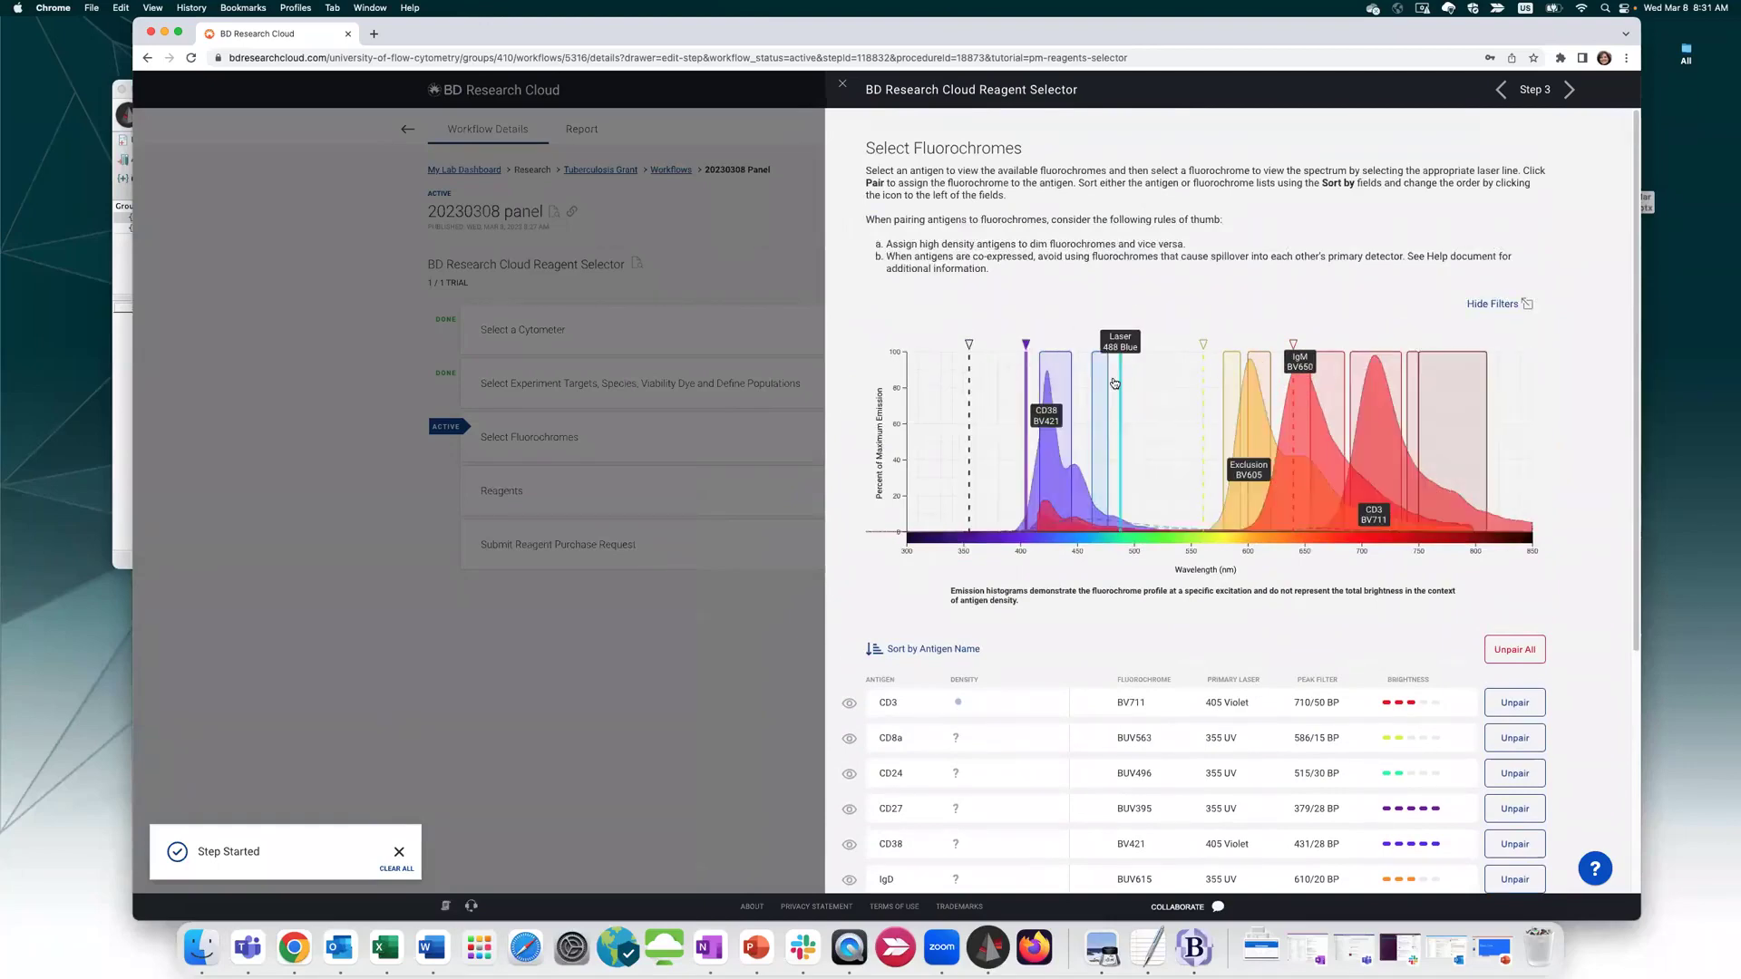
pyautogui.click(1201, 385)
pyautogui.click(1295, 394)
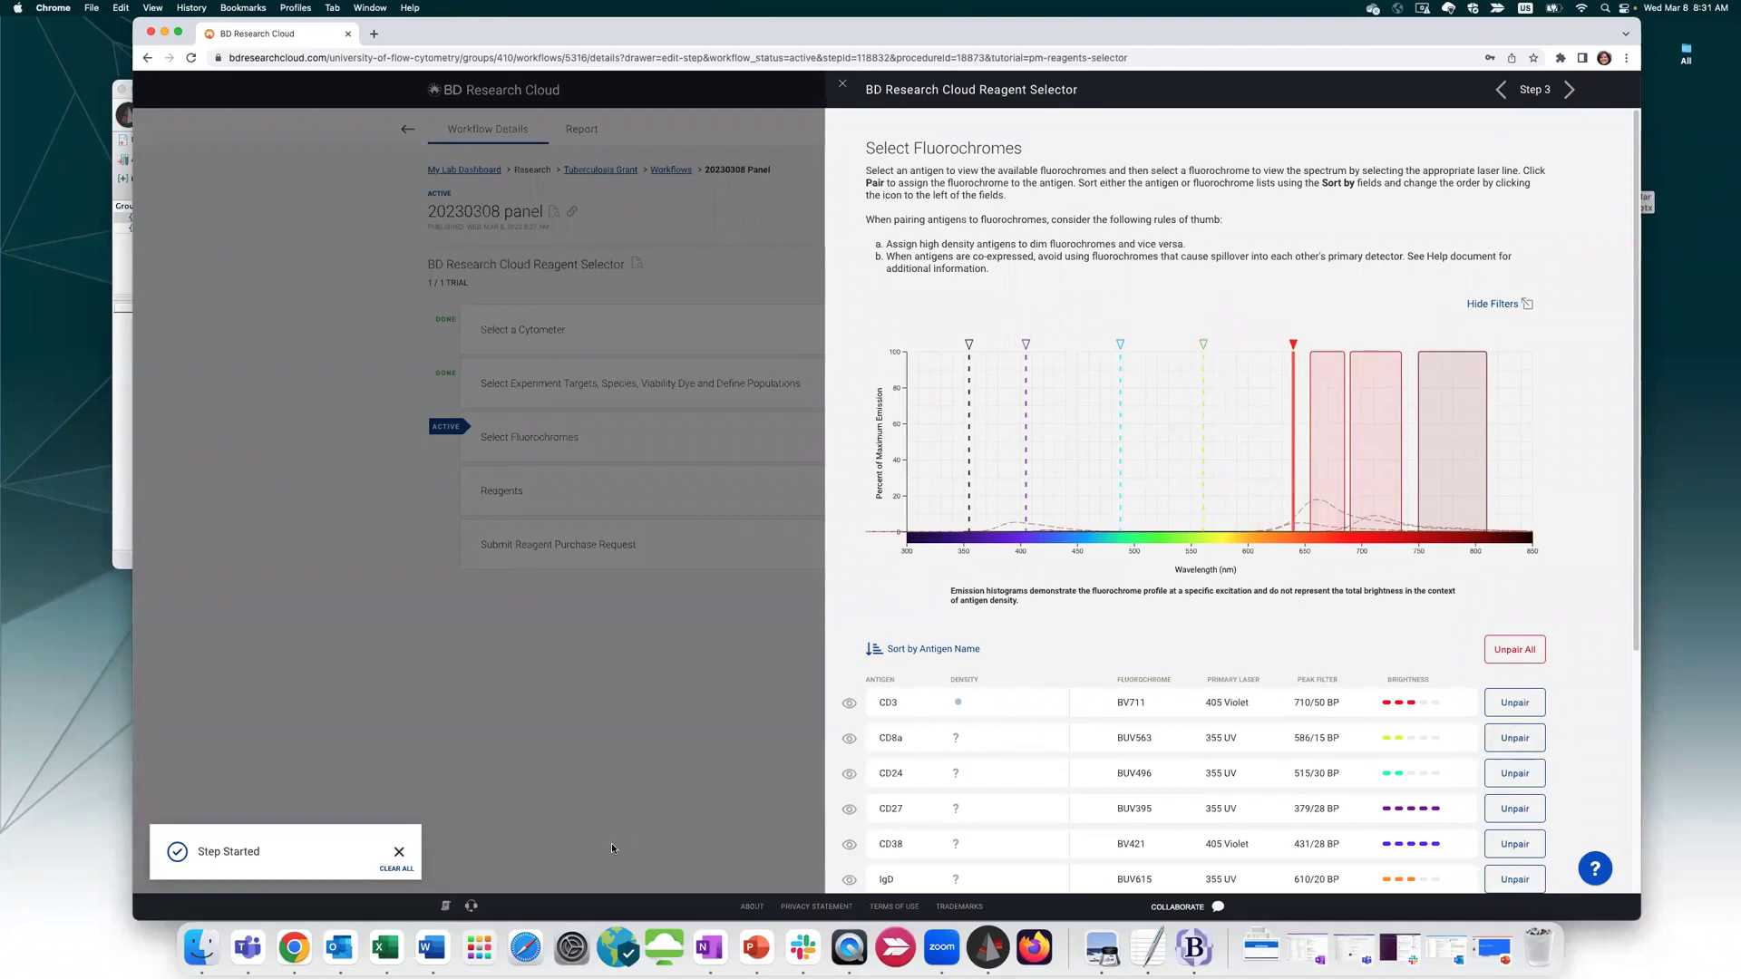
pyautogui.scroll(-5, 876, 681)
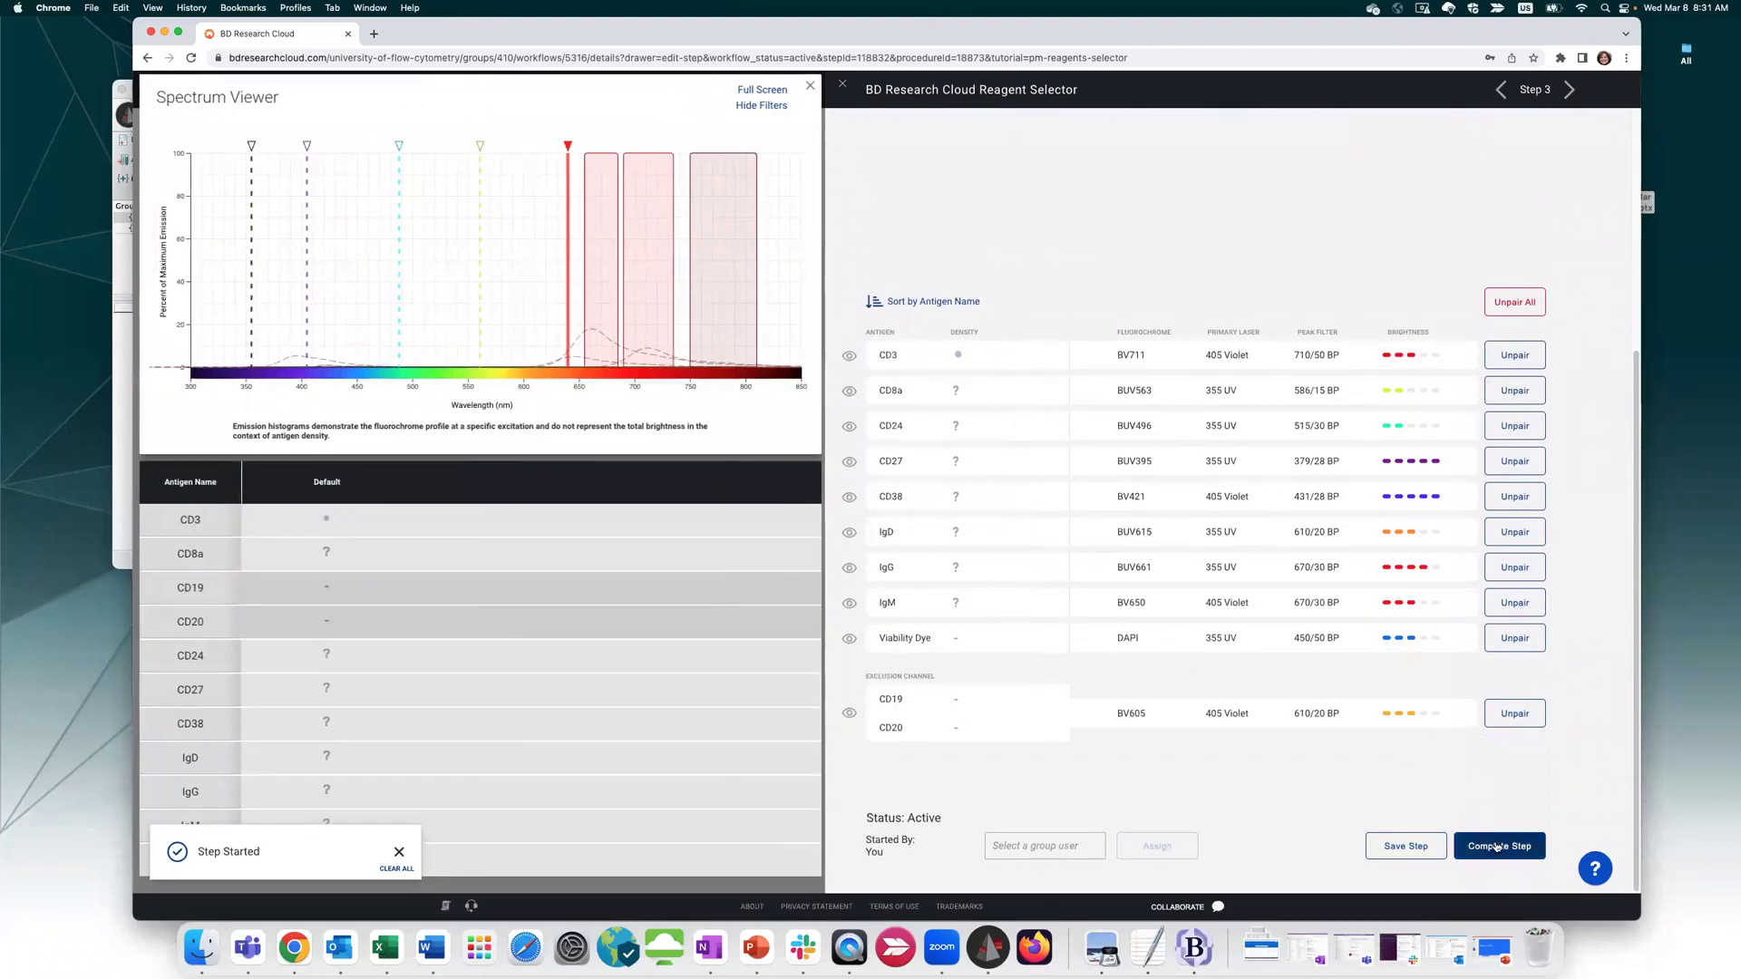
pyautogui.click(1496, 845)
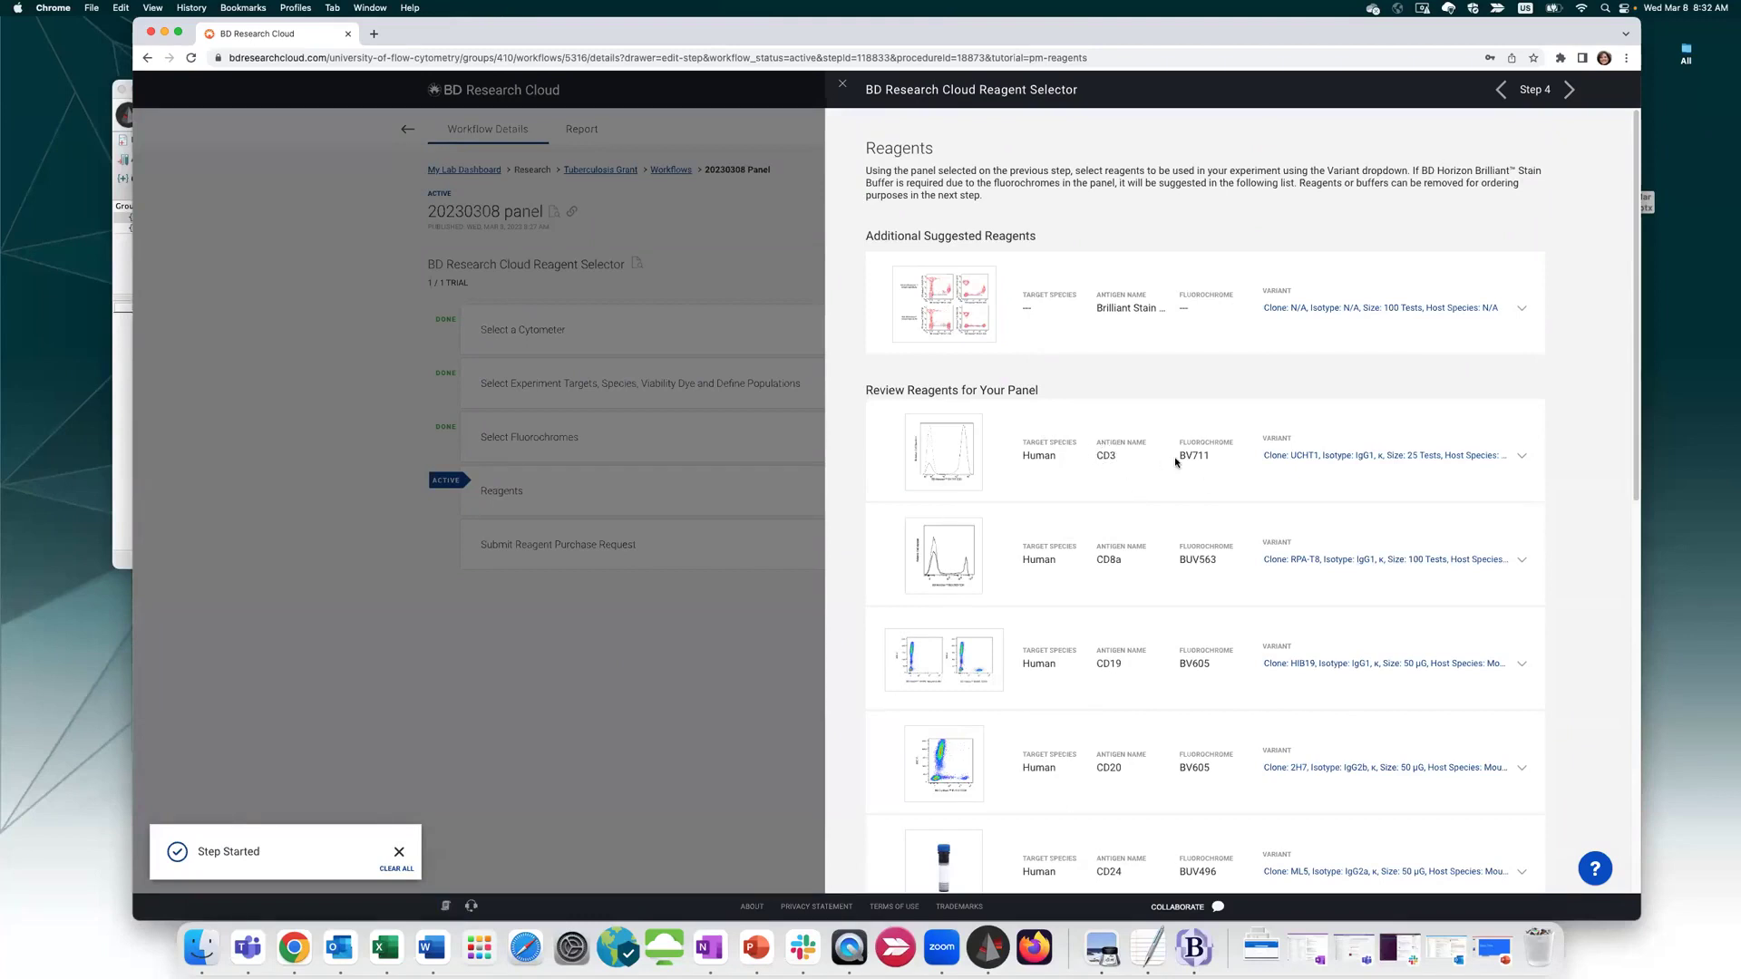
# Keep CD3 at the 25 Tests variant and CD8a at 100 Tests, then complete the reagents step
pyautogui.click(1379, 453)
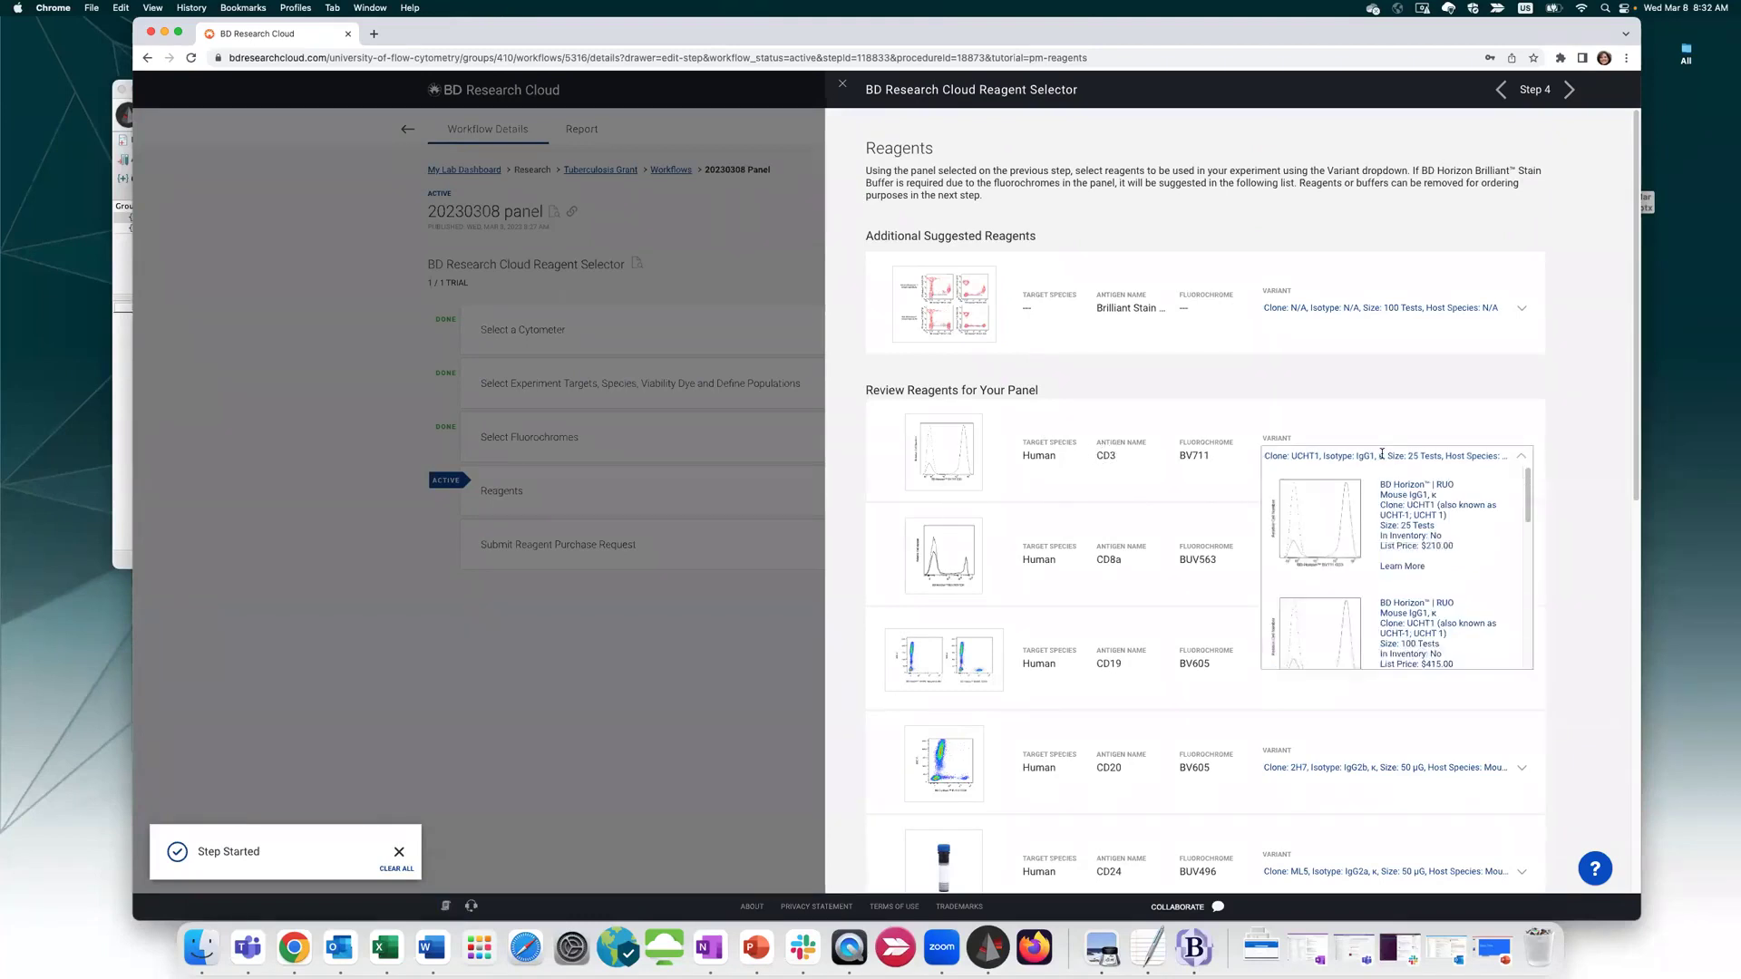
pyautogui.scroll(-10, 1433, 525)
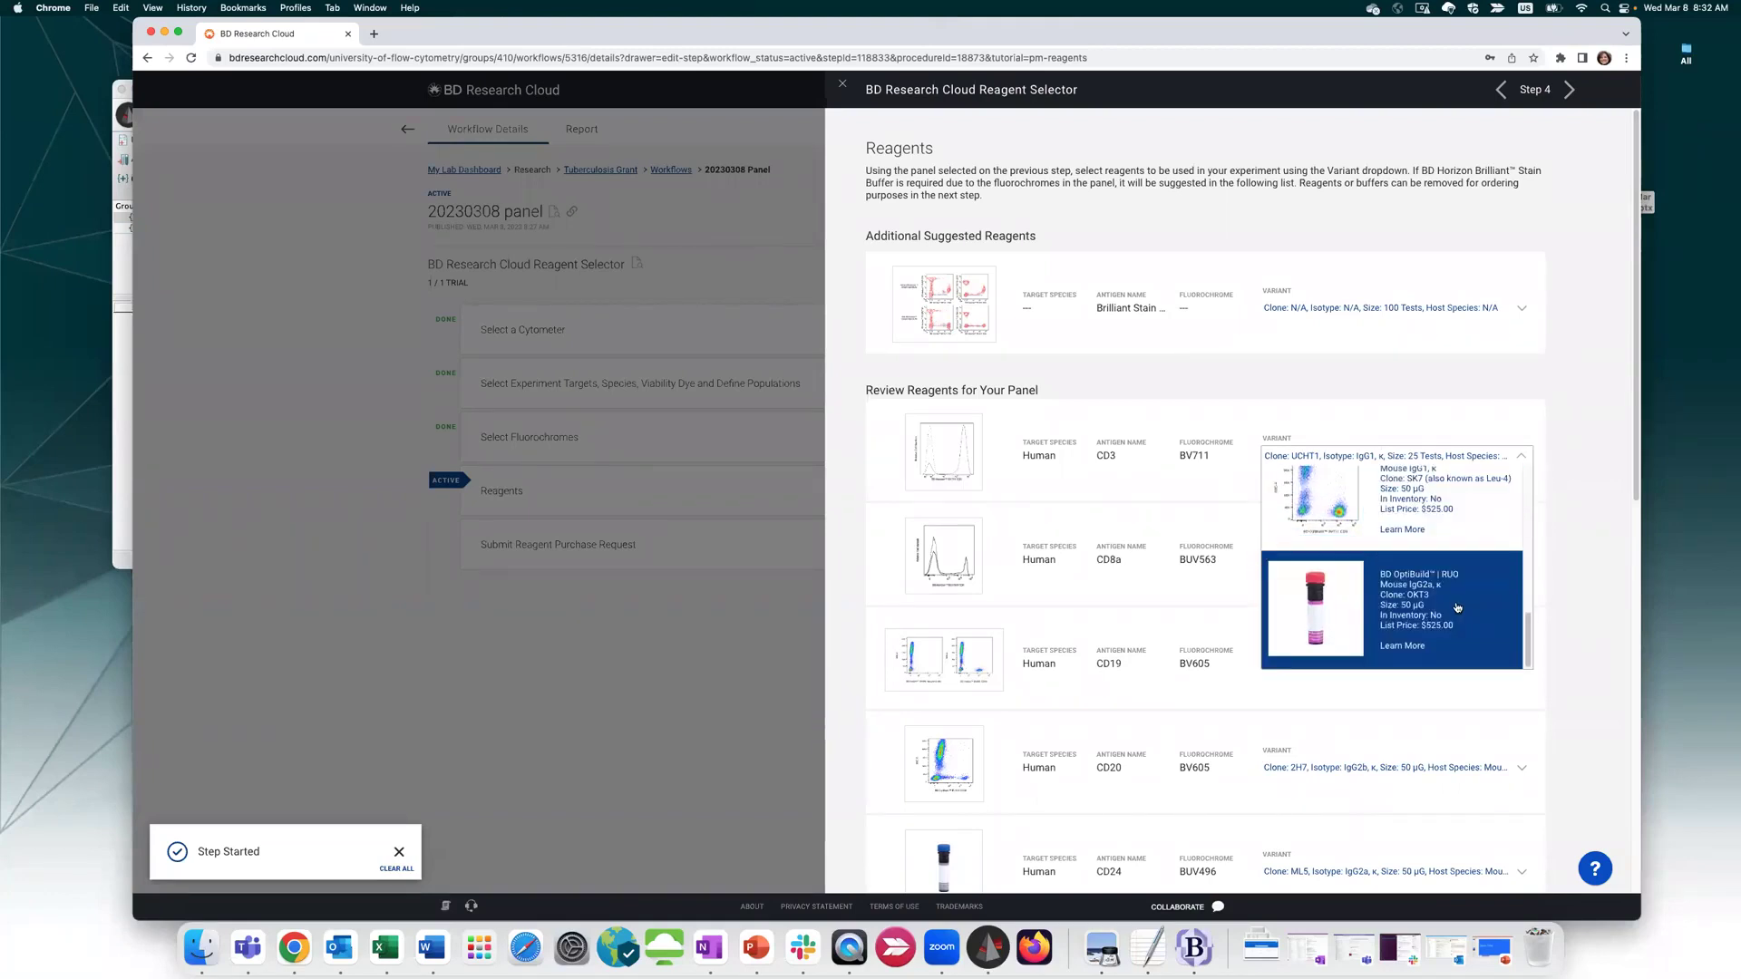
pyautogui.scroll(10, 1457, 607)
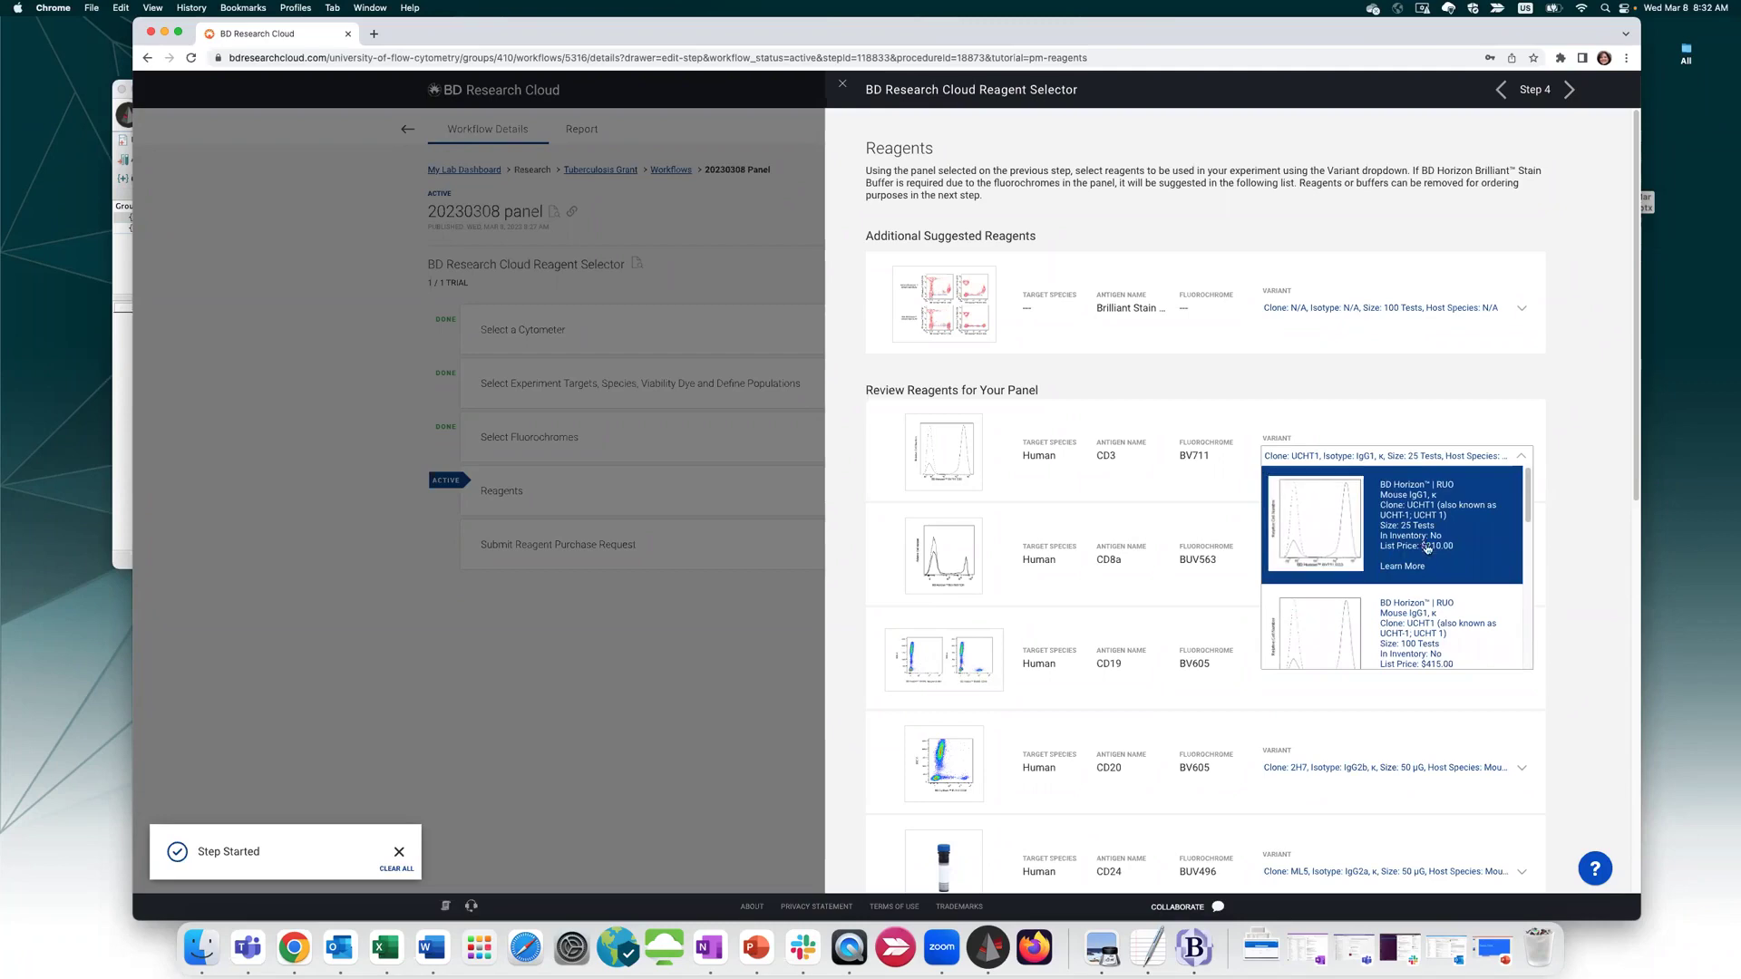
pyautogui.click(1559, 590)
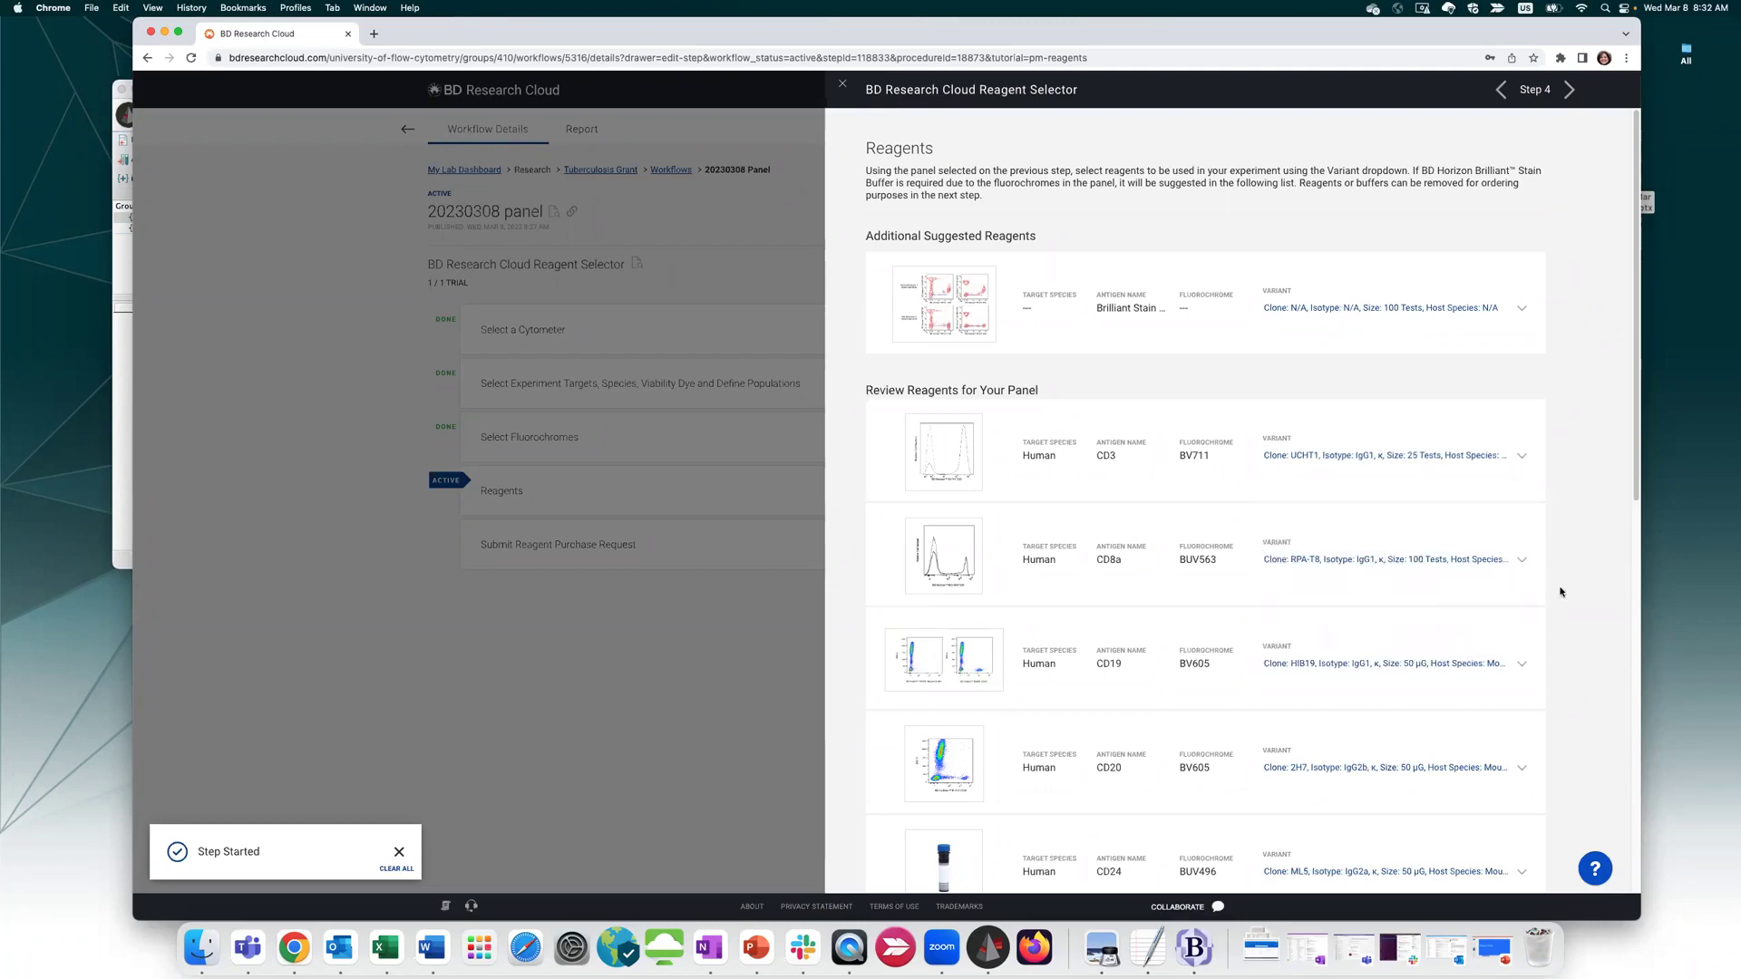
pyautogui.scroll(-5, 1559, 590)
pyautogui.scroll(-5, 1559, 591)
pyautogui.scroll(10, 1559, 590)
pyautogui.click(1382, 559)
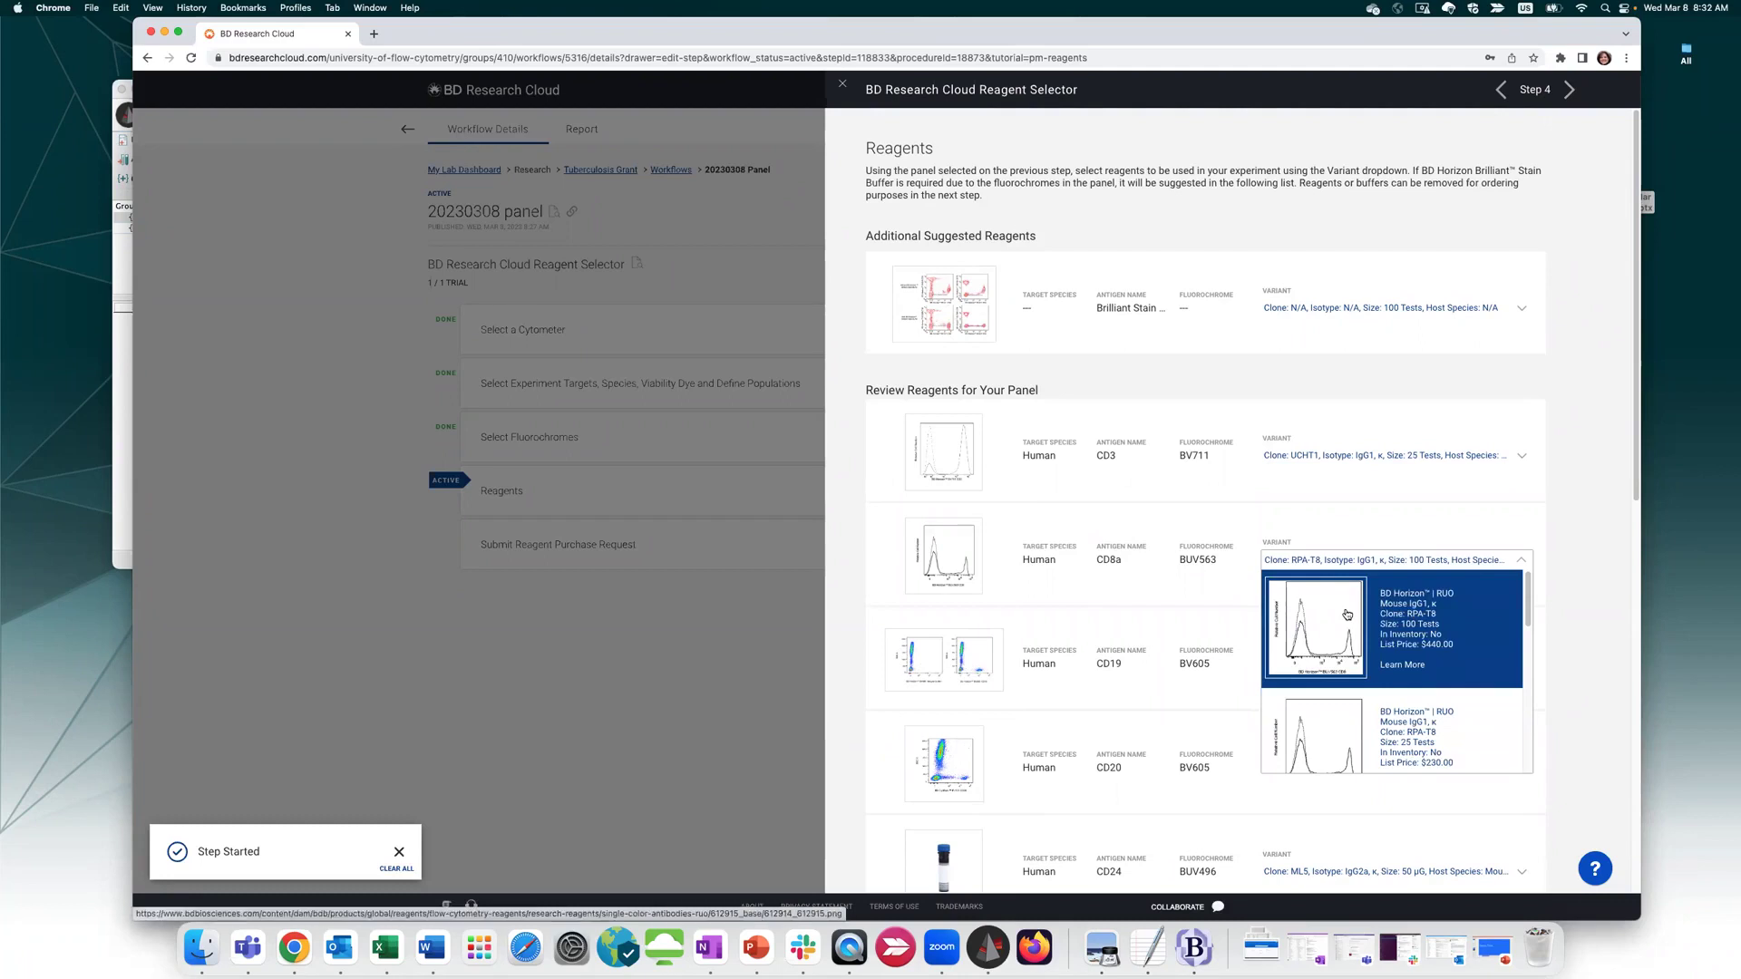
pyautogui.click(1571, 538)
pyautogui.scroll(-15, 1365, 707)
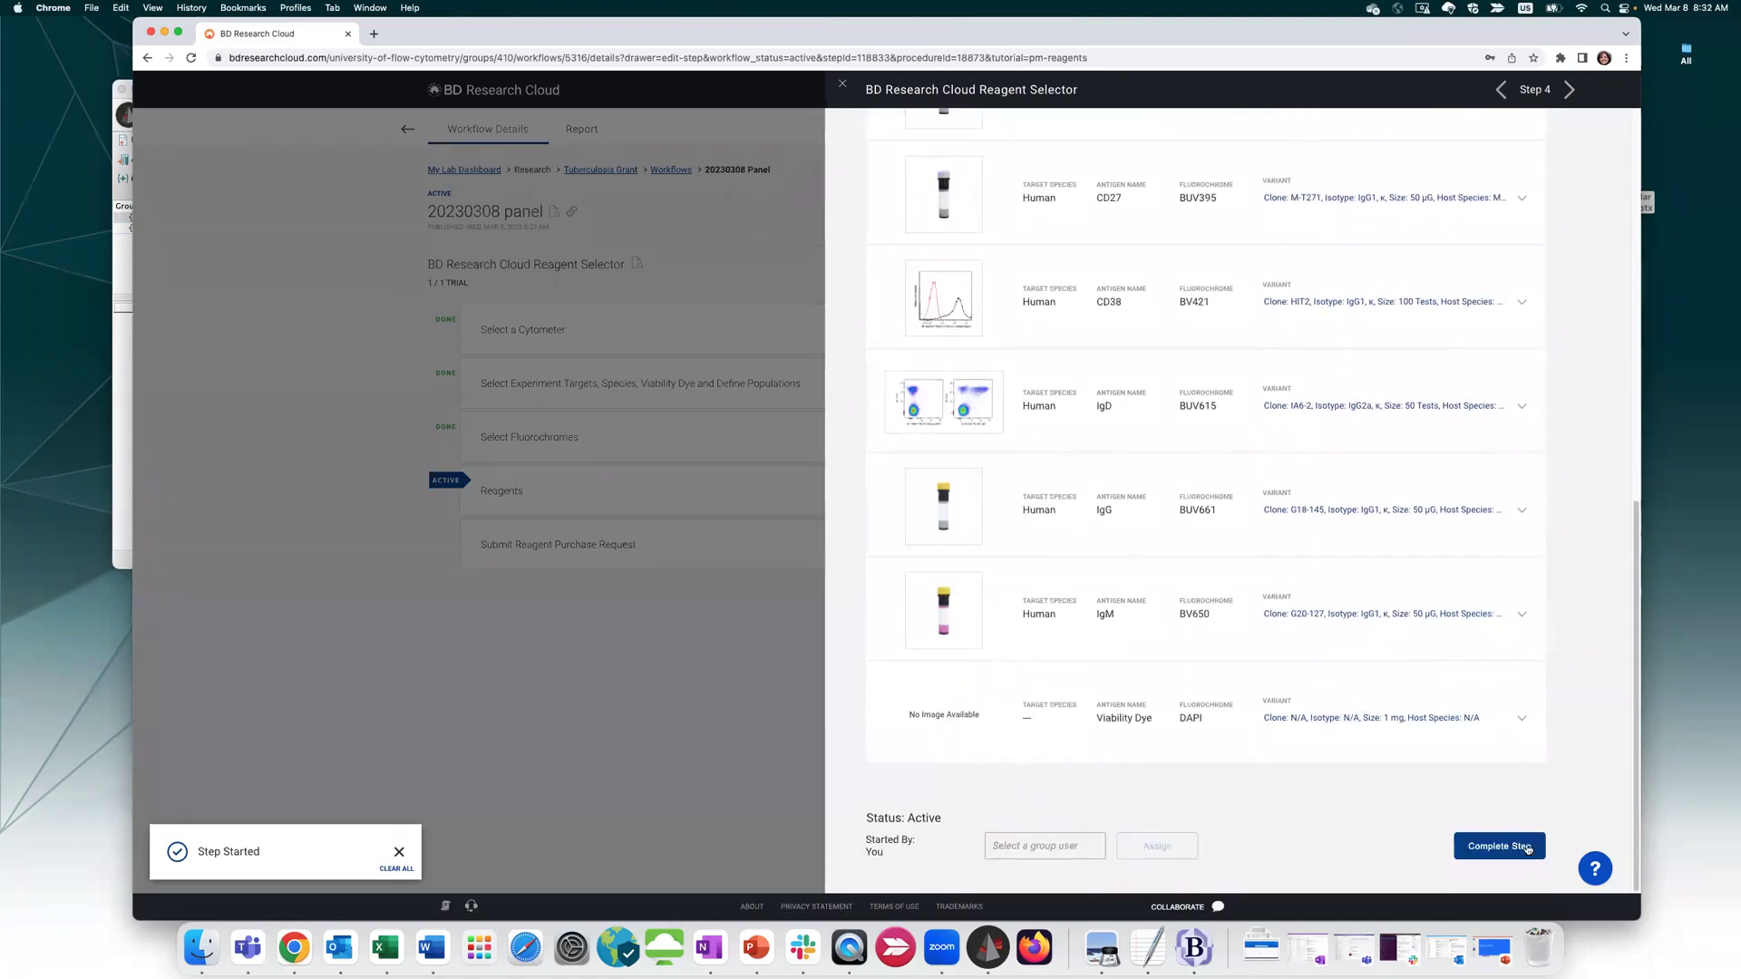
pyautogui.click(1528, 849)
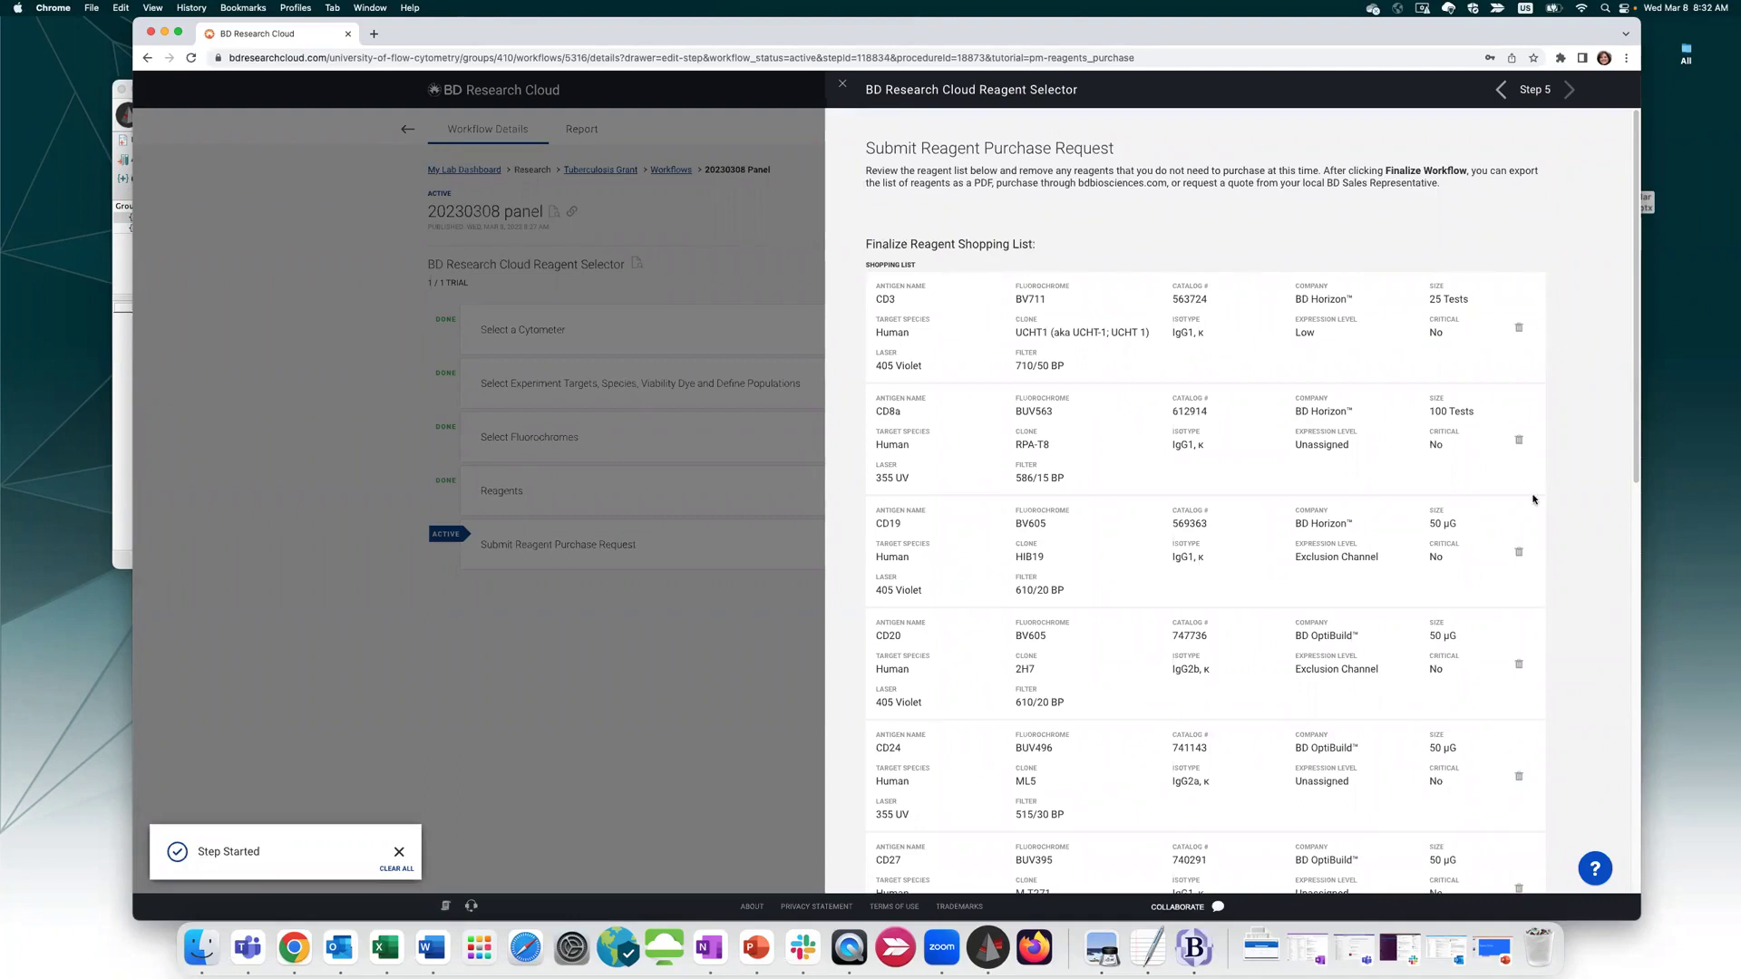
# Remove CD3, CD20 and CD27 from the shopping list, keep CD8a, and send the finalized list to the BD cart
pyautogui.click(1520, 443)
pyautogui.click(1519, 328)
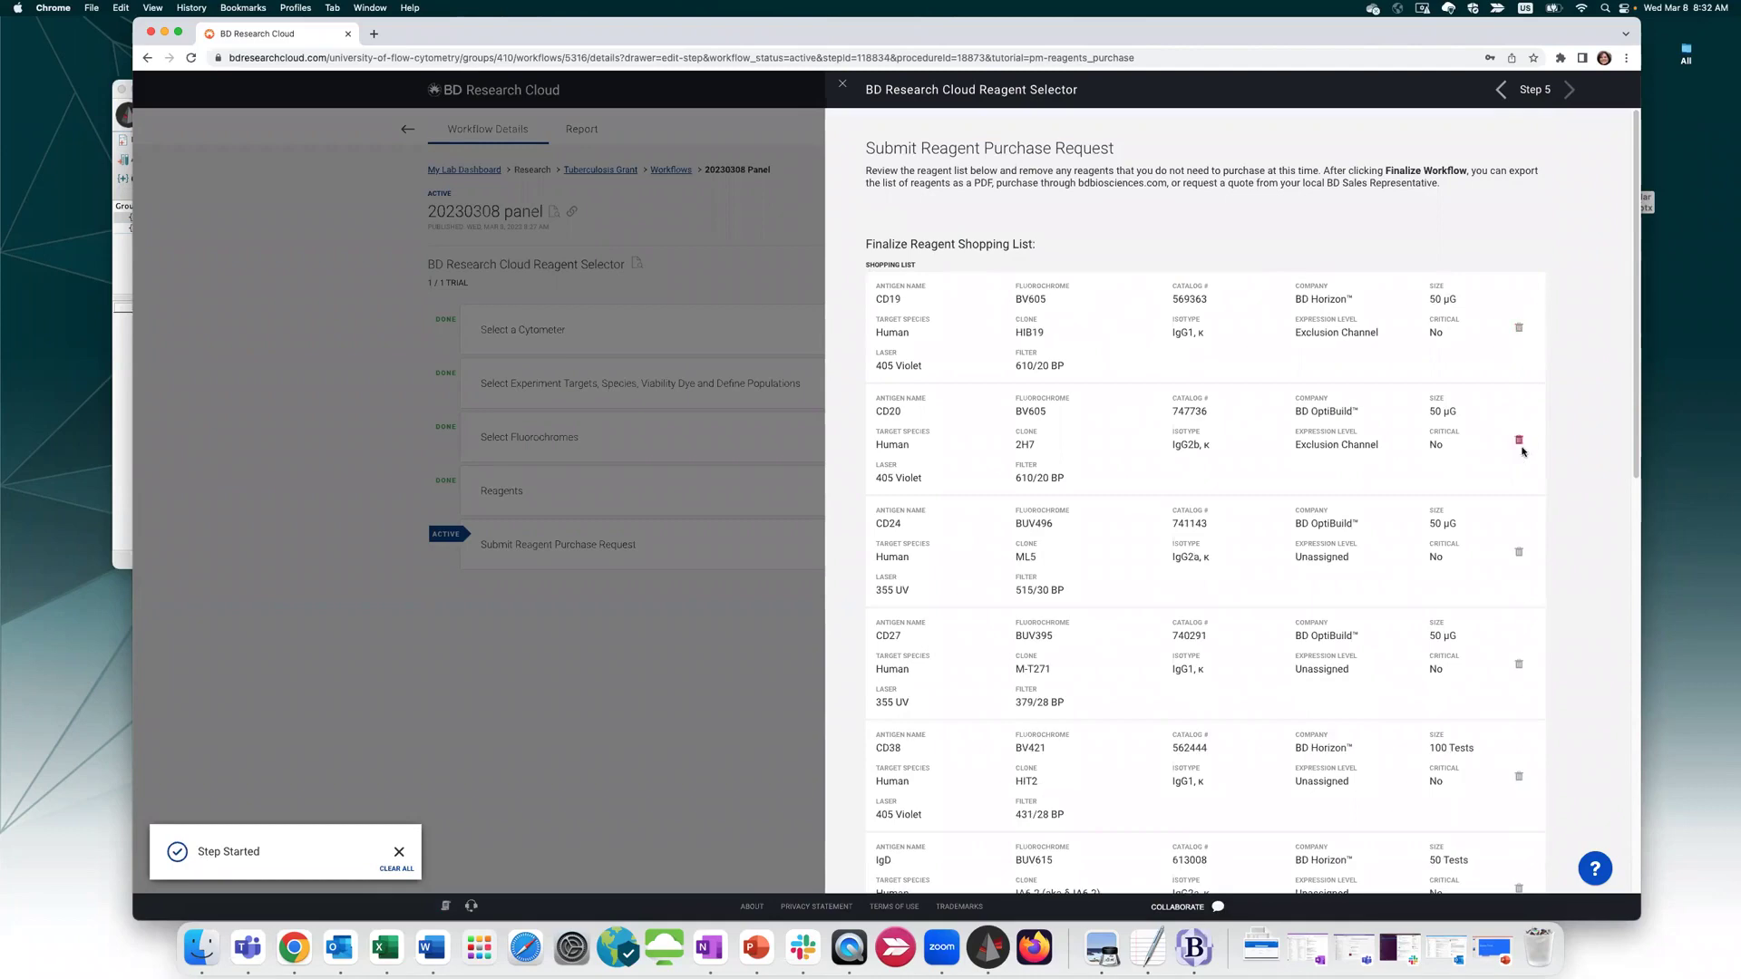
pyautogui.click(1519, 440)
pyautogui.click(1519, 551)
pyautogui.scroll(-10, 1510, 562)
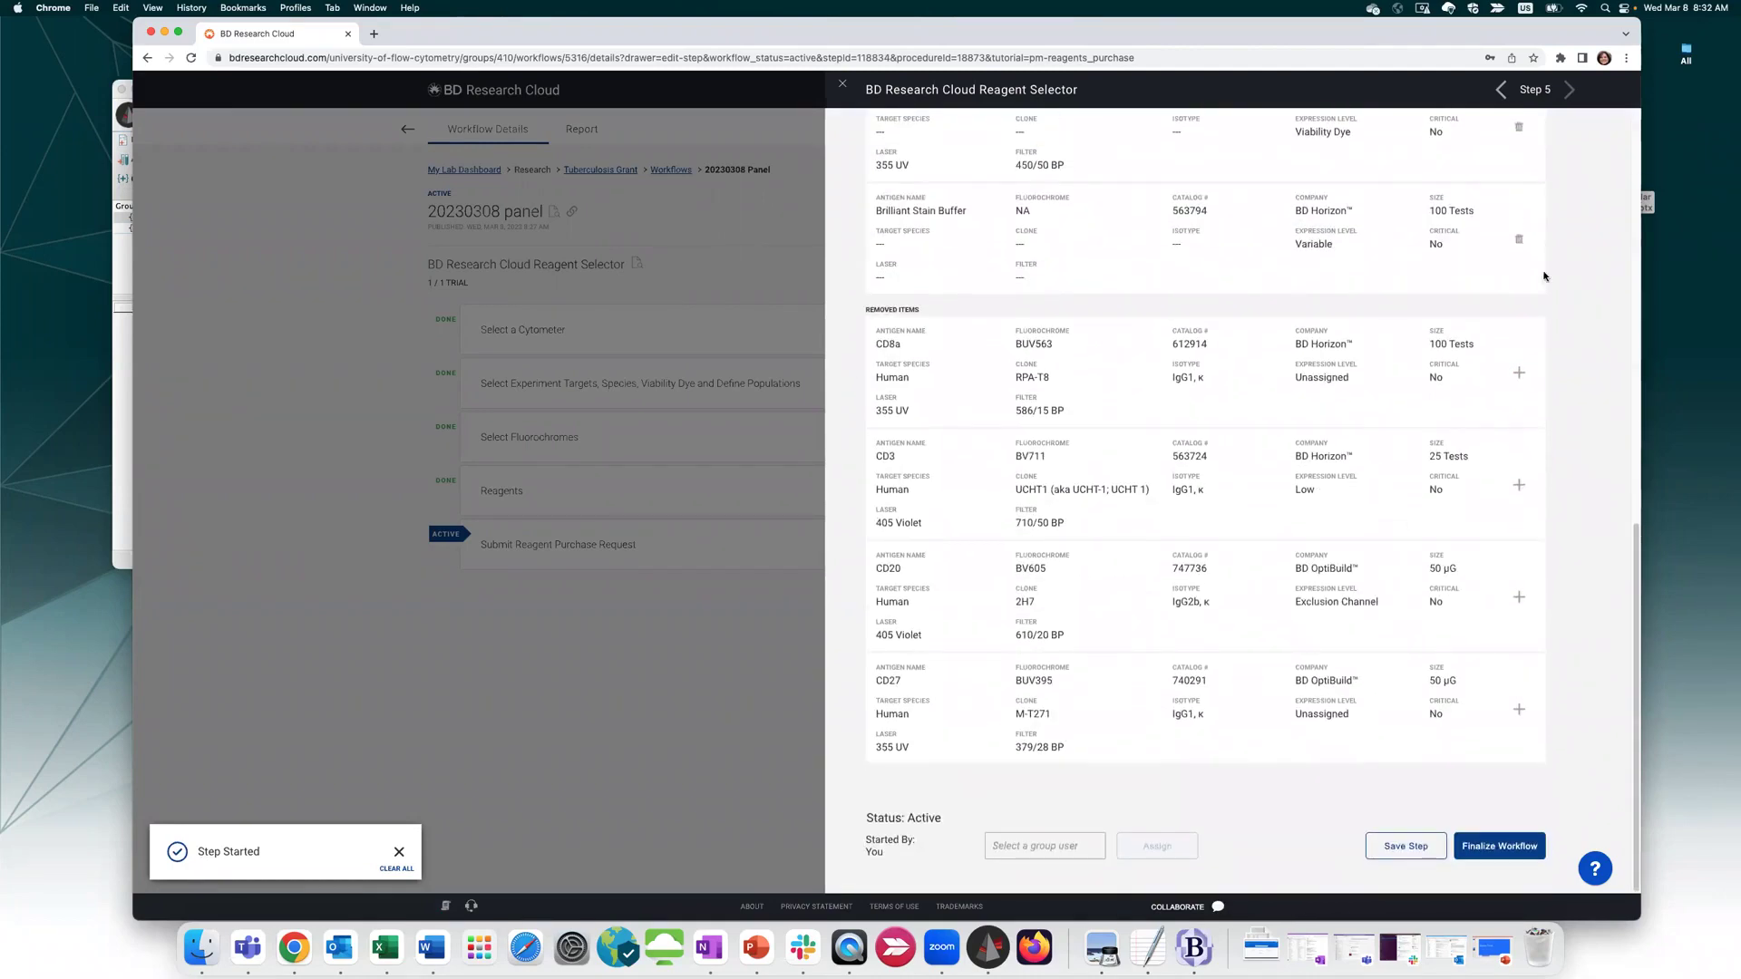
pyautogui.click(1520, 374)
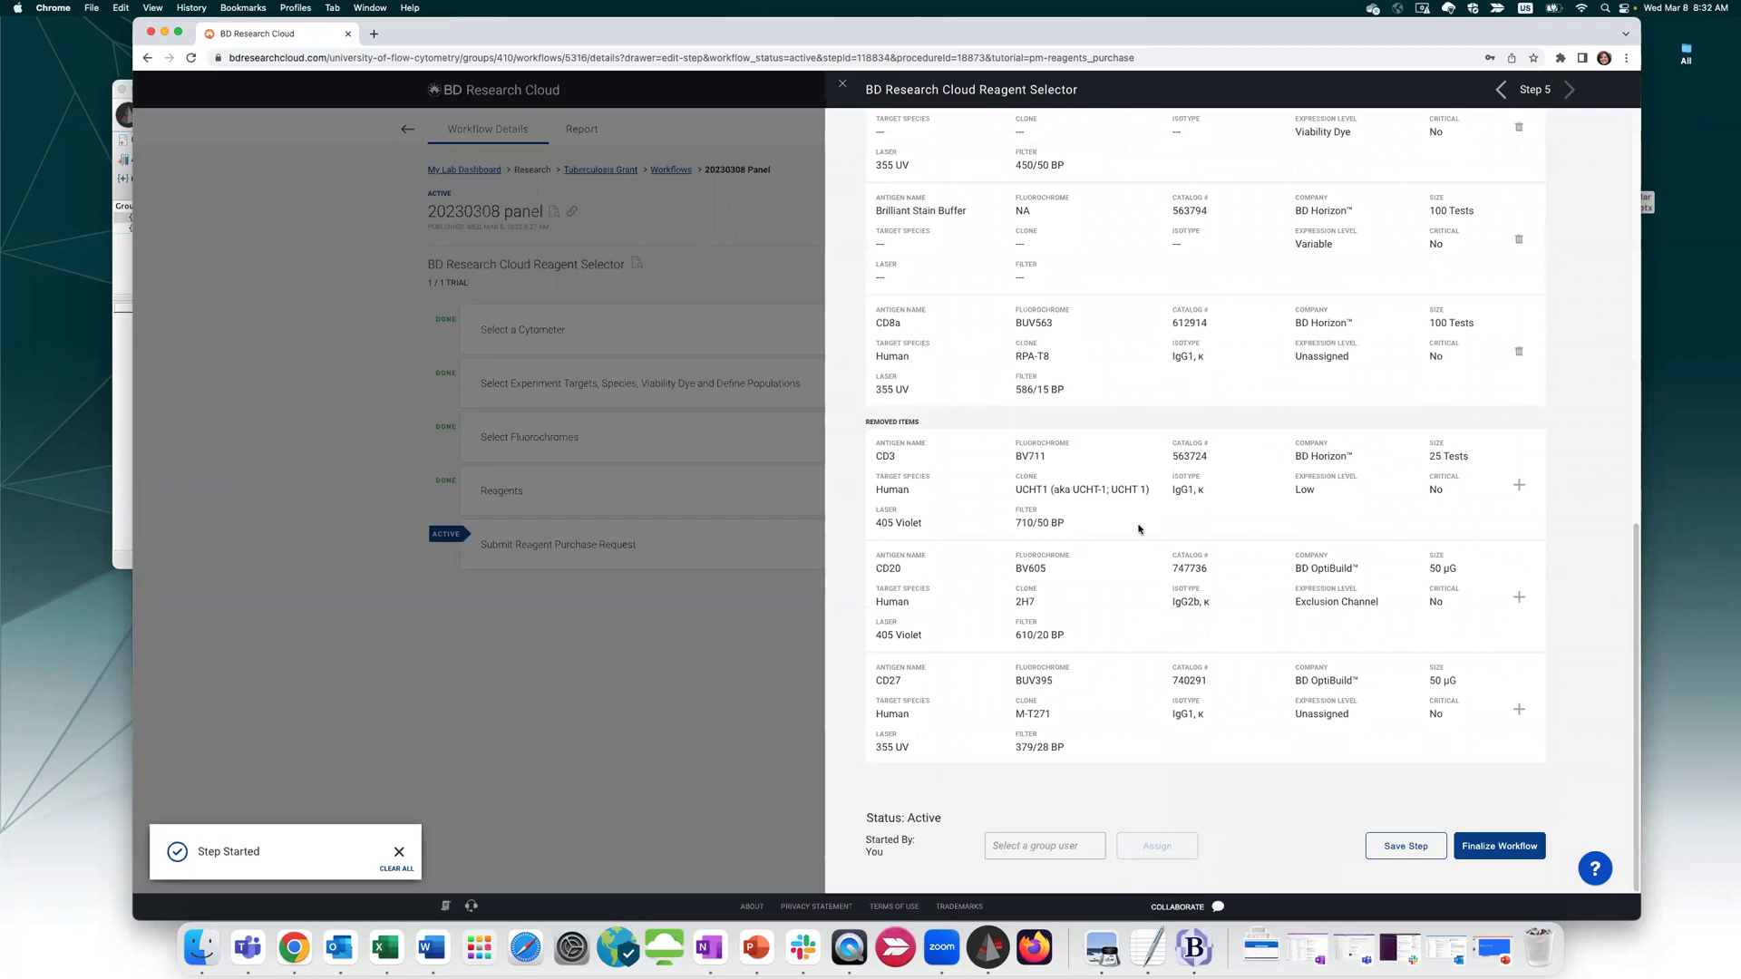
pyautogui.click(1517, 852)
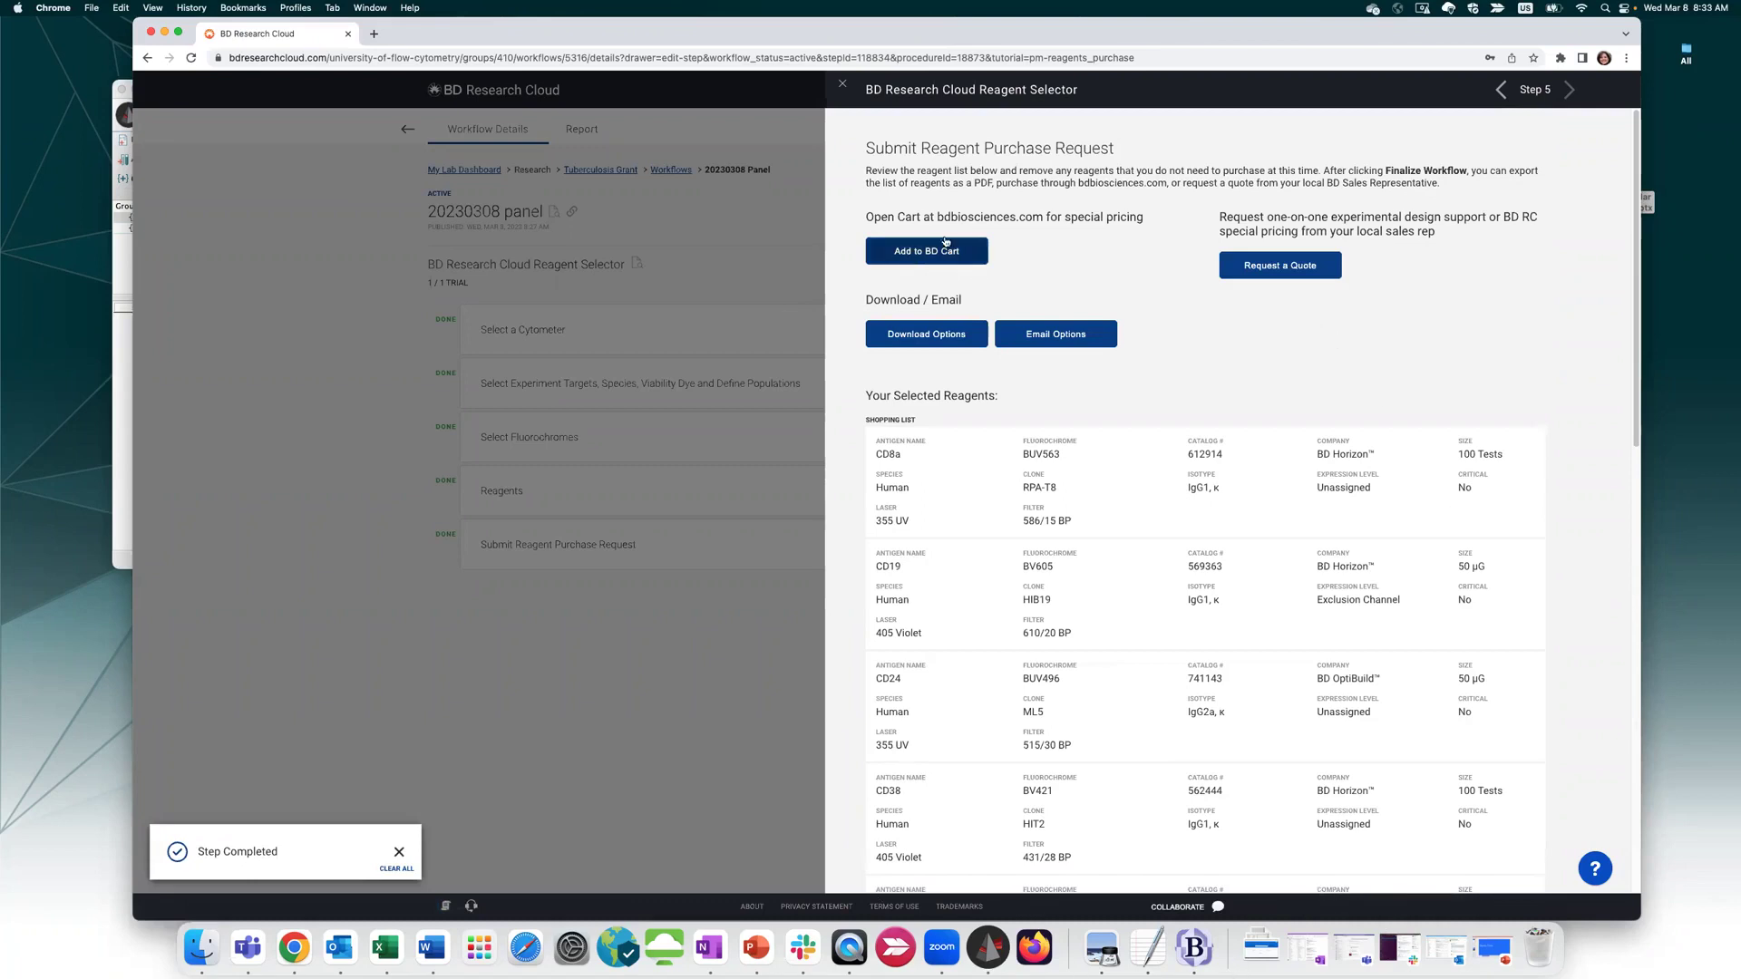
pyautogui.click(948, 262)
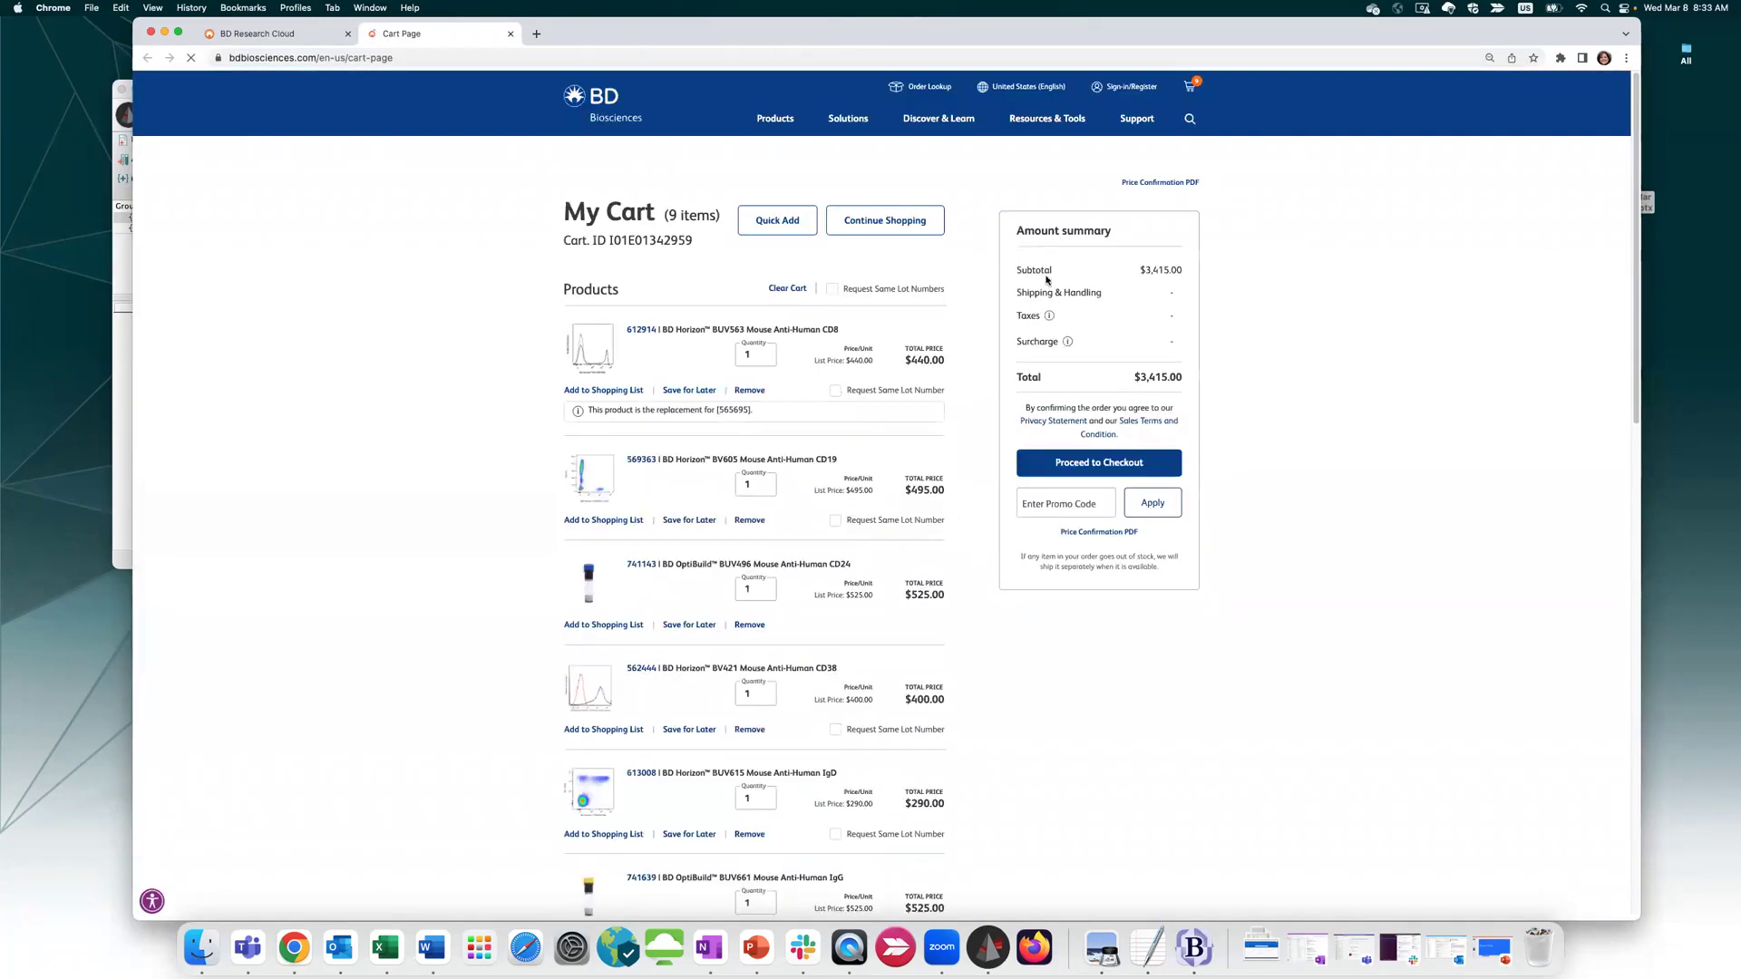
# Go back to the BD Research Cloud tab after reviewing the 9-item, $3,415.00 cart
pyautogui.click(263, 34)
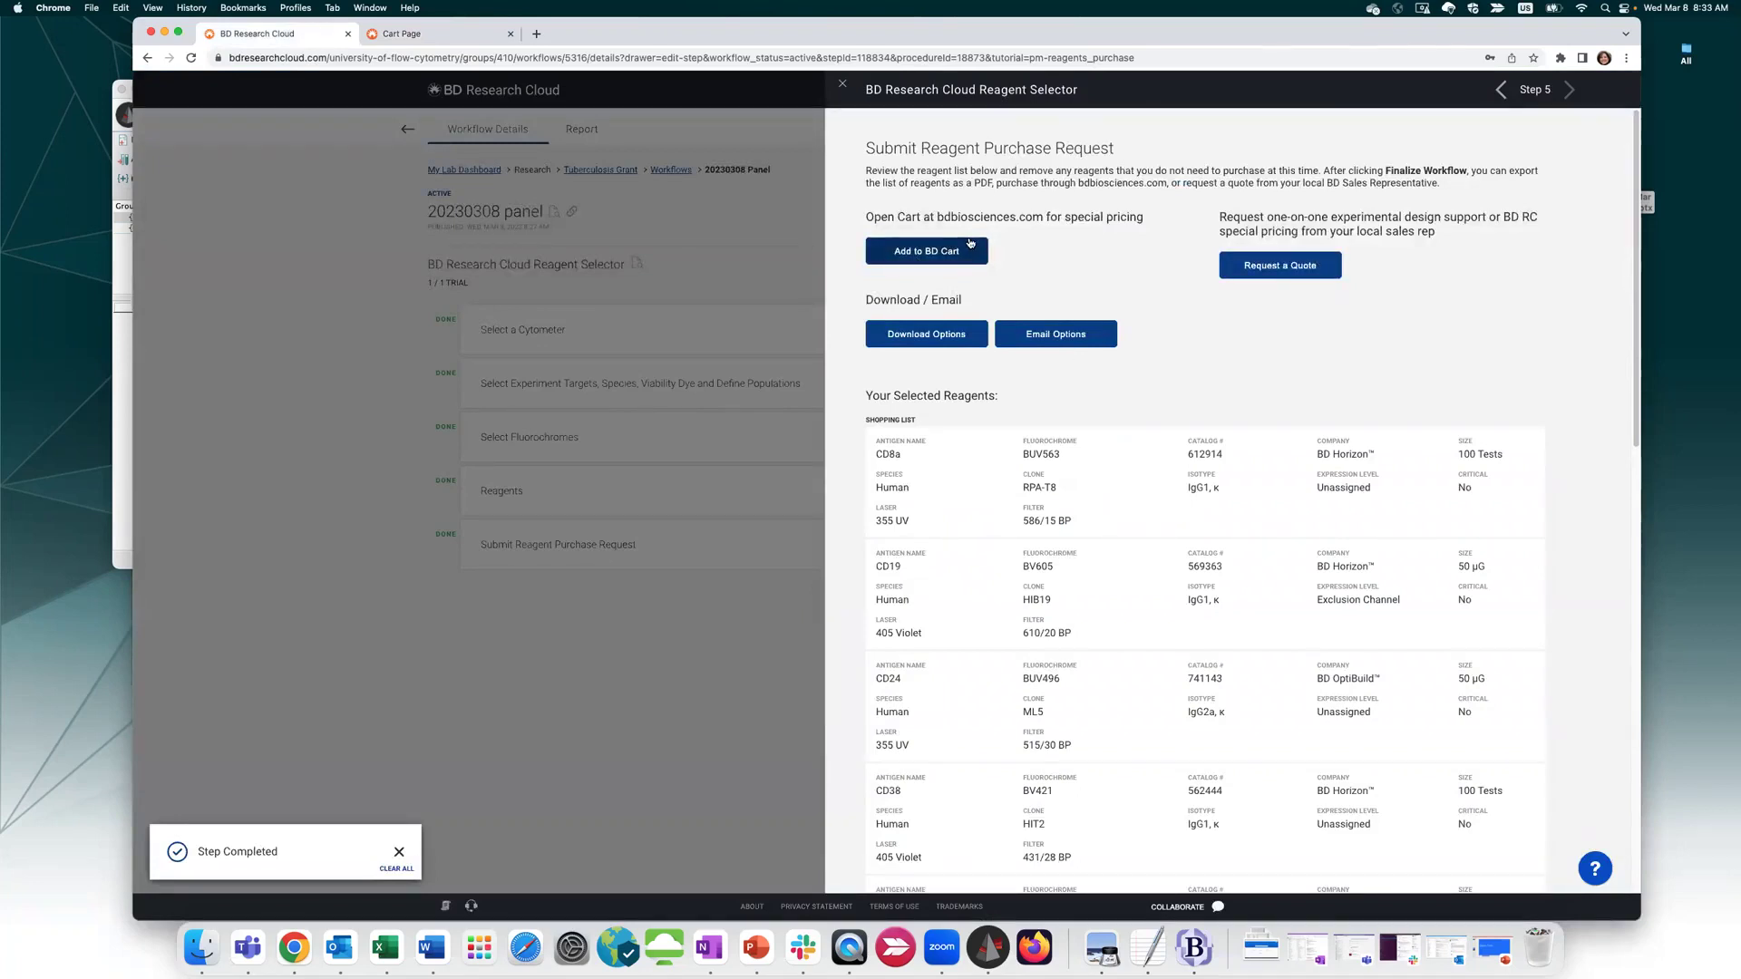
pyautogui.click(964, 341)
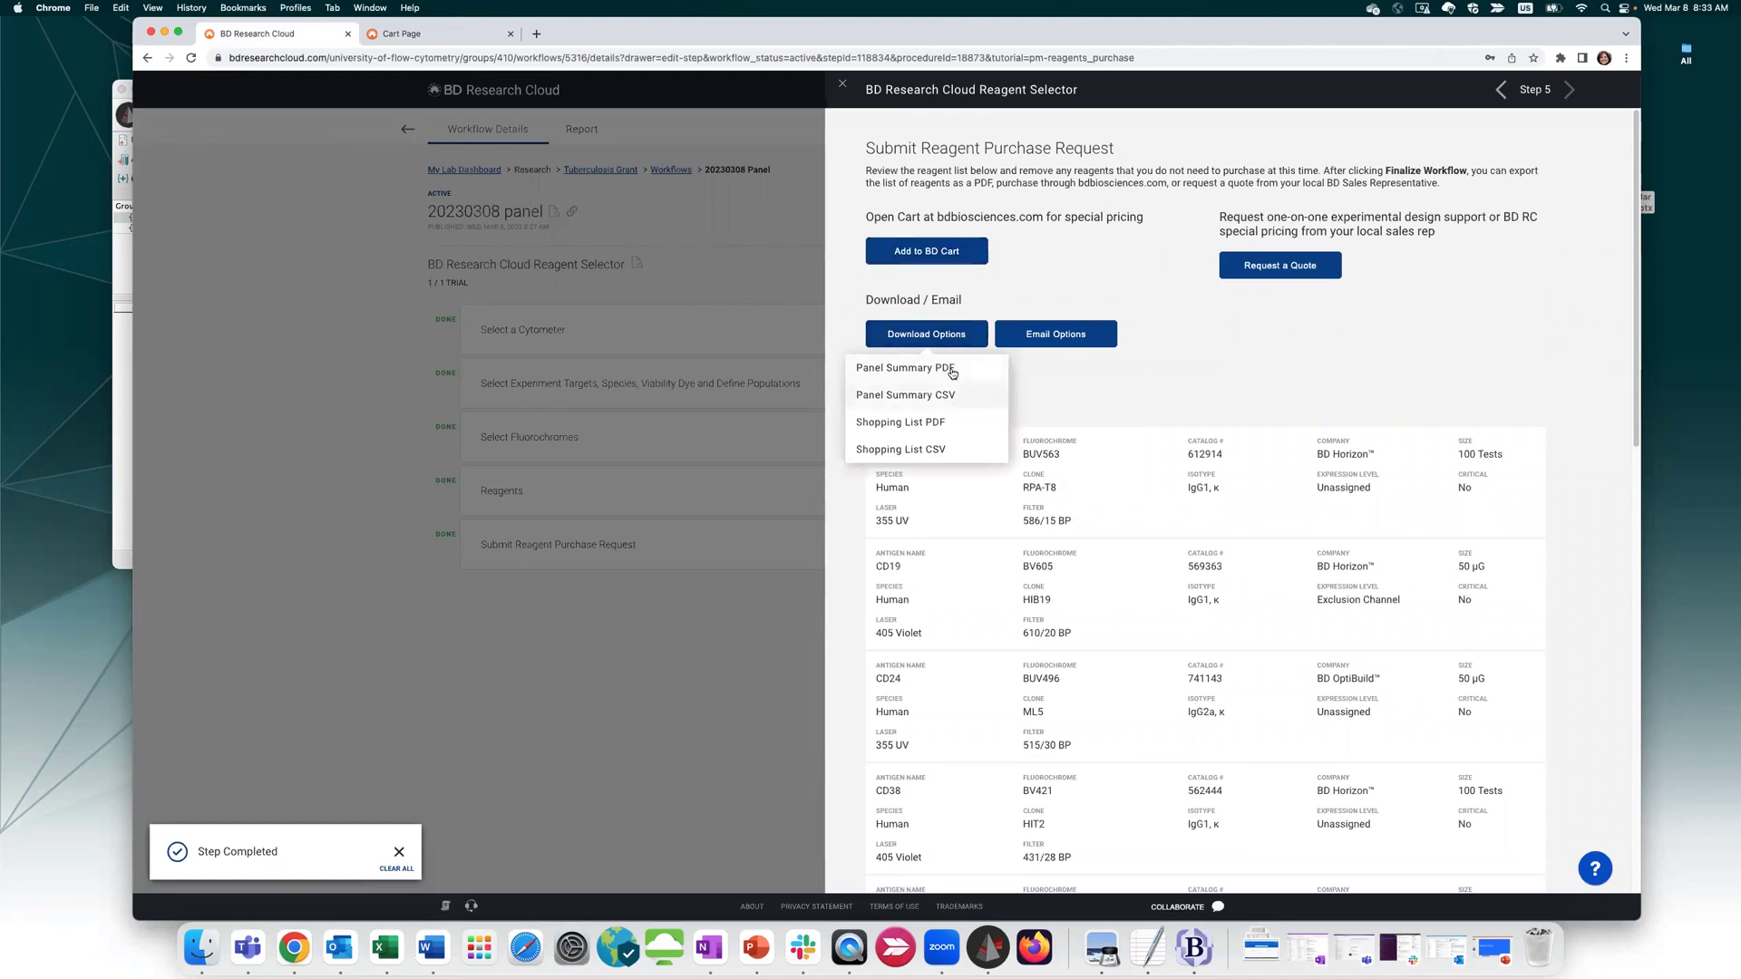
pyautogui.click(1011, 335)
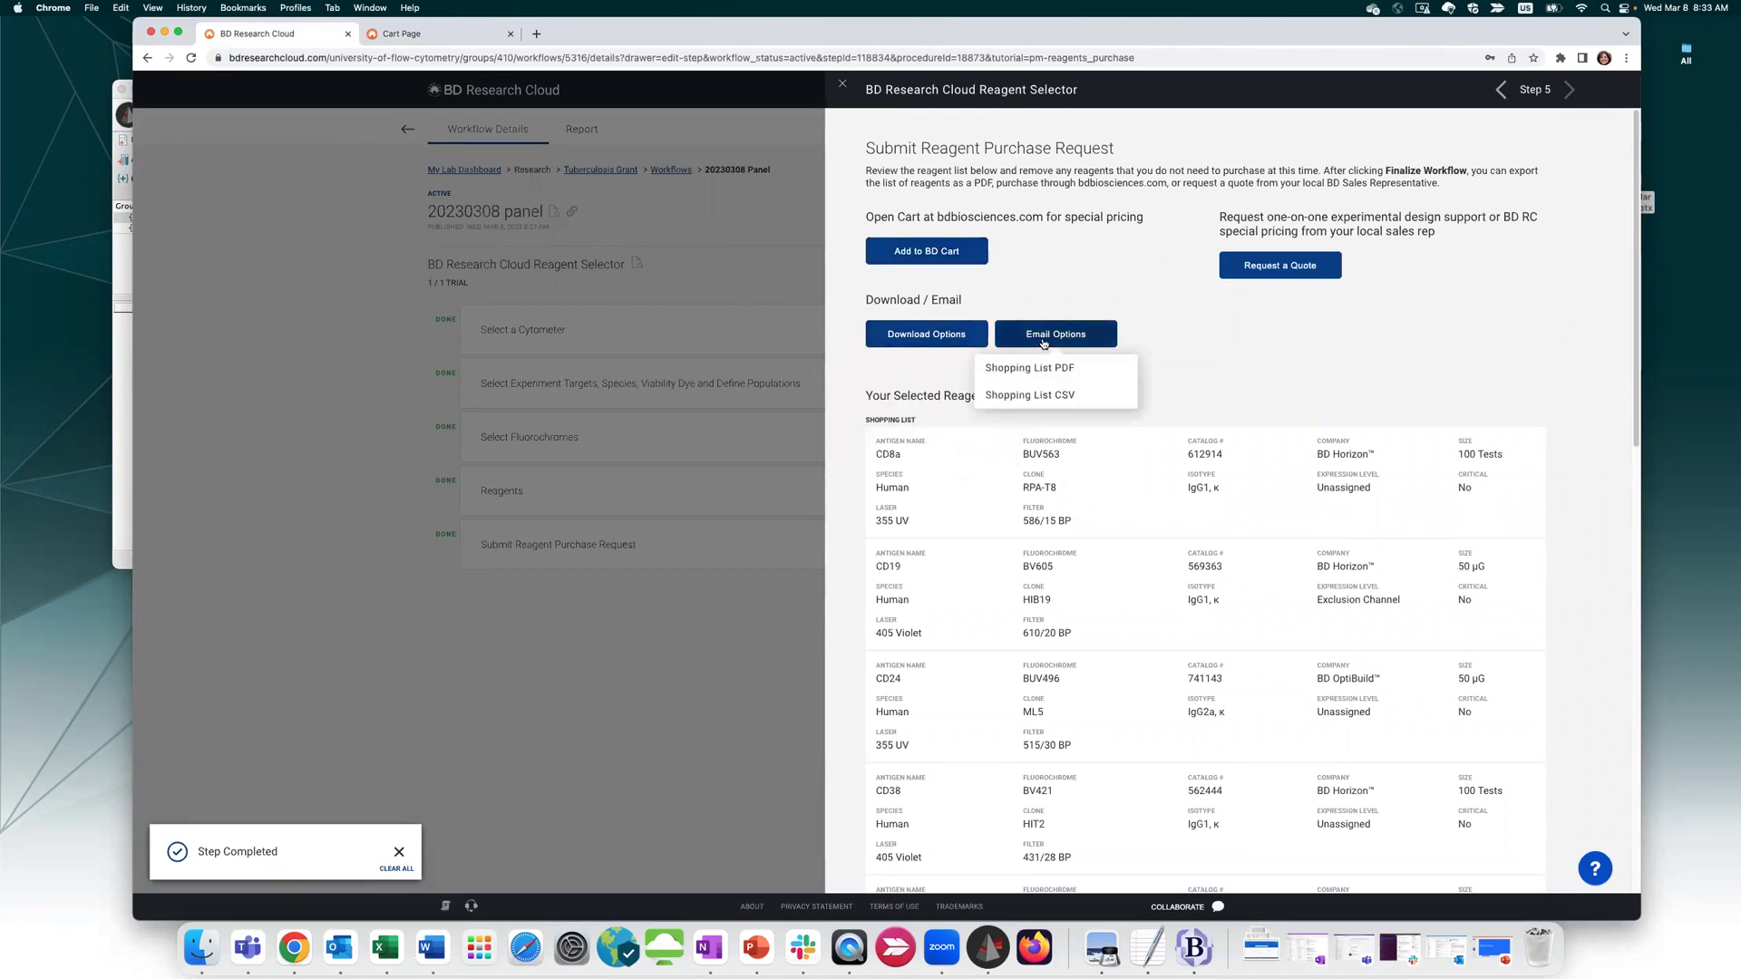
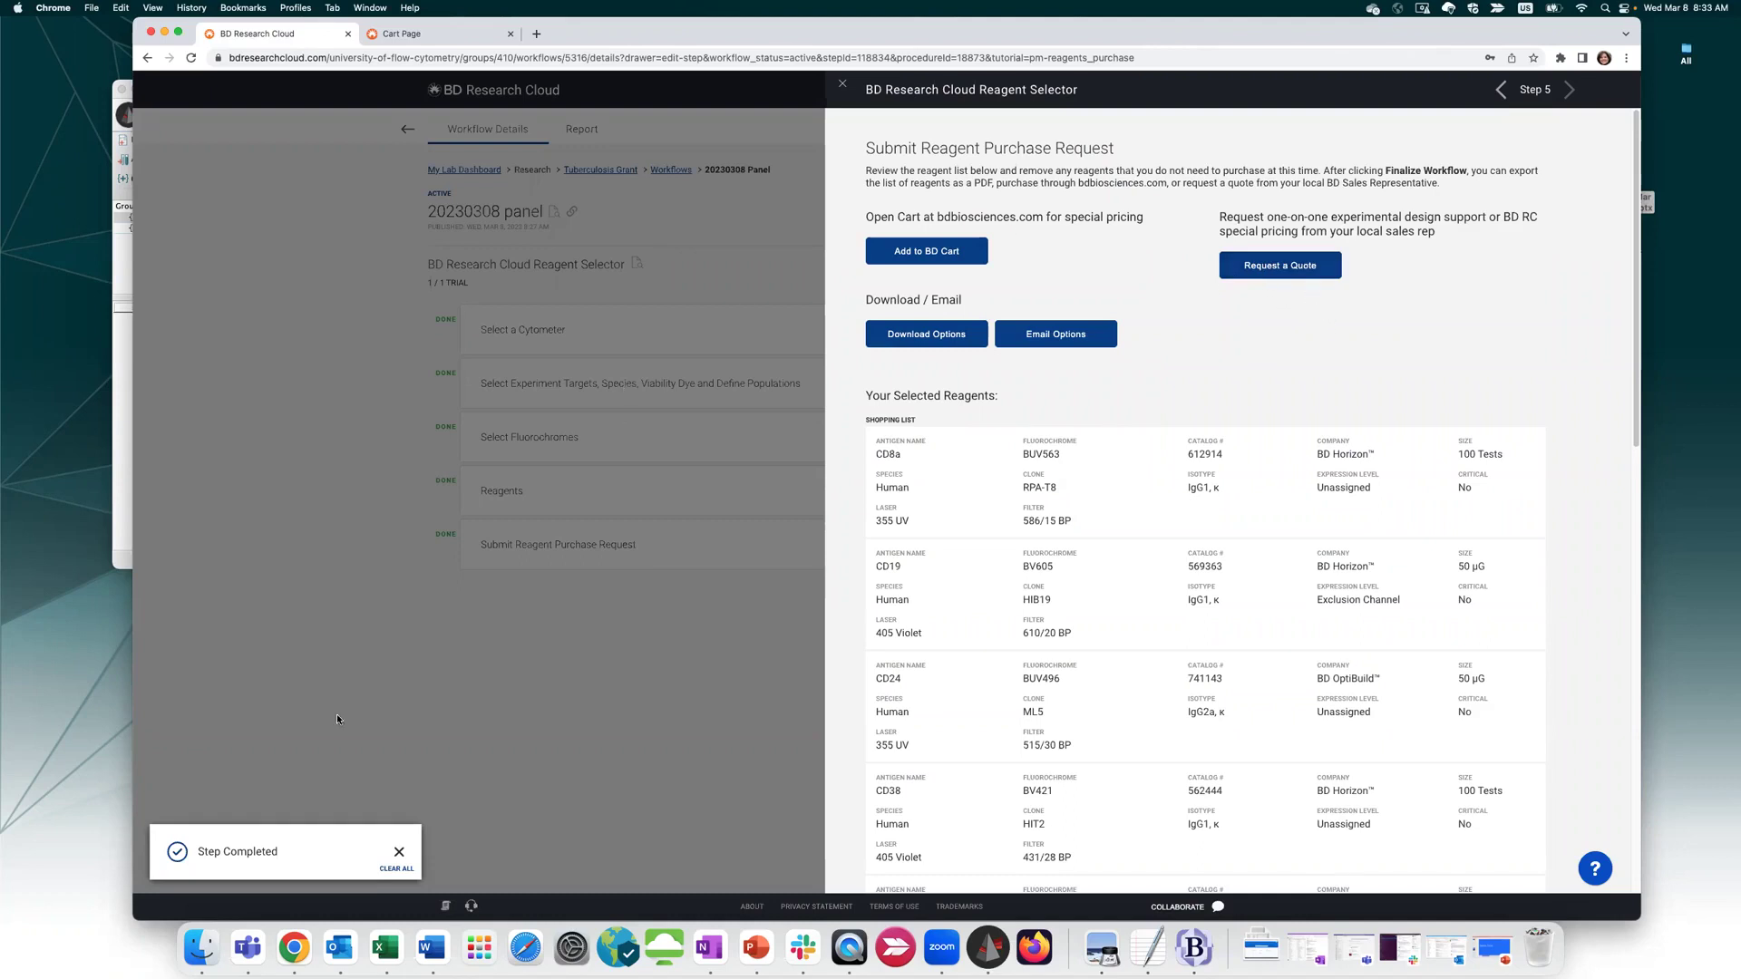
# Close the Reagent Selector and return to the Active workflows list
pyautogui.click(846, 90)
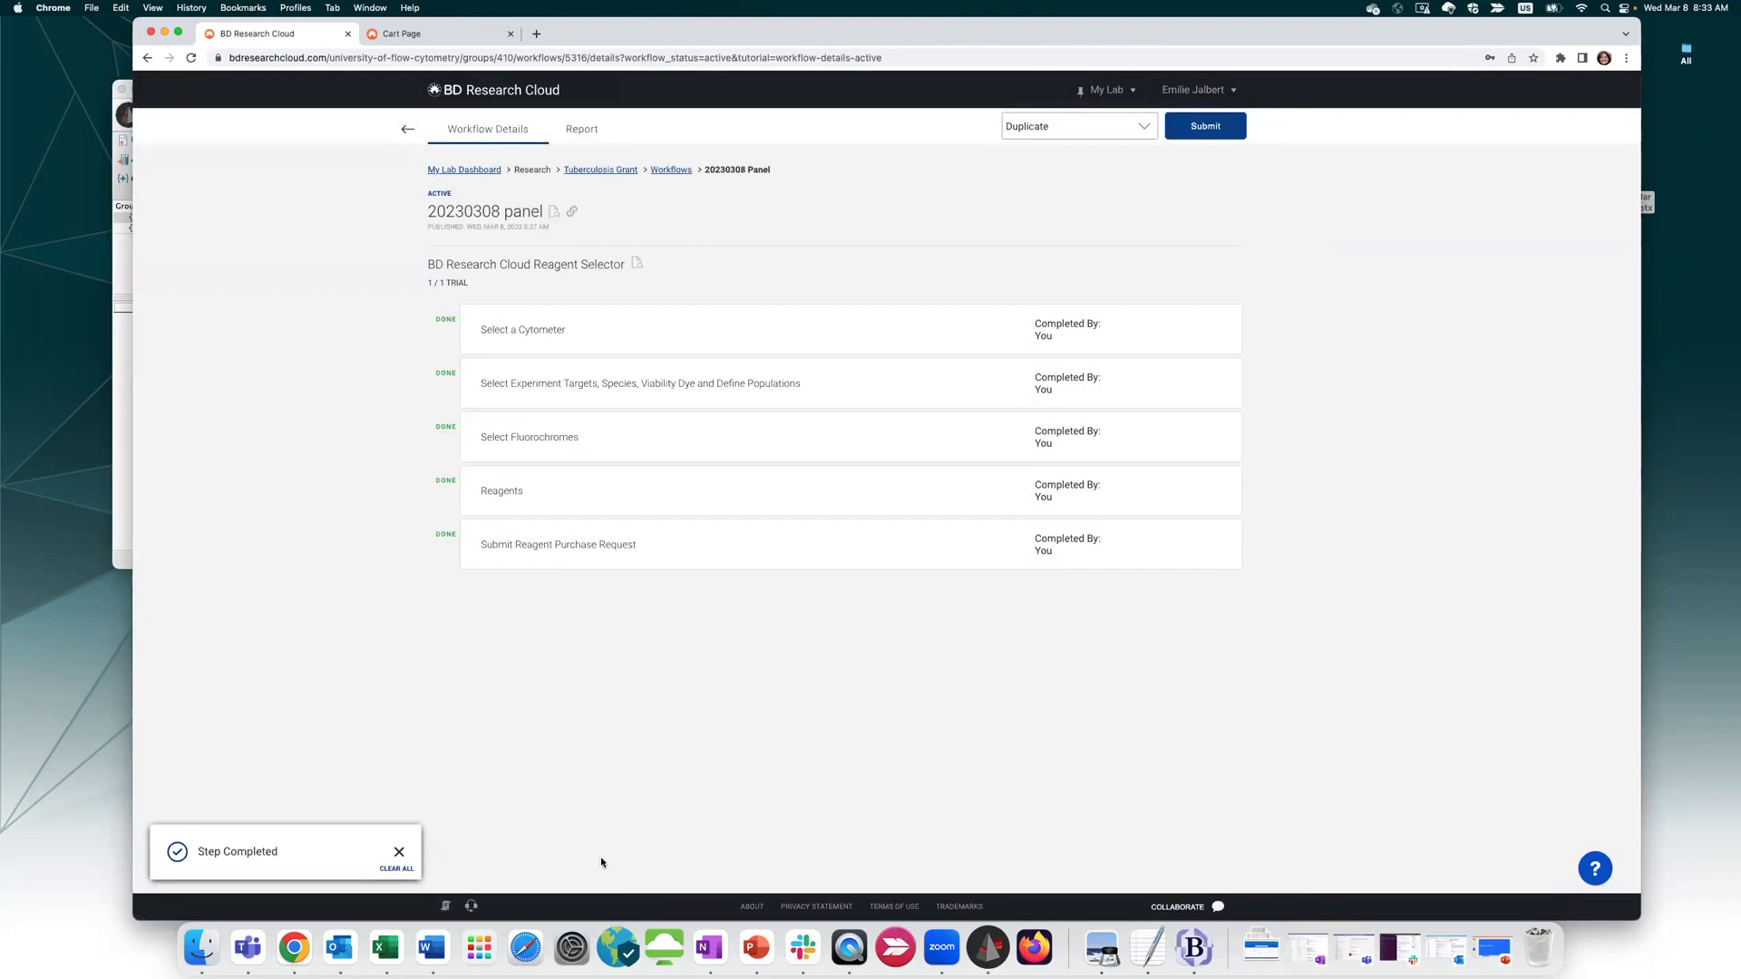
pyautogui.click(400, 132)
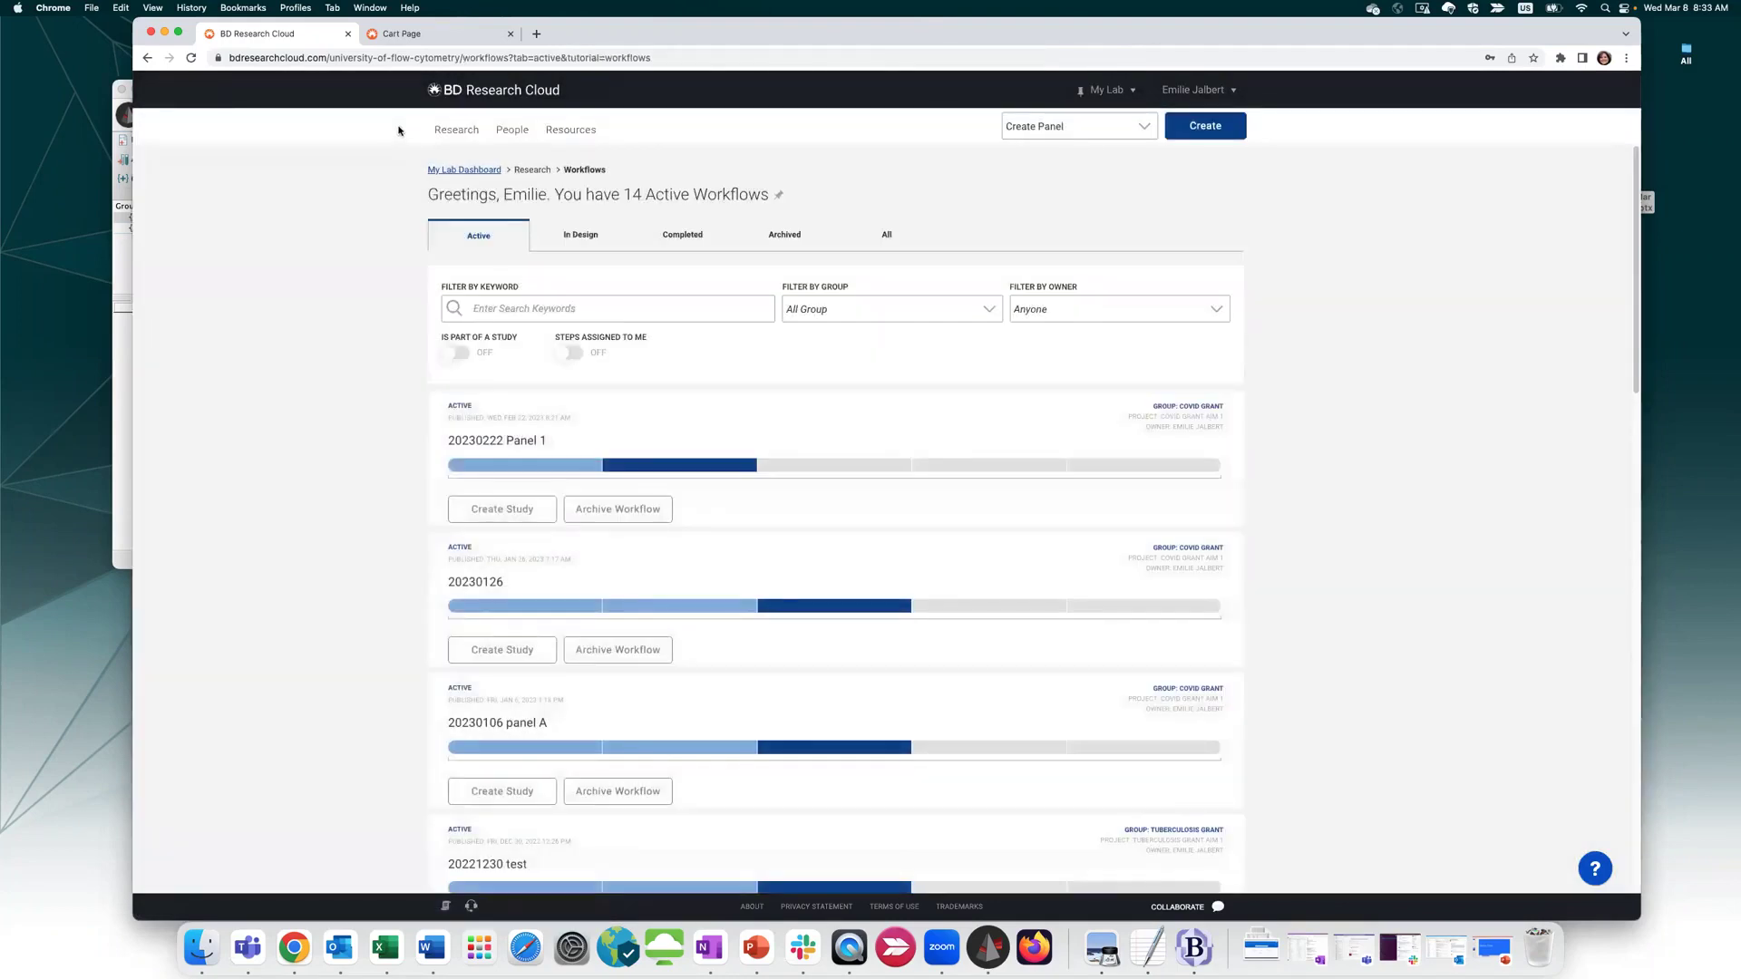
pyautogui.click(558, 129)
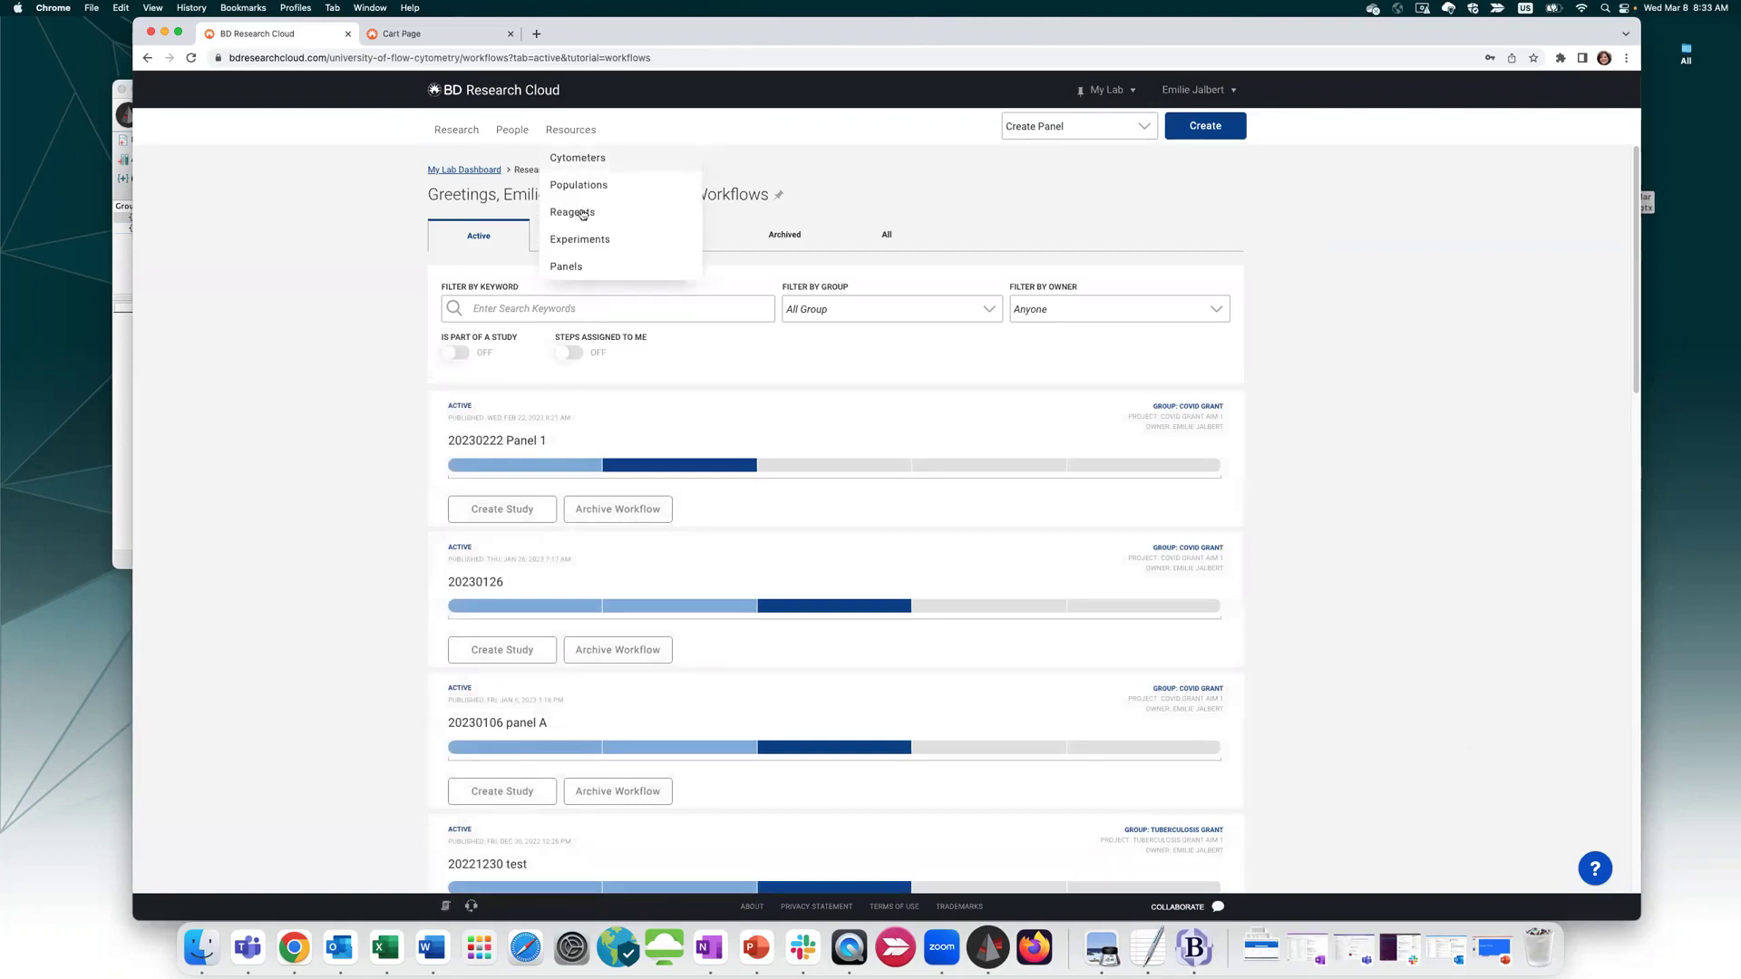
# Review the 20230308 panel's details and its reagent ordering list in the Panels library
pyautogui.click(569, 266)
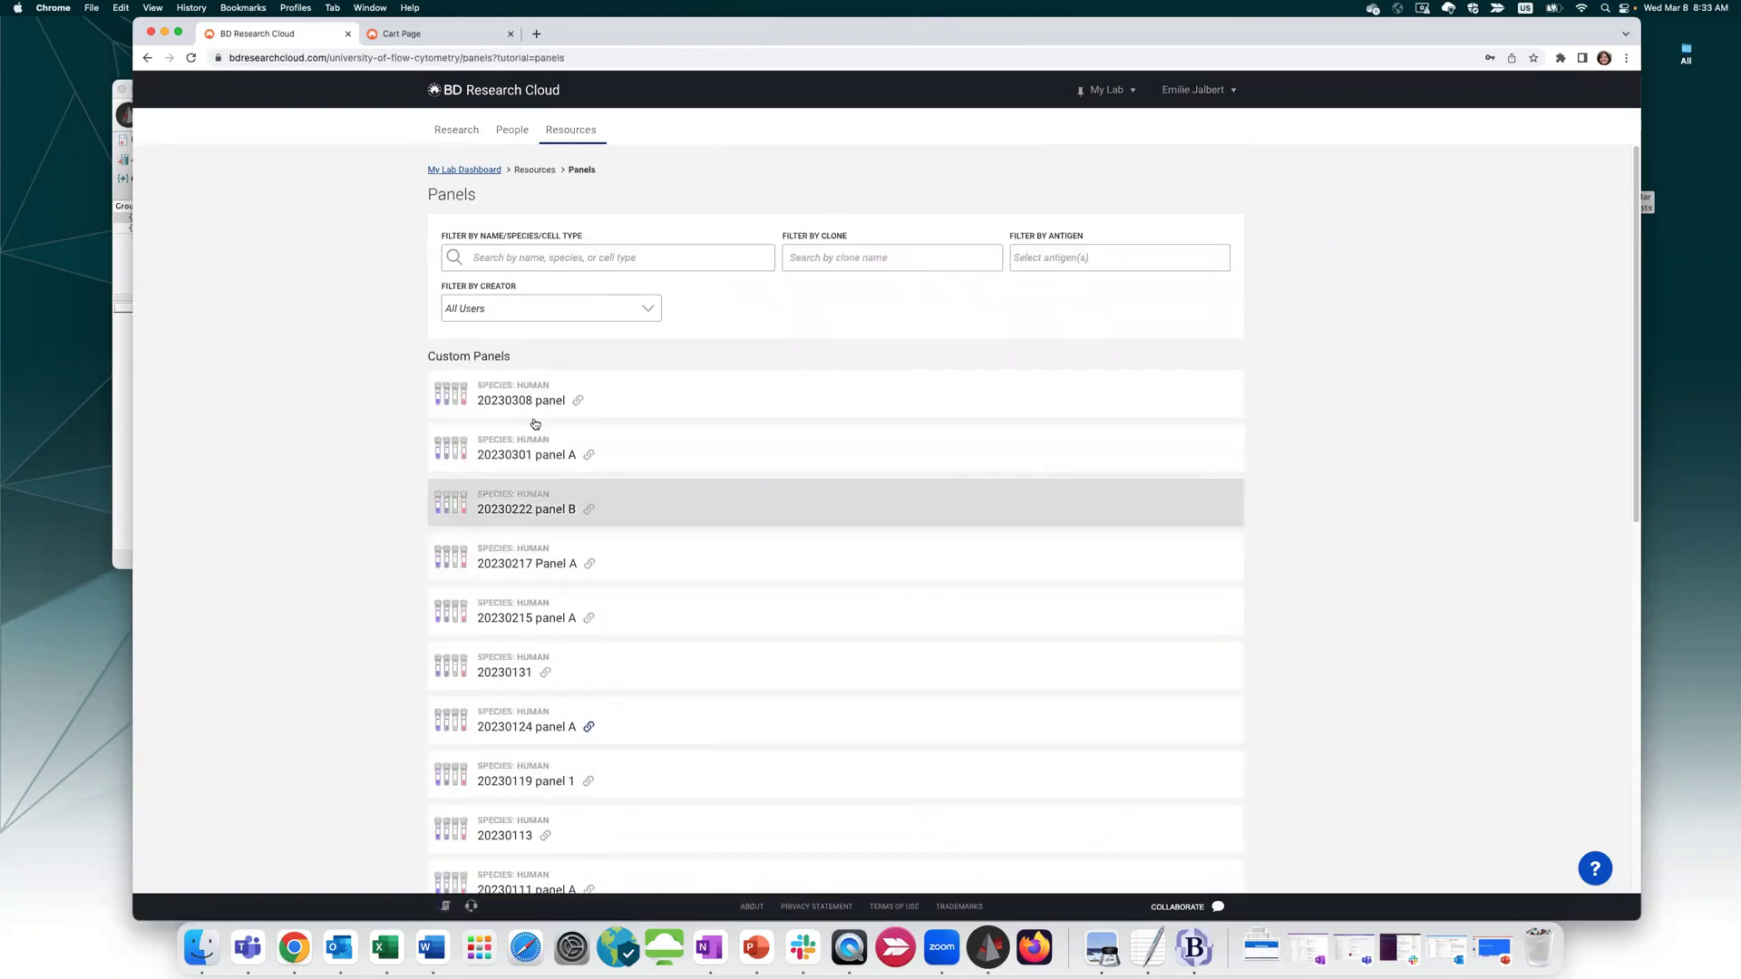
pyautogui.click(658, 401)
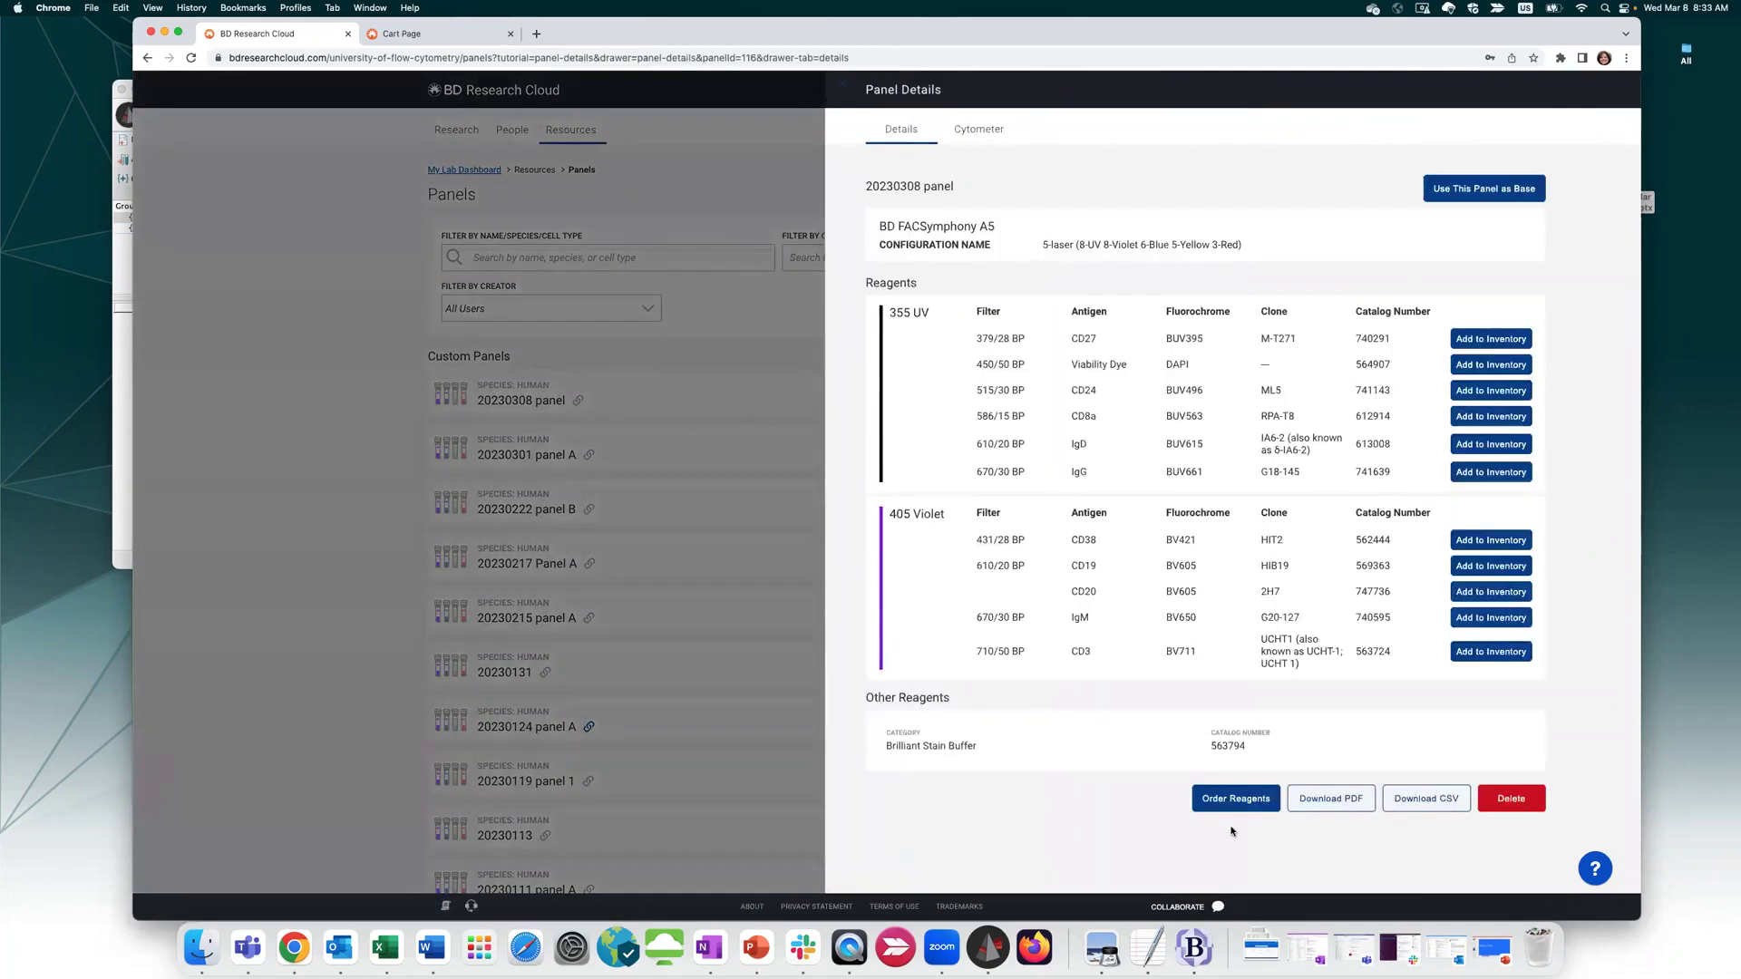
pyautogui.click(1237, 802)
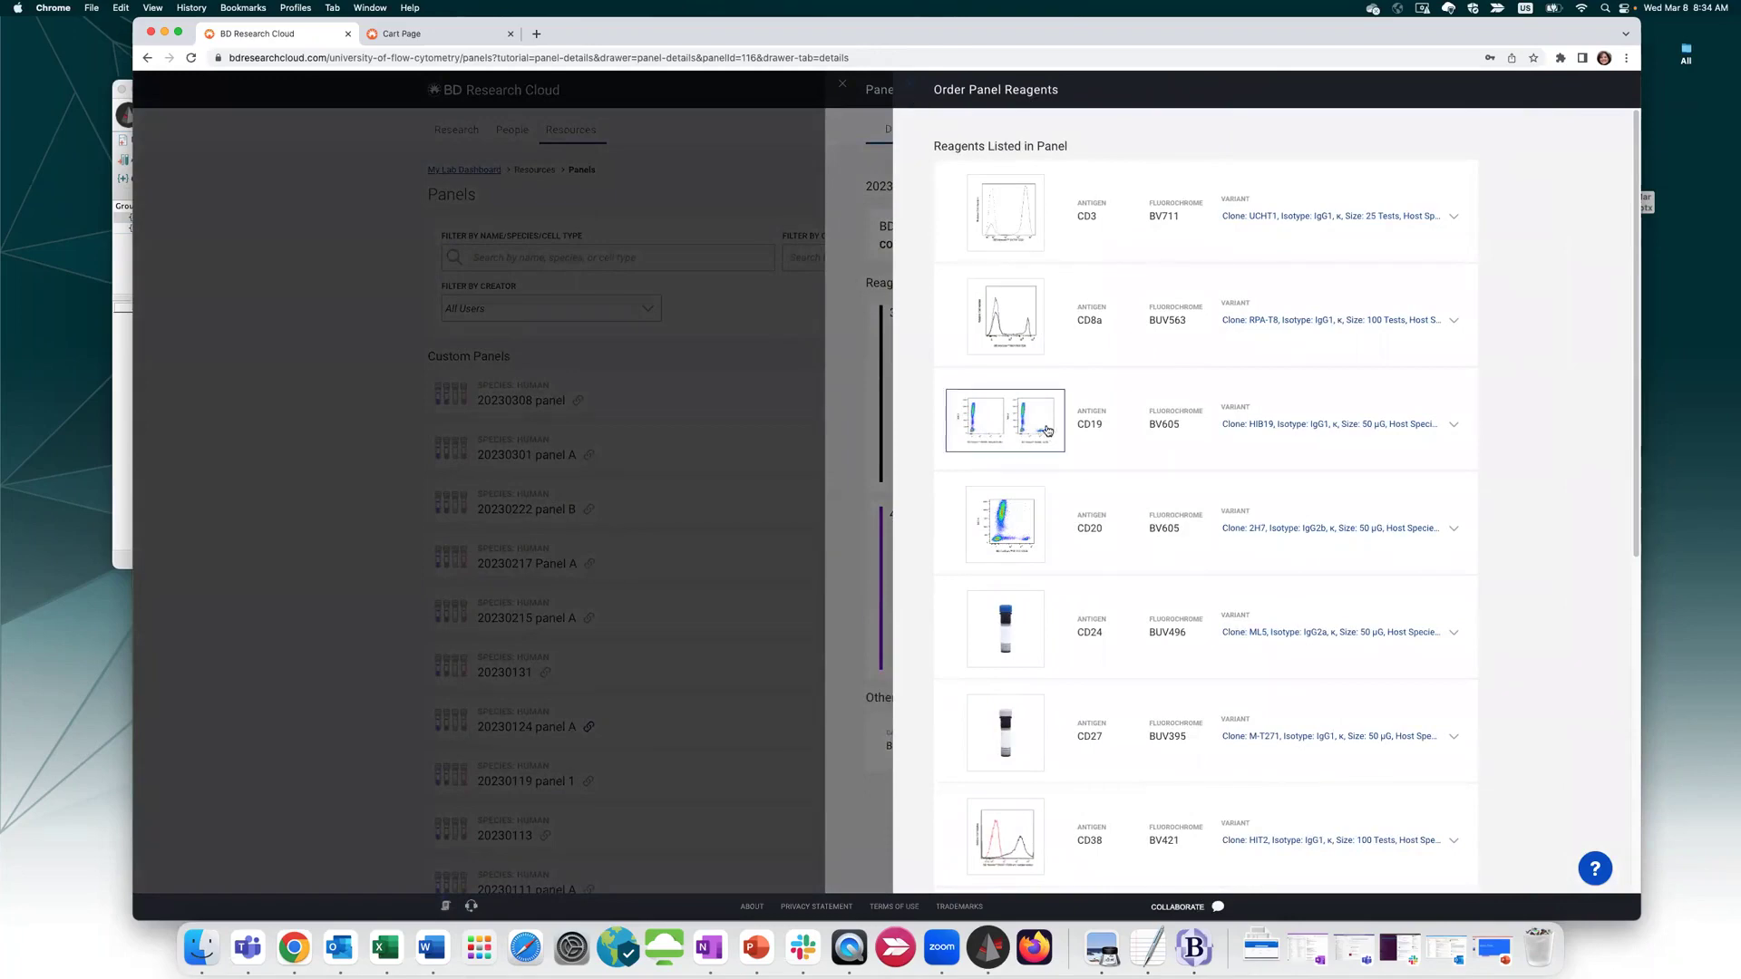
pyautogui.scroll(-5, 1044, 433)
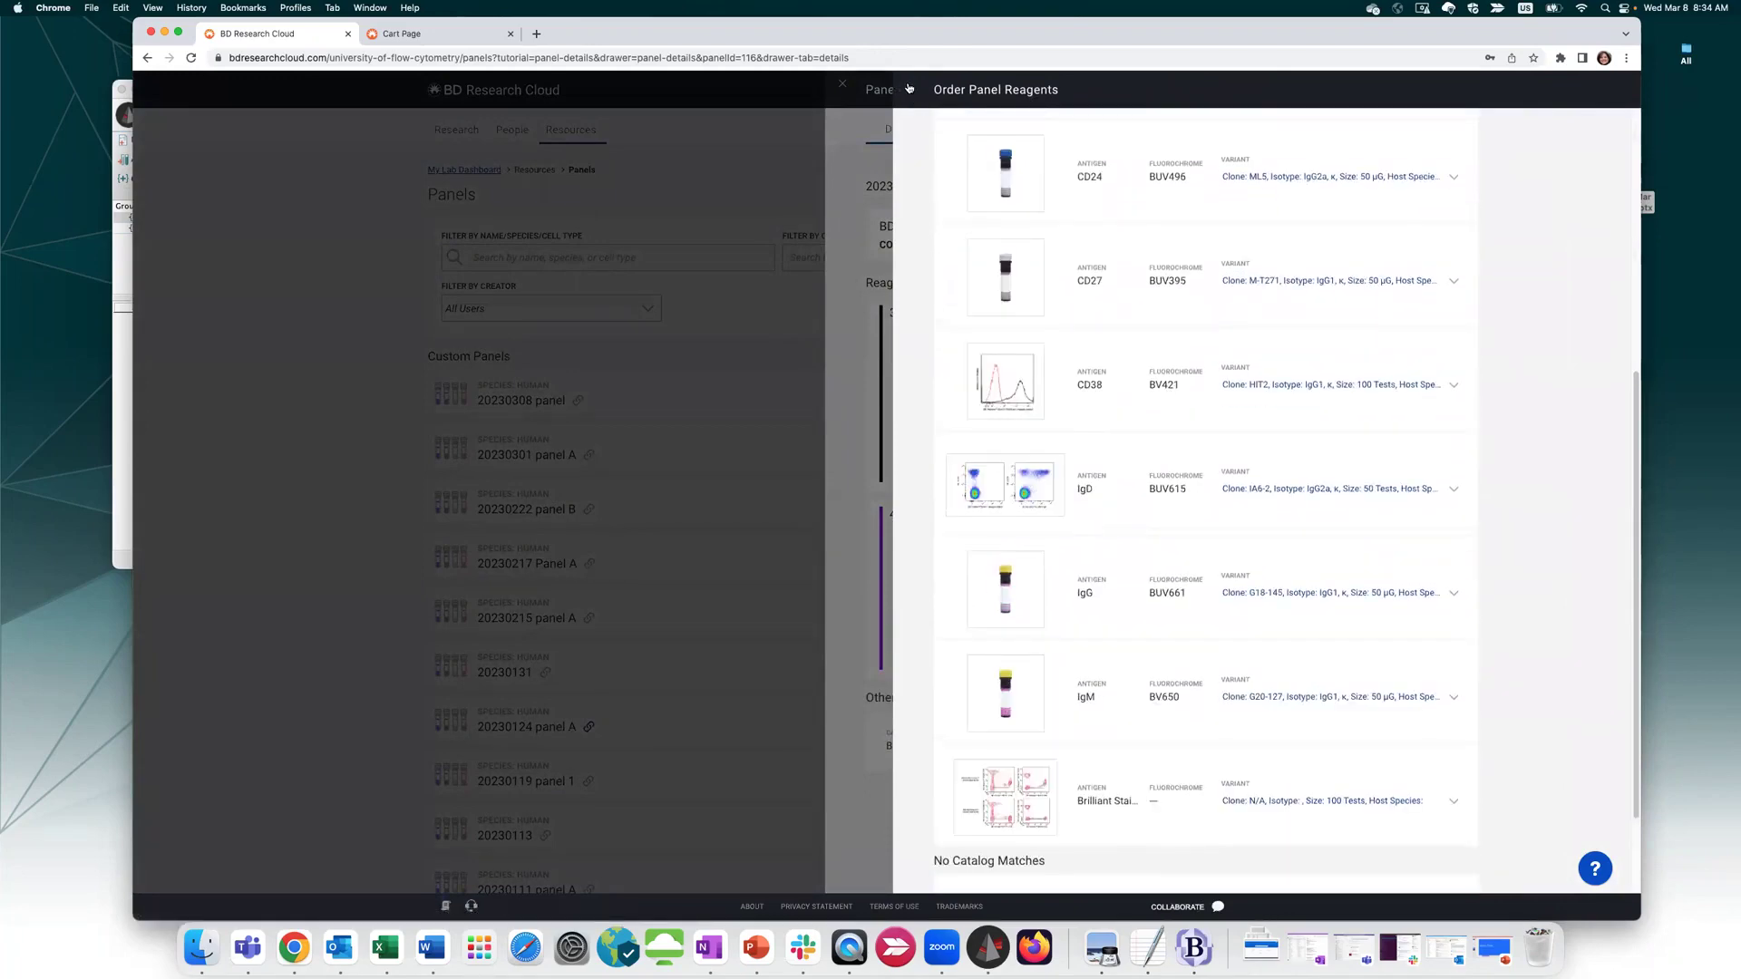
pyautogui.click(909, 88)
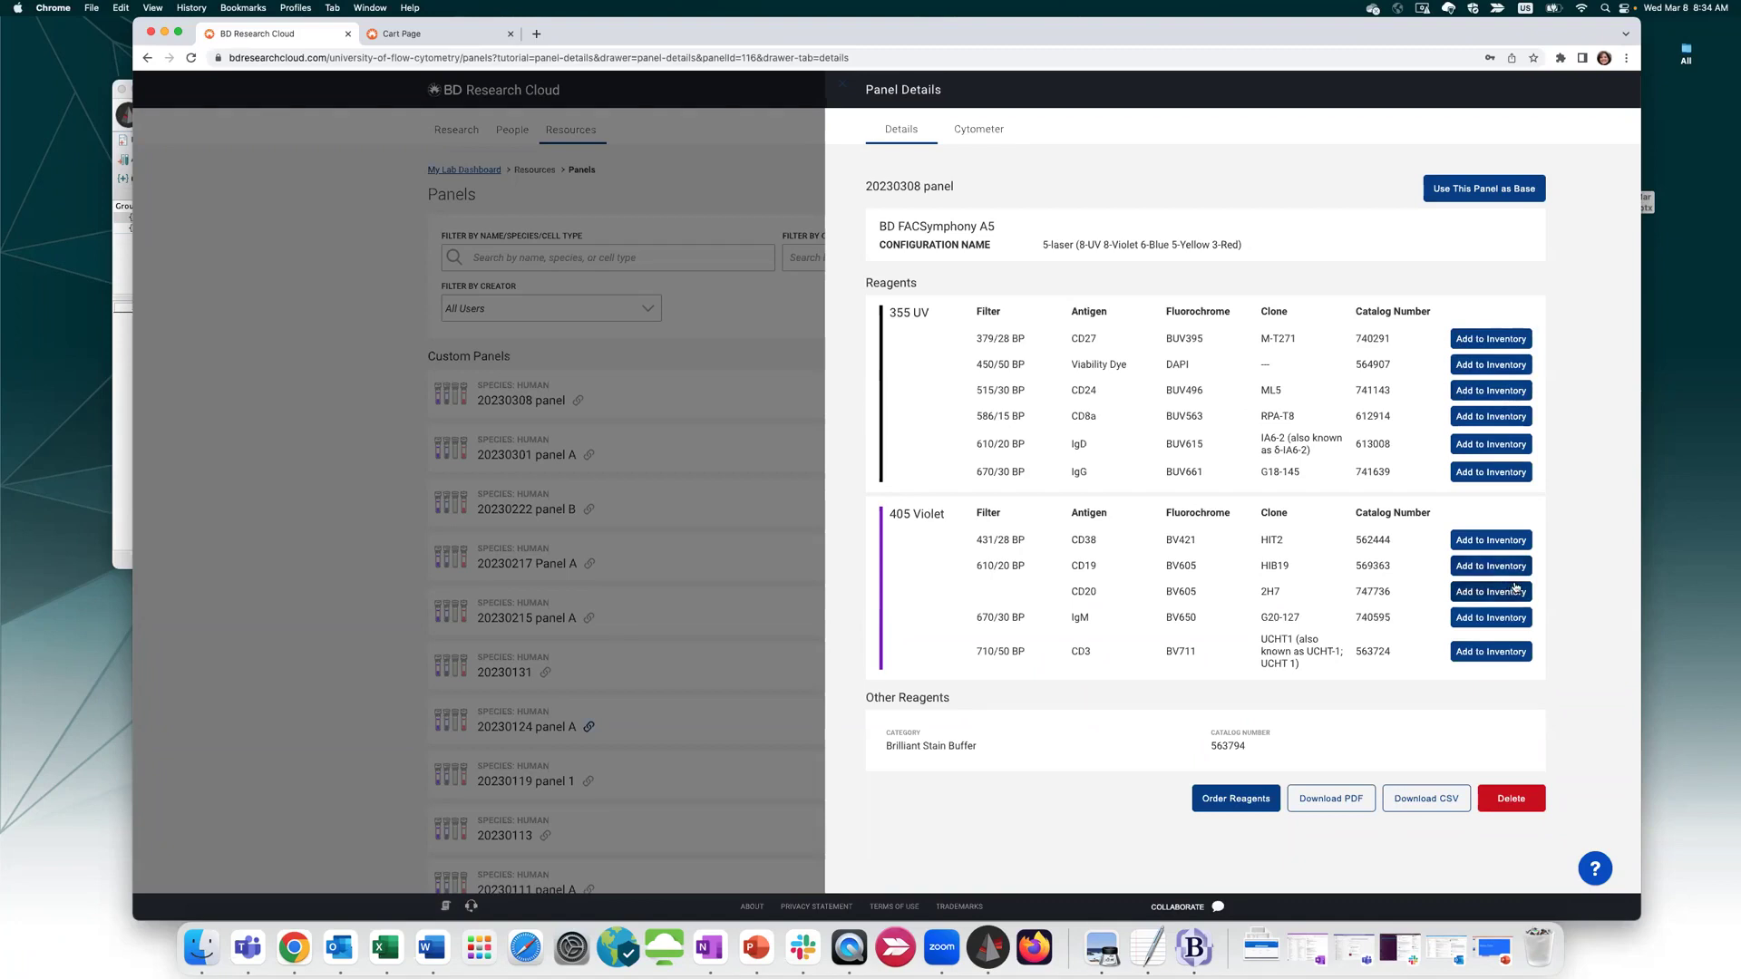
pyautogui.click(844, 88)
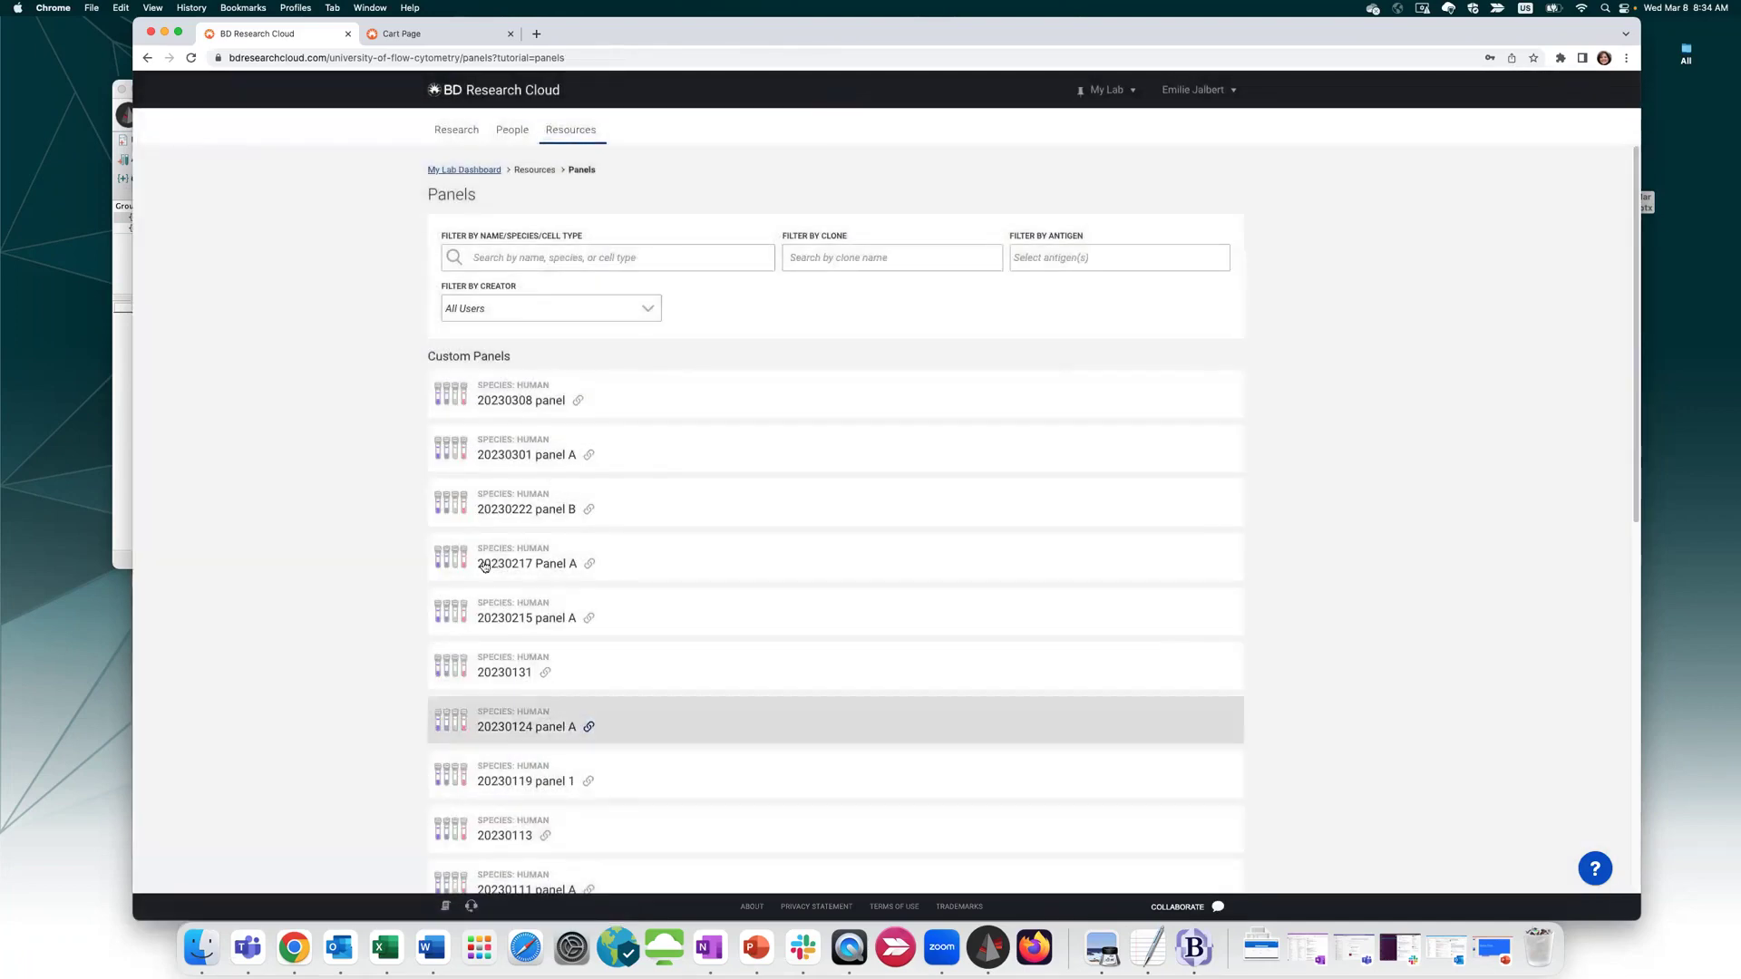
pyautogui.scroll(-8, 462, 454)
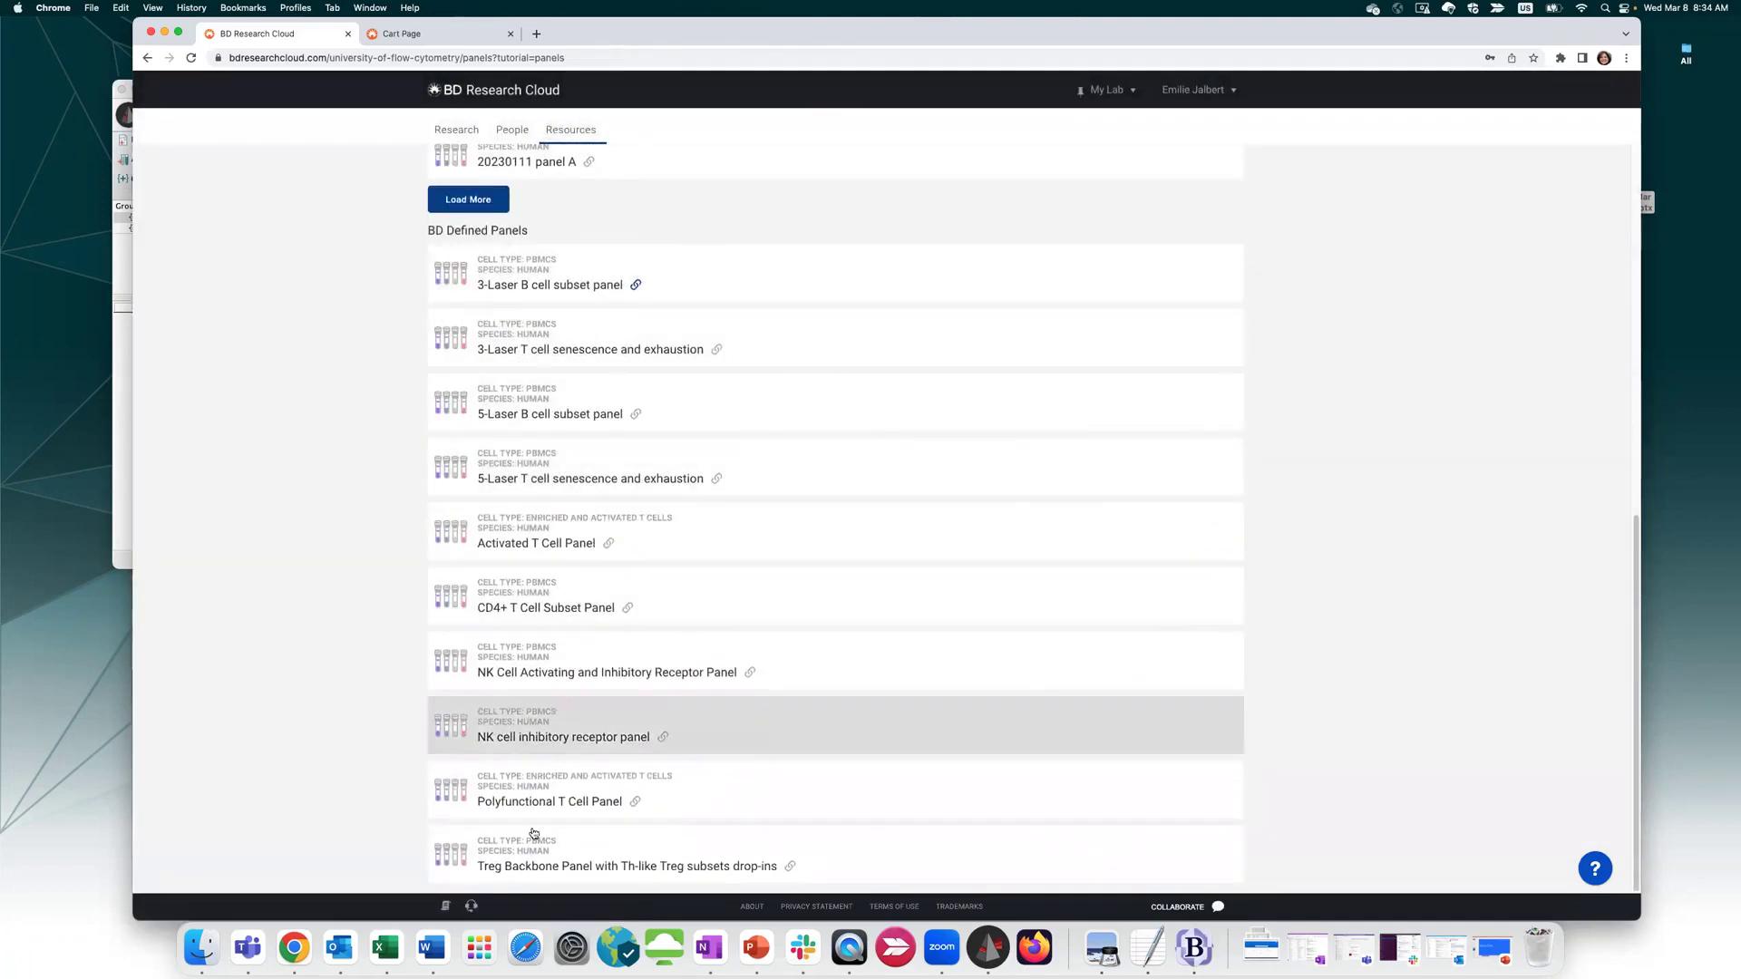
pyautogui.scroll(8, 590, 635)
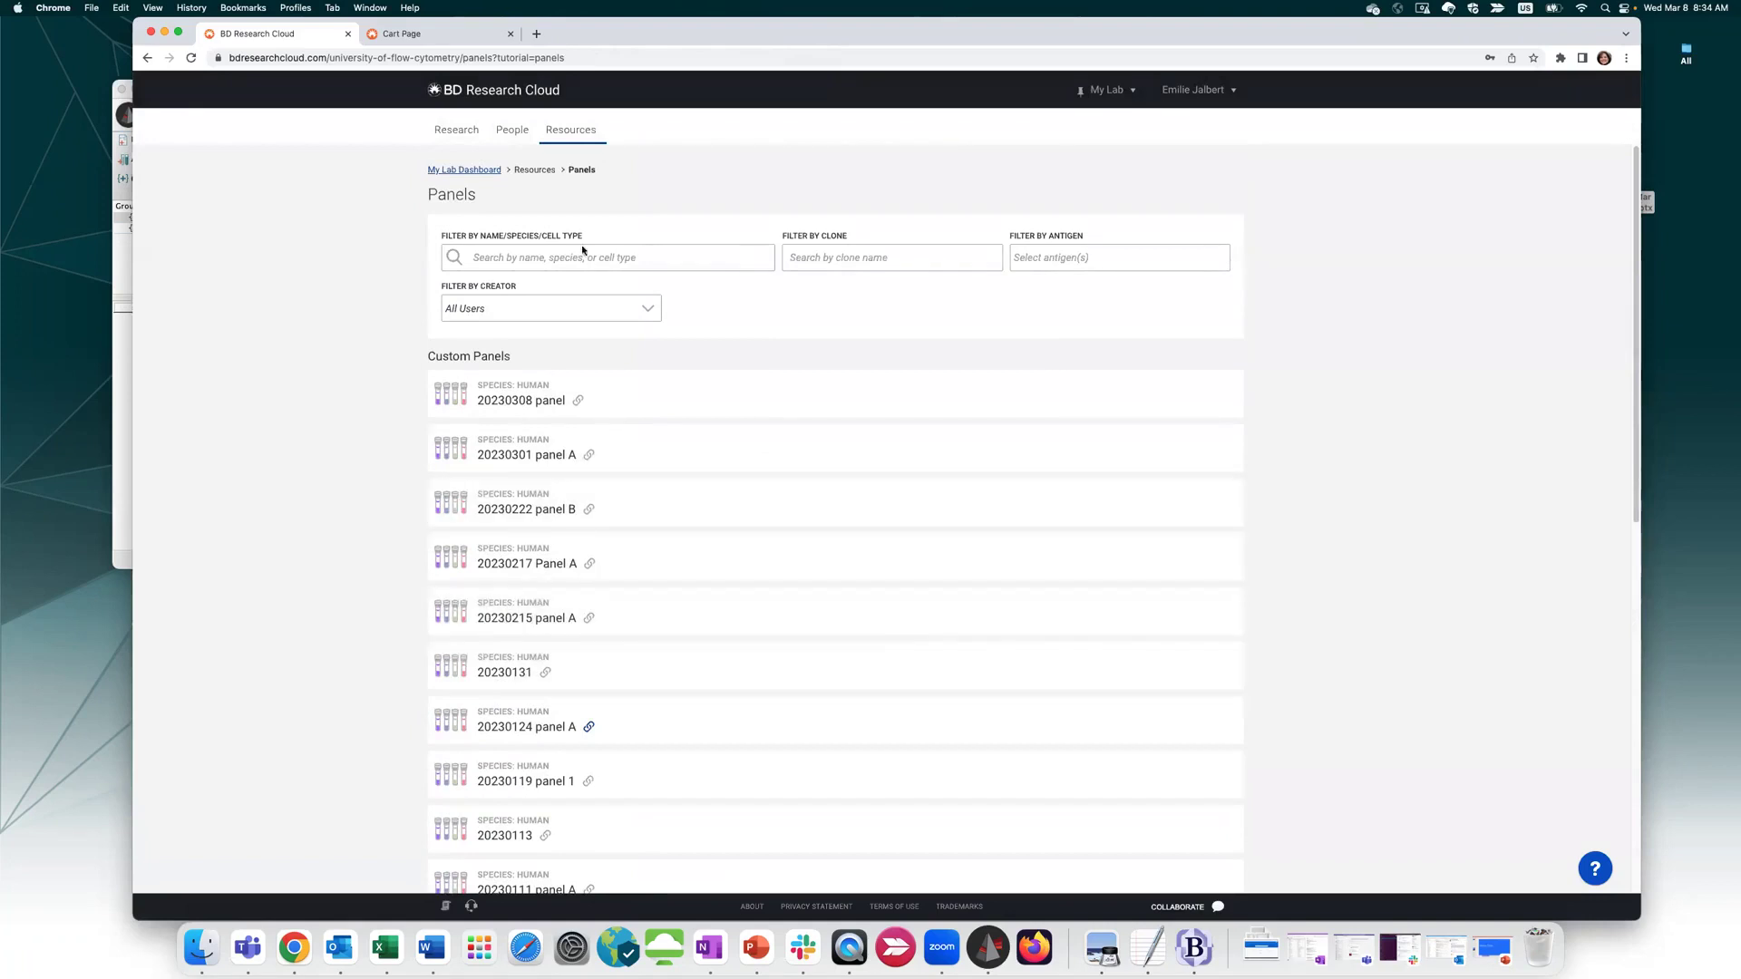
# Create panel '20230308 Panel A' in project COVID Grant Aim 3 and start it
pyautogui.moveTo(570, 131)
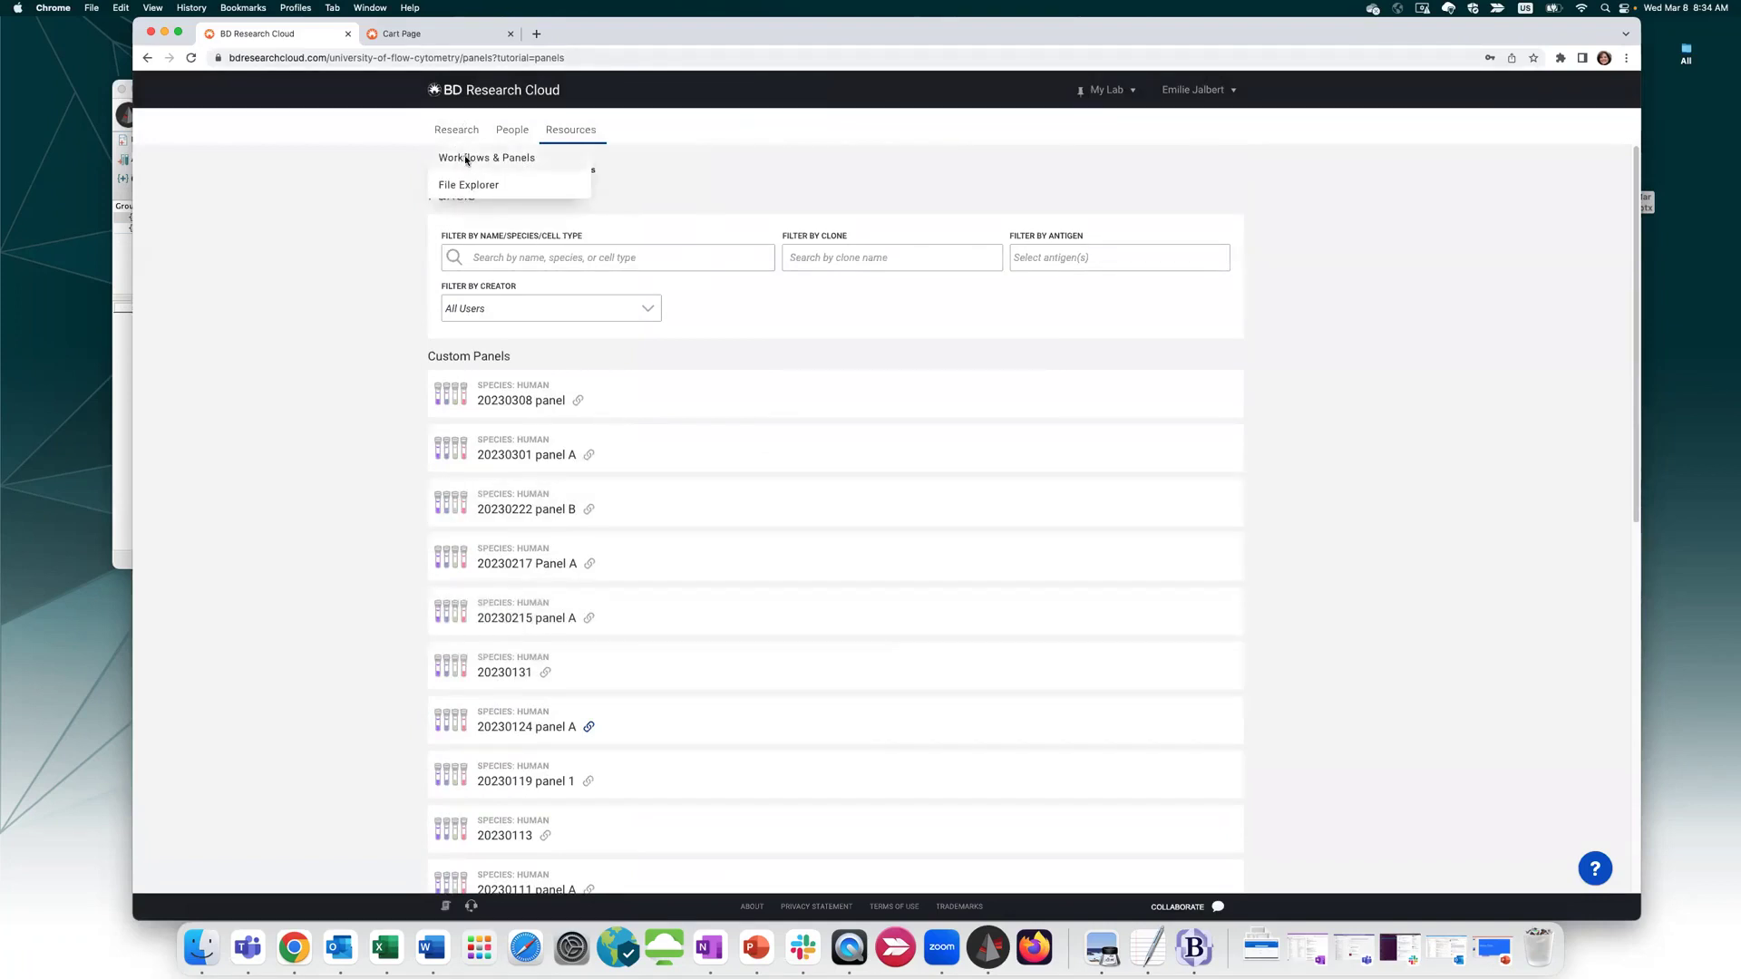
pyautogui.click(465, 157)
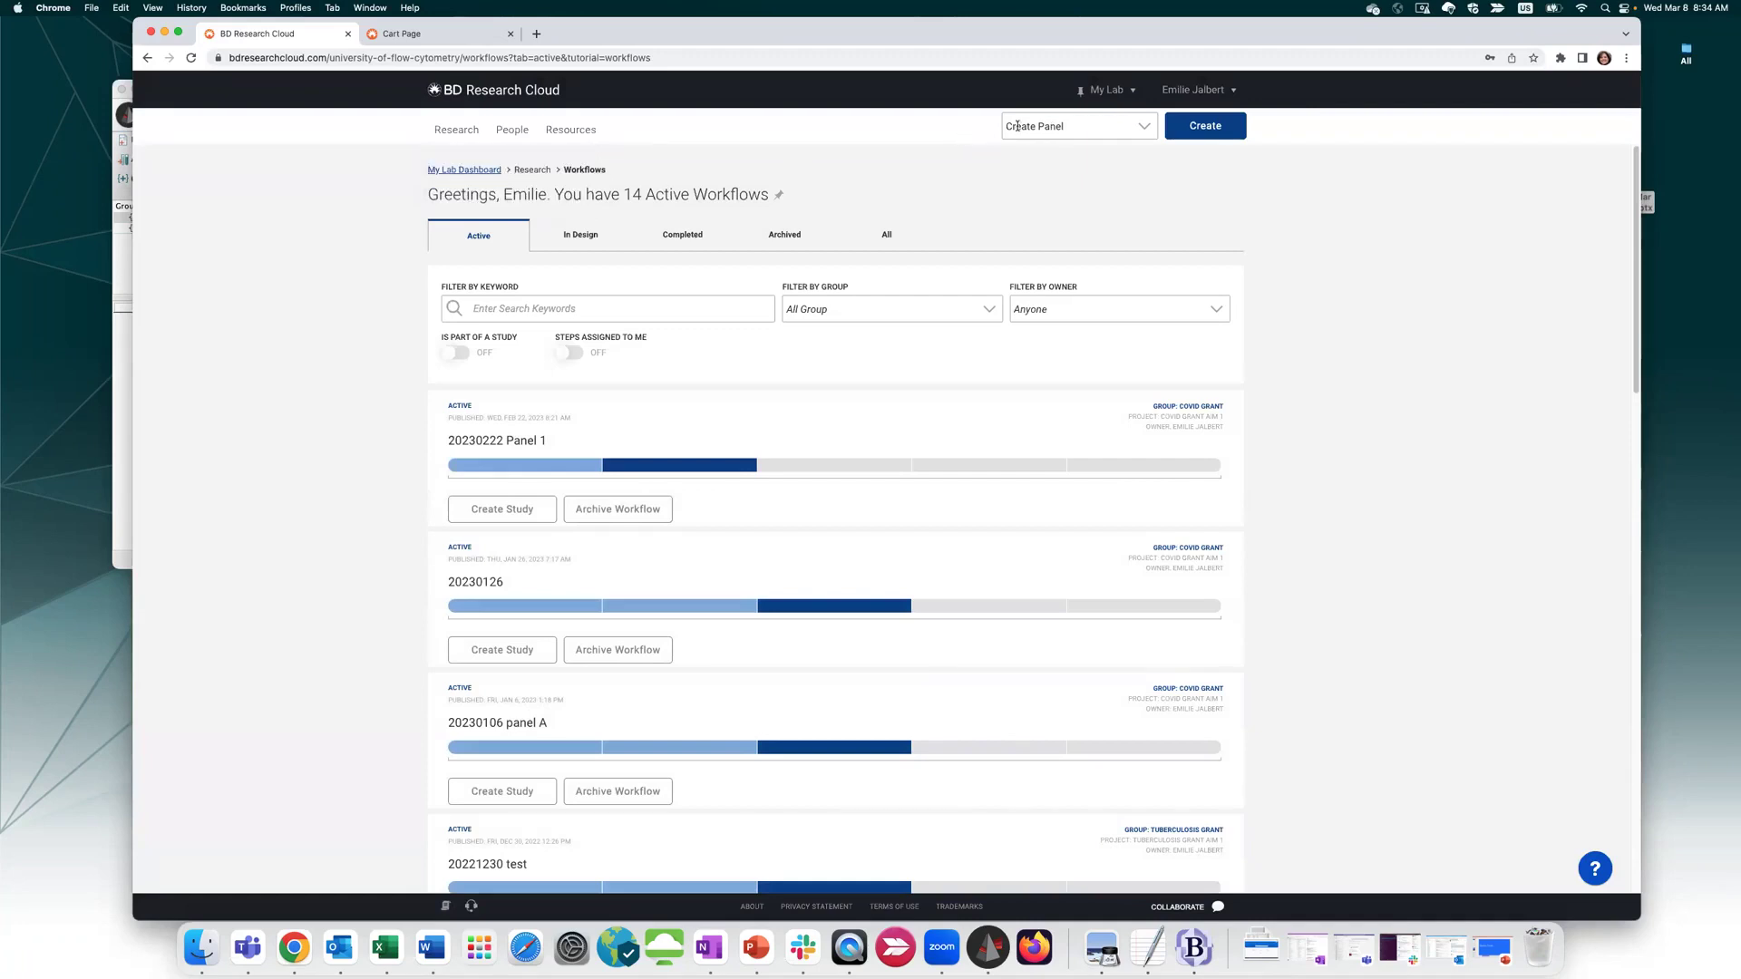
pyautogui.click(1207, 127)
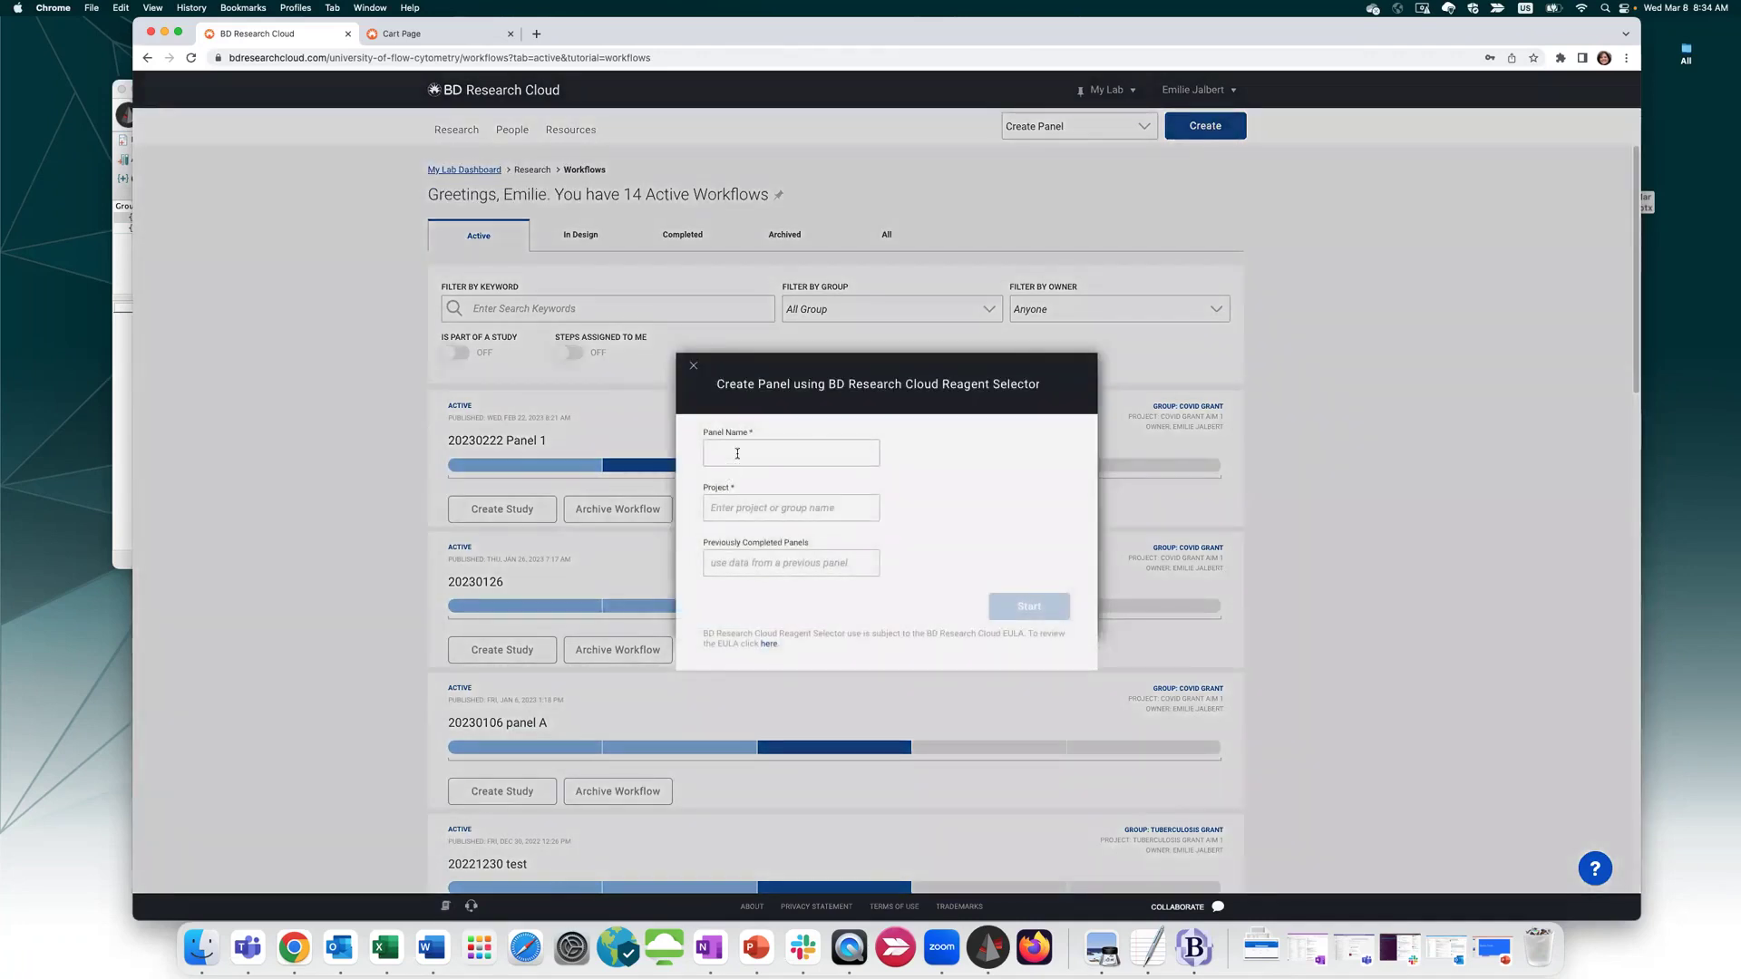
pyautogui.click(737, 454)
pyautogui.write('2023')
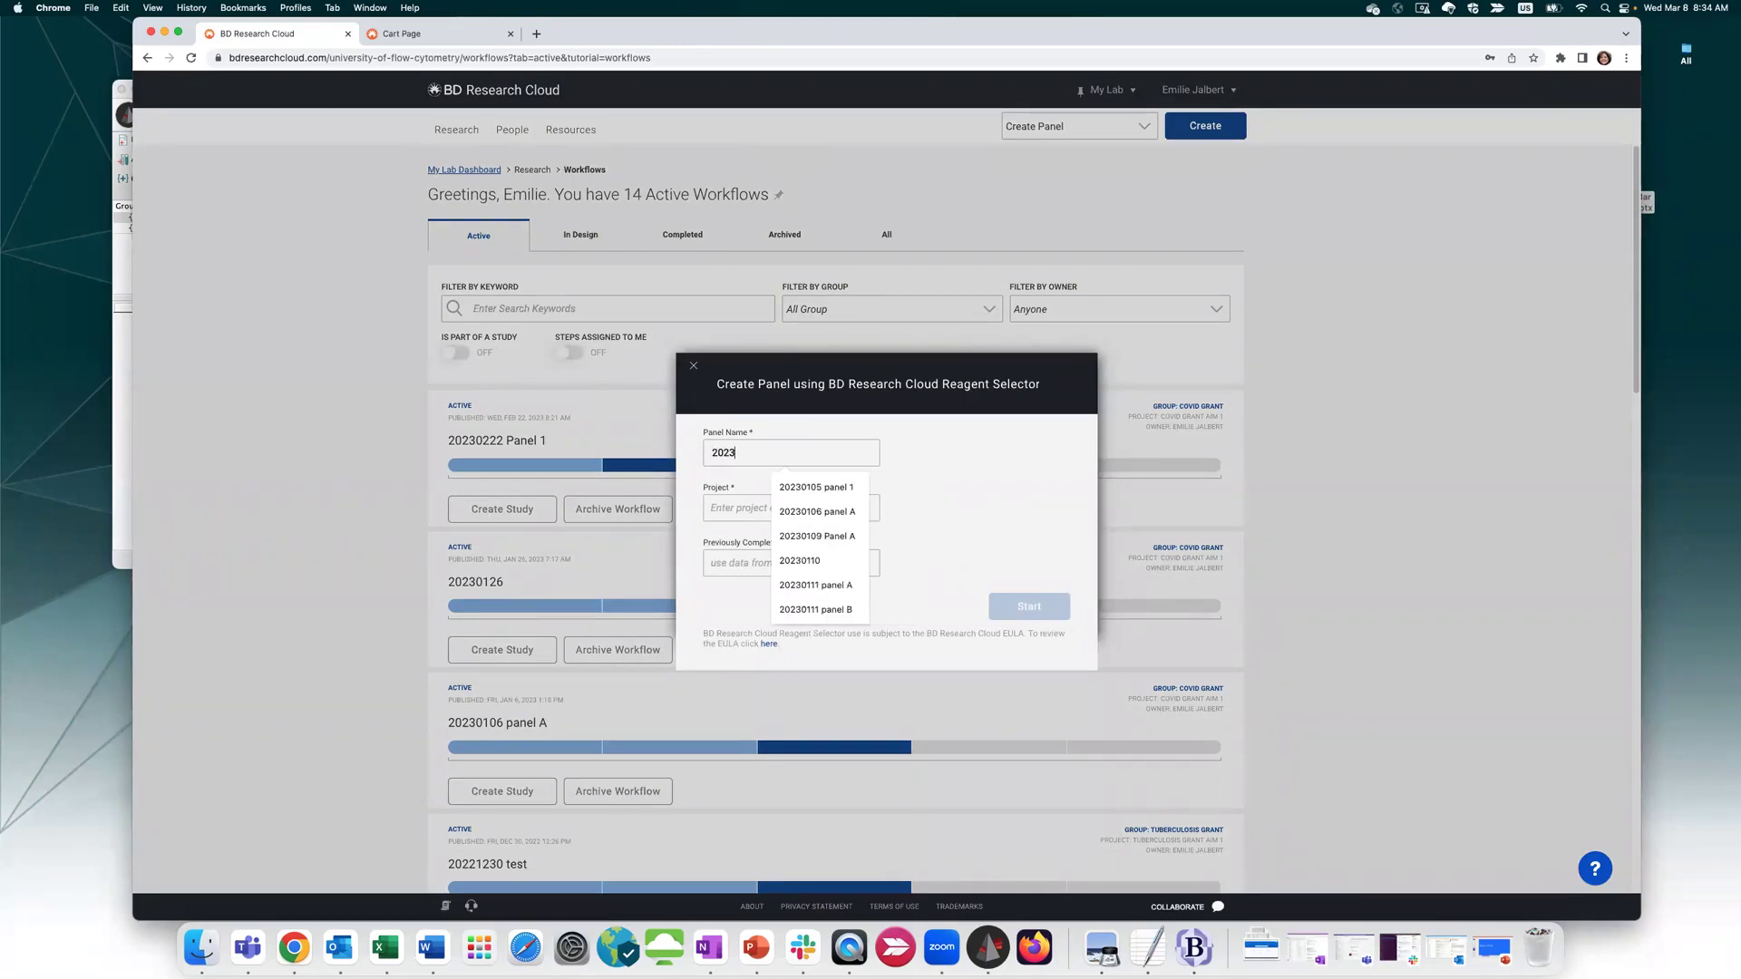
pyautogui.write('0308 Panel A')
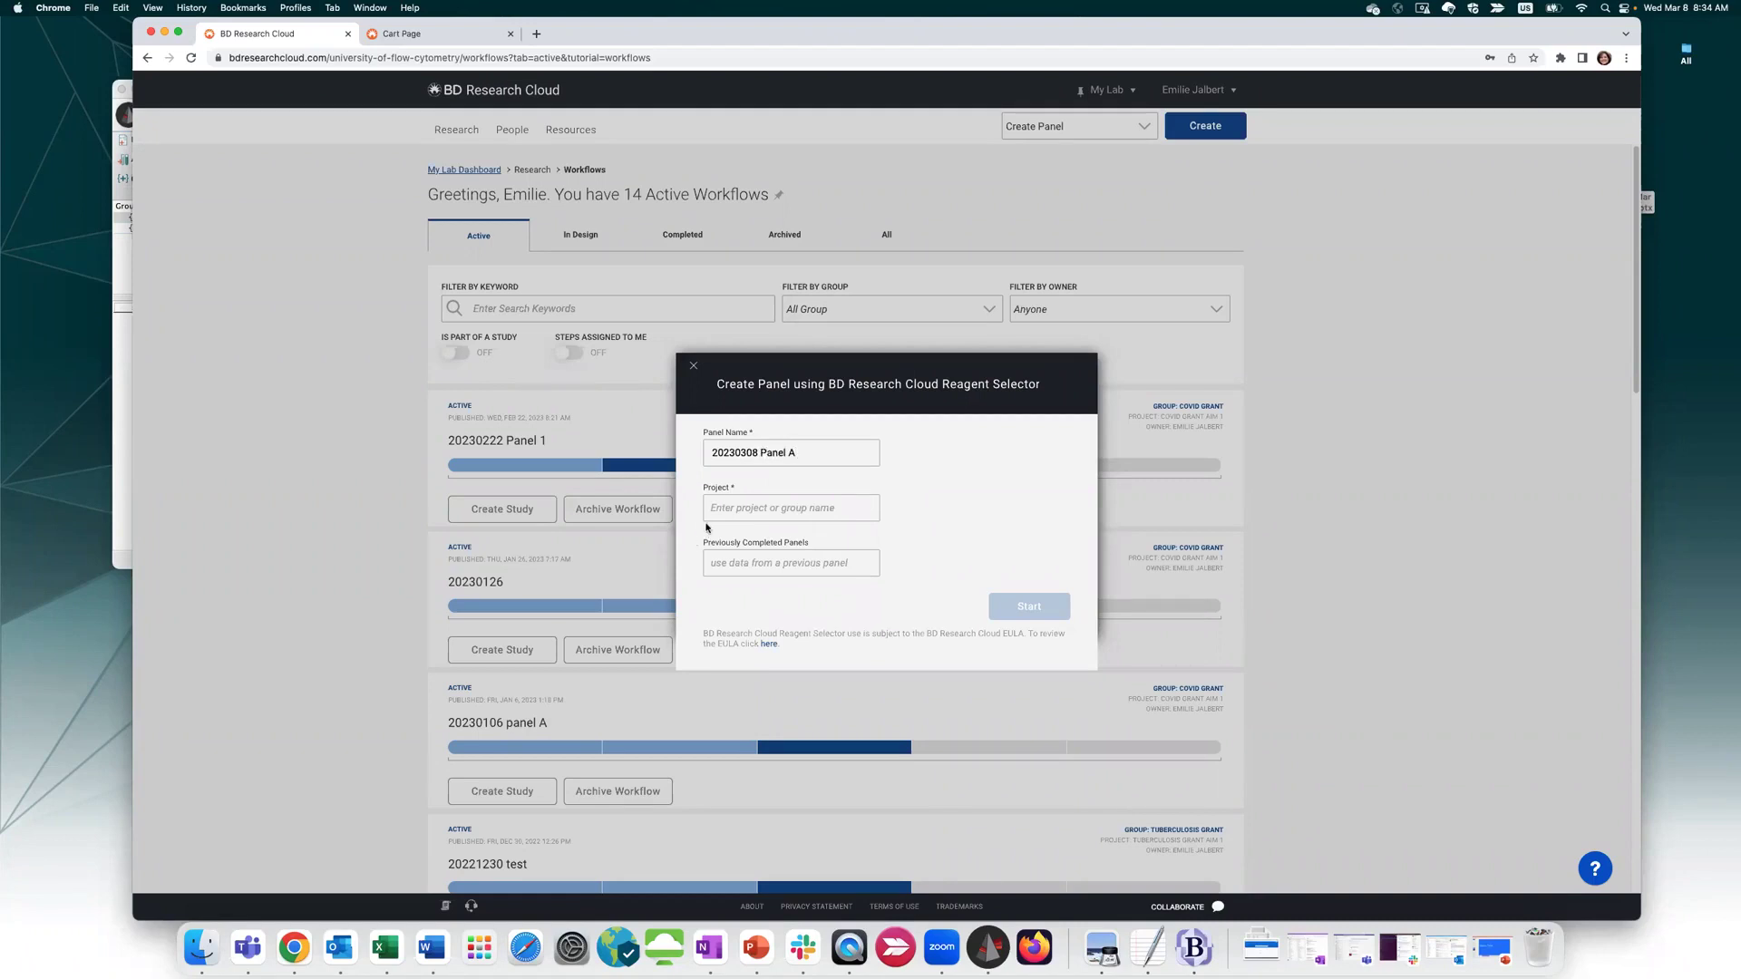
pyautogui.click(716, 508)
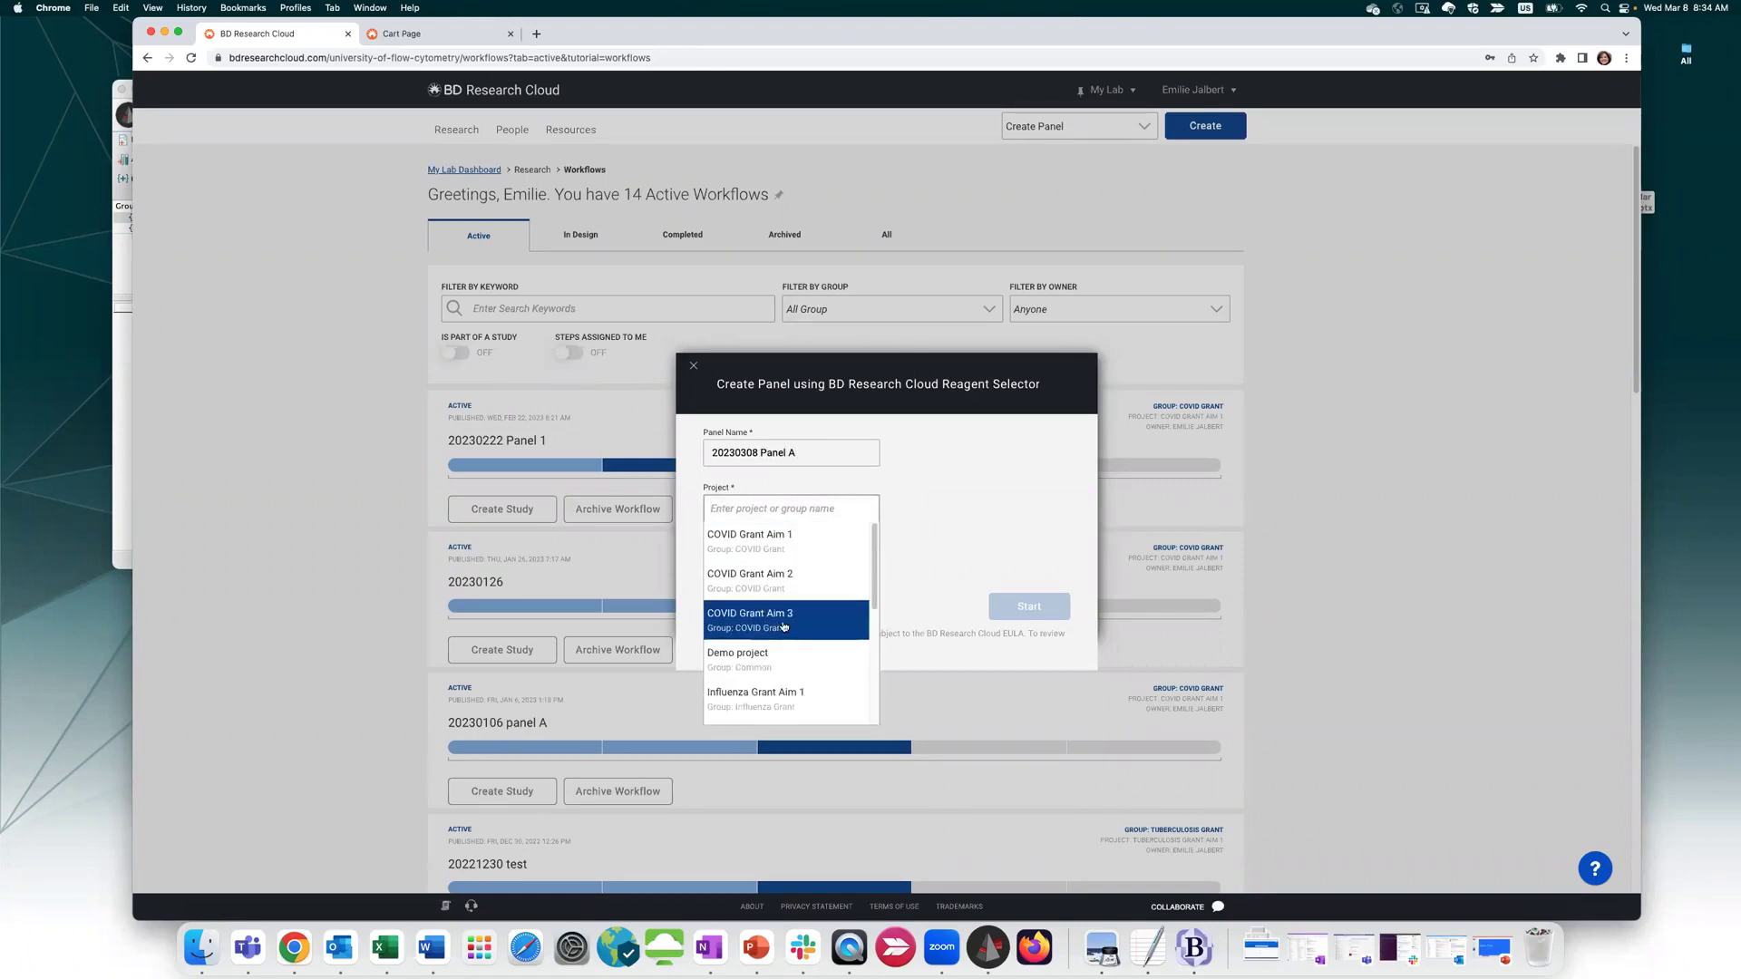
pyautogui.click(770, 560)
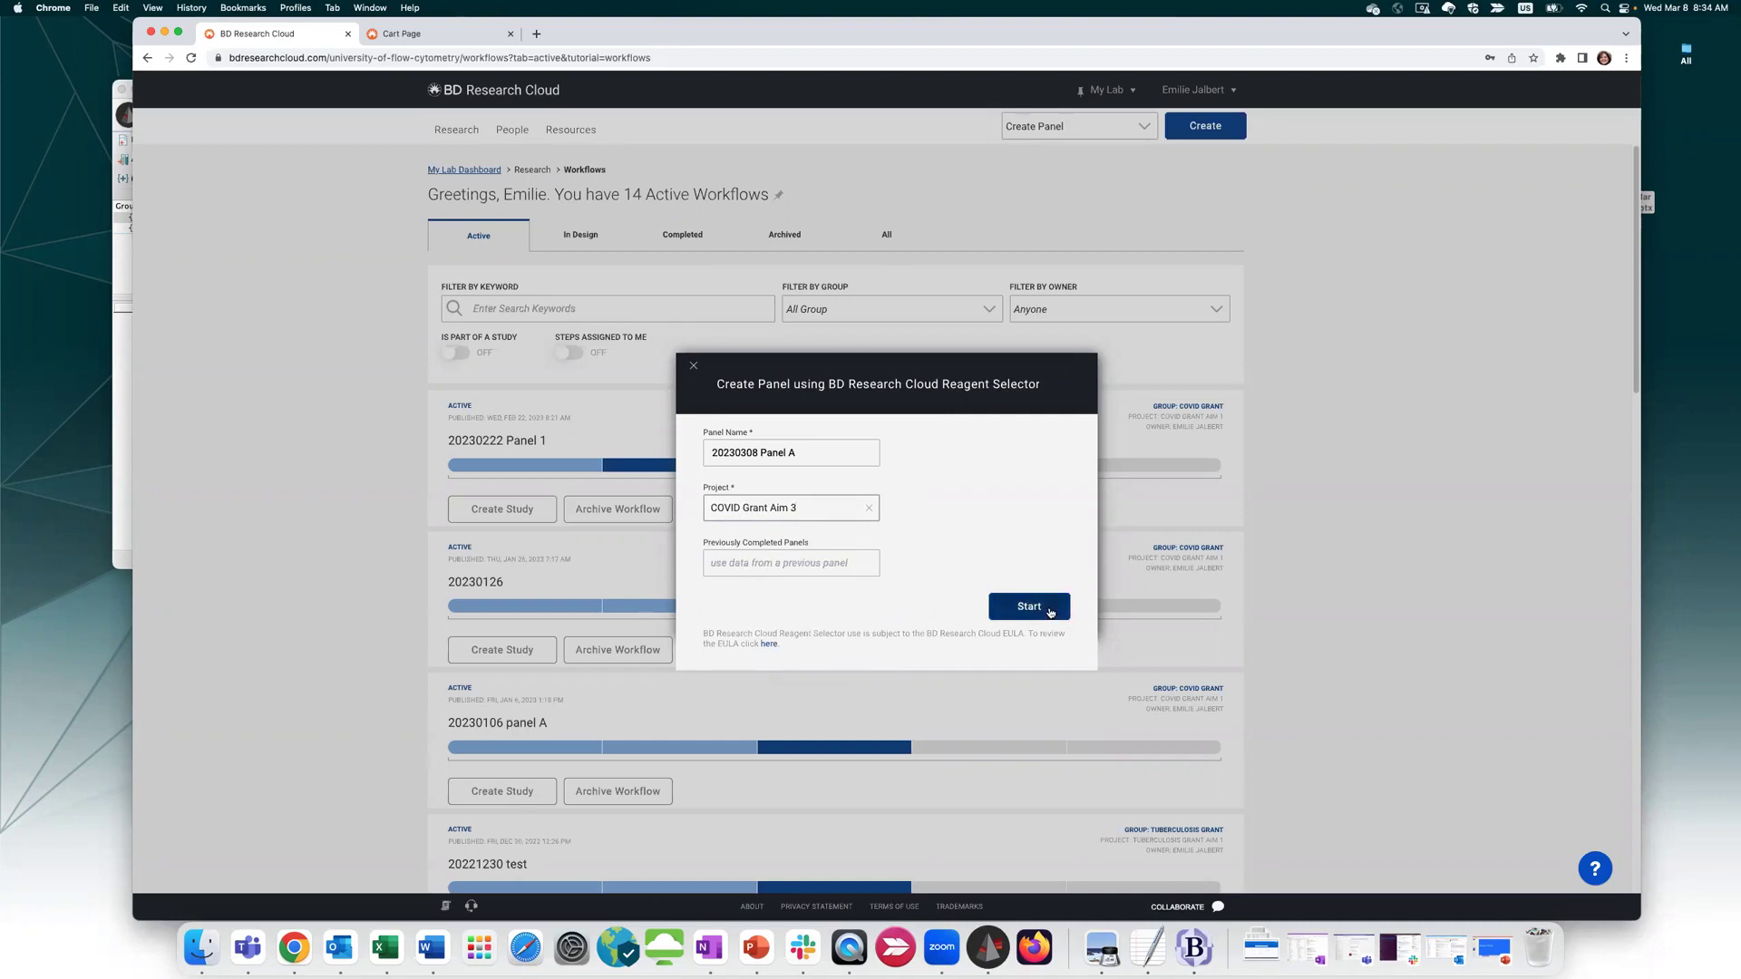
pyautogui.click(1050, 613)
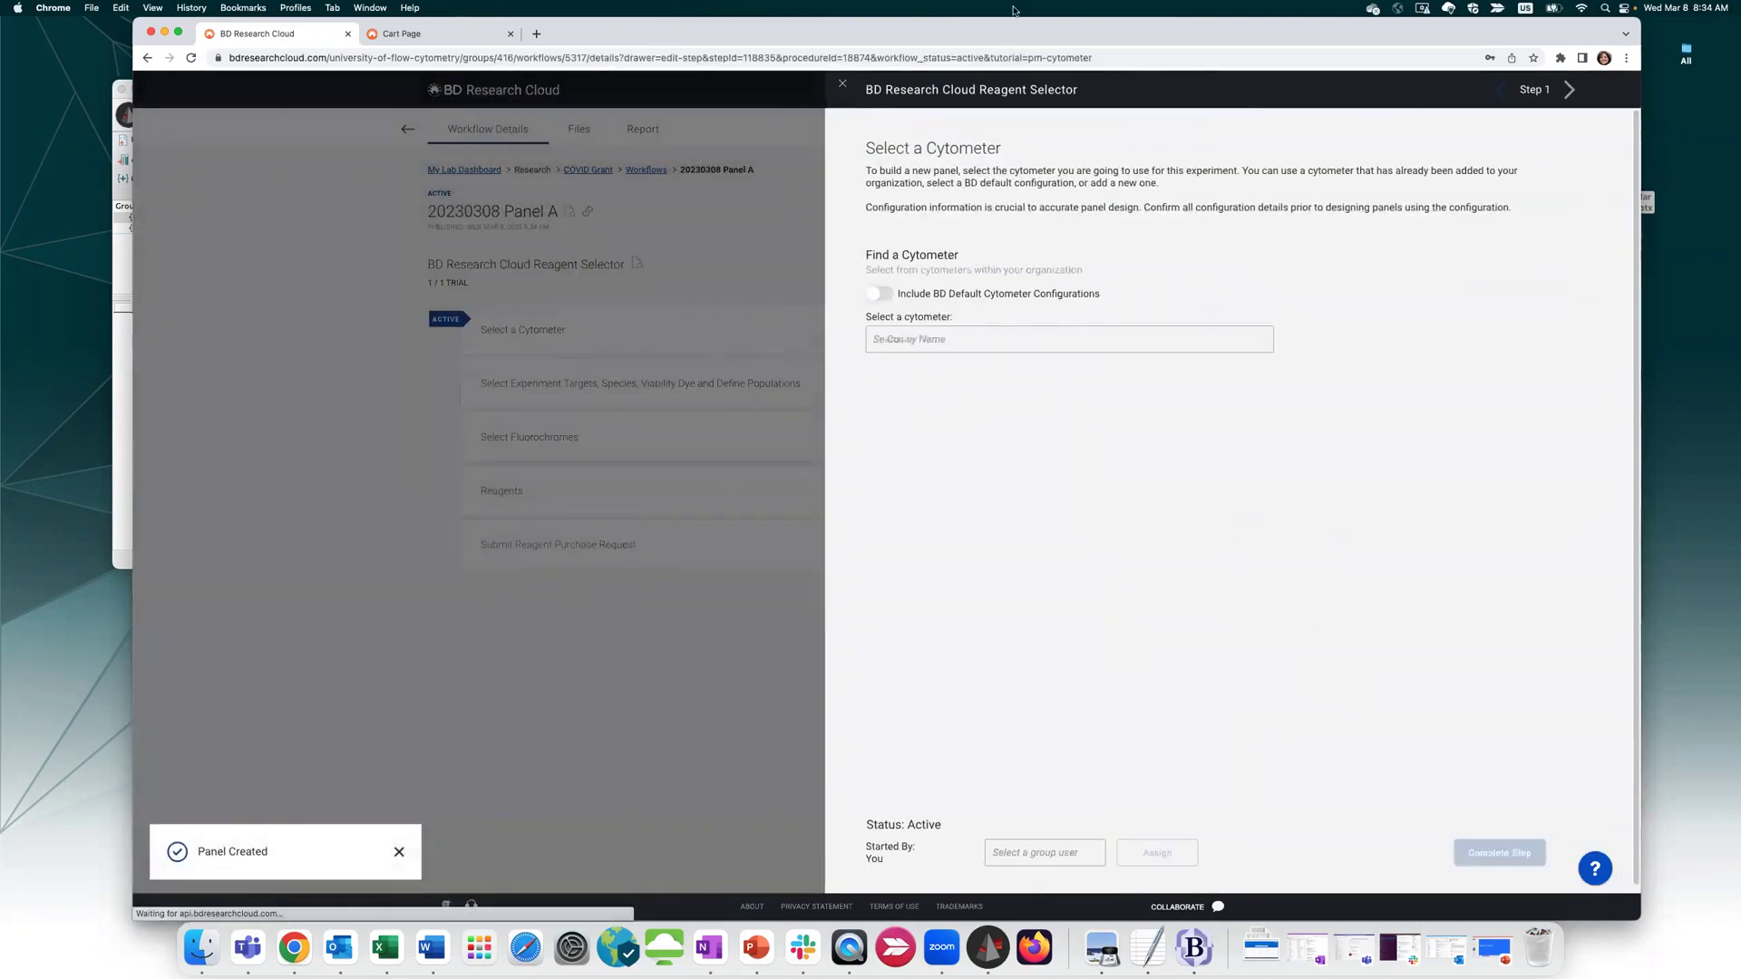
# Complete the cytometer step and set the target species to Human
pyautogui.click(1478, 854)
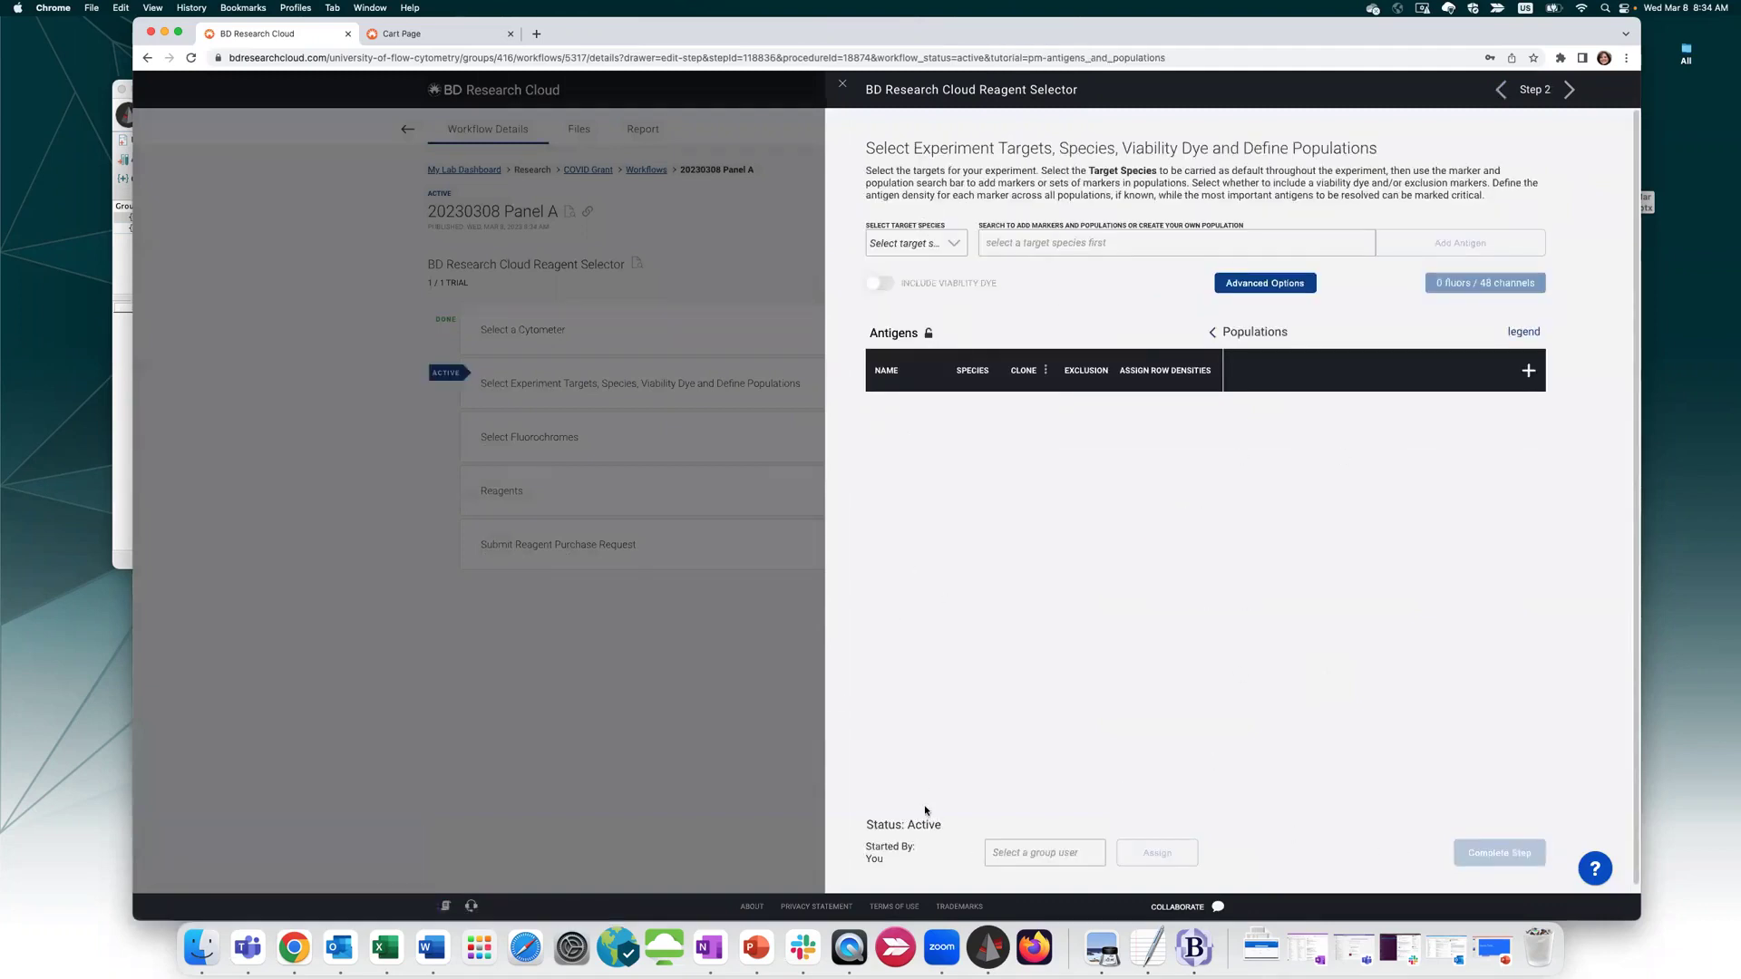
pyautogui.click(938, 240)
pyautogui.click(930, 294)
# Search 'EJ' and add the EJ Treg 4 population to the panel
pyautogui.click(980, 242)
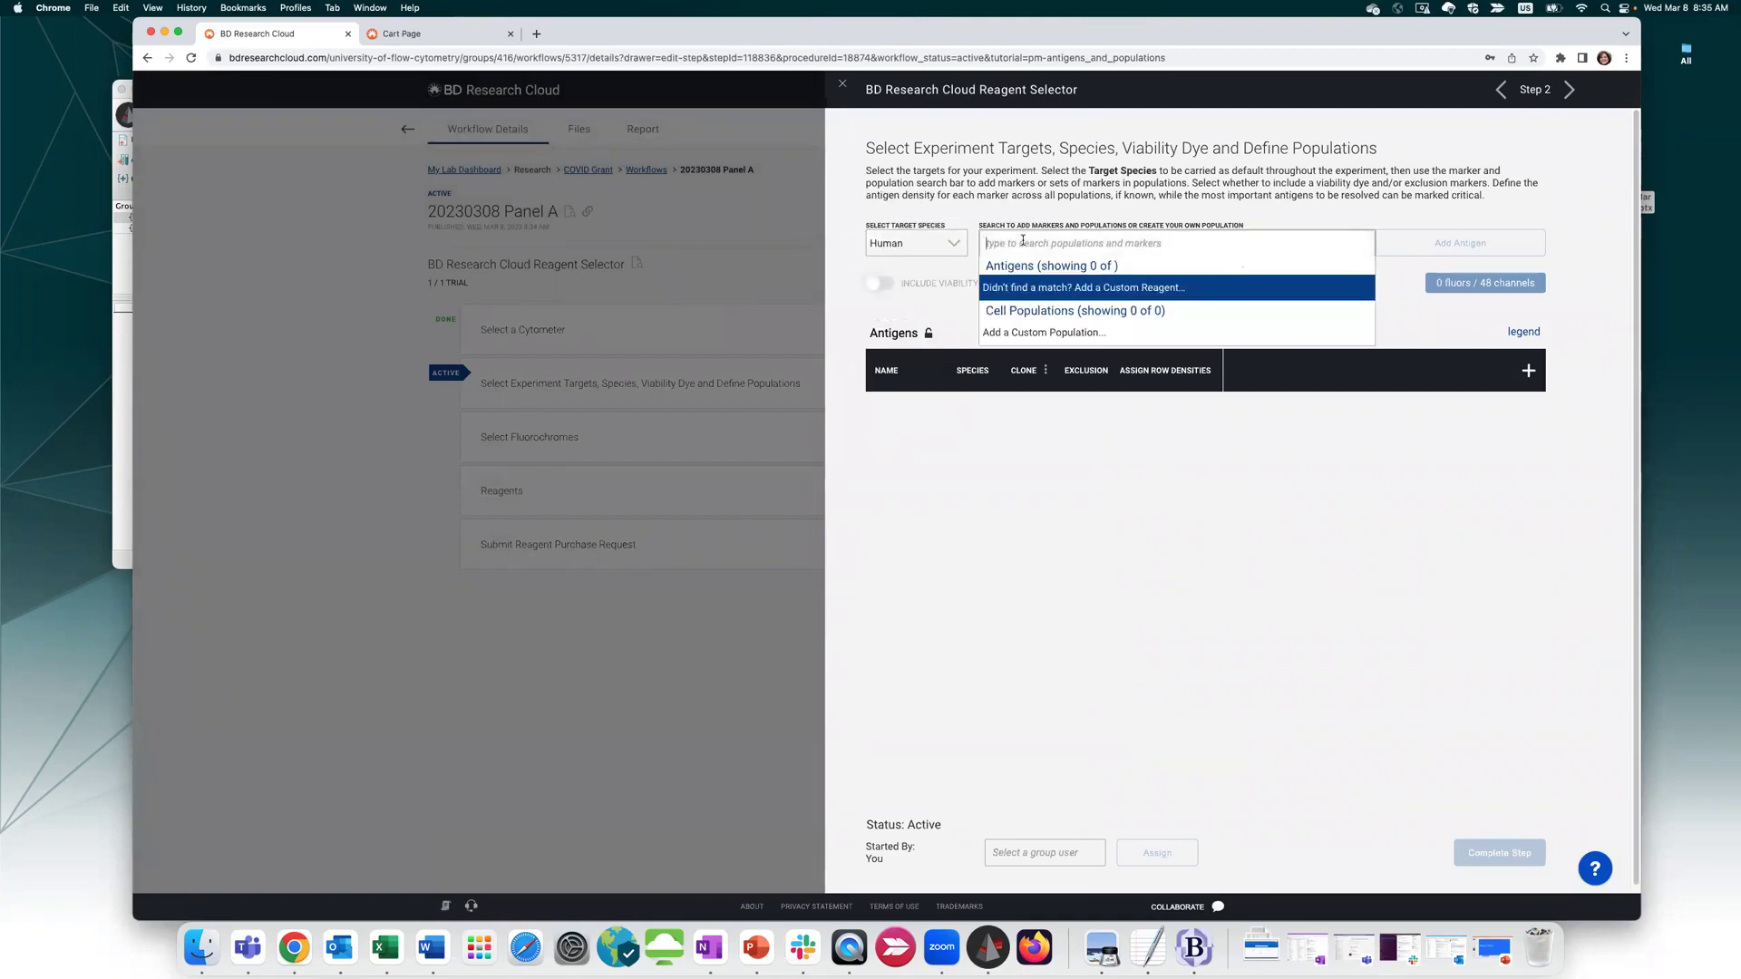
pyautogui.write('EJ')
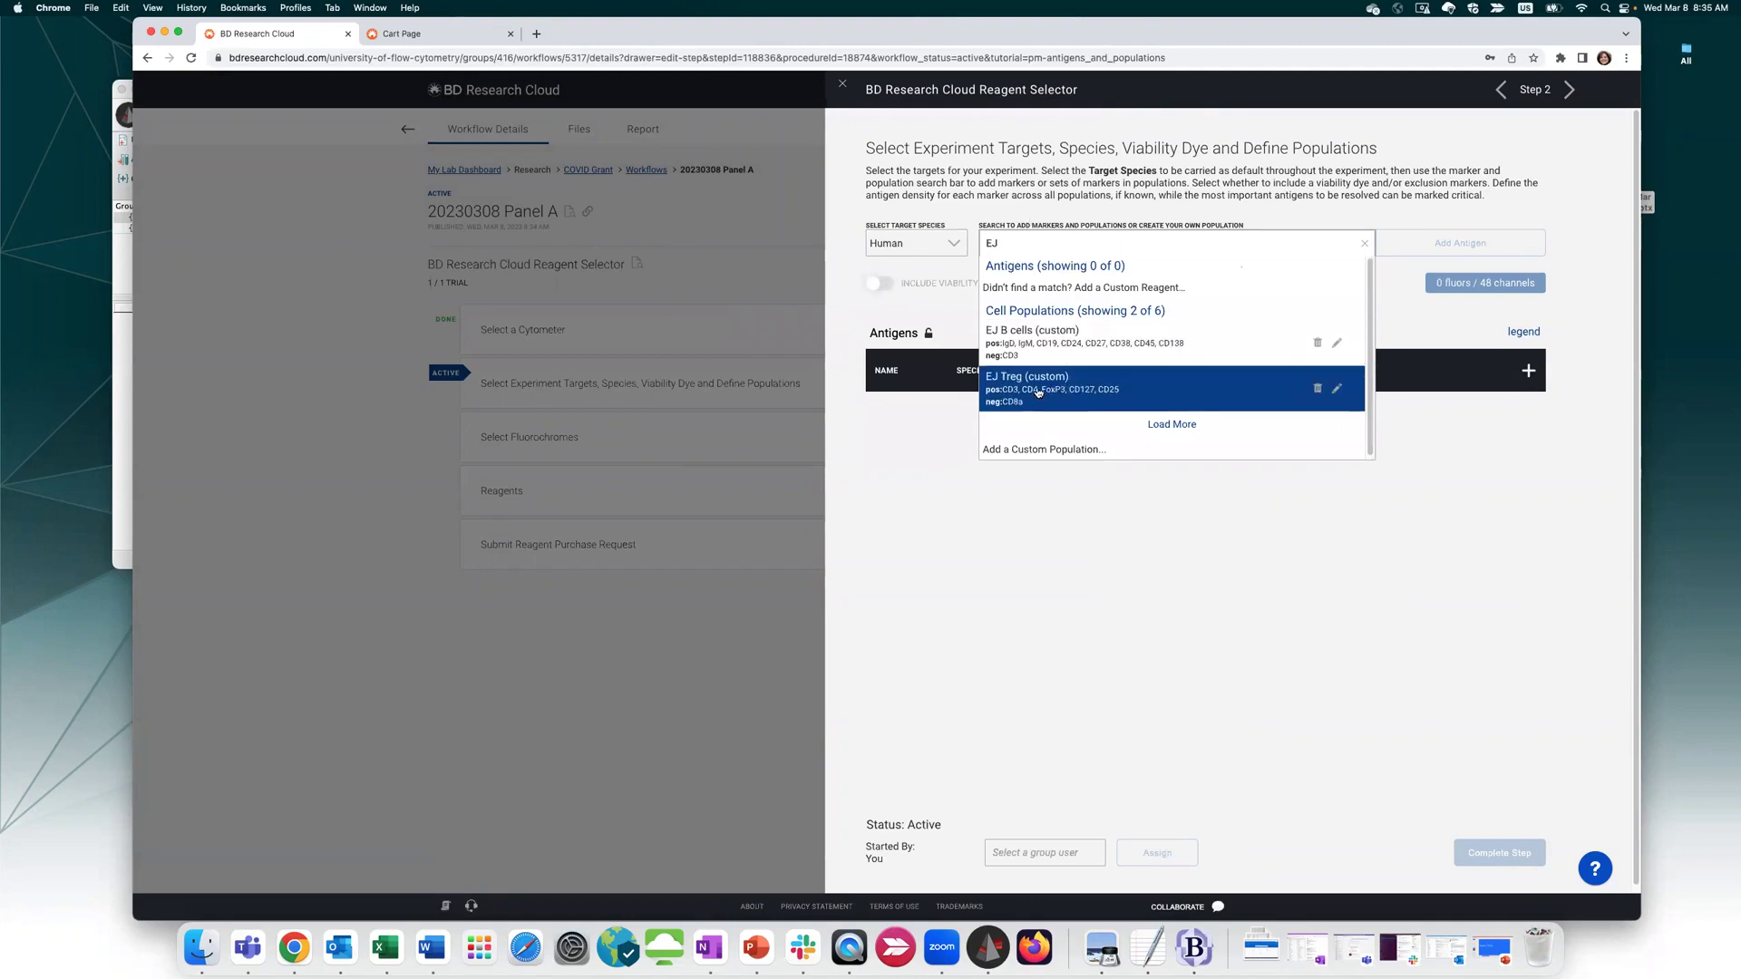
pyautogui.click(1169, 427)
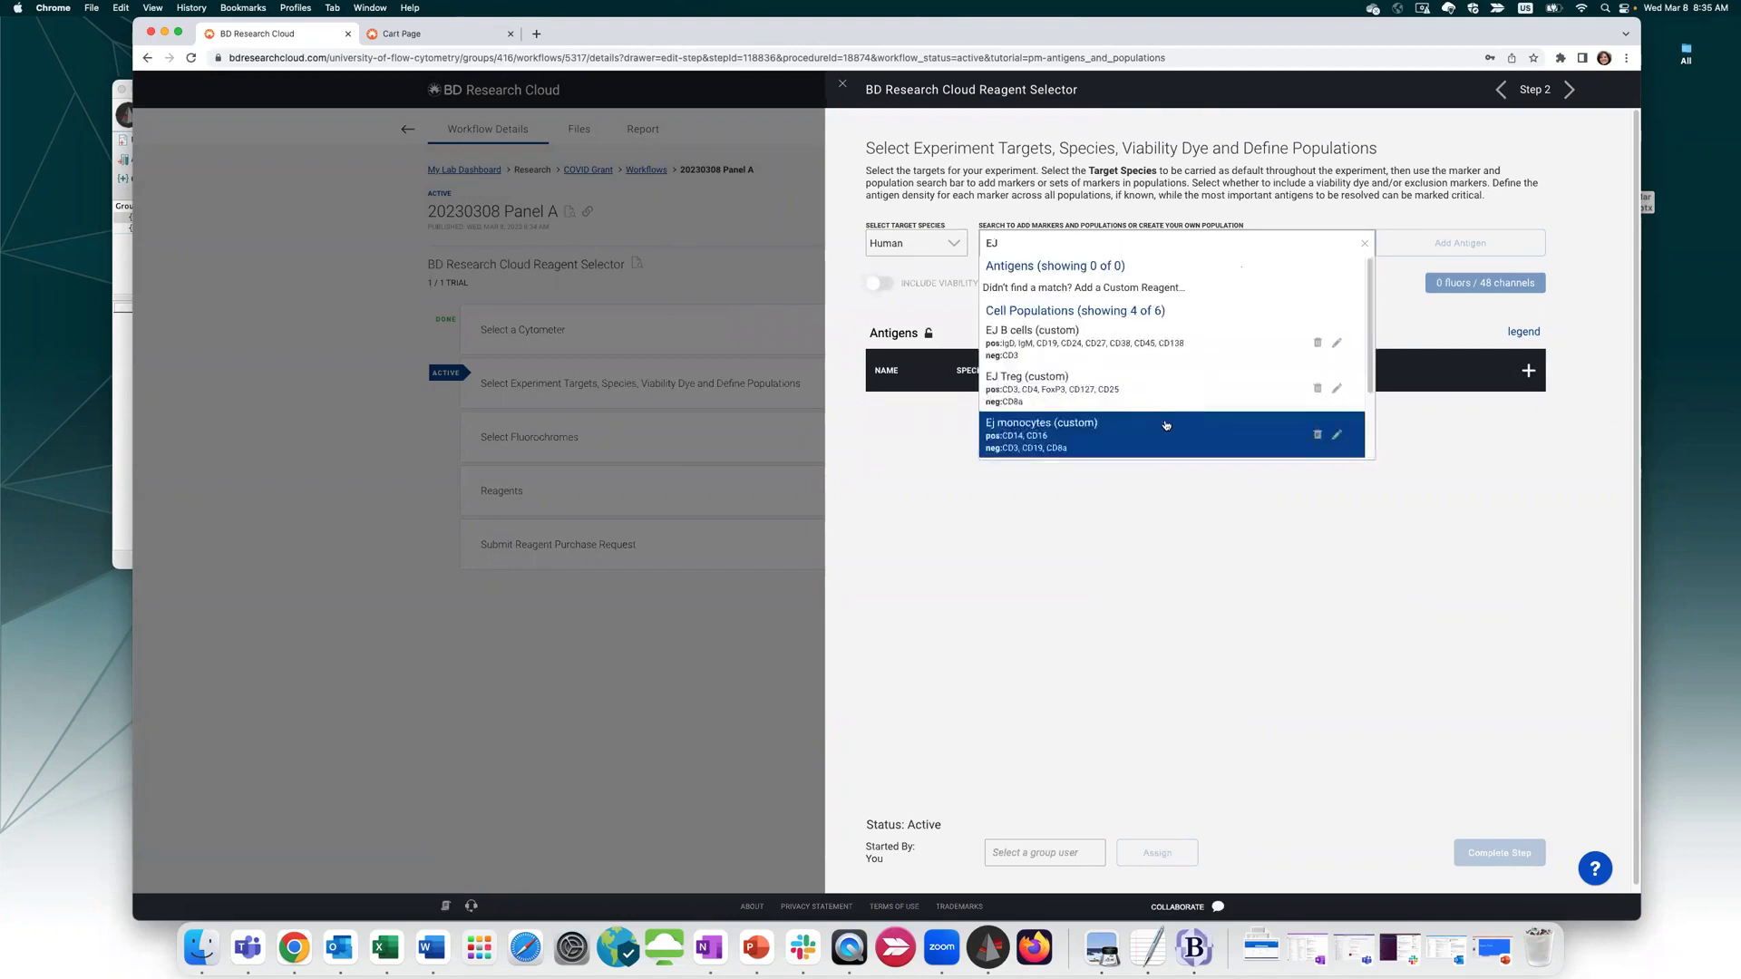
pyautogui.scroll(-2, 1153, 345)
pyautogui.scroll(-1, 1152, 345)
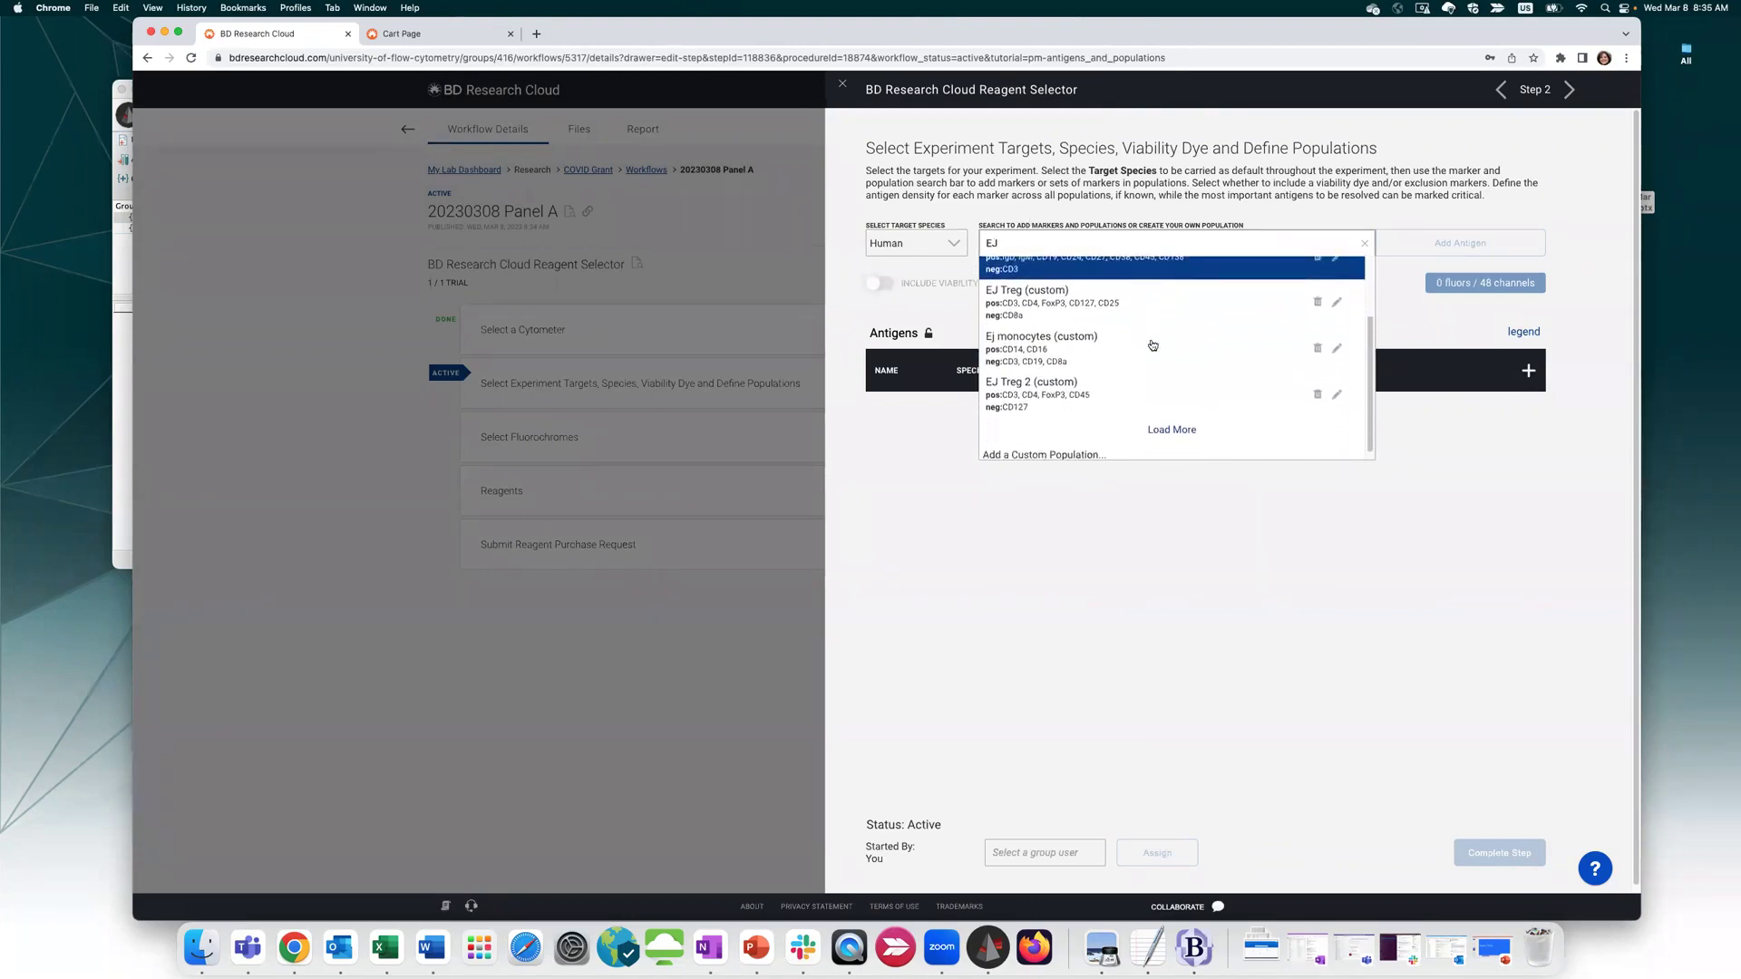
pyautogui.scroll(3, 1034, 376)
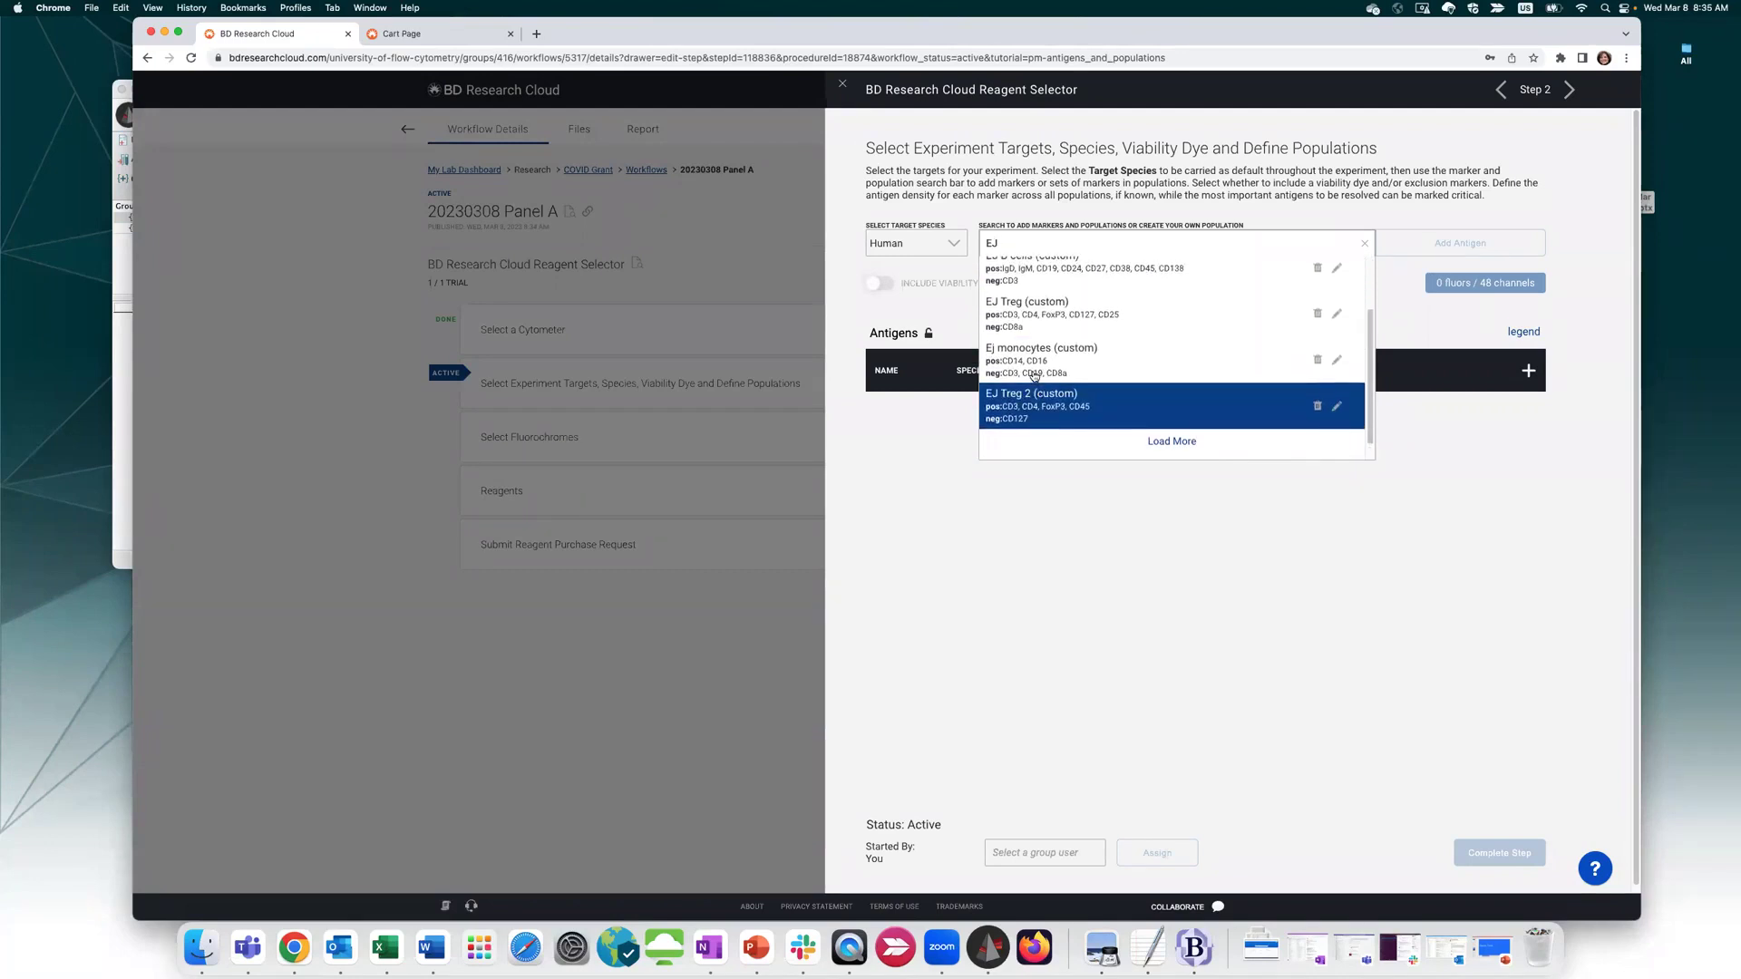
pyautogui.scroll(-3, 1197, 390)
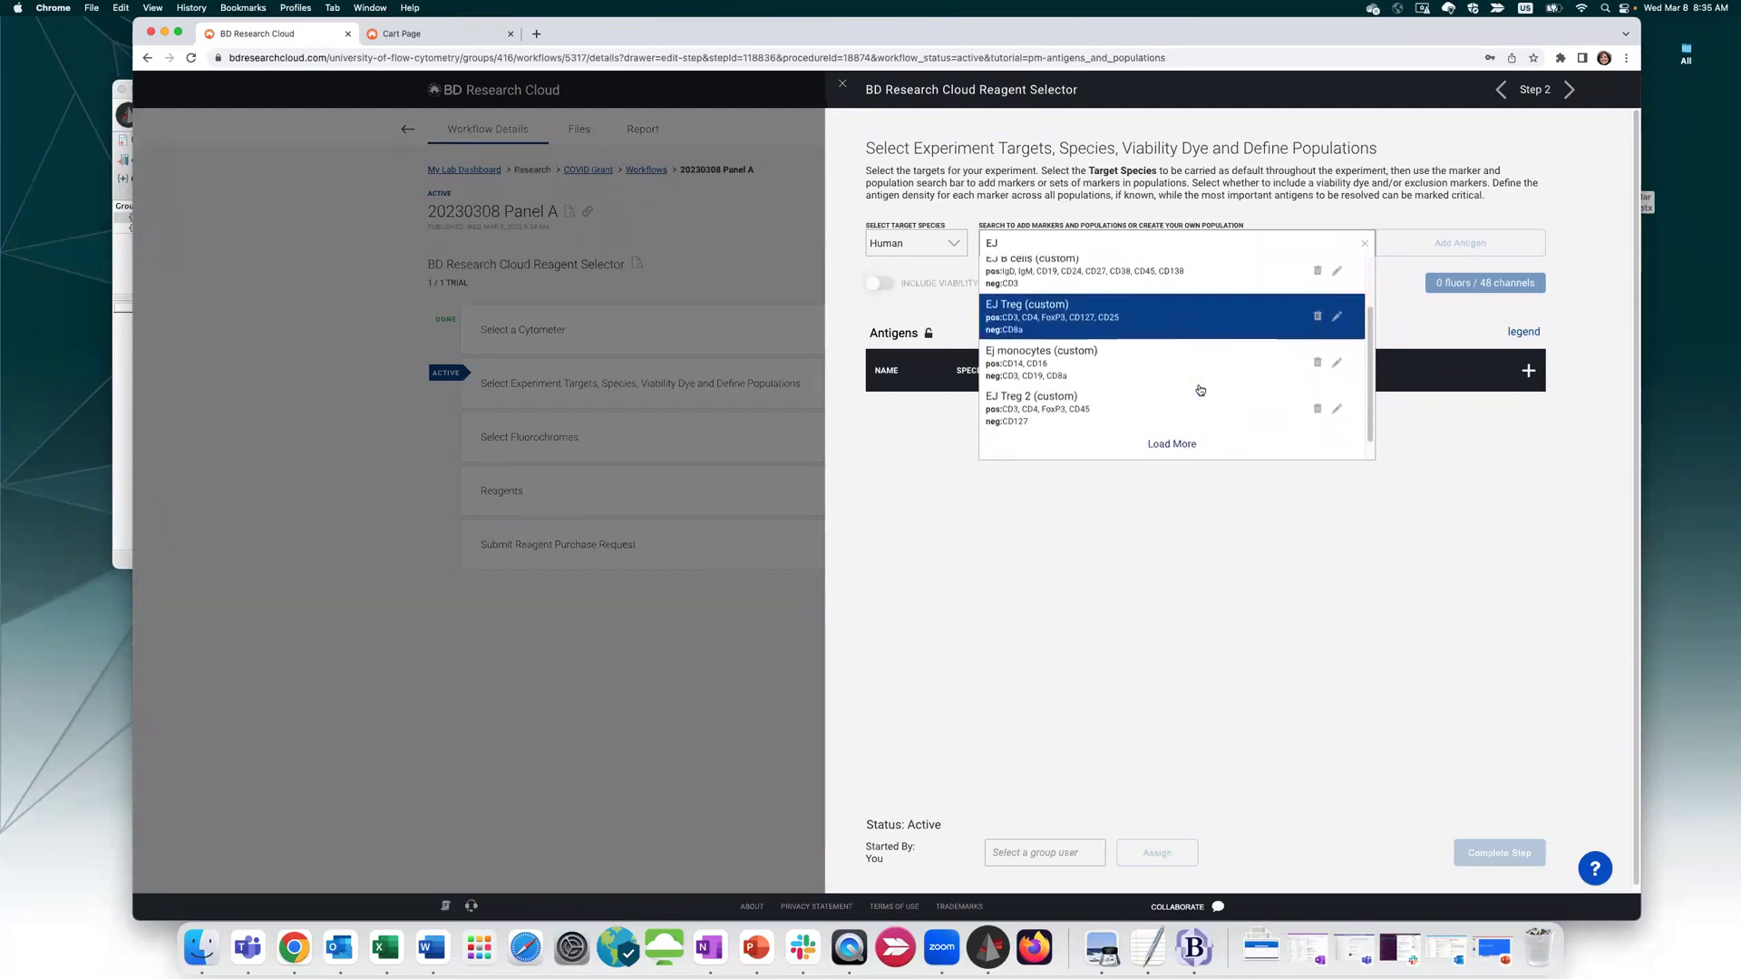
pyautogui.click(1179, 405)
pyautogui.scroll(3, 1174, 363)
pyautogui.scroll(-3, 1170, 340)
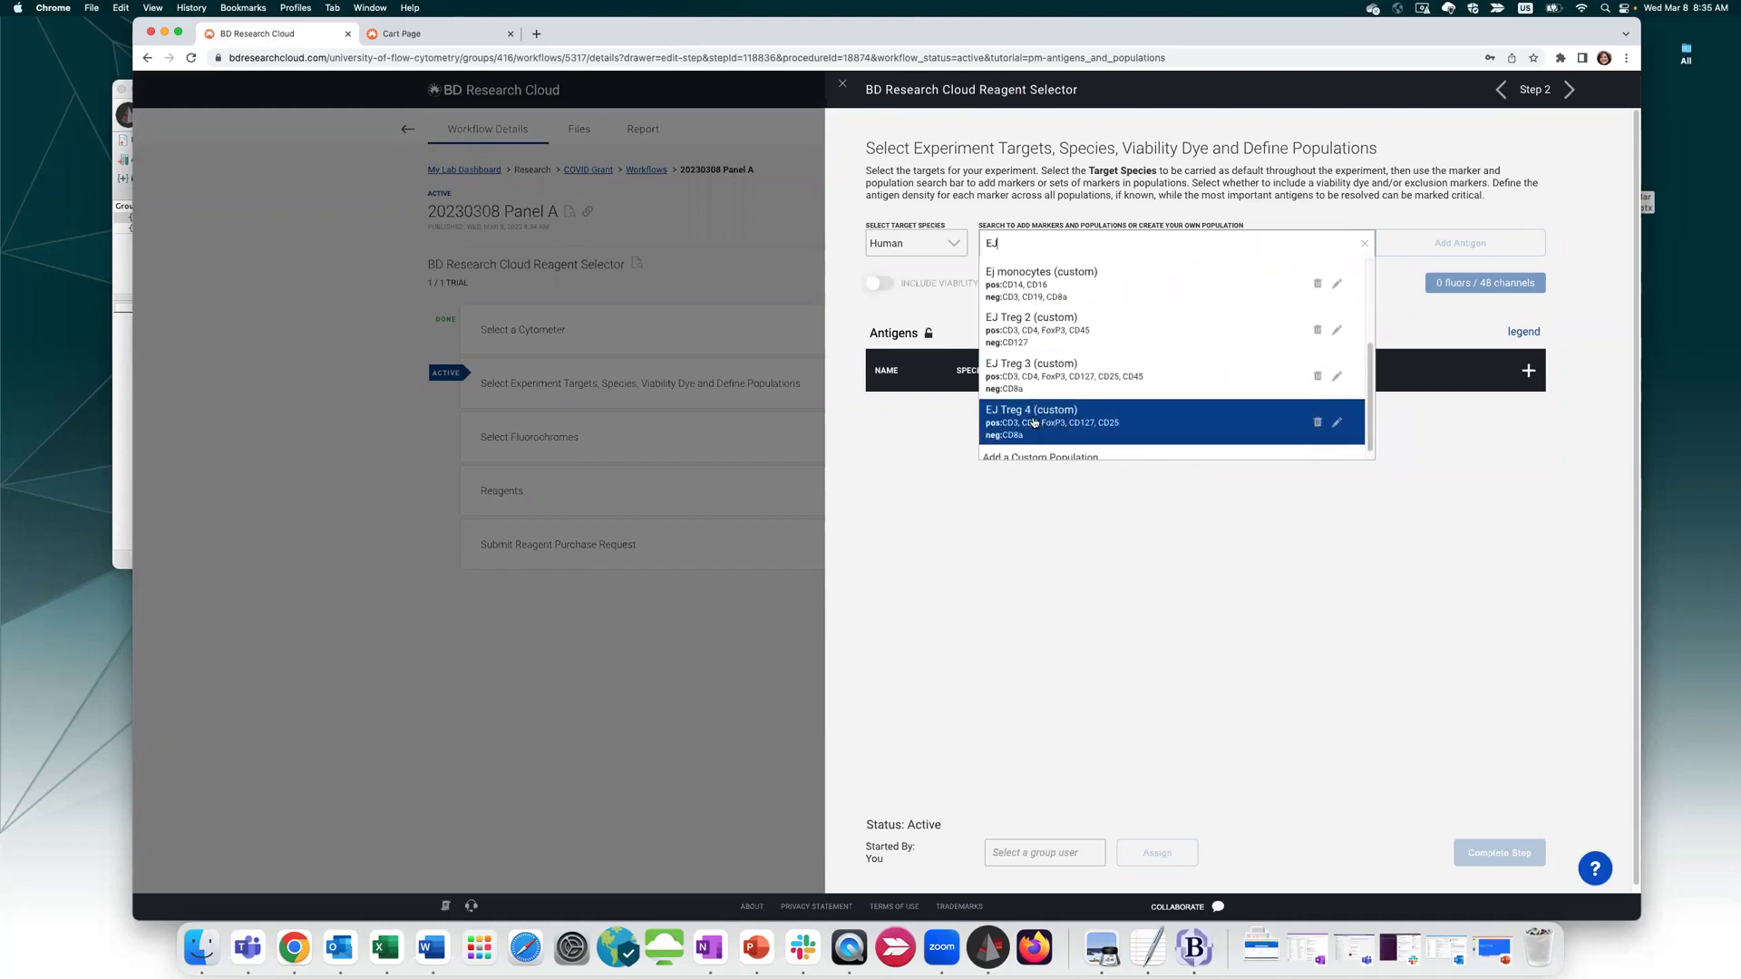
pyautogui.click(1037, 422)
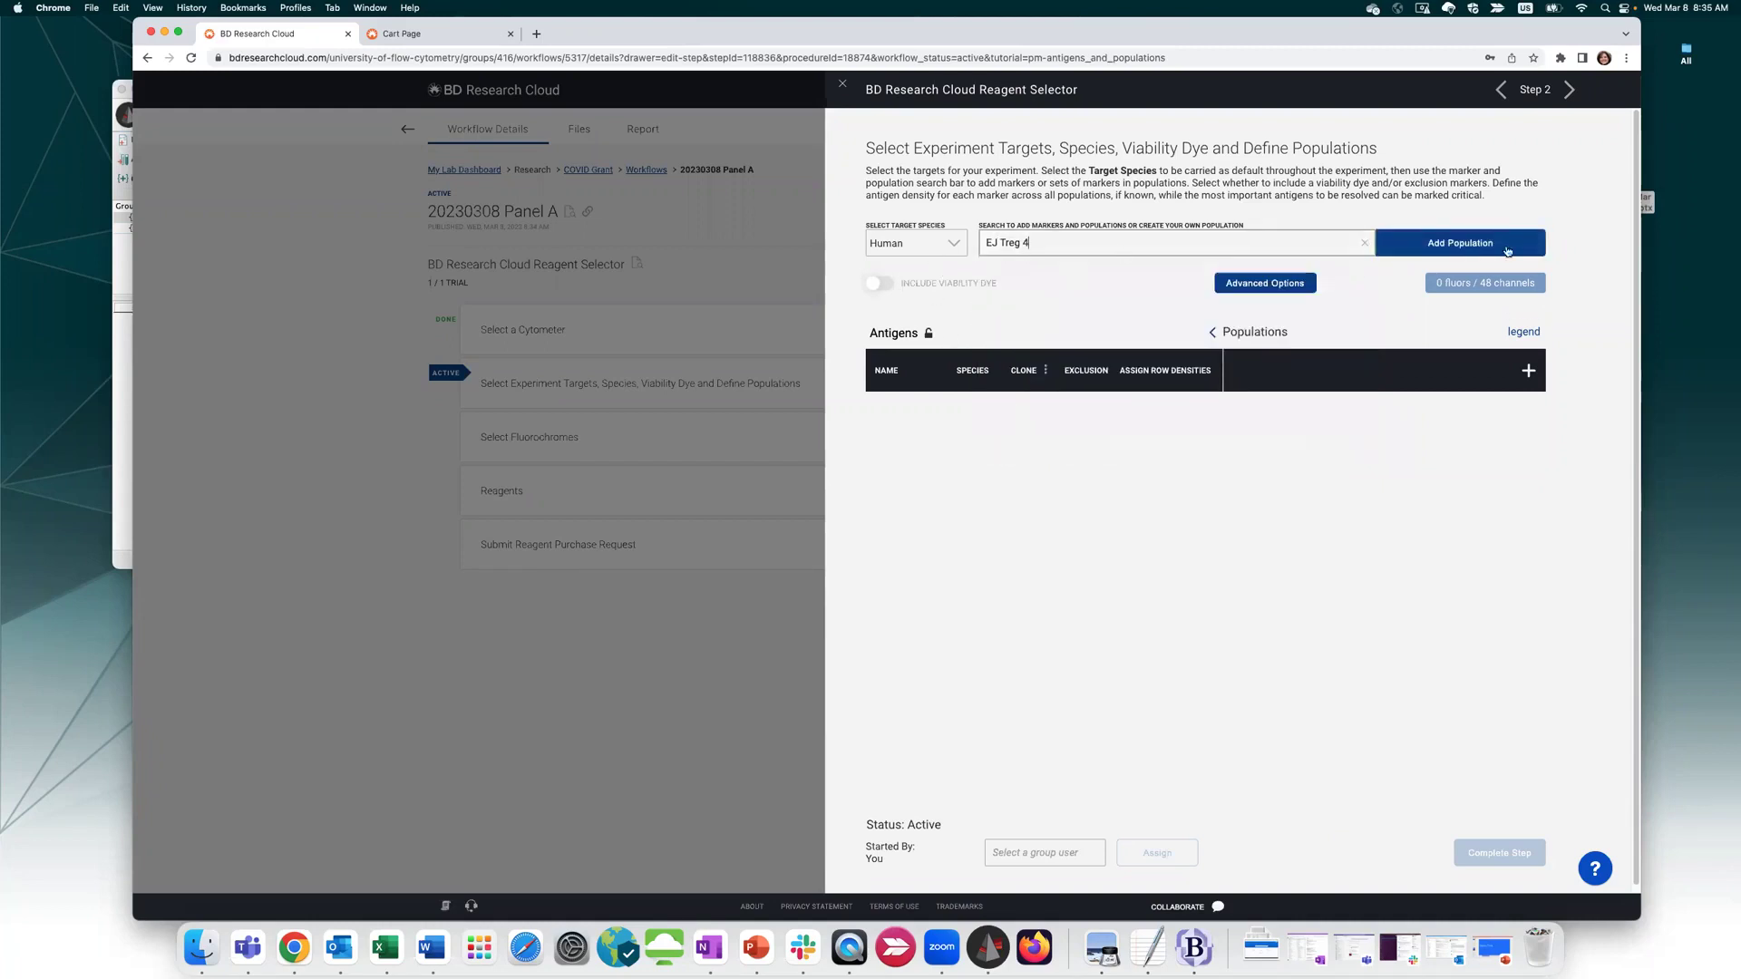
pyautogui.click(1473, 244)
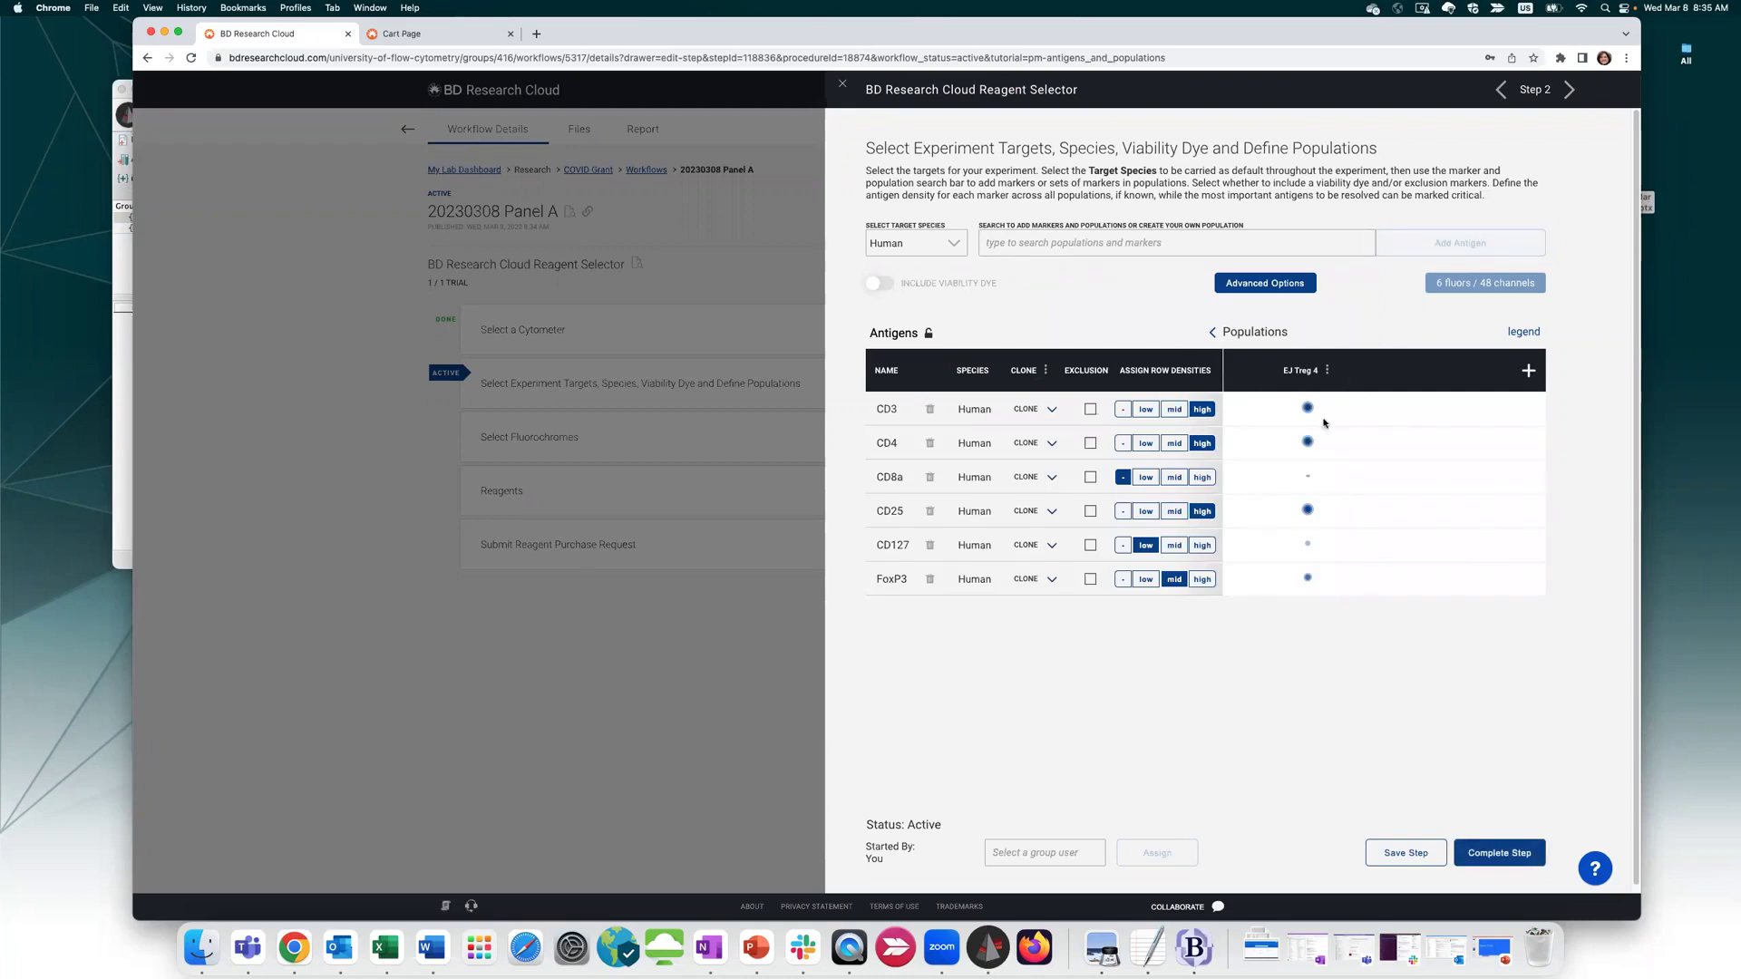
# Add the Tetramer ABC antigen via a 'tetra' search and complete the targets step
pyautogui.click(1058, 244)
pyautogui.write('tetra')
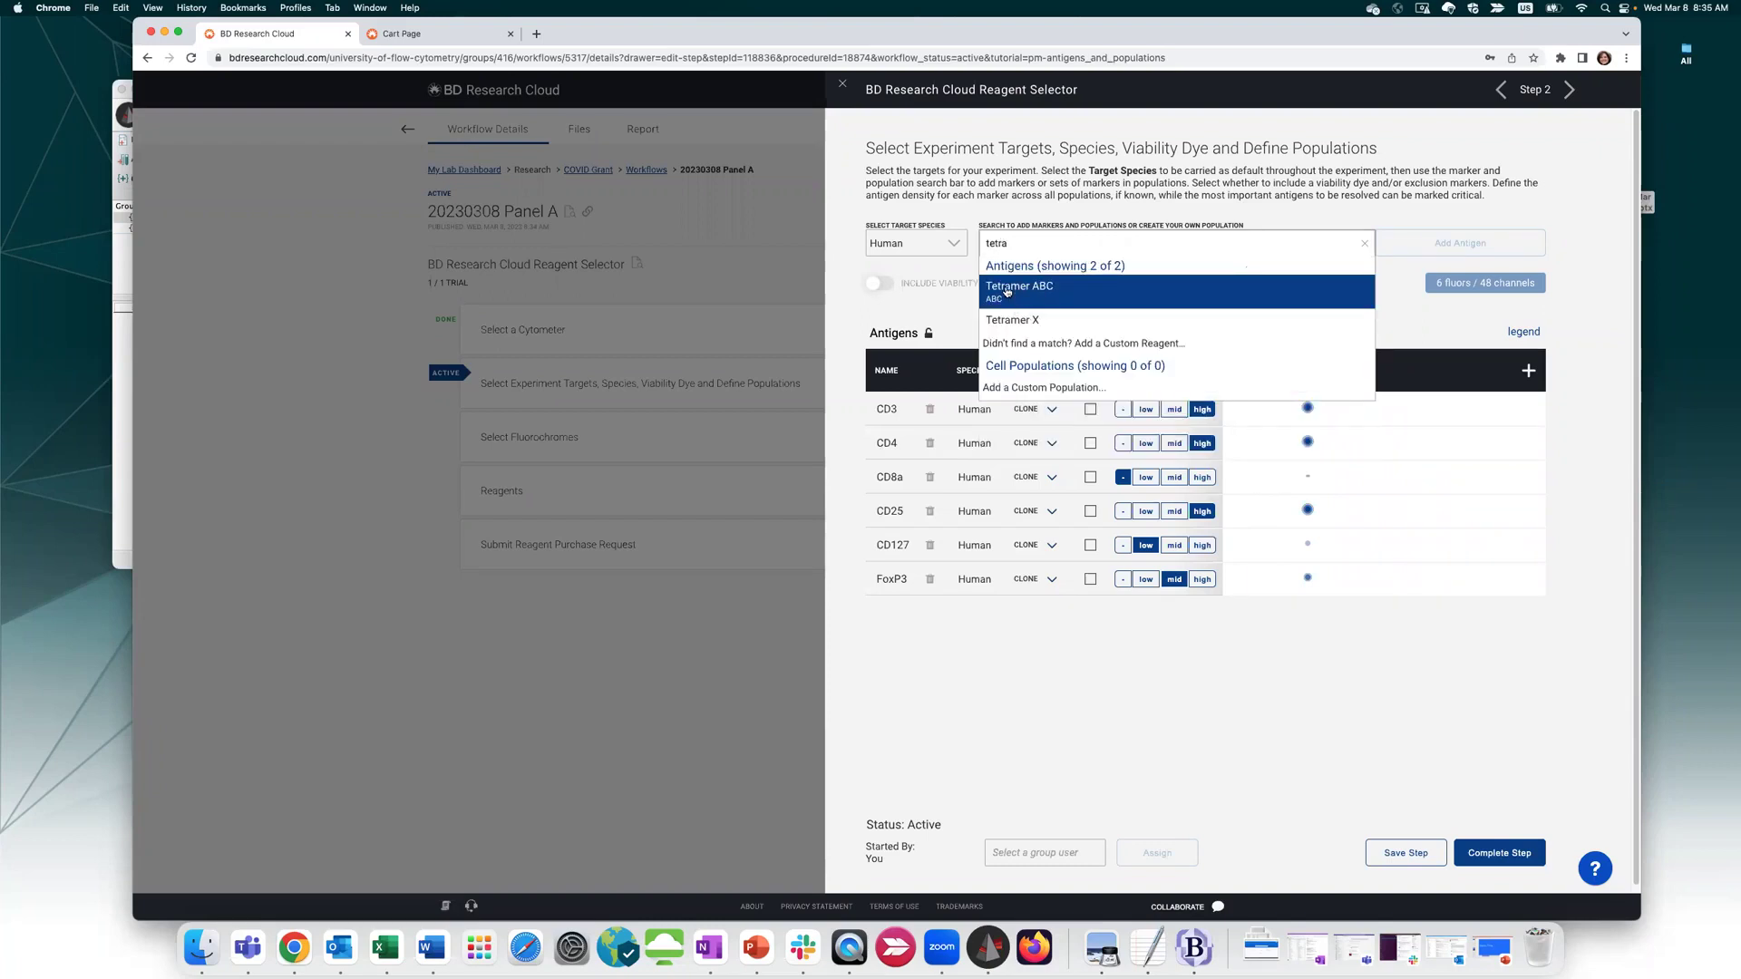
pyautogui.click(1032, 298)
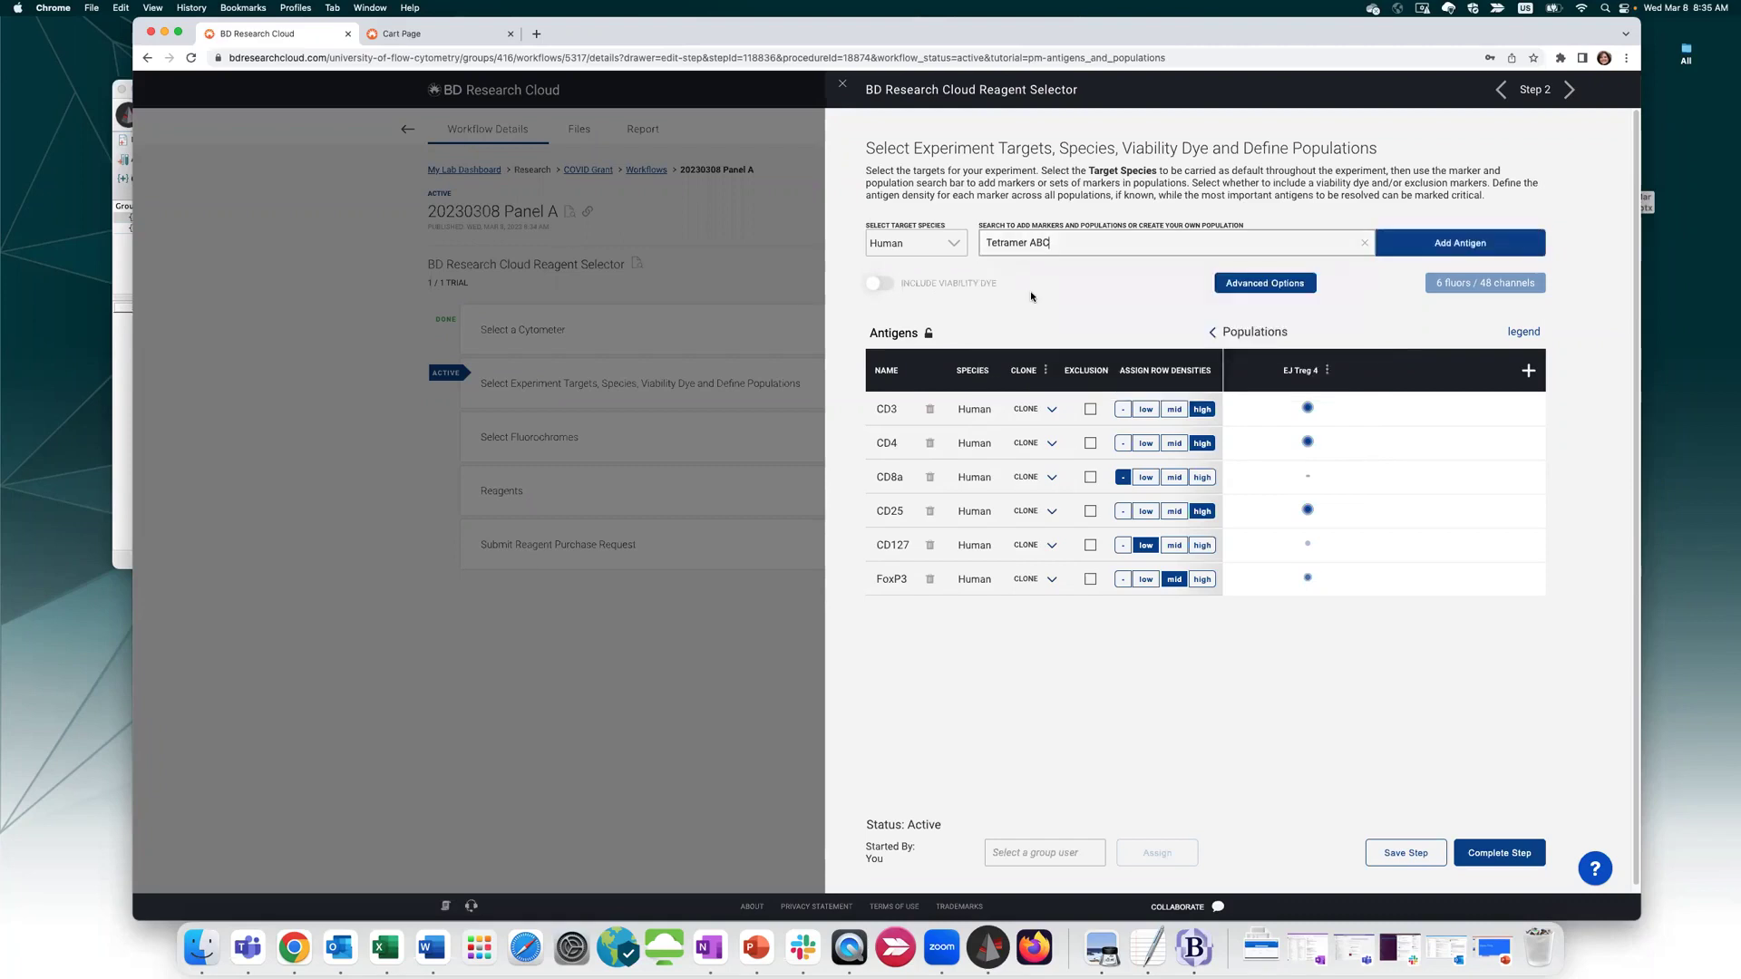
pyautogui.click(1451, 243)
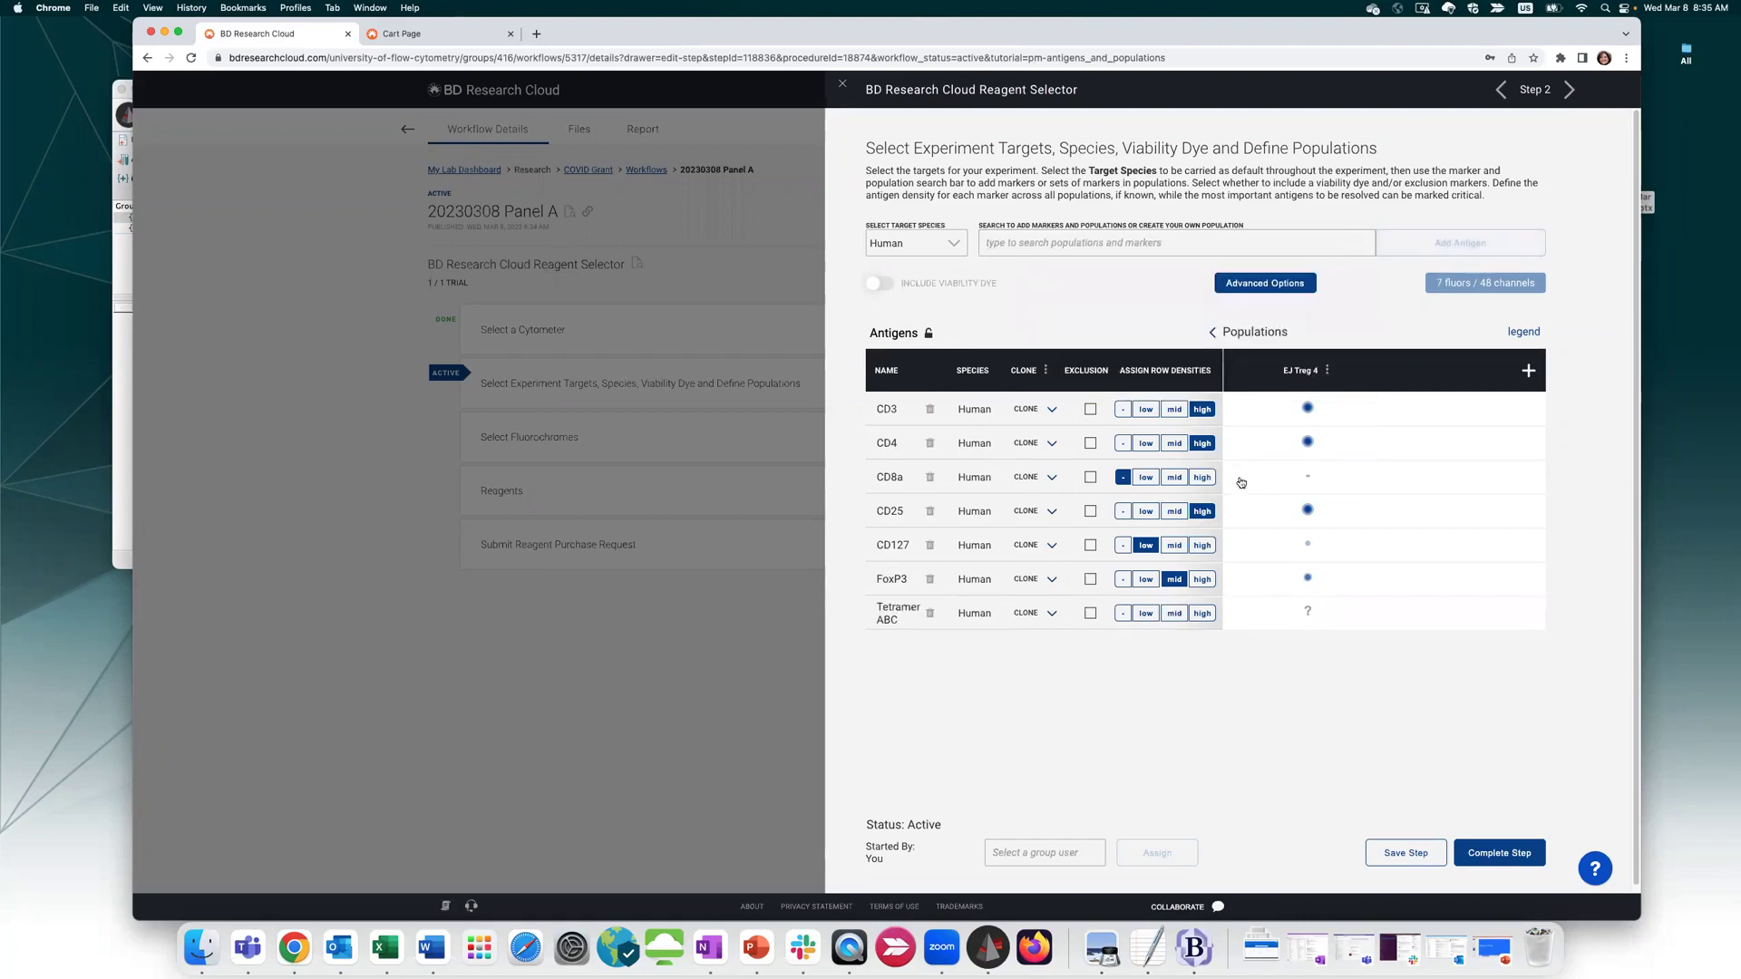
pyautogui.click(1498, 852)
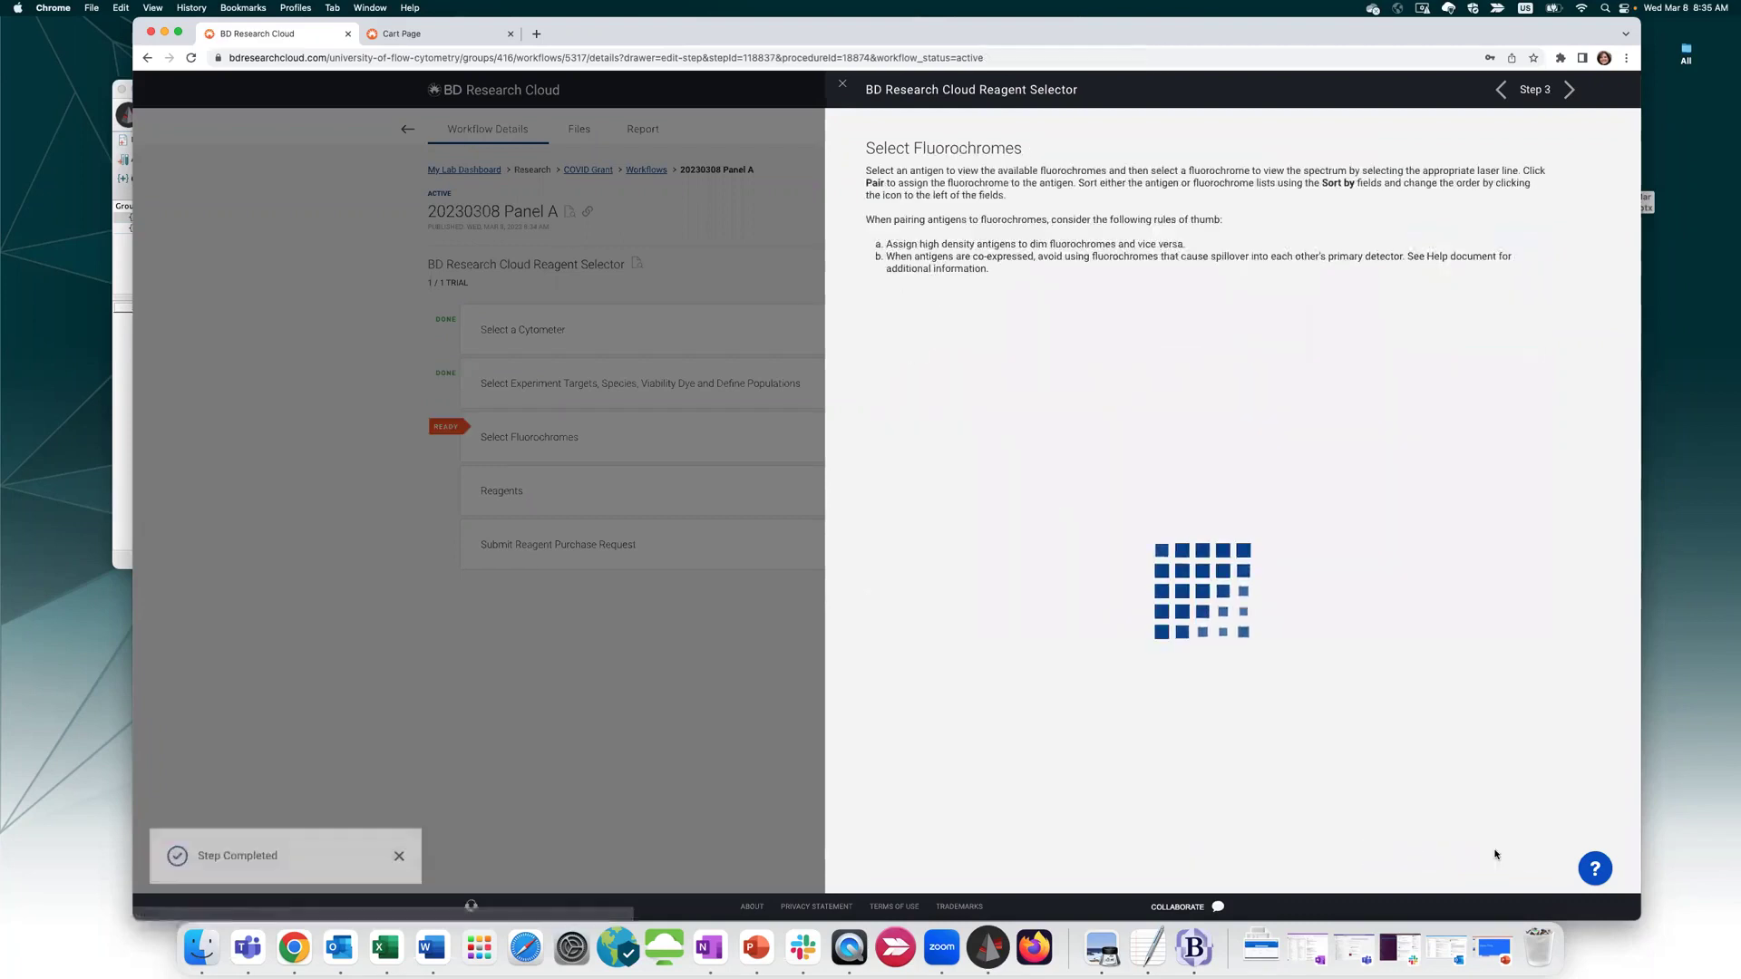
# For CD3, sort antigens by density and fluorochromes by brightness, brightest first
pyautogui.scroll(-2, 956, 635)
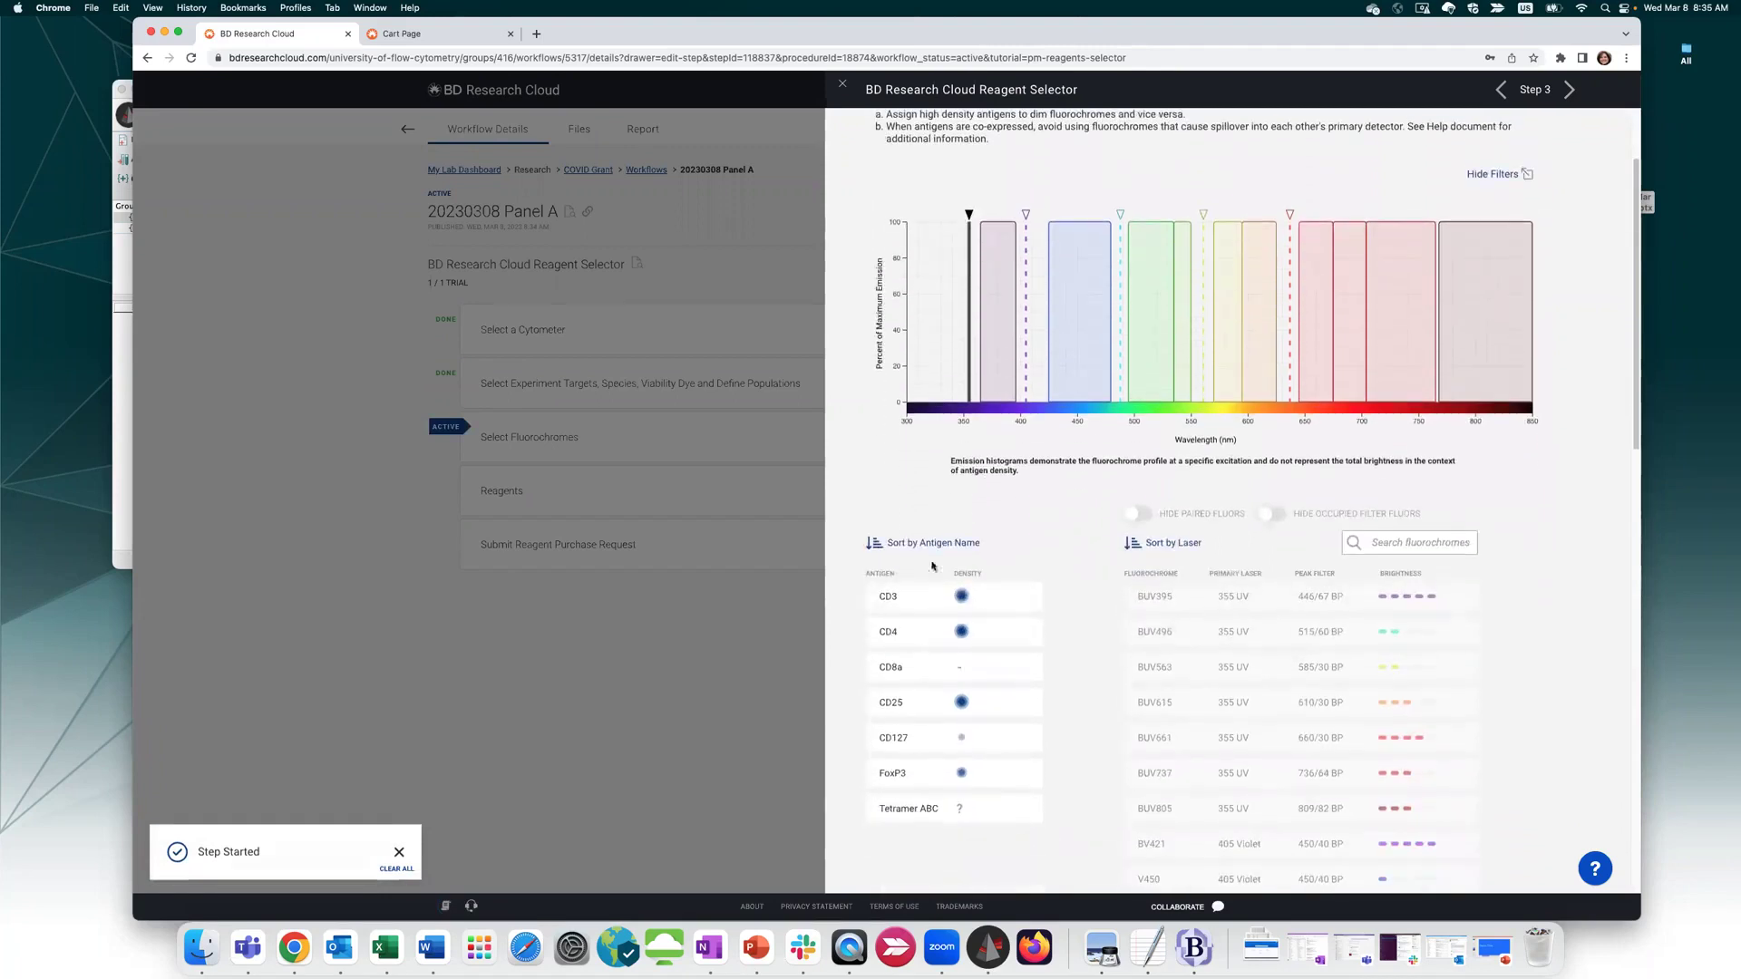
pyautogui.click(1016, 599)
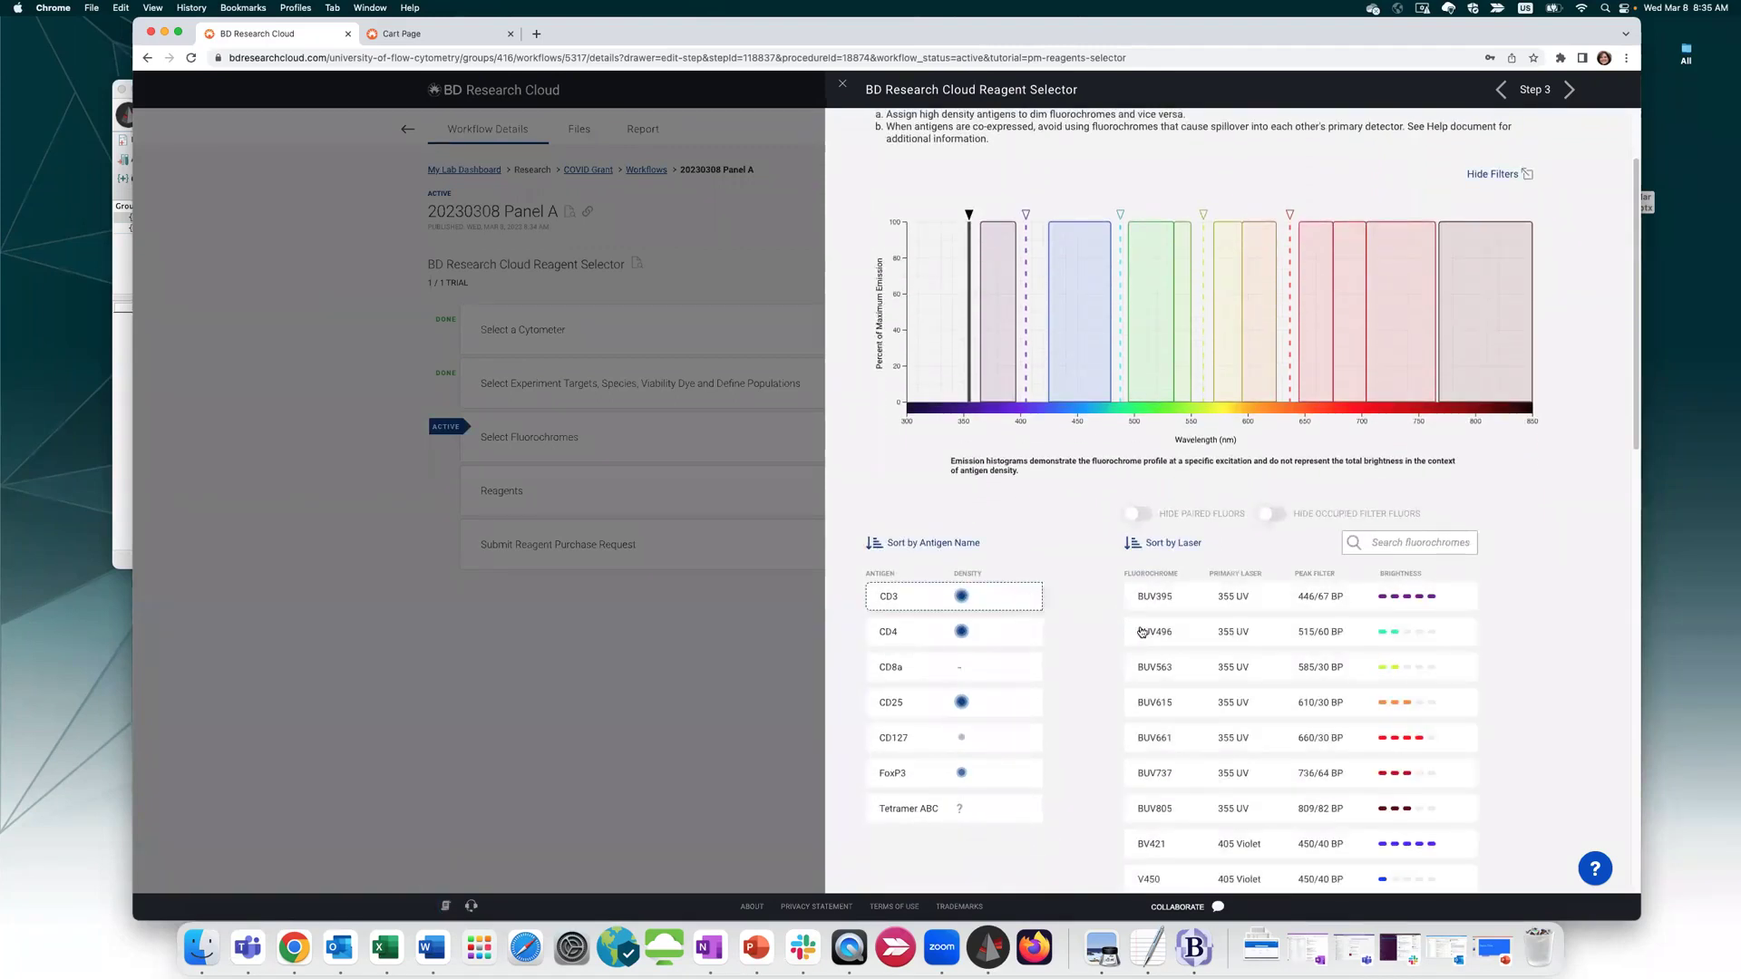
pyautogui.scroll(-1, 1221, 649)
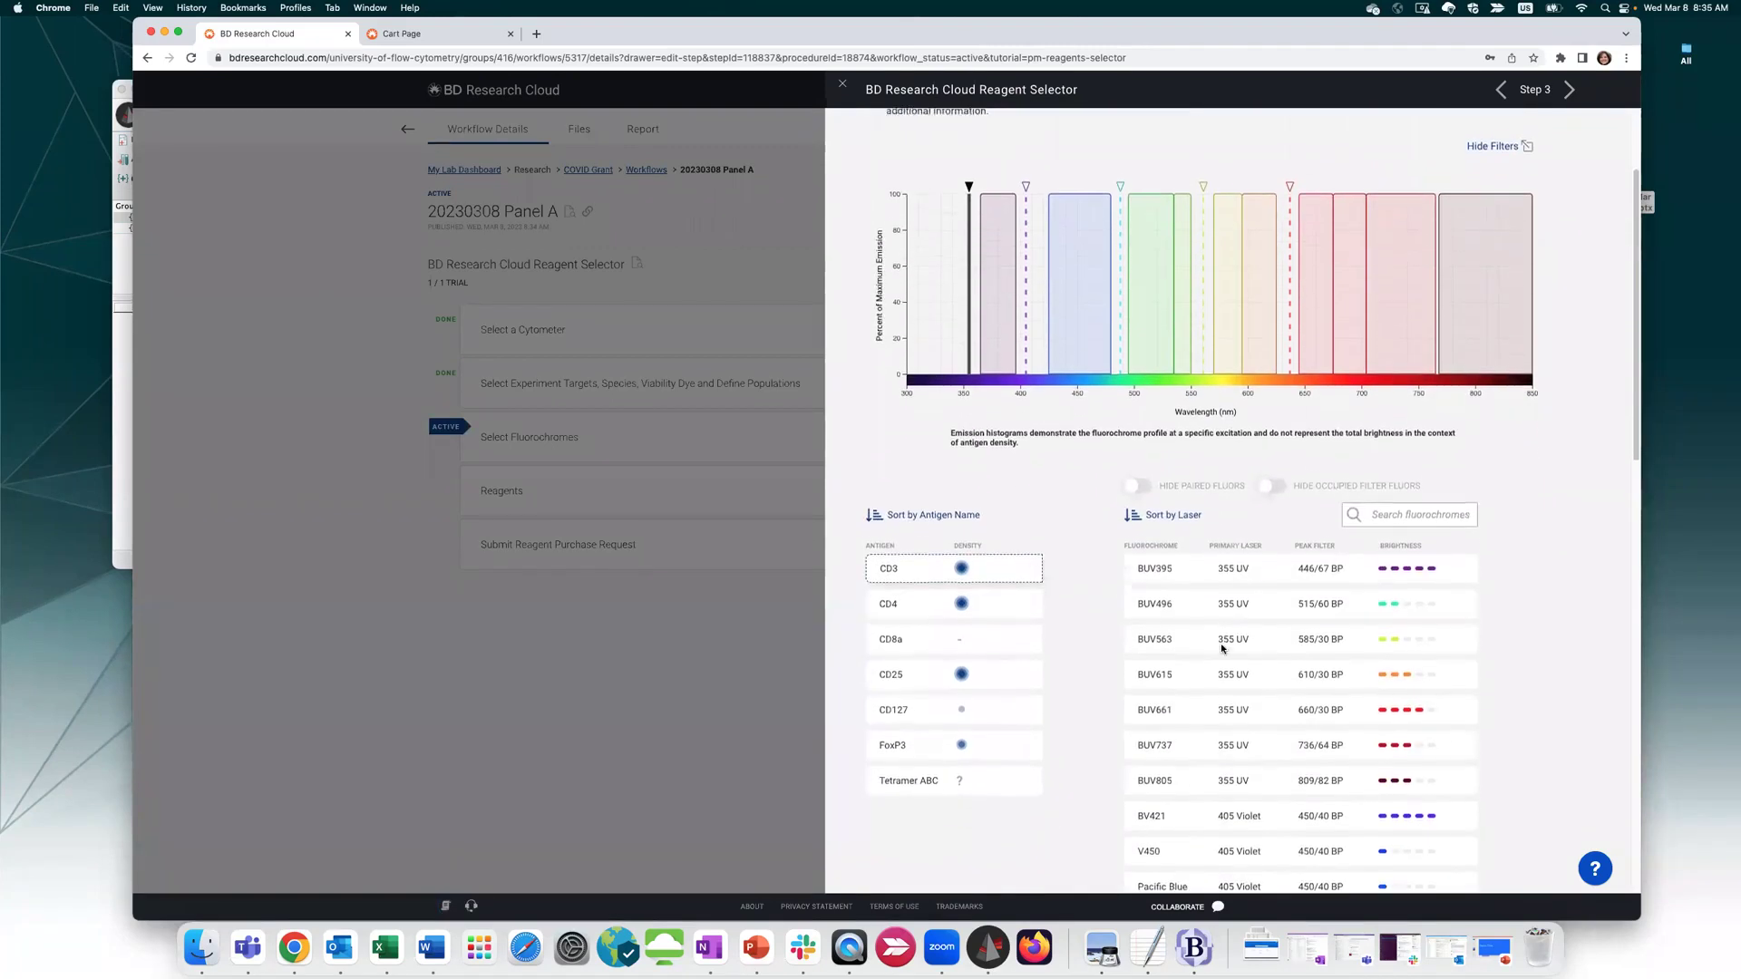
pyautogui.click(932, 504)
pyautogui.click(933, 456)
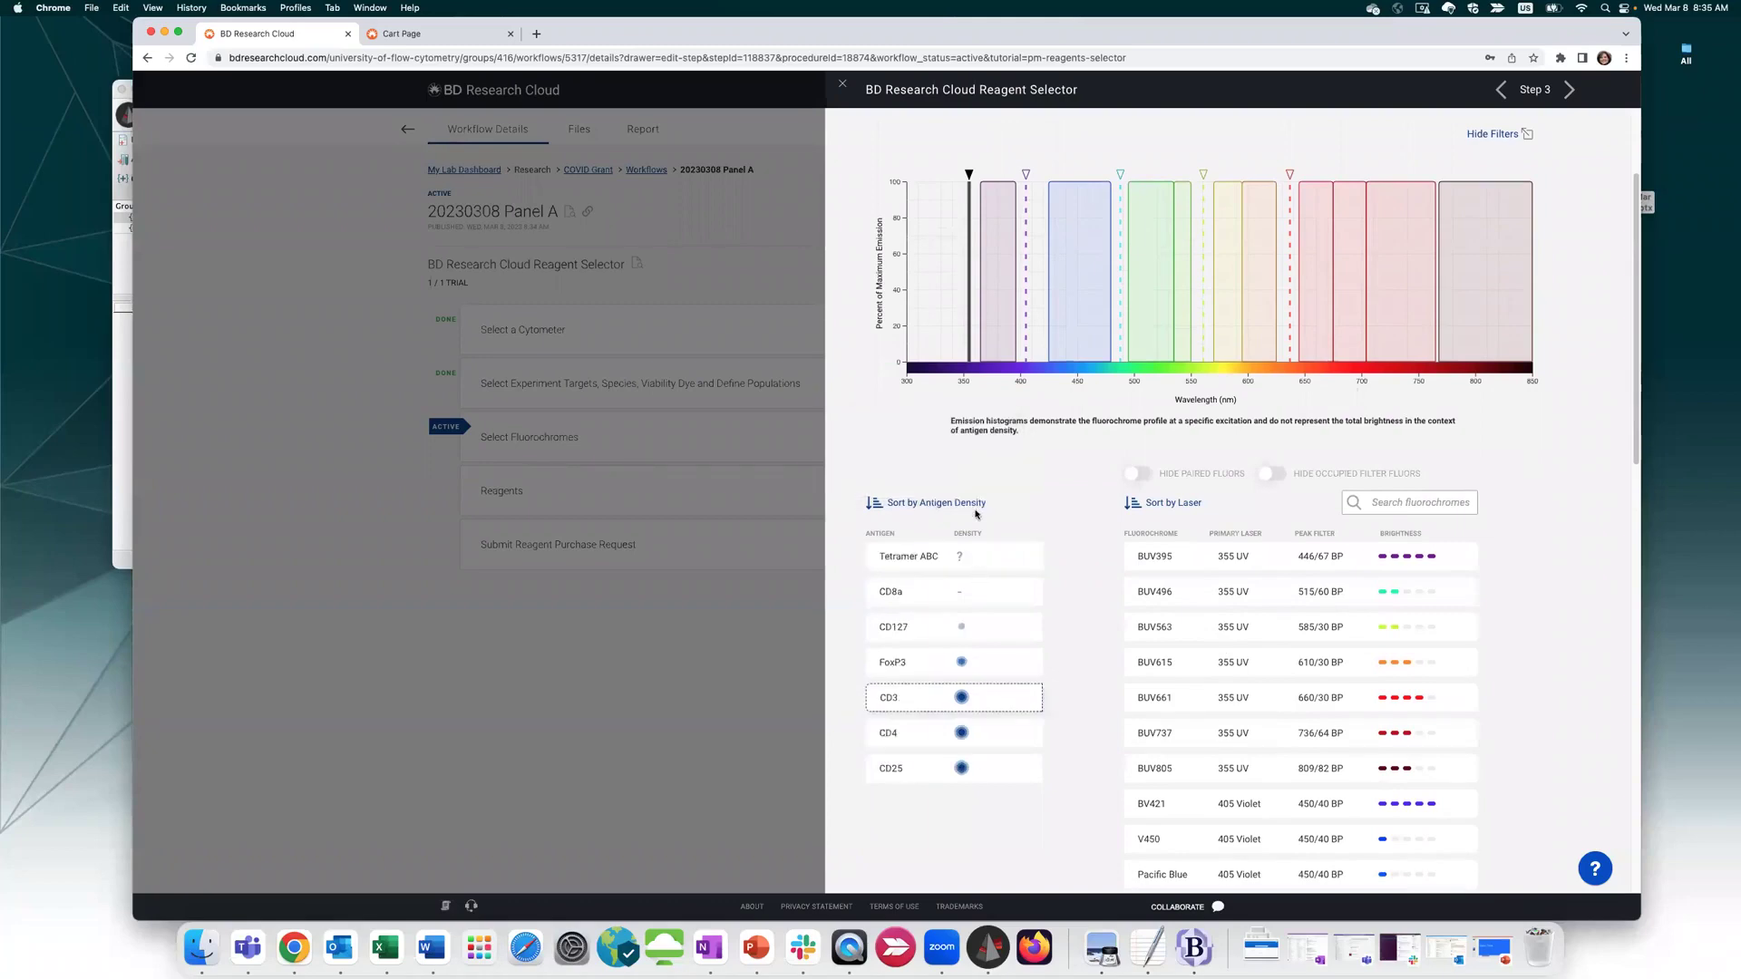
pyautogui.click(1190, 503)
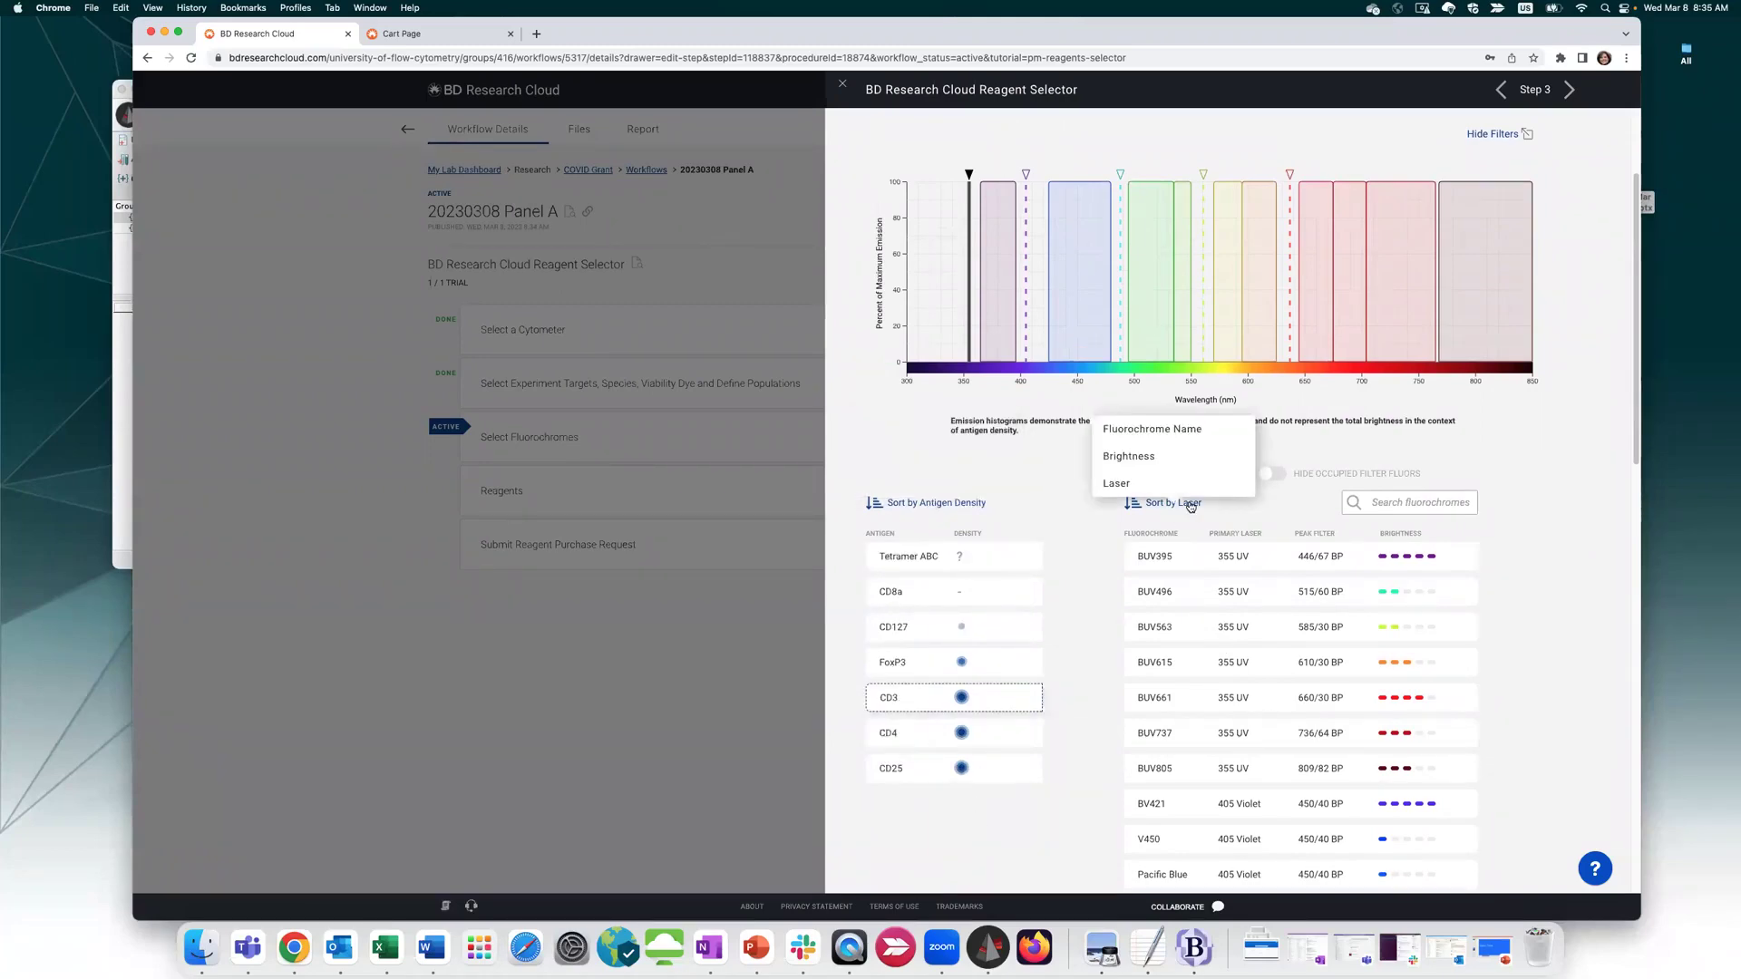
pyautogui.click(1196, 450)
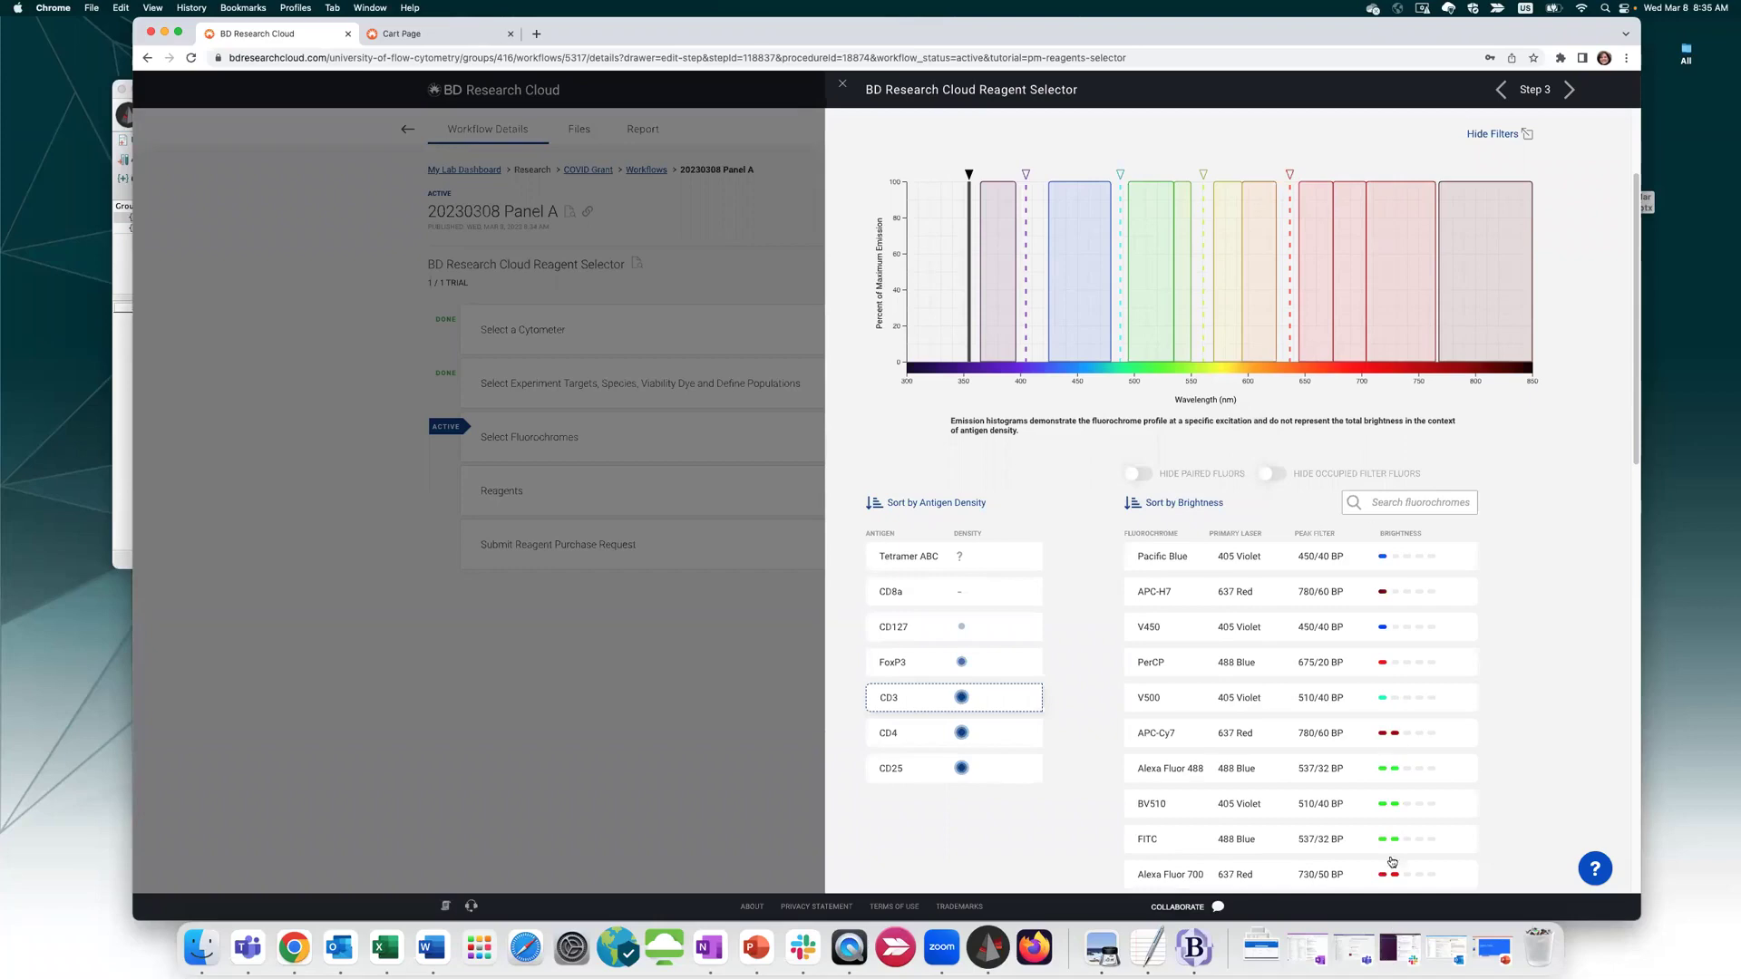
pyautogui.click(1142, 505)
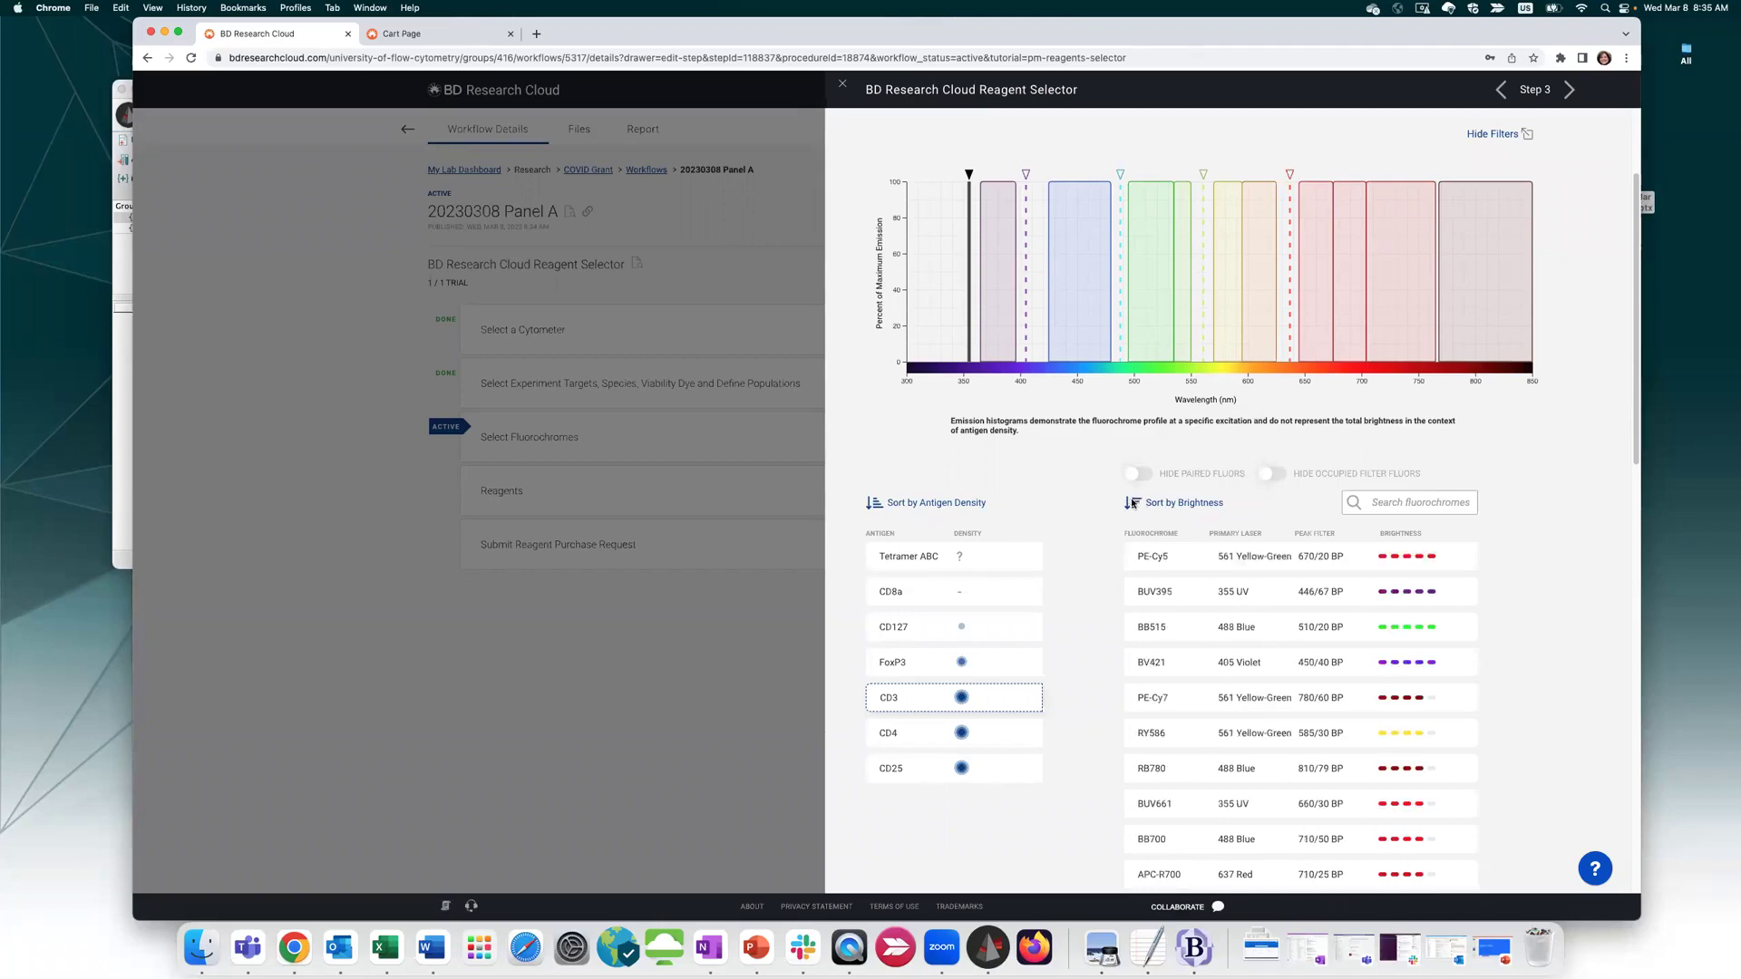
# Close the Spectrum Viewer and the Reagent Selector
pyautogui.scroll(-6, 1195, 630)
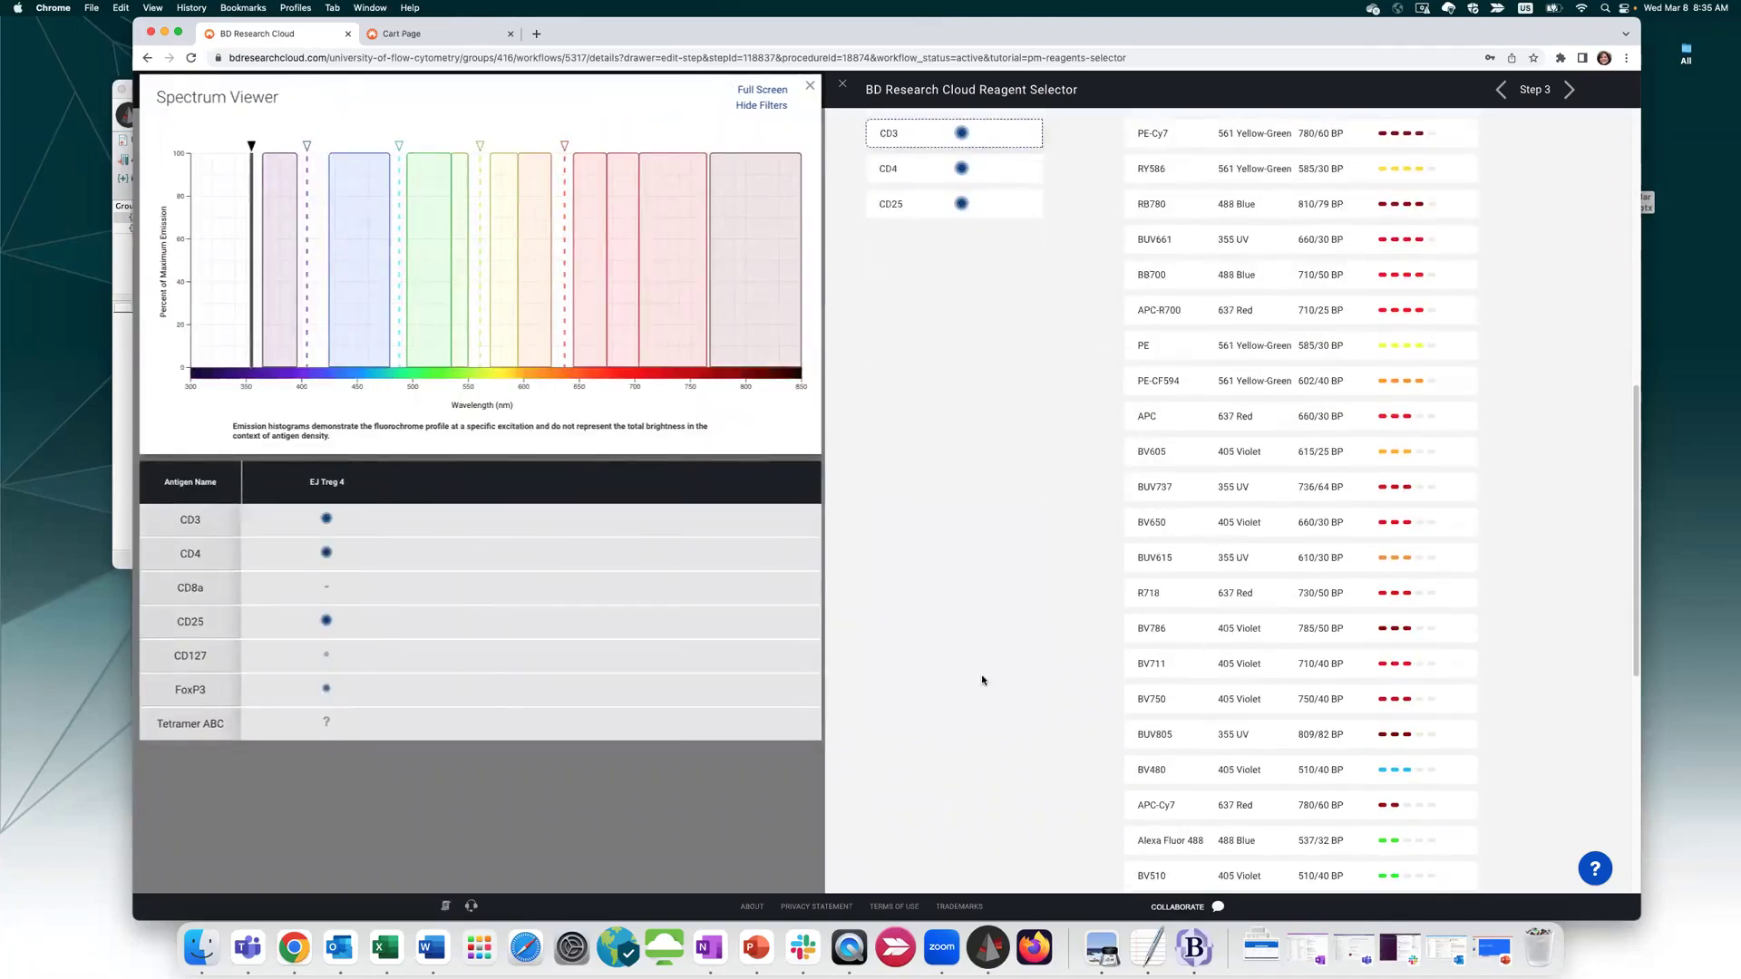
pyautogui.scroll(5, 1061, 608)
pyautogui.click(810, 85)
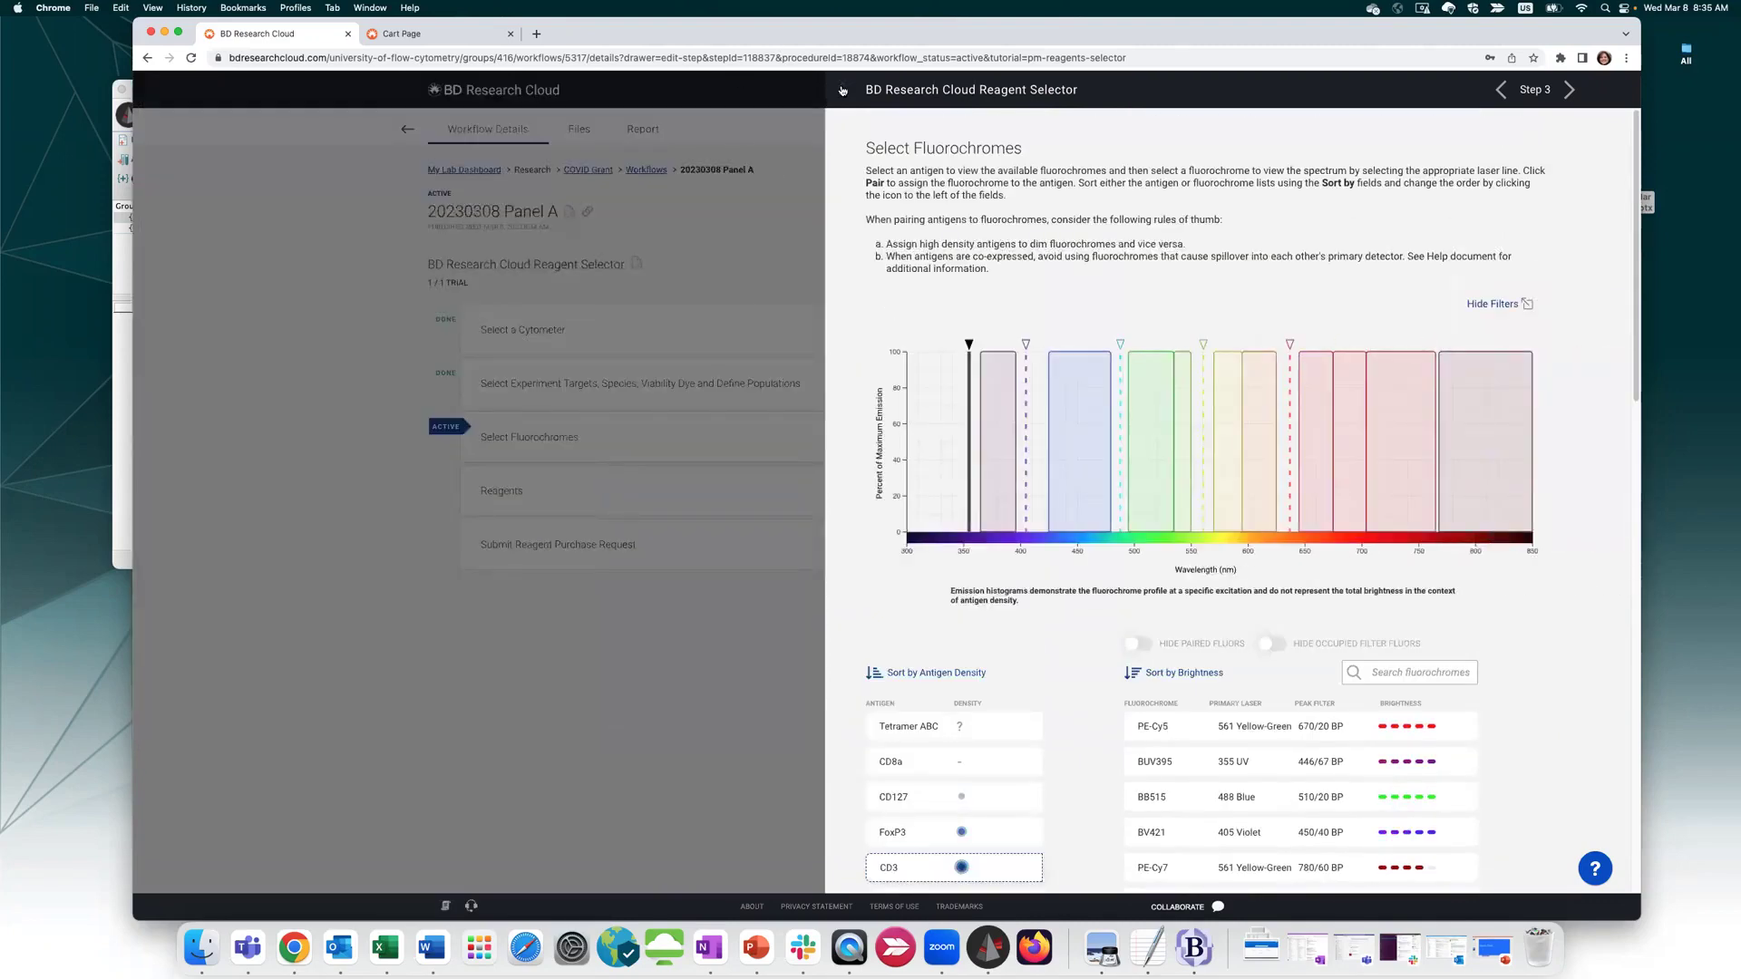
pyautogui.click(842, 90)
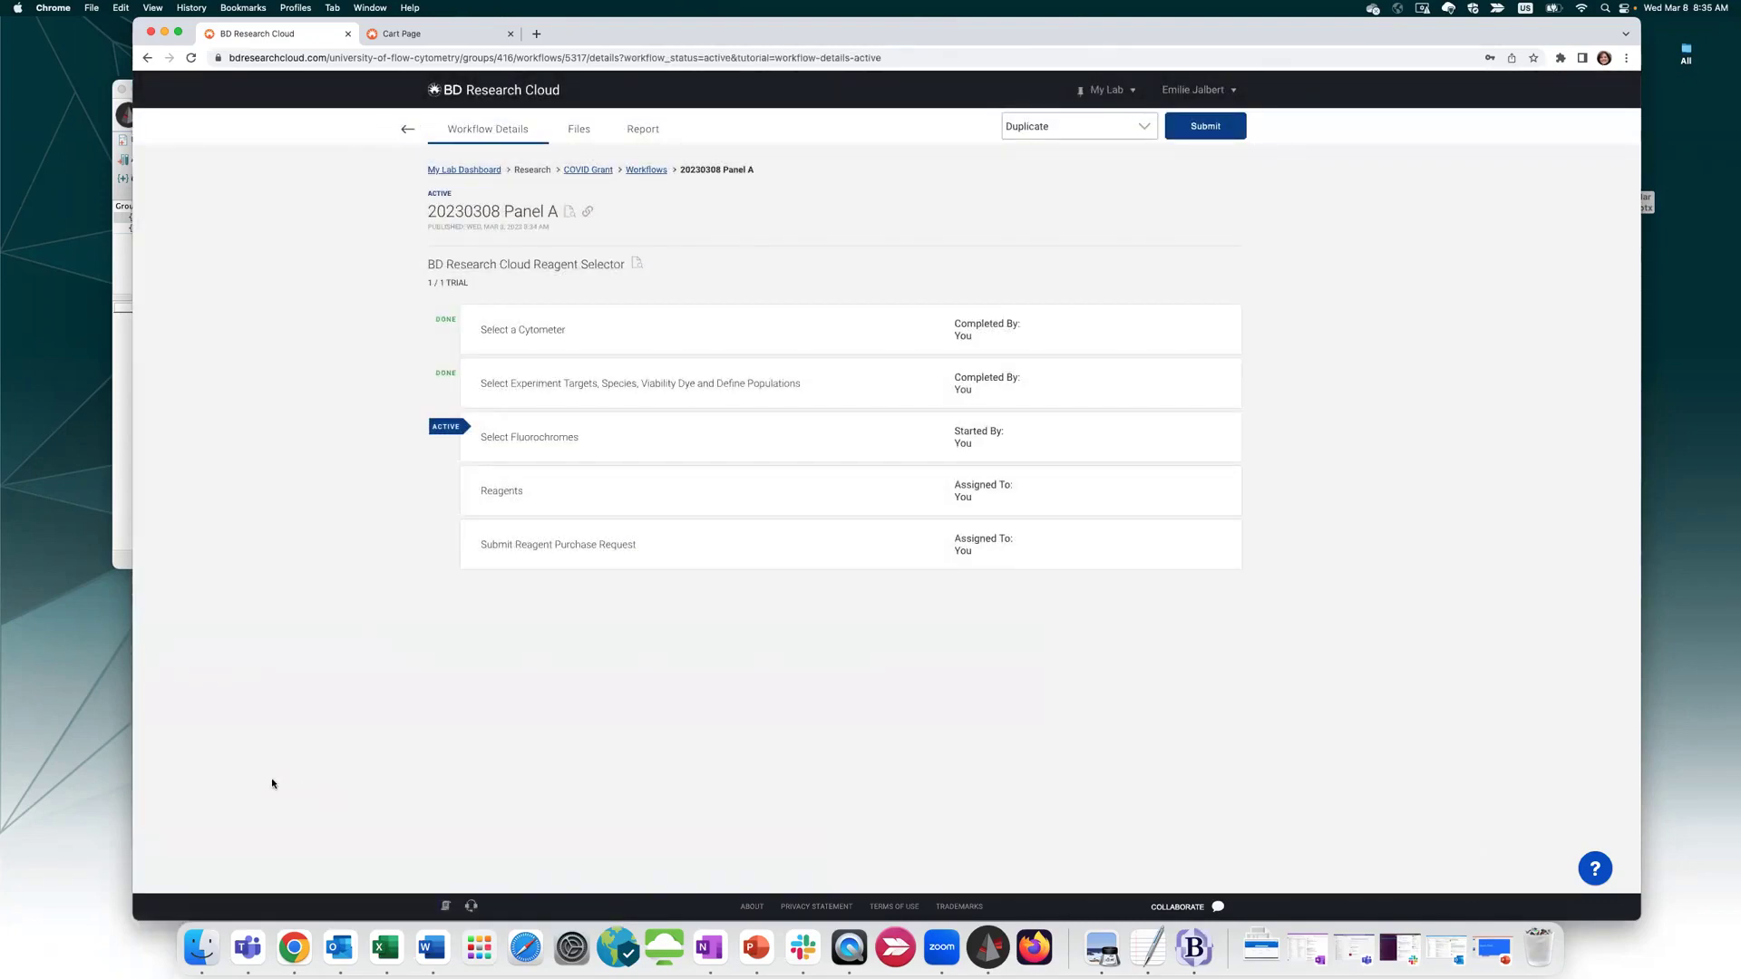
# Go from the workflows list to Resources > Experiments and start a new experiment
pyautogui.click(400, 130)
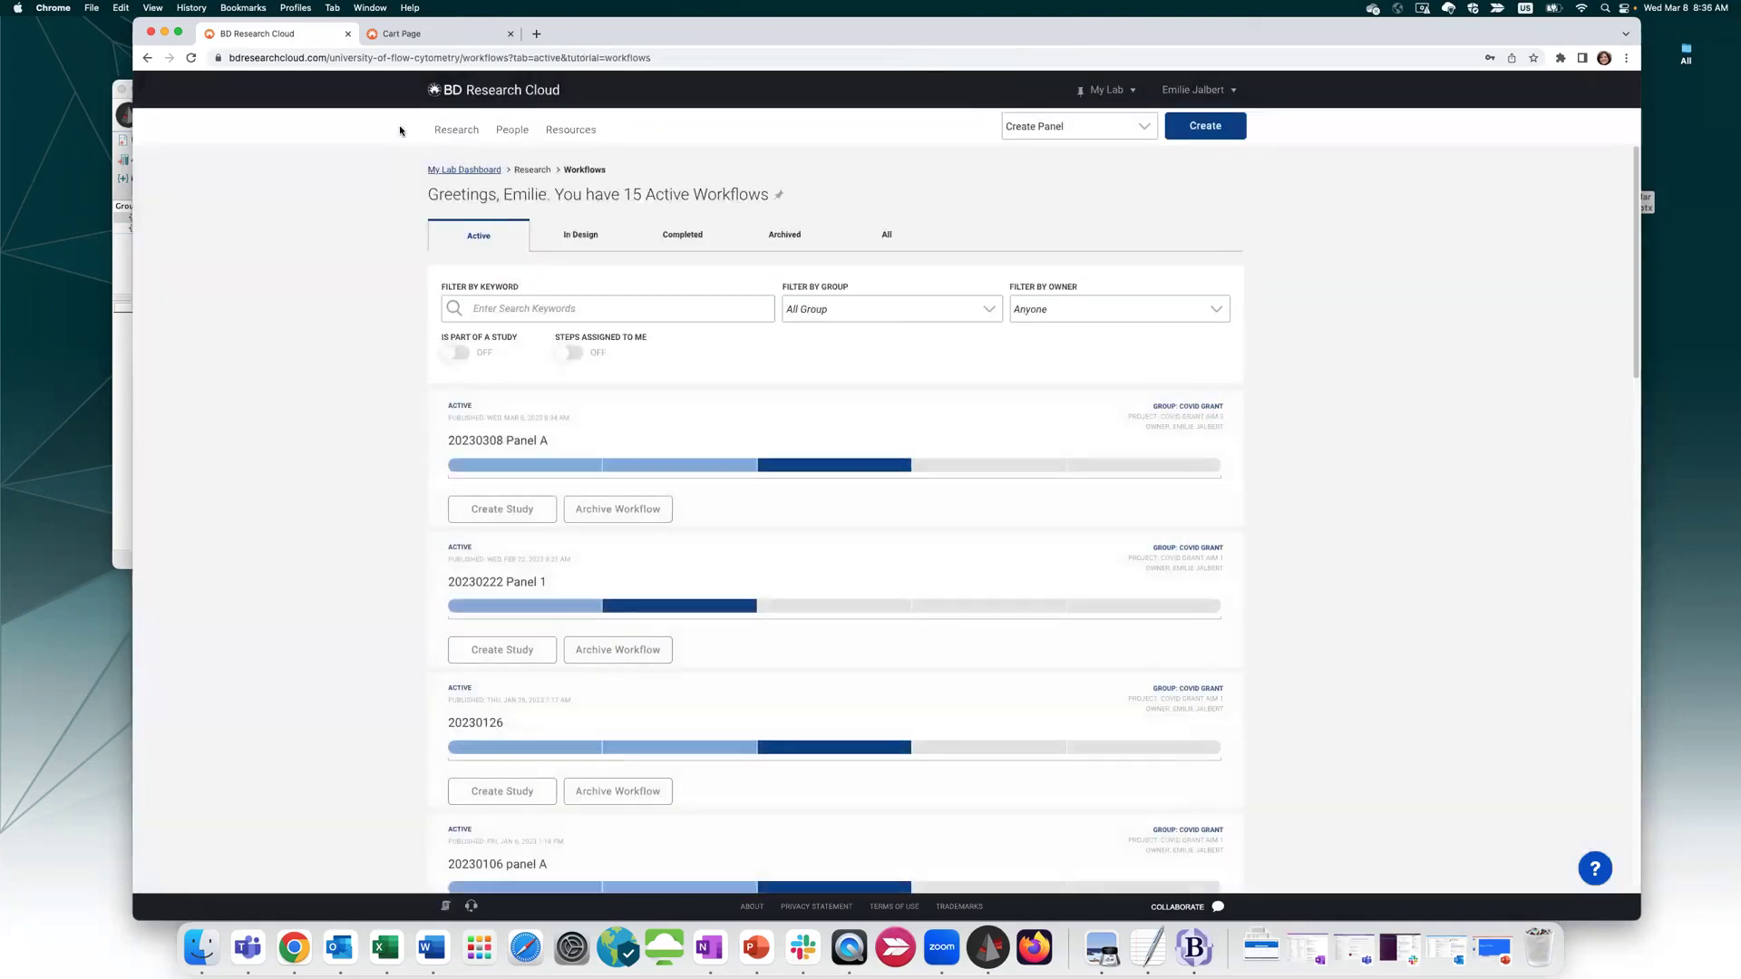
pyautogui.moveTo(577, 136)
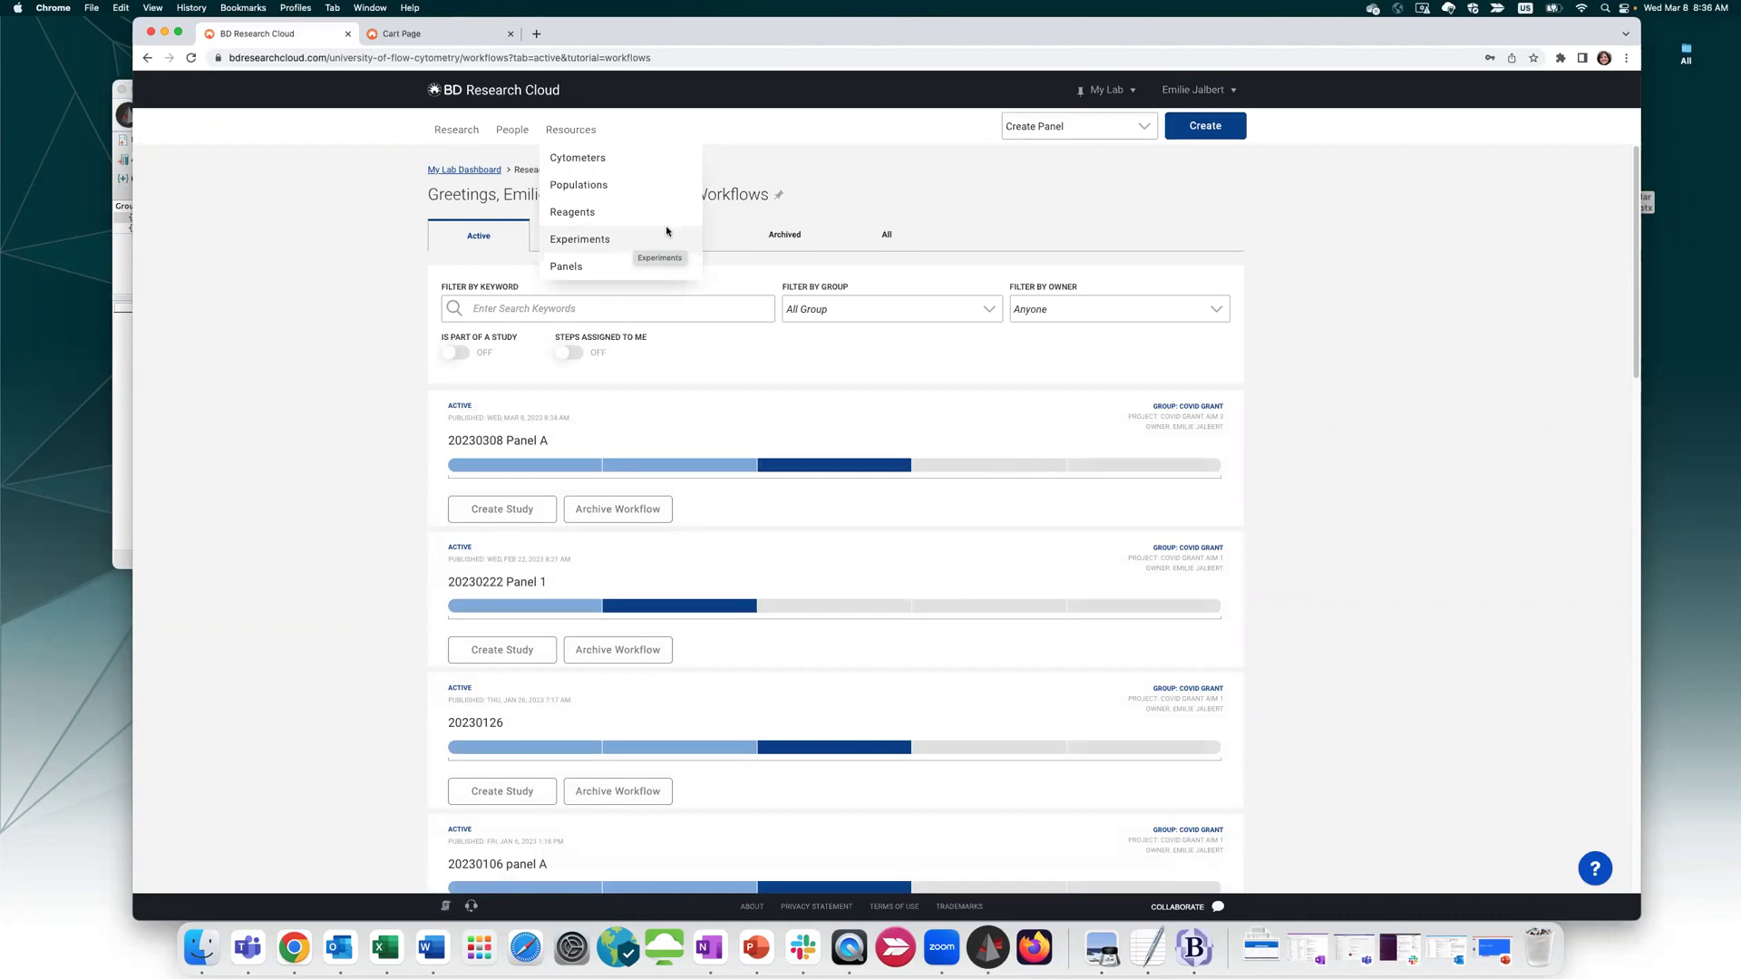
pyautogui.click(584, 240)
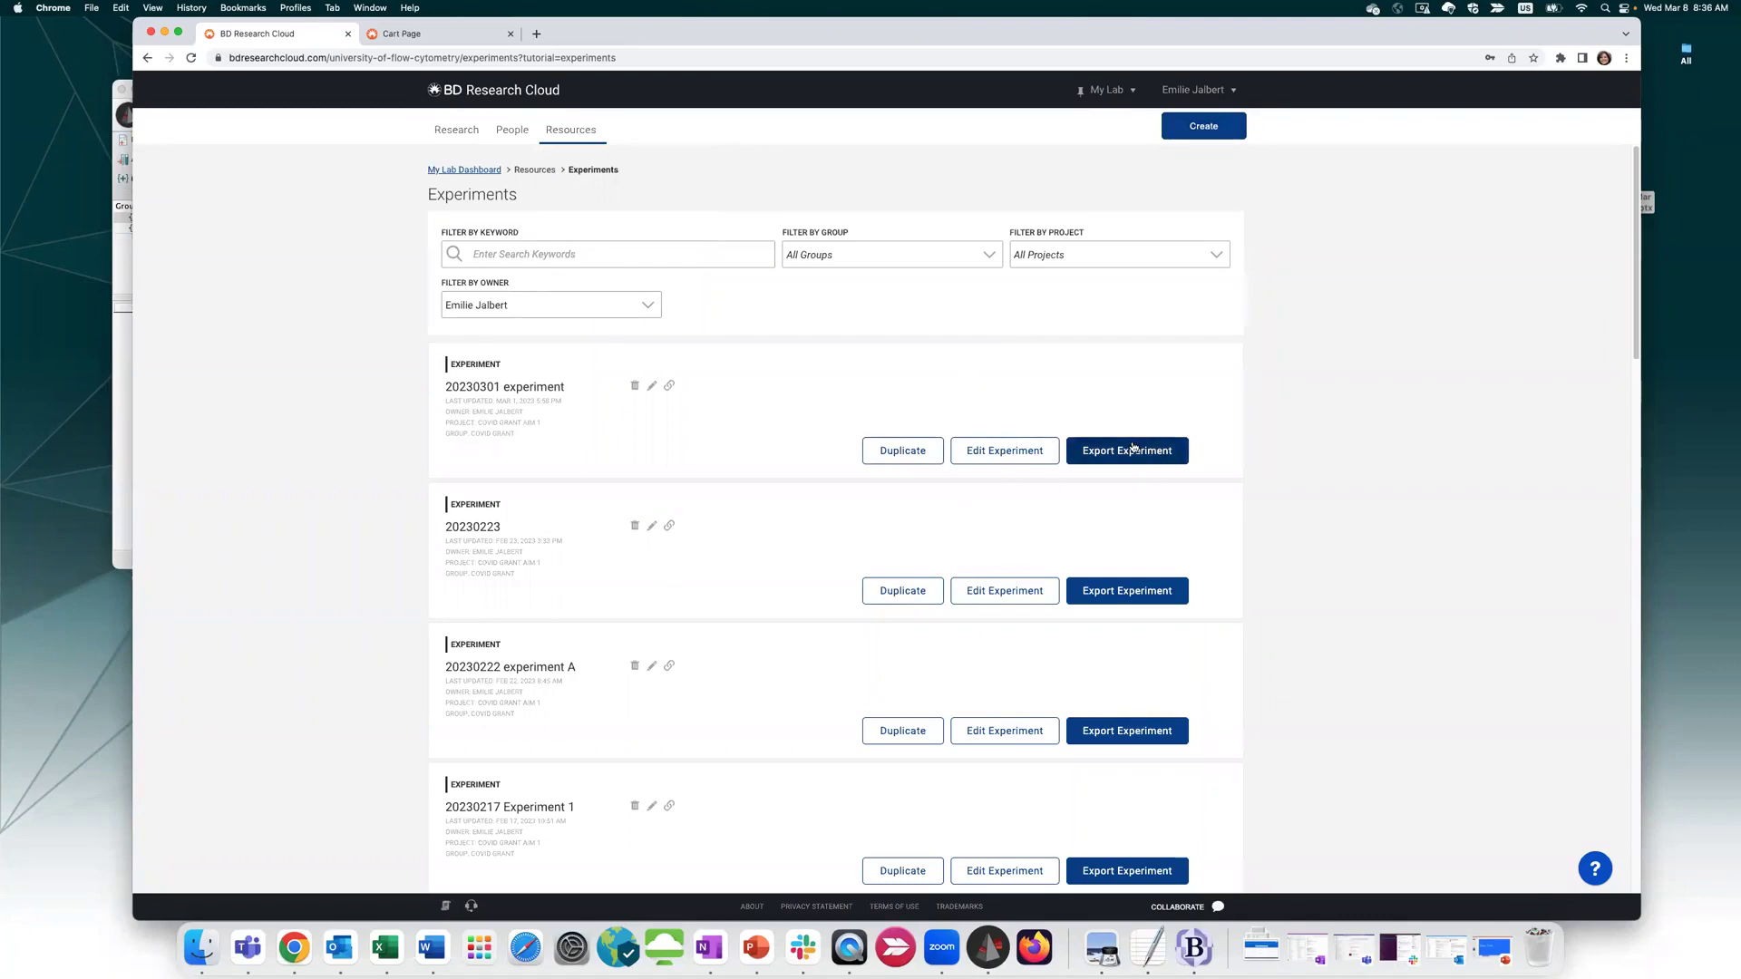
pyautogui.click(1204, 126)
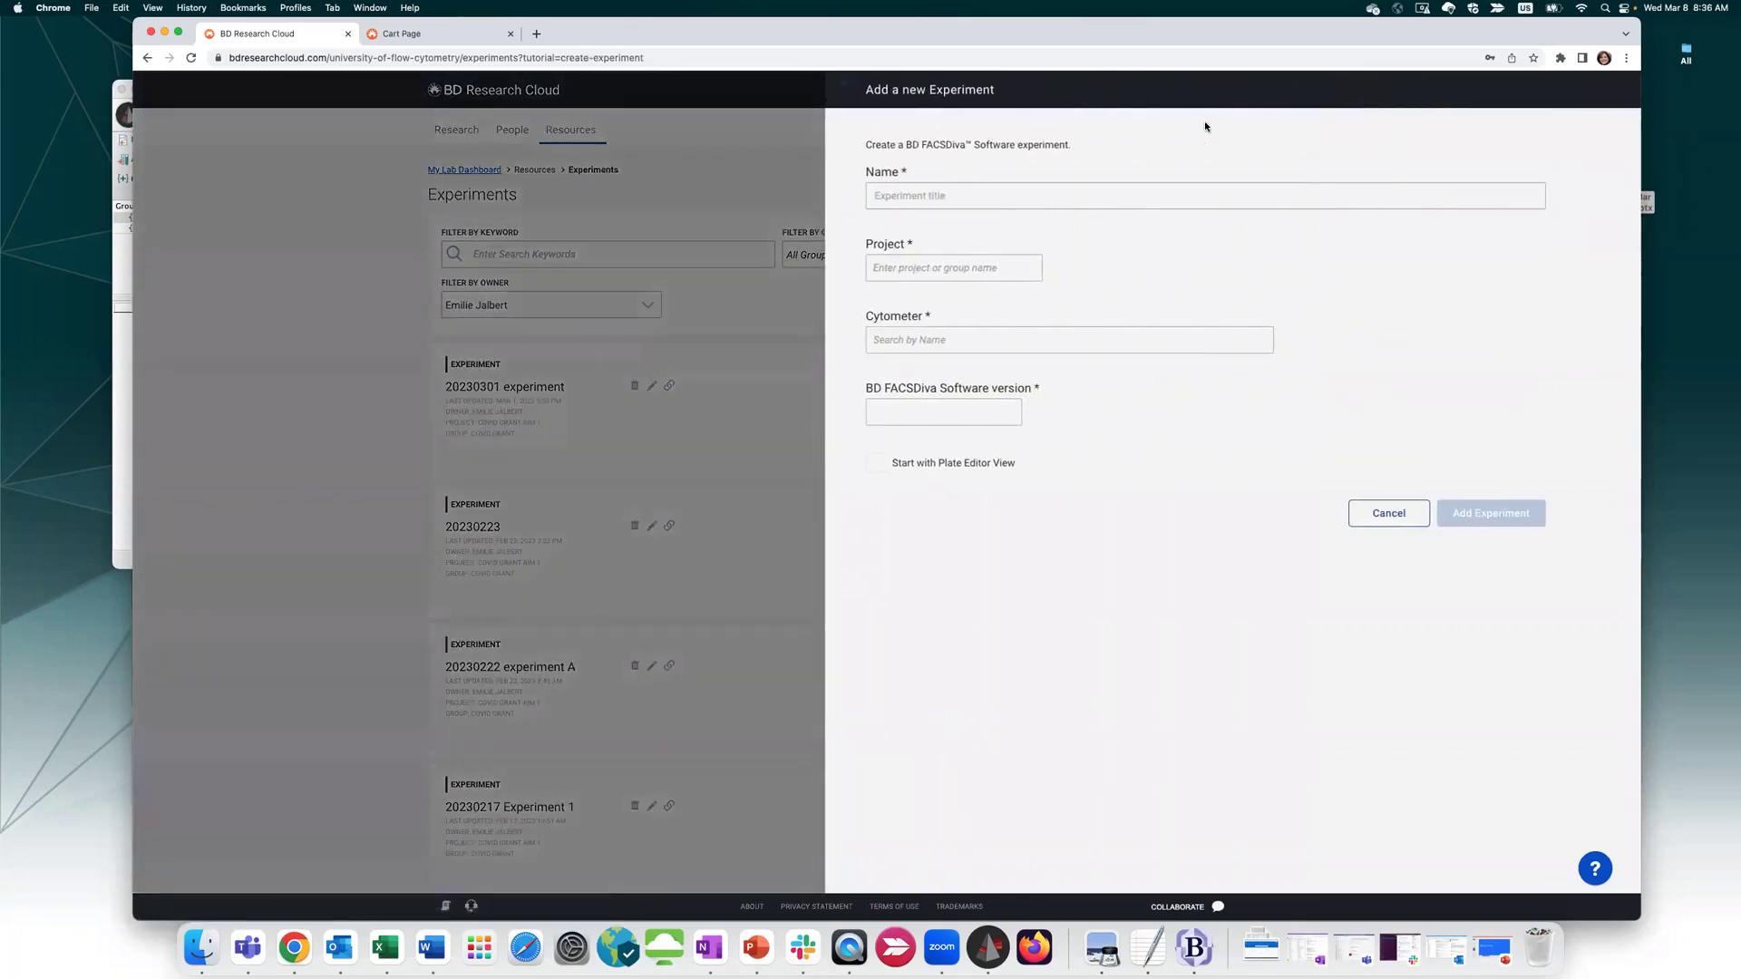
# Name the experiment '20230308 experiment' and assign it to Influenza Grant Aim 3
pyautogui.click(1026, 195)
pyautogui.write('20')
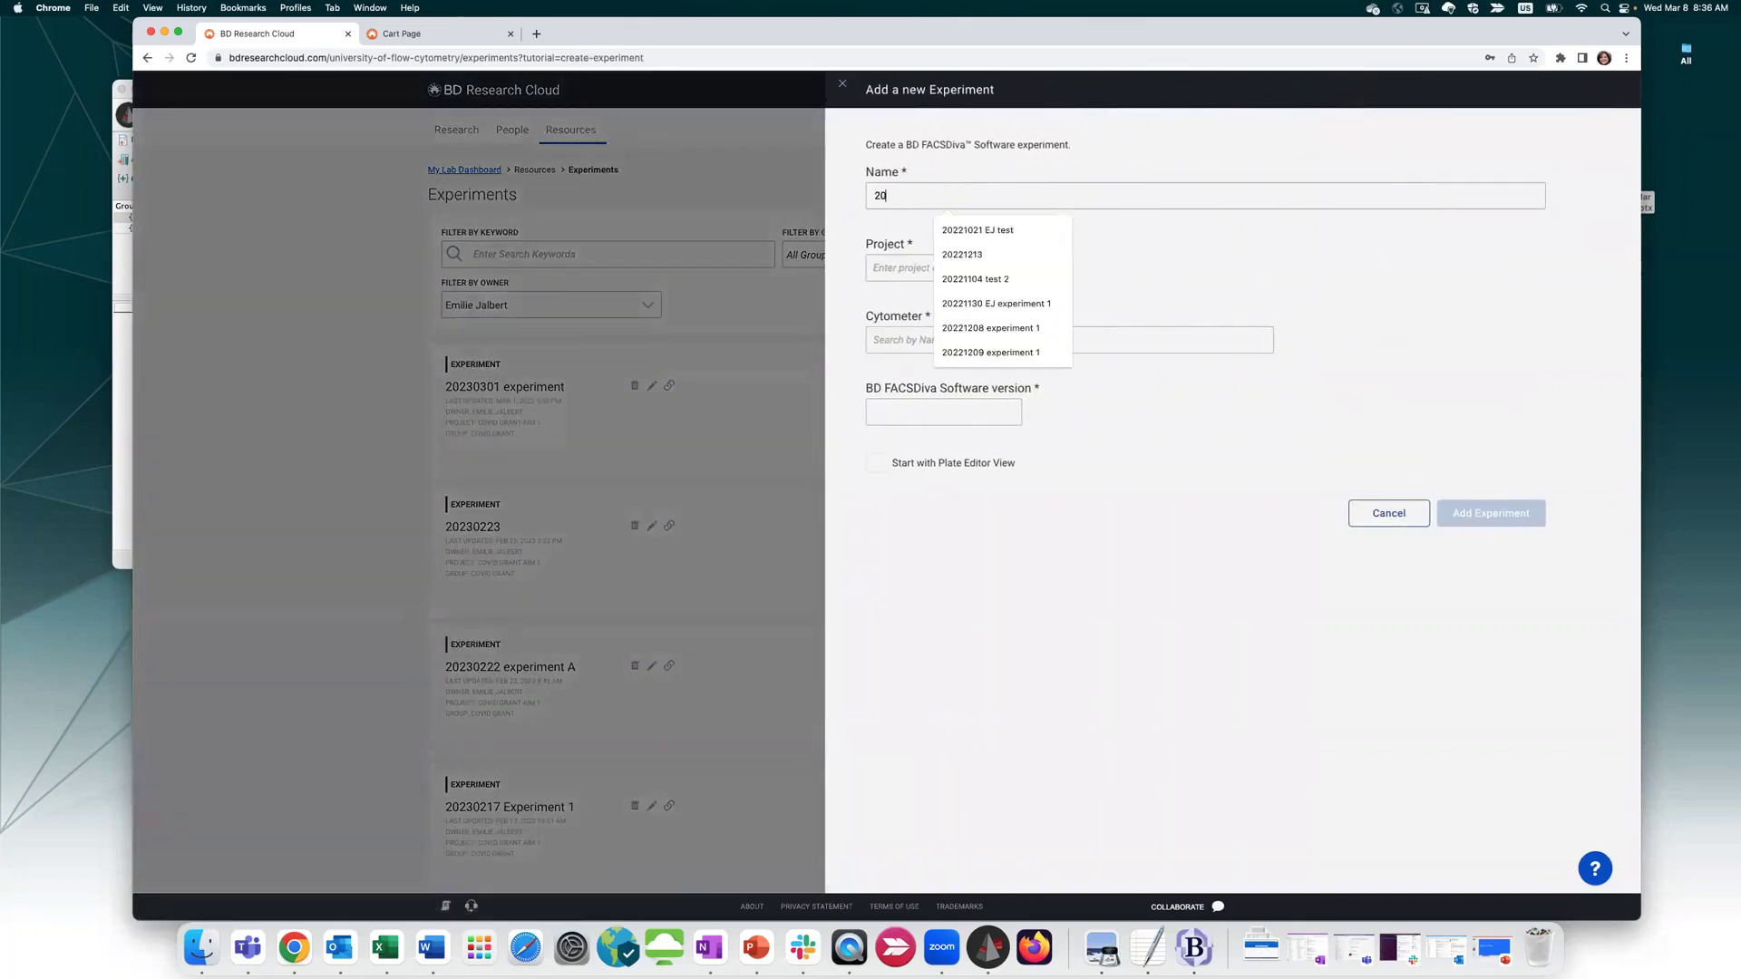
pyautogui.write('230308 ')
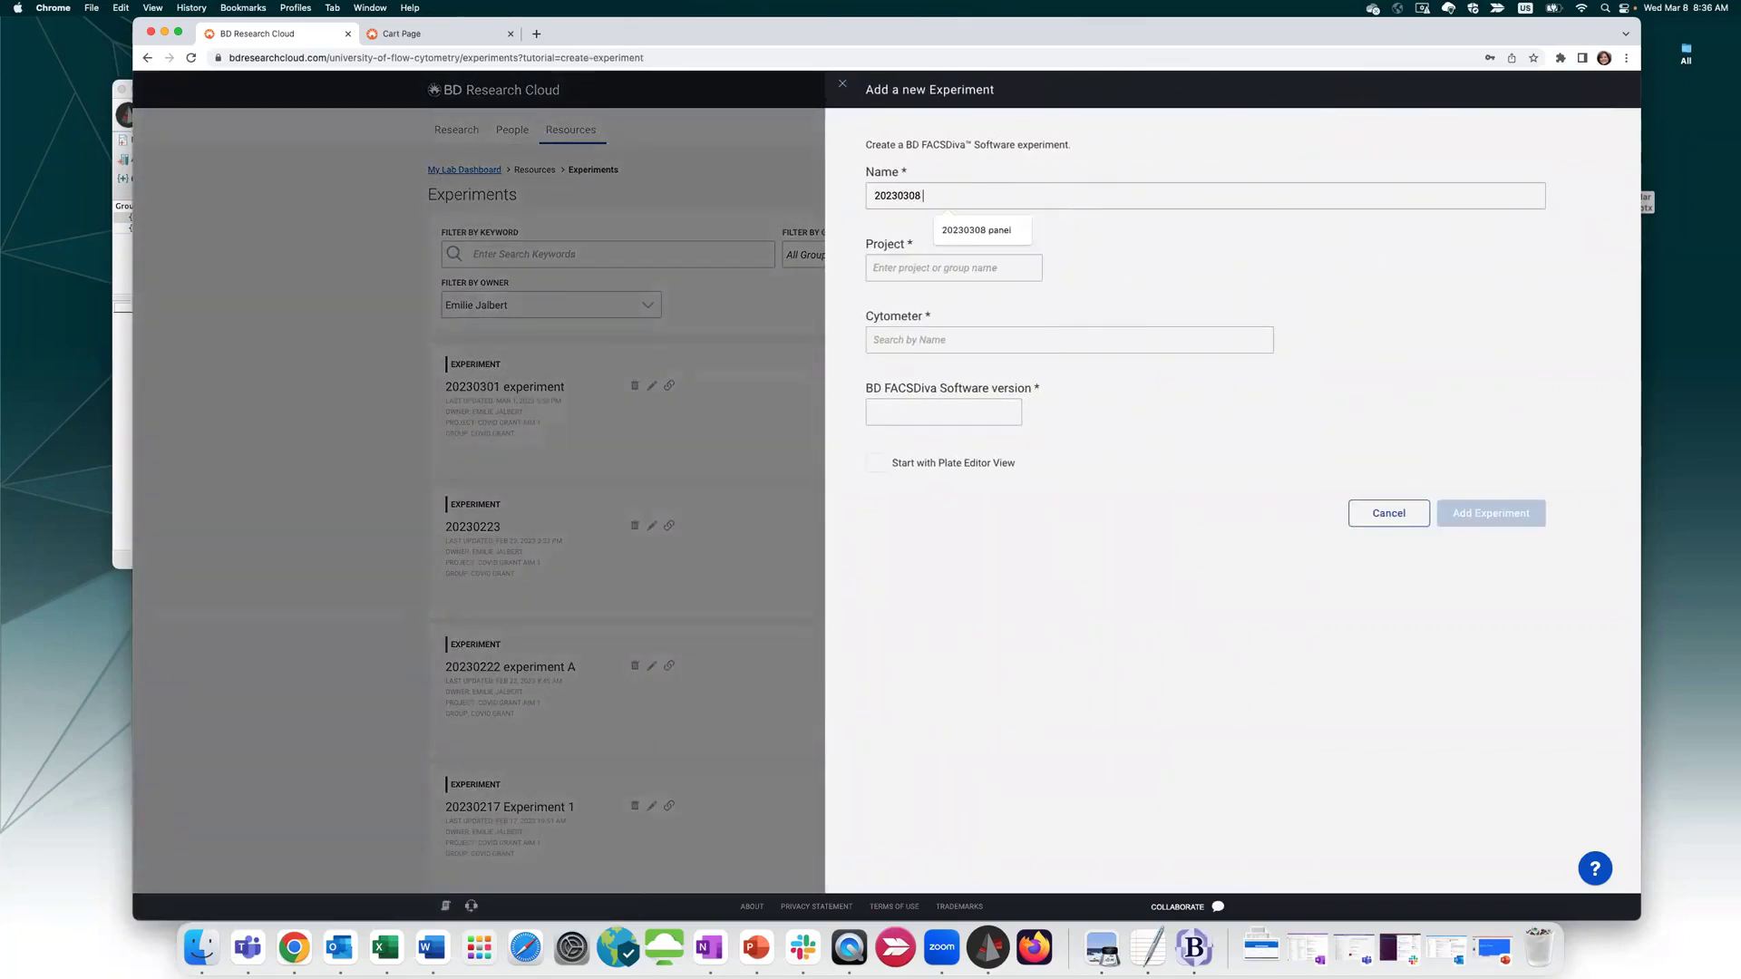
pyautogui.write('experiment')
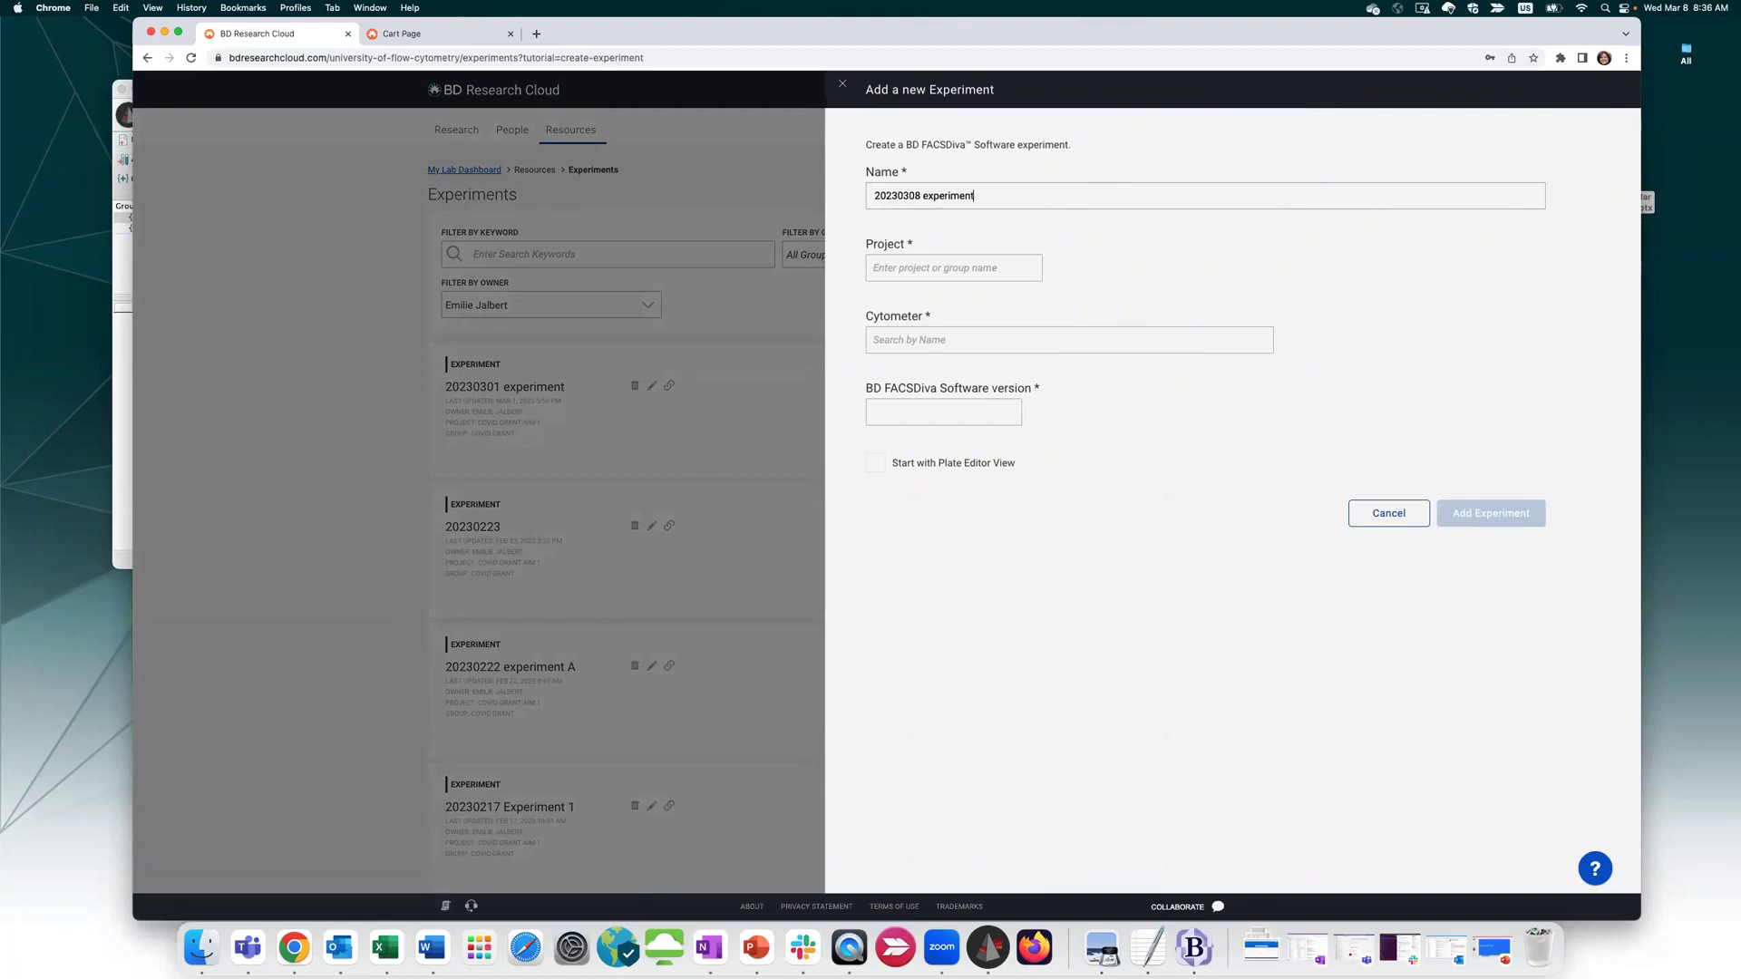
pyautogui.click(935, 268)
pyautogui.scroll(-5, 989, 335)
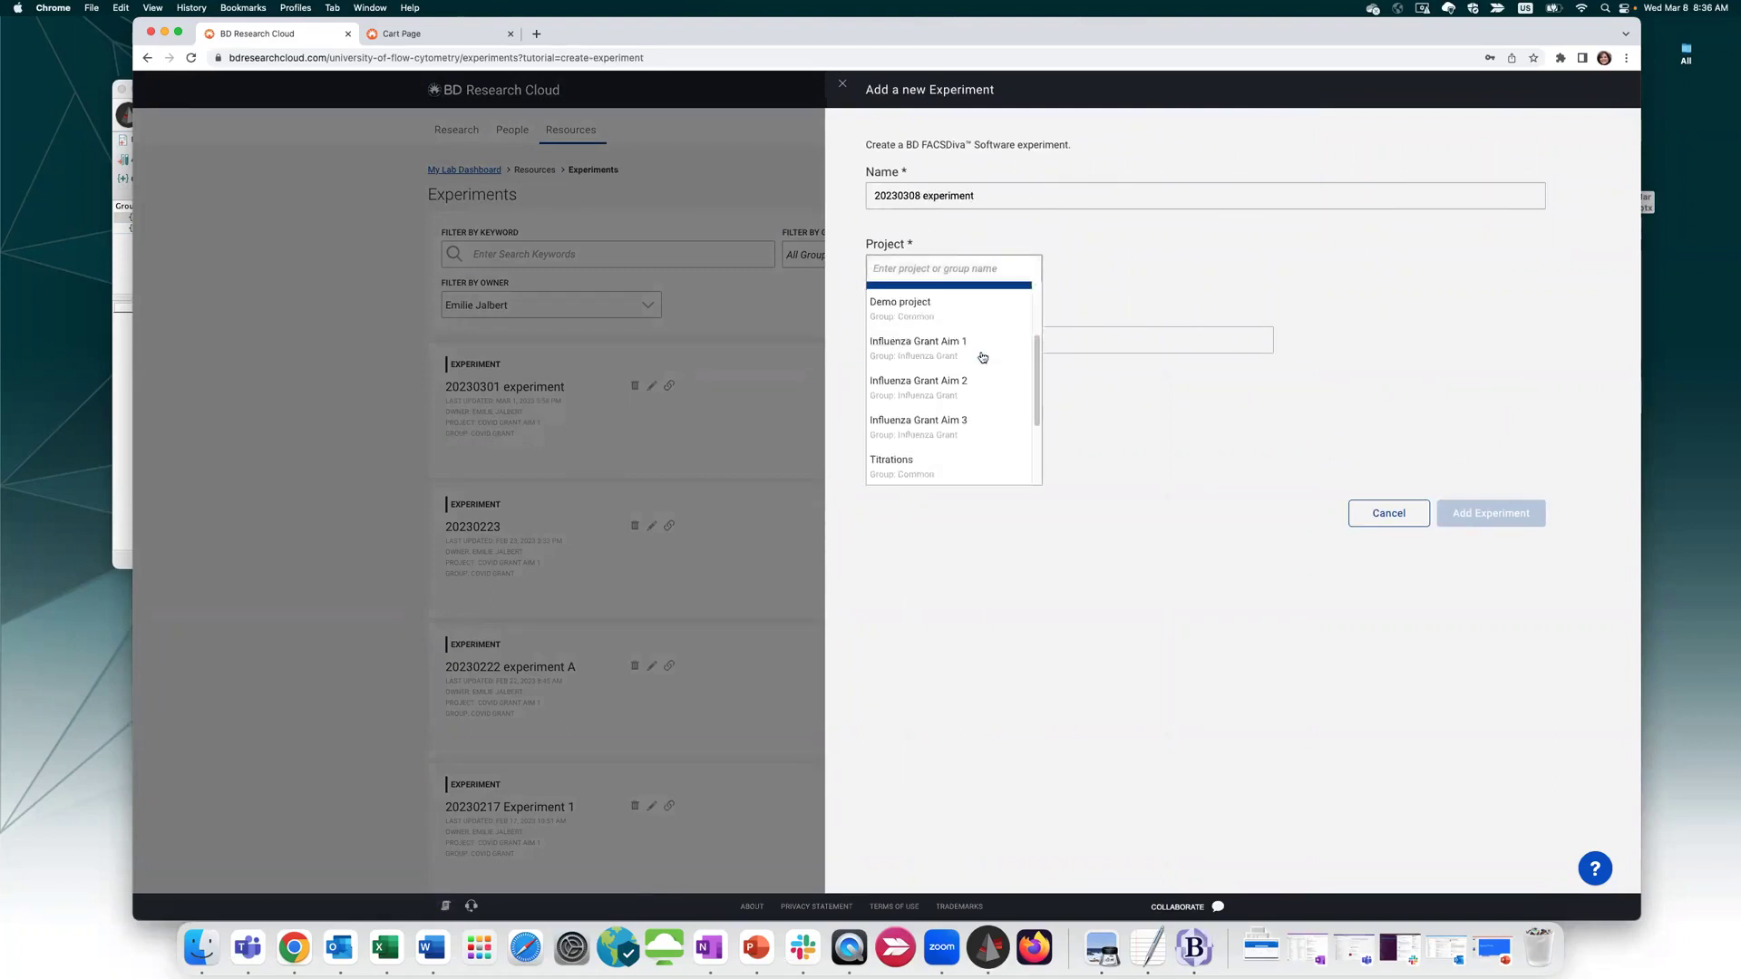
pyautogui.click(982, 339)
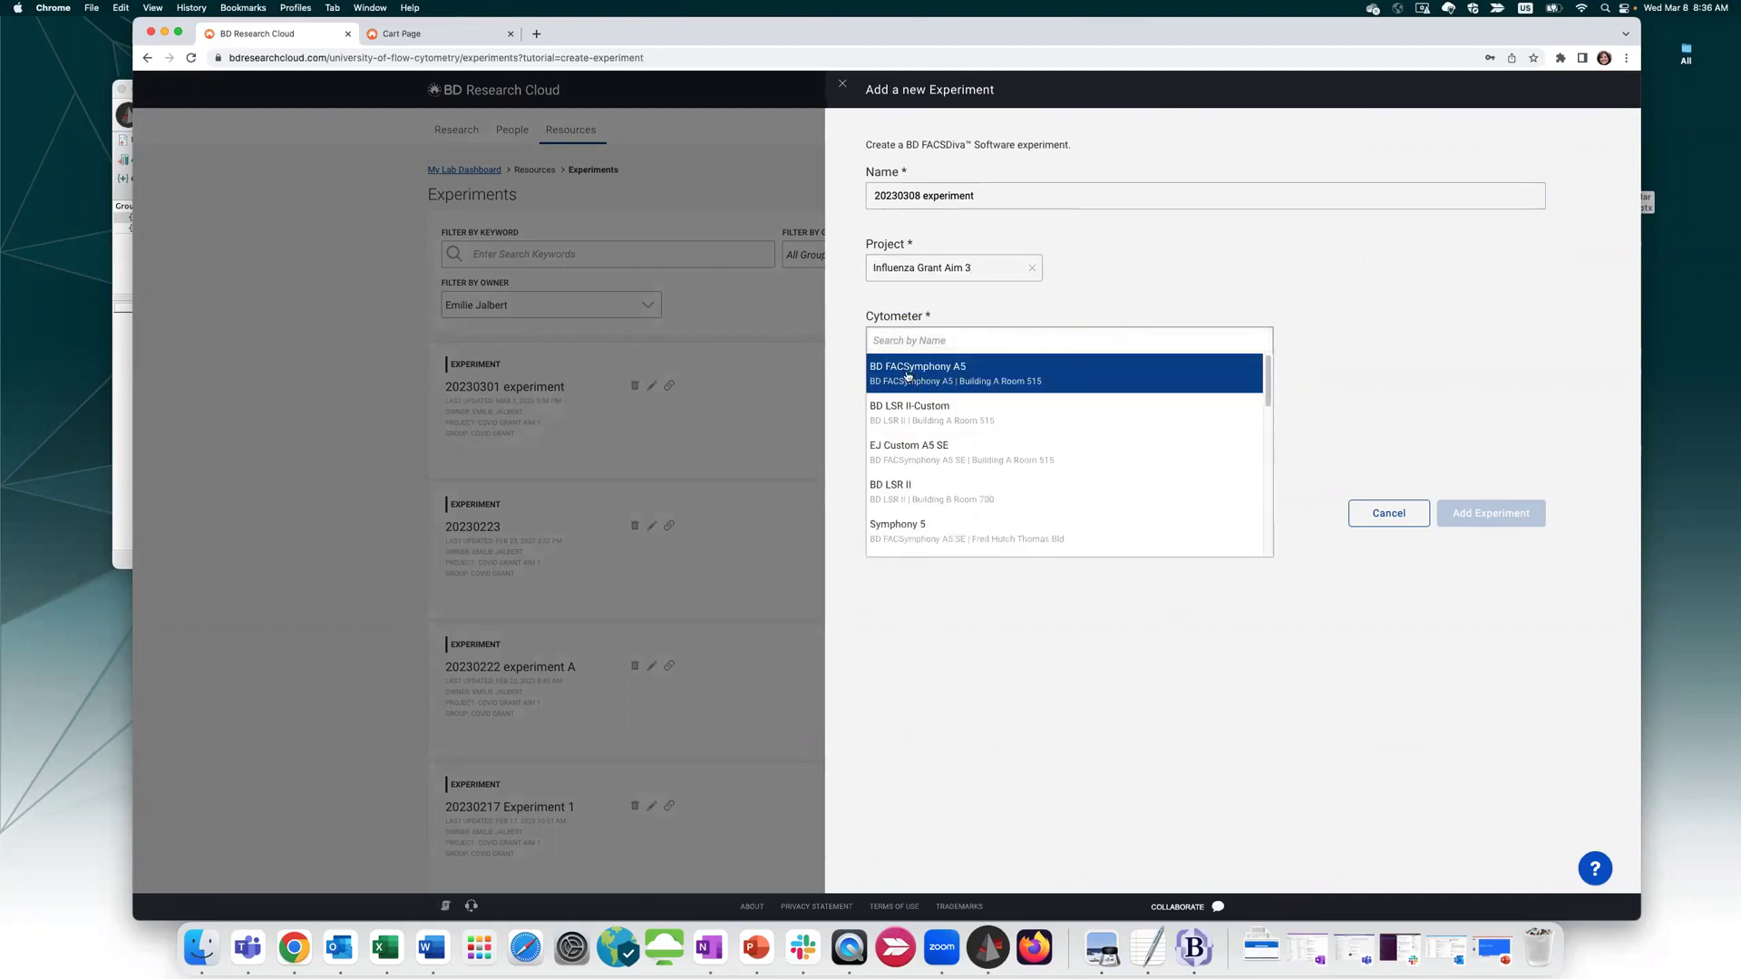
# Use BD FACSymphony A5, 5-laser configuration, FACSDiva 9.3, plate editor view, and add the experiment
pyautogui.click(907, 376)
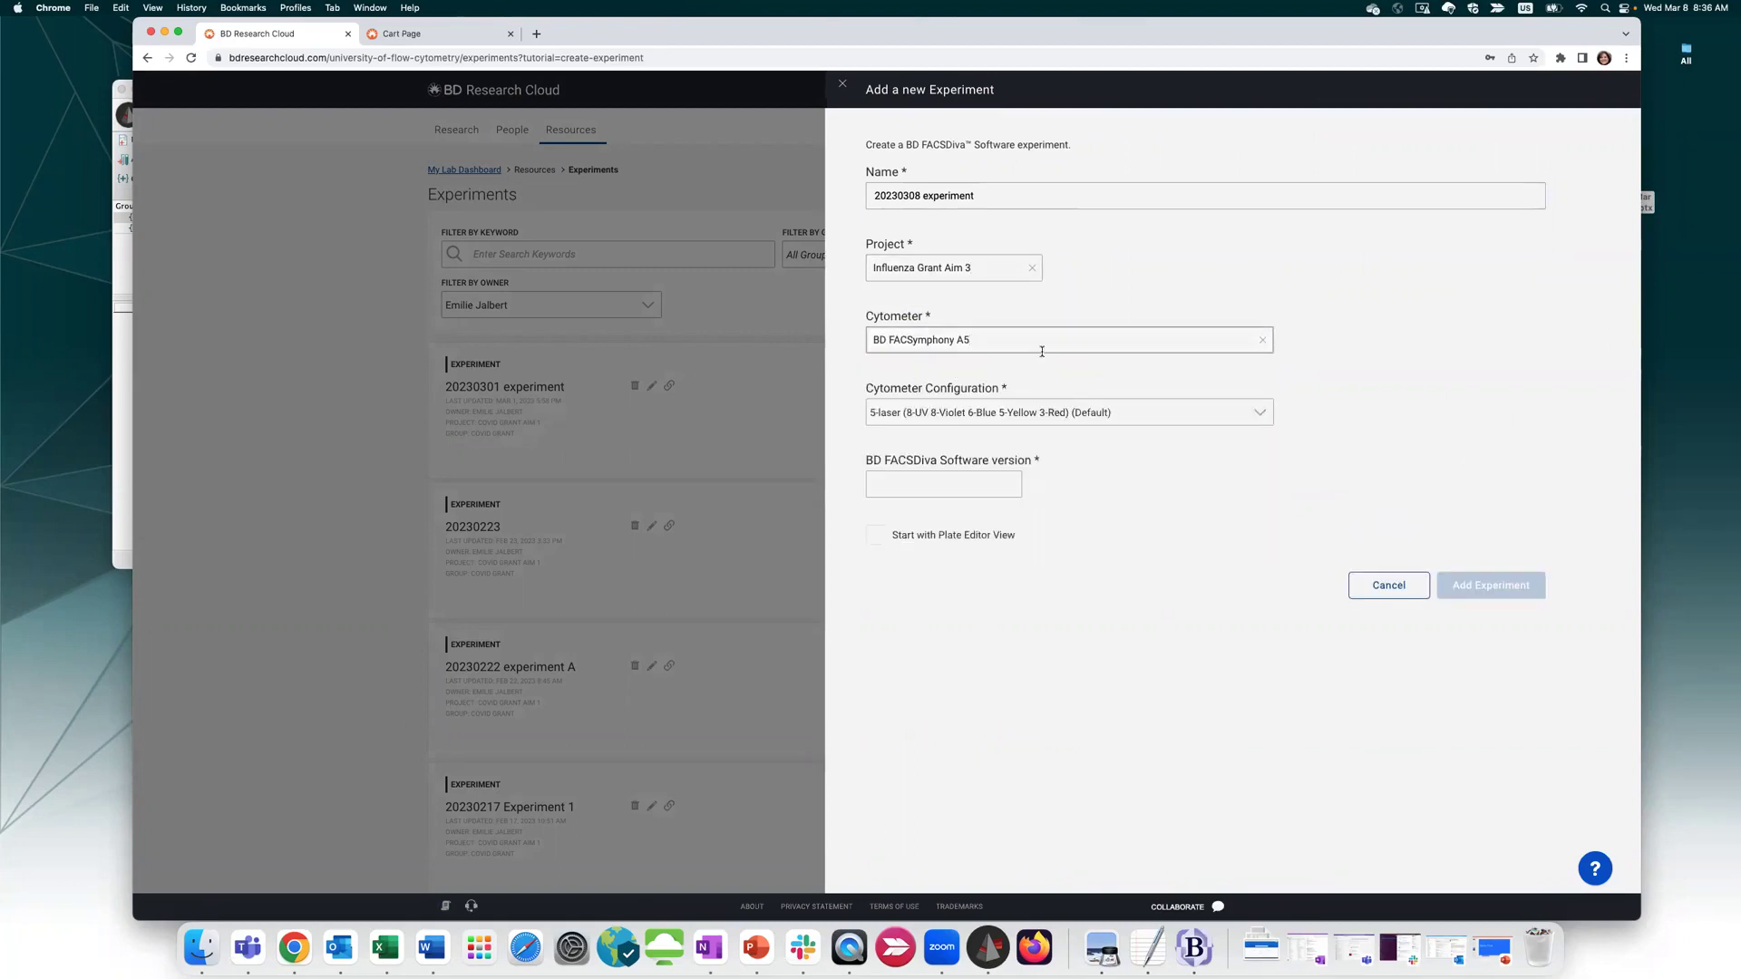
pyautogui.click(1139, 413)
pyautogui.click(1129, 436)
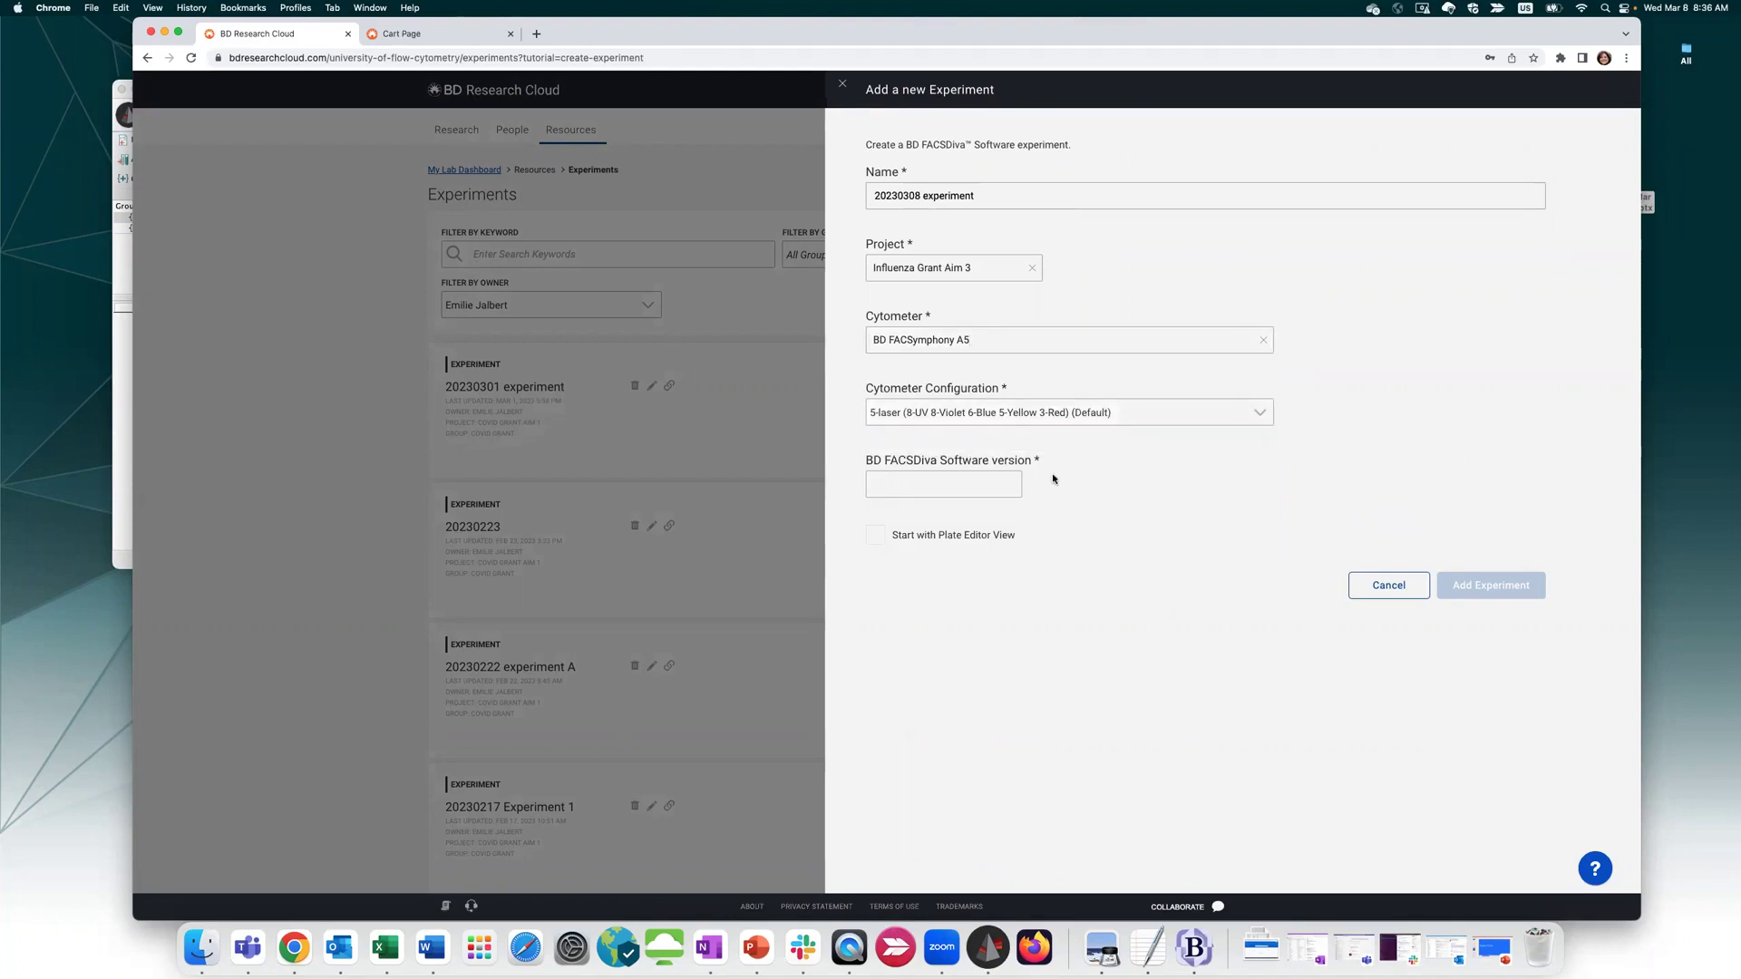
pyautogui.click(907, 473)
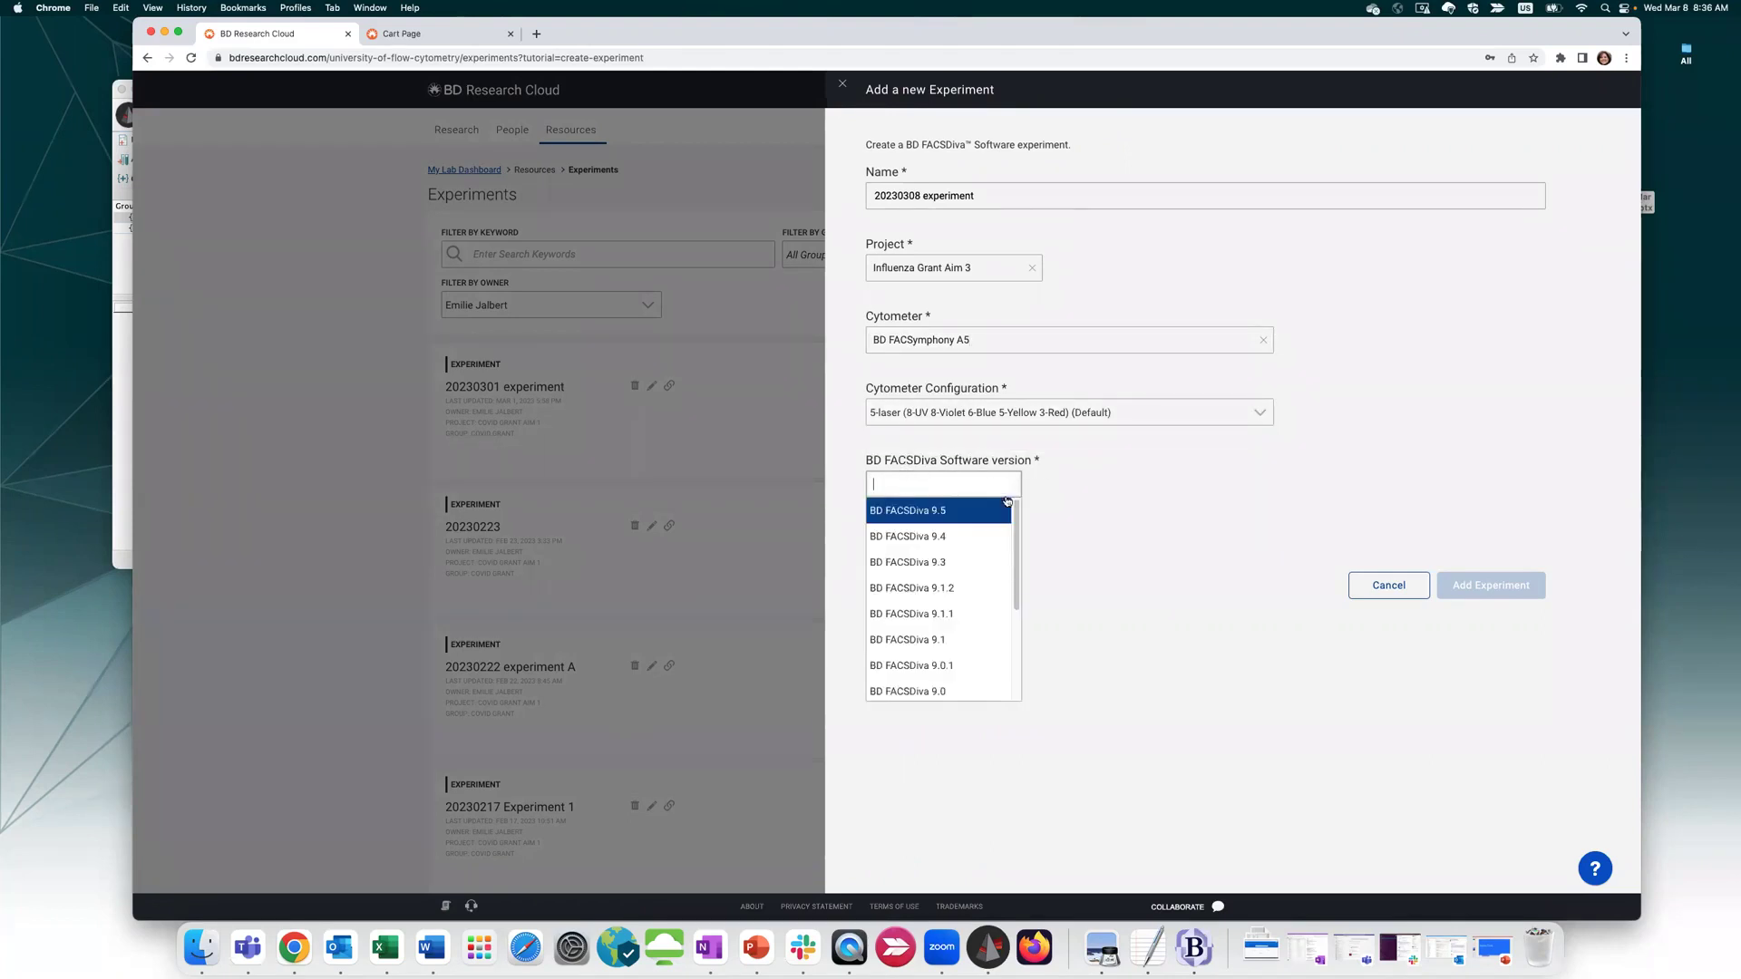
pyautogui.click(978, 563)
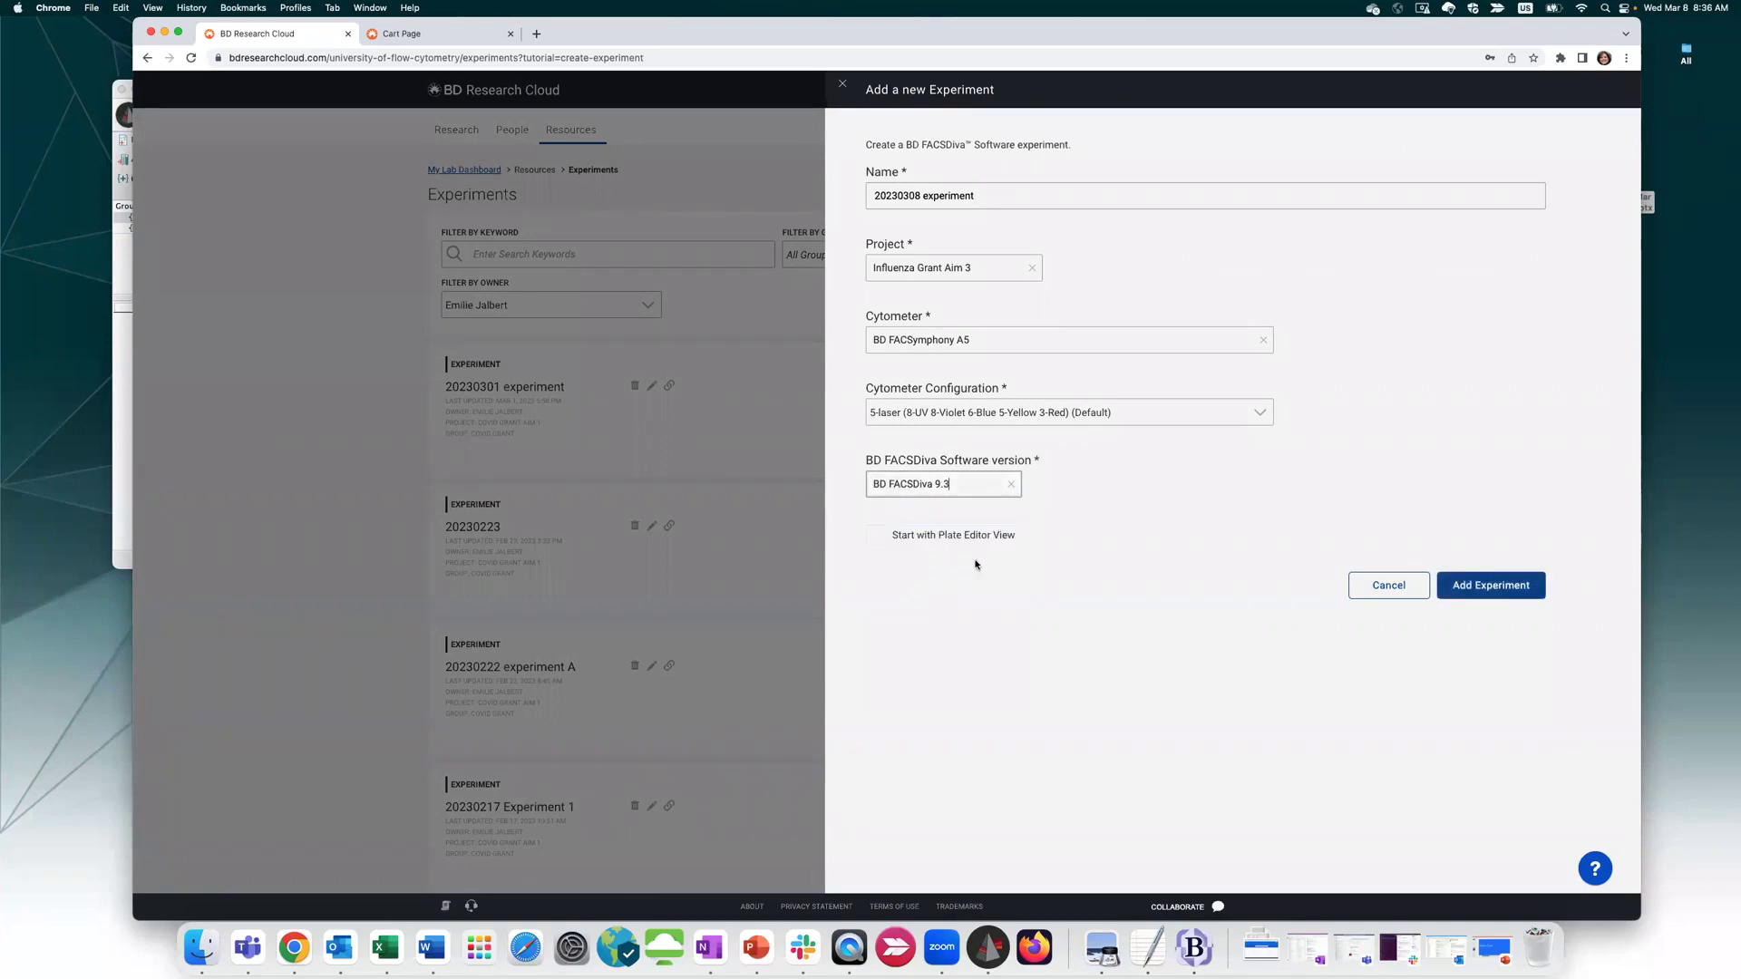
pyautogui.click(874, 542)
pyautogui.click(1512, 587)
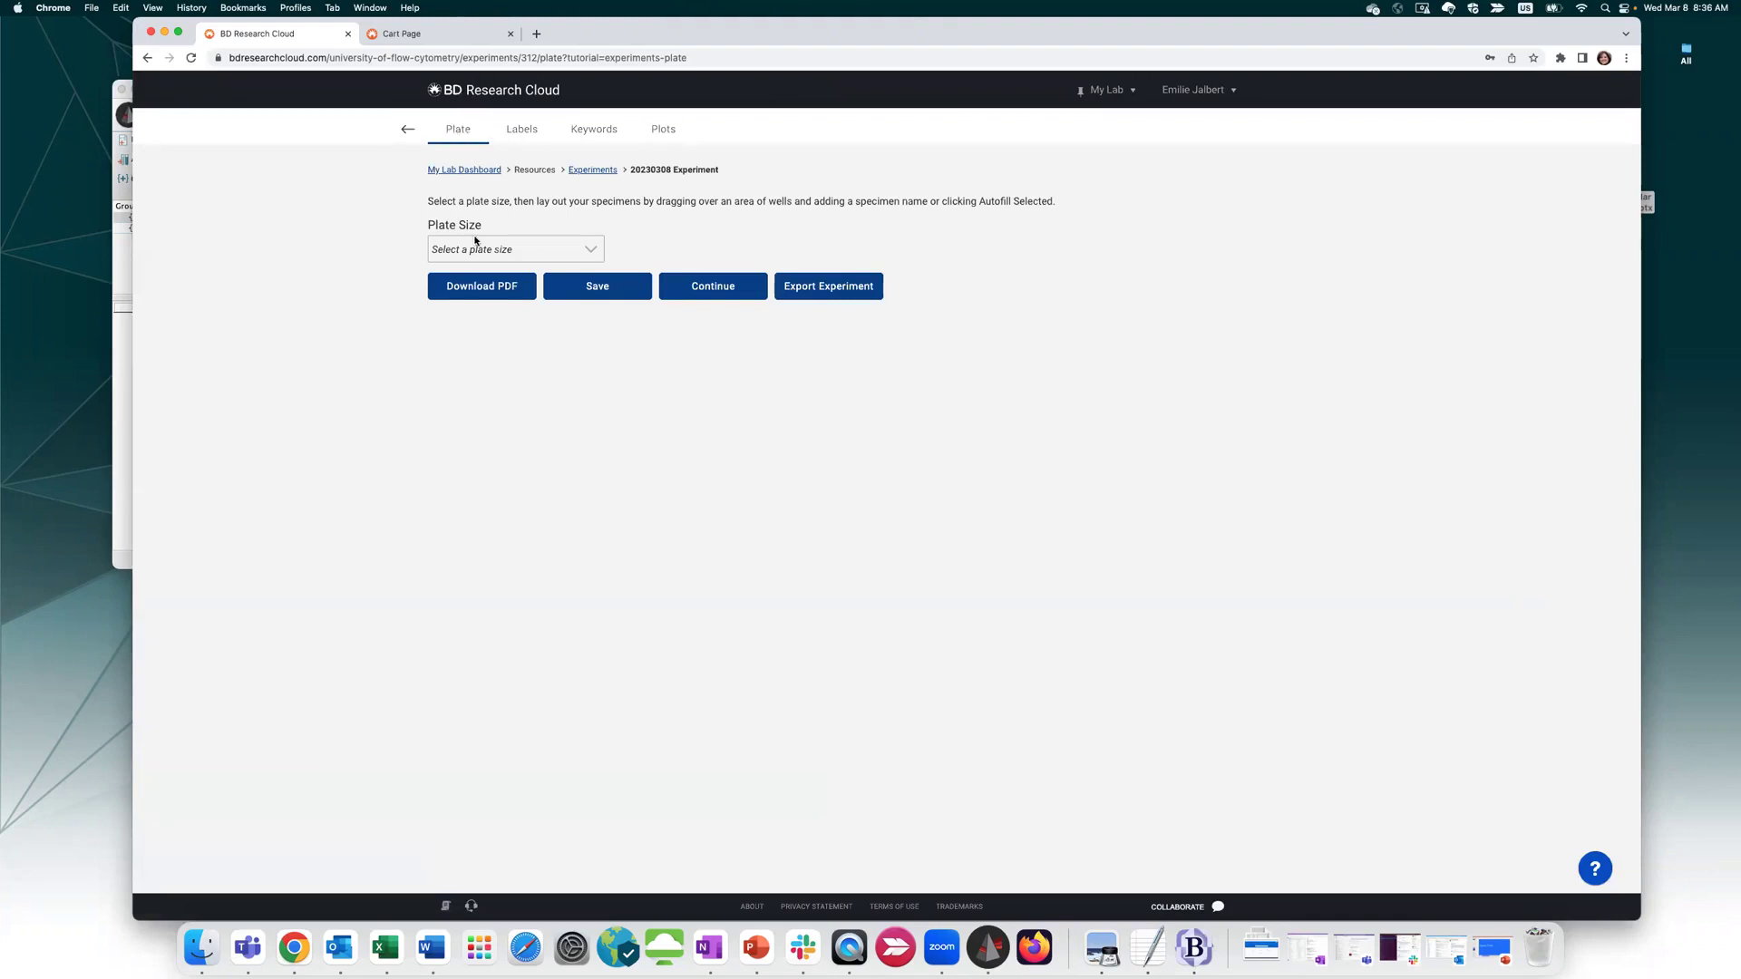
# Set the plate to 96-well U-bottom, select wells A1–D10, and open Autofill
pyautogui.click(473, 251)
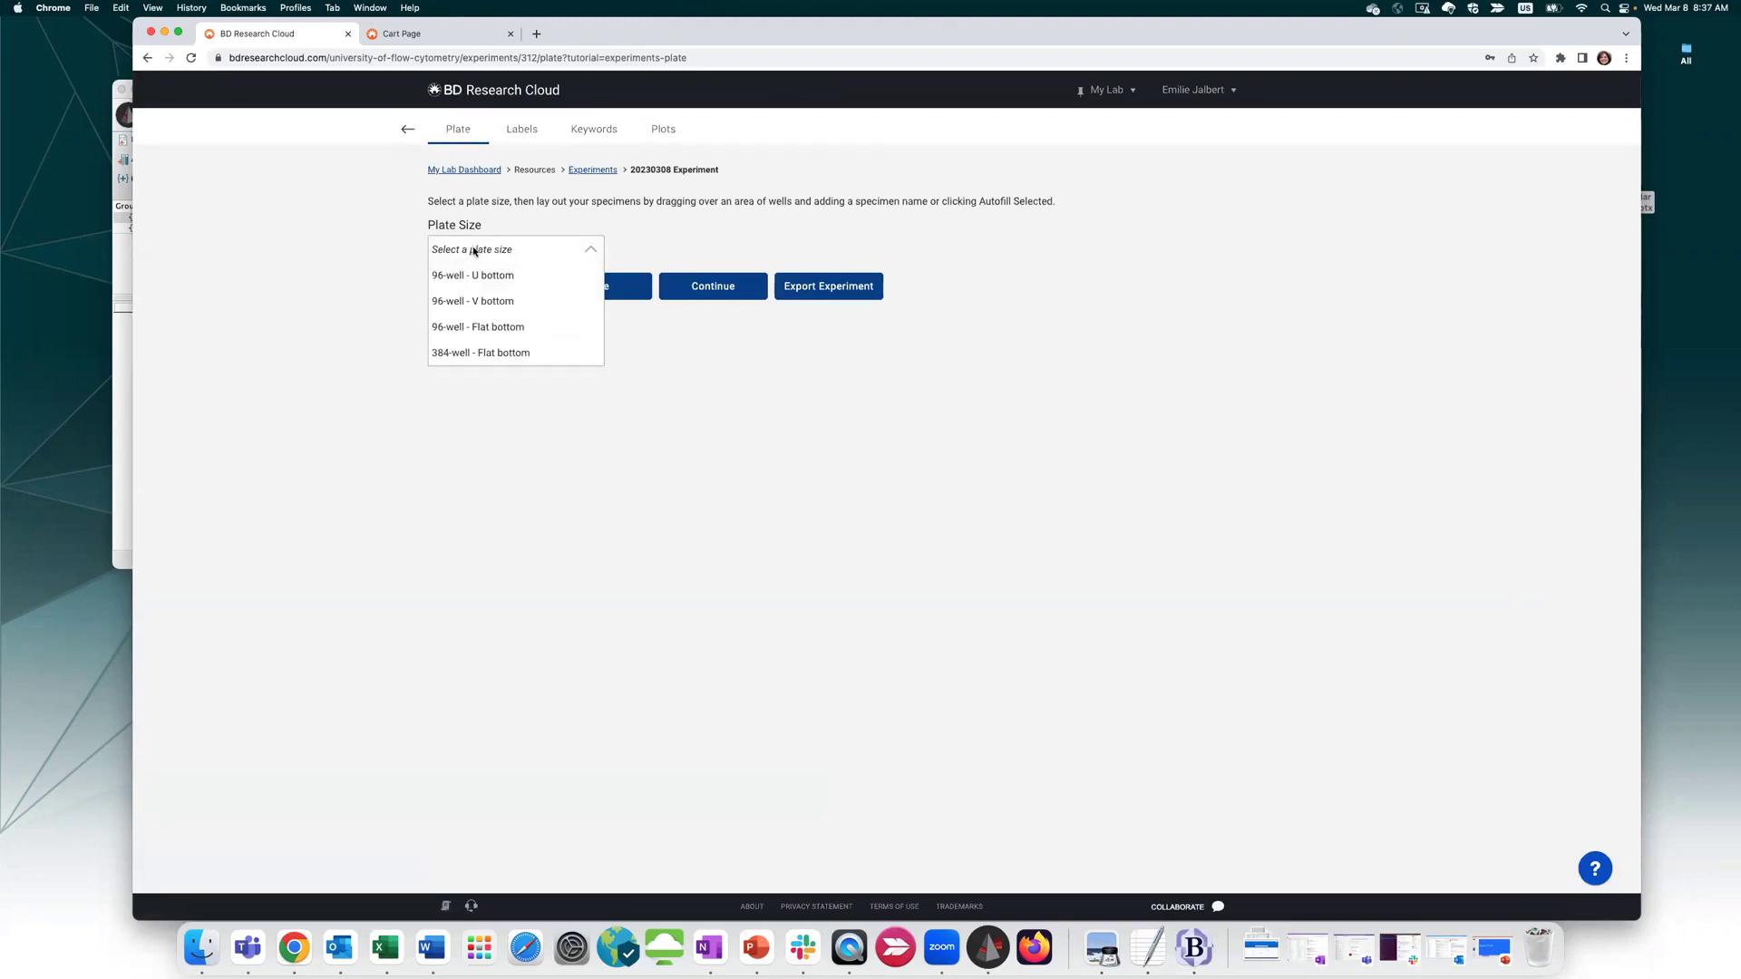
pyautogui.click(525, 278)
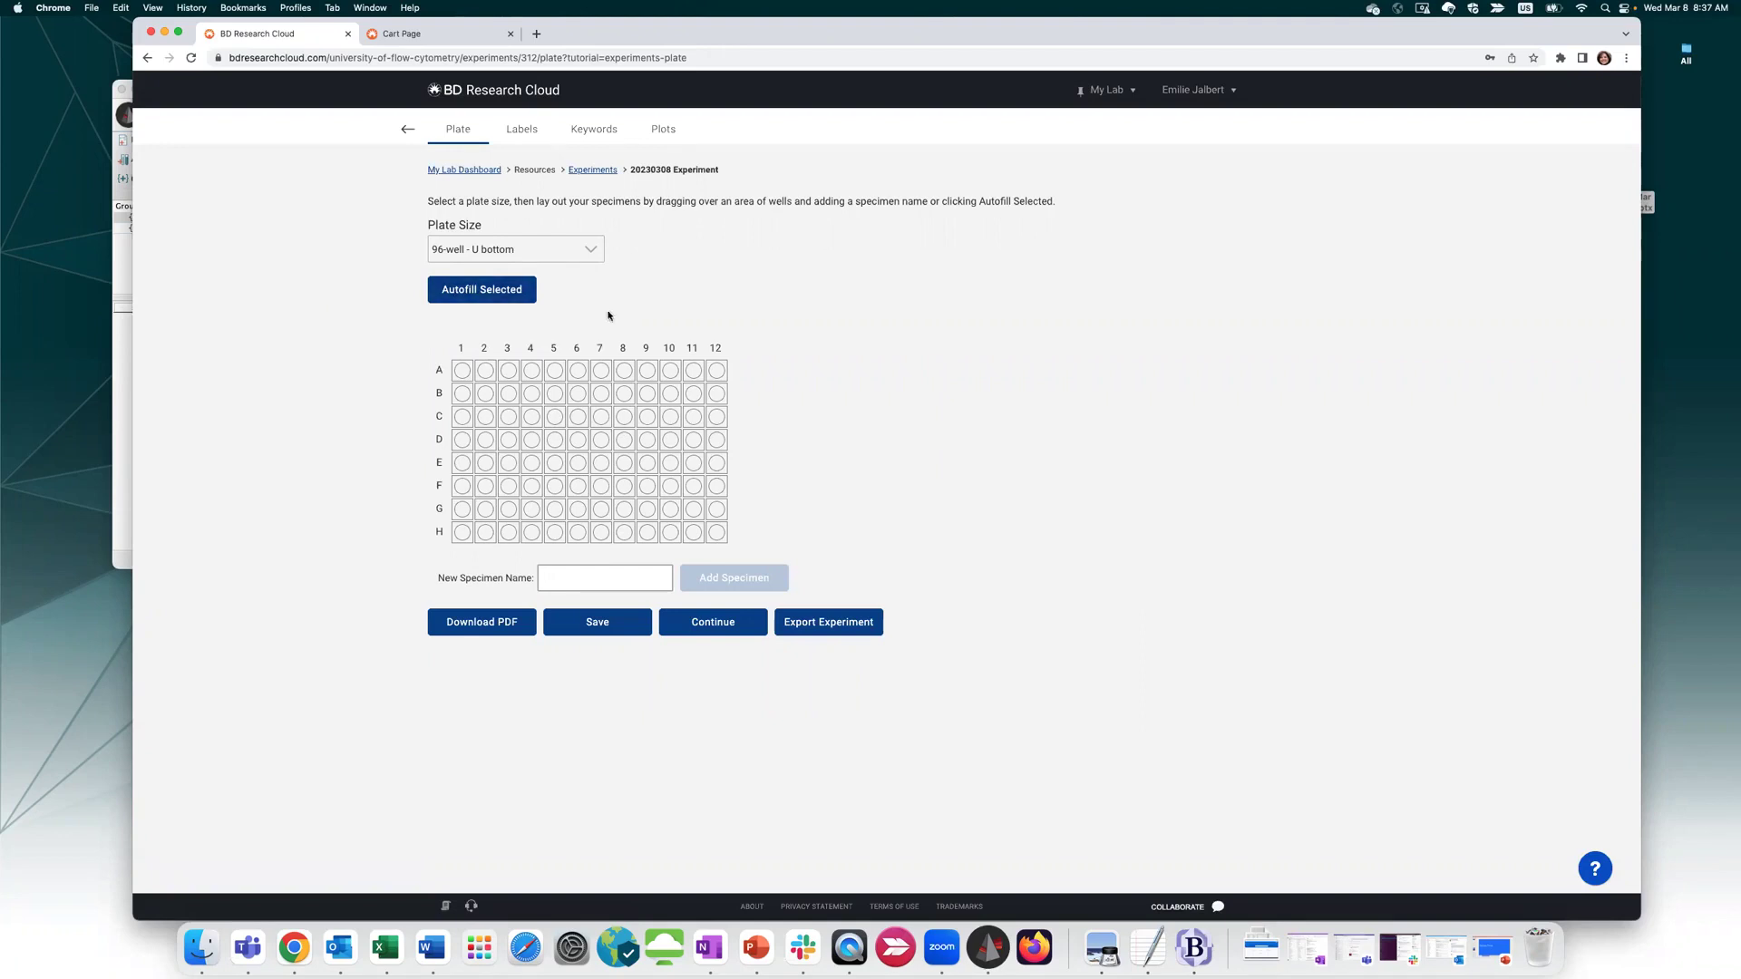
pyautogui.moveTo(463, 370); pyautogui.dragTo(670, 437)
pyautogui.click(459, 295)
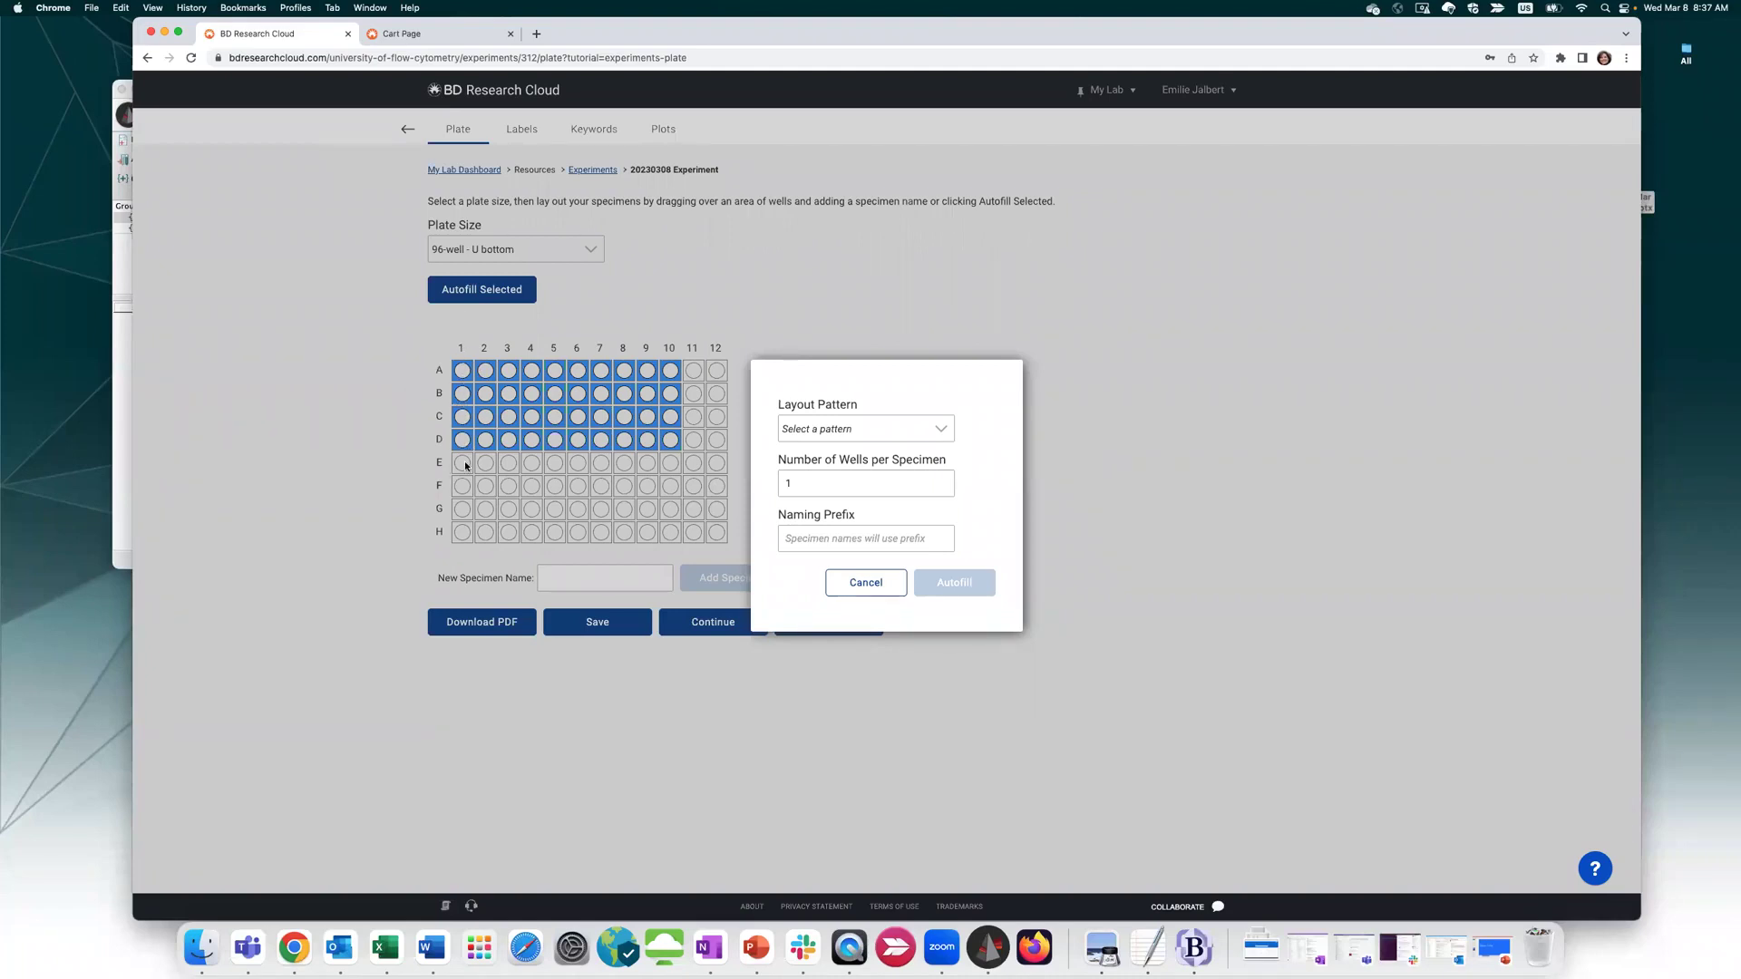
# Autofill the wells vertically, four per specimen, with specimen prefix PID
pyautogui.click(870, 432)
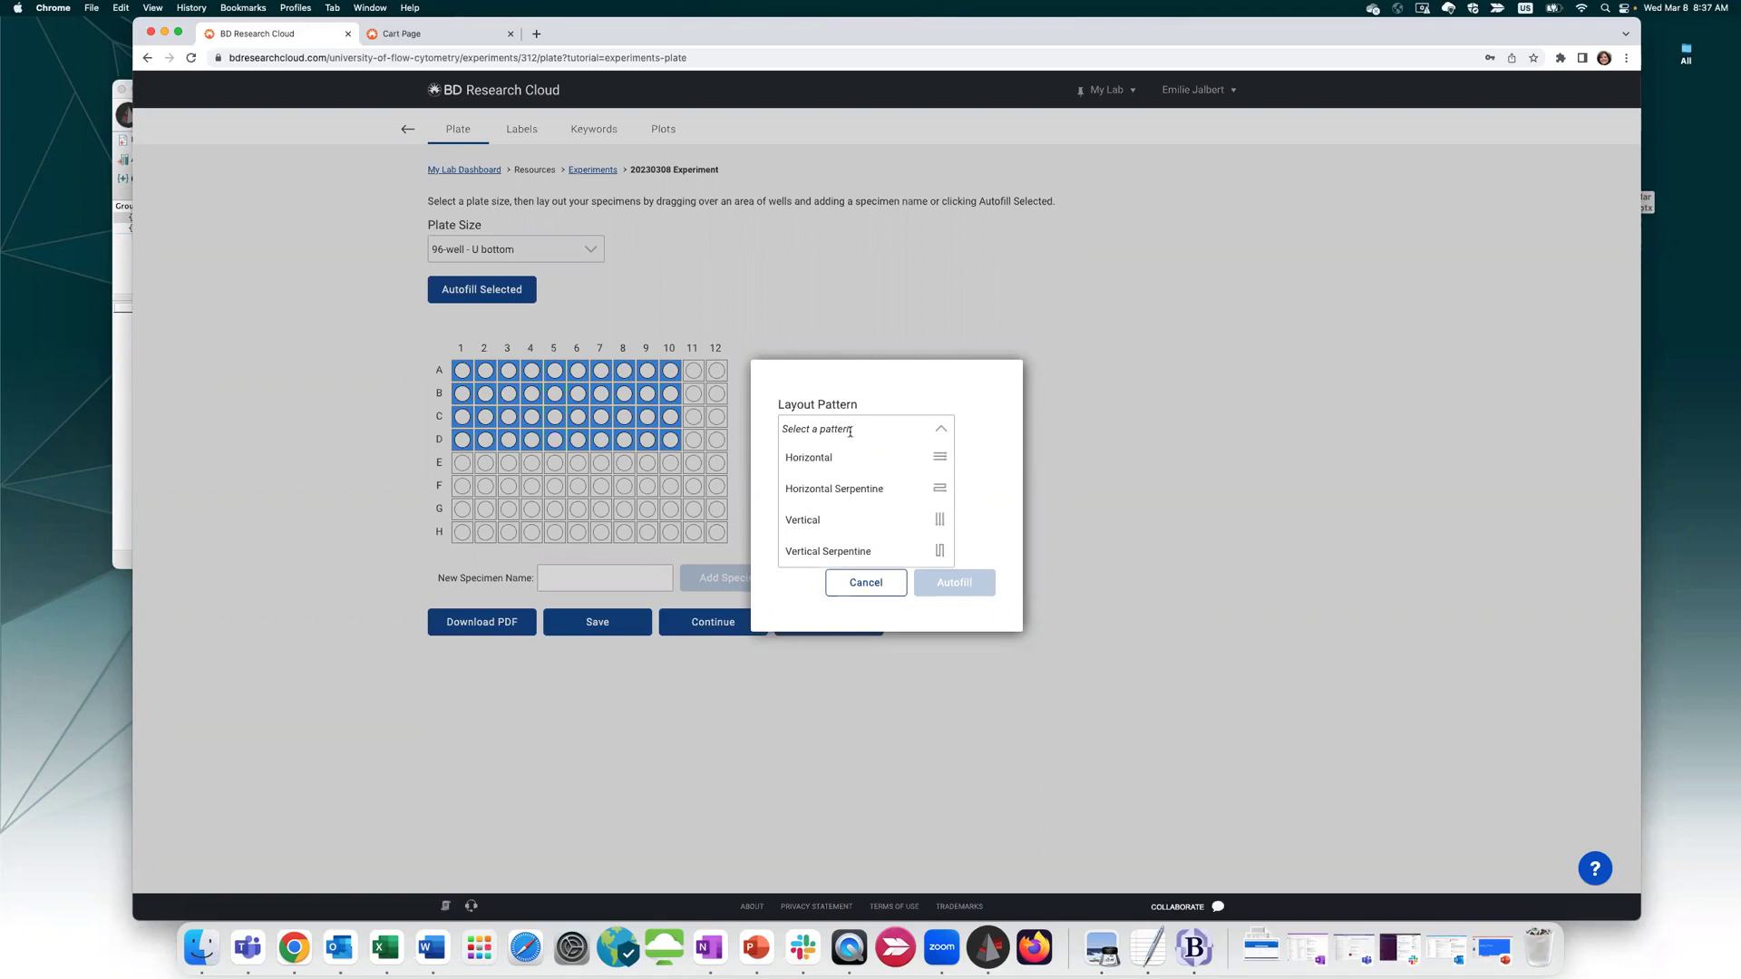
pyautogui.click(903, 512)
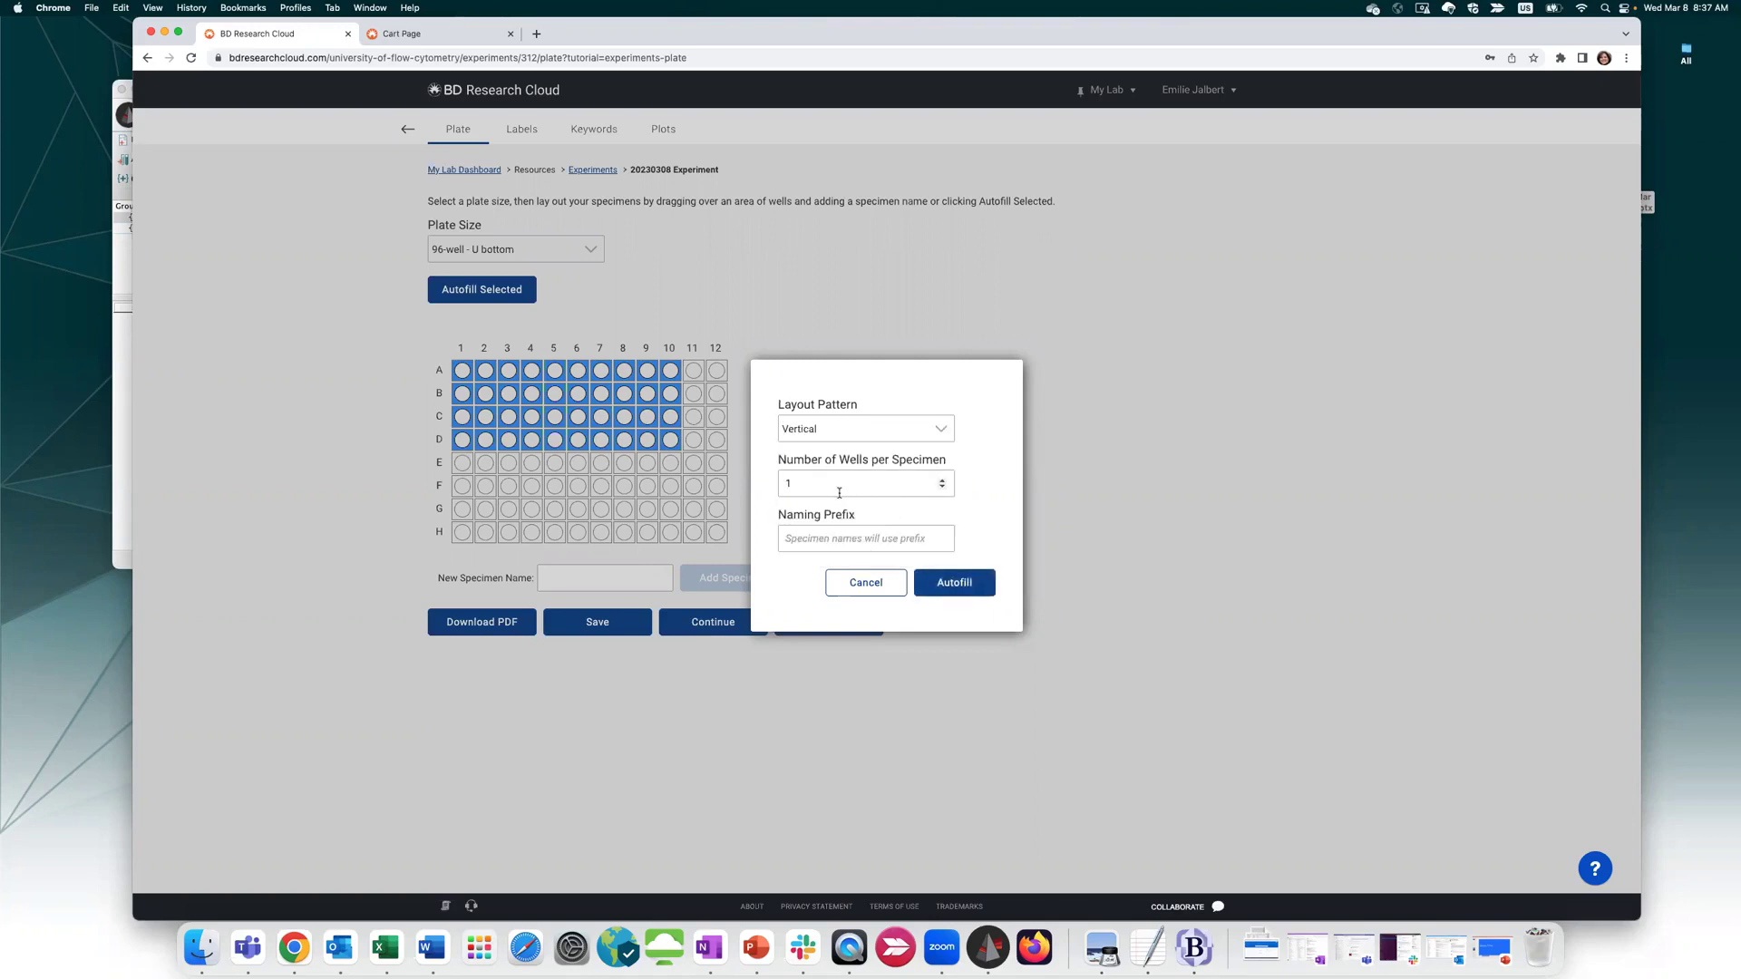
pyautogui.click(806, 538)
pyautogui.write('Pl')
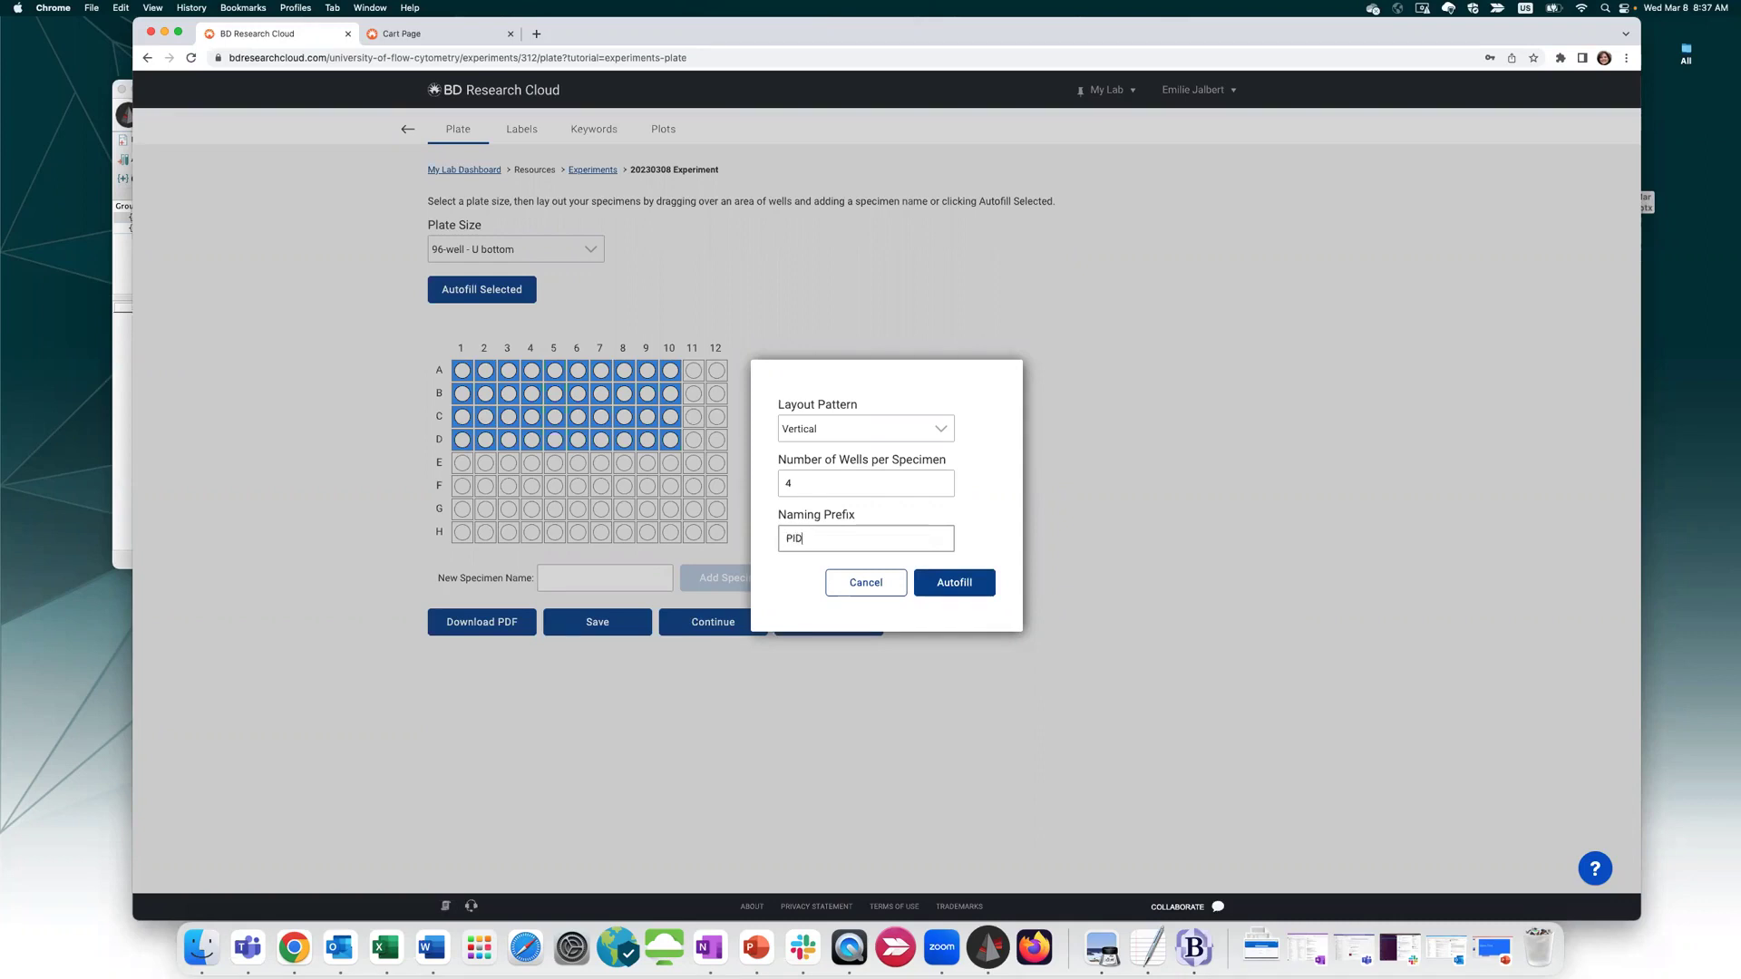
pyautogui.write('D')
pyautogui.click(954, 583)
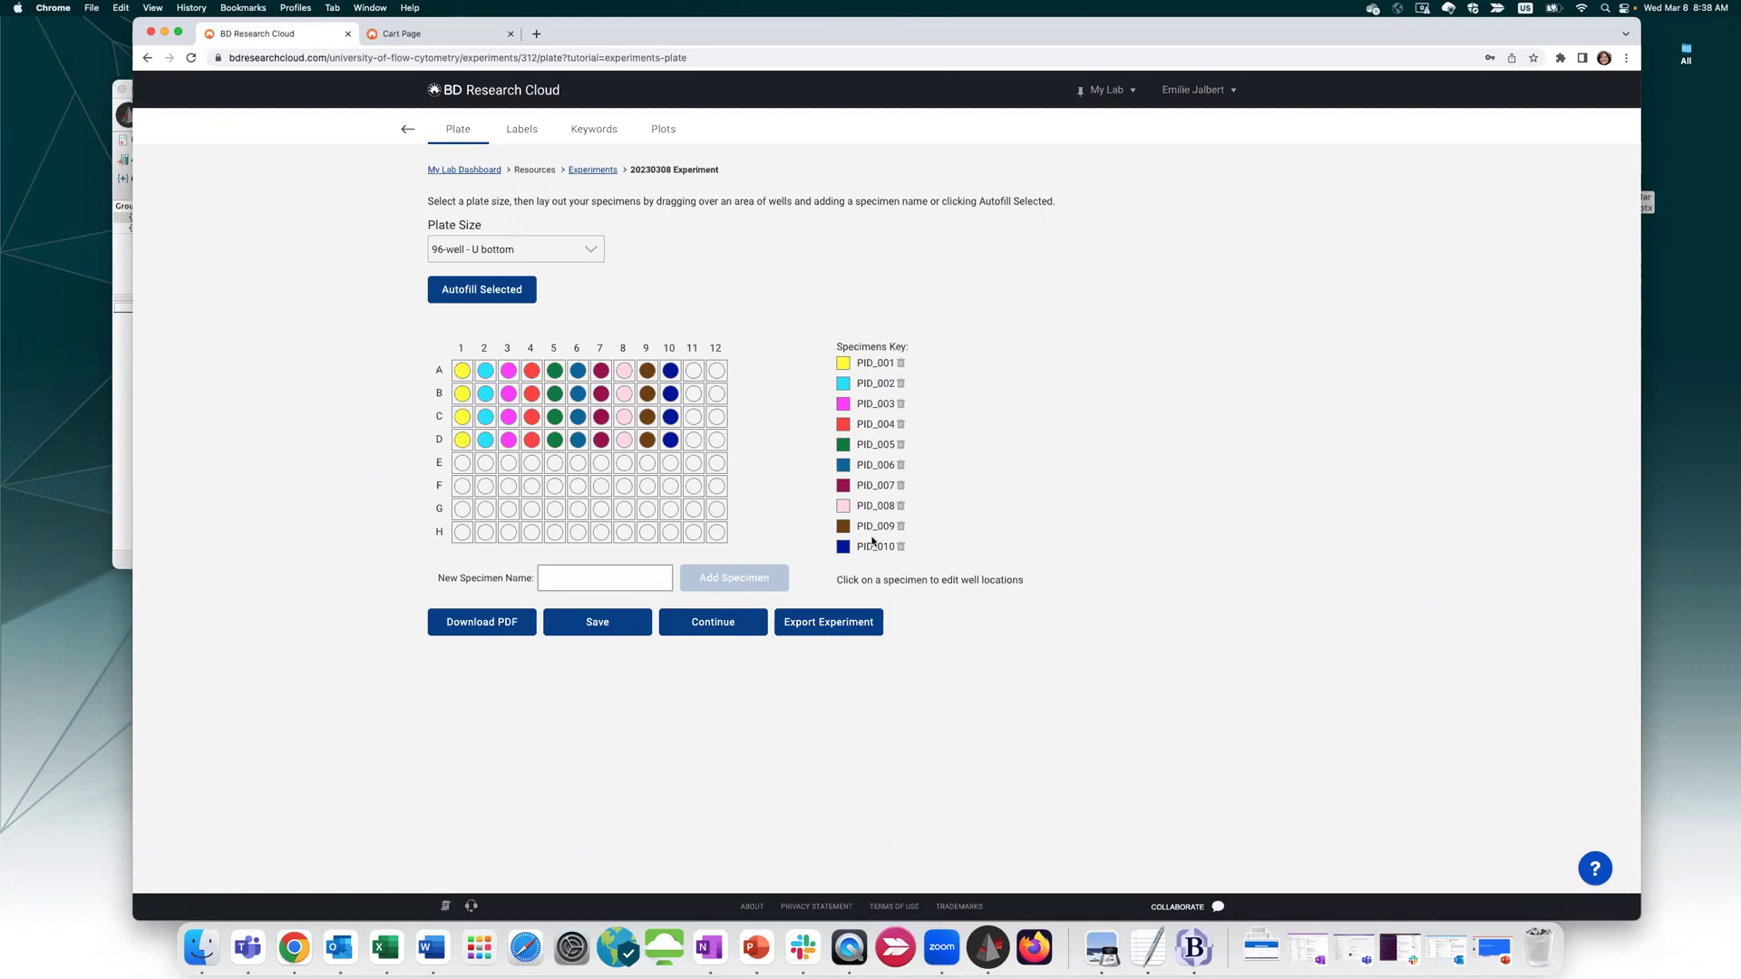
# Save the plate layout, select all tubes, and apply 20221208 panel A
pyautogui.click(734, 630)
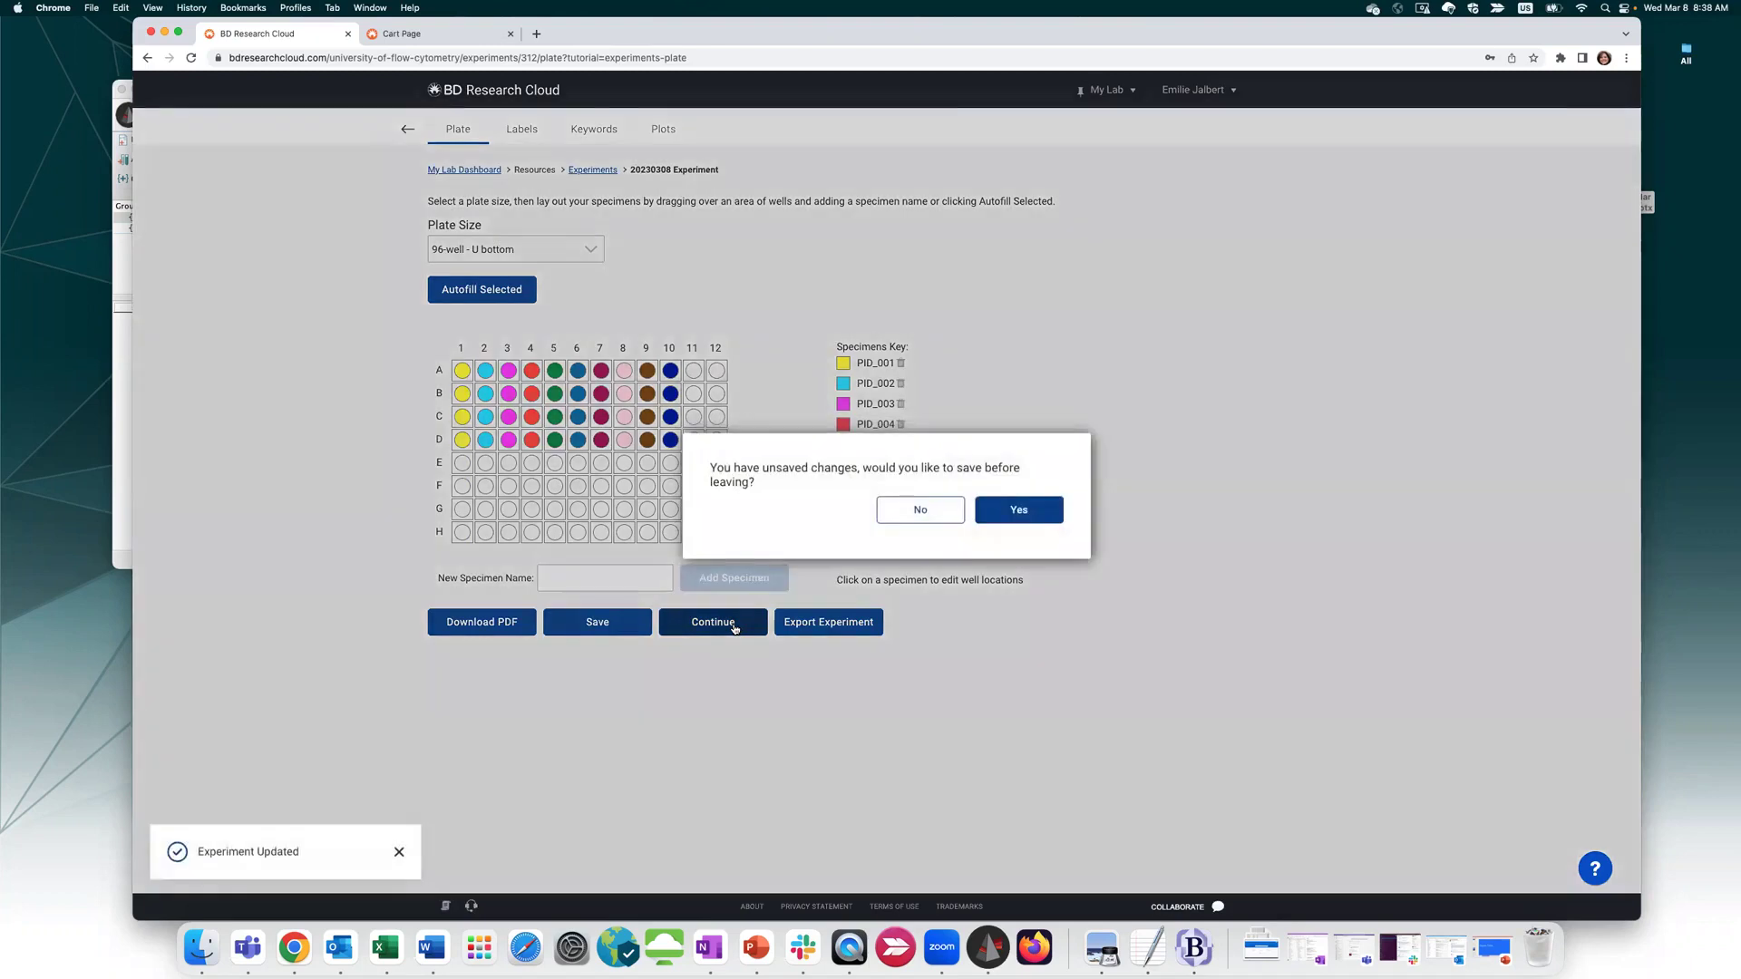
pyautogui.click(1032, 520)
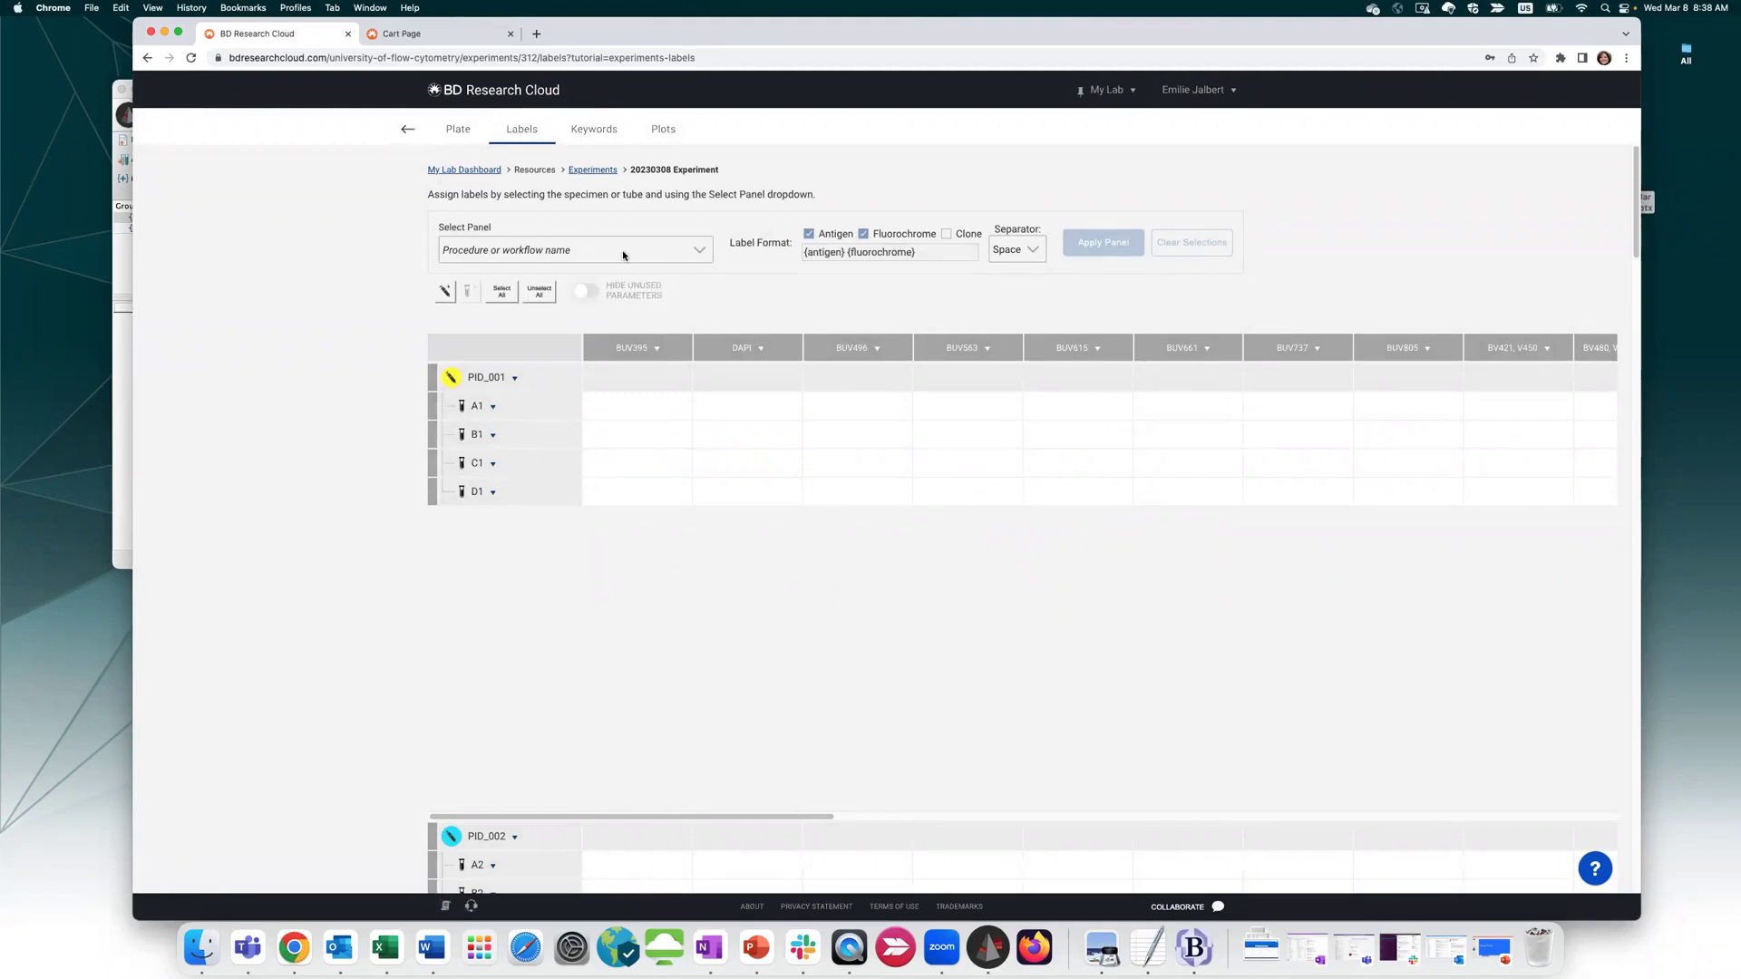
pyautogui.click(502, 292)
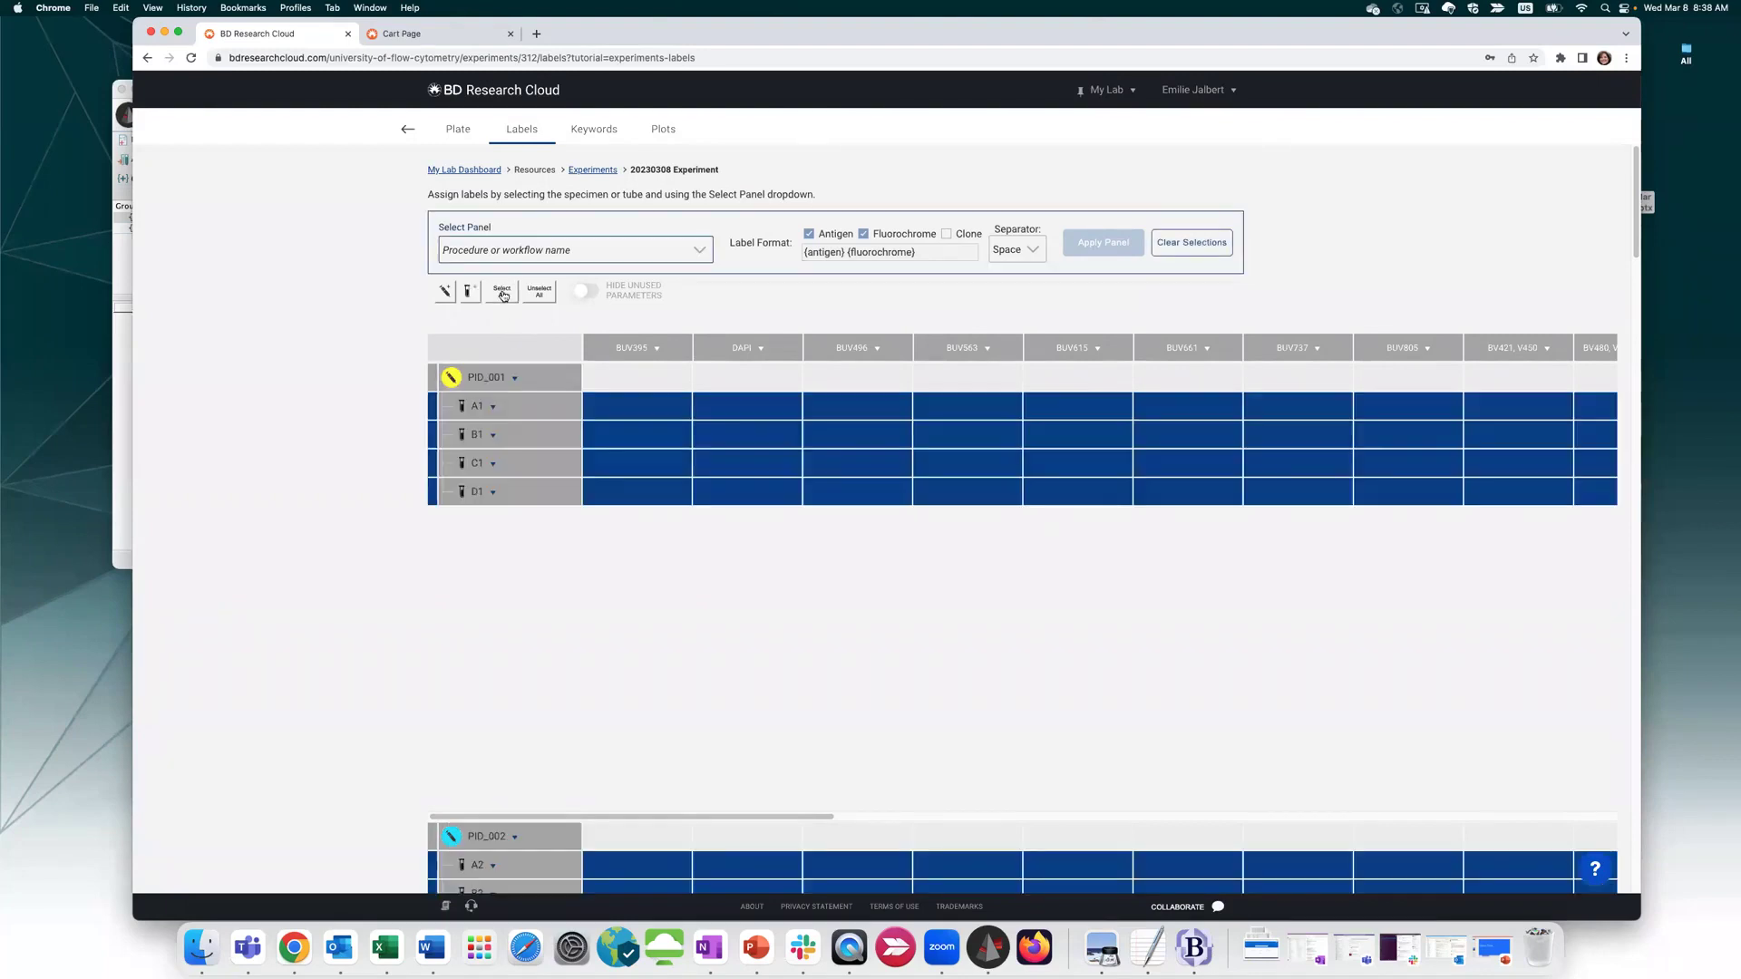
pyautogui.click(703, 254)
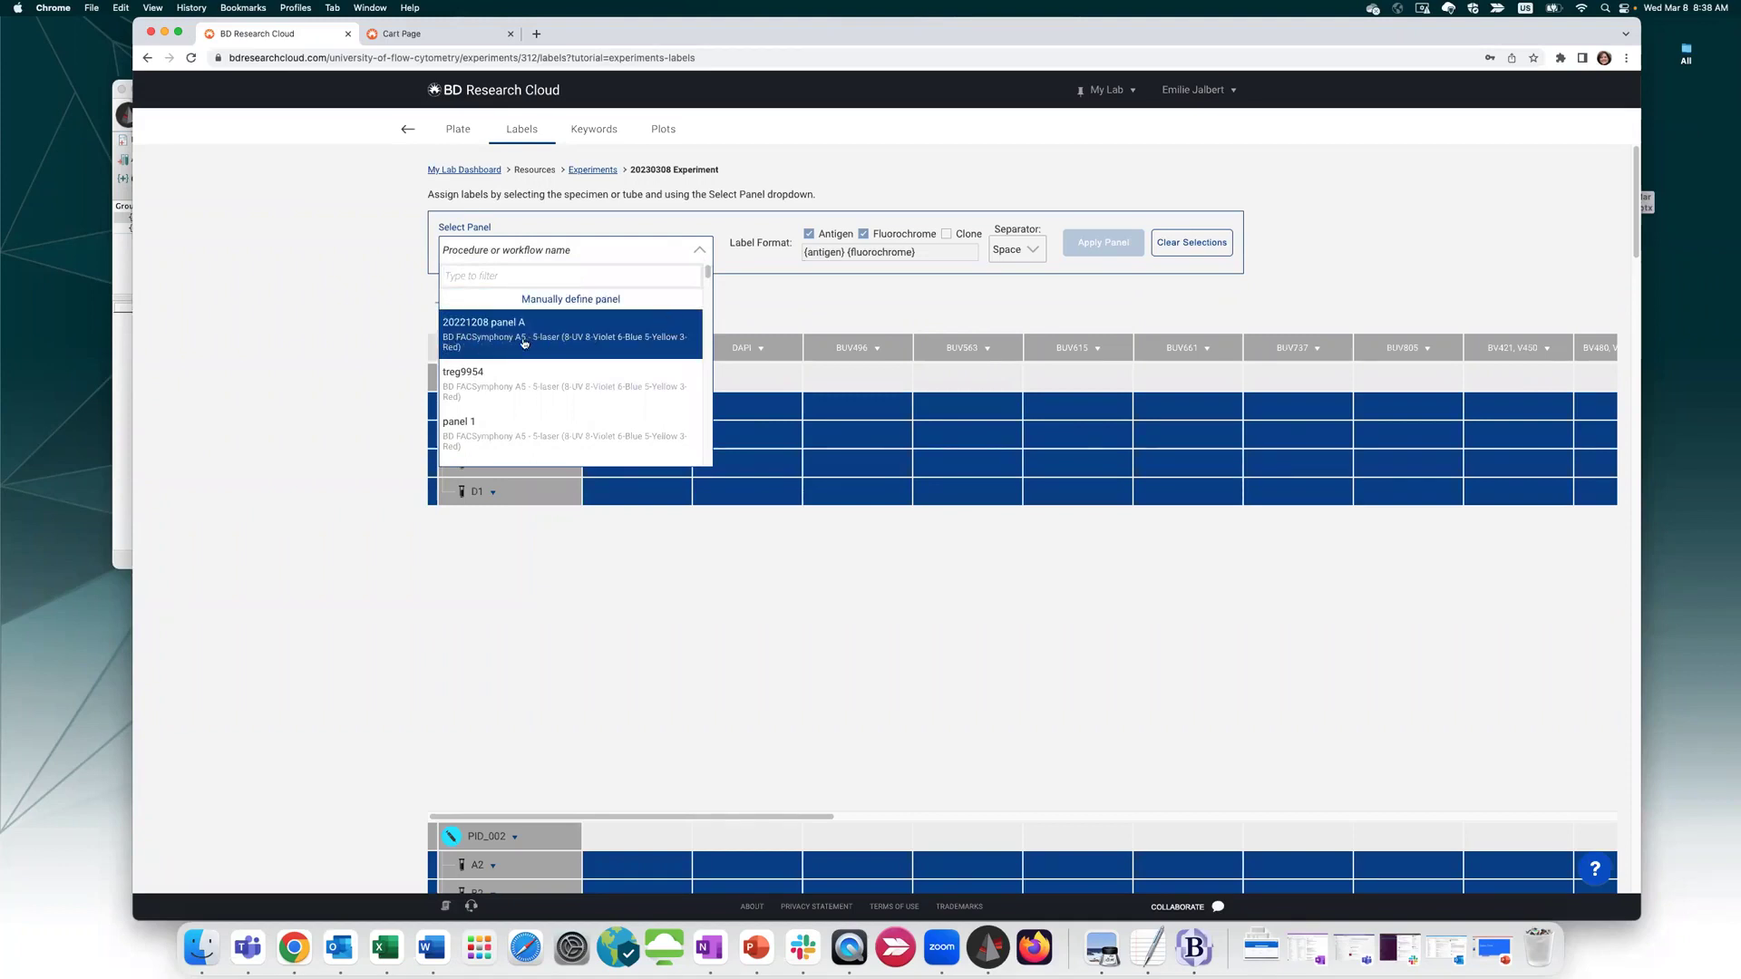
pyautogui.click(481, 341)
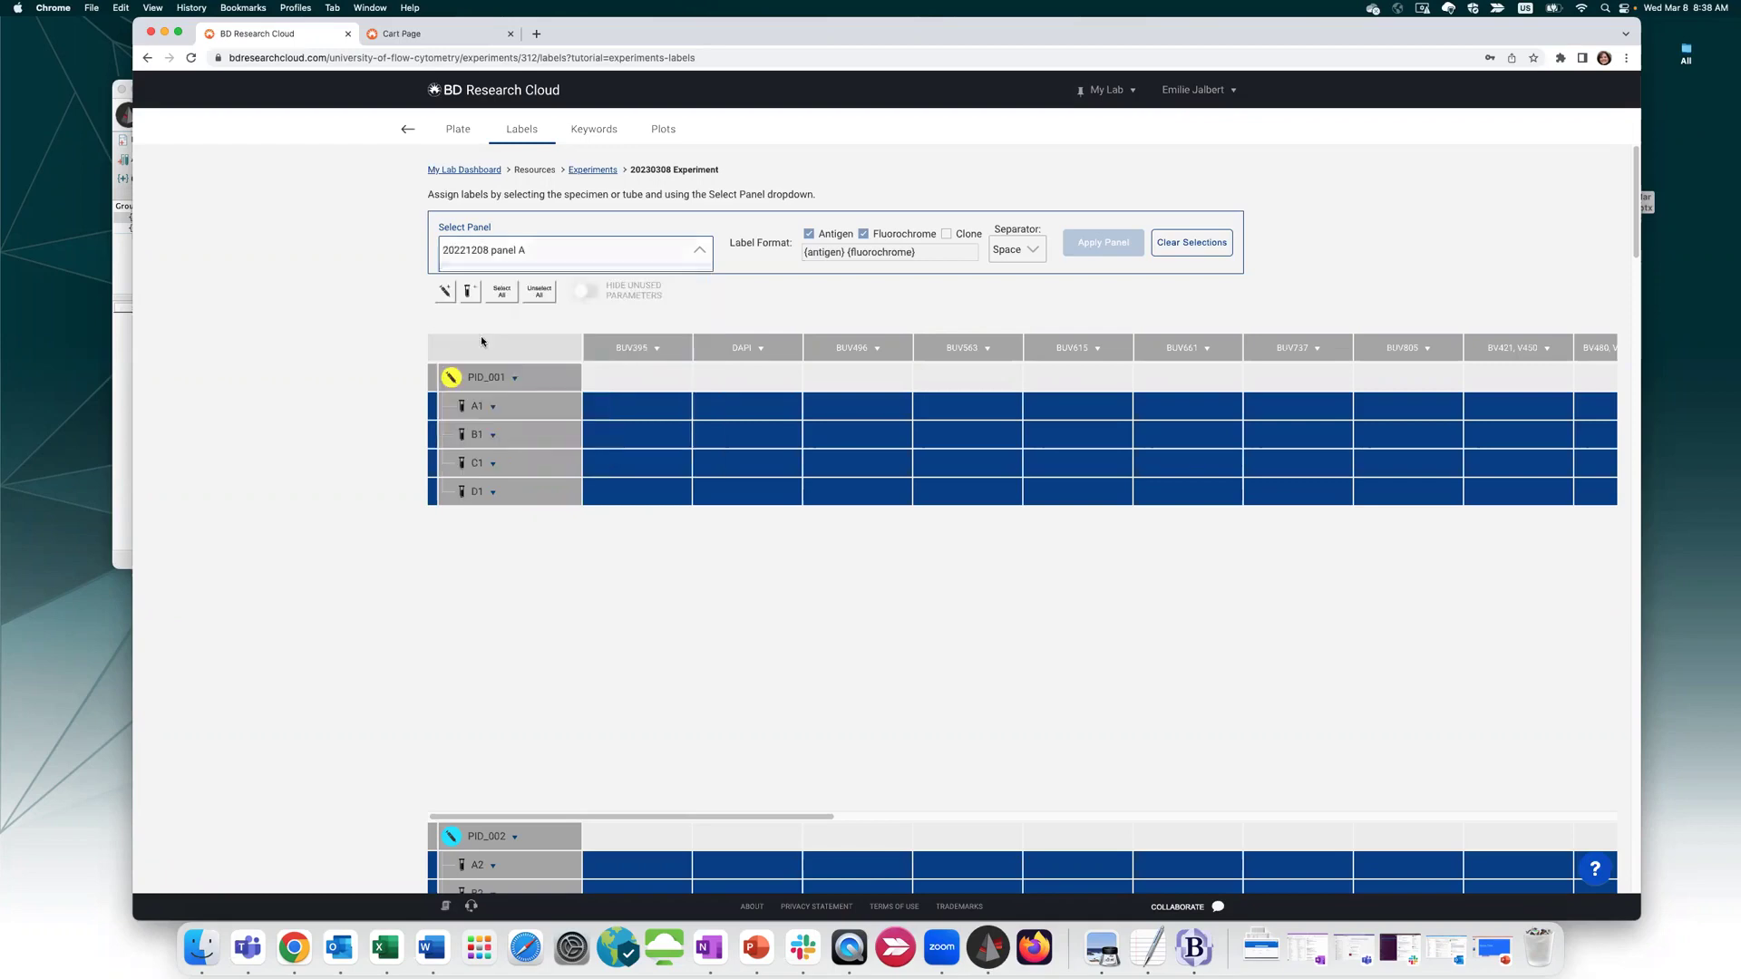
pyautogui.click(1107, 256)
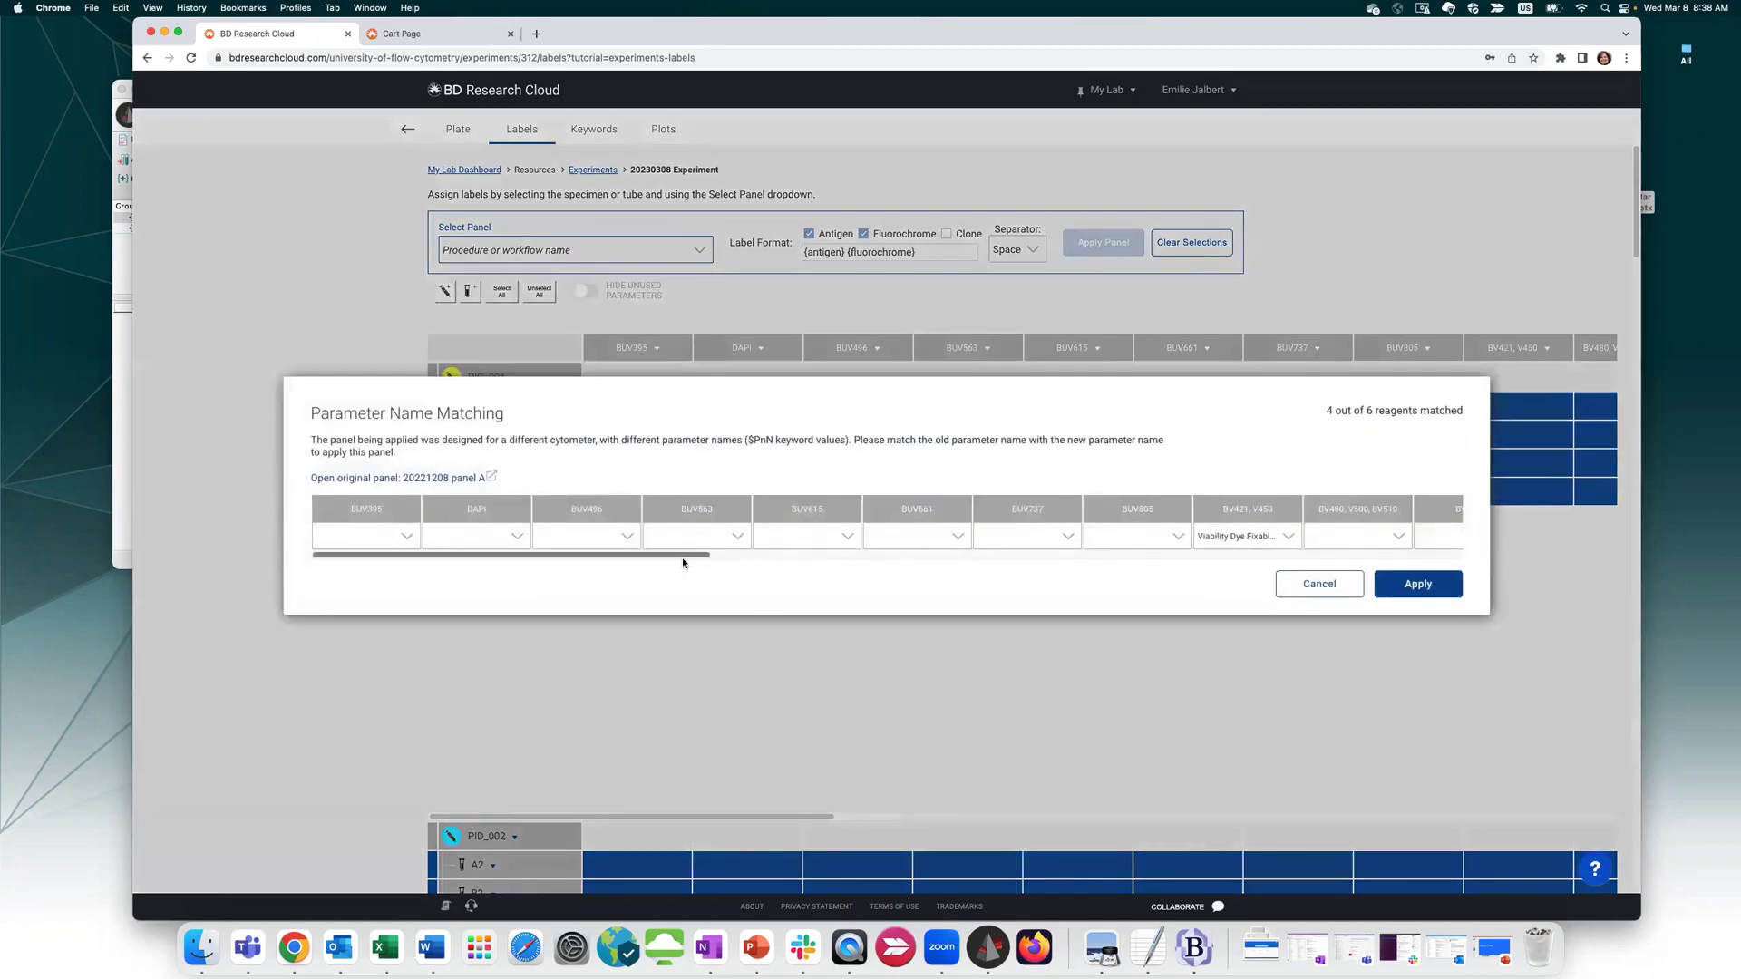
pyautogui.hscroll(10, 998, 558)
pyautogui.moveTo(1053, 555); pyautogui.dragTo(1477, 573)
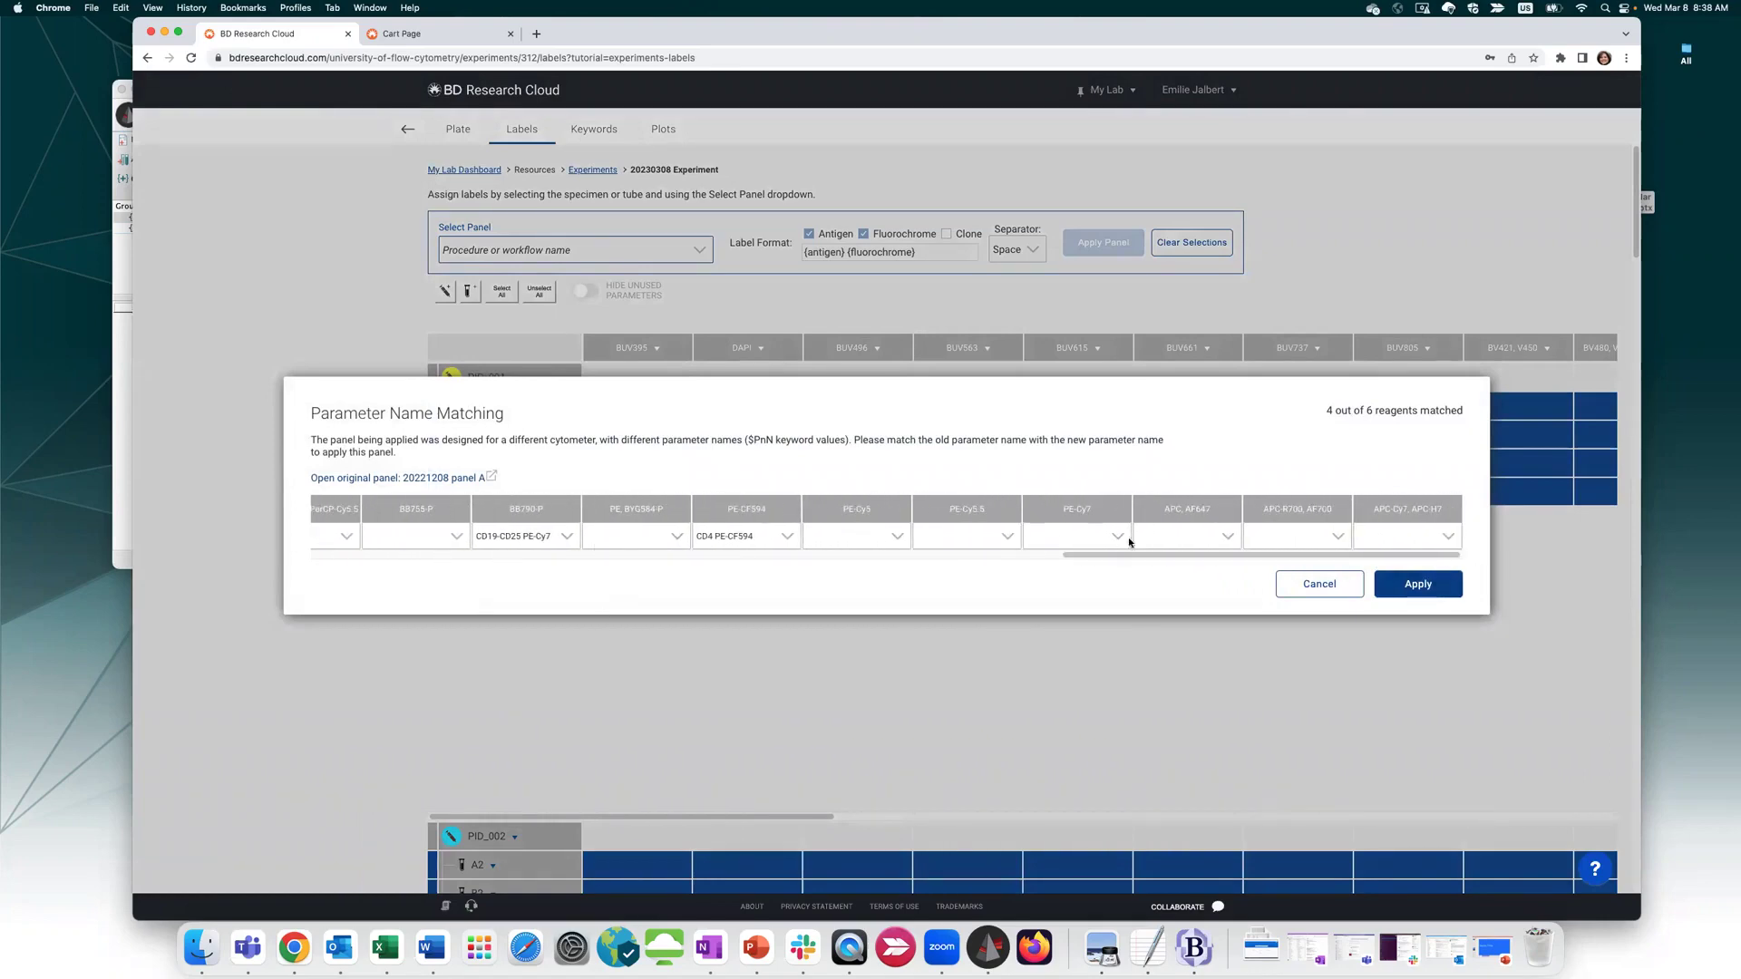
pyautogui.click(1418, 585)
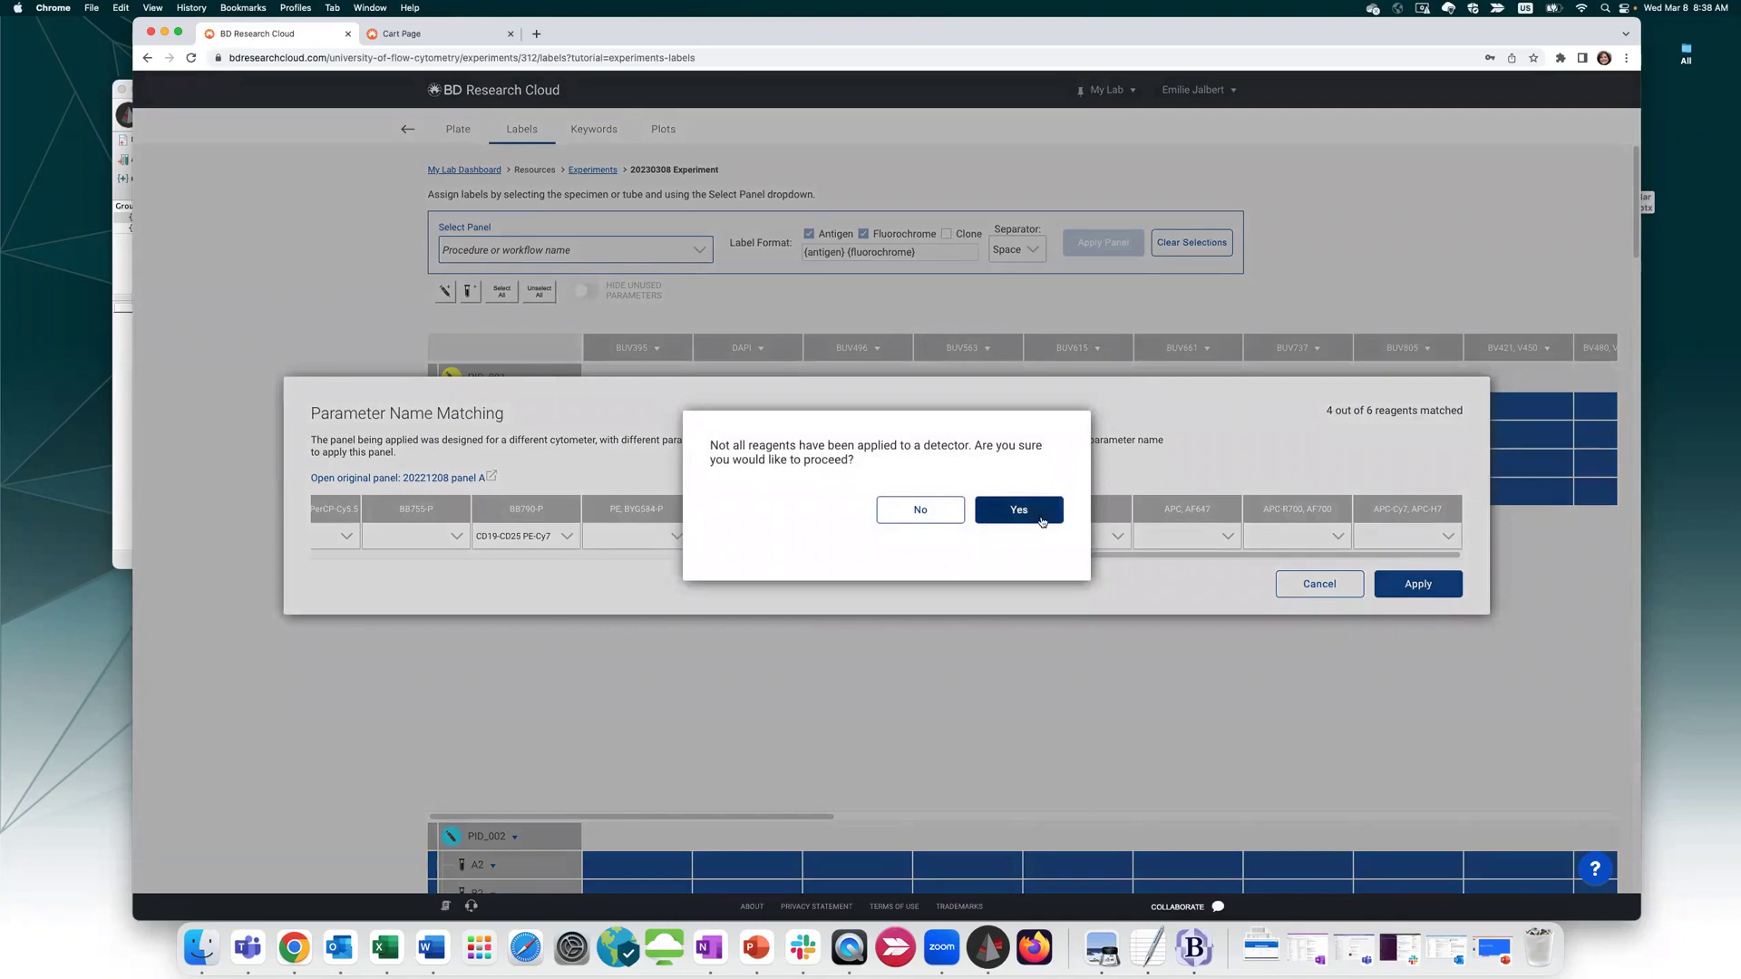
pyautogui.click(931, 510)
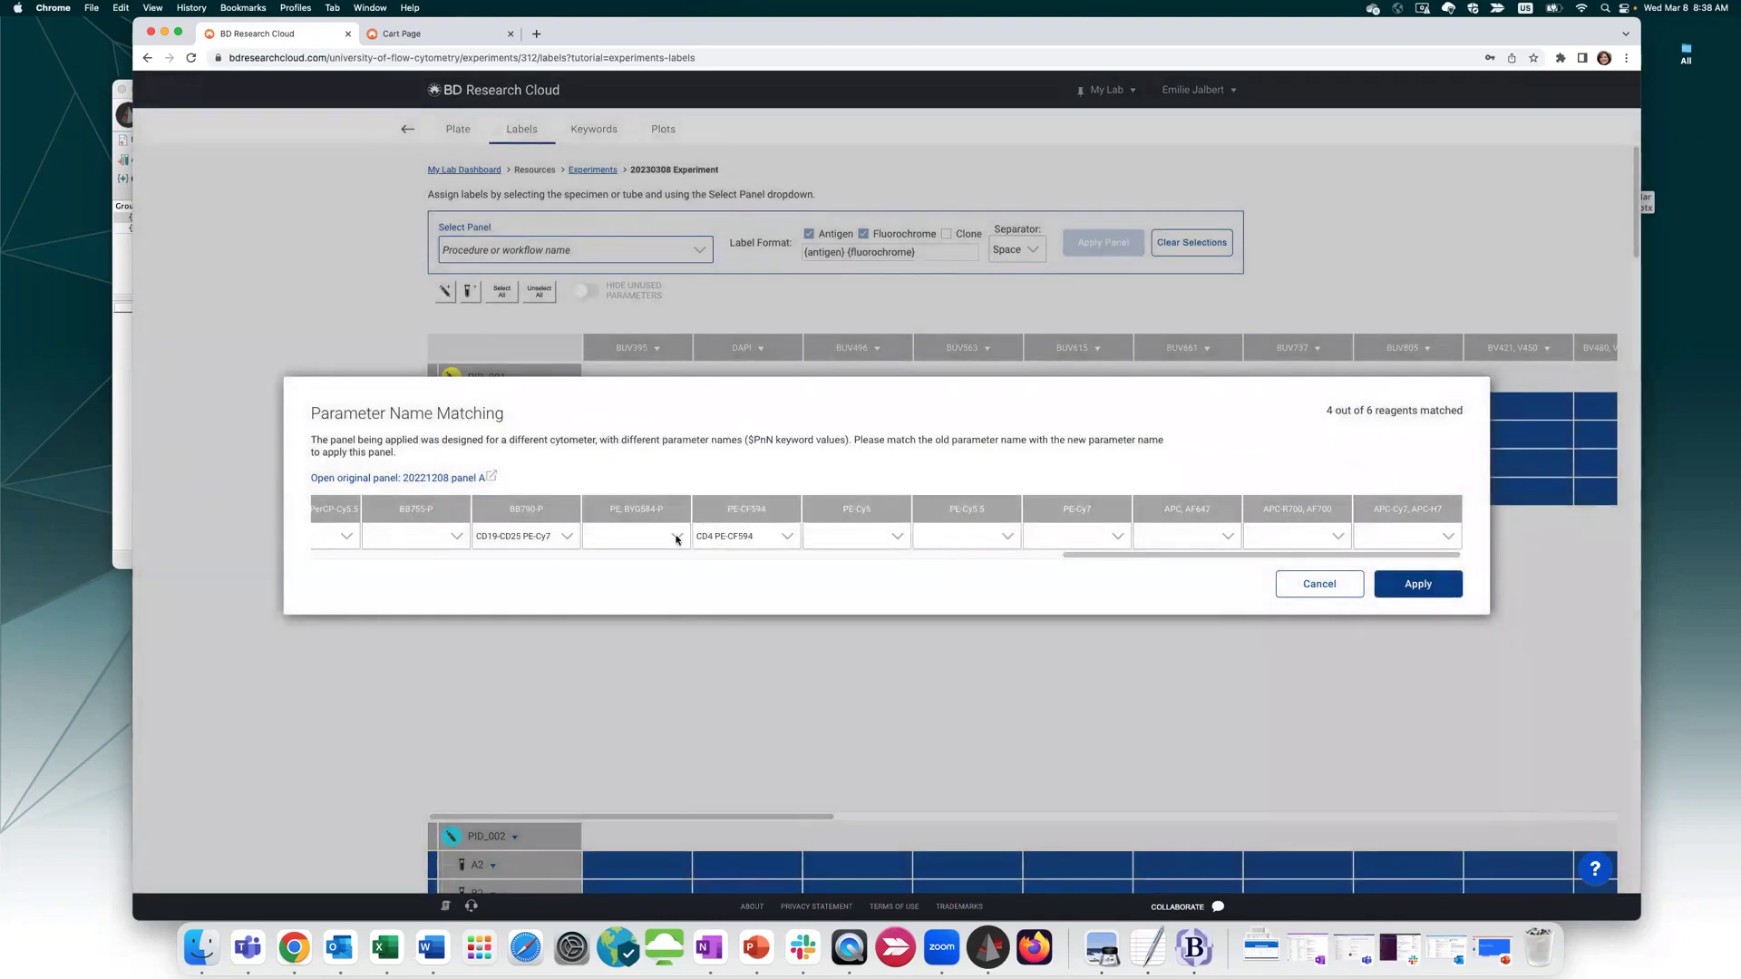
pyautogui.click(675, 536)
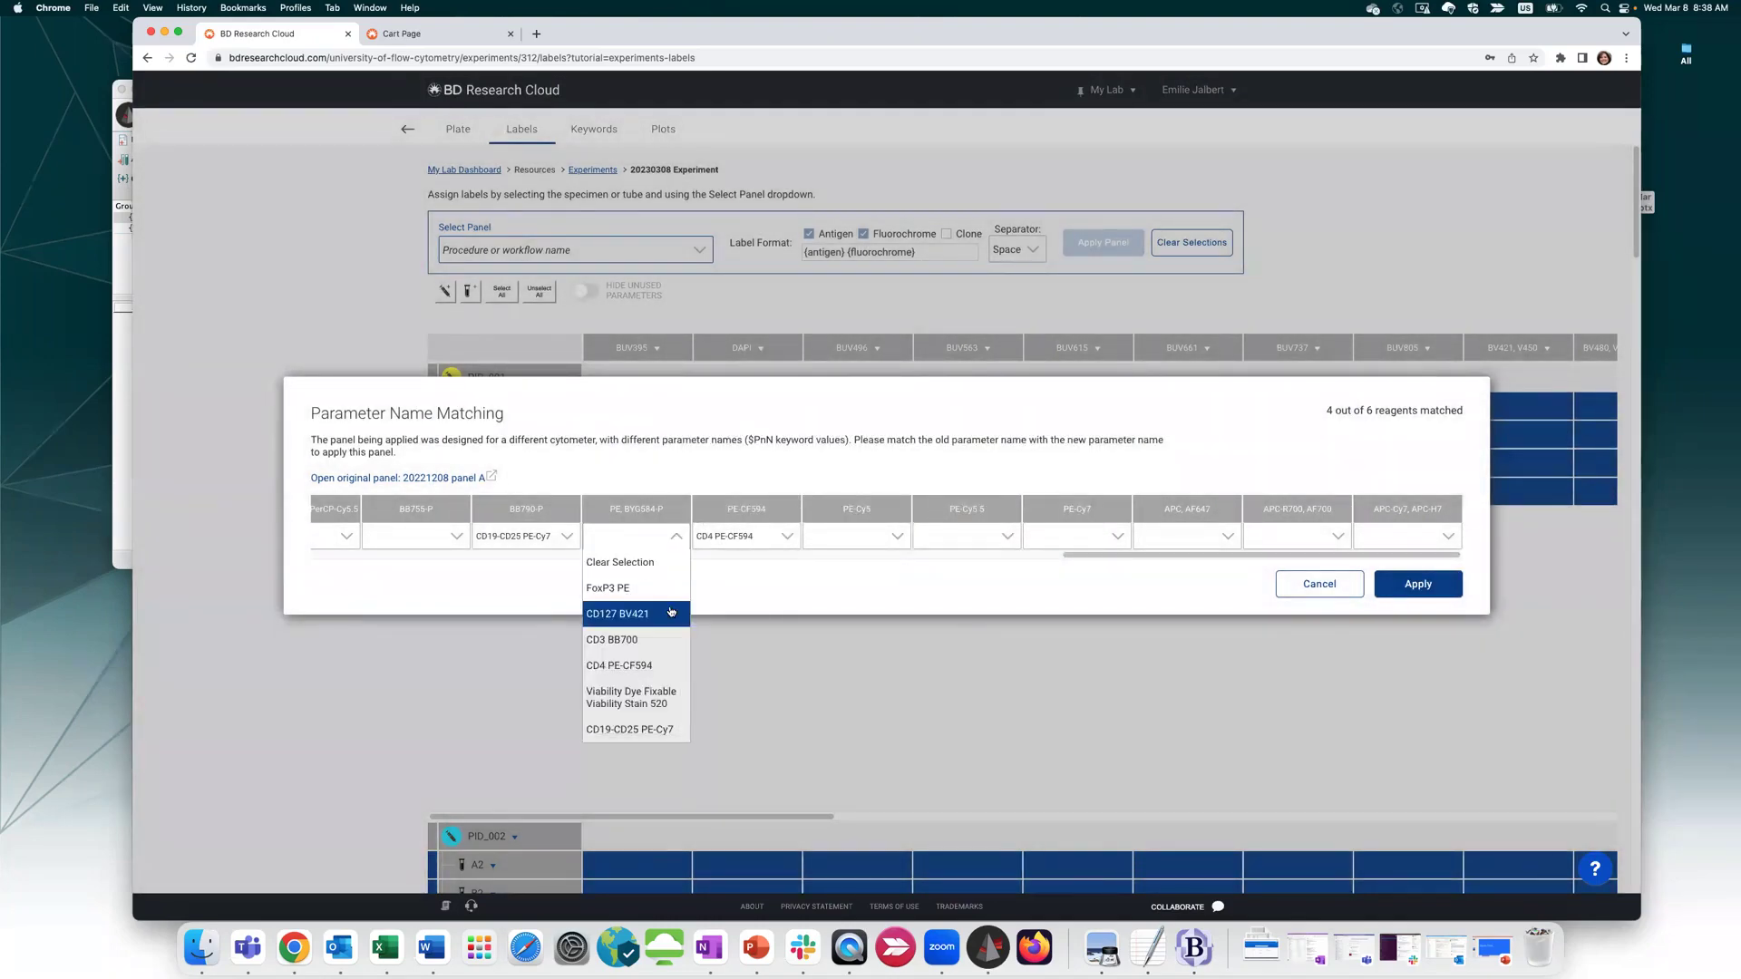
pyautogui.click(638, 588)
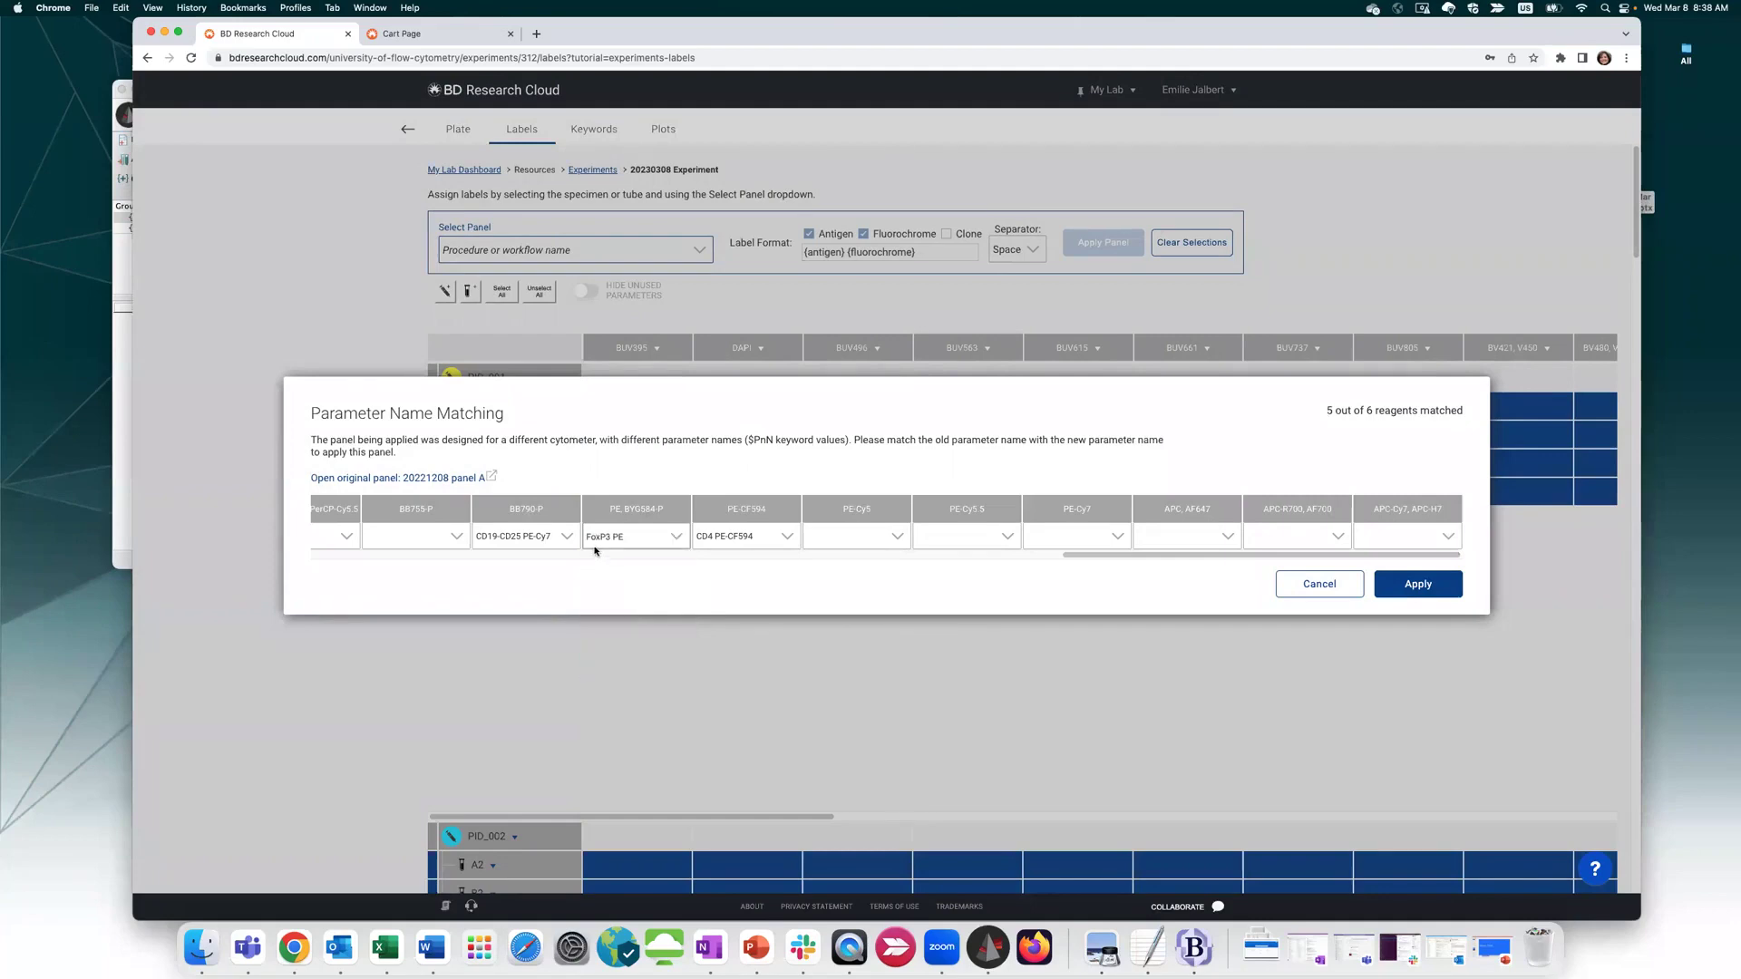
pyautogui.click(896, 538)
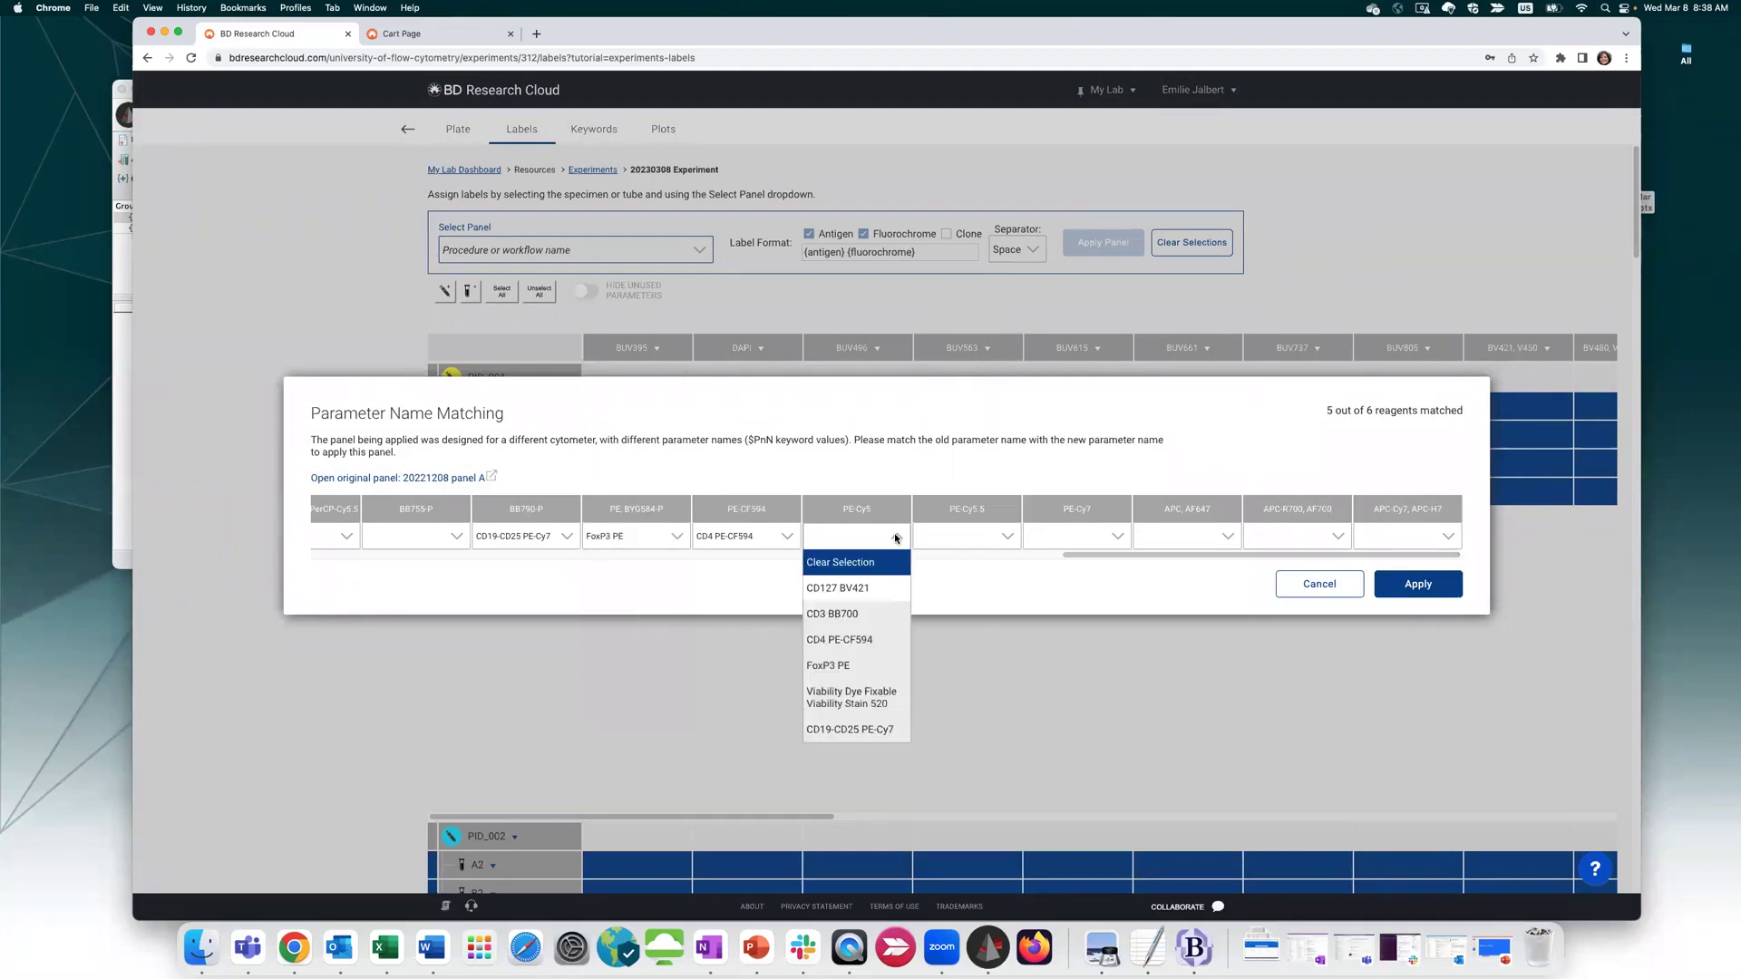
pyautogui.click(875, 456)
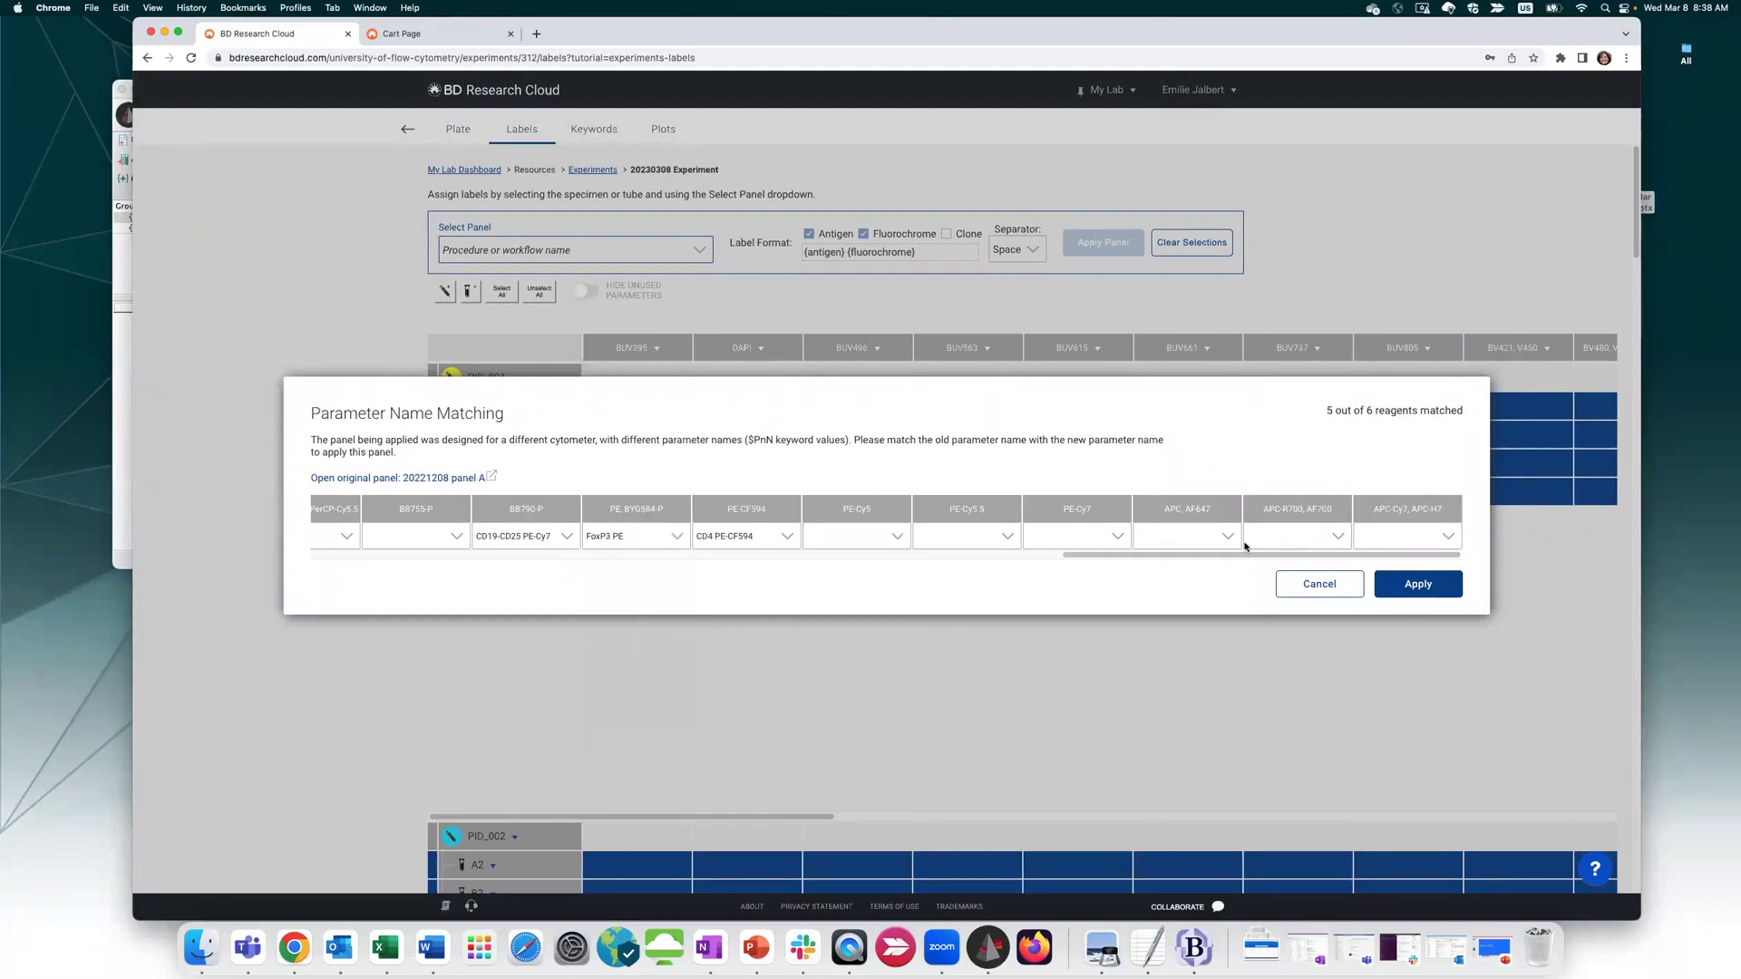
pyautogui.moveTo(1243, 555); pyautogui.dragTo(443, 555)
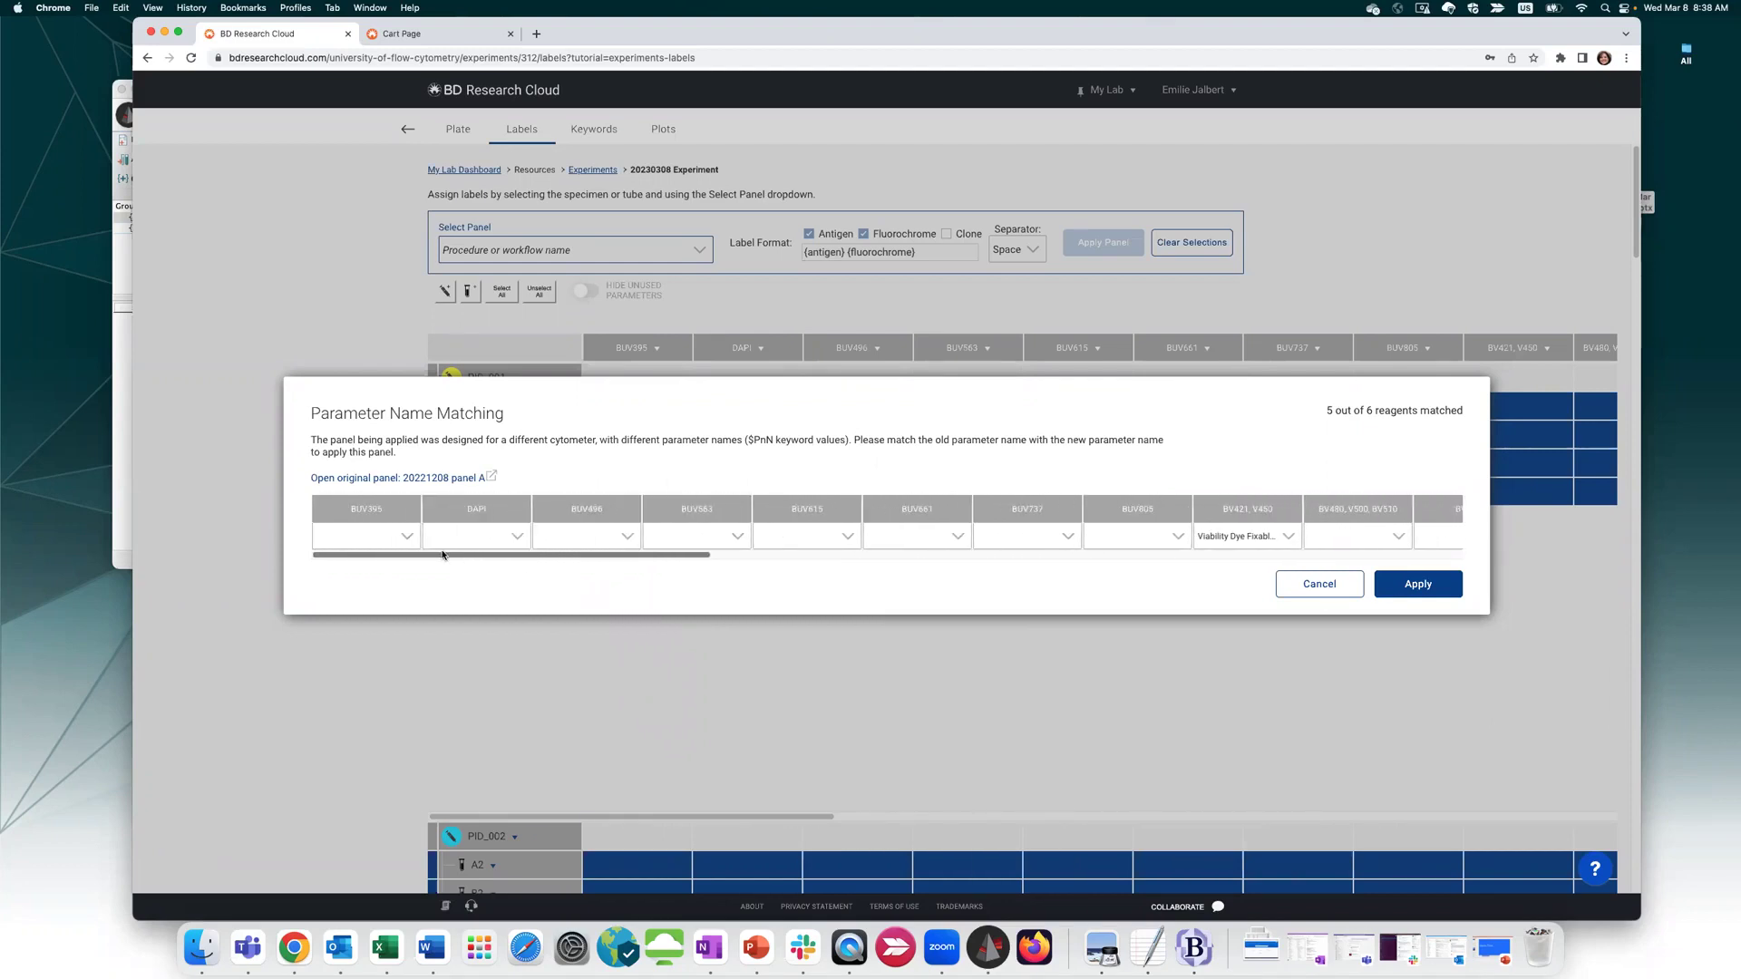
pyautogui.click(490, 537)
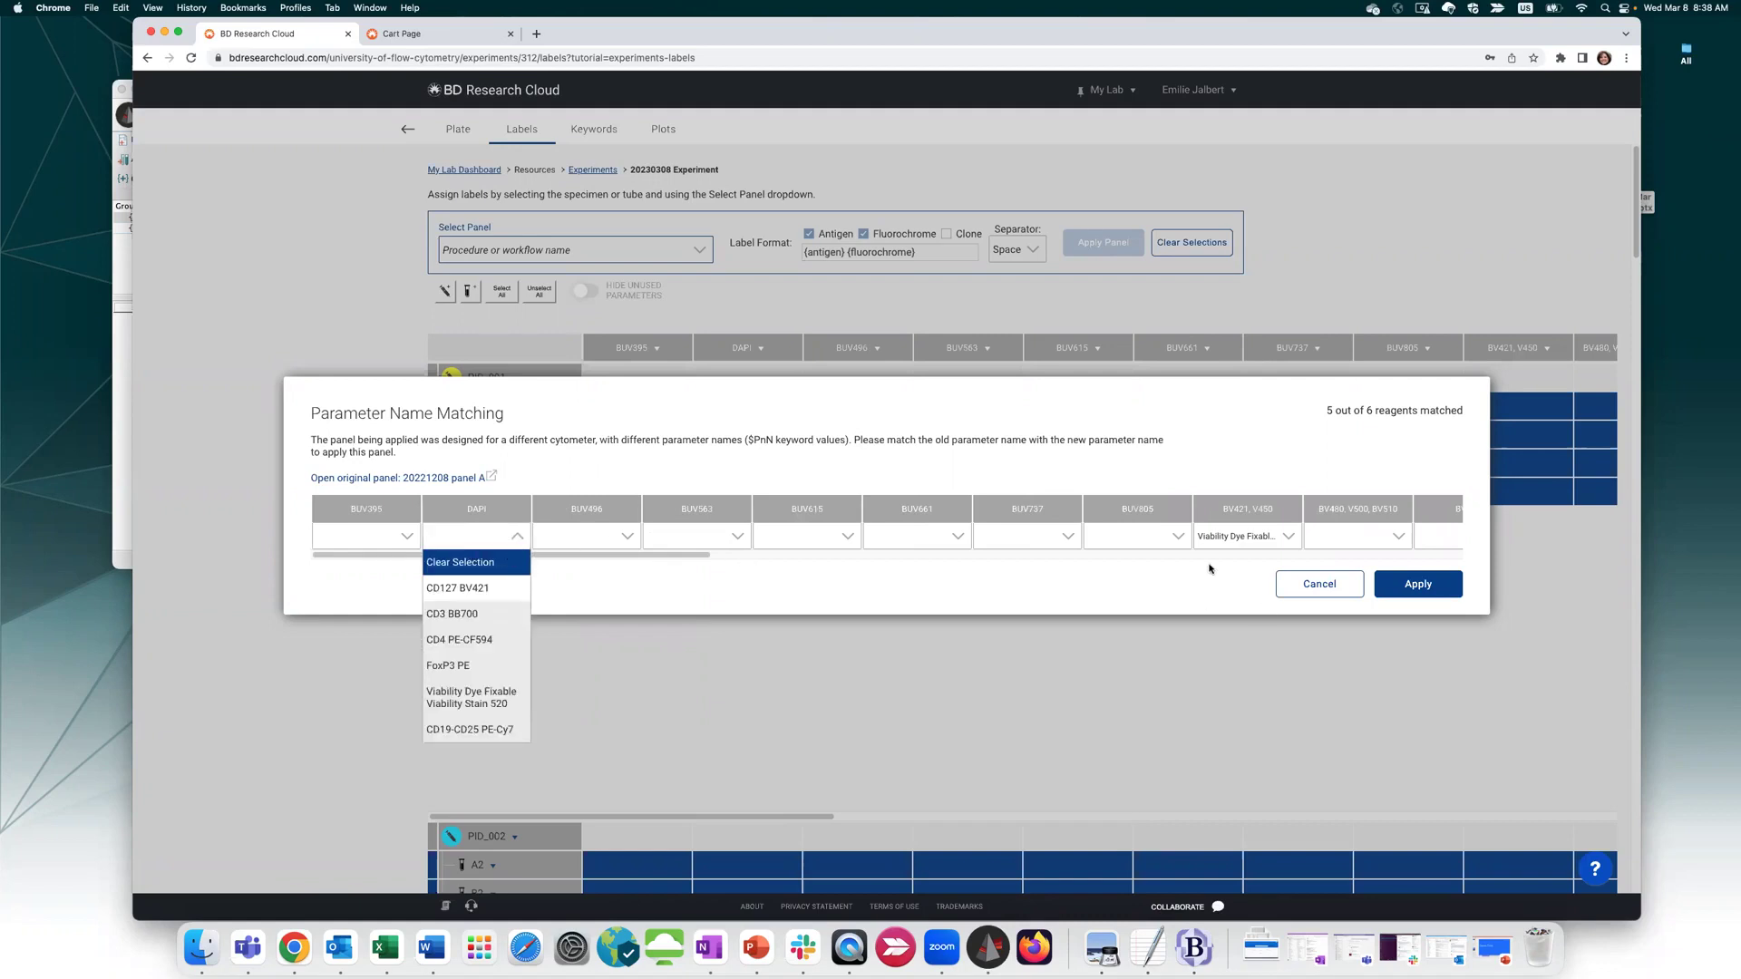
pyautogui.click(1240, 537)
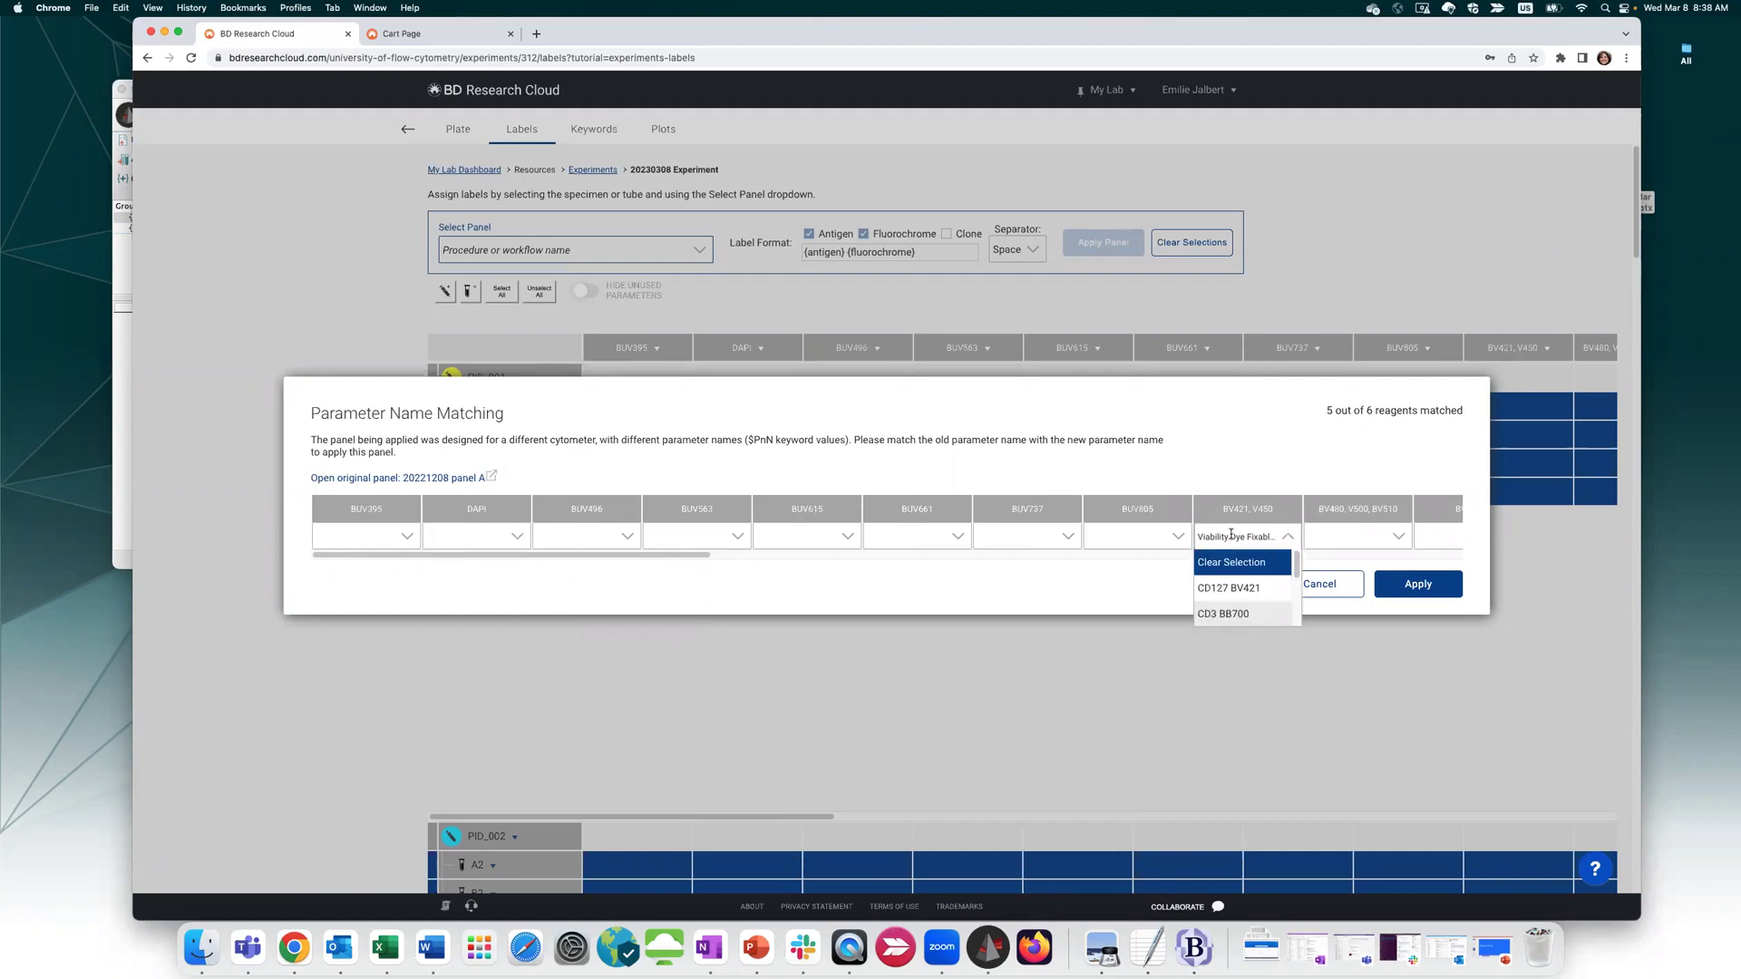
pyautogui.click(1238, 588)
pyautogui.click(1175, 536)
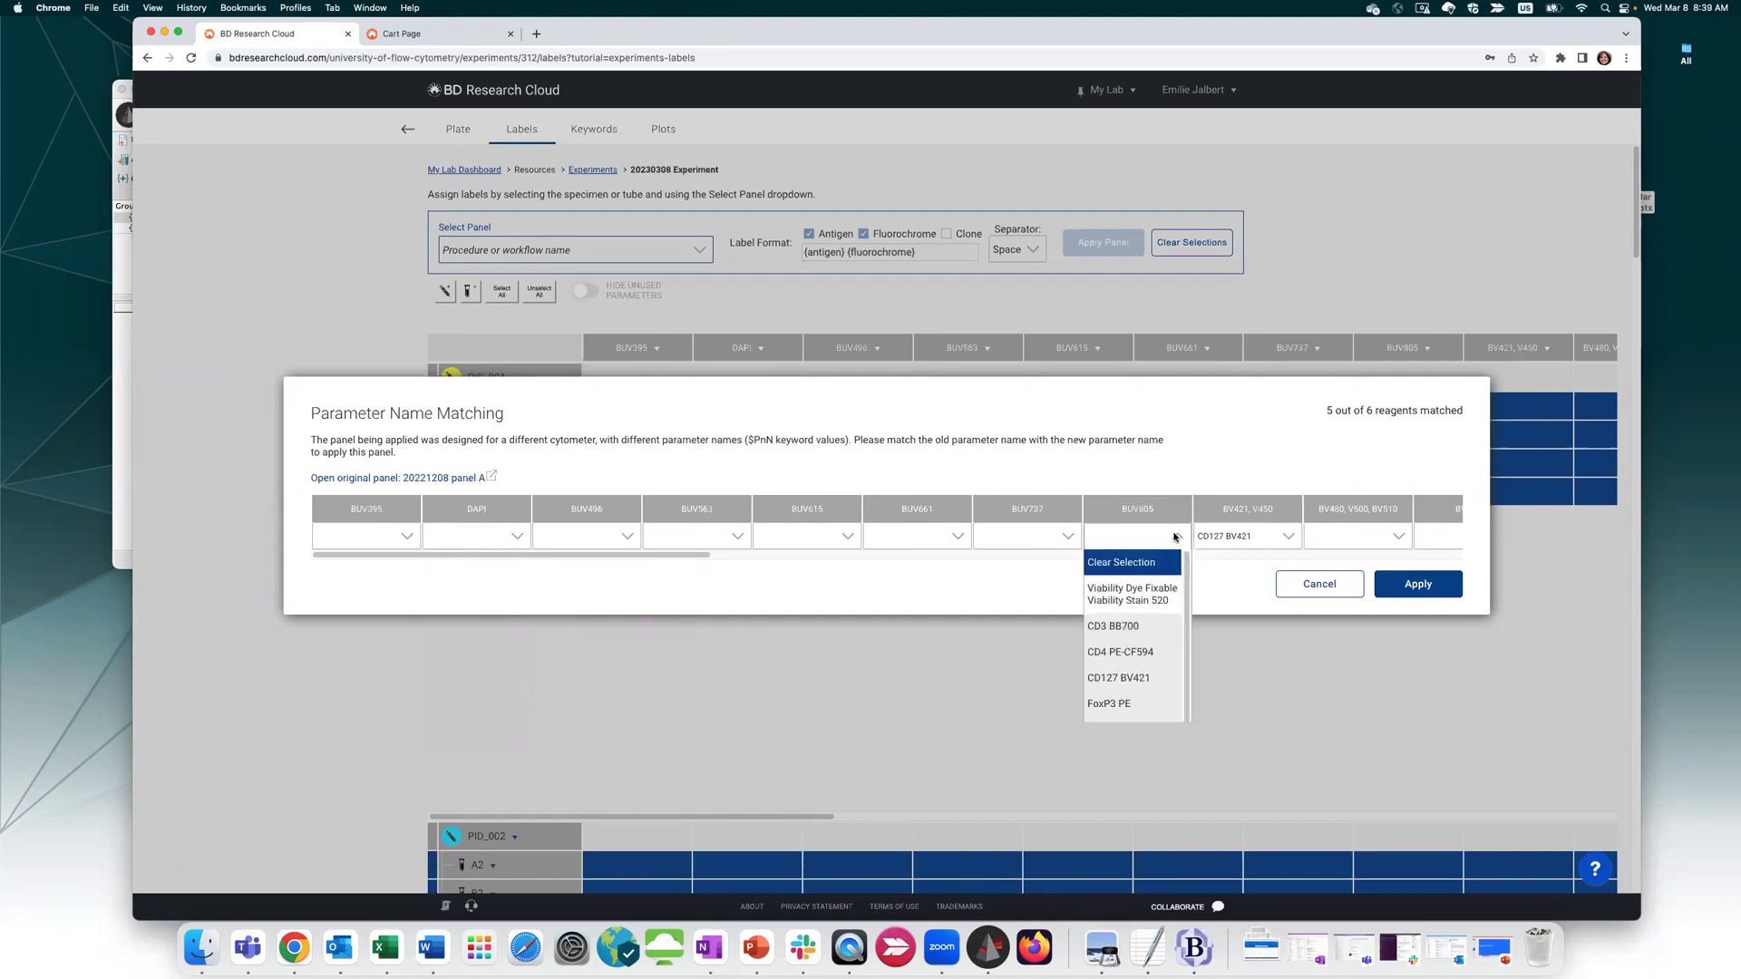
pyautogui.click(1121, 593)
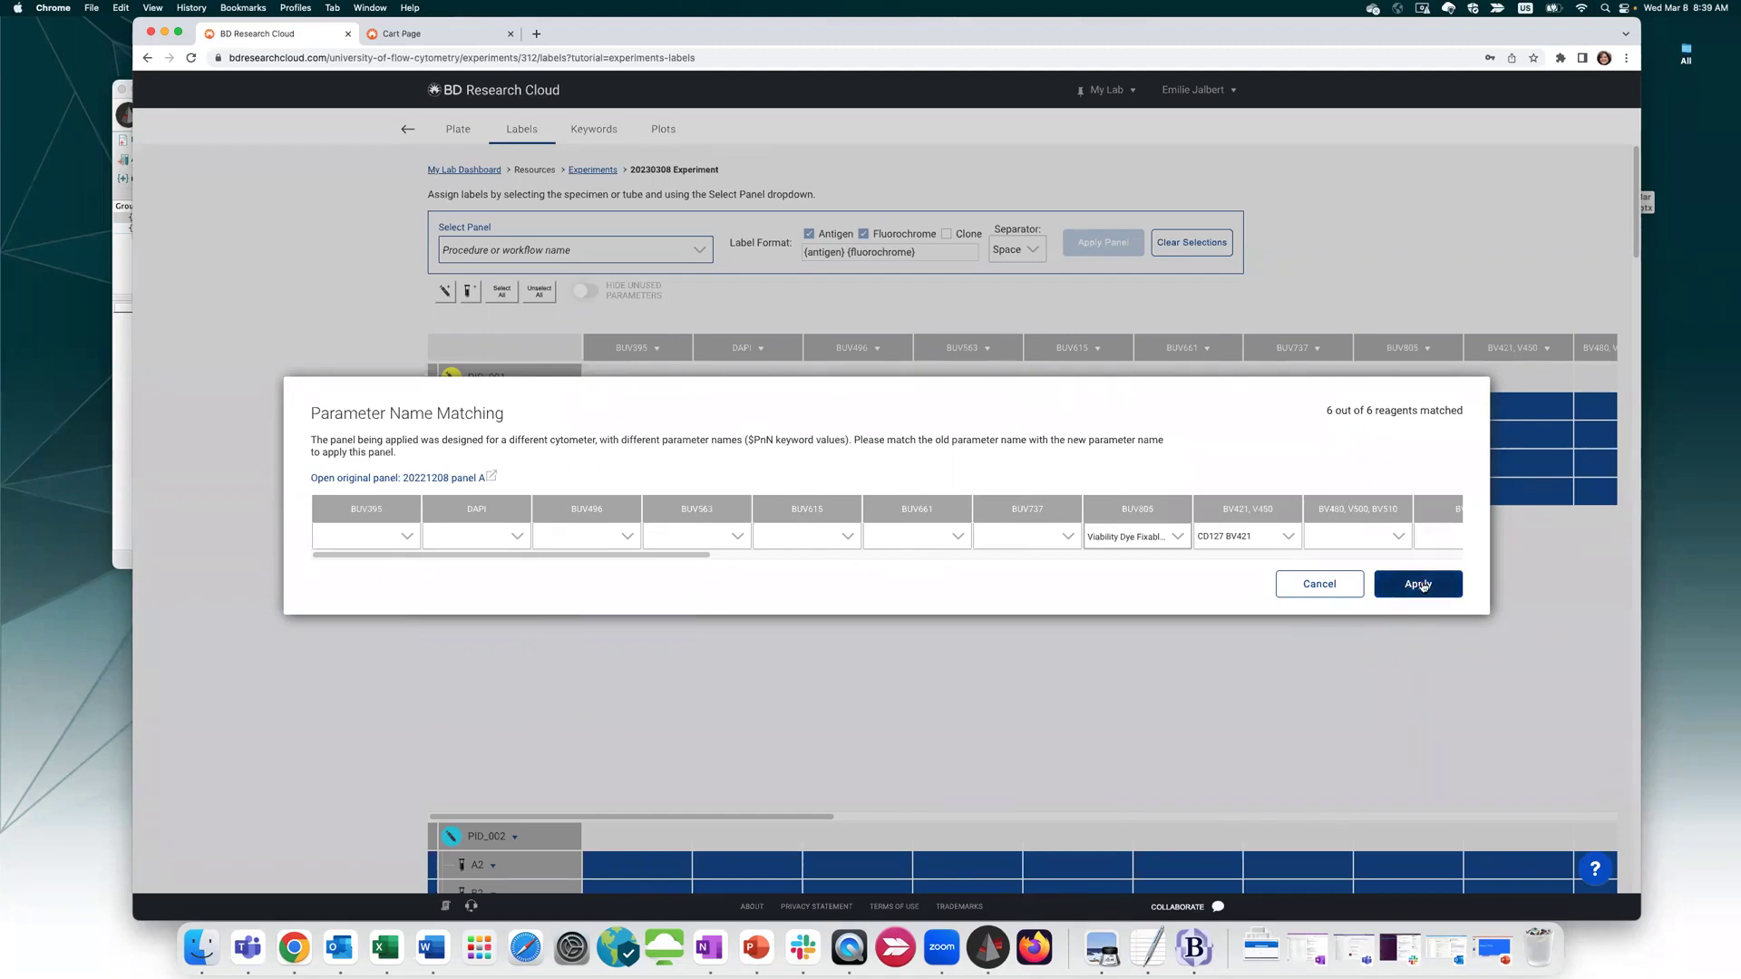
pyautogui.click(1420, 584)
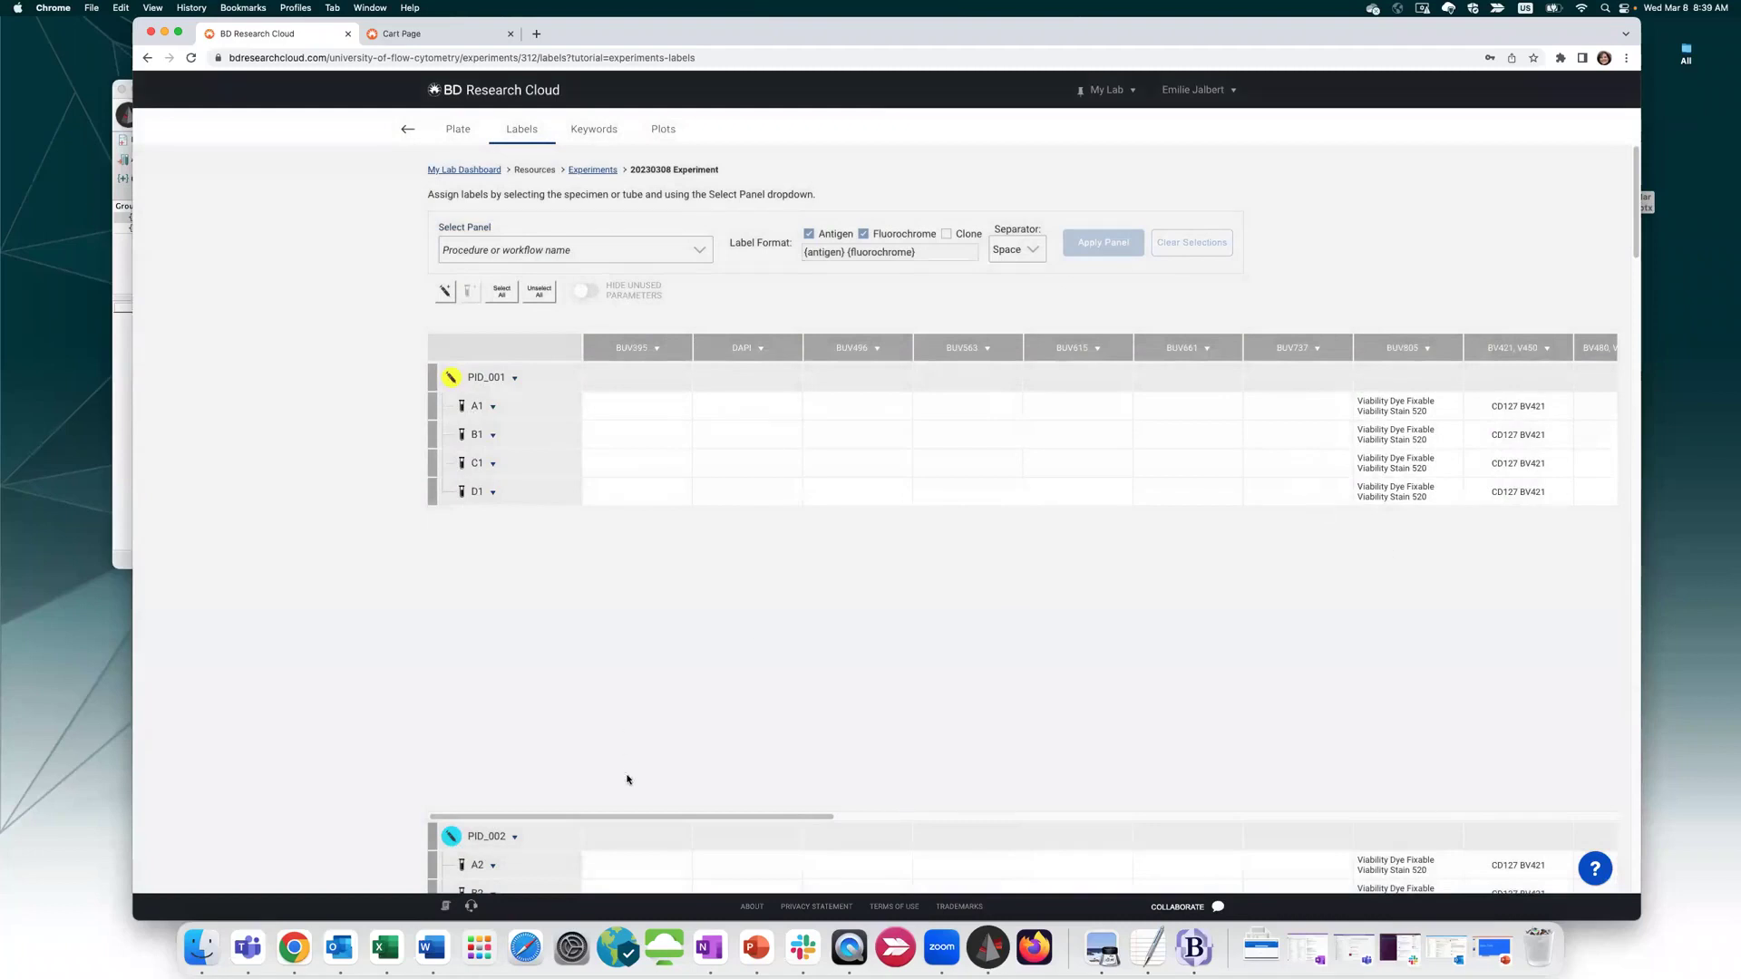
# Turn on Hide Unused Parameters in the labels table, then continue past the Labels page to the save prompt
pyautogui.moveTo(675, 816); pyautogui.dragTo(1565, 819)
pyautogui.moveTo(1372, 827); pyautogui.dragTo(589, 818)
pyautogui.click(594, 291)
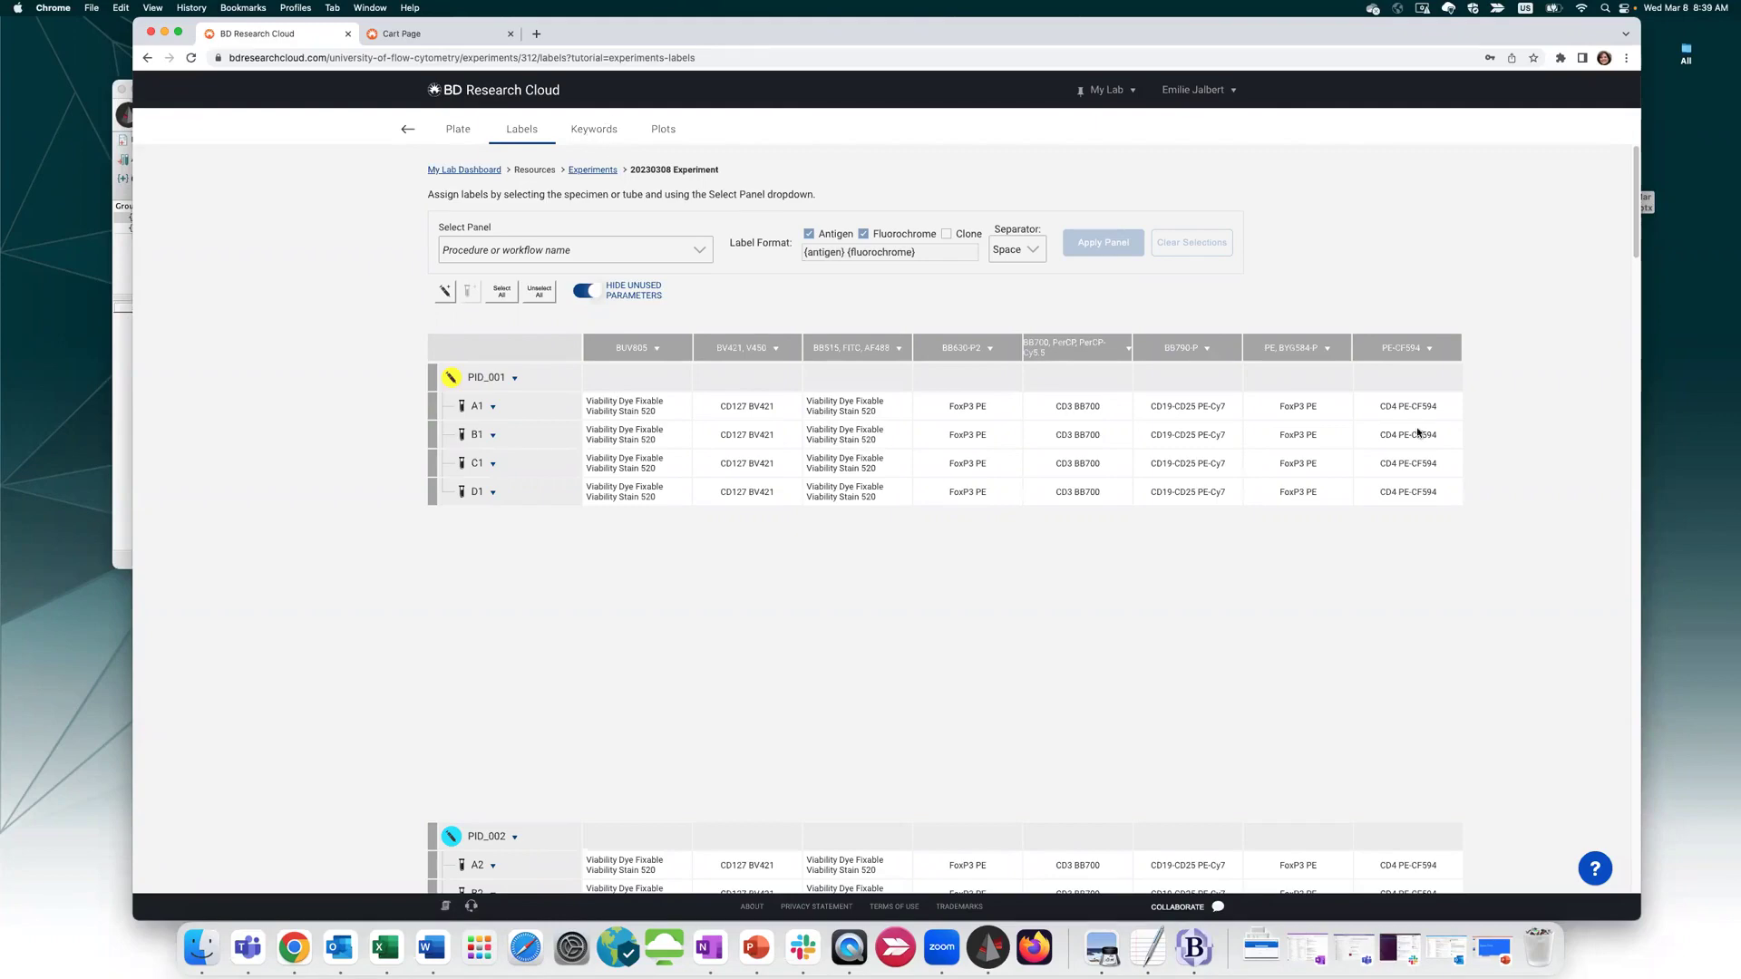
pyautogui.scroll(-9, 1037, 855)
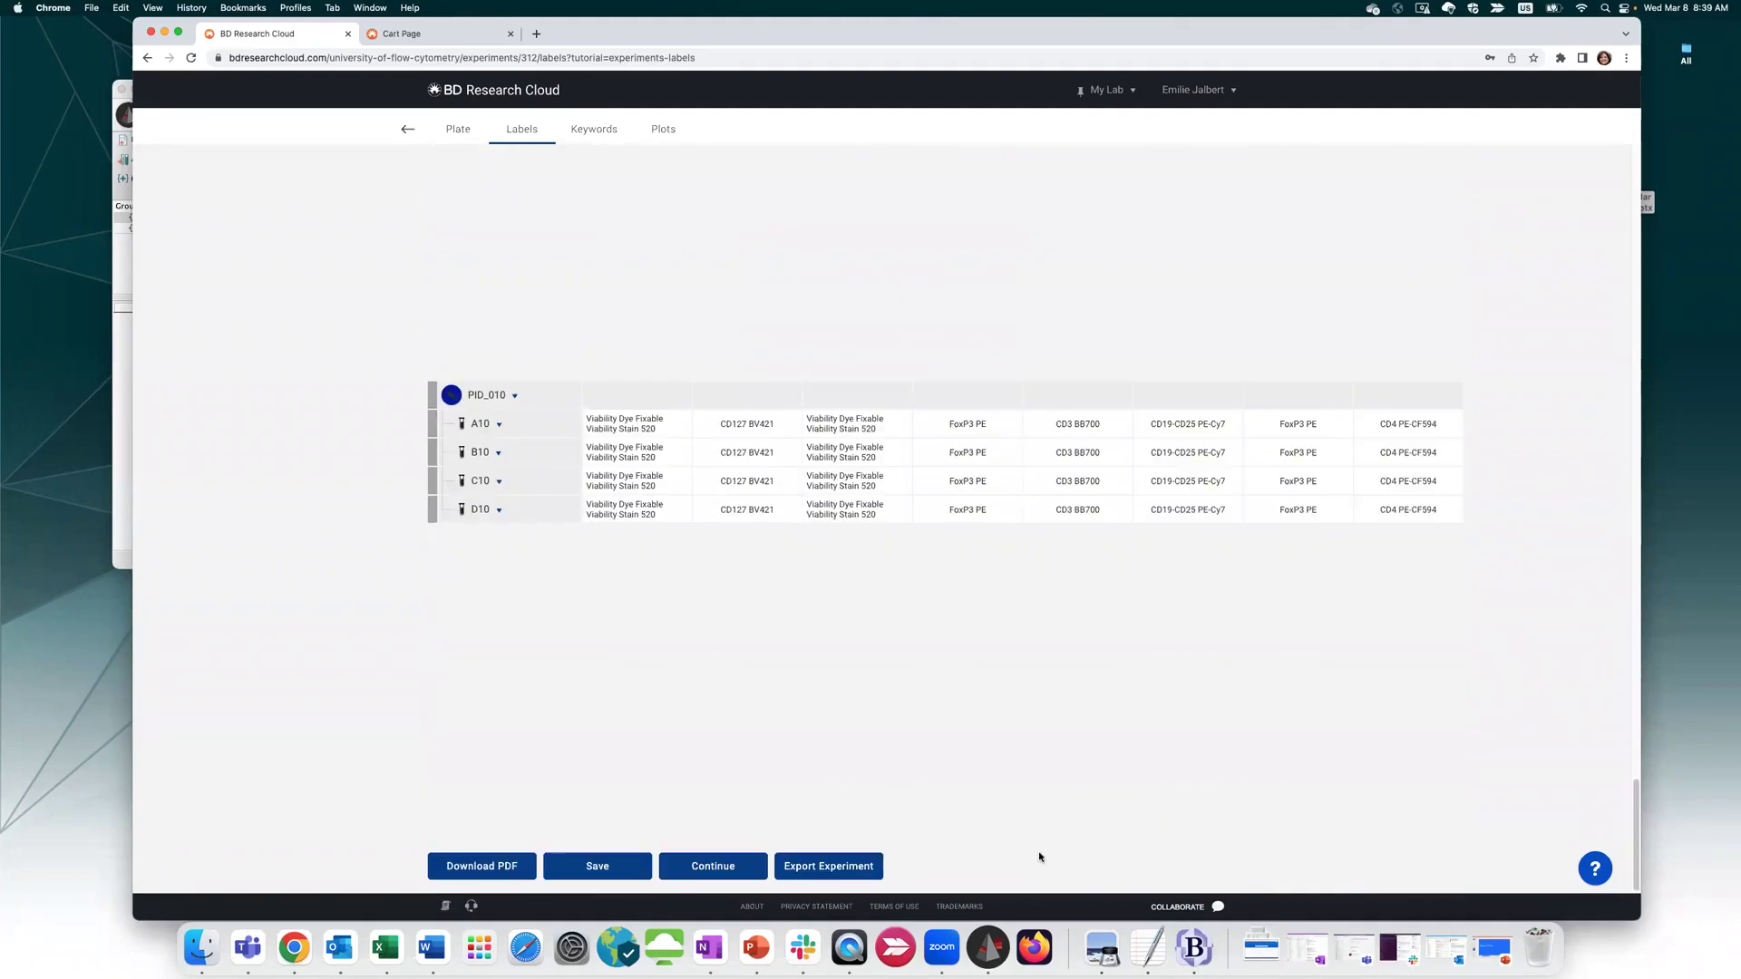
pyautogui.click(695, 868)
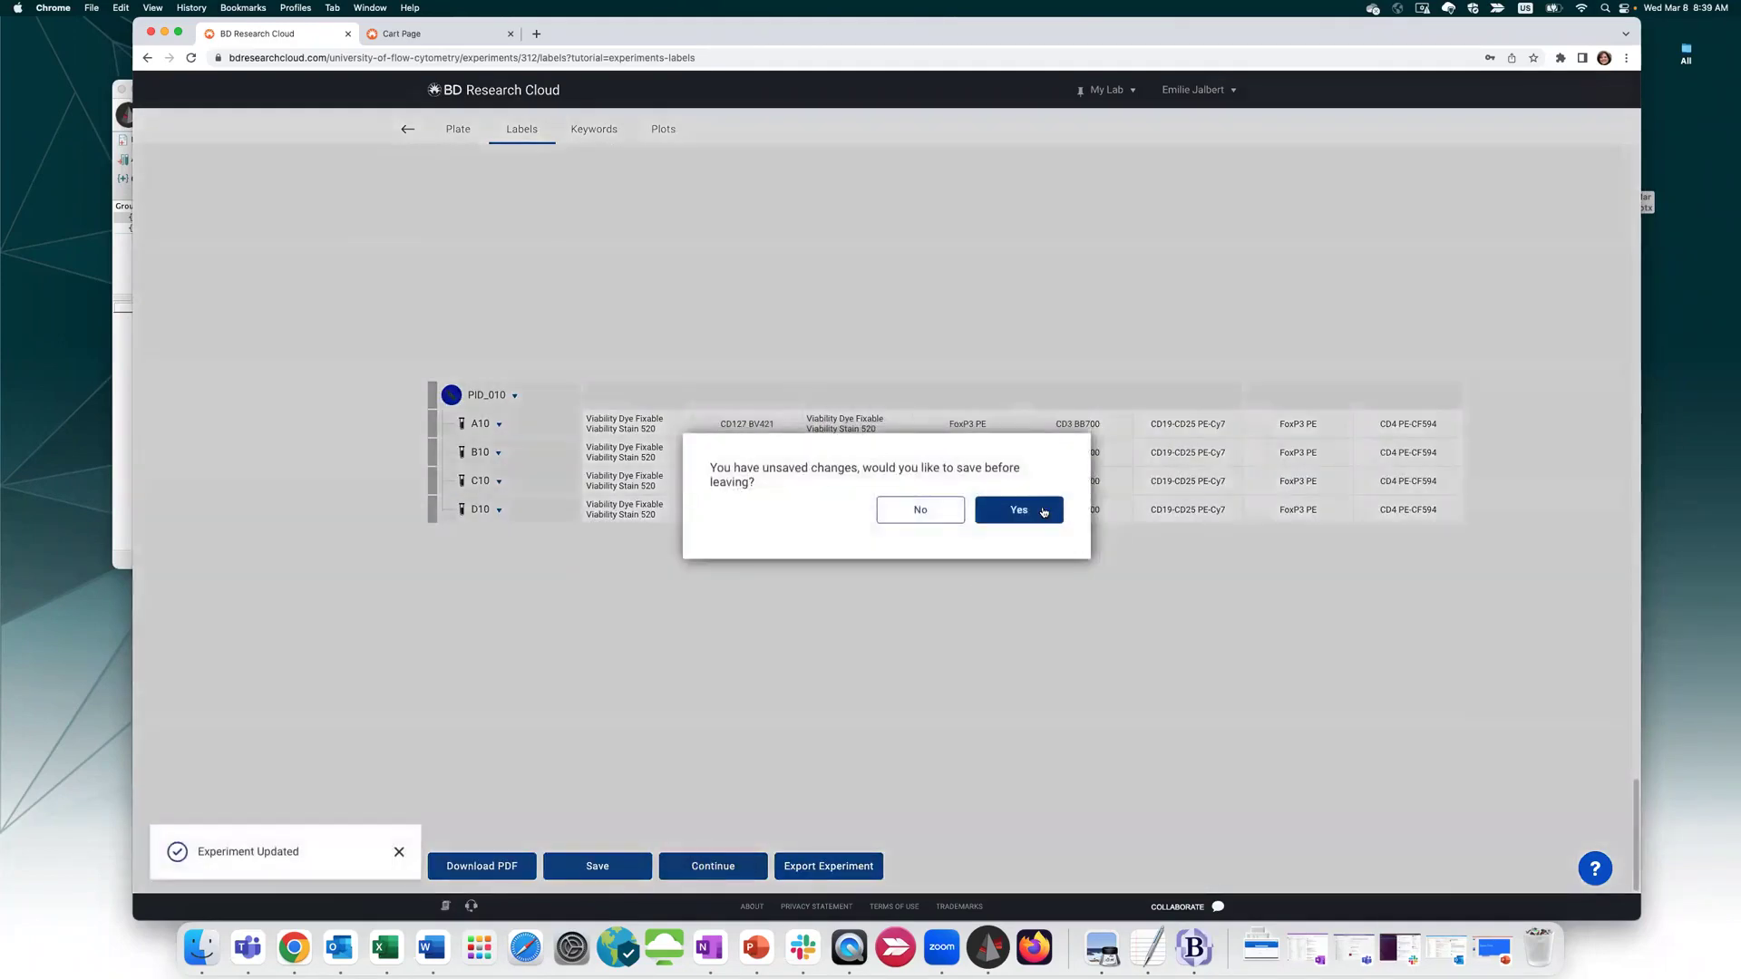
# Confirm saving the labels, then add four blank keyword columns, Keyword 2 through Keyword 5
pyautogui.click(1041, 510)
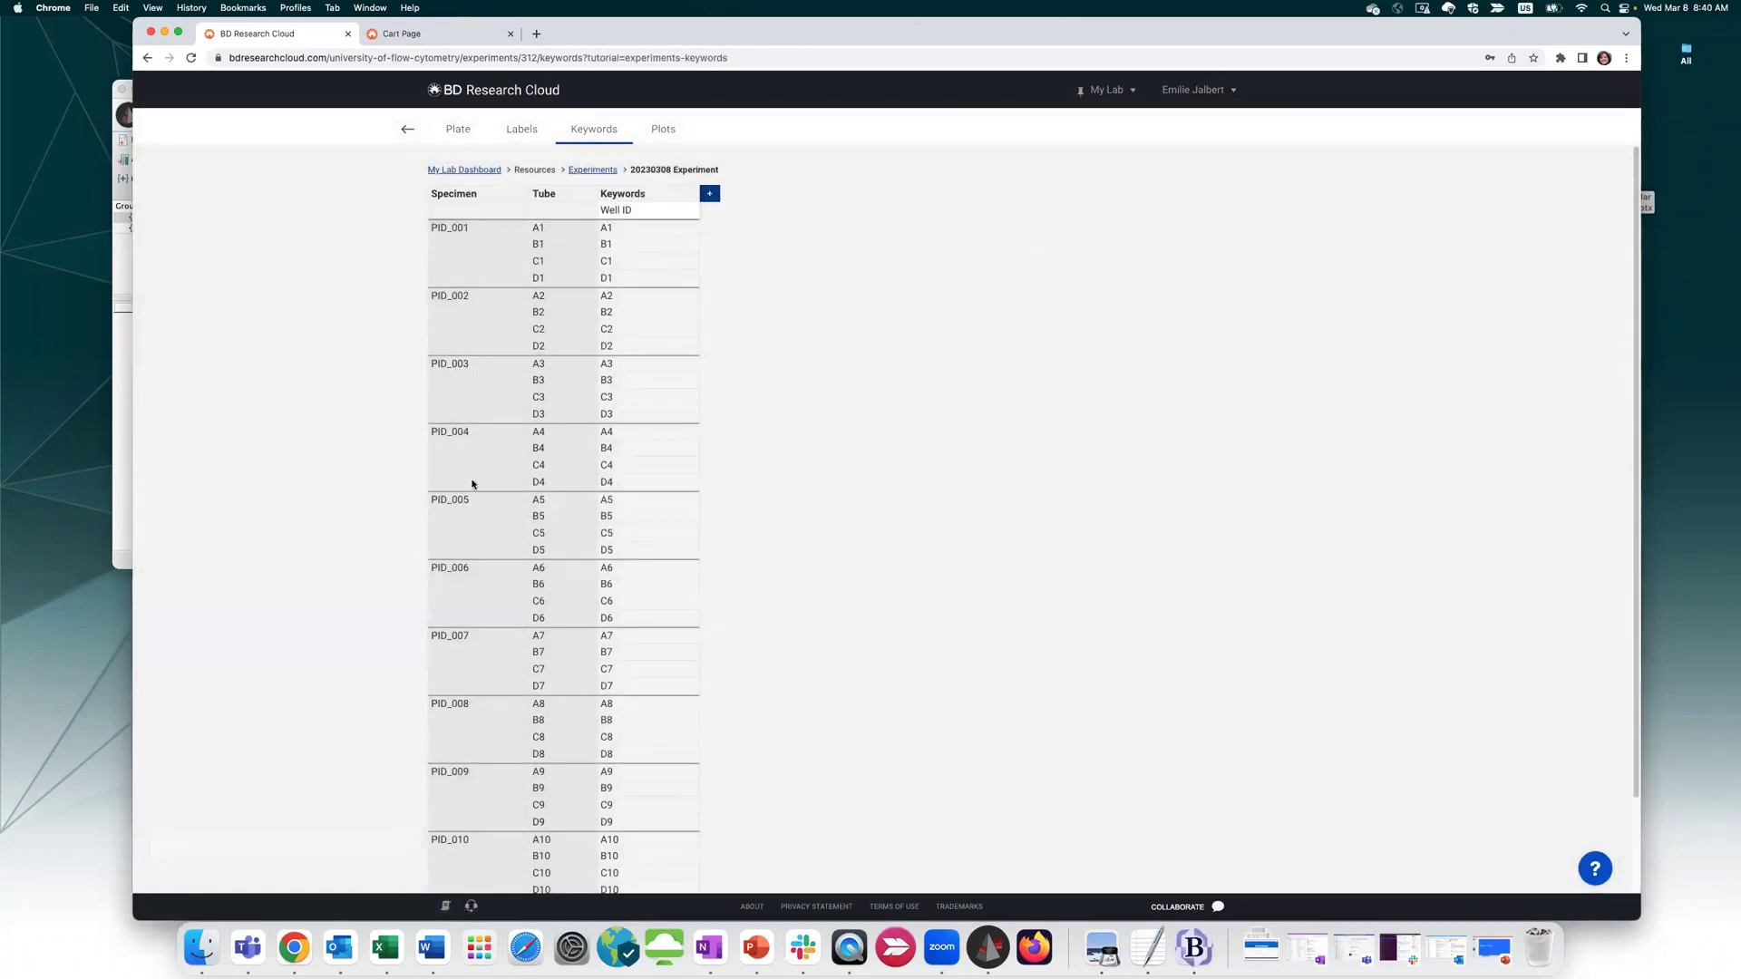
pyautogui.click(710, 194)
pyautogui.click(811, 194)
pyautogui.click(914, 193)
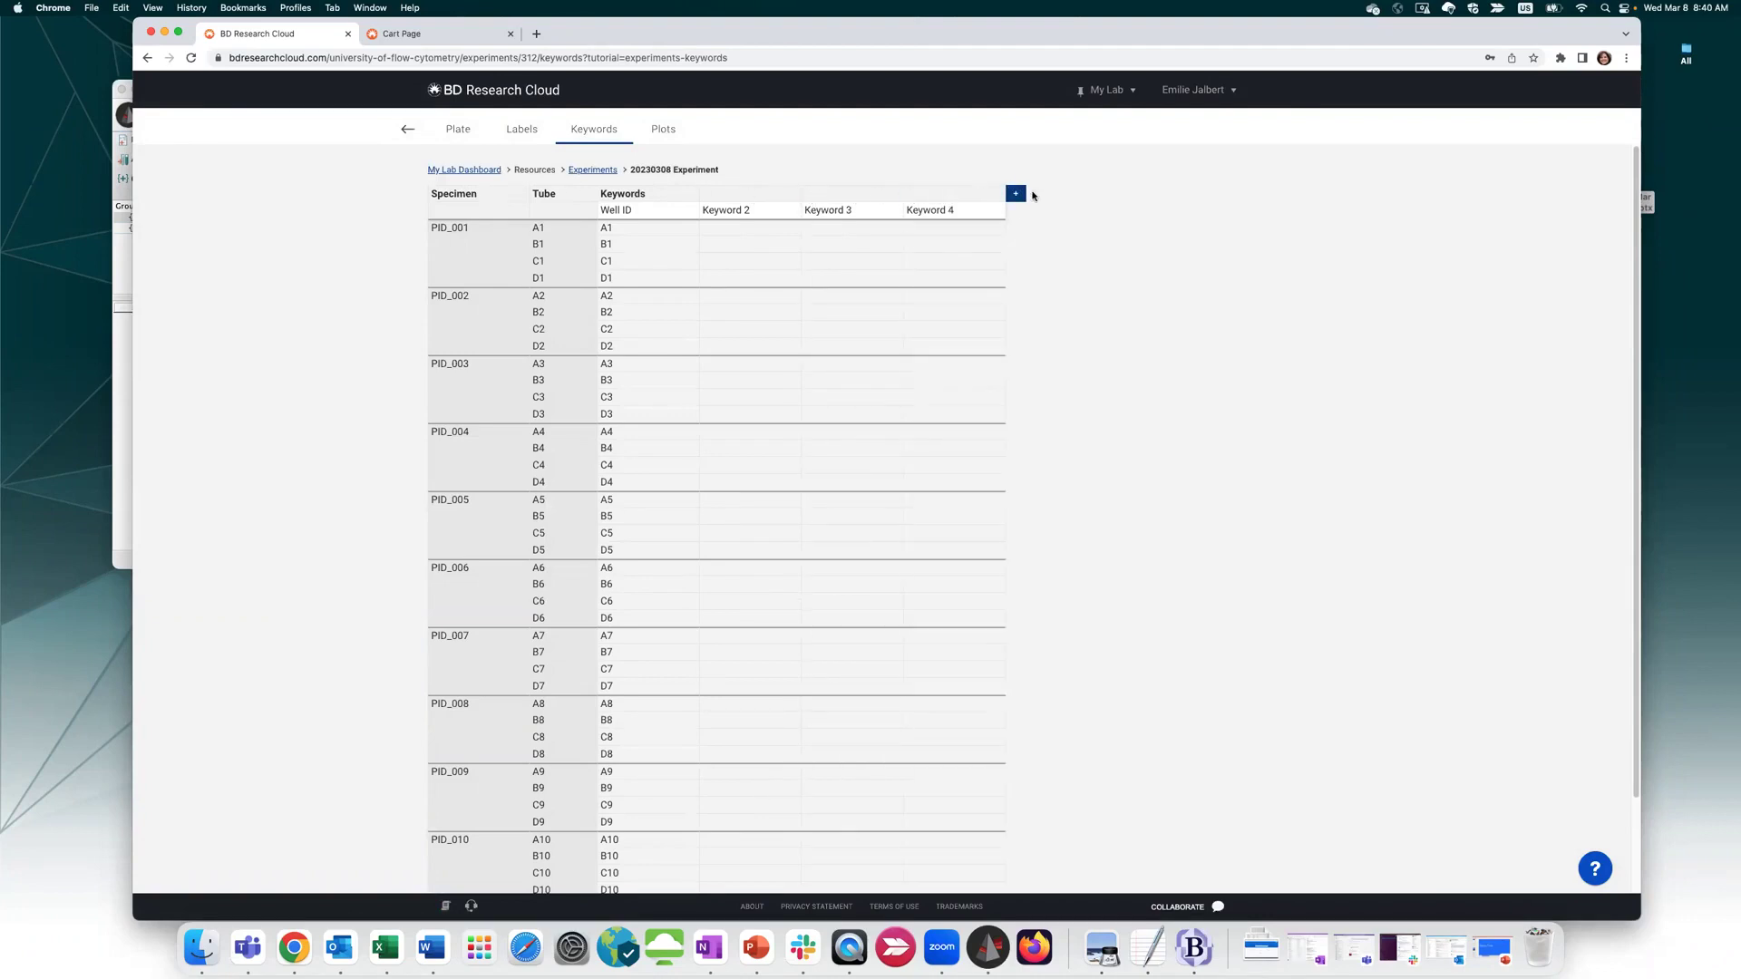
pyautogui.click(1016, 194)
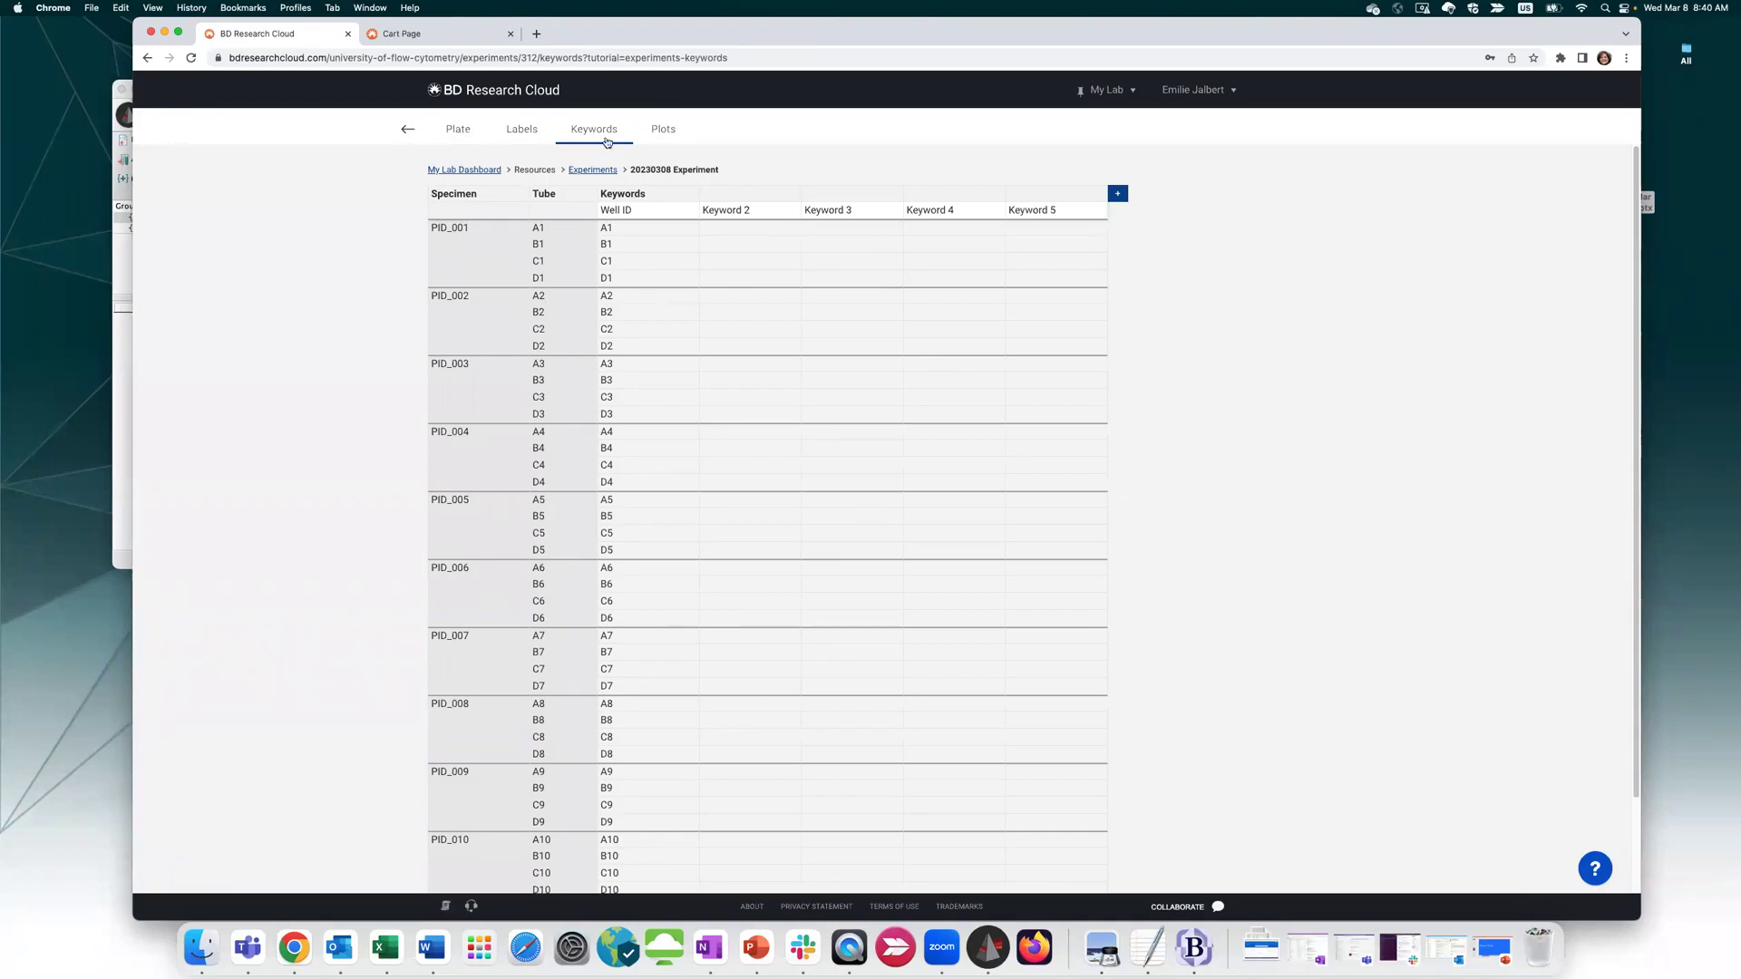
pyautogui.scroll(-3, 922, 416)
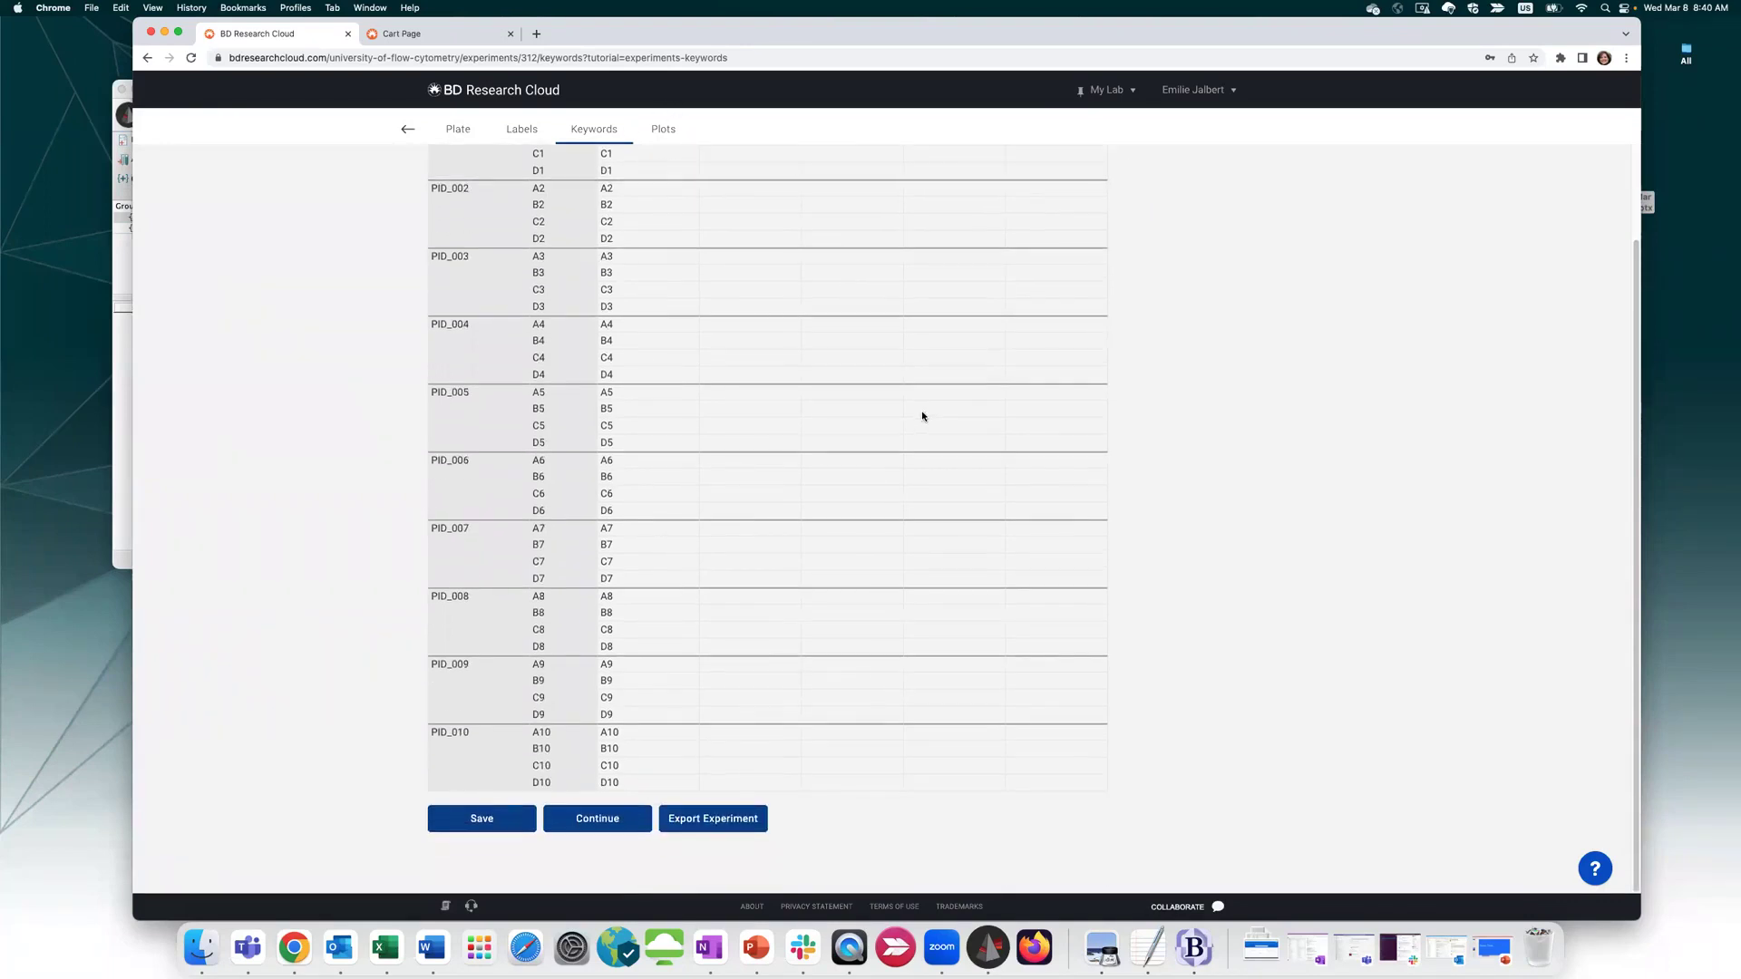
pyautogui.scroll(1, 919, 410)
pyautogui.scroll(-1, 871, 513)
# On the Plots step, include the FSC-A vs SSC-A scatter plot, leaving the N vs N plots off
pyautogui.click(598, 821)
pyautogui.click(555, 242)
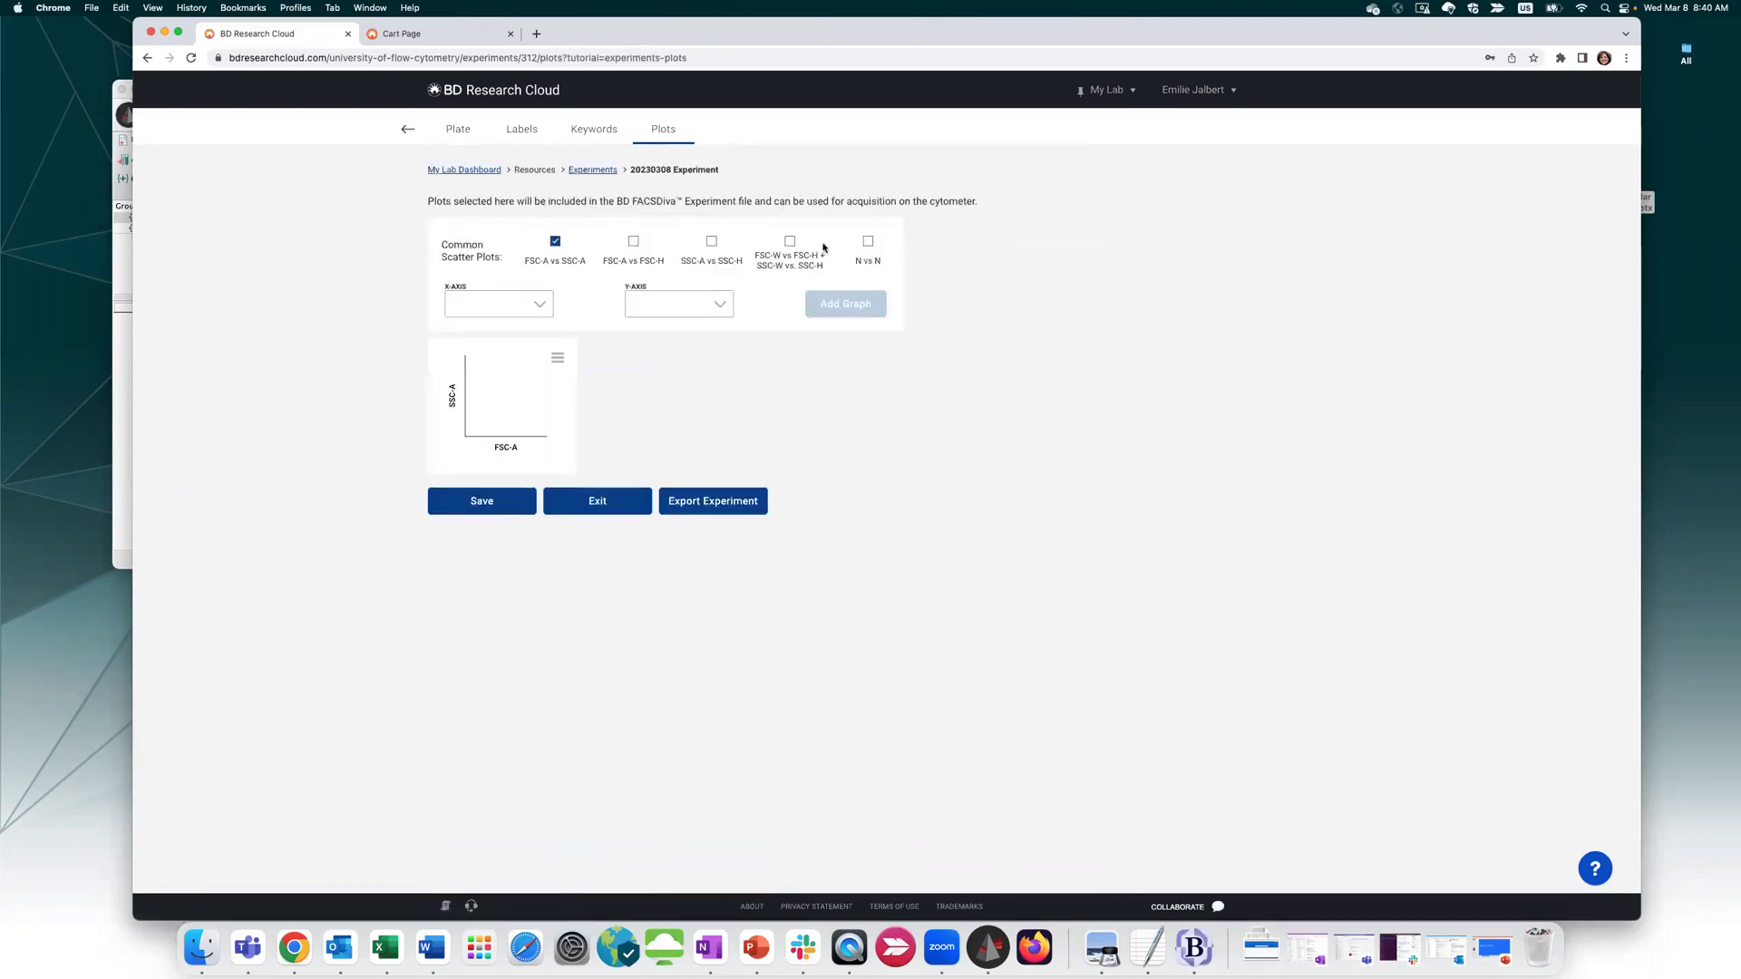
pyautogui.click(868, 242)
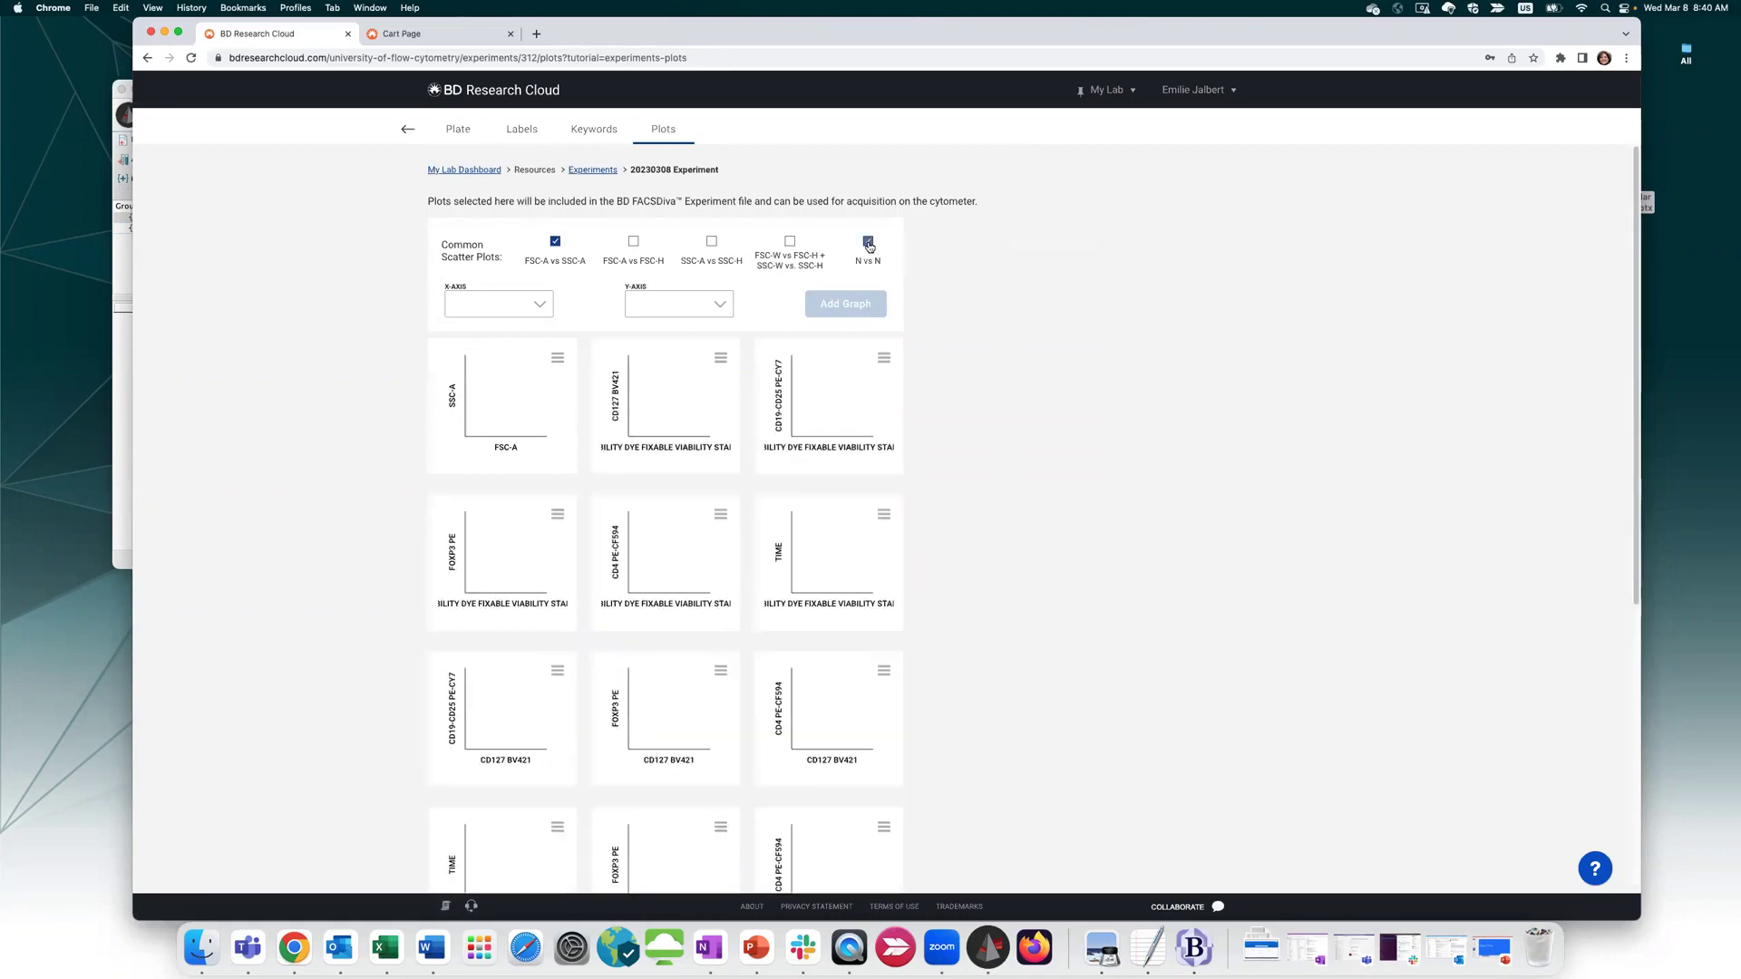
pyautogui.click(868, 242)
# Add a FoxP3 PE (X) vs CD4 PE-CF594 (Y) plot and export the experiment
pyautogui.click(523, 305)
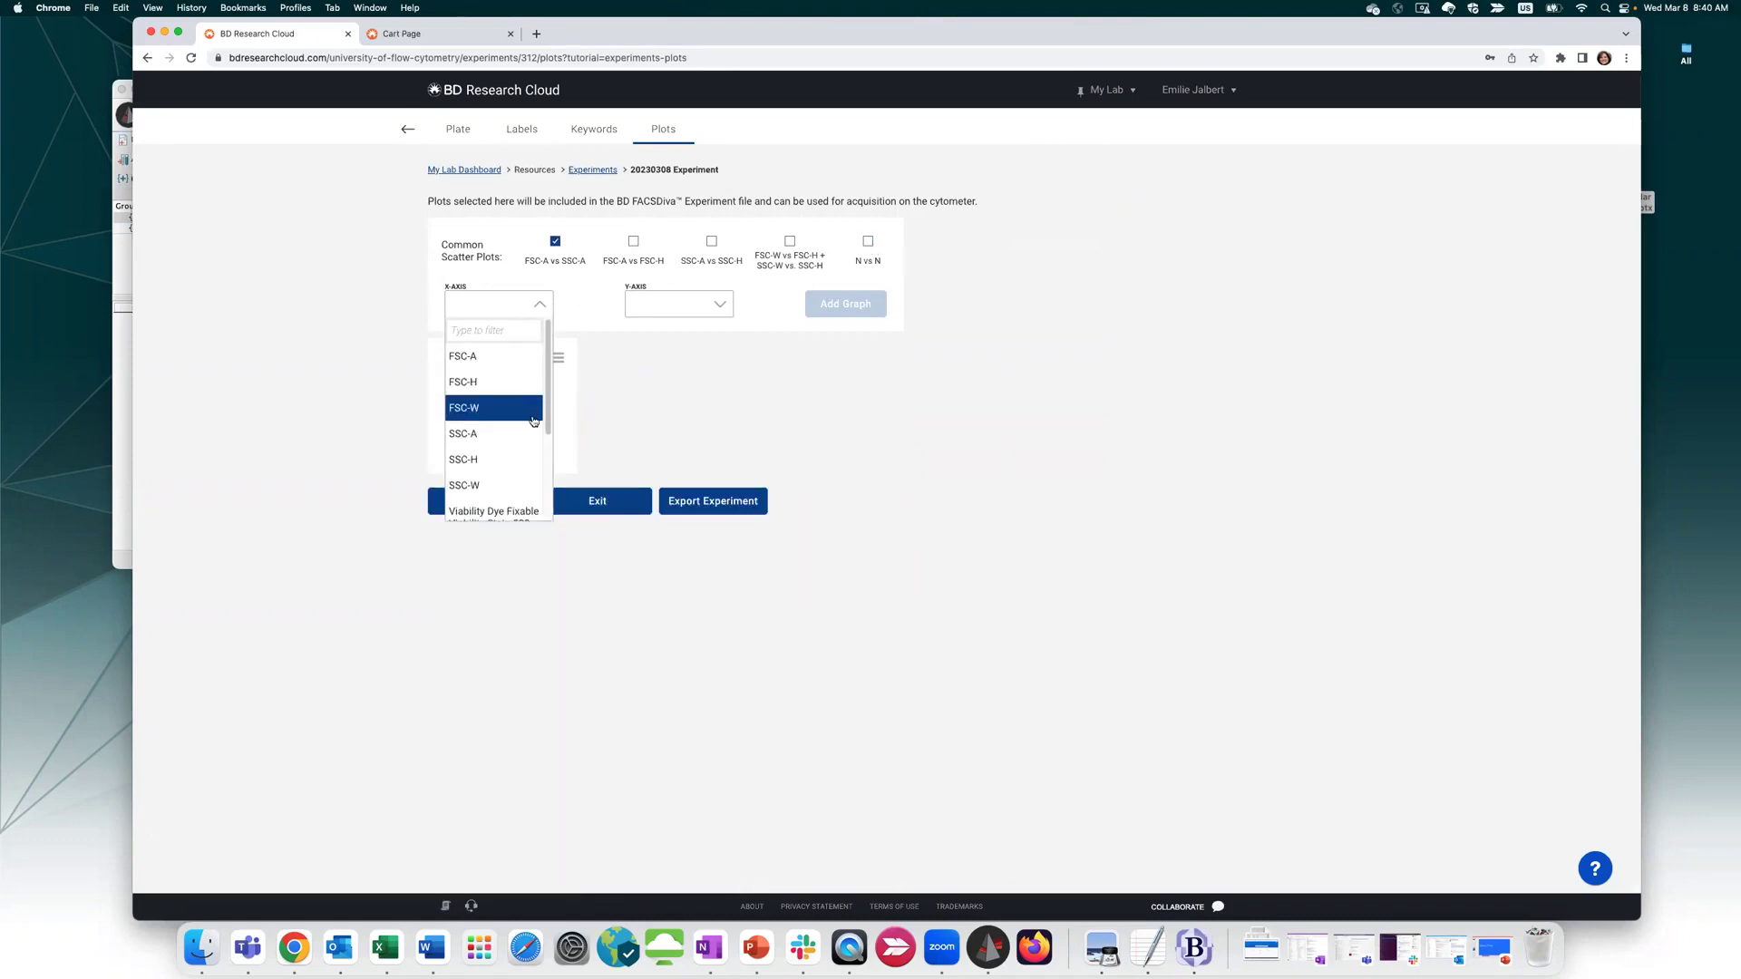
pyautogui.scroll(-5, 526, 435)
pyautogui.click(501, 453)
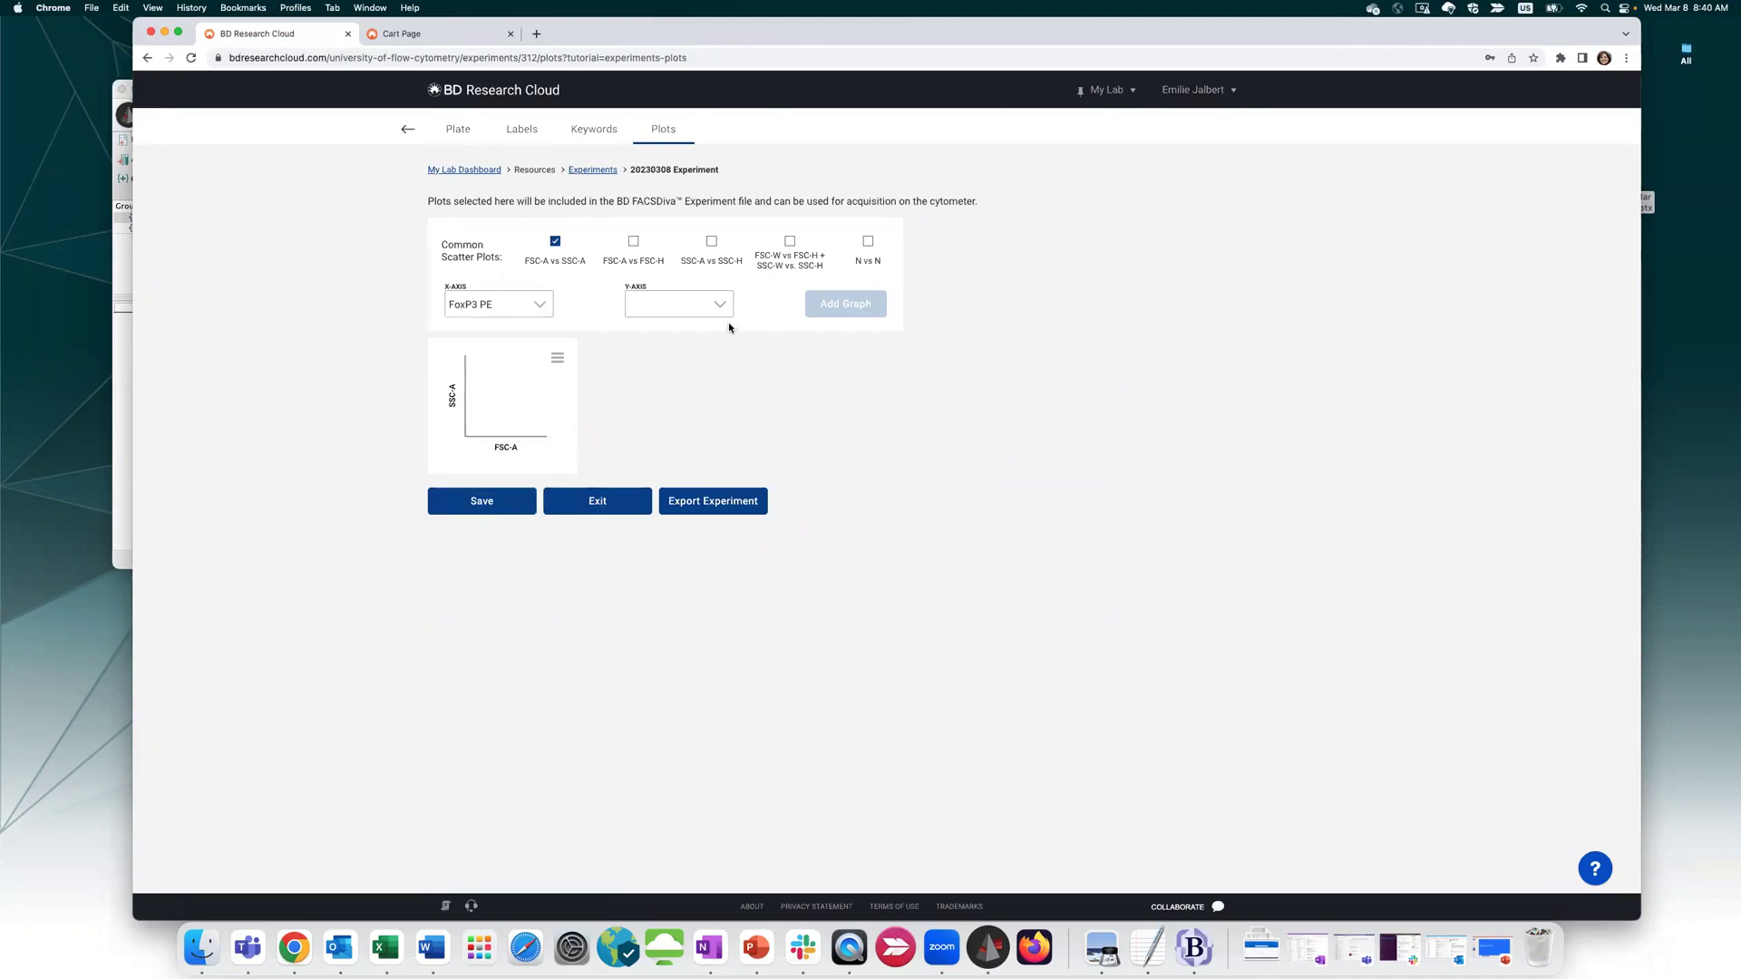
pyautogui.click(721, 304)
pyautogui.scroll(-5, 689, 435)
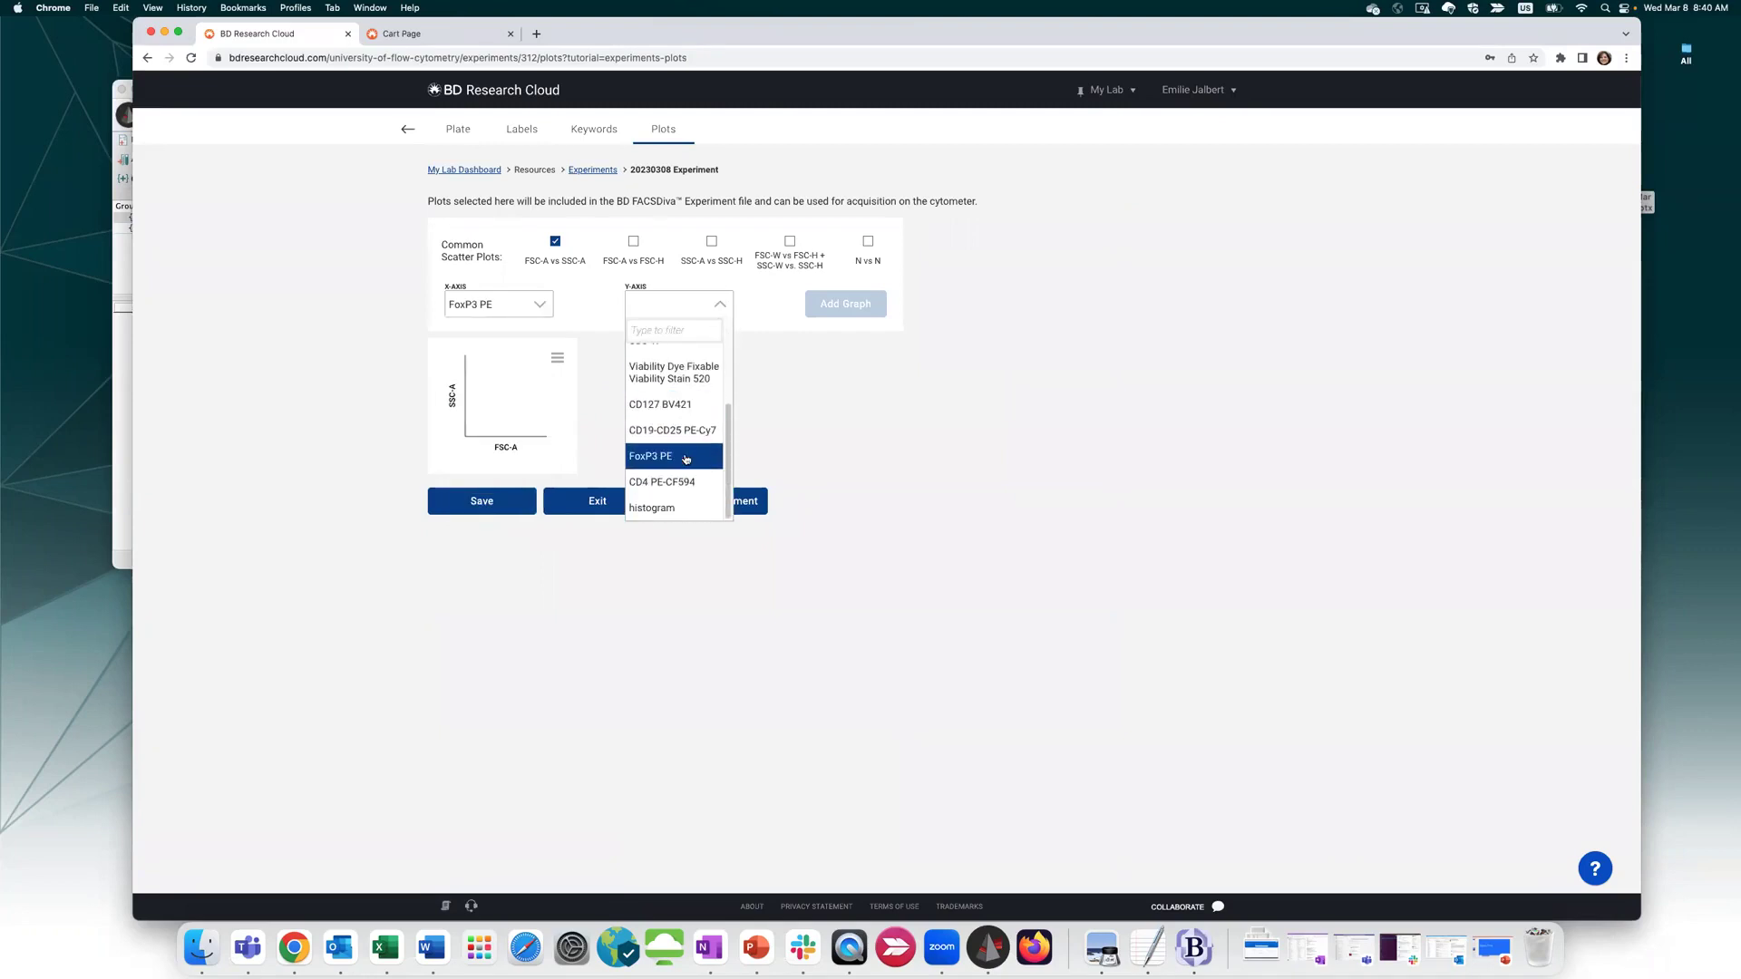
pyautogui.click(681, 482)
pyautogui.click(829, 308)
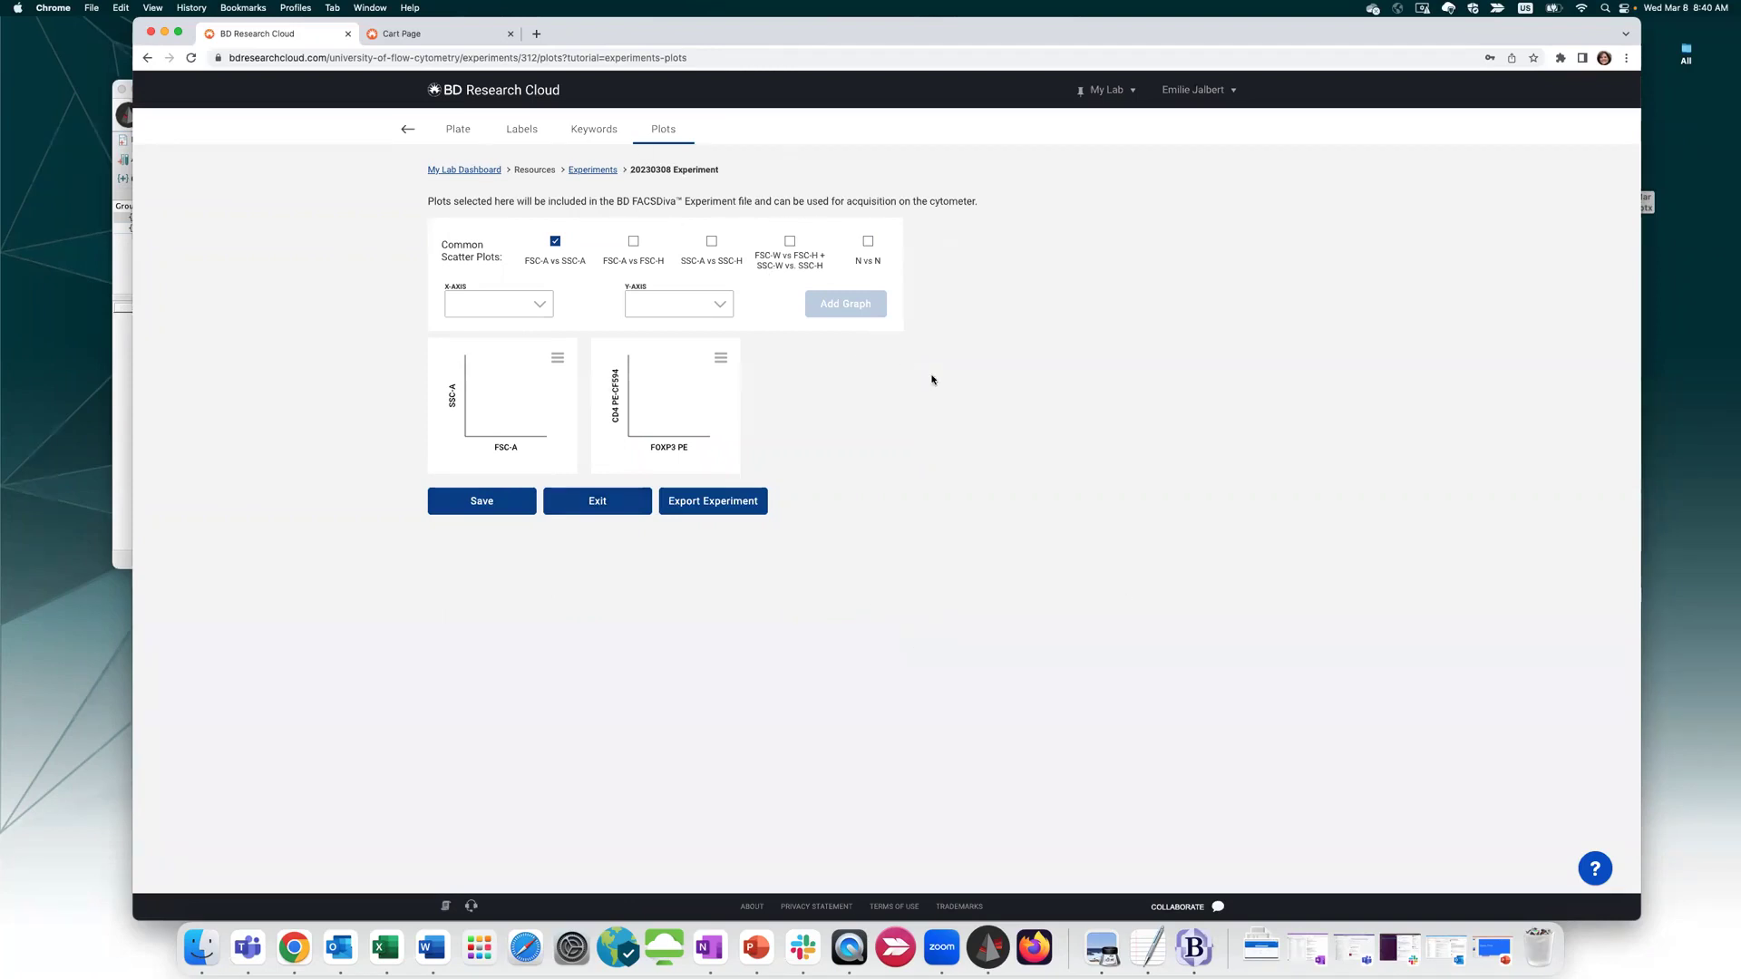
pyautogui.click(703, 506)
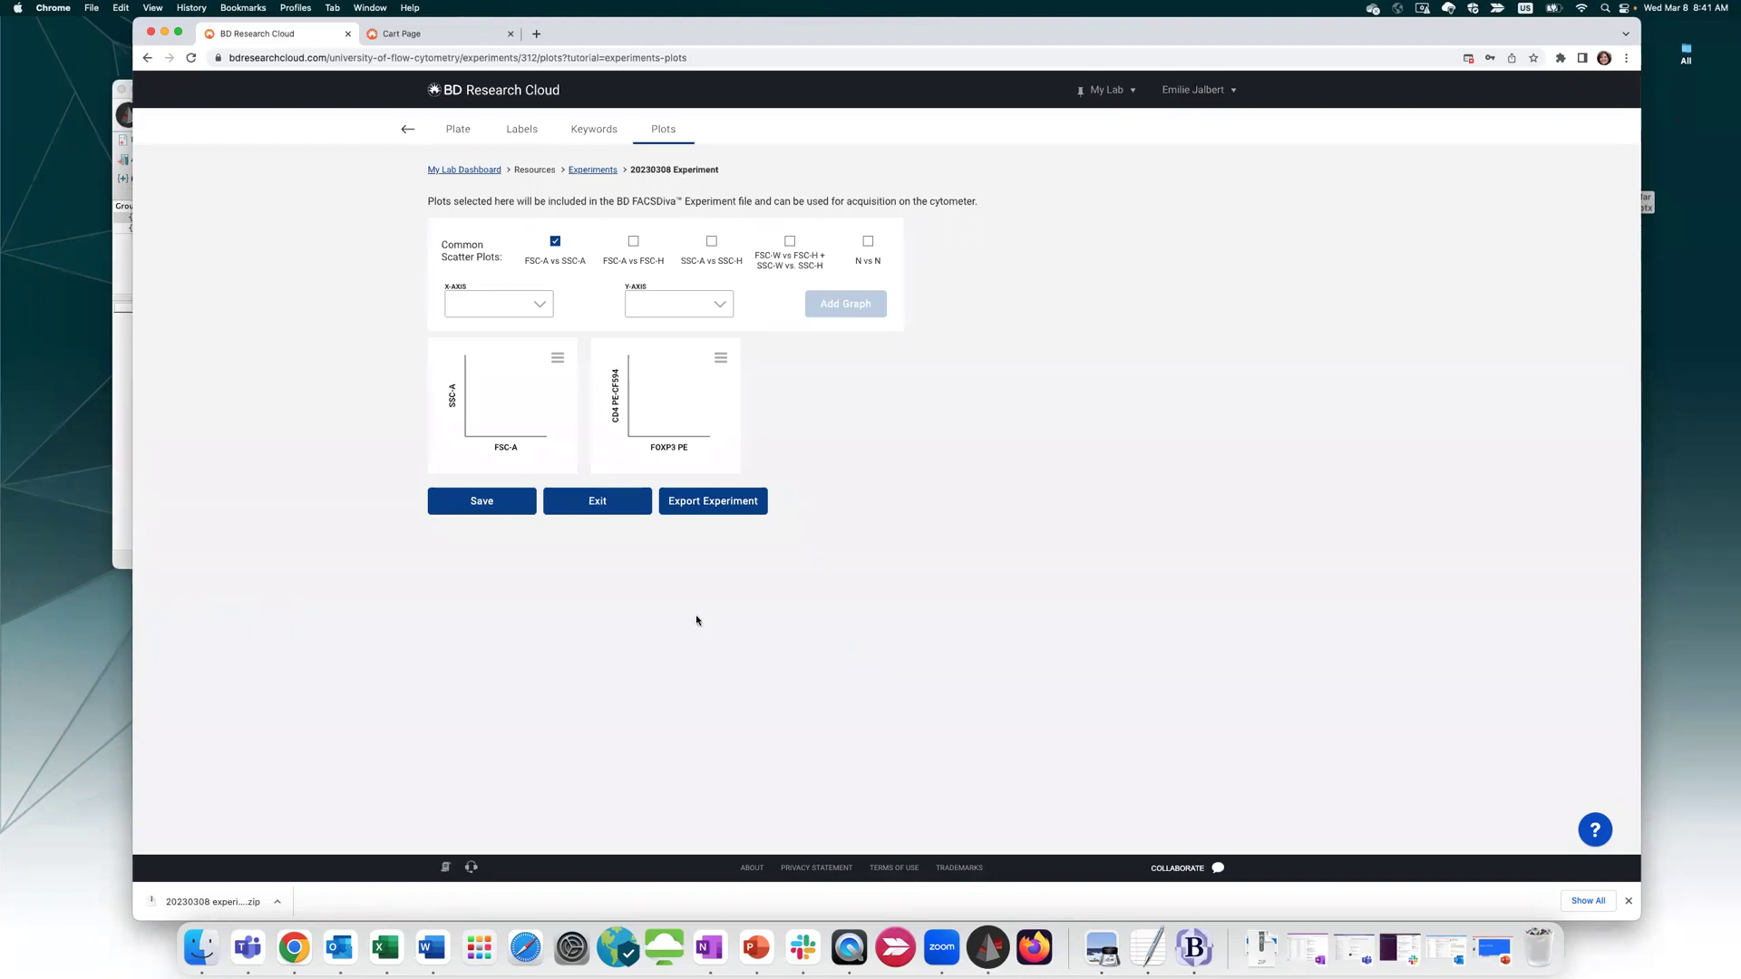
# Go back from the experiment and open the Titrations project's Project Files folder in File Explorer
pyautogui.click(409, 129)
pyautogui.moveTo(572, 125)
pyautogui.moveTo(461, 130)
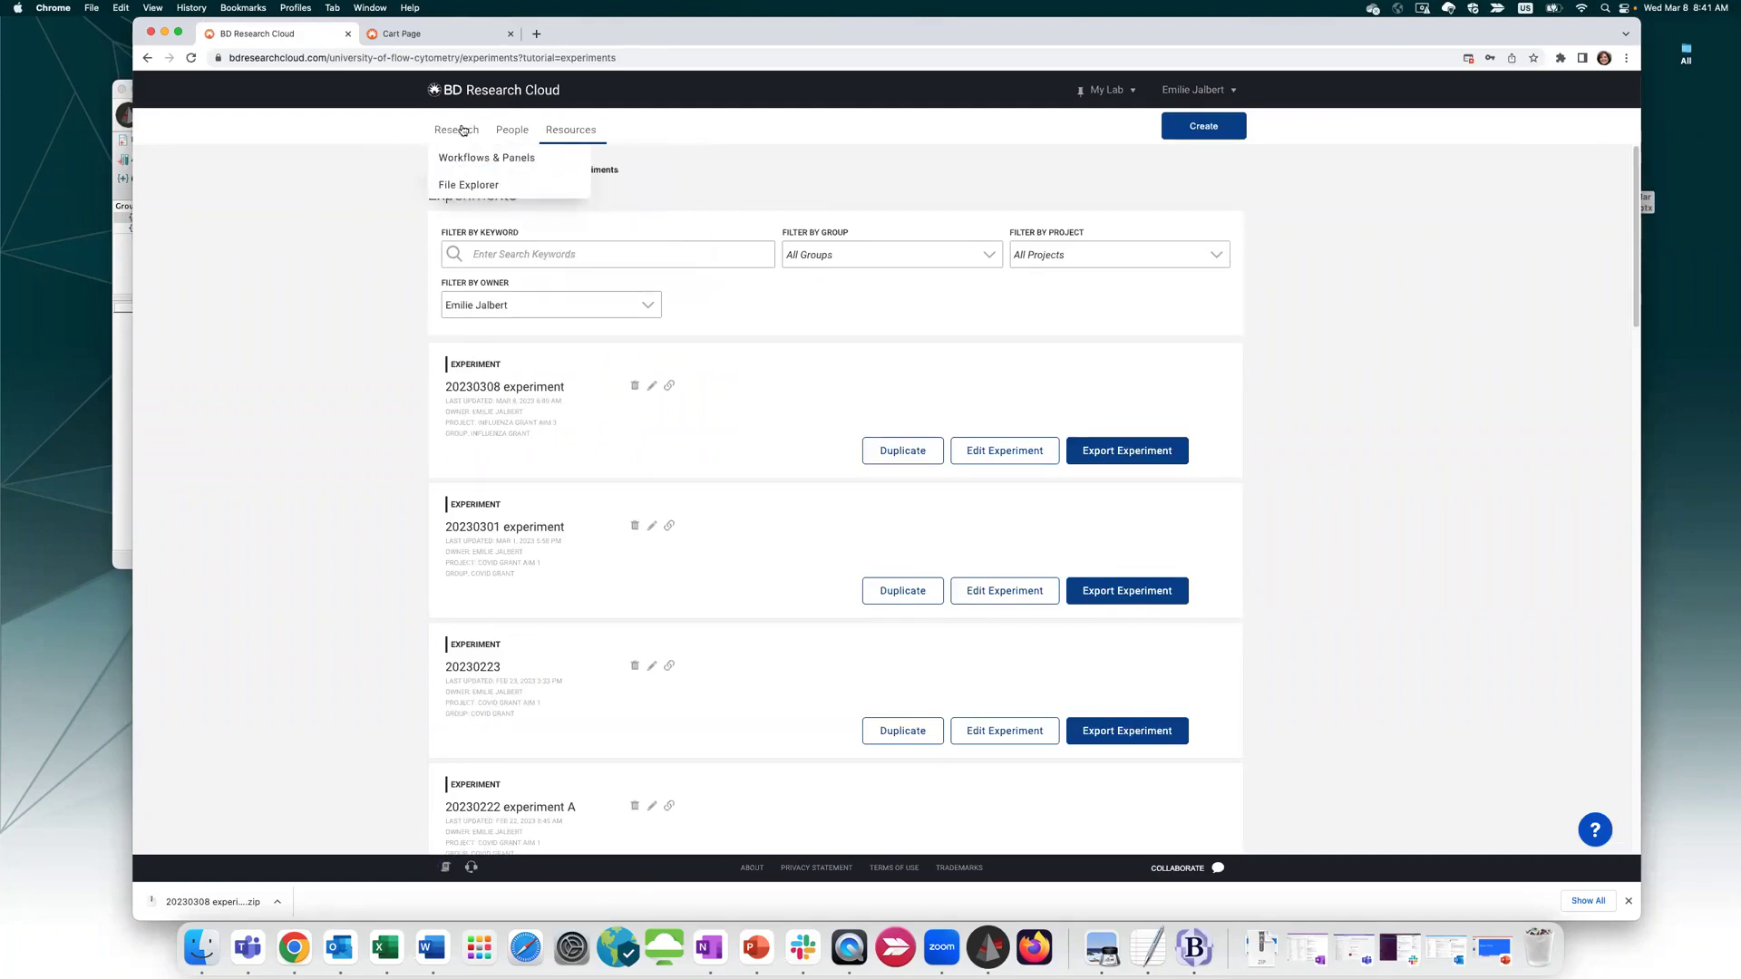
pyautogui.click(446, 190)
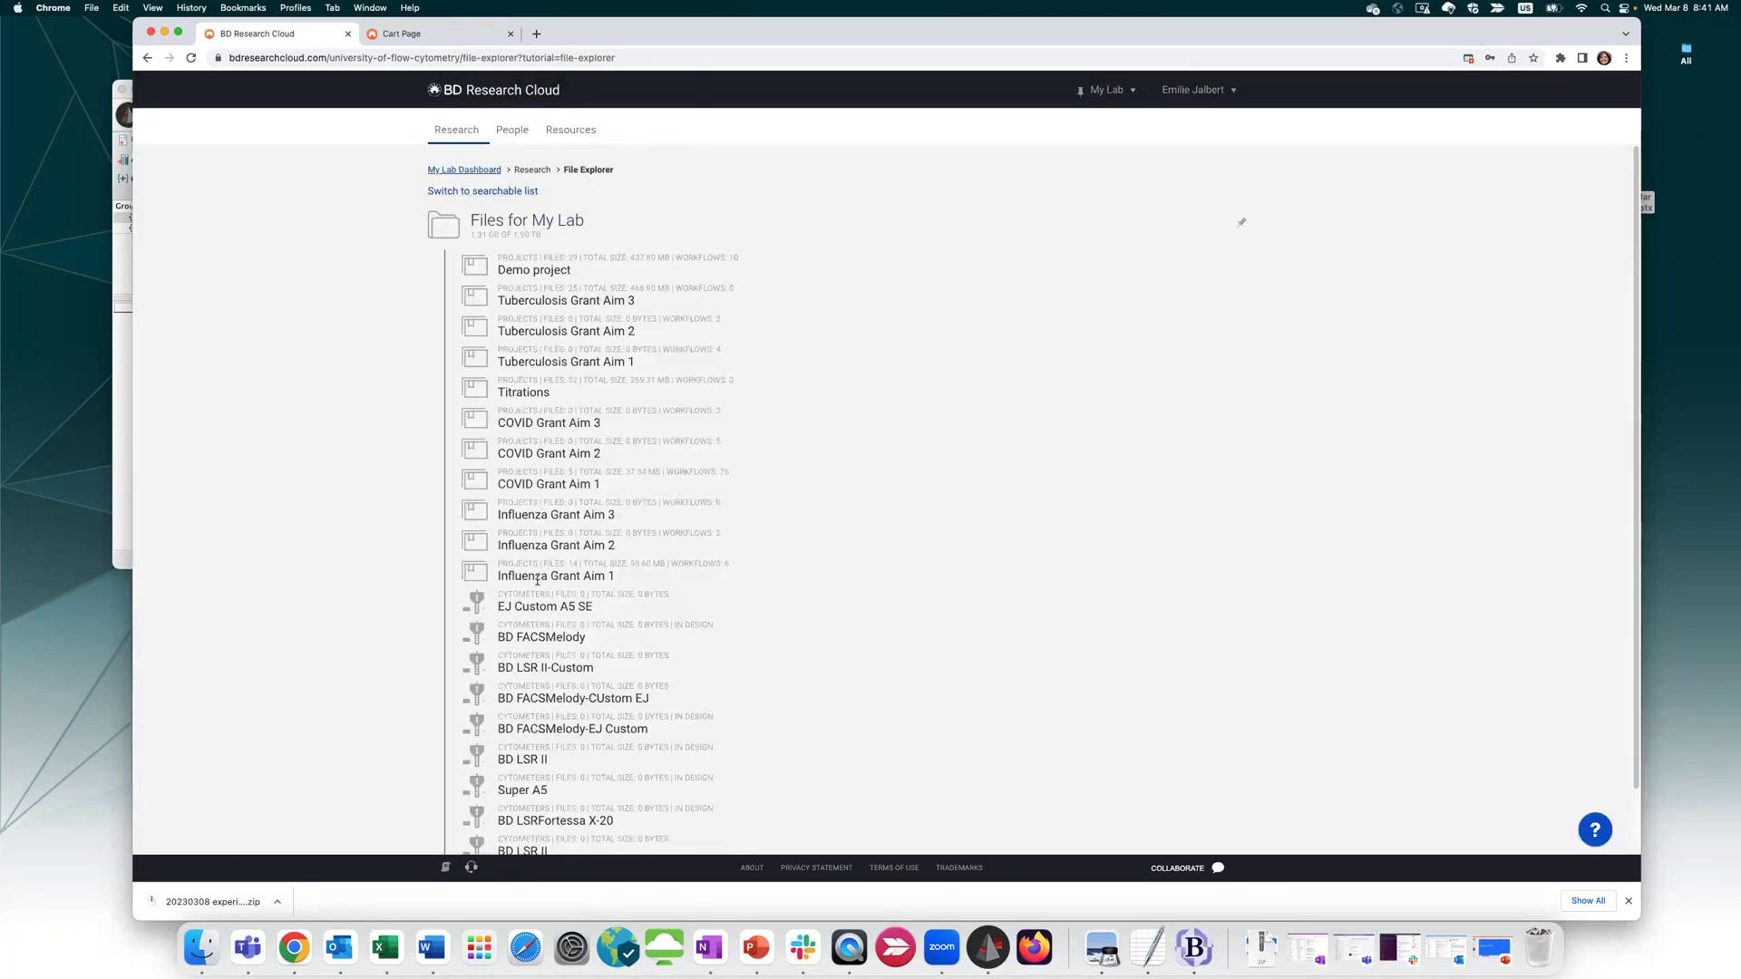
pyautogui.click(470, 387)
pyautogui.click(520, 306)
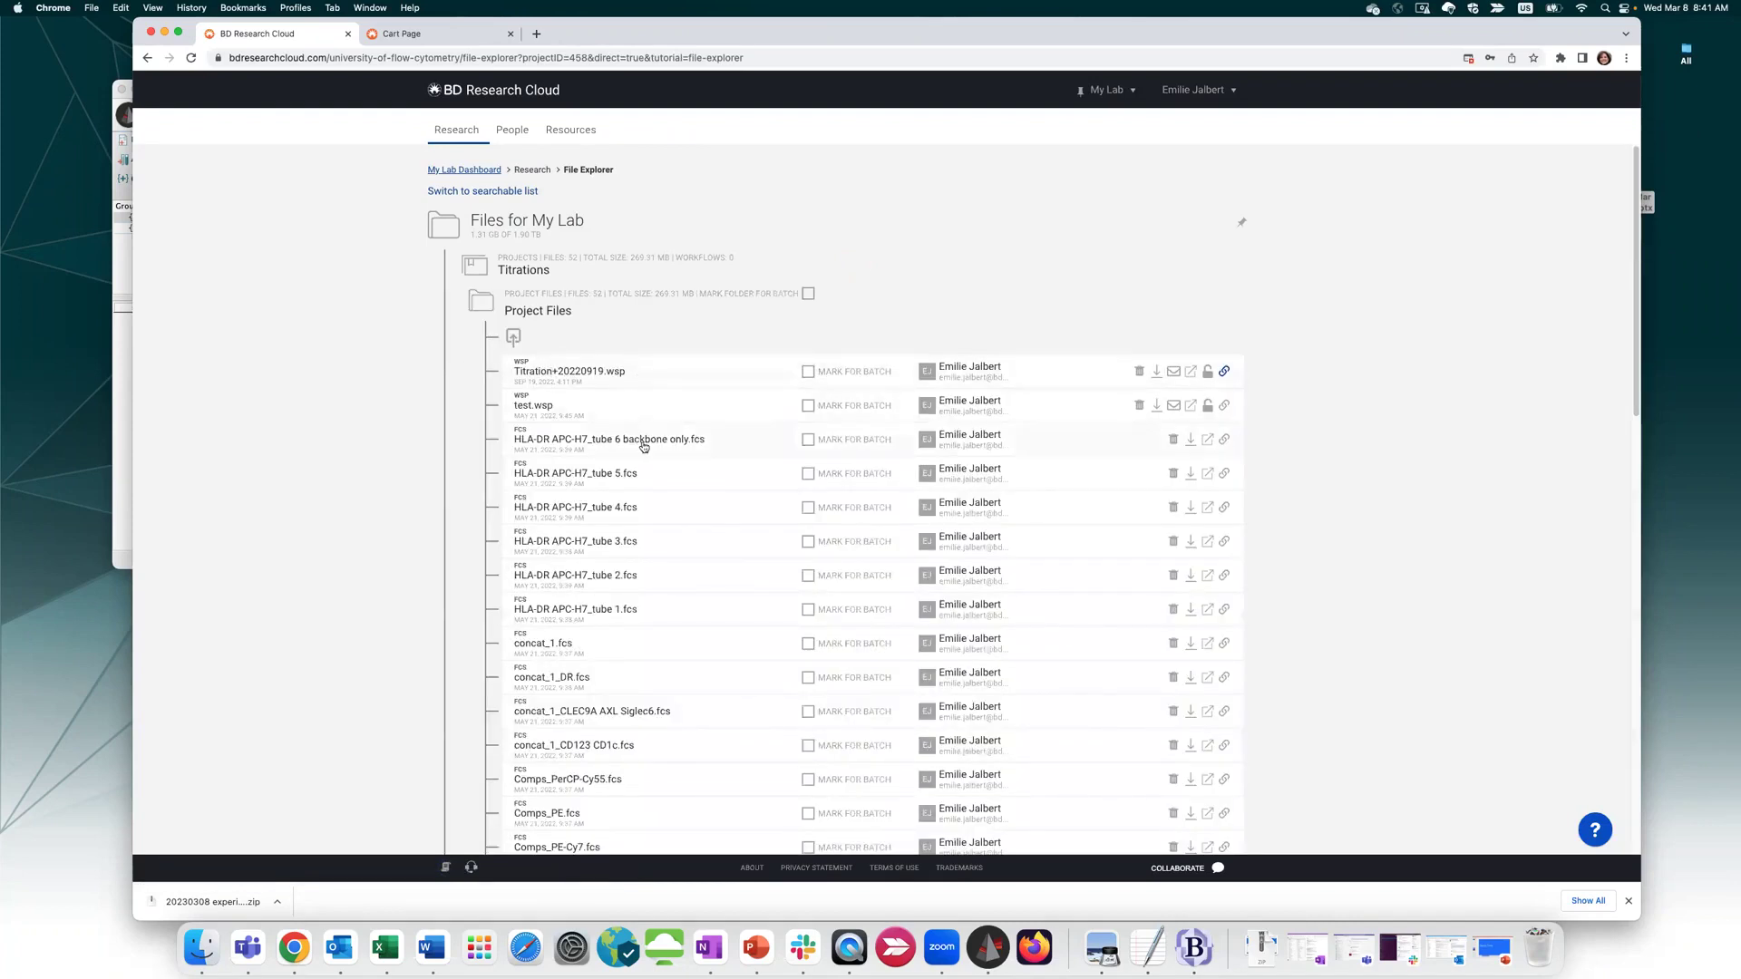
# Scroll through the Titrations files and check one file's linked resources panel before closing it
pyautogui.scroll(-7, 622, 653)
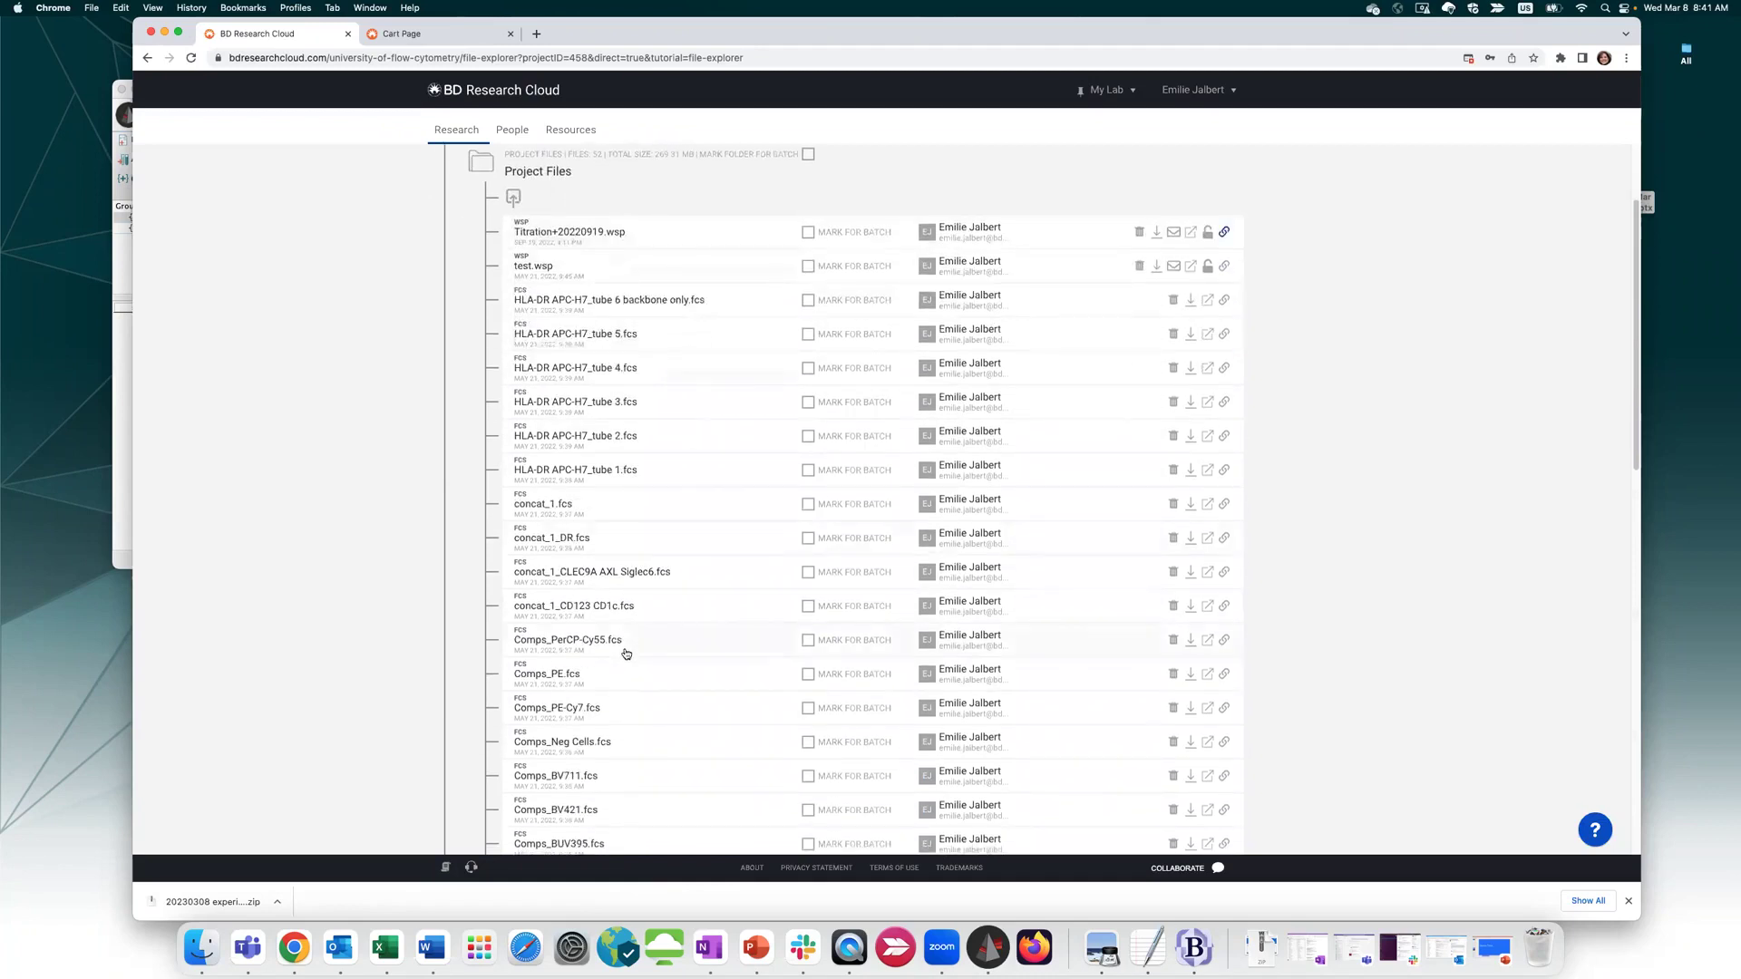
pyautogui.scroll(-6, 645, 596)
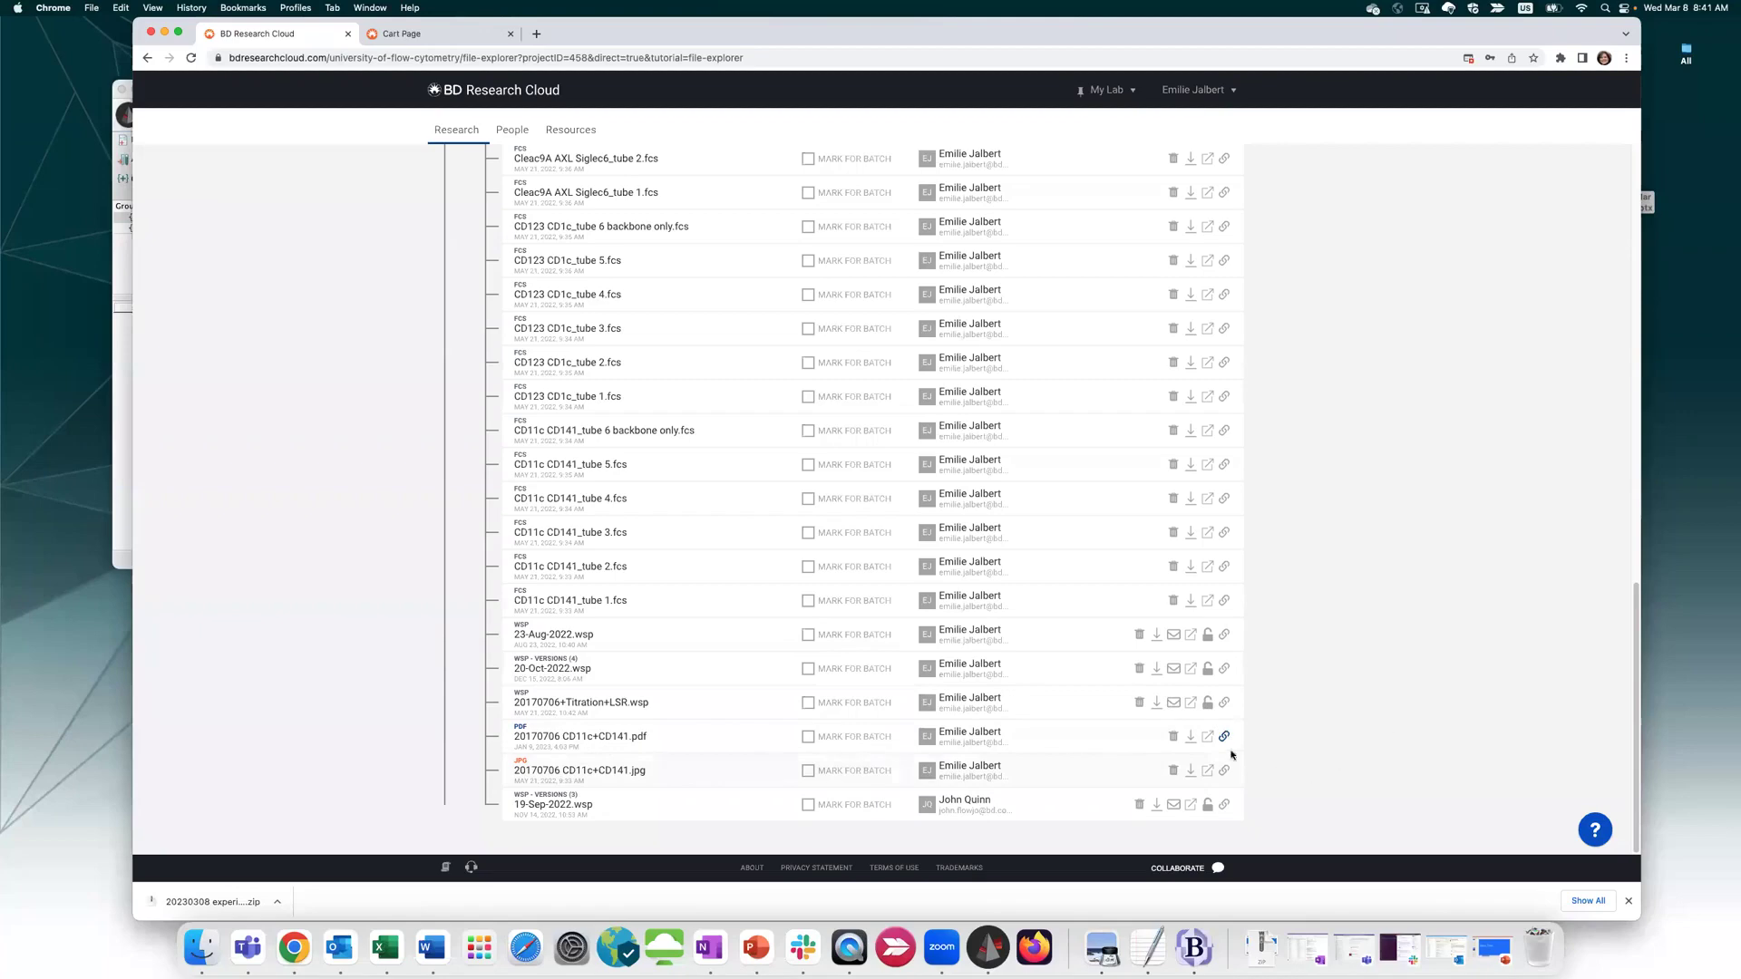
pyautogui.click(1225, 671)
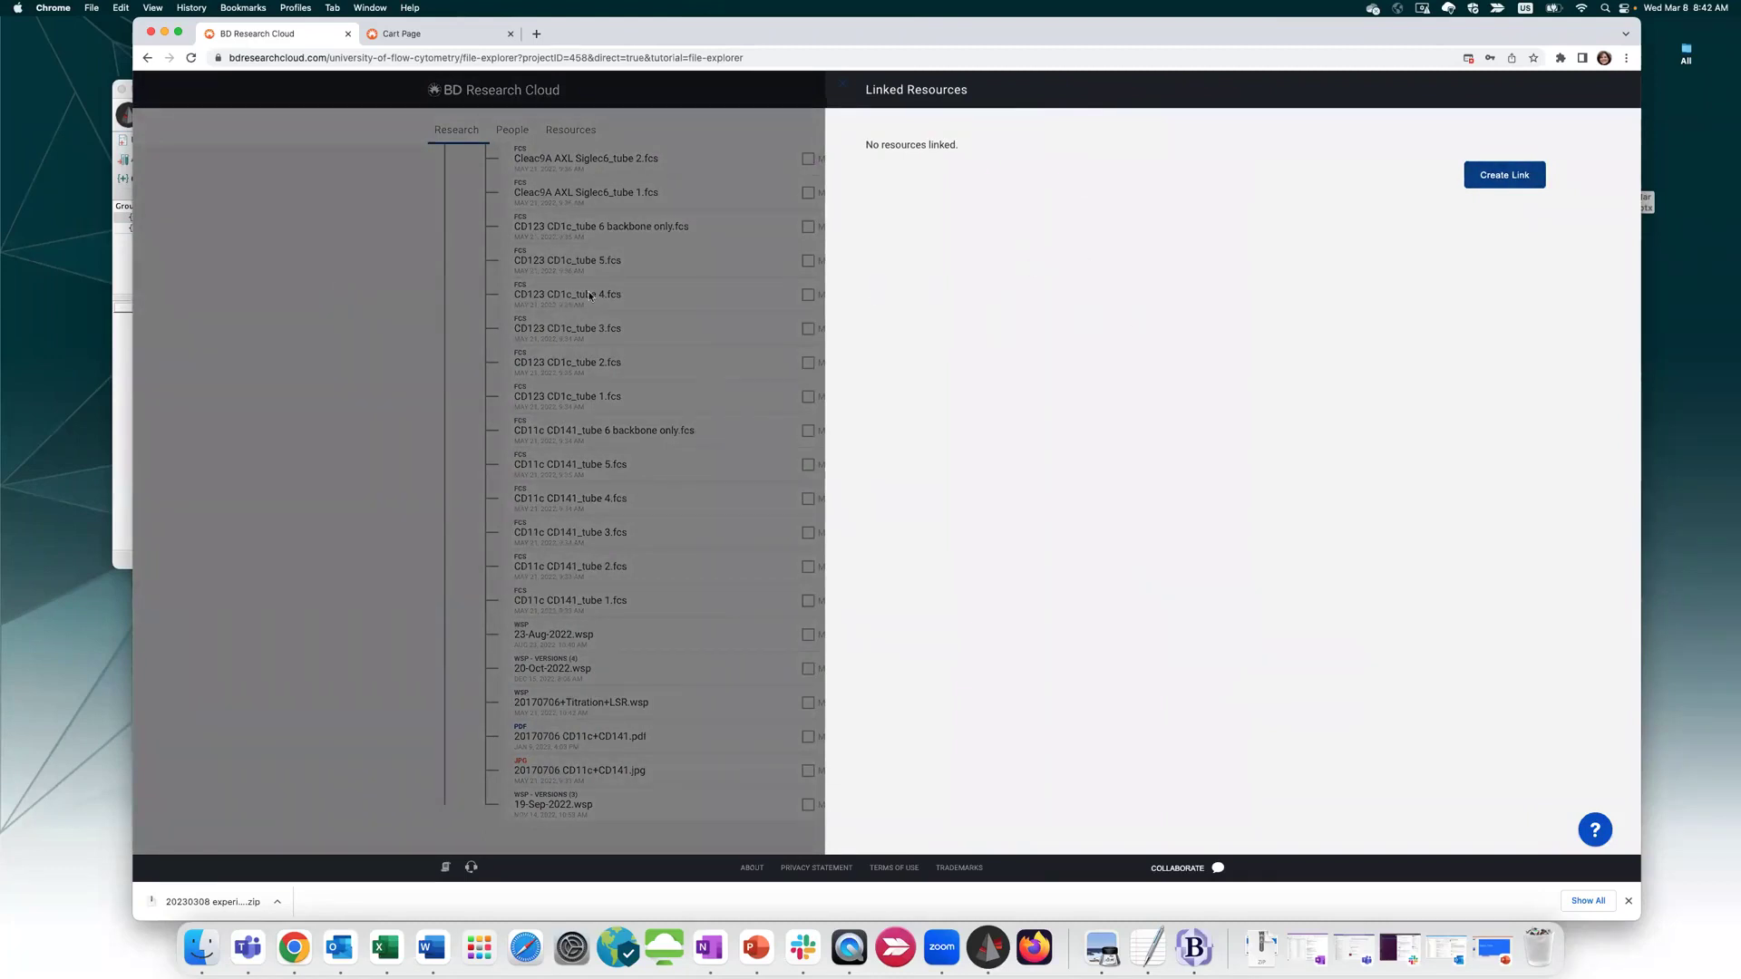
pyautogui.click(845, 89)
pyautogui.scroll(3, 1336, 444)
pyautogui.scroll(10, 1335, 444)
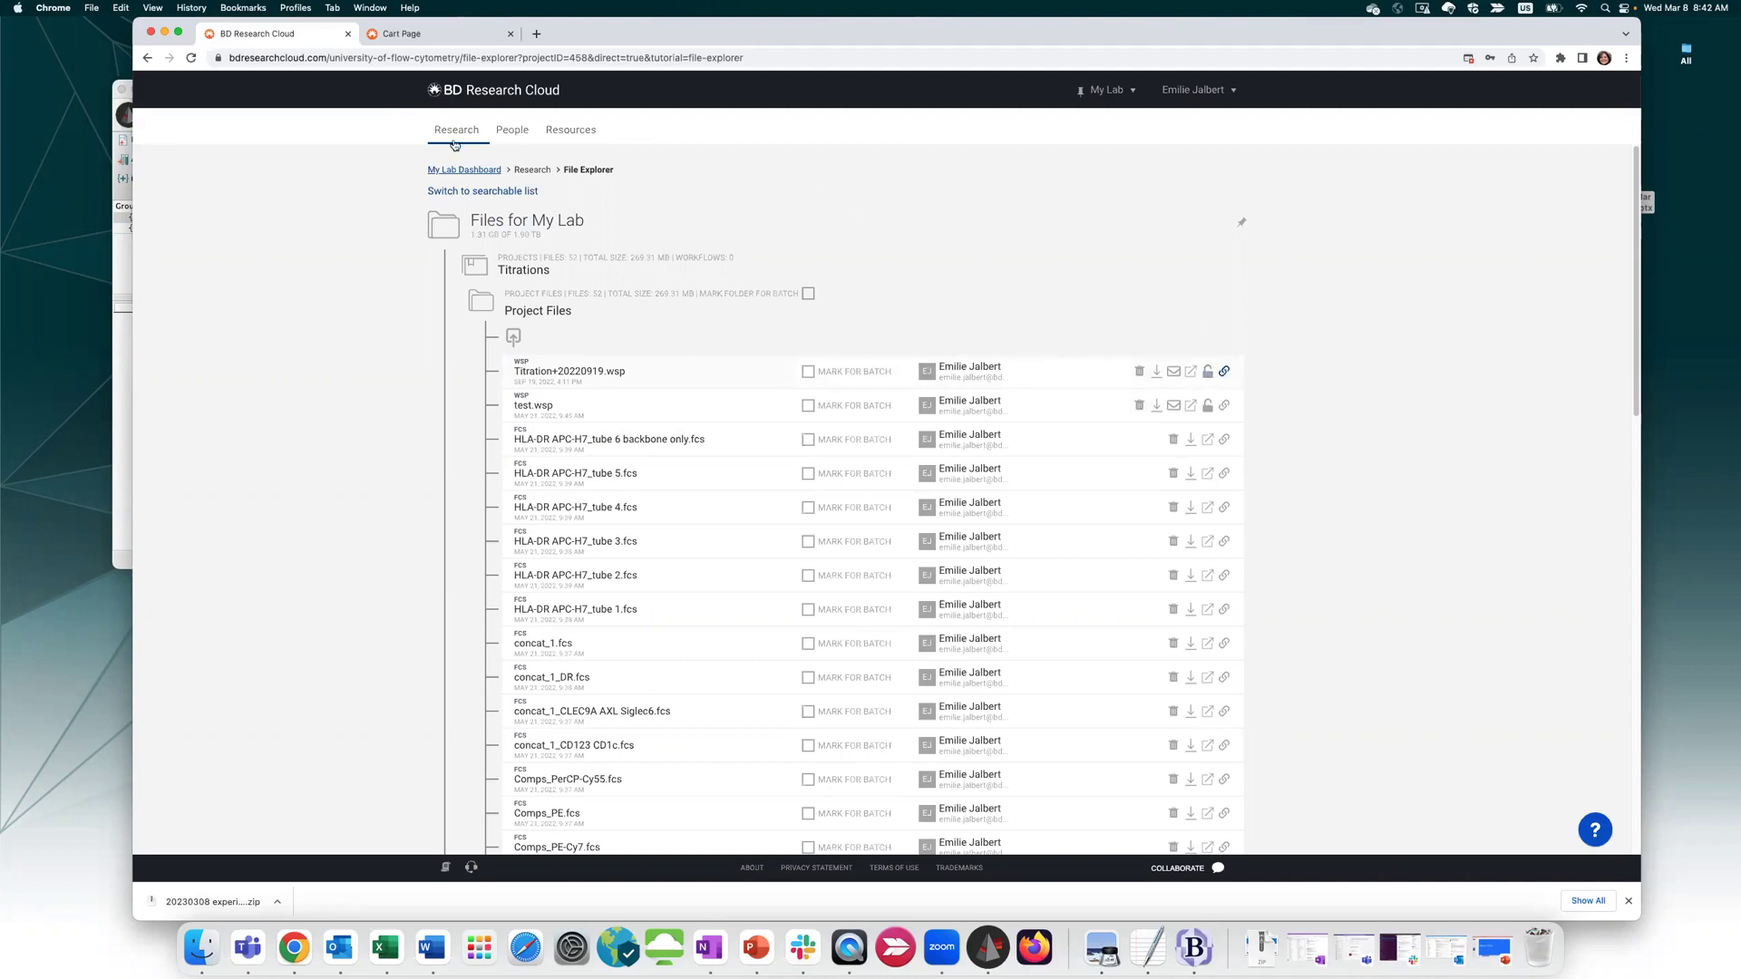
# In Workflows & Panels, show Completed workflows filtered by the keyword 'stain'
pyautogui.moveTo(436, 129)
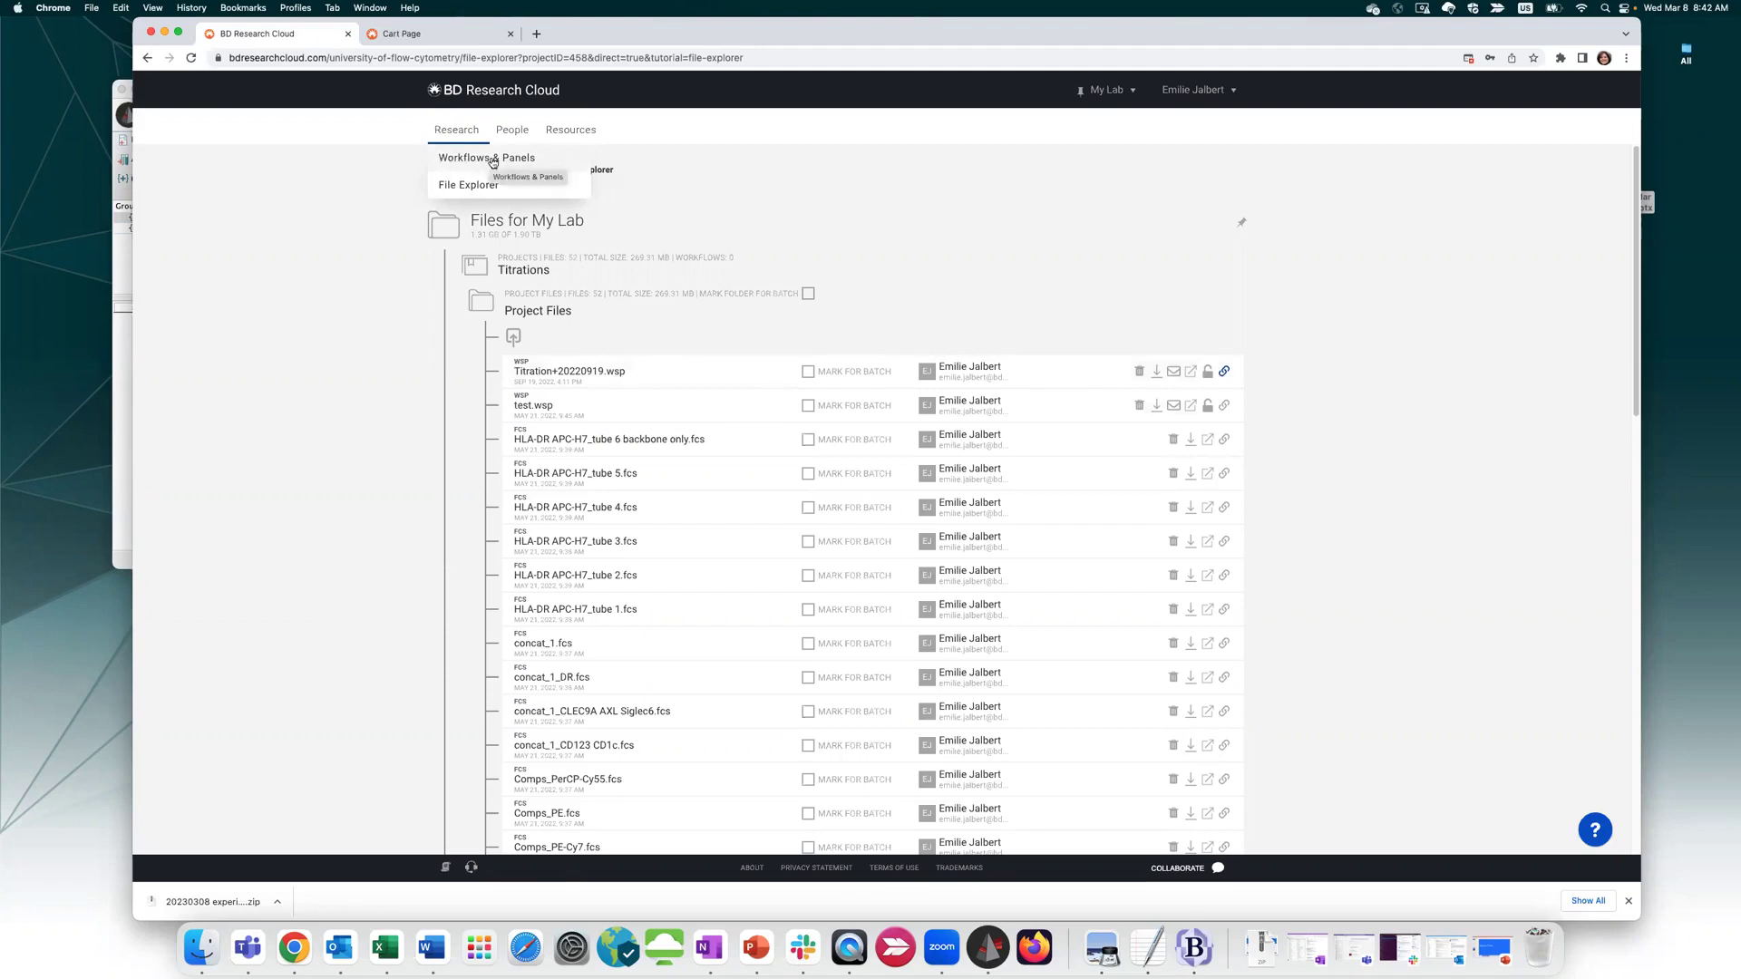
pyautogui.click(458, 159)
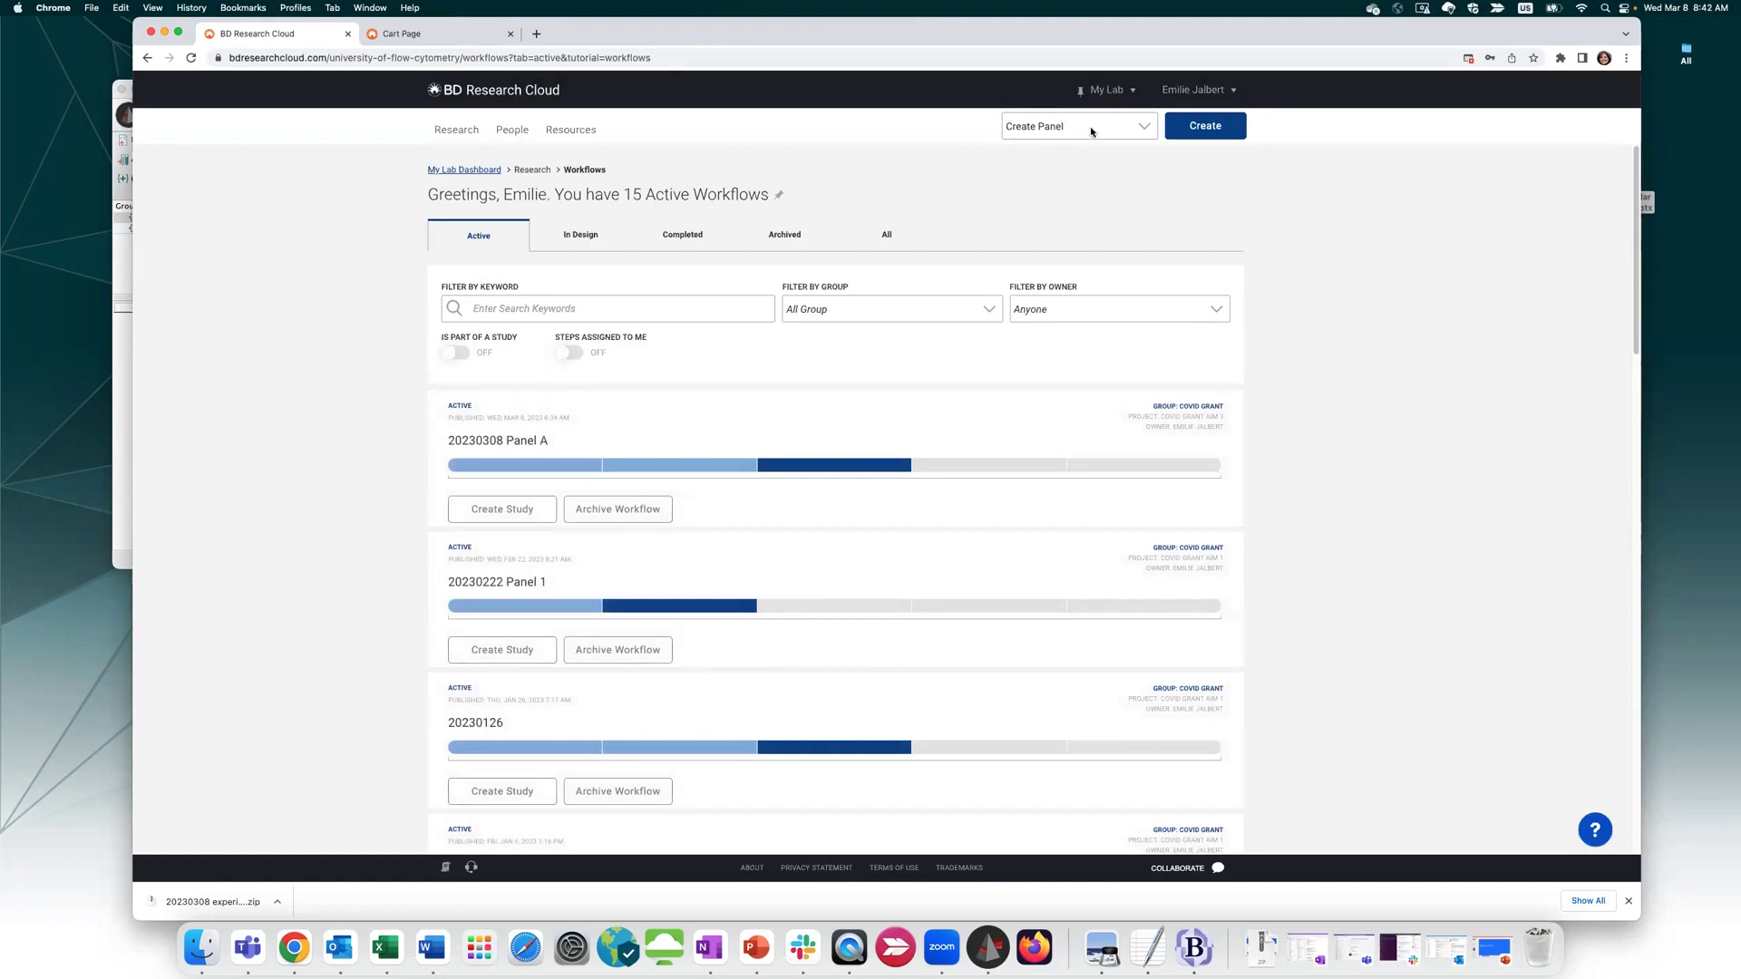
pyautogui.click(1092, 132)
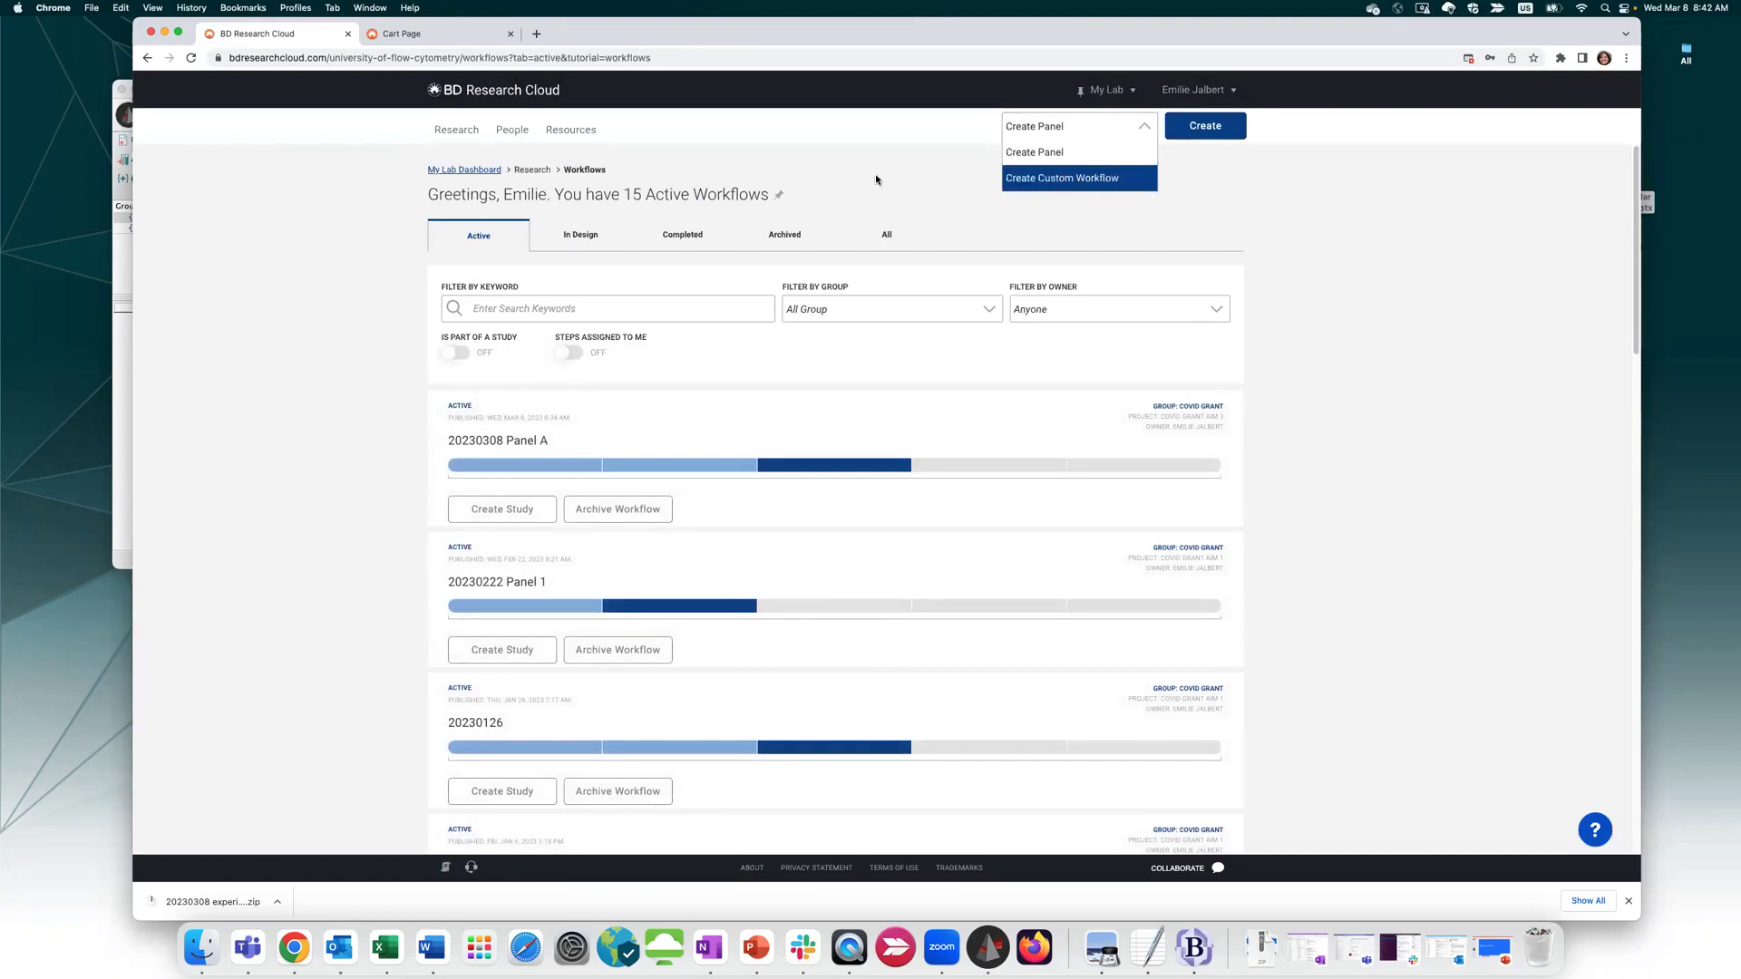
pyautogui.click(682, 234)
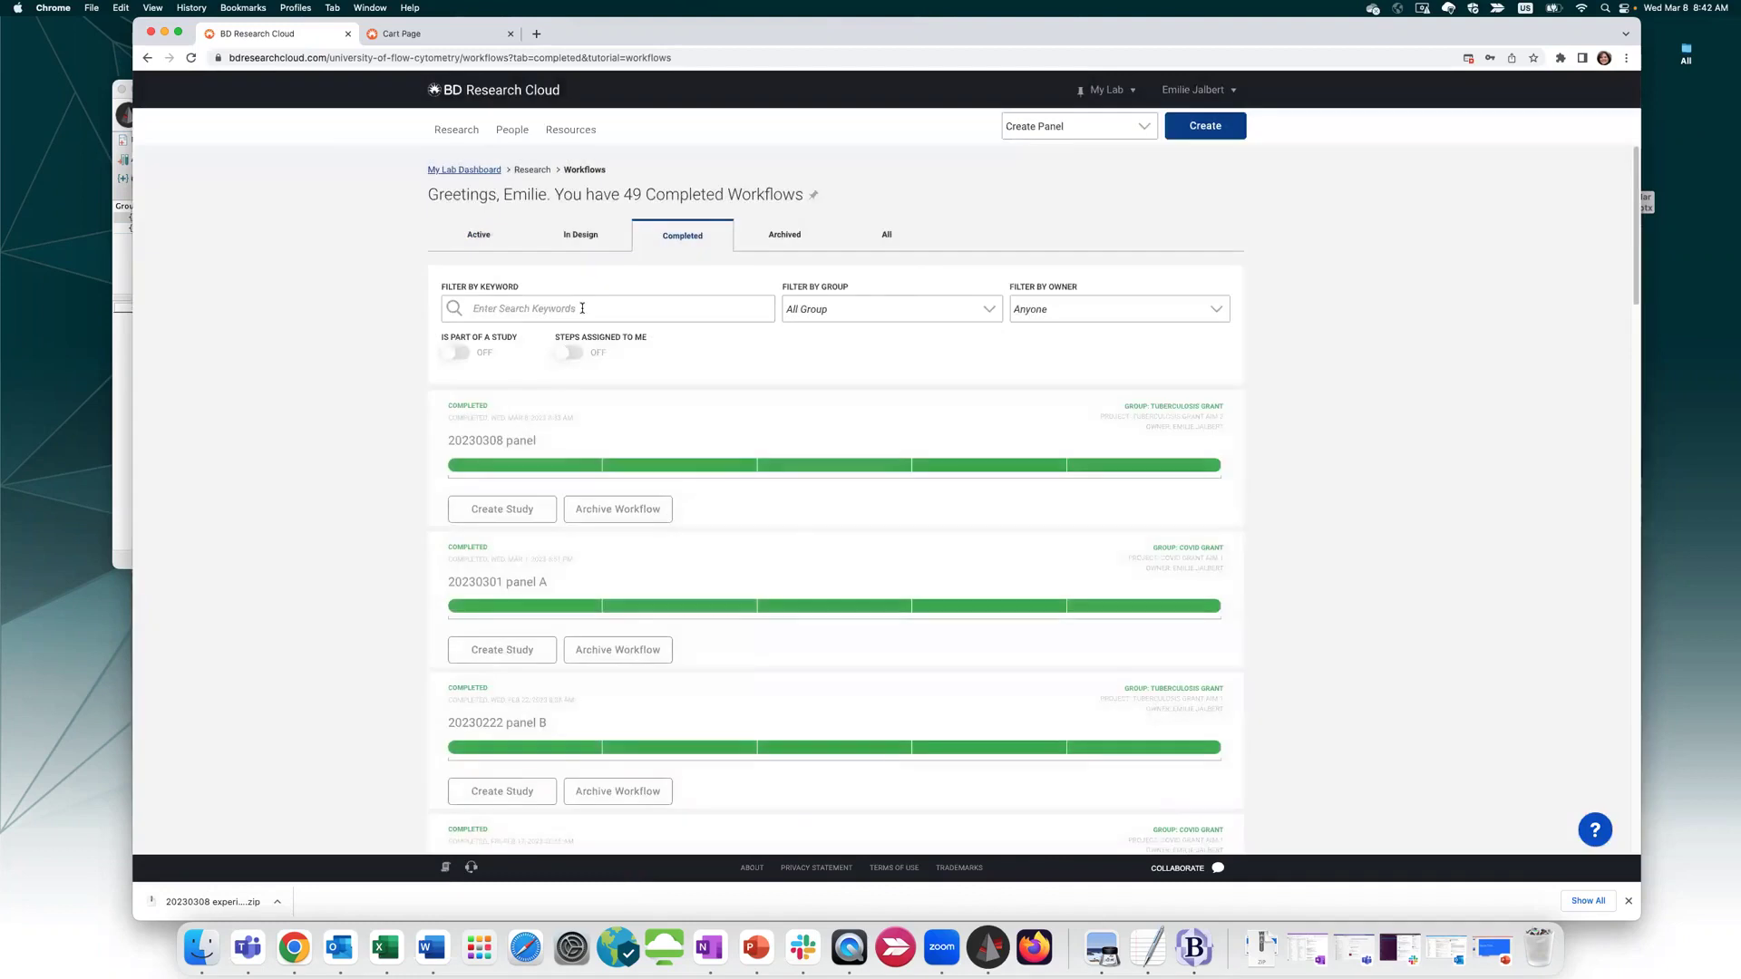
pyautogui.click(597, 309)
pyautogui.write('stain')
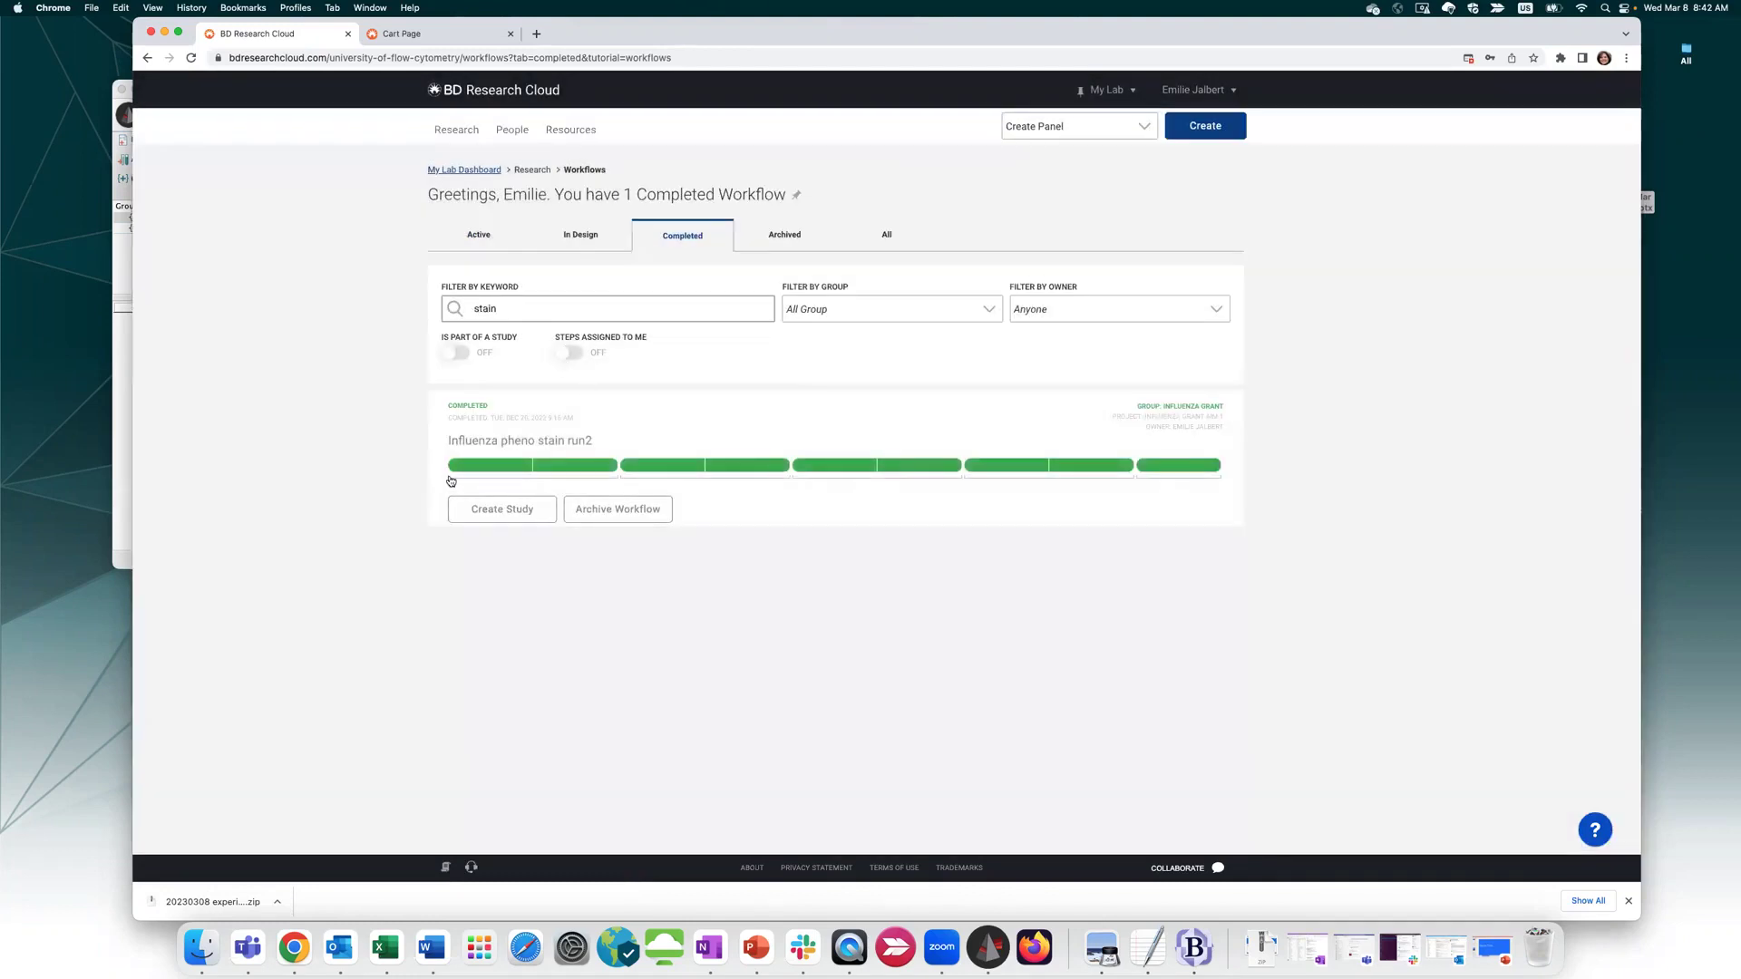
# Open the Influenza pheno stain run2 report and view its Thaw cells step details
pyautogui.click(526, 458)
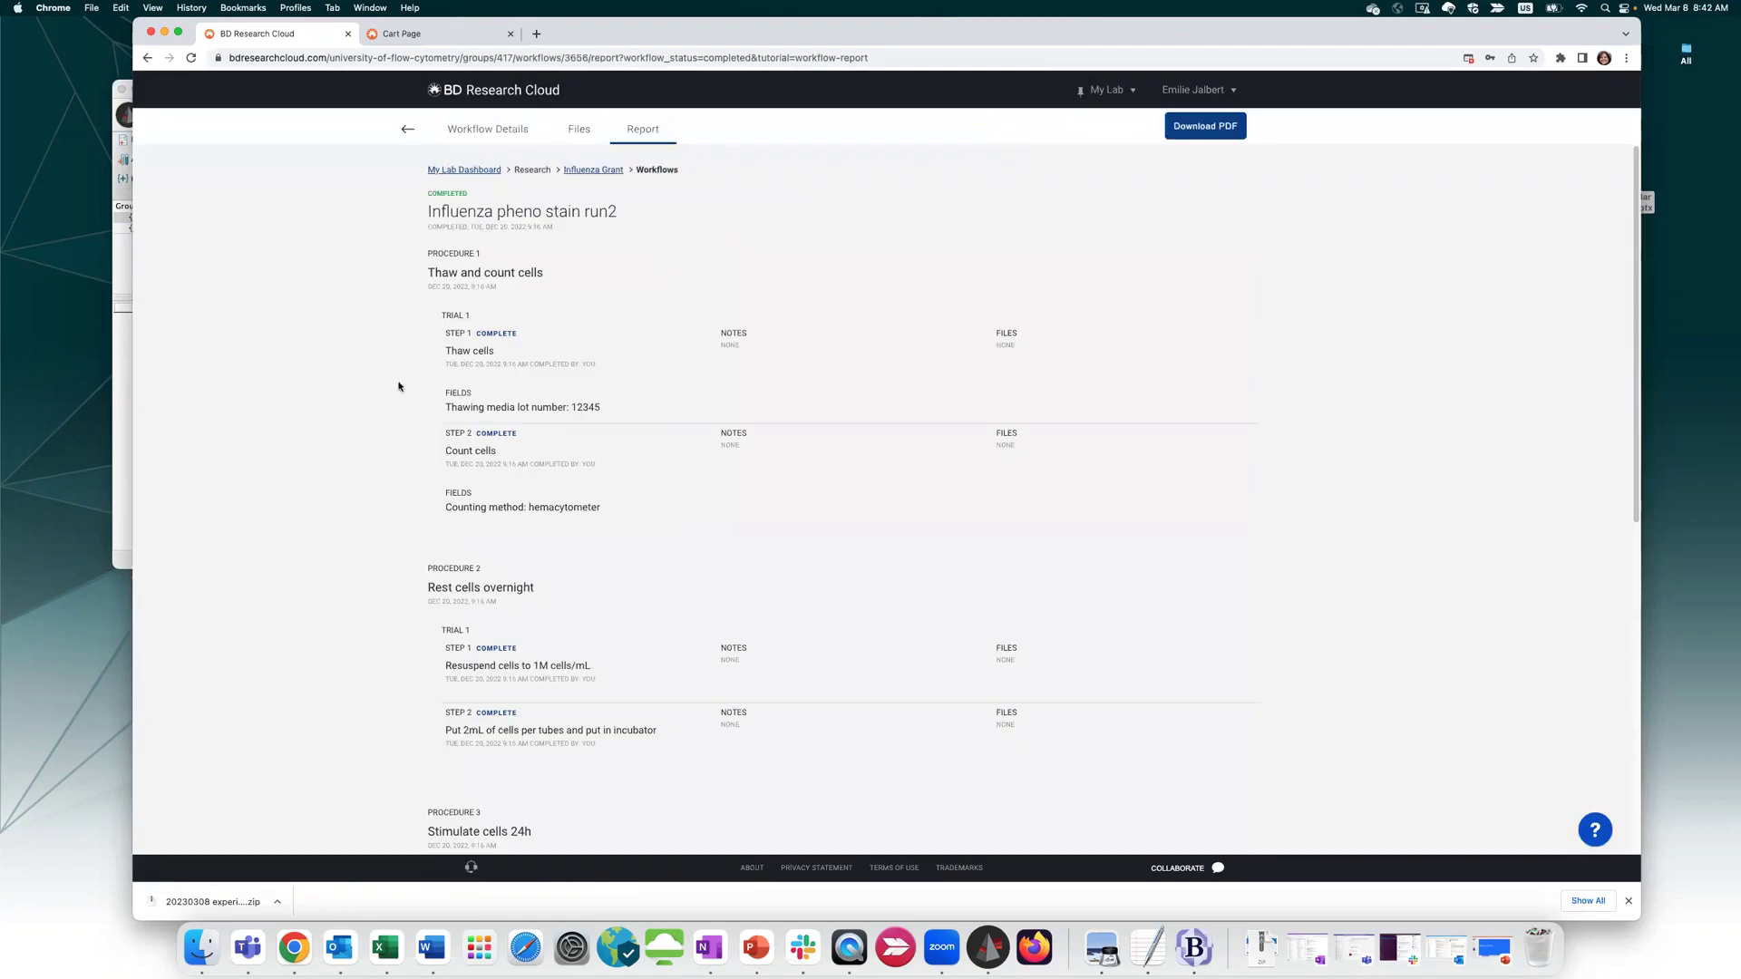
pyautogui.click(513, 130)
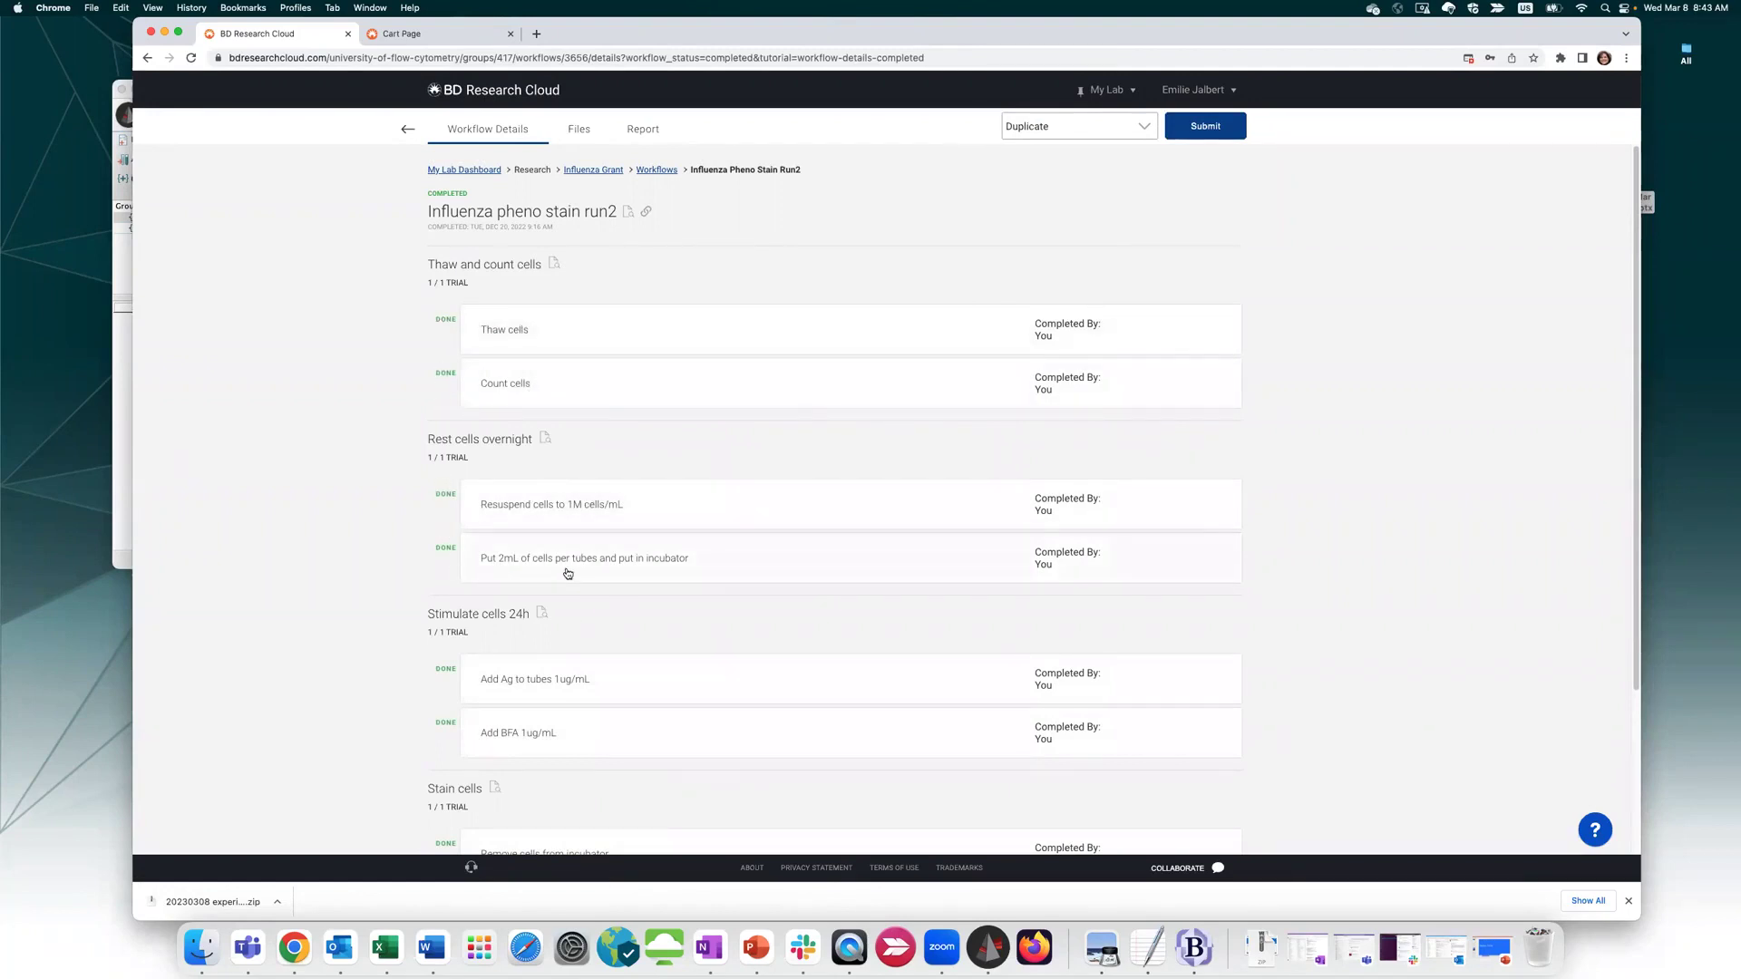
pyautogui.scroll(-1, 572, 573)
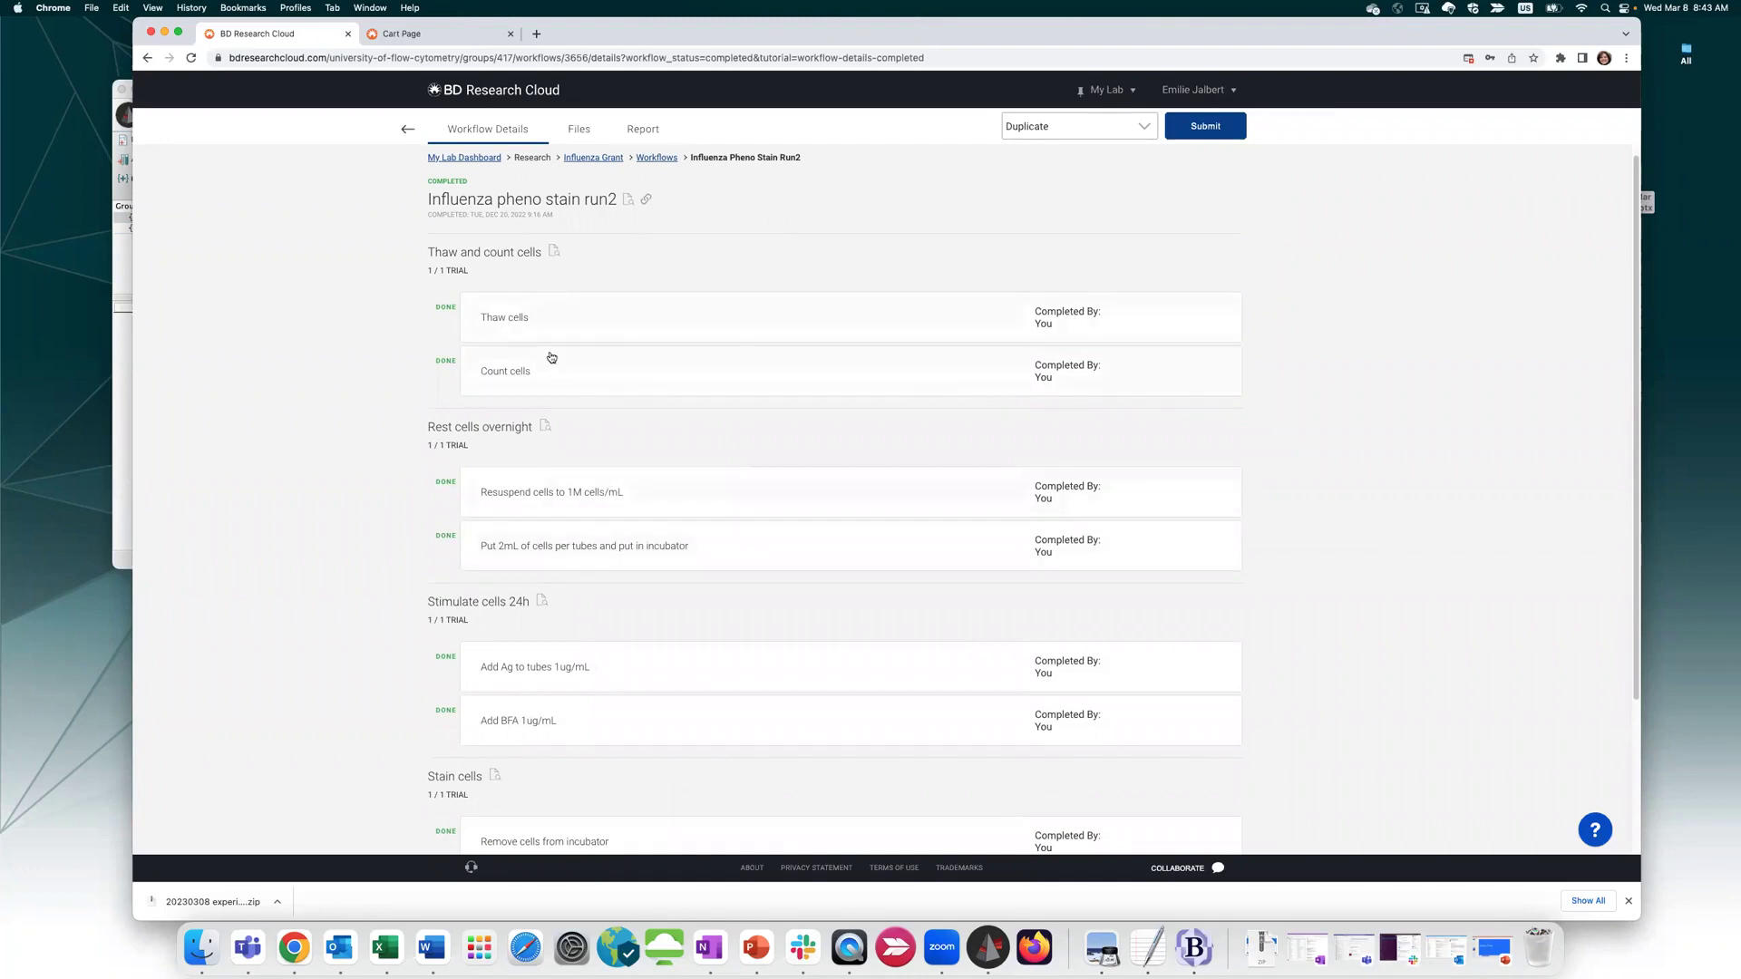
pyautogui.scroll(-5, 1244, 653)
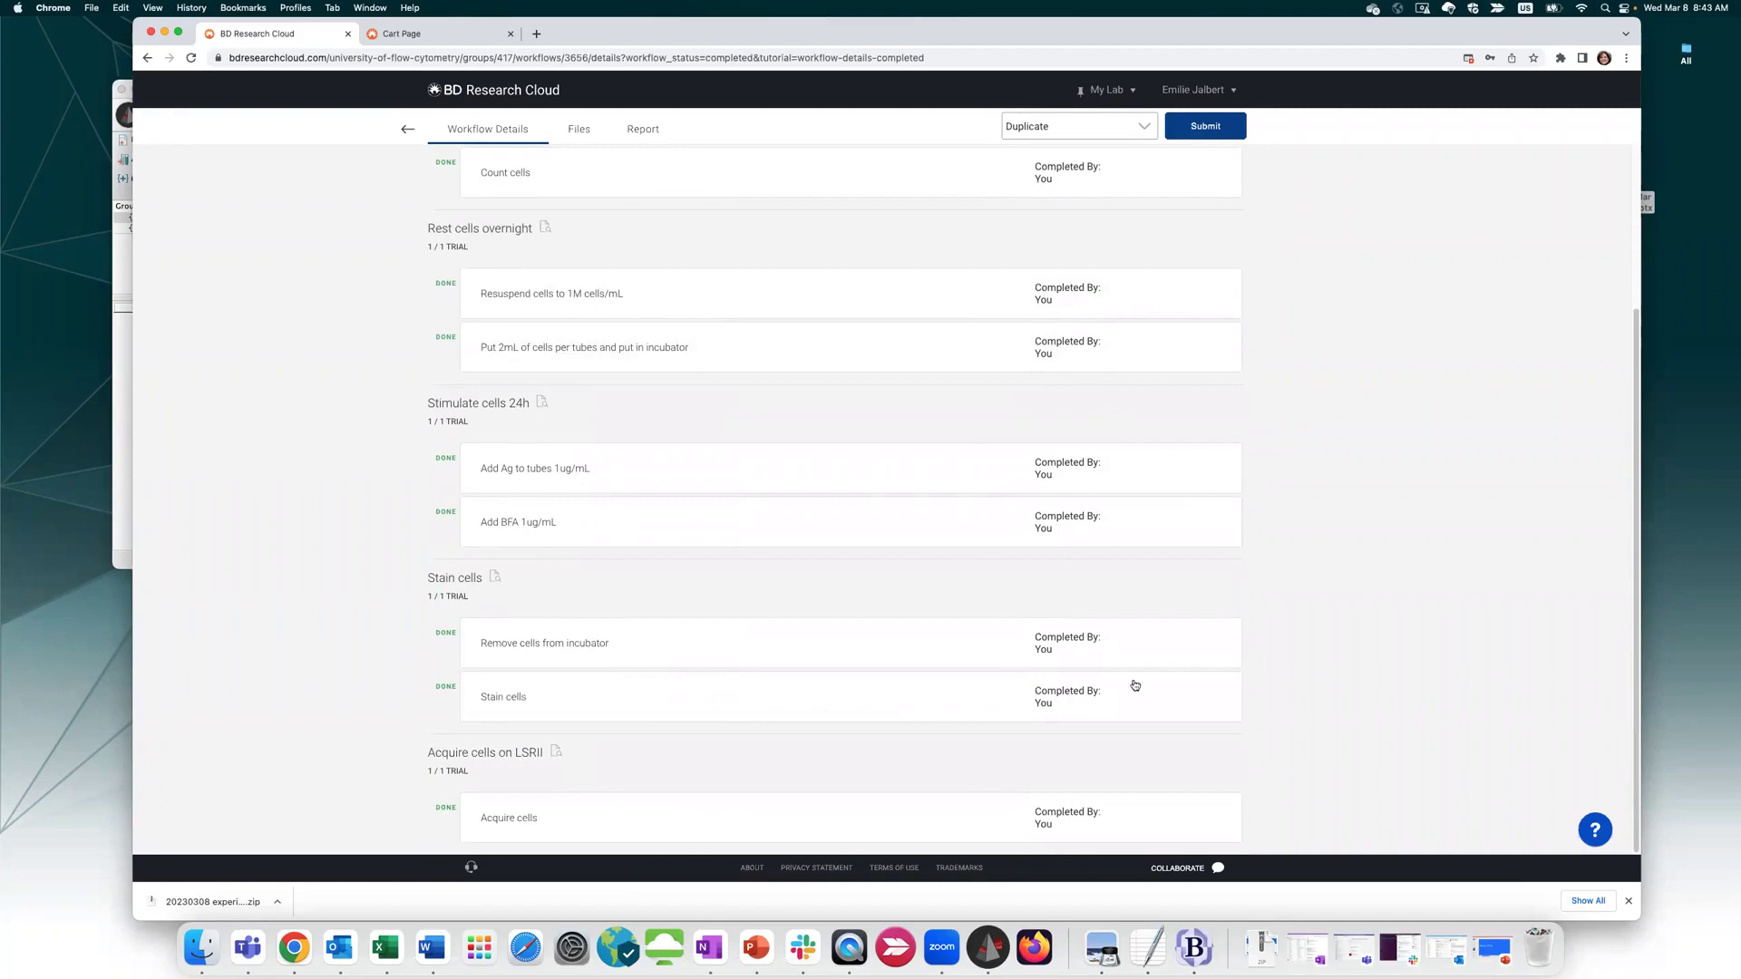
pyautogui.scroll(3, 866, 737)
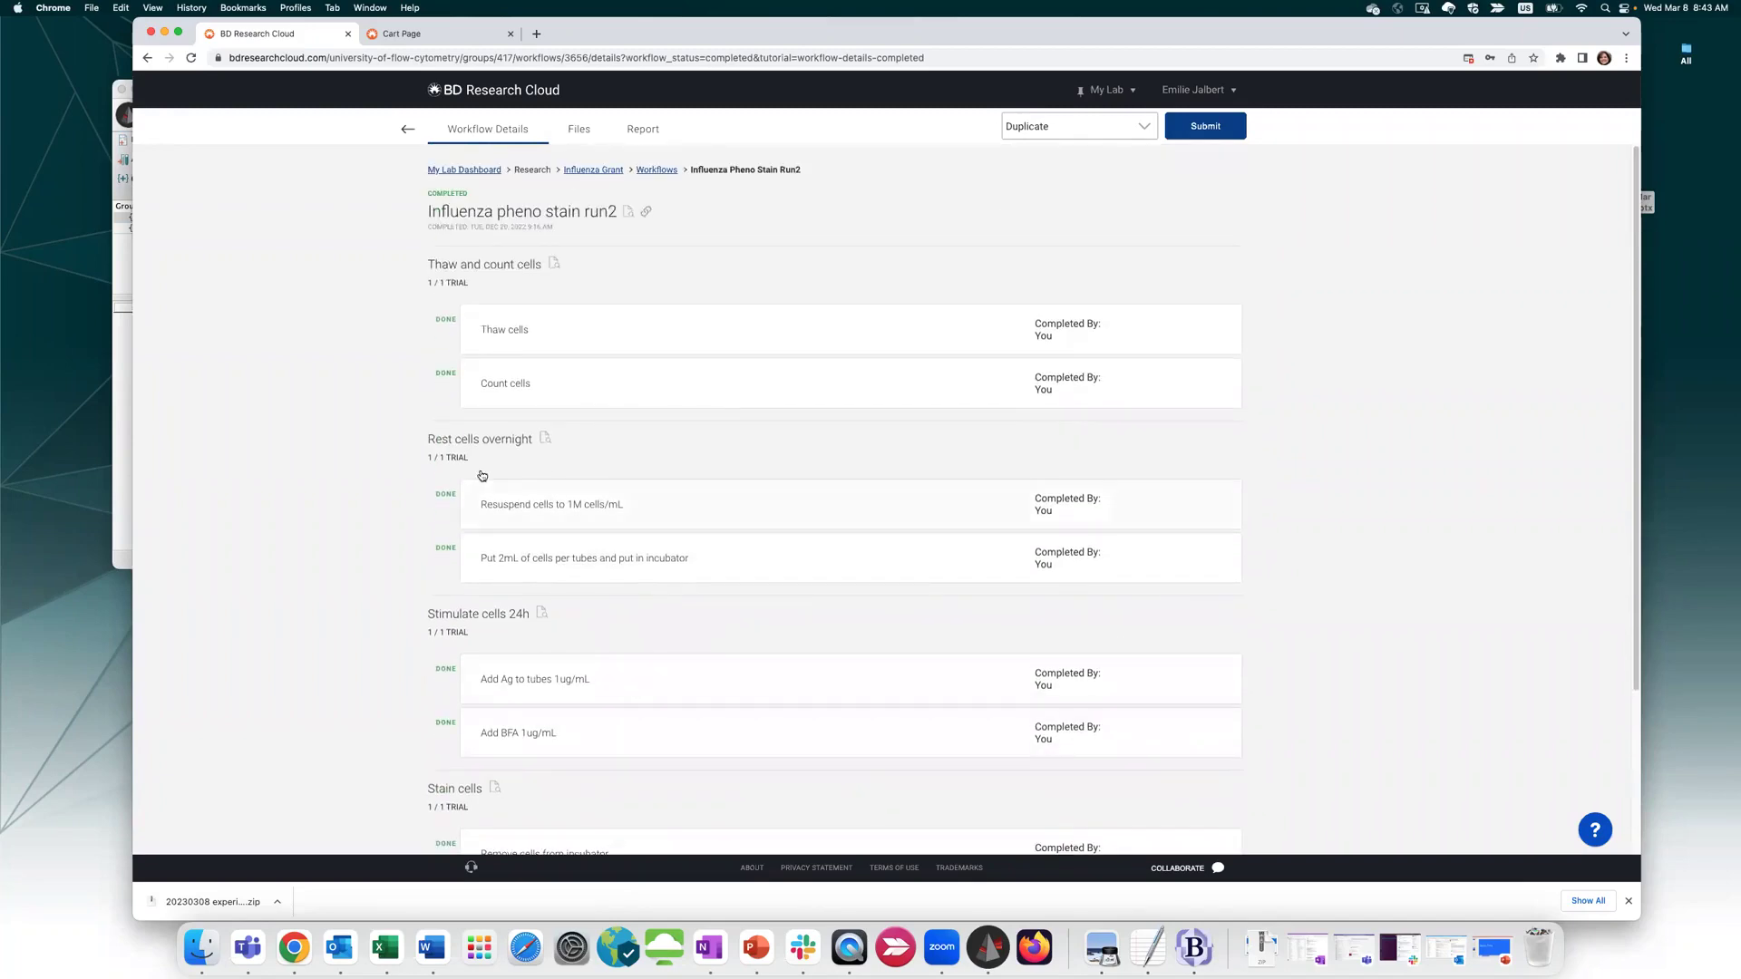
pyautogui.click(538, 330)
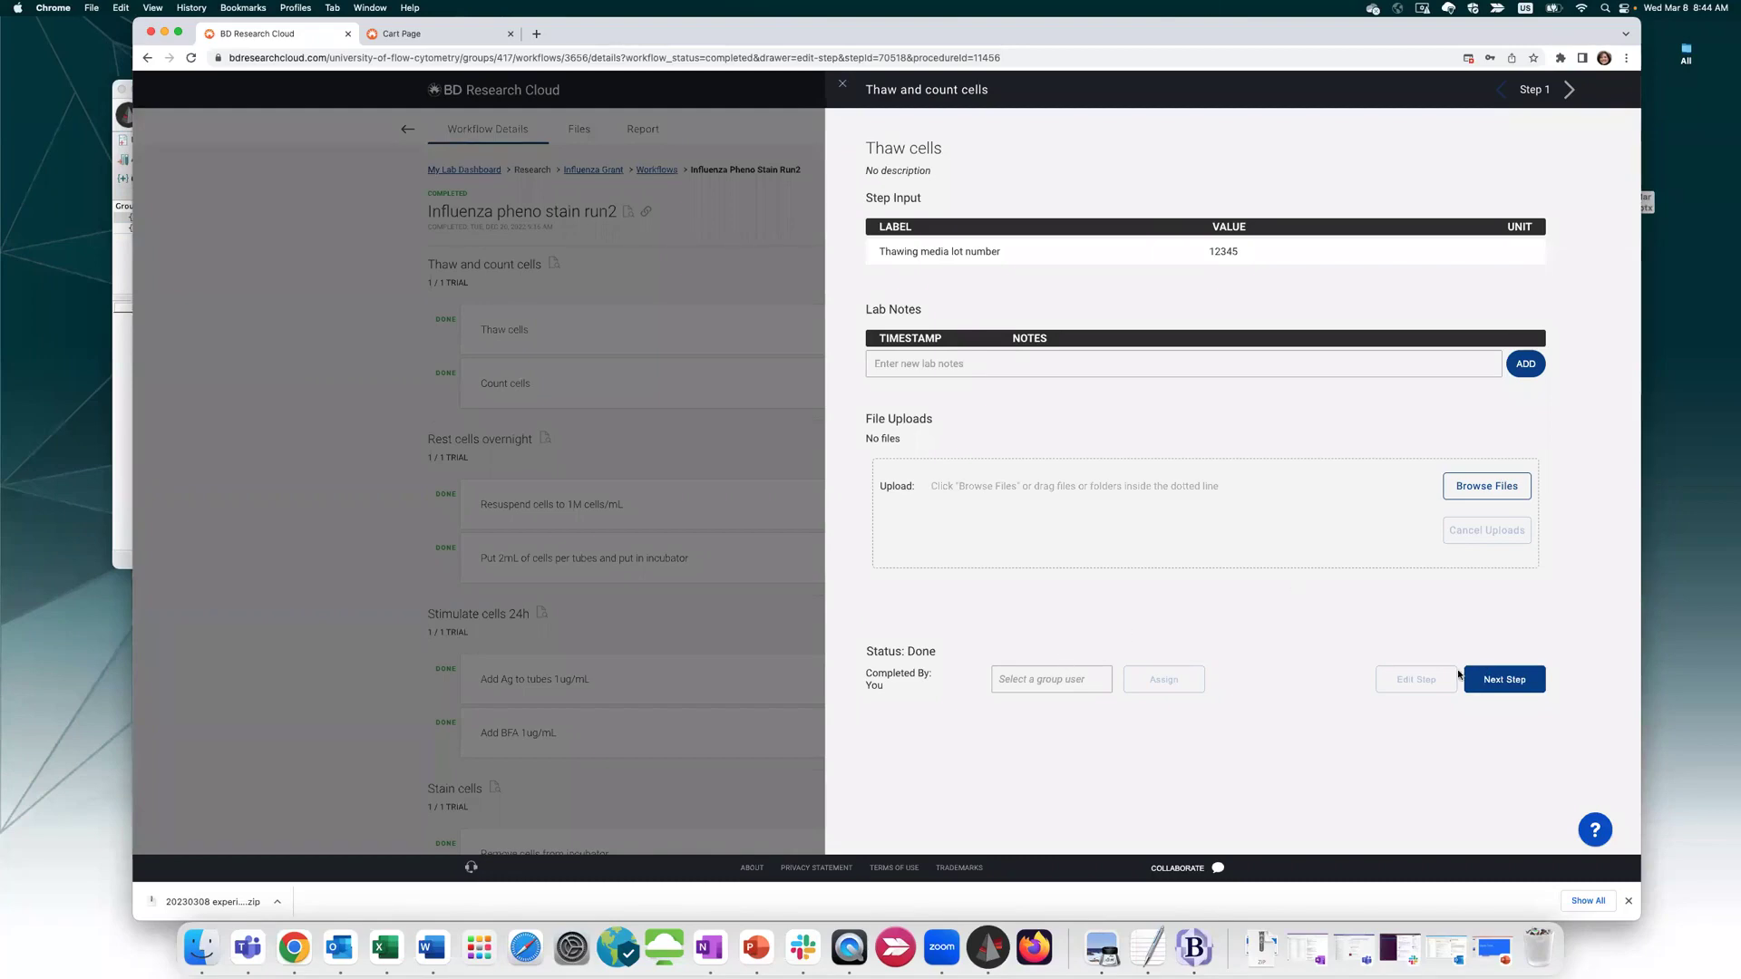
pyautogui.click(842, 83)
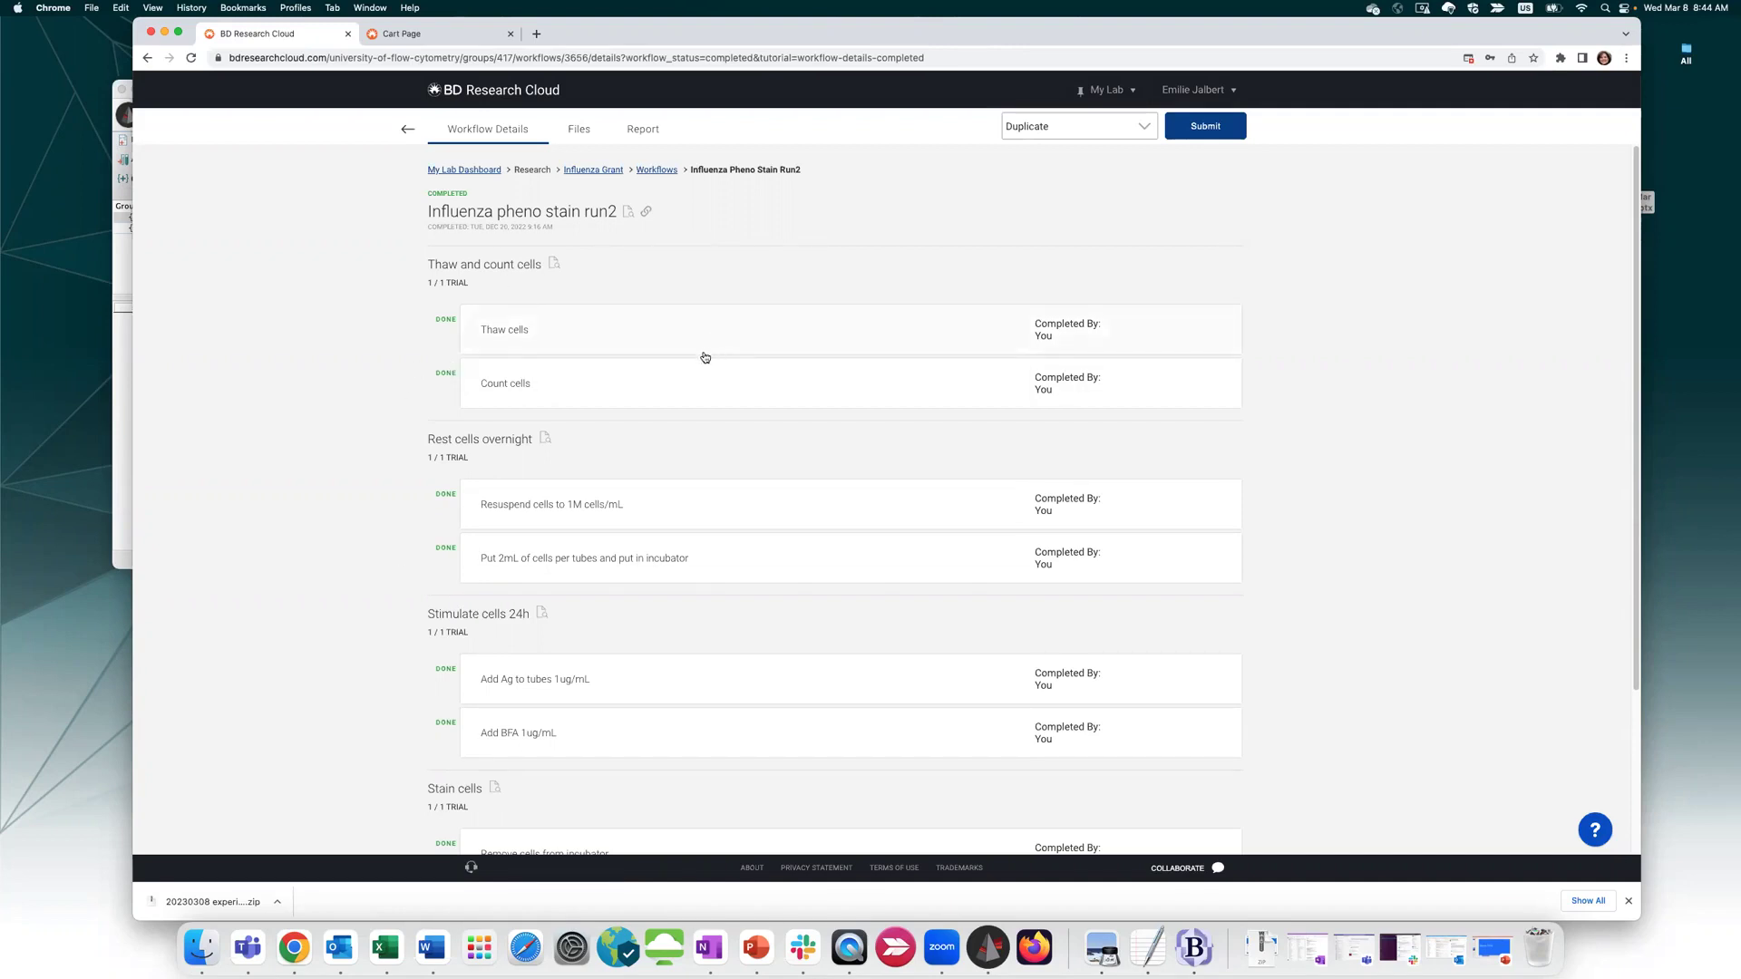
# Scroll through the rest of the workflow, return to the completed workflows list, and move the browser aside
pyautogui.scroll(-1, 949, 590)
pyautogui.scroll(-4, 950, 590)
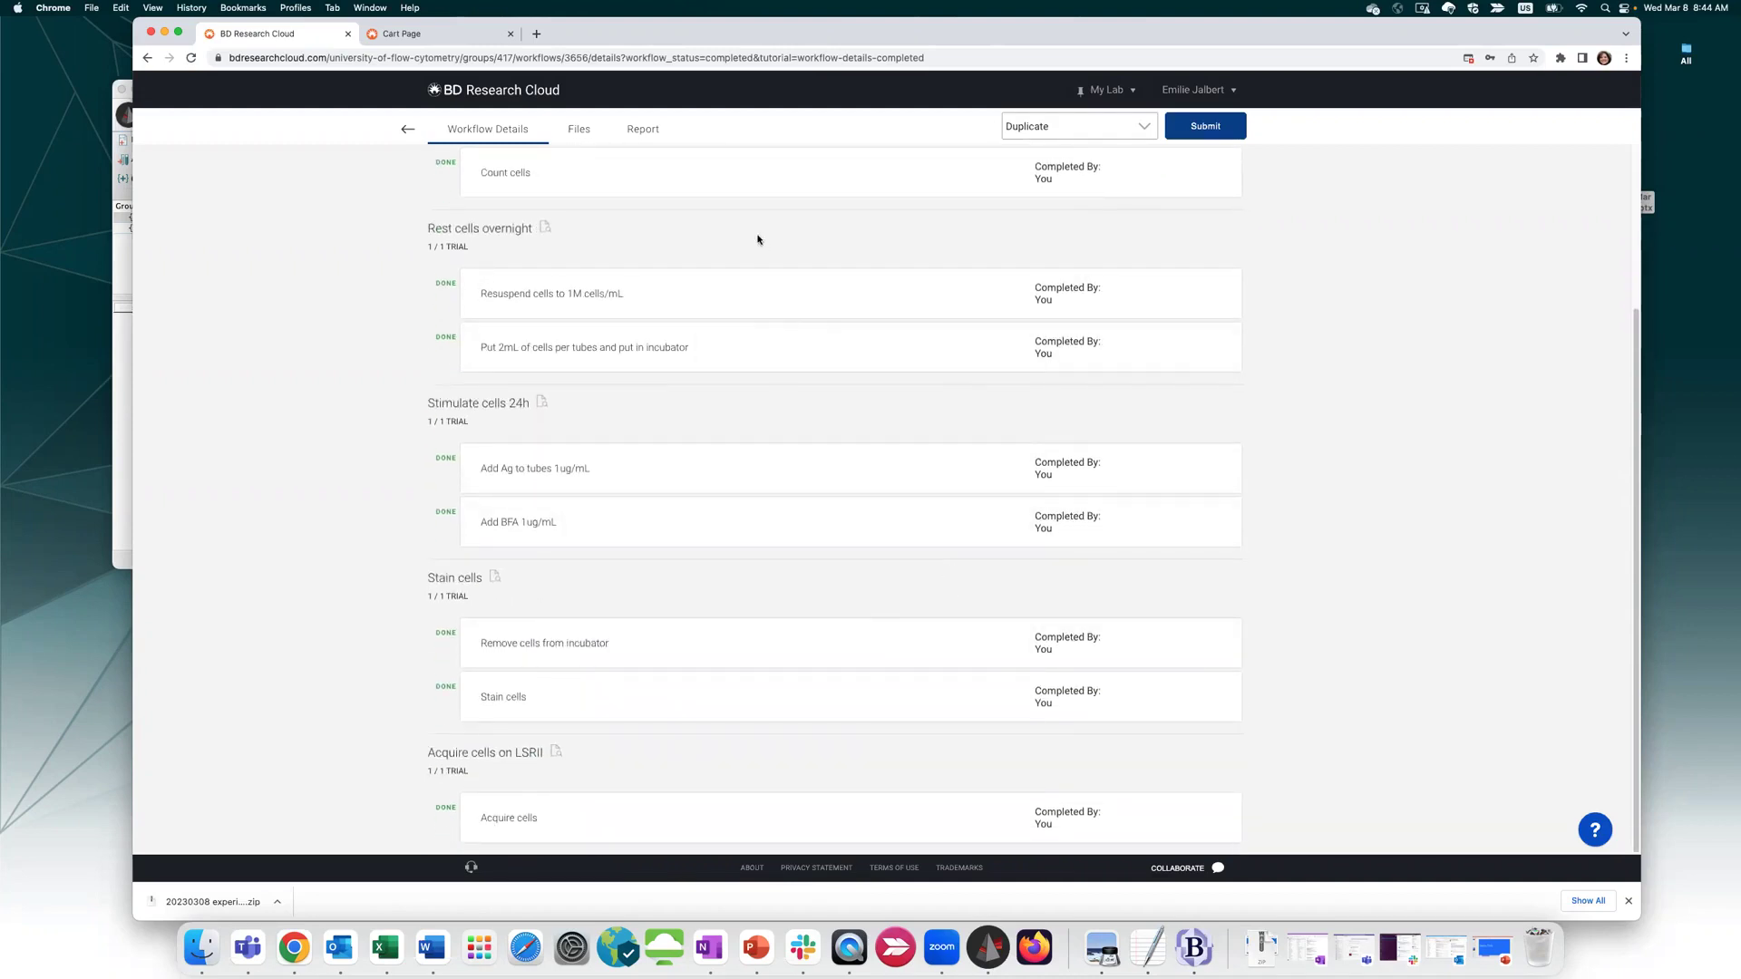
pyautogui.click(405, 128)
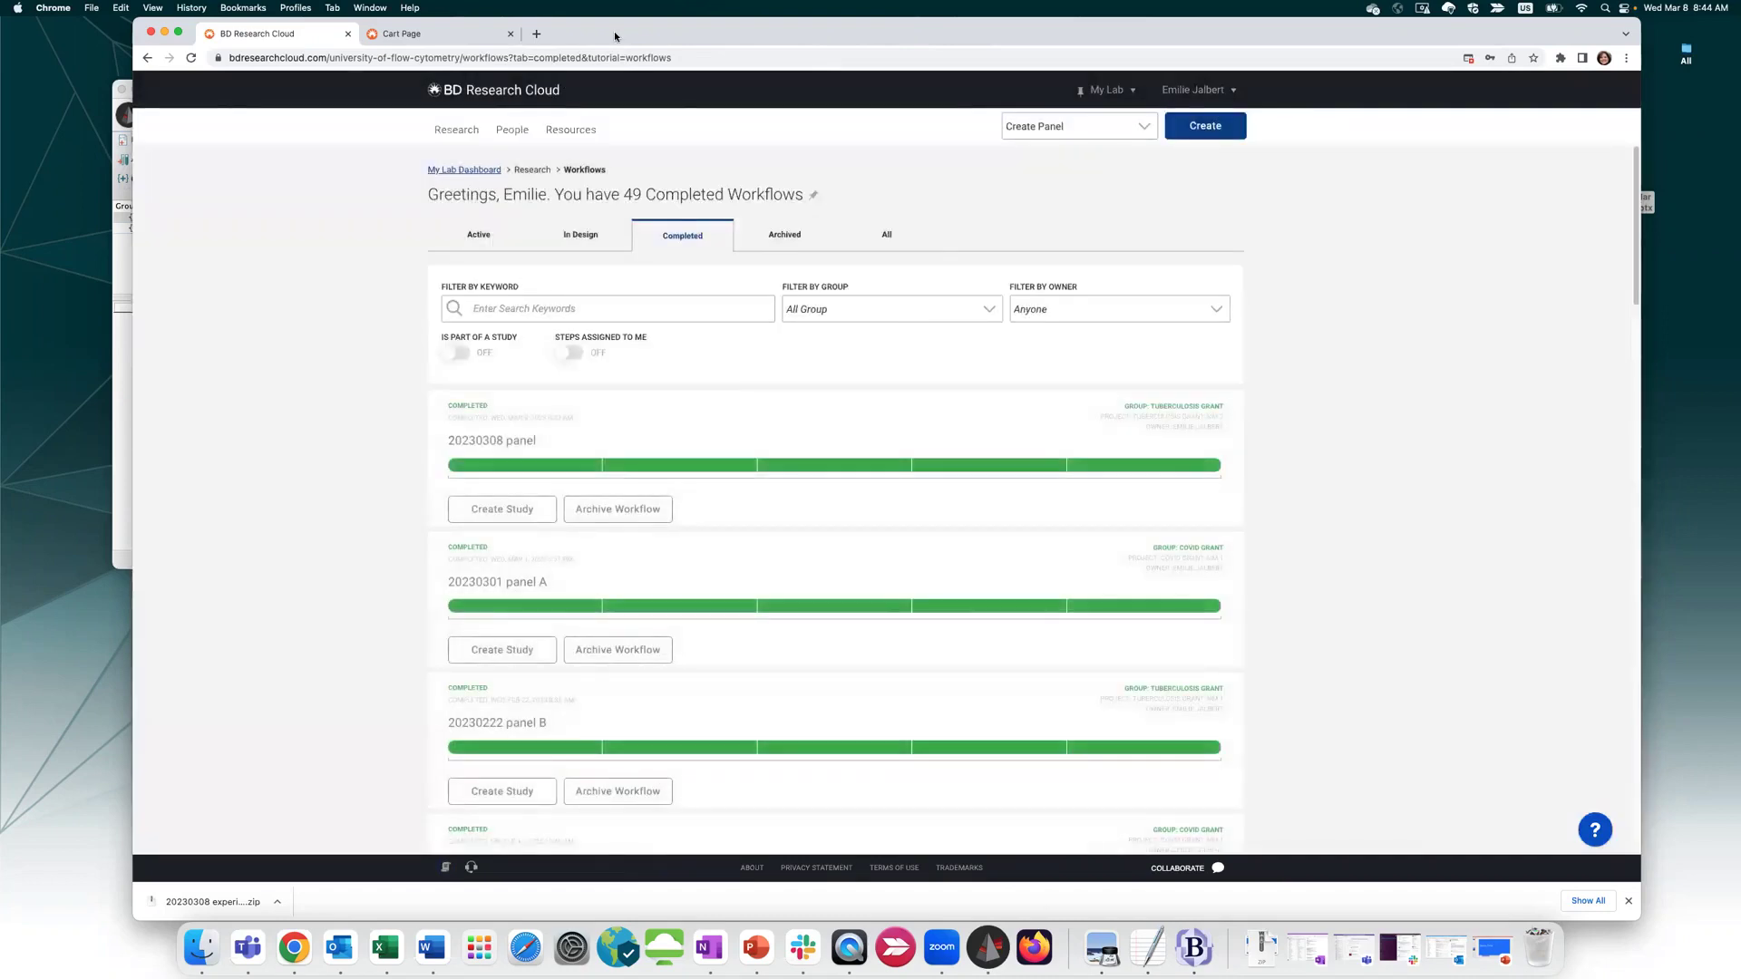
pyautogui.moveTo(614, 27); pyautogui.dragTo(796, 11)
# Bring the FlowJo workspace forward, shift it up and left, and enlarge its window
pyautogui.click(272, 380)
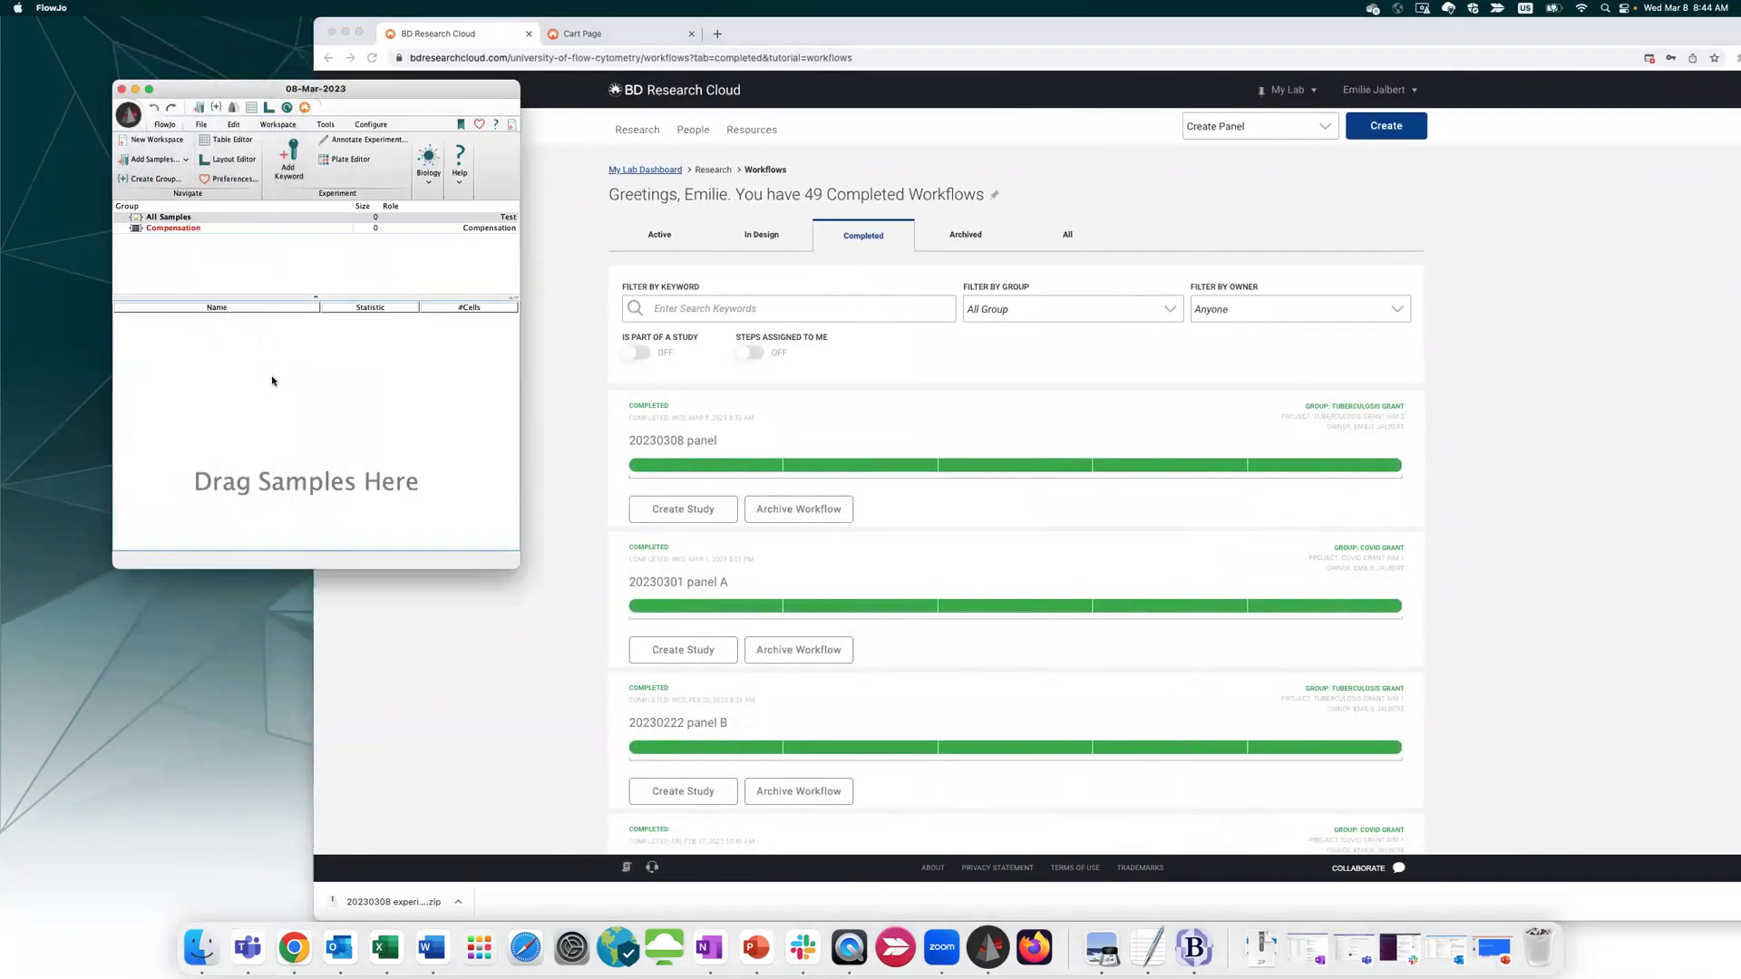
pyautogui.moveTo(378, 79); pyautogui.dragTo(330, 60)
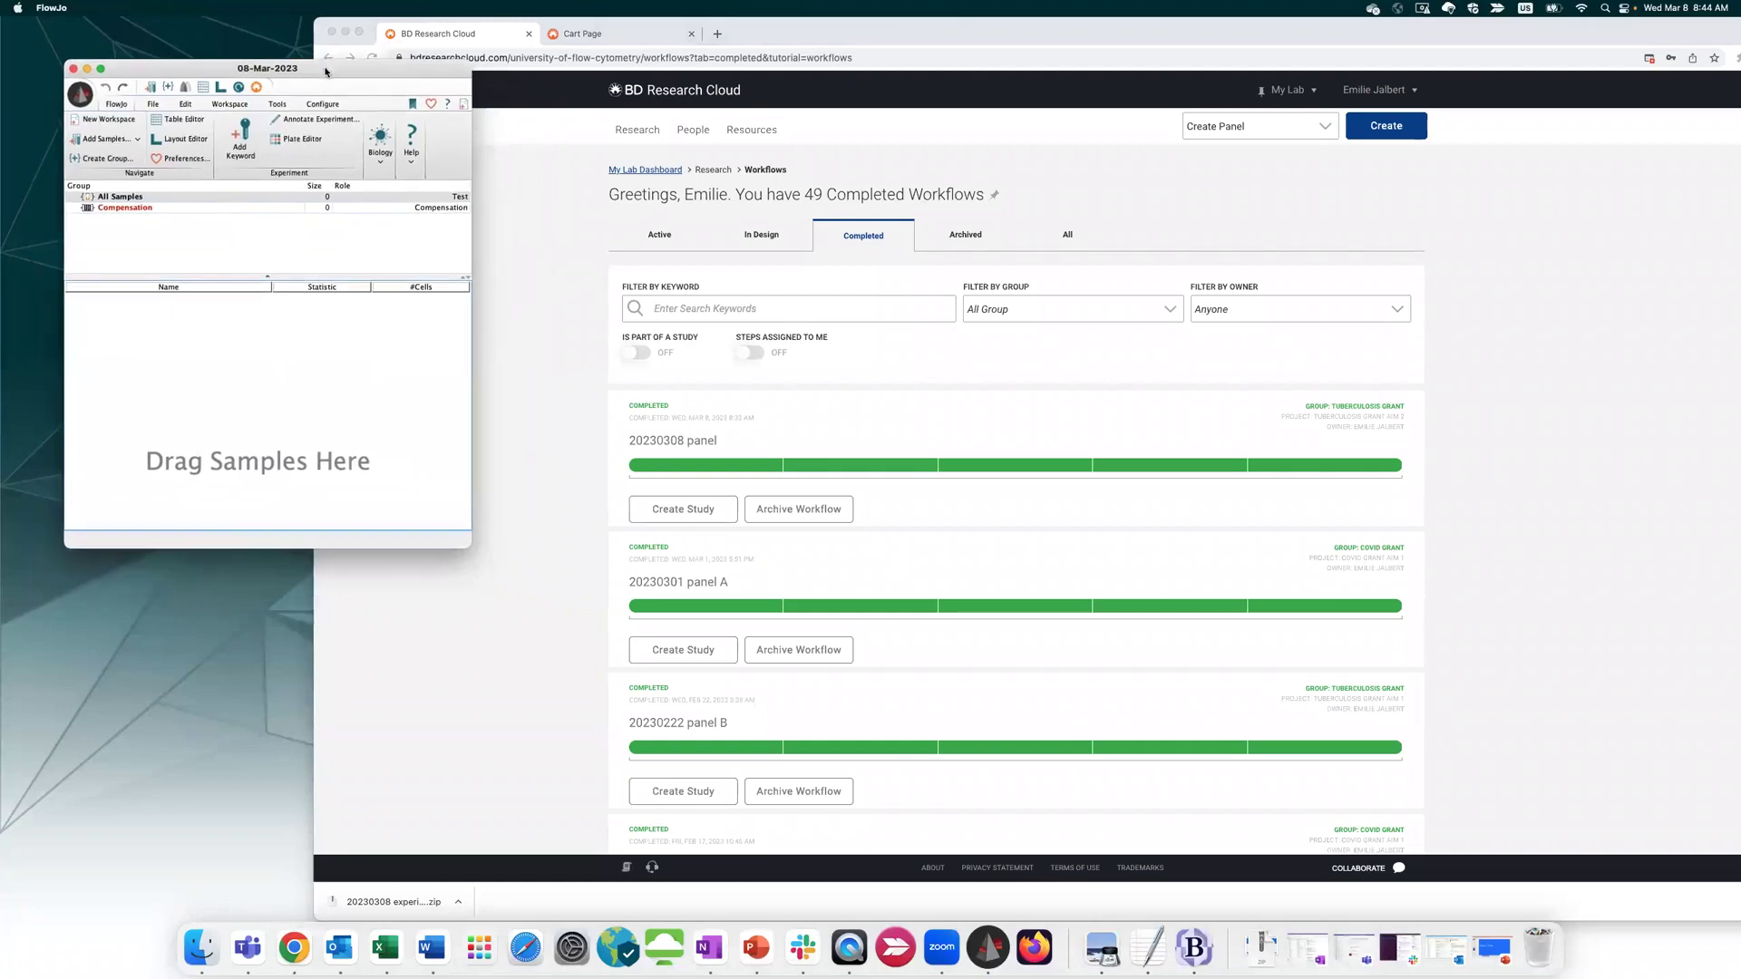
pyautogui.moveTo(466, 541); pyautogui.dragTo(664, 897)
pyautogui.moveTo(420, 75); pyautogui.dragTo(463, 55)
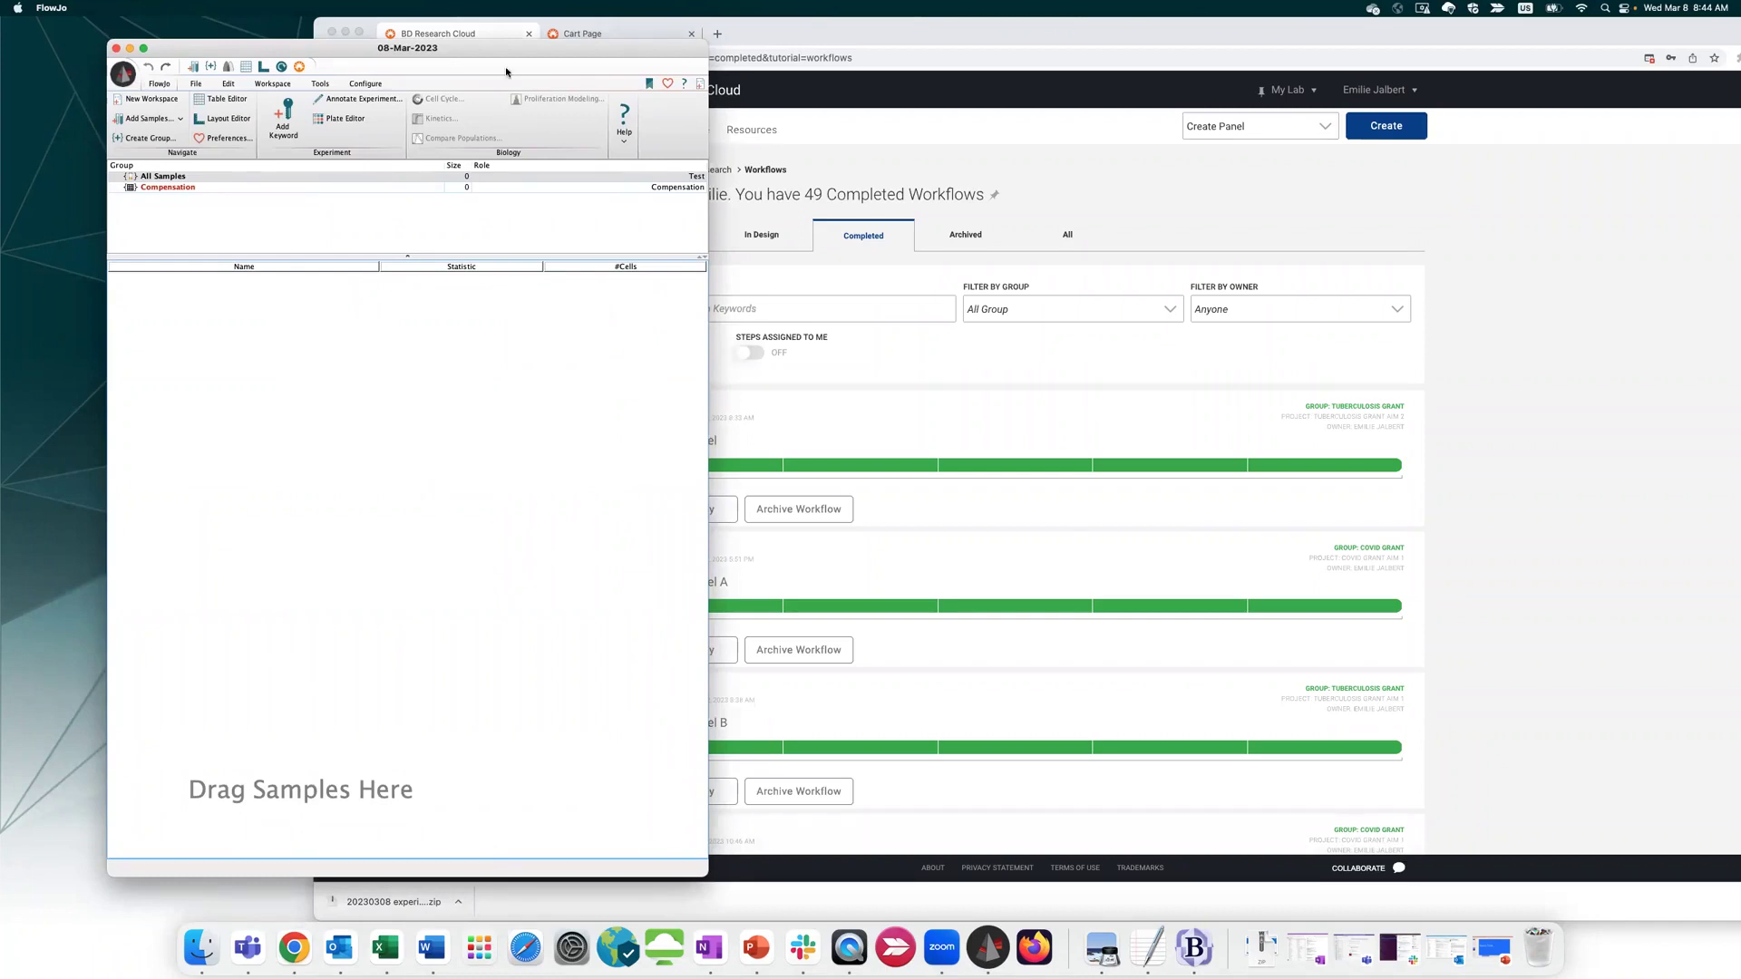
pyautogui.moveTo(495, 53); pyautogui.dragTo(495, 31)
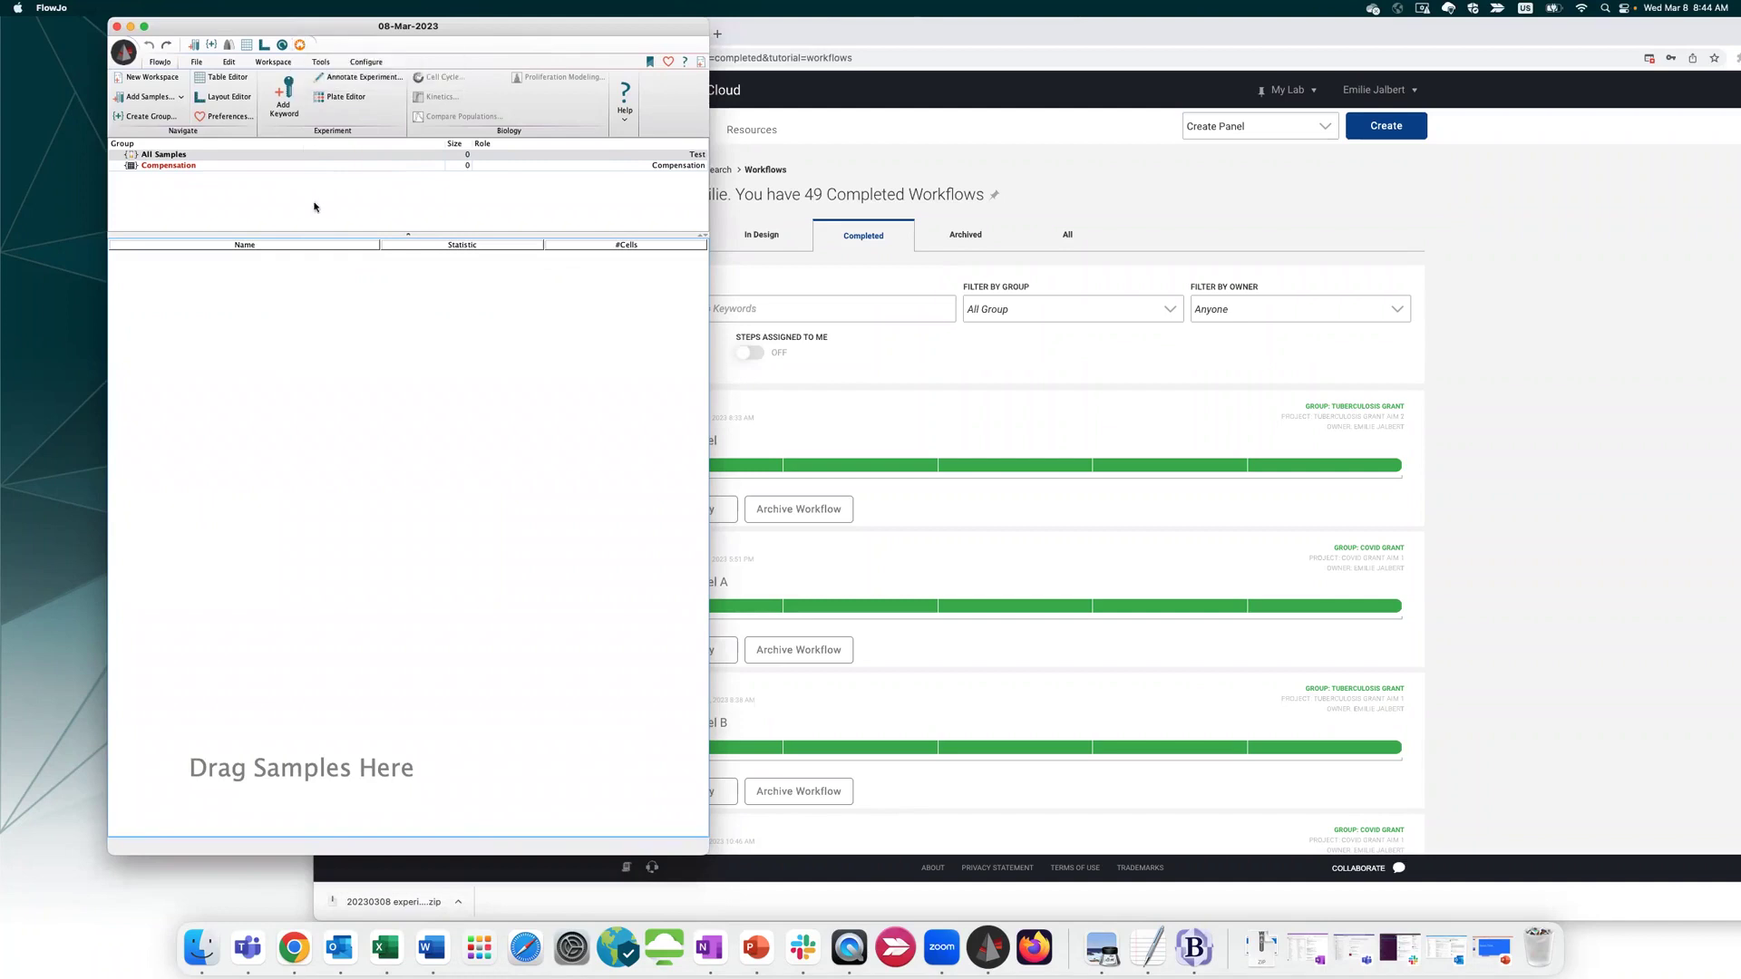
# Launch BD Research Cloud from FlowJo's toolbar, dismiss the meeting reminder, and show the Add Samples options
pyautogui.click(300, 45)
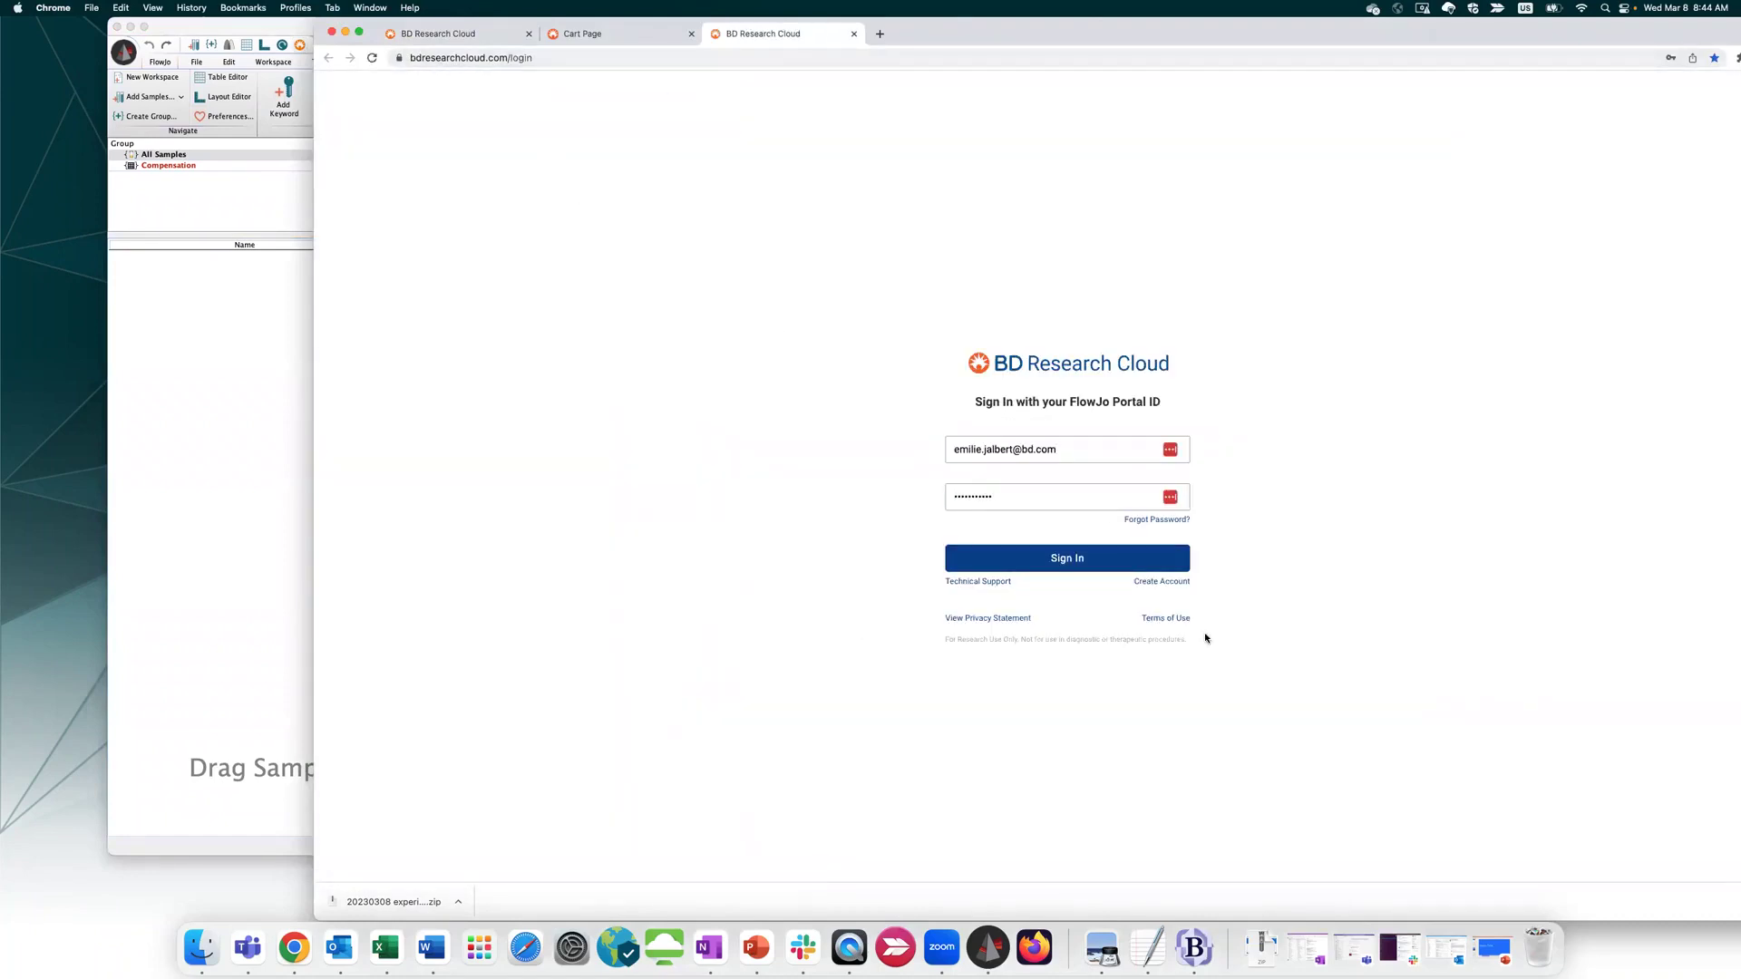
pyautogui.click(250, 336)
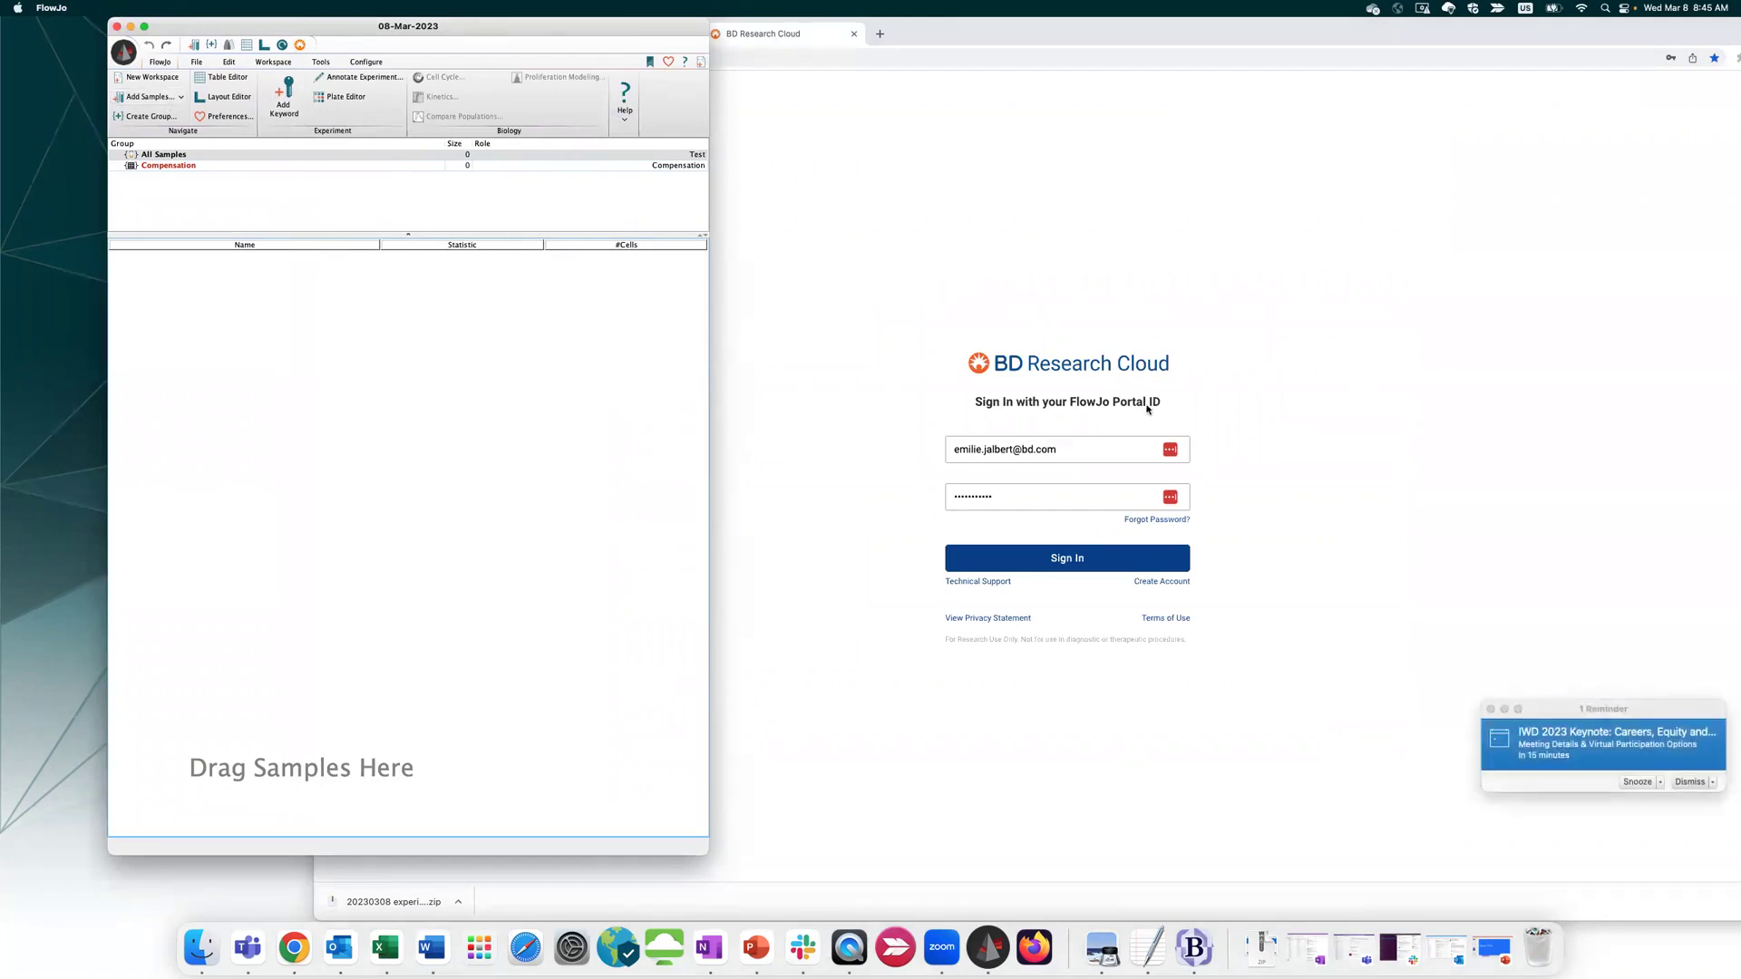
pyautogui.click(1690, 781)
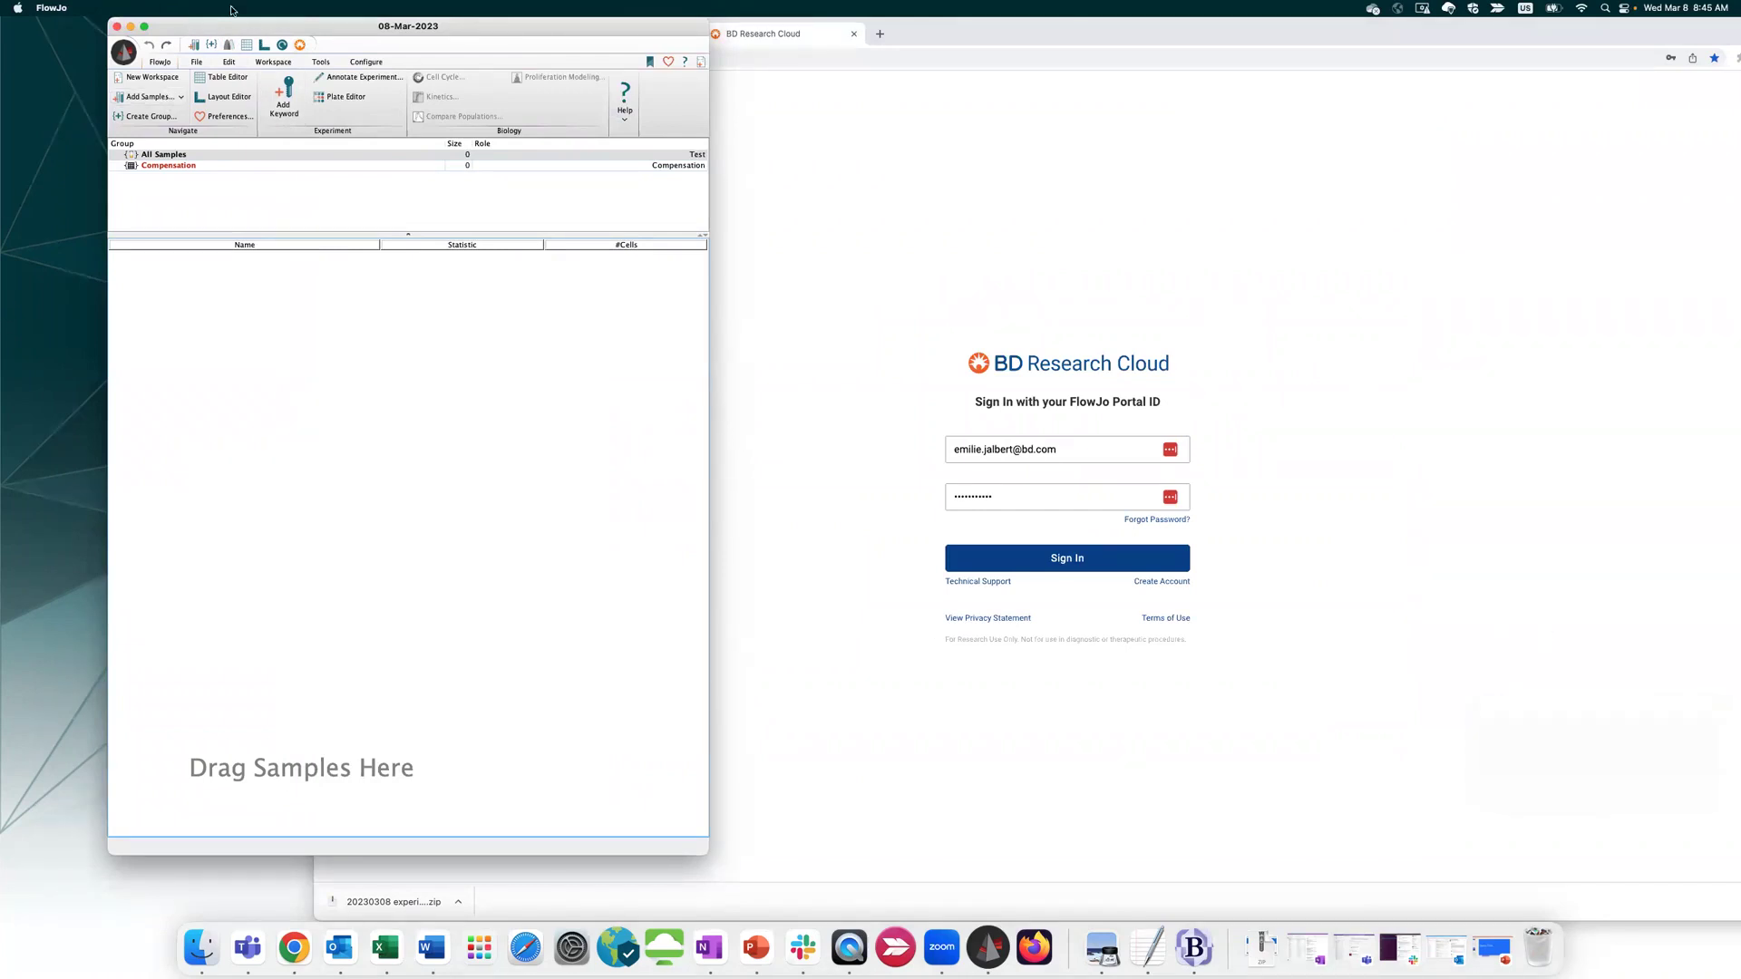
pyautogui.click(160, 97)
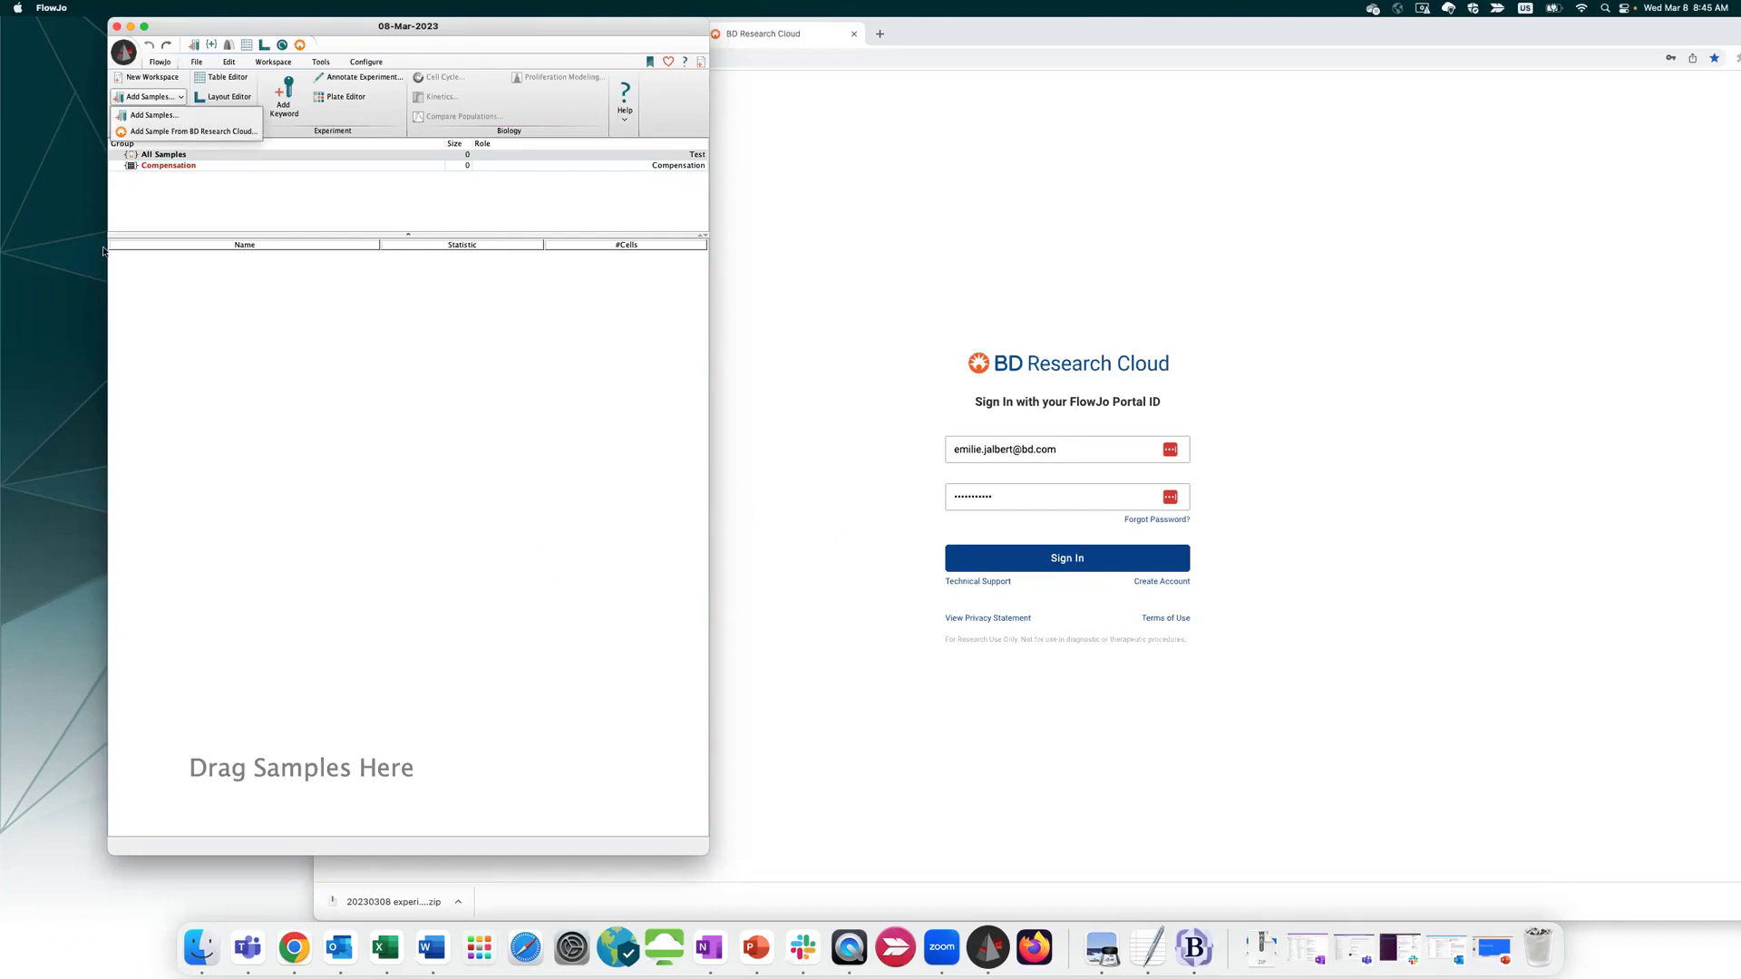
# Close the extra BD Research Cloud sign-in tab and return to the completed workflows page
pyautogui.click(1056, 154)
pyautogui.click(853, 33)
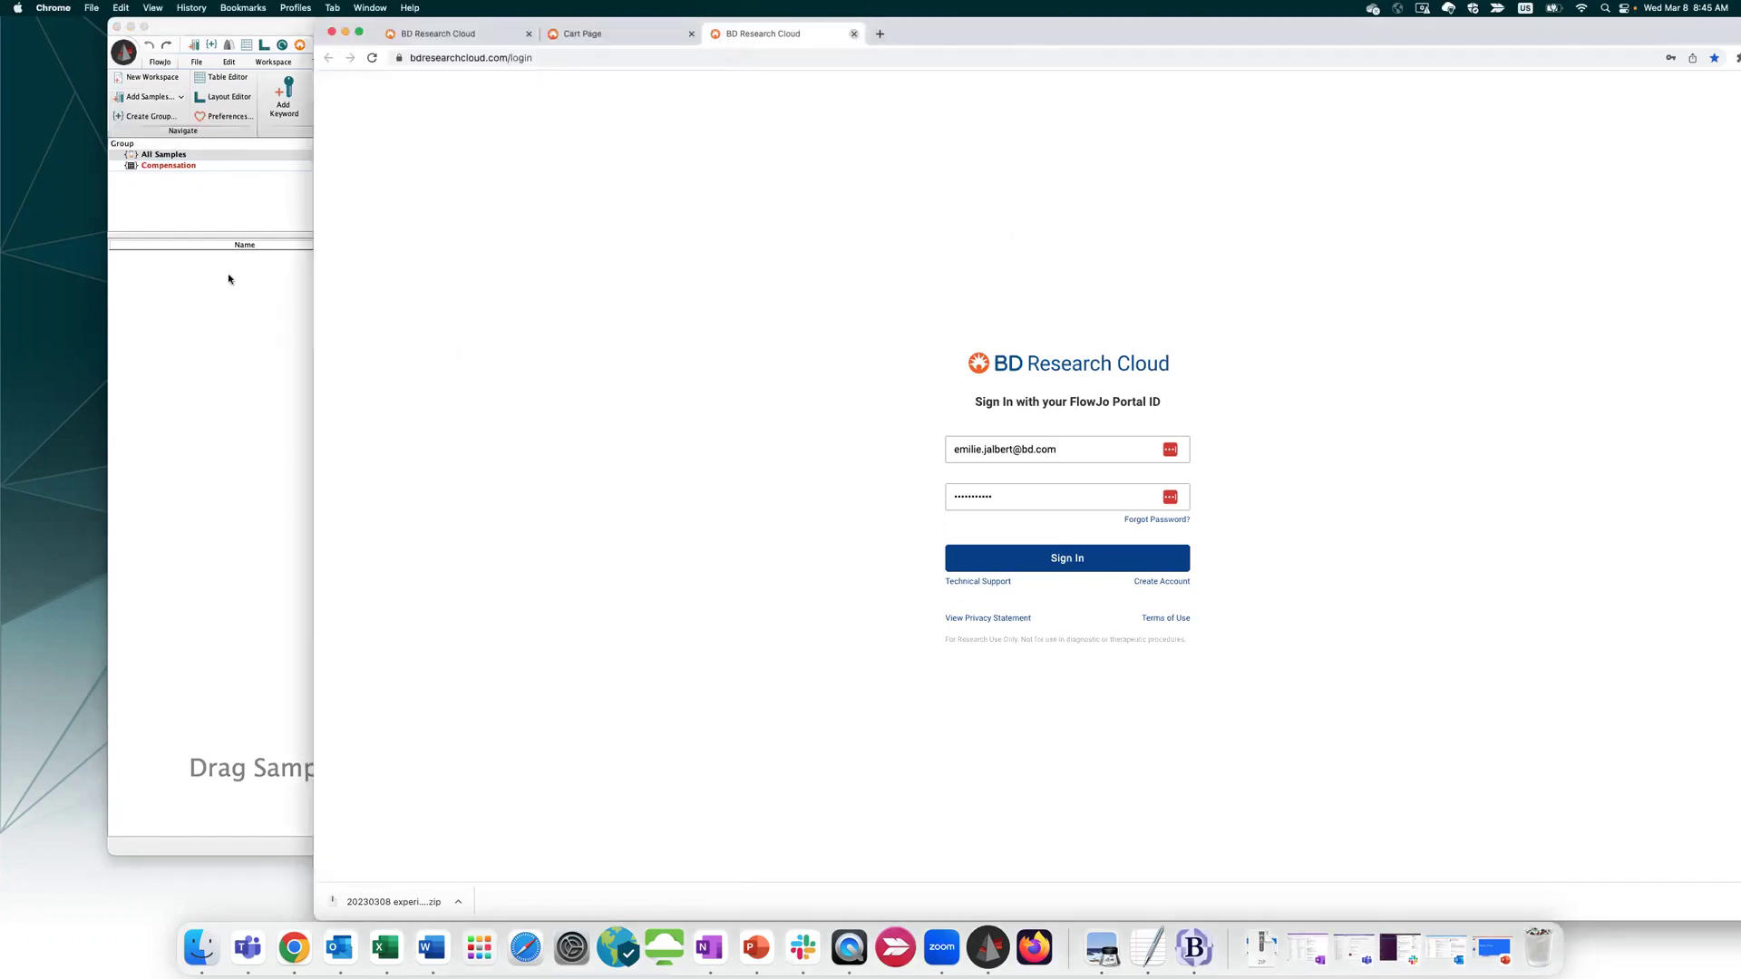
pyautogui.click(428, 33)
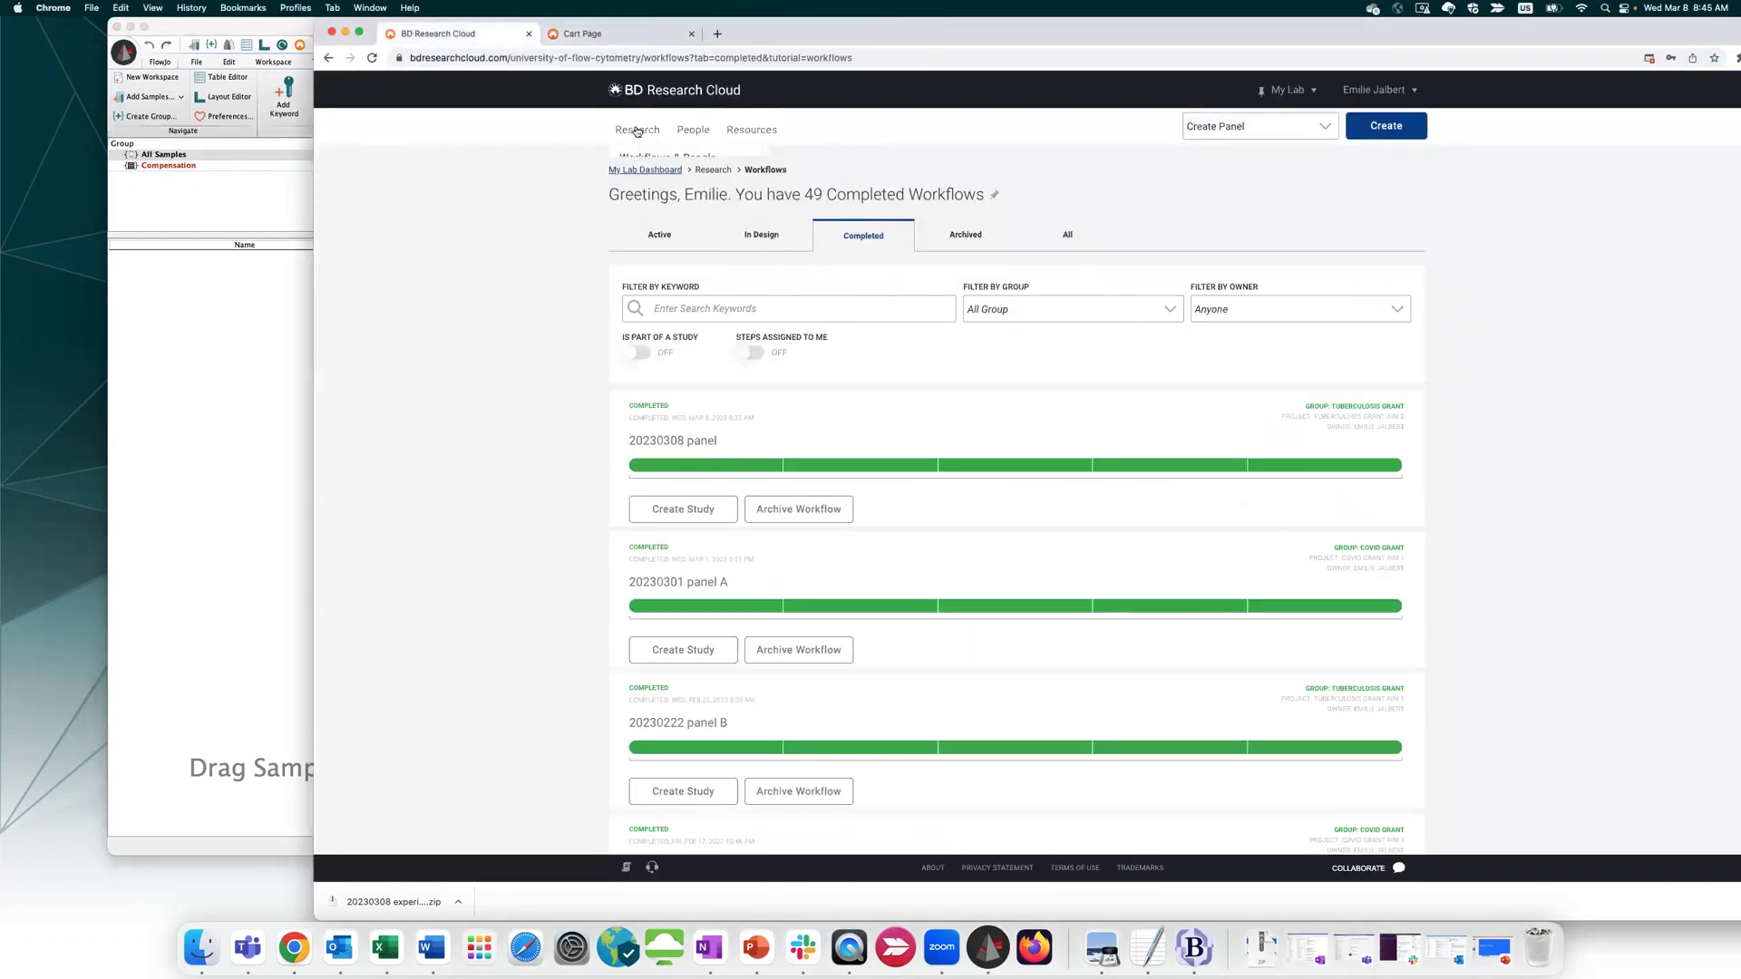
# Open Tuberculosis Grant Aim 1's Project Files folder in File Explorer, then open and close its upload panel
pyautogui.click(632, 190)
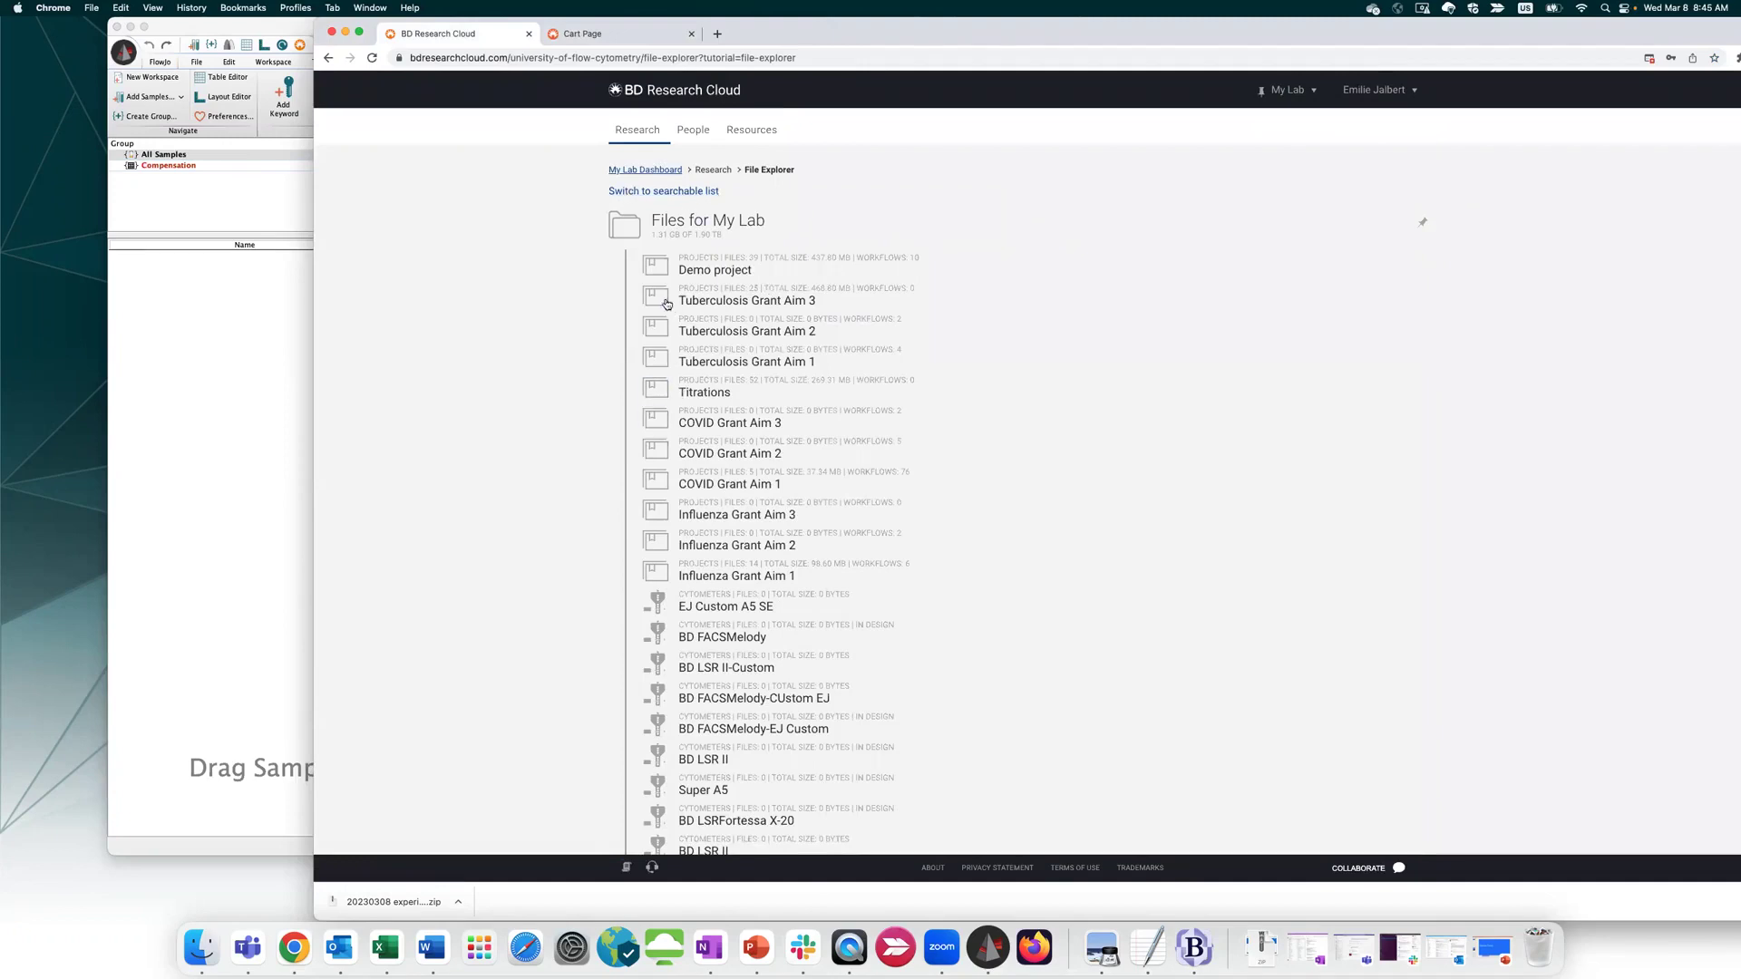
pyautogui.click(659, 363)
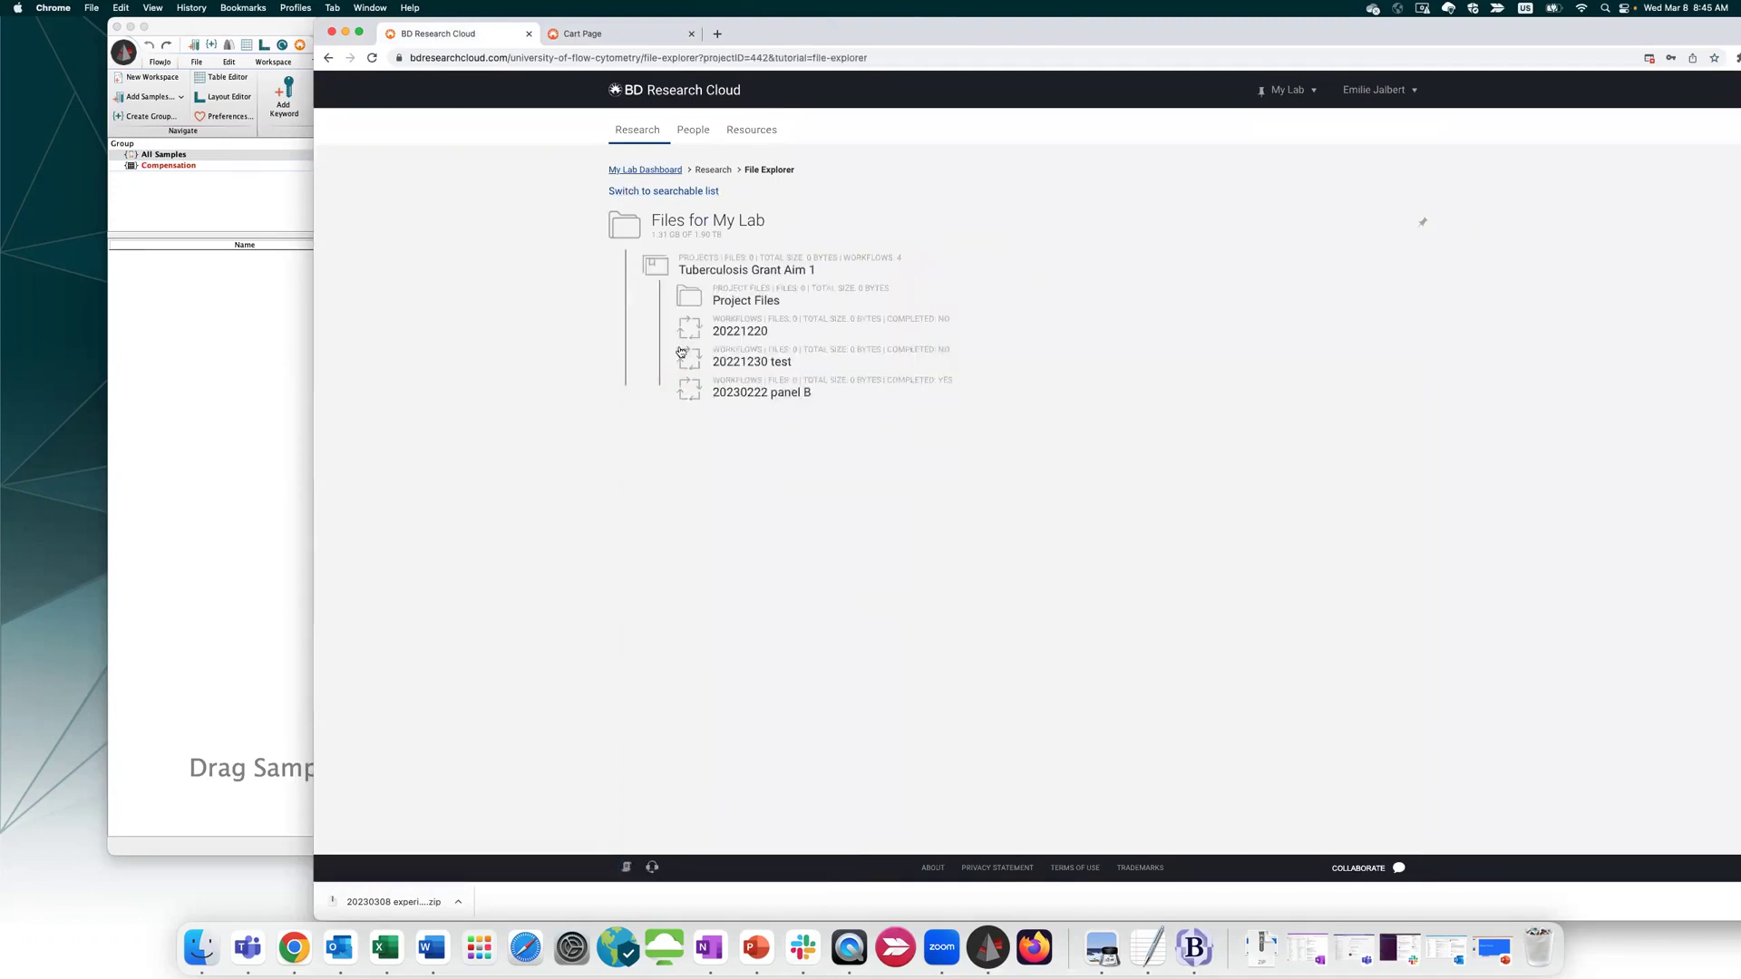
pyautogui.click(673, 302)
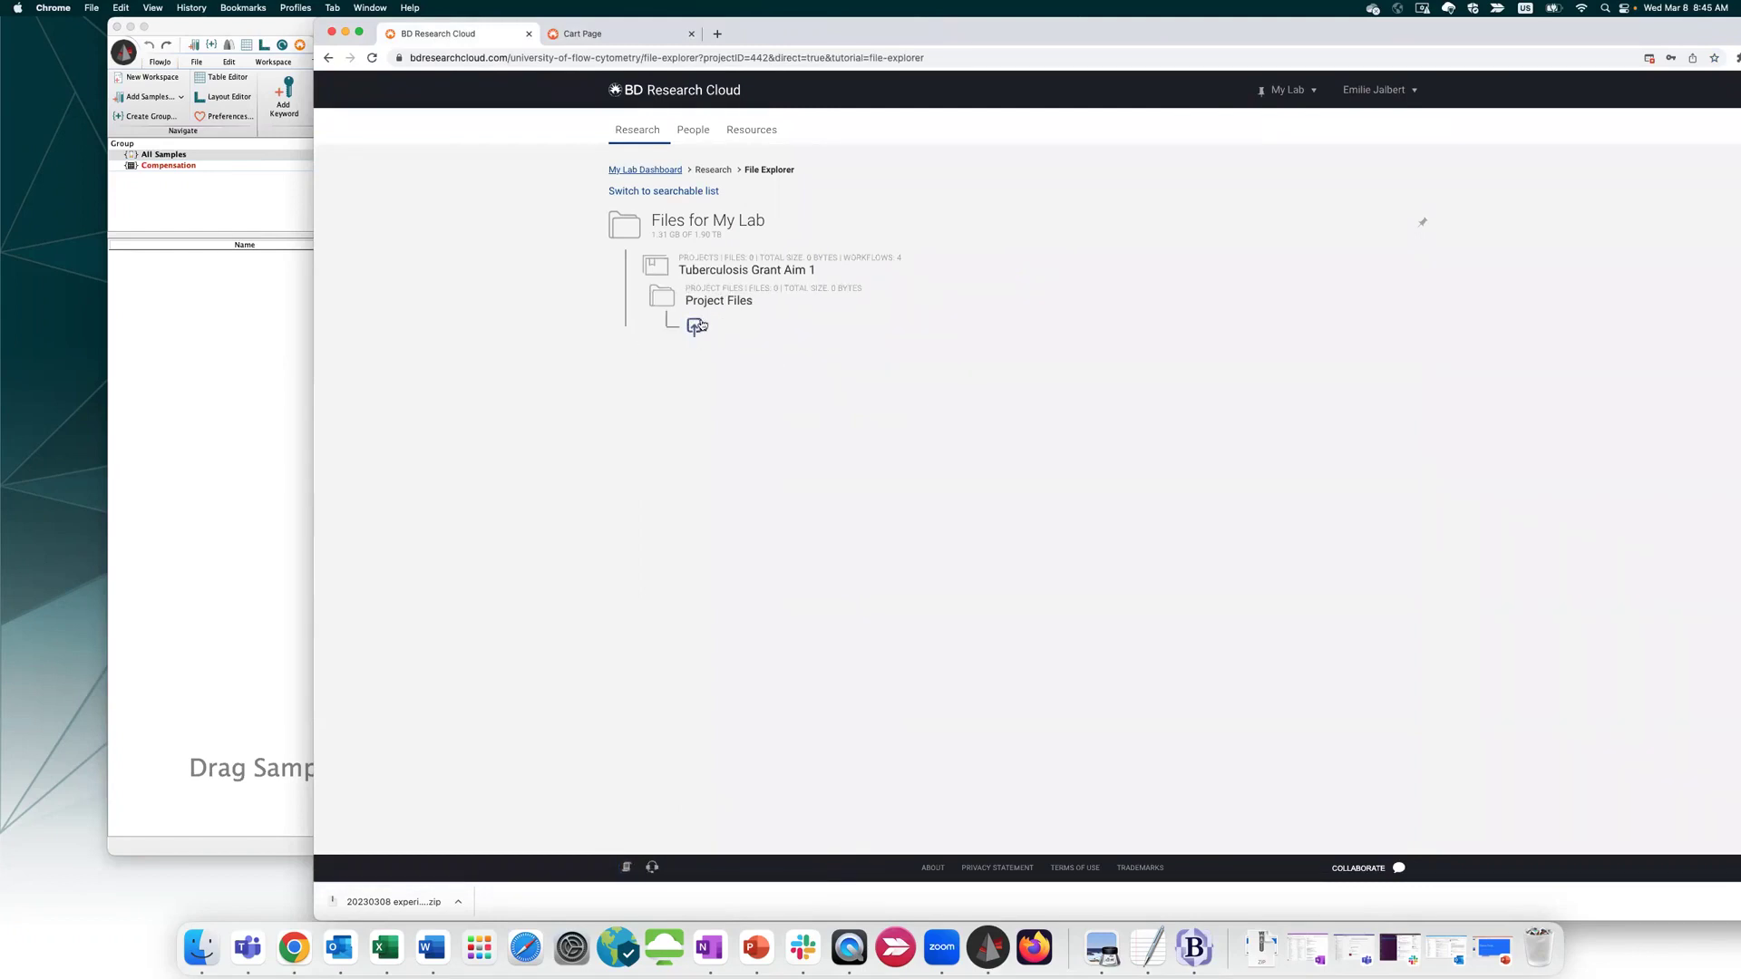
pyautogui.click(695, 326)
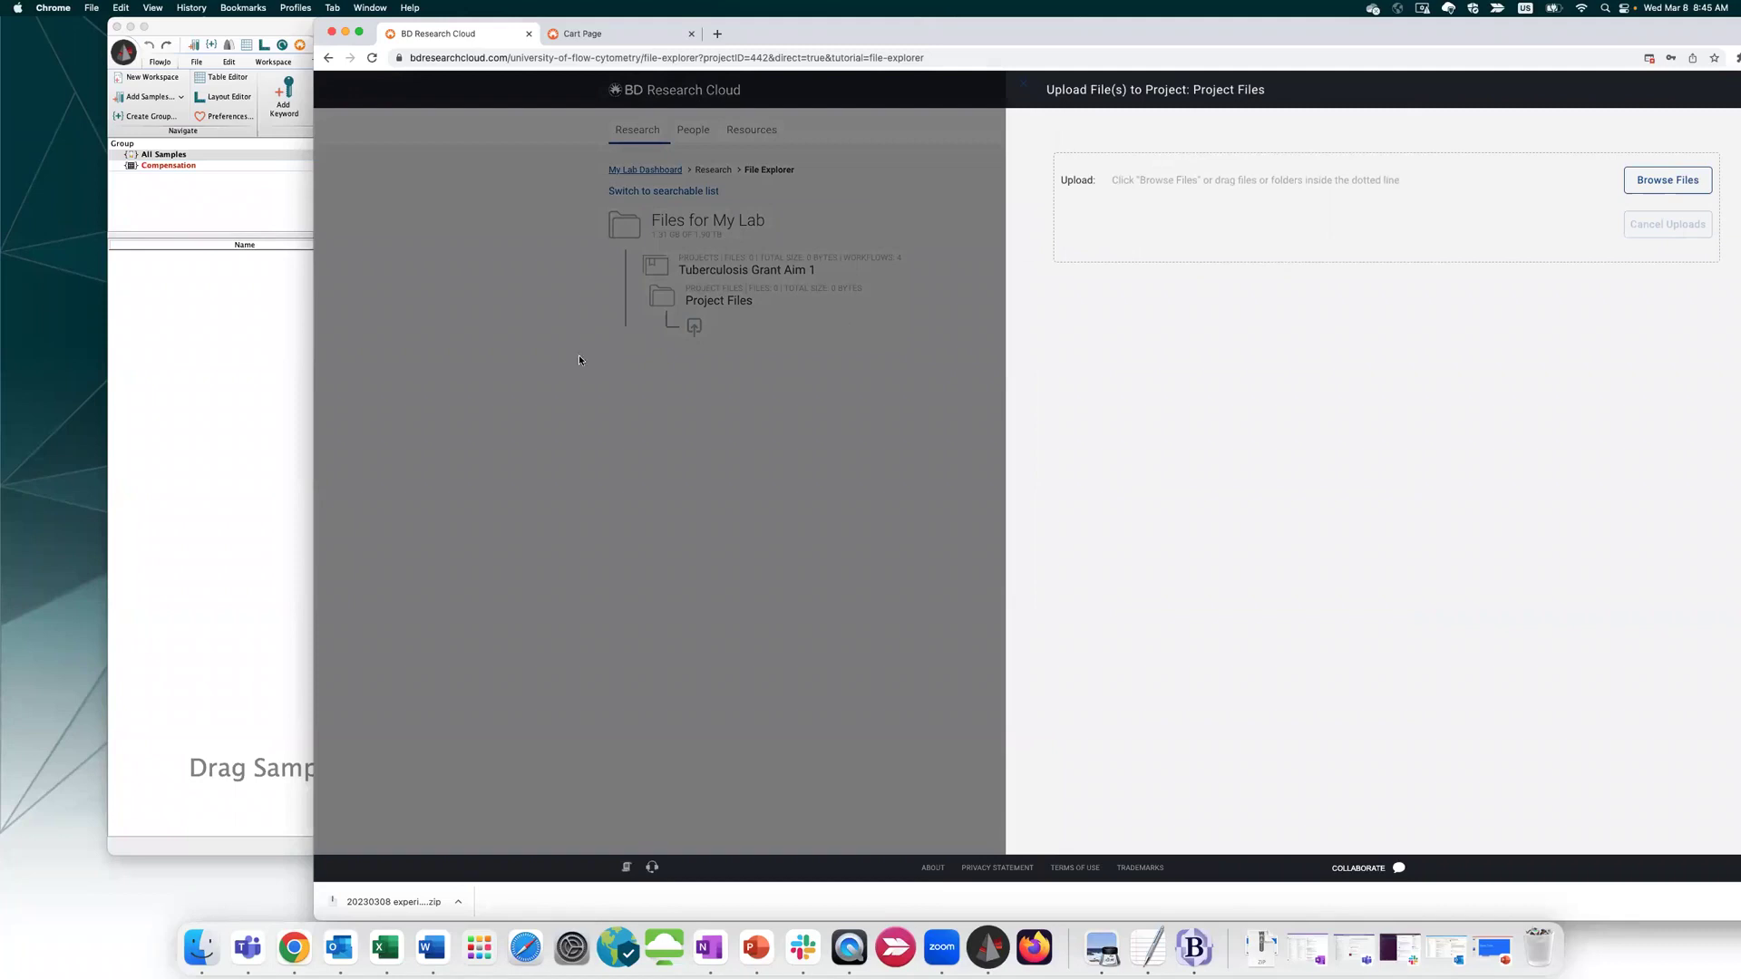
pyautogui.click(1023, 87)
# Bring FlowJo forward and open the Add Samples from BD Research Cloud dialog
pyautogui.click(267, 352)
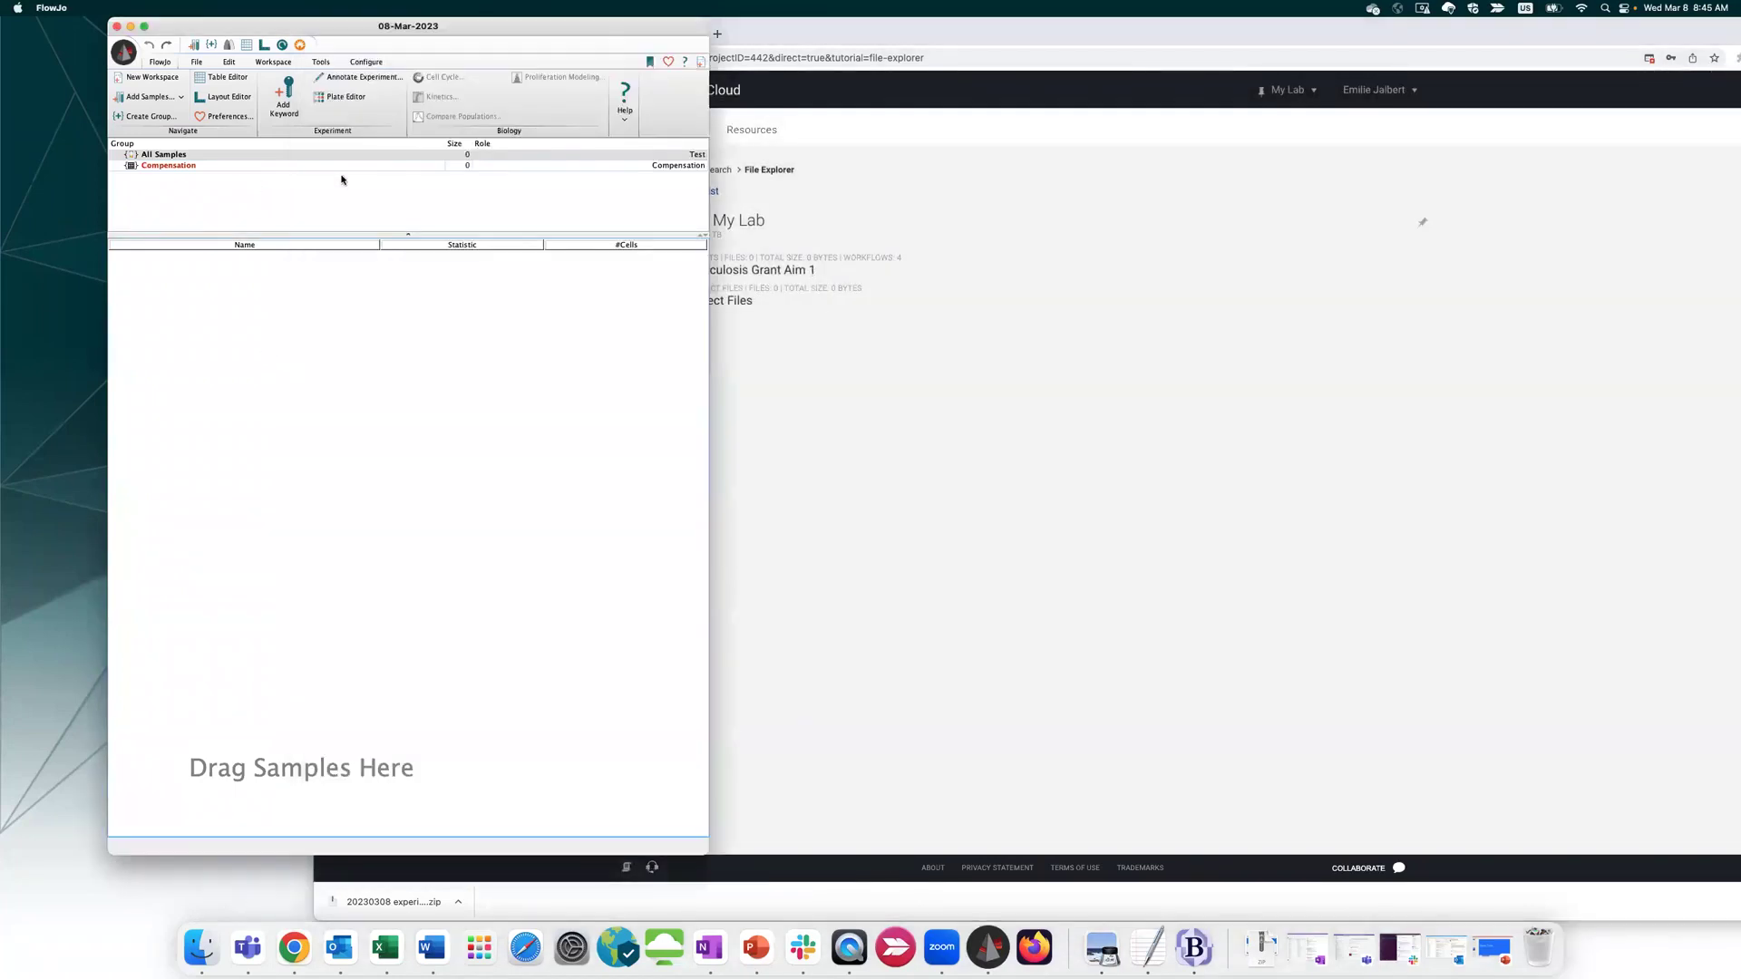
pyautogui.click(141, 98)
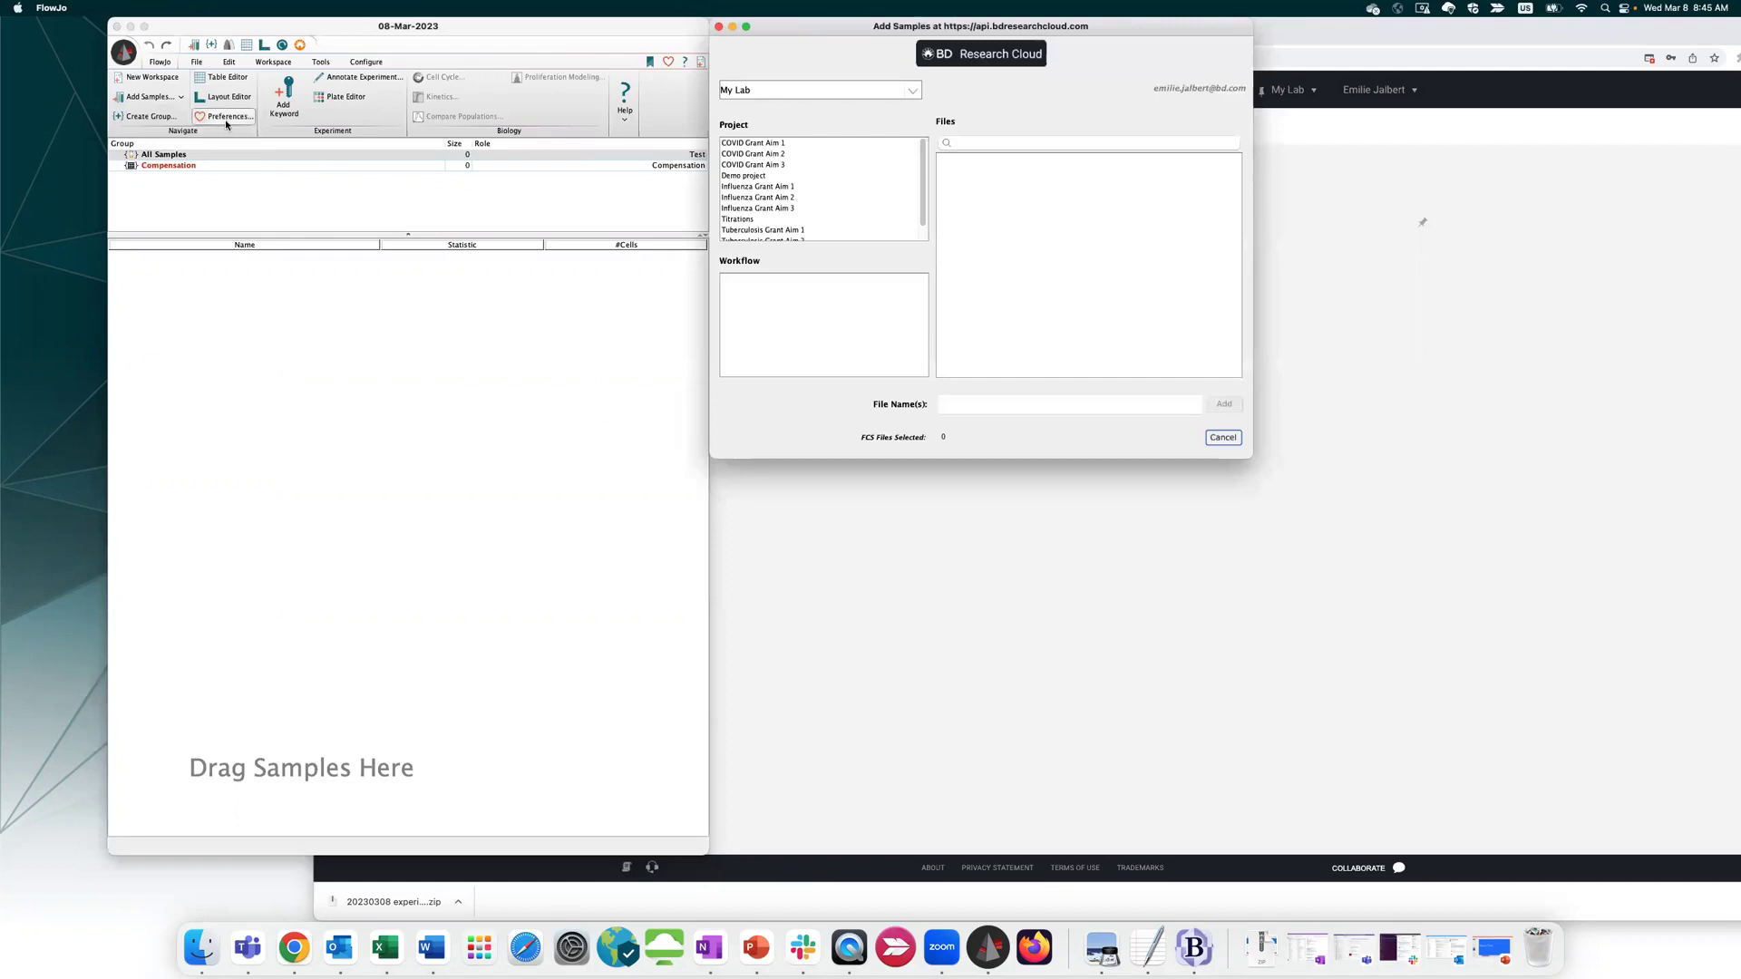
pyautogui.click(150, 96)
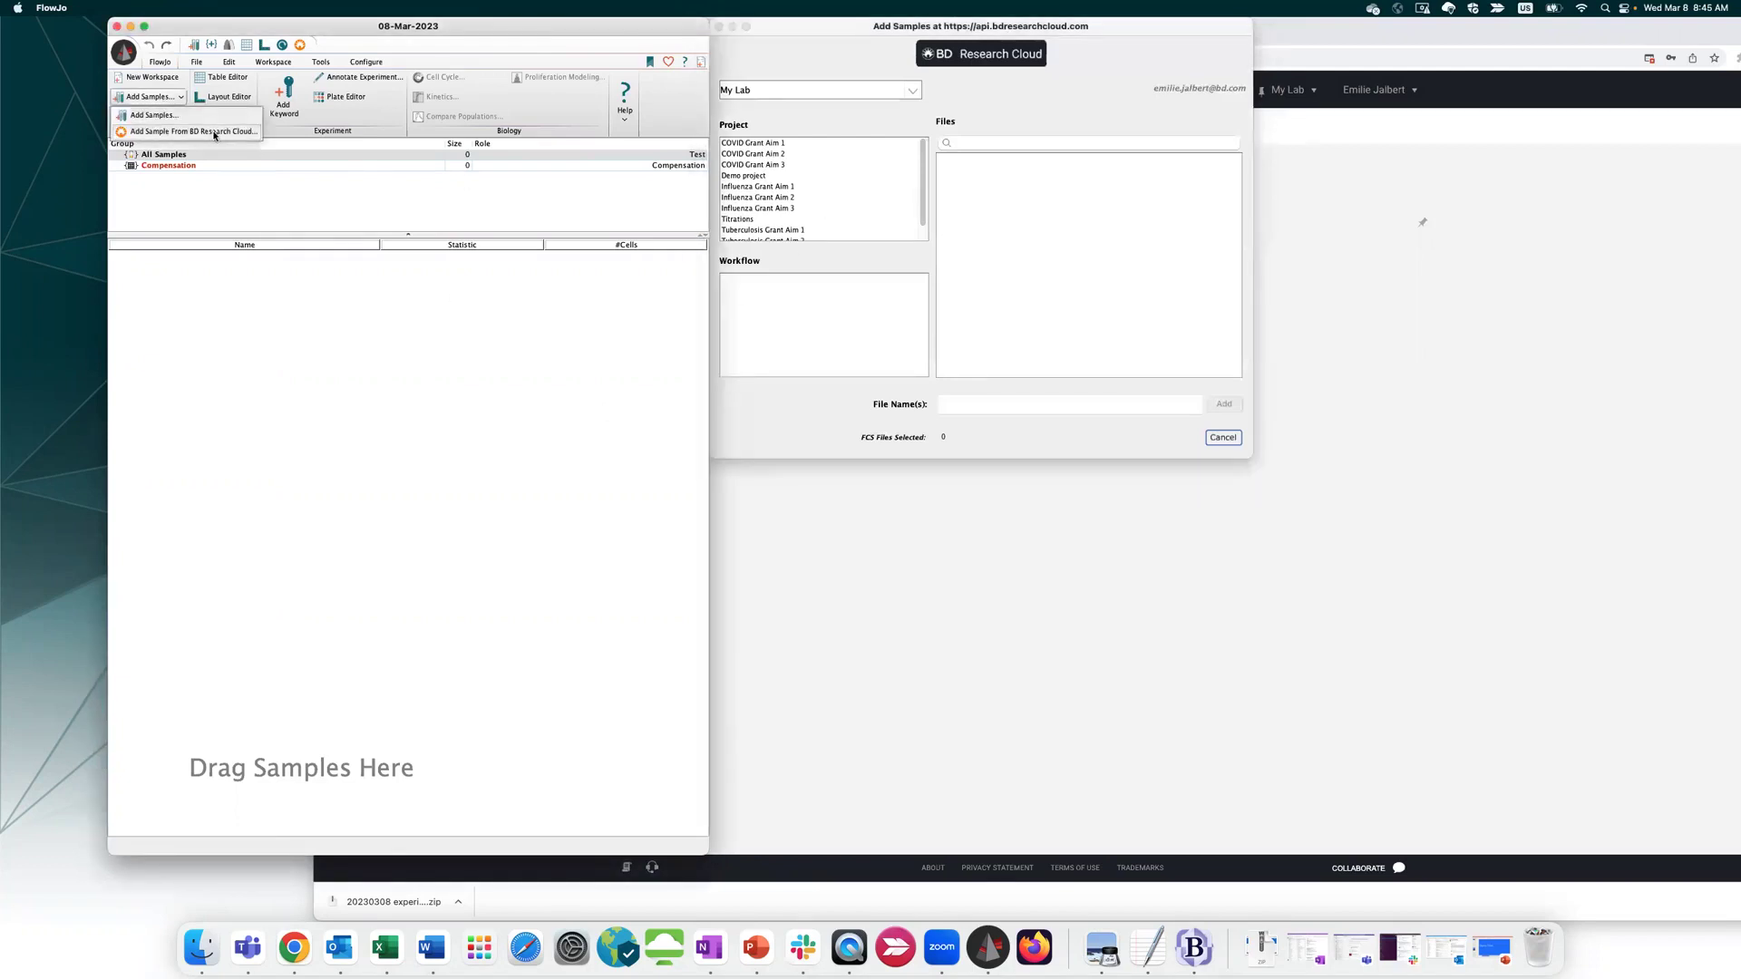
pyautogui.click(841, 36)
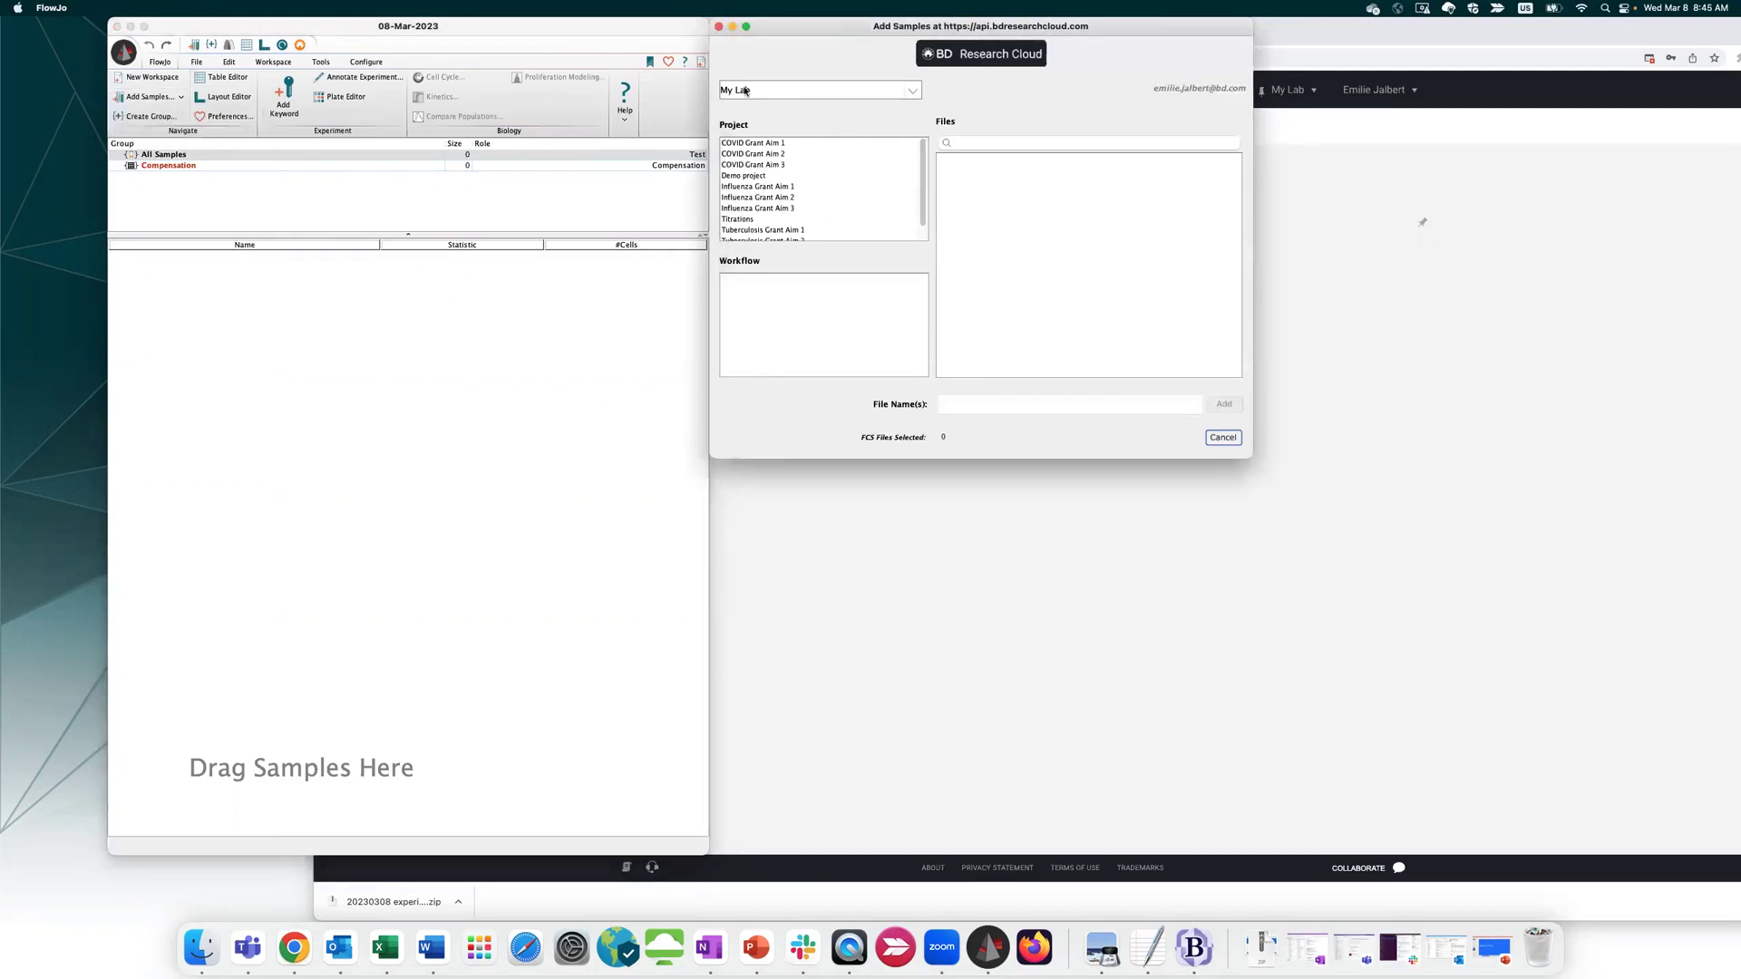
# From My Lab's Titrations project, add CD11c CD141_tube 1–3.fcs as samples
pyautogui.click(796, 90)
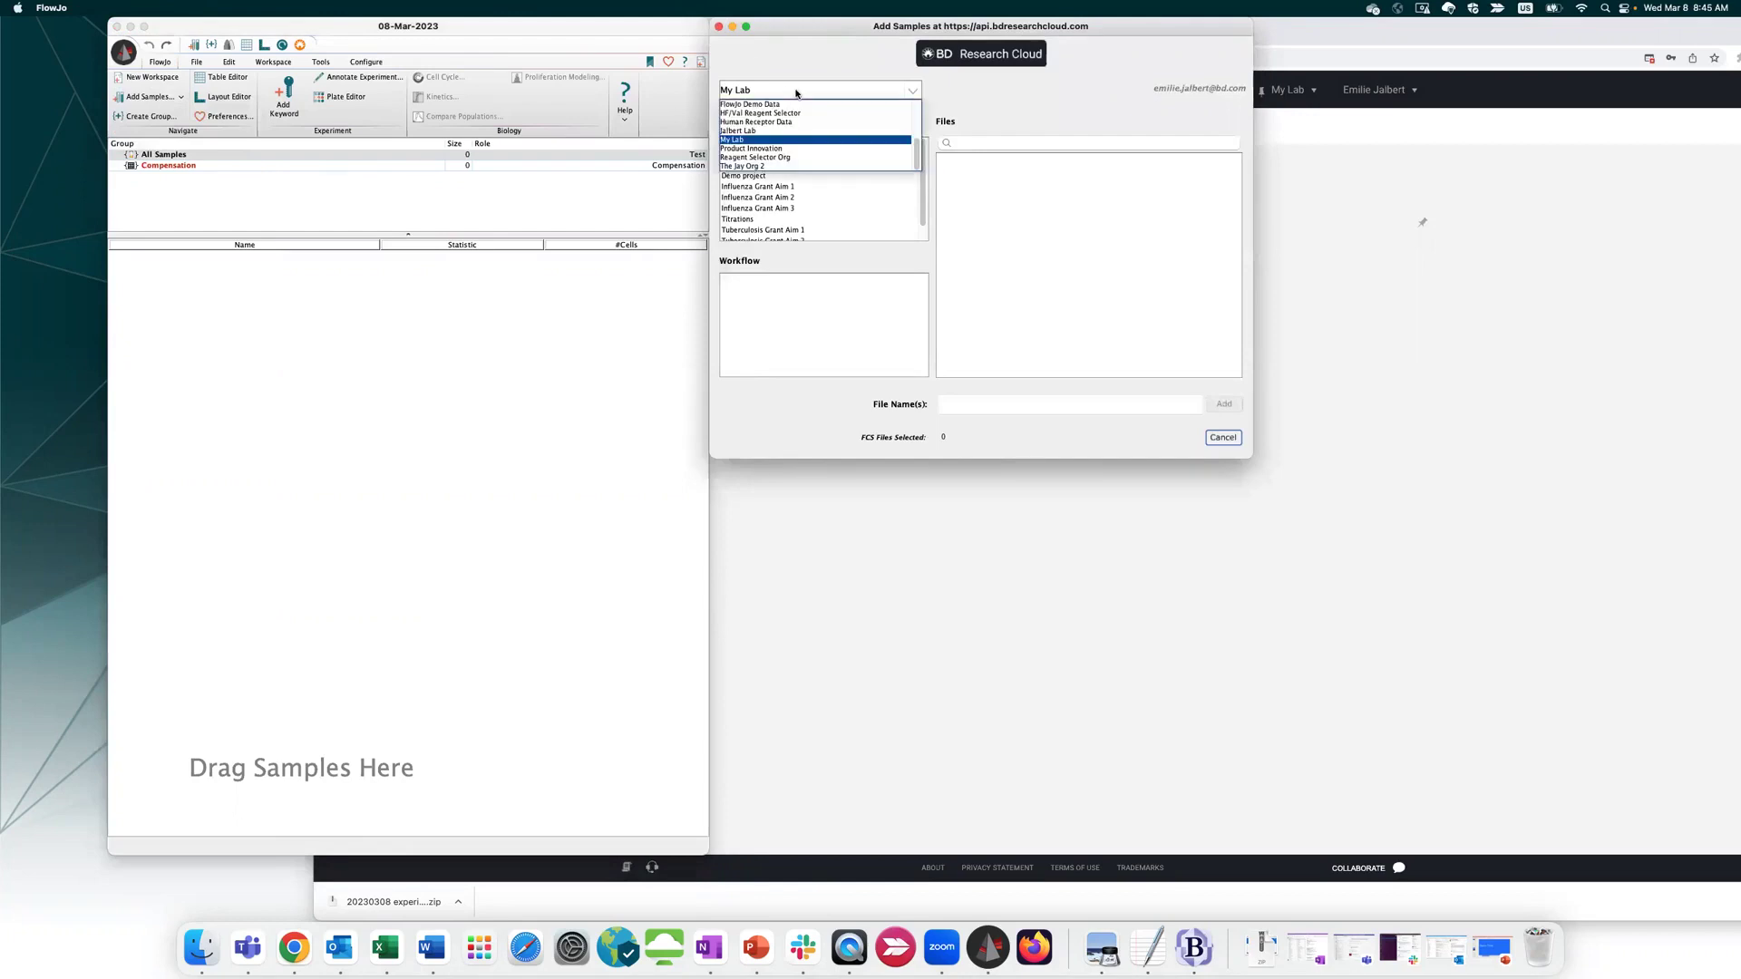
pyautogui.click(794, 140)
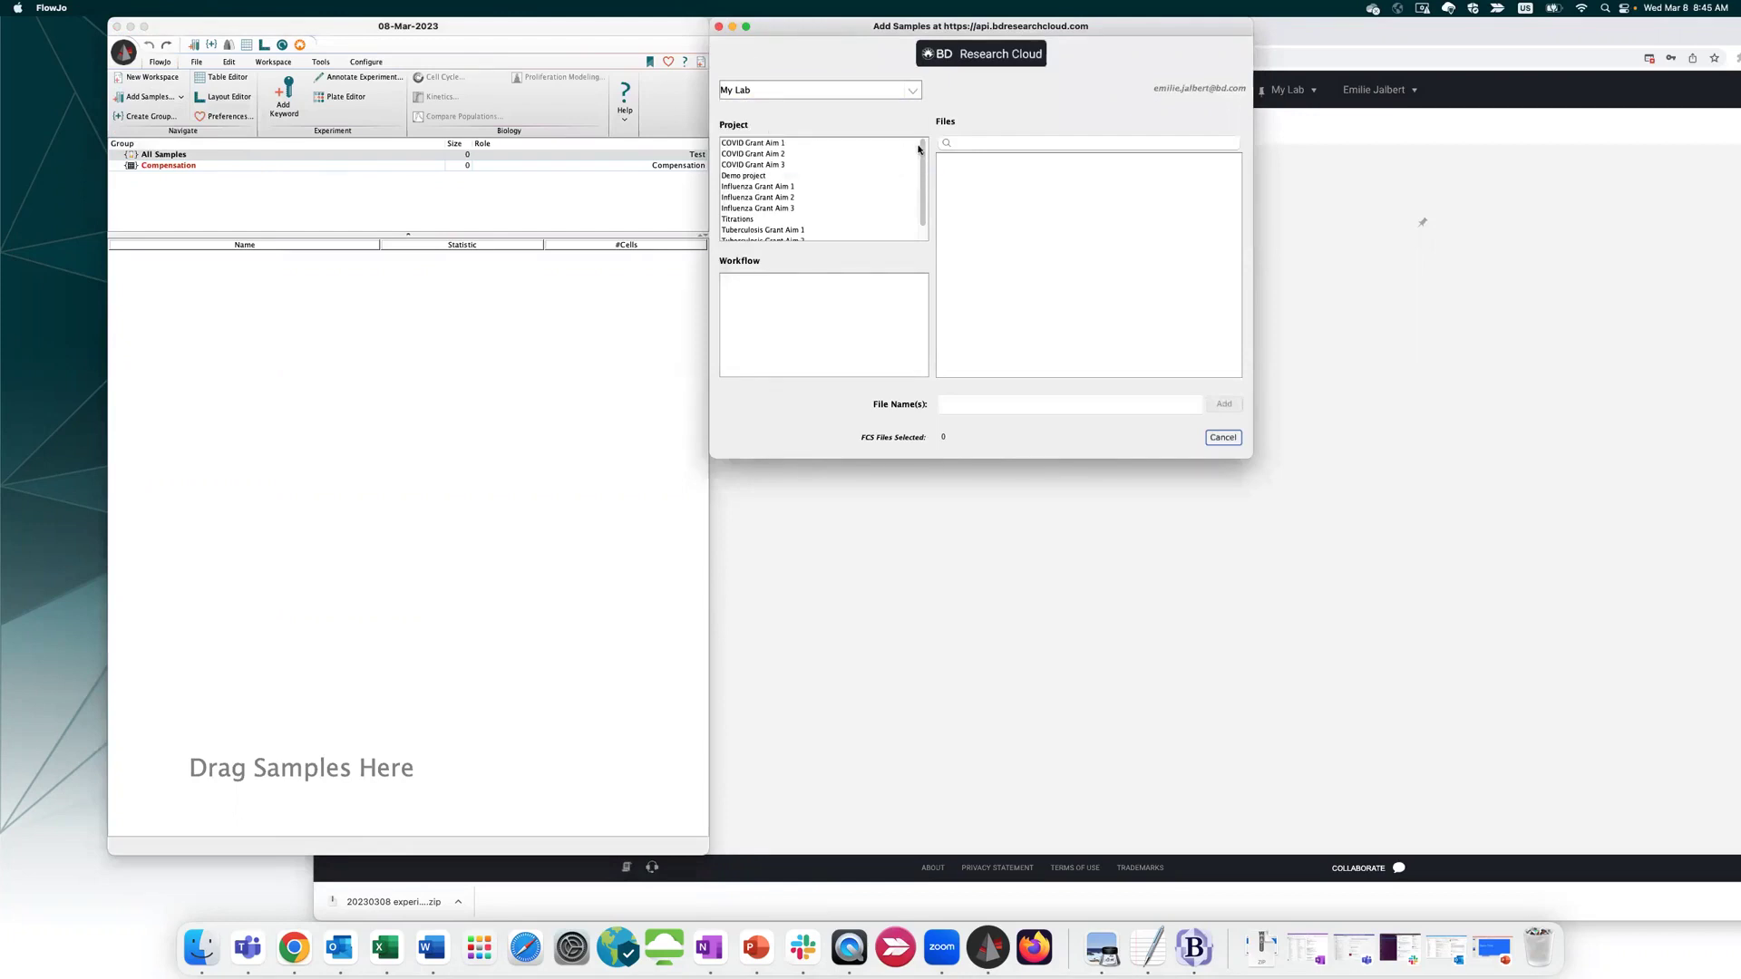
pyautogui.scroll(-2, 916, 183)
pyautogui.click(767, 202)
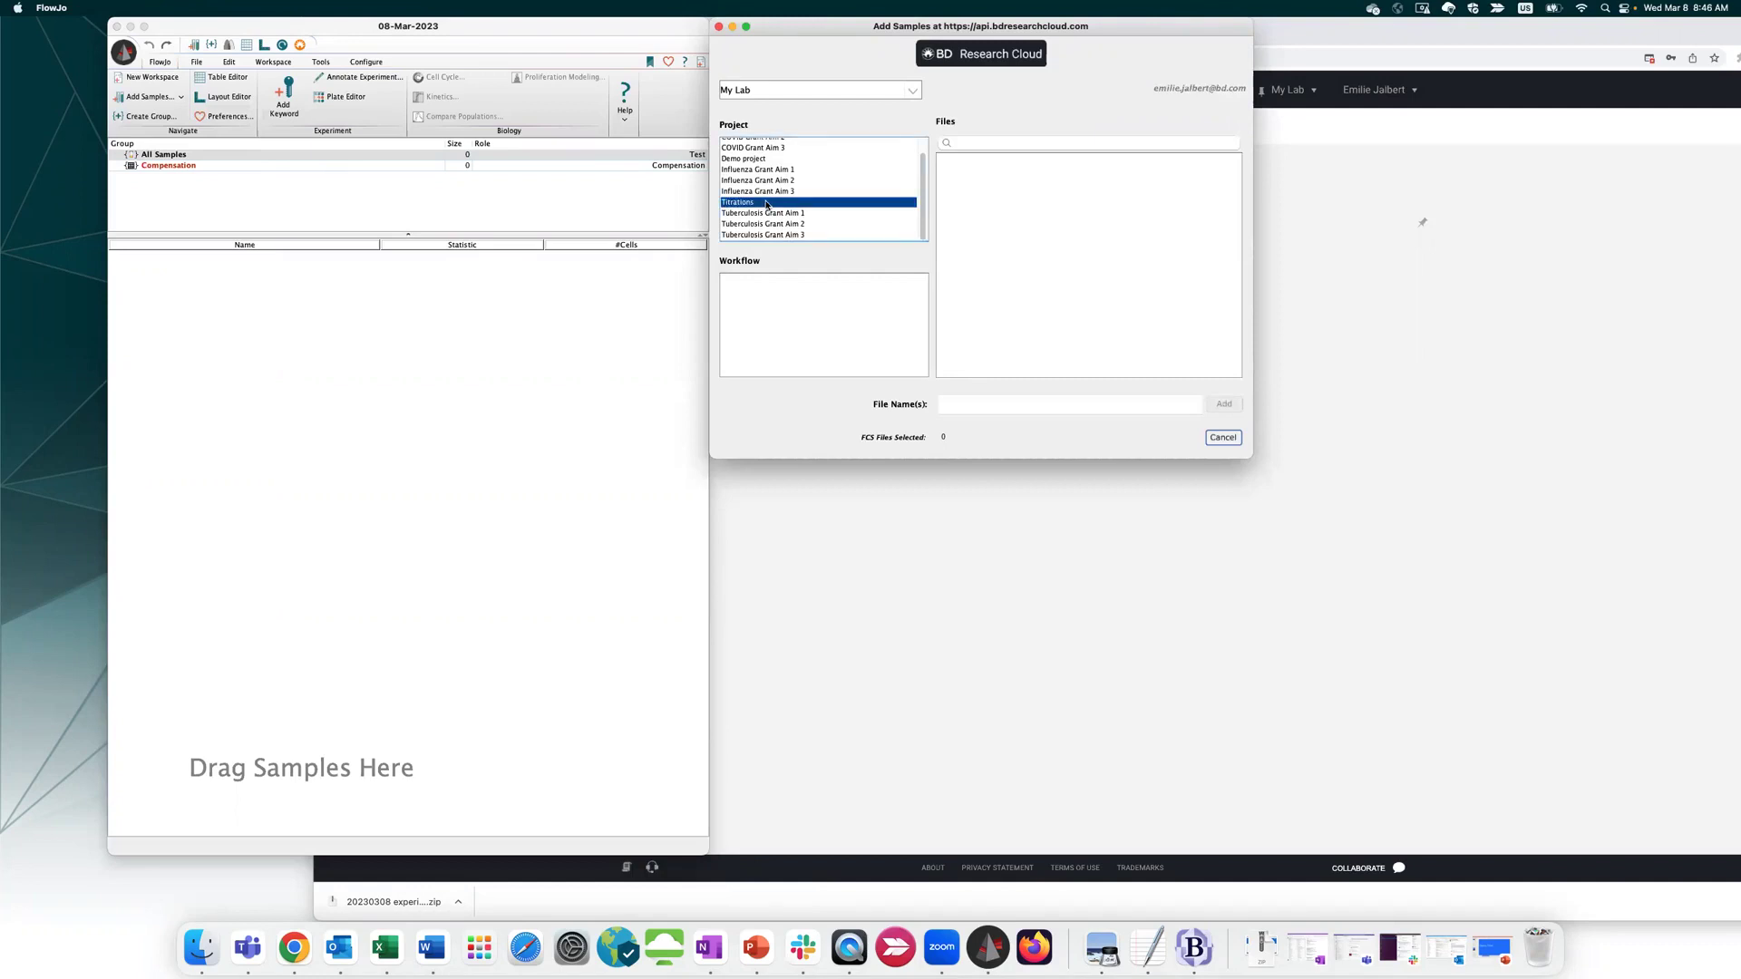
pyautogui.click(1009, 161)
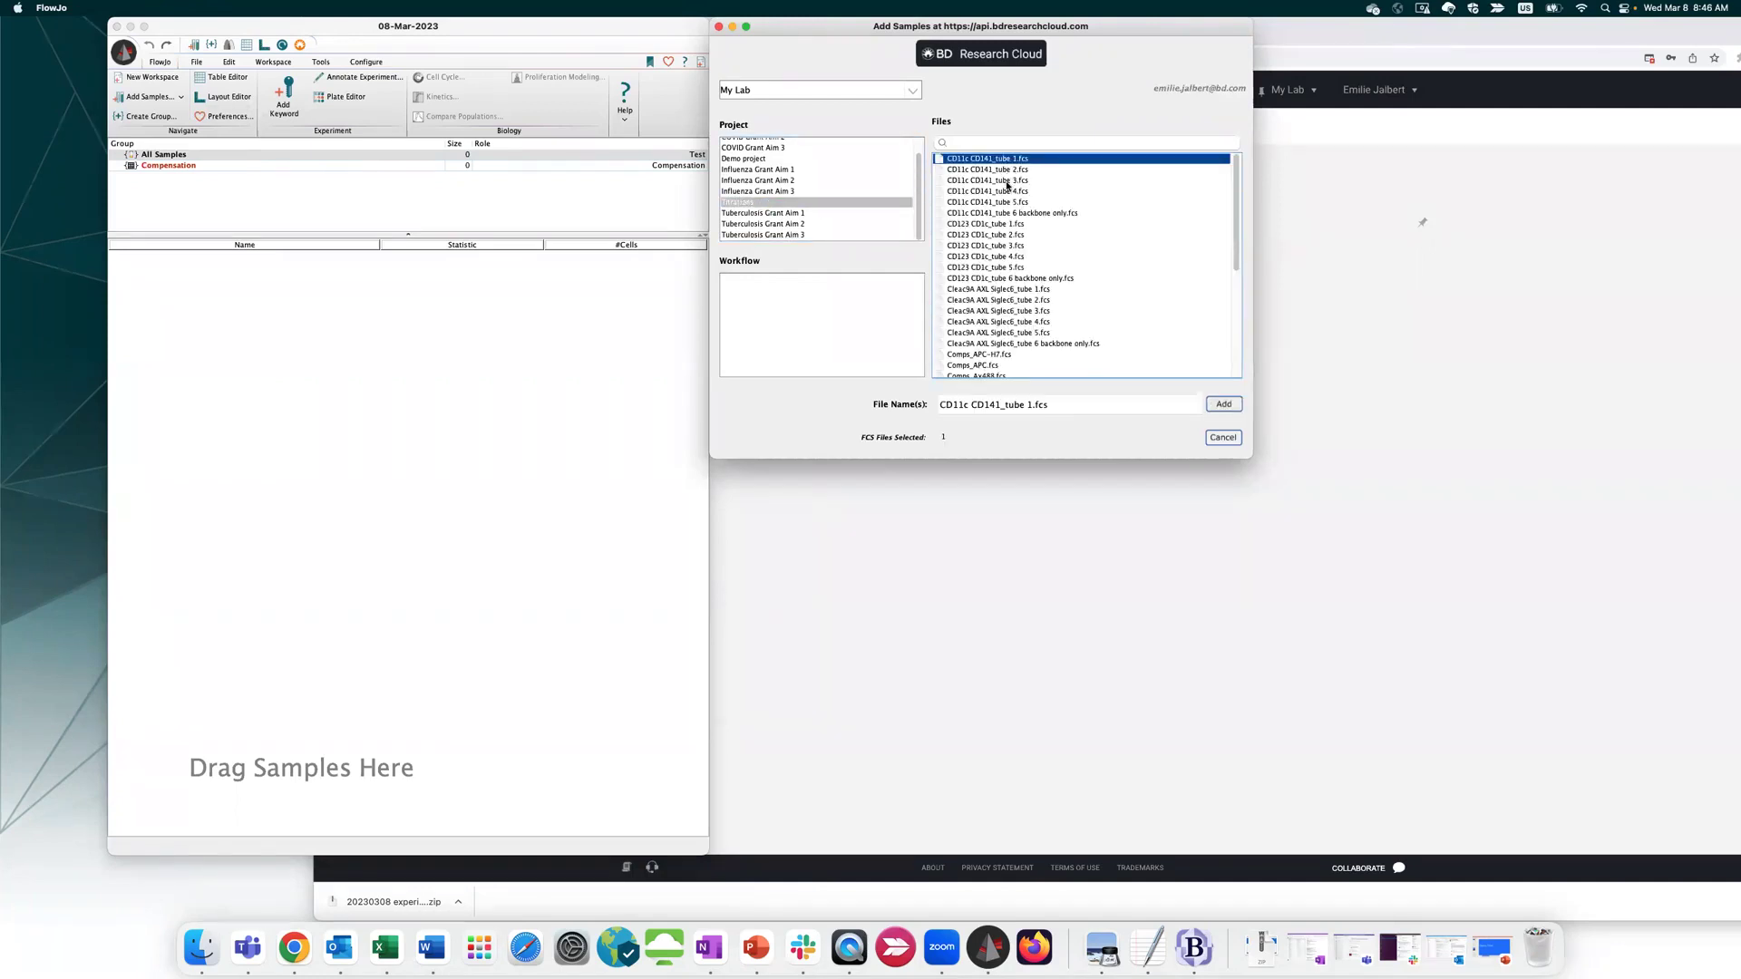
pyautogui.keyDown('shift'); pyautogui.click(1007, 182); pyautogui.keyUp('shift')
pyautogui.click(1223, 405)
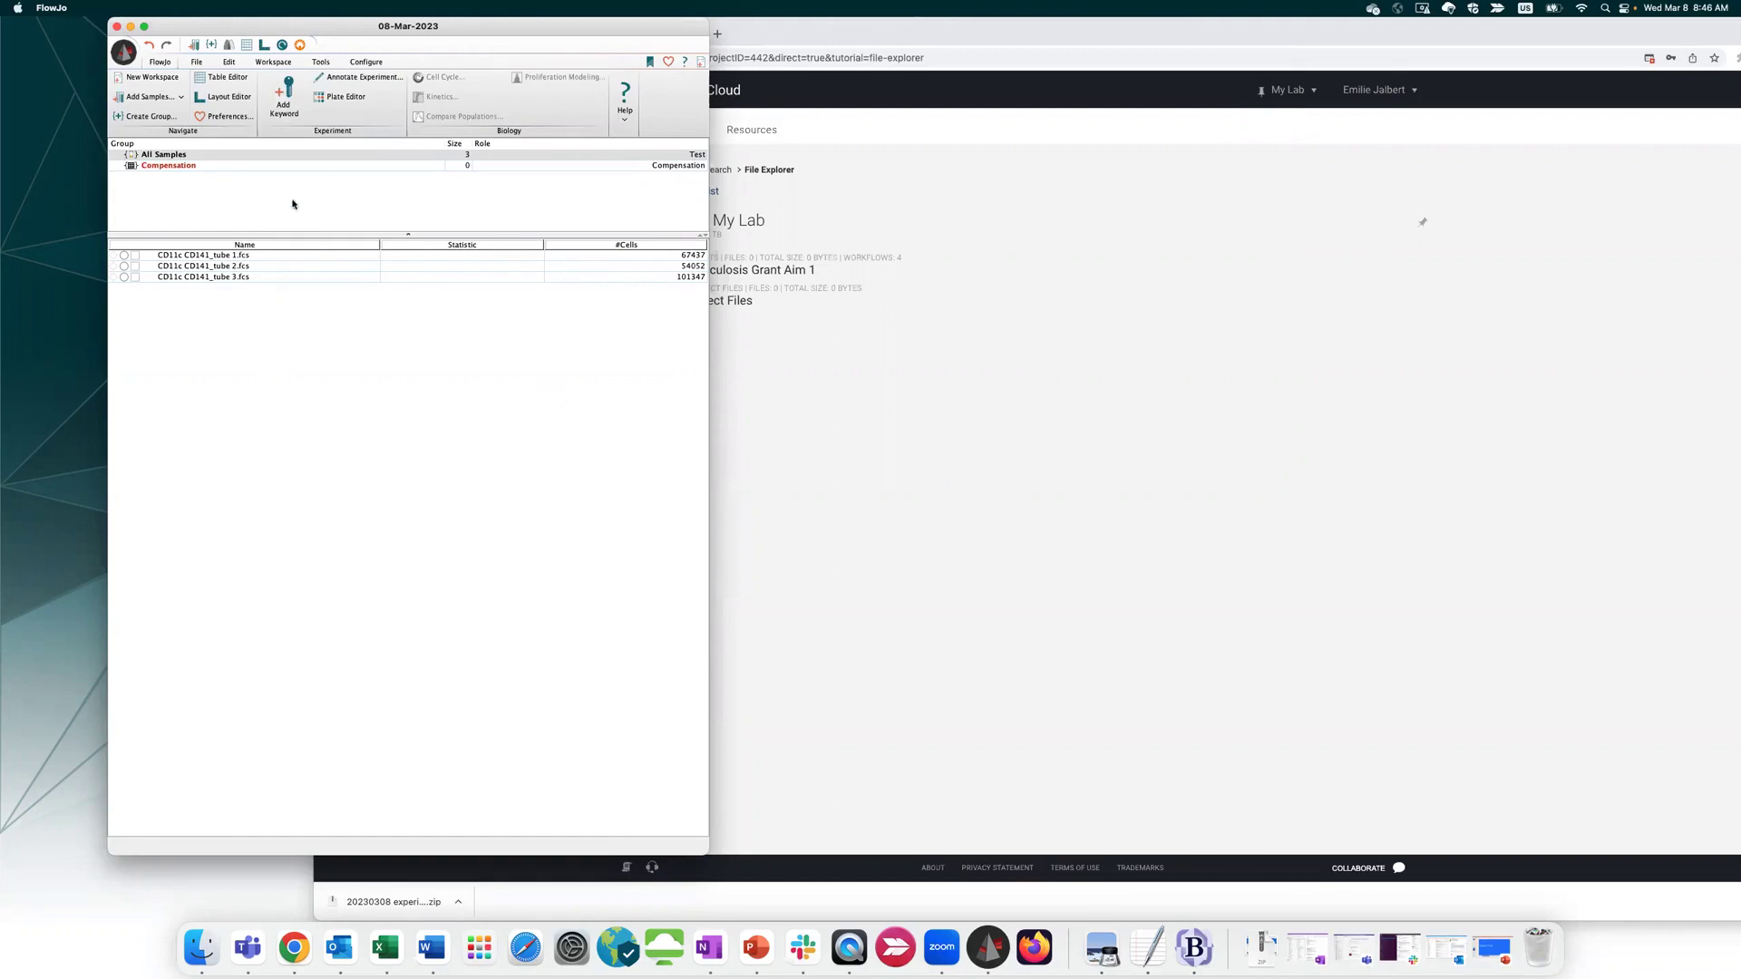
# Start File > Save As > Save As Workspace to BD Research Cloud, then cancel it
pyautogui.click(196, 62)
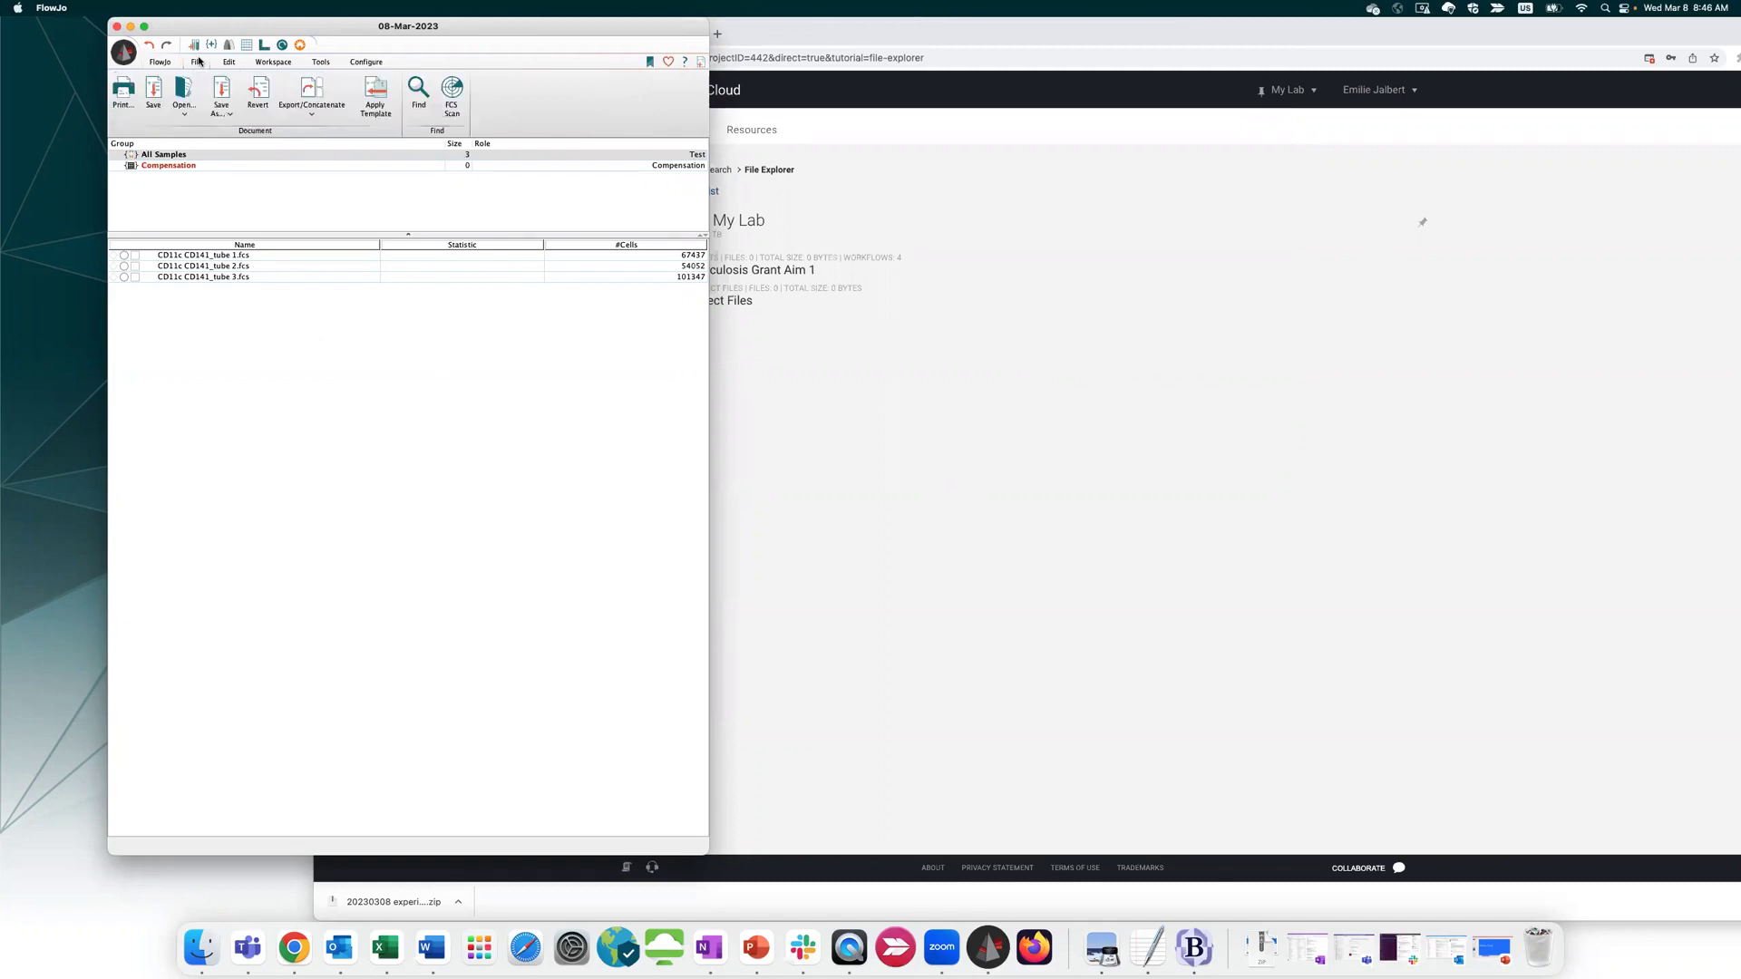
pyautogui.click(225, 115)
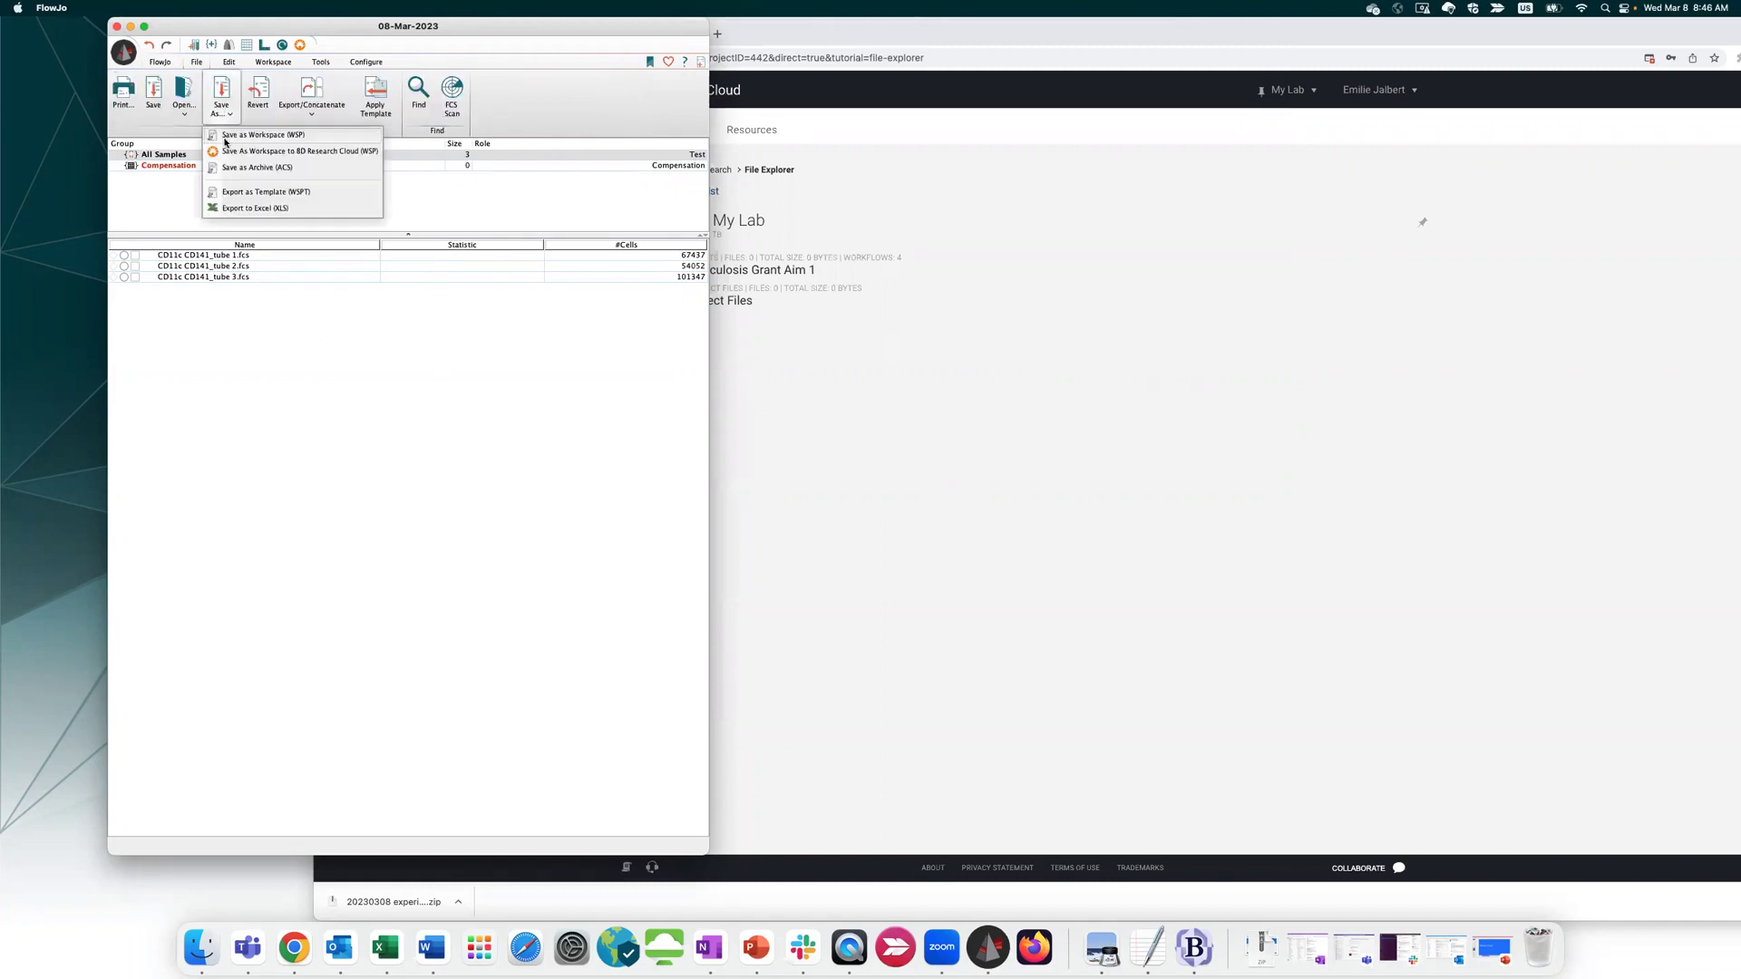
pyautogui.click(223, 155)
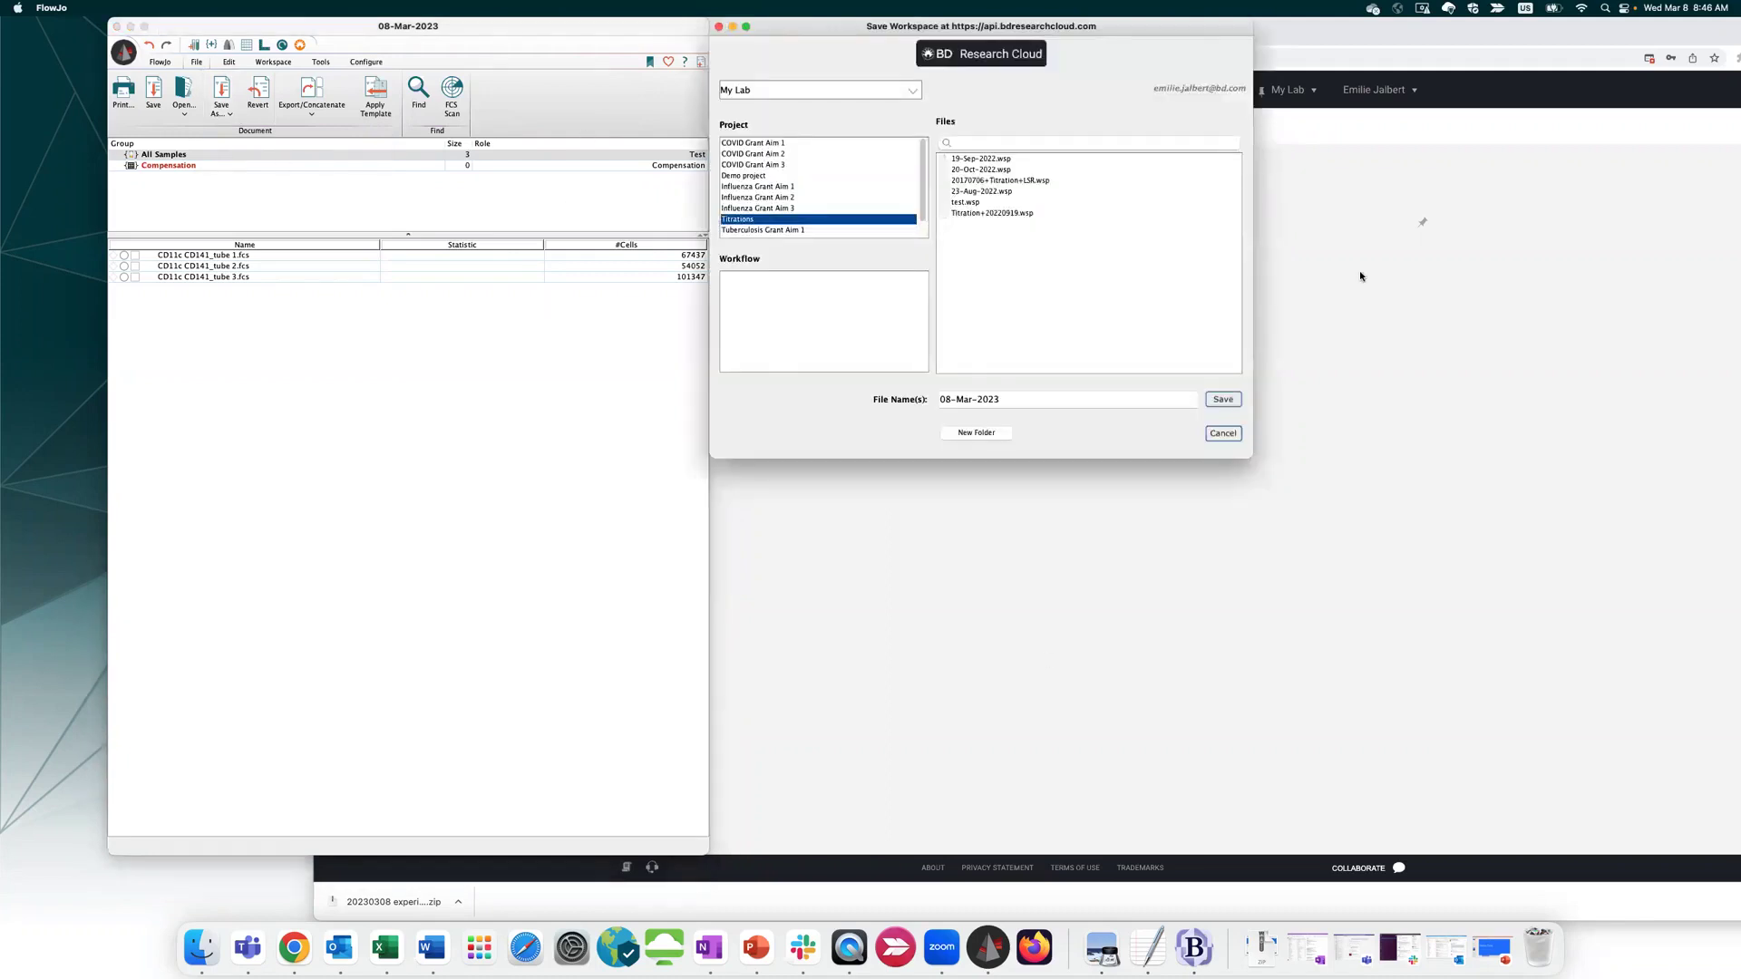
pyautogui.click(1222, 434)
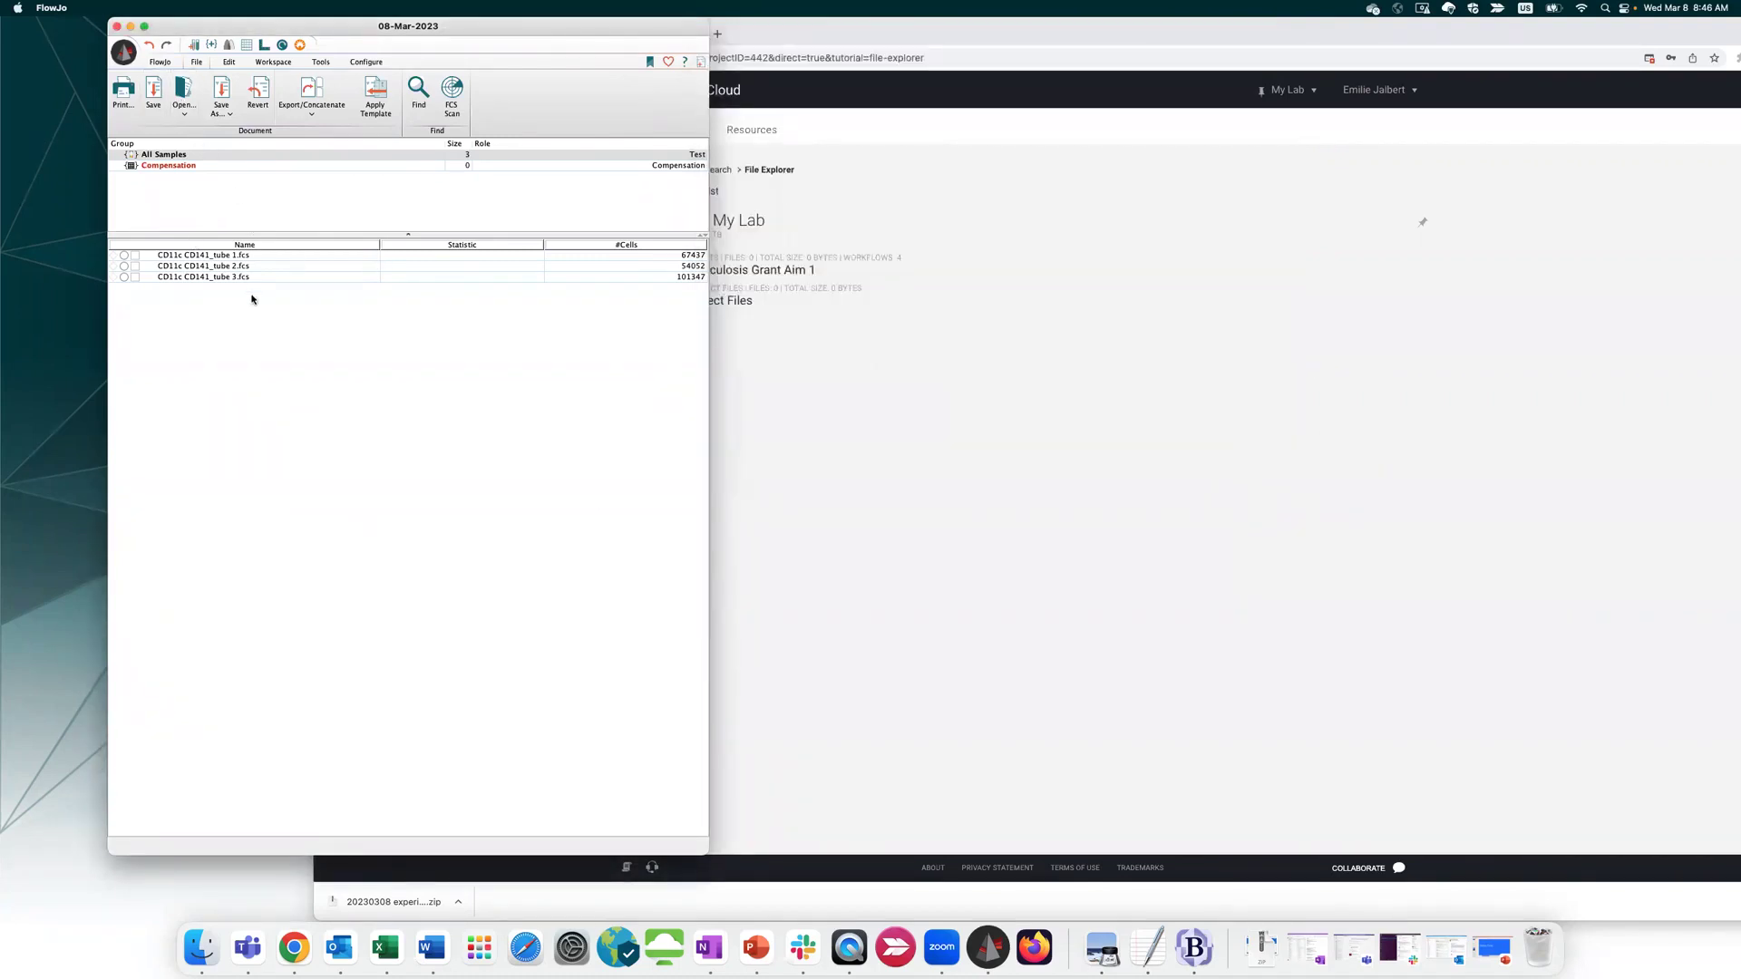
# Start Open From BD Research Cloud and cancel it, then recheck the save options and shift FlowJo left
pyautogui.click(183, 114)
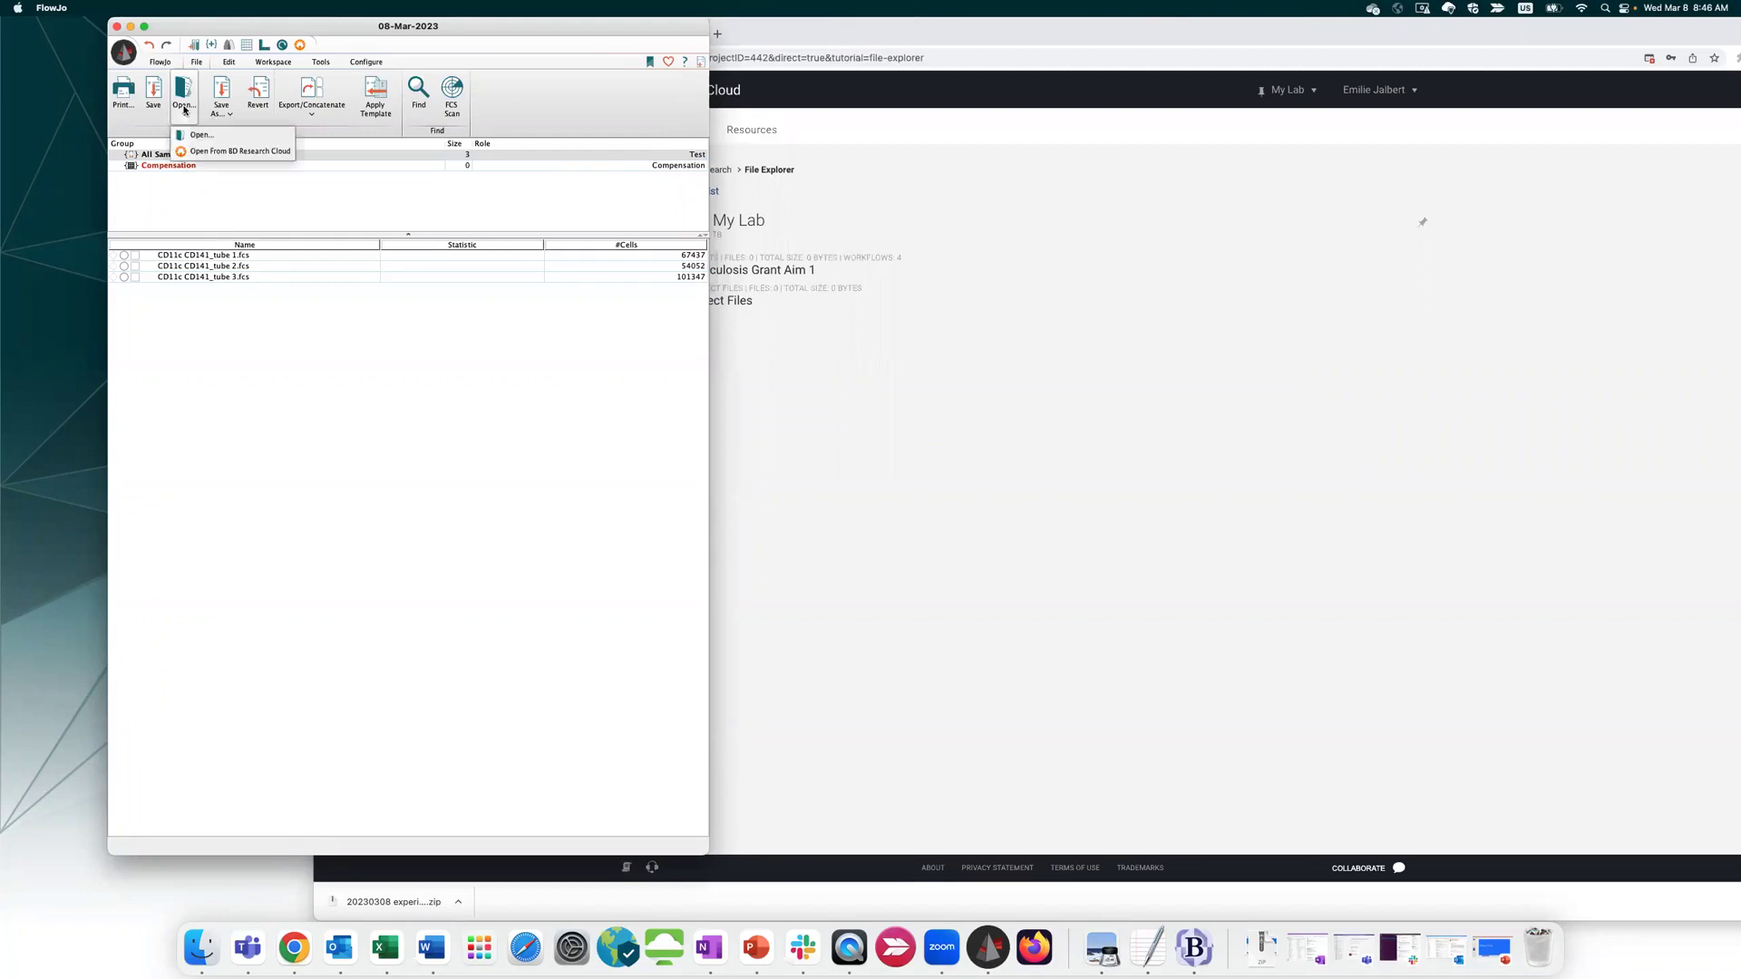
pyautogui.click(192, 152)
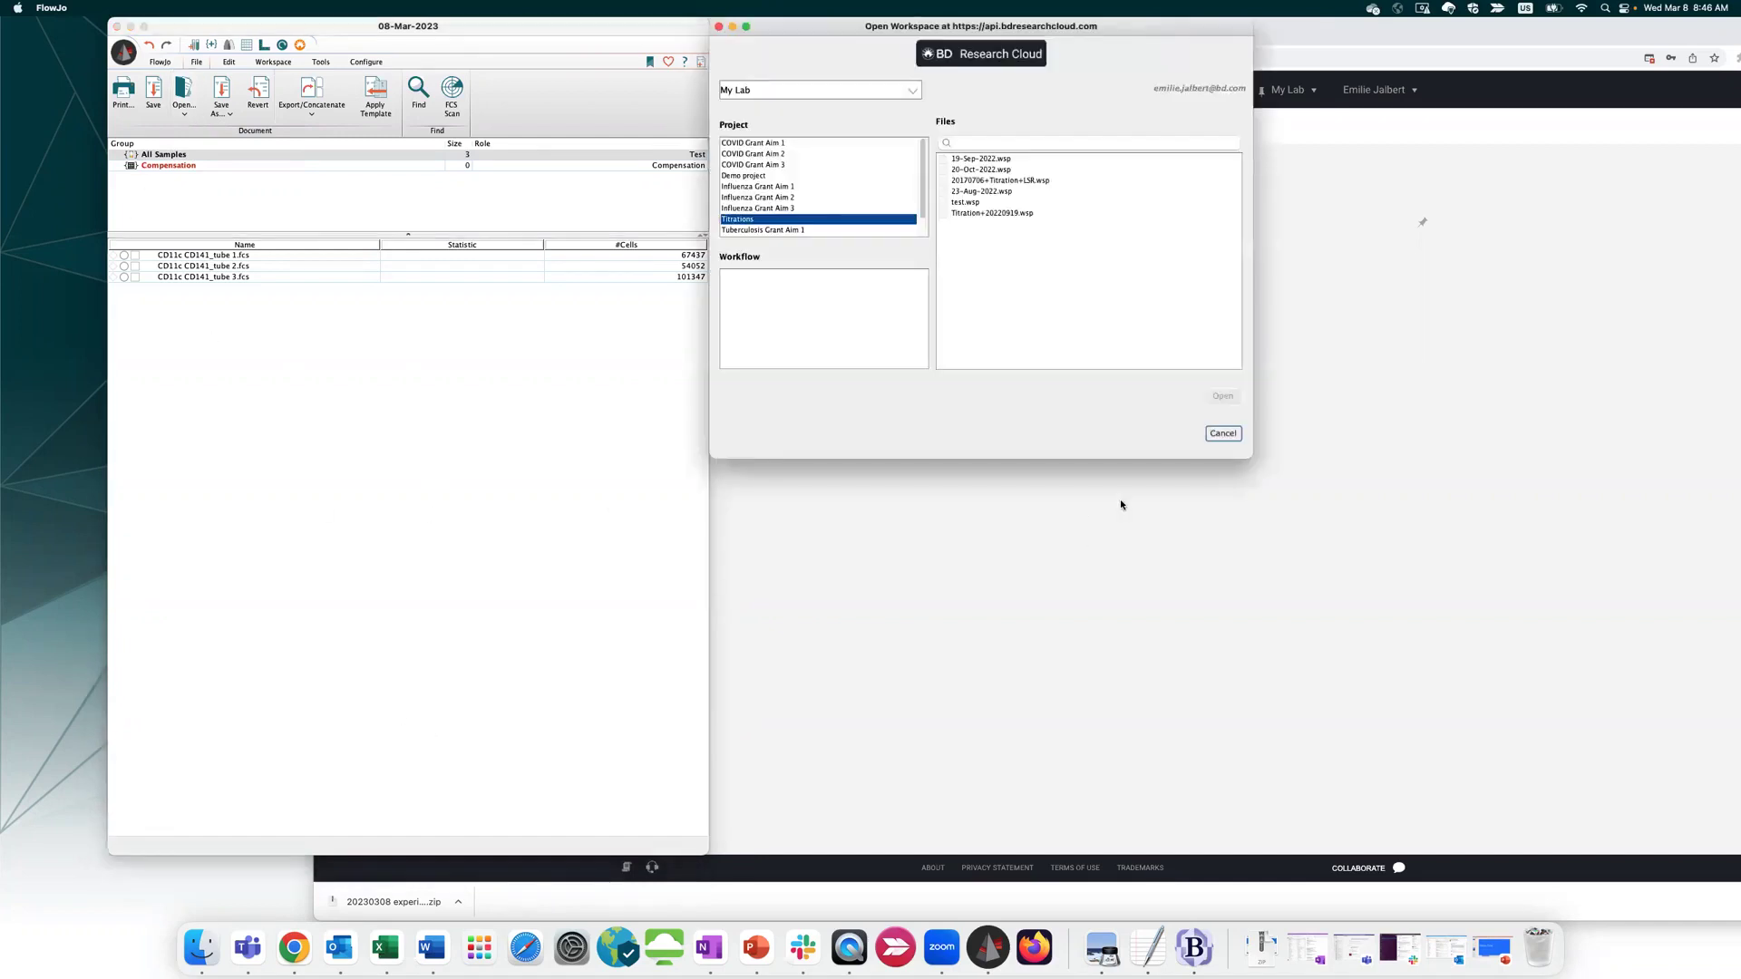
pyautogui.click(1217, 436)
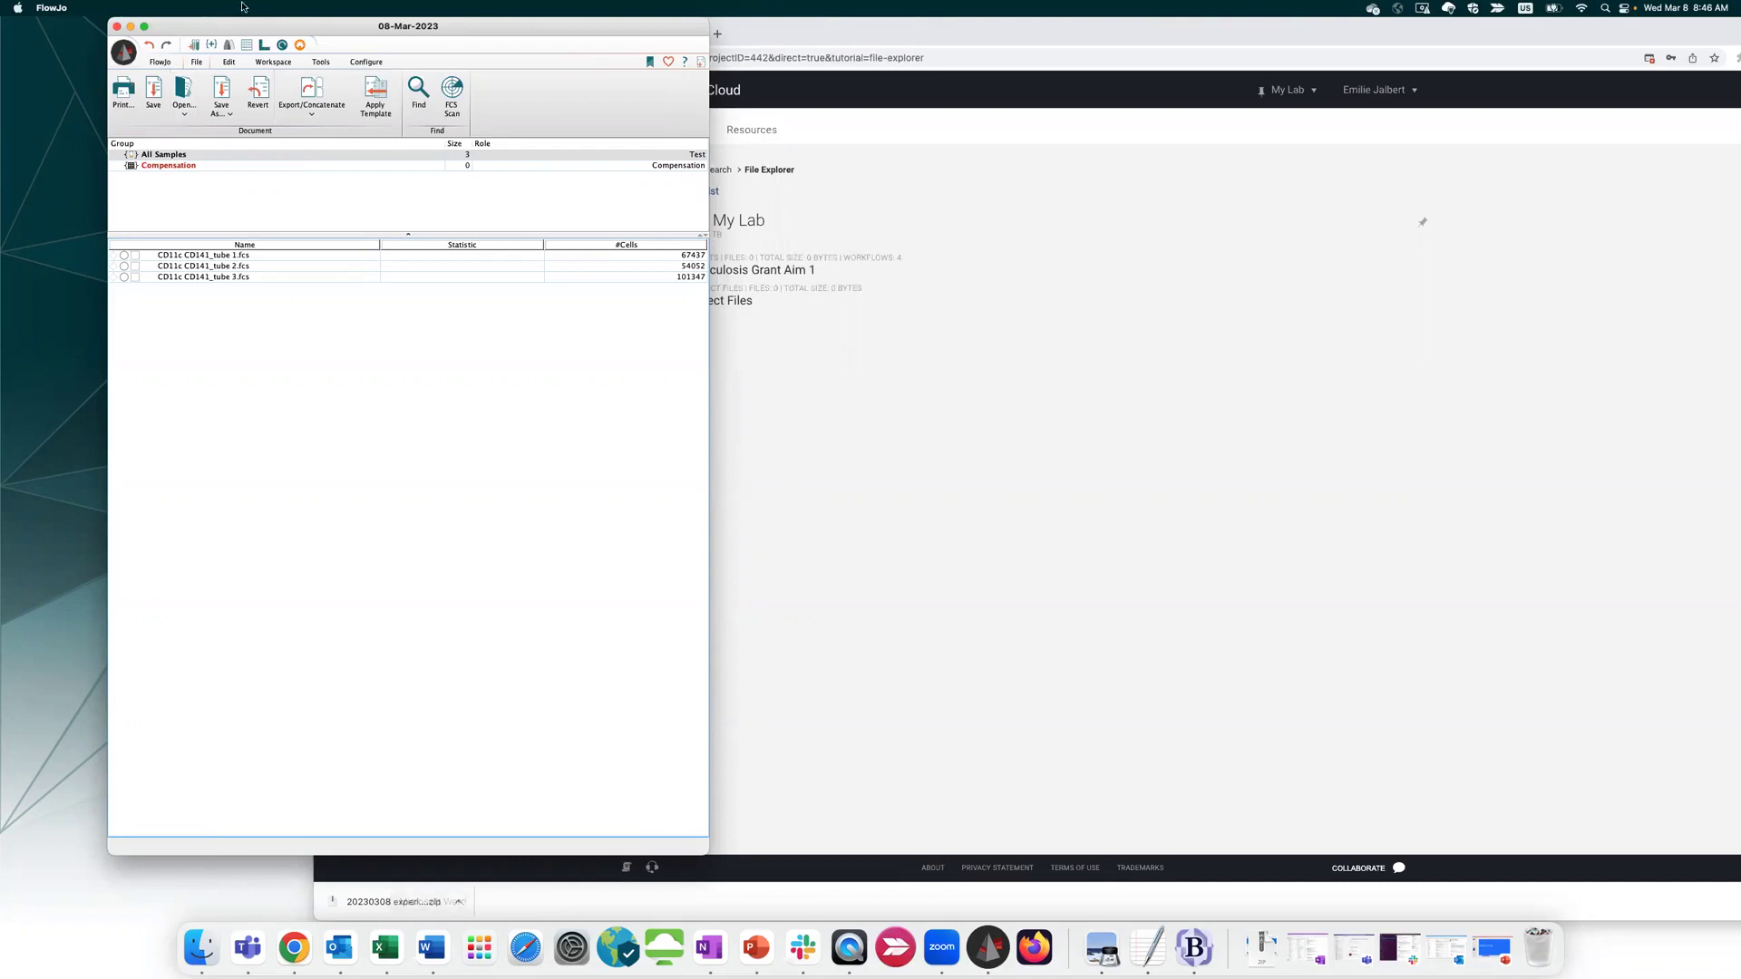
pyautogui.click(231, 113)
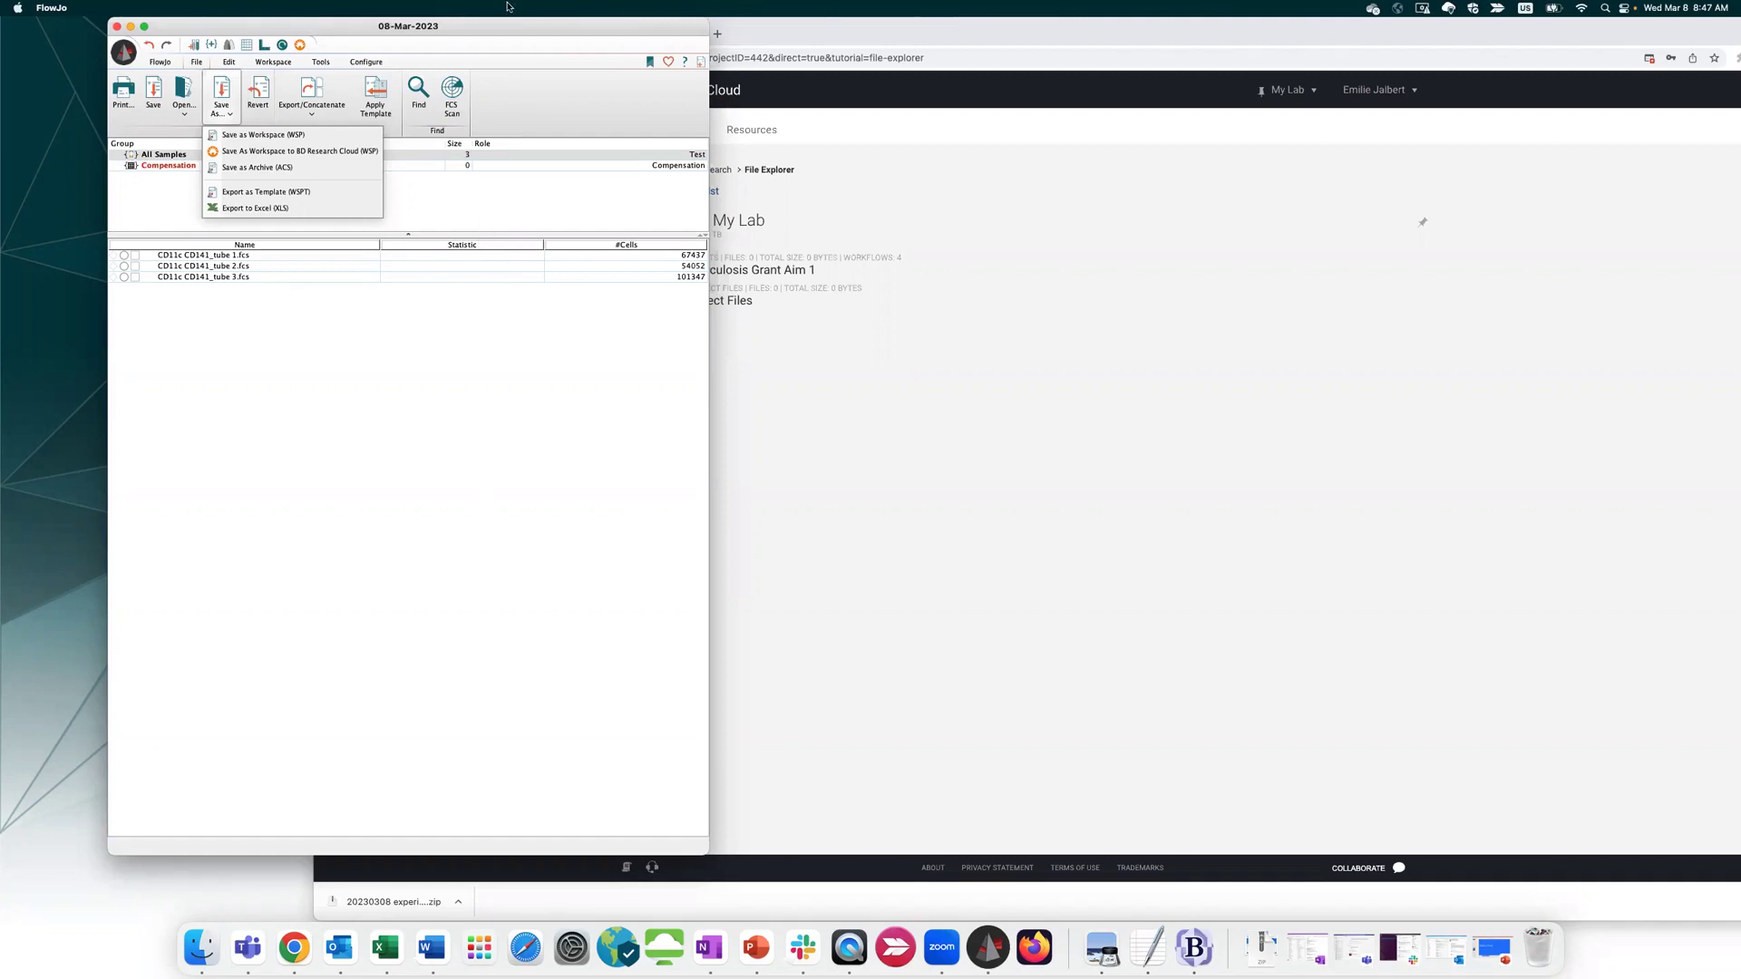
pyautogui.moveTo(566, 27); pyautogui.dragTo(519, 35)
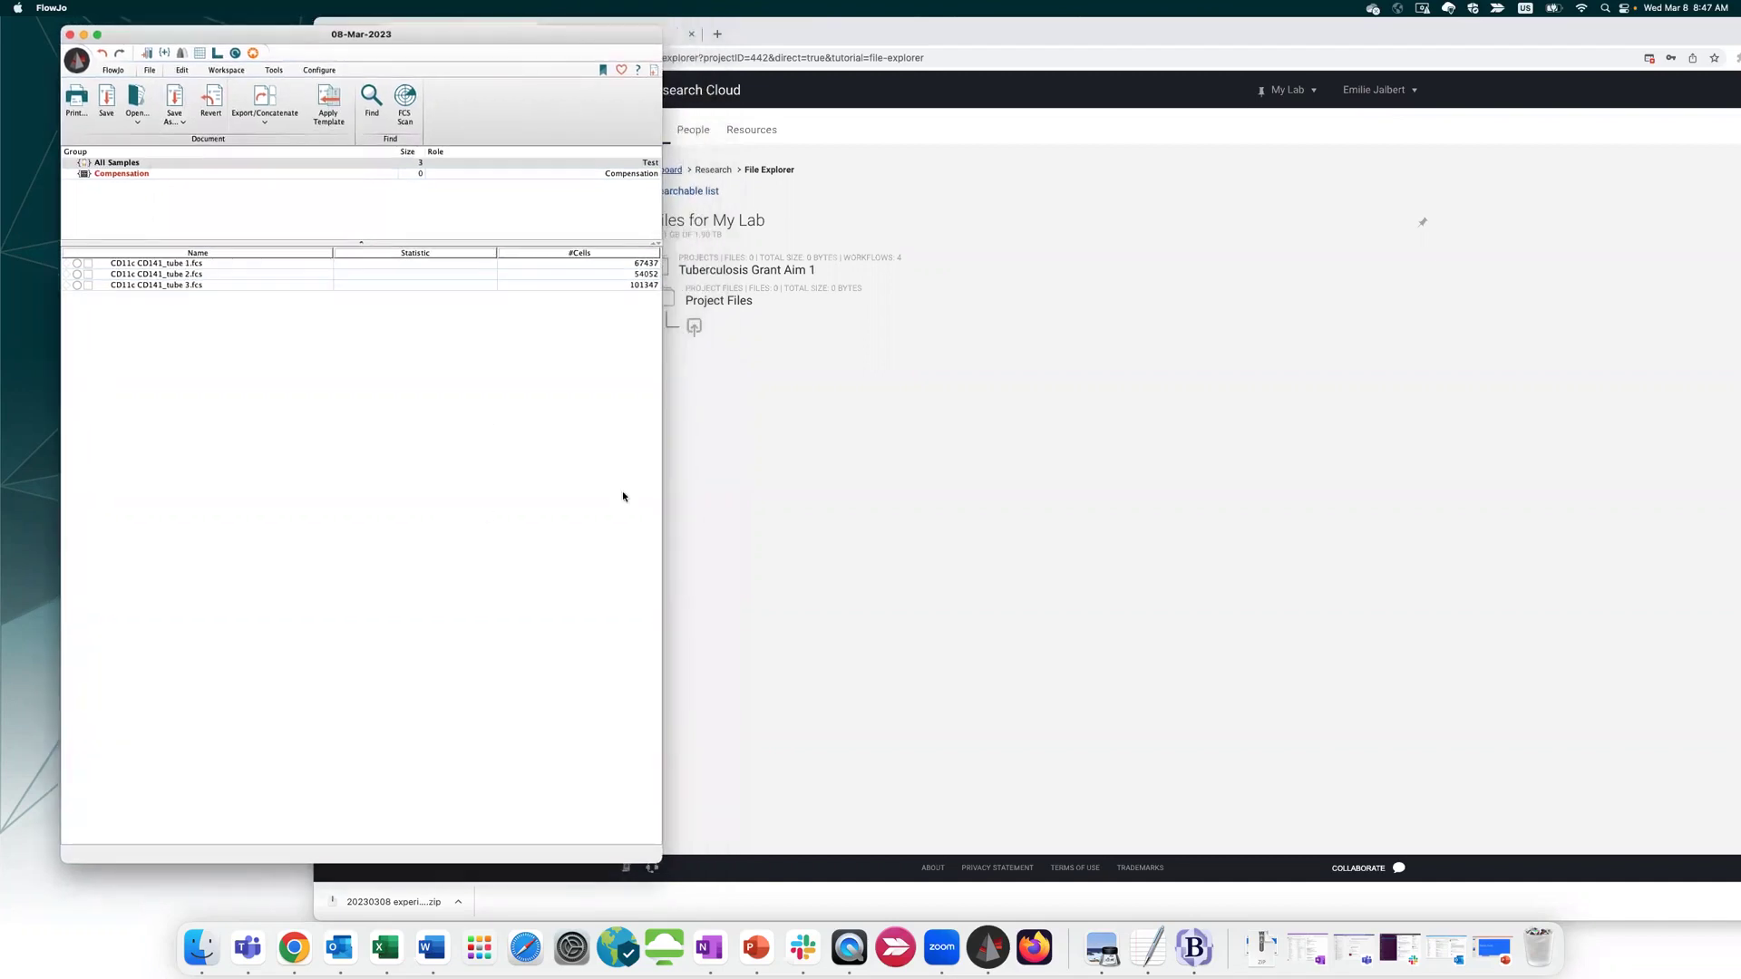
# Bring BD Research Cloud forward and open the My Lab Organization Profile
pyautogui.click(917, 471)
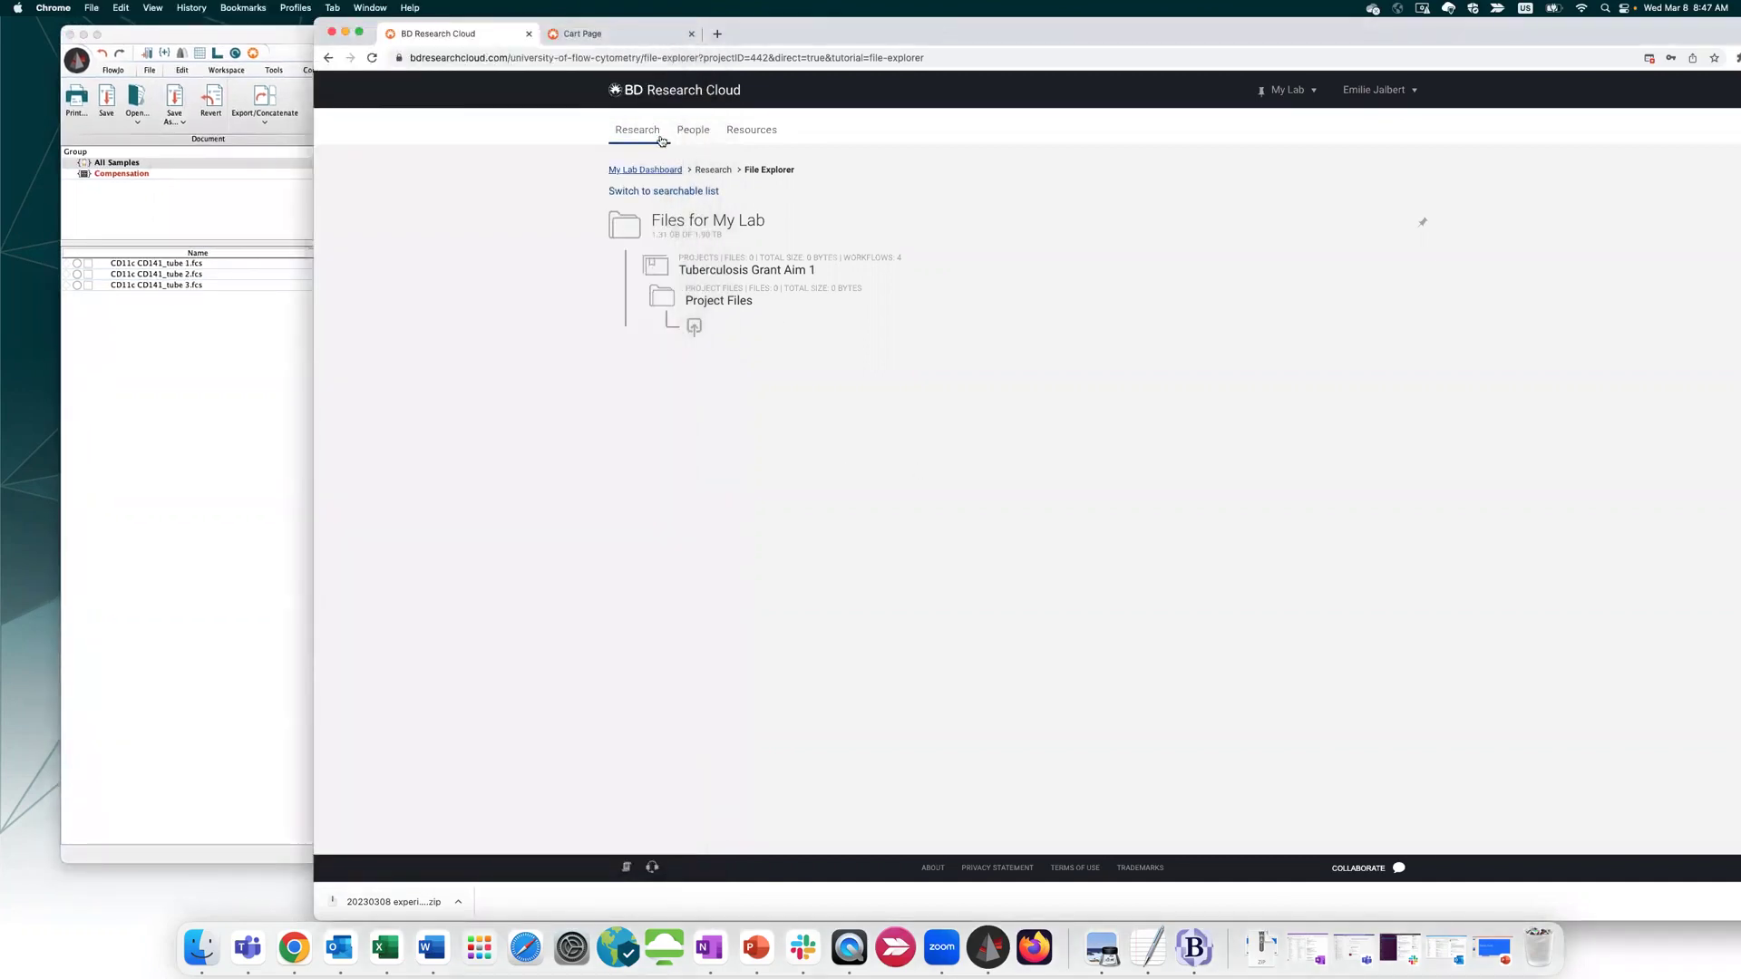
pyautogui.moveTo(653, 133)
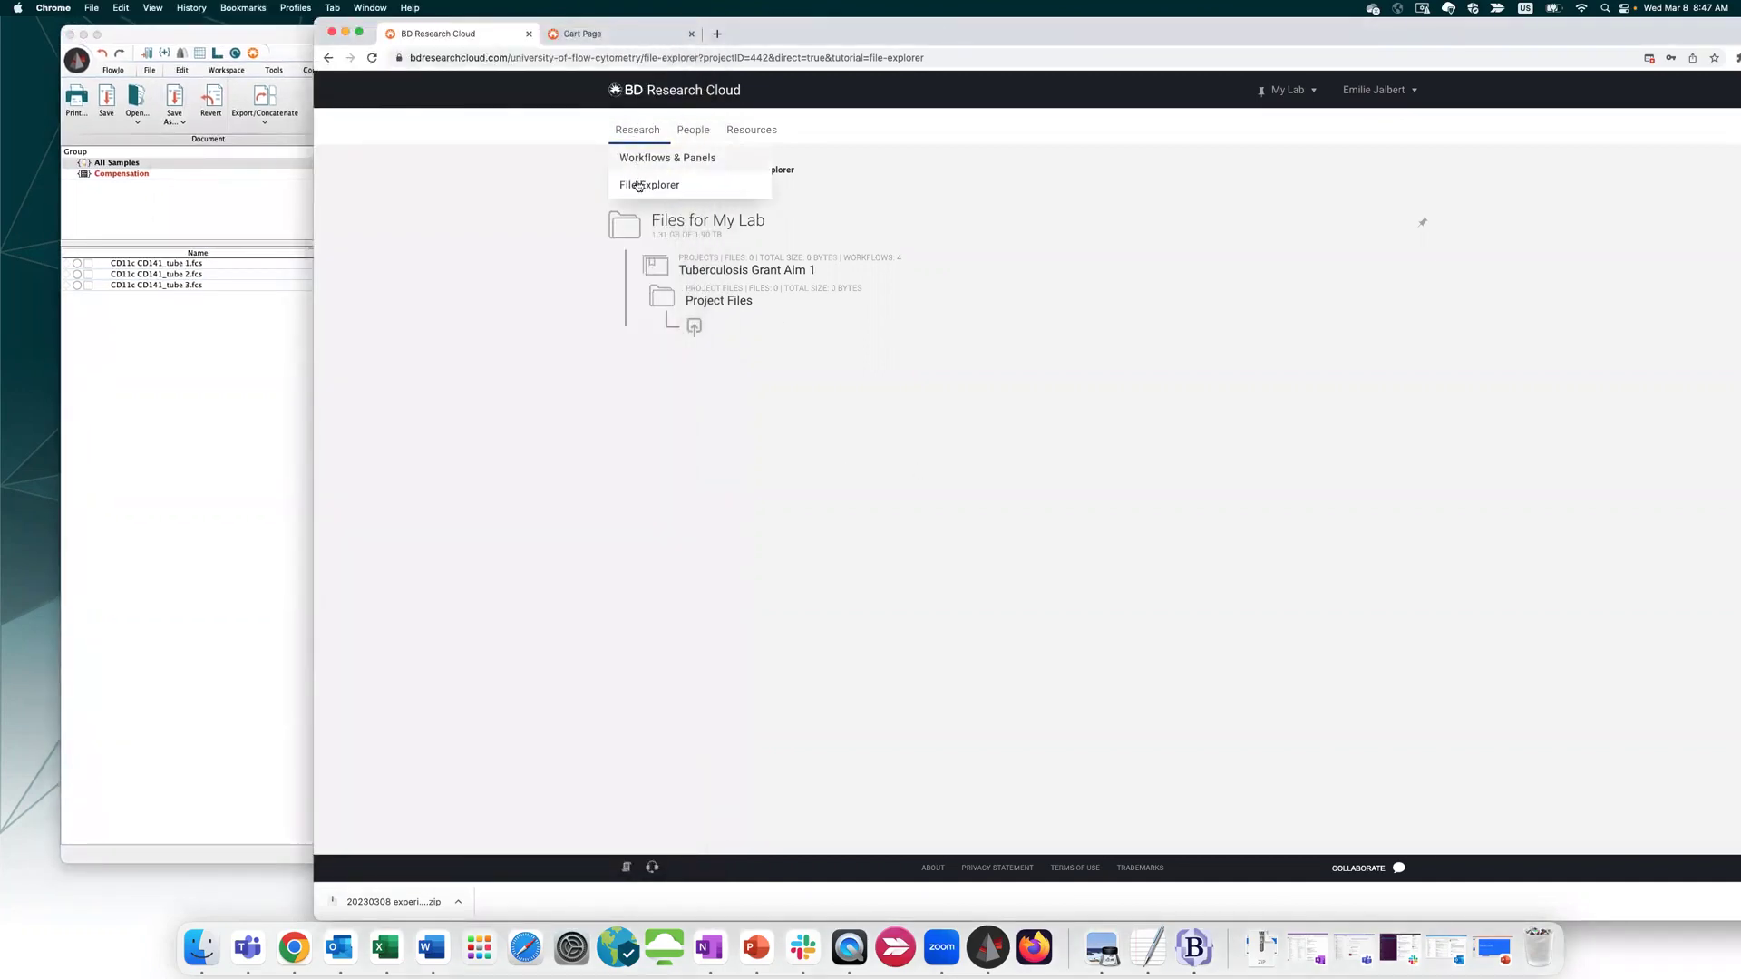
pyautogui.moveTo(770, 125)
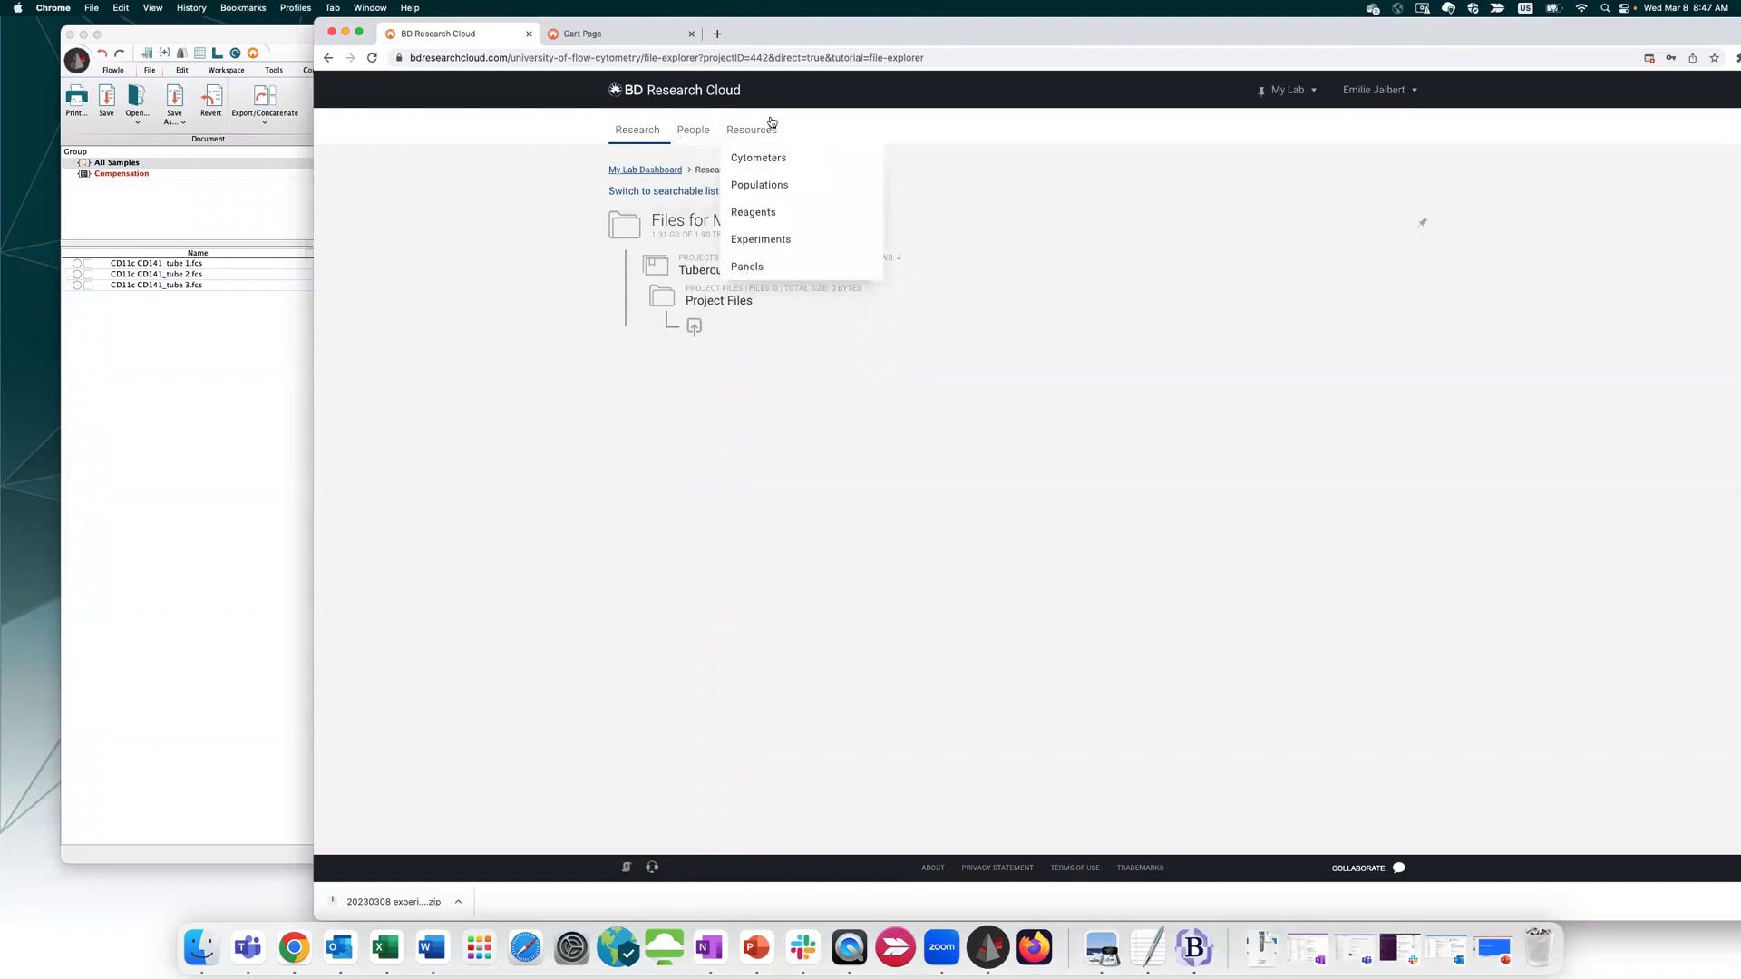
pyautogui.moveTo(1376, 93)
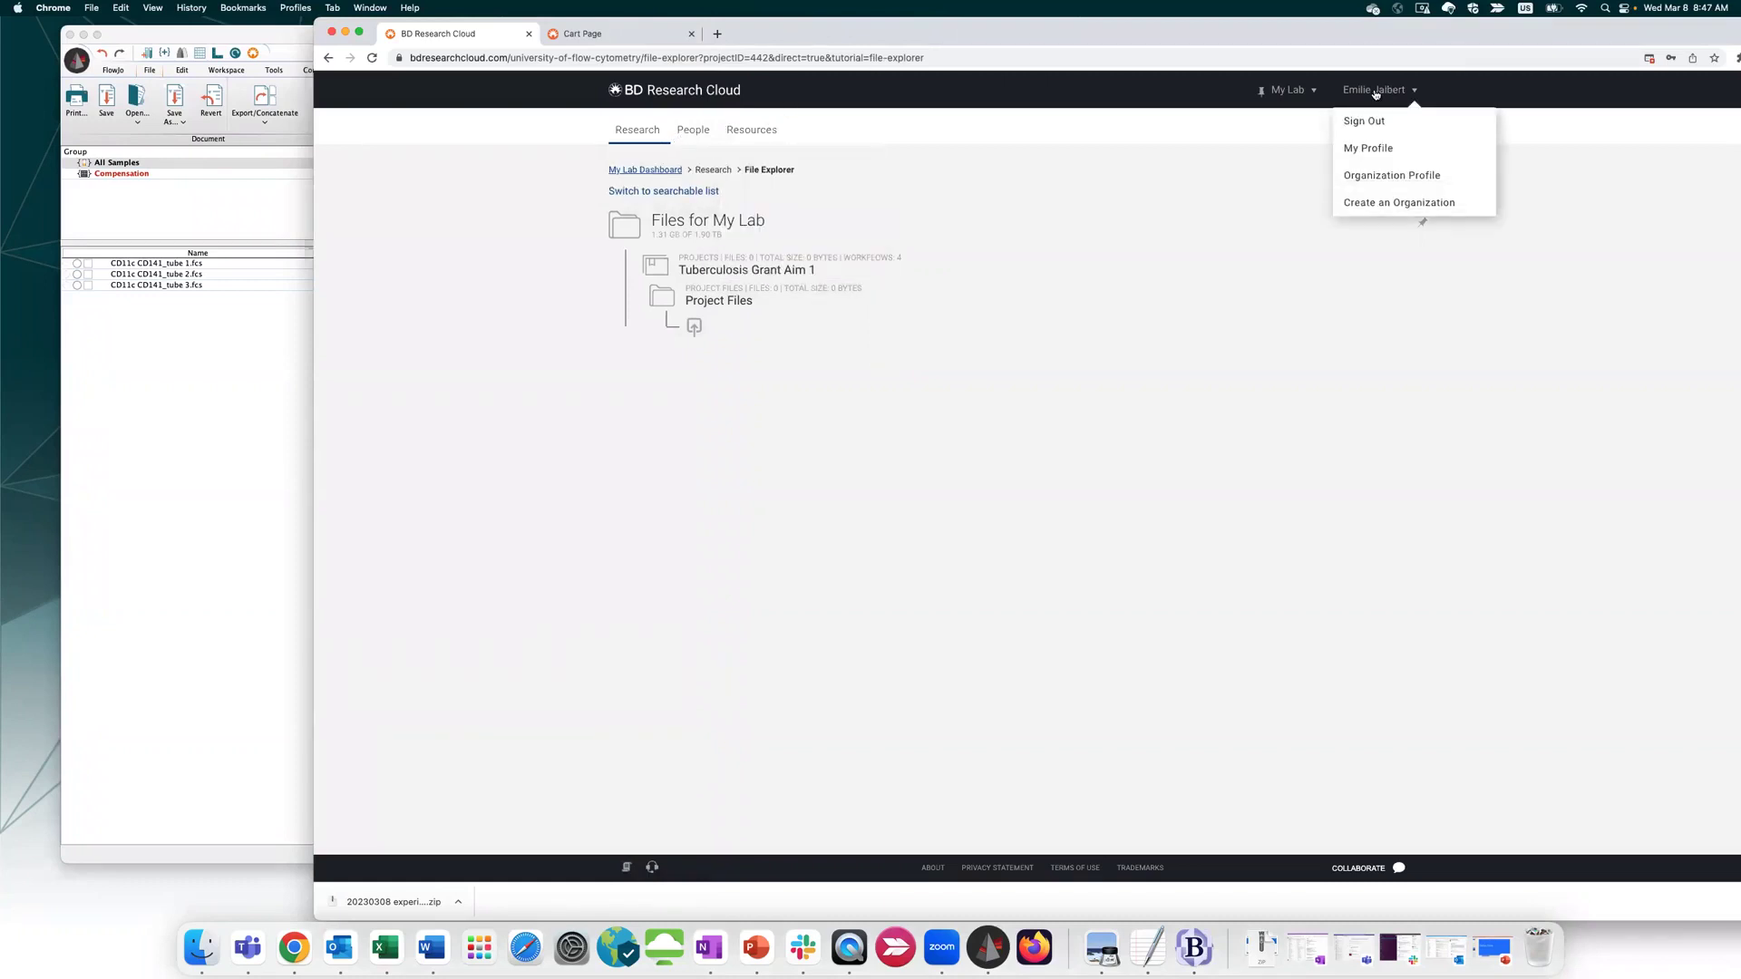
pyautogui.click(1371, 178)
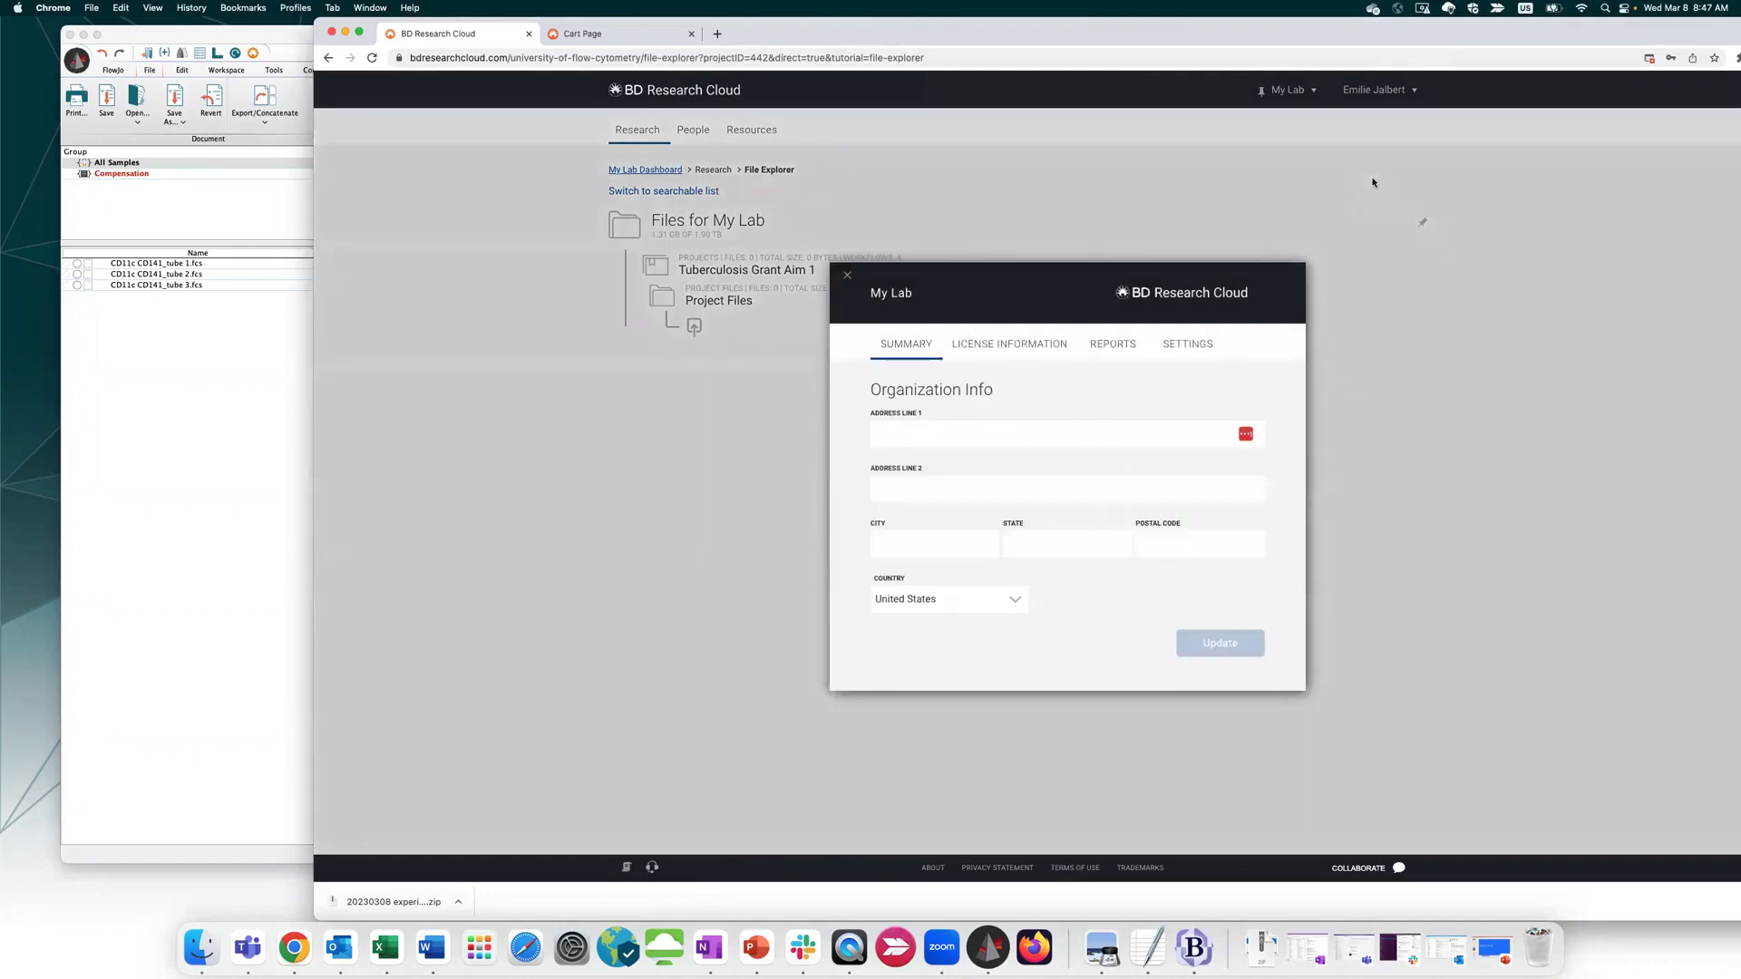
# Review the License Information and Settings tabs, close the profile, and move the browser left
pyautogui.click(980, 343)
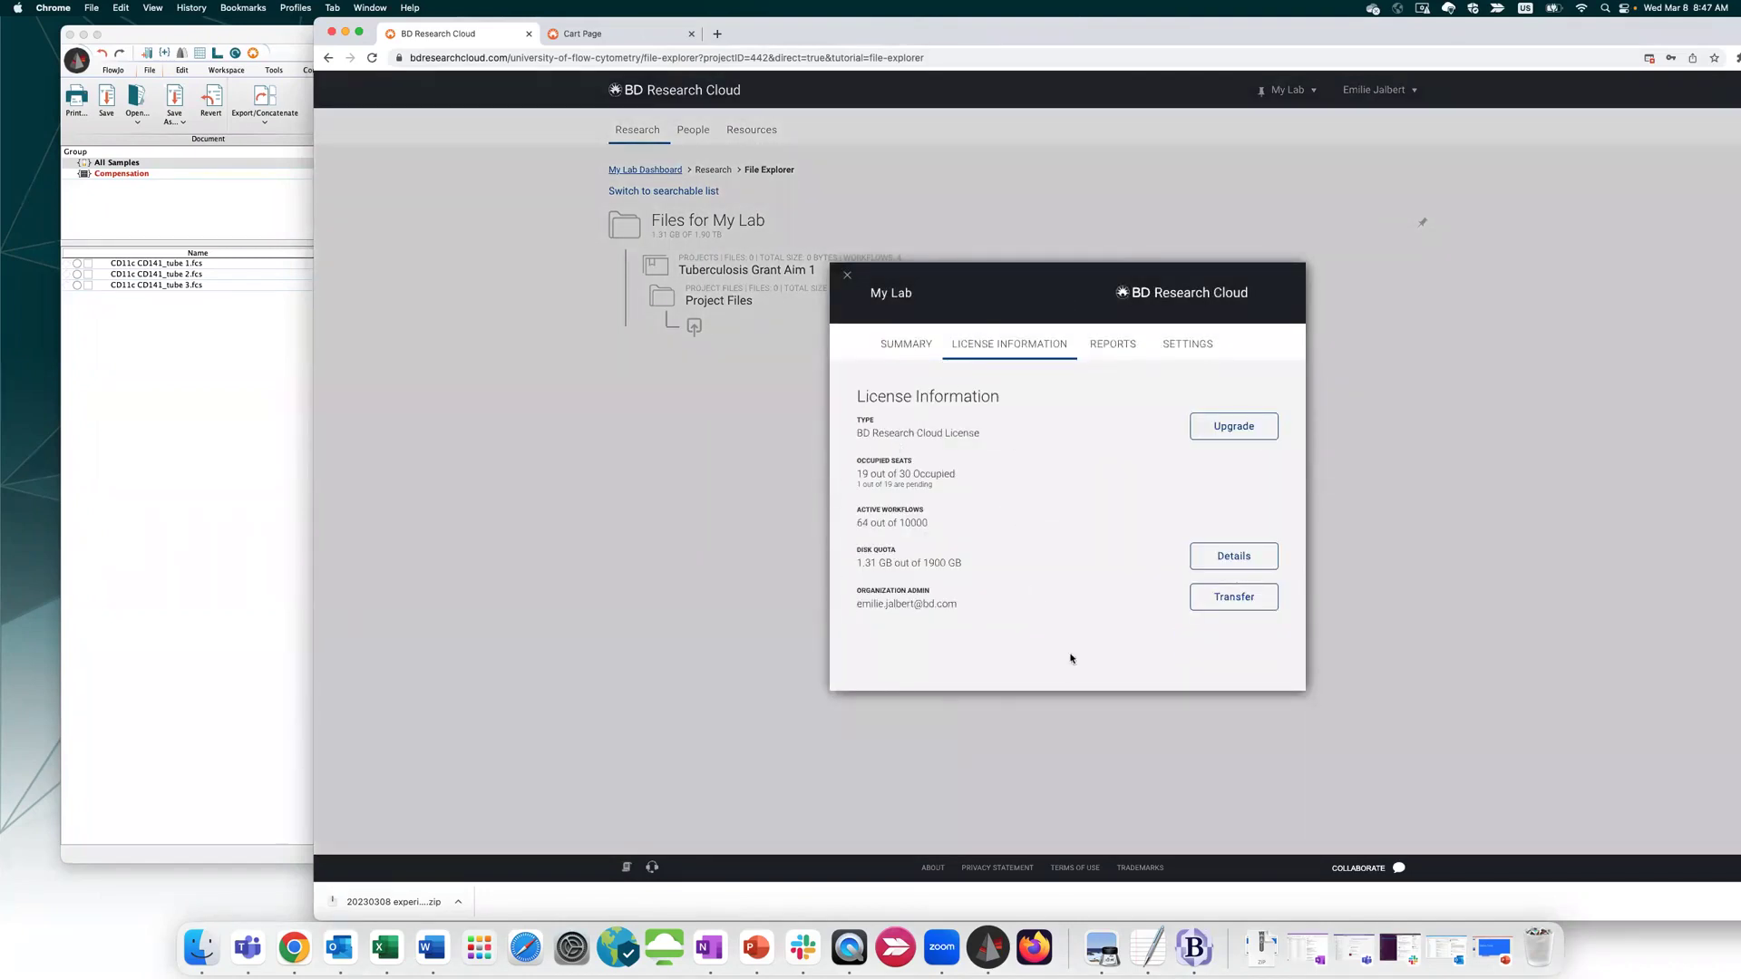
pyautogui.click(1213, 344)
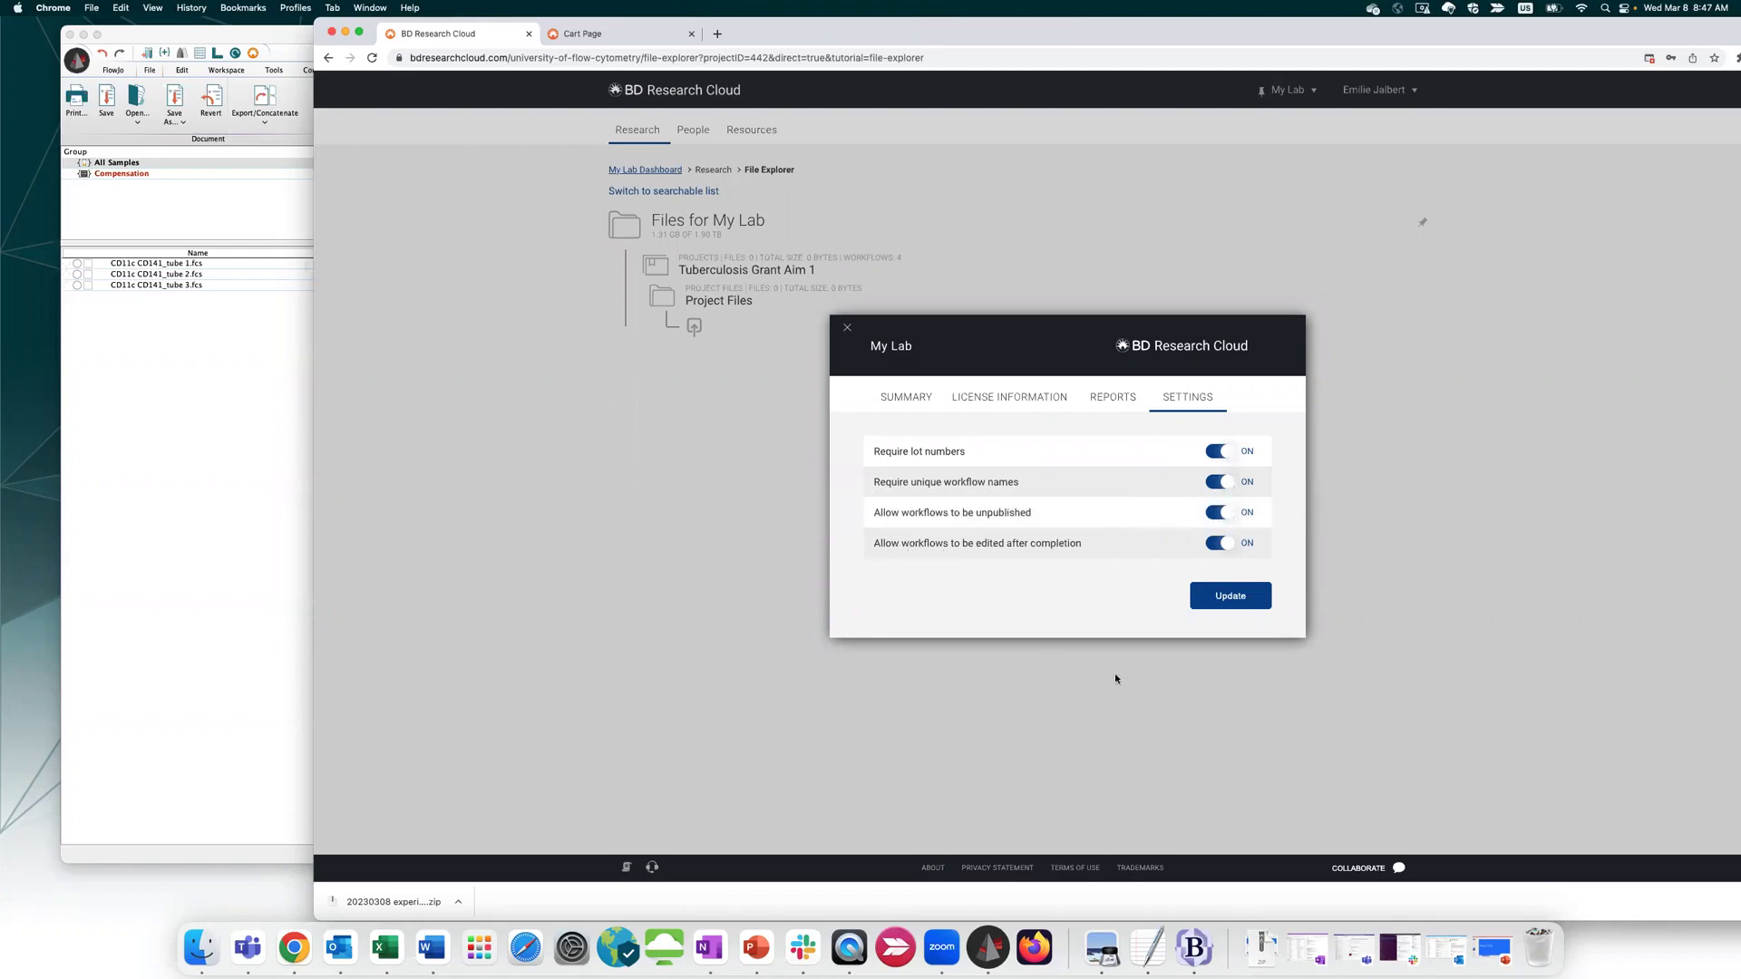
pyautogui.moveTo(1248, 514)
pyautogui.click(846, 335)
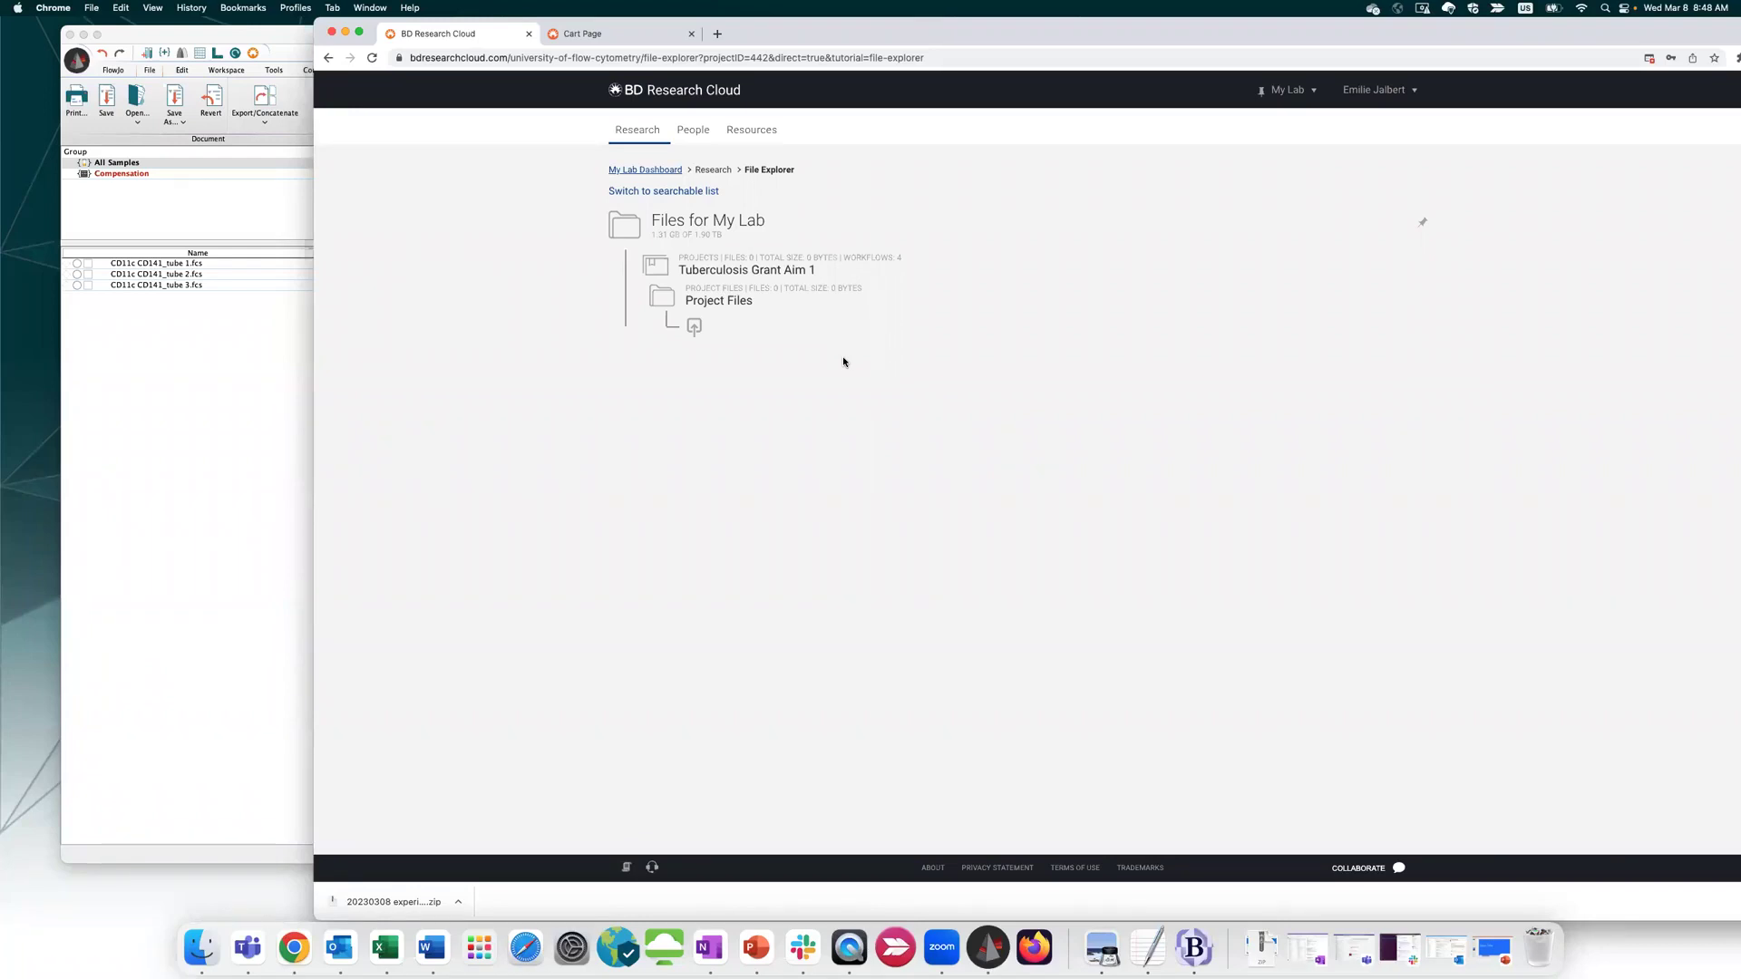
pyautogui.moveTo(1552, 34); pyautogui.dragTo(1409, 34)
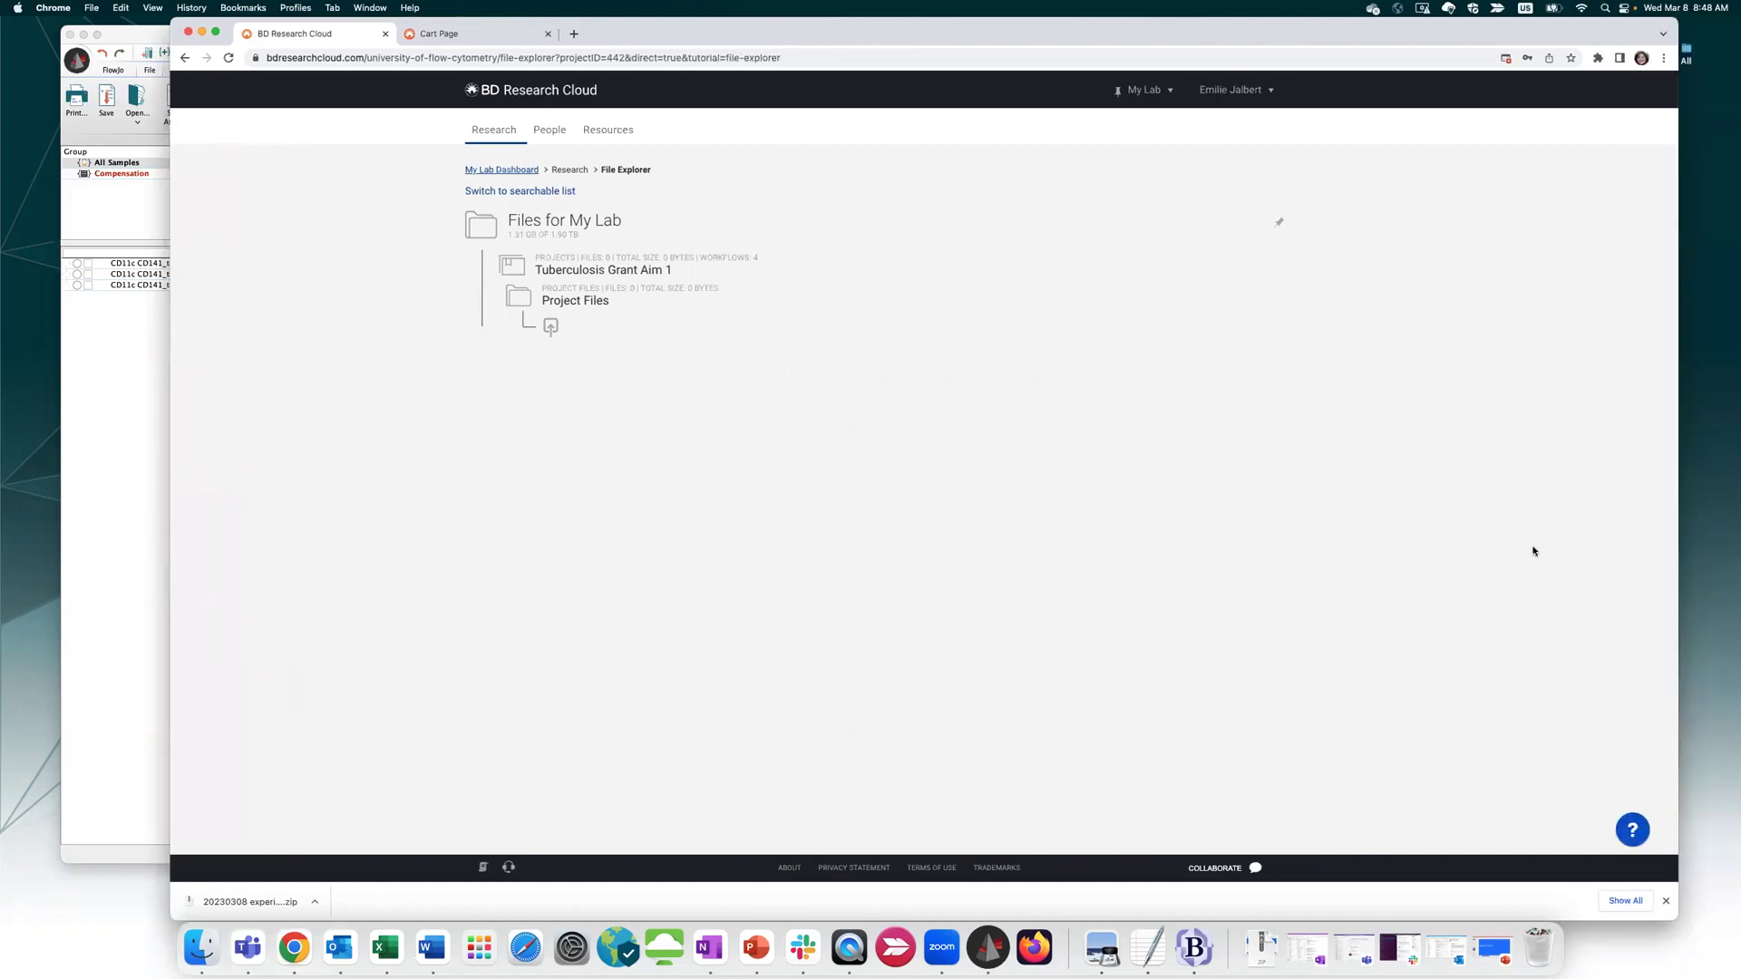
# Open and close the Collaborate chat, the About version details, and the Technical Support contacts
pyautogui.click(1224, 872)
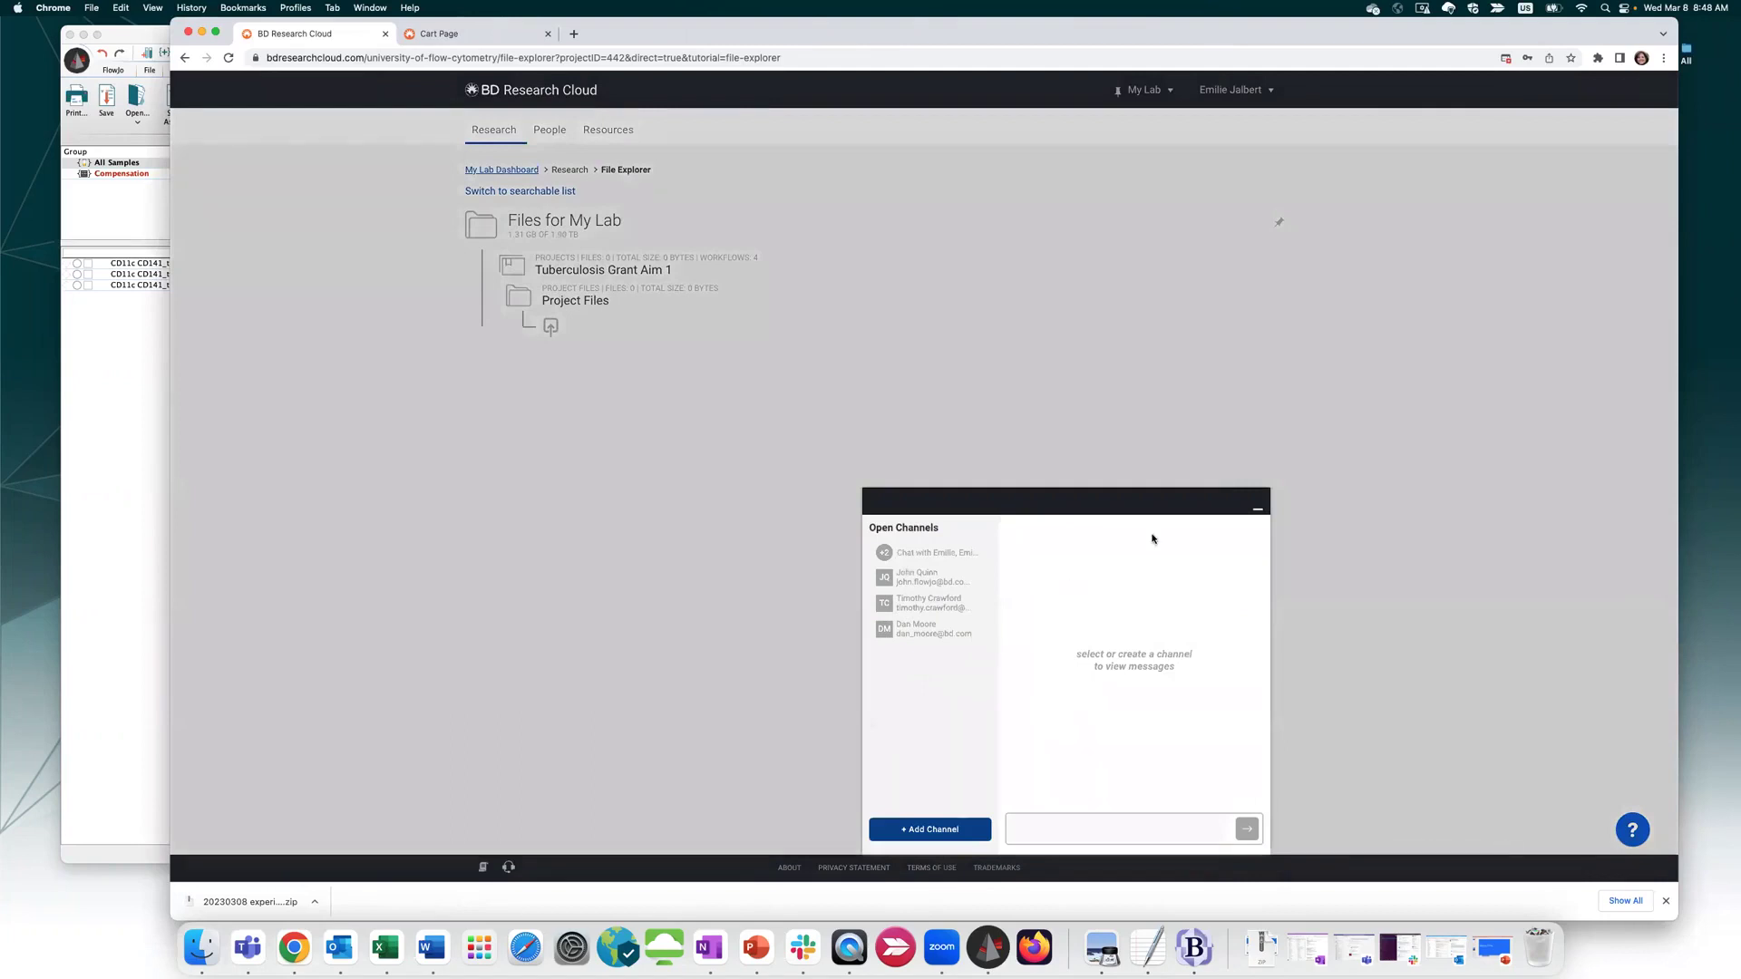
pyautogui.click(1258, 510)
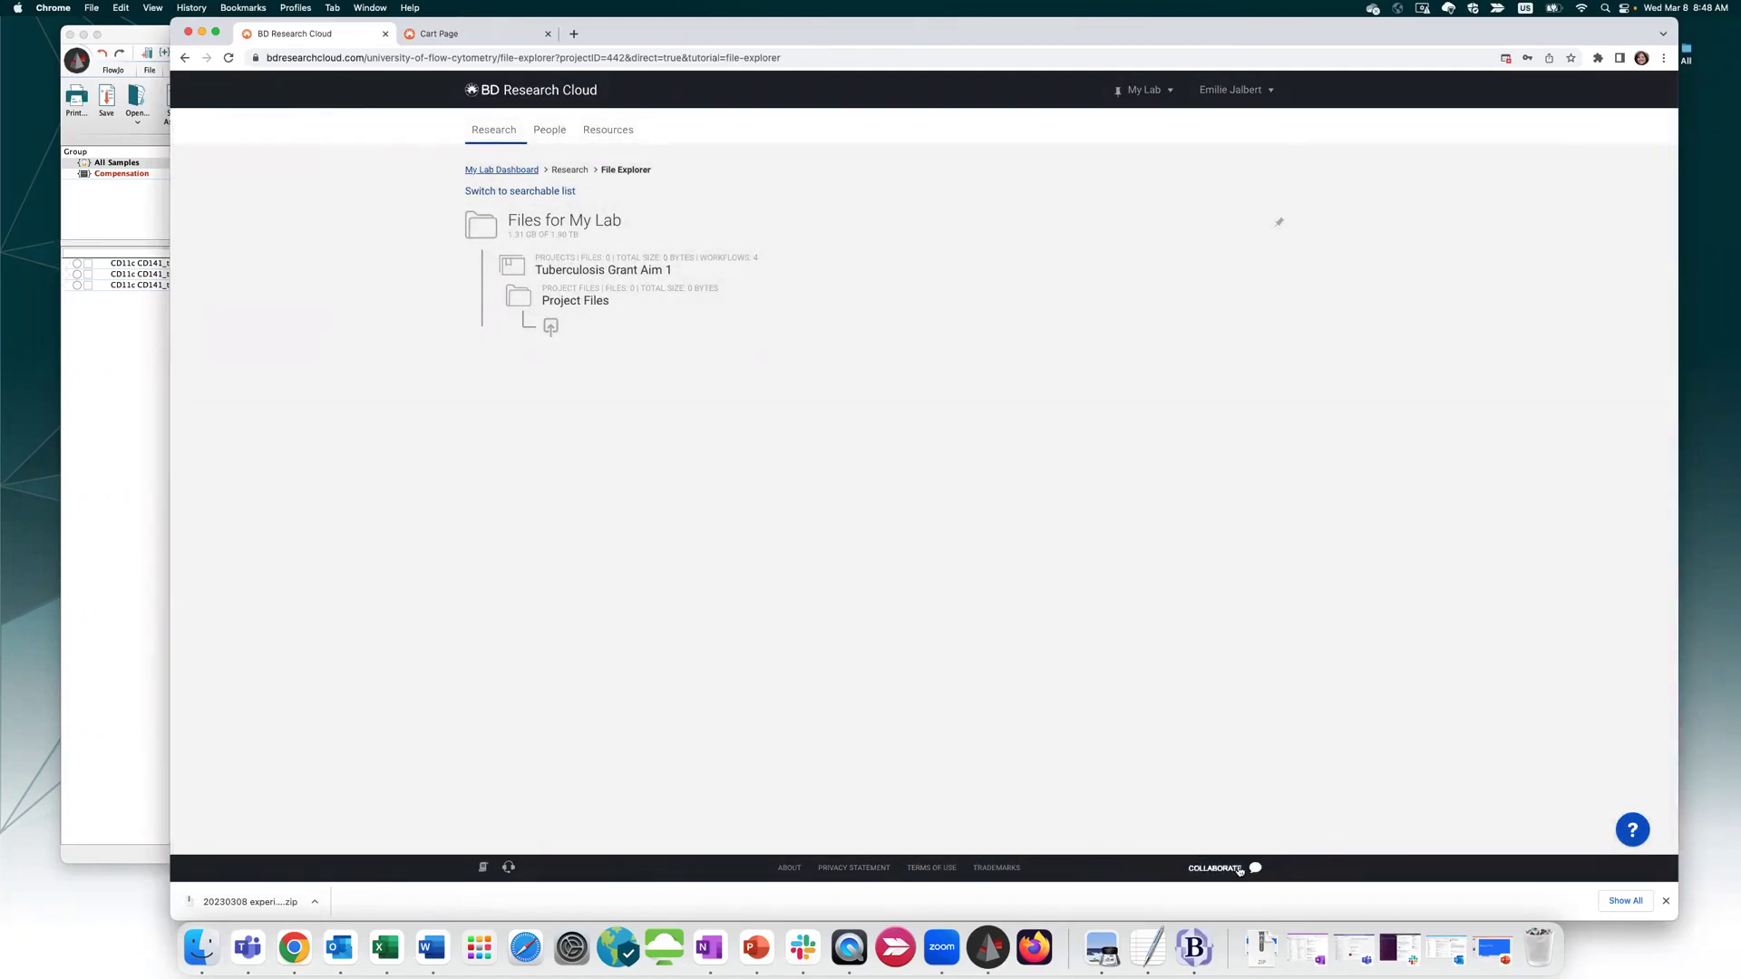
pyautogui.click(787, 869)
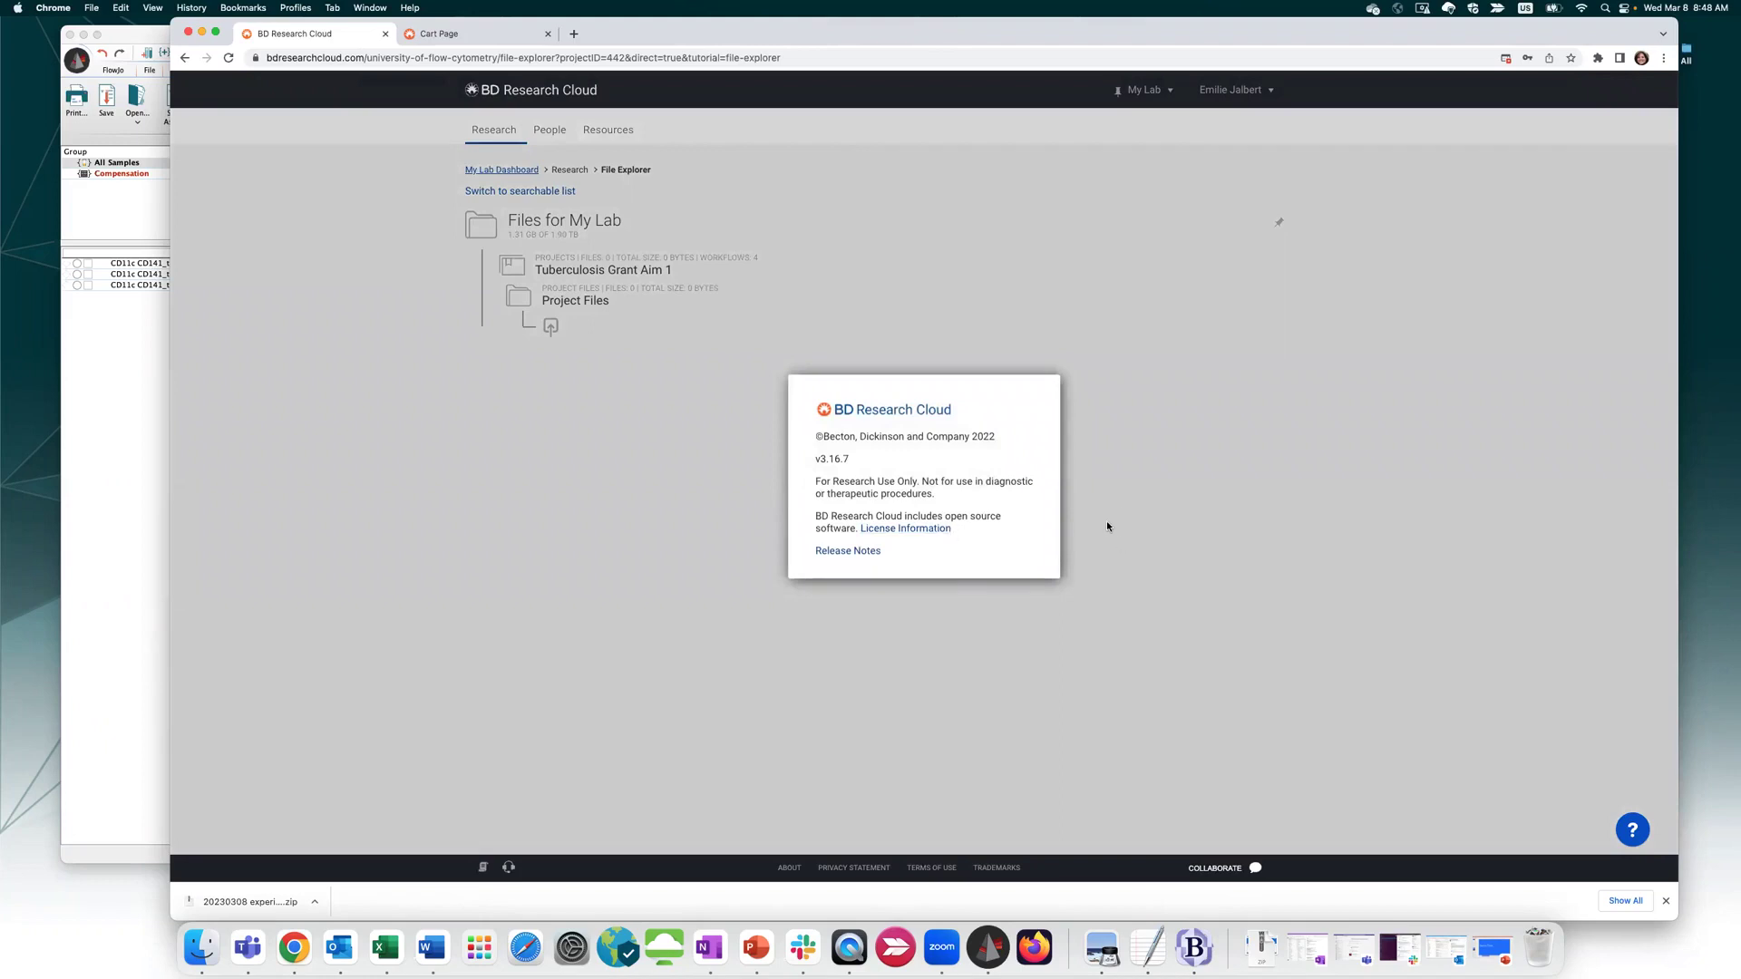
pyautogui.click(668, 541)
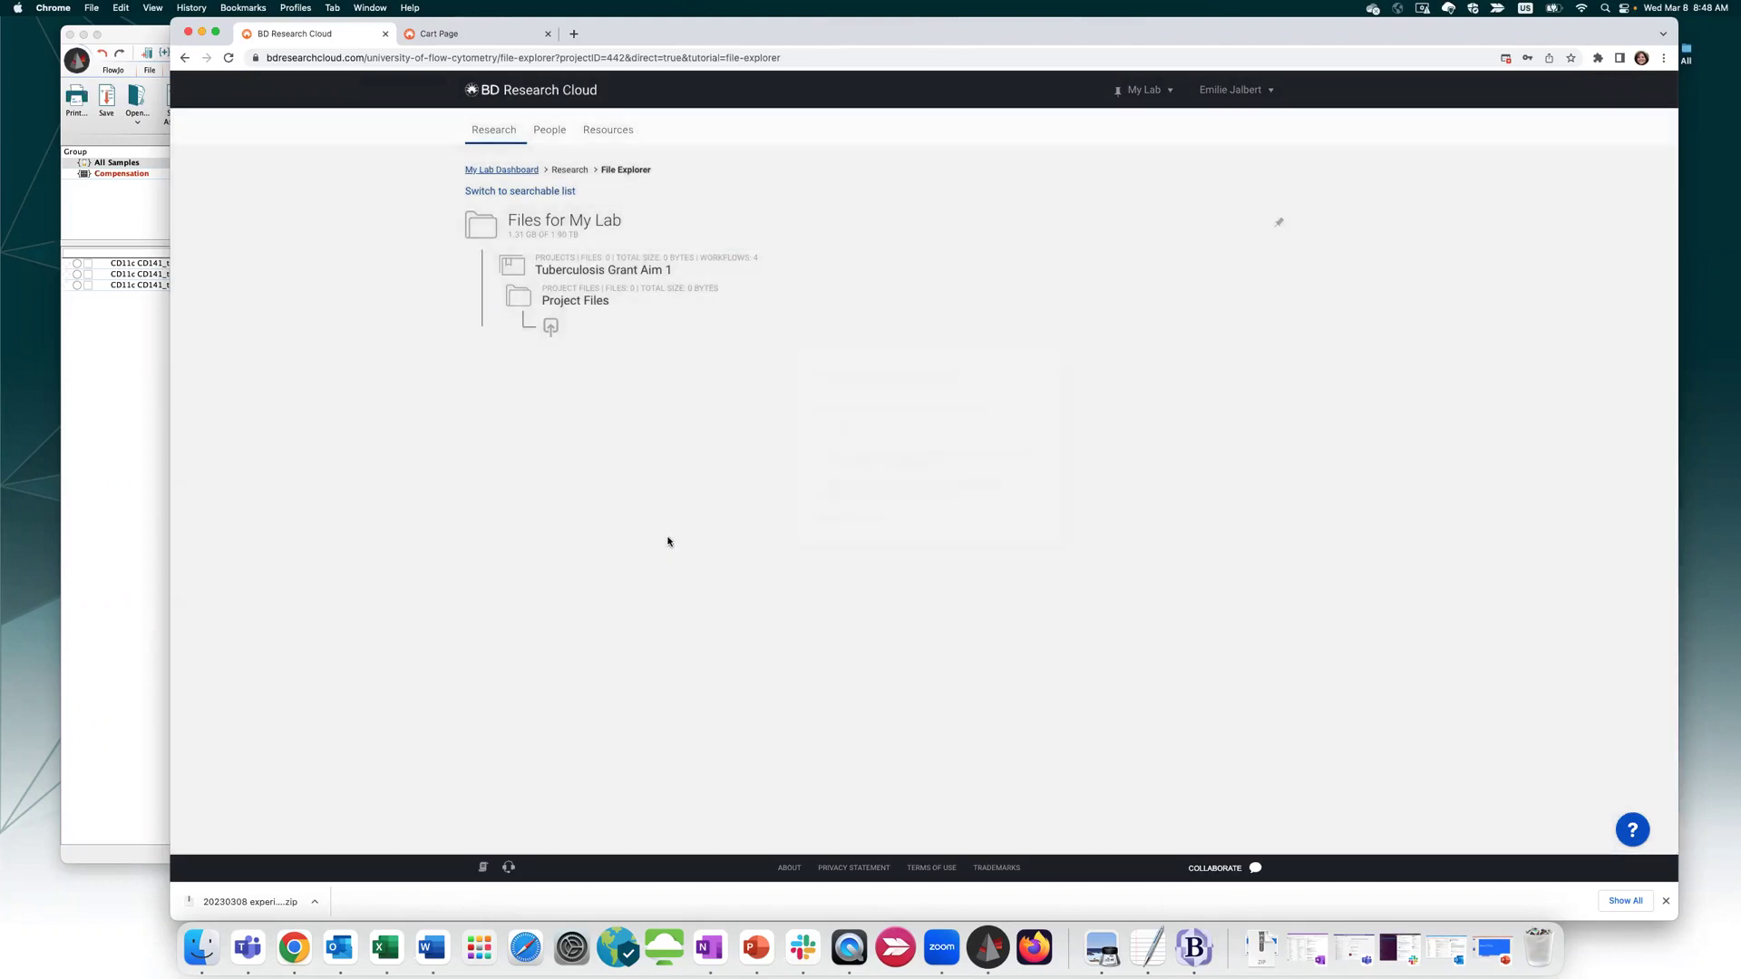
pyautogui.click(509, 868)
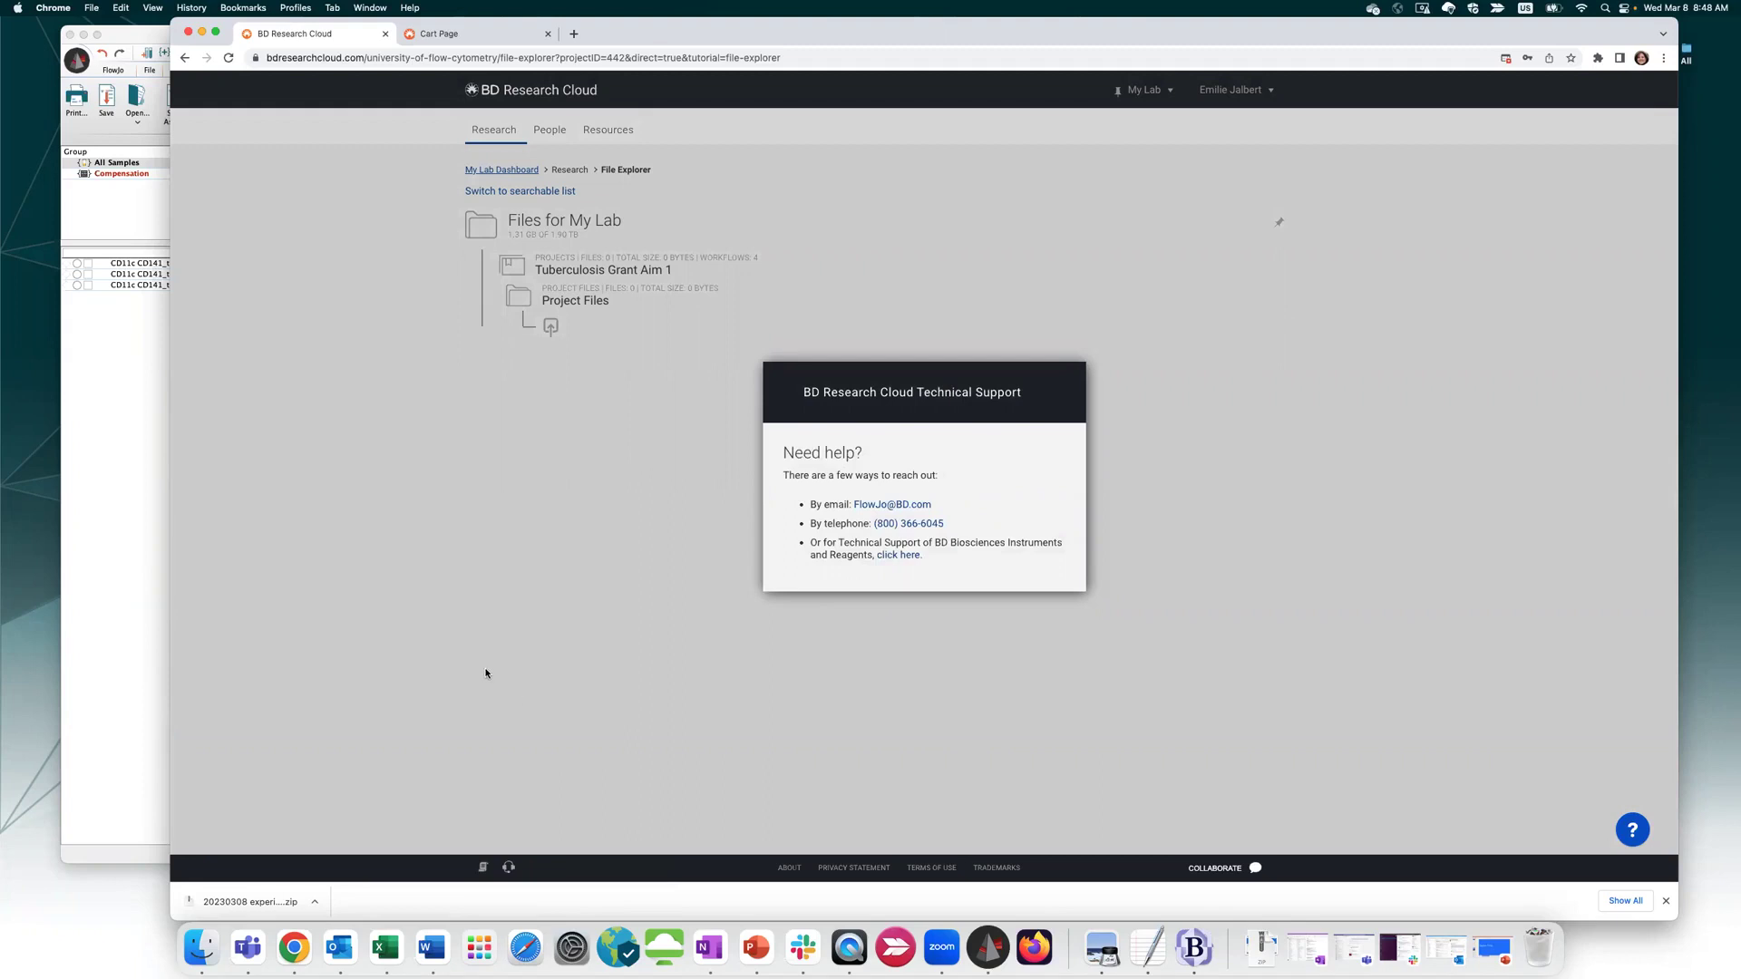
pyautogui.click(640, 760)
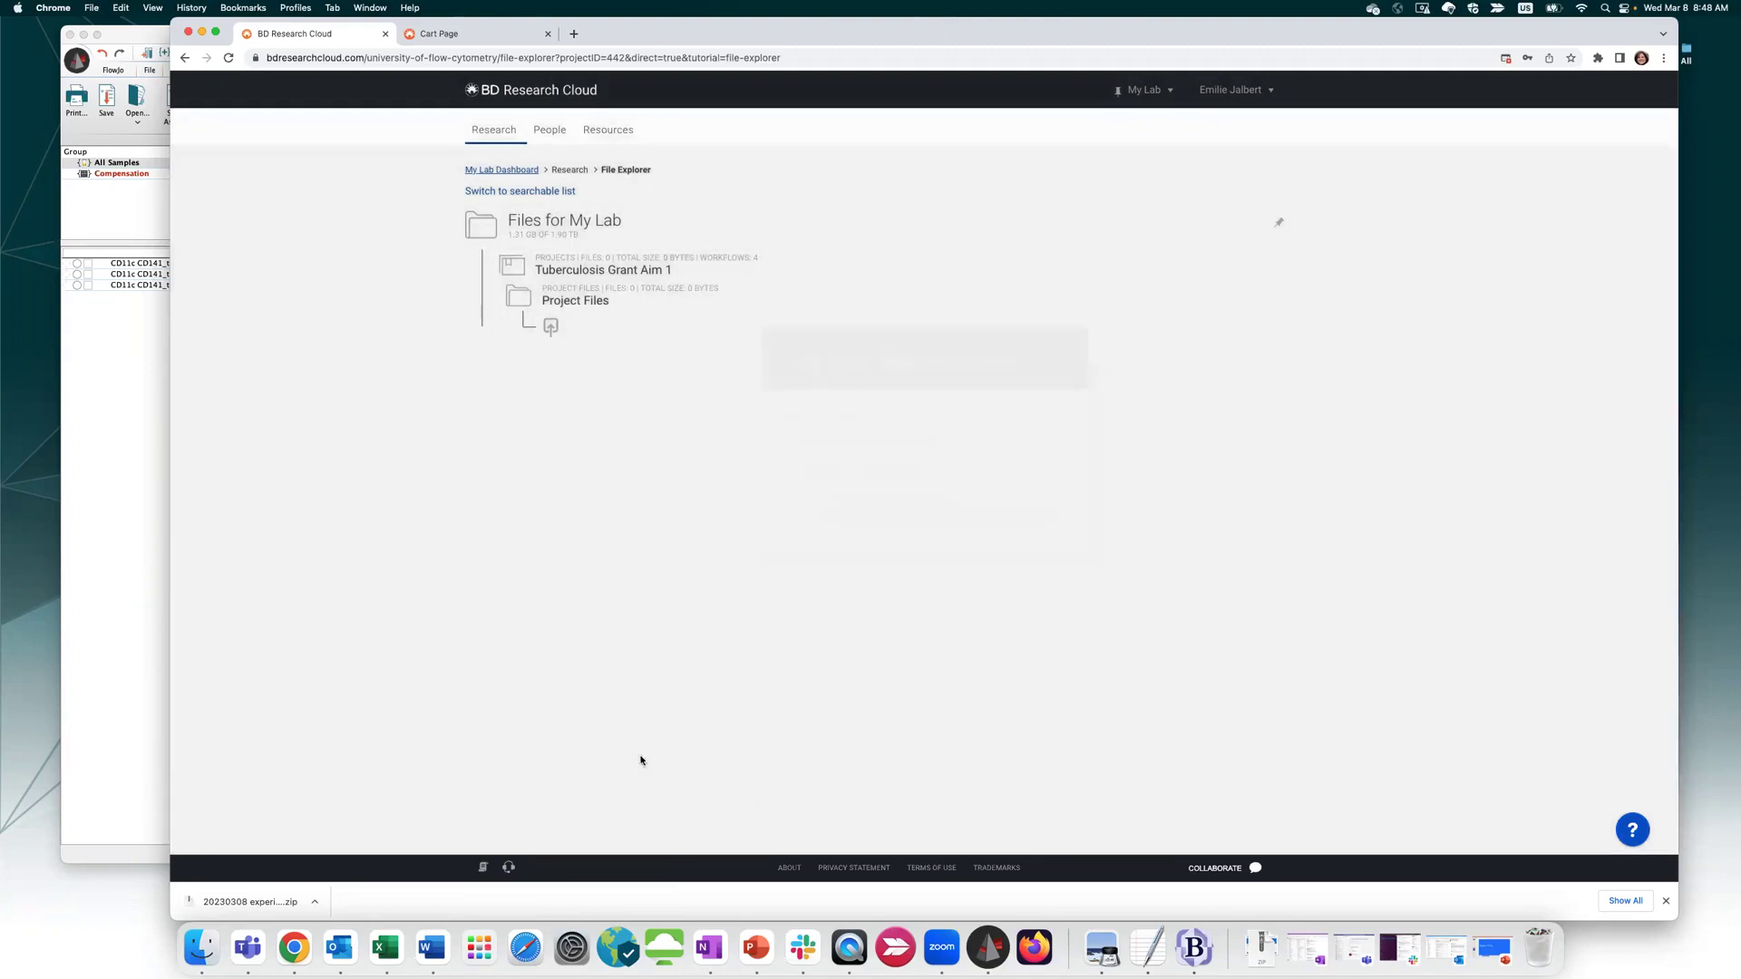
# In a new tab, load flowjo.com, correcting the mistyped gflow.com address
pyautogui.click(573, 34)
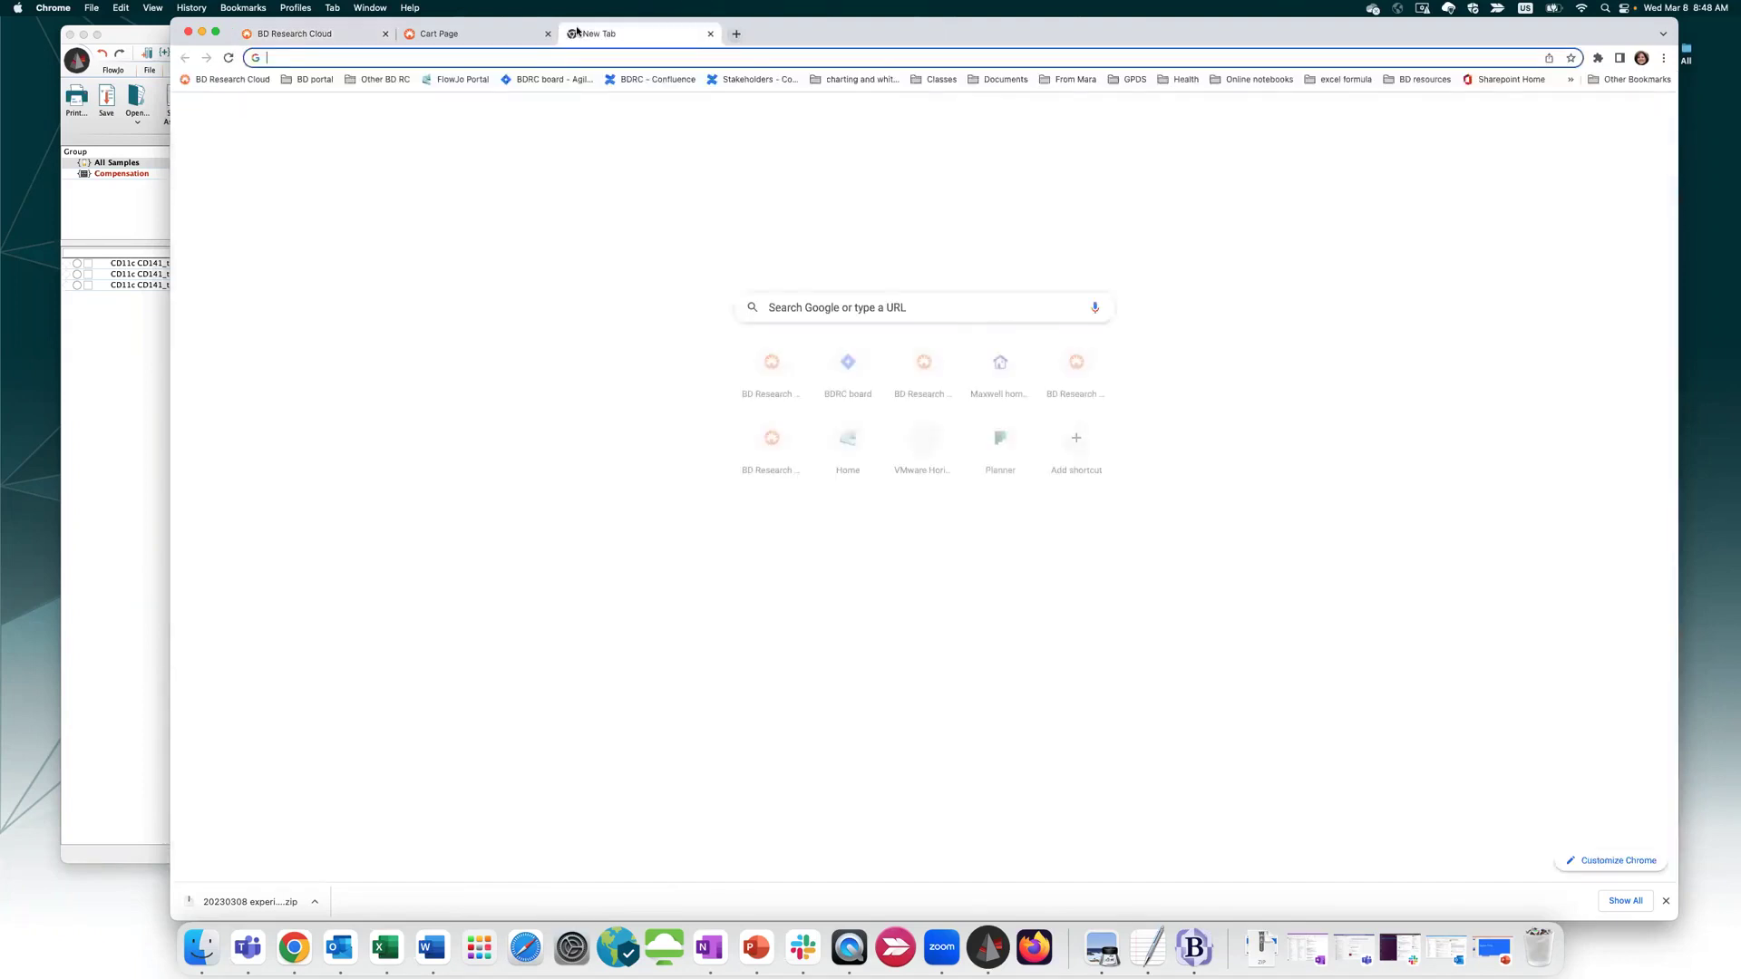
pyautogui.write('gflow.com')
pyautogui.press('Return')
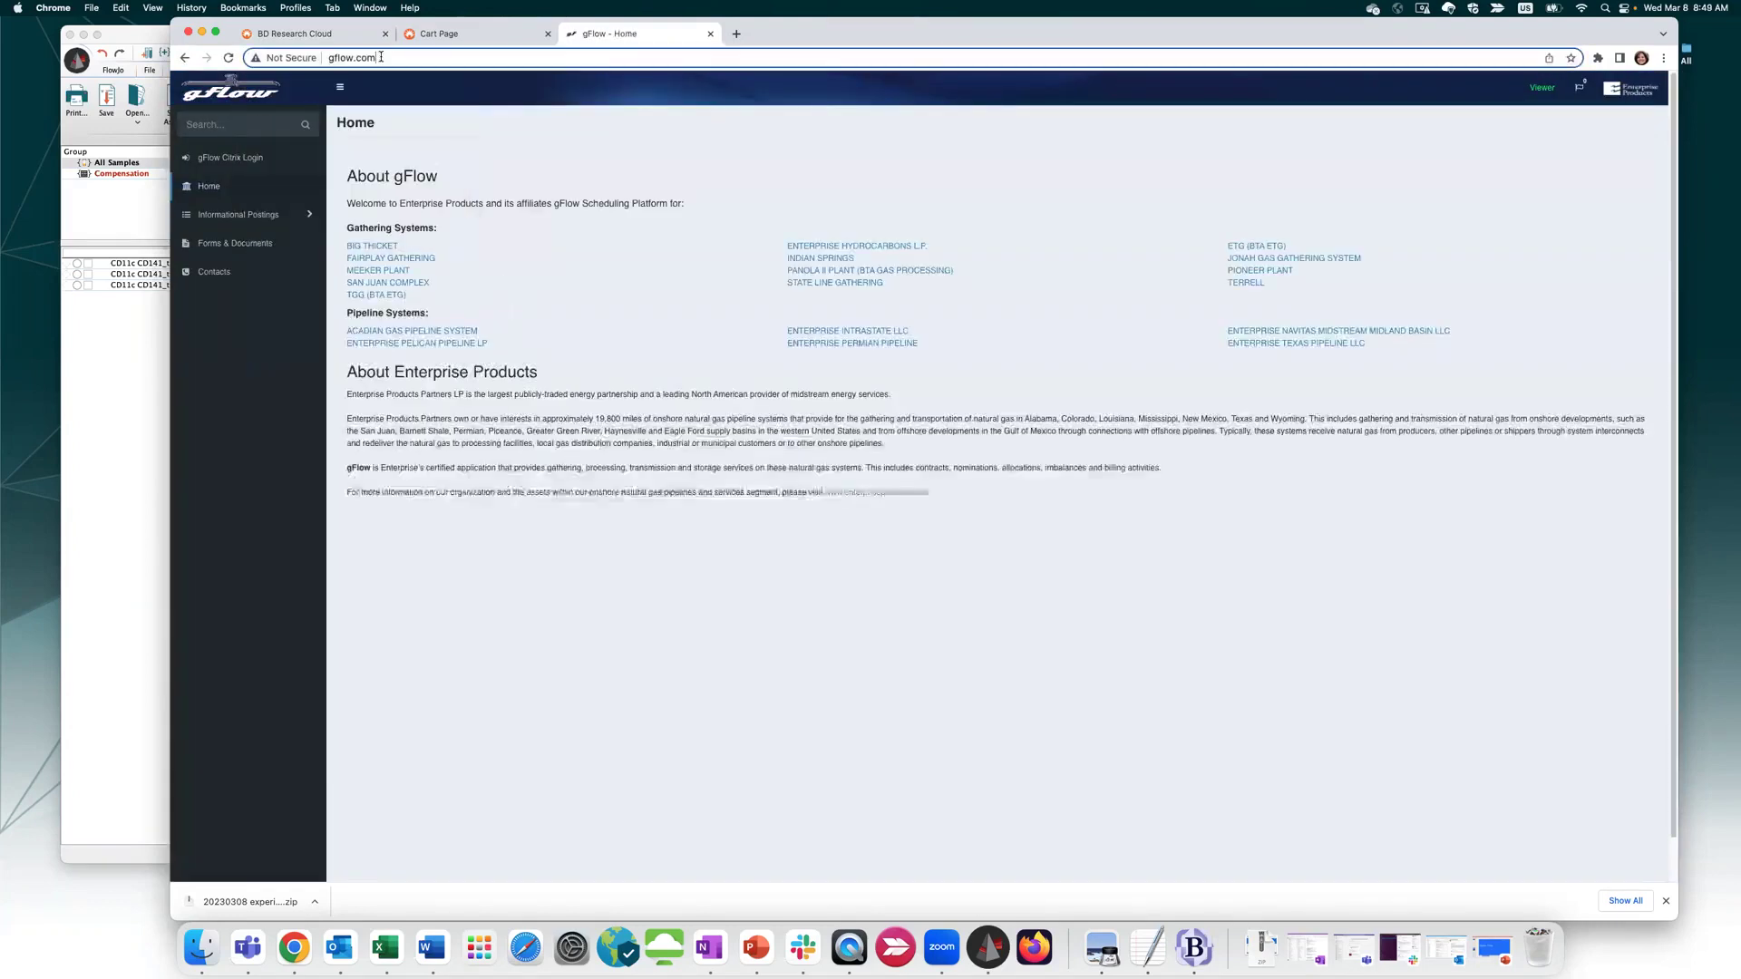
pyautogui.click(324, 56)
pyautogui.write('flowjo.com')
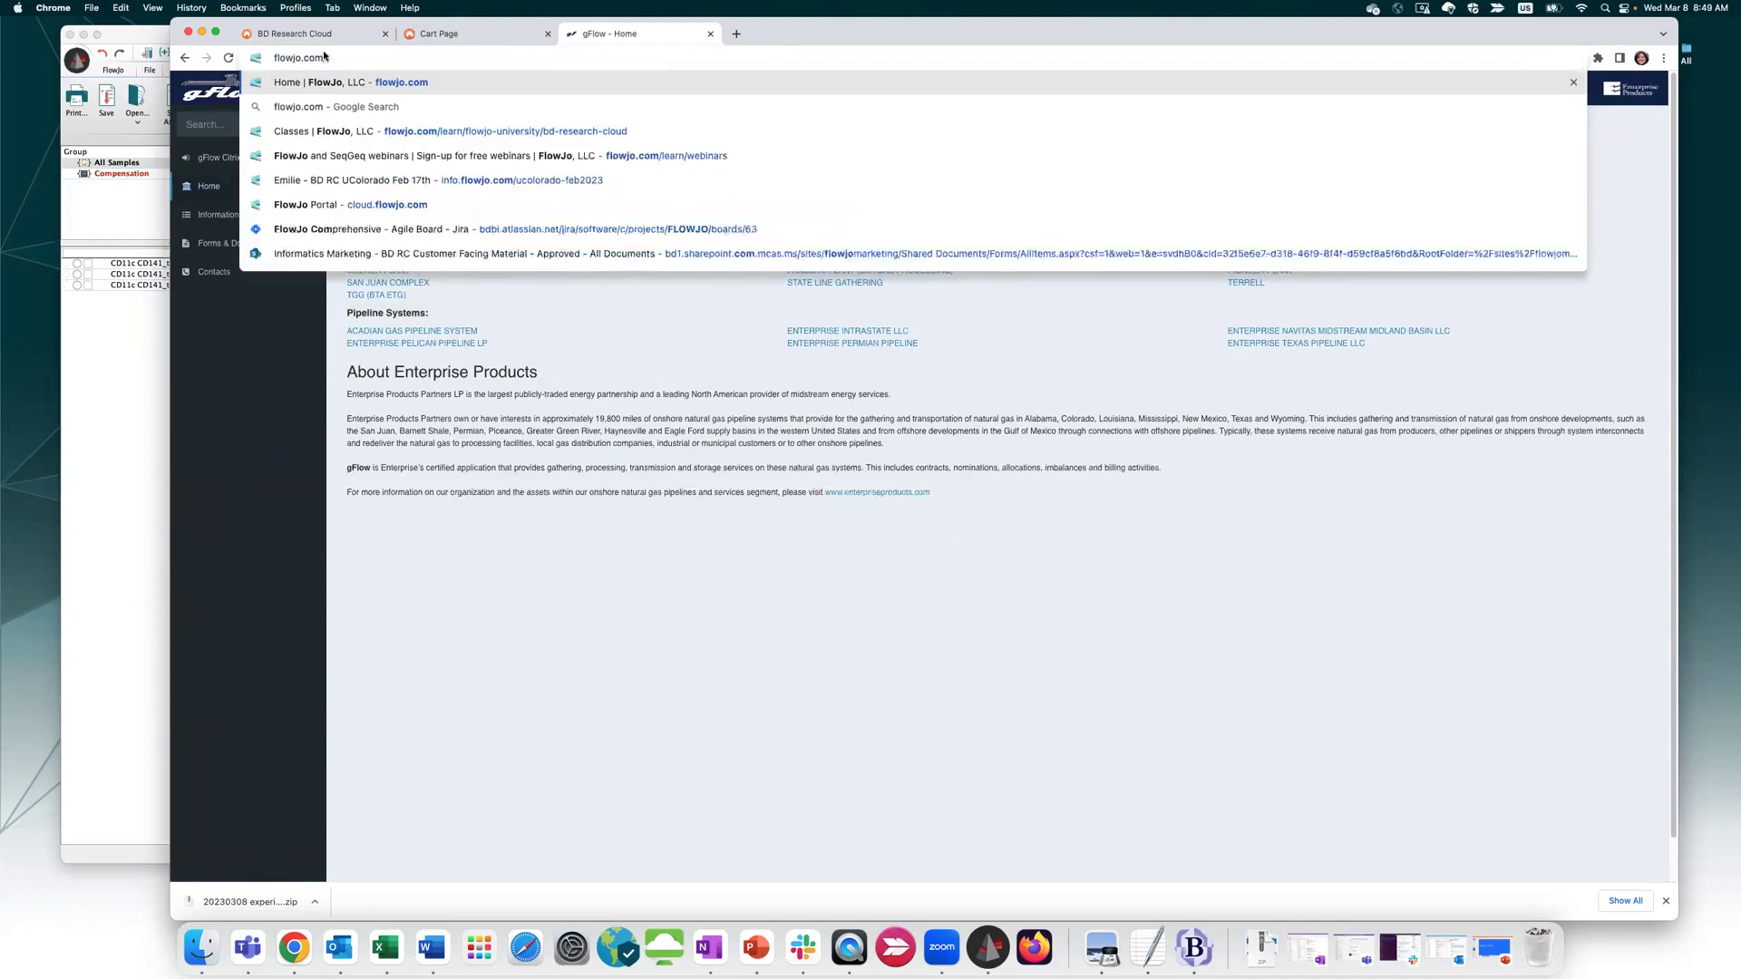
pyautogui.press('Return')
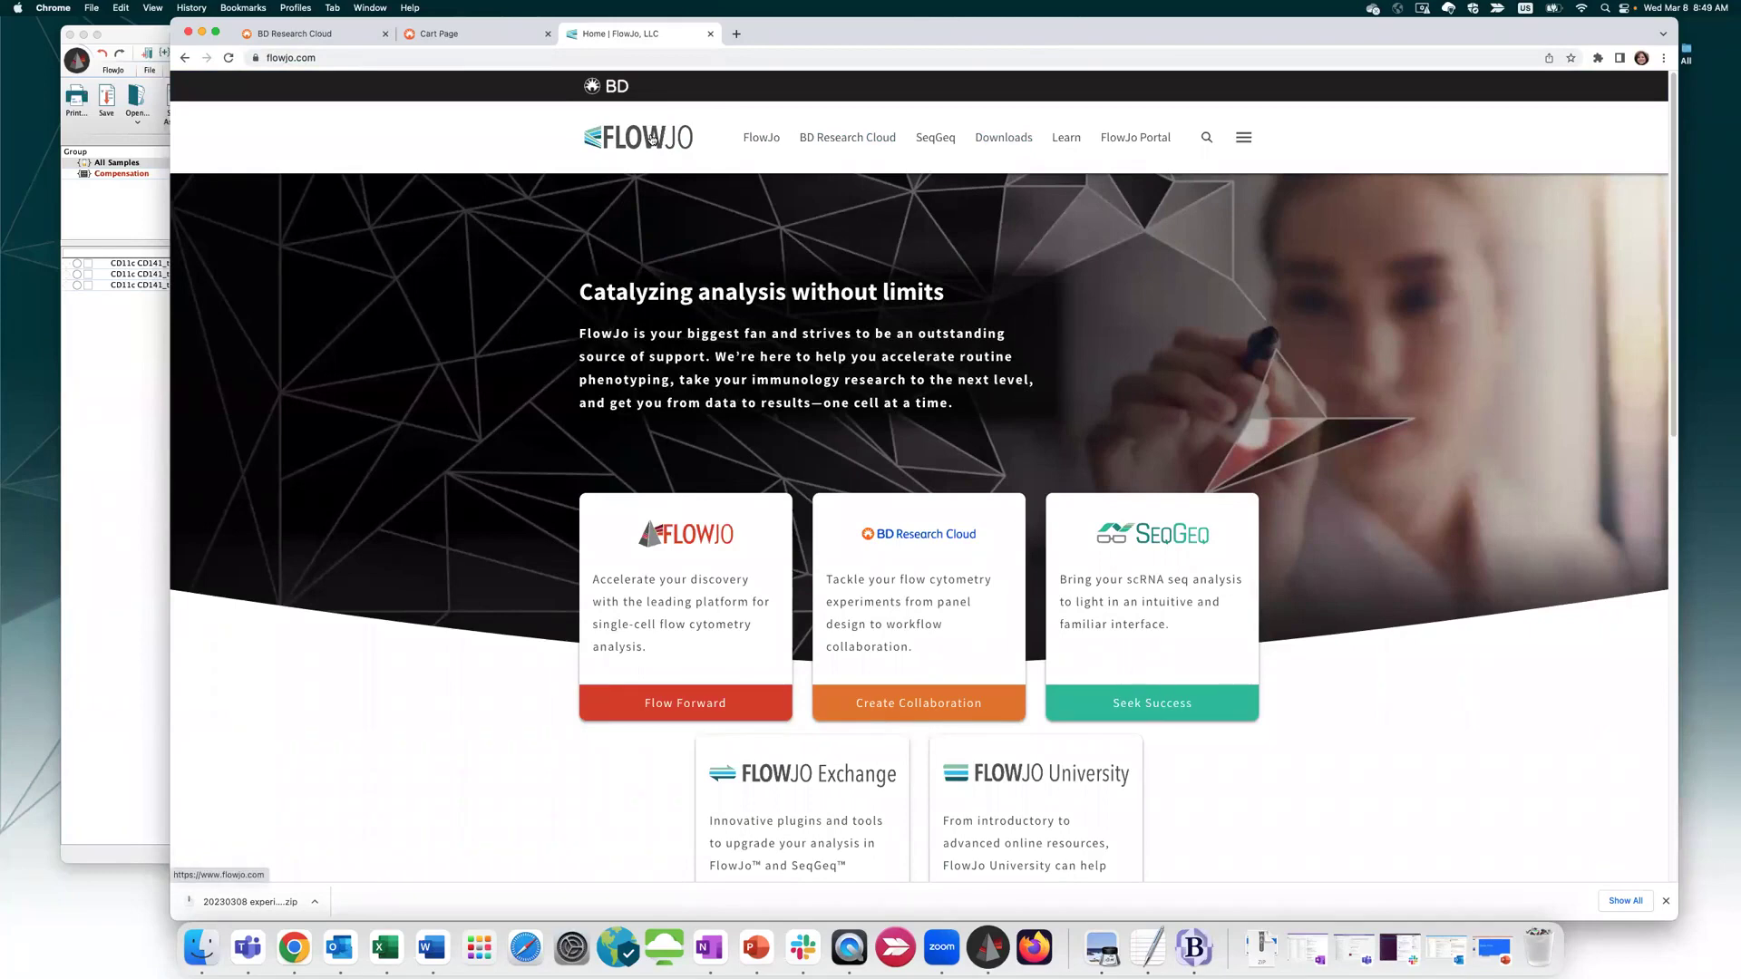
# Open Learn > Webinars, dismiss the sign-up popup, and open the Recorded Webinars list
pyautogui.moveTo(1059, 137)
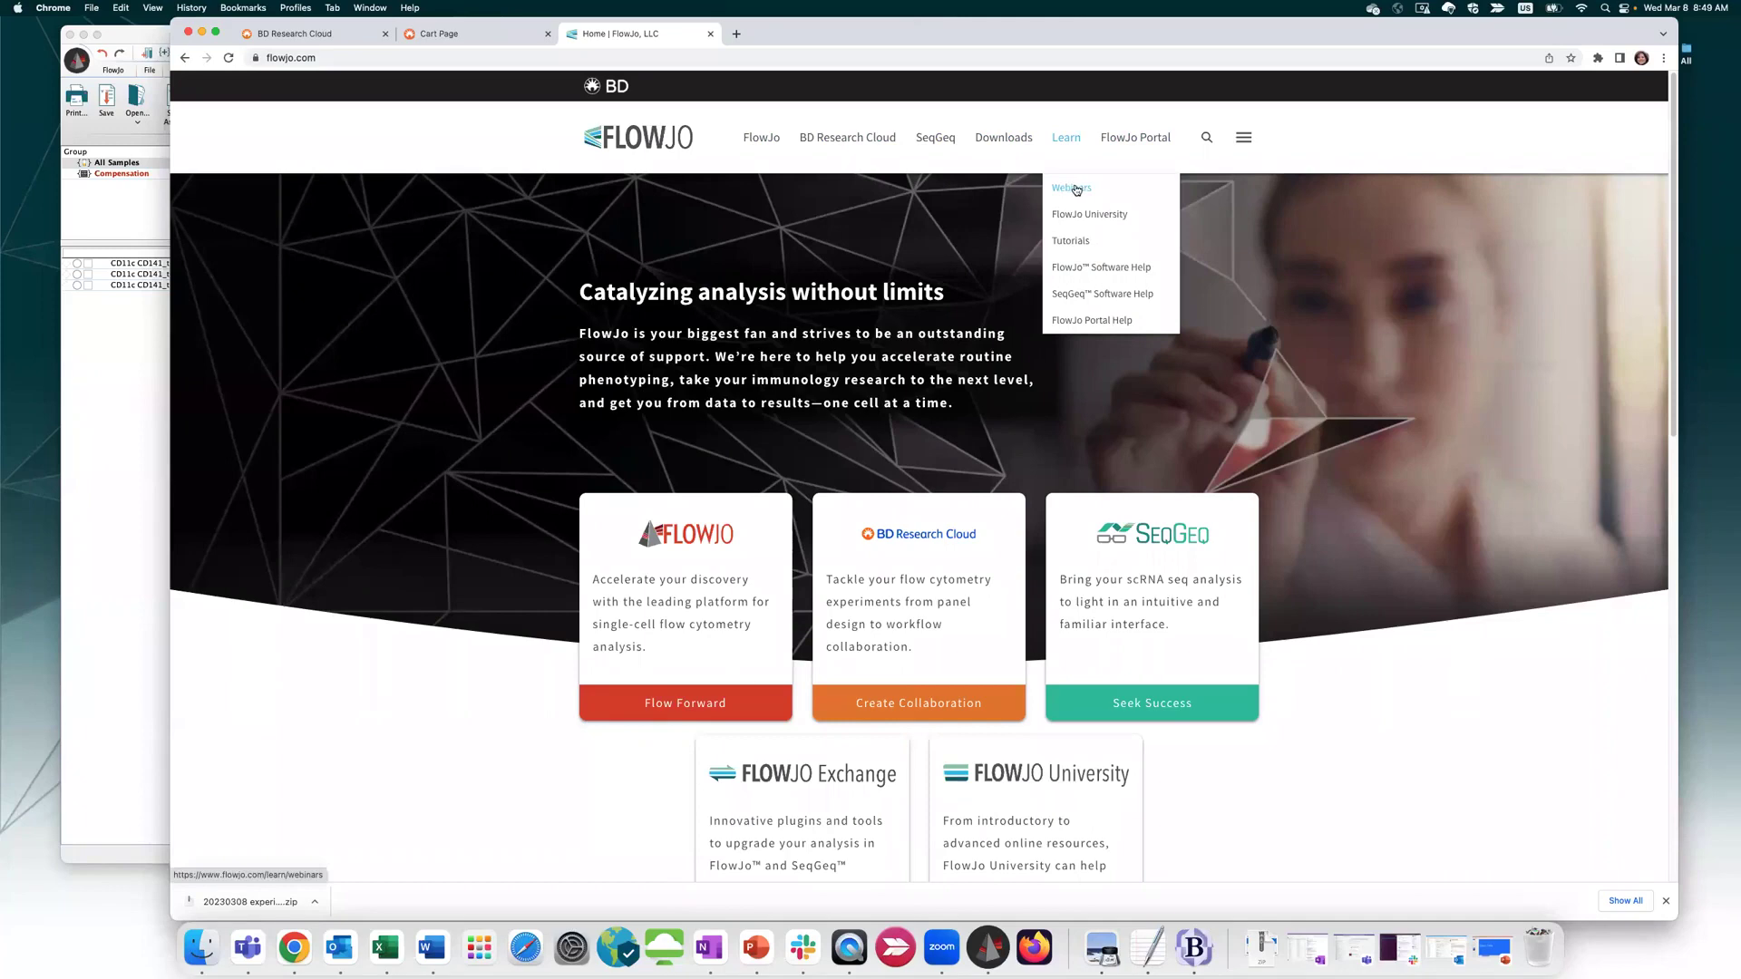
pyautogui.click(1073, 187)
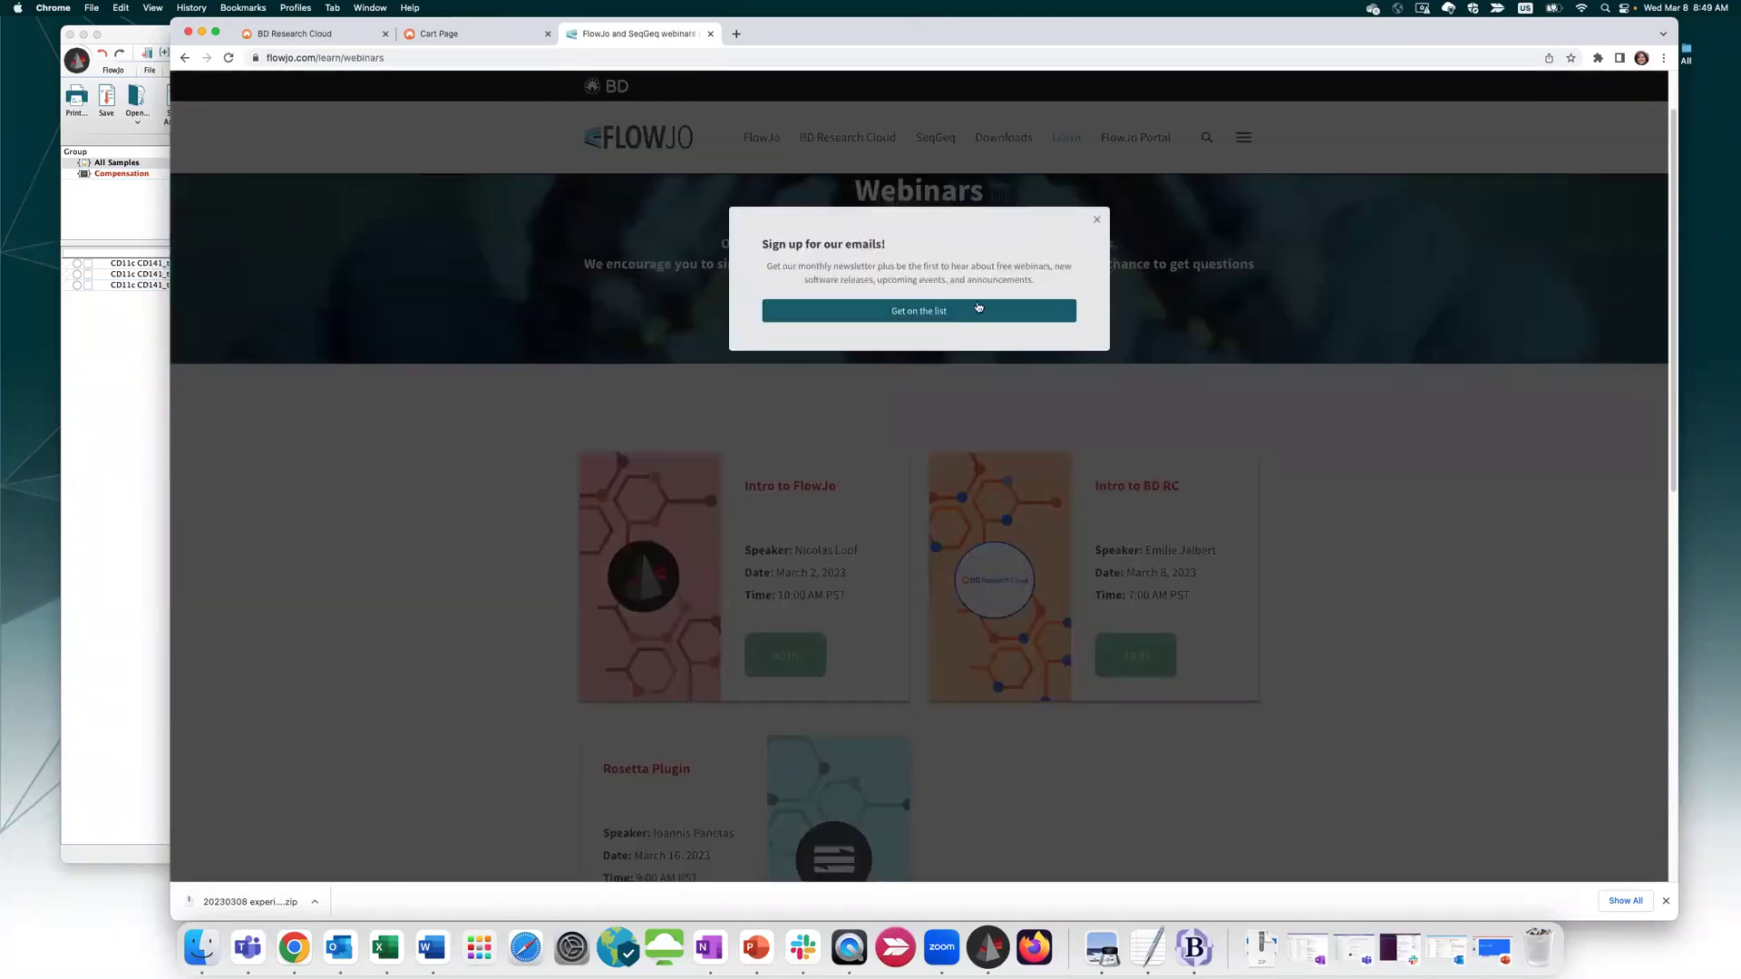
pyautogui.click(1096, 220)
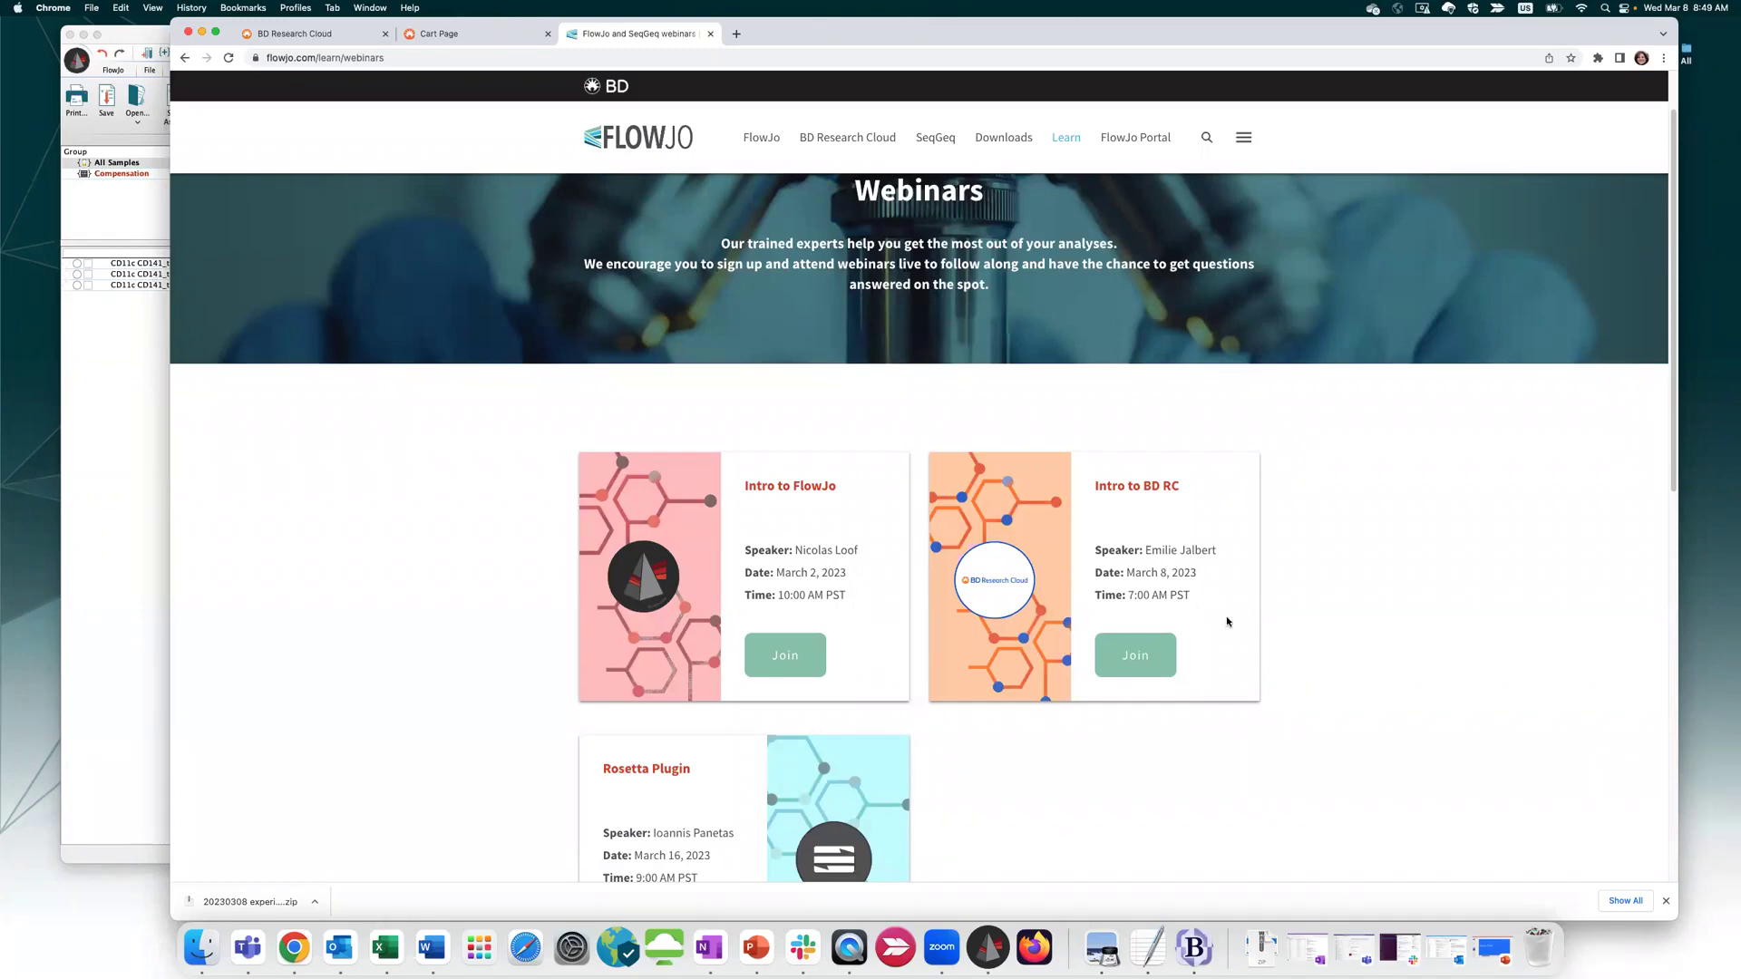
pyautogui.scroll(-5, 997, 762)
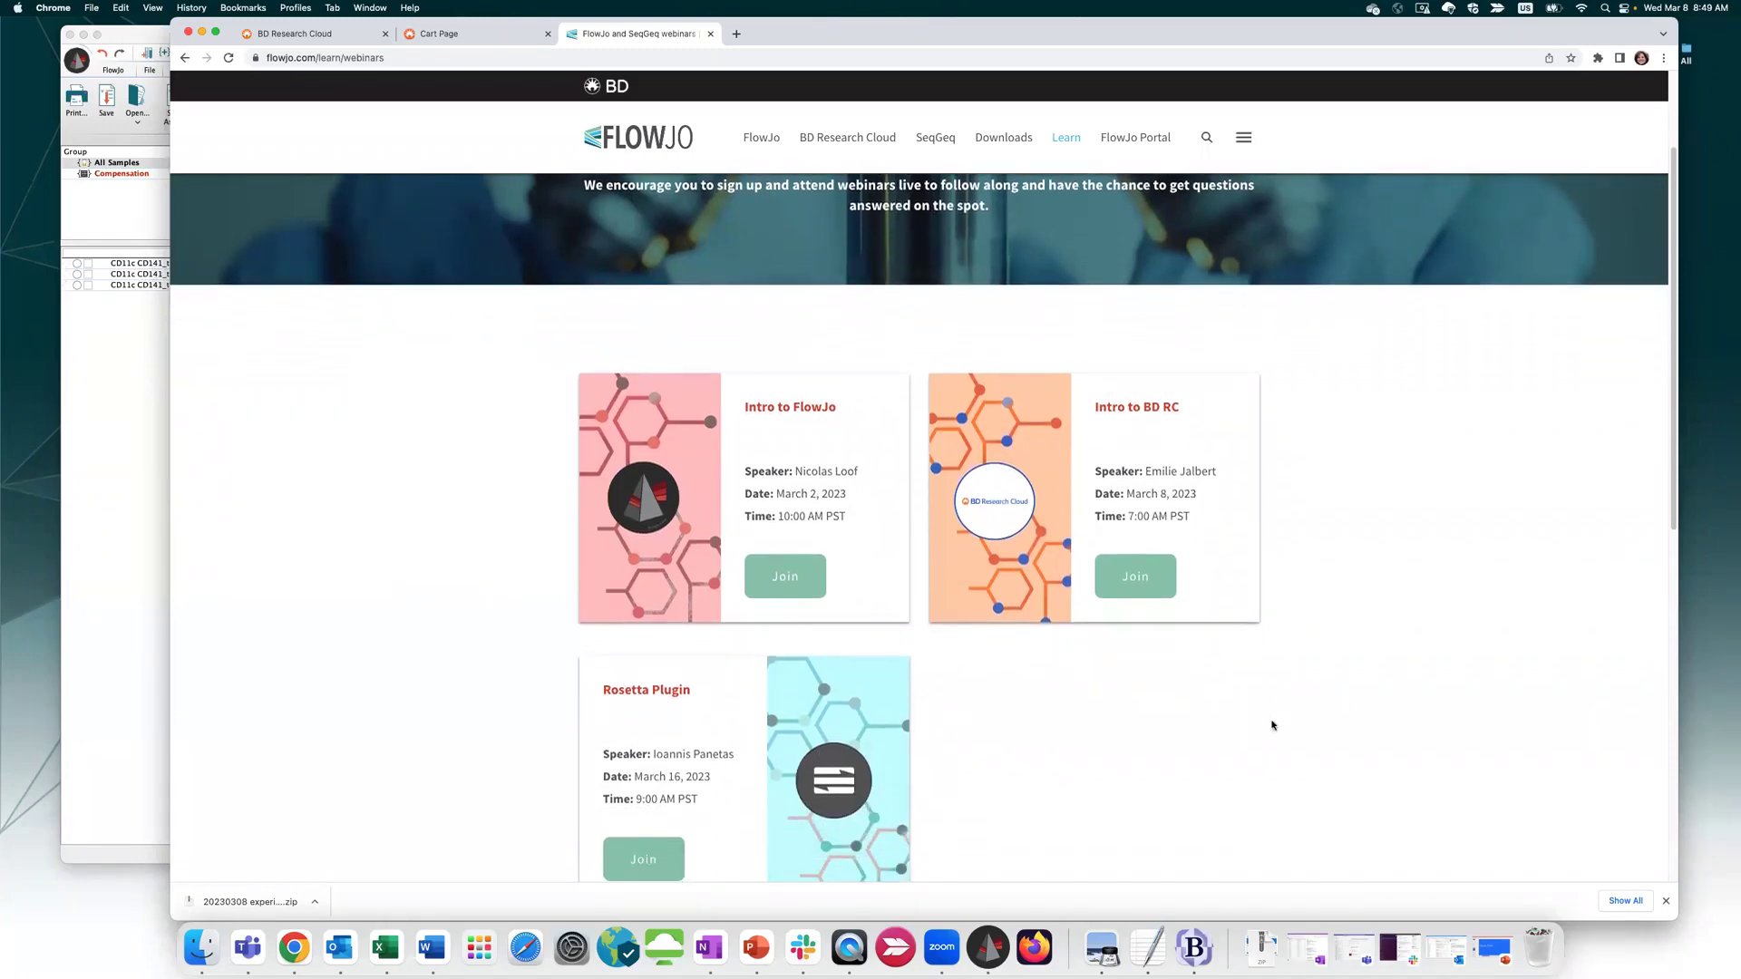
pyautogui.scroll(-5, 1255, 711)
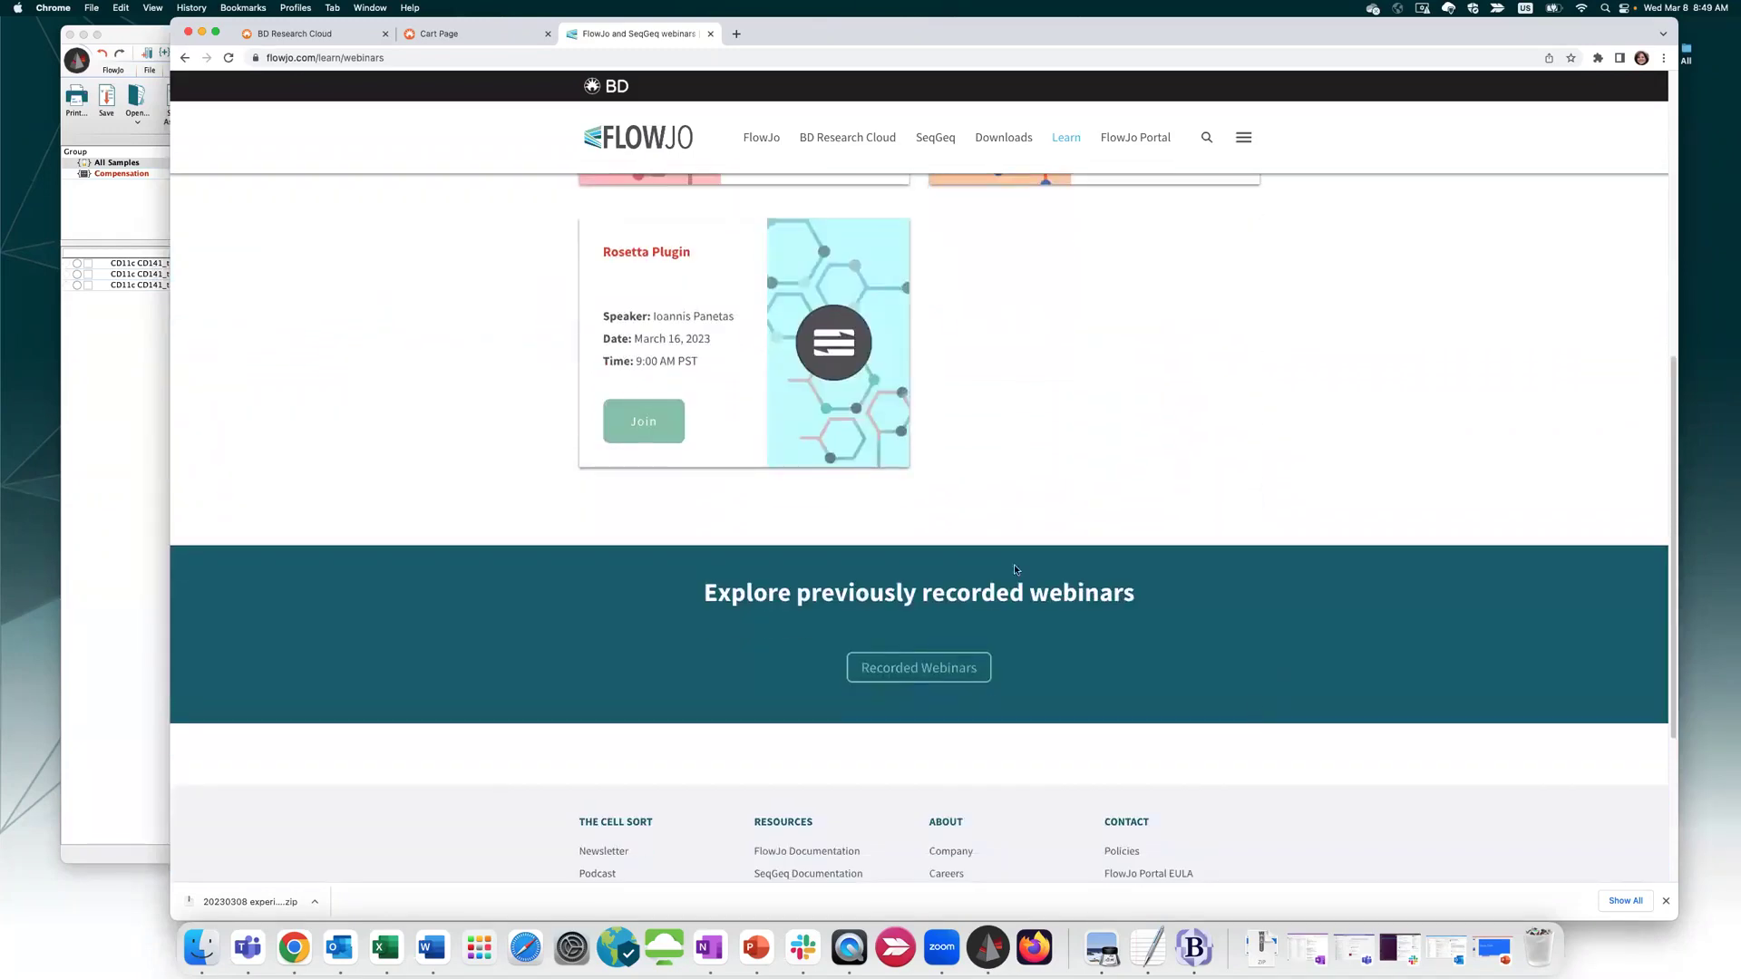
pyautogui.click(898, 676)
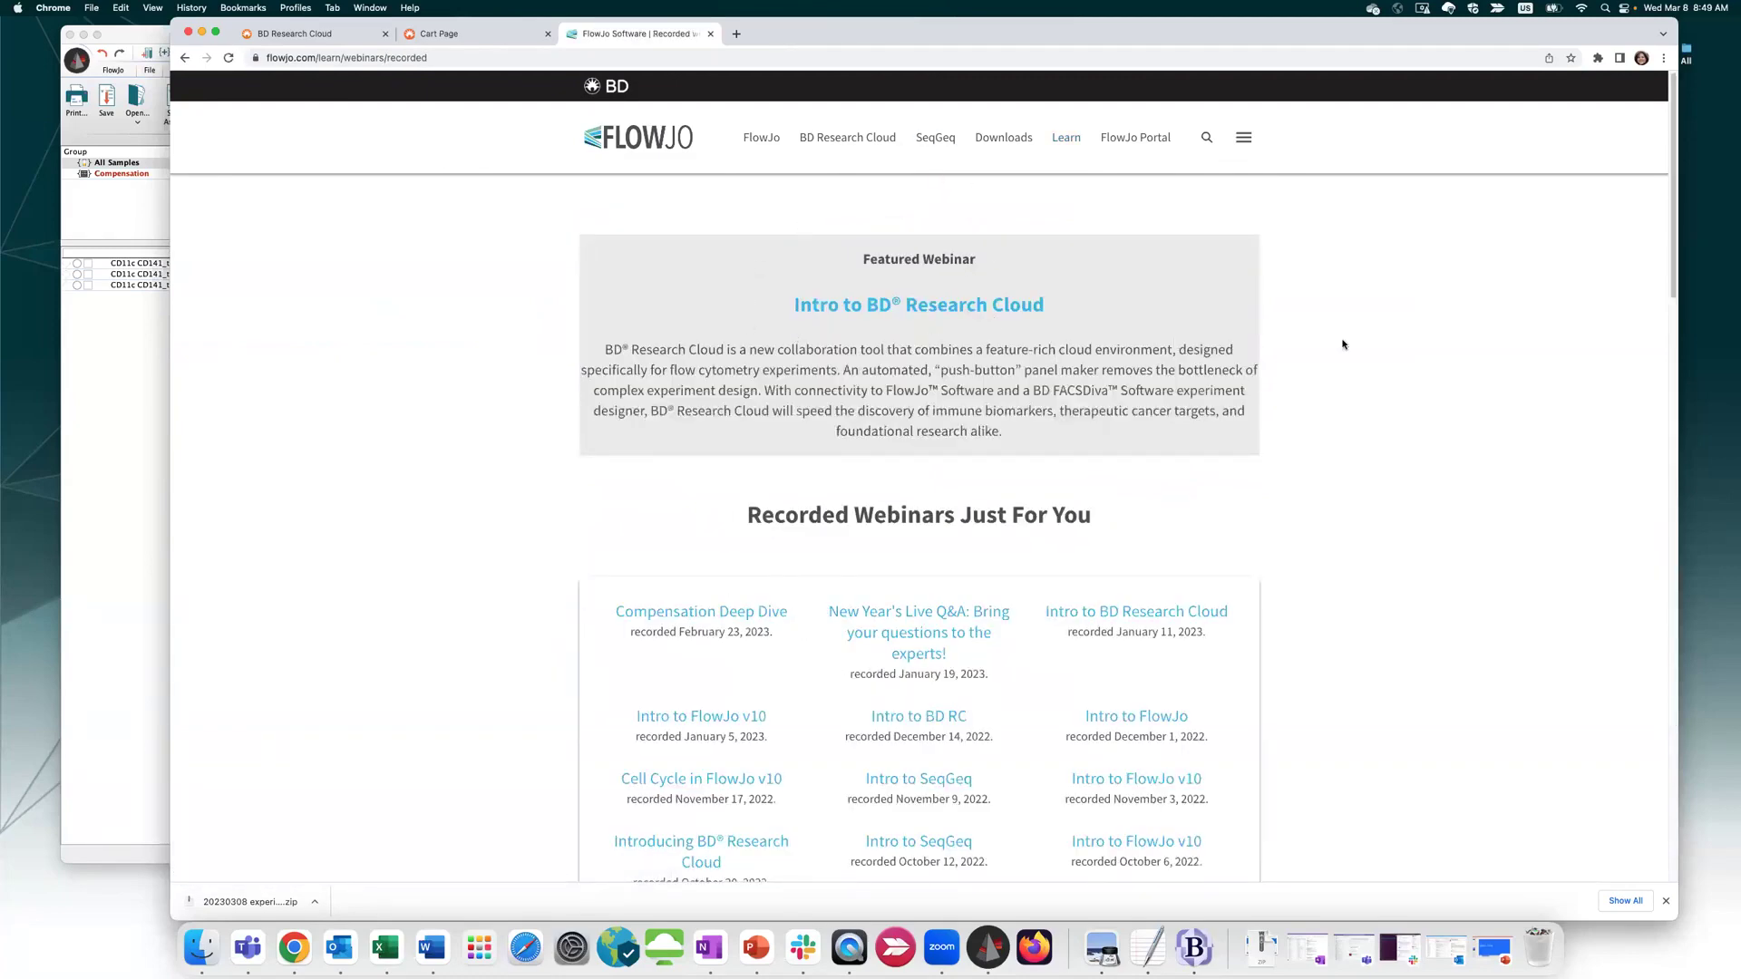
pyautogui.scroll(-3, 1343, 345)
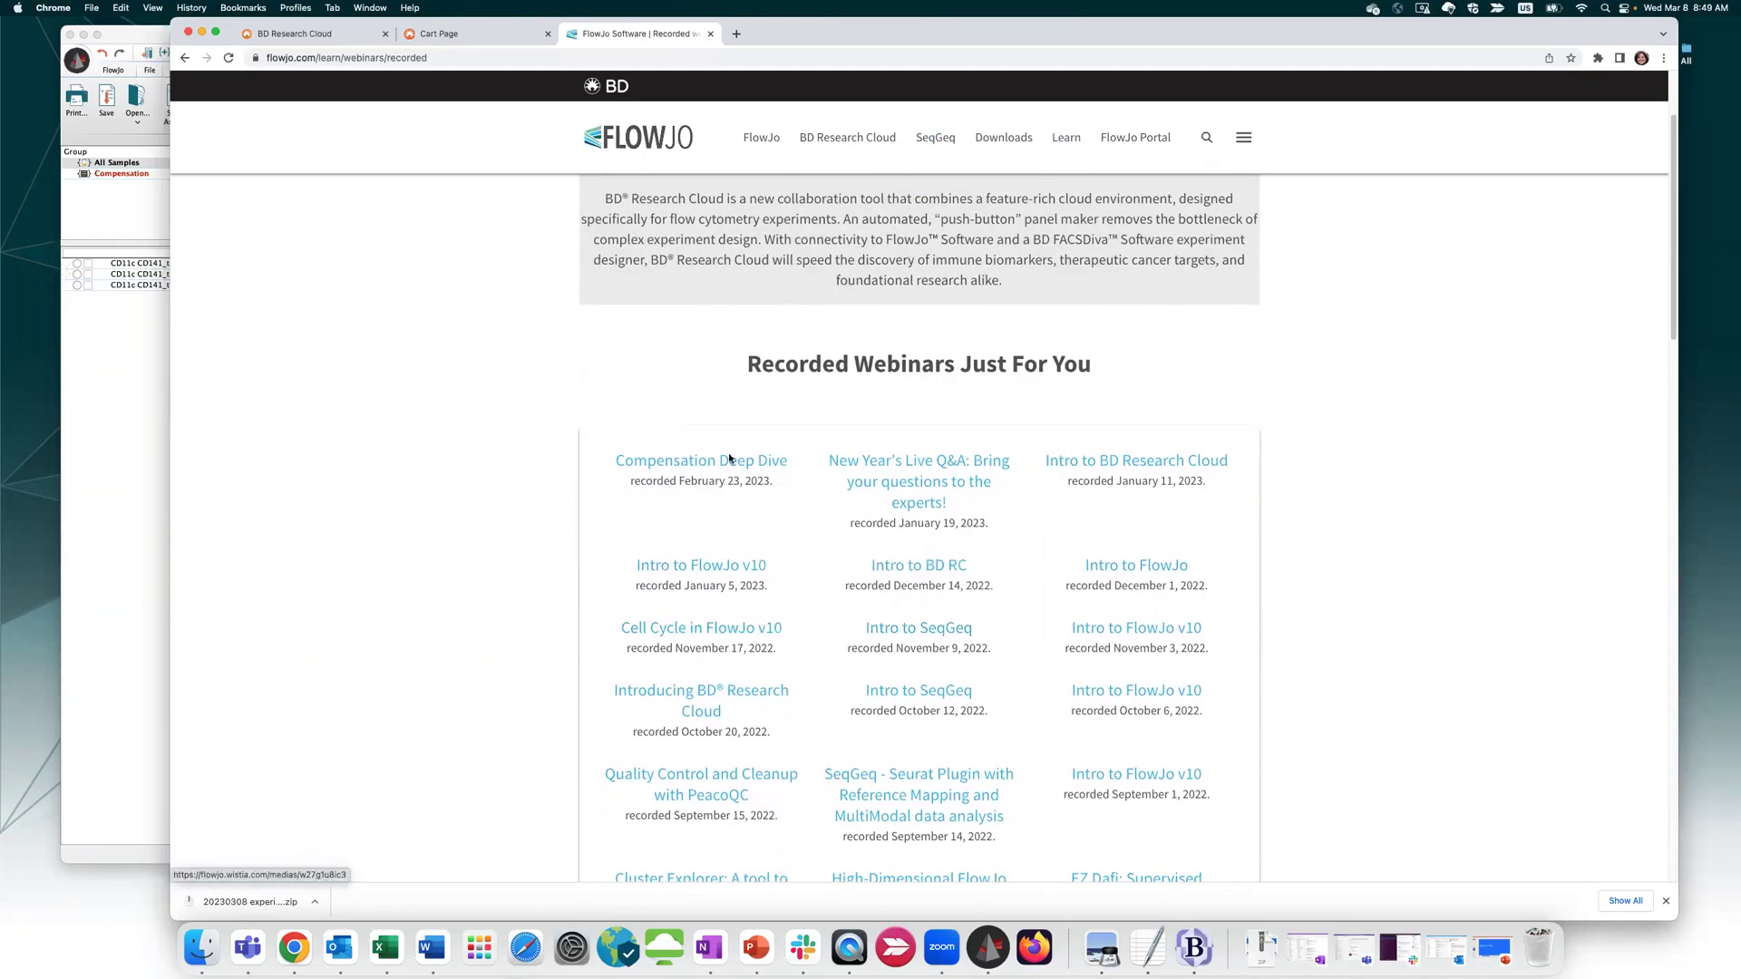
pyautogui.scroll(-3, 1179, 766)
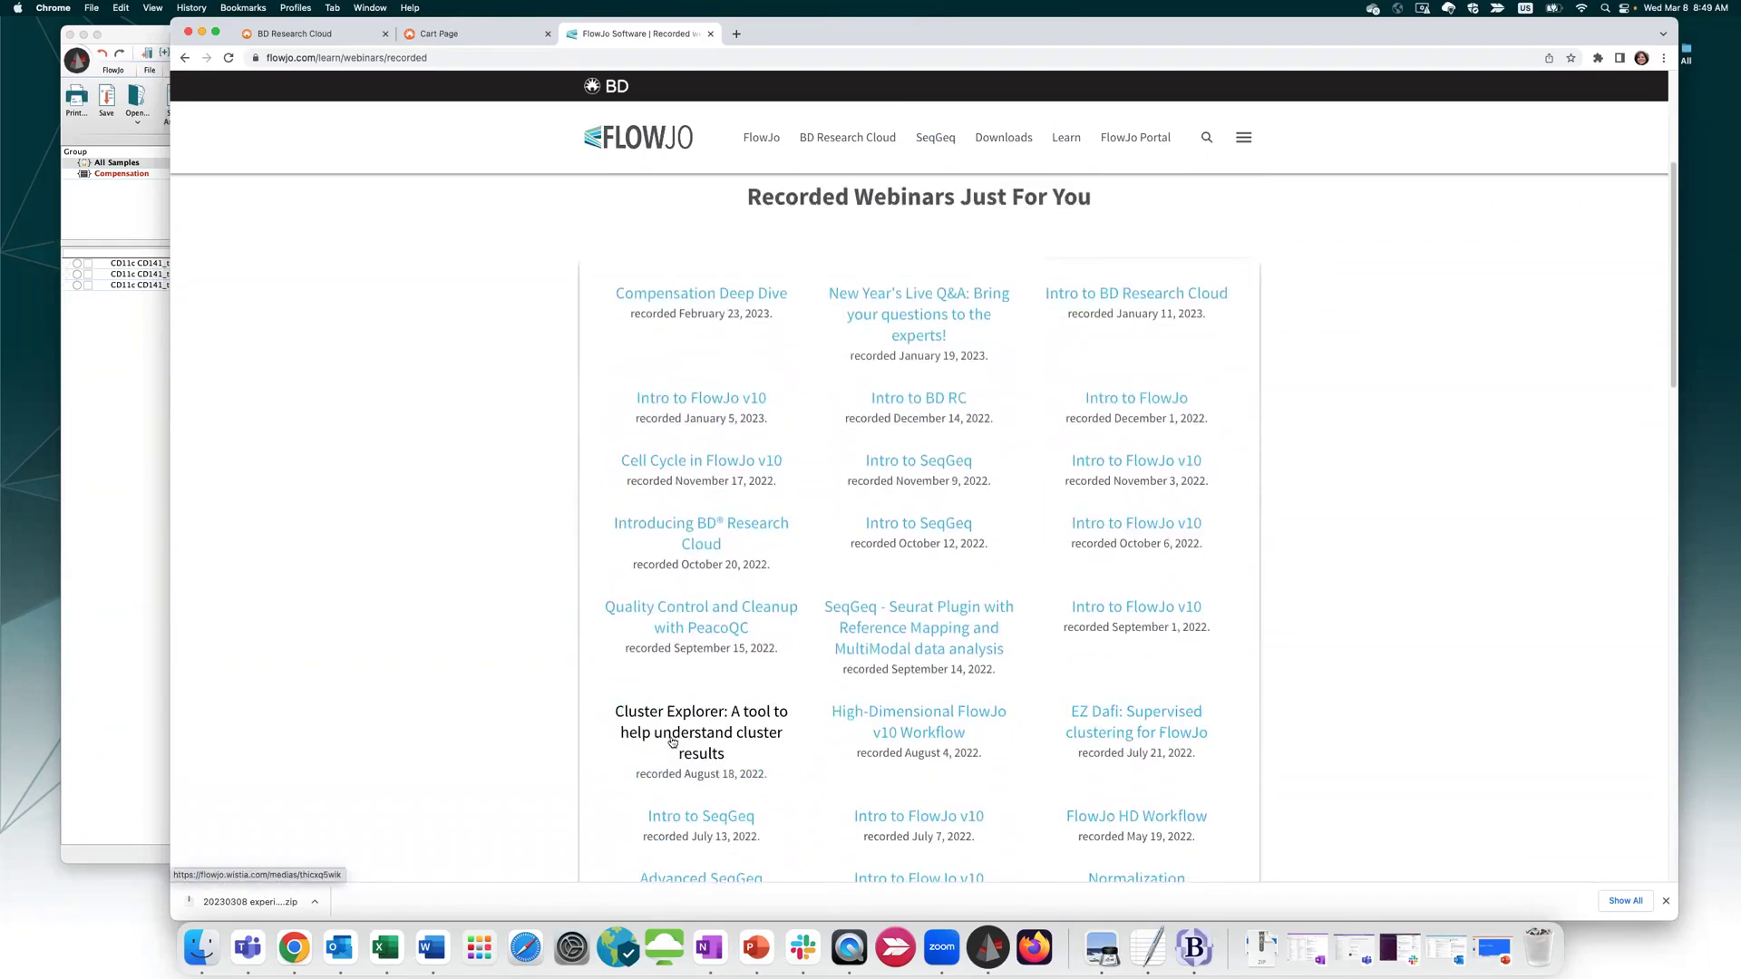
pyautogui.scroll(-3, 1281, 737)
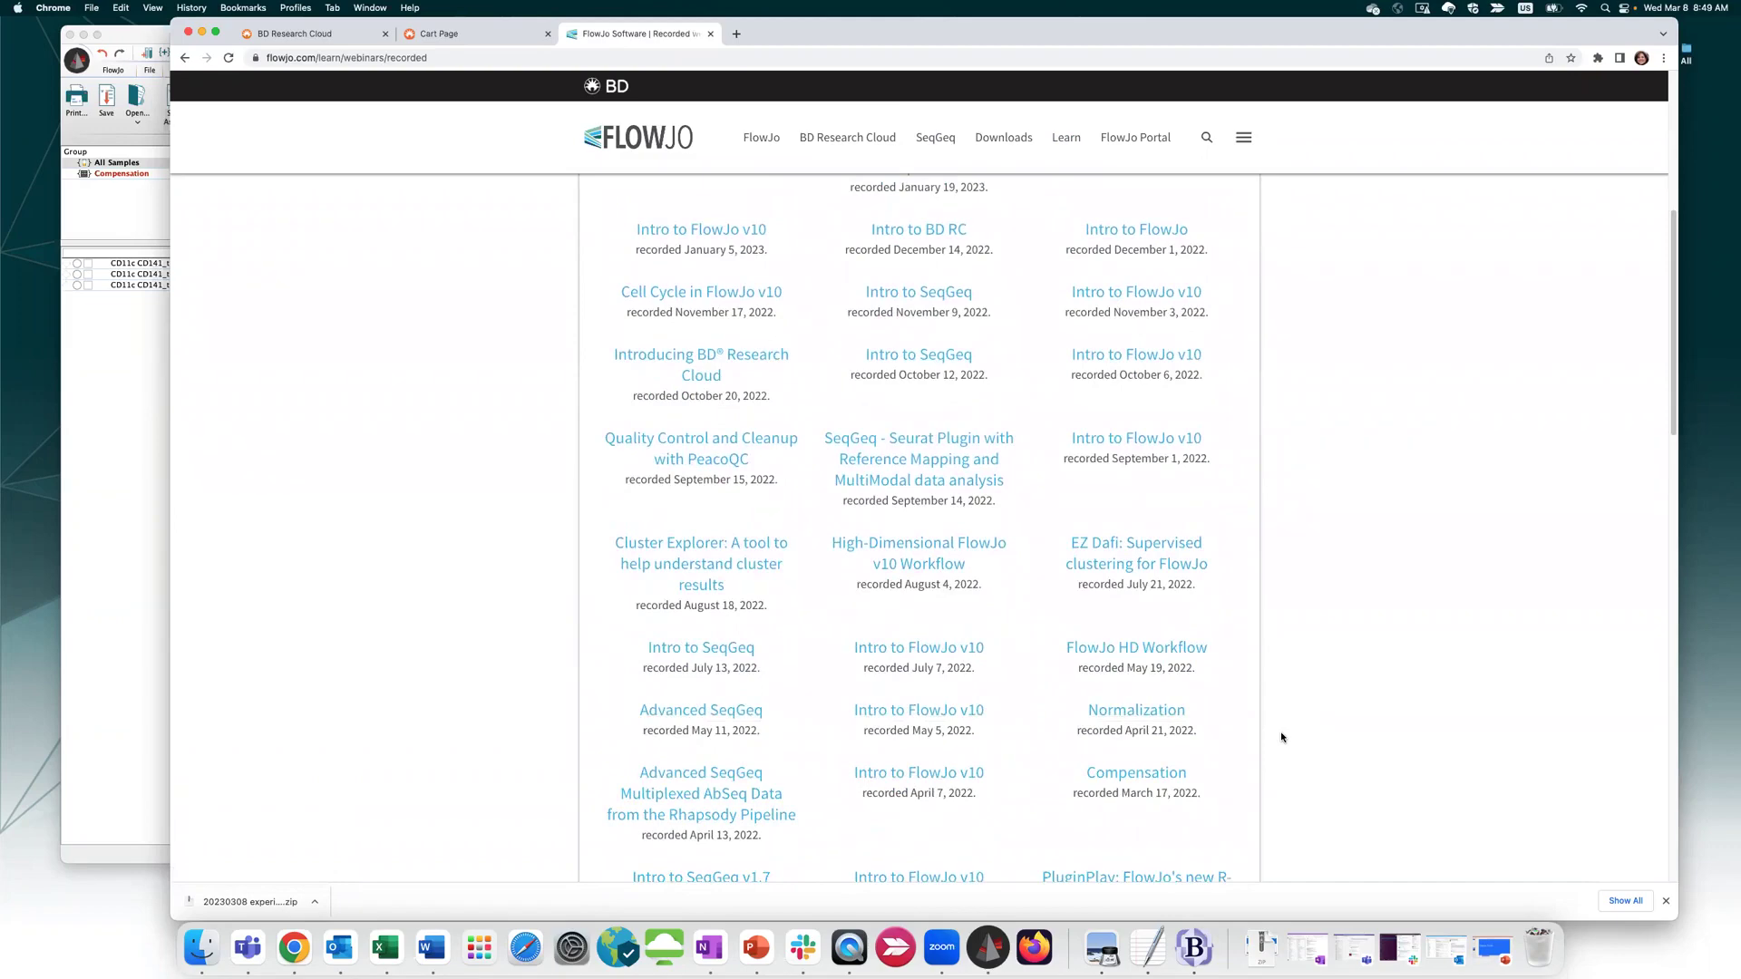
pyautogui.scroll(9, 1282, 737)
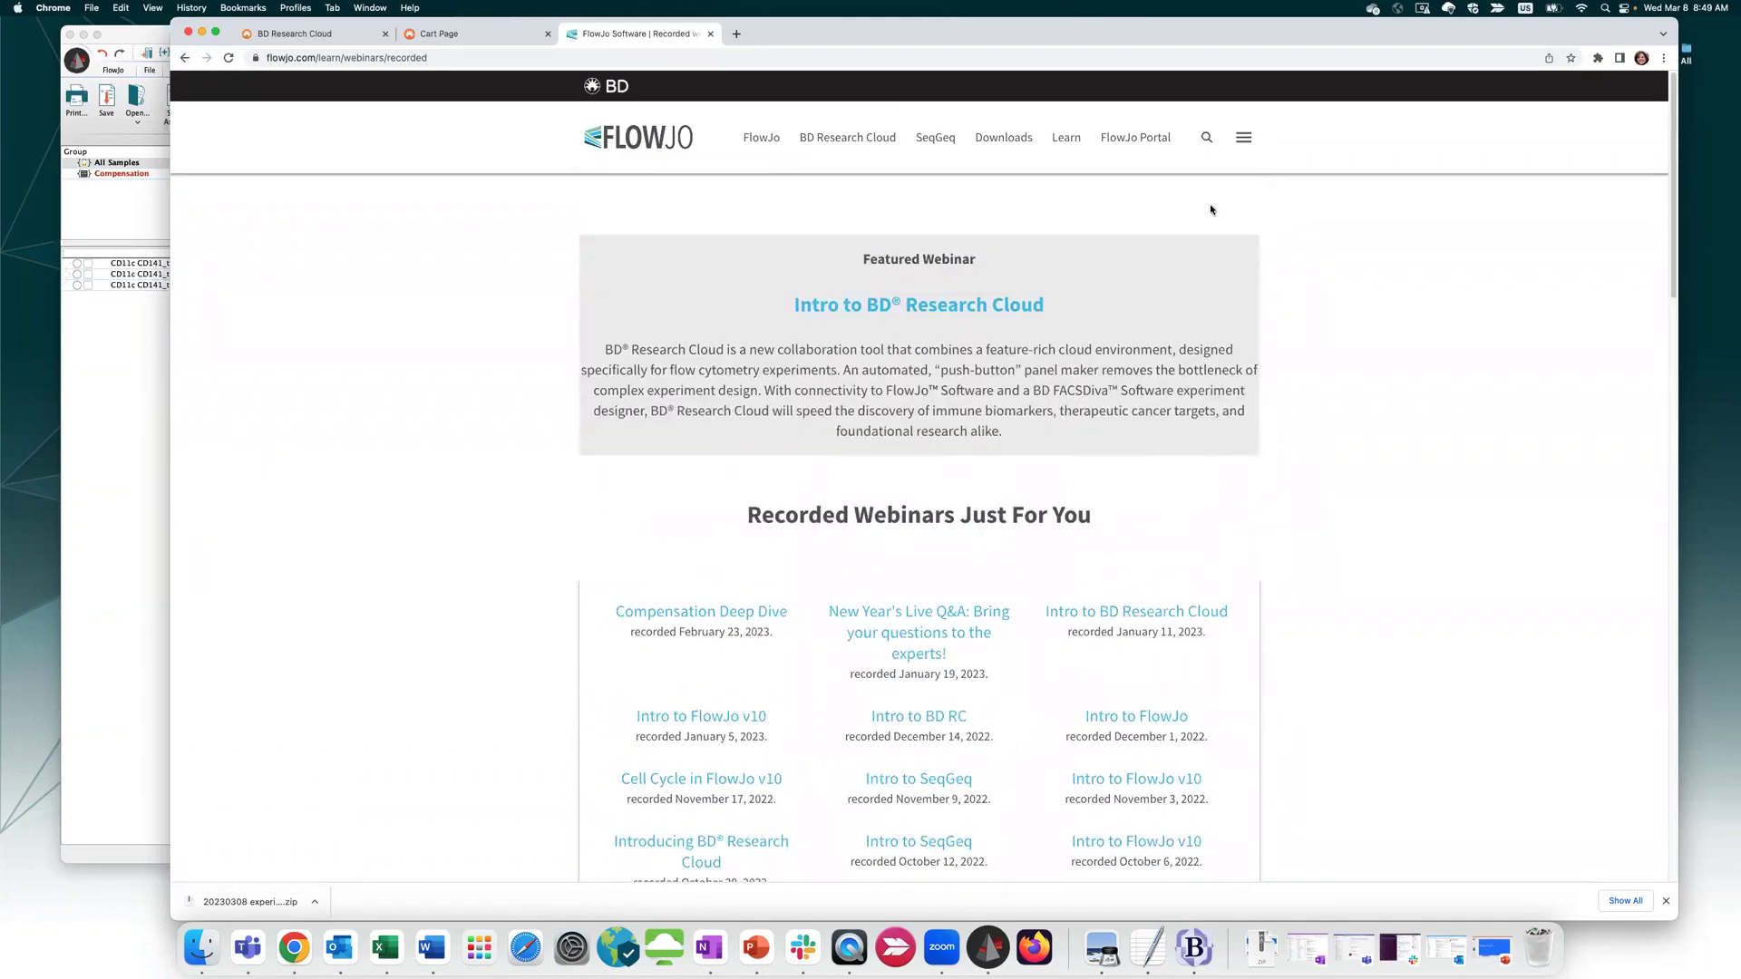
pyautogui.moveTo(1061, 137)
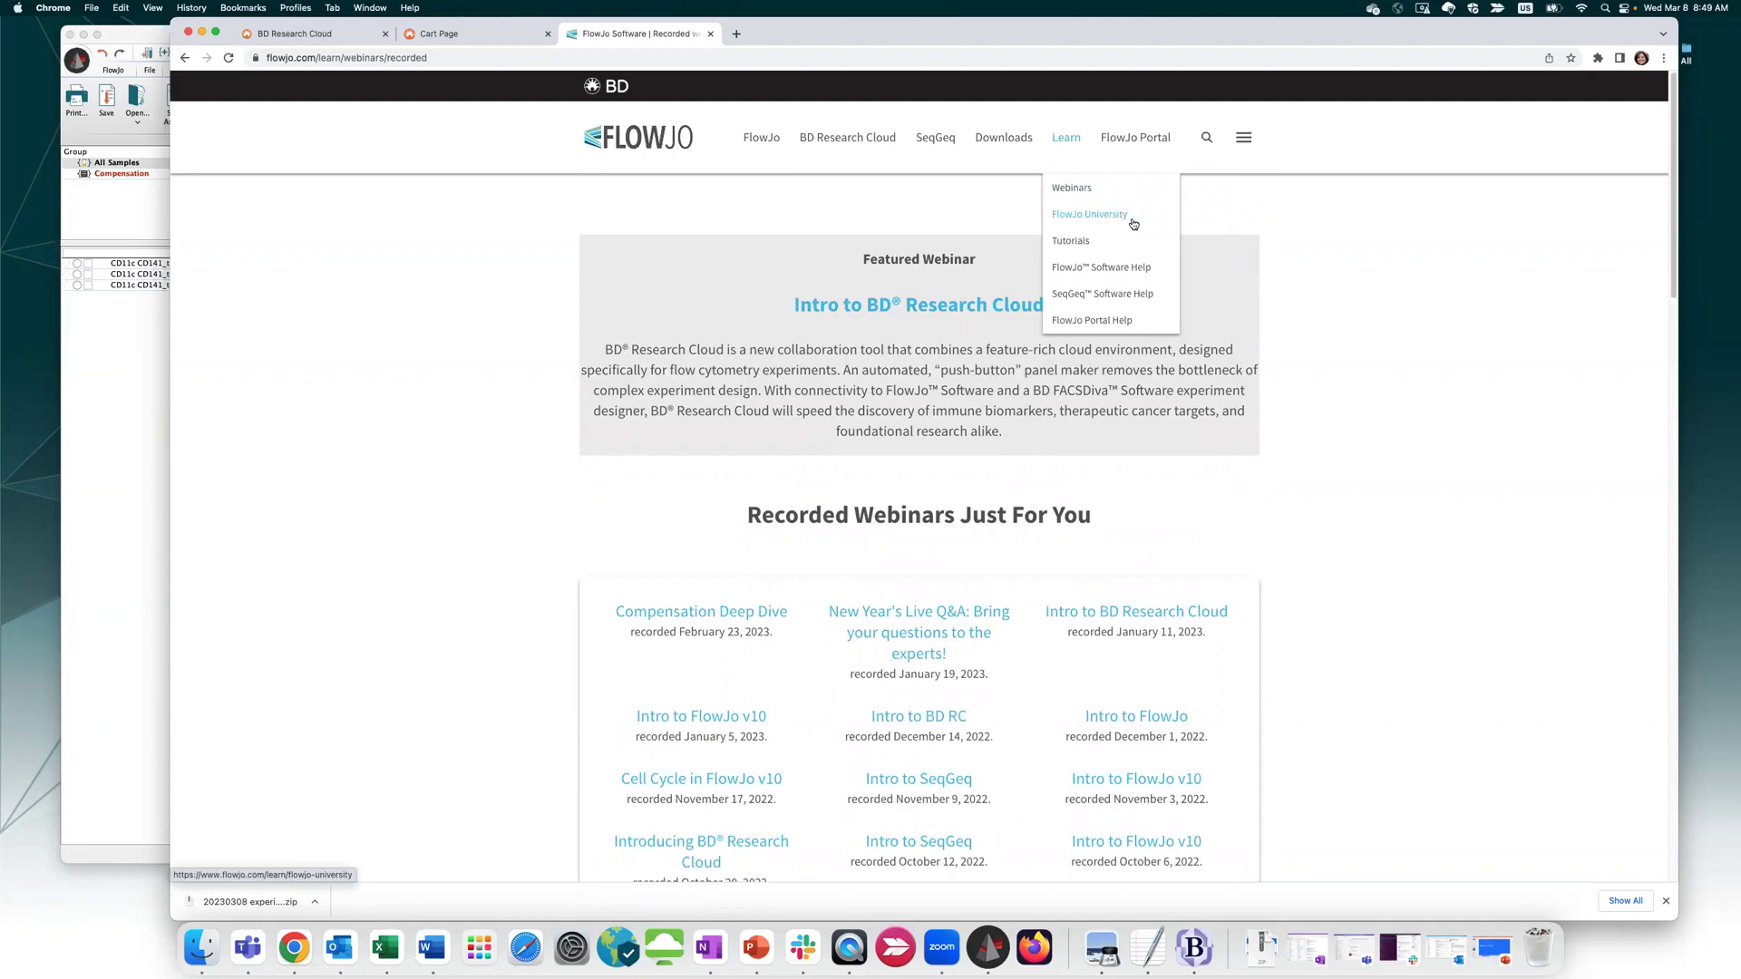
# Open FlowJo University and go to its BD Research Cloud Start Here courses
pyautogui.click(1131, 220)
pyautogui.scroll(-2, 1165, 289)
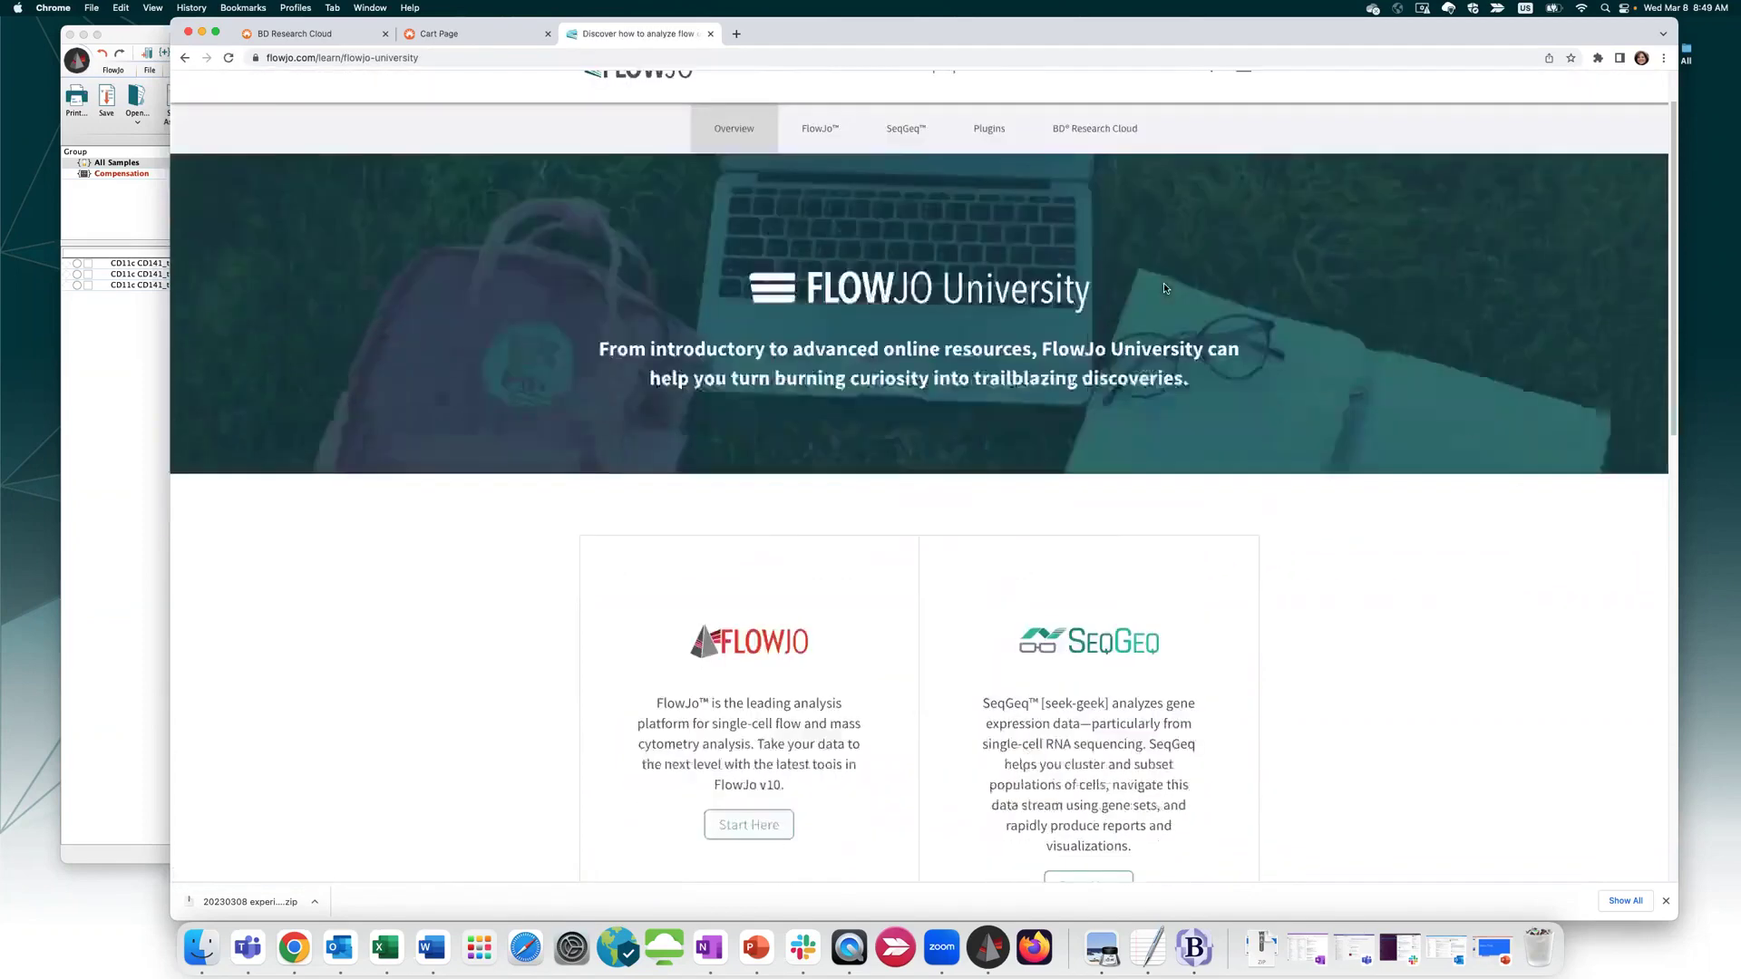
pyautogui.scroll(-2, 1165, 289)
pyautogui.scroll(-4, 796, 565)
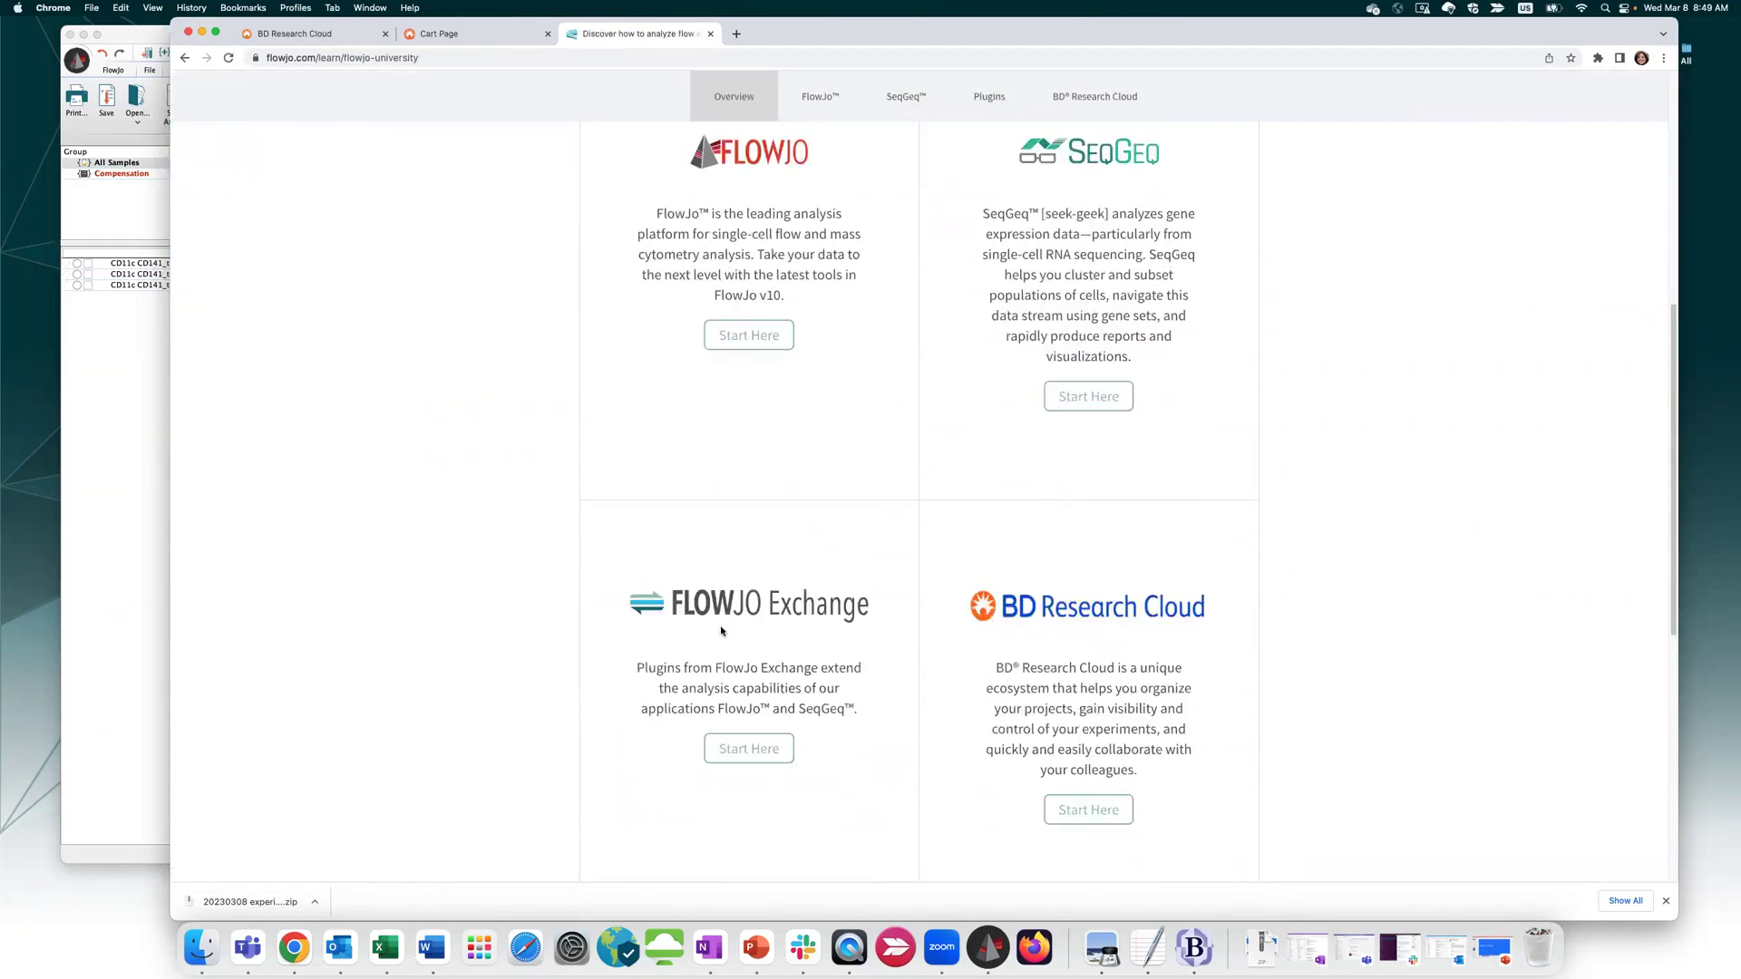
pyautogui.click(1092, 807)
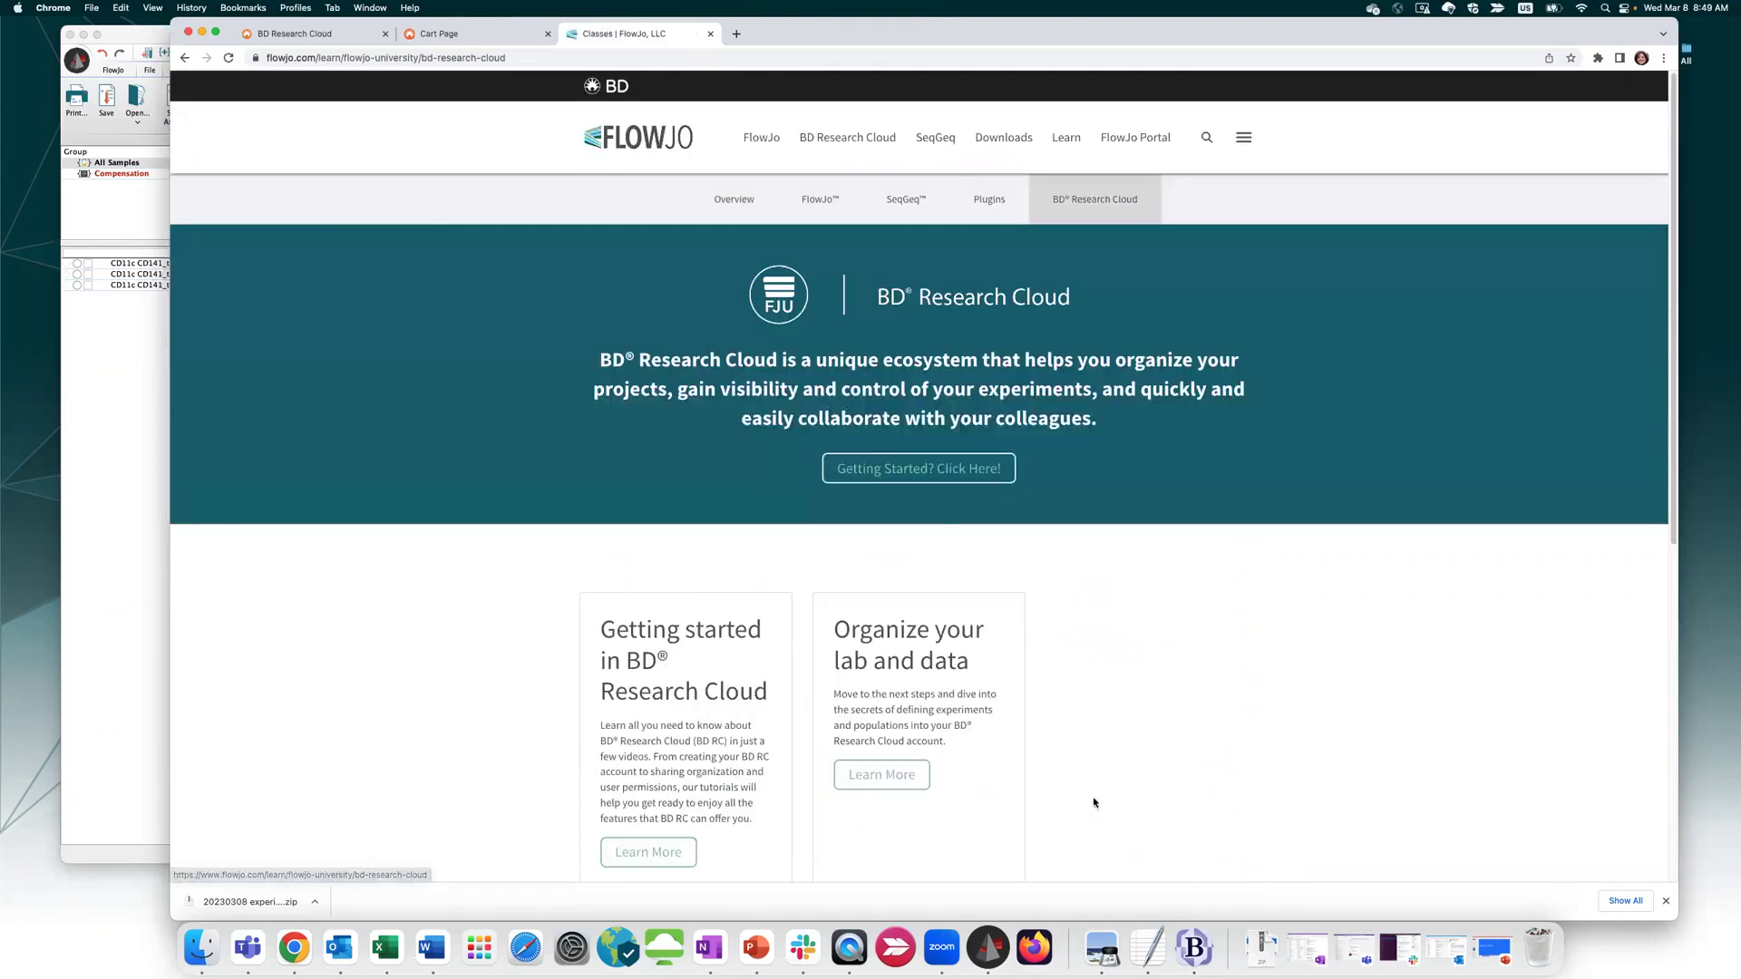
# Browse the Getting started videos (Define your cytometer, Applying a License), then return to BD Research Cloud
pyautogui.scroll(-1, 1122, 737)
pyautogui.click(647, 731)
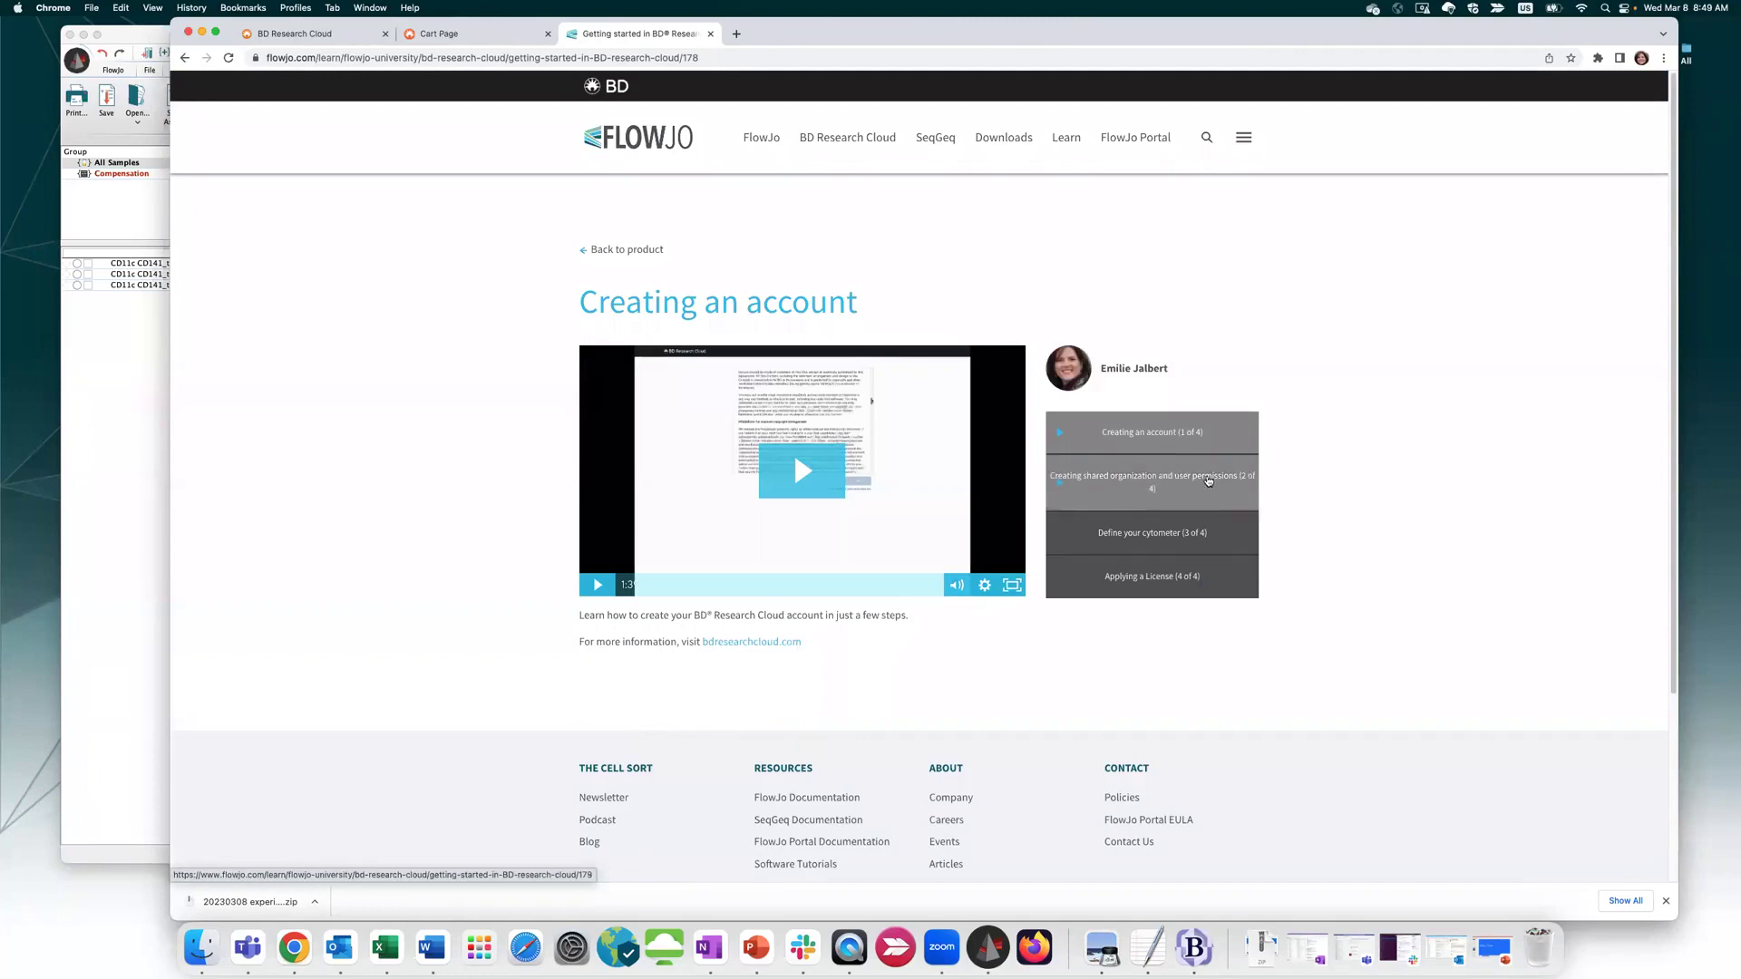
pyautogui.click(1215, 533)
pyautogui.click(1218, 577)
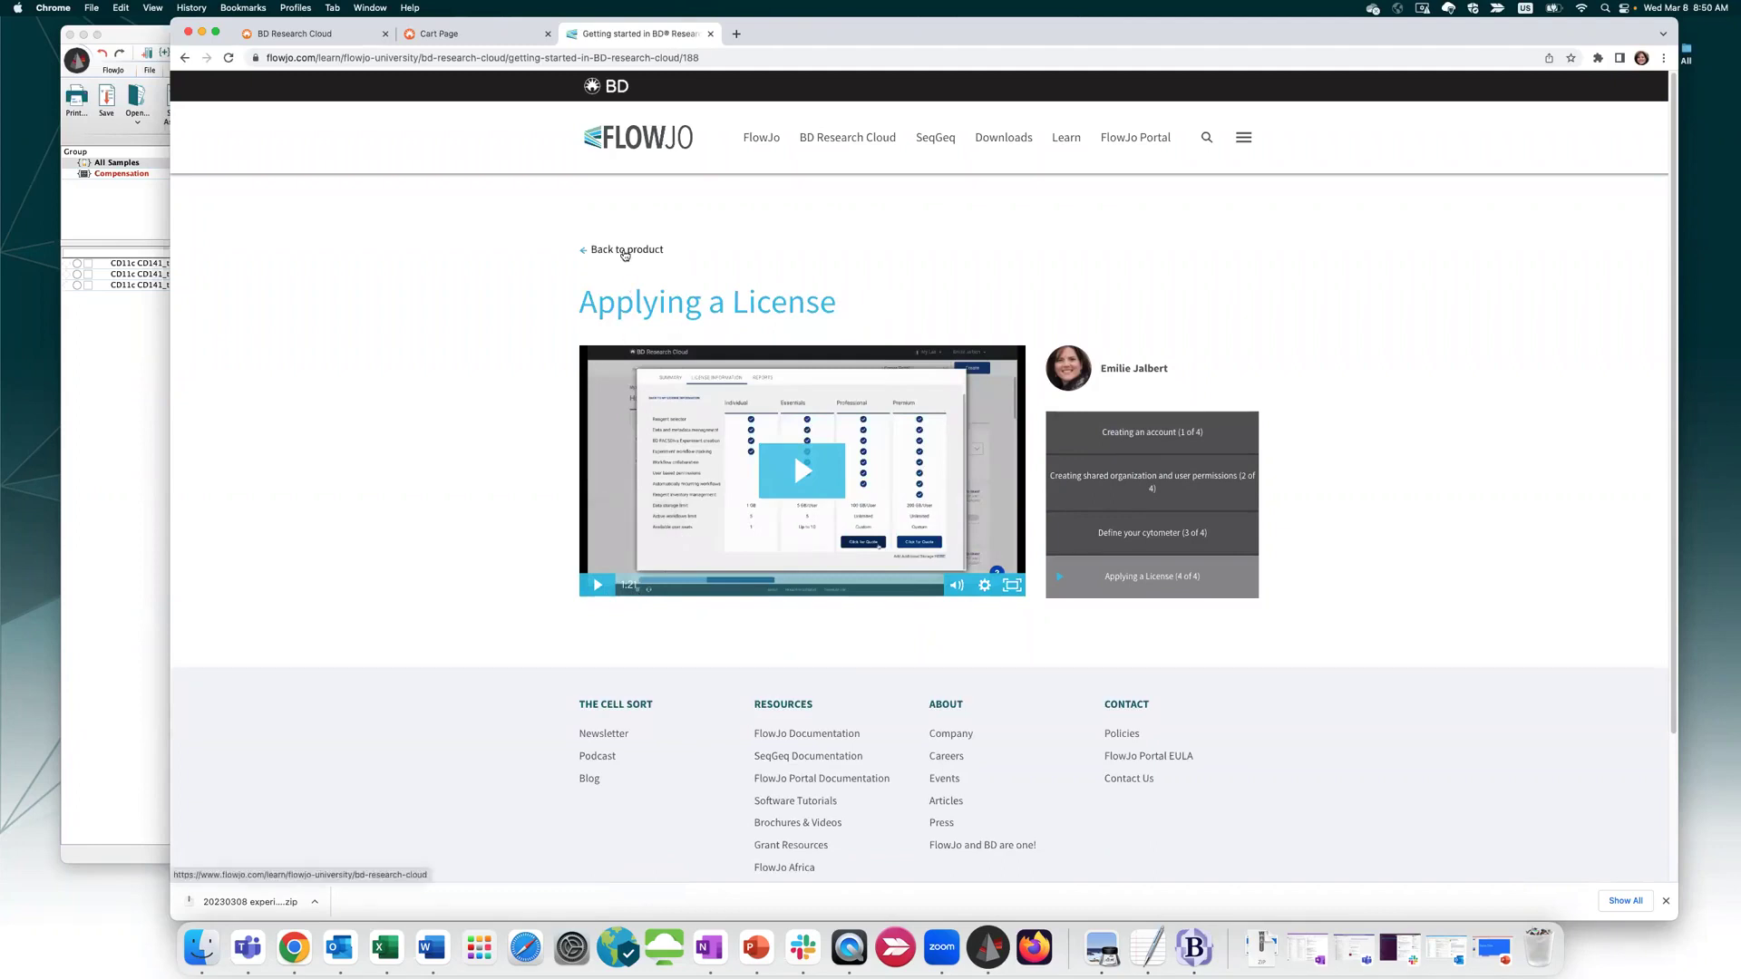
pyautogui.click(625, 251)
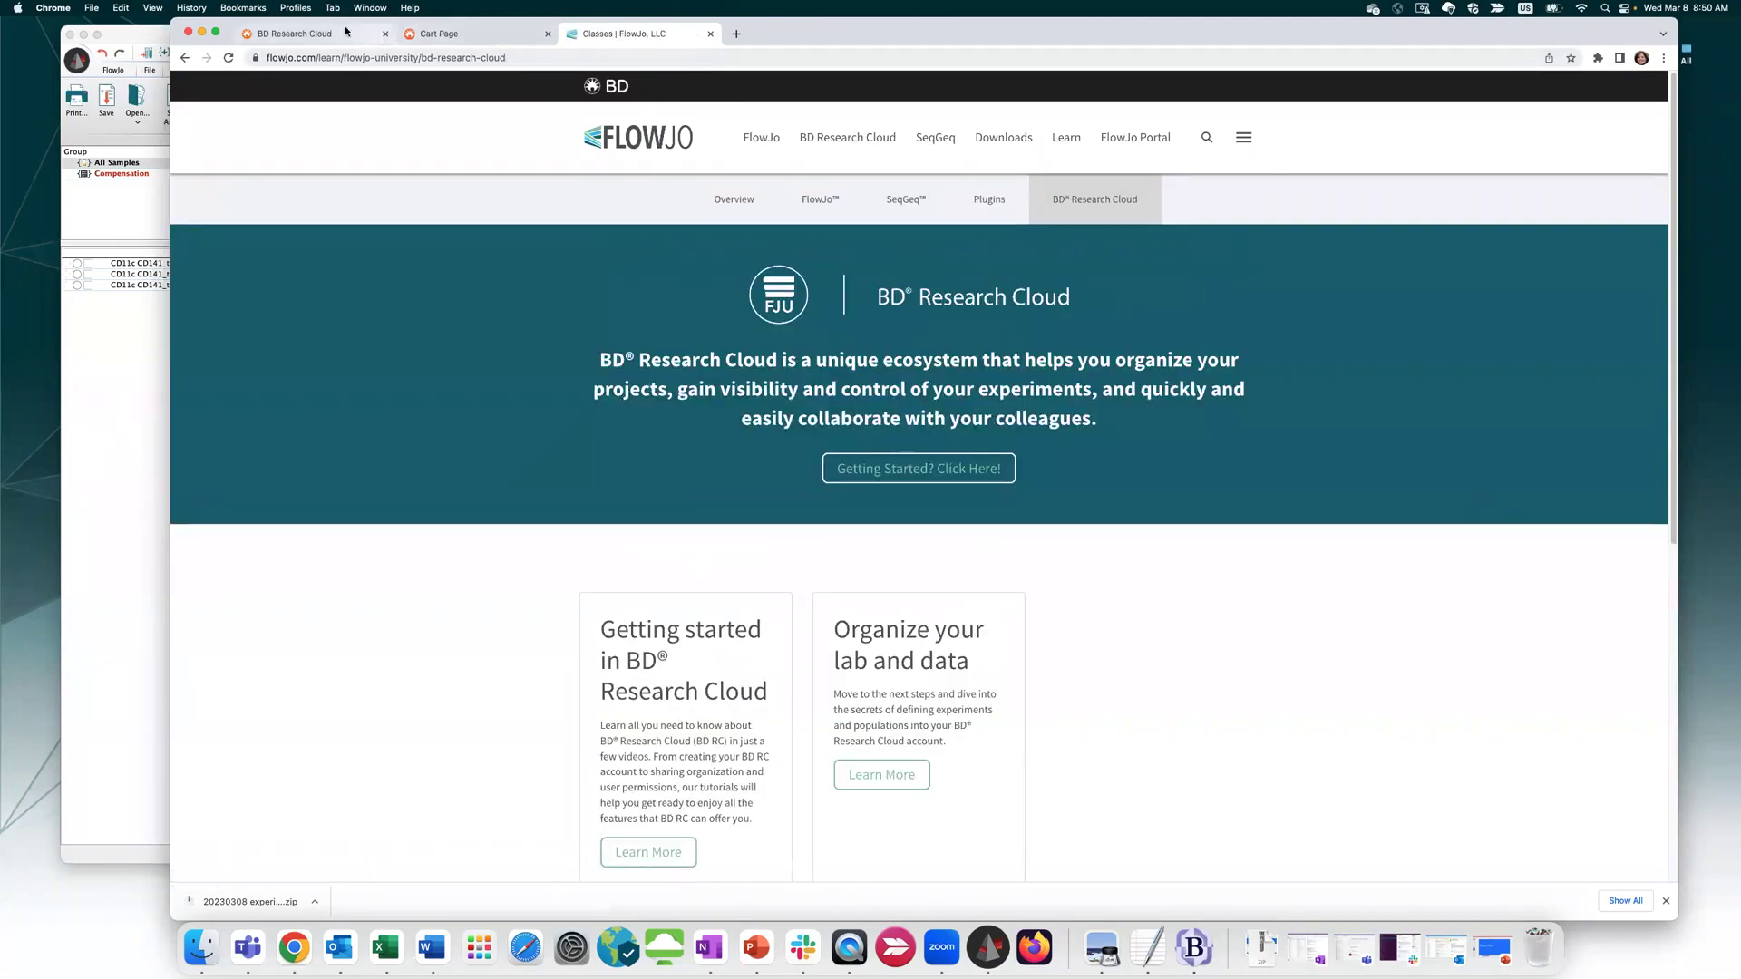
pyautogui.click(299, 33)
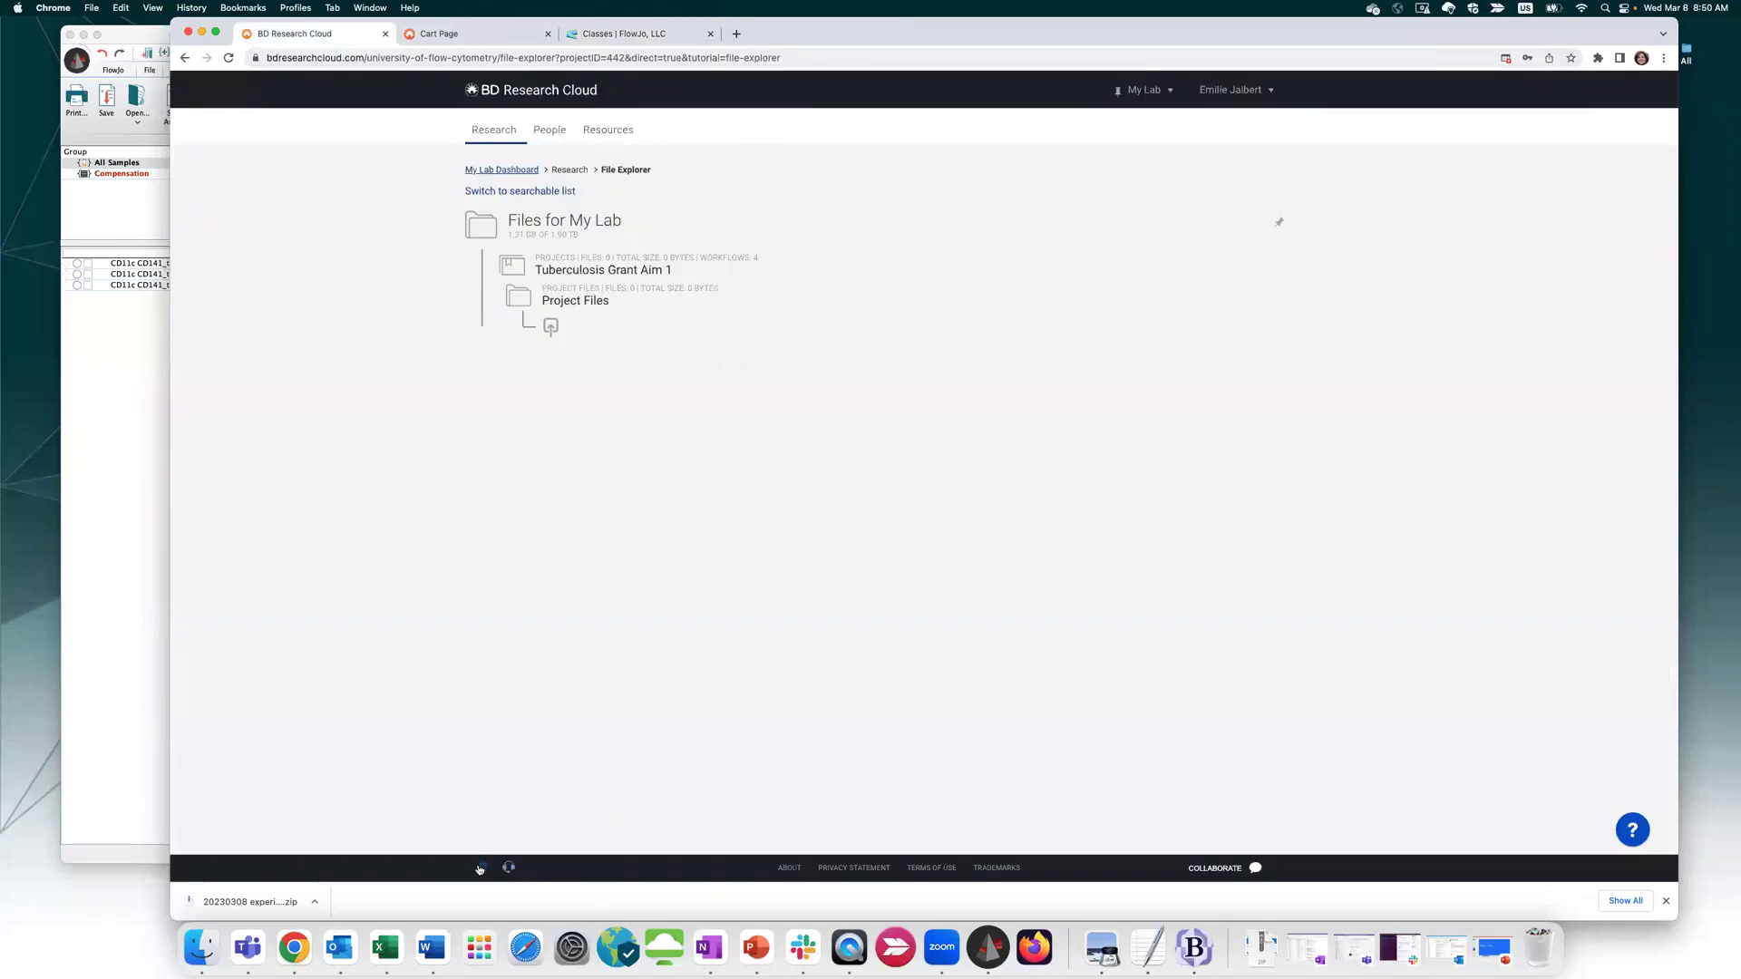
# Look through the File Explorer help tutorial from the footer
pyautogui.click(481, 868)
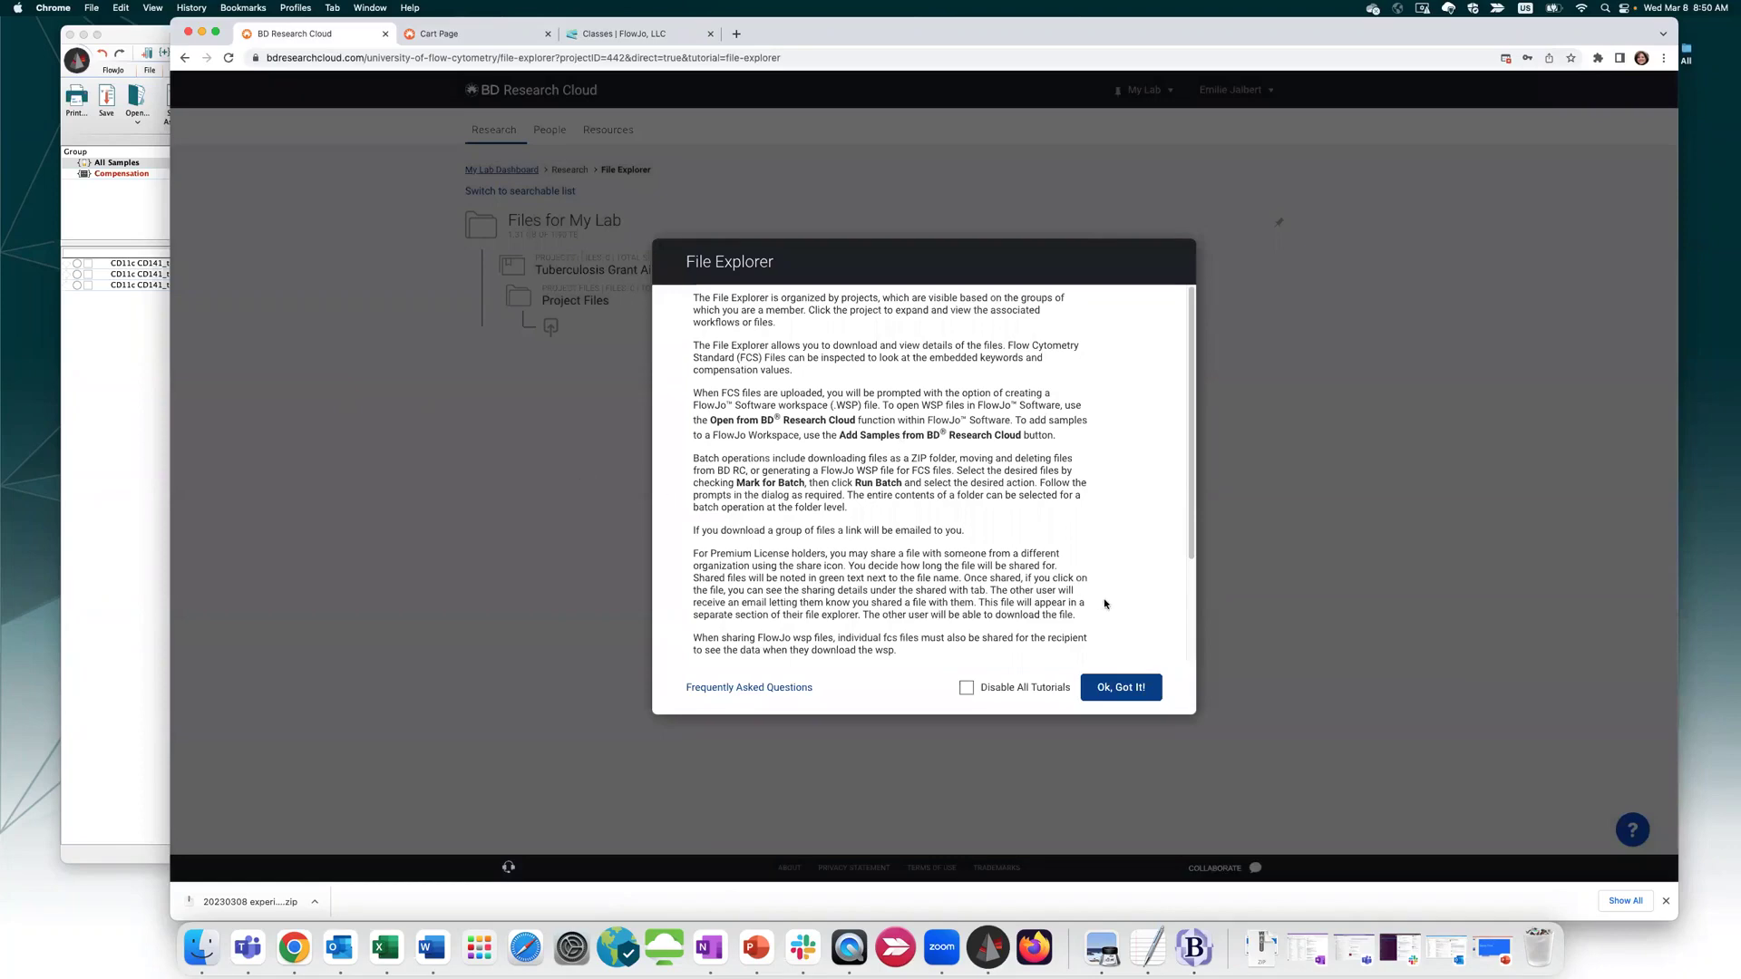
pyautogui.scroll(-3, 1090, 432)
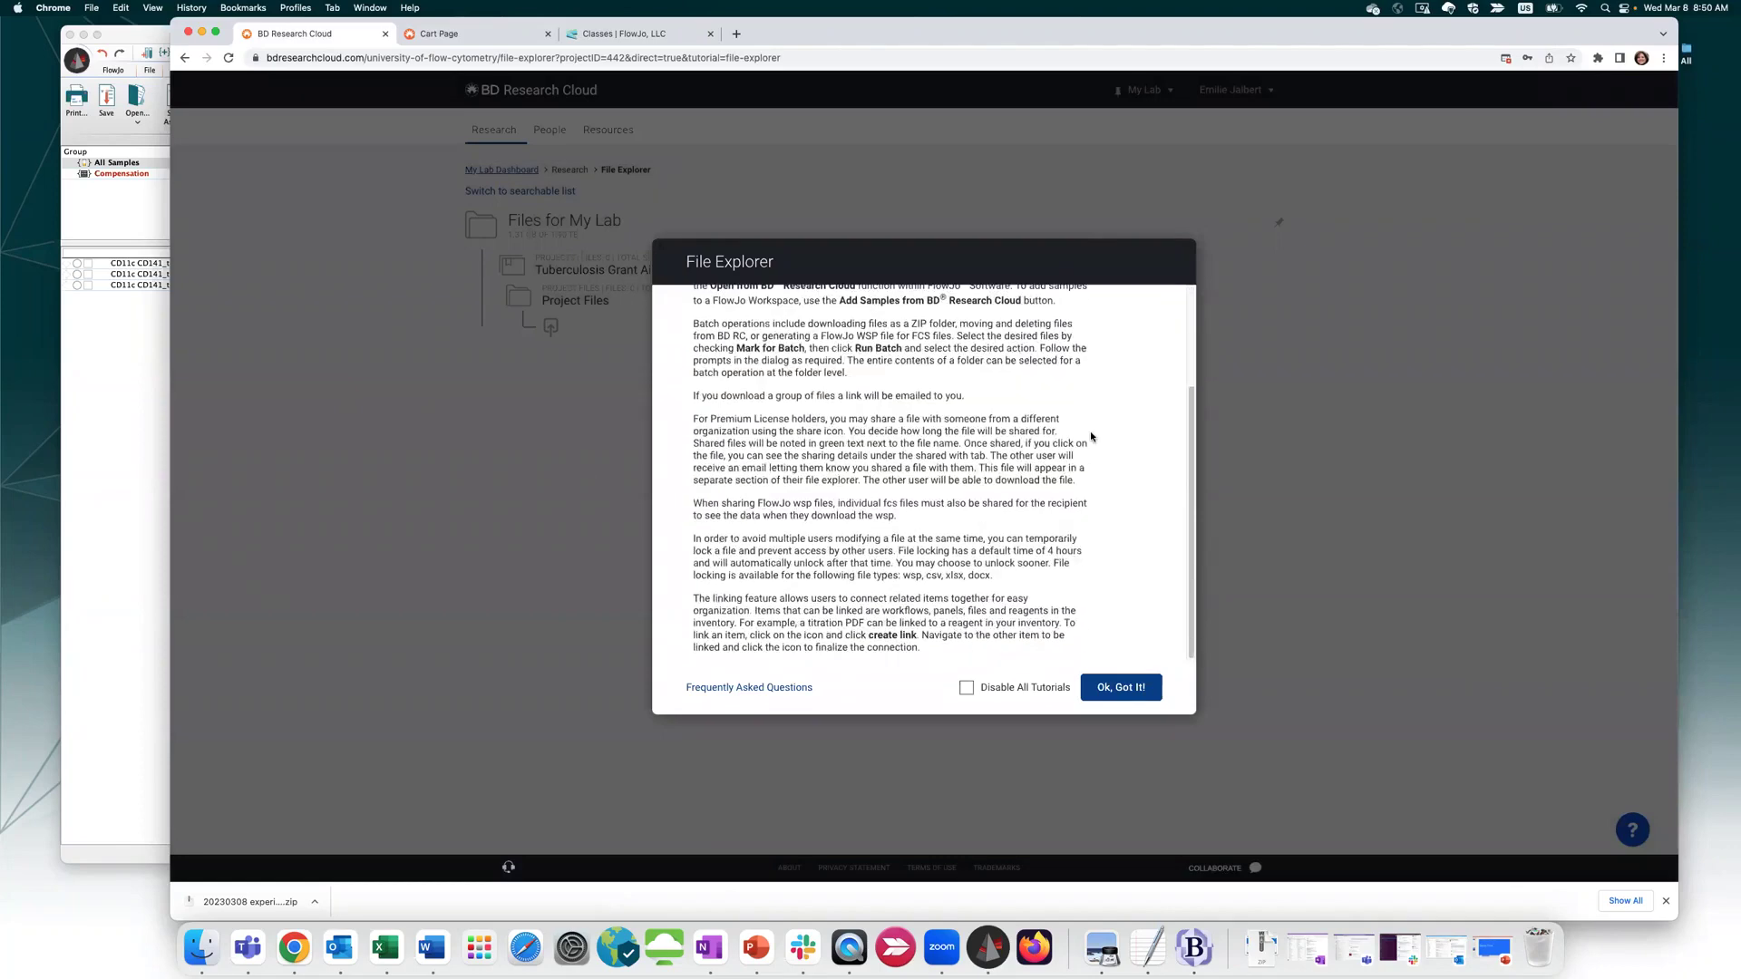
pyautogui.scroll(3, 1090, 437)
# Open the Research > Workflows dashboard, then bring back the webinar deck at the account-creation slide
pyautogui.click(1393, 497)
pyautogui.moveTo(494, 130)
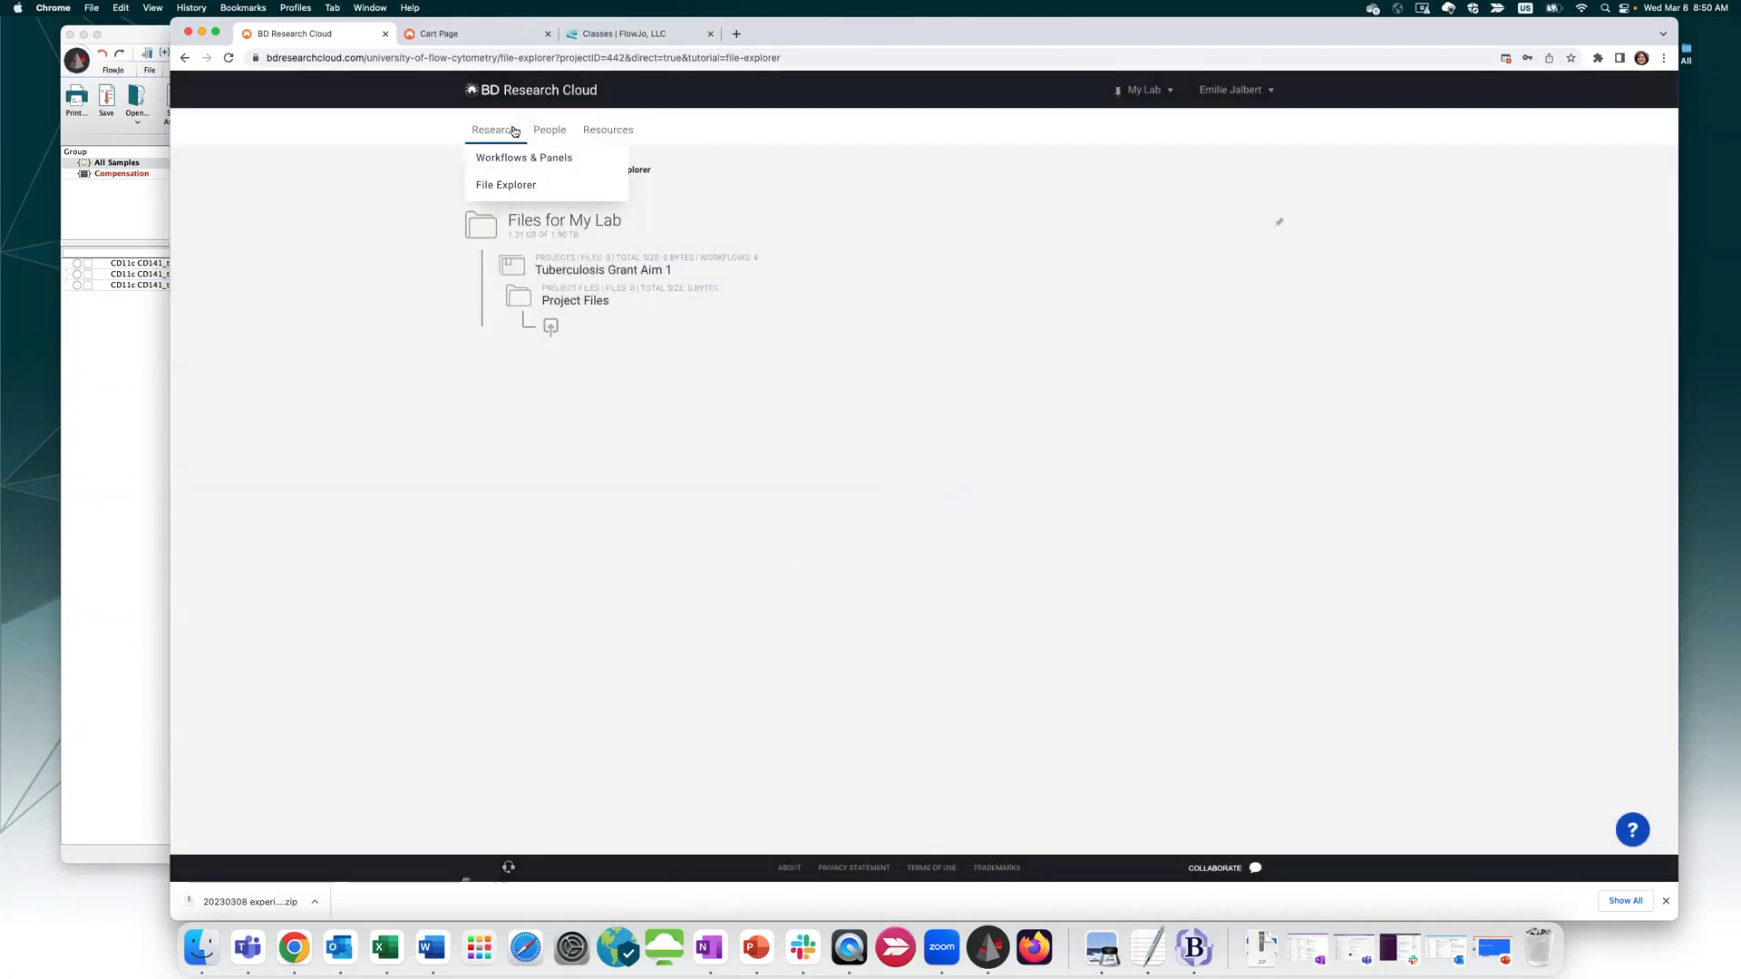
pyautogui.click(511, 158)
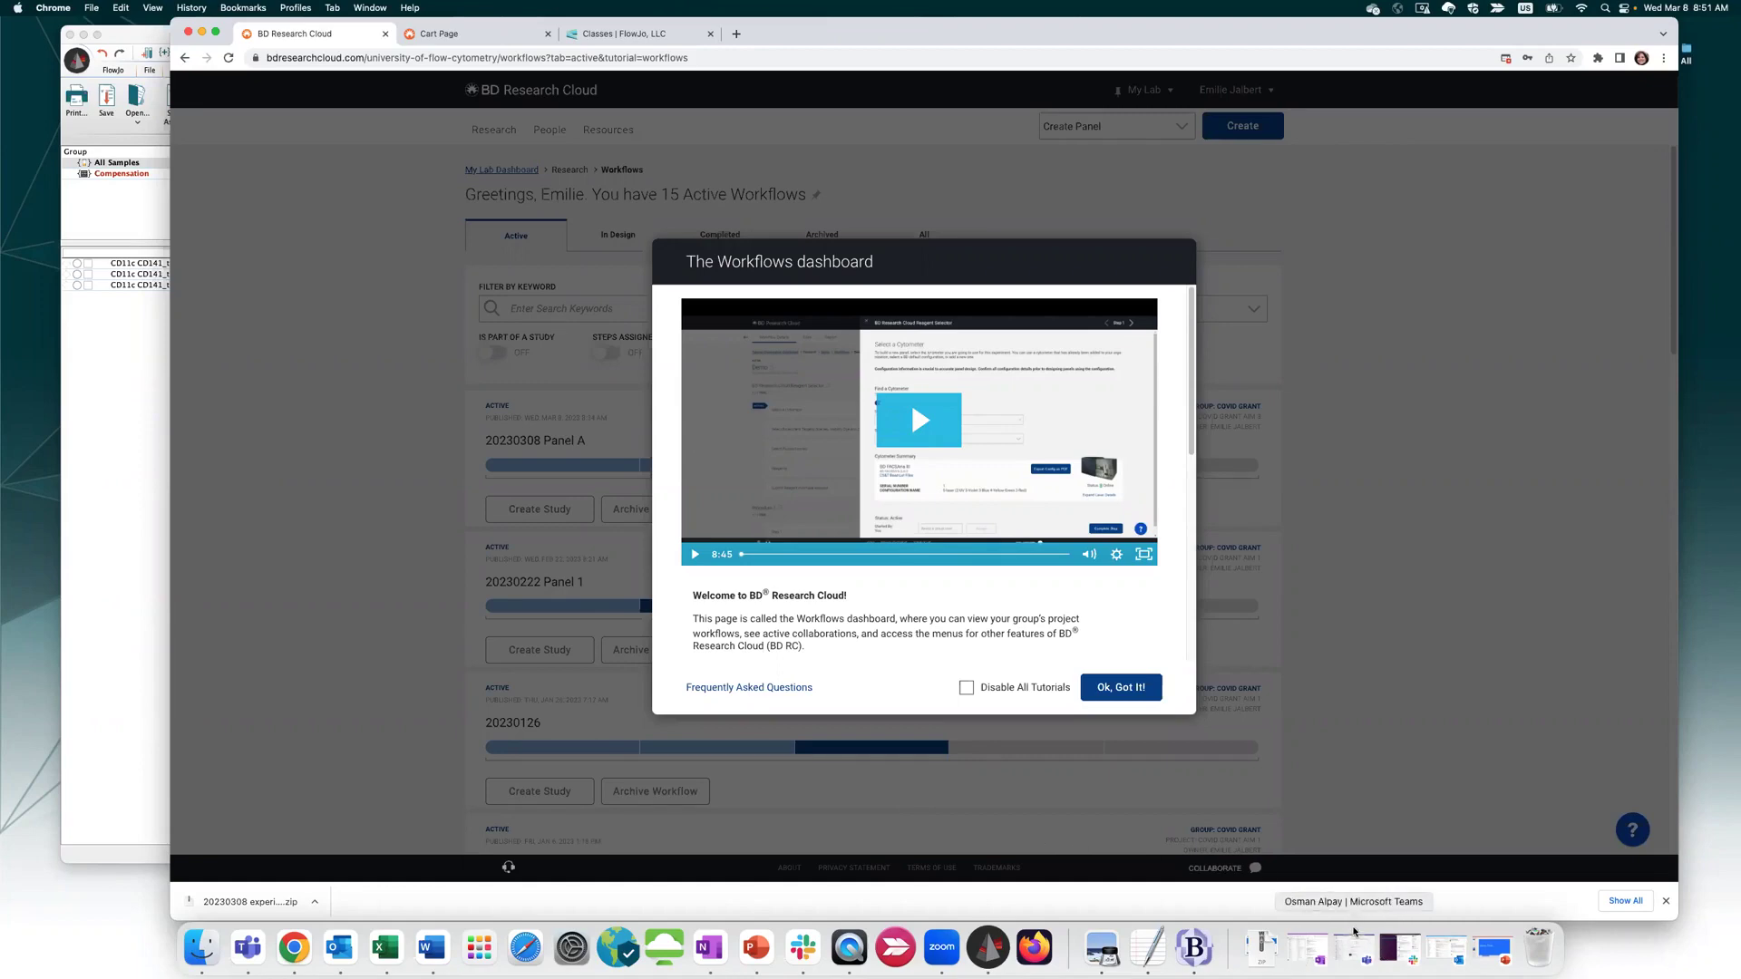
pyautogui.click(756, 948)
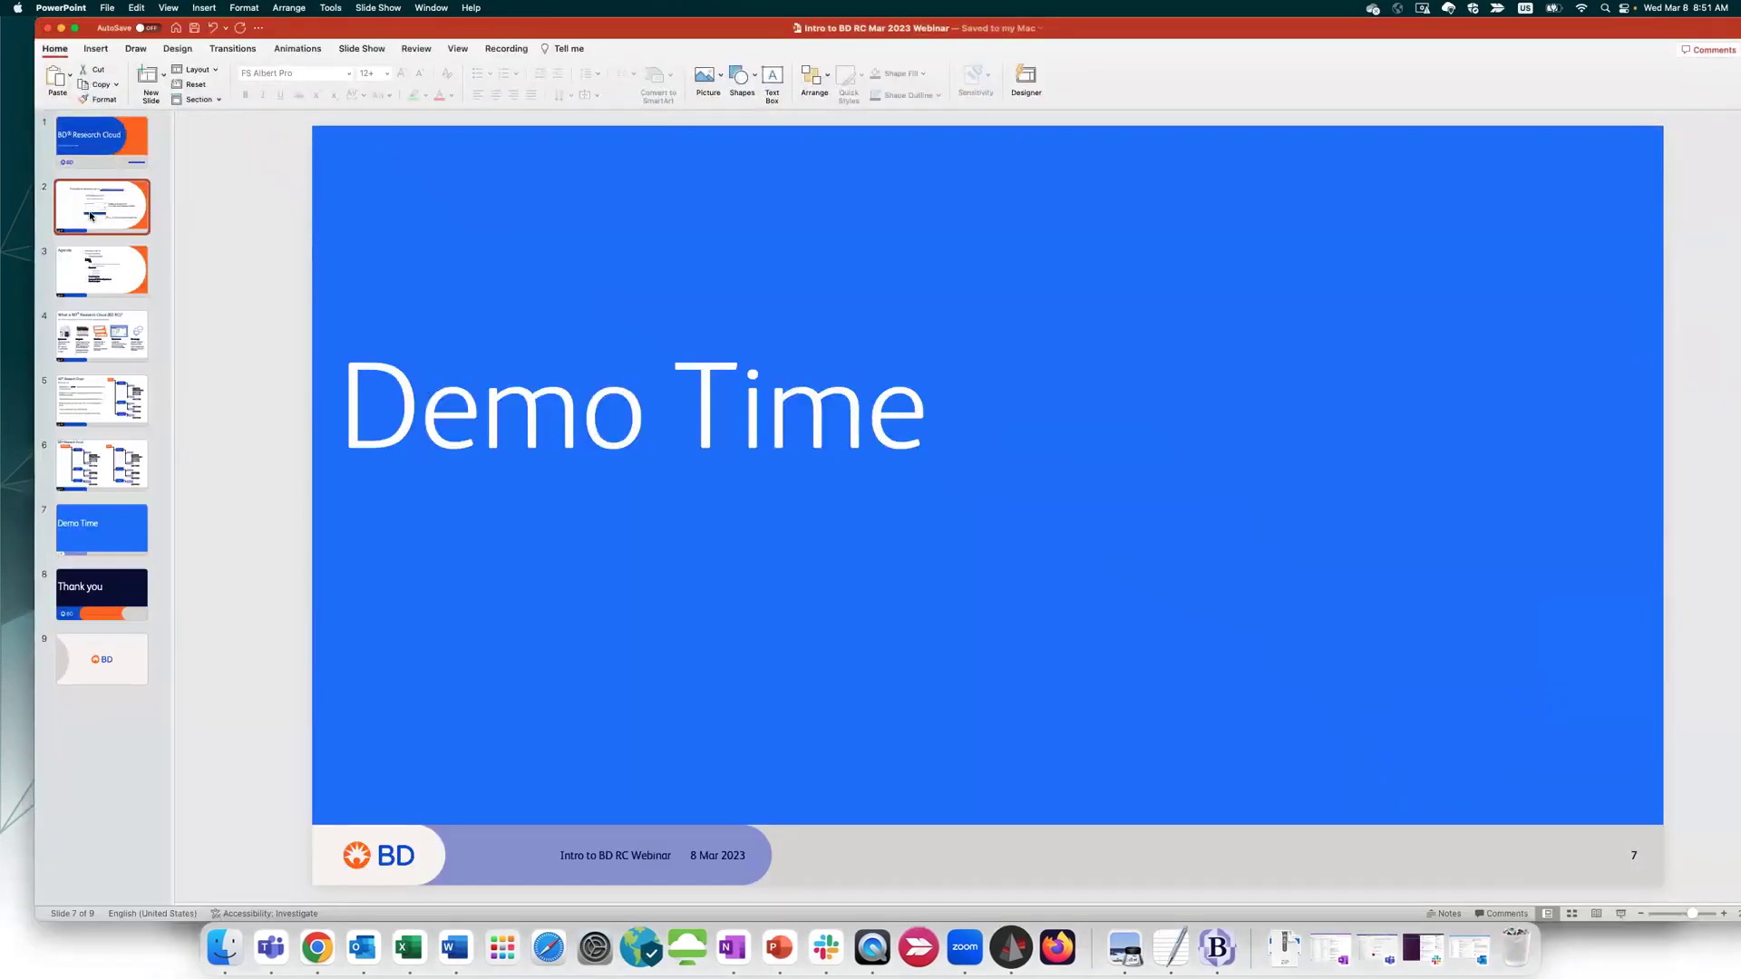
pyautogui.click(95, 216)
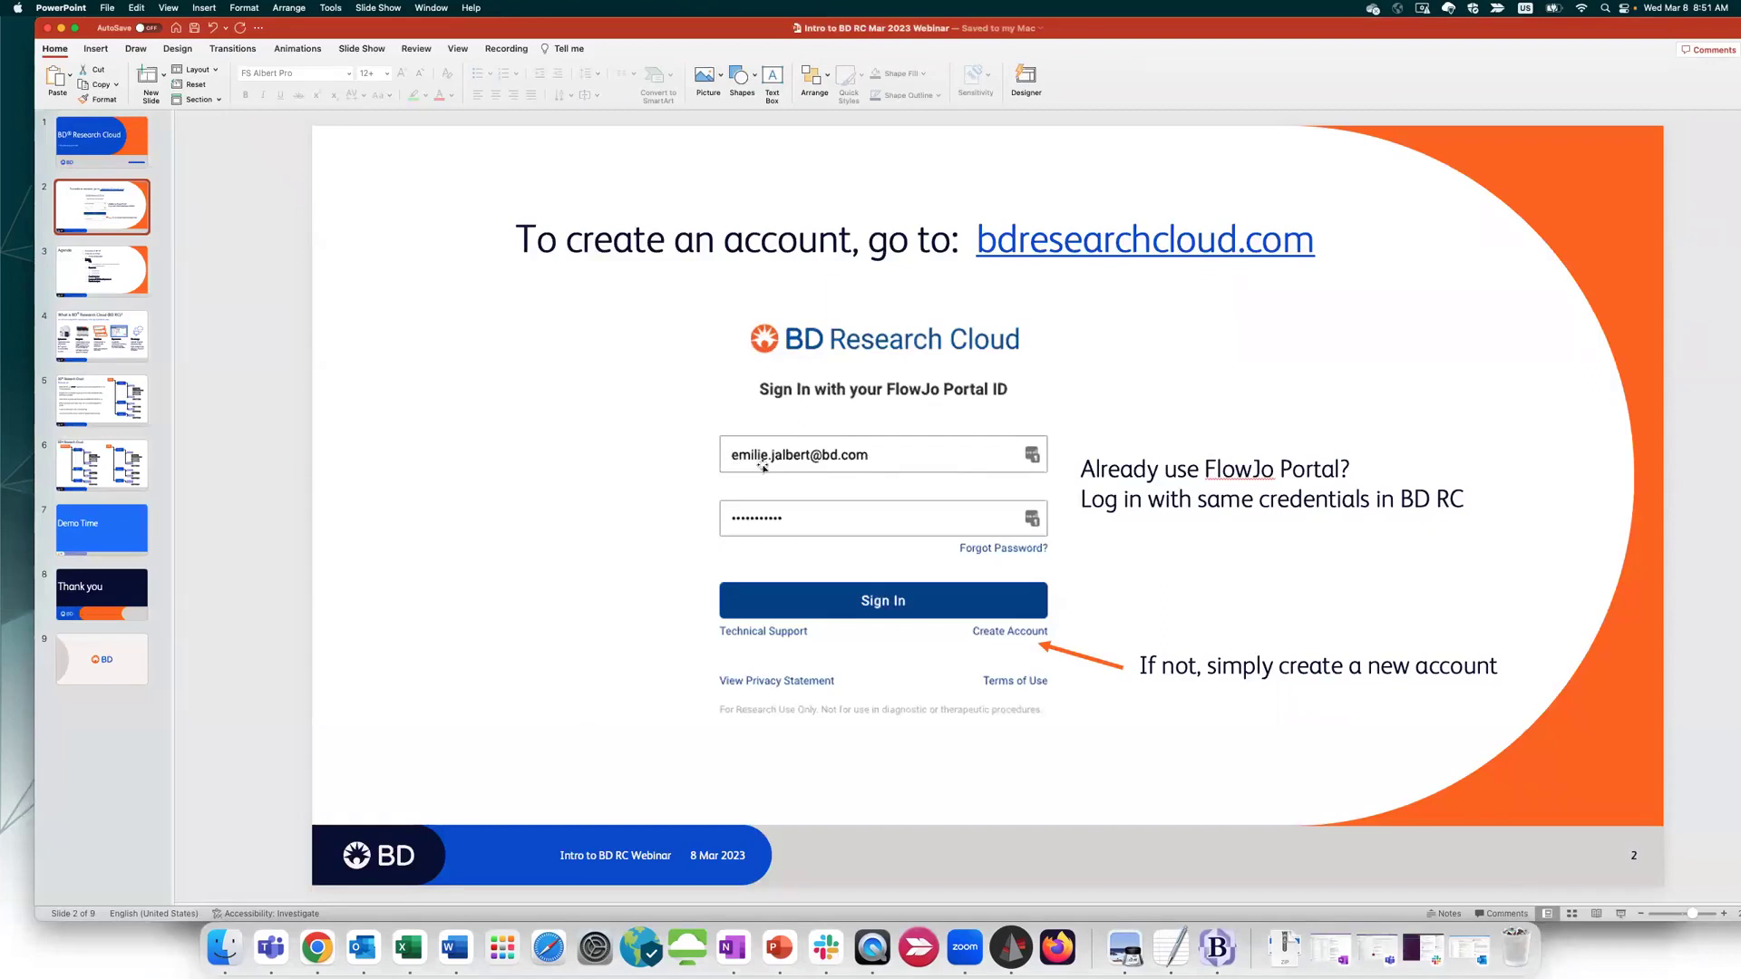